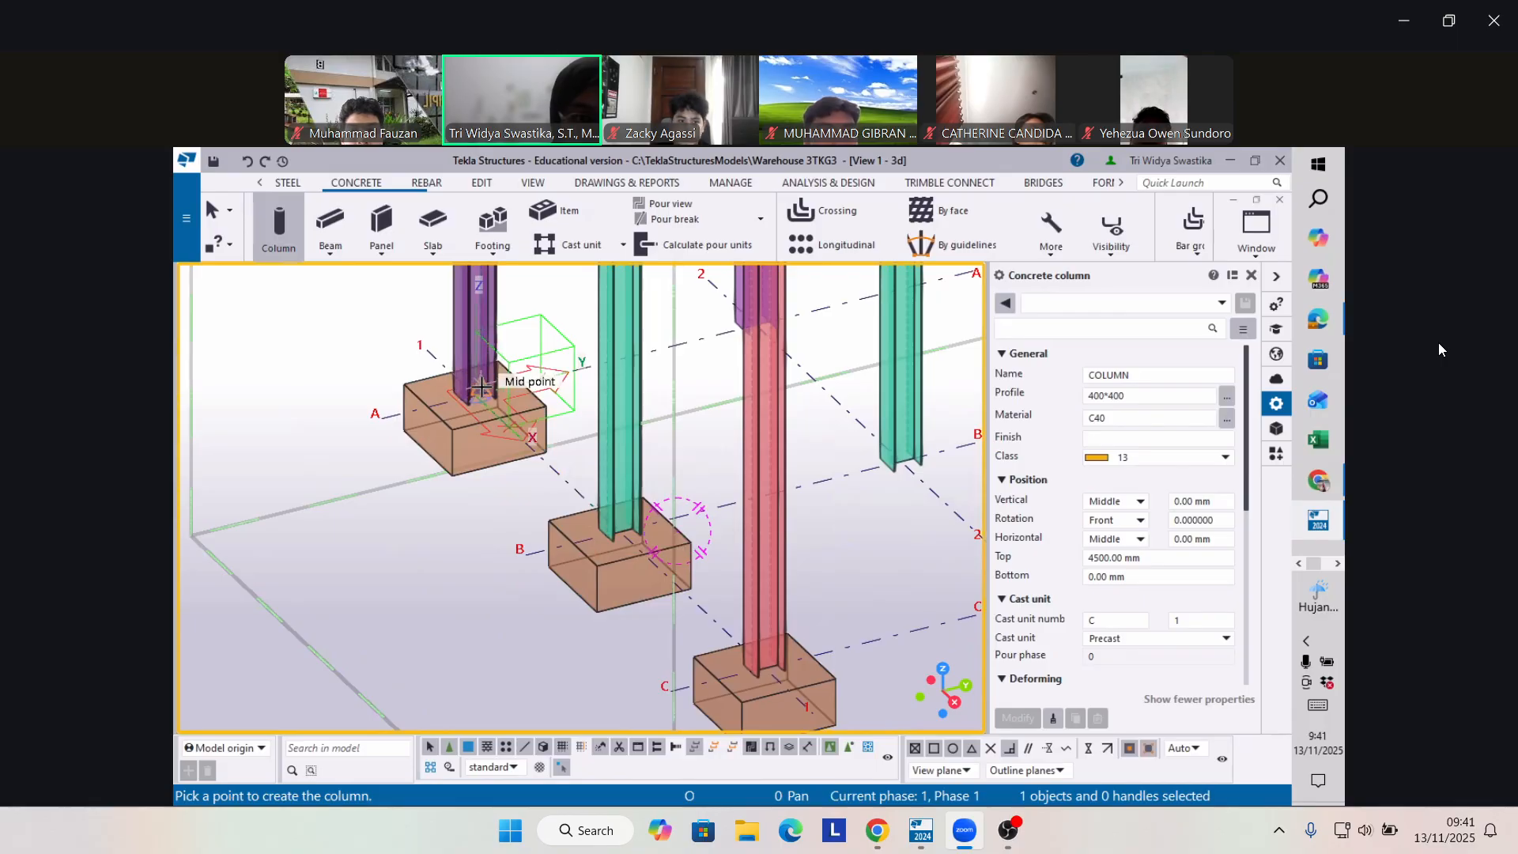
Place a 400*400 C40 concrete column at the A/1 grid intersection on top of the footing
{"action": "scroll", "coordinate": [482, 387], "scroll_direction": "up", "scroll_amount": 2}
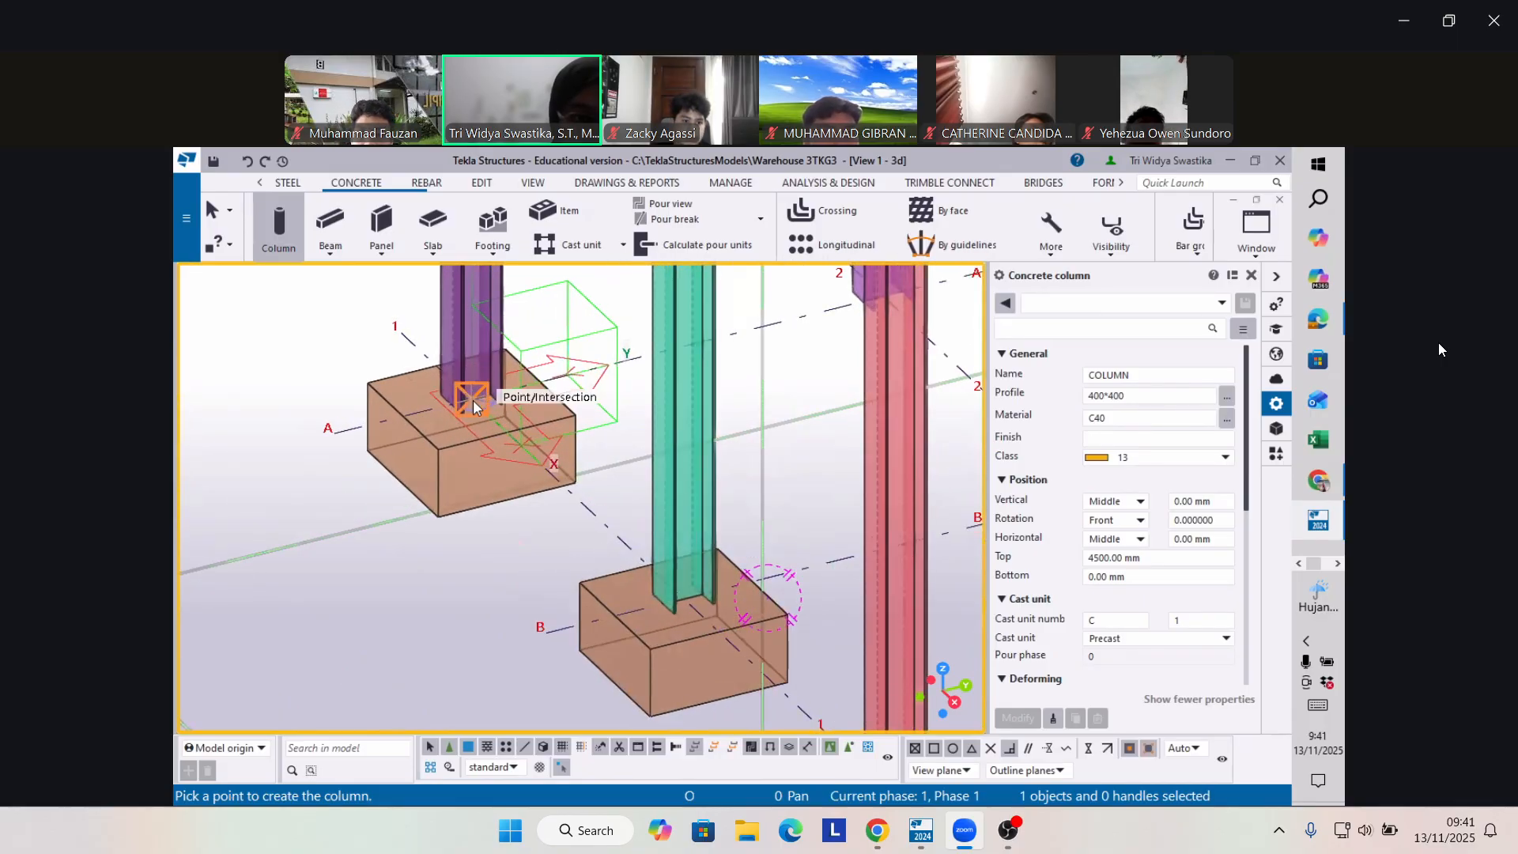
{"action": "left_click", "coordinate": [475, 407]}
{"action": "scroll", "coordinate": [529, 518], "scroll_direction": "down", "scroll_amount": 3}
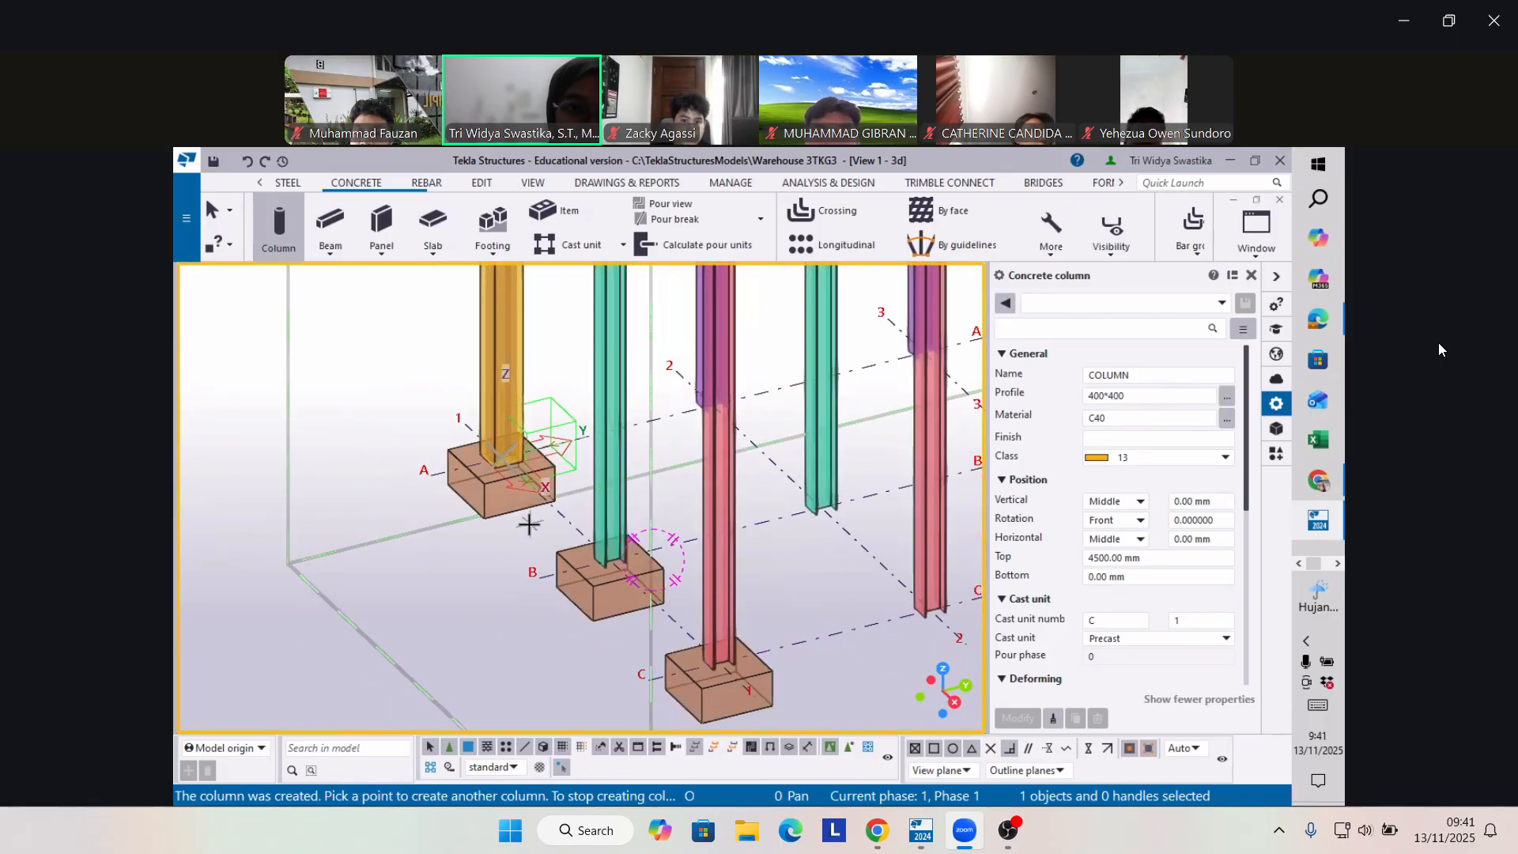
{"action": "scroll", "coordinate": [529, 525], "scroll_direction": "down", "scroll_amount": 2}
{"action": "scroll", "coordinate": [492, 392], "scroll_direction": "down", "scroll_amount": 2}
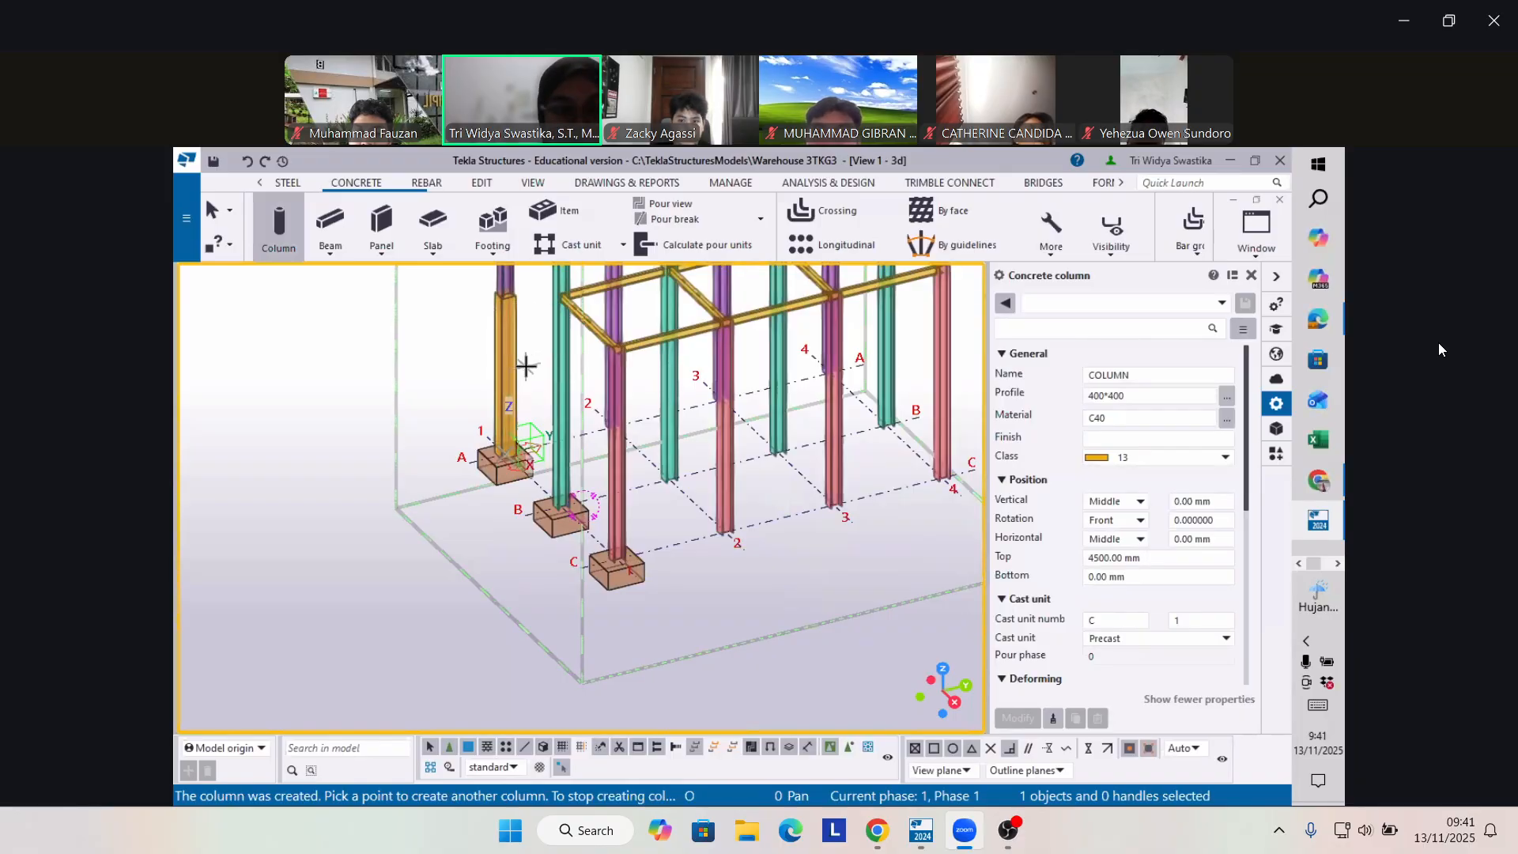
{"action": "scroll", "coordinate": [507, 298], "scroll_direction": "up", "scroll_amount": 4}
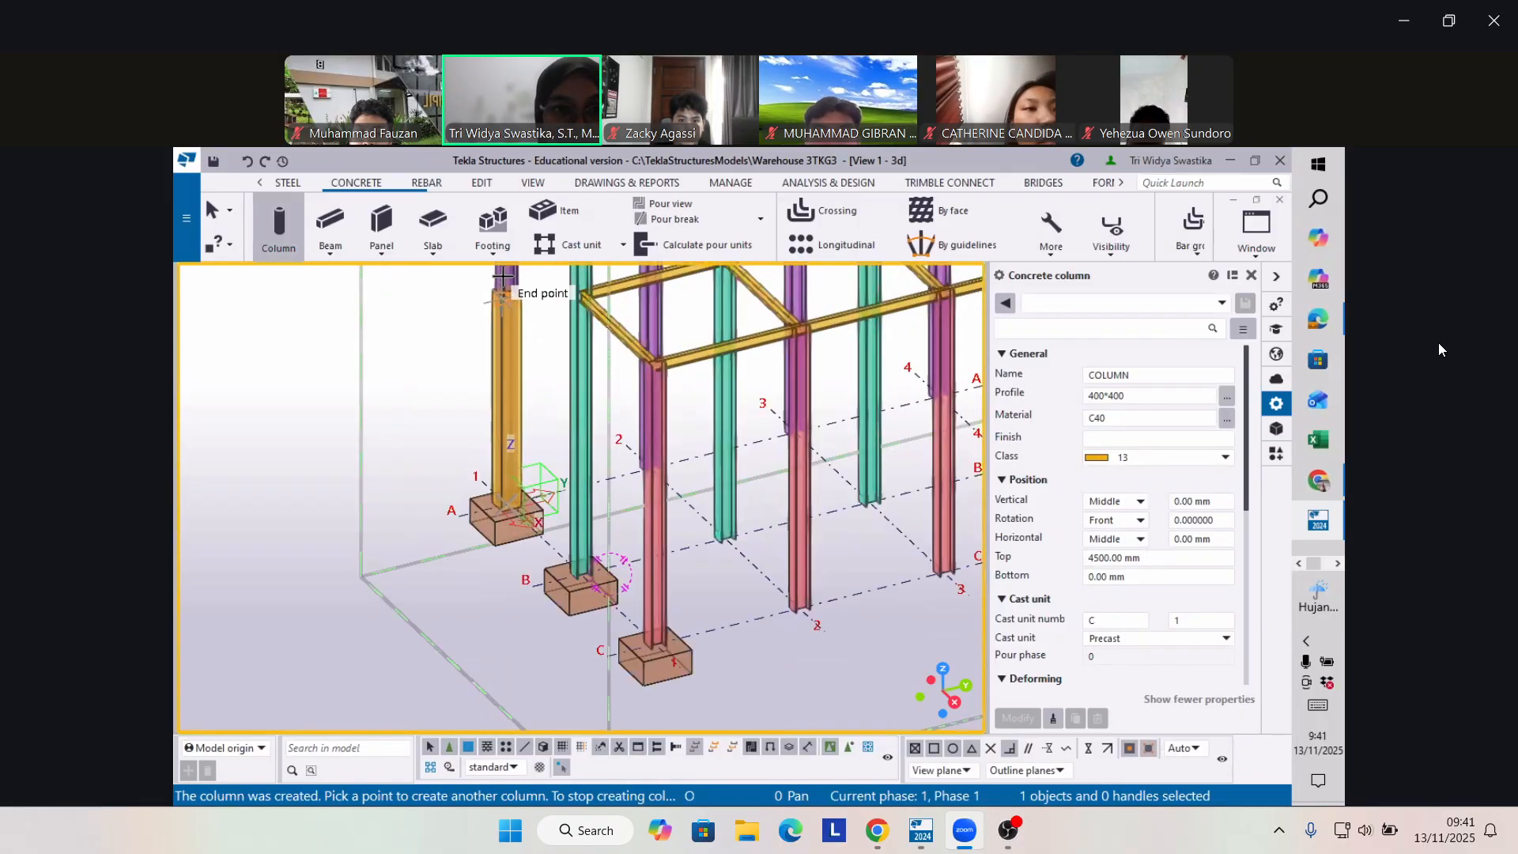
{"action": "scroll", "coordinate": [503, 276], "scroll_direction": "up", "scroll_amount": 3}
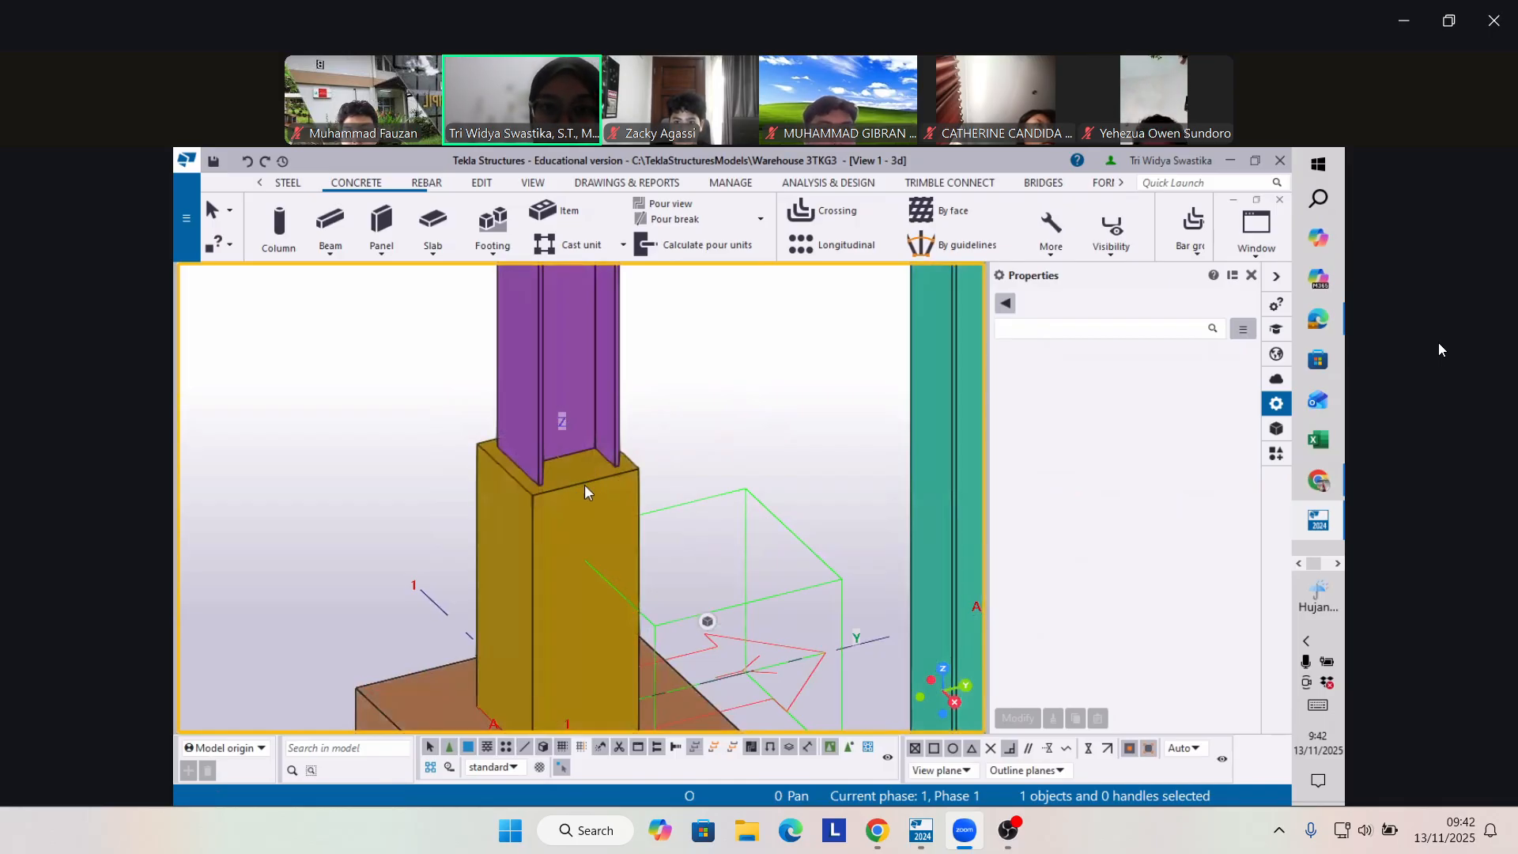
Unmute the meeting microphone to speak and mute it again when finished
{"action": "left_click", "coordinate": [1009, 831]}
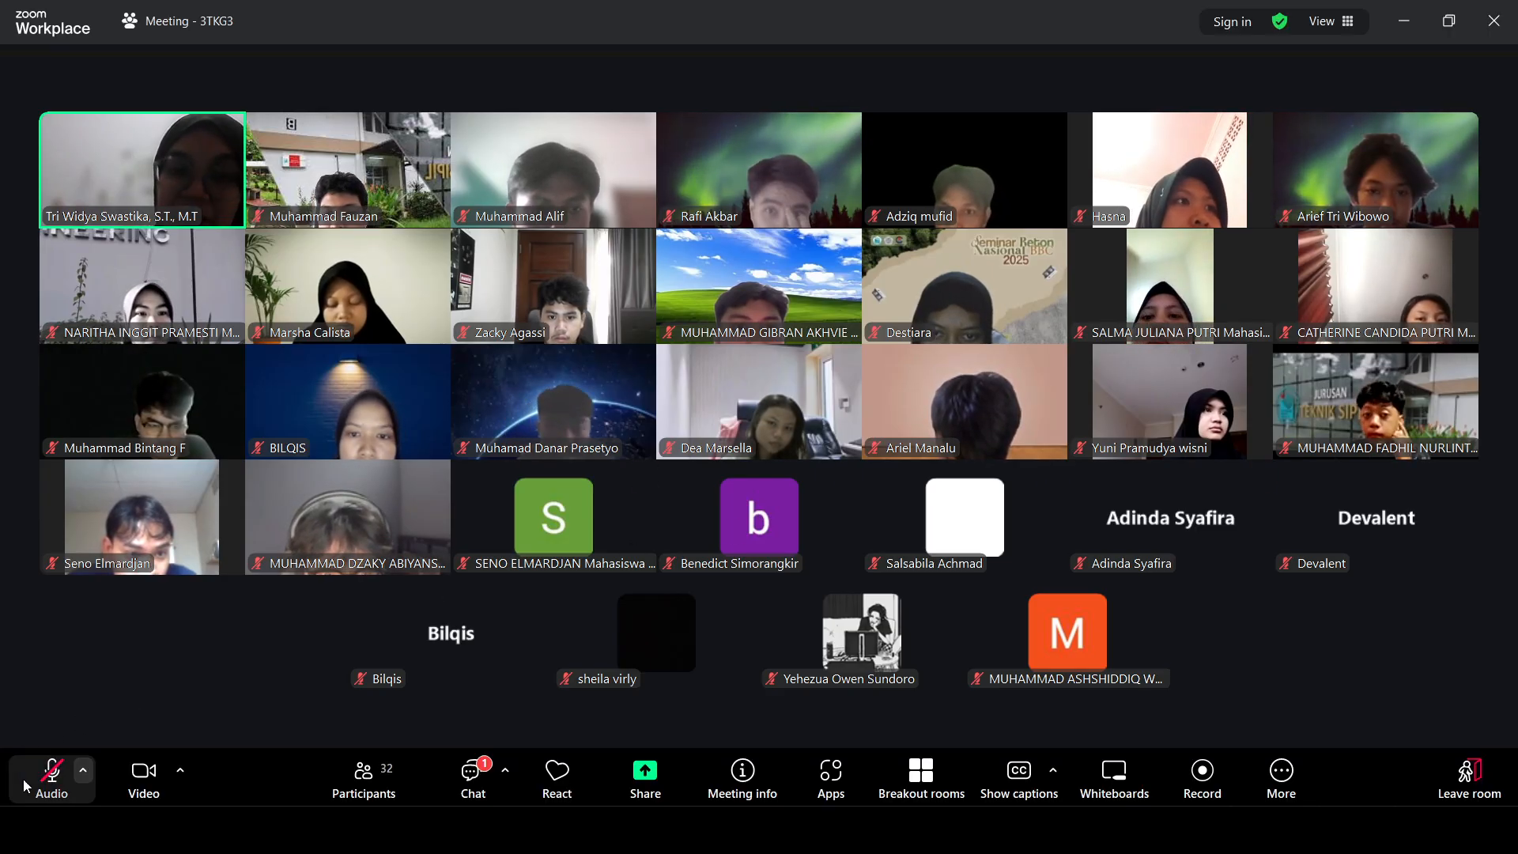
{"action": "left_click", "coordinate": [48, 783]}
{"action": "left_click", "coordinate": [49, 783]}
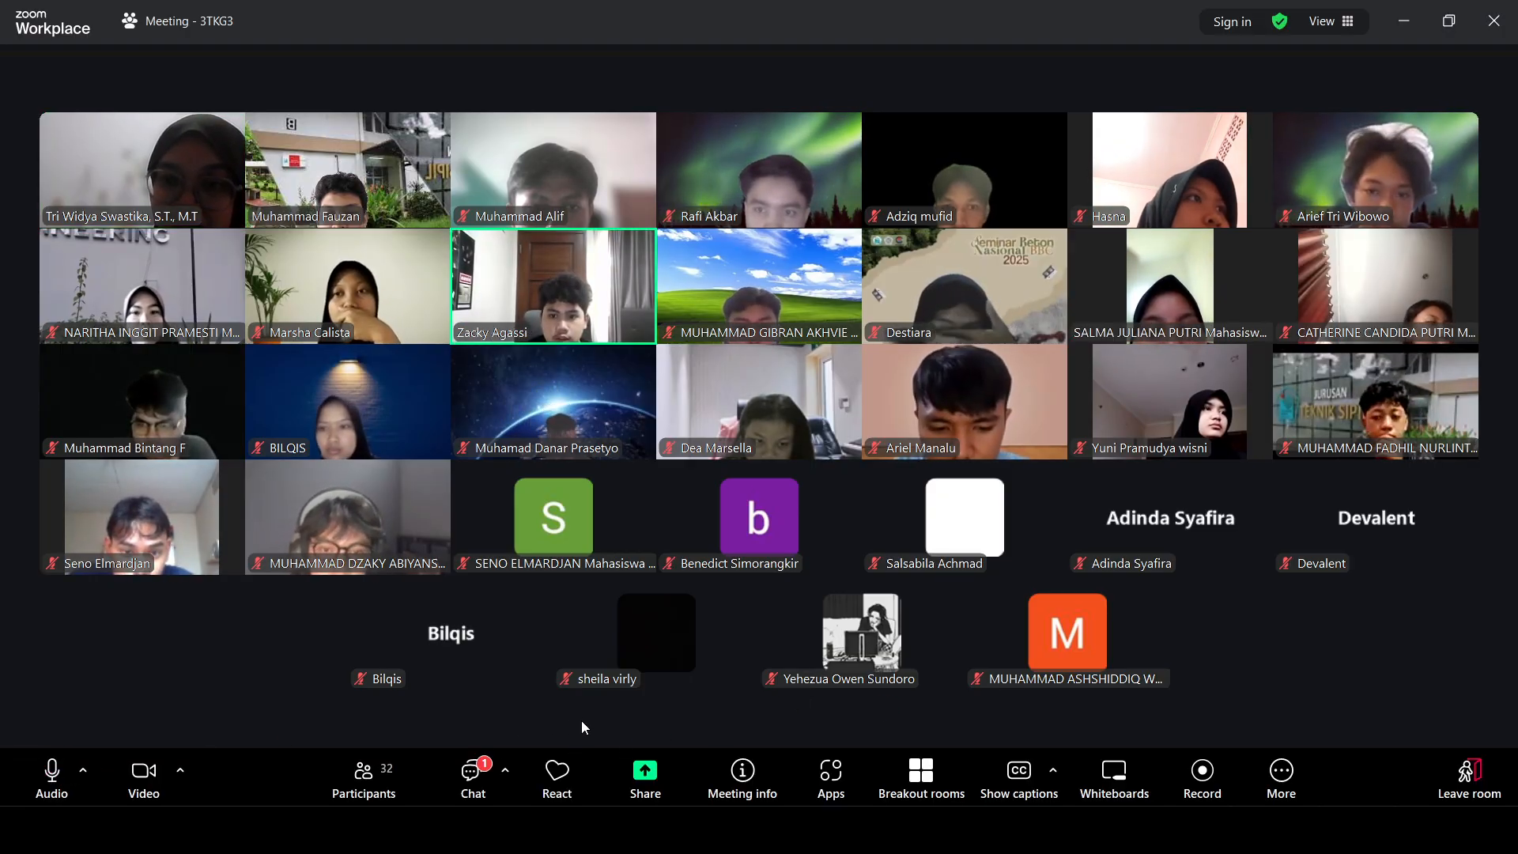
{"action": "left_click", "coordinate": [52, 778]}
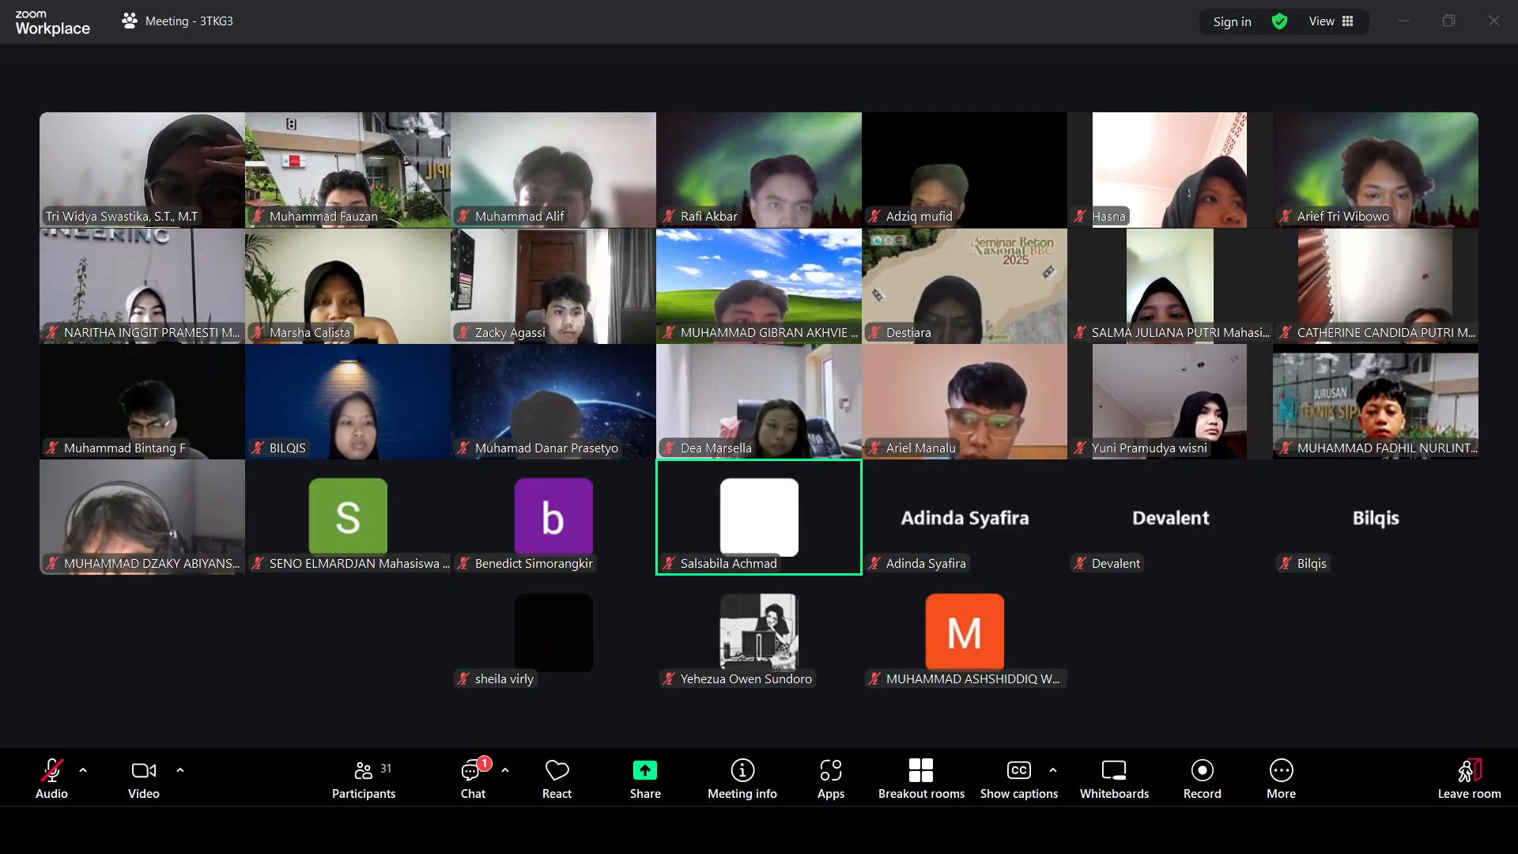
{"action": "left_click", "coordinate": [54, 783]}
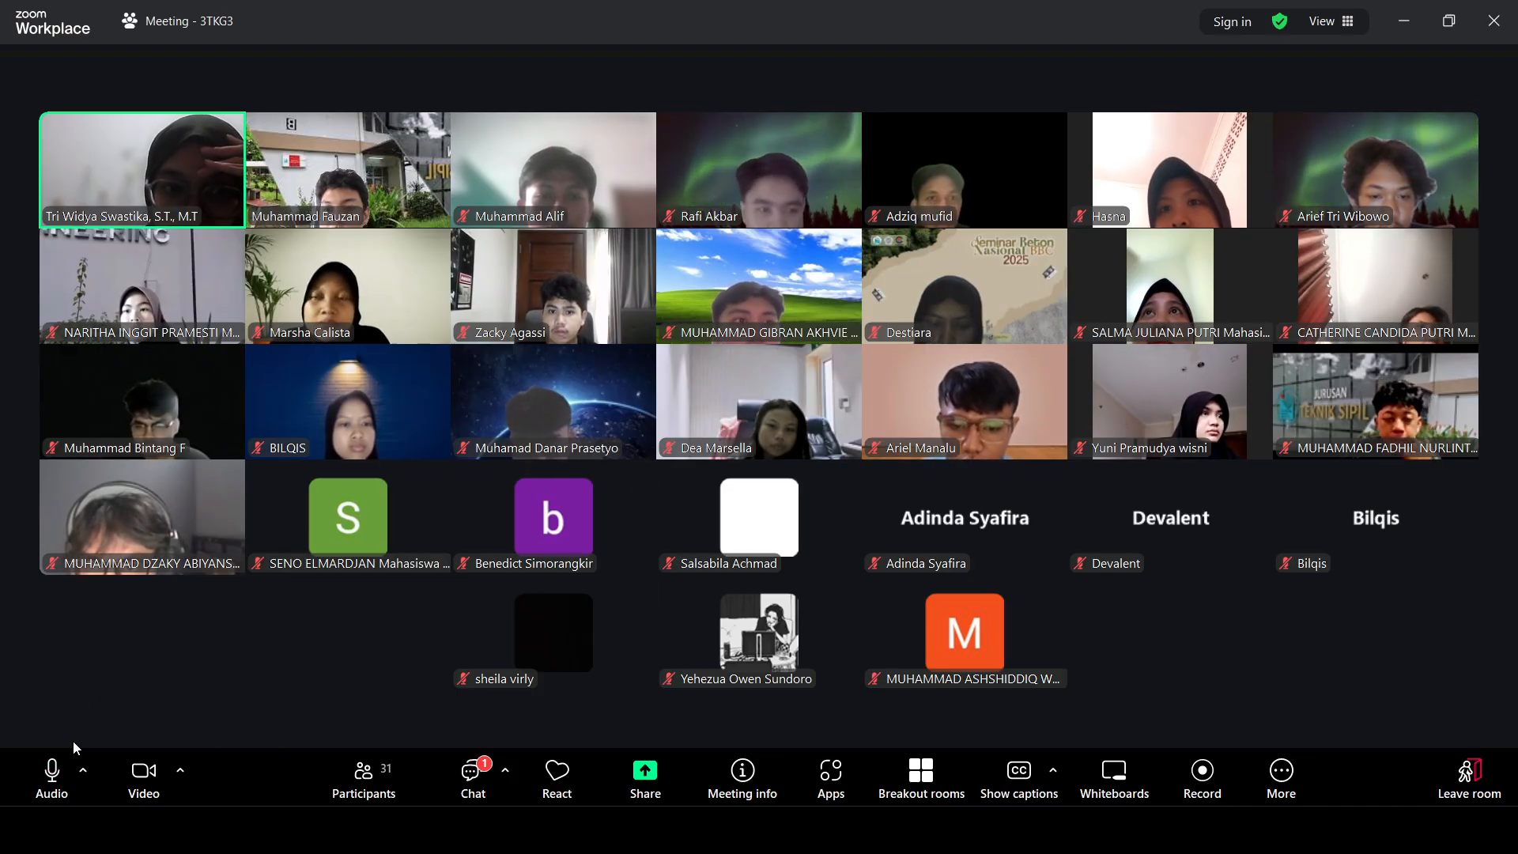
{"action": "left_click", "coordinate": [54, 782]}
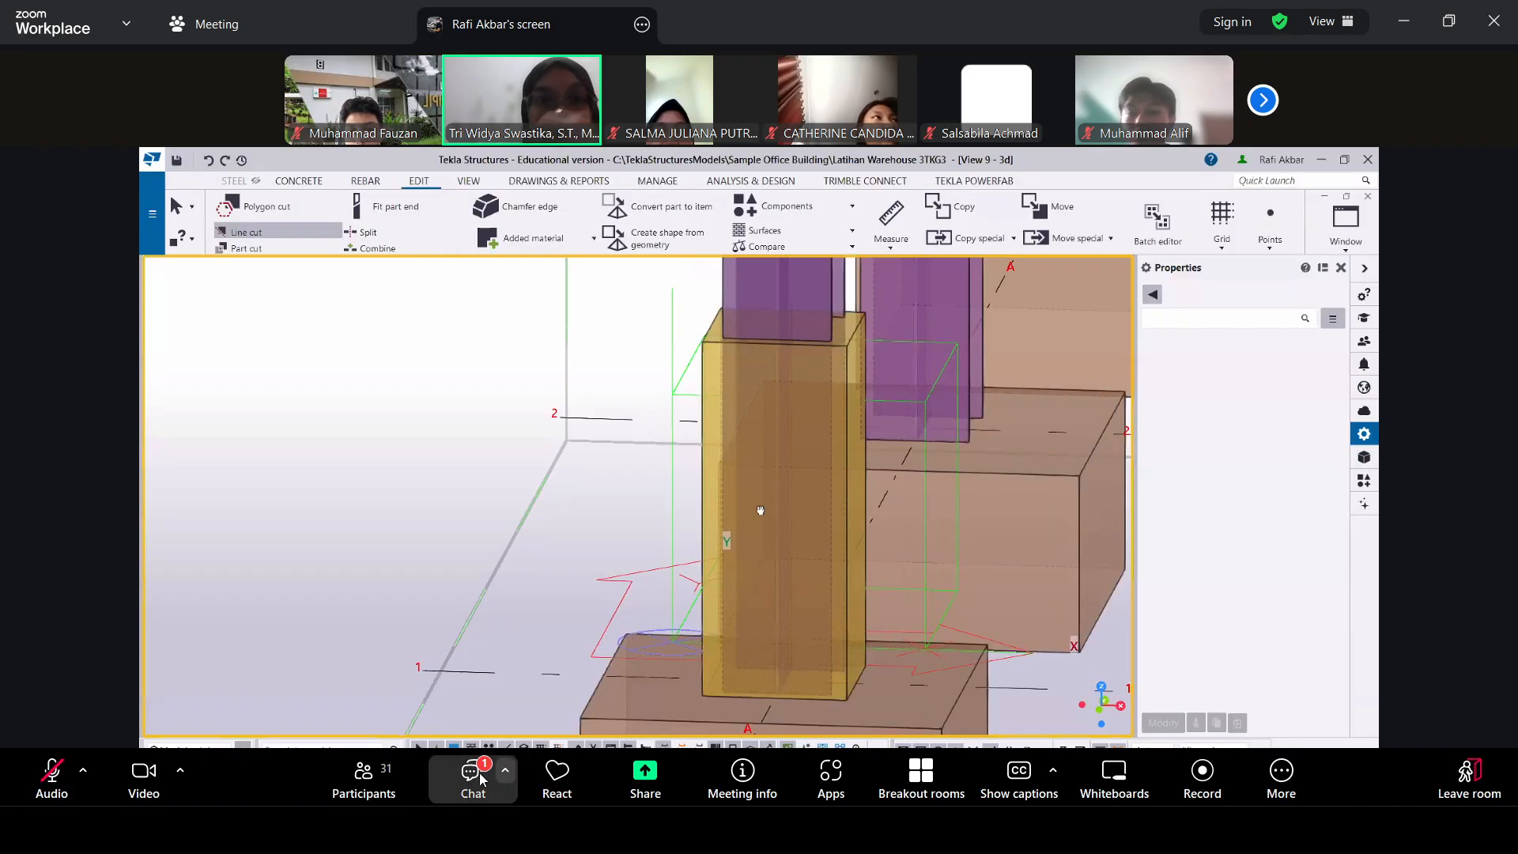
Read the new messages in the meeting chat and close the chat
{"action": "left_click", "coordinate": [473, 775]}
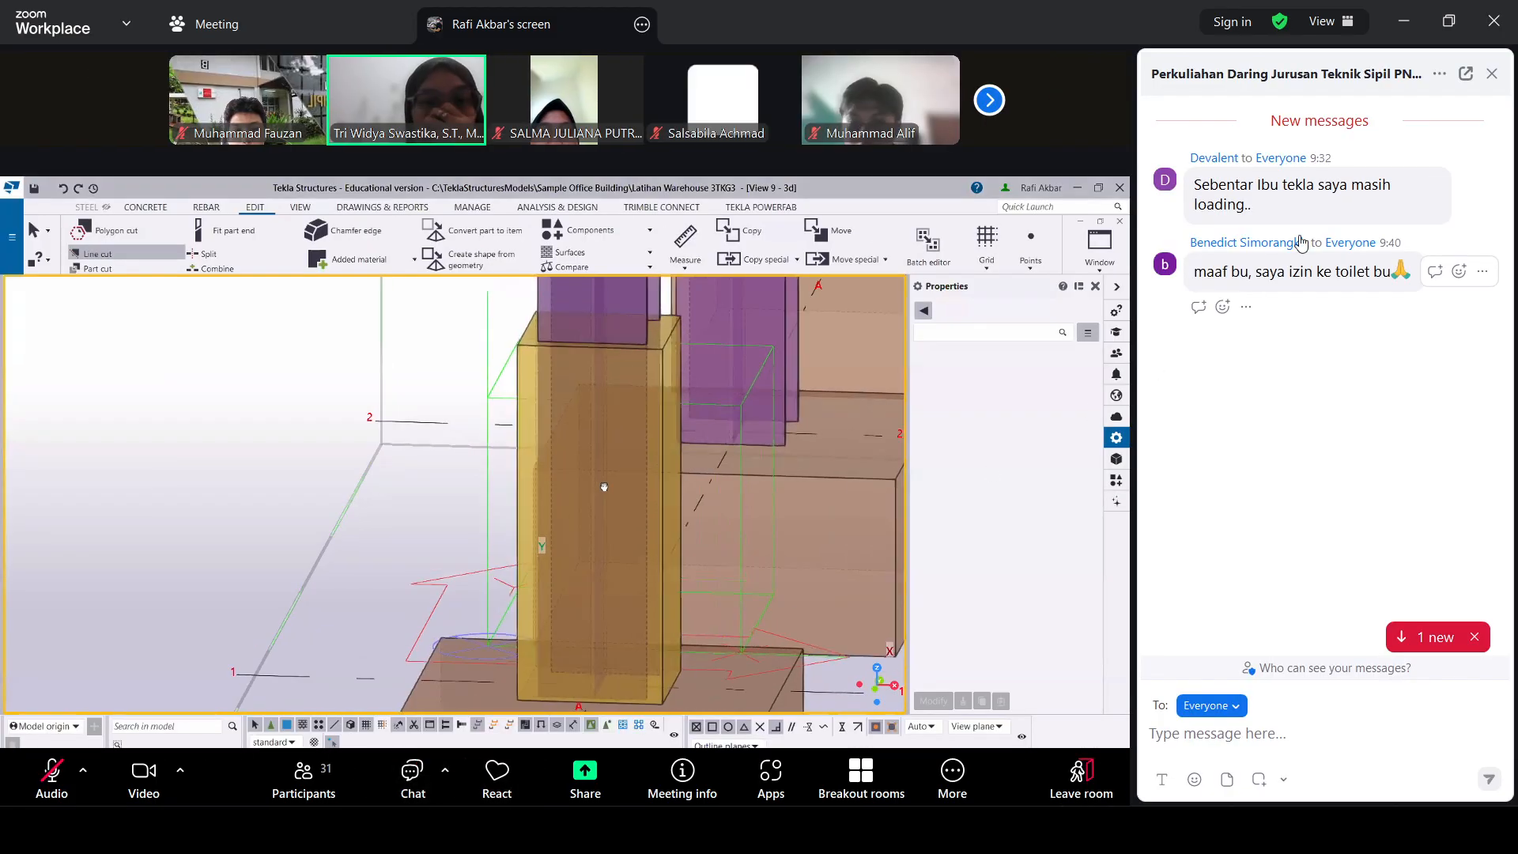
{"action": "left_click", "coordinate": [1492, 73]}
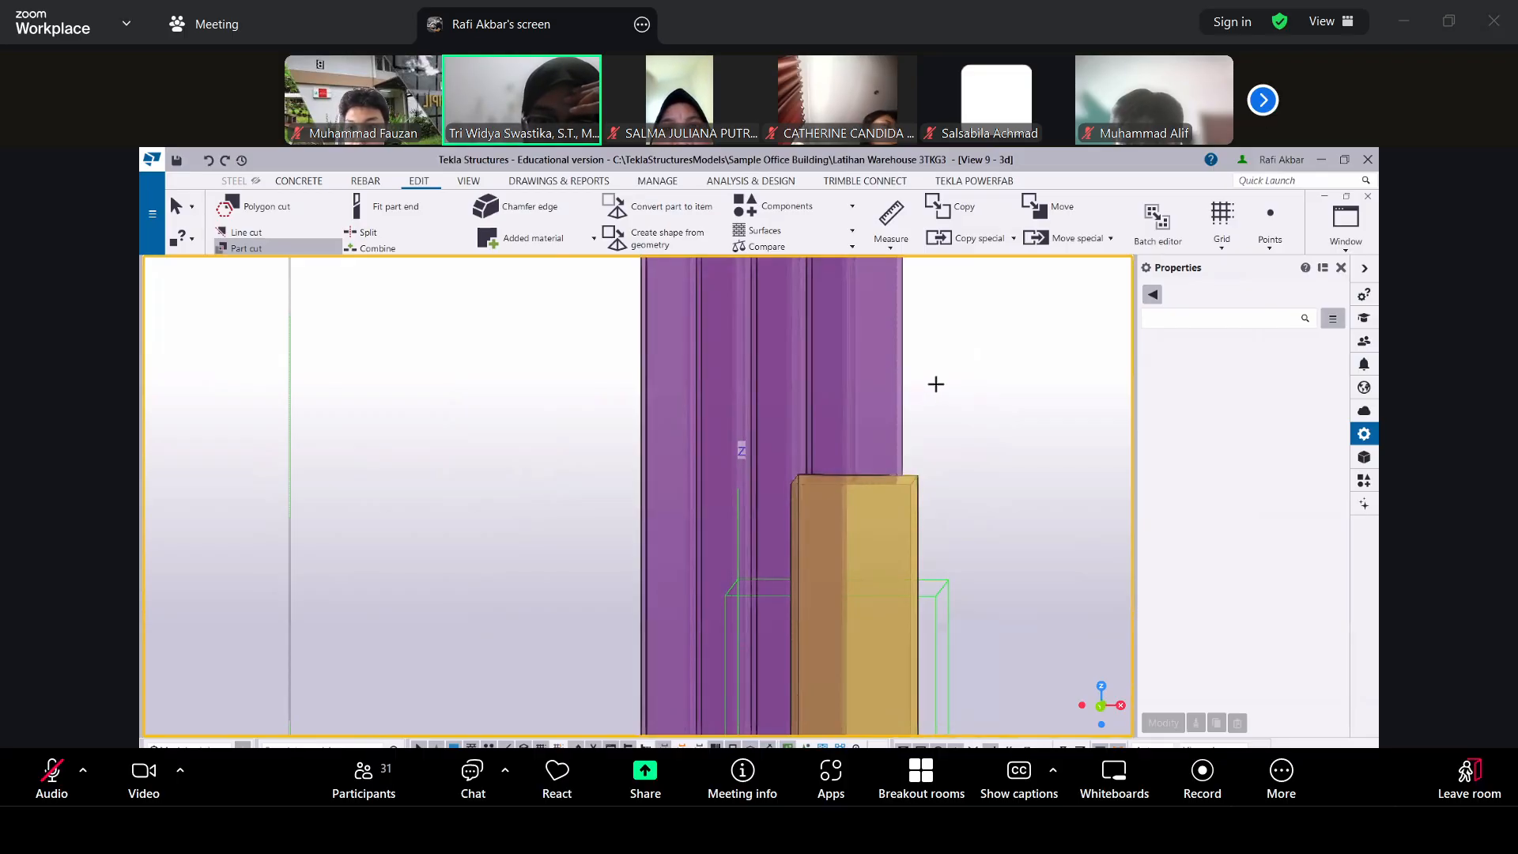
{"action": "key", "text": "ctrl+F2"}
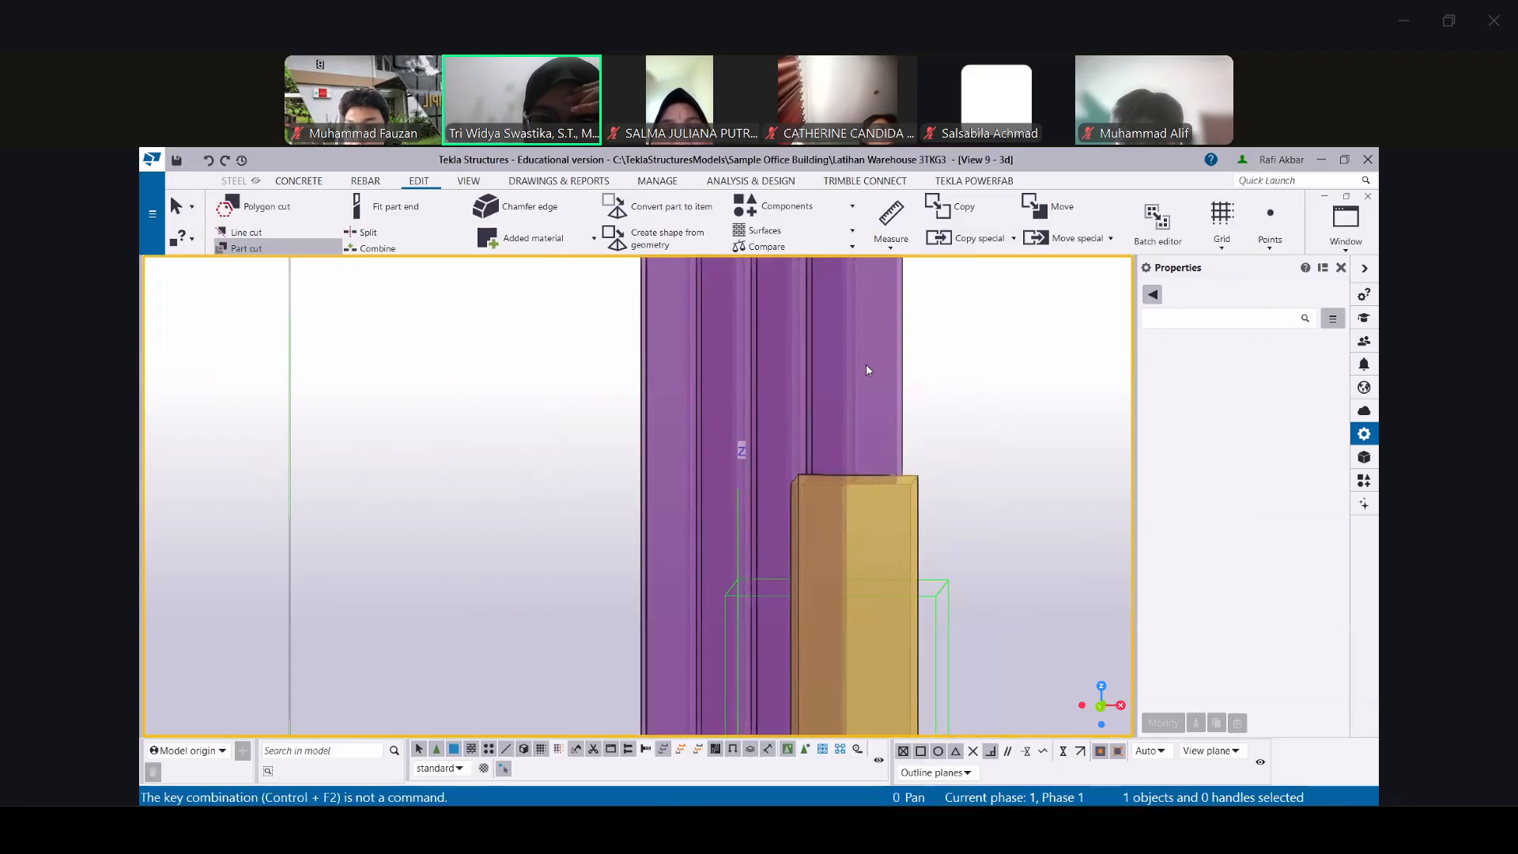
{"action": "left_click", "coordinate": [963, 319]}
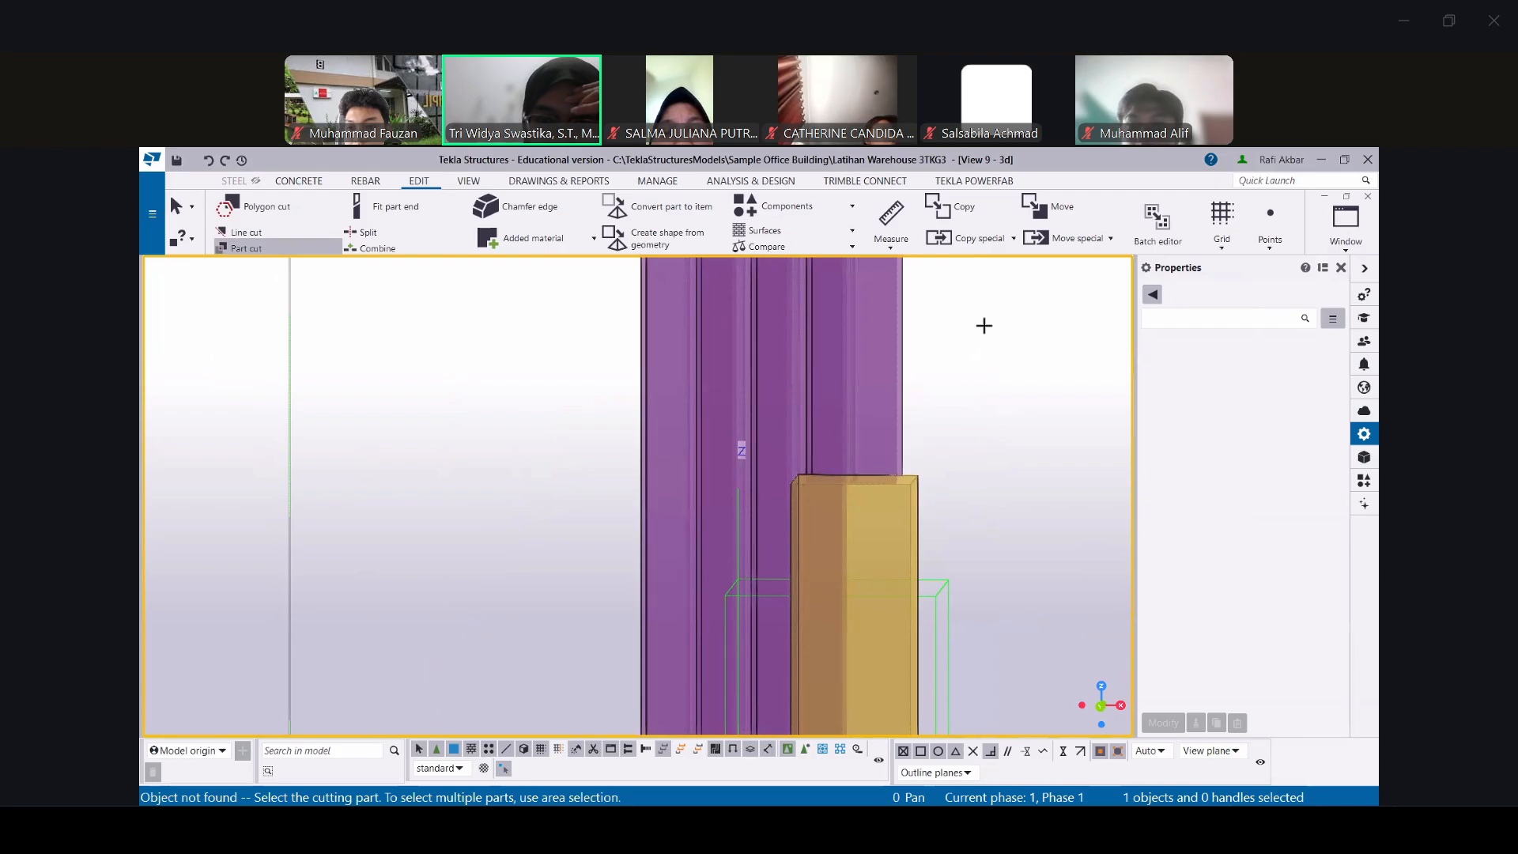
{"action": "key", "text": "ctrl+F2"}
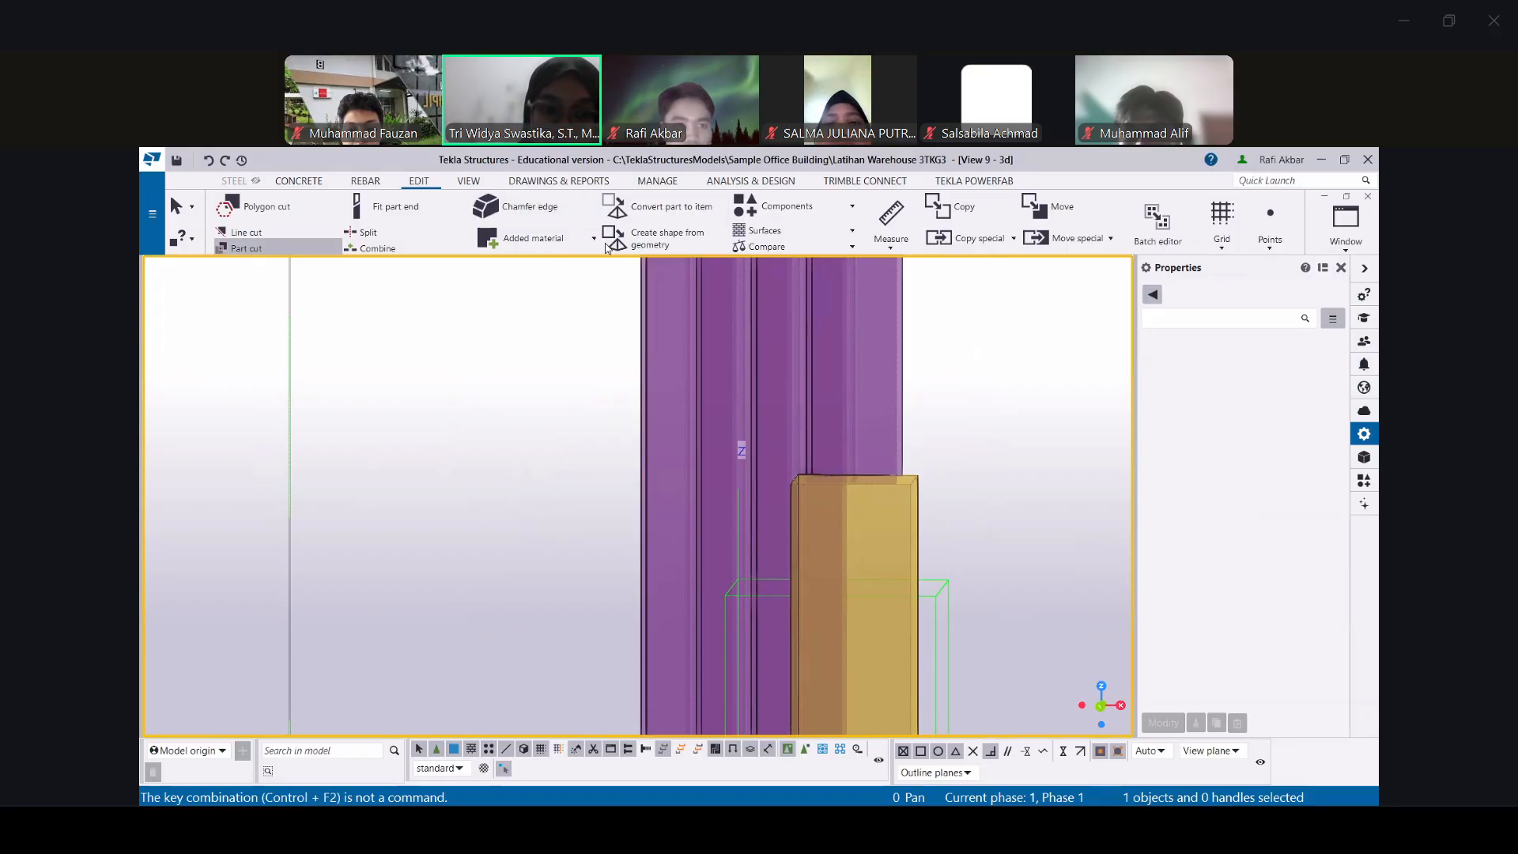
{"action": "scroll", "coordinate": [654, 381], "scroll_direction": "down", "scroll_amount": 4}
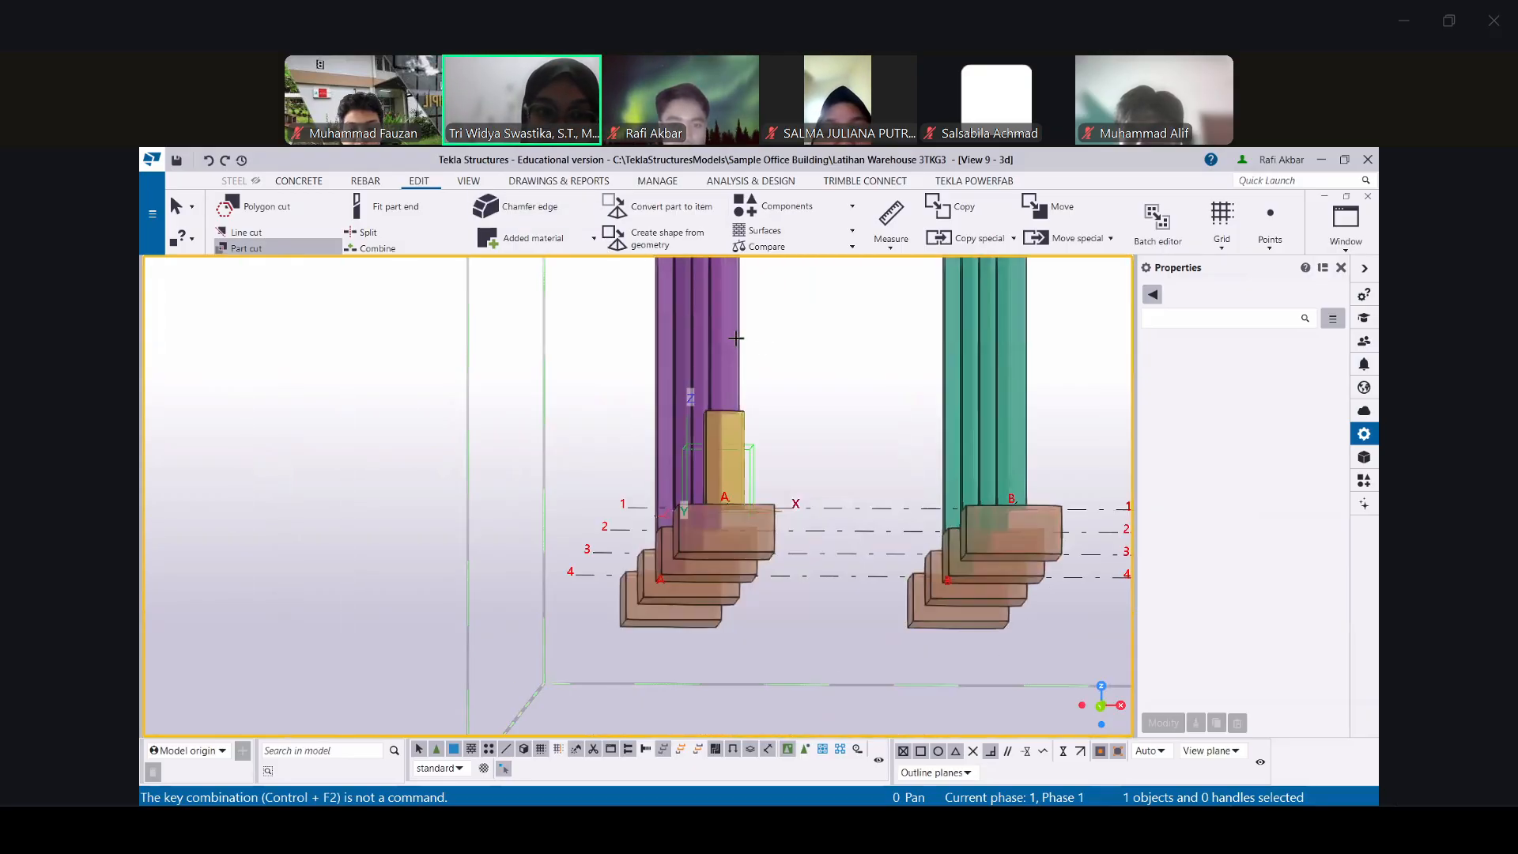
{"action": "scroll", "coordinate": [769, 385], "scroll_direction": "up", "scroll_amount": 2}
{"action": "scroll", "coordinate": [770, 385], "scroll_direction": "up", "scroll_amount": 1}
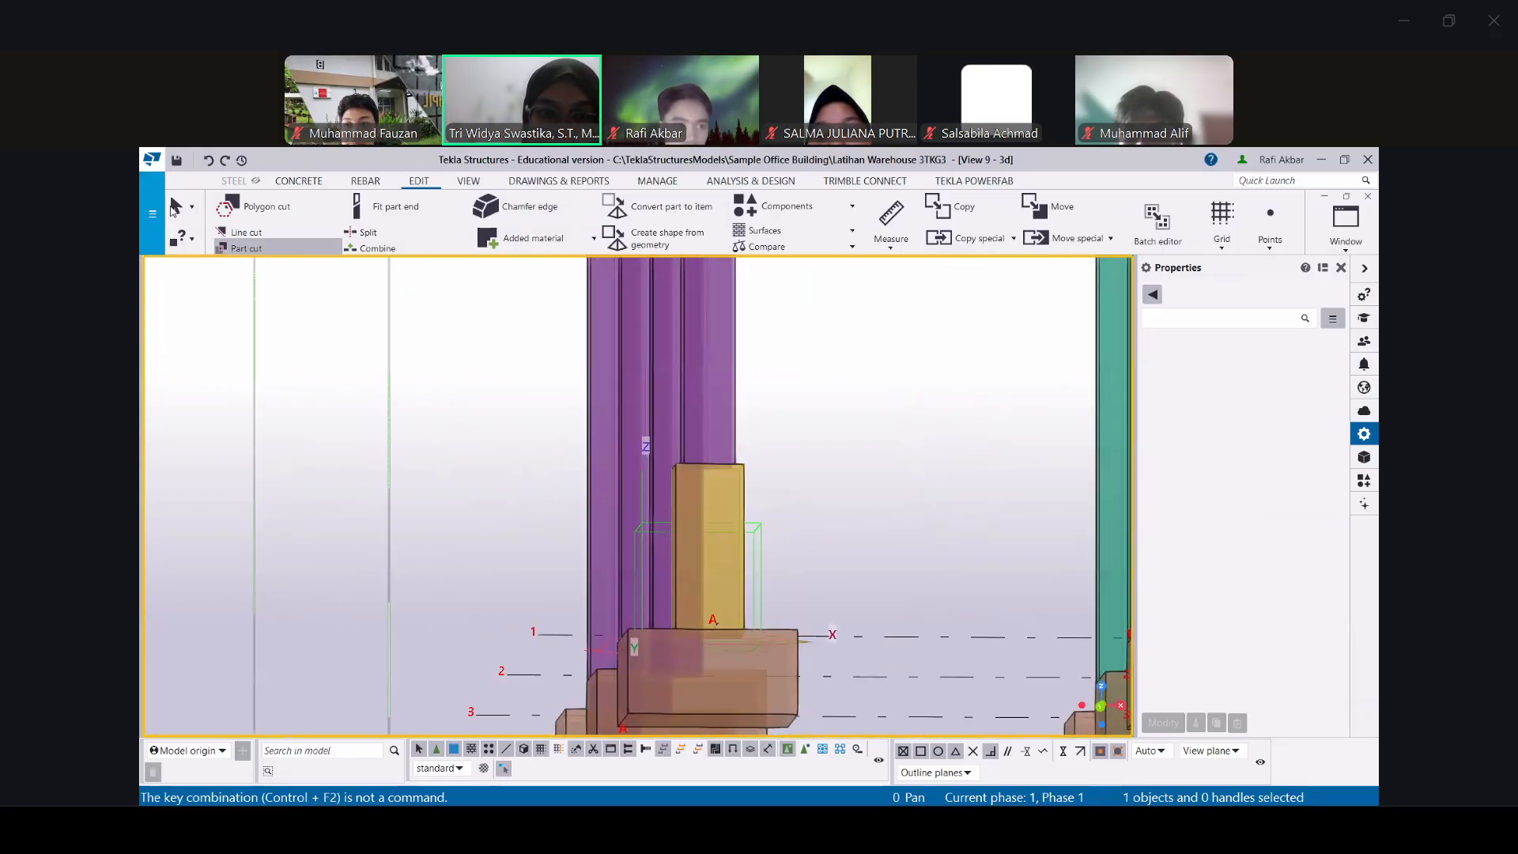
{"action": "middle_click_drag", "start_coordinate": [880, 366], "coordinate": [620, 516], "text": "ctrl"}
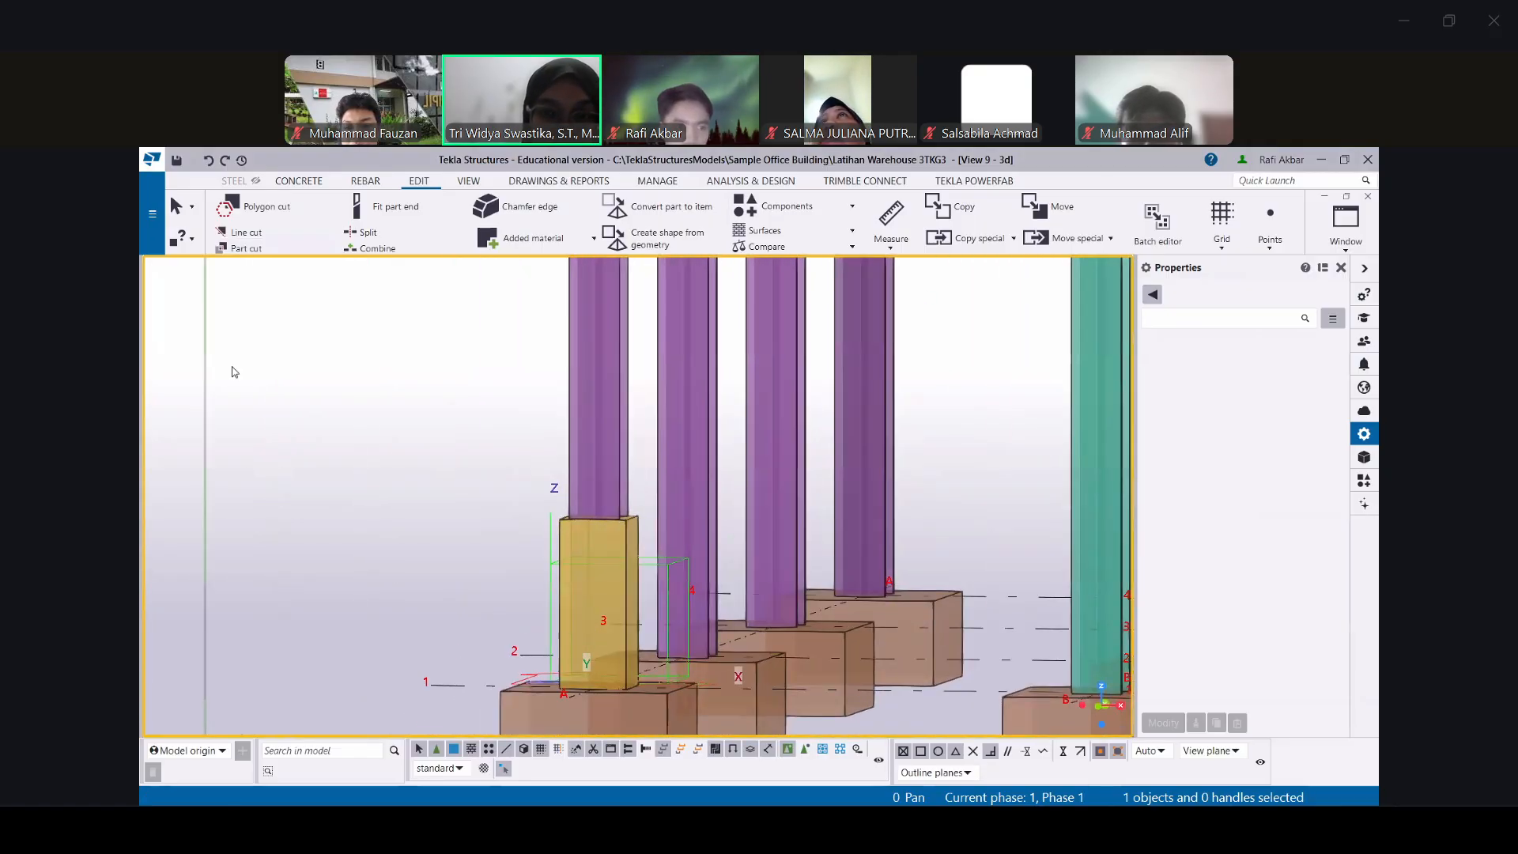
{"action": "double_click", "coordinate": [731, 325]}
{"action": "left_click", "coordinate": [662, 326]}
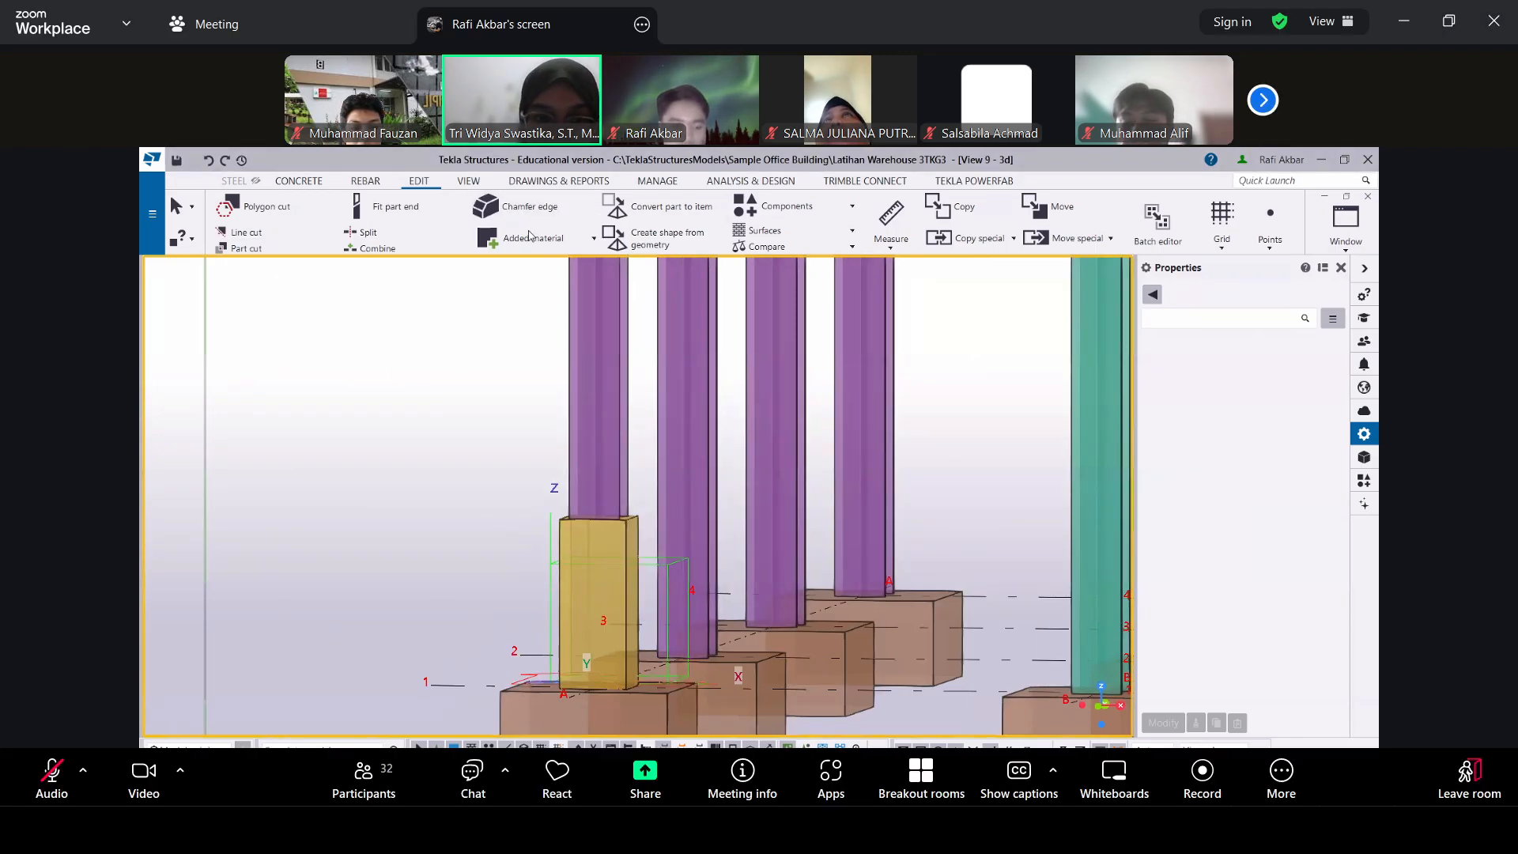
Switch the parts' display to wireframe and back to rendered, and examine where the steel column meets the pedestal
{"action": "key", "text": "ctrl+1"}
{"action": "key", "text": "ctrl+4"}
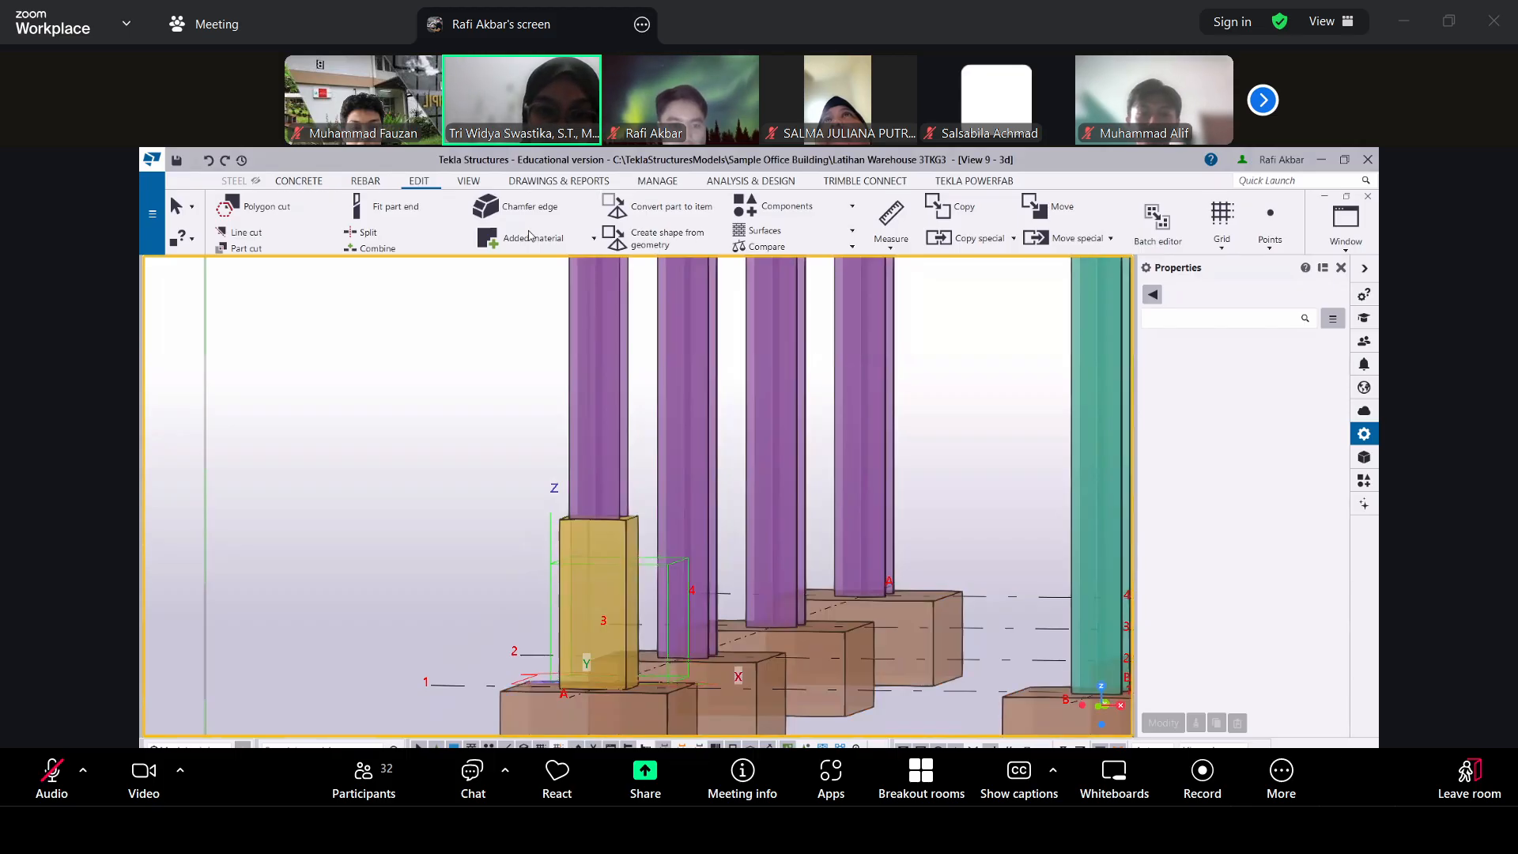
{"action": "key", "text": "ctrl+1"}
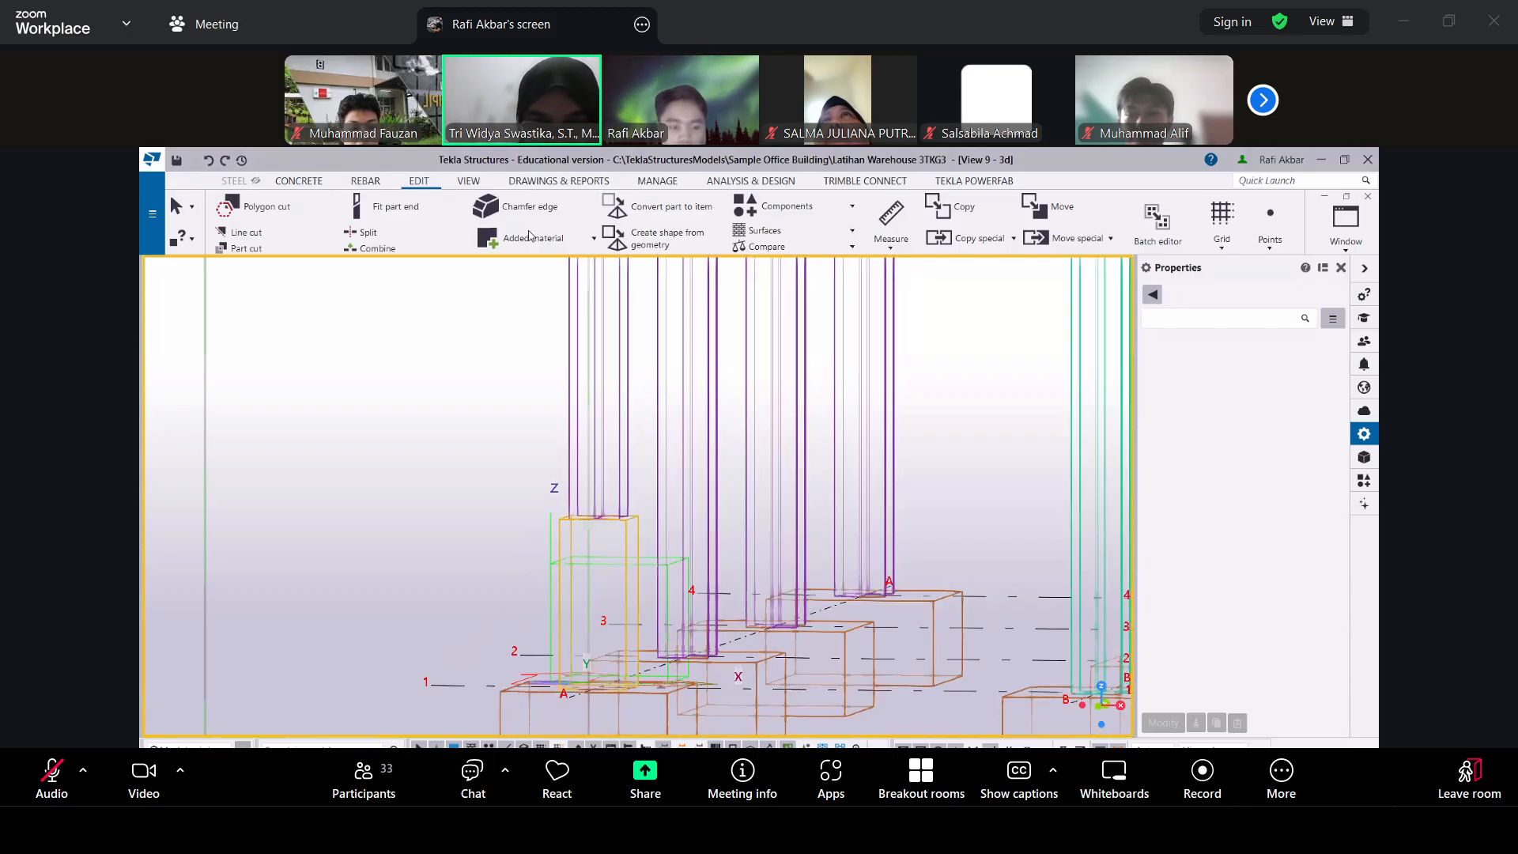
{"action": "key", "text": "ctrl+4"}
{"action": "scroll", "coordinate": [596, 563], "scroll_direction": "up", "scroll_amount": 3}
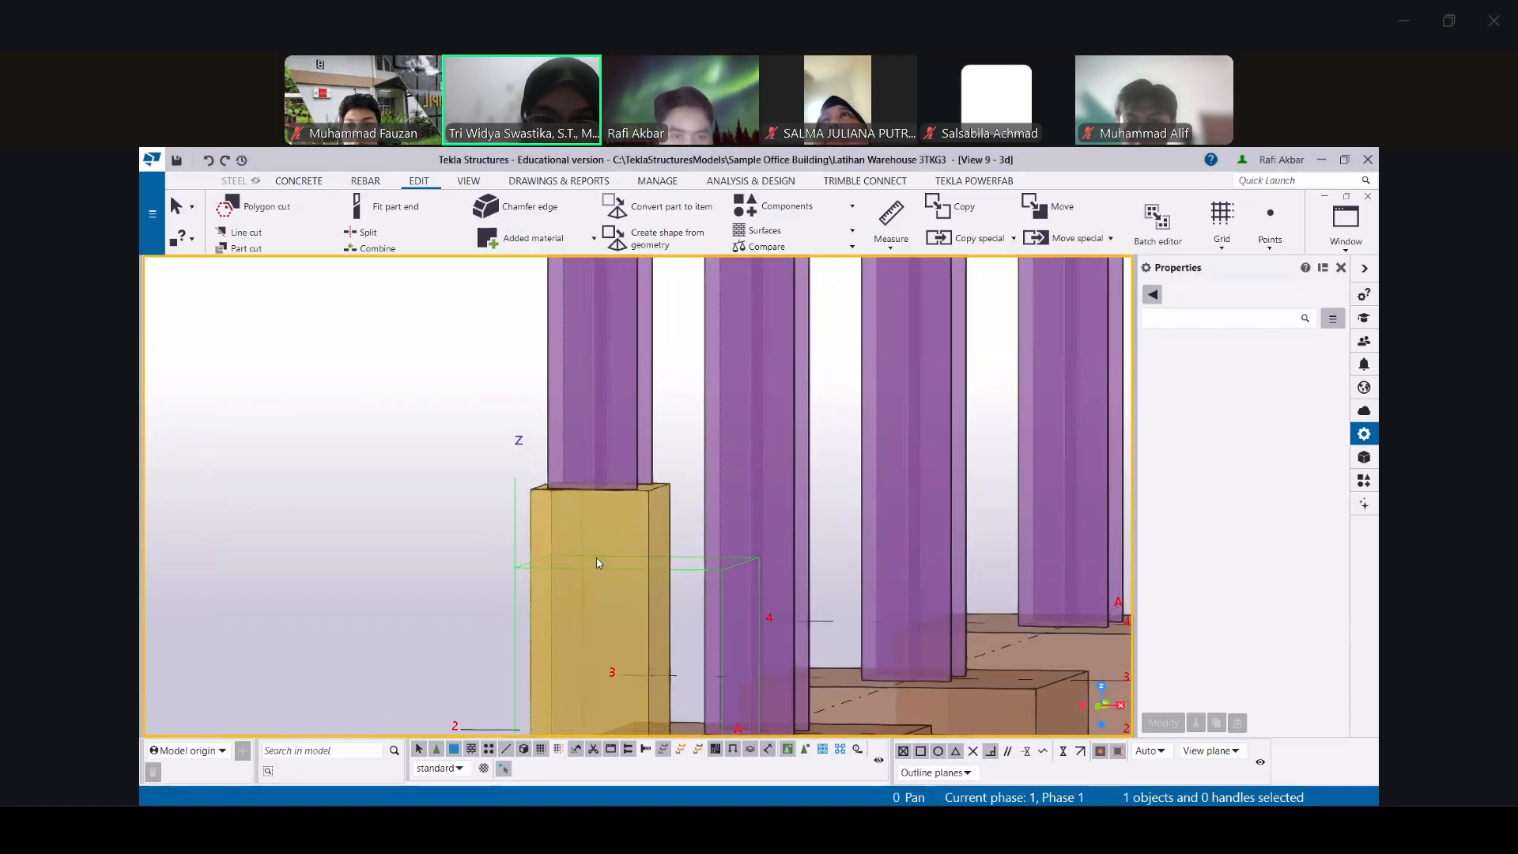
{"action": "scroll", "coordinate": [596, 558], "scroll_direction": "down", "scroll_amount": 3}
{"action": "scroll", "coordinate": [625, 544], "scroll_direction": "up", "scroll_amount": 2}
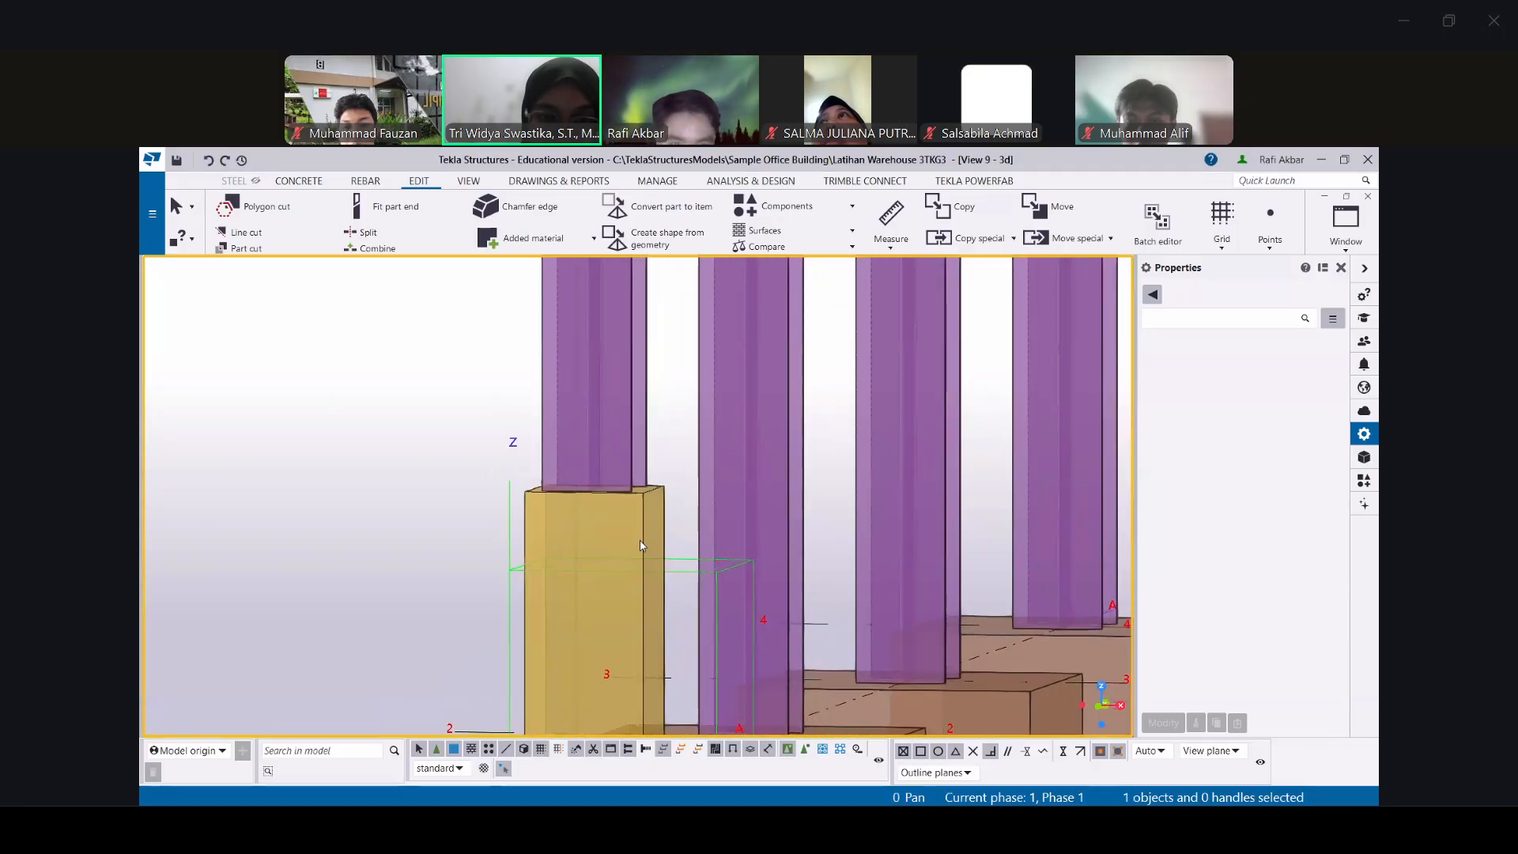
{"action": "scroll", "coordinate": [805, 447], "scroll_direction": "down", "scroll_amount": 1}
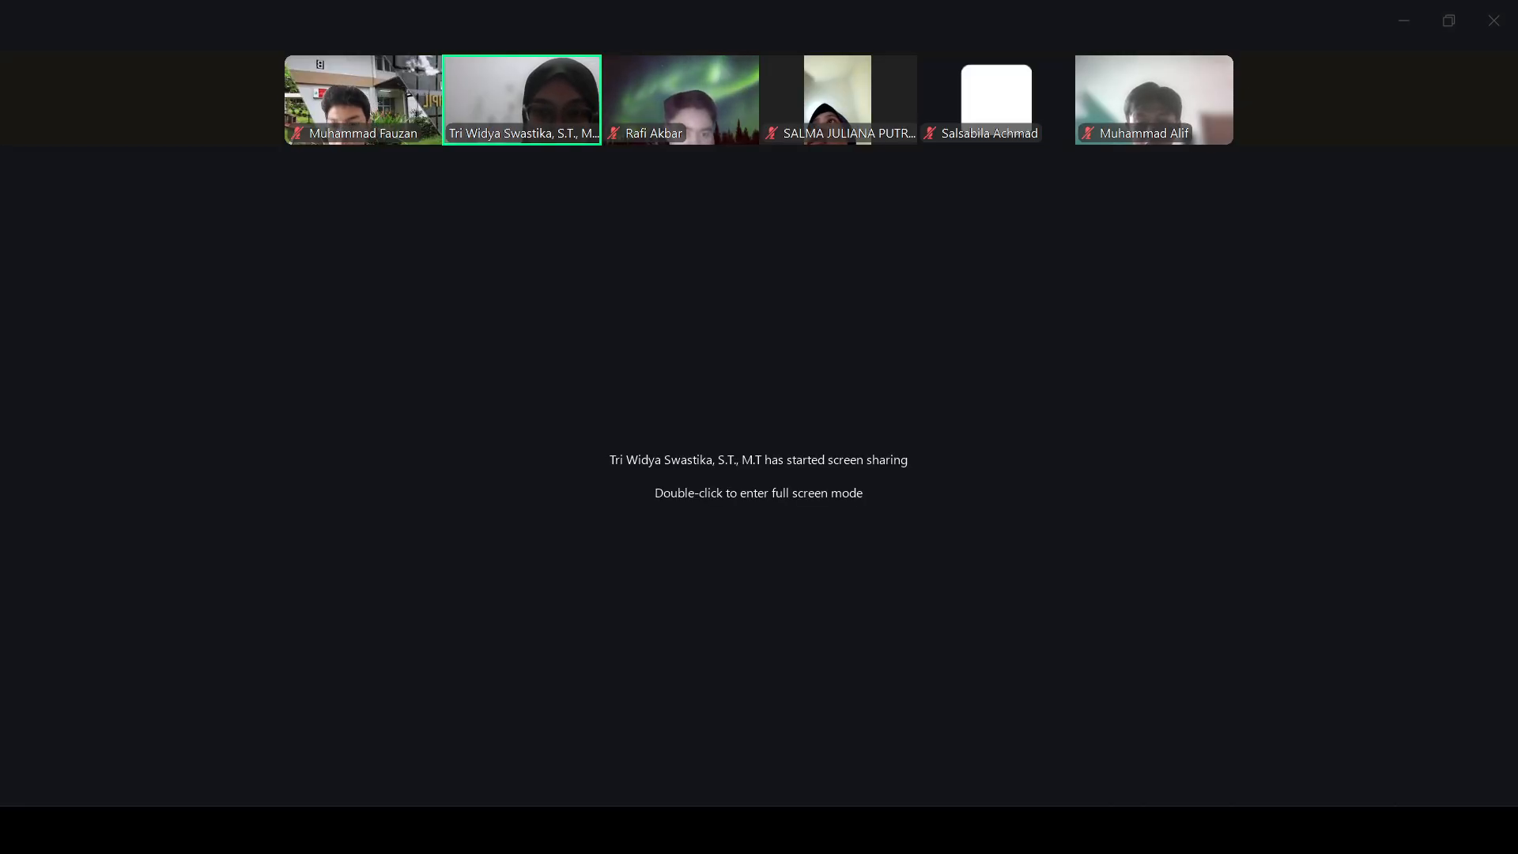
Place a 400*400 C40 concrete pedestal with its top at 1000 mm on the footing at grid line B
{"action": "scroll", "coordinate": [800, 451], "scroll_direction": "up", "scroll_amount": 5}
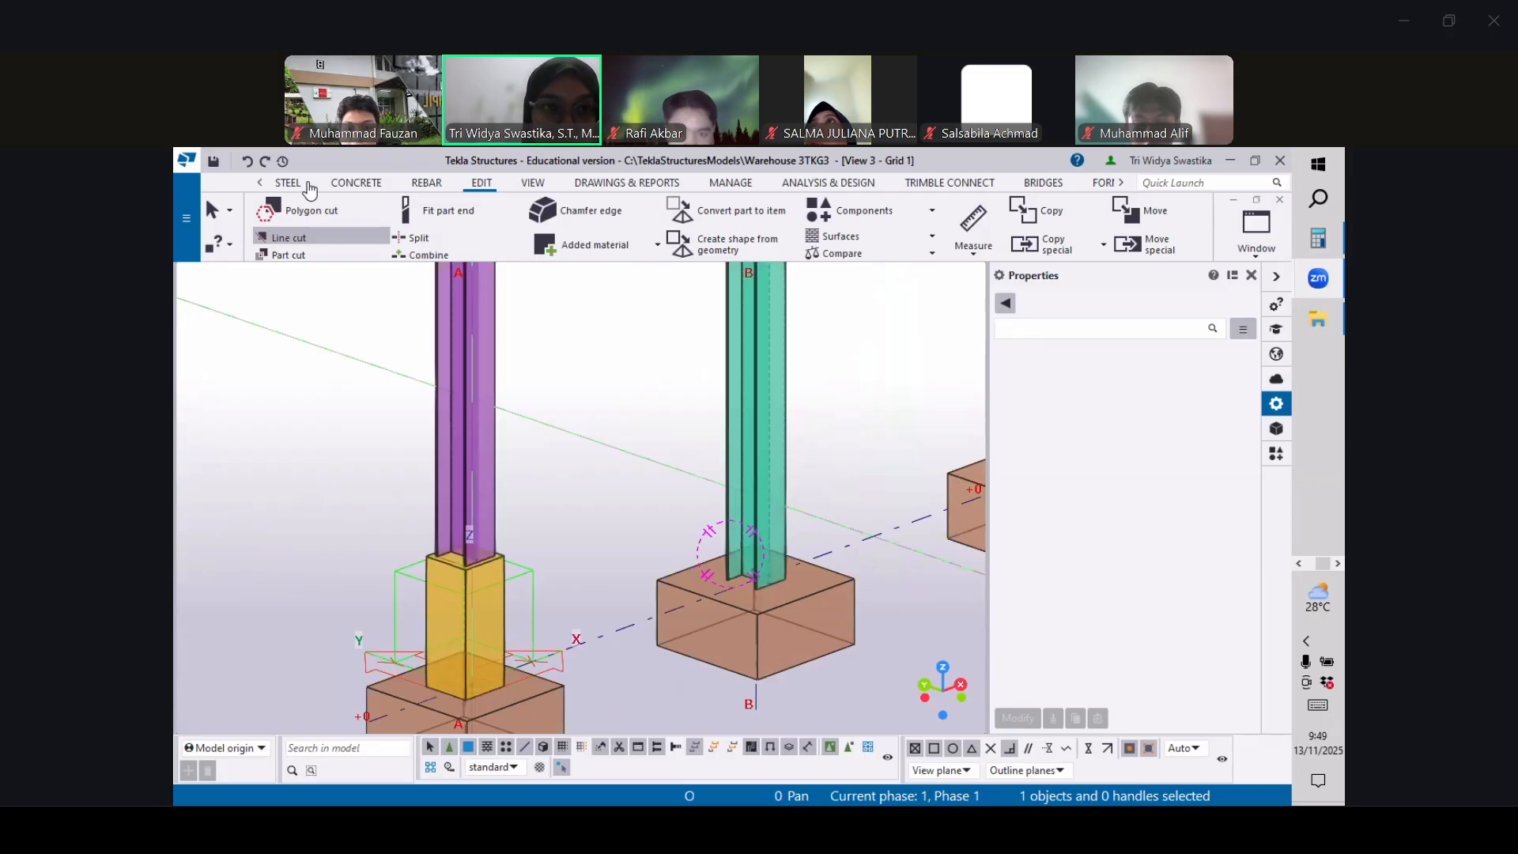
{"action": "left_click", "coordinate": [356, 183]}
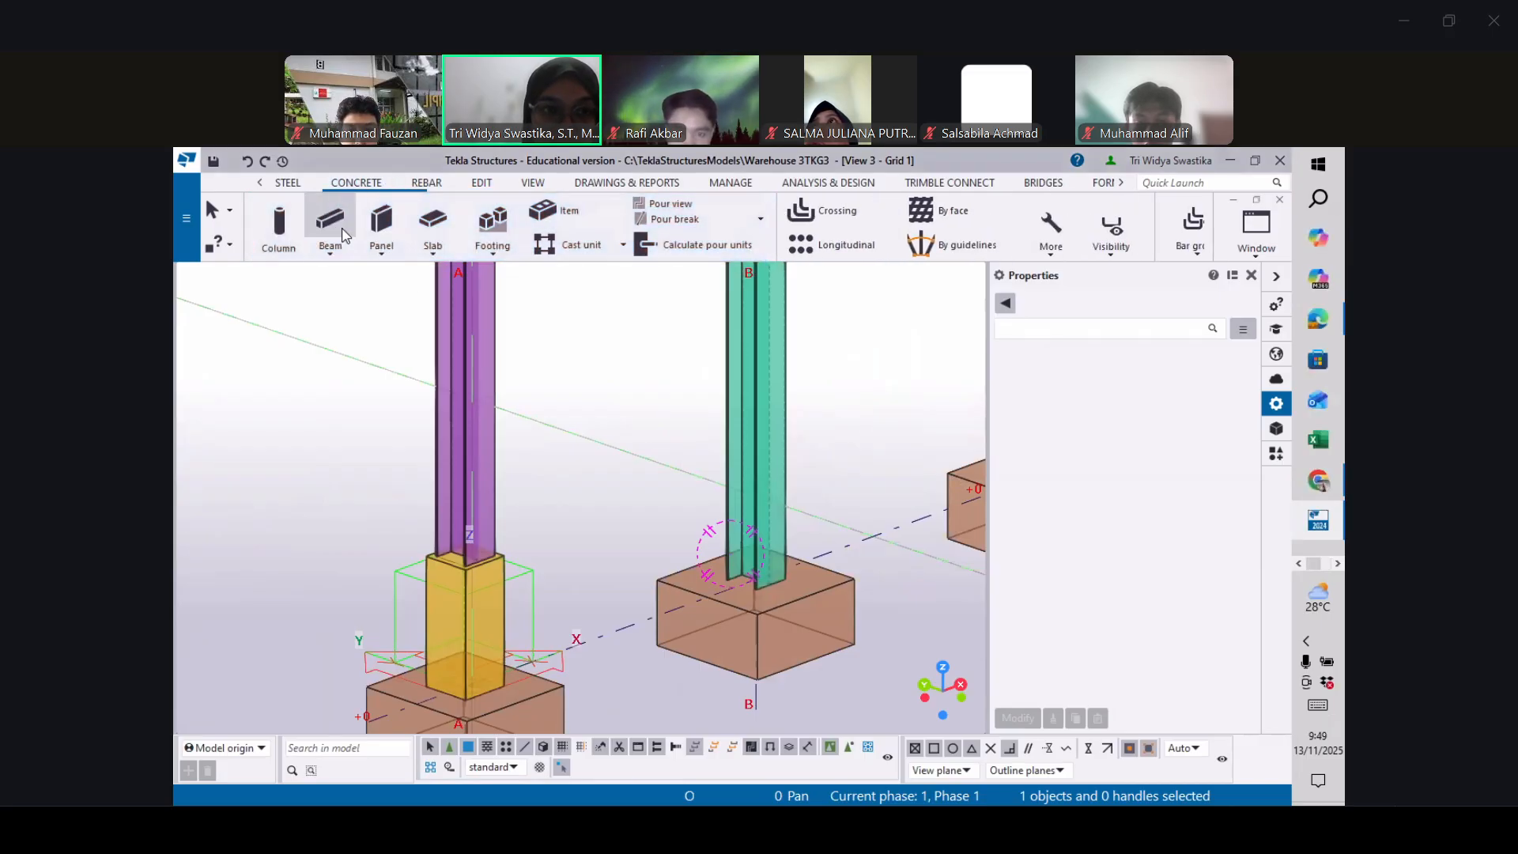
{"action": "left_click", "coordinate": [283, 231]}
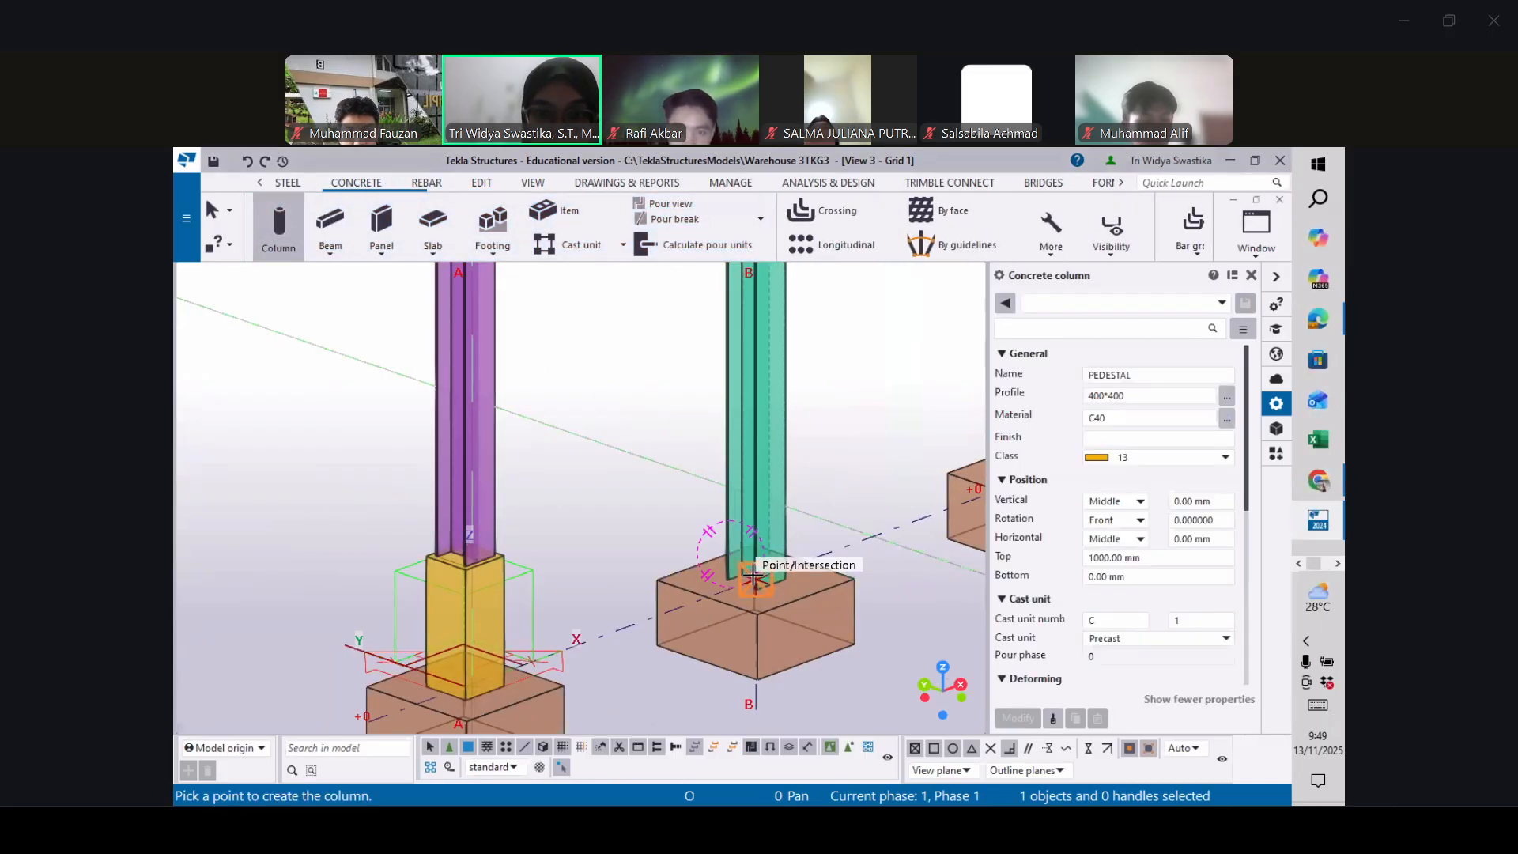
{"action": "scroll", "coordinate": [753, 581], "scroll_direction": "up", "scroll_amount": 3}
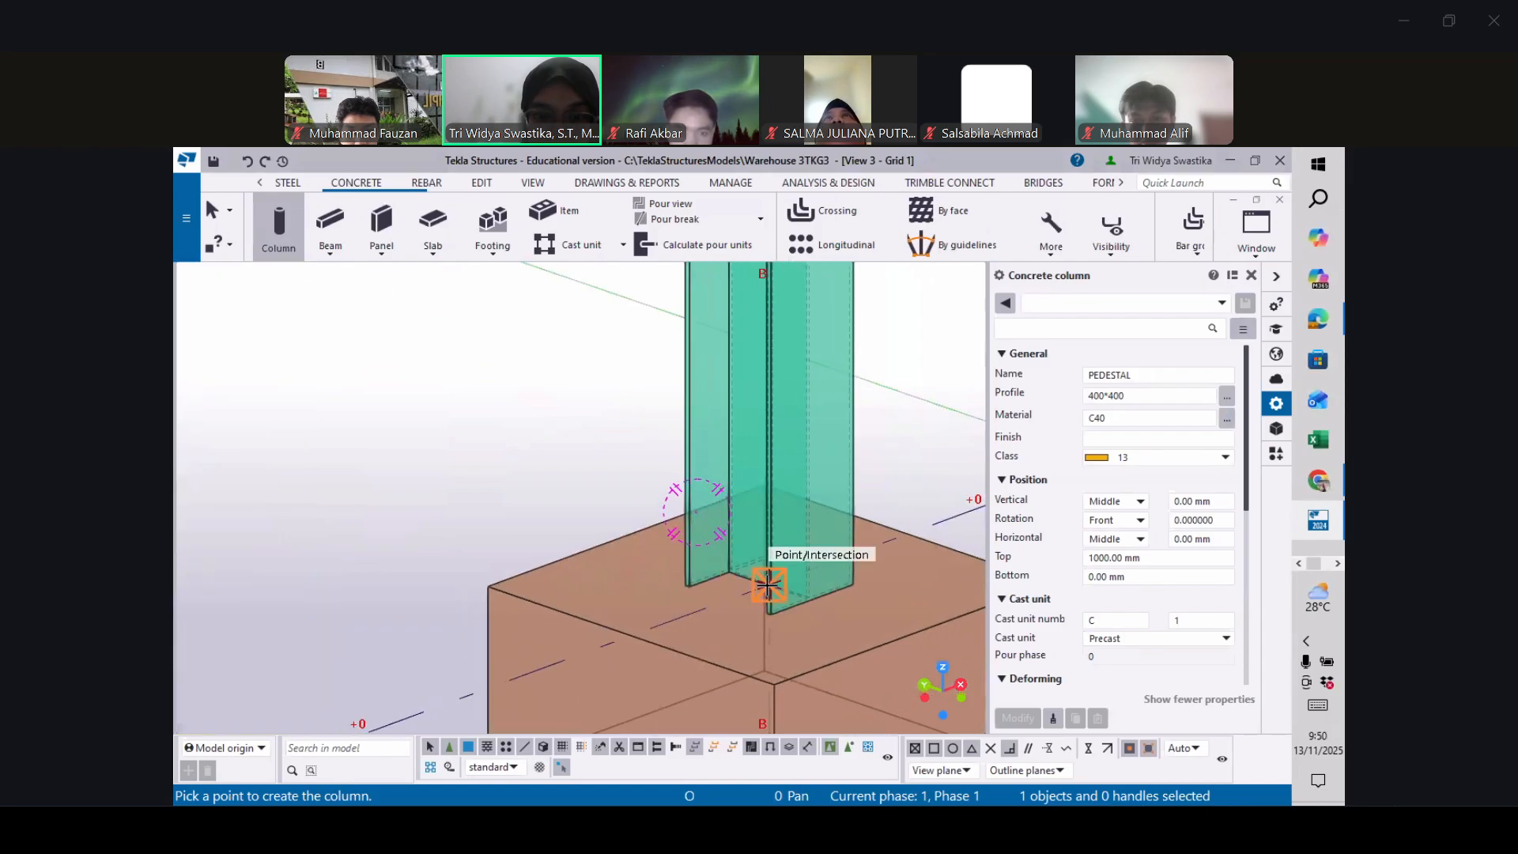
{"action": "scroll", "coordinate": [779, 585], "scroll_direction": "down", "scroll_amount": 2}
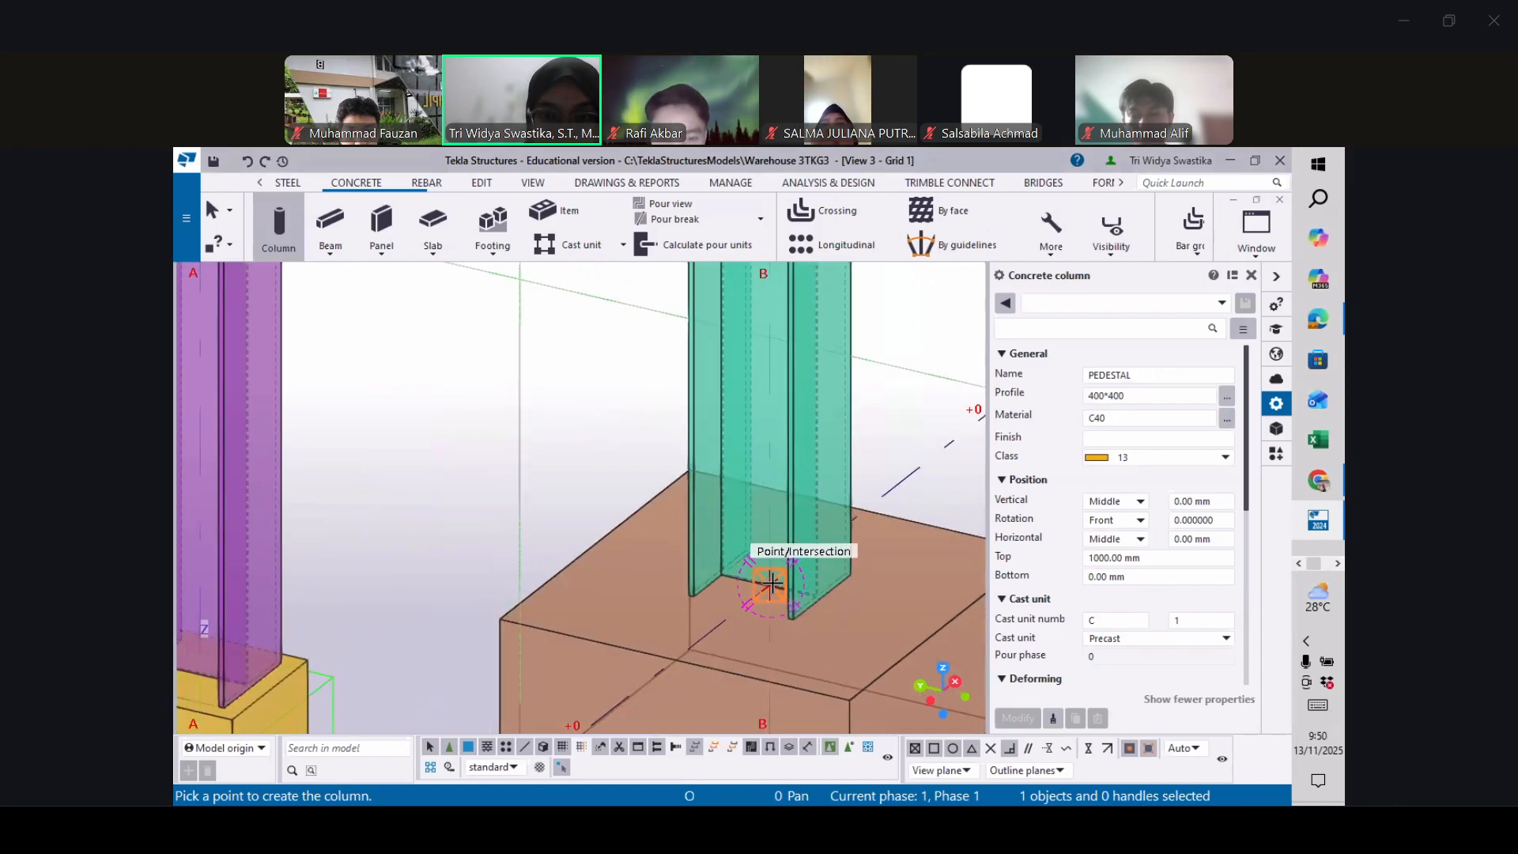
{"action": "left_click", "coordinate": [771, 584]}
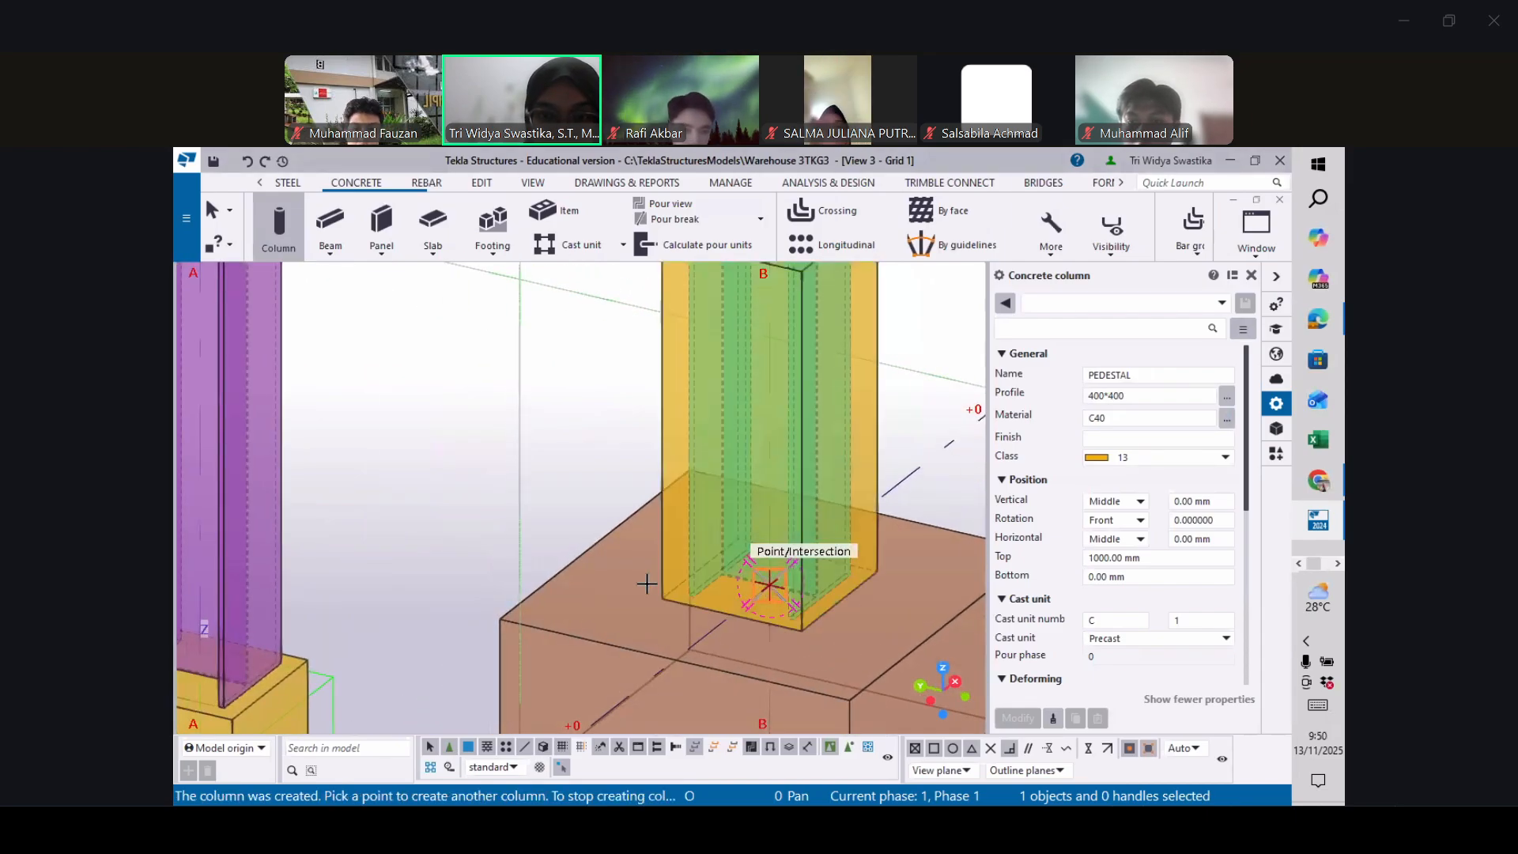
{"action": "scroll", "coordinate": [756, 537], "scroll_direction": "down", "scroll_amount": 4}
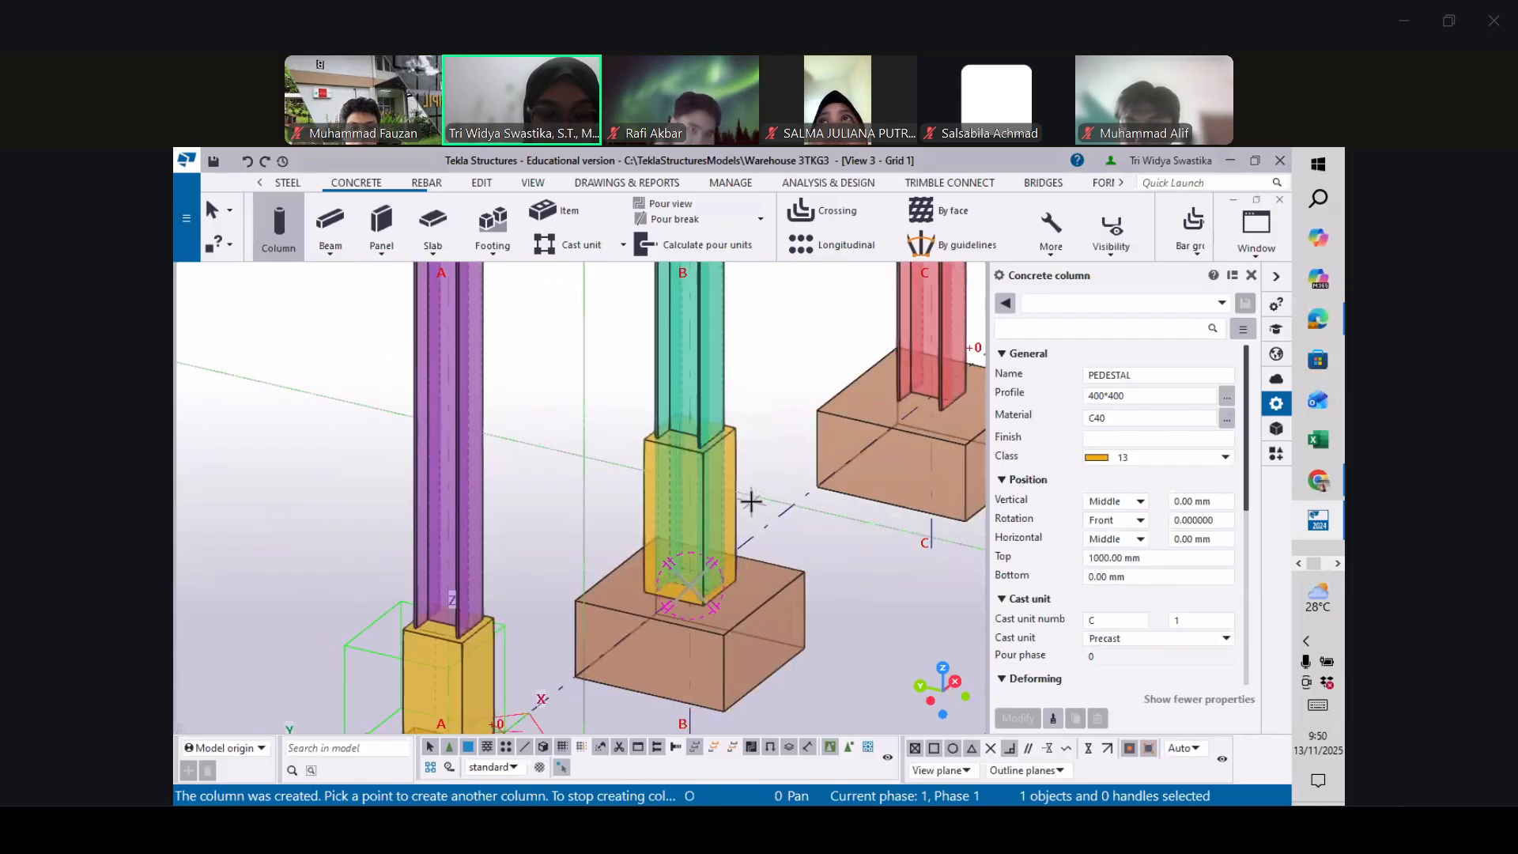
{"action": "key", "text": "Escape"}
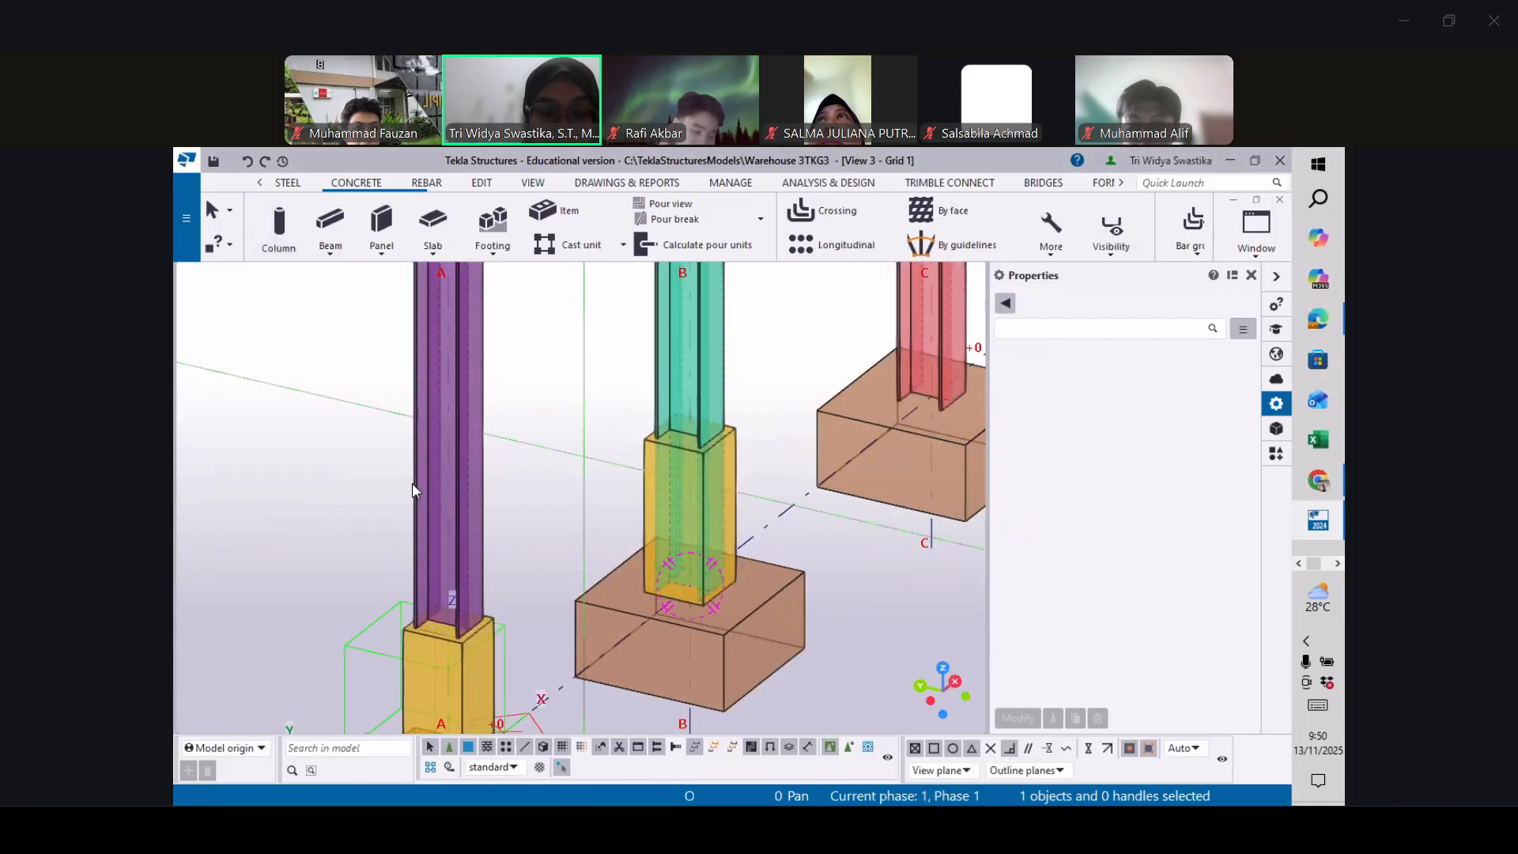
Cut the steel column at grid line B with its concrete pedestal using Part cut
{"action": "scroll", "coordinate": [412, 482], "scroll_direction": "down", "scroll_amount": 1}
{"action": "left_click", "coordinate": [482, 185]}
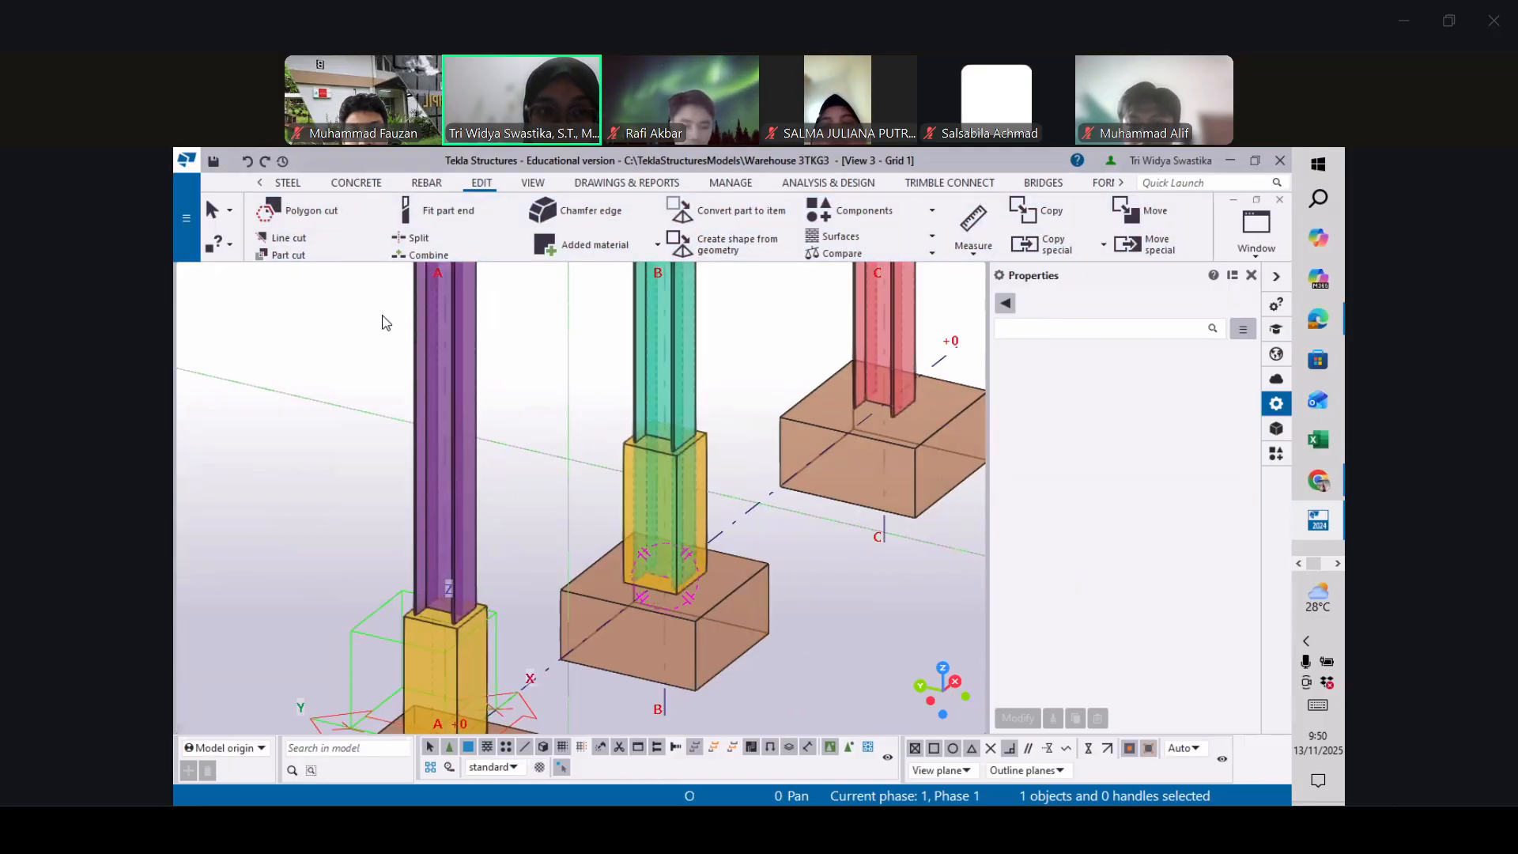
{"action": "left_click", "coordinate": [282, 255]}
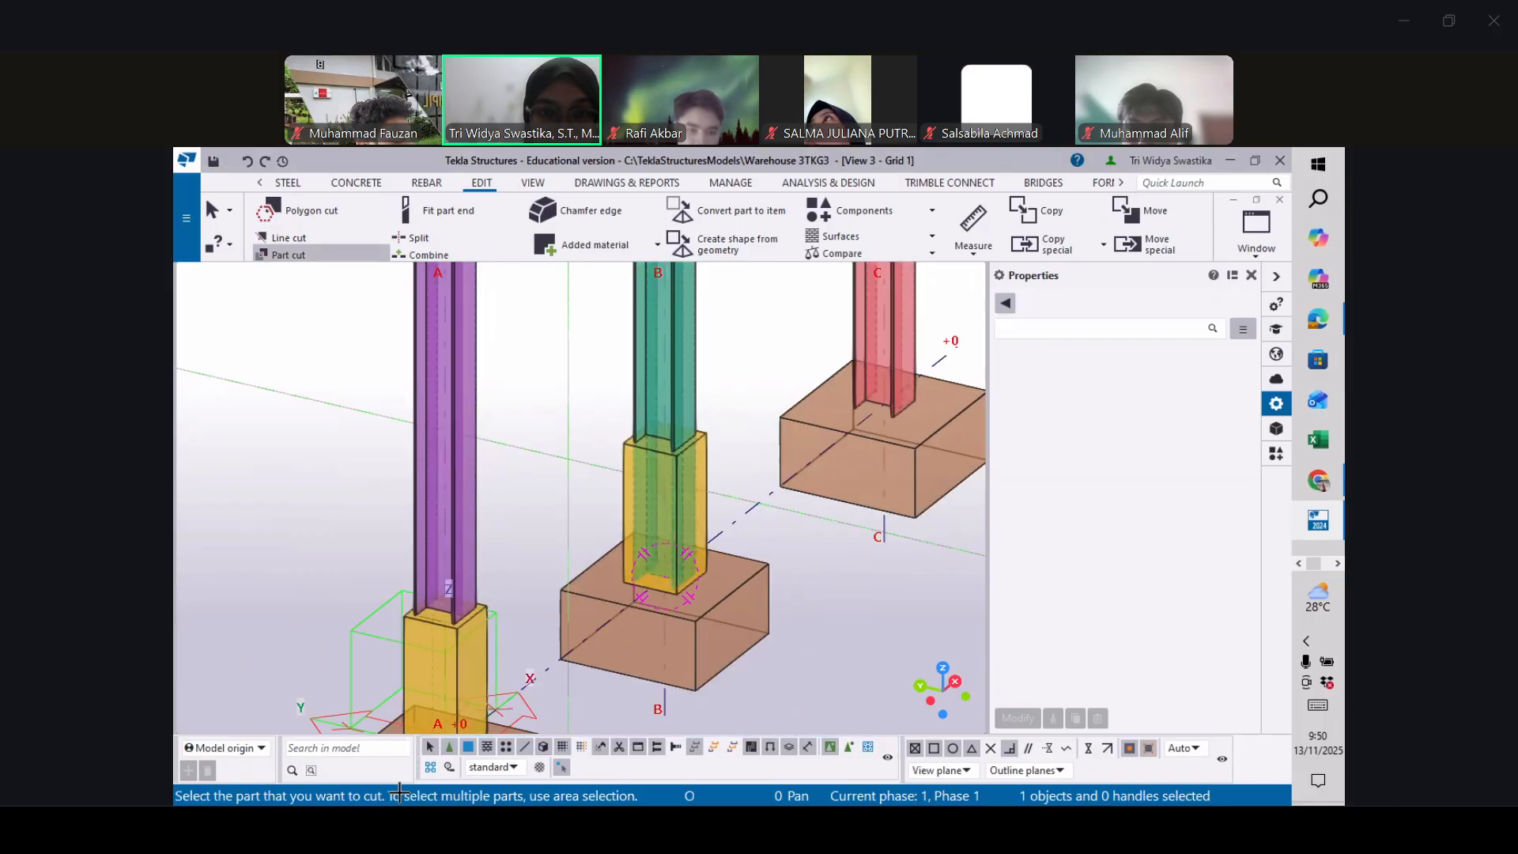
{"action": "left_click", "coordinate": [675, 384]}
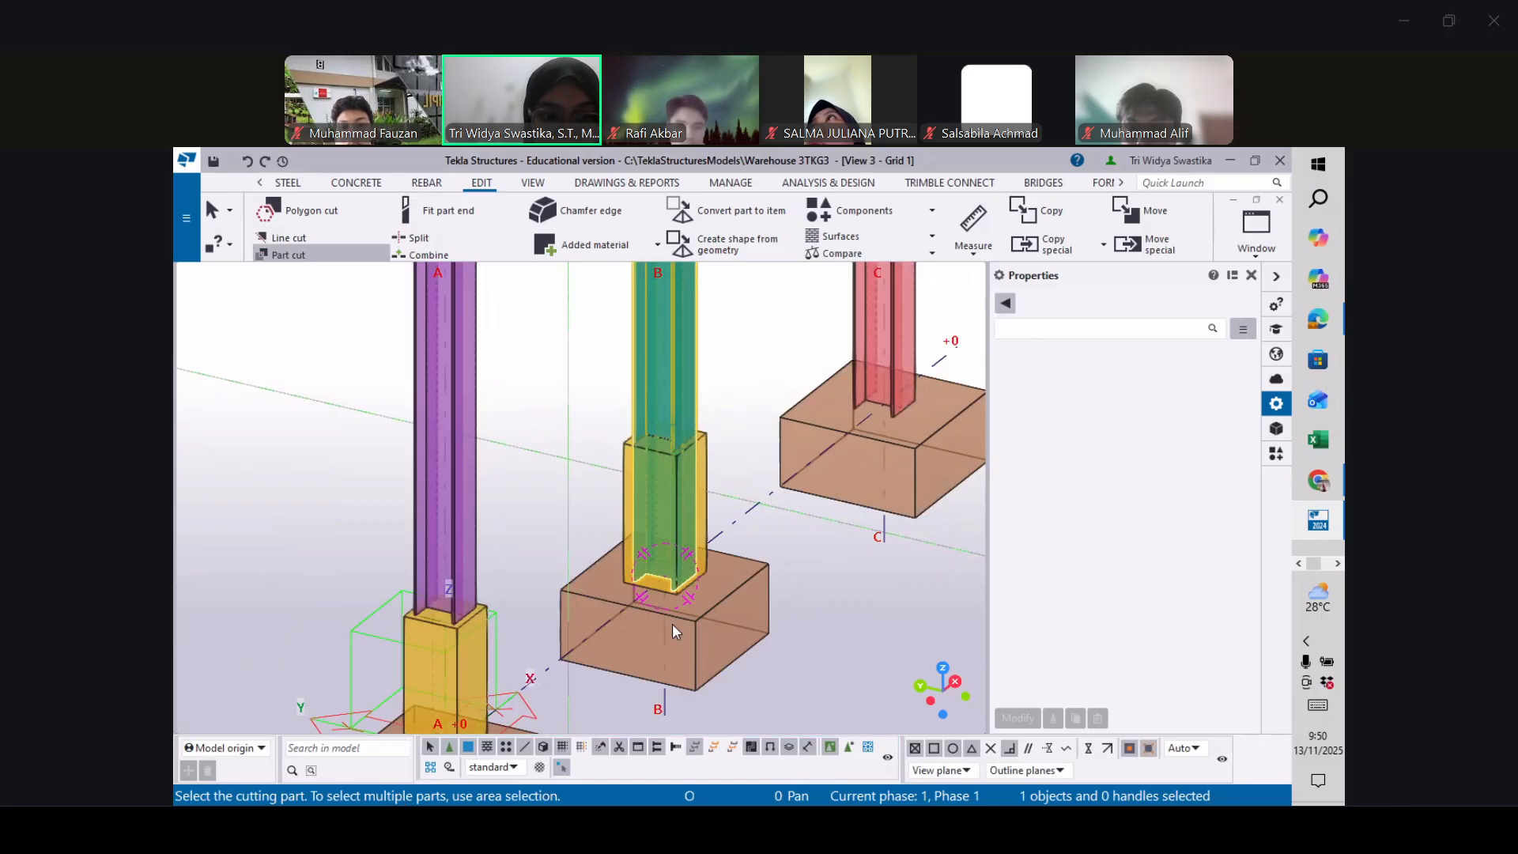
{"action": "scroll", "coordinate": [672, 623], "scroll_direction": "up", "scroll_amount": 3}
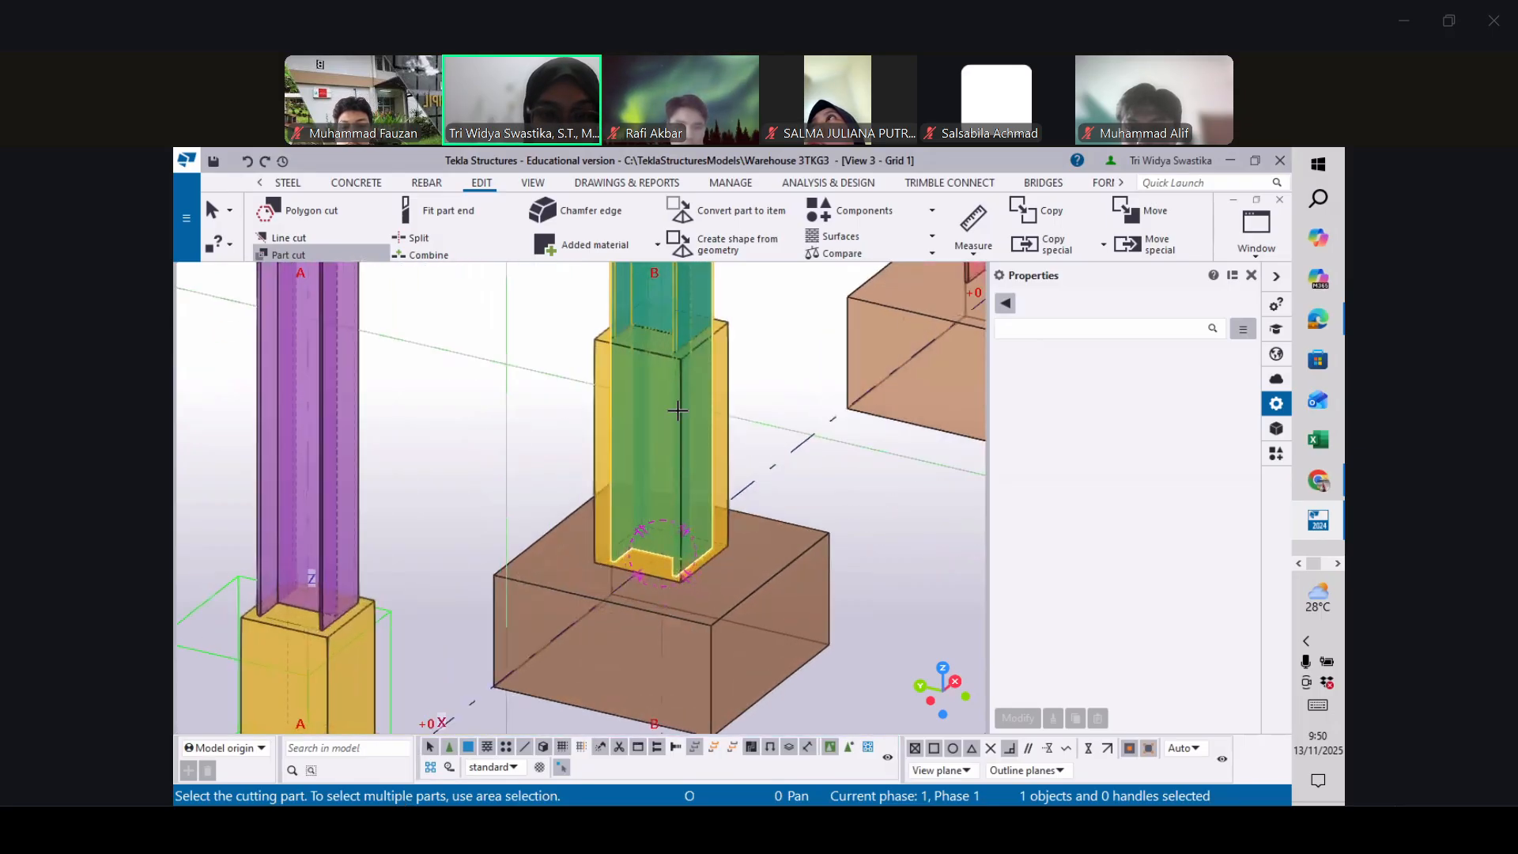
{"action": "left_click", "coordinate": [596, 339]}
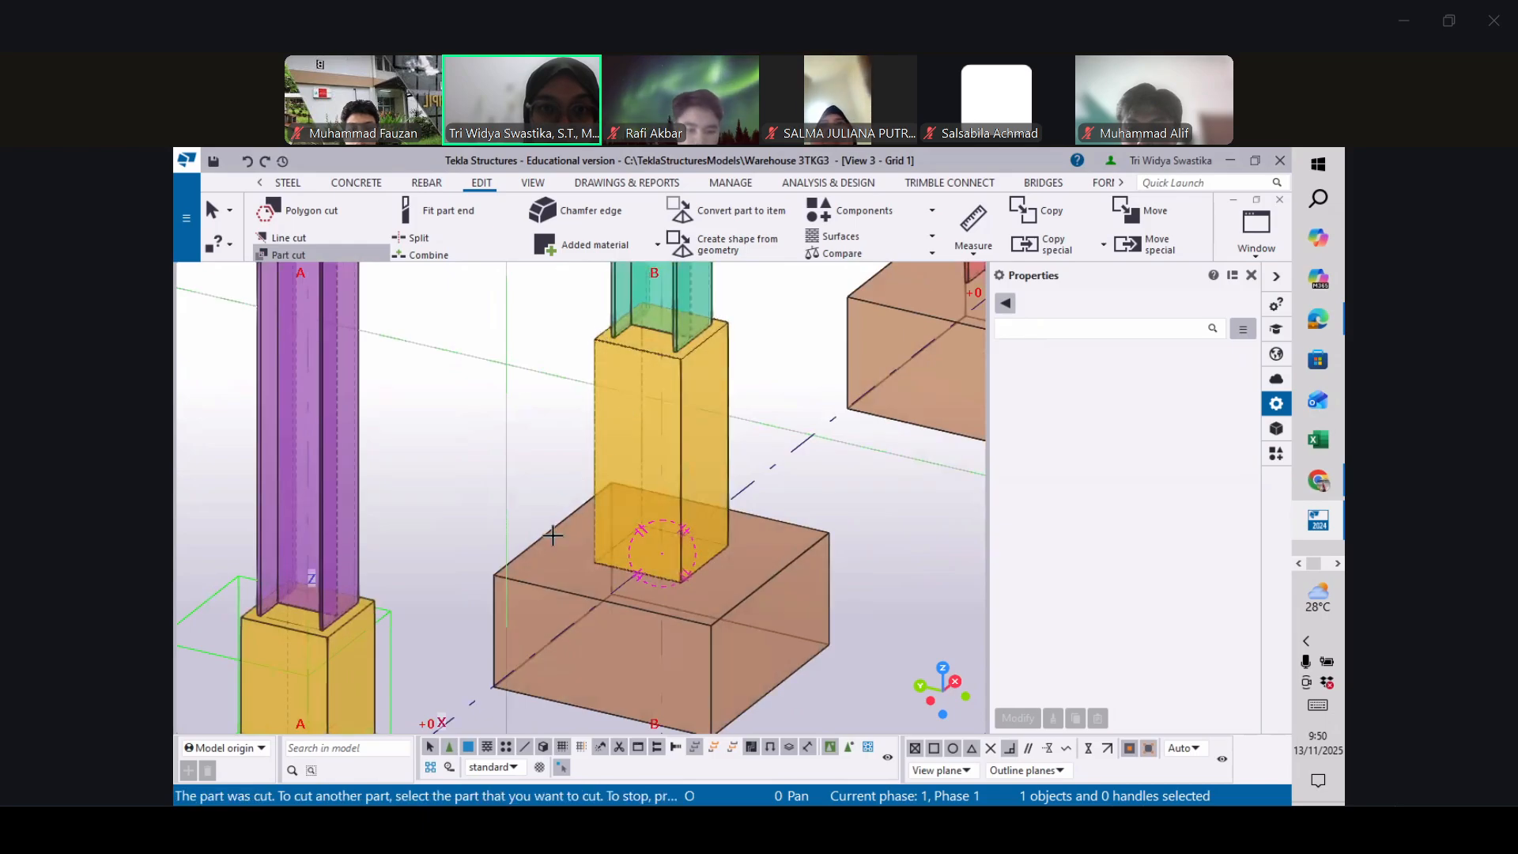
{"action": "scroll", "coordinate": [518, 569], "scroll_direction": "down", "scroll_amount": 2}
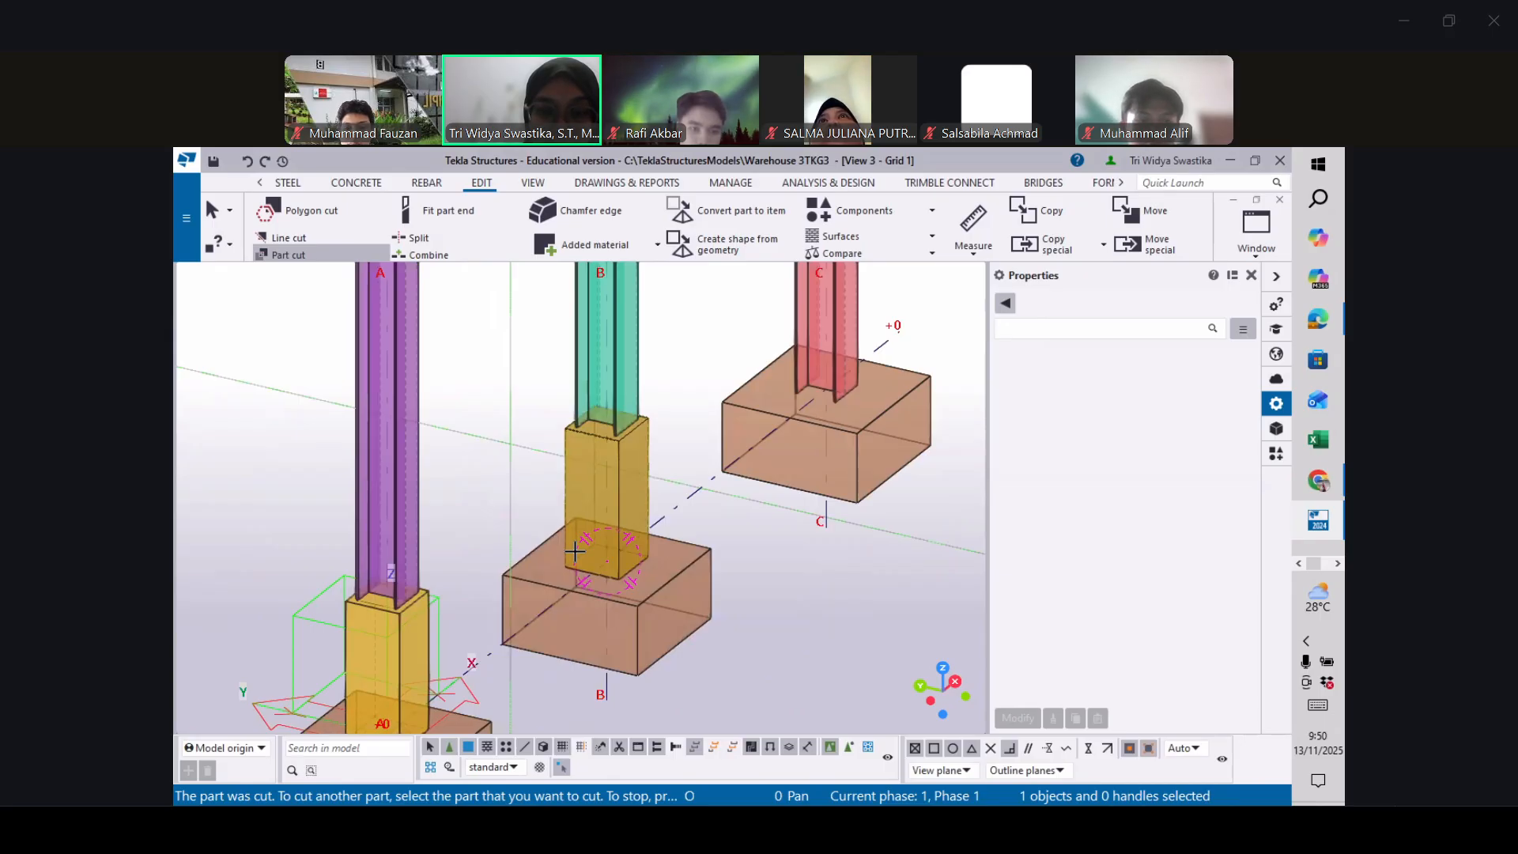
{"action": "key", "text": "Escape"}
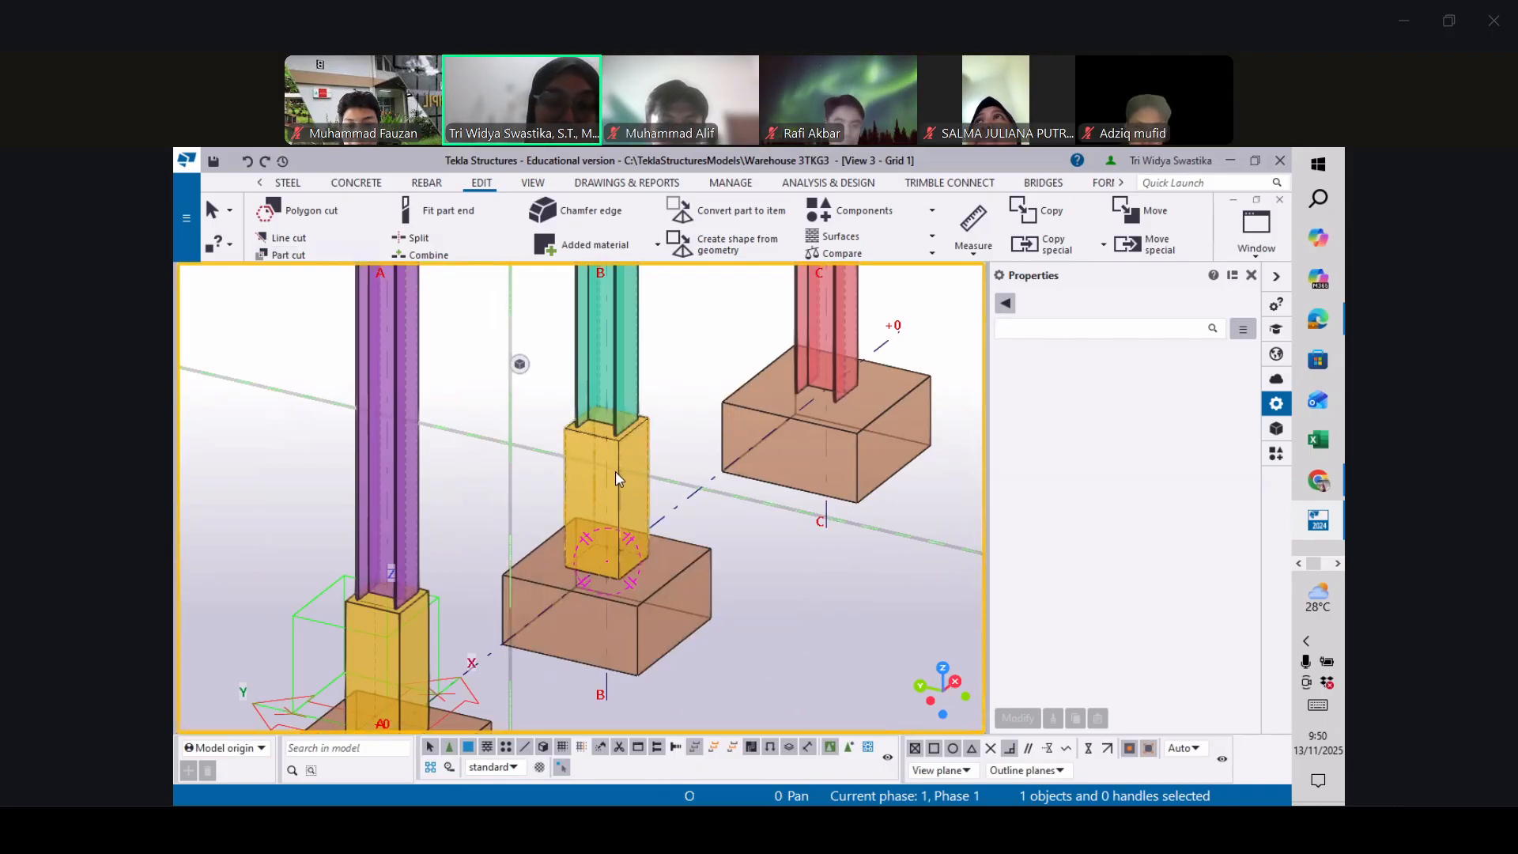
Place a 400*400 C40 concrete pedestal with its top at 1000 mm on the footing at grid line C
{"action": "scroll", "coordinate": [676, 571], "scroll_direction": "down", "scroll_amount": 5}
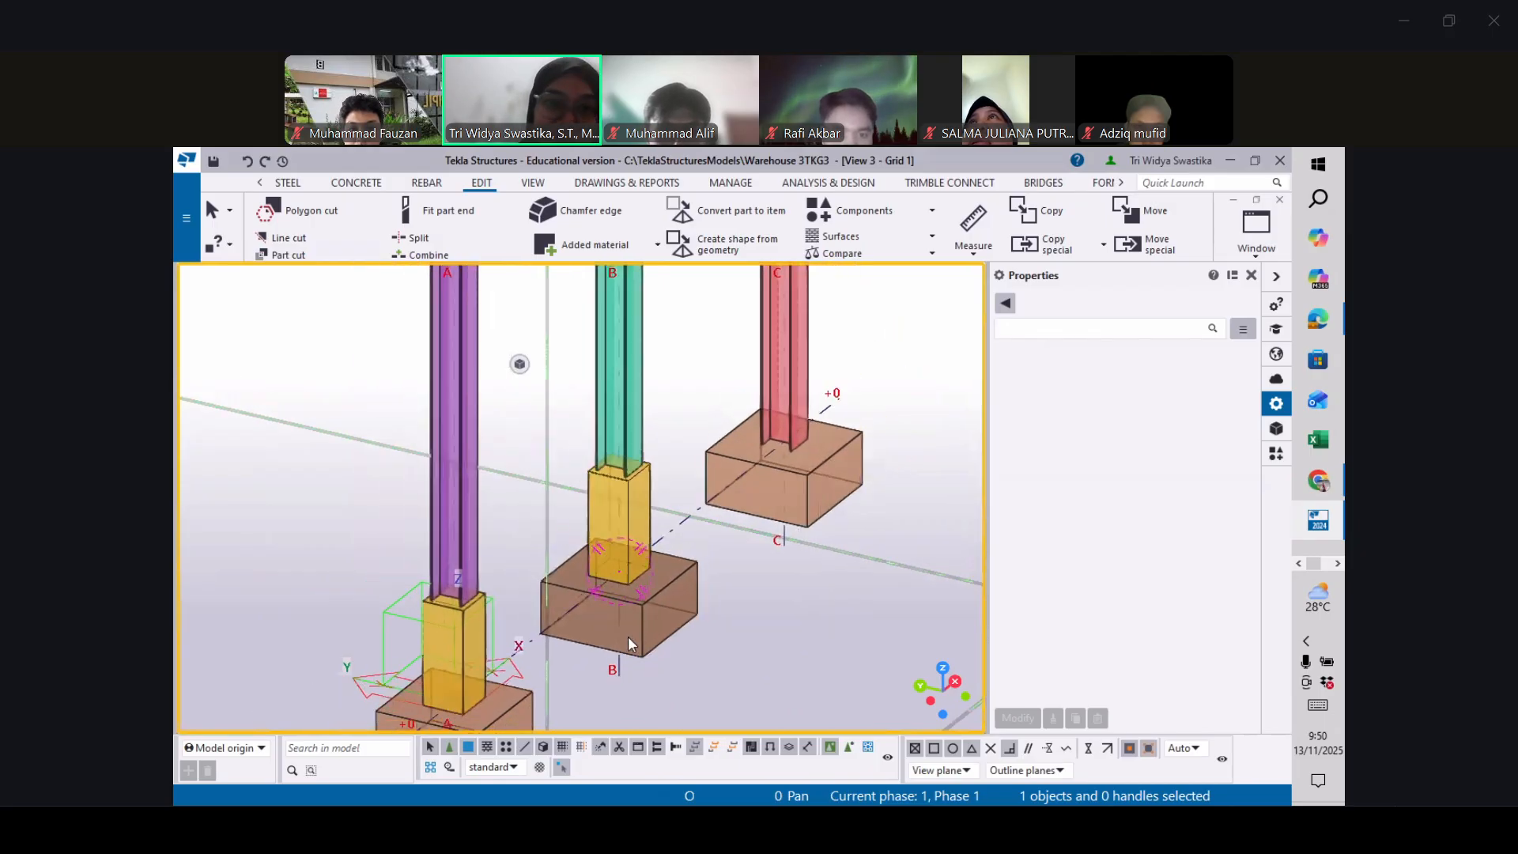
{"action": "scroll", "coordinate": [743, 421], "scroll_direction": "up", "scroll_amount": 6}
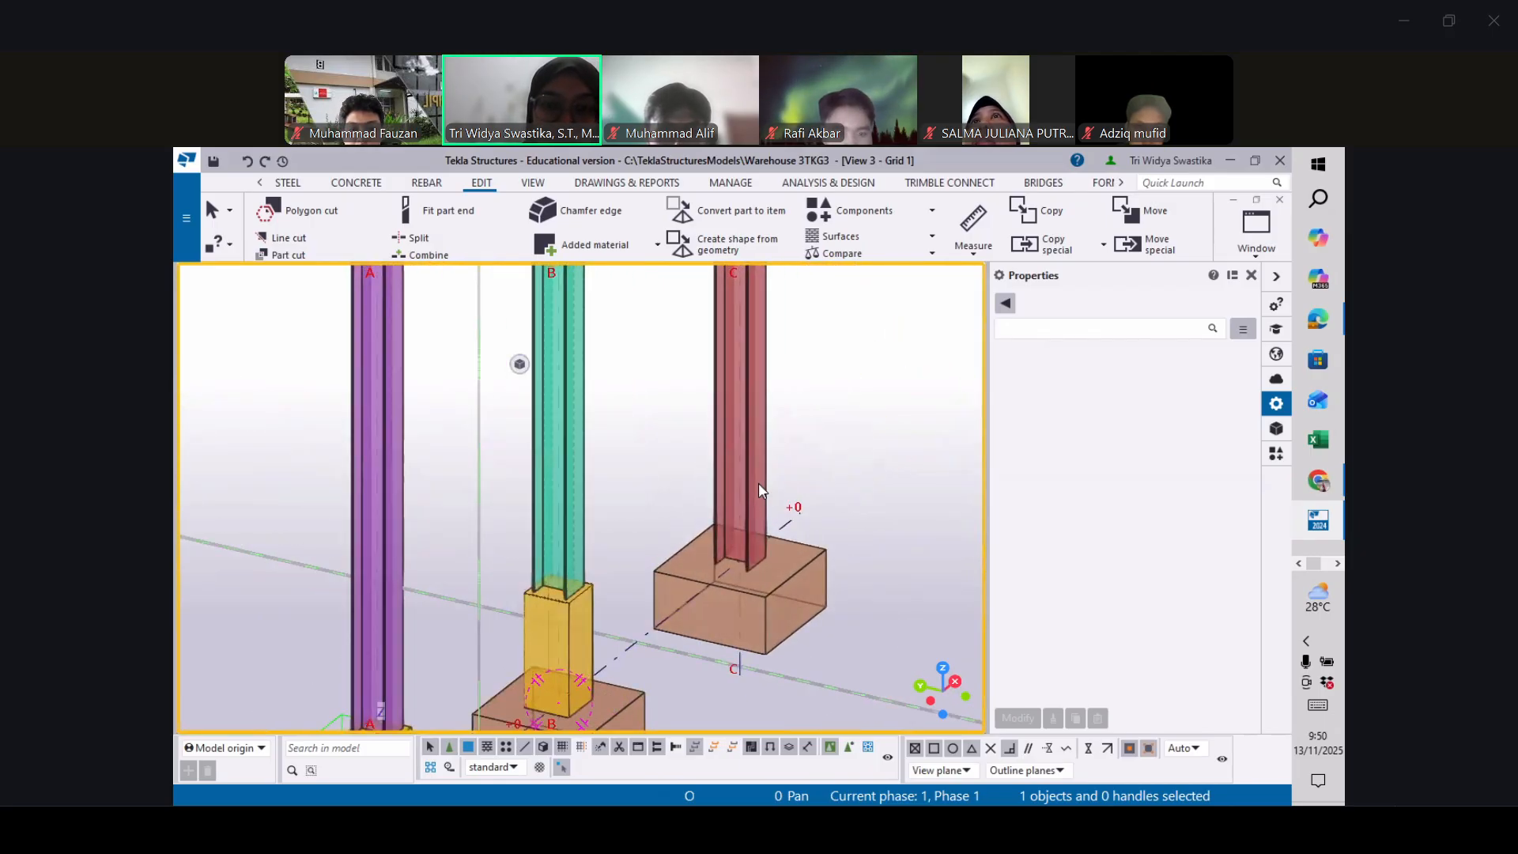
{"action": "left_click", "coordinate": [356, 183]}
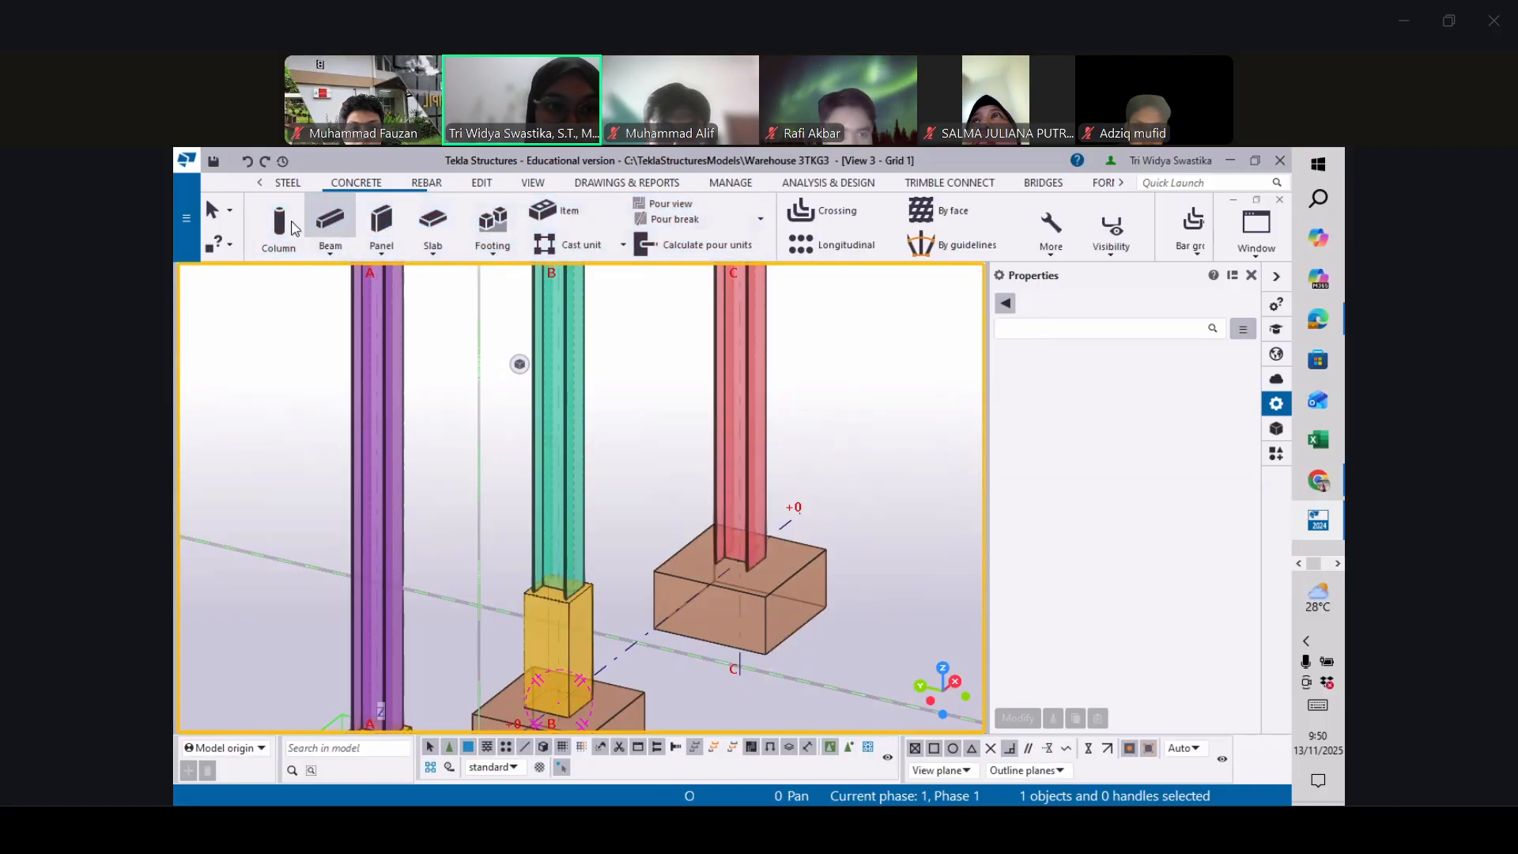
{"action": "left_click", "coordinate": [280, 225]}
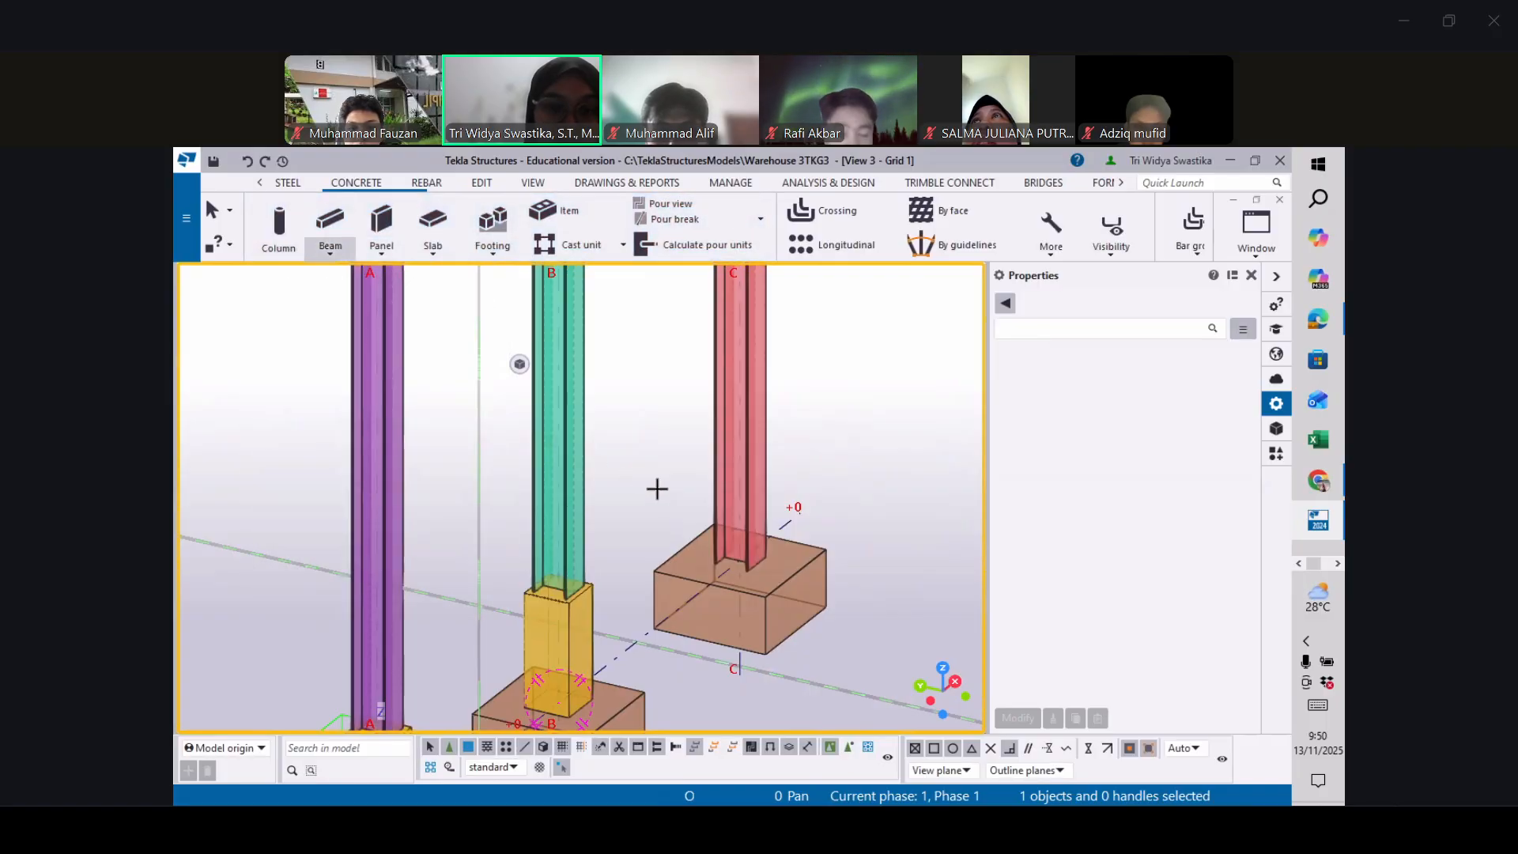
{"action": "left_click", "coordinate": [741, 562]}
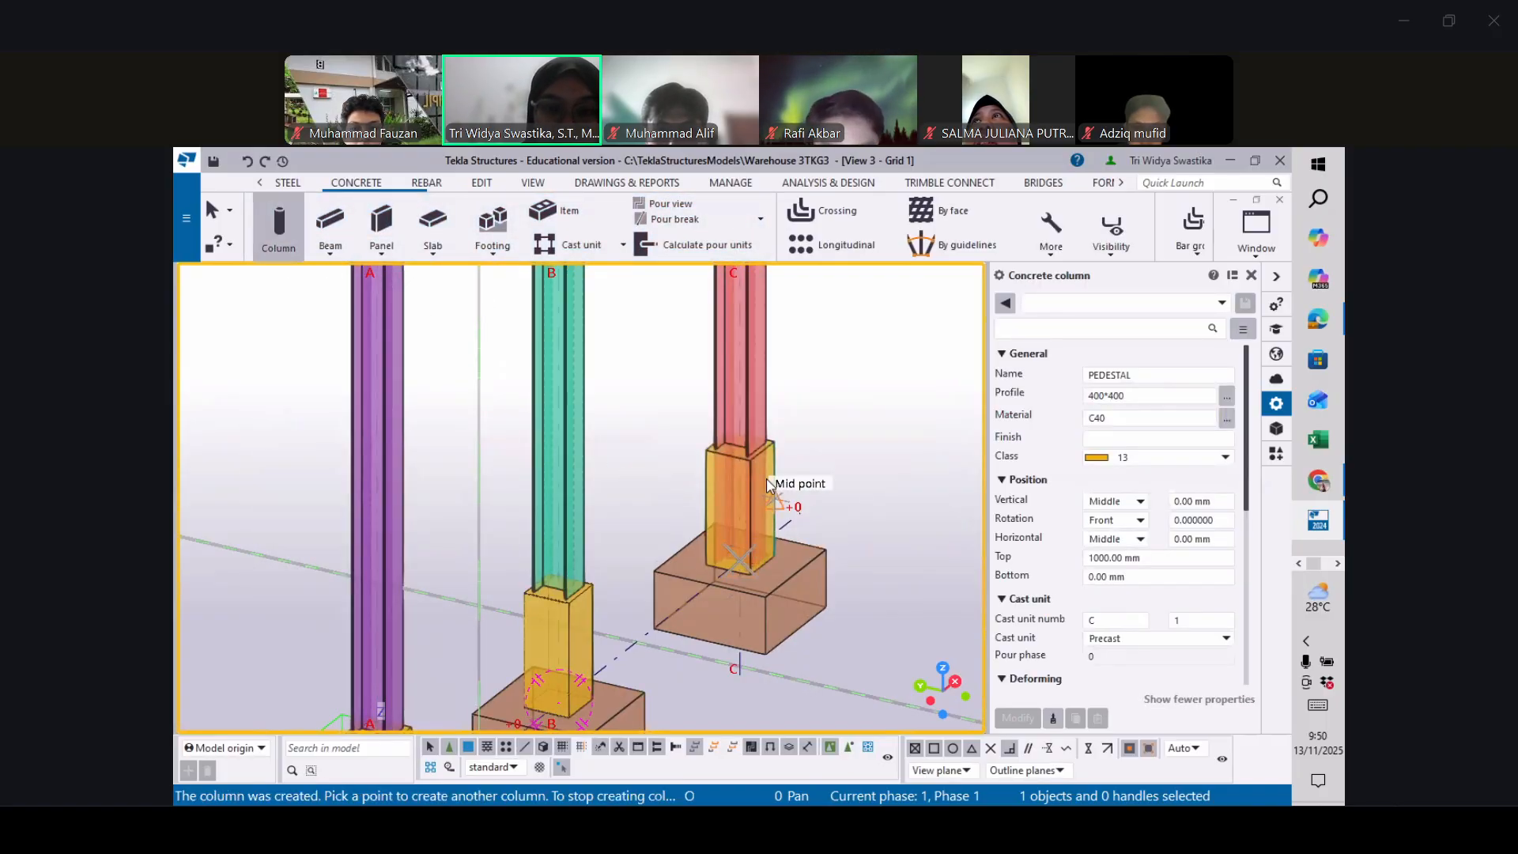
{"action": "key", "text": "Escape"}
Cut the steel column at grid line C with its concrete pedestal using Part cut
{"action": "left_click", "coordinate": [482, 184]}
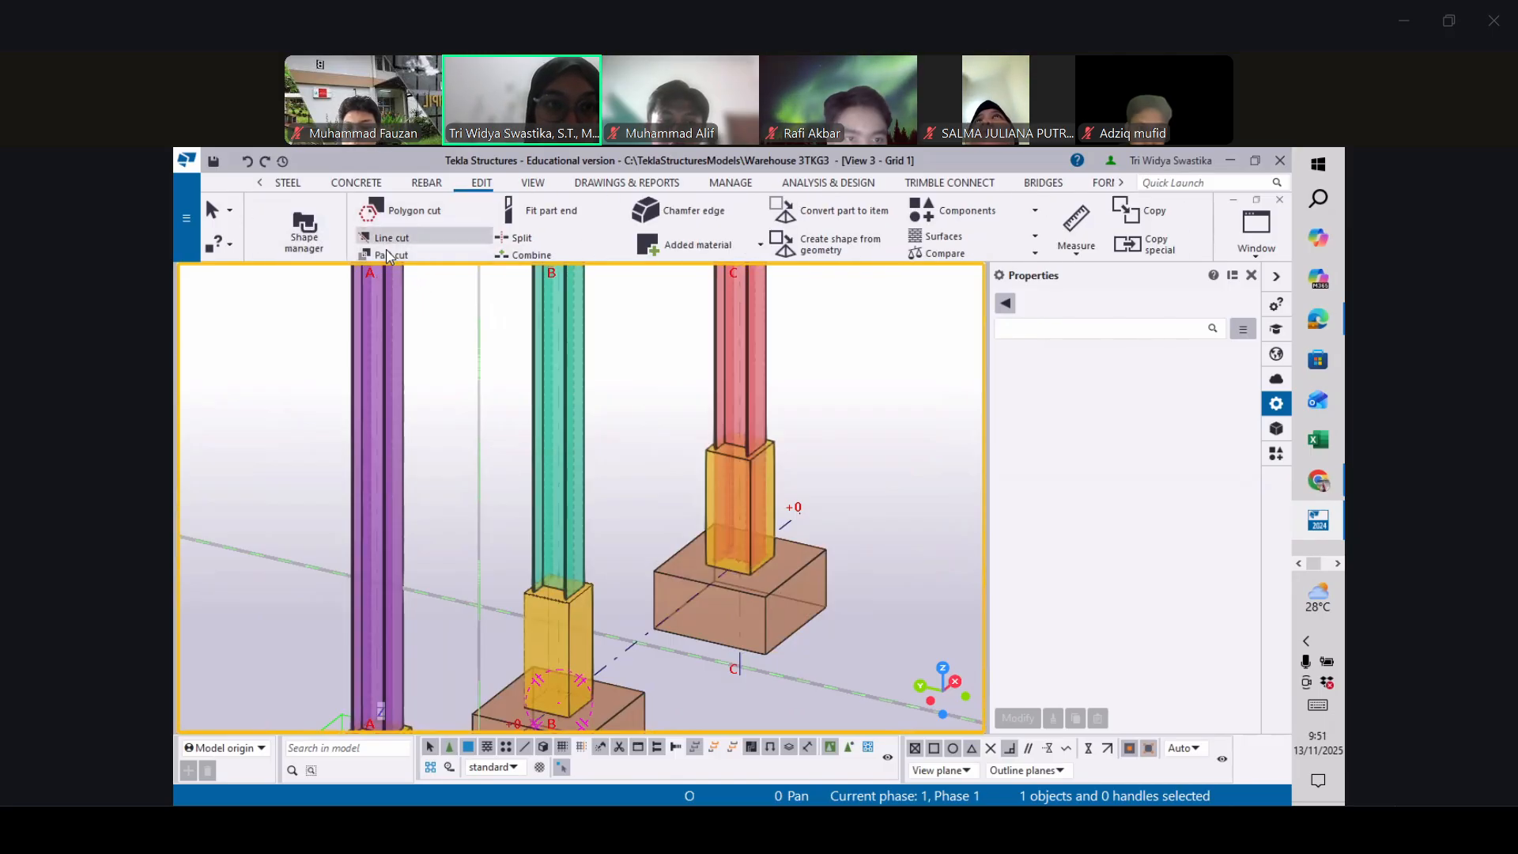
{"action": "left_click", "coordinate": [389, 256]}
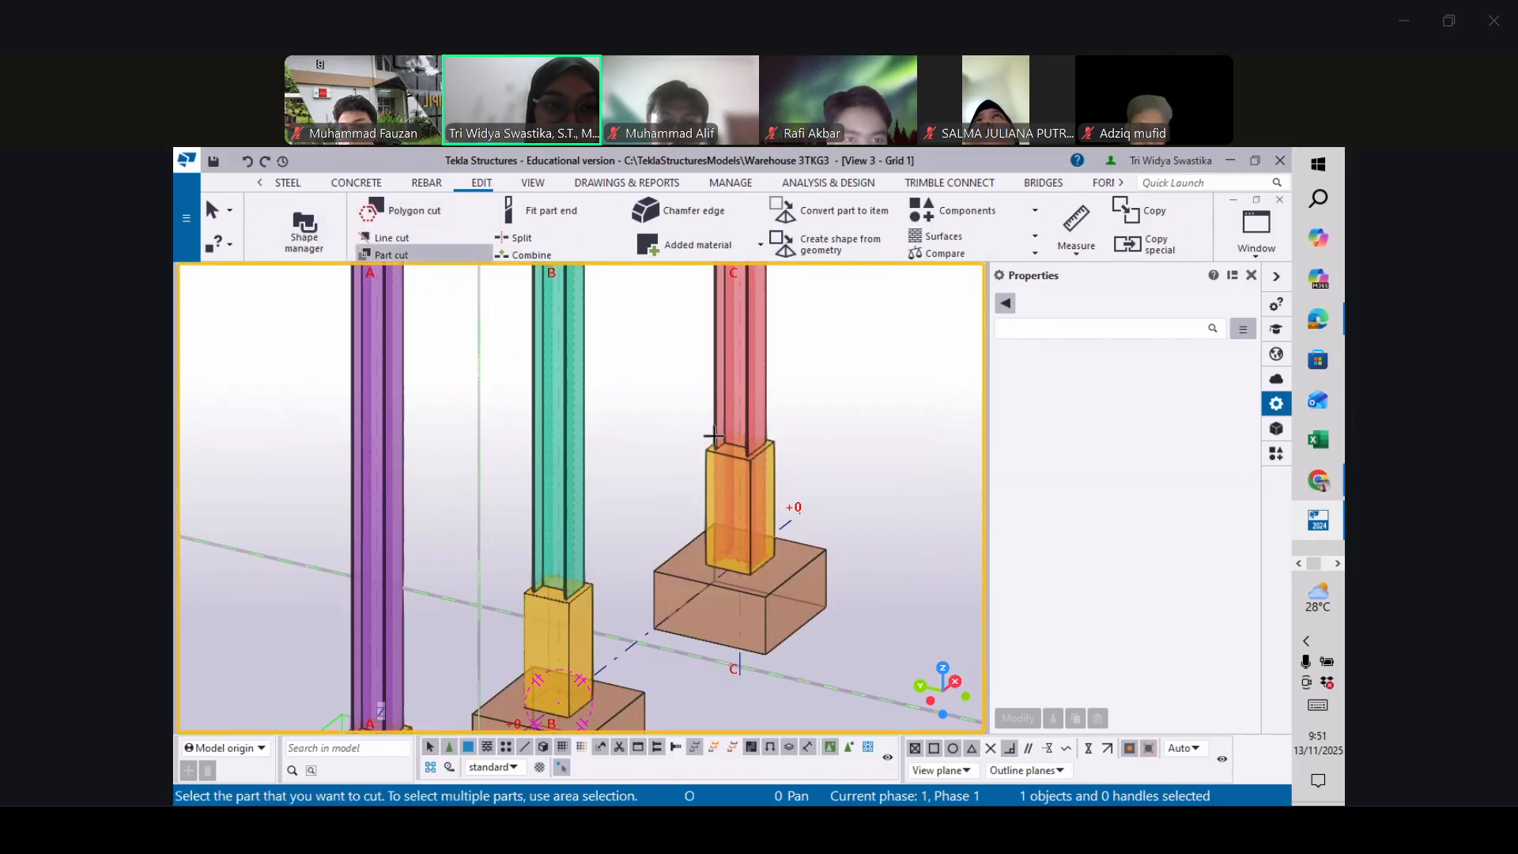
{"action": "left_click", "coordinate": [751, 397]}
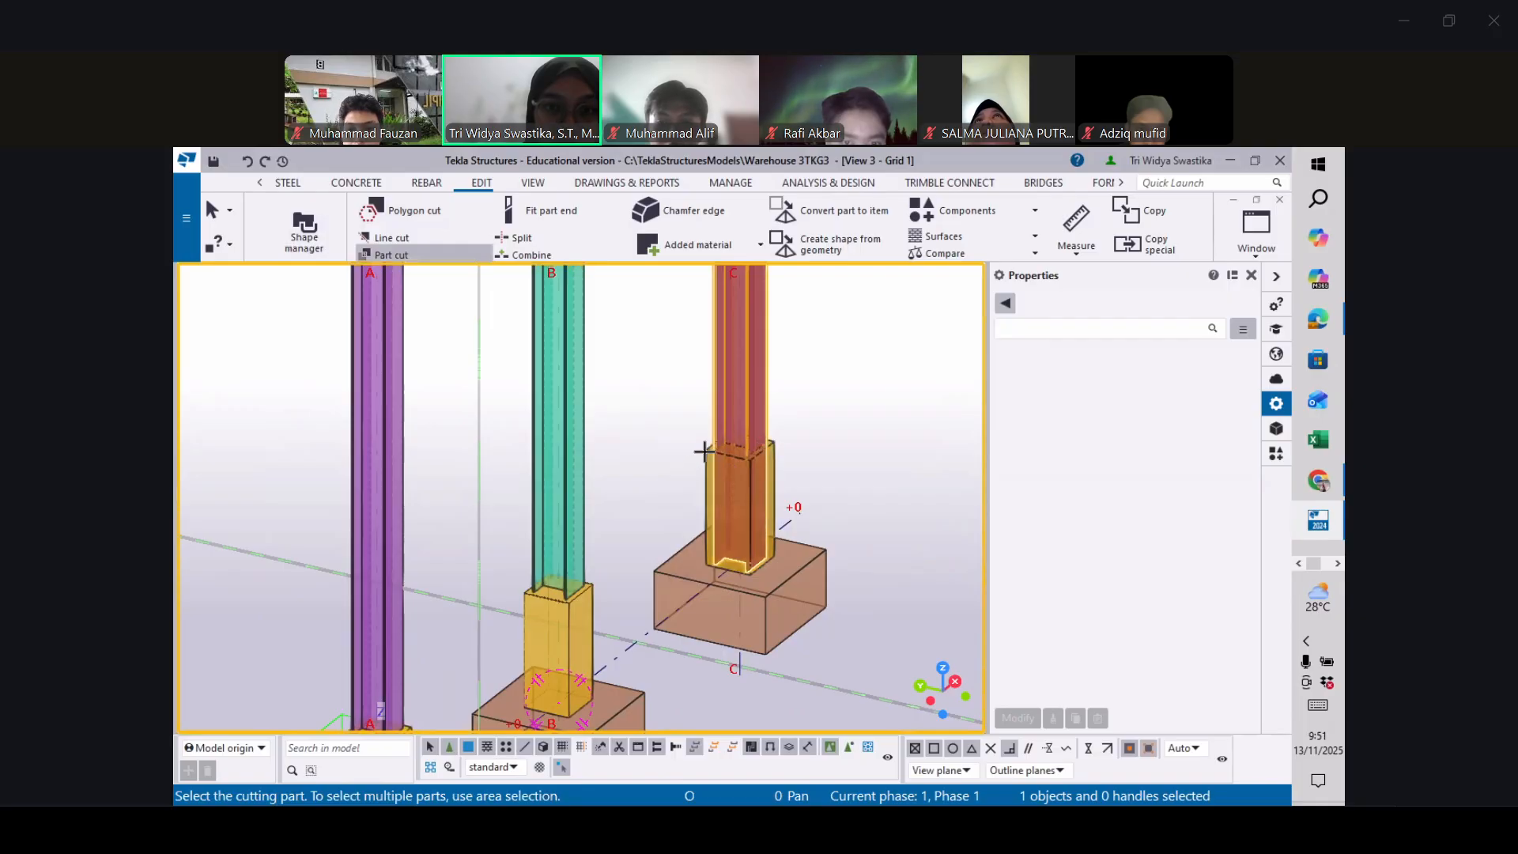
{"action": "scroll", "coordinate": [704, 452], "scroll_direction": "up", "scroll_amount": 5}
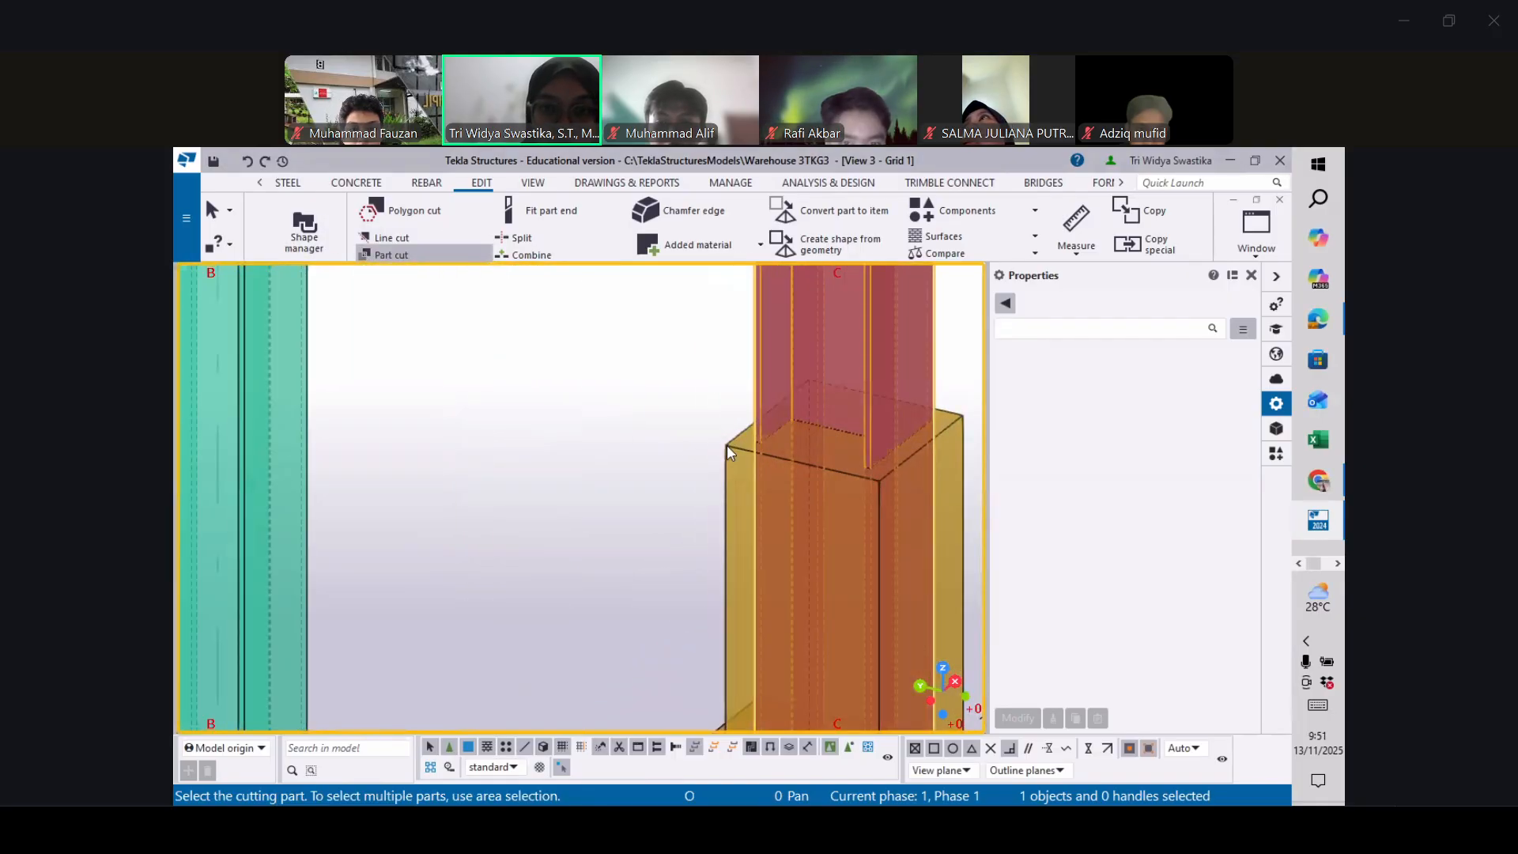
{"action": "left_click", "coordinate": [727, 447]}
{"action": "scroll", "coordinate": [510, 522], "scroll_direction": "down", "scroll_amount": 5}
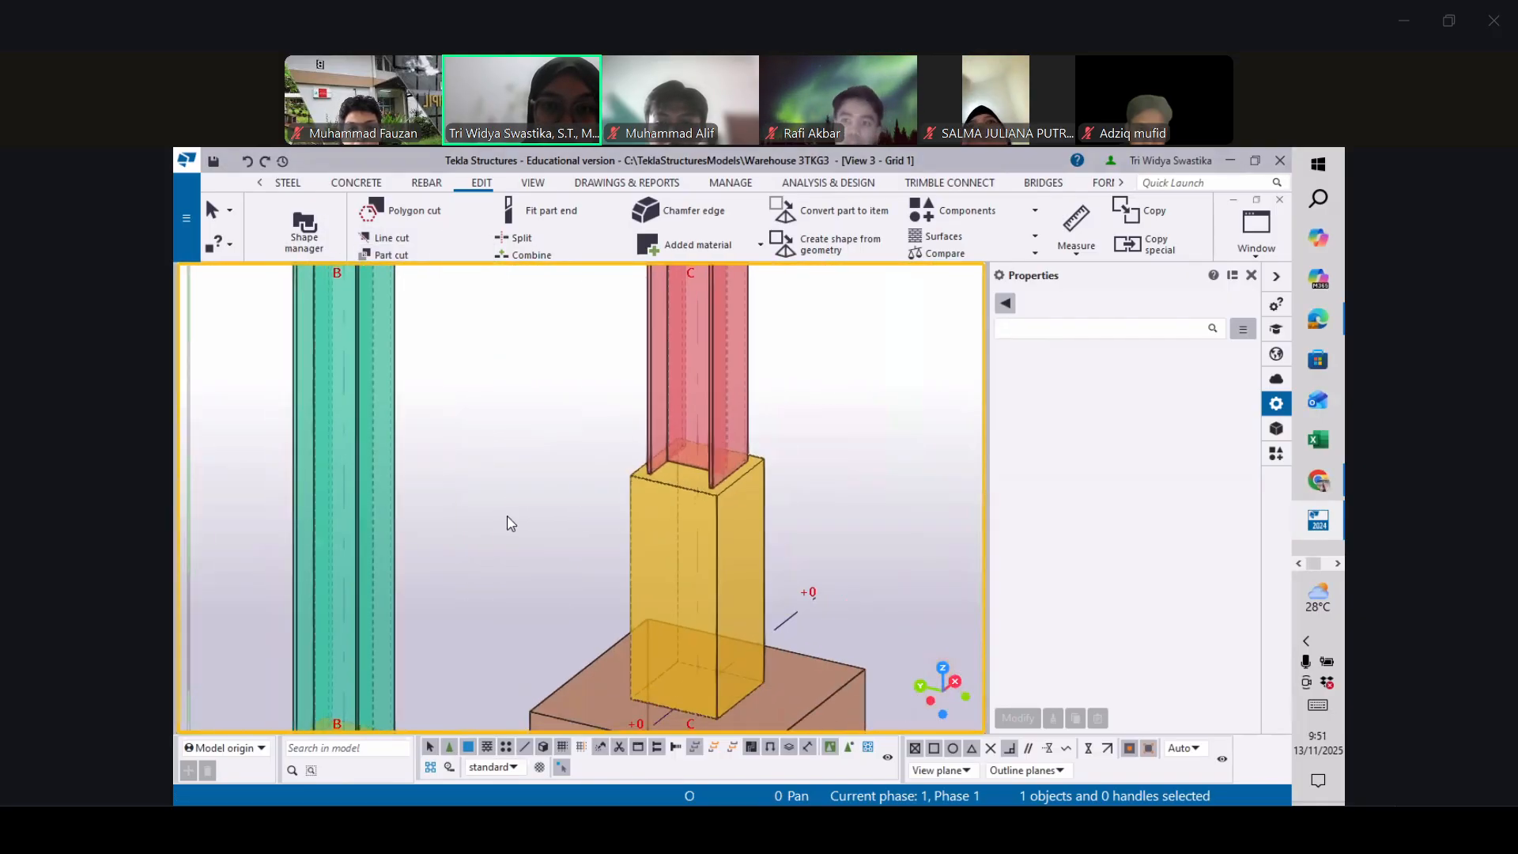
{"action": "right_click", "coordinate": [751, 423]}
{"action": "left_click", "coordinate": [761, 431]}
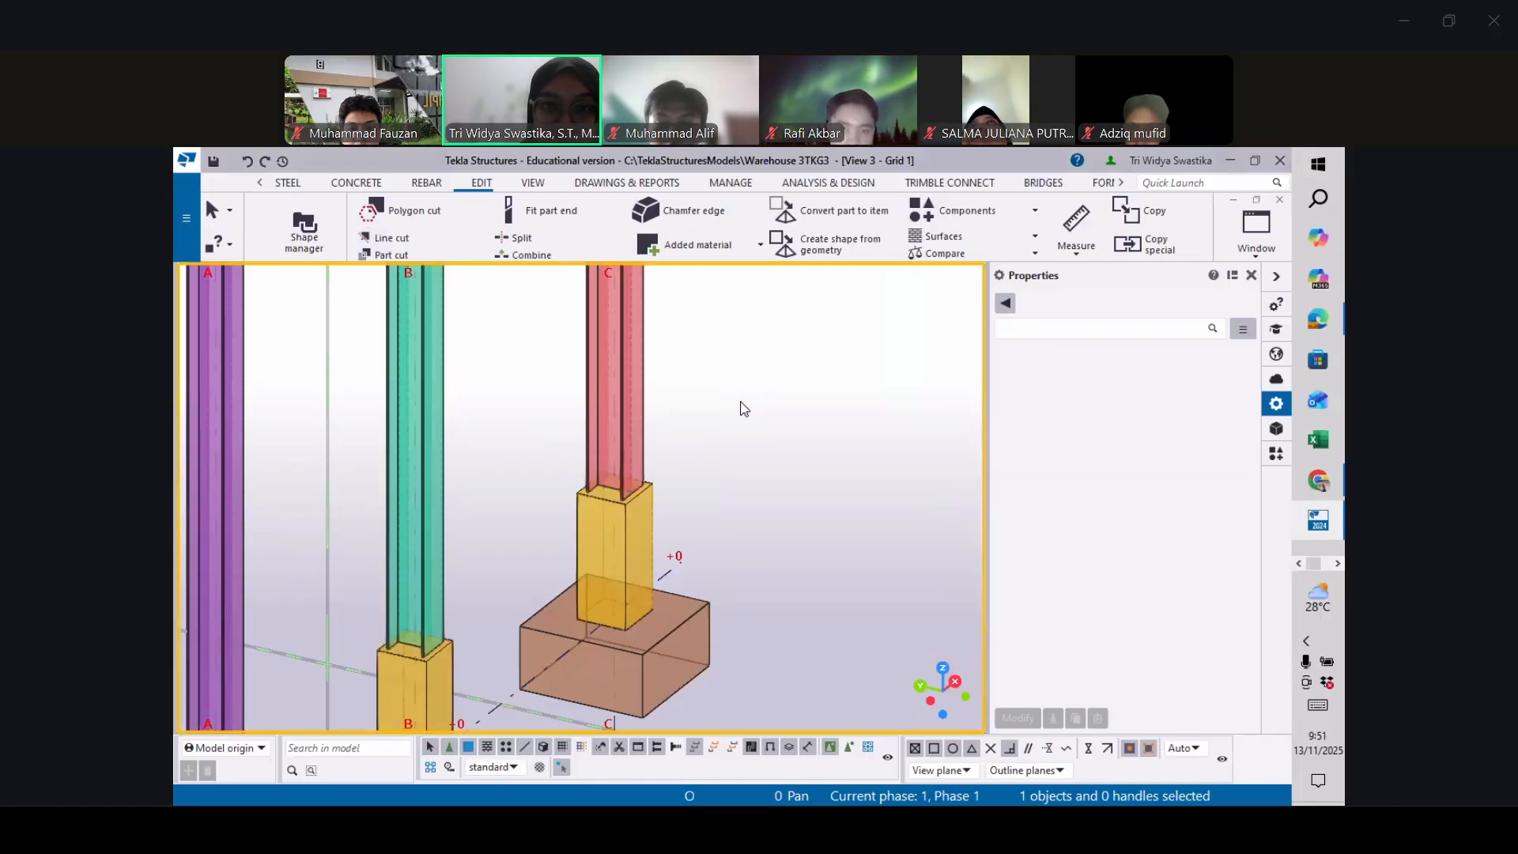
Examine the three pedestals from the opposite side and inspect the column-to-pedestal joint at grid line B up close
{"action": "scroll", "coordinate": [748, 415], "scroll_direction": "down", "scroll_amount": 5}
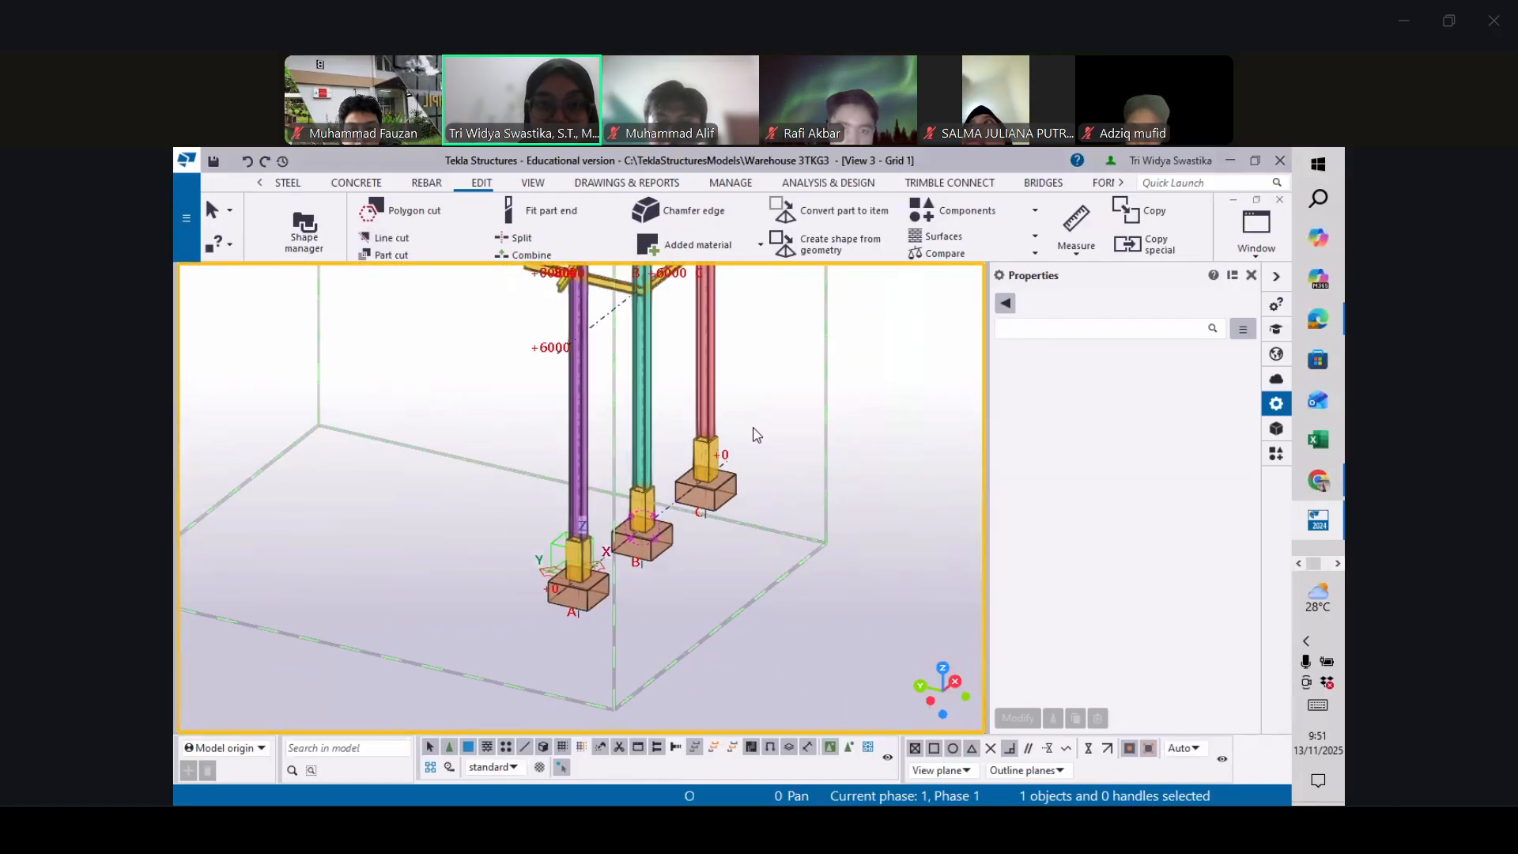
{"action": "middle_click_drag", "start_coordinate": [738, 430], "coordinate": [372, 434], "text": "ctrl"}
{"action": "scroll", "coordinate": [518, 484], "scroll_direction": "down", "scroll_amount": 3}
{"action": "scroll", "coordinate": [602, 338], "scroll_direction": "up", "scroll_amount": 5}
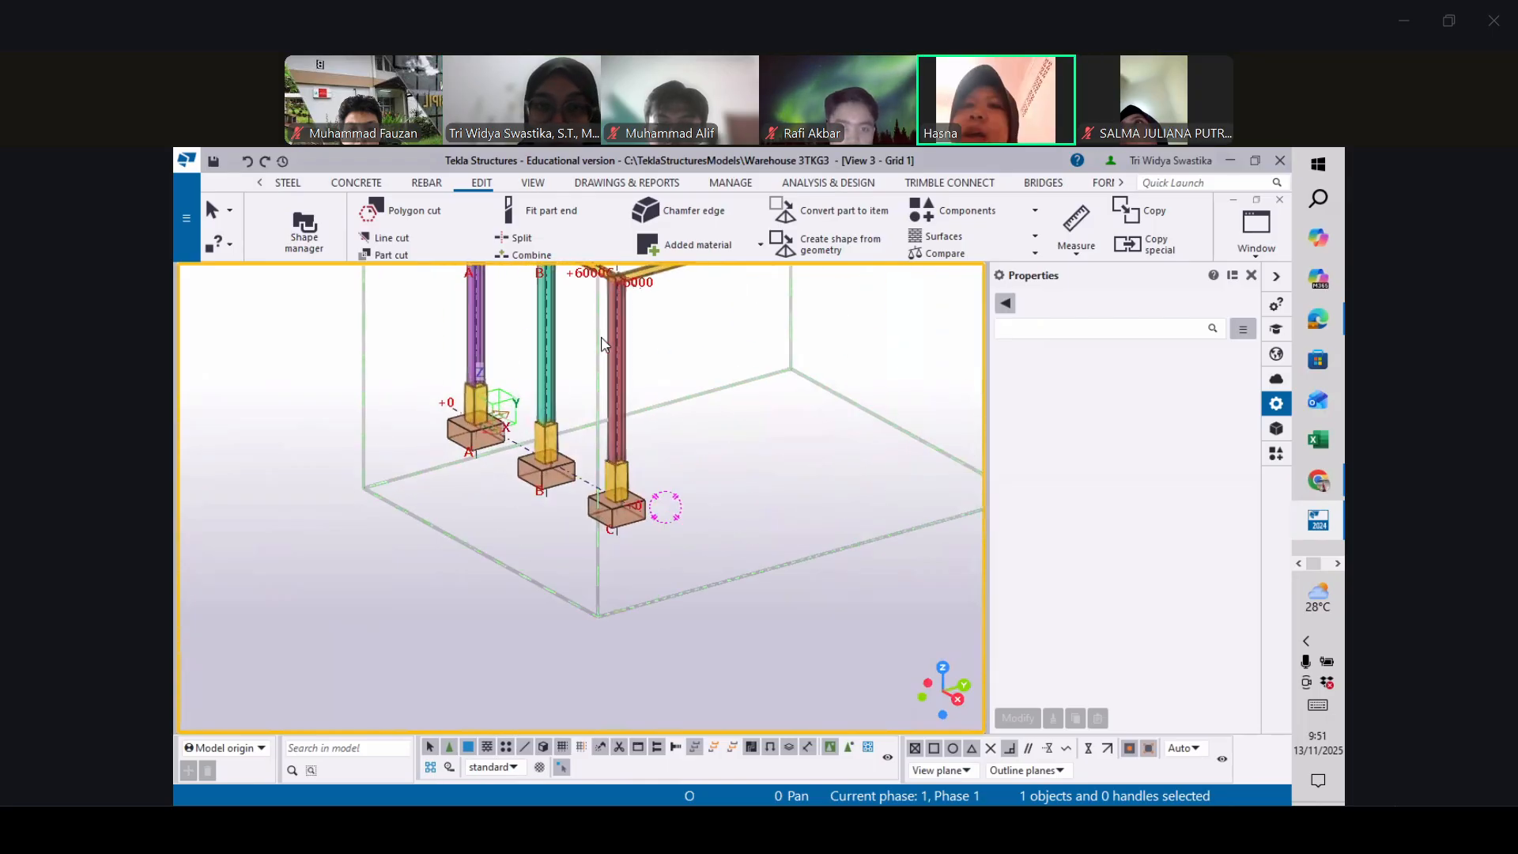
{"action": "scroll", "coordinate": [603, 344], "scroll_direction": "up", "scroll_amount": 2}
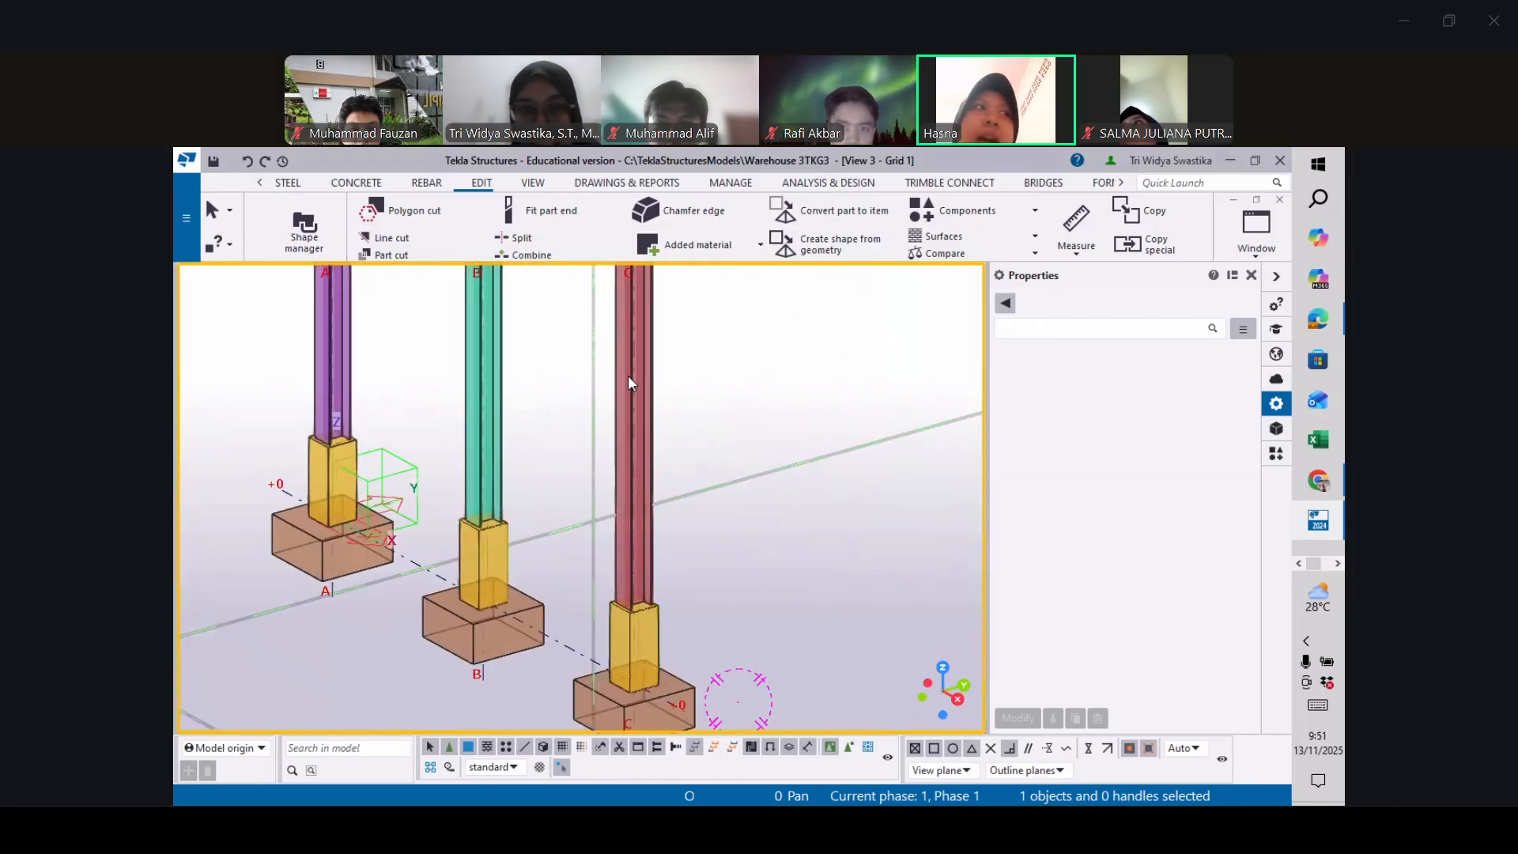
{"action": "scroll", "coordinate": [483, 563], "scroll_direction": "up", "scroll_amount": 4}
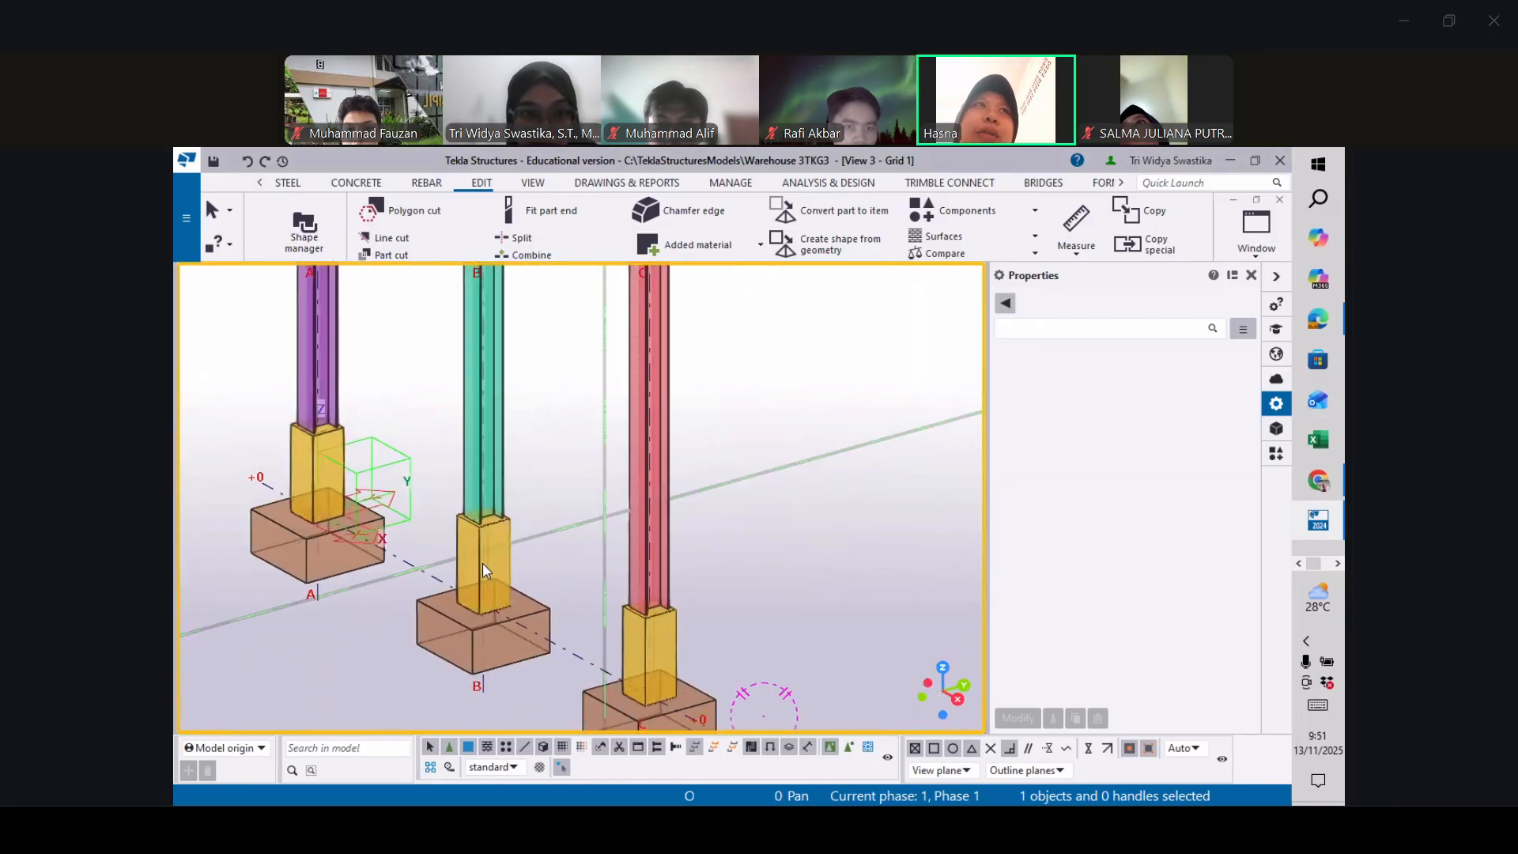
{"action": "scroll", "coordinate": [467, 481], "scroll_direction": "up", "scroll_amount": 2}
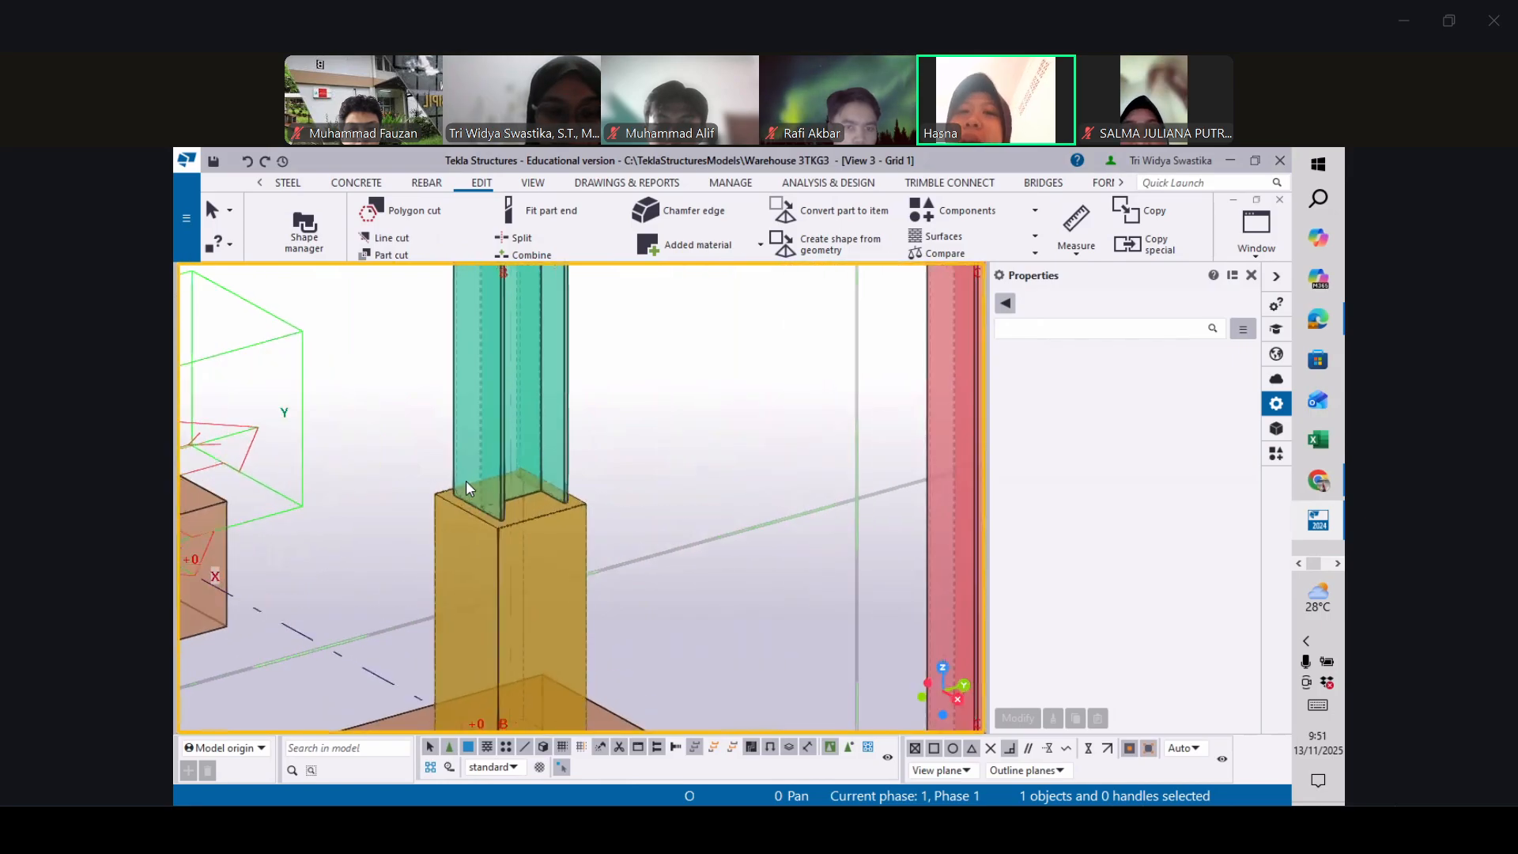
{"action": "scroll", "coordinate": [480, 492], "scroll_direction": "down", "scroll_amount": 2}
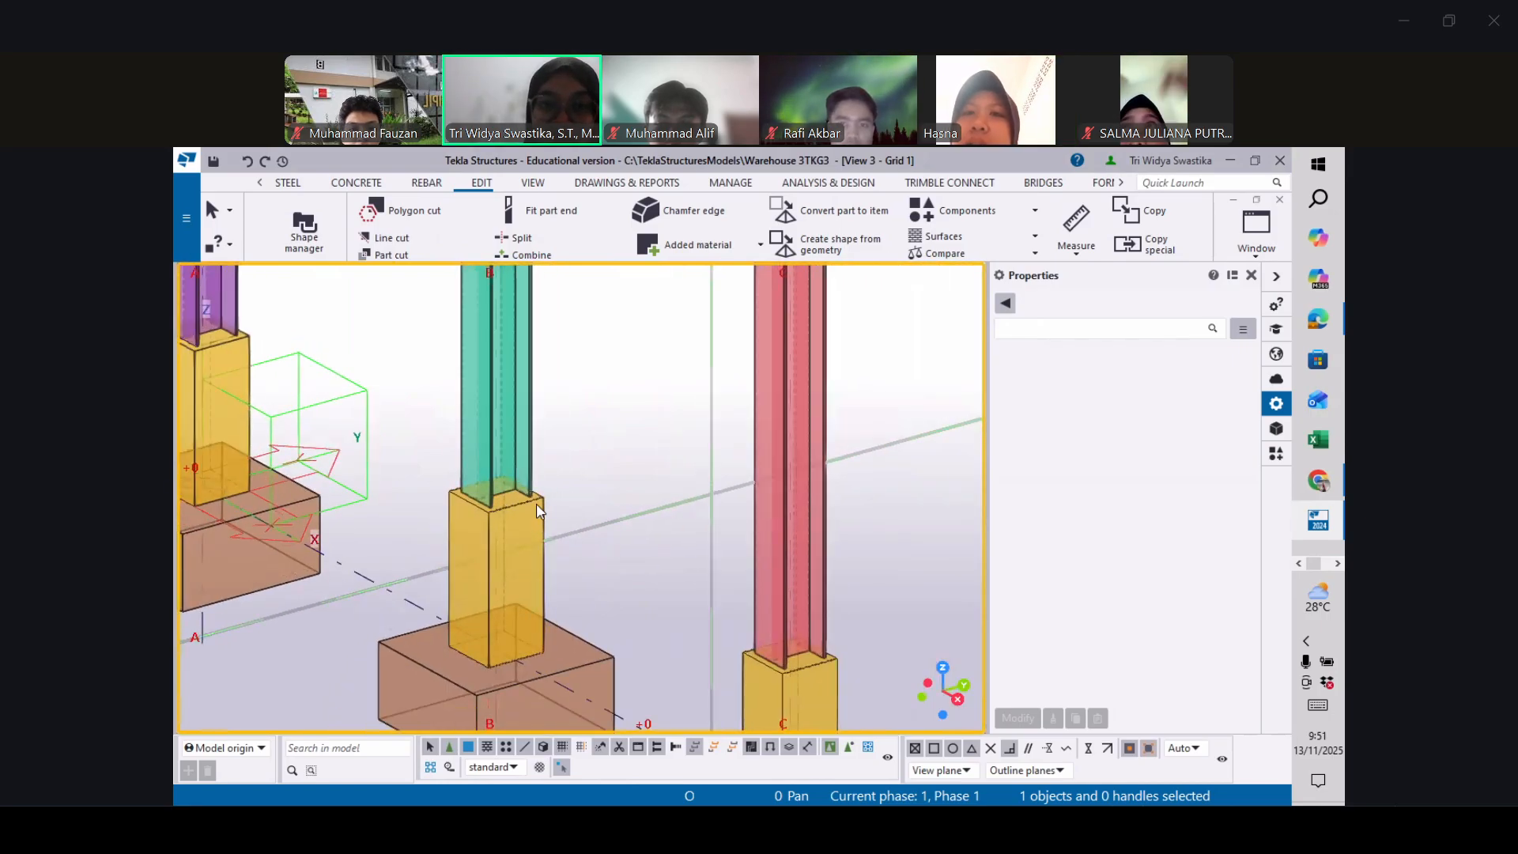
Review the profile, material and position properties of the pedestal and the footing at grid line B
{"action": "left_click", "coordinate": [526, 513]}
{"action": "left_click", "coordinate": [1132, 373]}
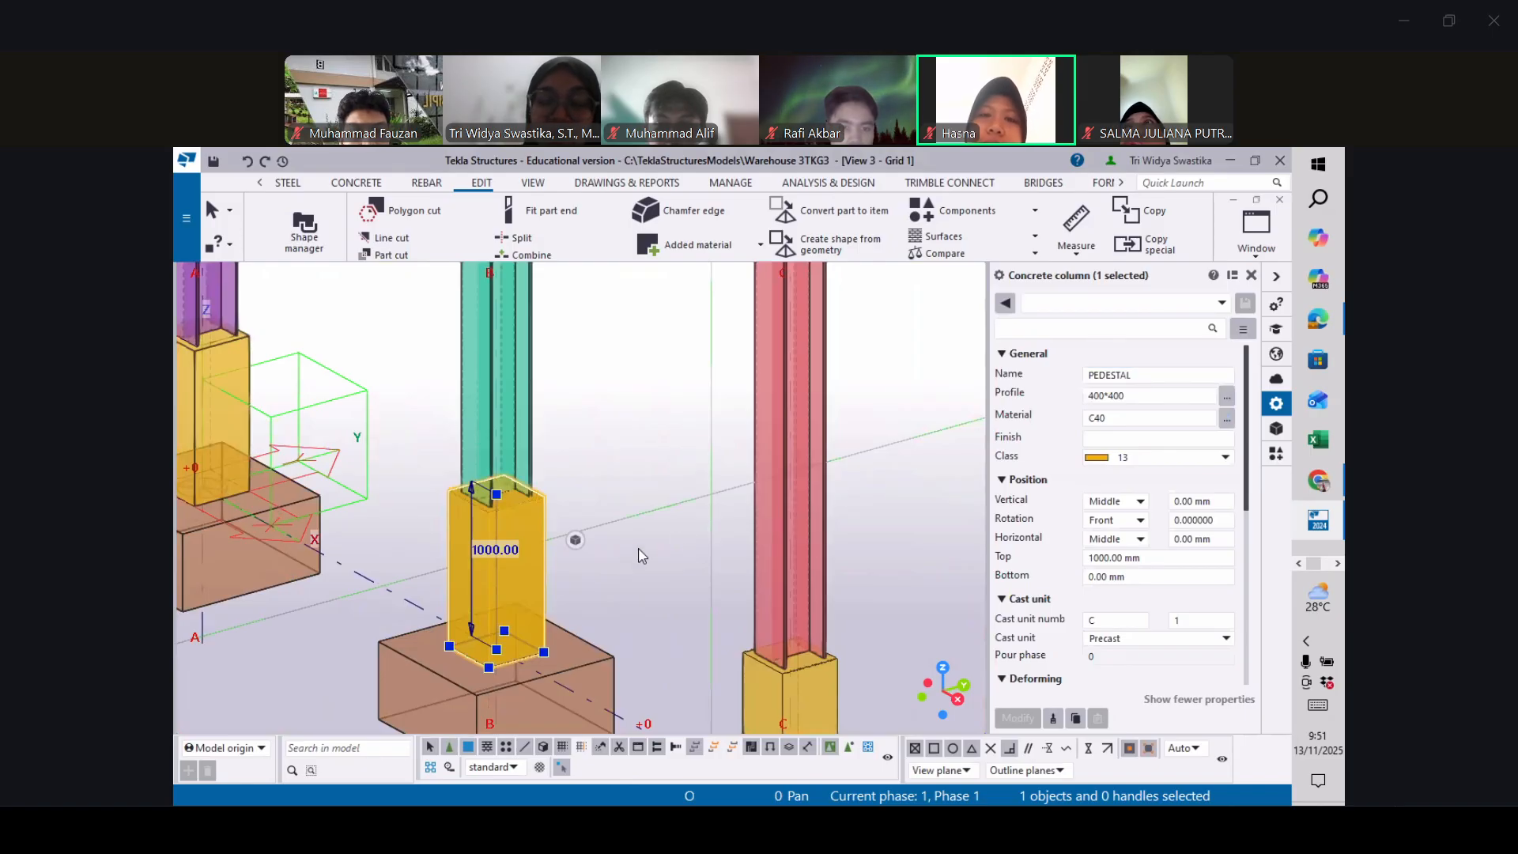
{"action": "left_click", "coordinate": [601, 668]}
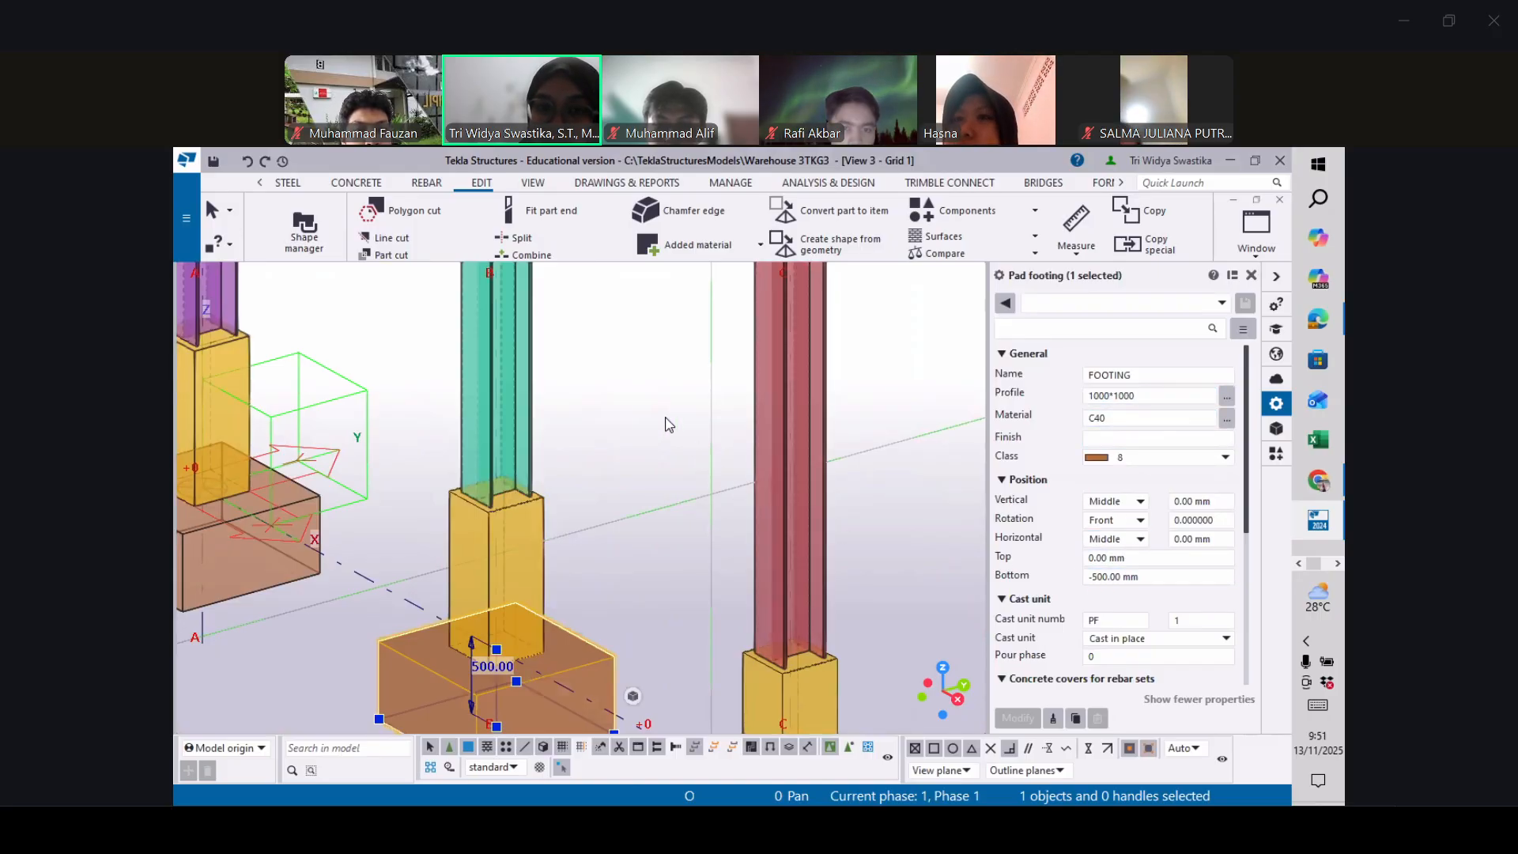
{"action": "left_click", "coordinate": [627, 415]}
{"action": "left_click", "coordinate": [533, 509]}
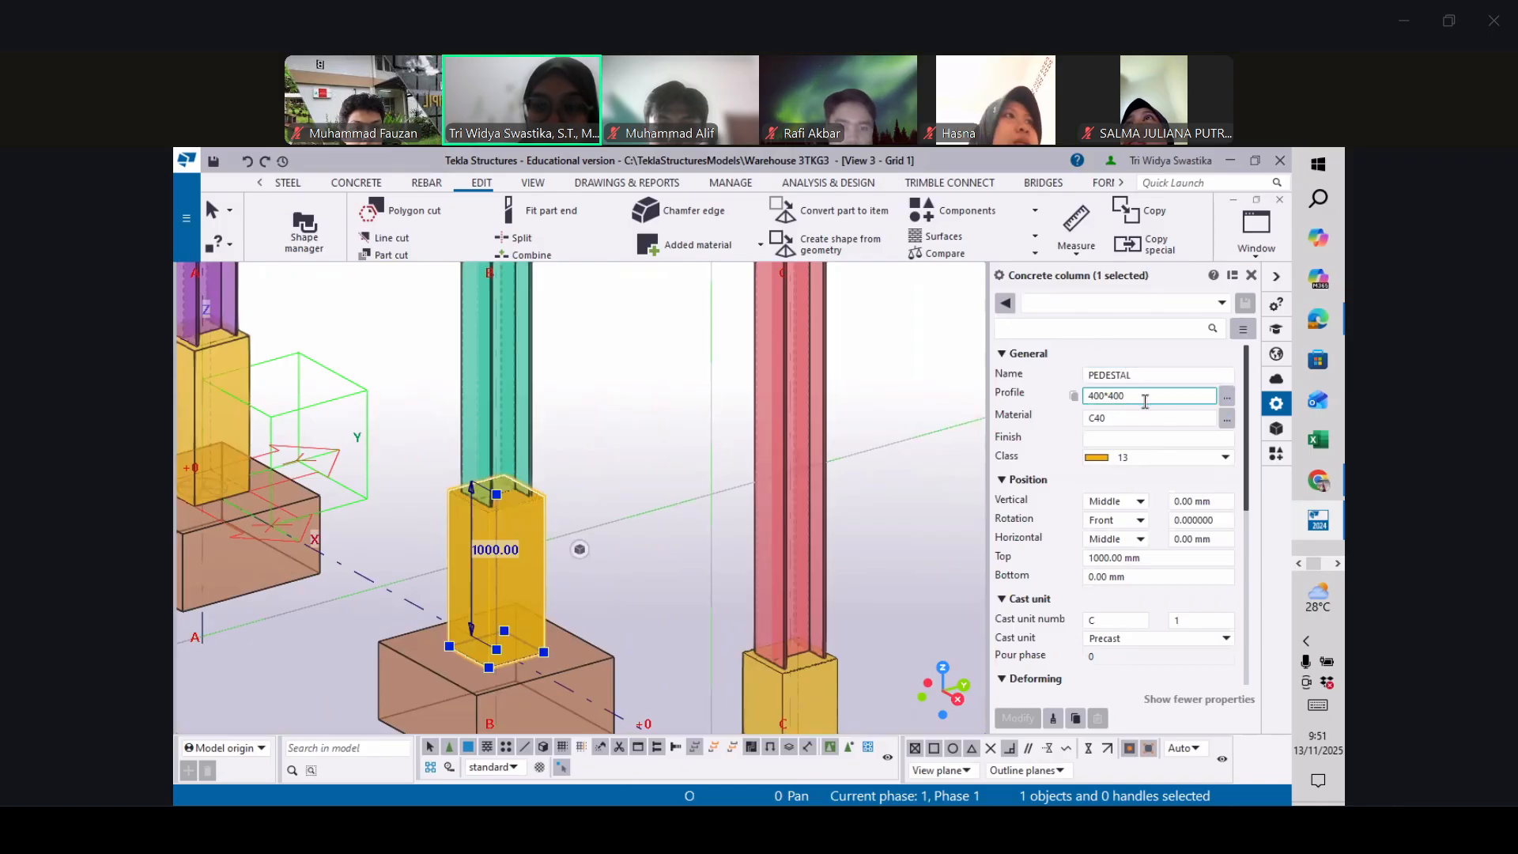
{"action": "scroll", "coordinate": [1138, 427], "scroll_direction": "down", "scroll_amount": 3}
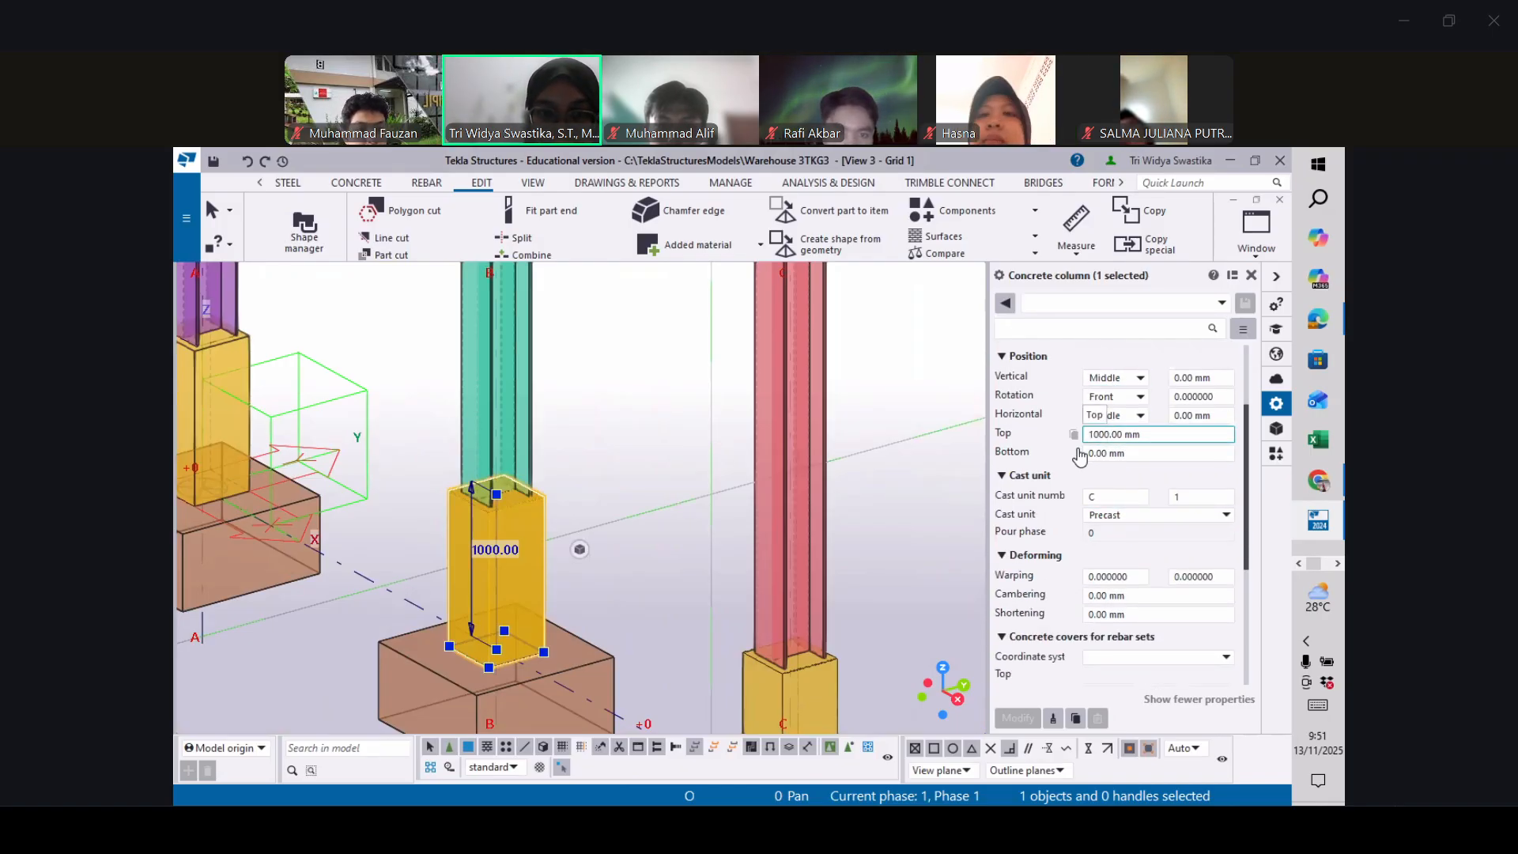
{"action": "left_click", "coordinate": [651, 373]}
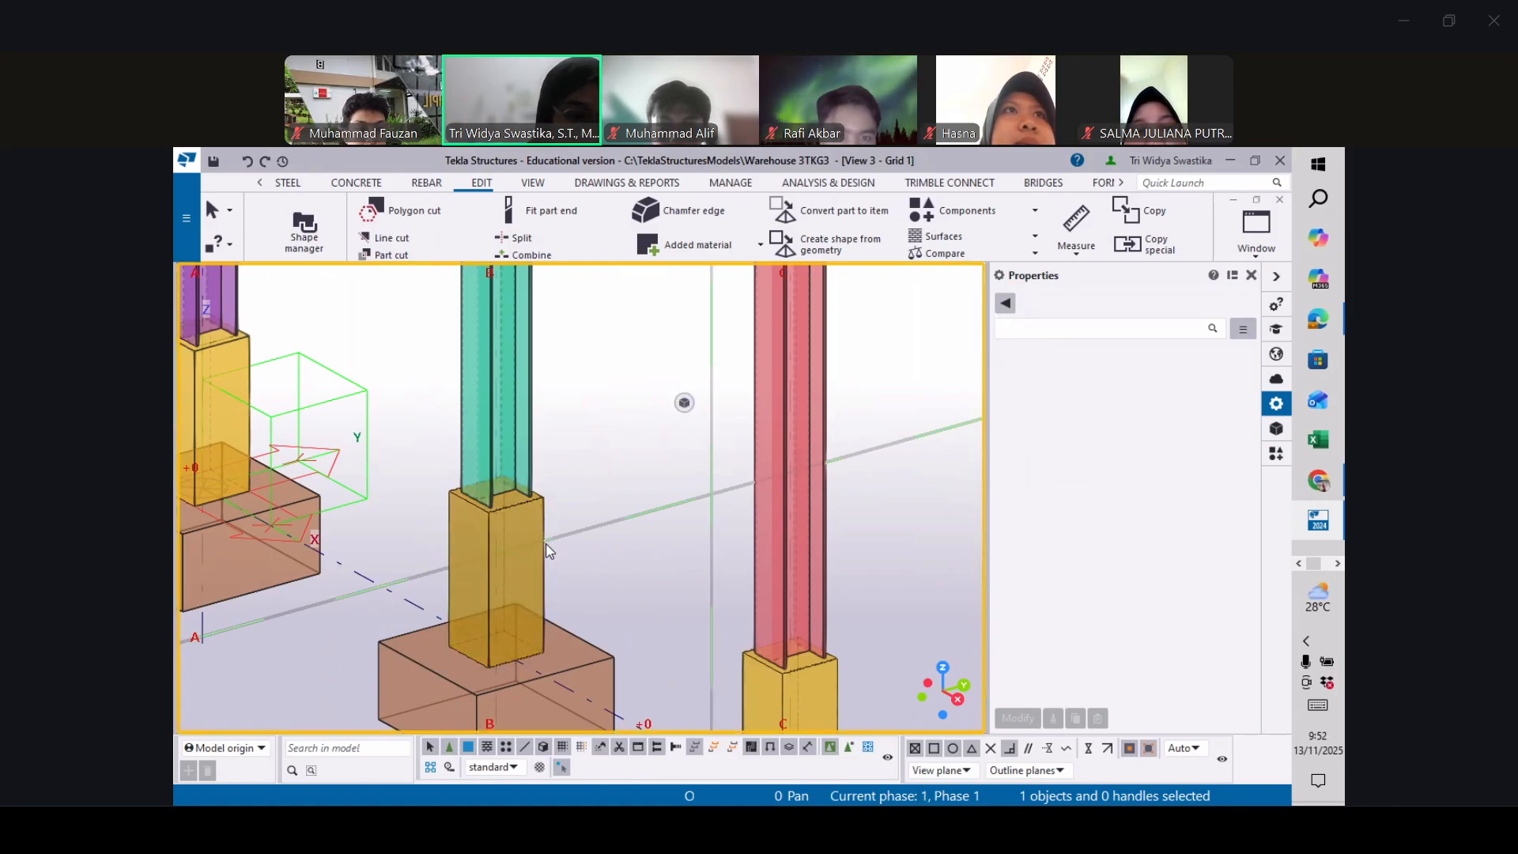
Create a PLT10 contour plate in S275 through the four top corners of the pedestal at grid line A
{"action": "scroll", "coordinate": [616, 579], "scroll_direction": "down", "scroll_amount": 2}
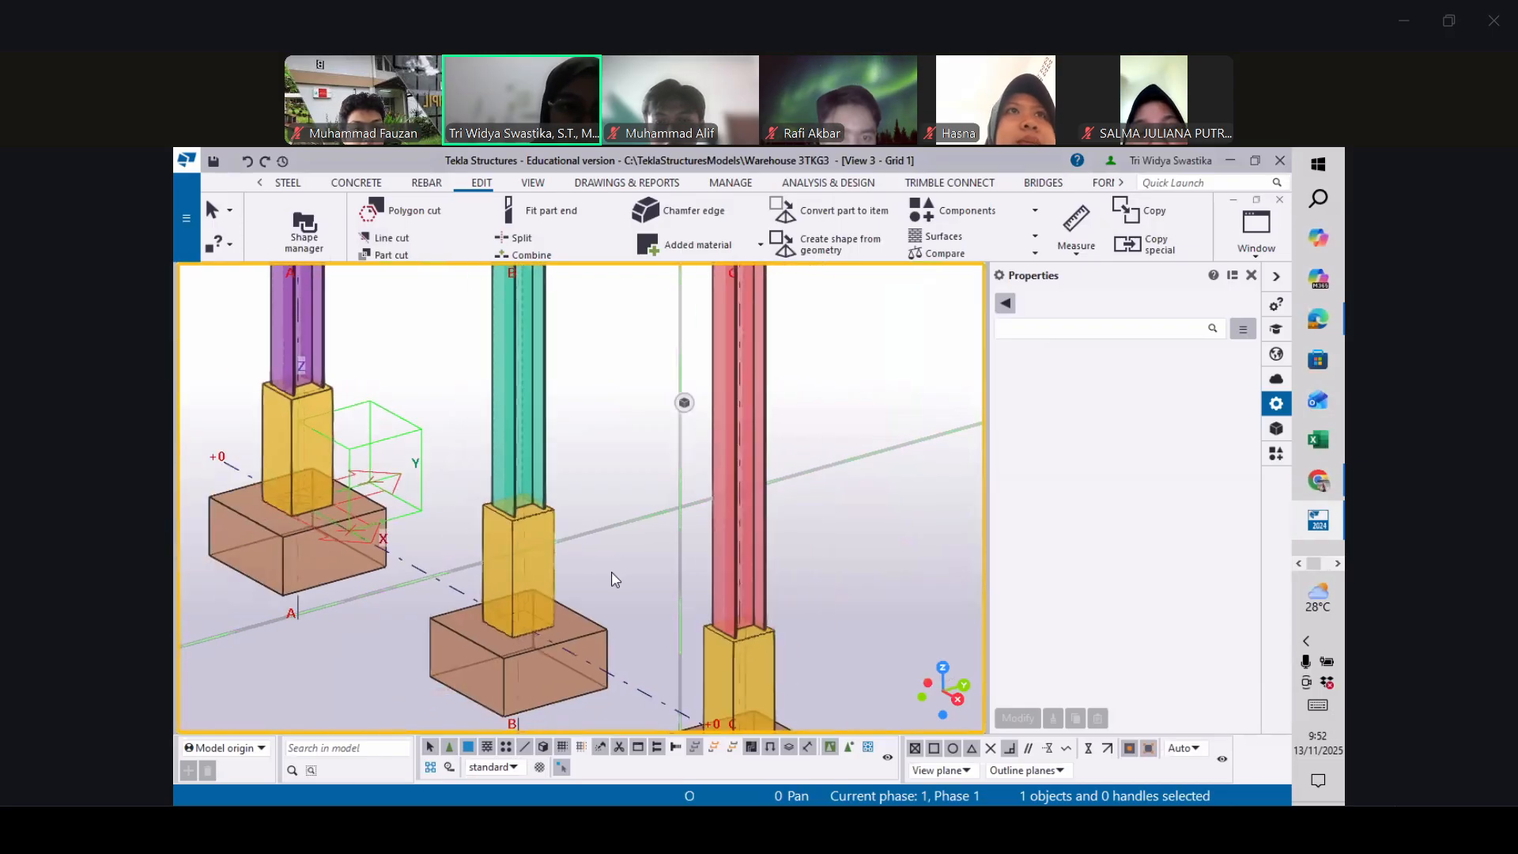
{"action": "scroll", "coordinate": [333, 403], "scroll_direction": "up", "scroll_amount": 5}
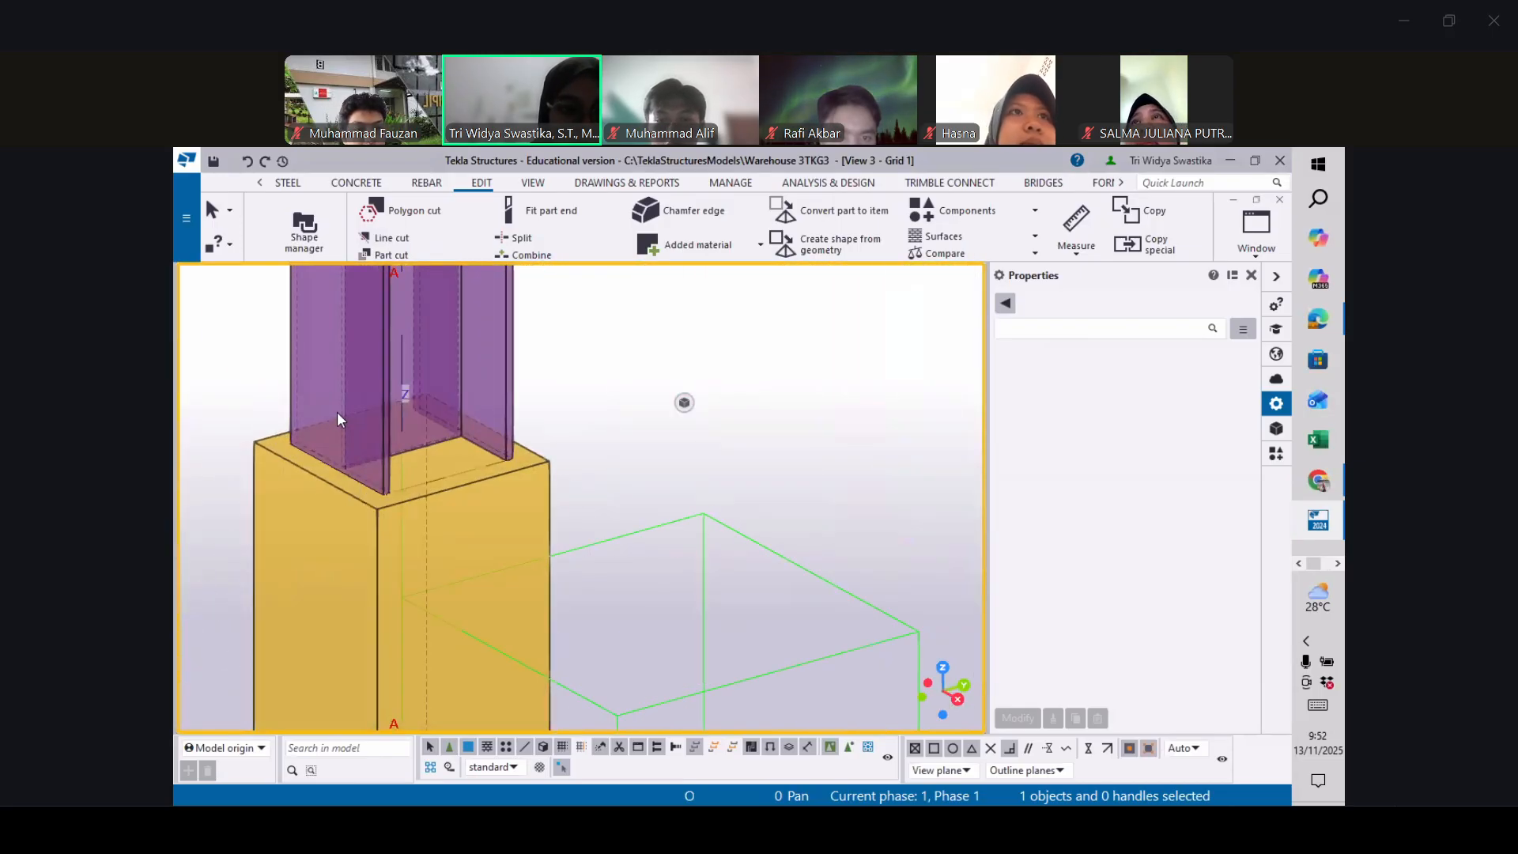
{"action": "scroll", "coordinate": [337, 411], "scroll_direction": "up", "scroll_amount": 3}
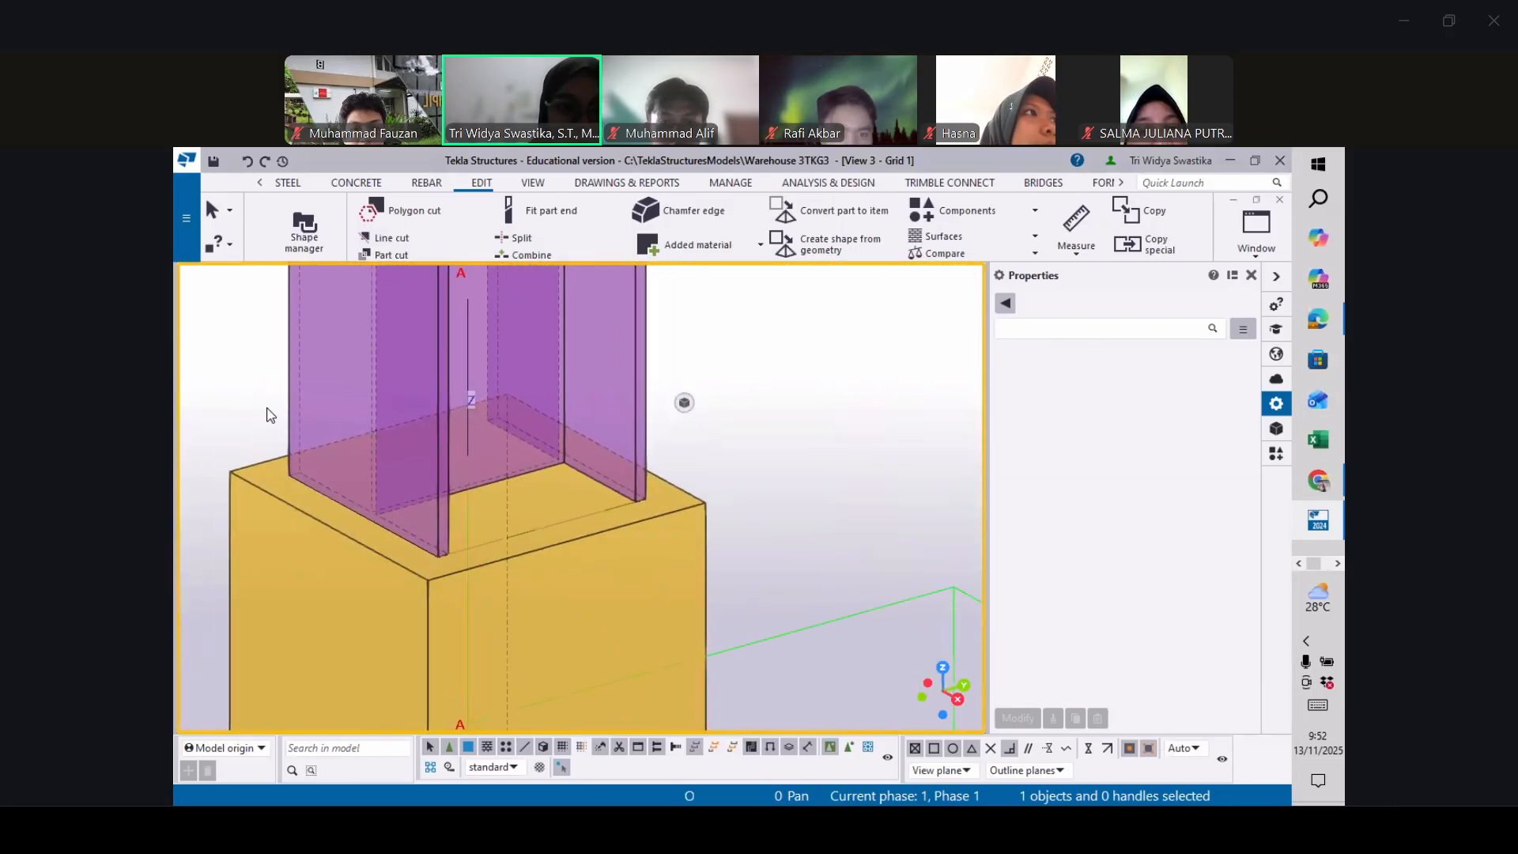
{"action": "left_click", "coordinate": [289, 183]}
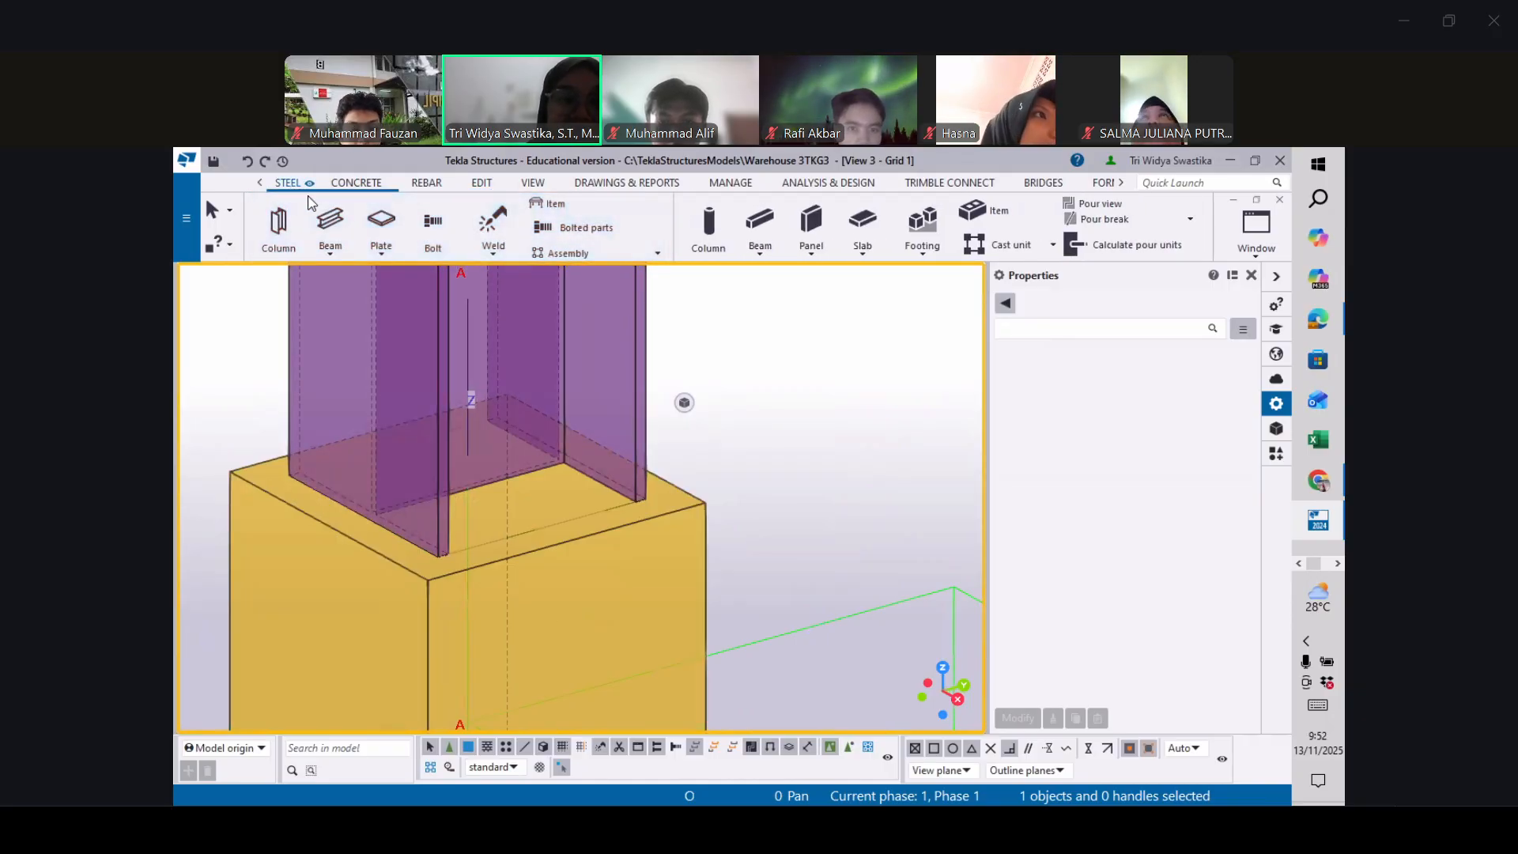
{"action": "left_click", "coordinate": [382, 225]}
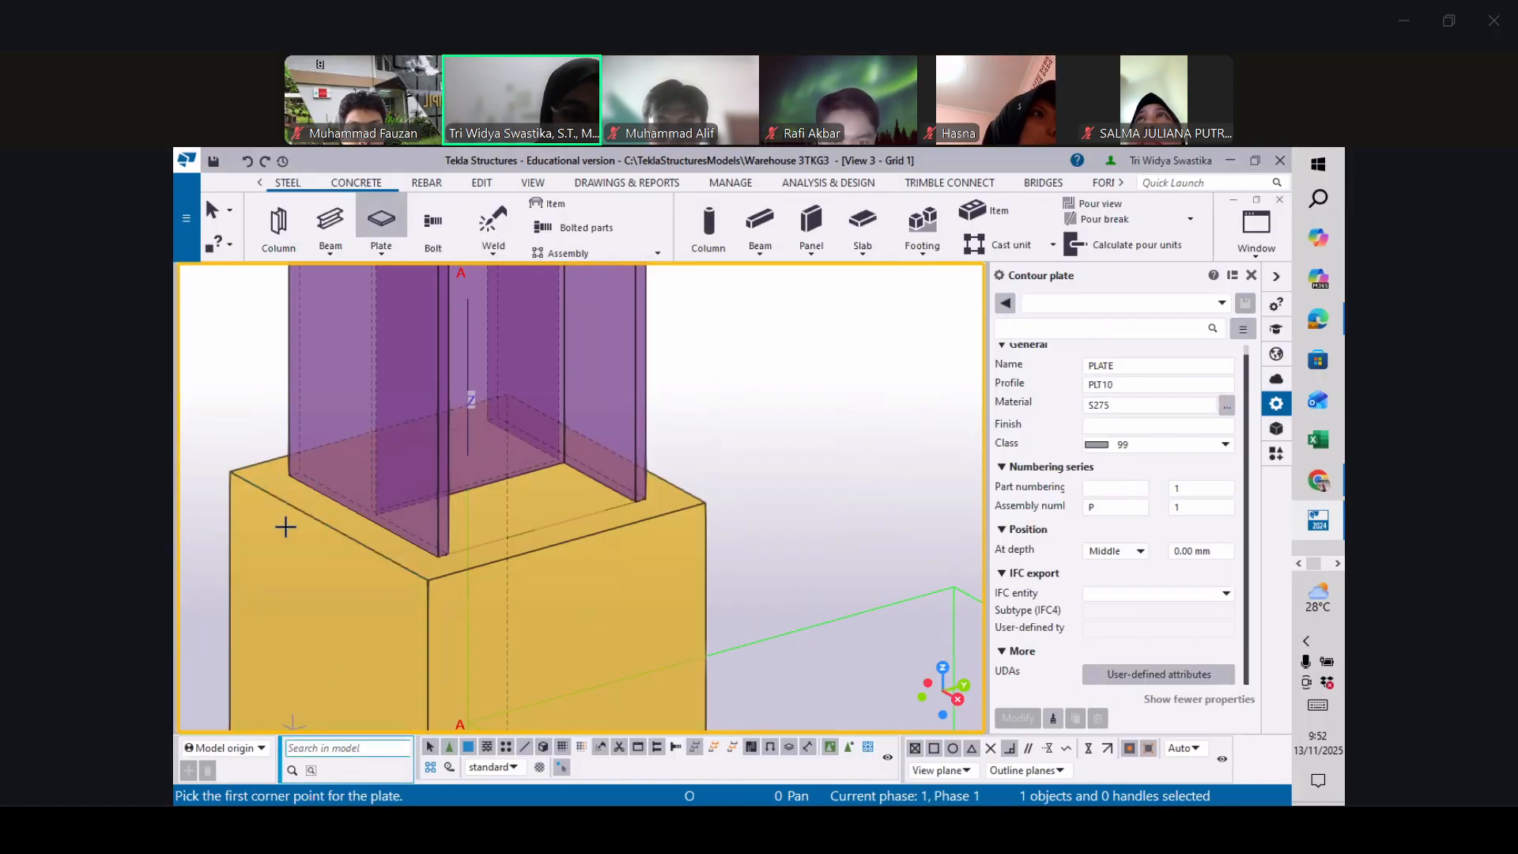
{"action": "left_click", "coordinate": [233, 477]}
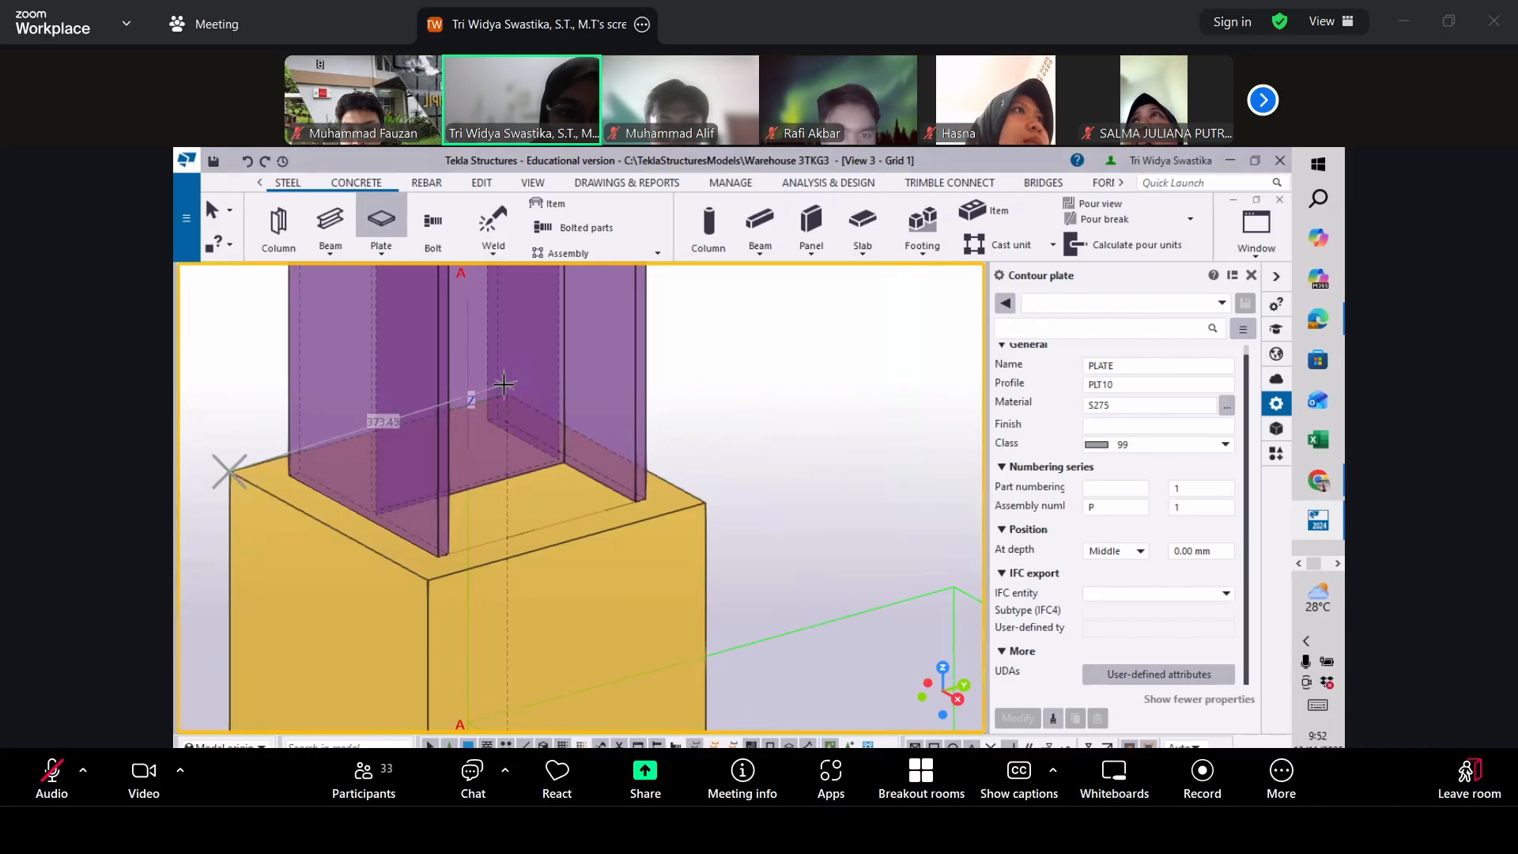
{"action": "scroll", "coordinate": [515, 364], "scroll_direction": "up", "scroll_amount": 5}
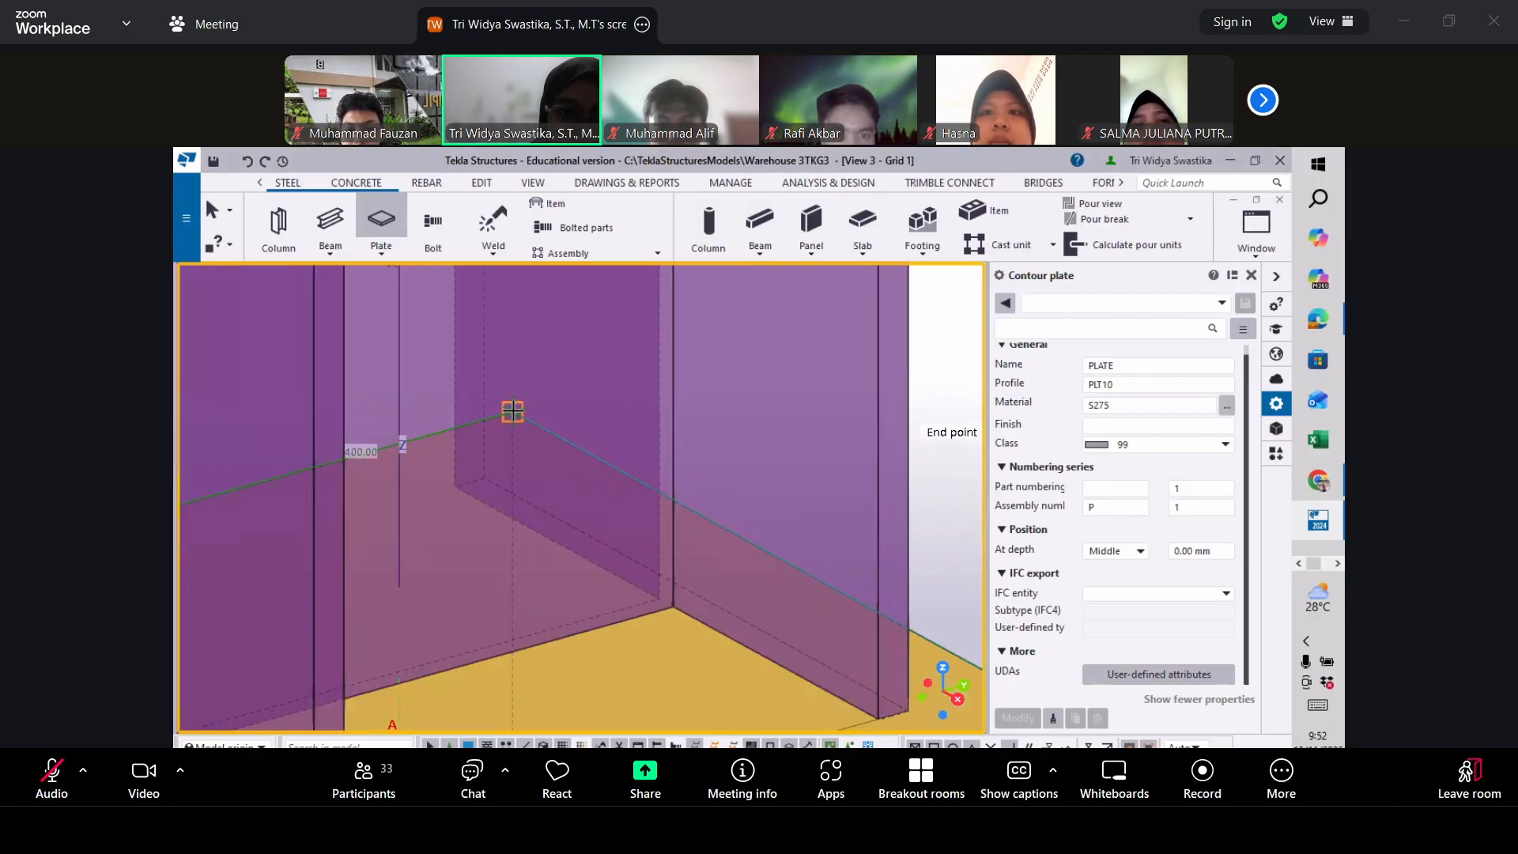
{"action": "left_click", "coordinate": [512, 410]}
{"action": "scroll", "coordinate": [513, 411], "scroll_direction": "down", "scroll_amount": 5}
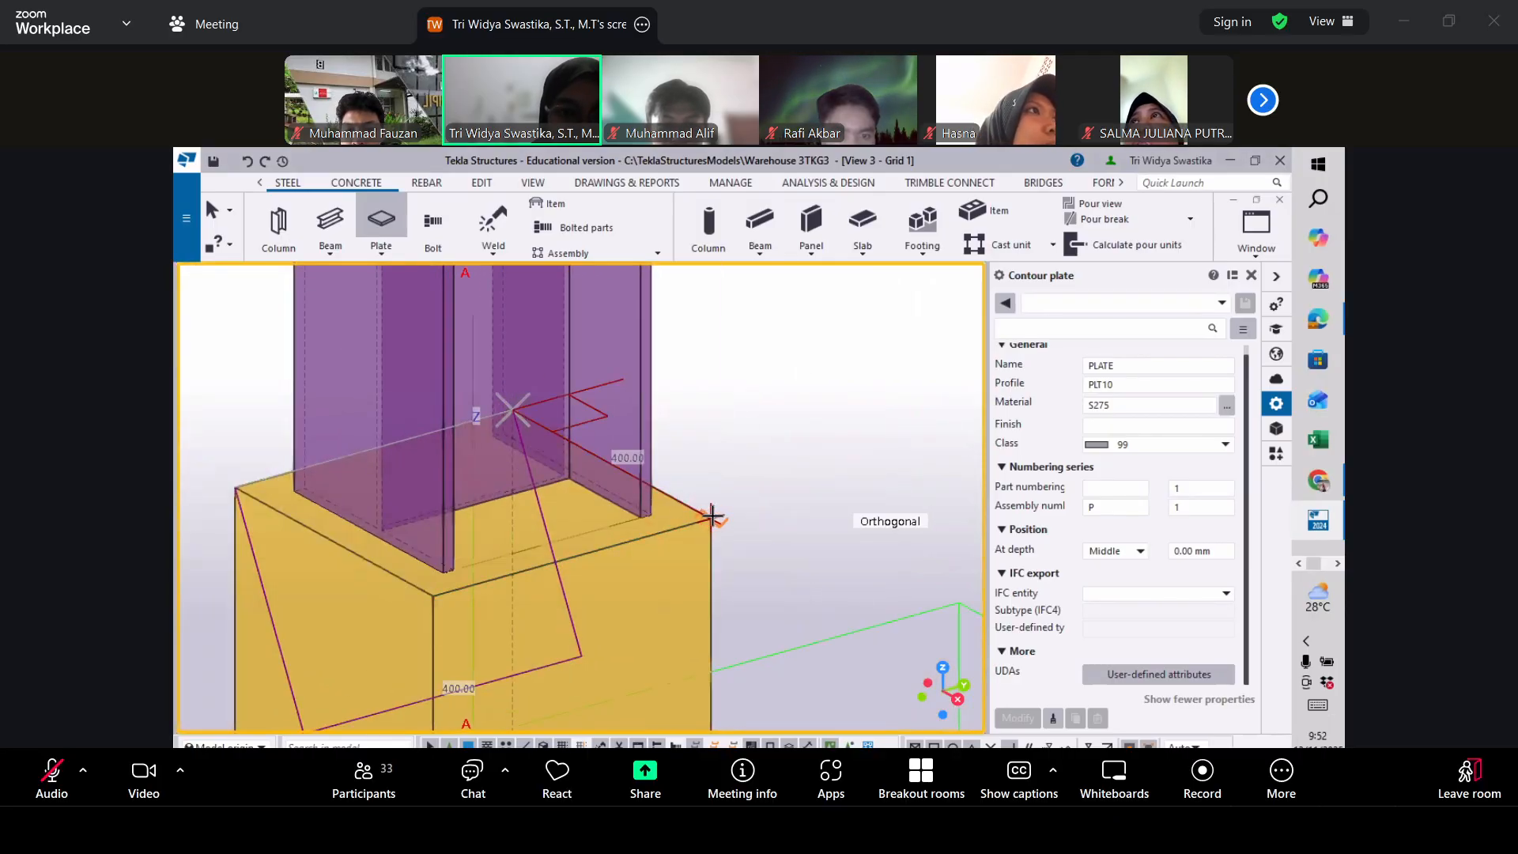
{"action": "left_click", "coordinate": [712, 516]}
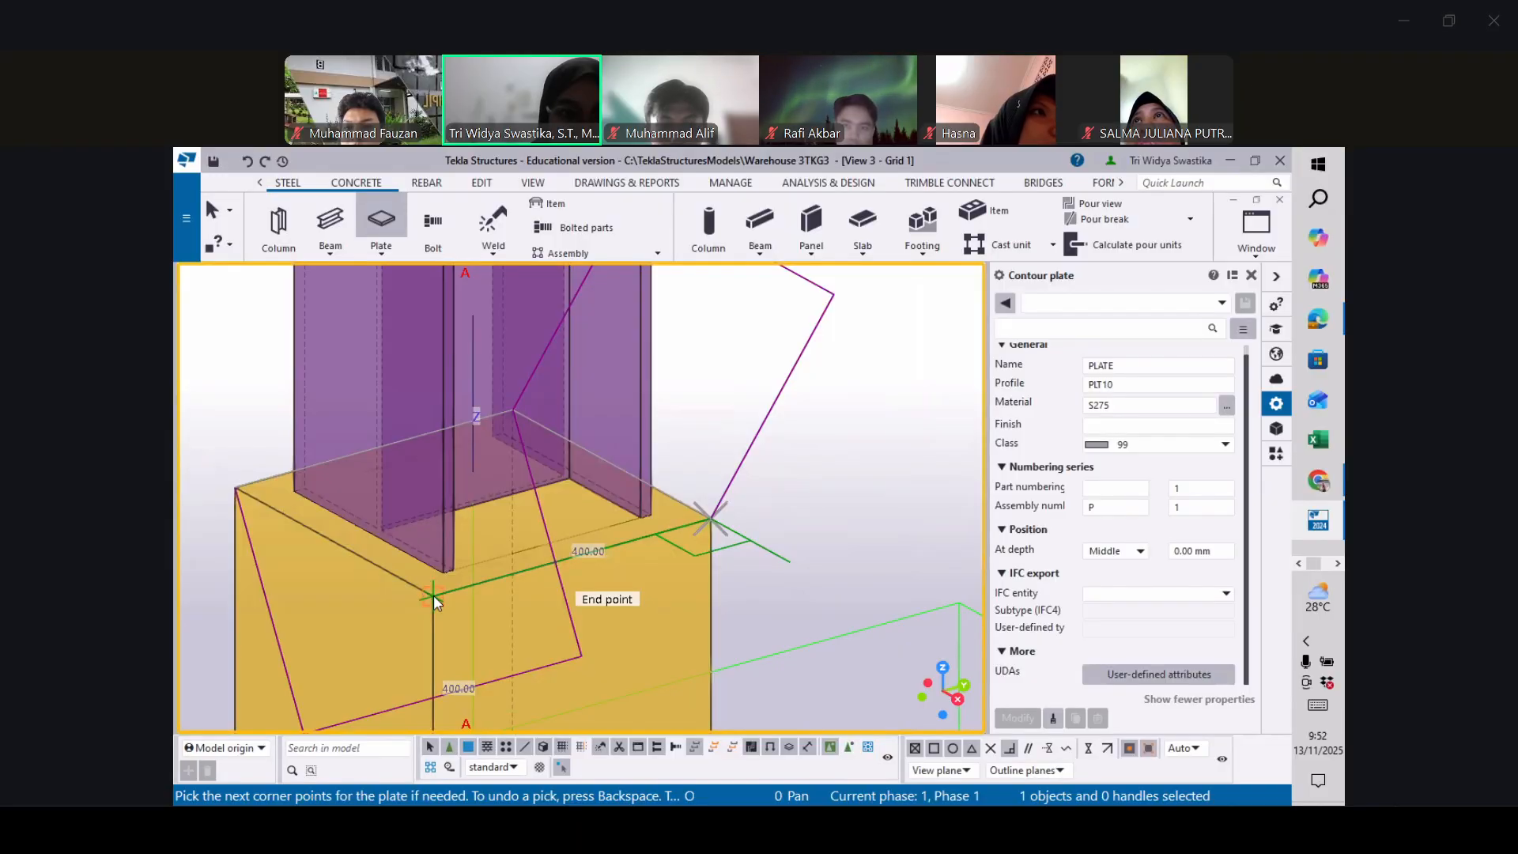
{"action": "left_click", "coordinate": [432, 595]}
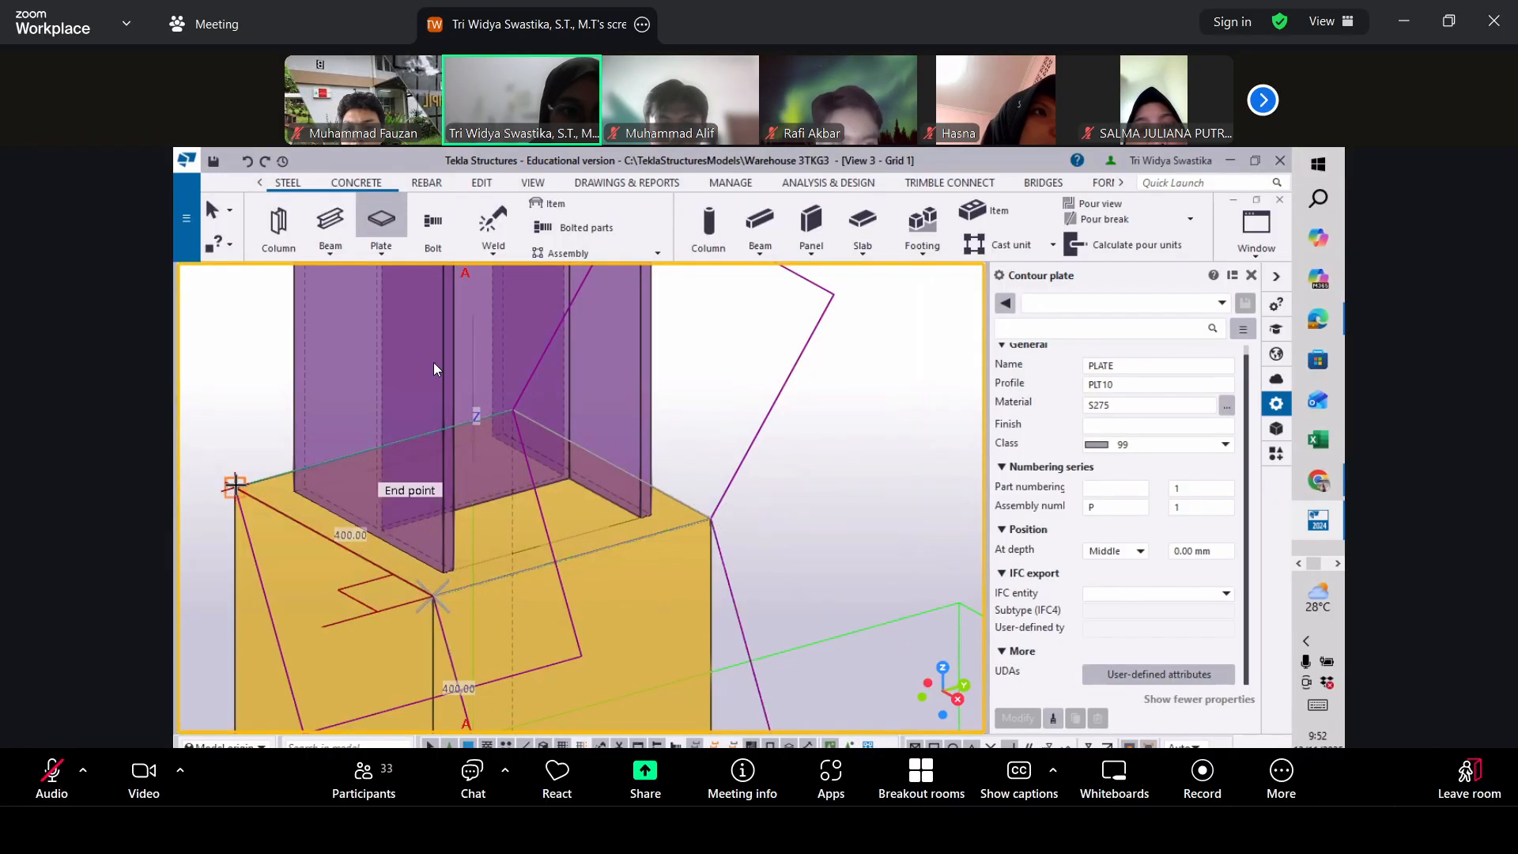
{"action": "left_click", "coordinate": [235, 485]}
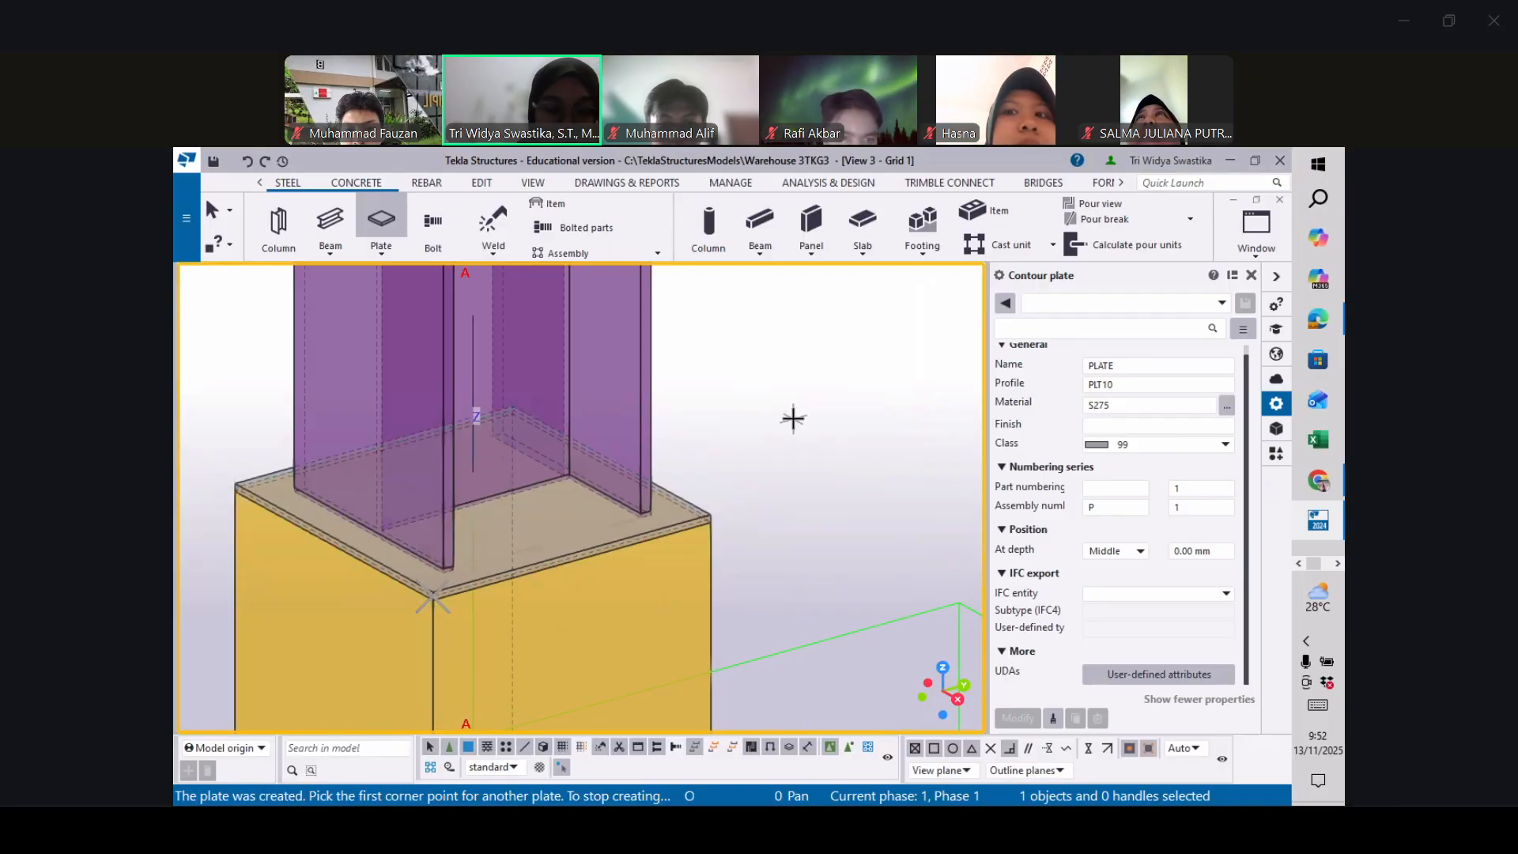
{"action": "key", "text": "Escape"}
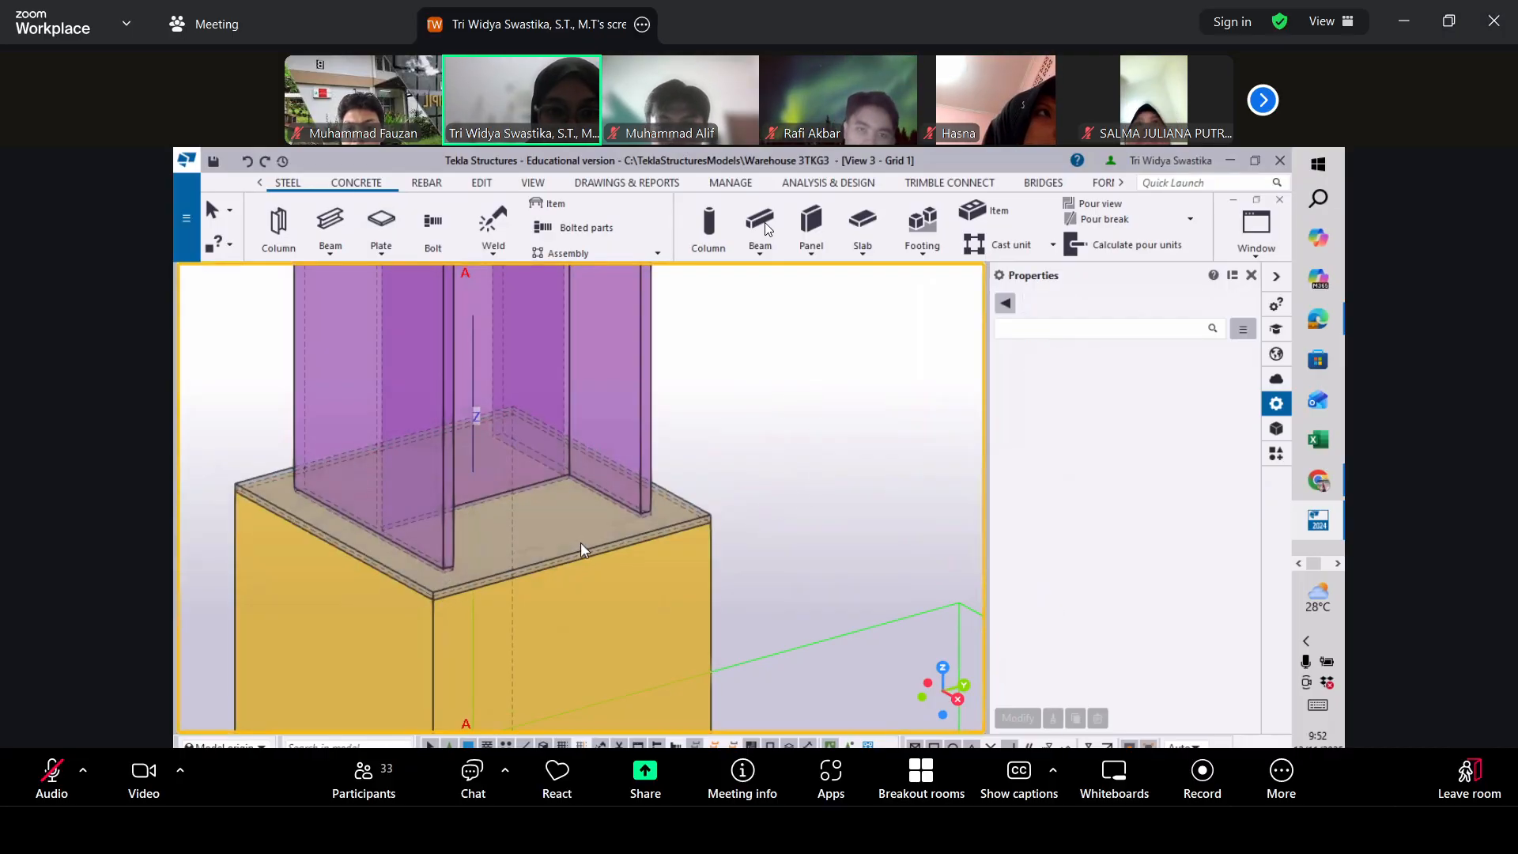
Select the new contour plate at grid line A and set its name to Base plate
{"action": "double_click", "coordinate": [580, 544]}
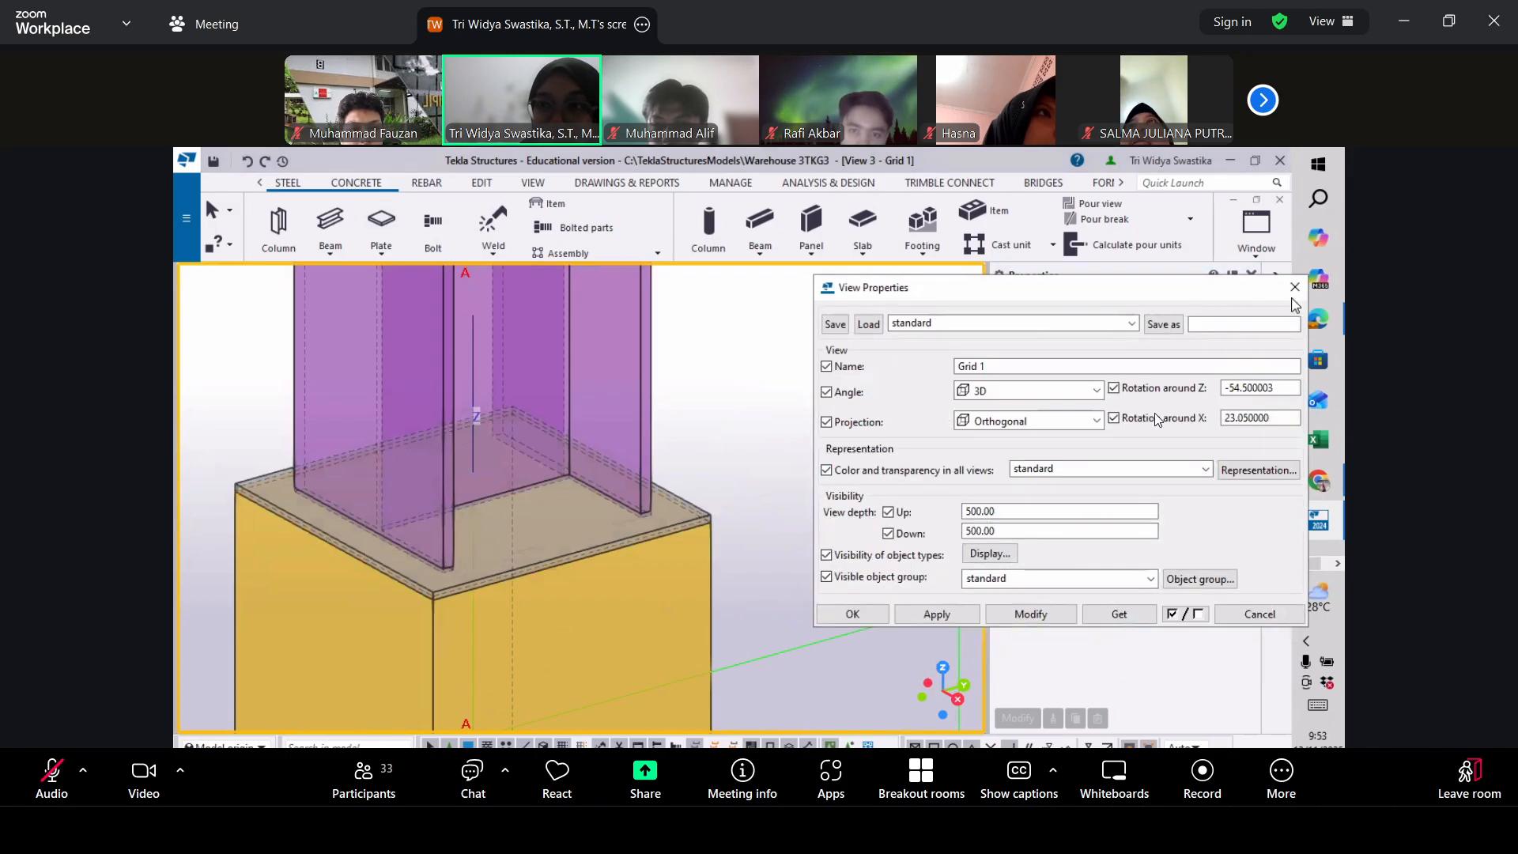
{"action": "key", "text": "Escape"}
{"action": "left_click", "coordinate": [664, 533]}
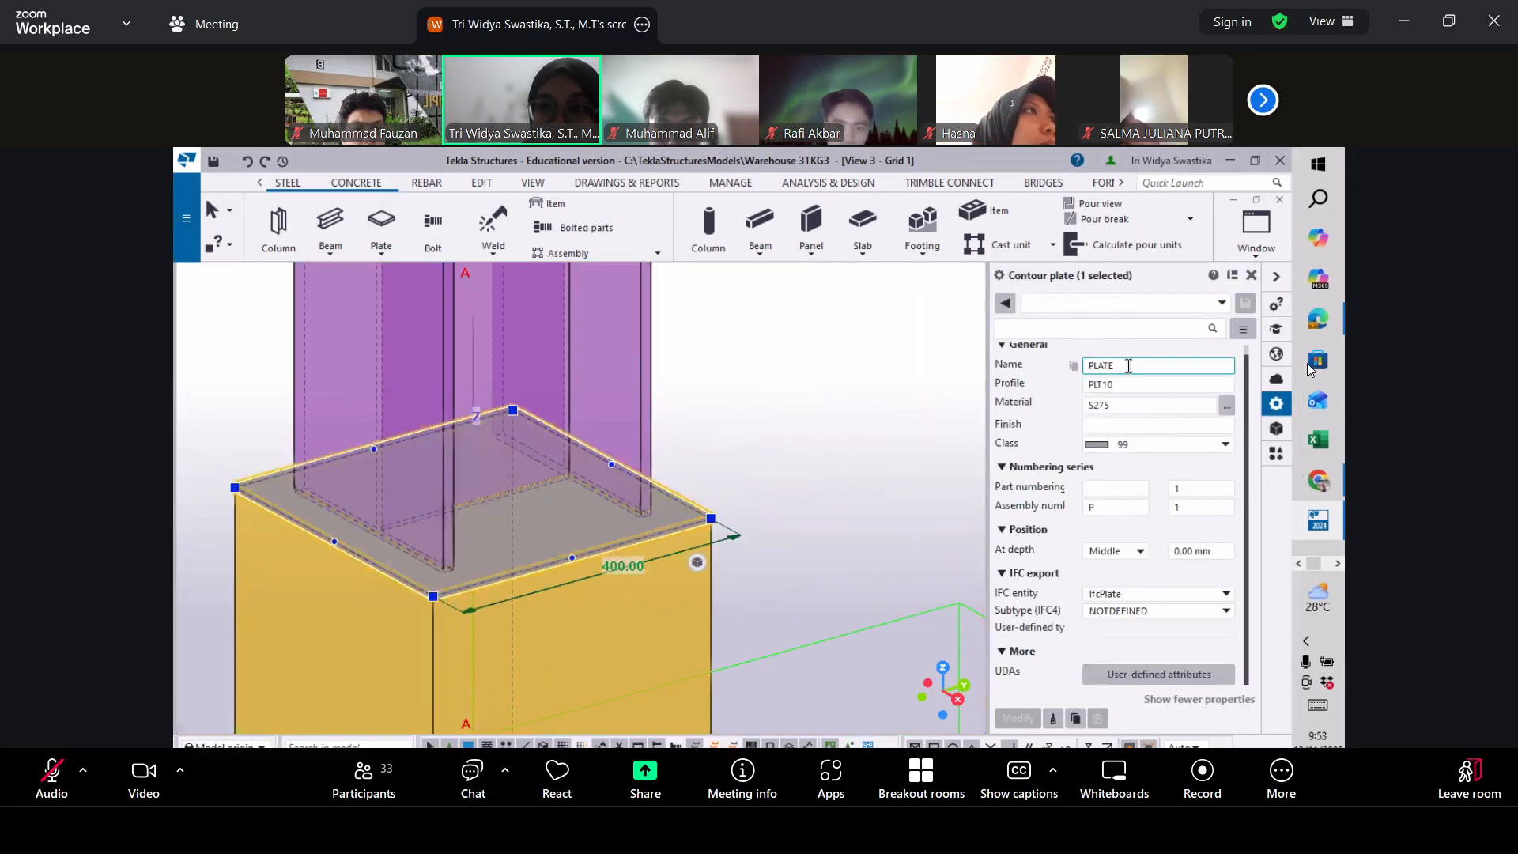
{"action": "double_click", "coordinate": [1091, 365]}
{"action": "type", "text": "Baseplate"}
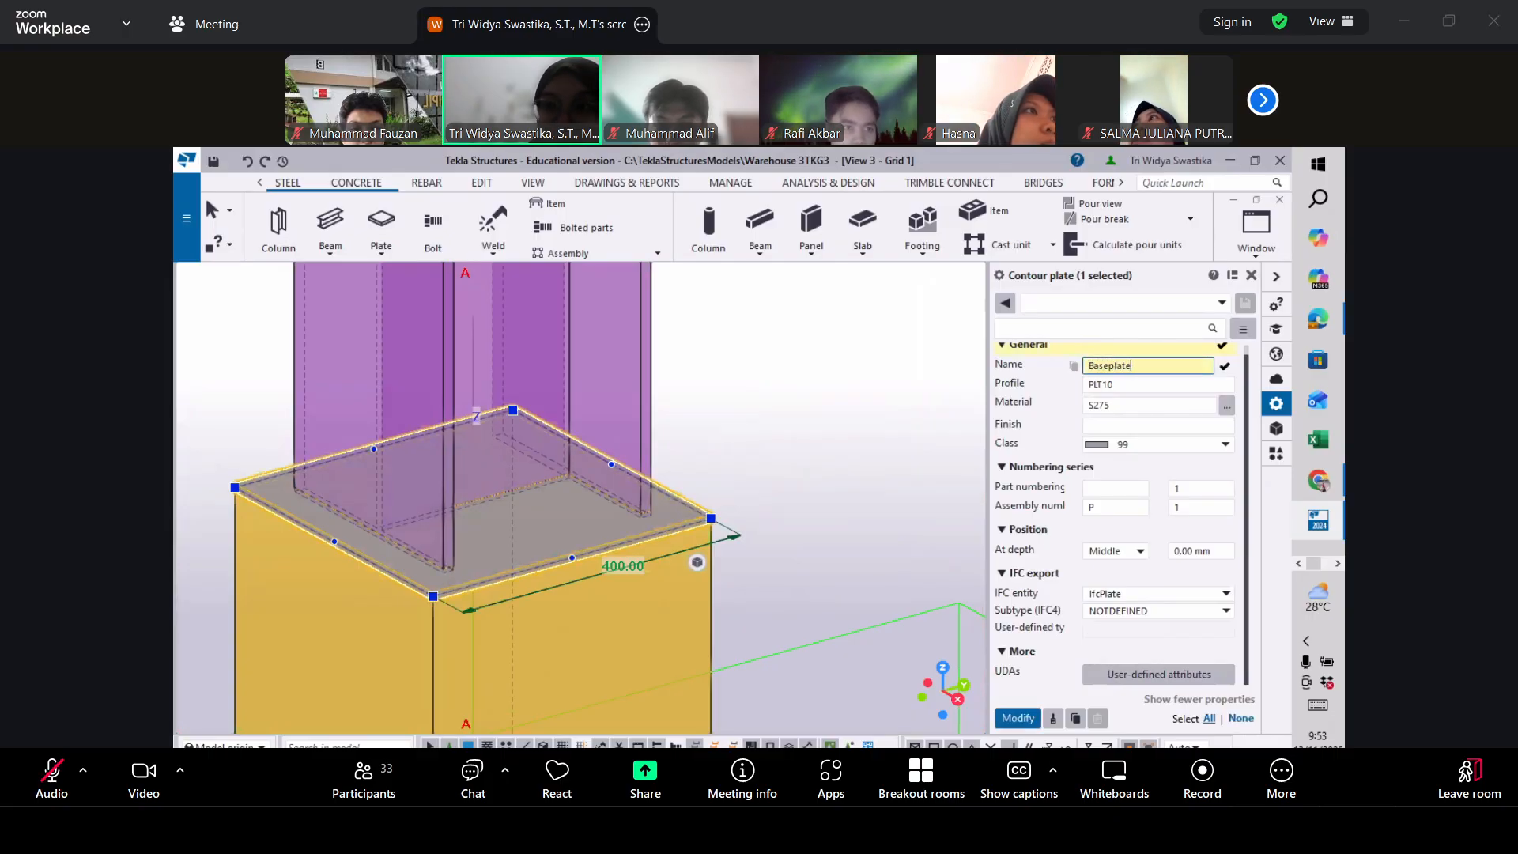
{"action": "left_click", "coordinate": [1109, 366]}
Set the base plate's profile to PLT20 and apply the modified properties to the plate
{"action": "left_click", "coordinate": [1123, 384]}
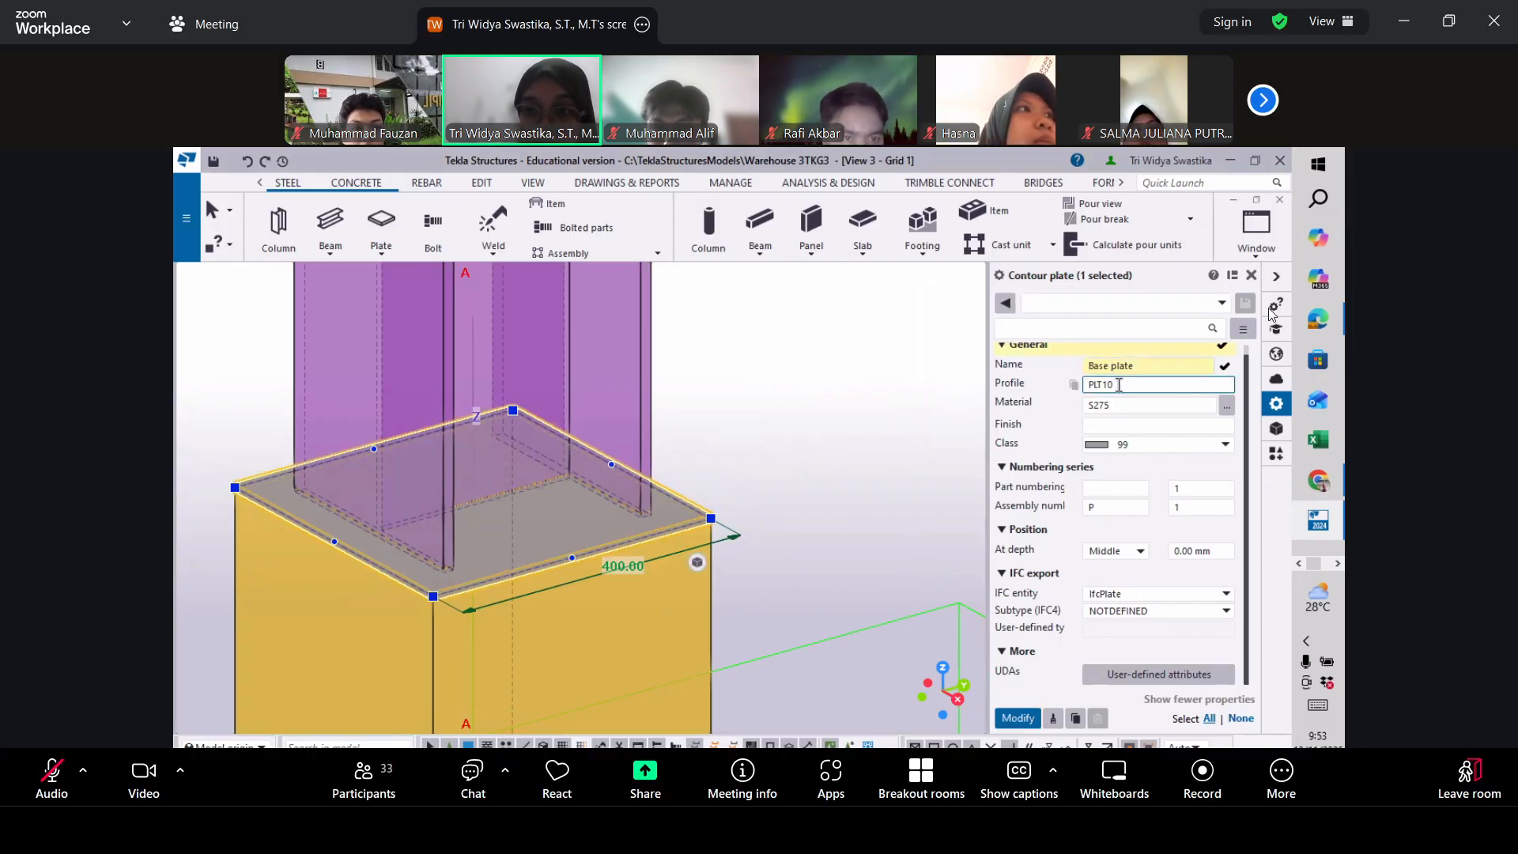
{"action": "left_click", "coordinate": [1113, 405]}
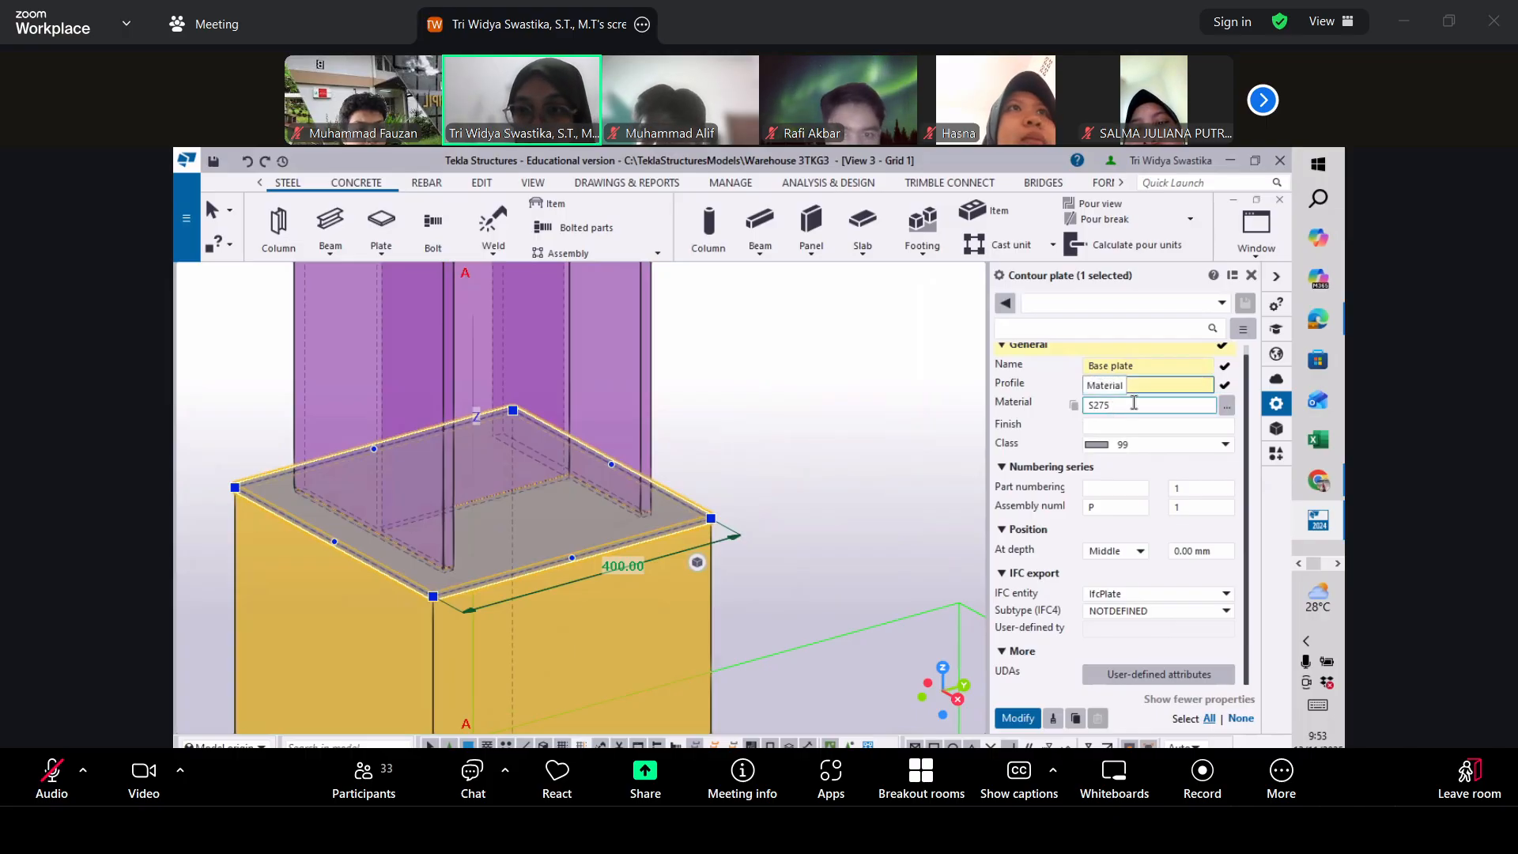
{"action": "left_click", "coordinate": [1113, 385]}
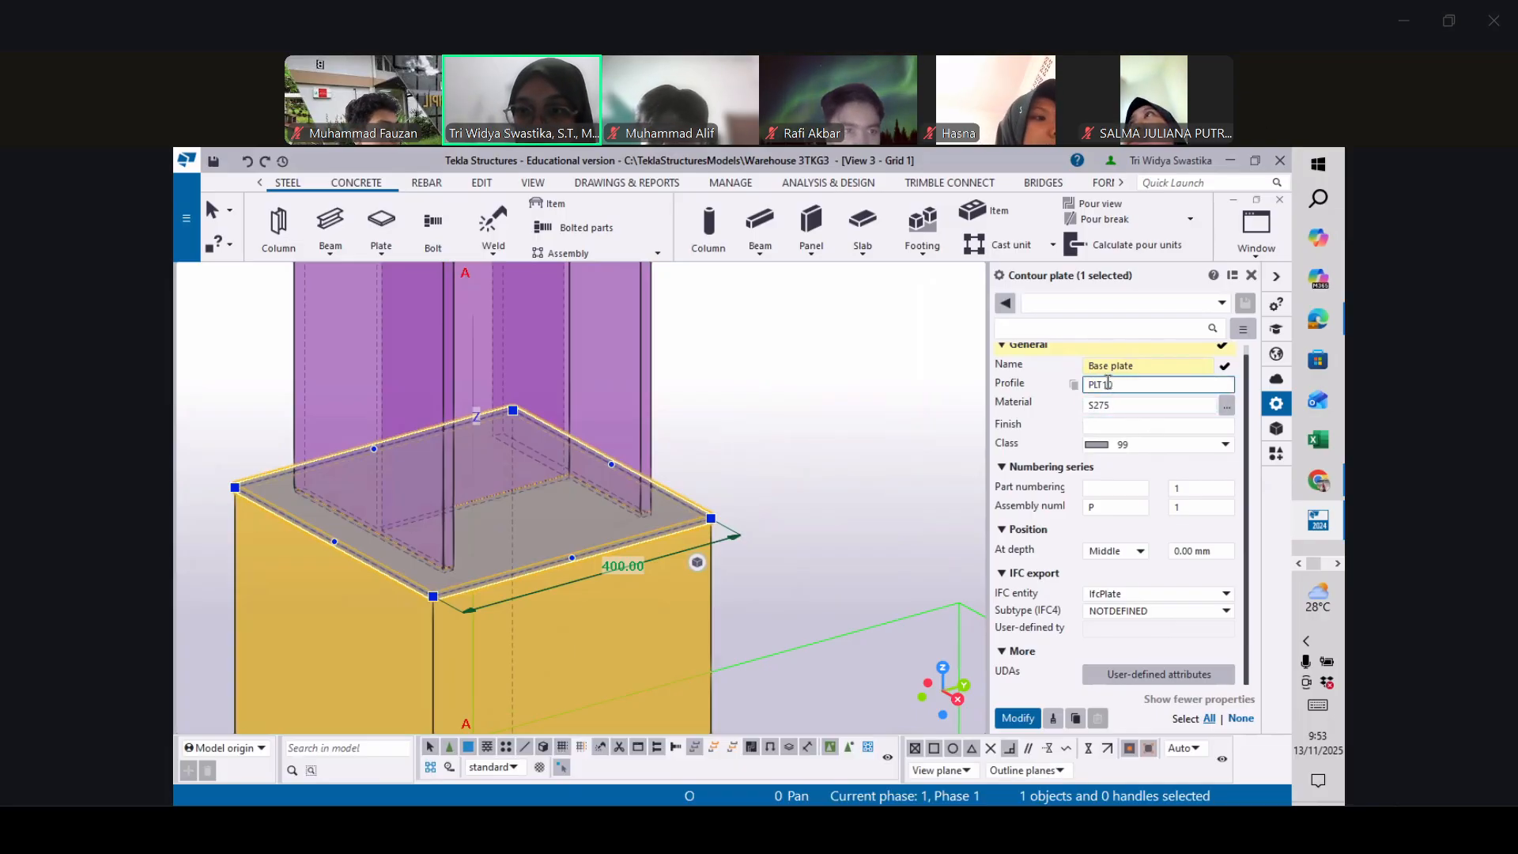
{"action": "key", "text": "BackSpace"}
{"action": "type", "text": "20"}
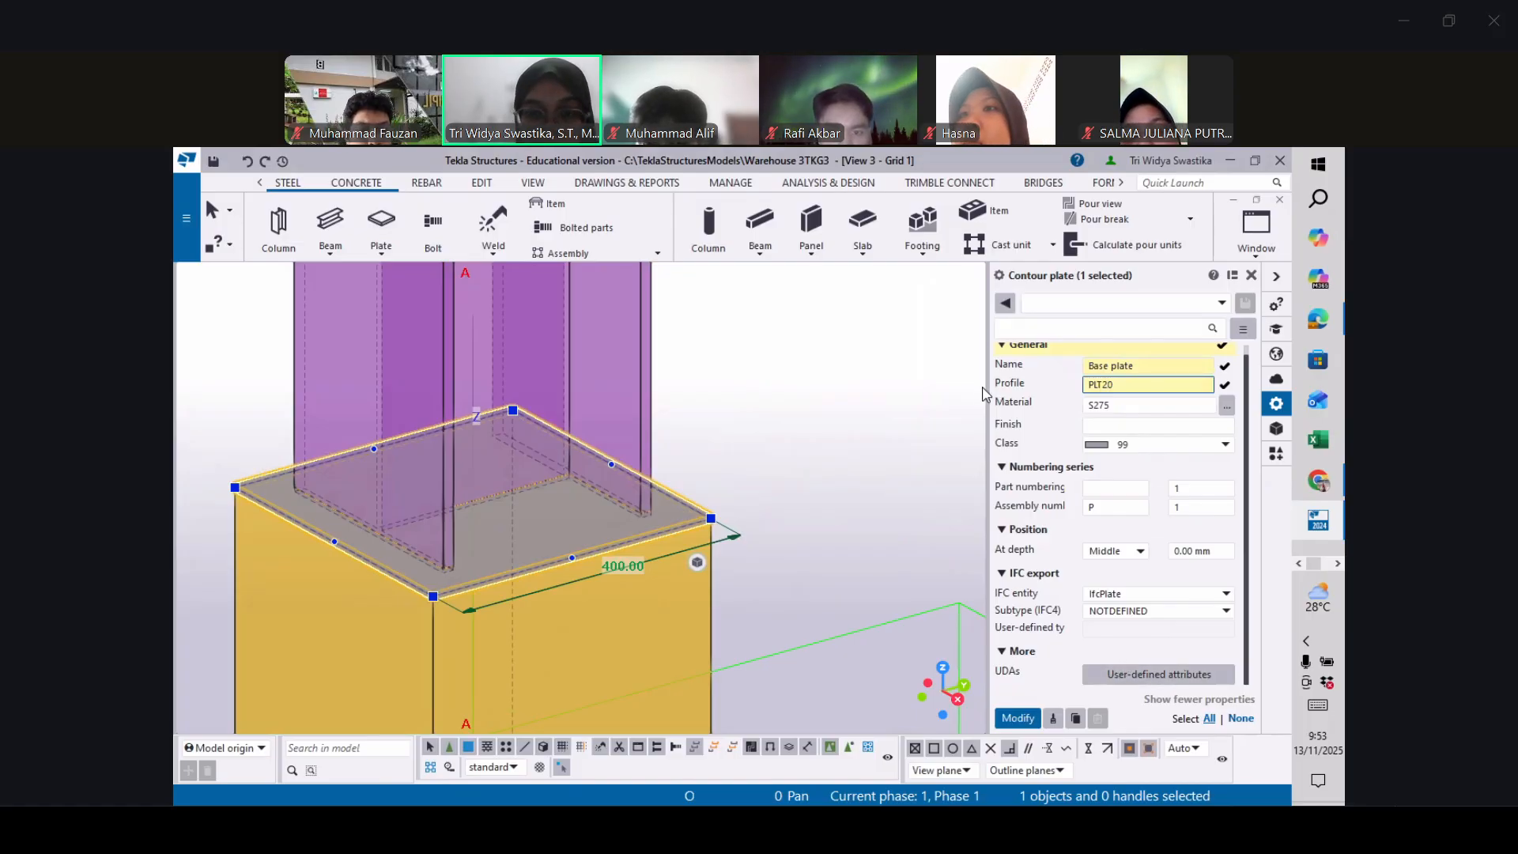
{"action": "left_click", "coordinate": [1019, 719]}
{"action": "left_click", "coordinate": [756, 493]}
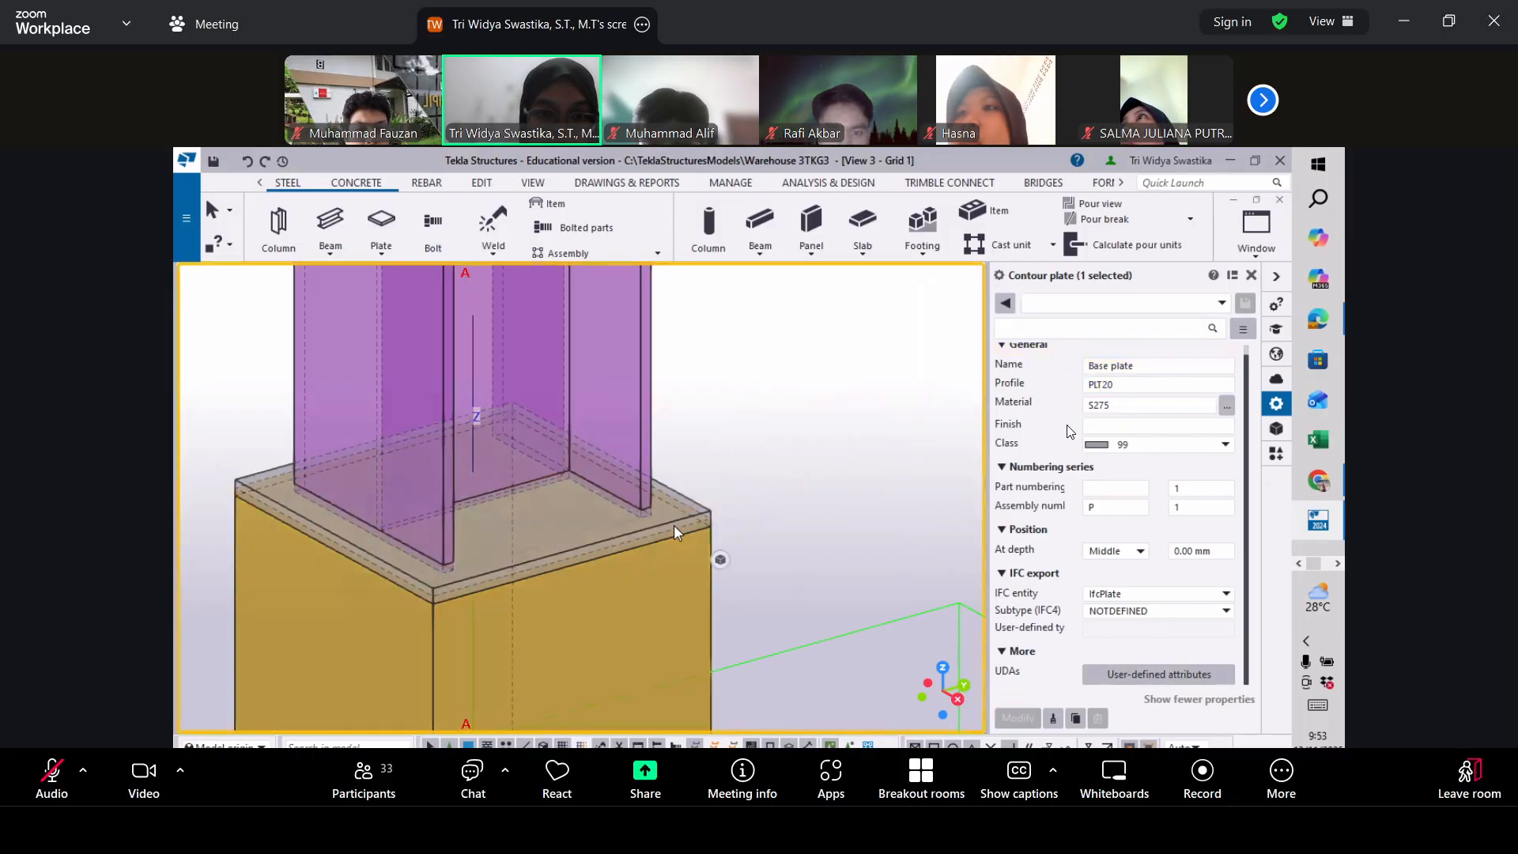
Review the finish, numbering and depth position properties of the base plate at grid line A
{"action": "left_click", "coordinate": [676, 520]}
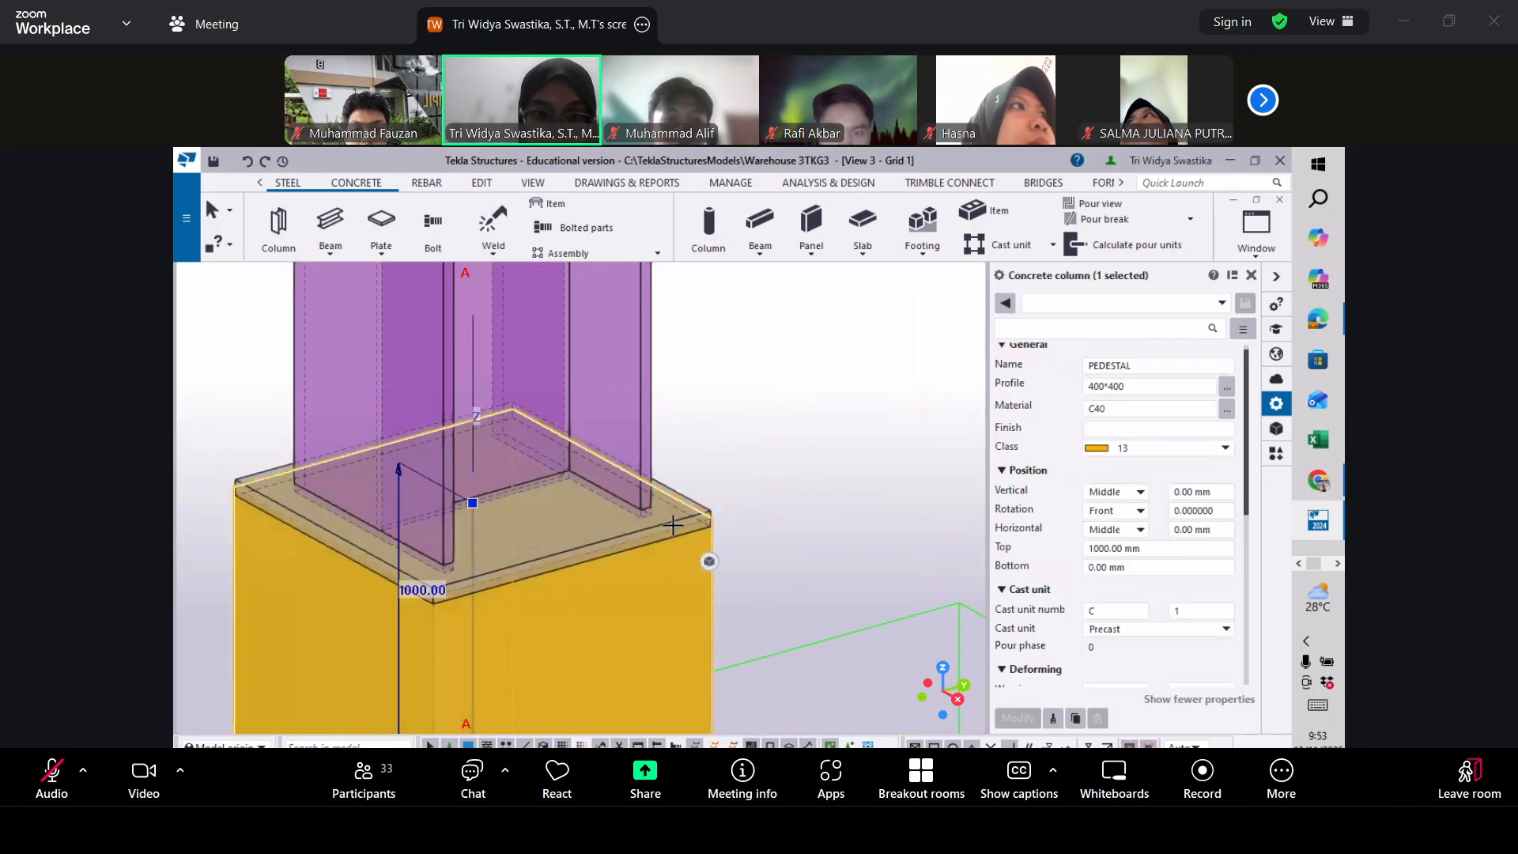
{"action": "left_click", "coordinate": [674, 516]}
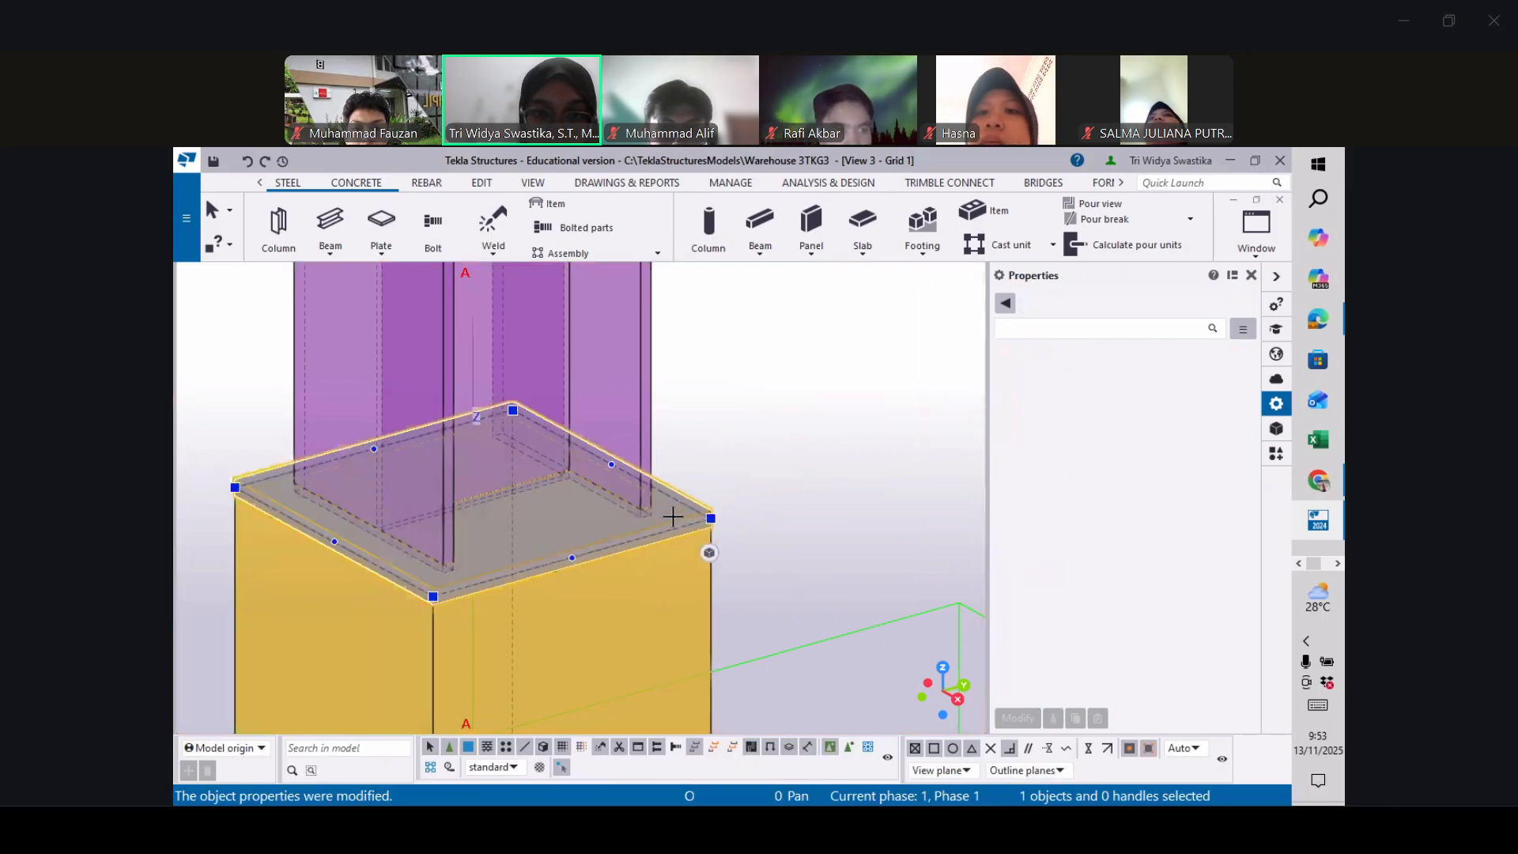
{"action": "left_click", "coordinate": [1141, 431]}
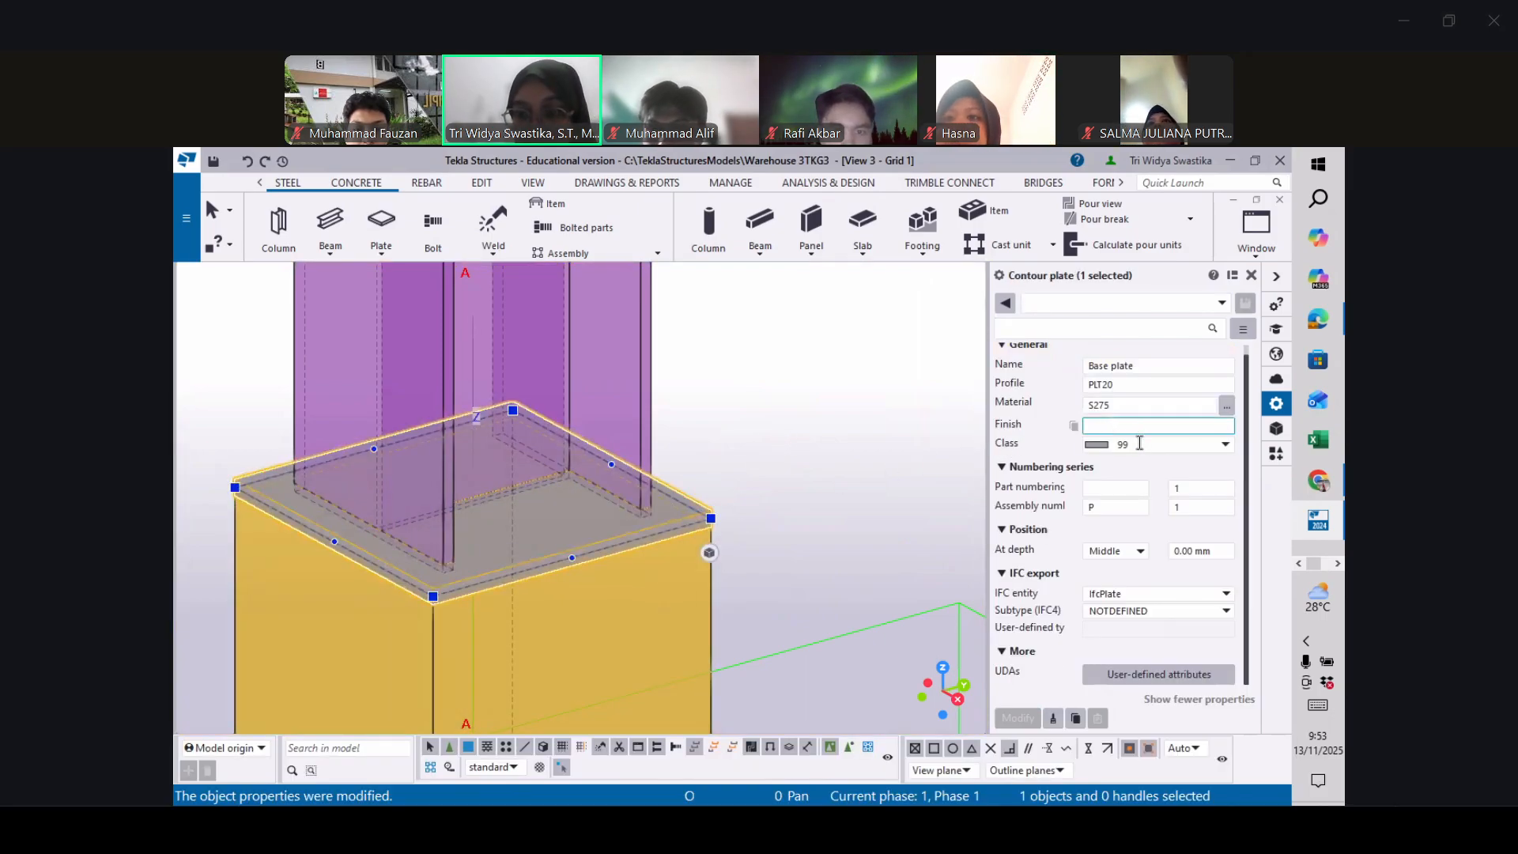
{"action": "left_click", "coordinate": [1105, 507]}
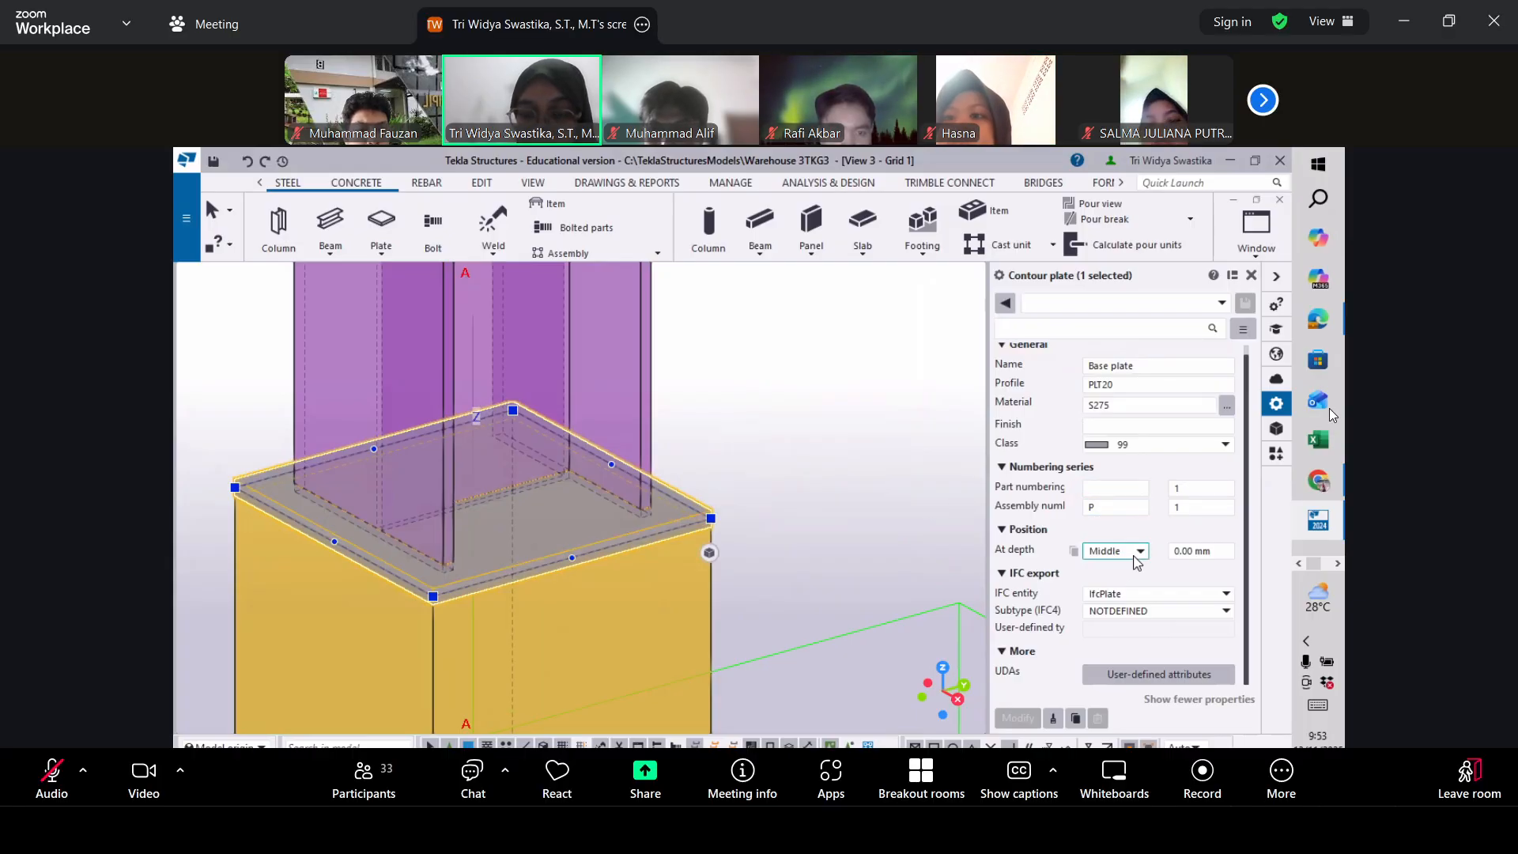
{"action": "left_click", "coordinate": [734, 537]}
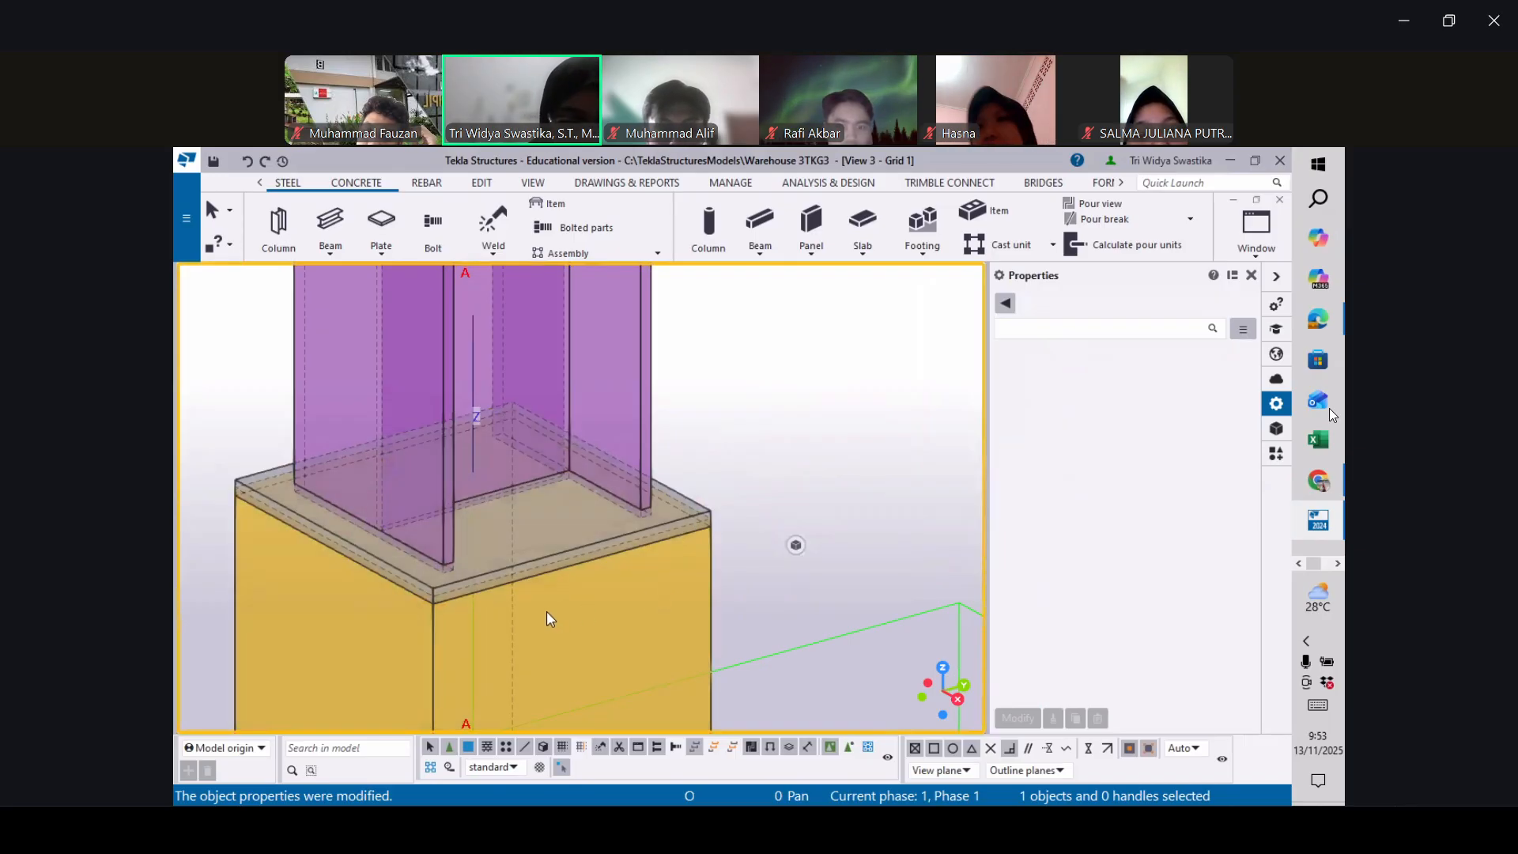
Cut the steel column at grid line A with the base plate using Part cut
{"action": "scroll", "coordinate": [534, 624], "scroll_direction": "up", "scroll_amount": 5}
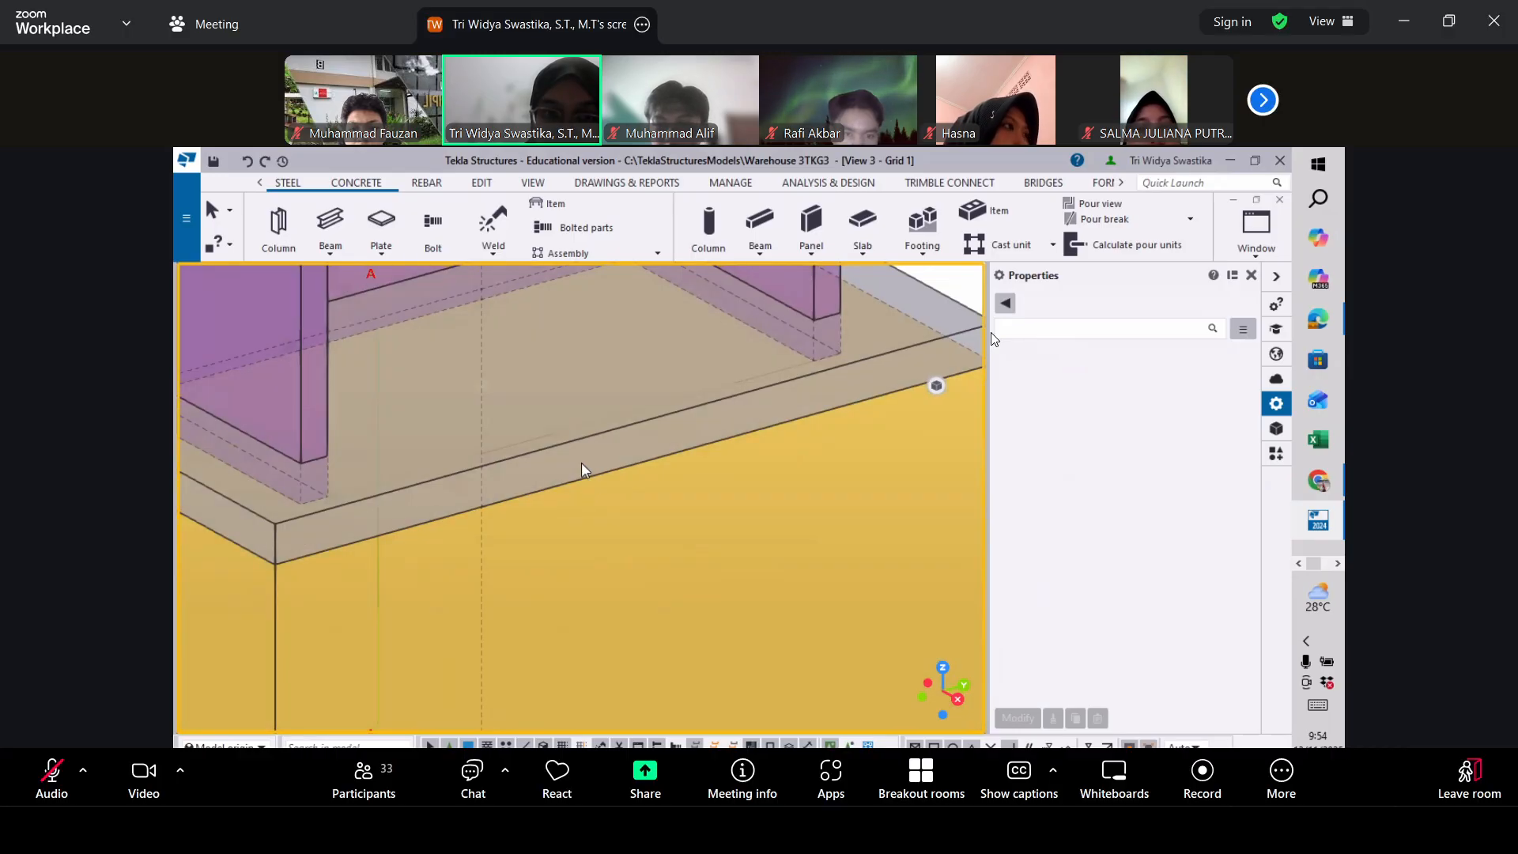
{"action": "scroll", "coordinate": [585, 503], "scroll_direction": "down", "scroll_amount": 5}
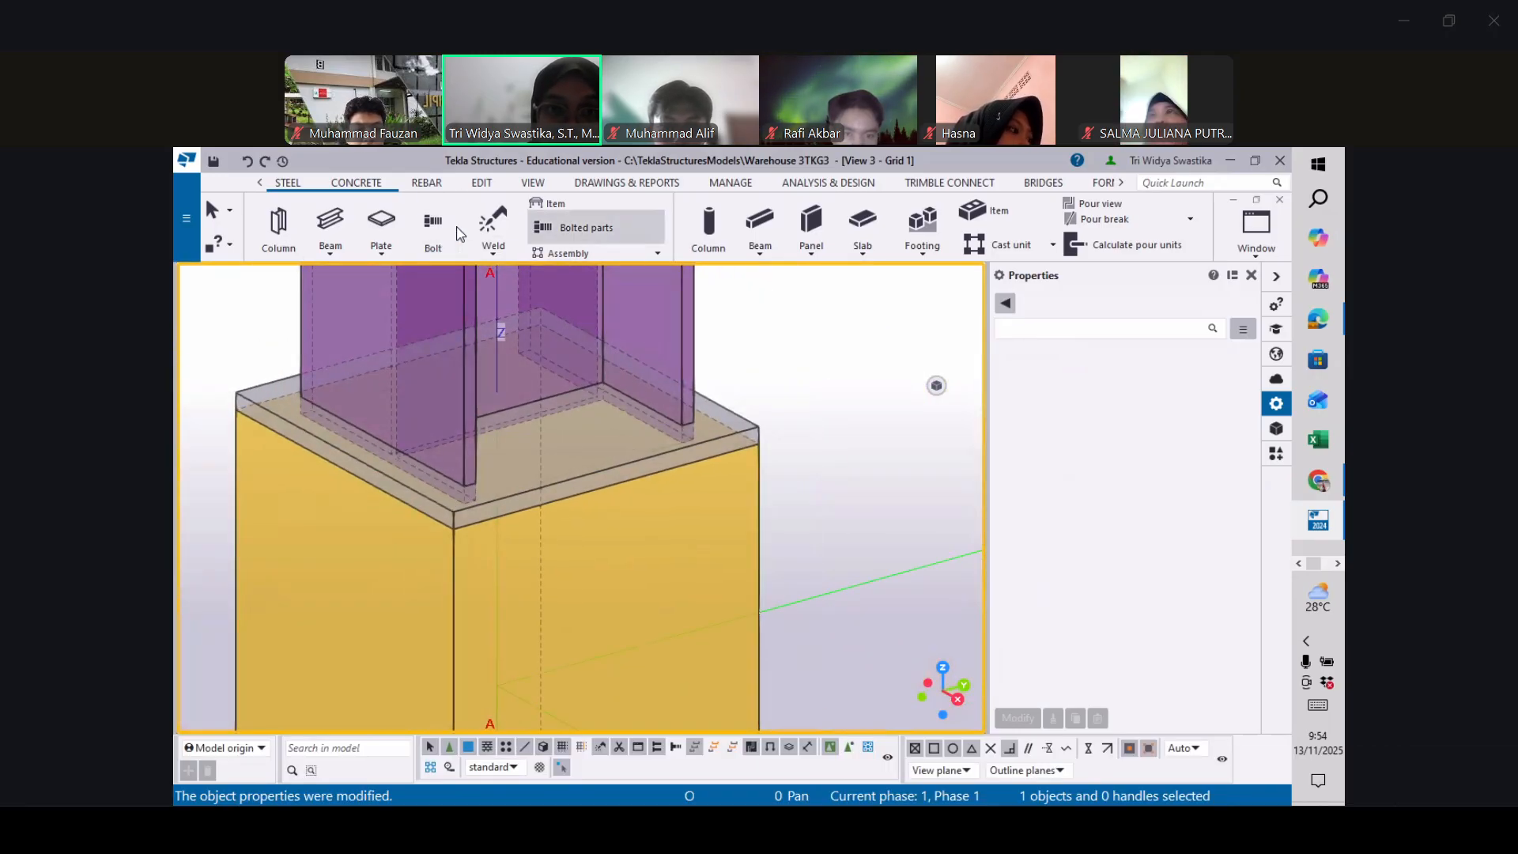
{"action": "left_click", "coordinate": [481, 183]}
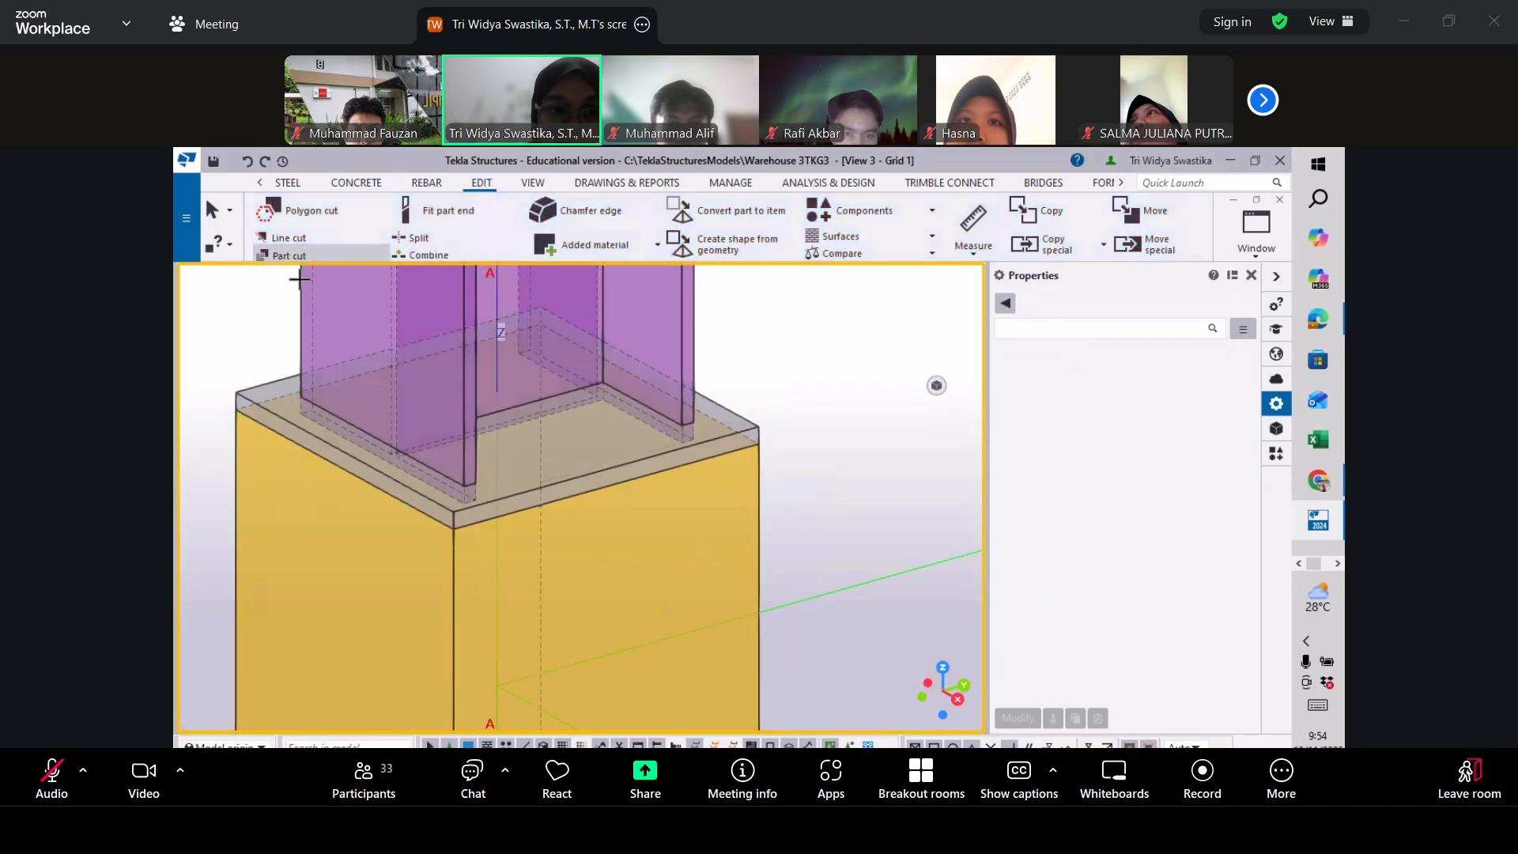
{"action": "left_click", "coordinate": [305, 325]}
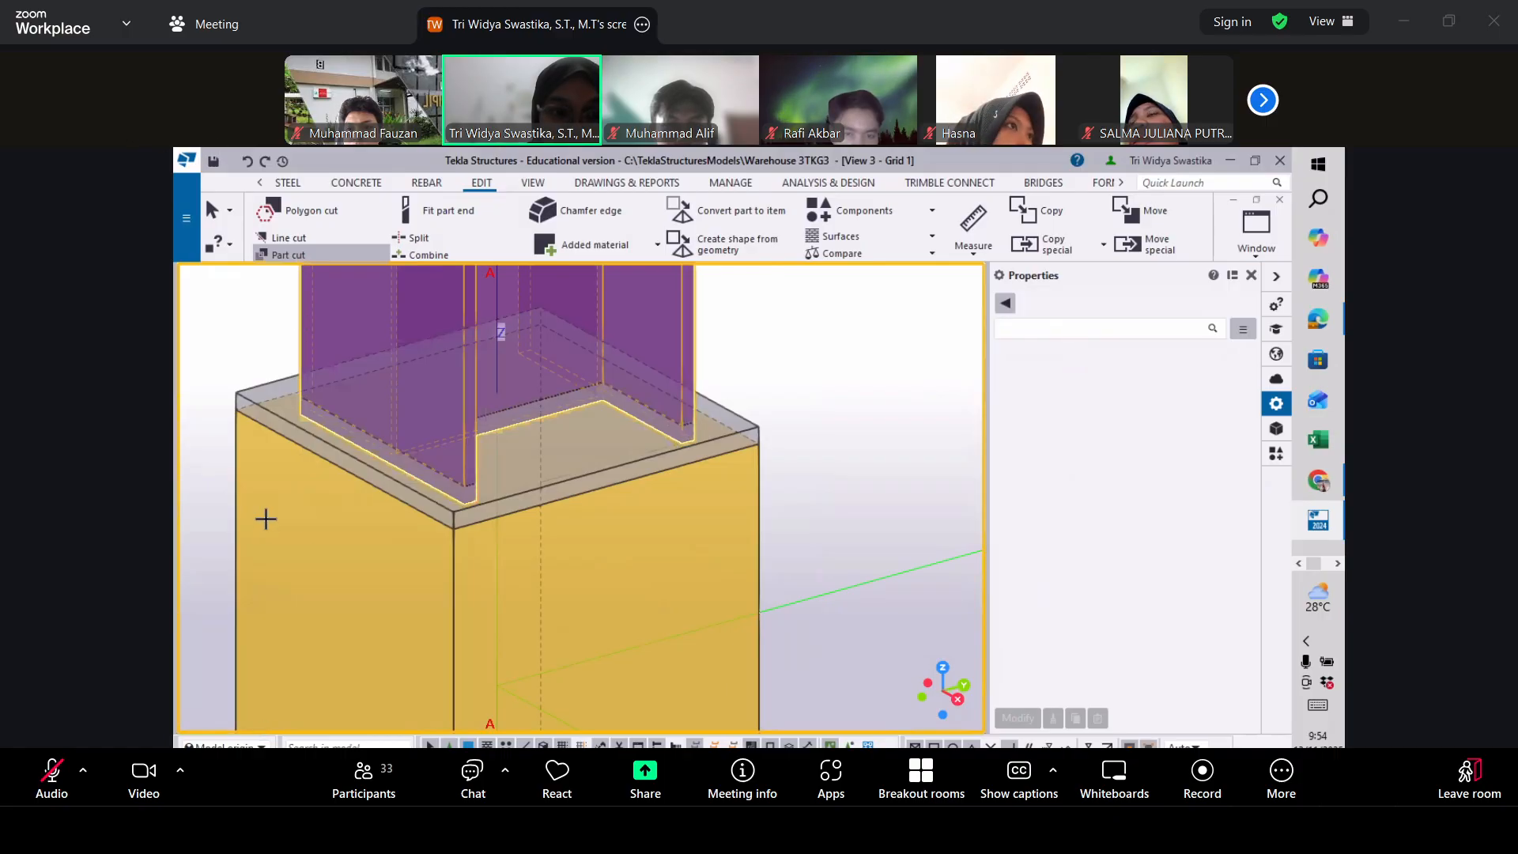
{"action": "left_click", "coordinate": [238, 393]}
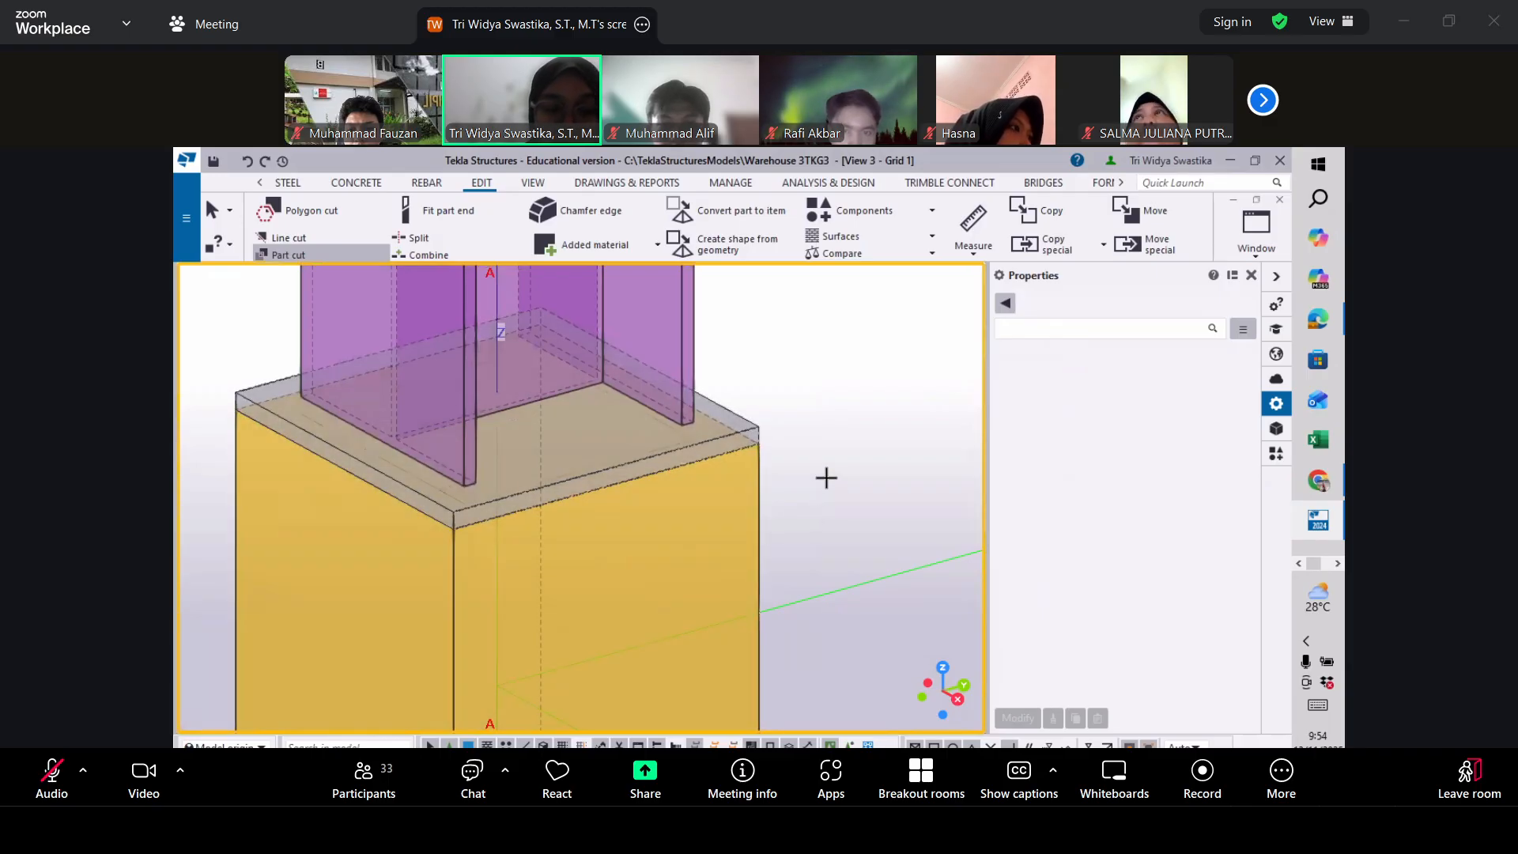
{"action": "scroll", "coordinate": [826, 478], "scroll_direction": "down", "scroll_amount": 1}
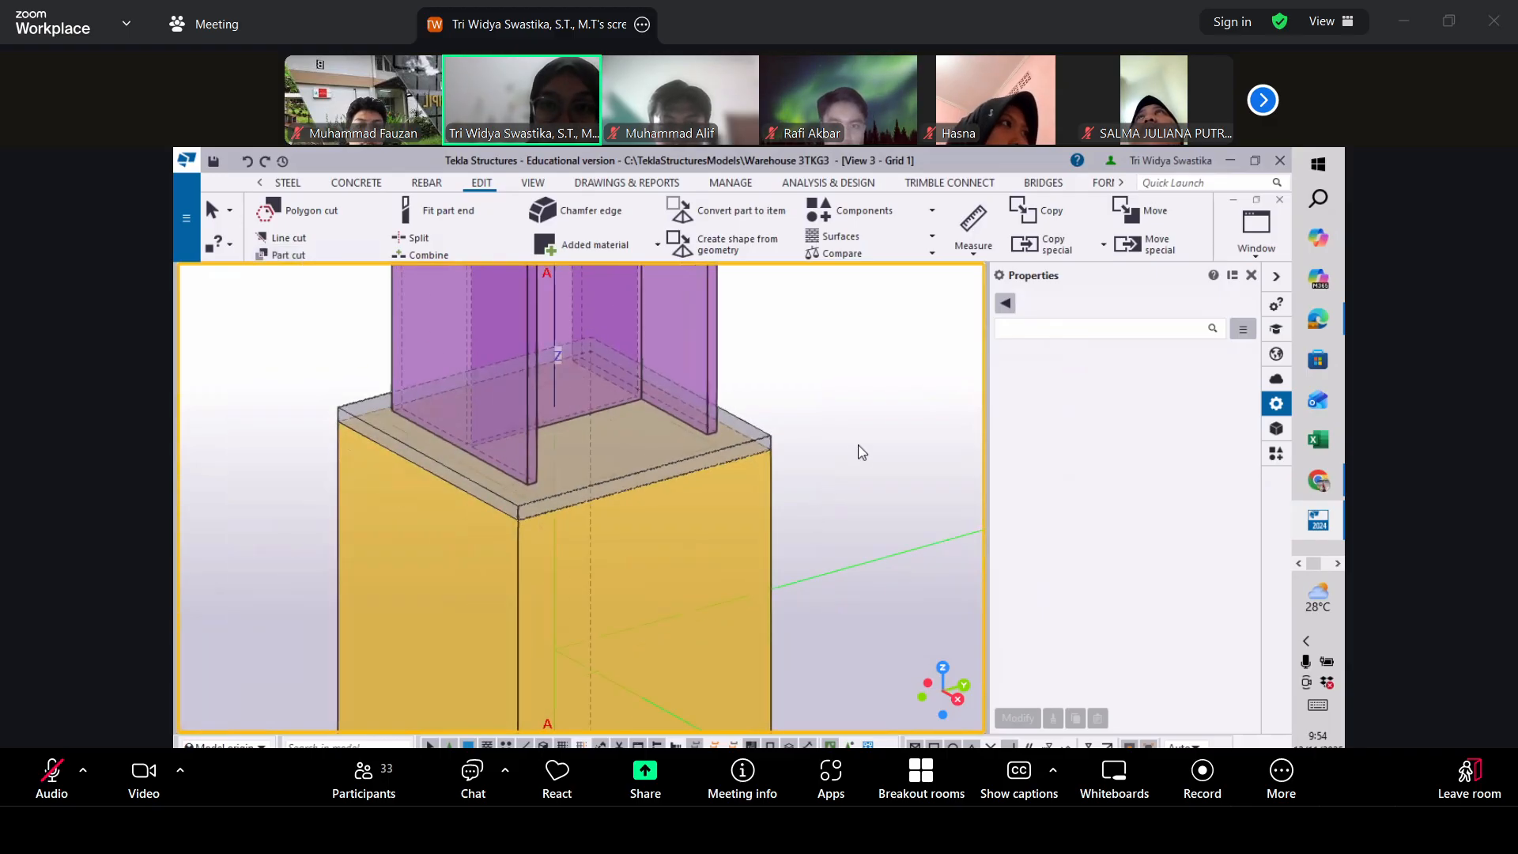
{"action": "scroll", "coordinate": [858, 452], "scroll_direction": "down", "scroll_amount": 4}
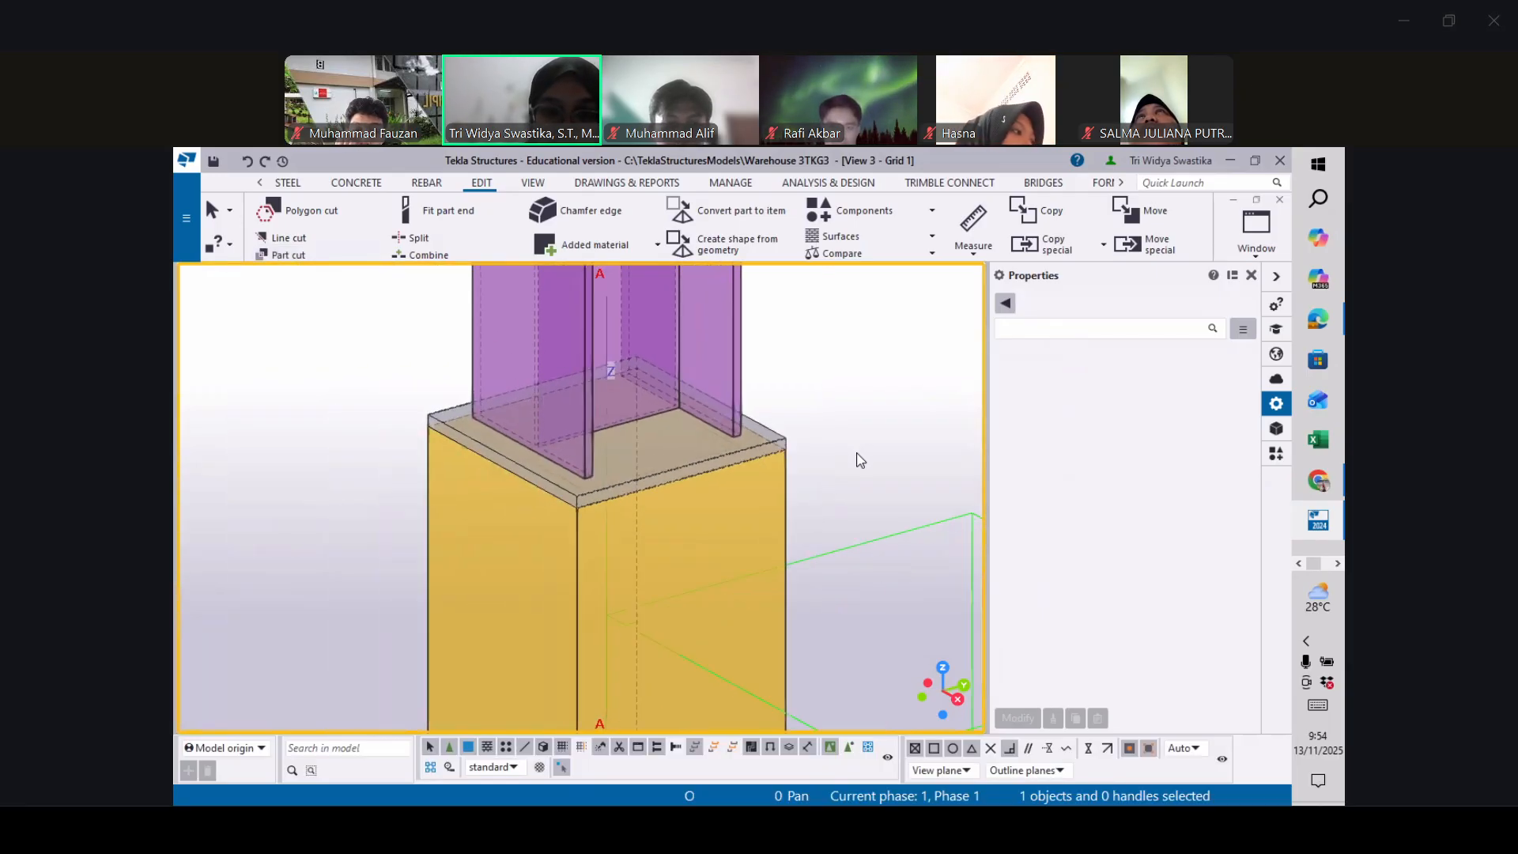
{"action": "scroll", "coordinate": [858, 453], "scroll_direction": "up", "scroll_amount": 1}
{"action": "scroll", "coordinate": [860, 460], "scroll_direction": "up", "scroll_amount": 1}
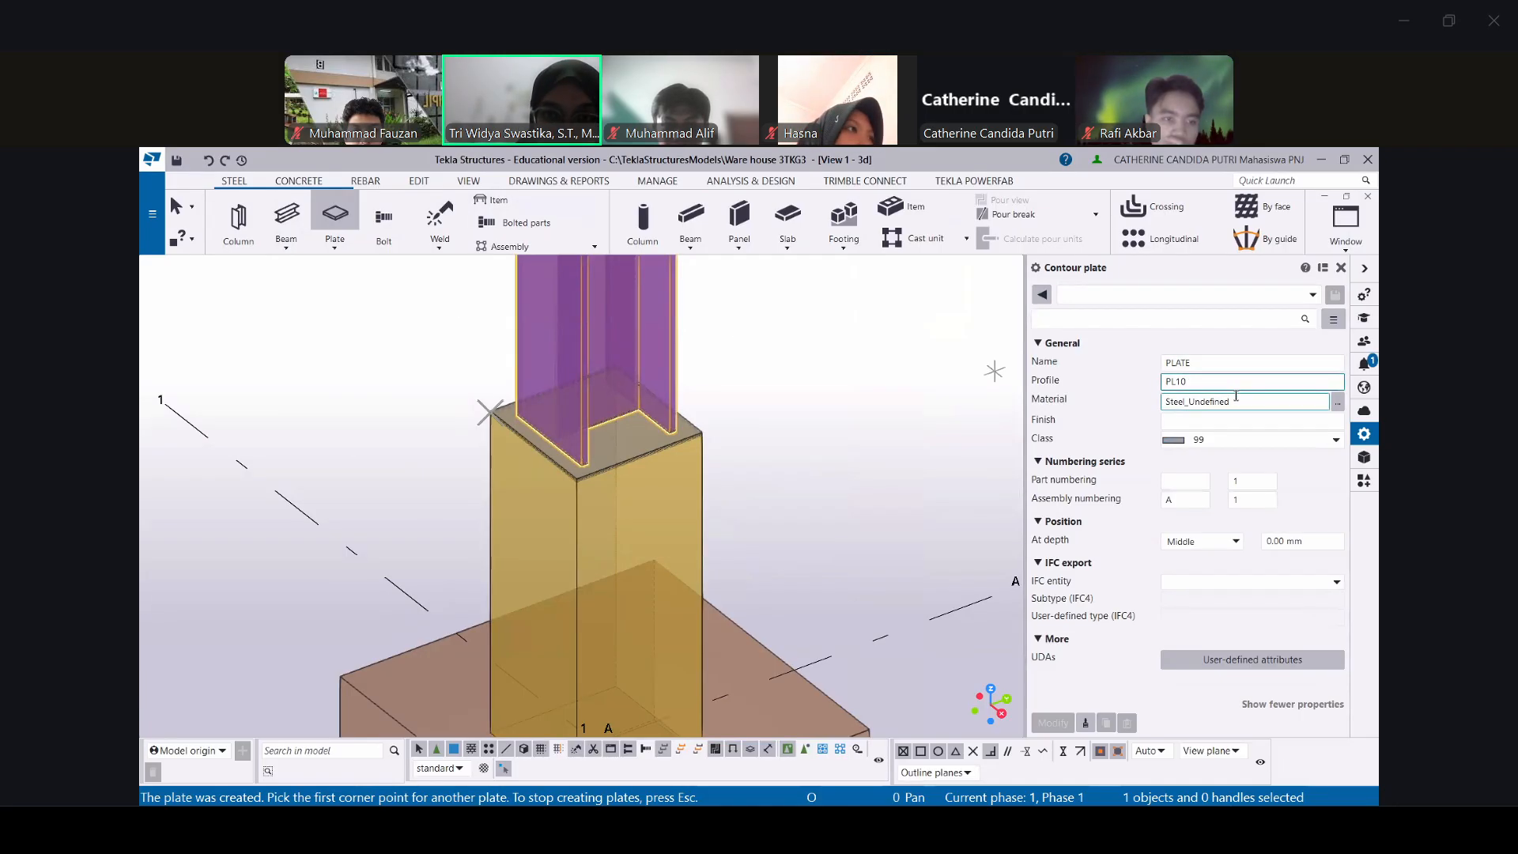
Try to change the new contour plate's profile to PL20 and end plate creation
{"action": "left_click", "coordinate": [1277, 541]}
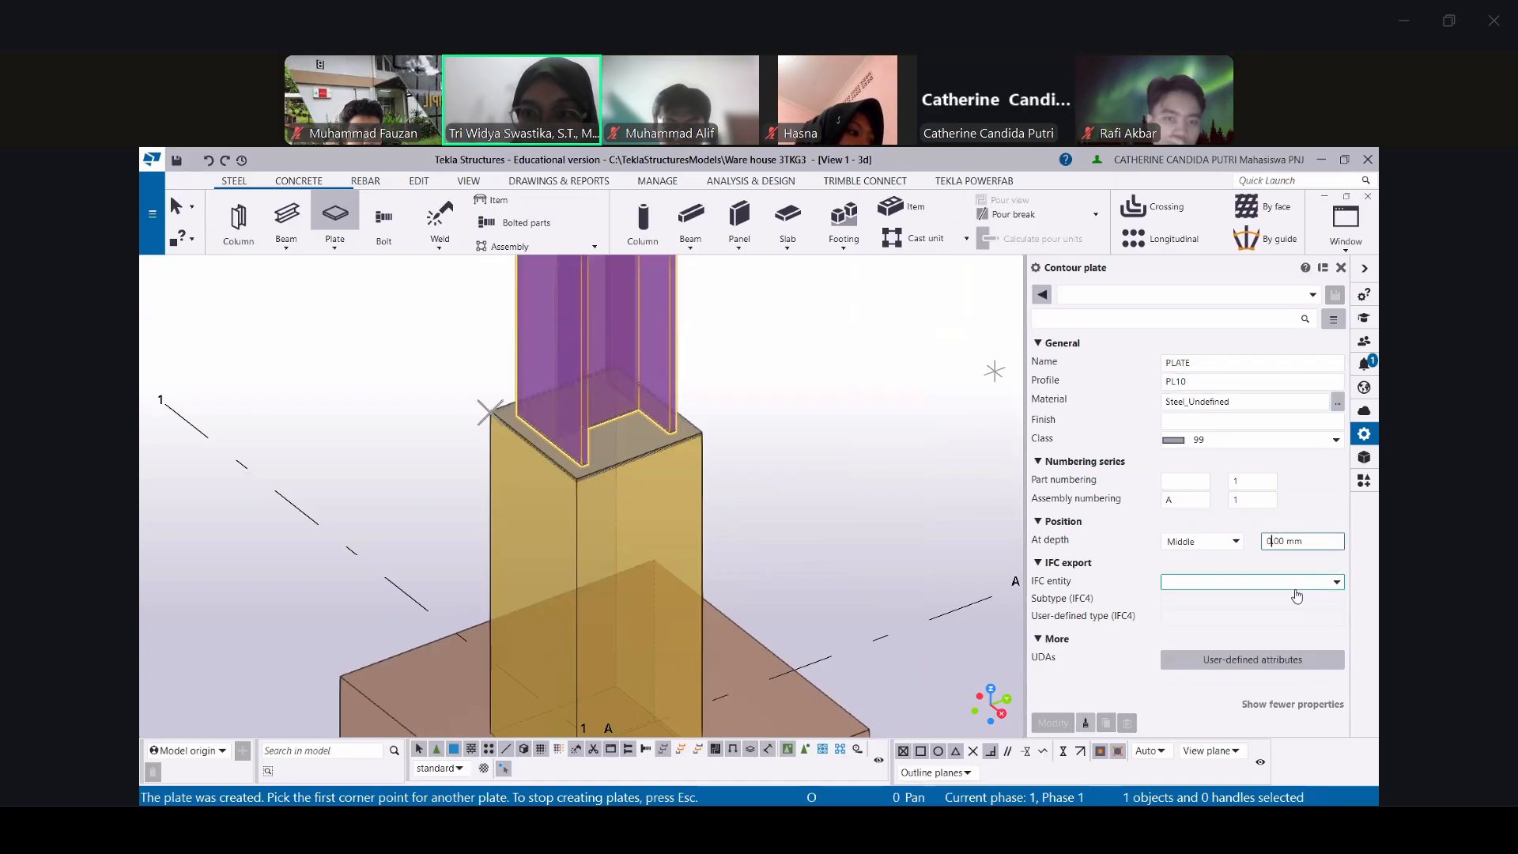
{"action": "left_click", "coordinate": [1248, 380]}
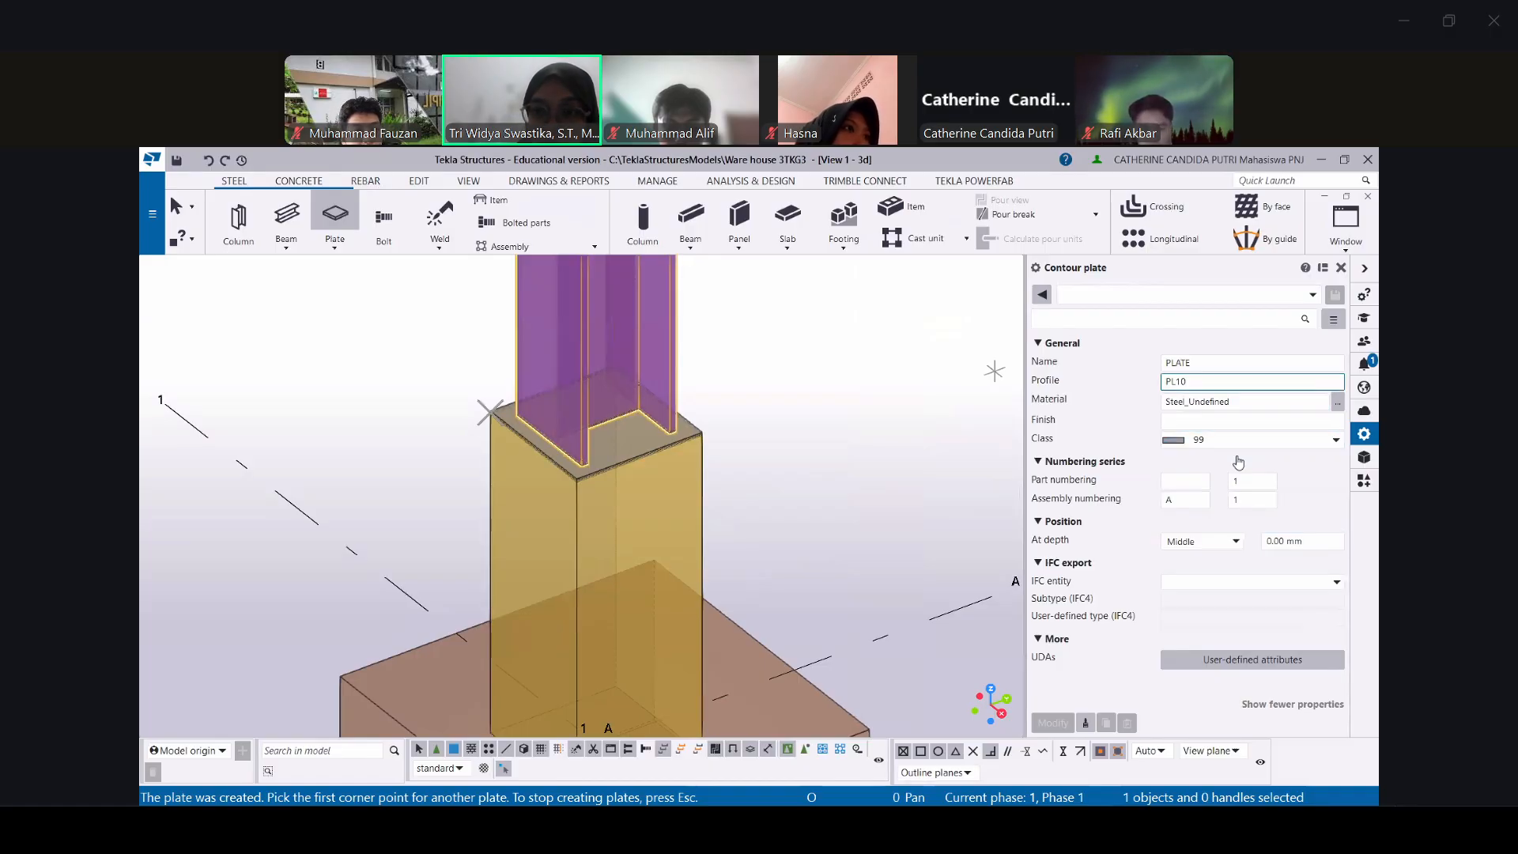
{"action": "key", "text": "BackSpace"}
{"action": "key", "text": "BackSpace"}
{"action": "type", "text": "20"}
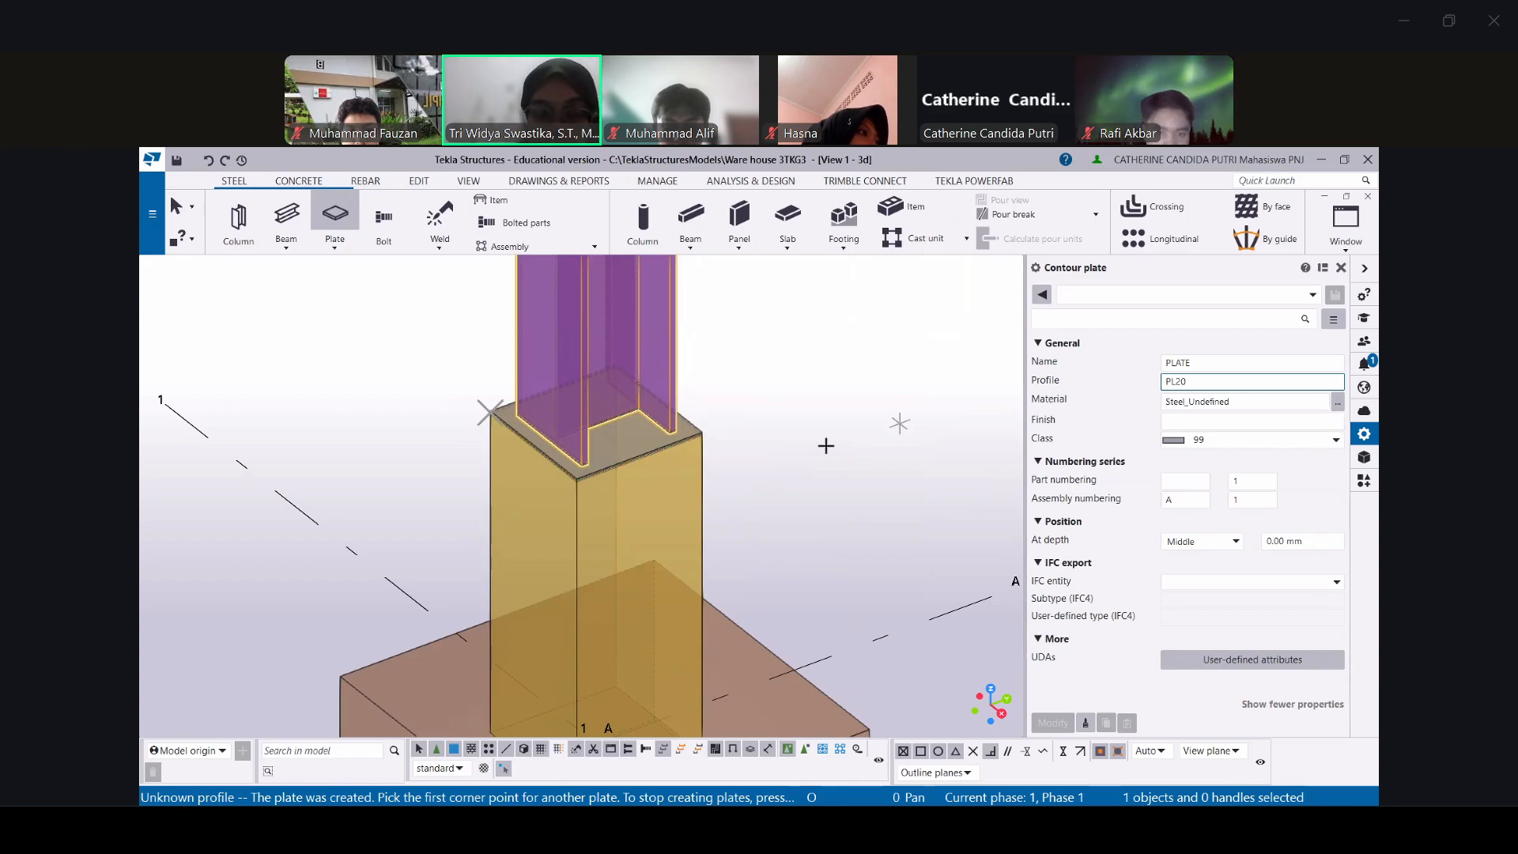
{"action": "key", "text": "Escape"}
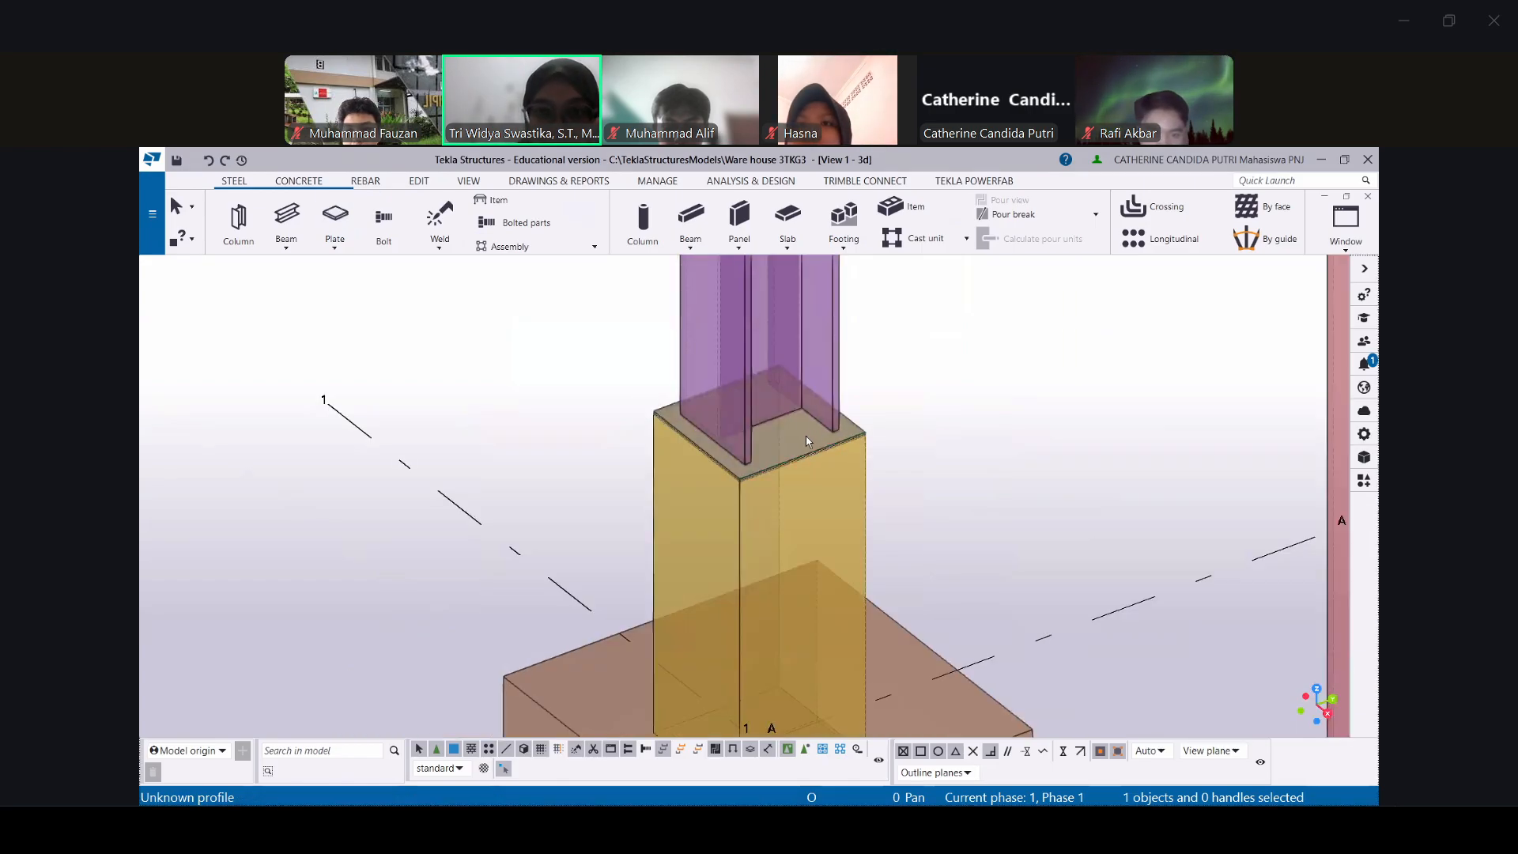
{"action": "left_click", "coordinate": [805, 437]}
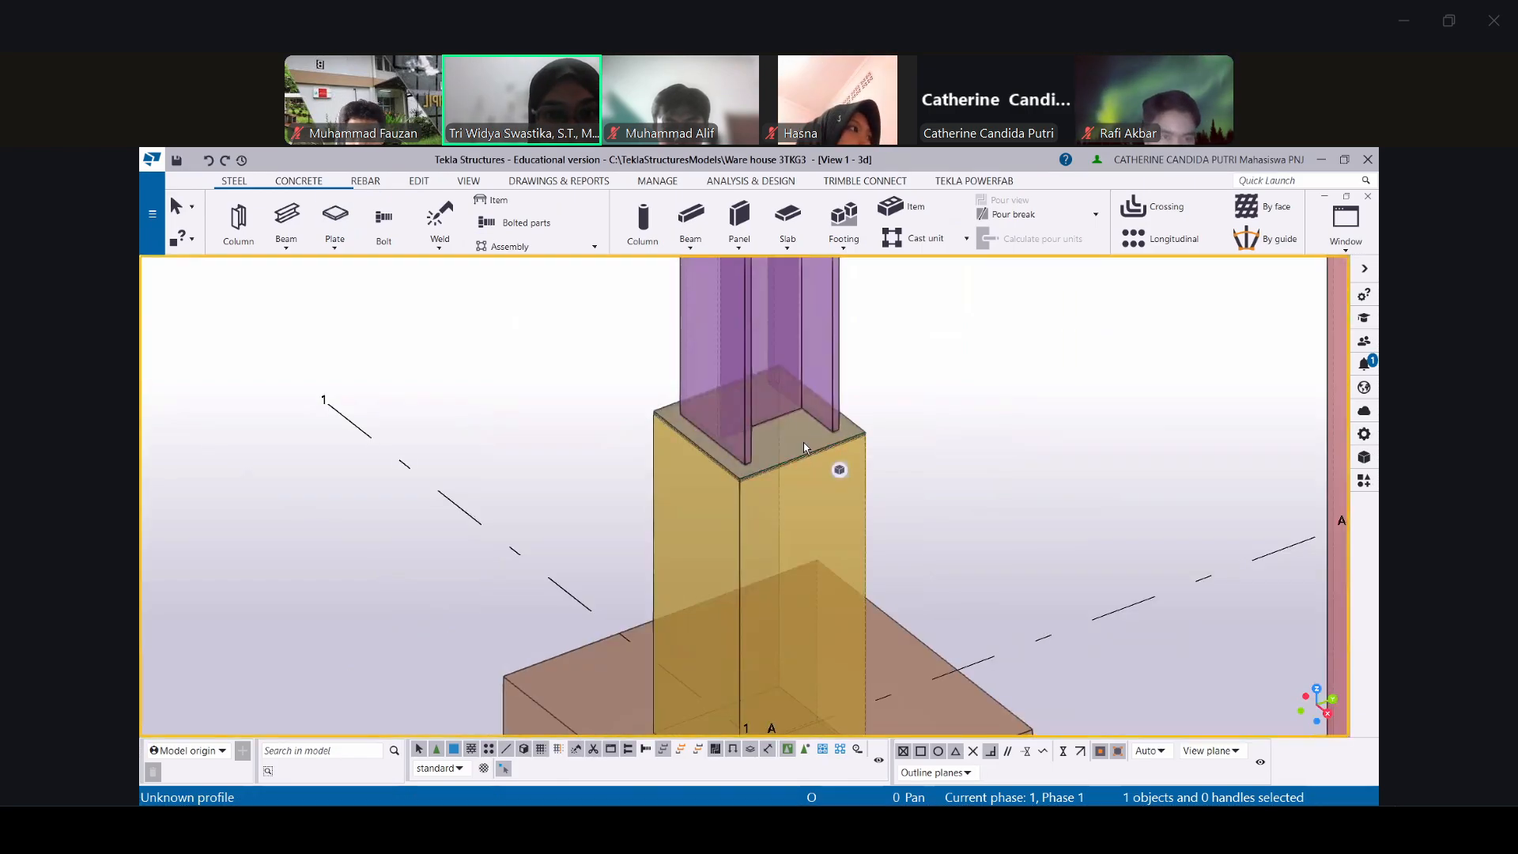
{"action": "double_click", "coordinate": [647, 316]}
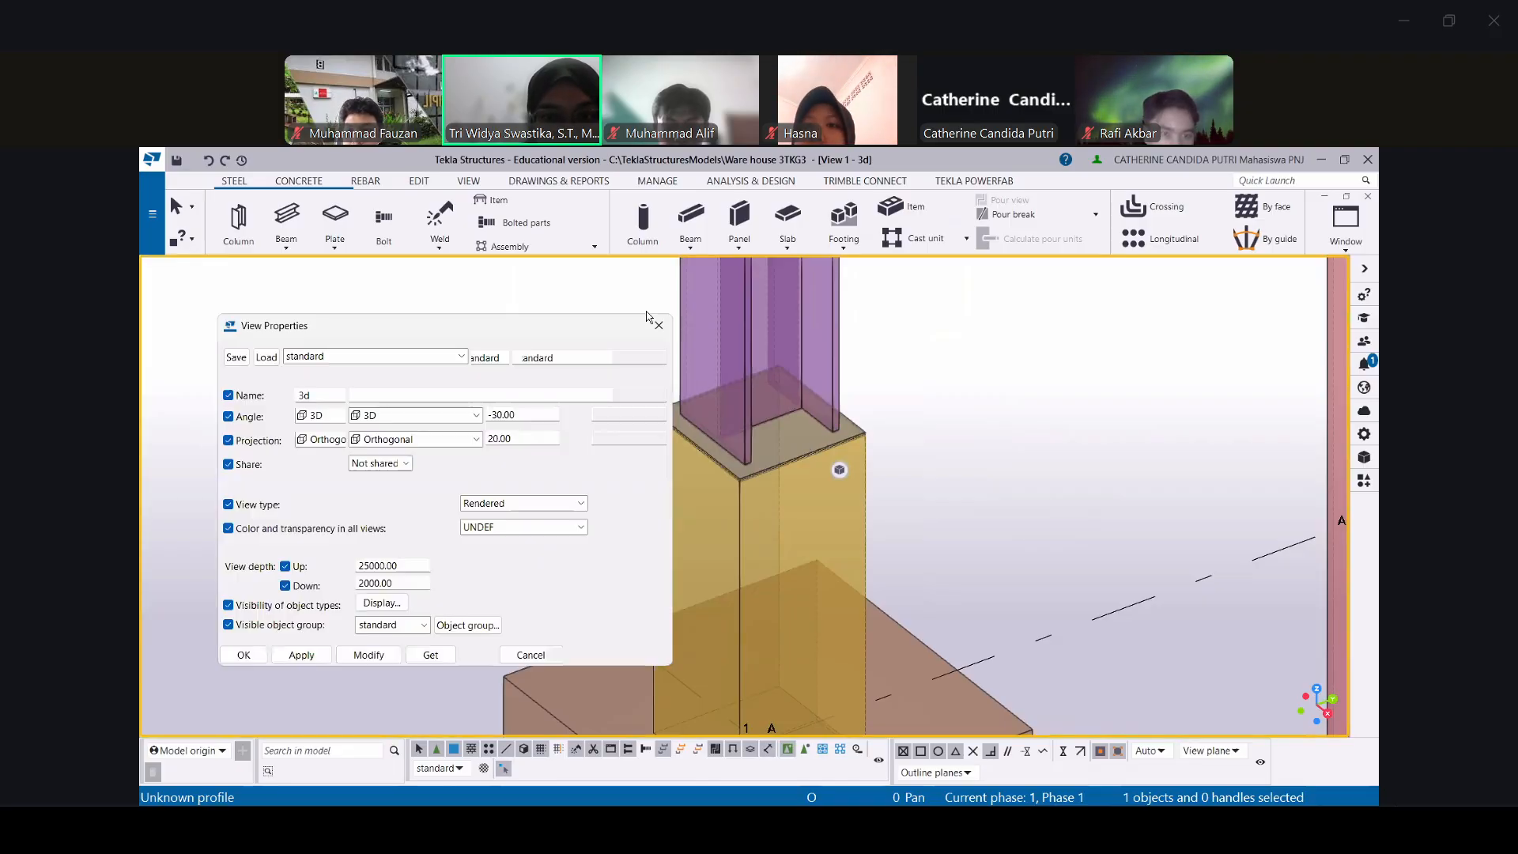
{"action": "left_click", "coordinate": [660, 326]}
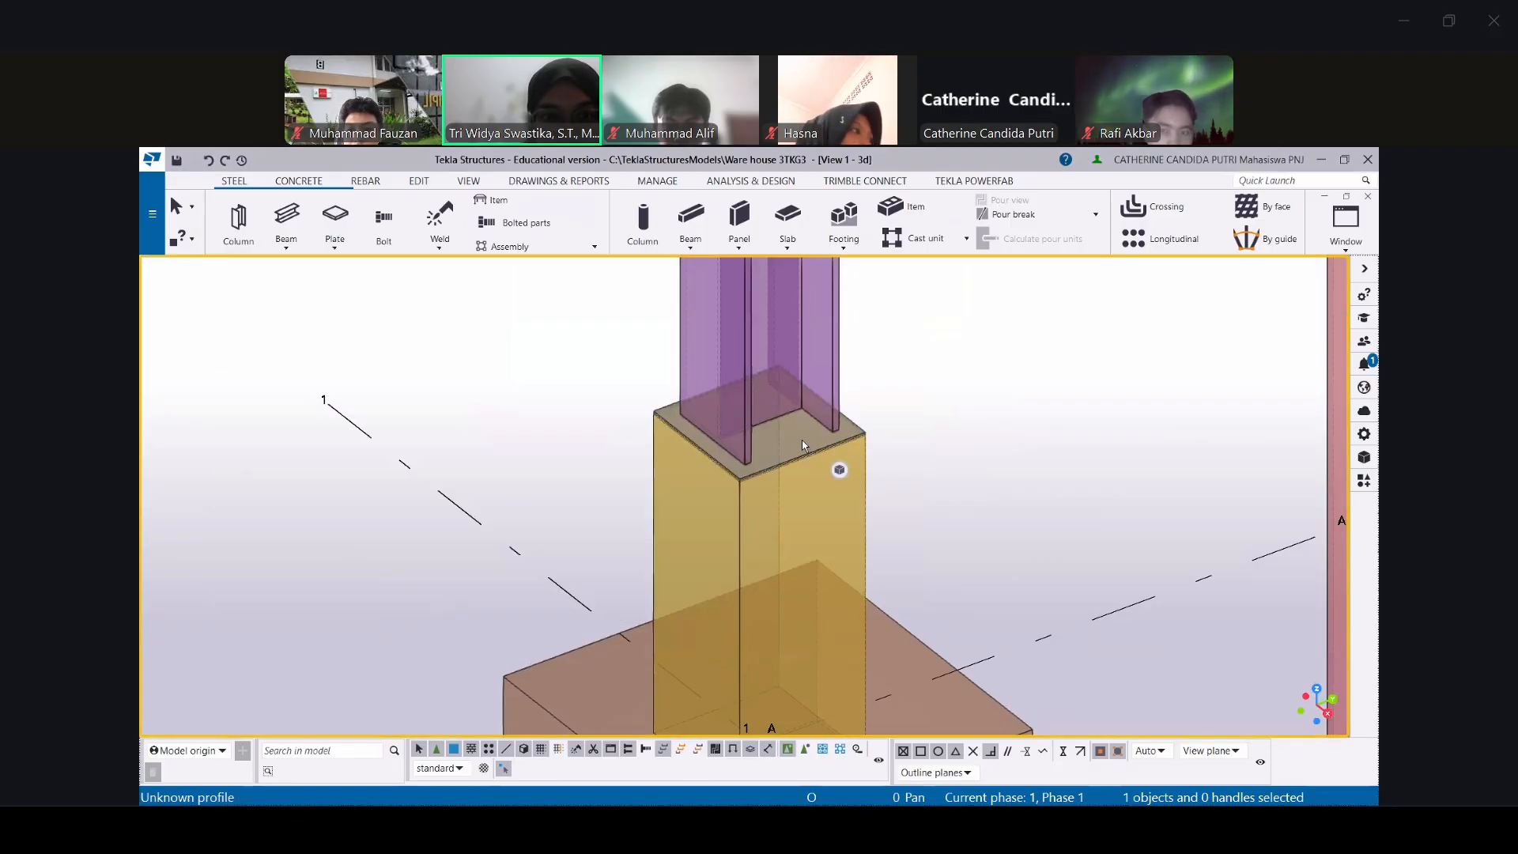
{"action": "right_click", "coordinate": [801, 440]}
{"action": "left_click", "coordinate": [840, 473]}
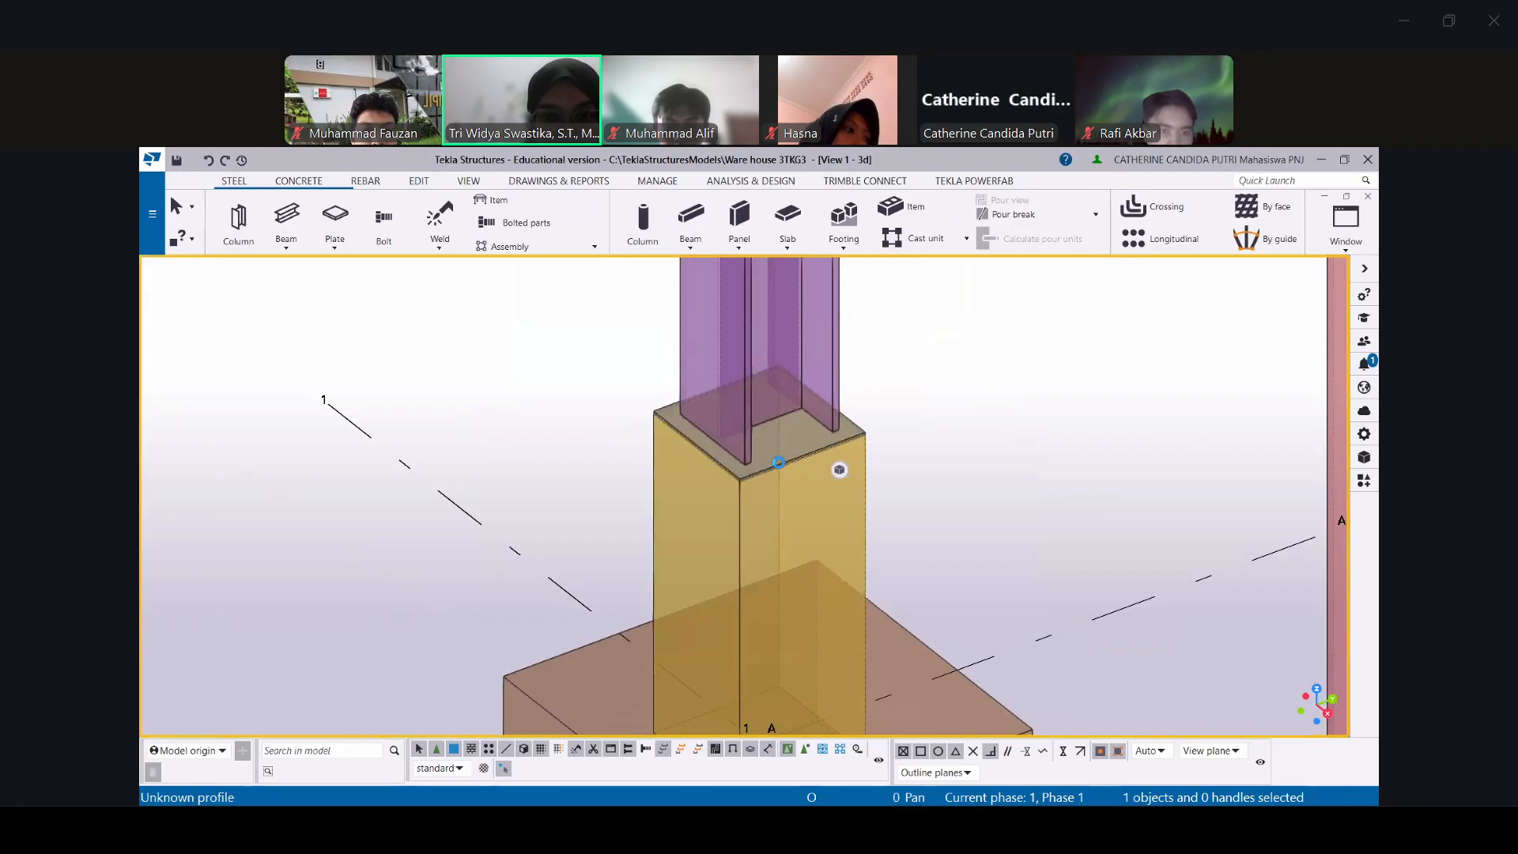
{"action": "left_click", "coordinate": [662, 325]}
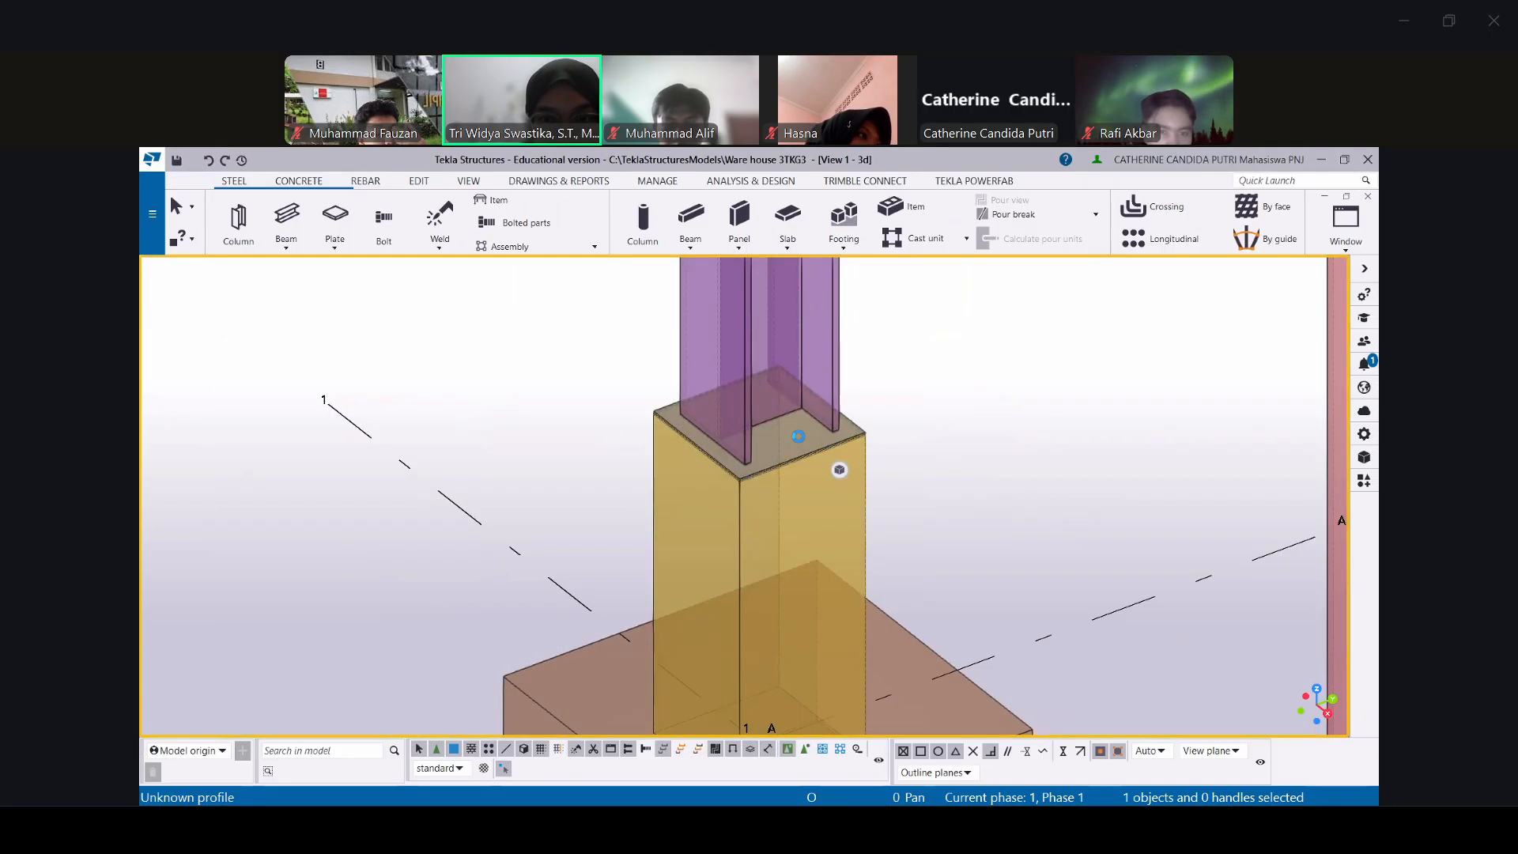
{"action": "double_click", "coordinate": [503, 344]}
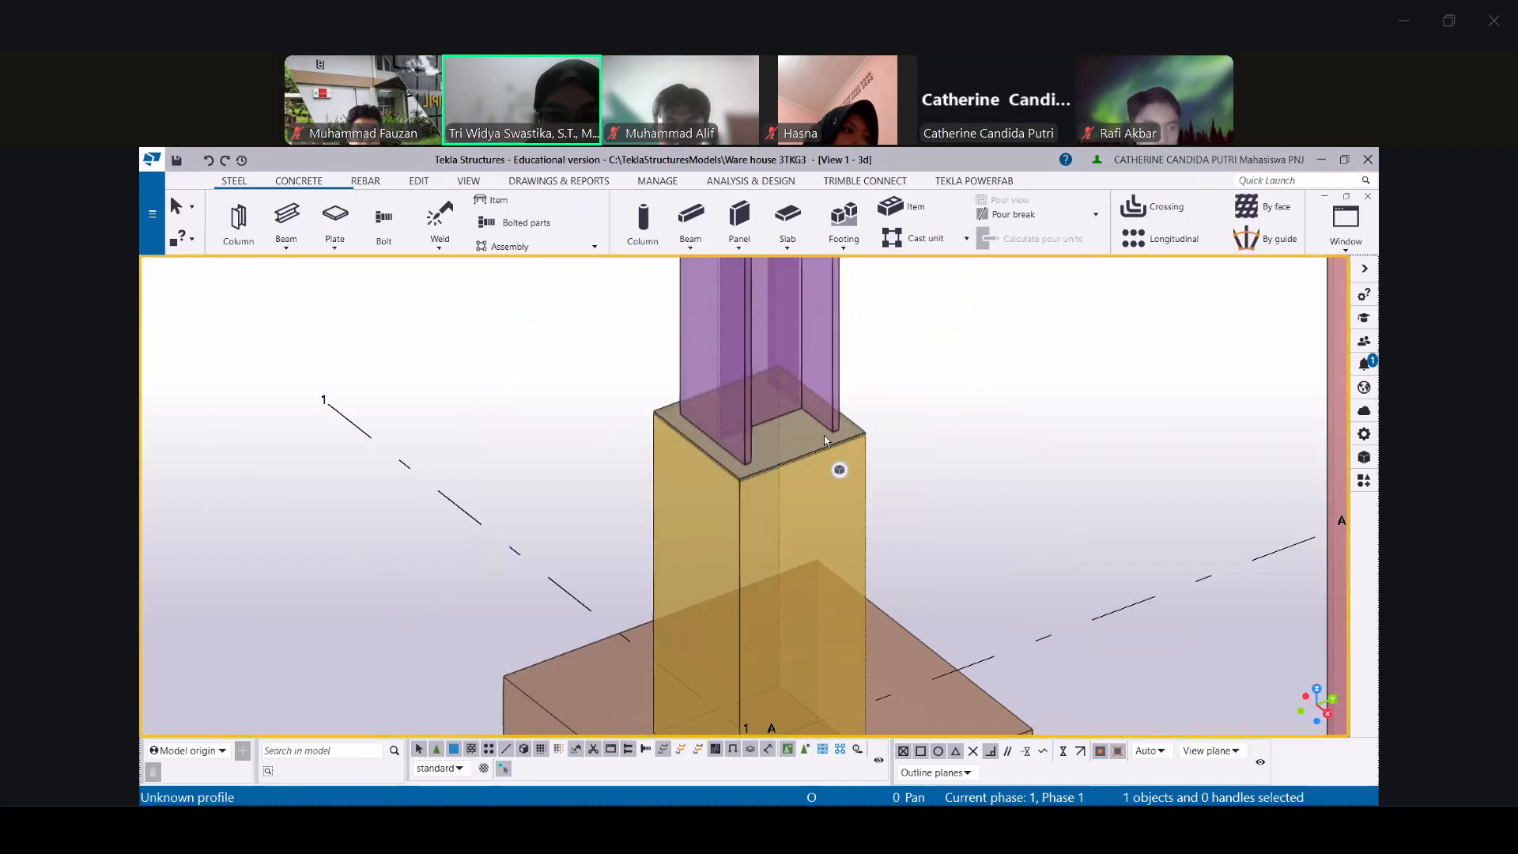
Select the base plate on the pedestal at grid A-1 and change its profile to PL20
{"action": "scroll", "coordinate": [826, 440], "scroll_direction": "up", "scroll_amount": 2}
{"action": "scroll", "coordinate": [828, 434], "scroll_direction": "up", "scroll_amount": 3}
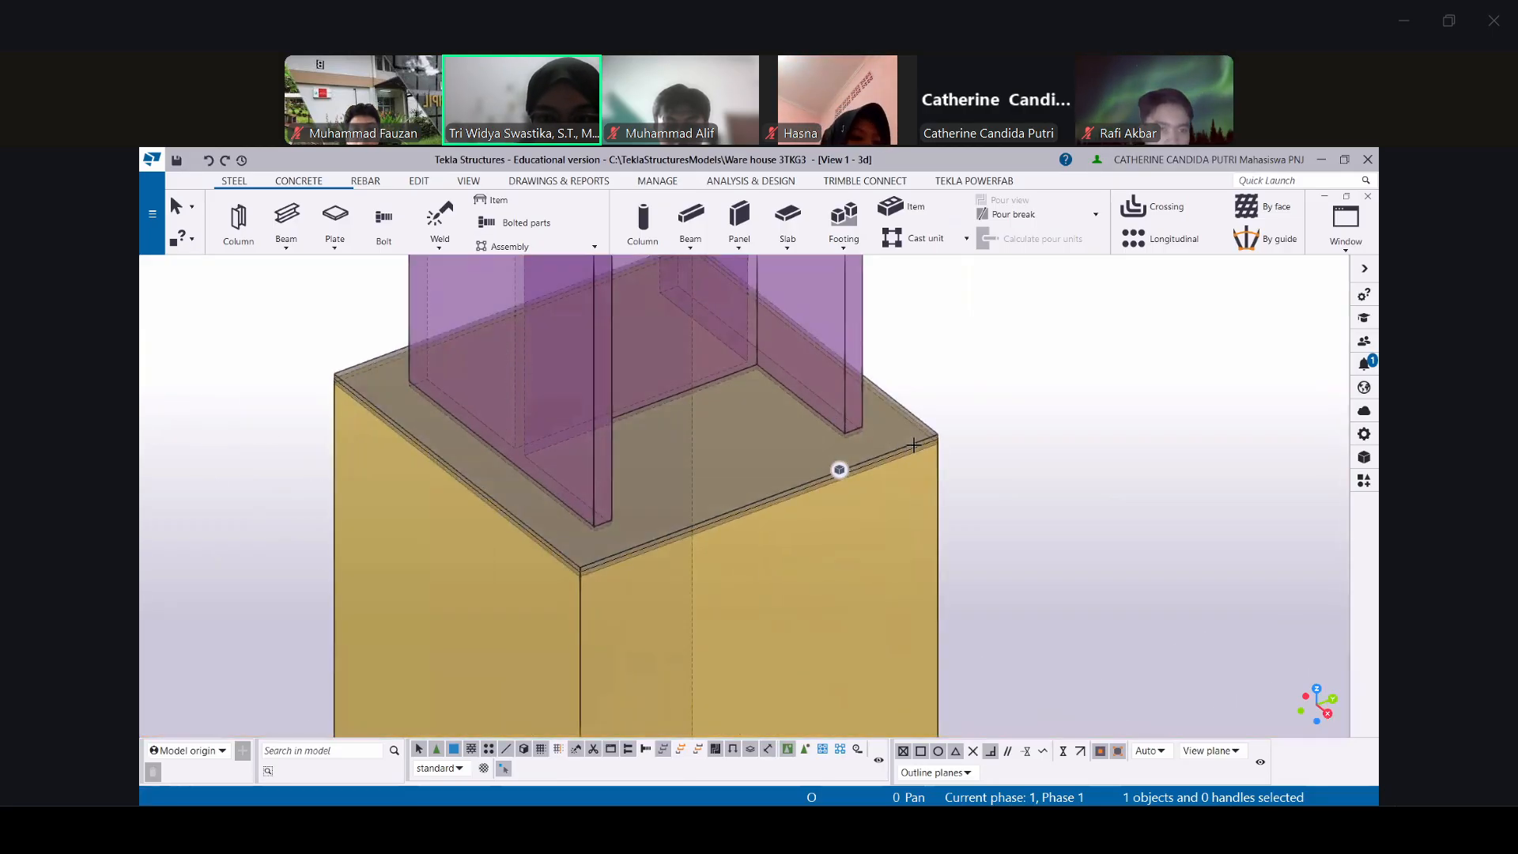
{"action": "left_click", "coordinate": [914, 446]}
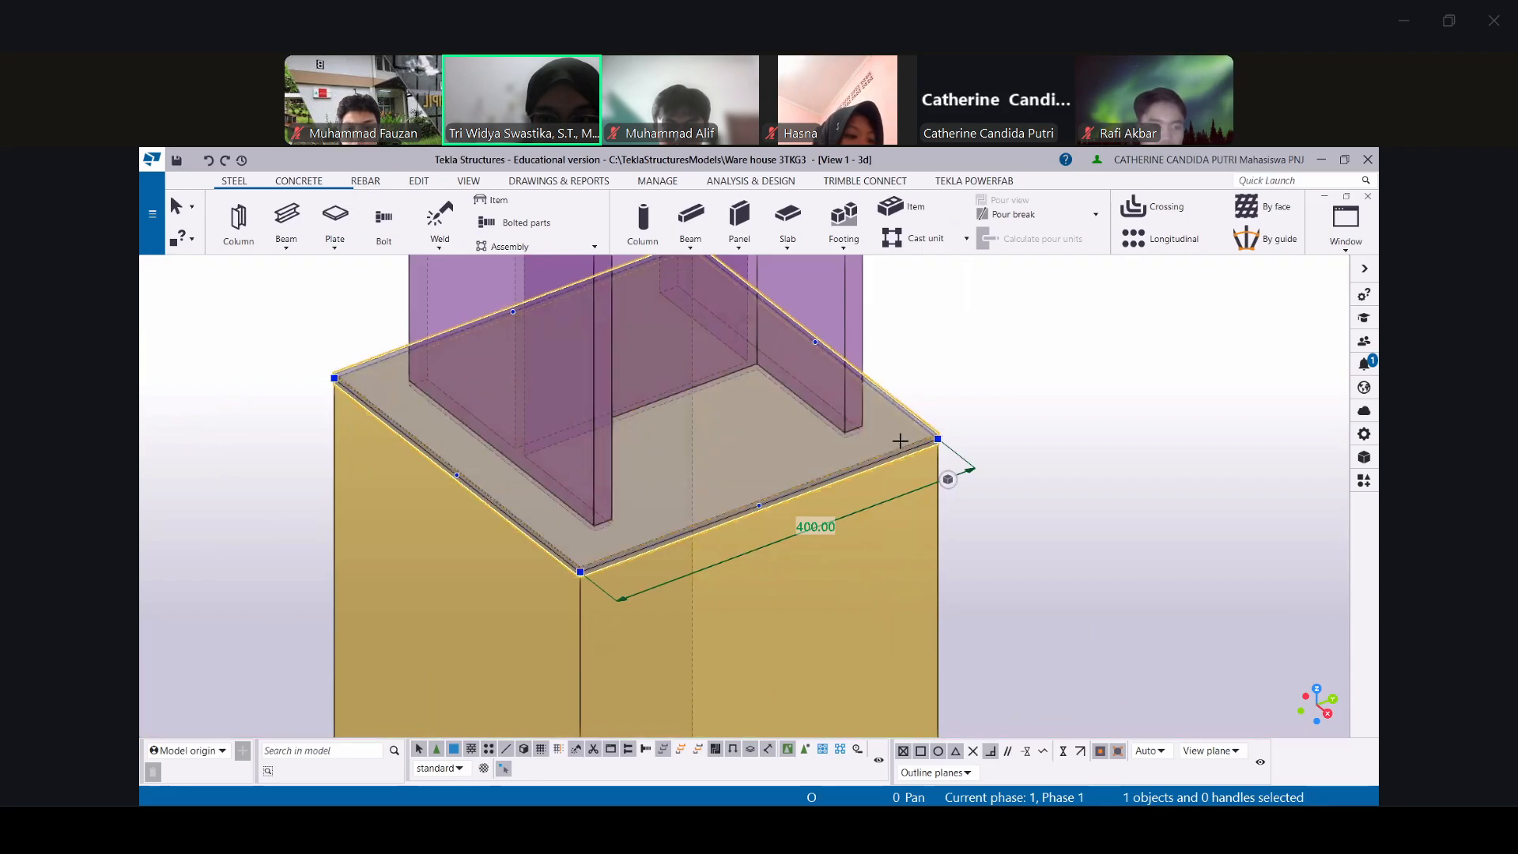
{"action": "right_click", "coordinate": [967, 323]}
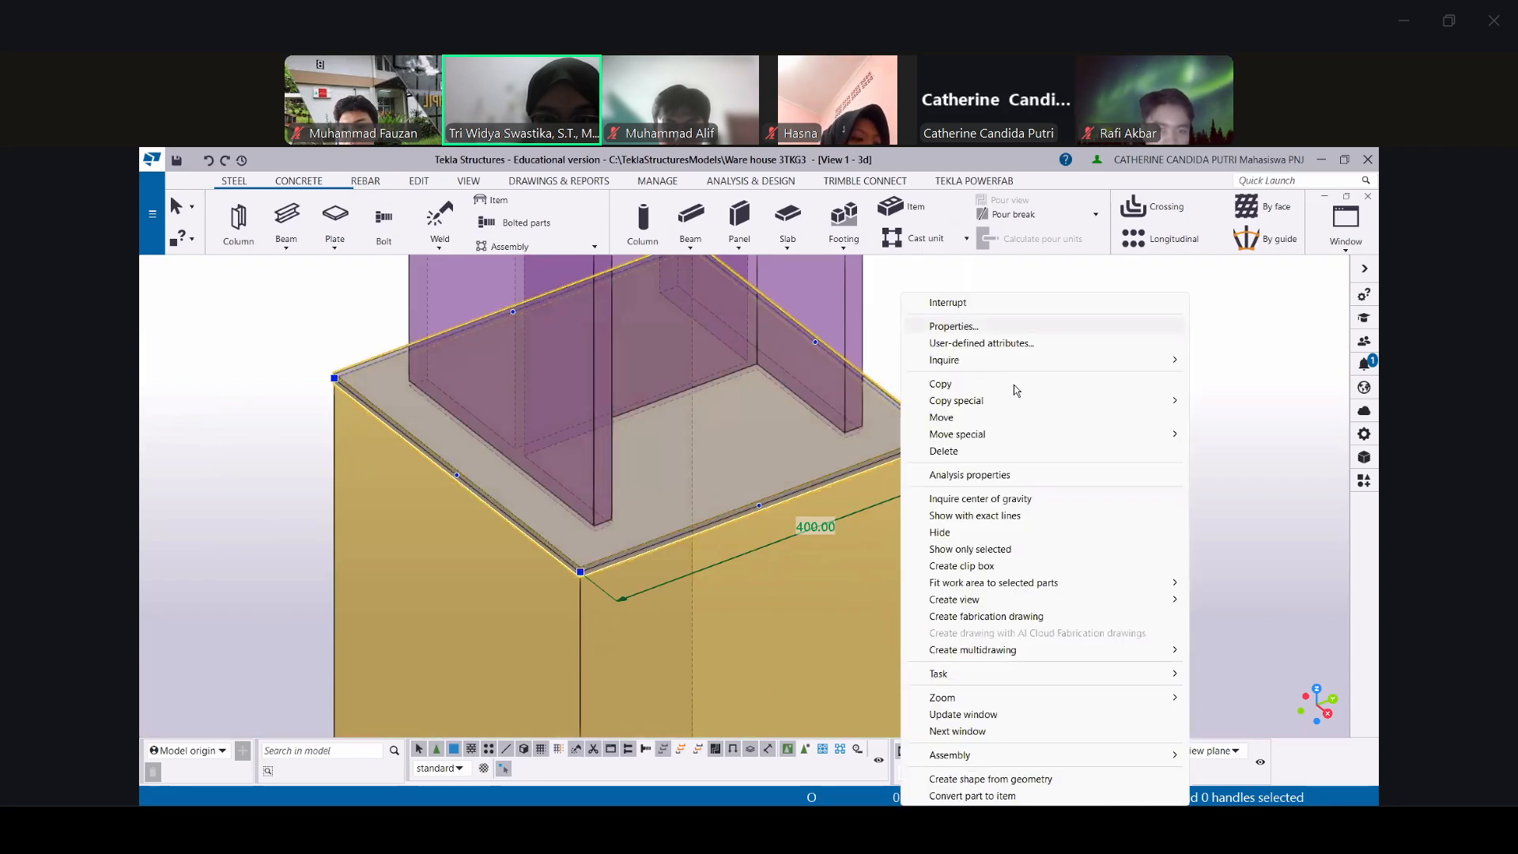
{"action": "left_click", "coordinate": [973, 326]}
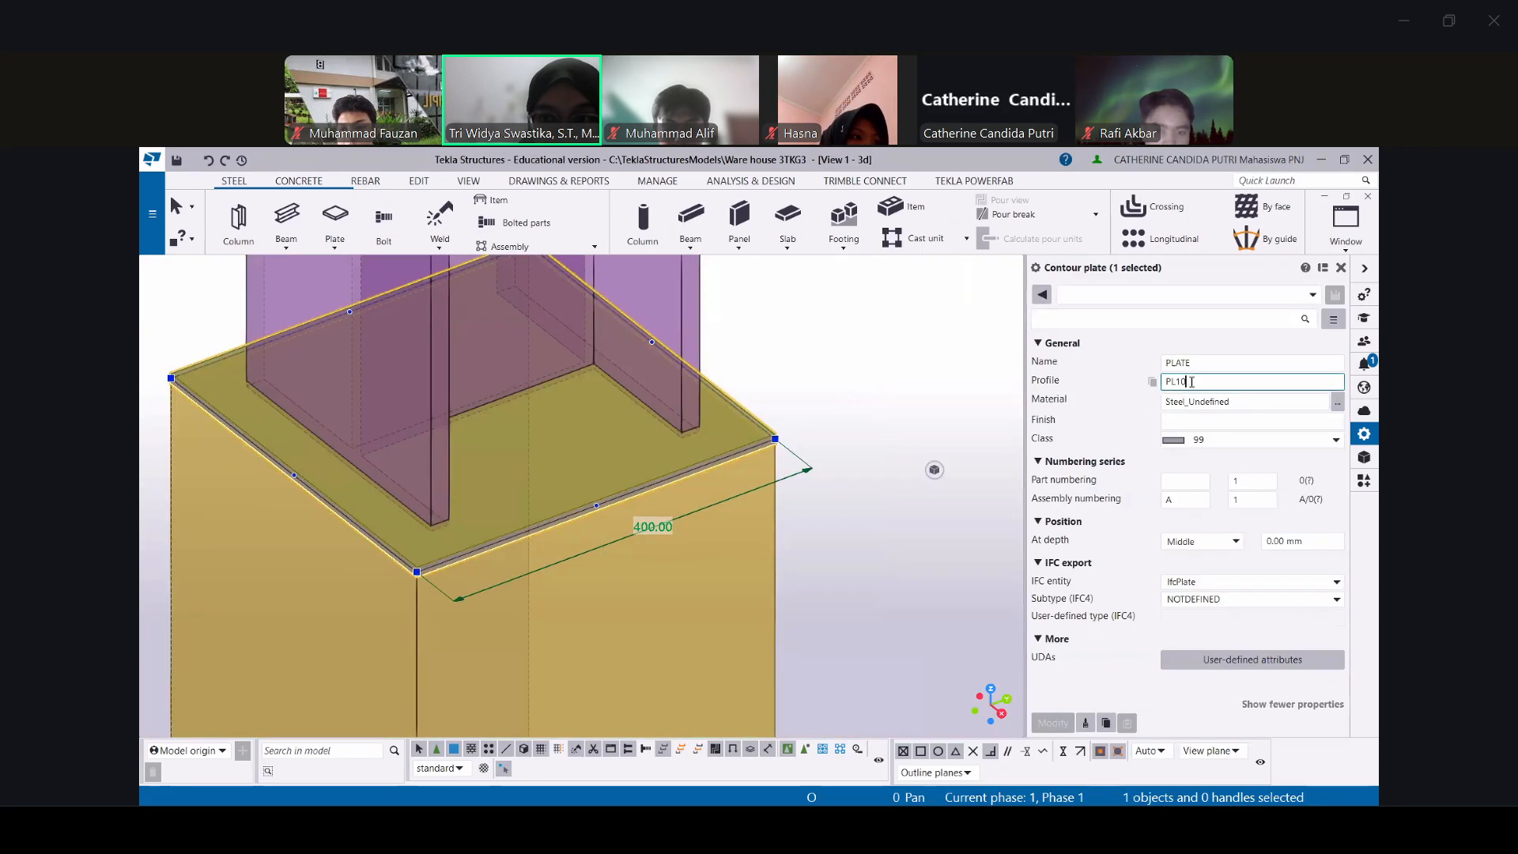
{"action": "key", "text": "BackSpace"}
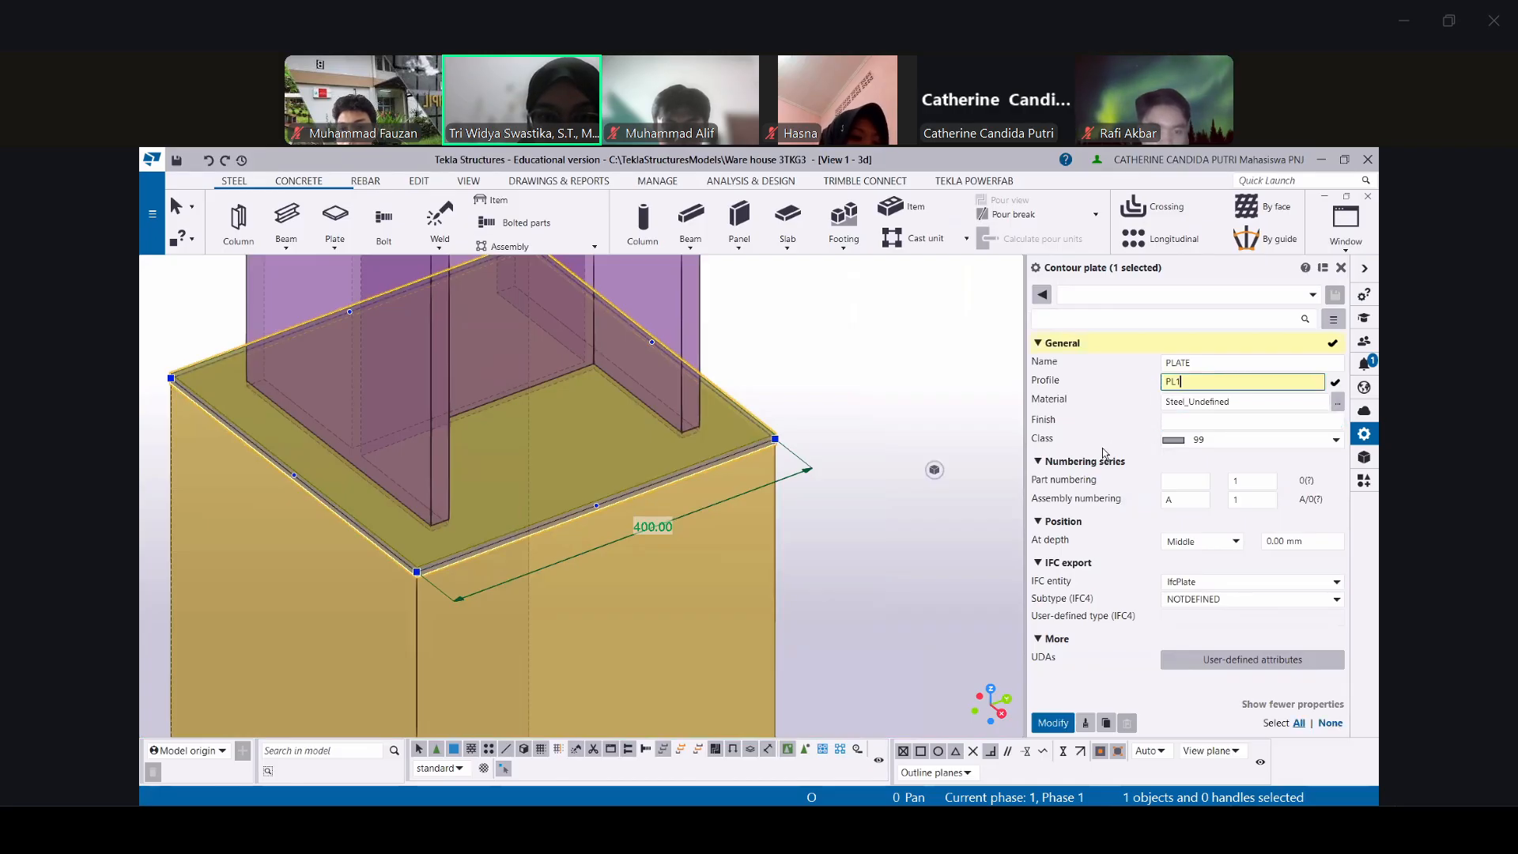
{"action": "key", "text": "BackSpace"}
{"action": "type", "text": "20"}
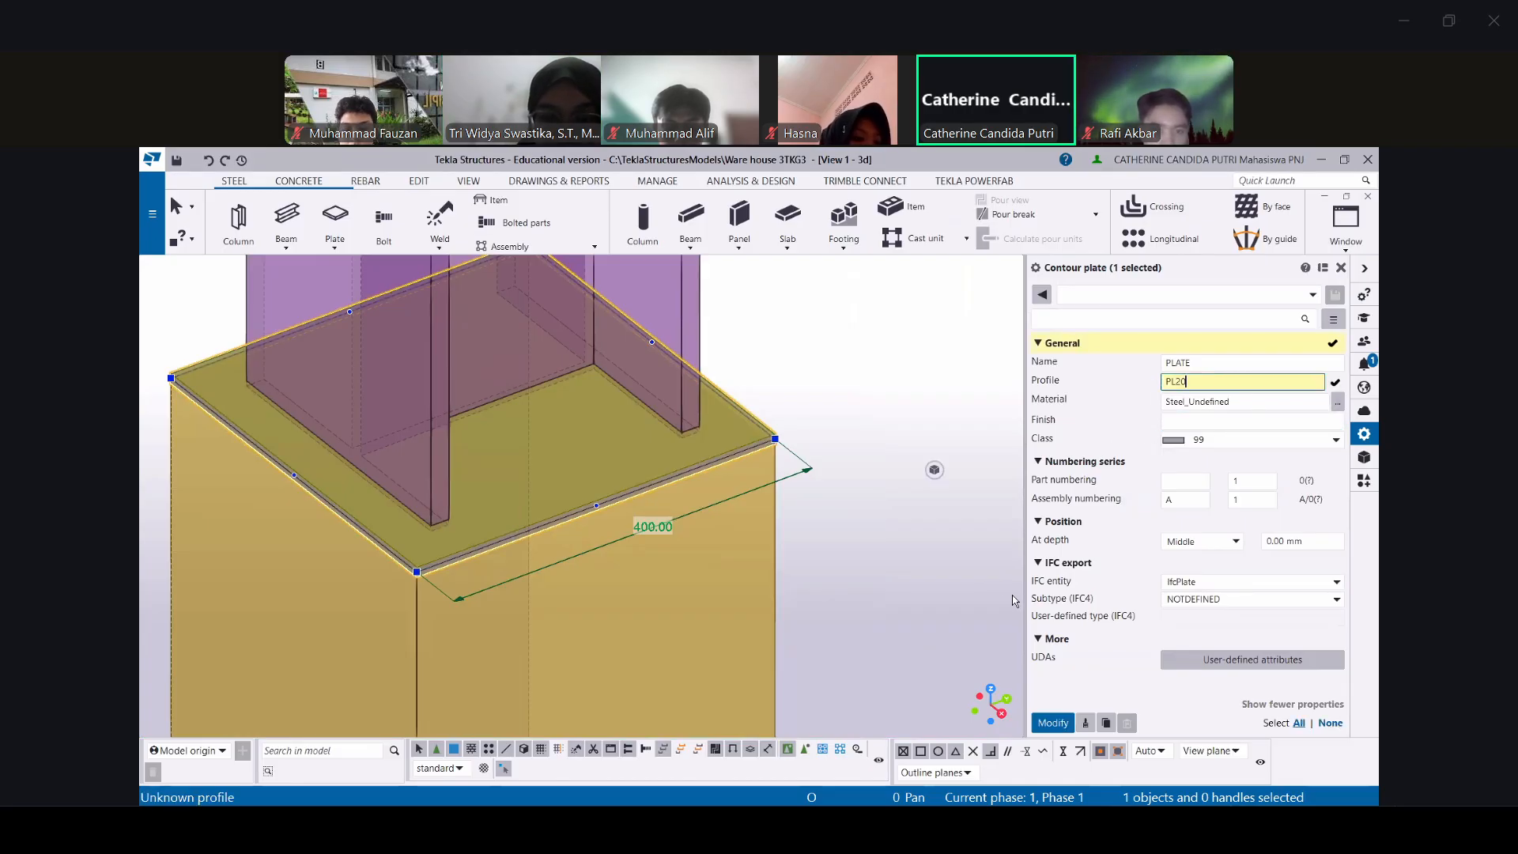
{"action": "key", "text": "Return"}
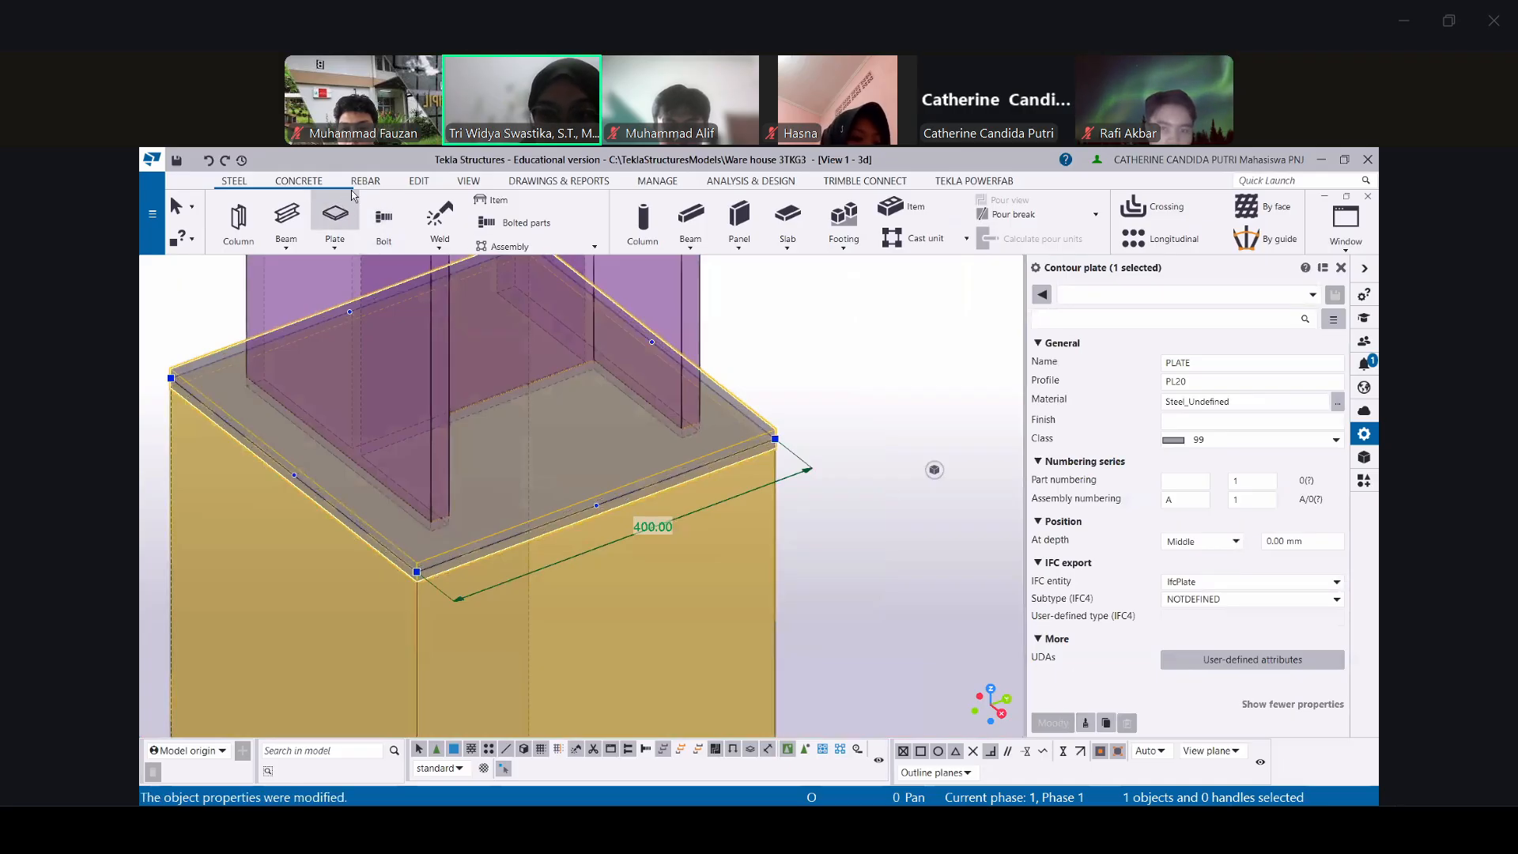
Set the selected base plate's depth position to Behind and apply the modification
{"action": "left_click", "coordinate": [413, 182]}
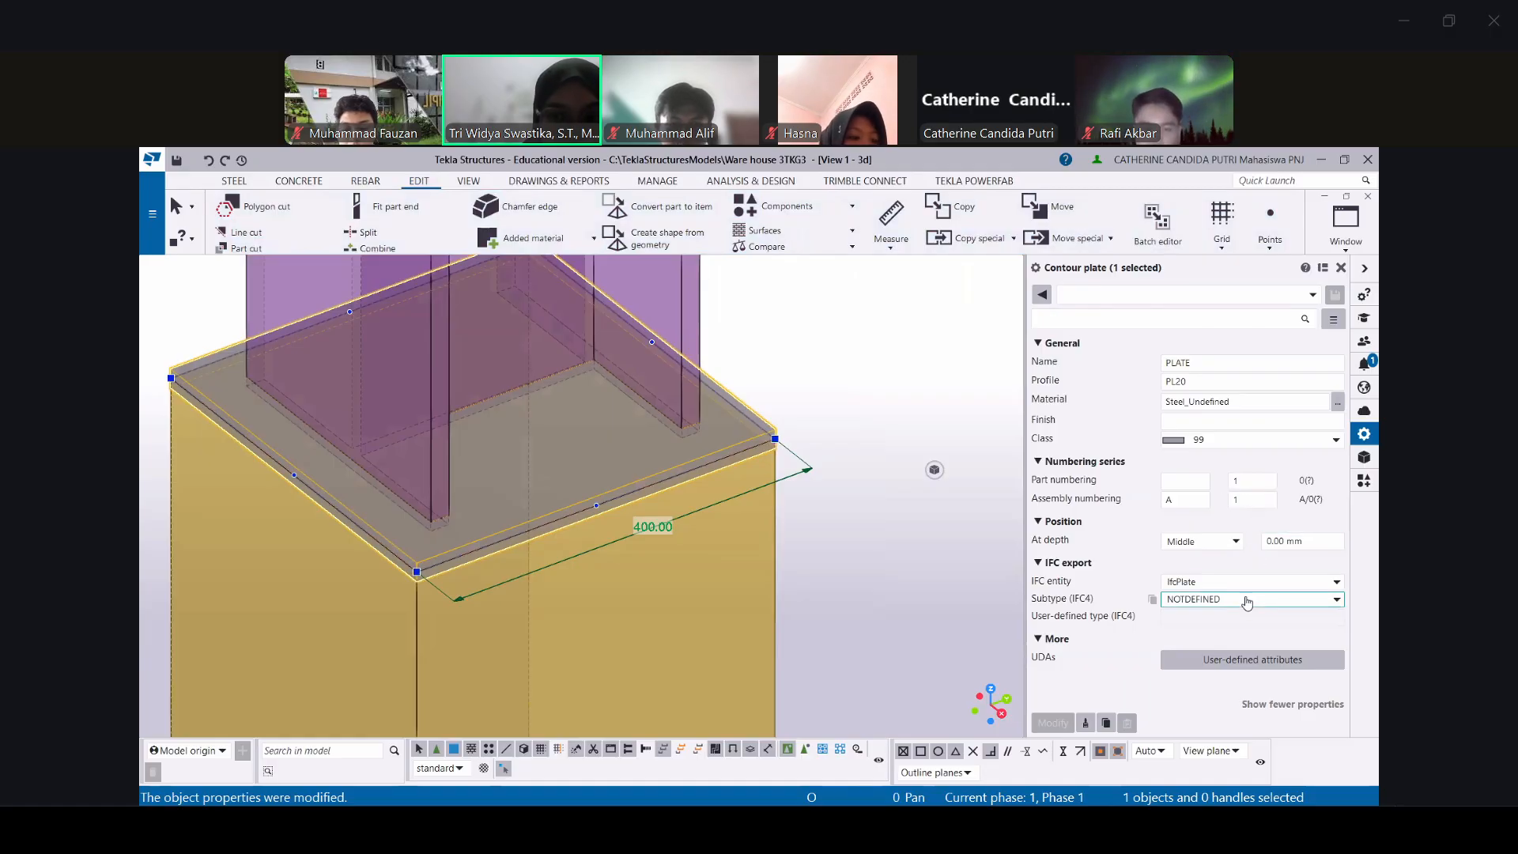
{"action": "left_click", "coordinate": [1236, 542]}
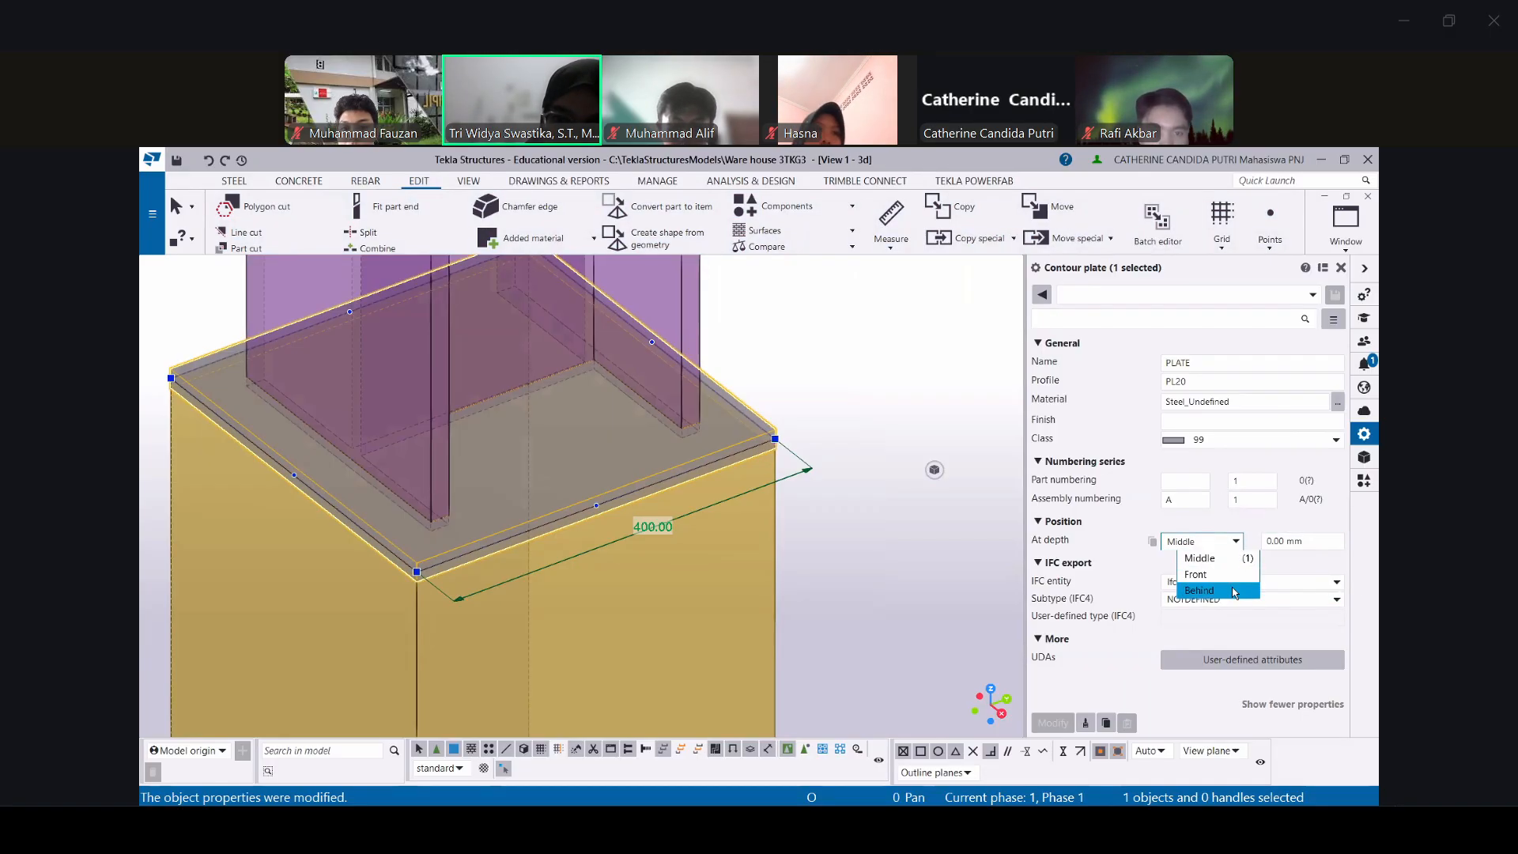
{"action": "left_click", "coordinate": [1234, 591]}
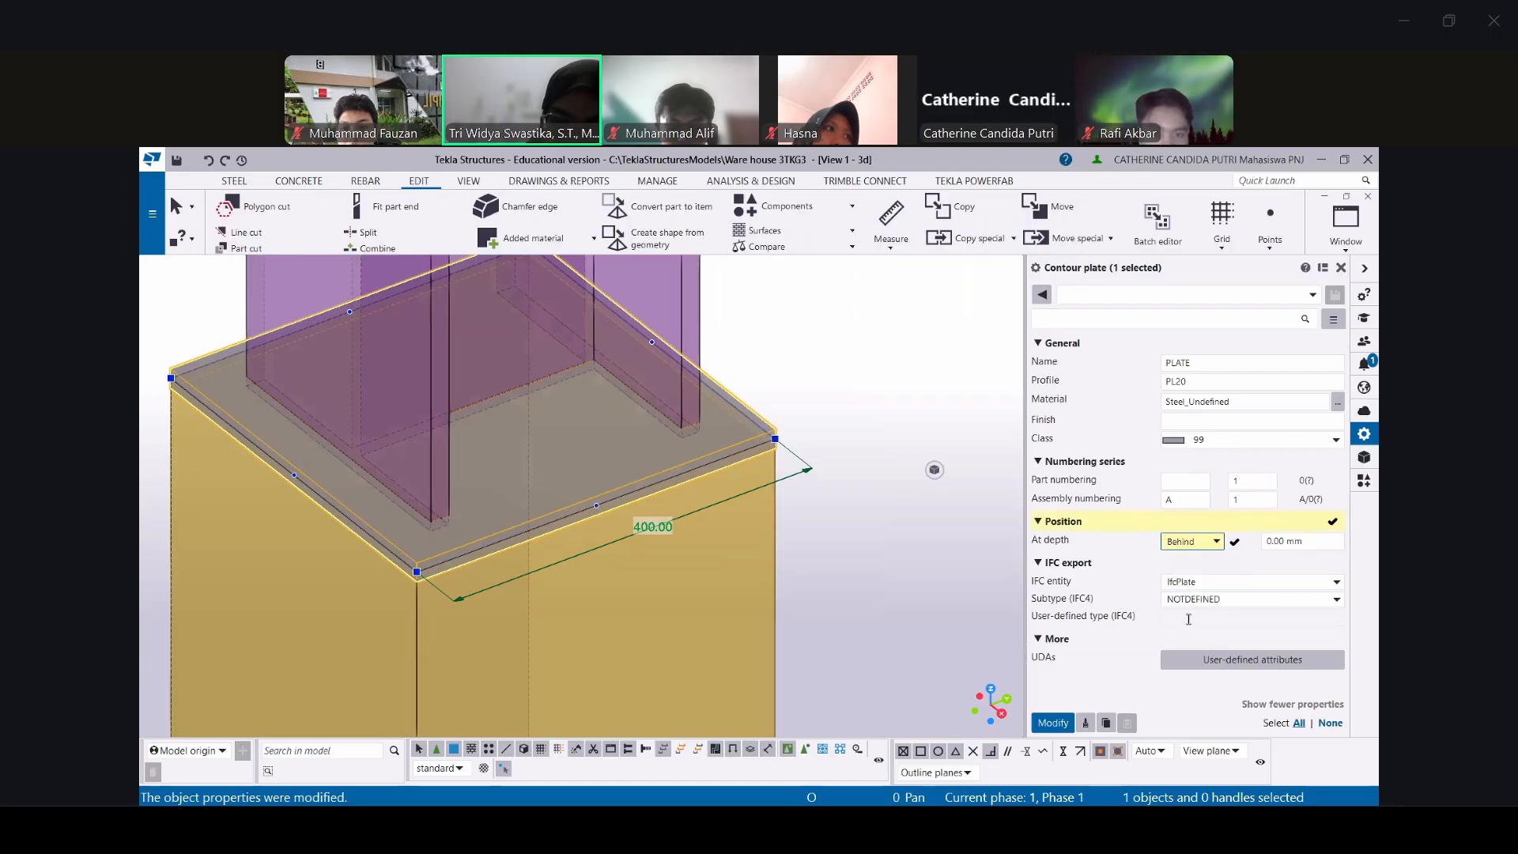
{"action": "left_click", "coordinate": [1053, 722]}
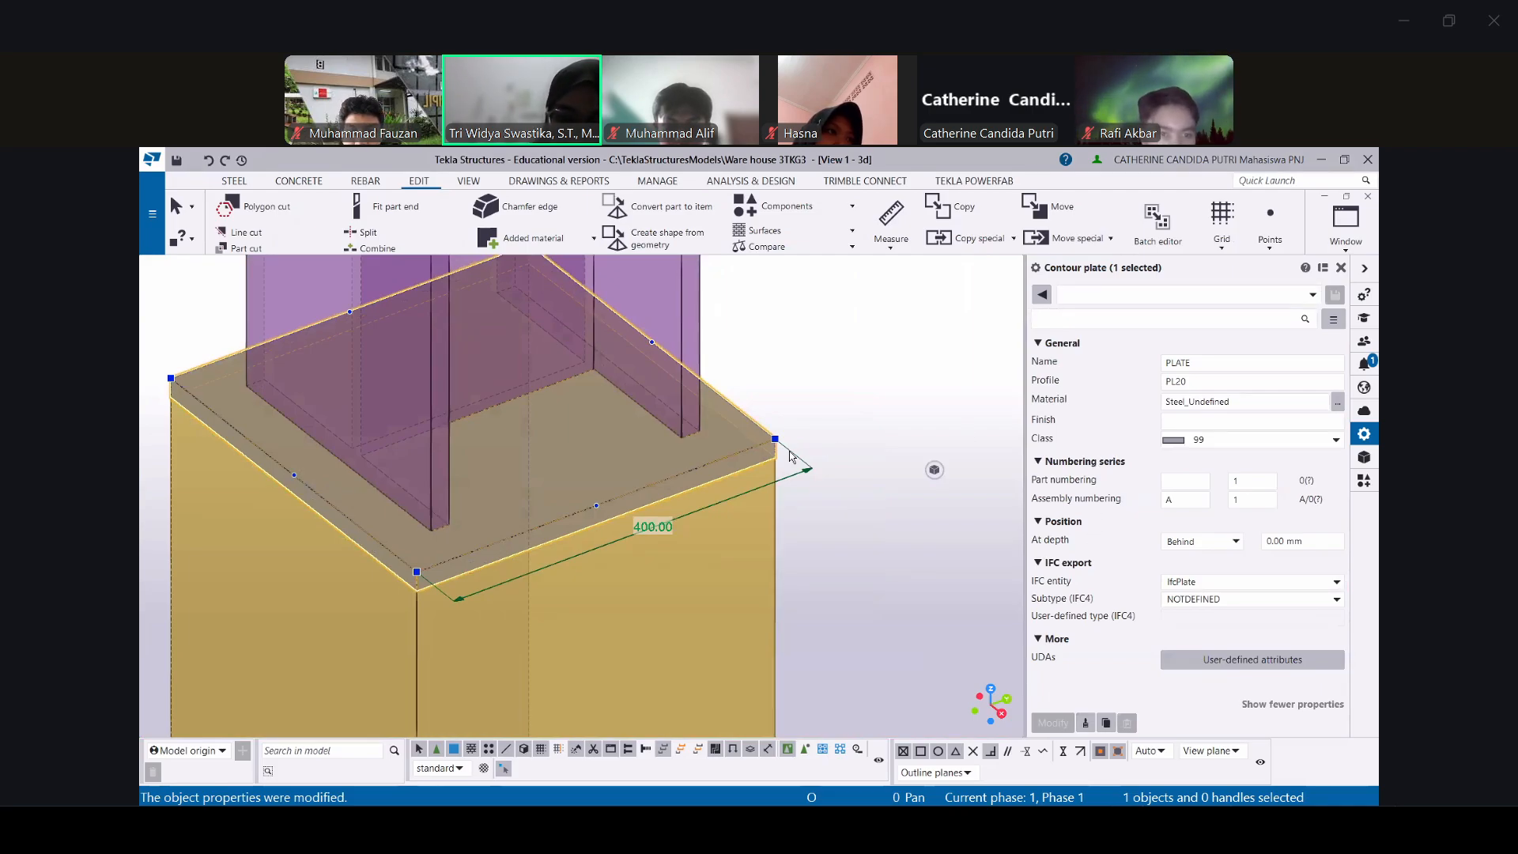
Set the selected base plate's depth position to Front and apply the modification
{"action": "left_click", "coordinate": [1185, 480]}
{"action": "left_click", "coordinate": [1236, 542]}
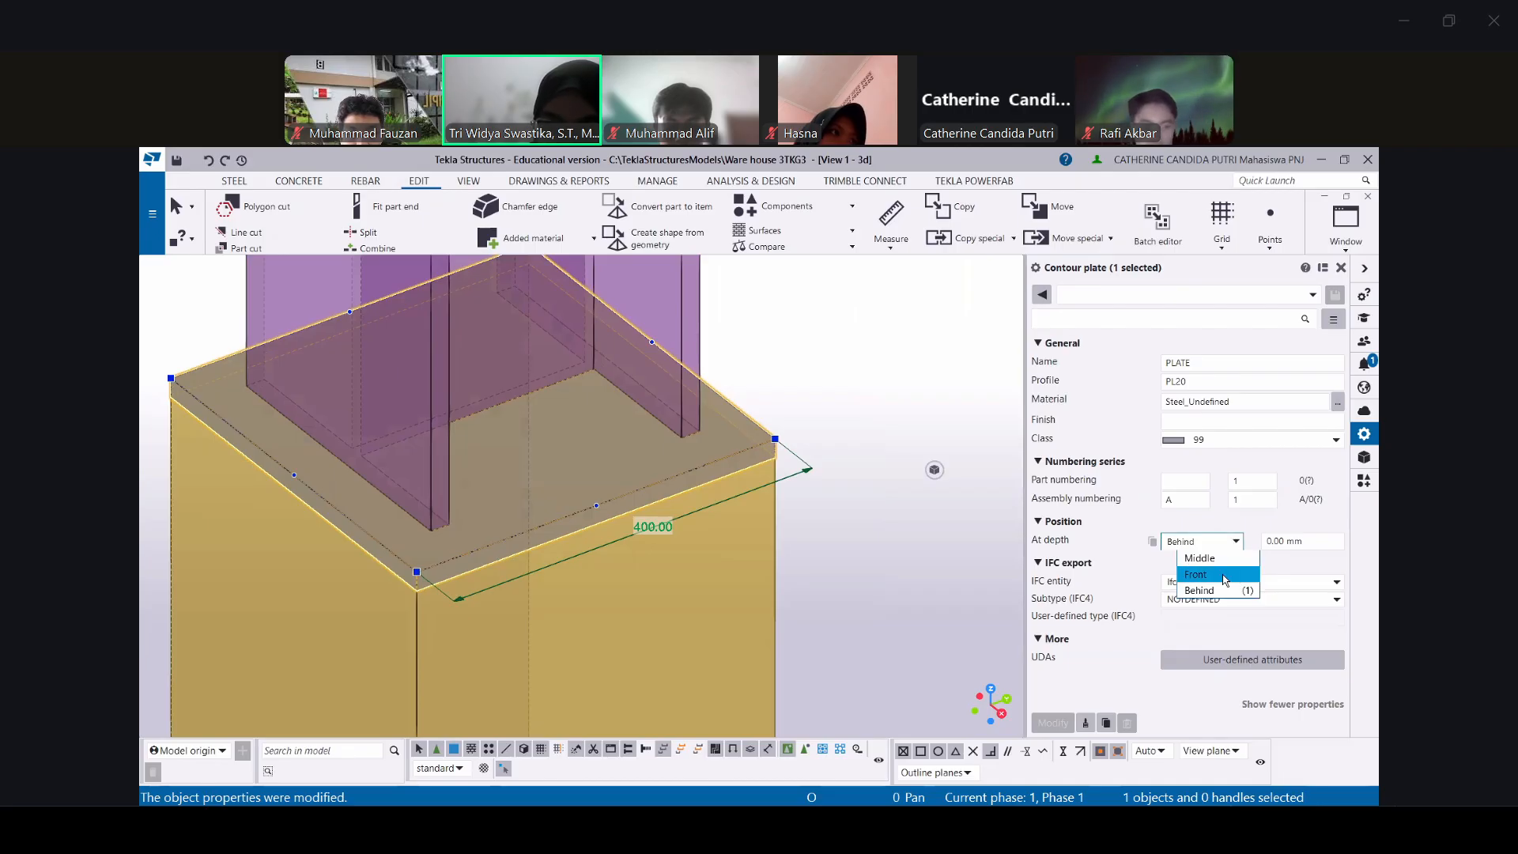
{"action": "left_click", "coordinate": [1215, 574]}
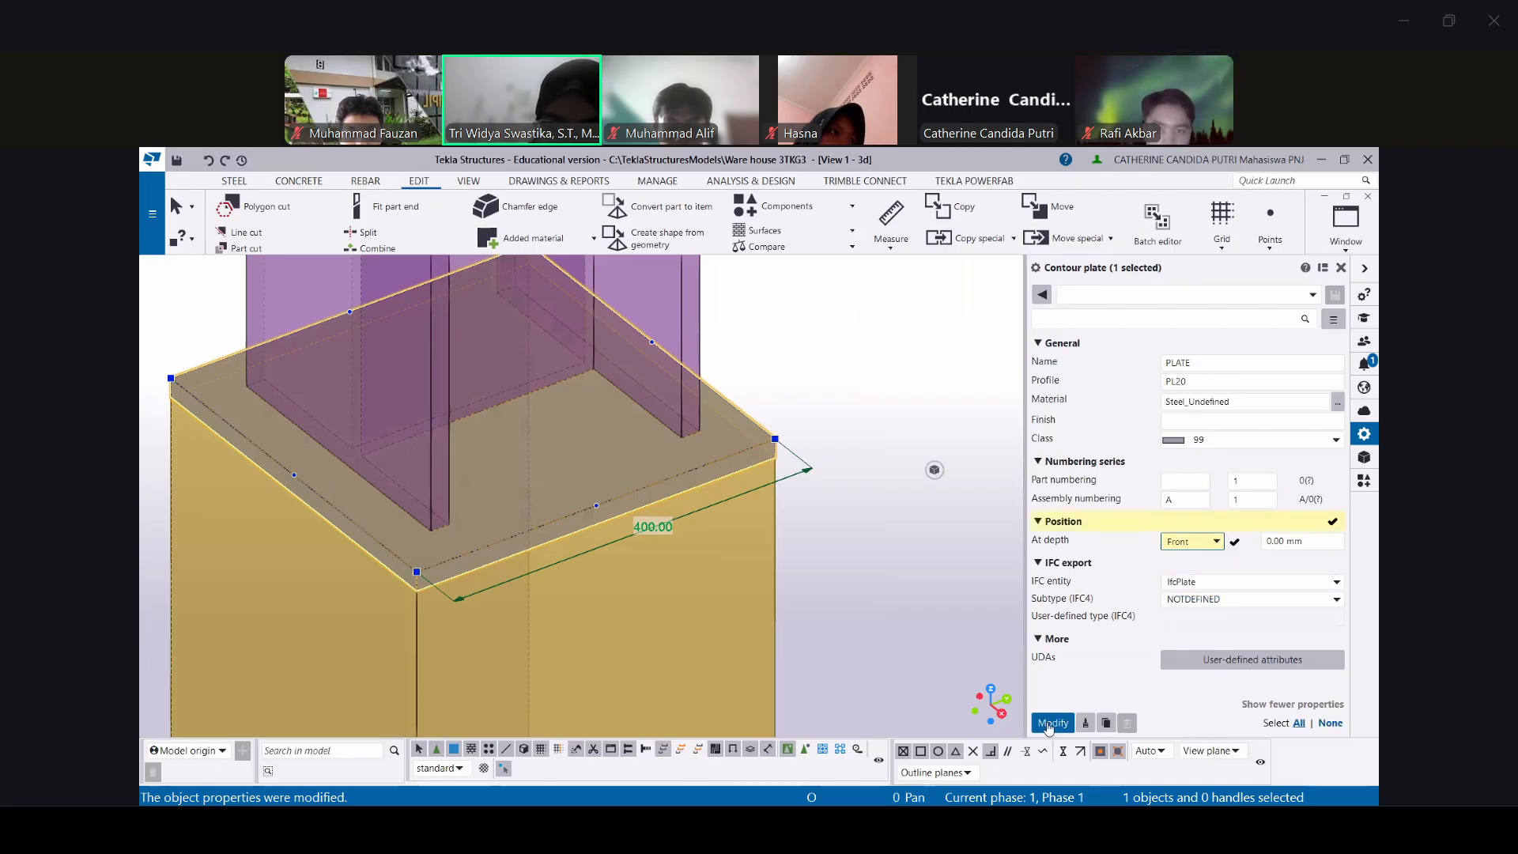
{"action": "left_click", "coordinate": [1051, 722]}
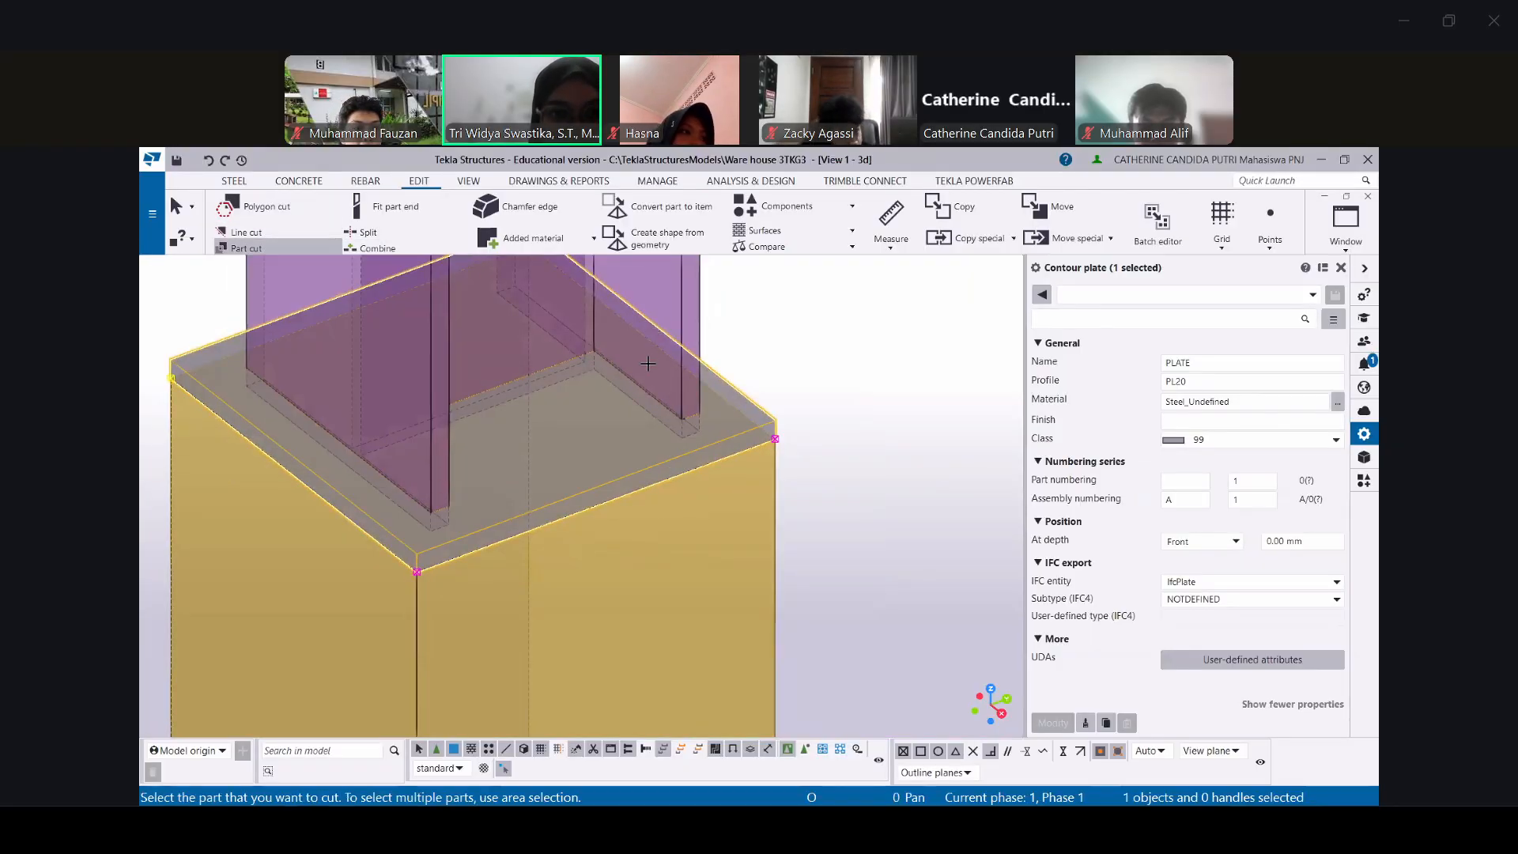
Try to pick the steel column above the base plate for a part cut, ending with the plate deselected
{"action": "left_click", "coordinate": [662, 309]}
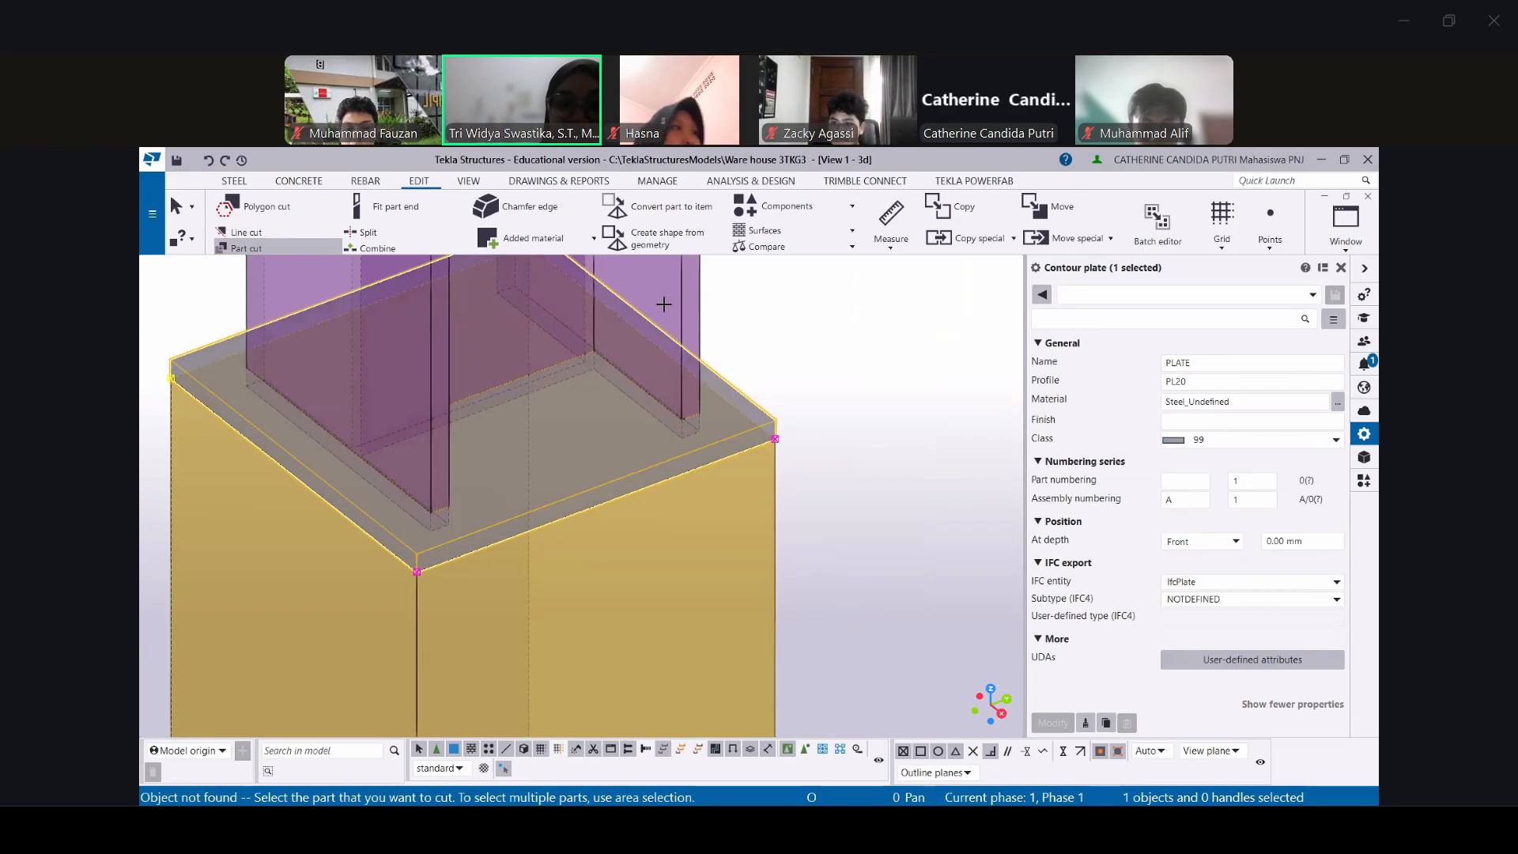
{"action": "scroll", "coordinate": [665, 304], "scroll_direction": "down", "scroll_amount": 2}
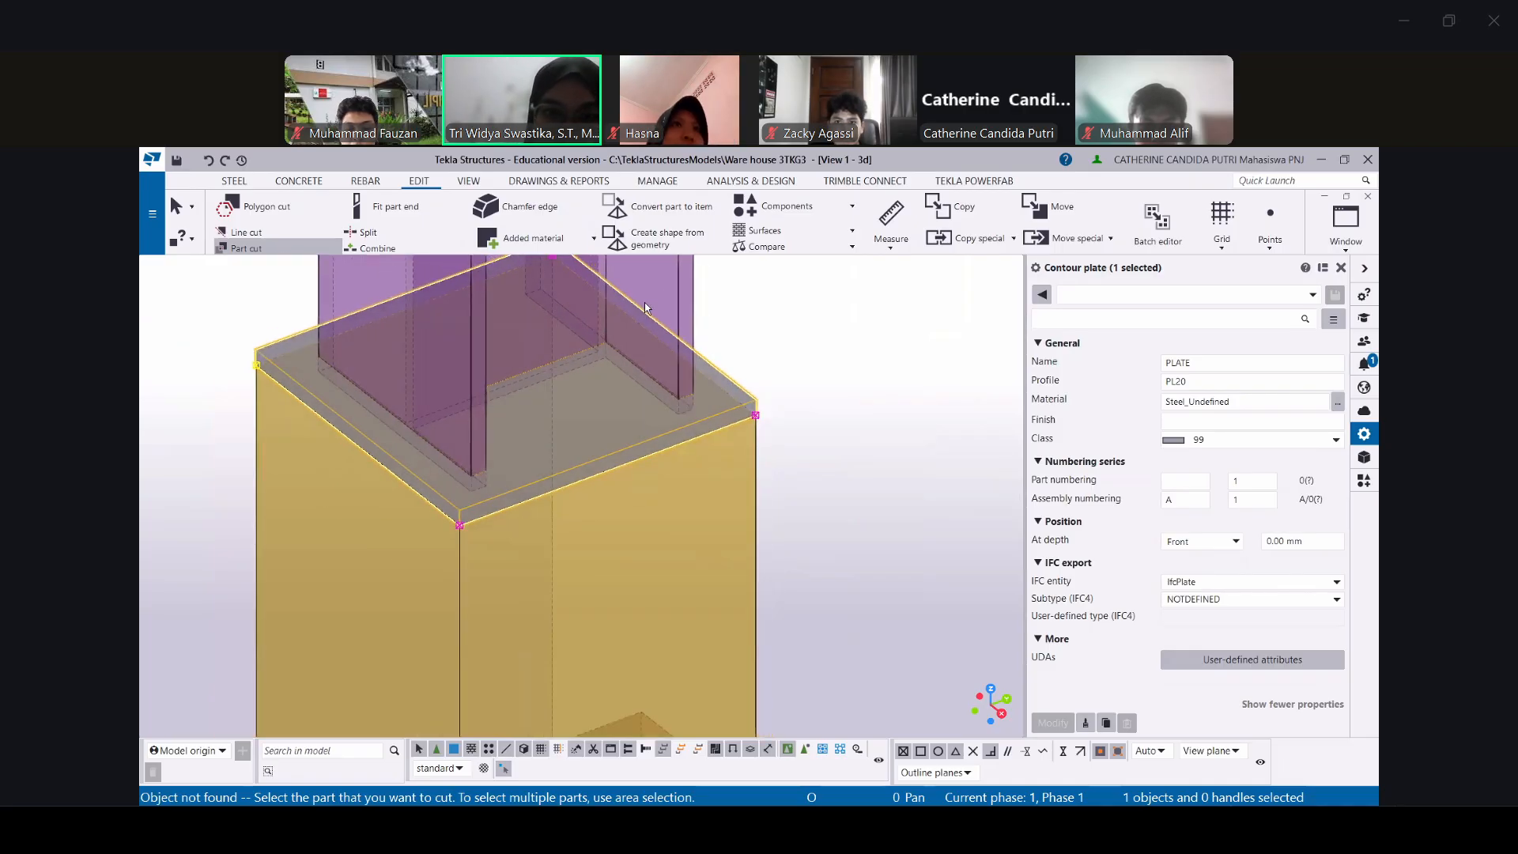
{"action": "key", "text": "Escape"}
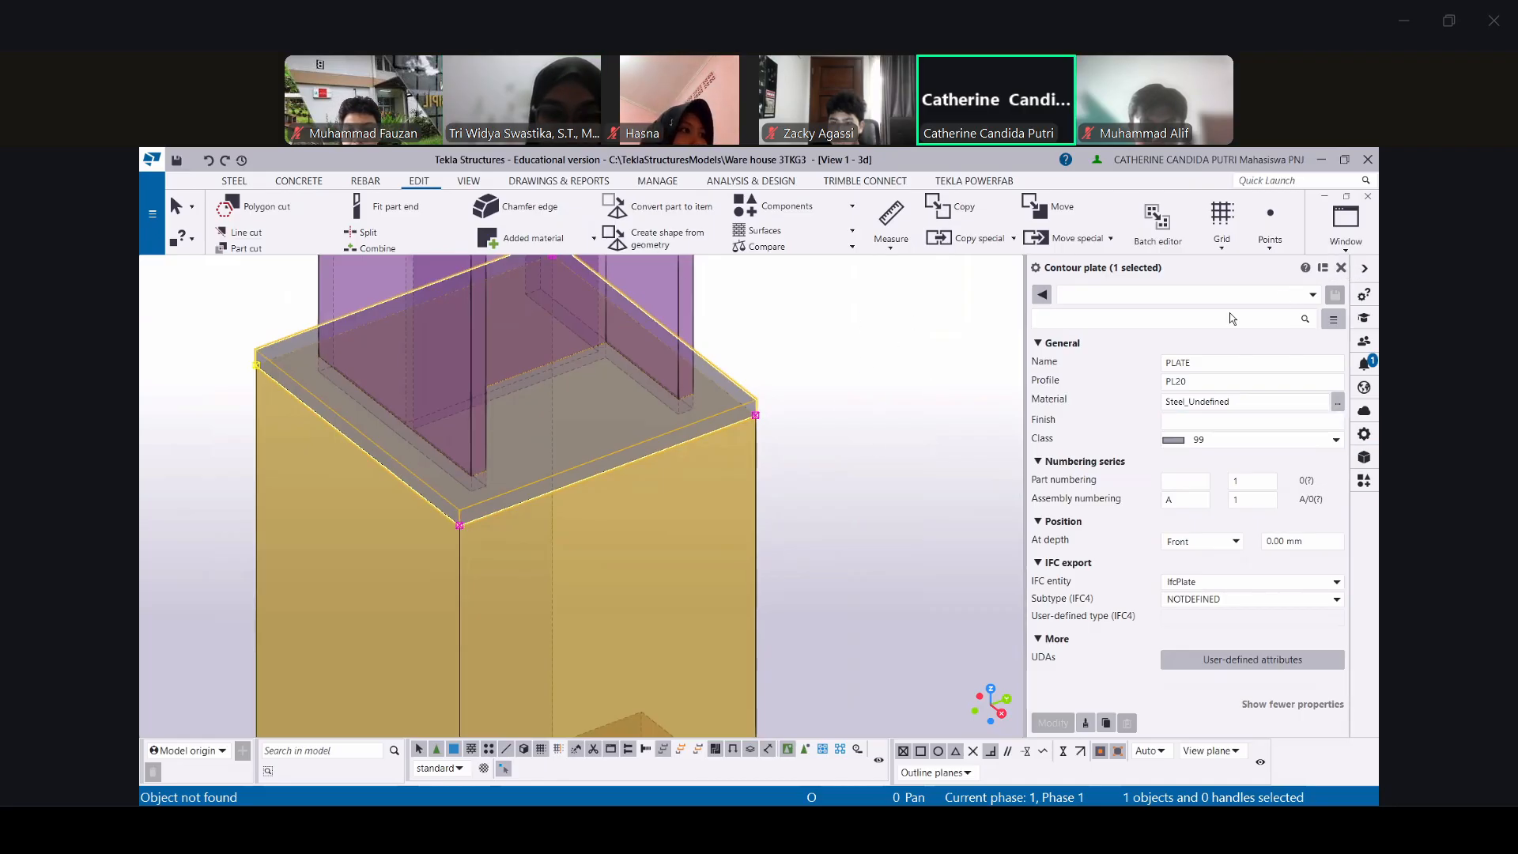
{"action": "left_click", "coordinate": [1364, 434]}
{"action": "left_click", "coordinate": [1043, 352]}
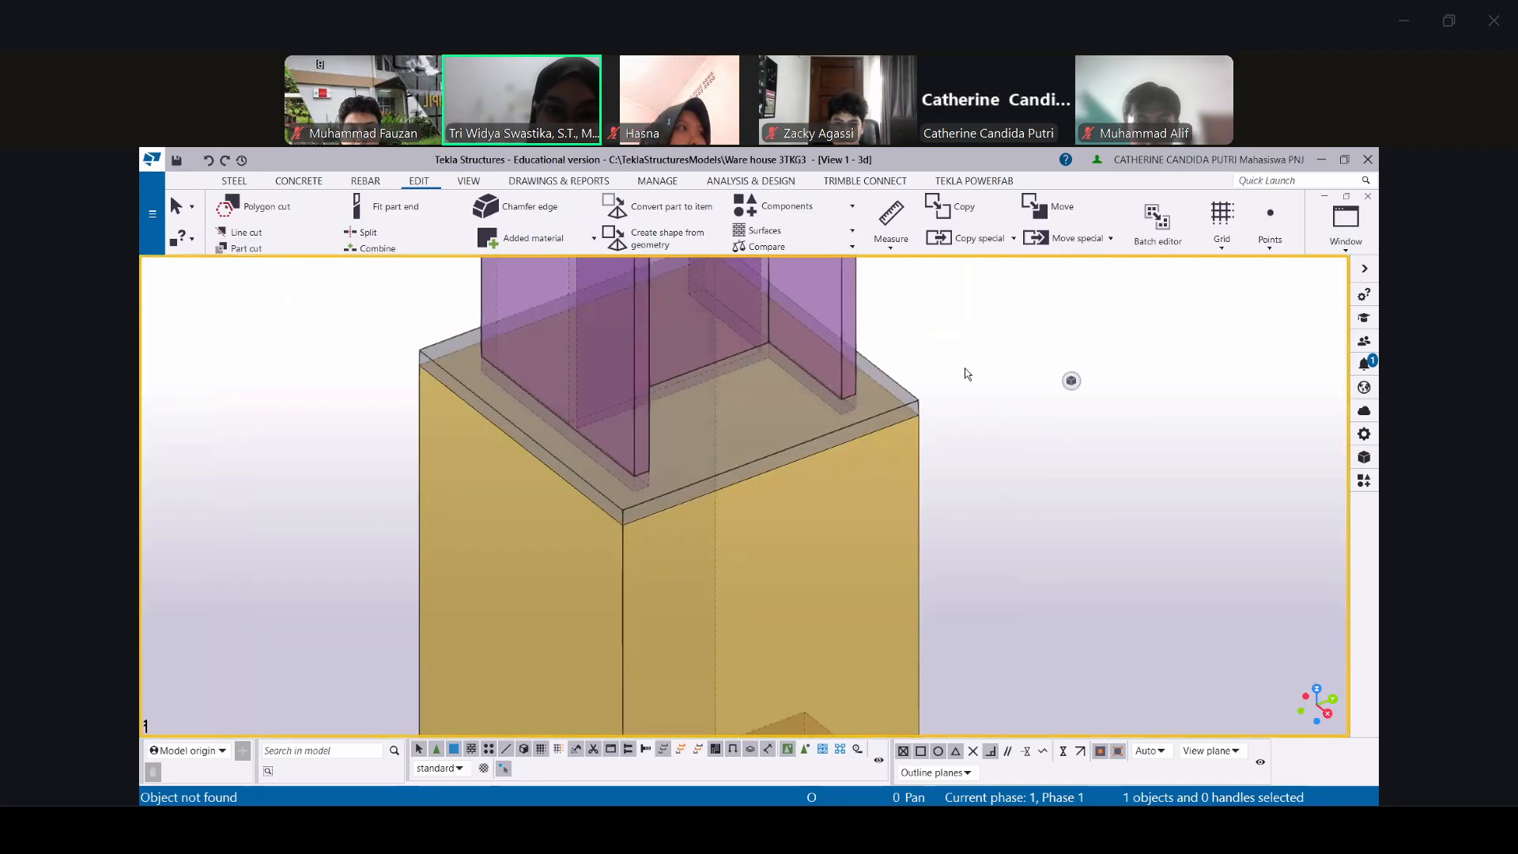
Cut the steel column at grid A-1 using the base plate as the cutting part
{"action": "left_click", "coordinate": [235, 250]}
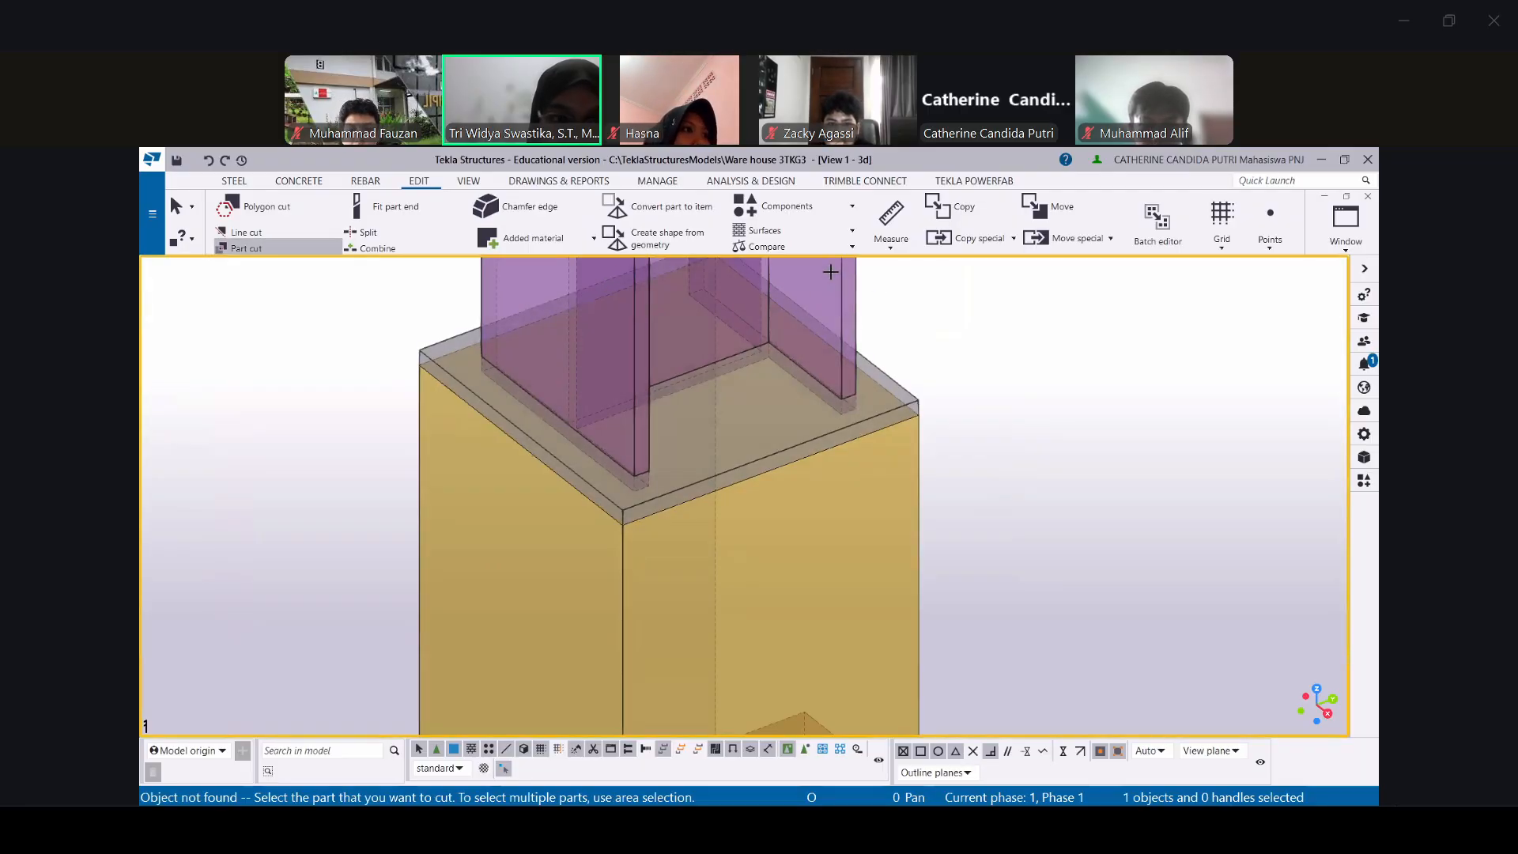
{"action": "scroll", "coordinate": [986, 308], "scroll_direction": "down", "scroll_amount": 3}
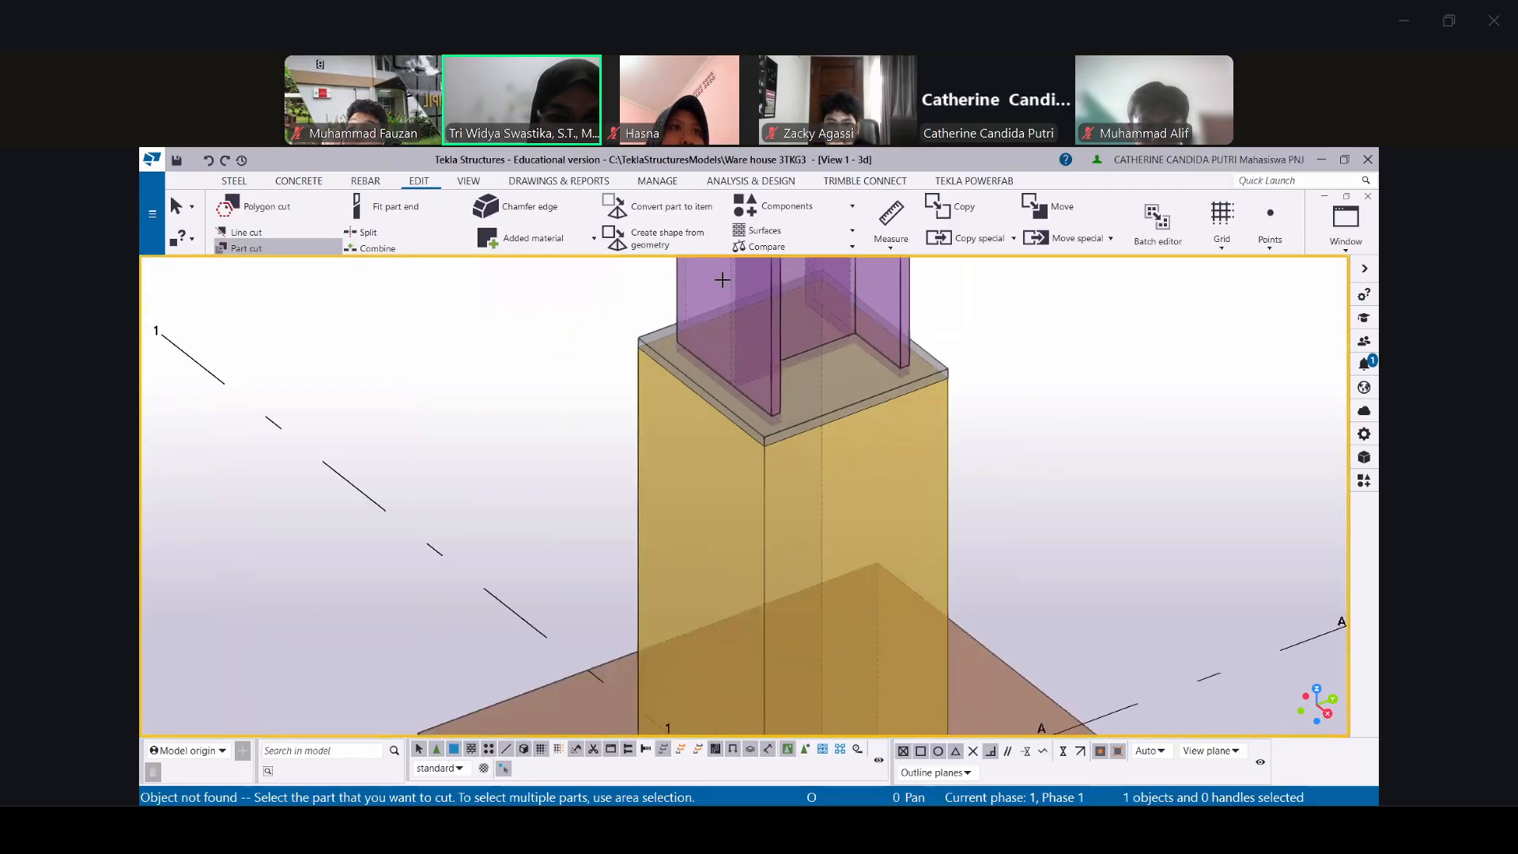
{"action": "left_click", "coordinate": [740, 278]}
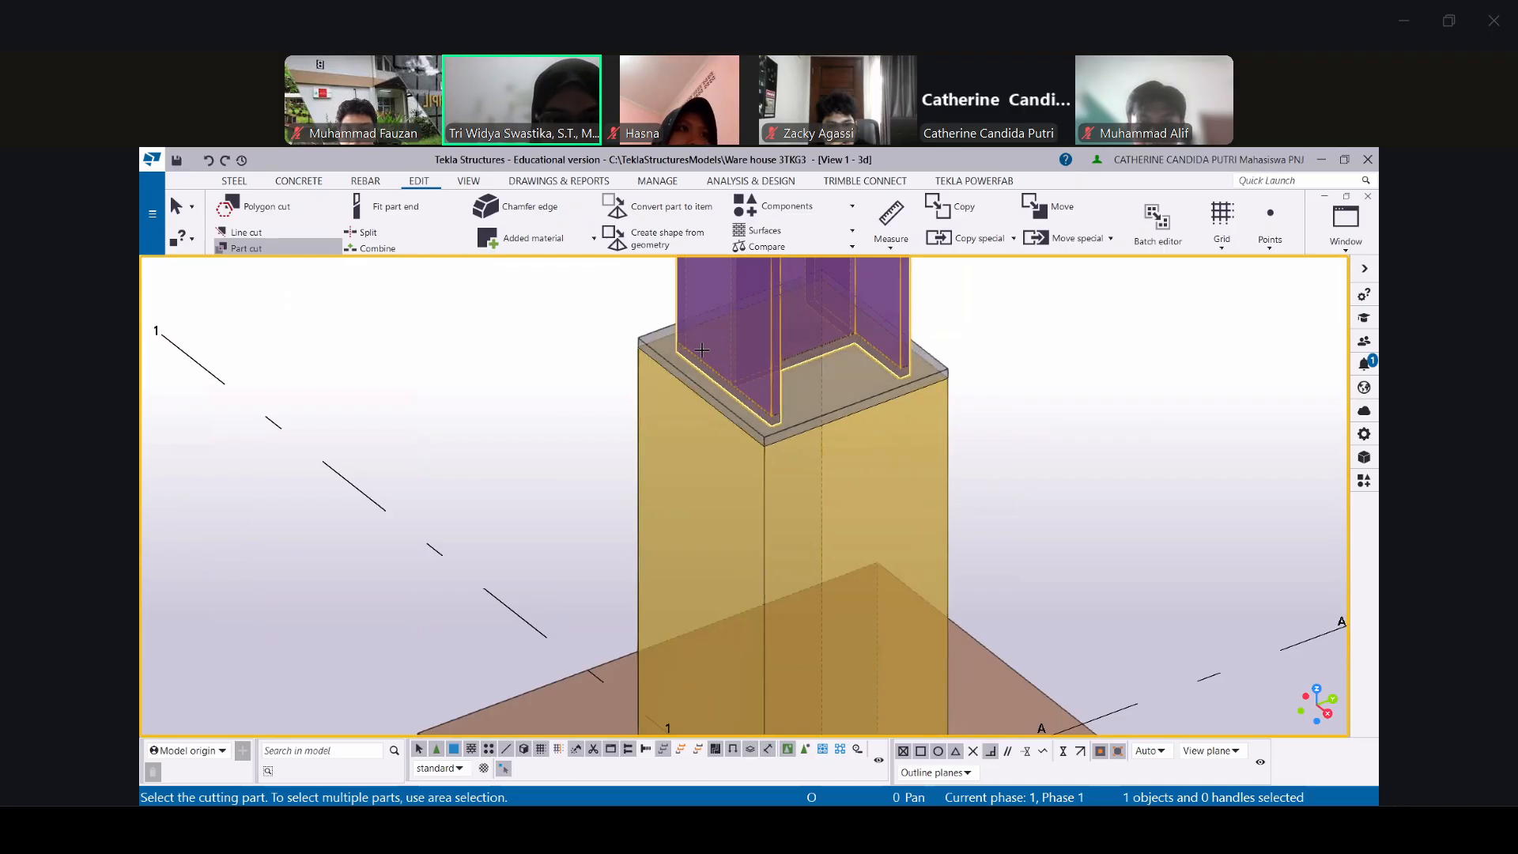
{"action": "left_click", "coordinate": [652, 331]}
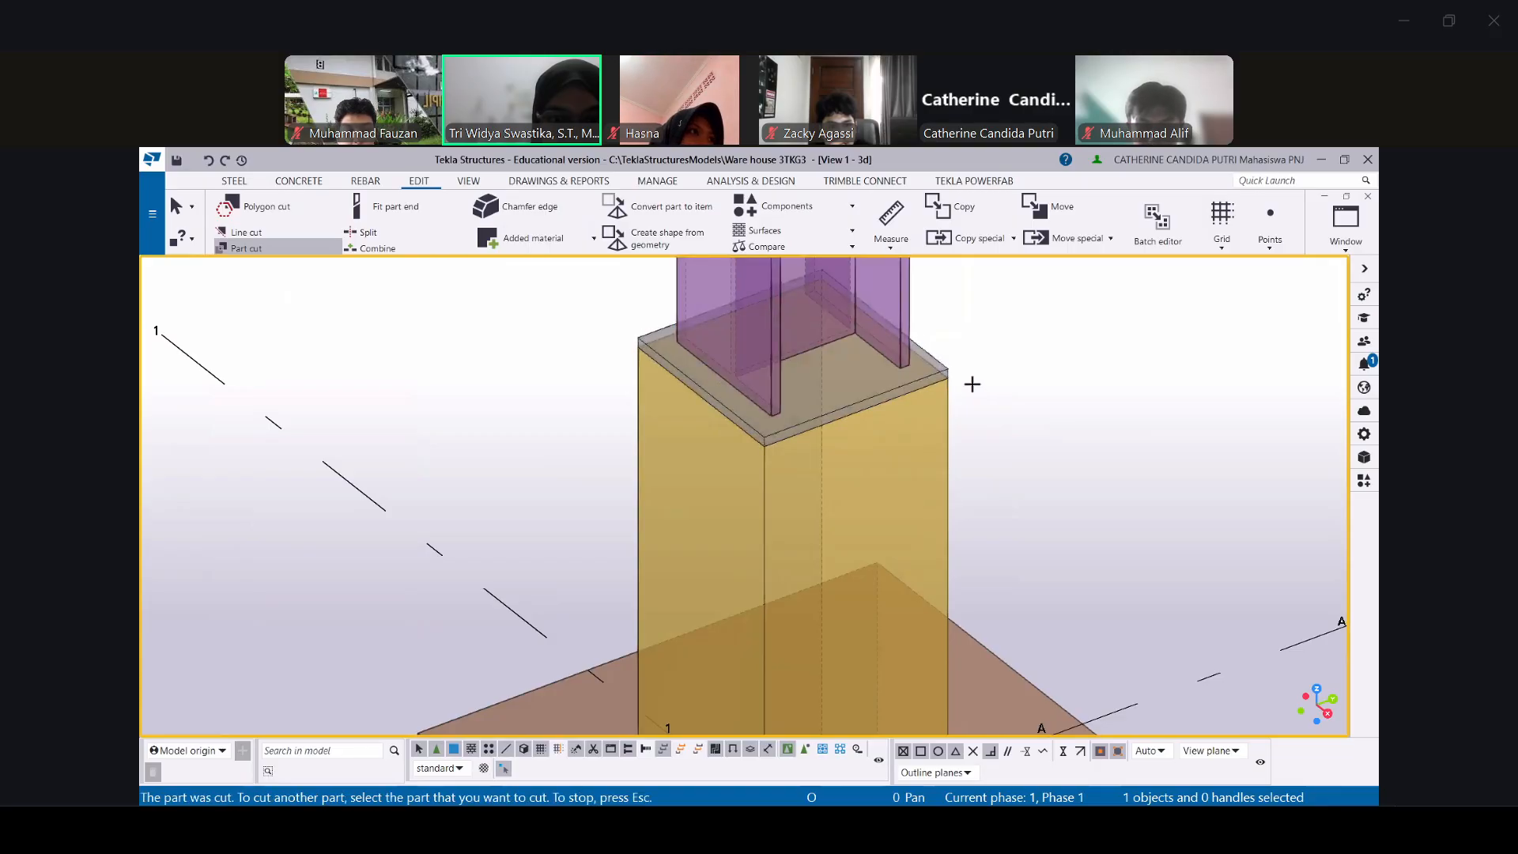
{"action": "scroll", "coordinate": [810, 394], "scroll_direction": "up", "scroll_amount": 5}
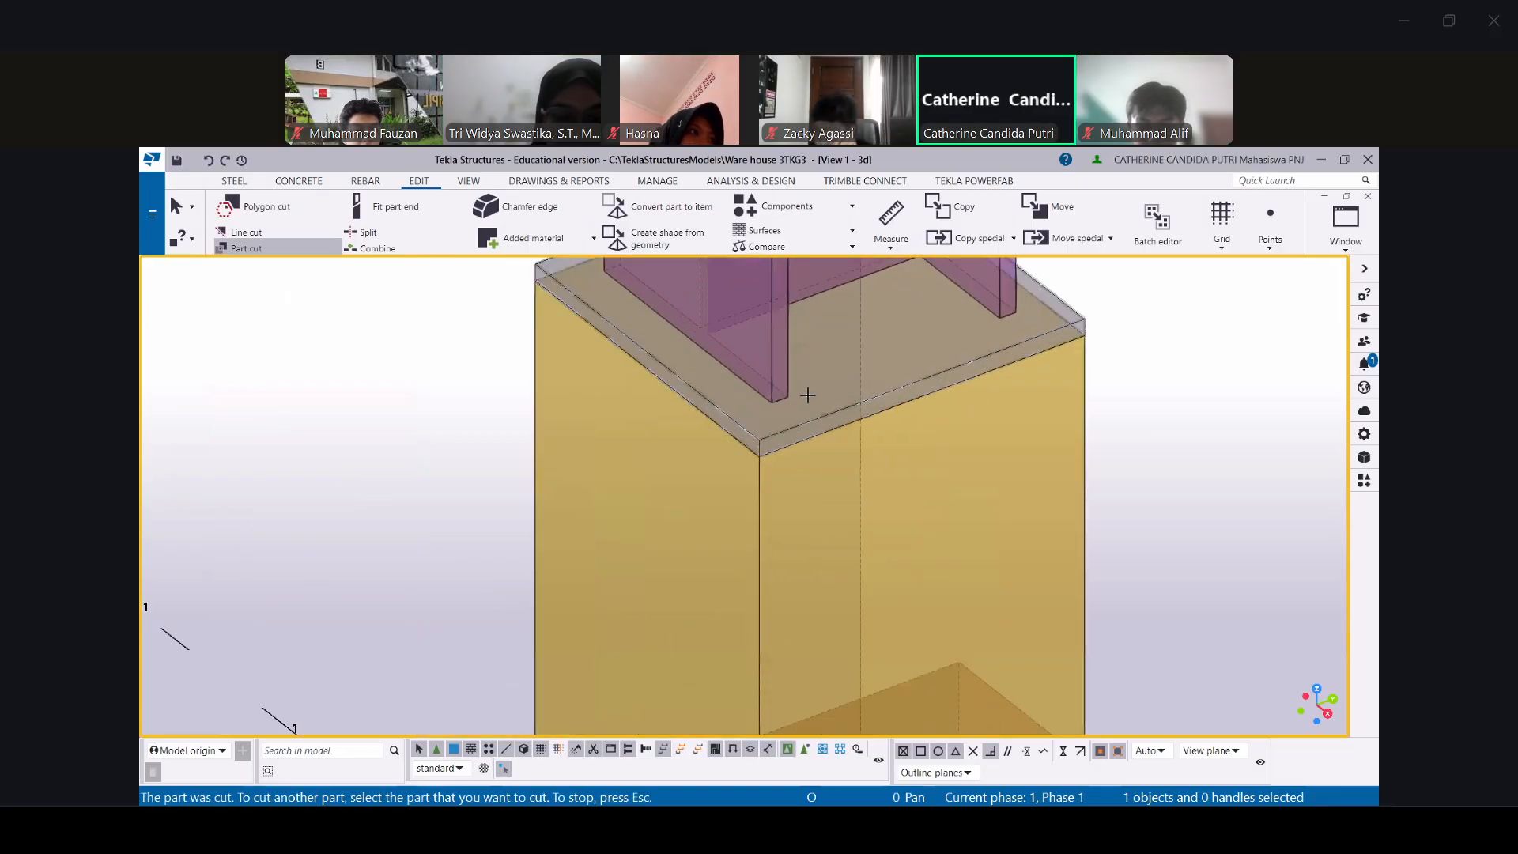
{"action": "scroll", "coordinate": [814, 391], "scroll_direction": "down", "scroll_amount": 5}
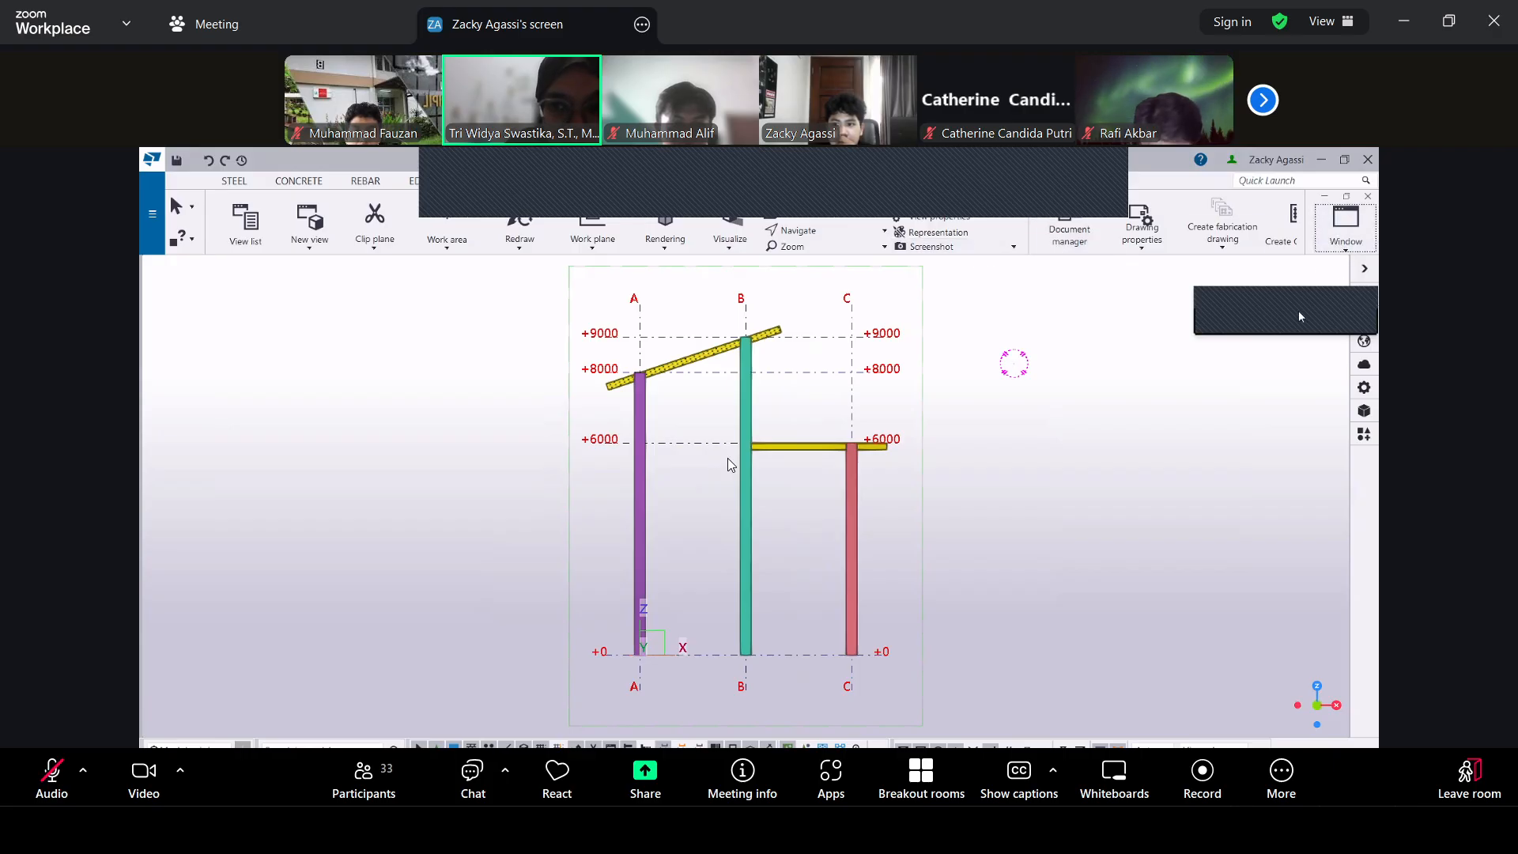
Close all open views and open the list of named views to review the available grid and plan views
{"action": "left_click", "coordinate": [1354, 212]}
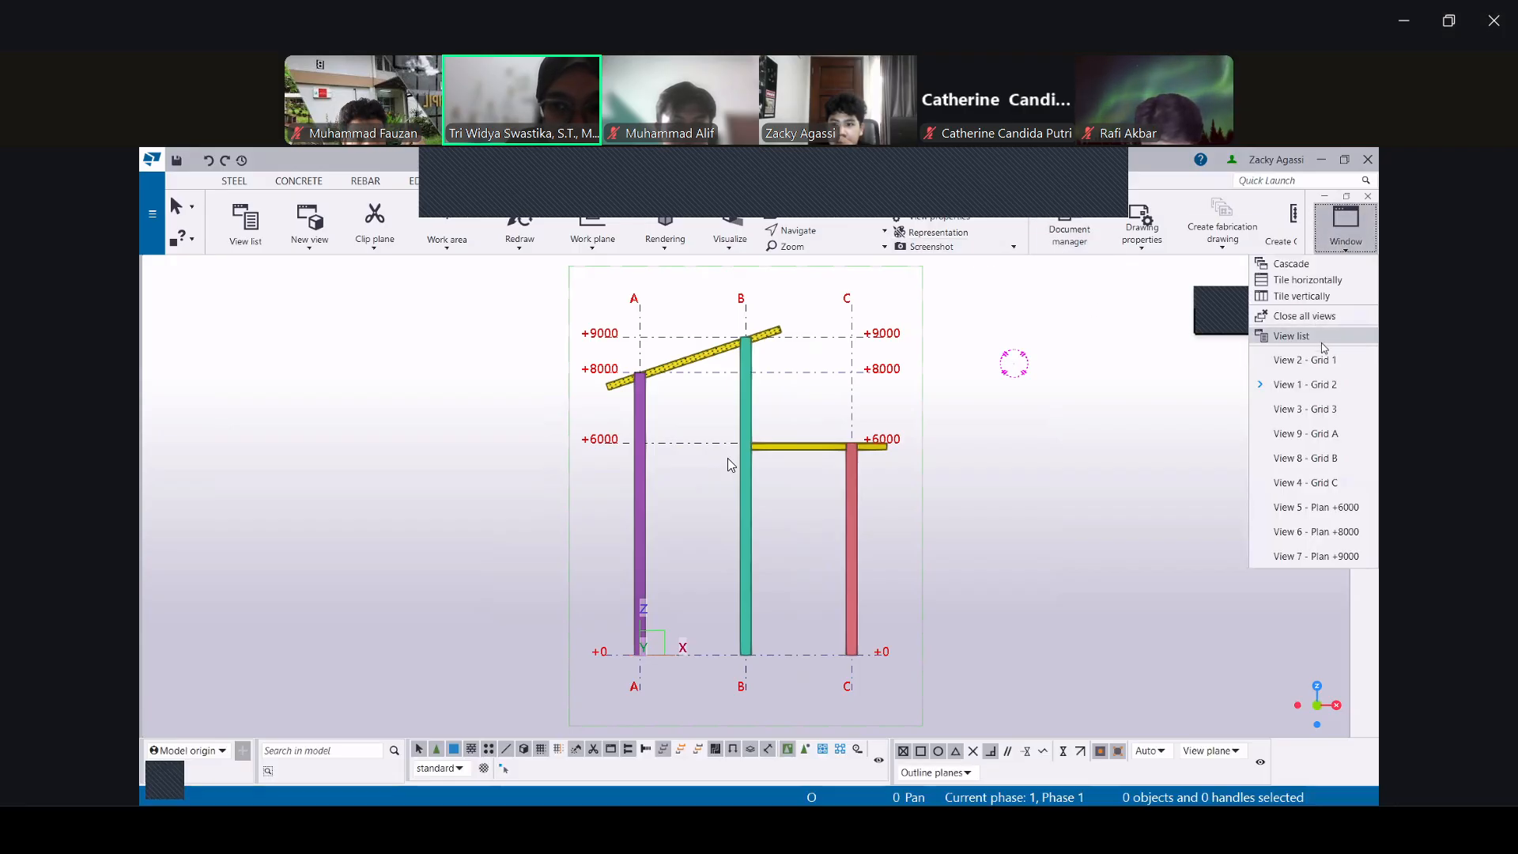
{"action": "left_click", "coordinate": [1318, 317]}
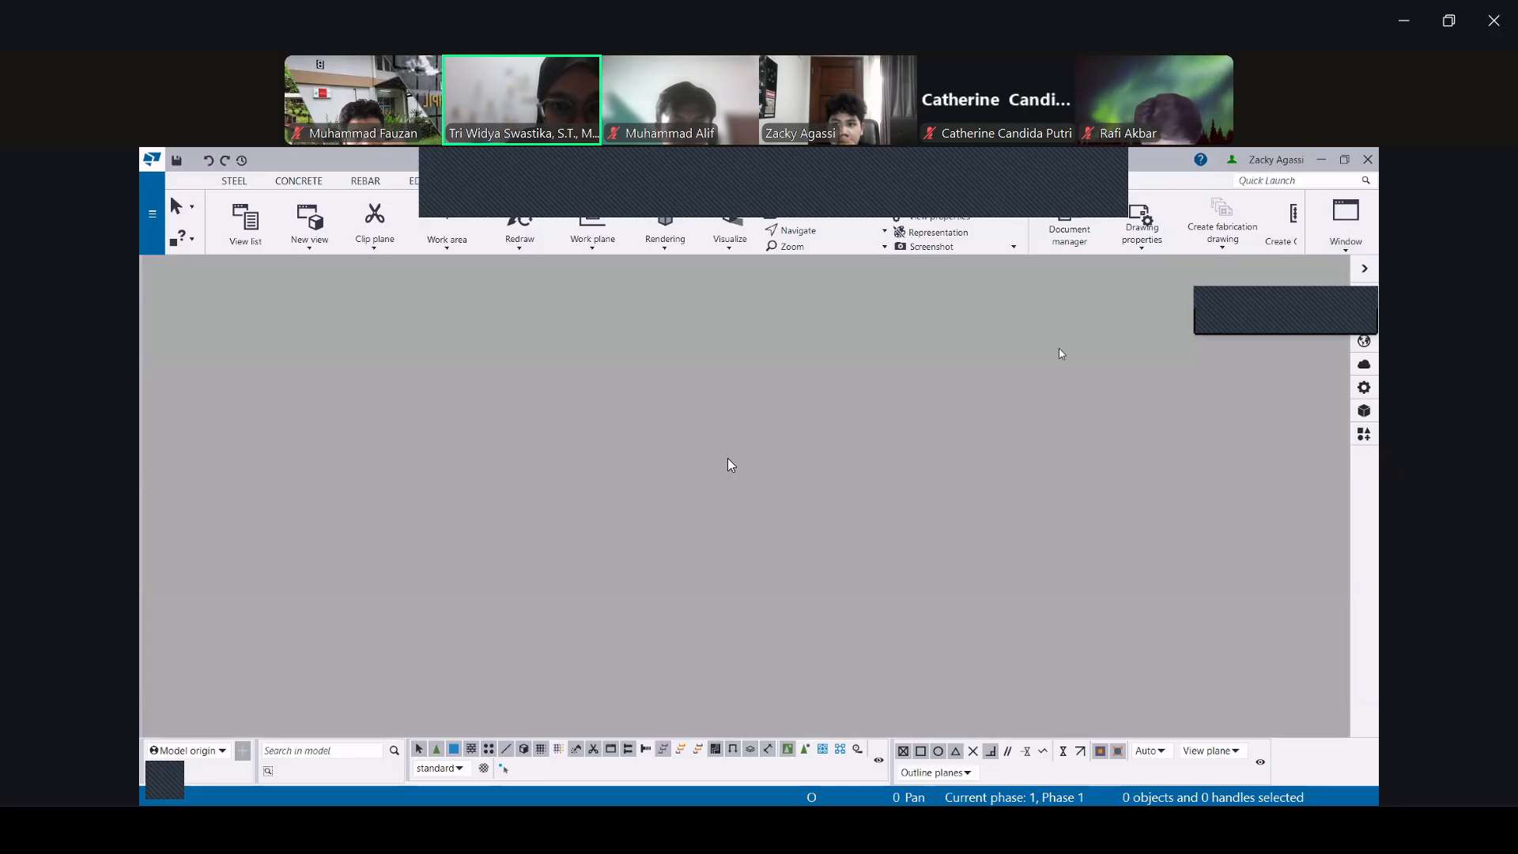
{"action": "left_click", "coordinate": [246, 223]}
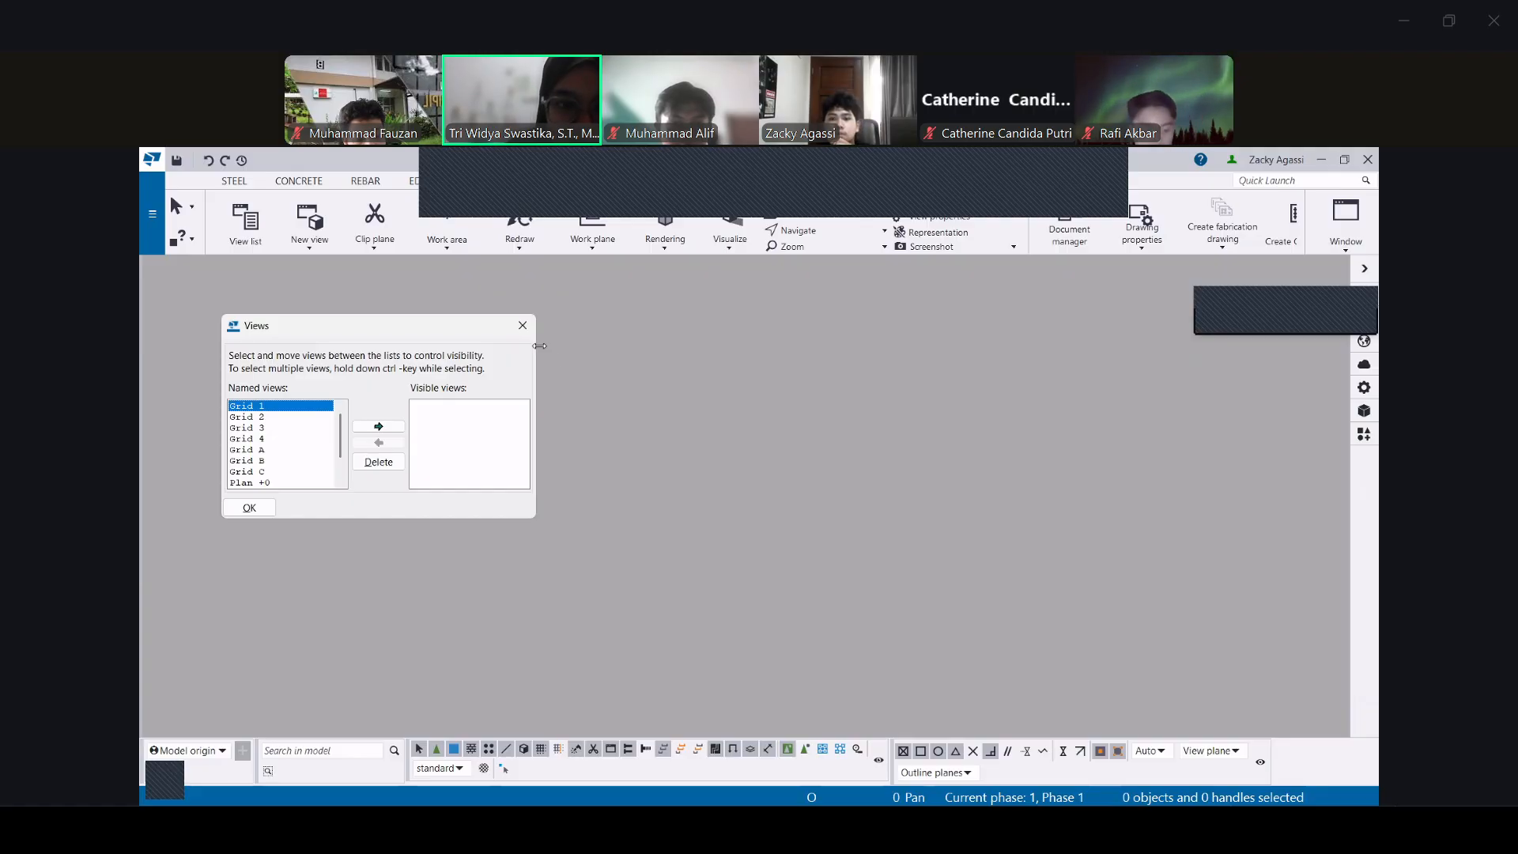
{"action": "scroll", "coordinate": [286, 465], "scroll_direction": "down", "scroll_amount": 1}
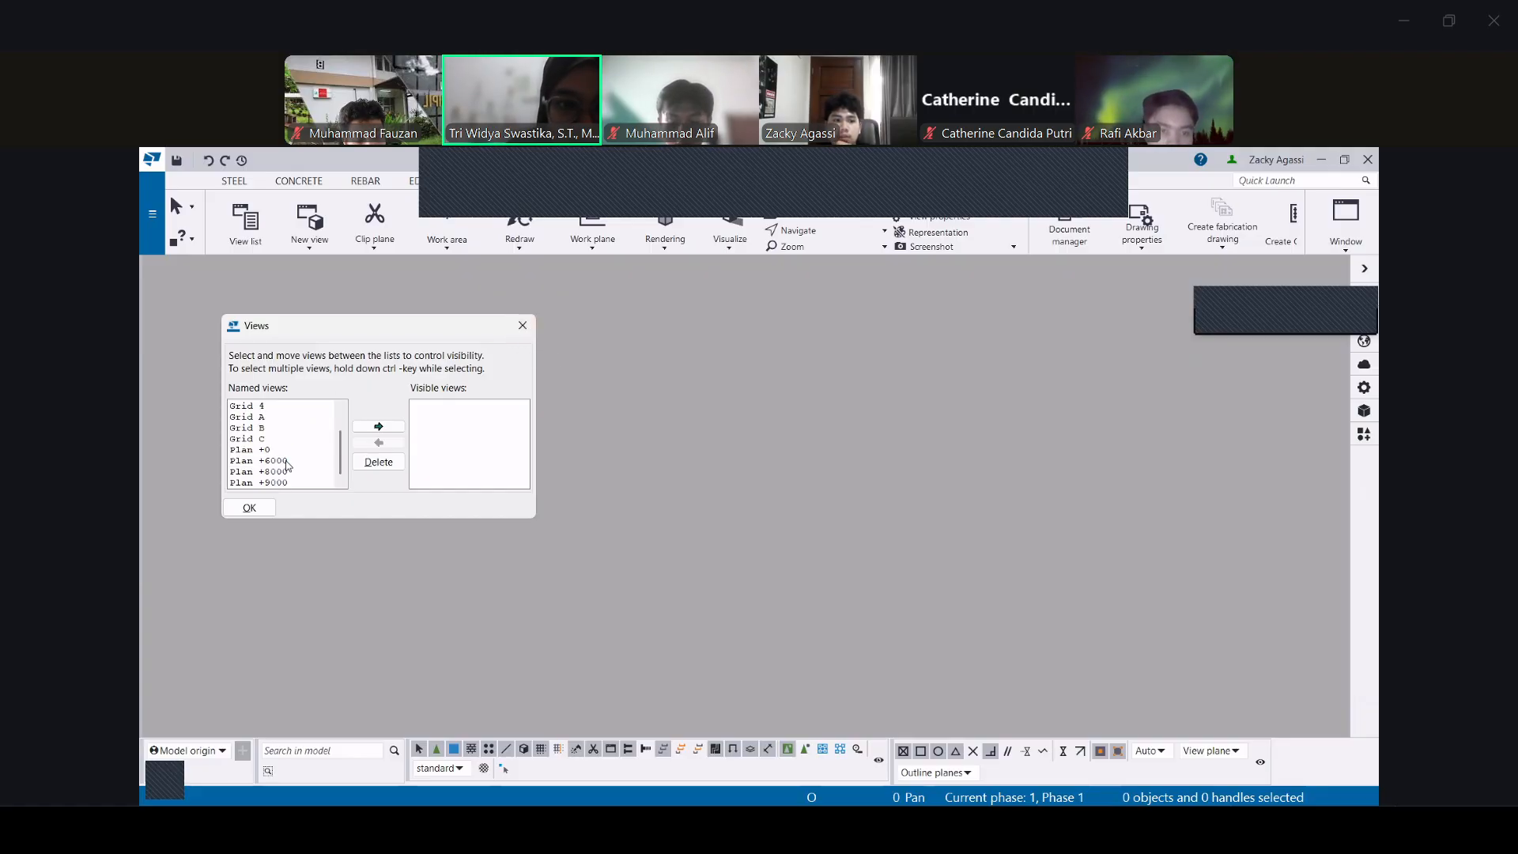
{"action": "key", "text": "Home"}
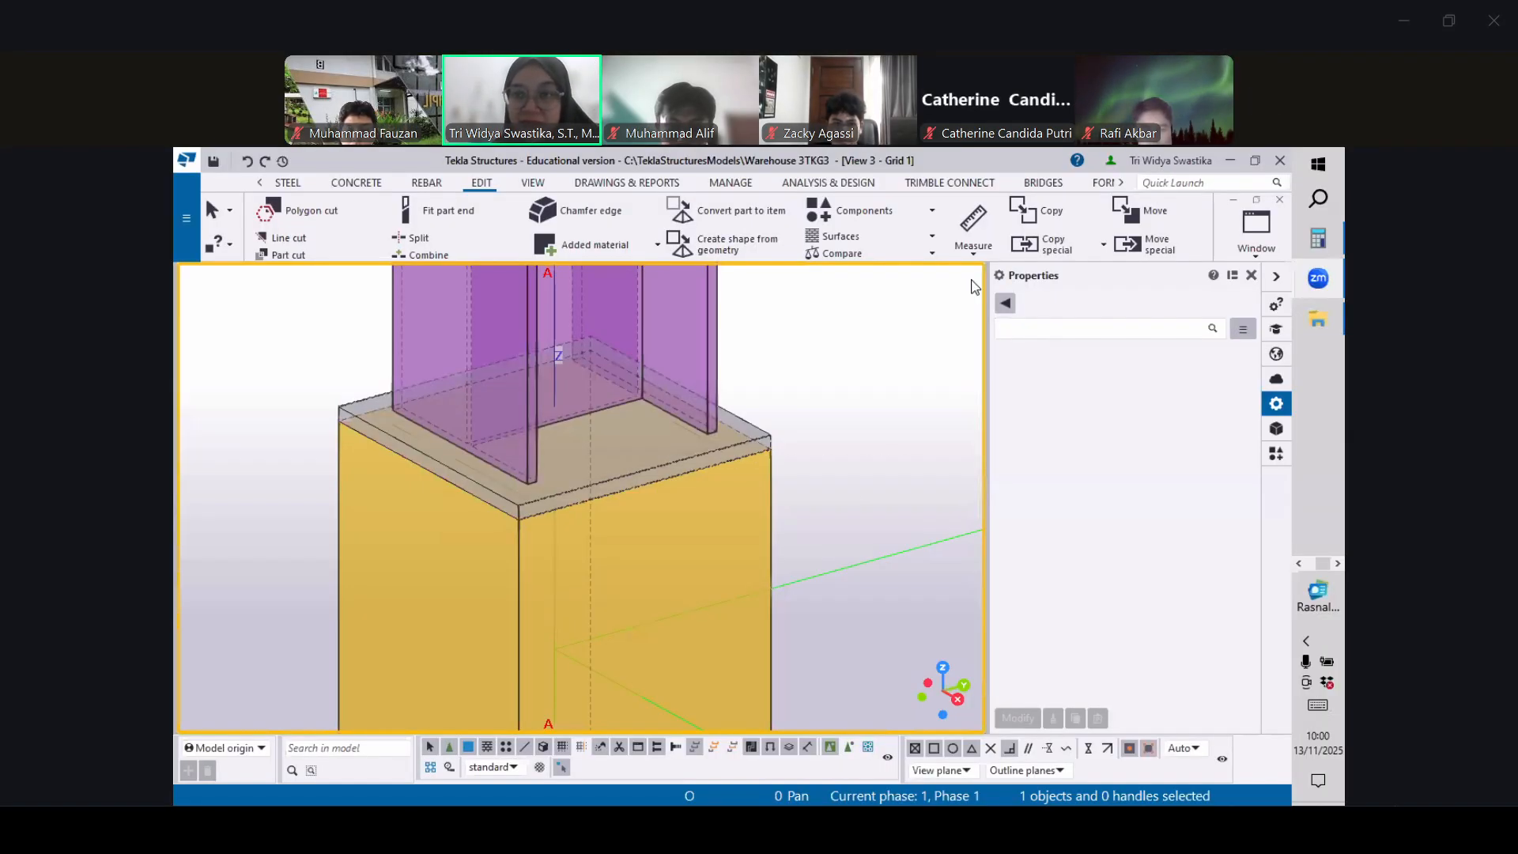
Close all open views in the Warehouse 3TKG3 model and make only the named view 3d visible
{"action": "left_click", "coordinate": [1257, 230]}
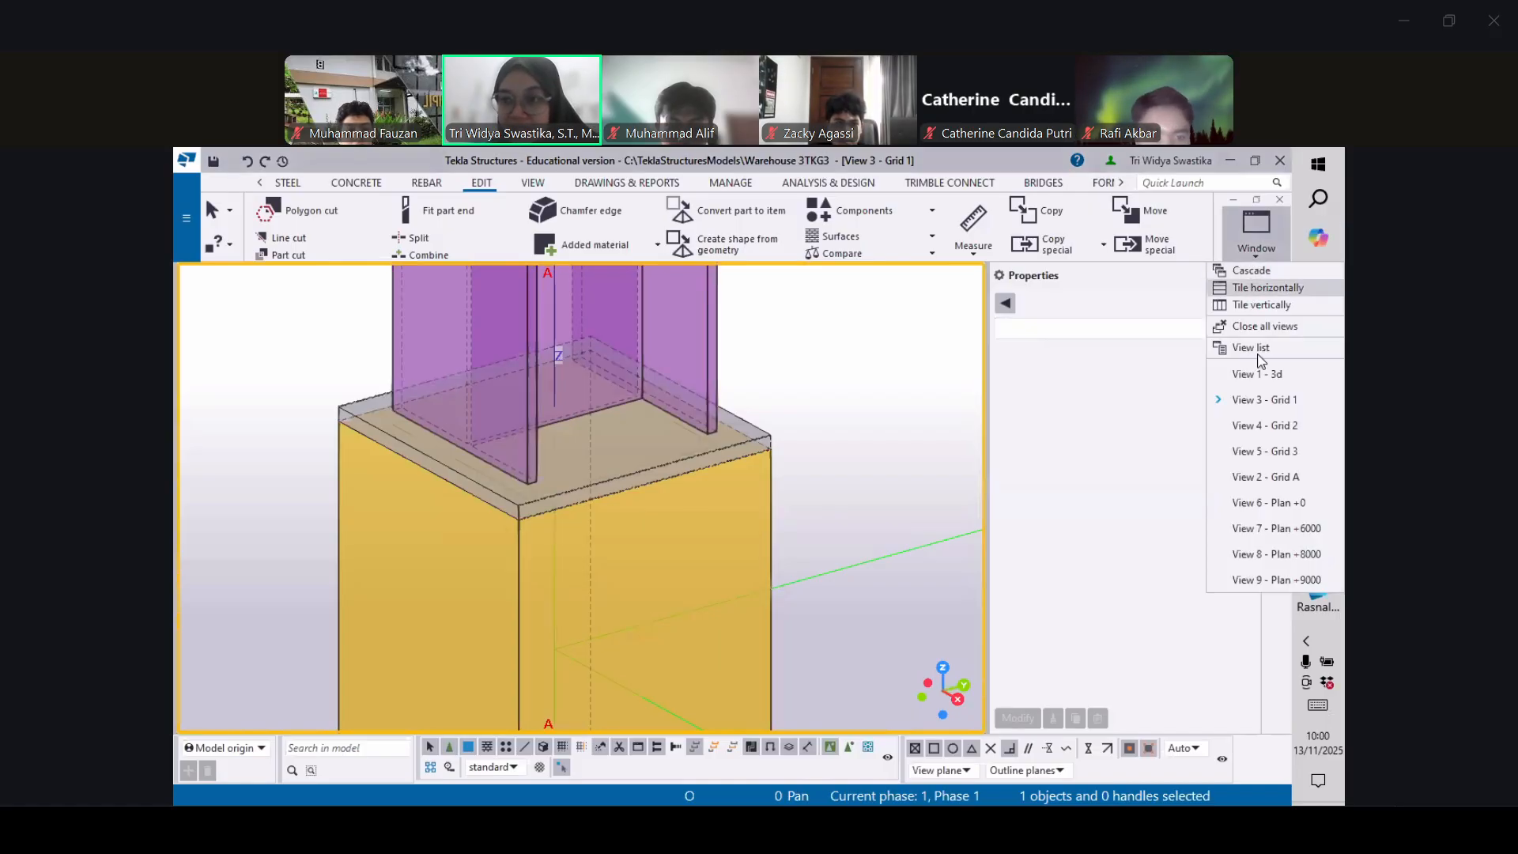
{"action": "left_click", "coordinate": [1264, 330]}
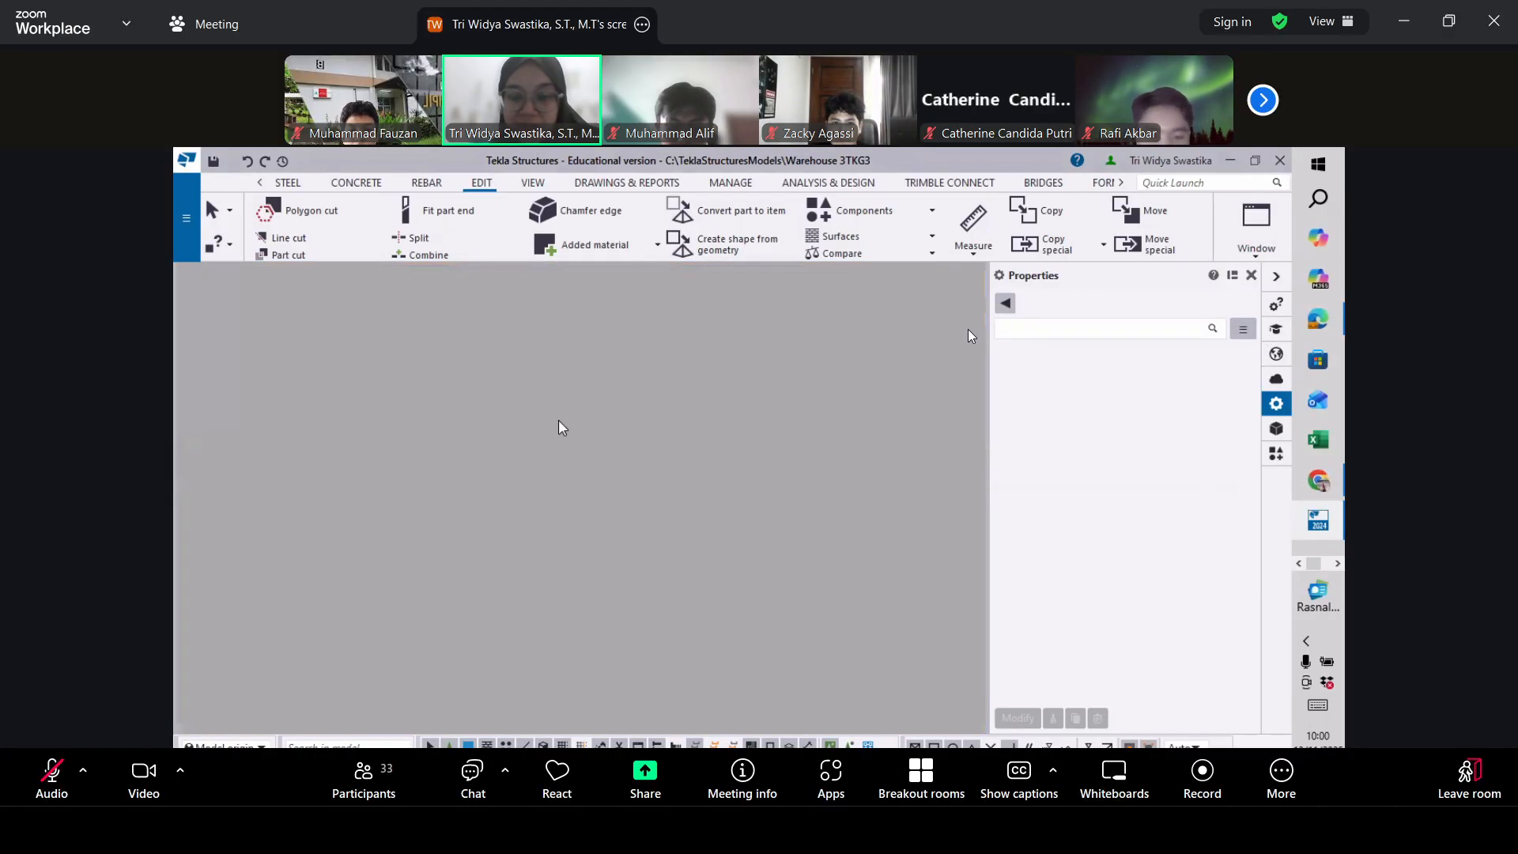
{"action": "key", "text": "ctrl+i"}
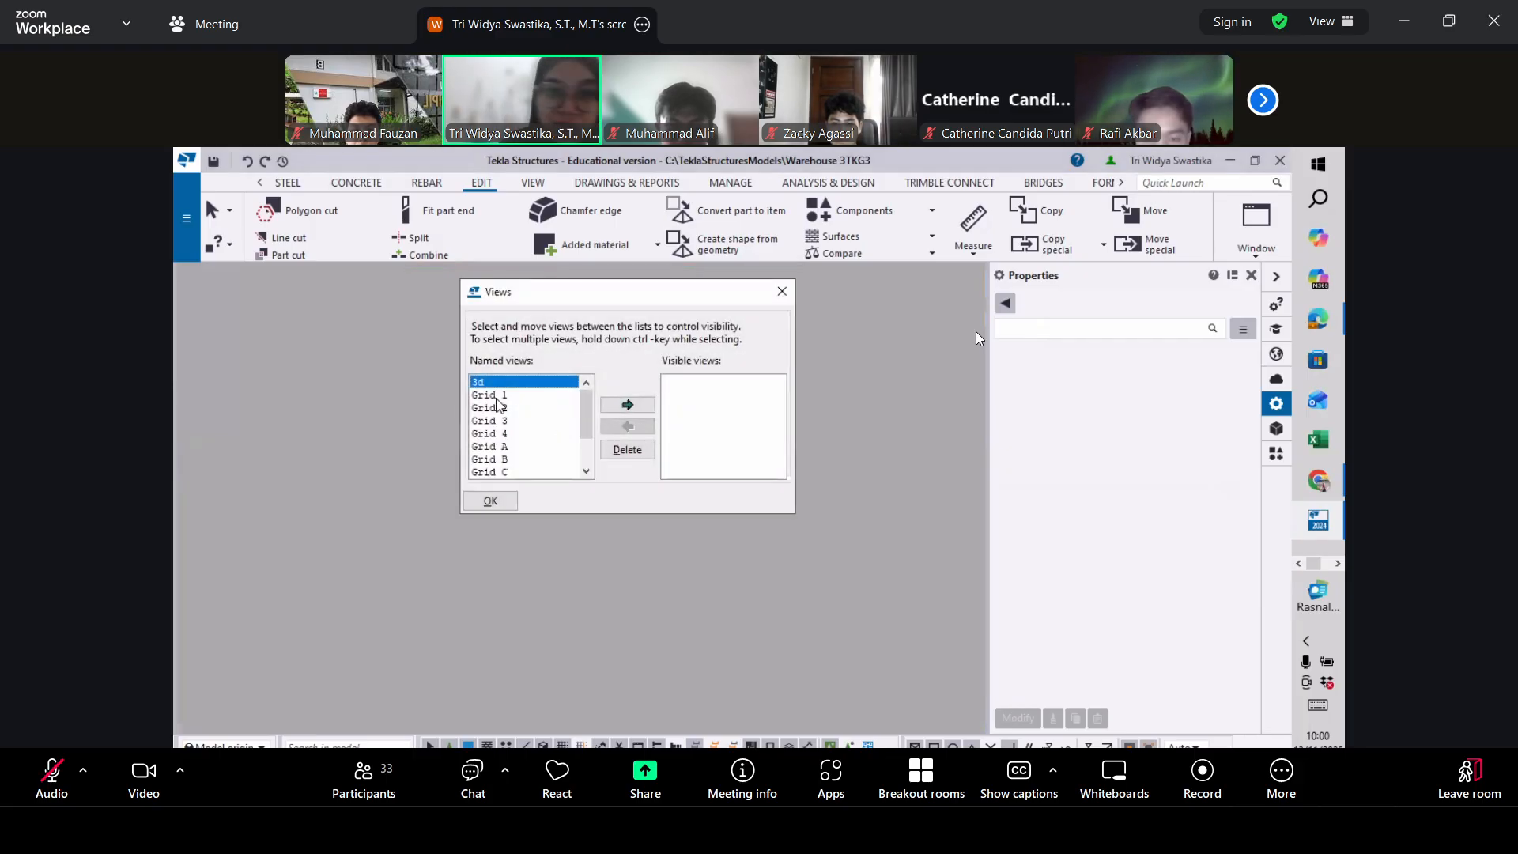
{"action": "left_click_drag", "start_coordinate": [586, 419], "coordinate": [593, 375]}
{"action": "left_click", "coordinate": [628, 405]}
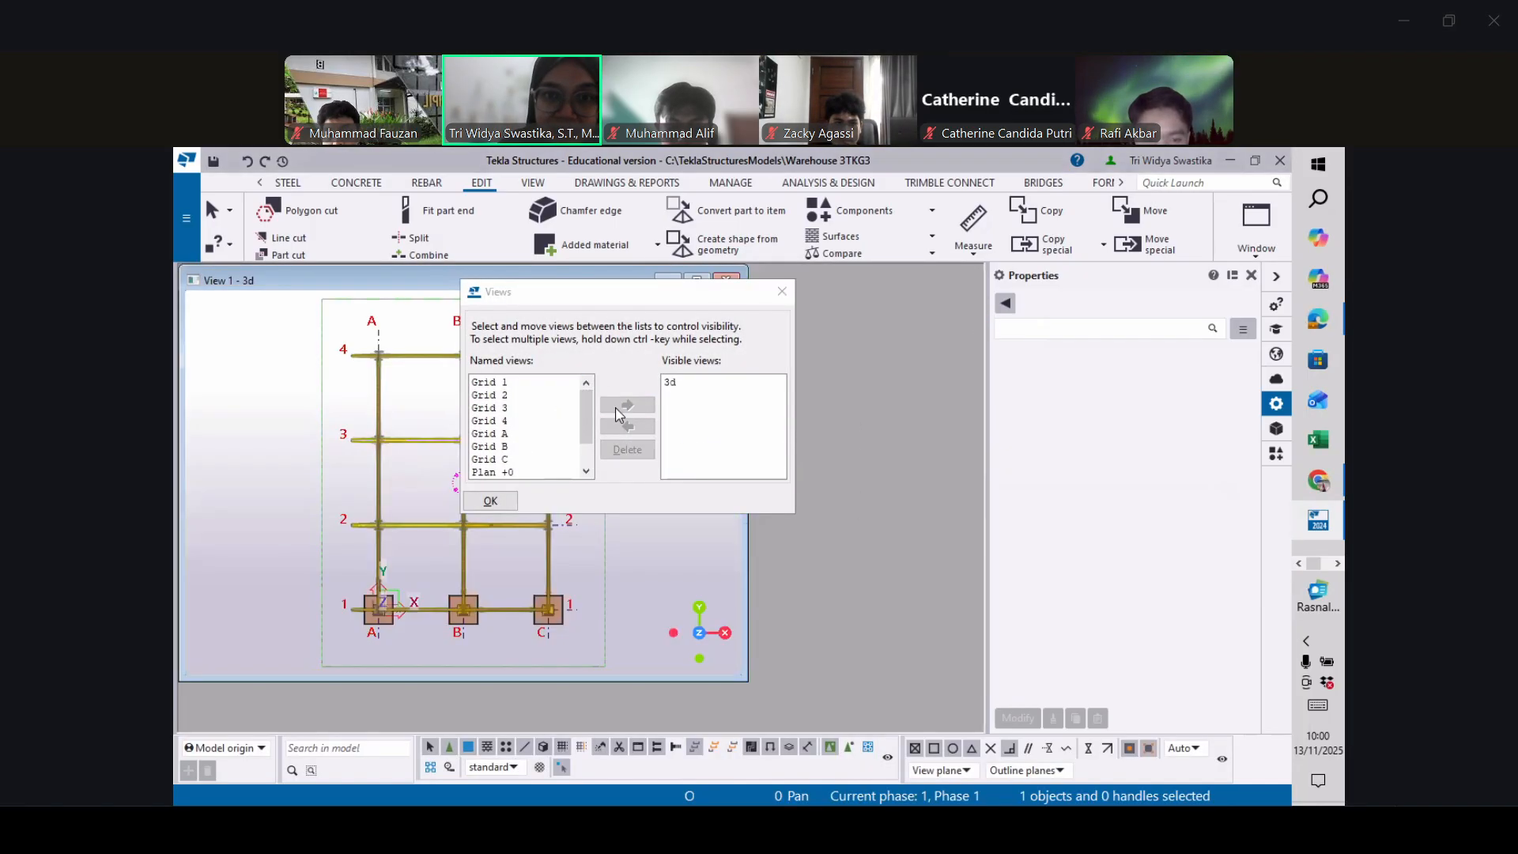
Add the named views Grid 1 and Grid A to the visible views
{"action": "left_click", "coordinate": [491, 382]}
{"action": "left_click", "coordinate": [628, 405]}
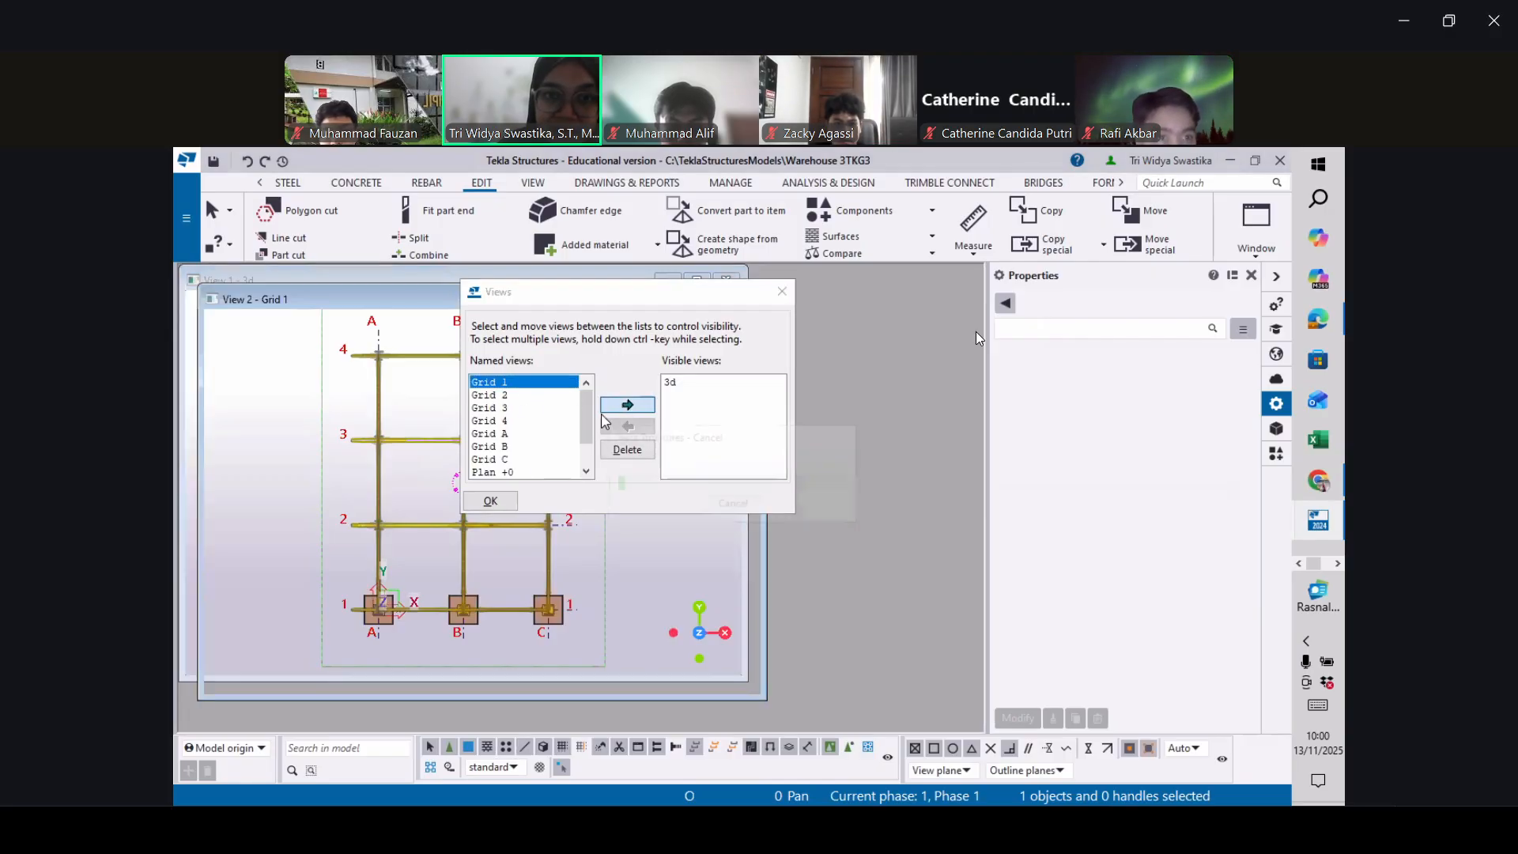
{"action": "left_click", "coordinate": [522, 420]}
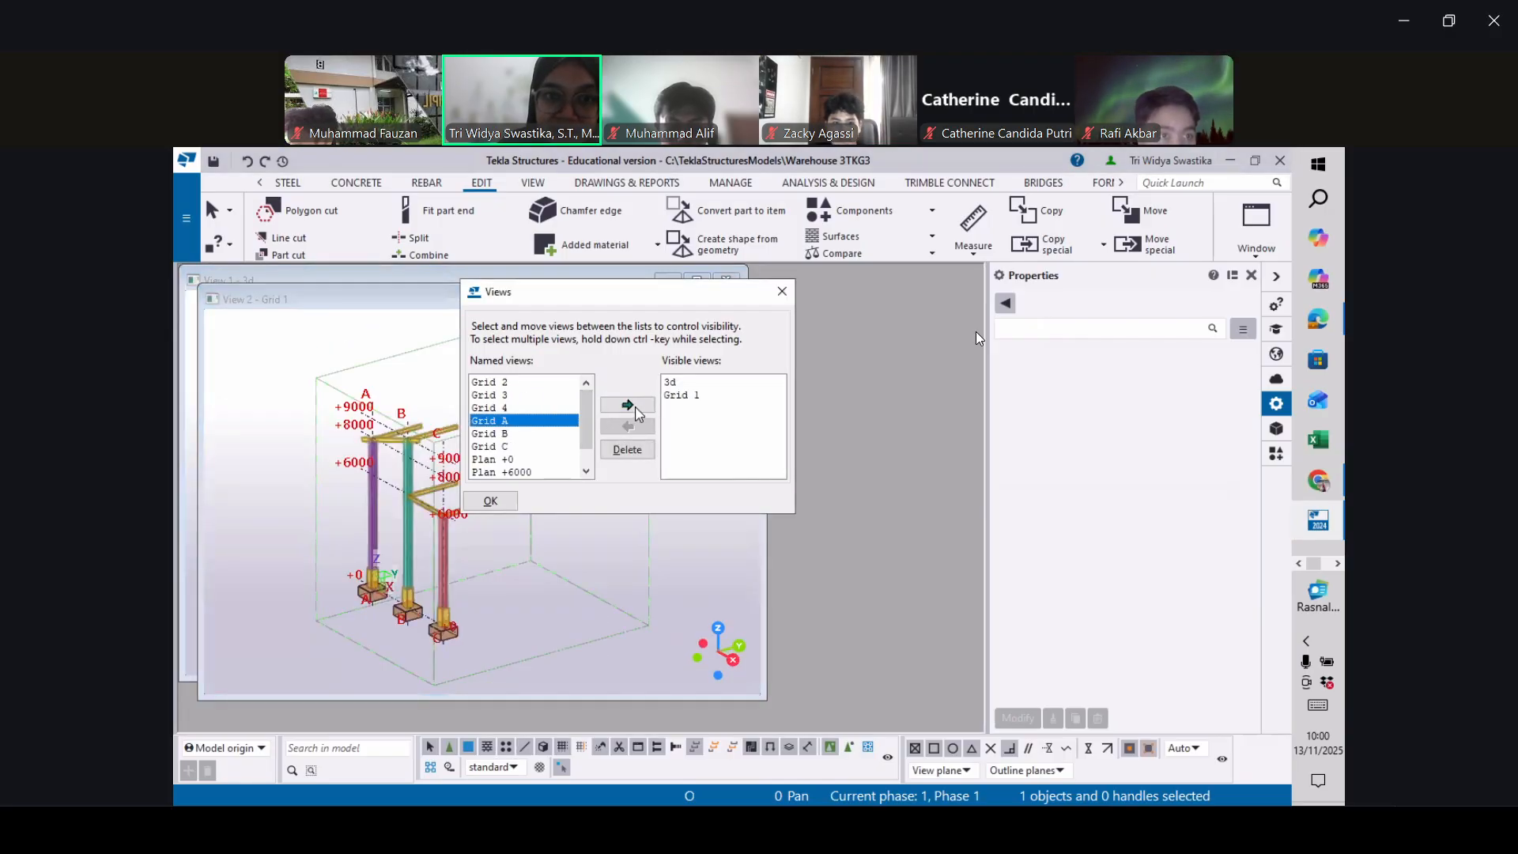
{"action": "left_click", "coordinate": [628, 404]}
Make the Plan +0, Plan +6000, Plan +8000 and Plan +9000 views visible and confirm the view selection
{"action": "left_click", "coordinate": [499, 446]}
{"action": "left_click", "coordinate": [628, 404]}
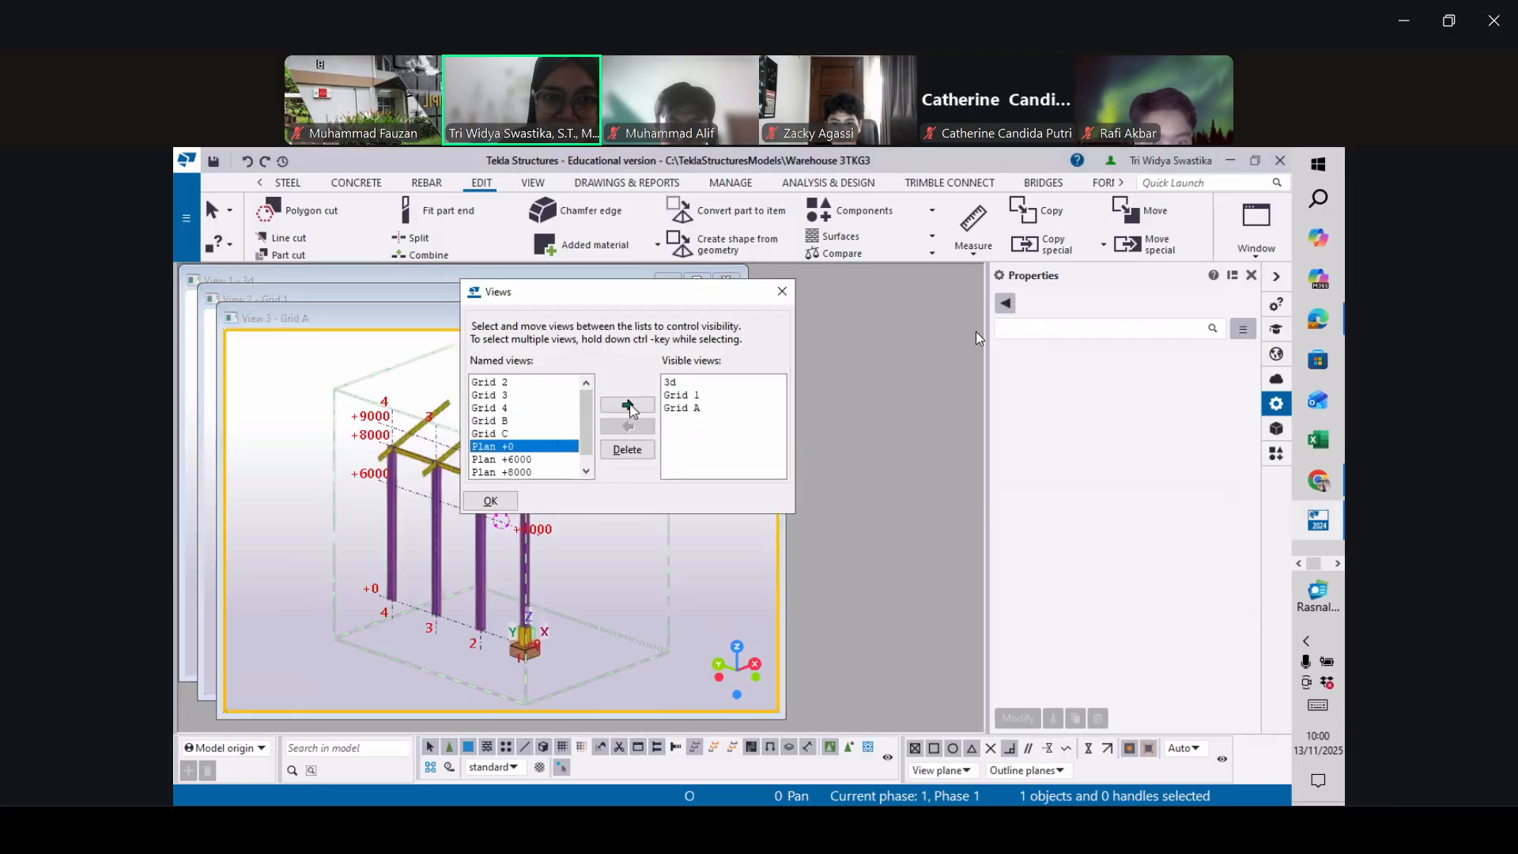
{"action": "left_click", "coordinate": [502, 446]}
{"action": "left_click", "coordinate": [628, 405]}
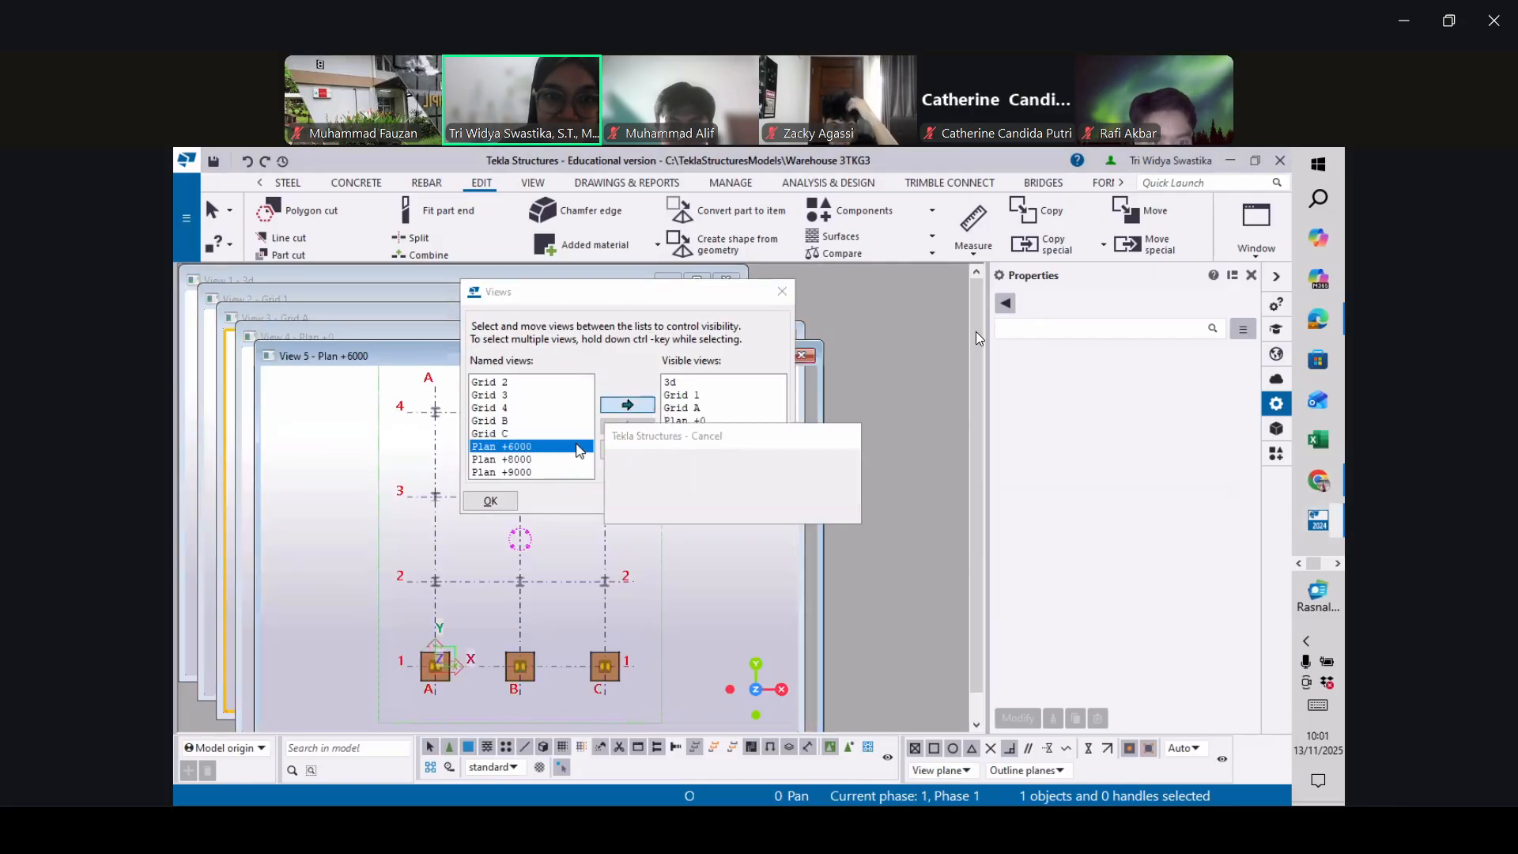
{"action": "left_click", "coordinate": [502, 446]}
{"action": "left_click", "coordinate": [628, 405]}
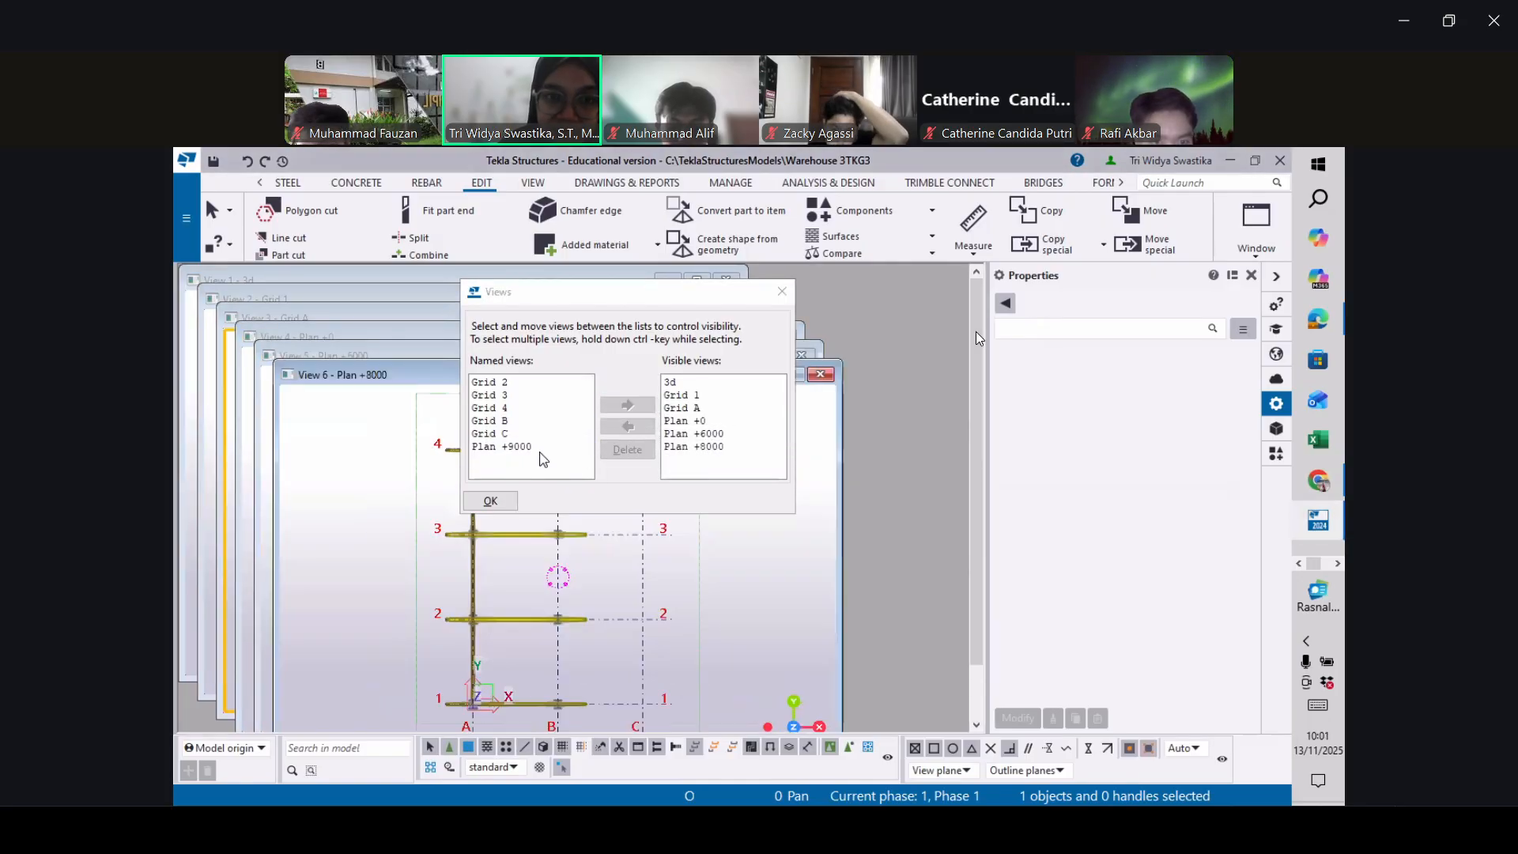
{"action": "left_click", "coordinate": [628, 405]}
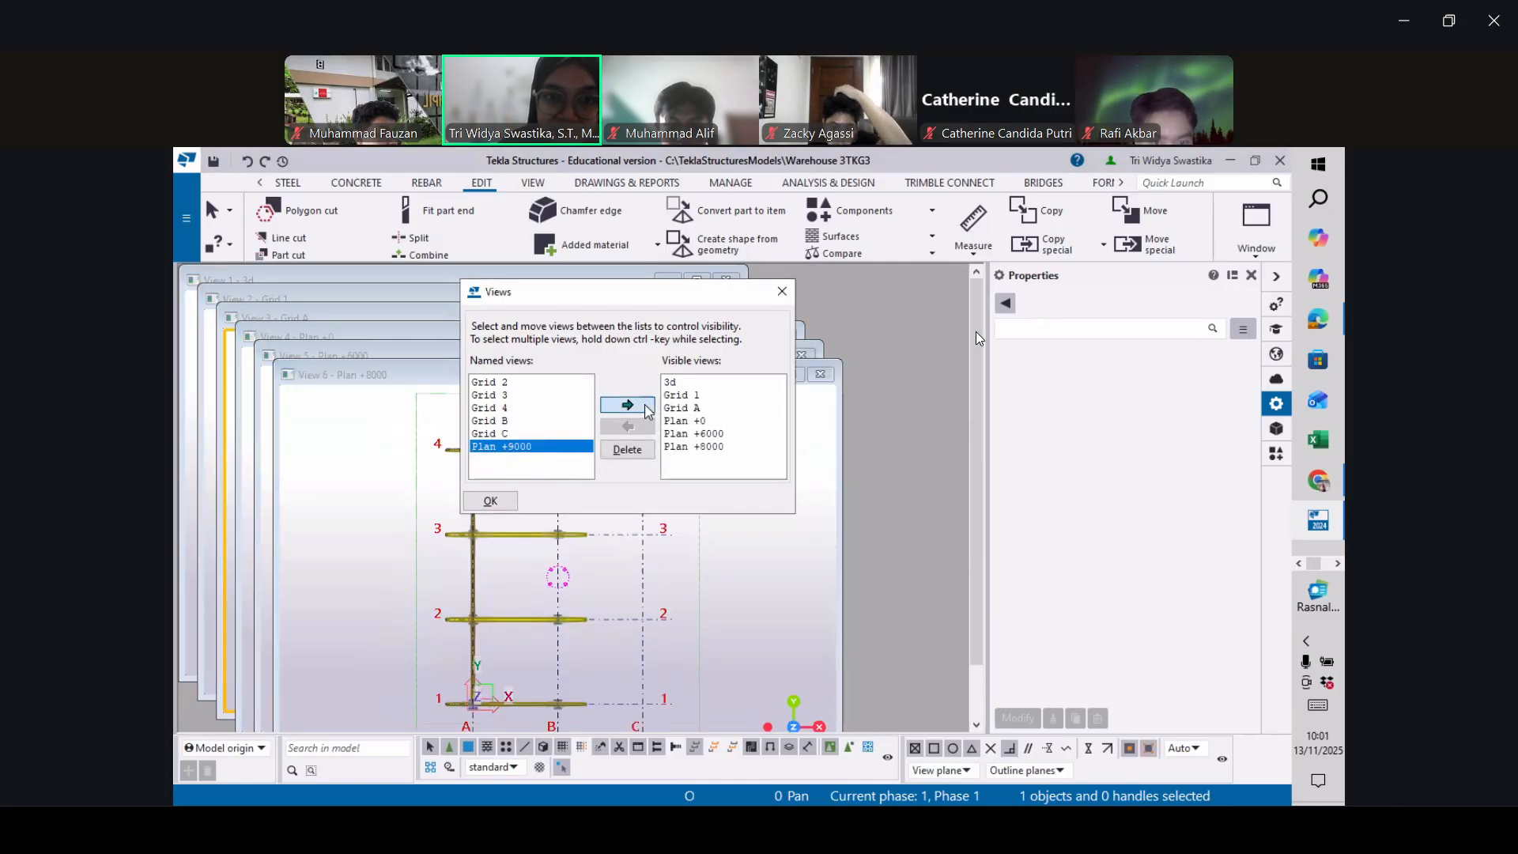
{"action": "left_click", "coordinate": [504, 503]}
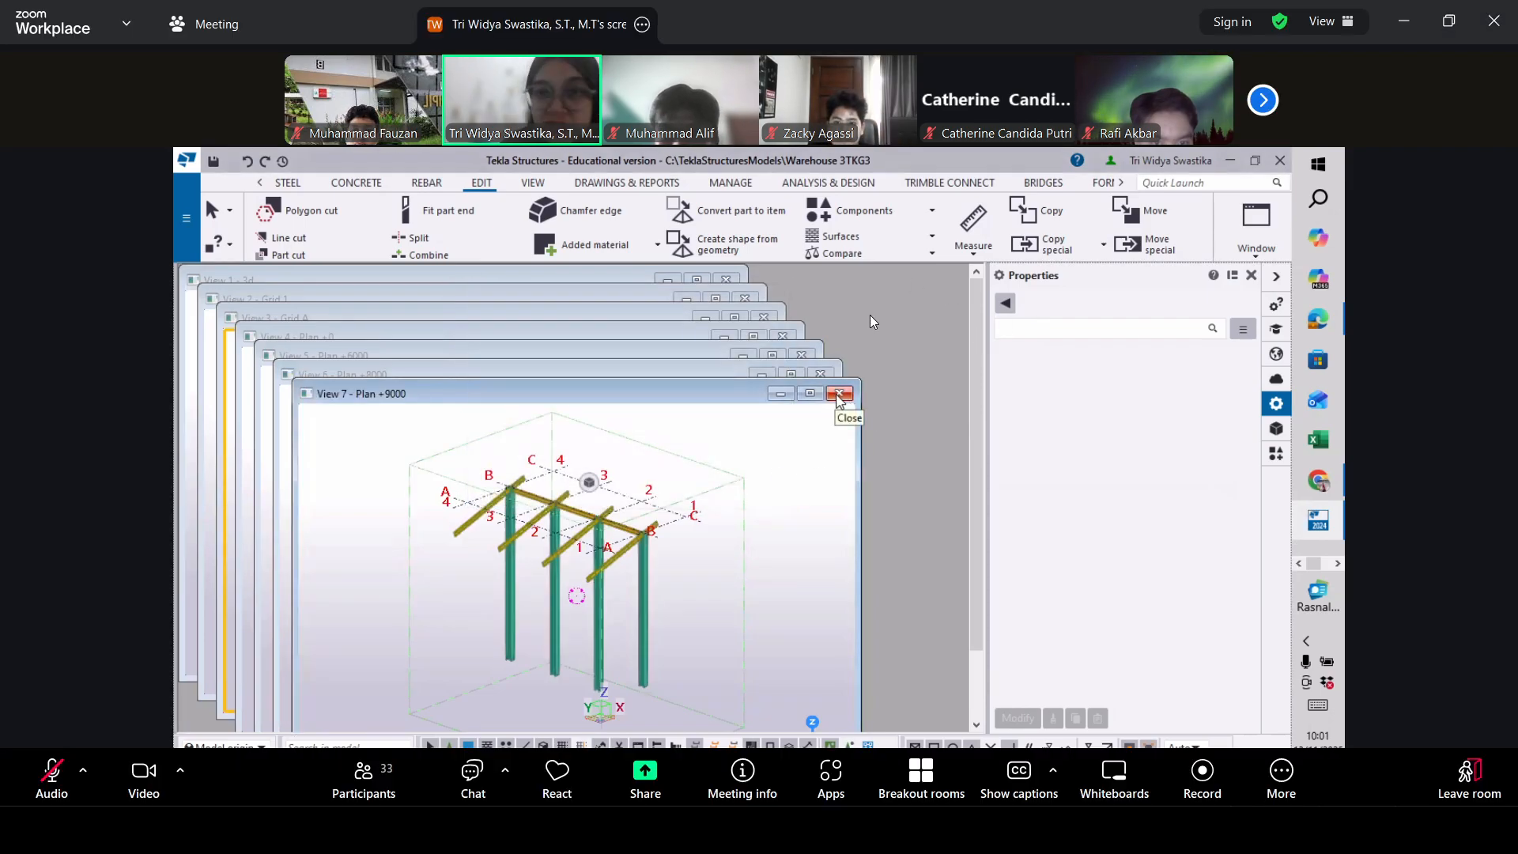
Close every plan and grid view so that only the 3d view stays open, and maximize it
{"action": "left_click", "coordinate": [839, 393]}
{"action": "left_click", "coordinate": [827, 376]}
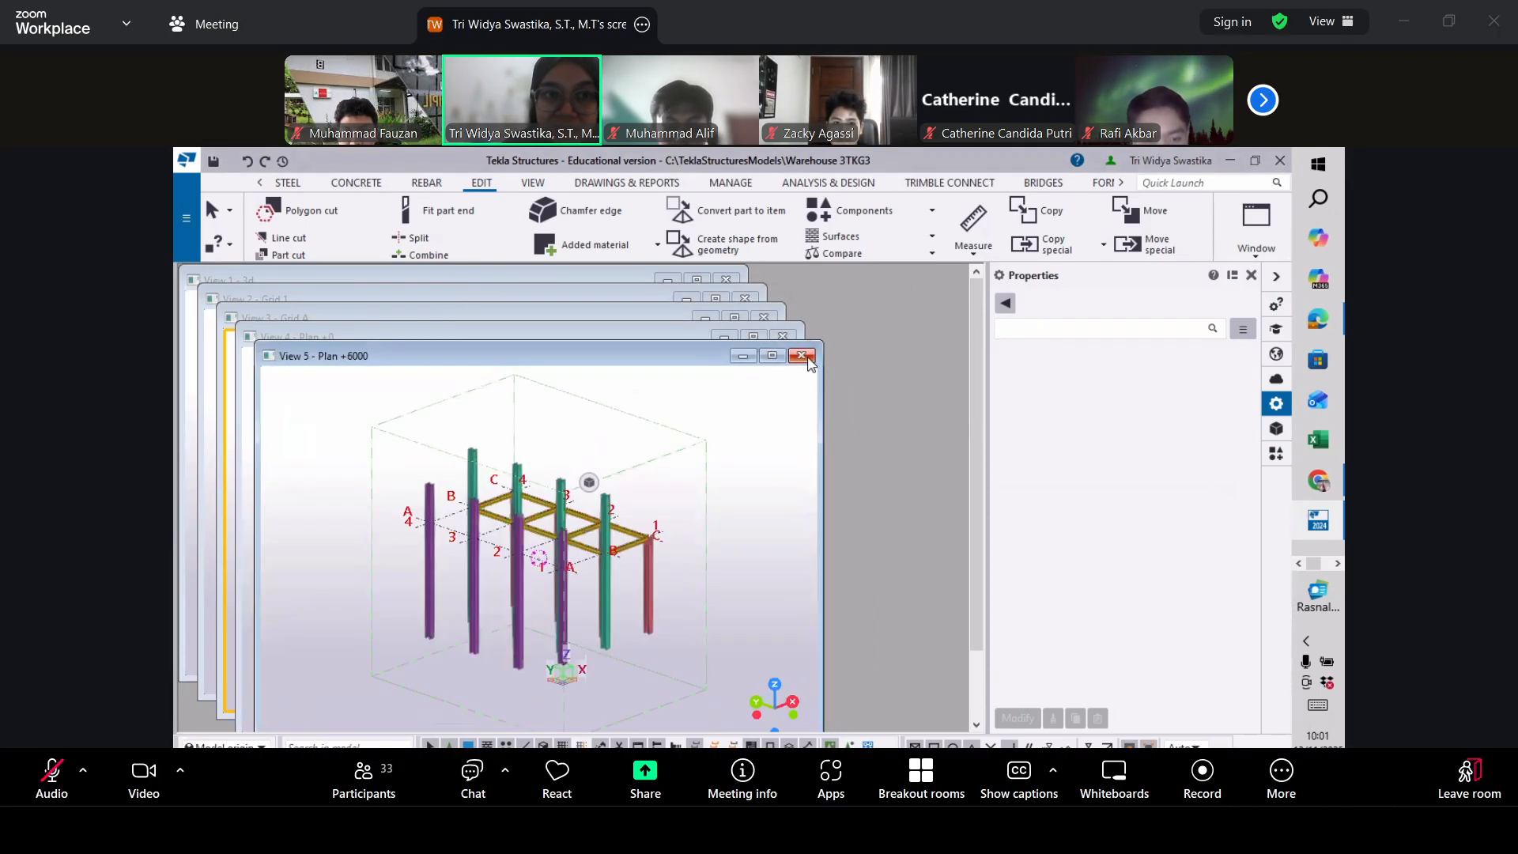
{"action": "left_click", "coordinate": [802, 355]}
{"action": "left_click", "coordinate": [783, 337]}
{"action": "left_click", "coordinate": [764, 317]}
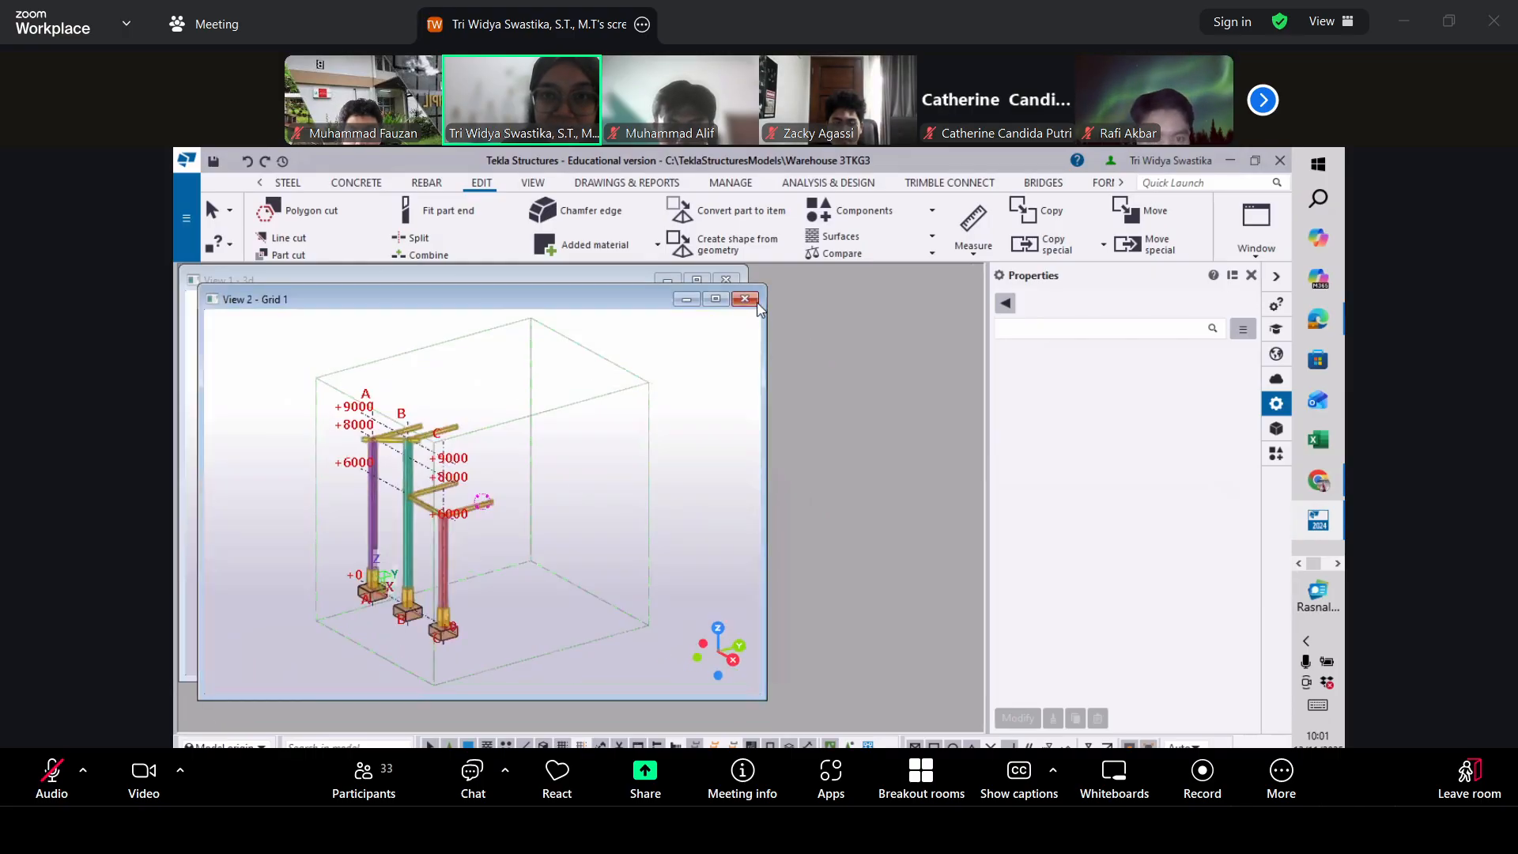
{"action": "left_click", "coordinate": [745, 298]}
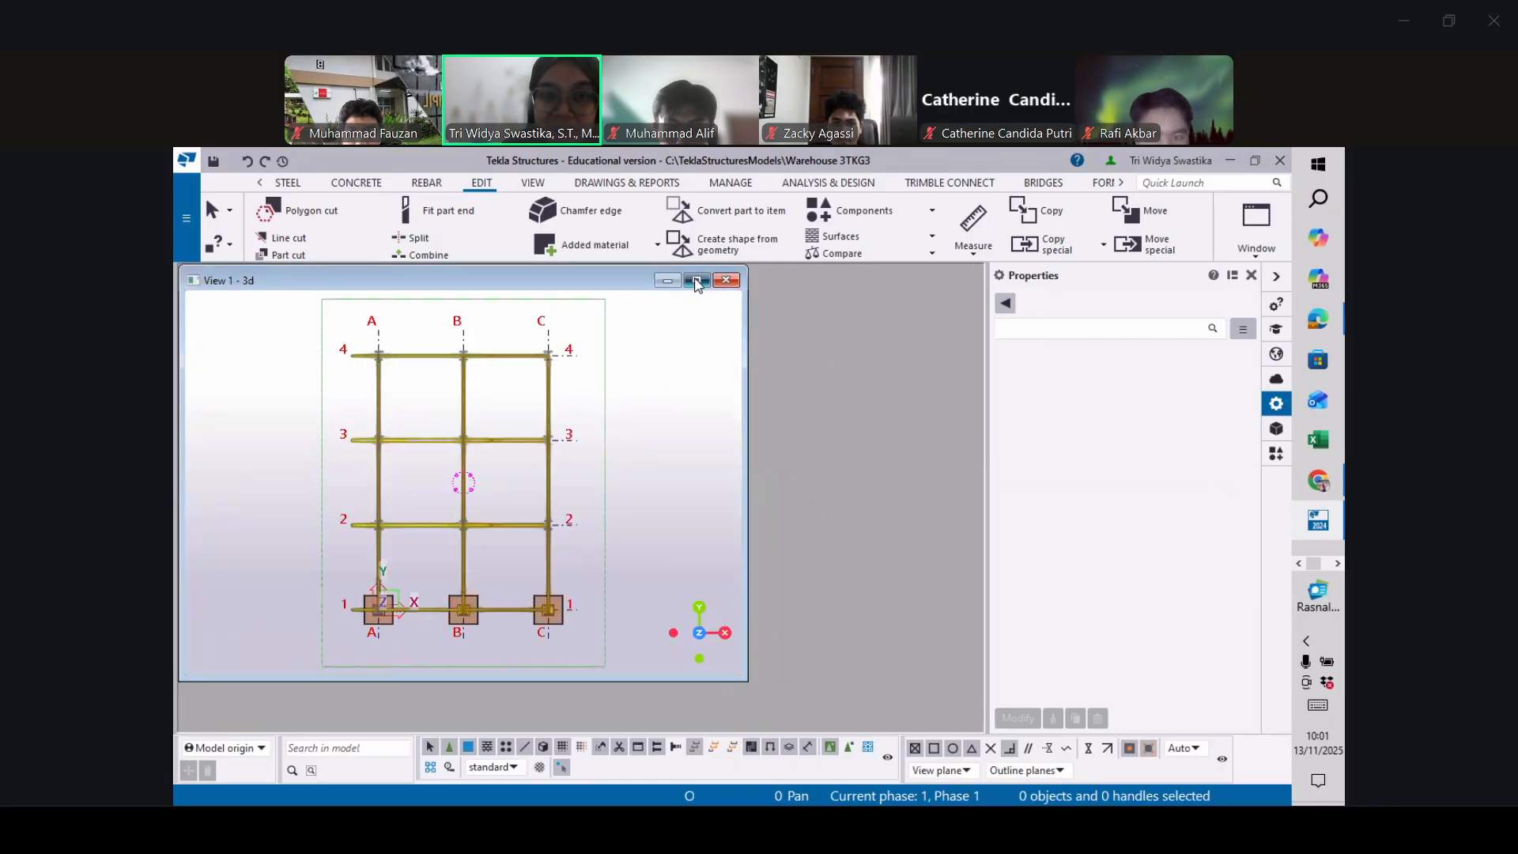
{"action": "left_click", "coordinate": [697, 281]}
{"action": "left_click", "coordinate": [1257, 235]}
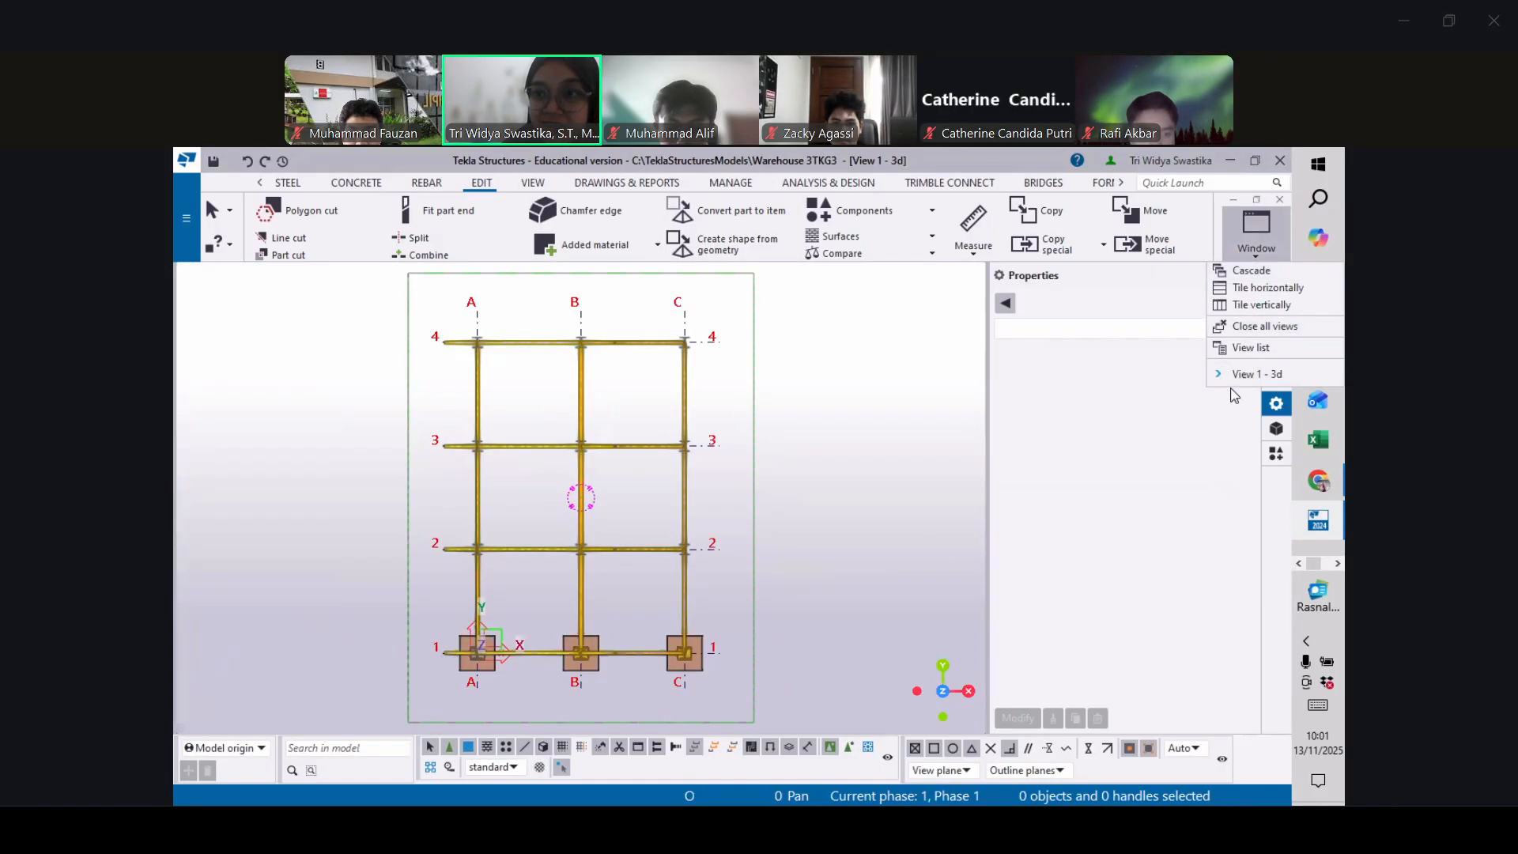
{"action": "left_click", "coordinate": [918, 397]}
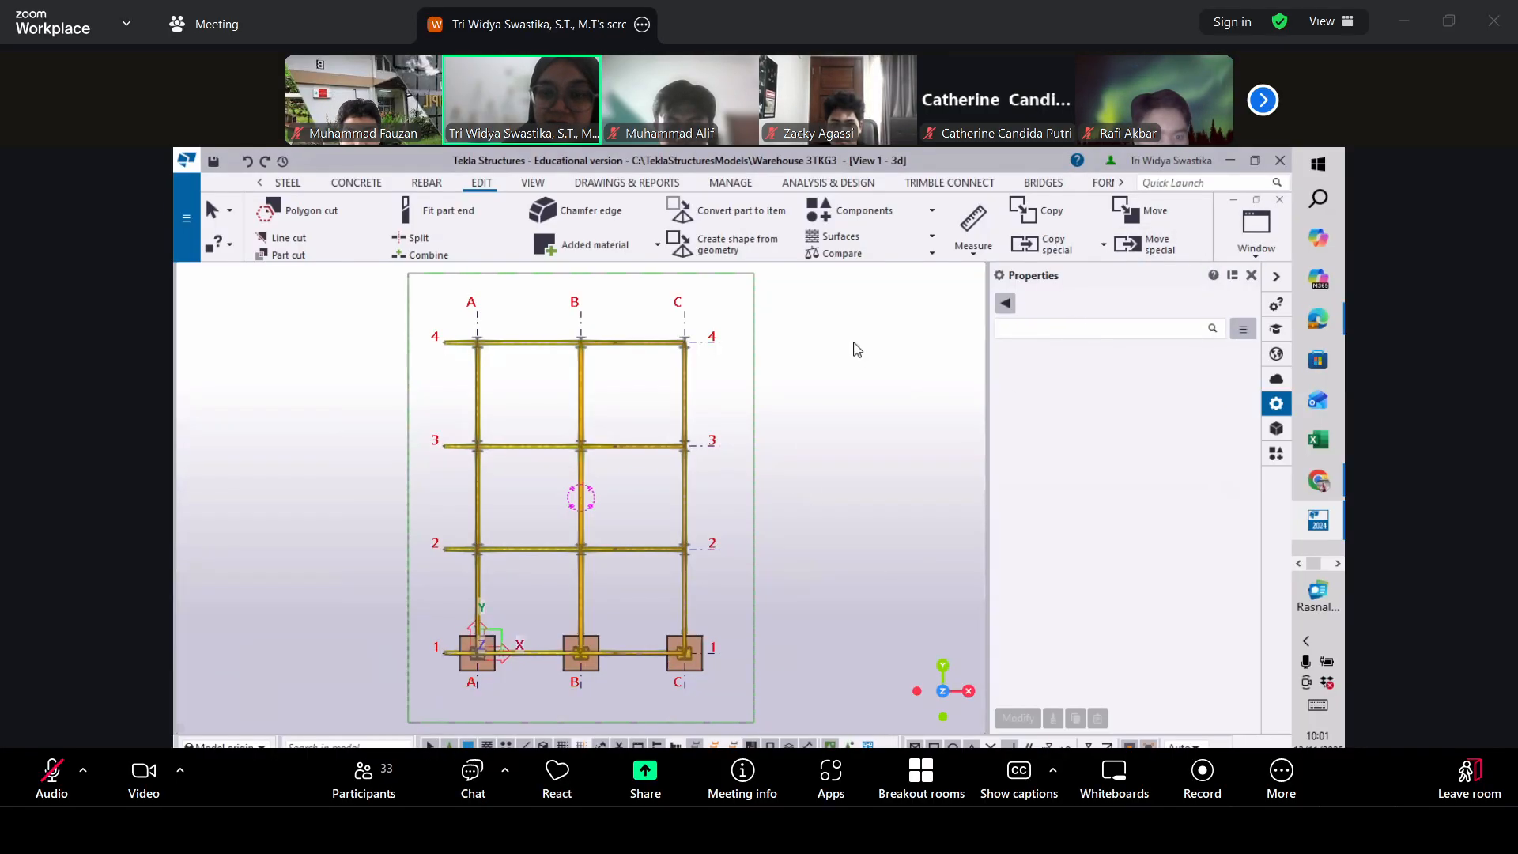
Switch the 3d view from plan to three-dimensional display and examine the base plate under the column at grid A-1
{"action": "left_click", "coordinate": [885, 377]}
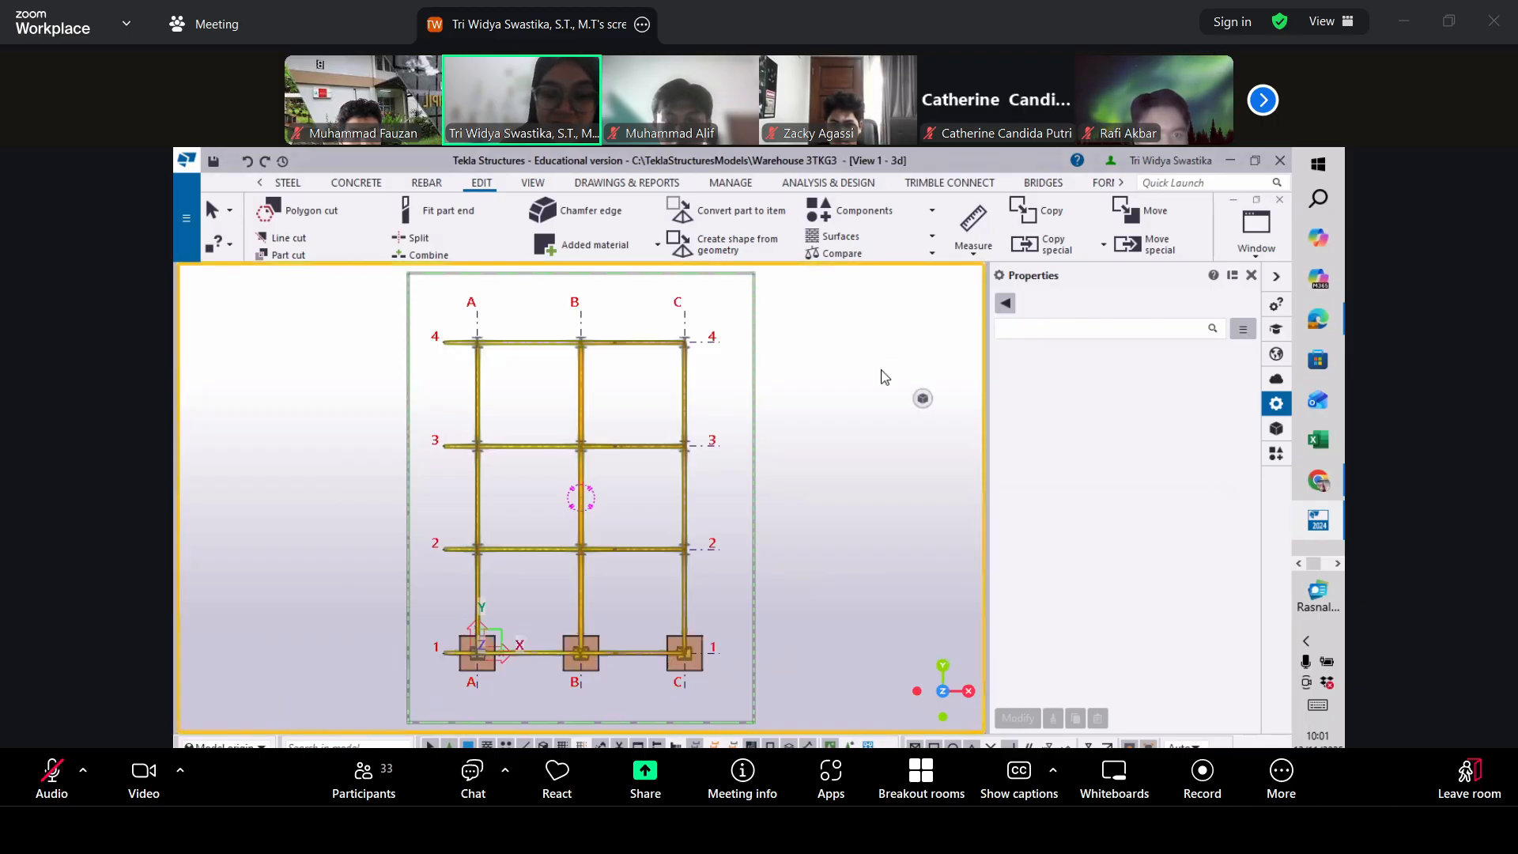
{"action": "key", "text": "ctrl+p"}
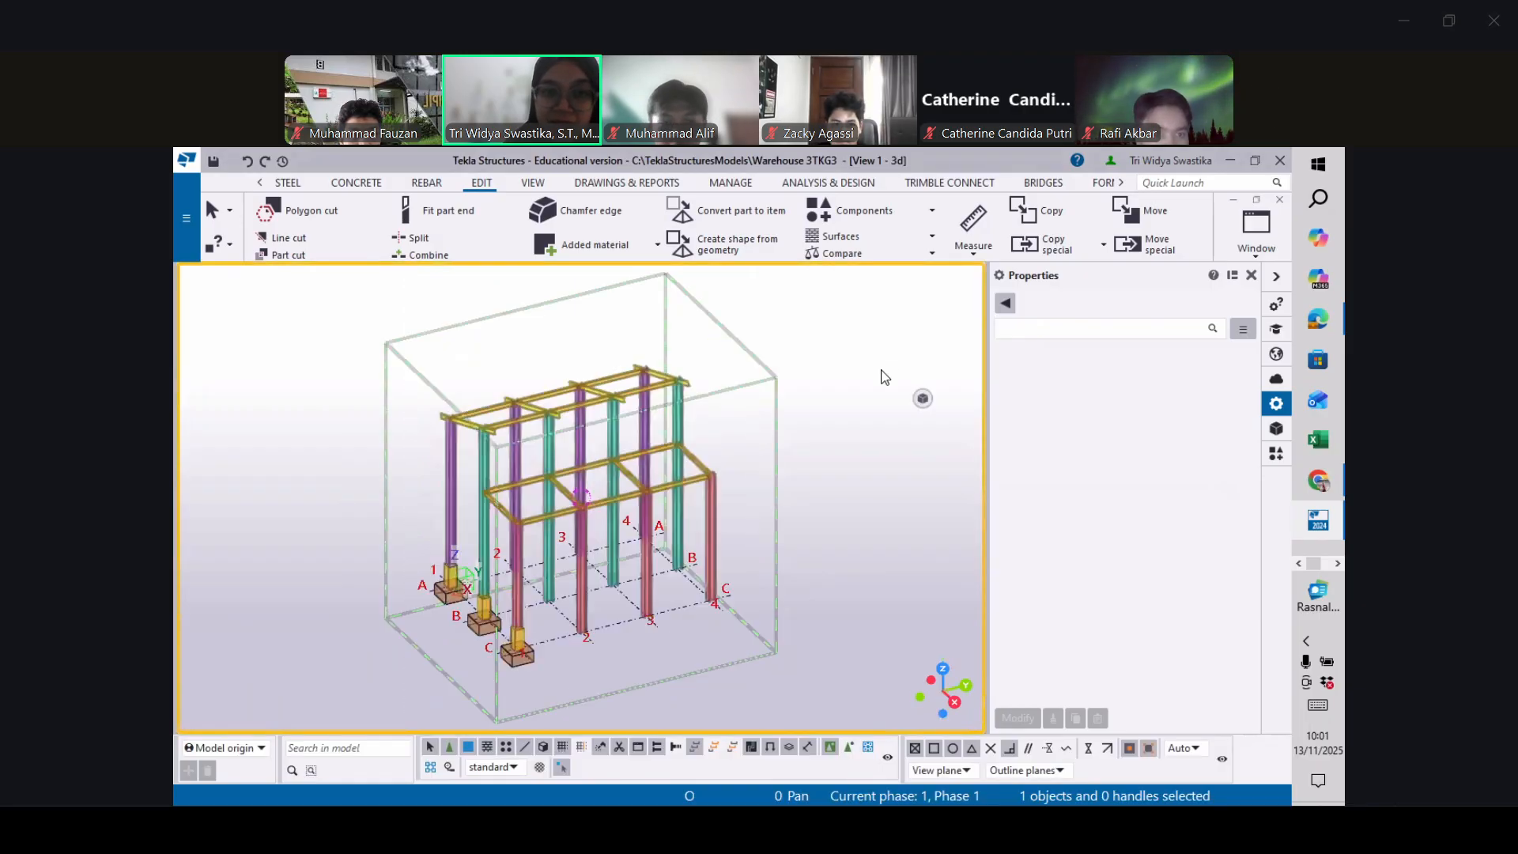
{"action": "scroll", "coordinate": [447, 585], "scroll_direction": "up", "scroll_amount": 6}
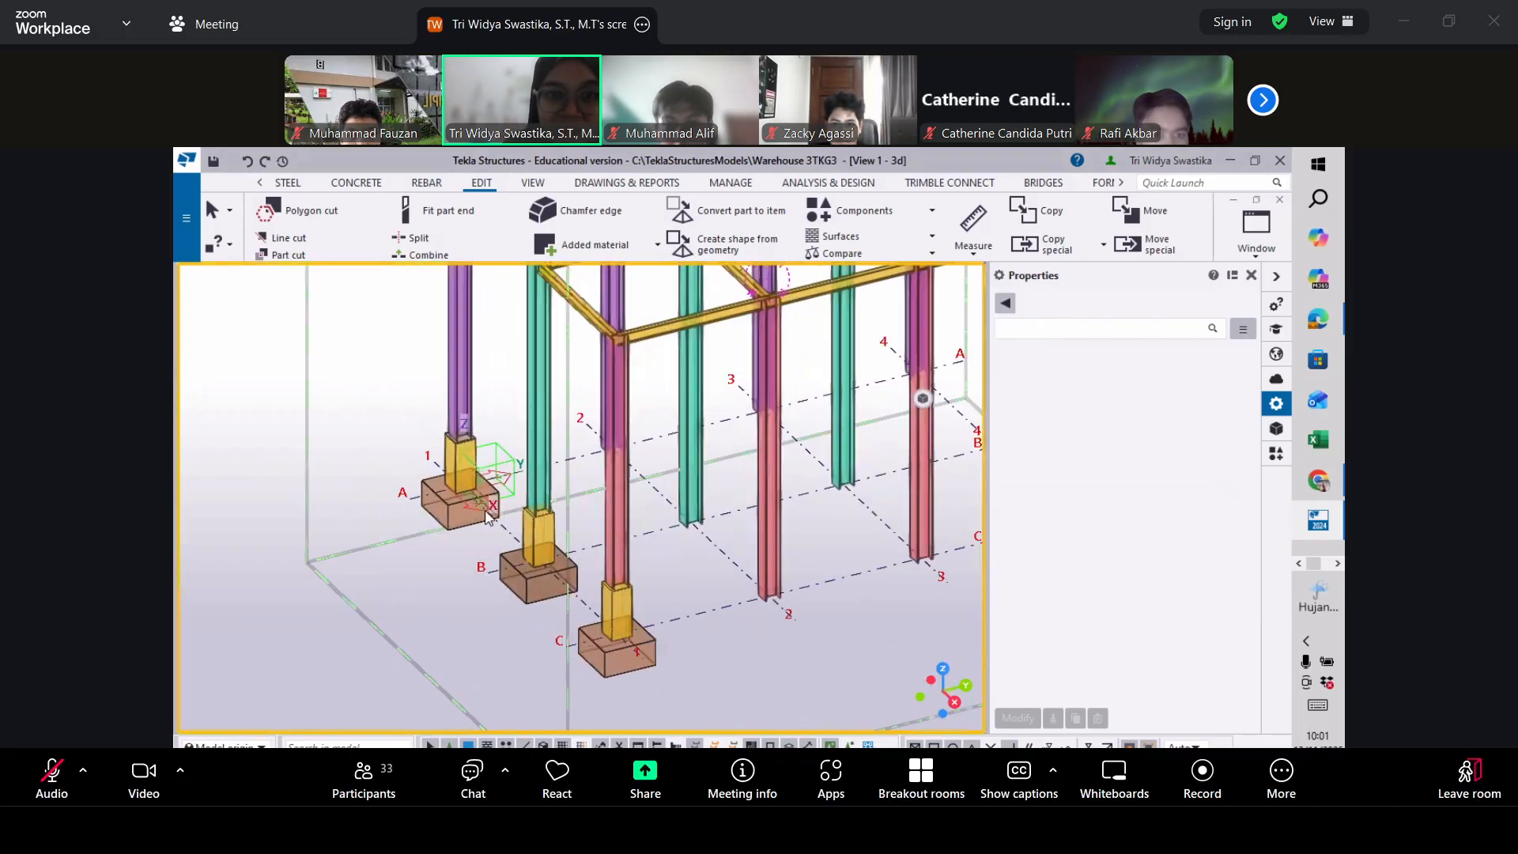
{"action": "scroll", "coordinate": [466, 403], "scroll_direction": "up", "scroll_amount": 5}
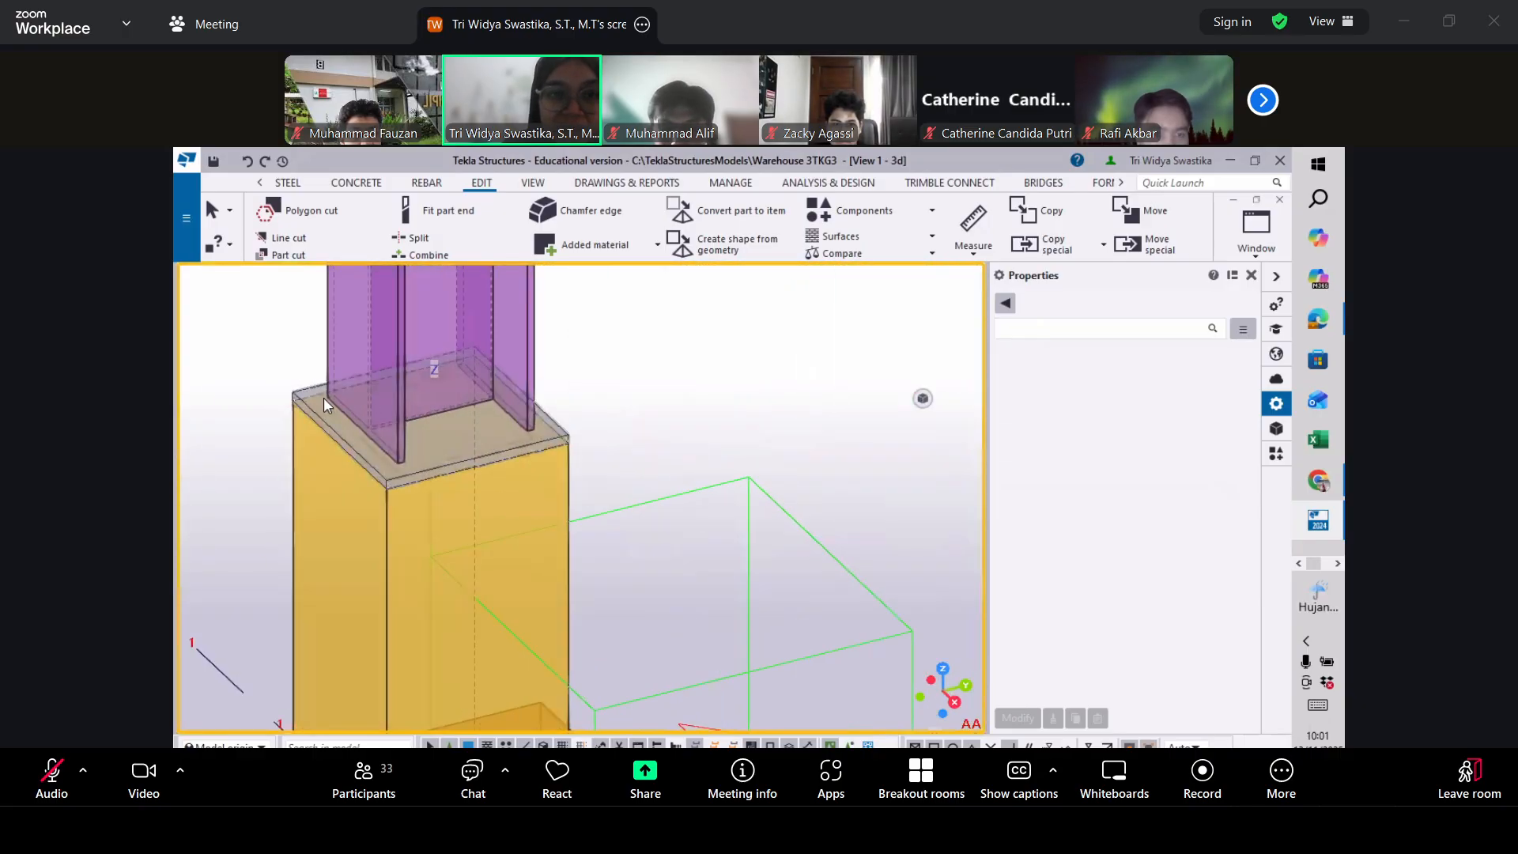
{"action": "scroll", "coordinate": [306, 378], "scroll_direction": "up", "scroll_amount": 3}
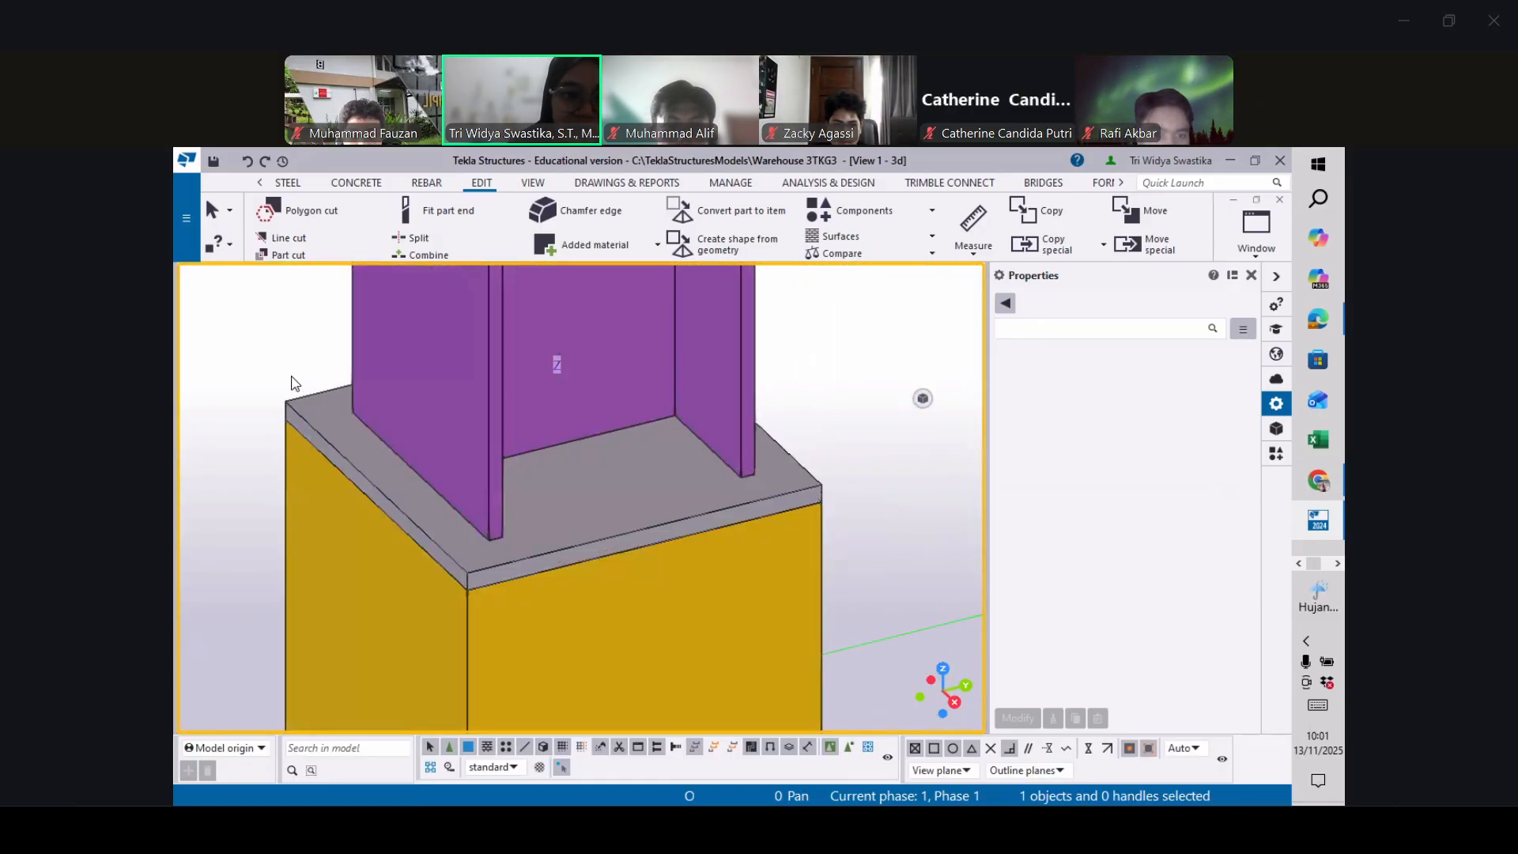
{"action": "scroll", "coordinate": [297, 405], "scroll_direction": "up", "scroll_amount": 2}
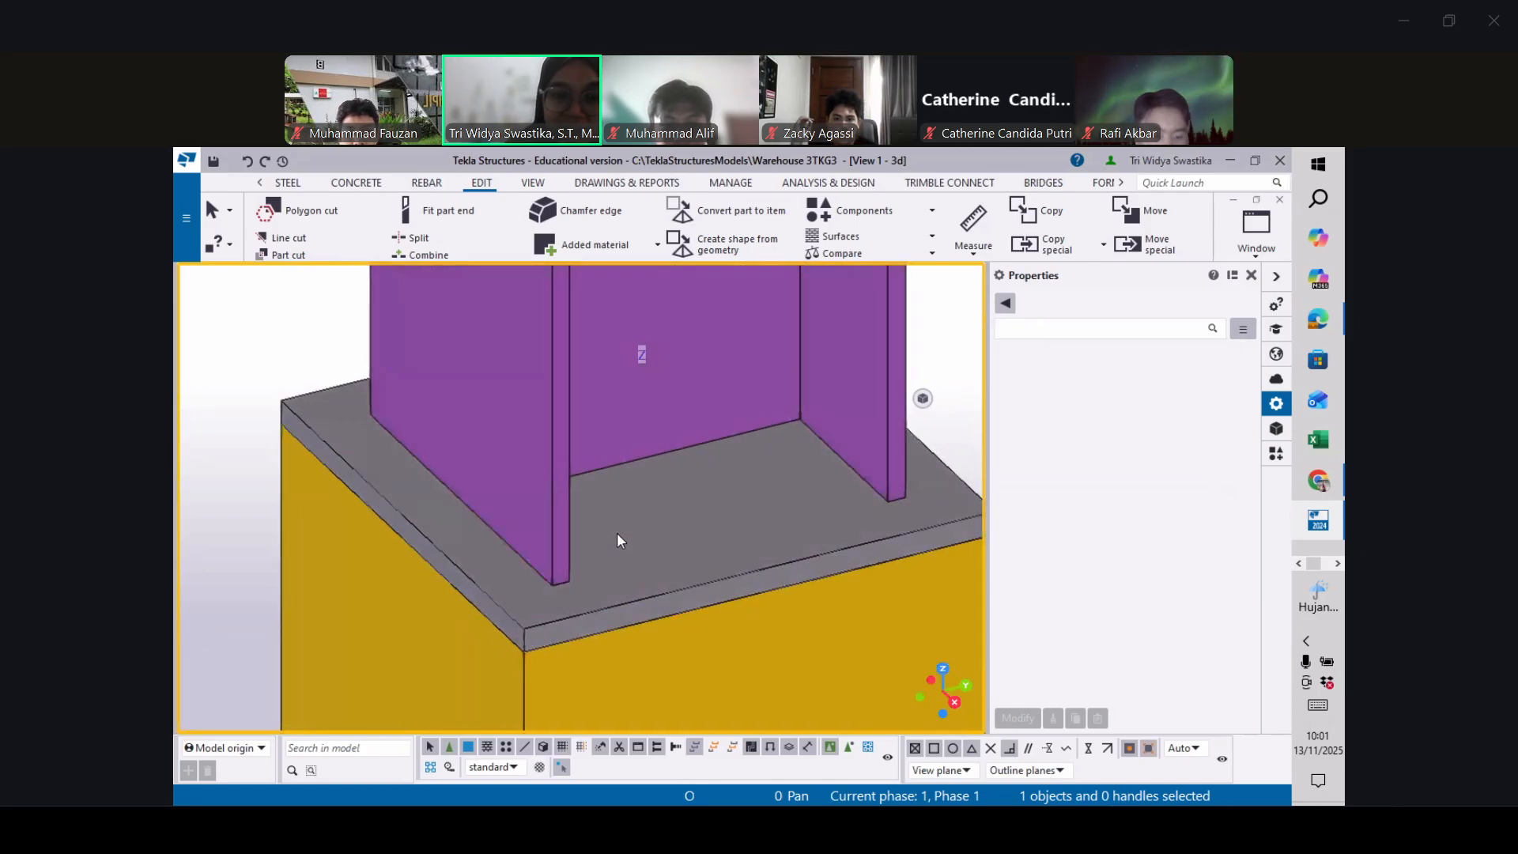
Round the nearest corner of the base plate at grid A-1 with a Rounding chamfer of 50 mm radius
{"action": "scroll", "coordinate": [617, 534], "scroll_direction": "down", "scroll_amount": 1}
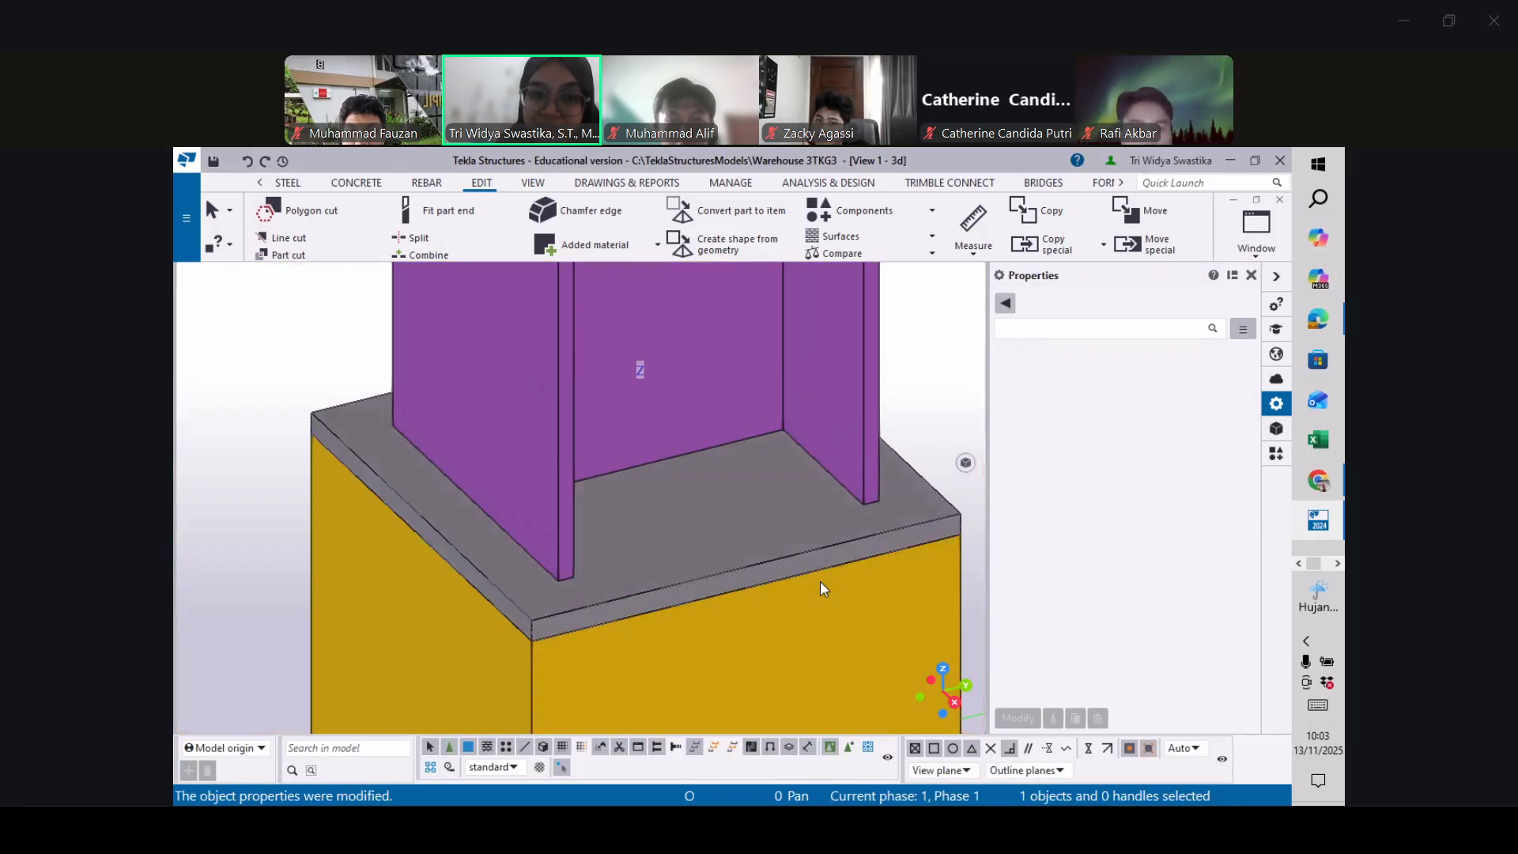
{"action": "left_click", "coordinate": [820, 586]}
{"action": "left_click", "coordinate": [531, 641]}
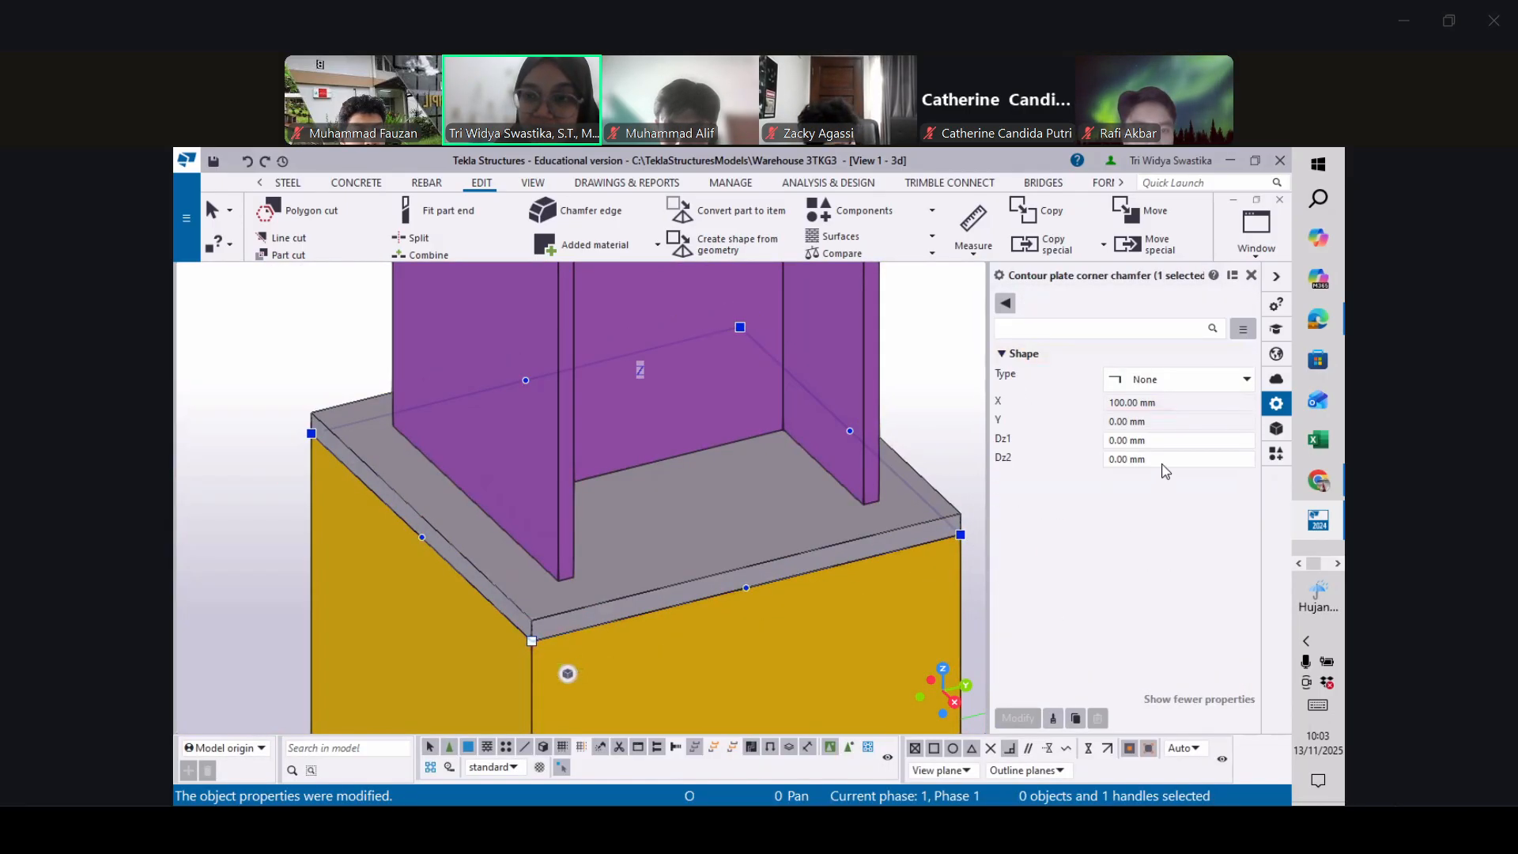
{"action": "left_click", "coordinate": [1225, 382]}
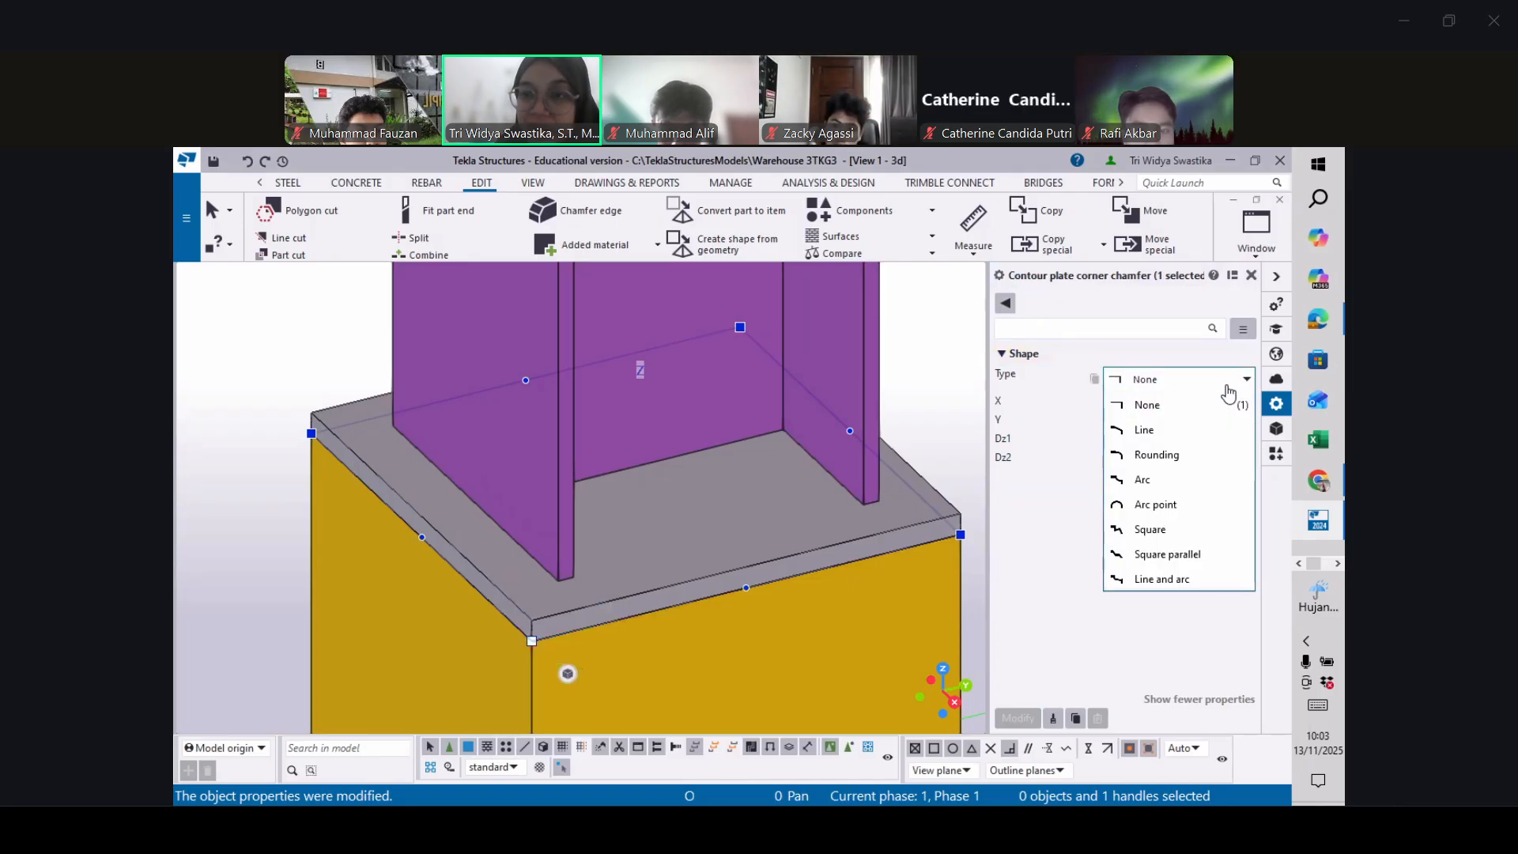
{"action": "left_click", "coordinate": [1152, 459]}
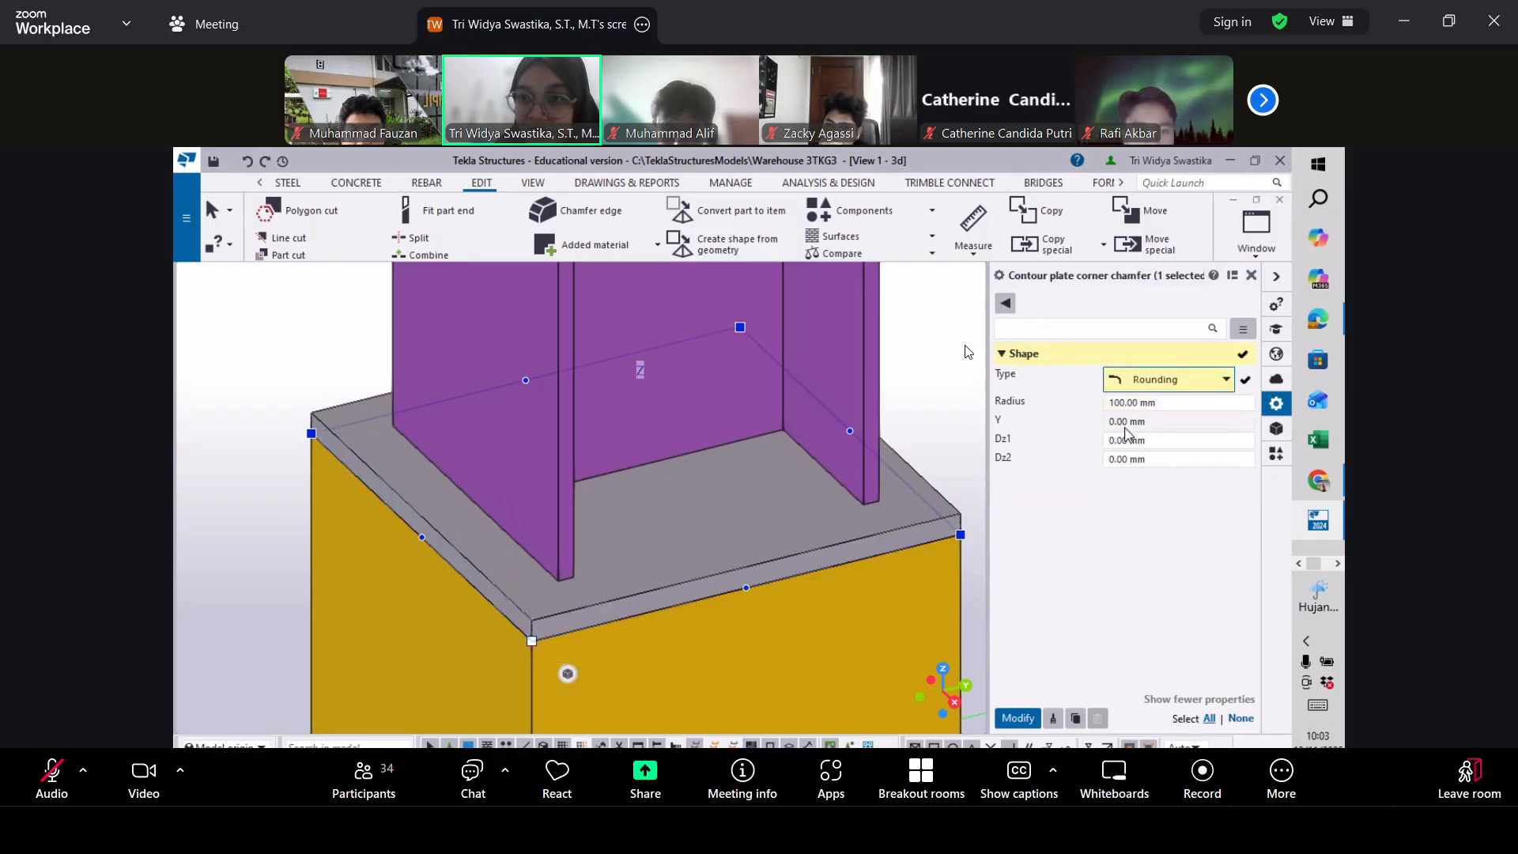
{"action": "left_click_drag", "start_coordinate": [1120, 403], "coordinate": [1104, 404]}
{"action": "type", "text": "5"}
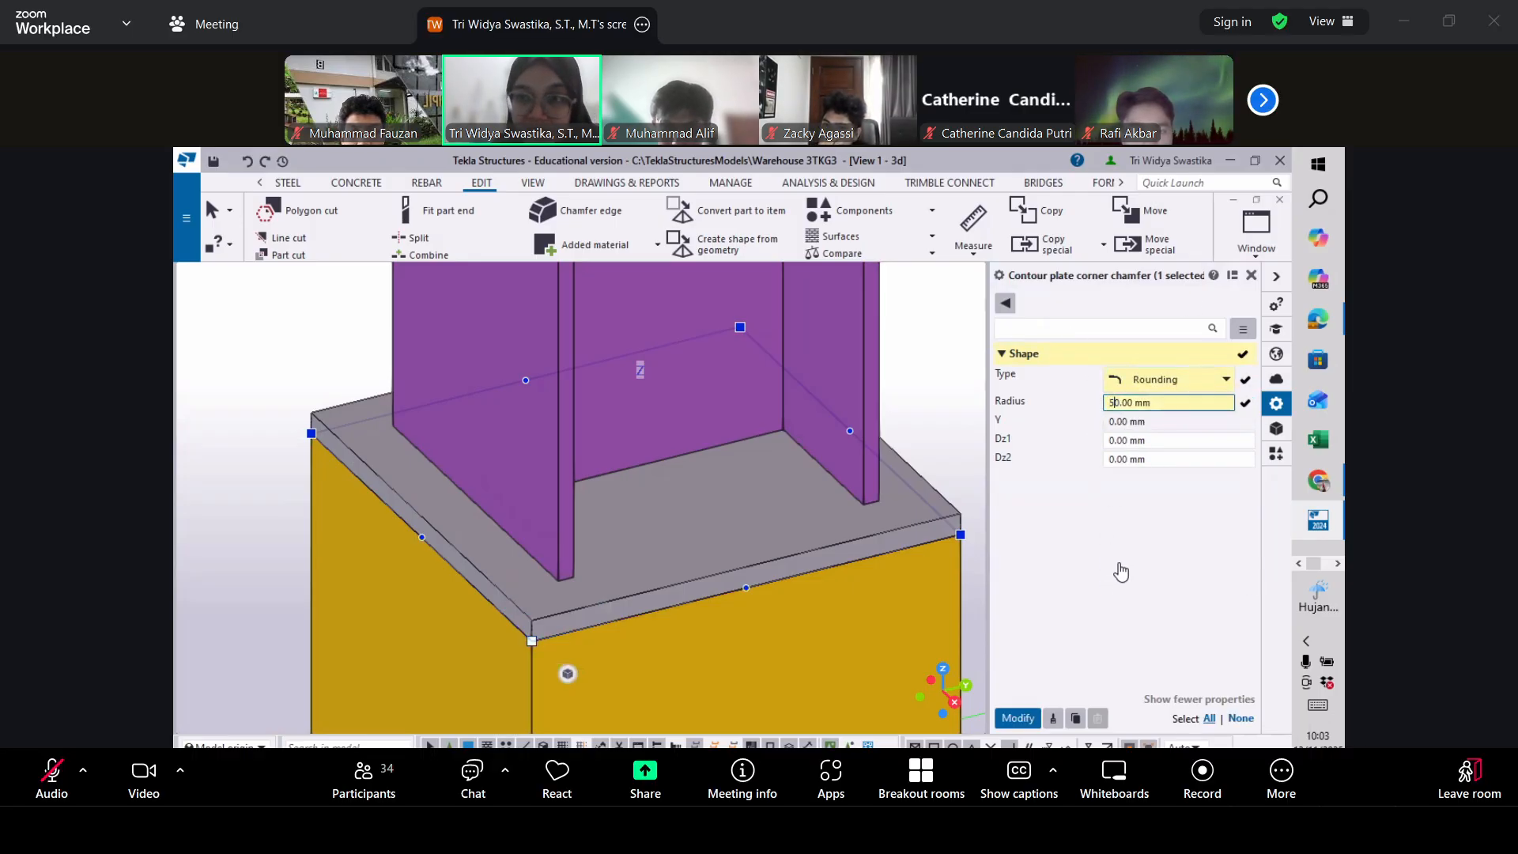
{"action": "left_click", "coordinate": [1020, 719]}
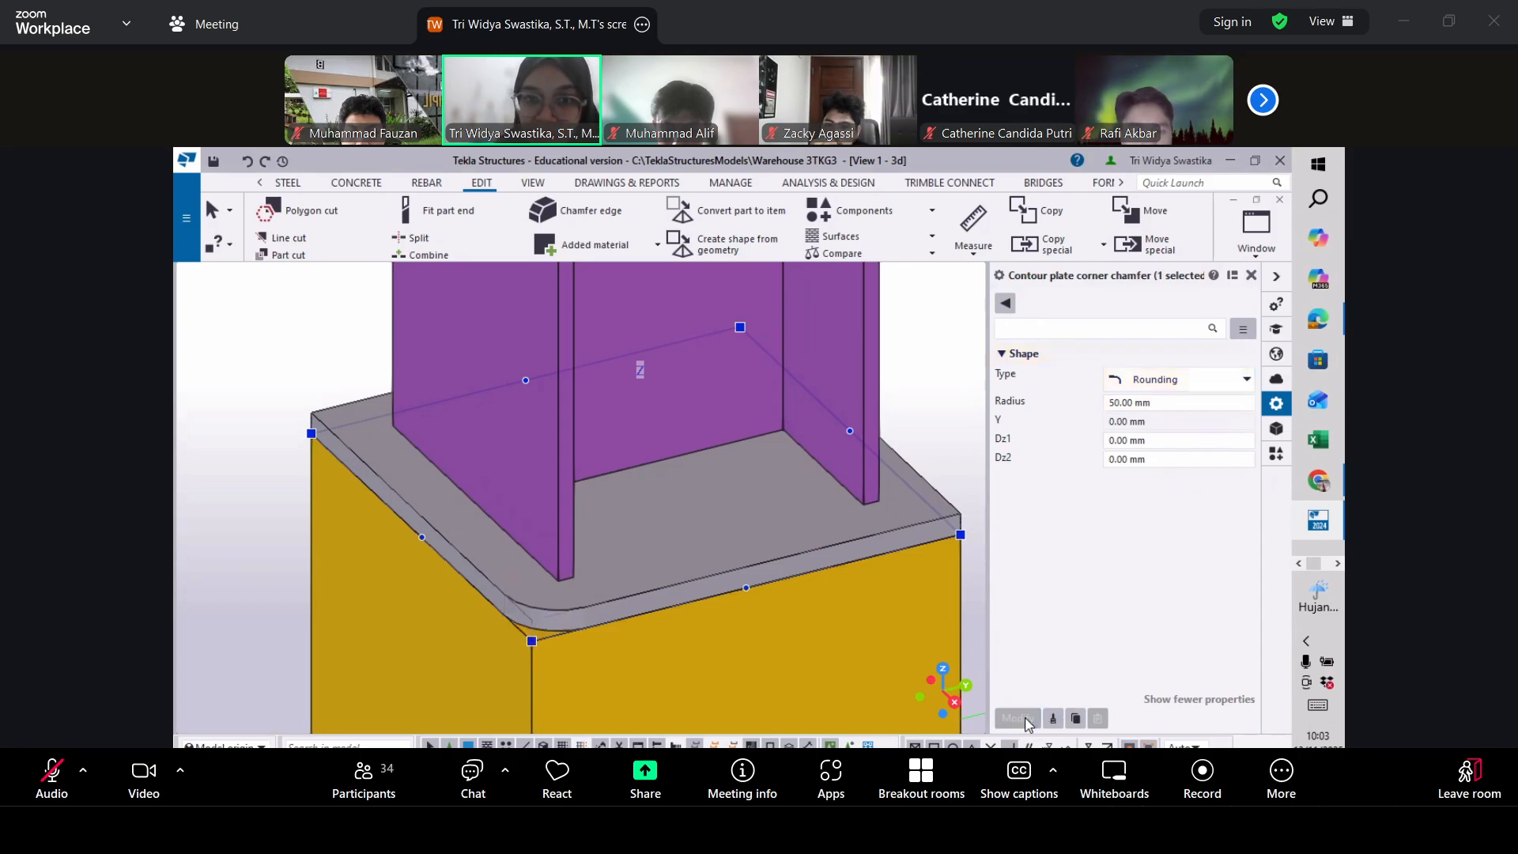
Round the base plate's right-hand corner at grid A-1 with a Rounding chamfer of 50 mm radius
{"action": "left_click", "coordinate": [961, 534]}
{"action": "left_click", "coordinate": [1168, 387]}
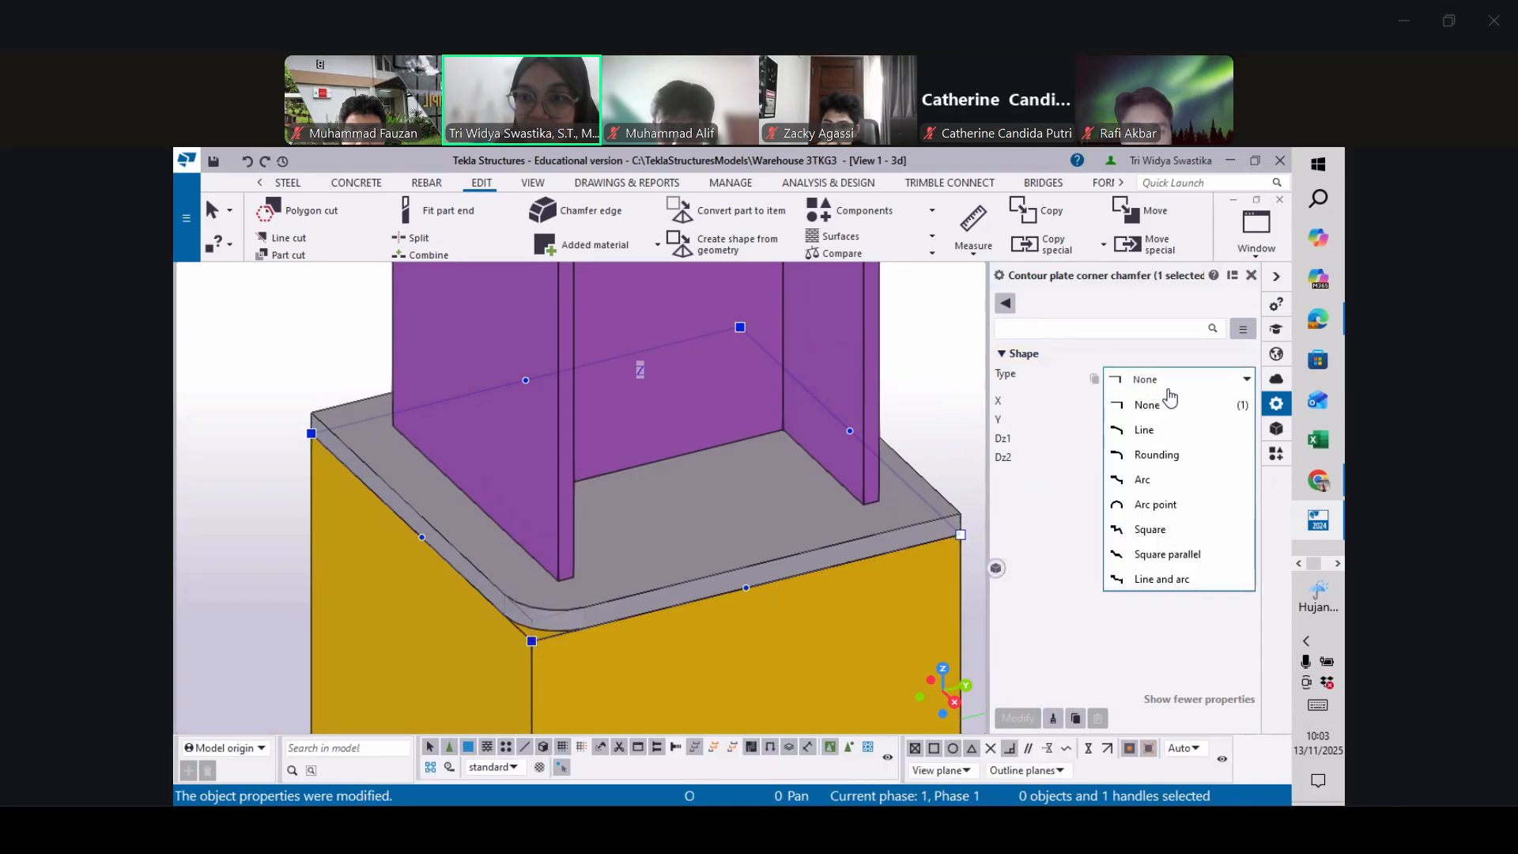
{"action": "left_click", "coordinate": [1142, 457]}
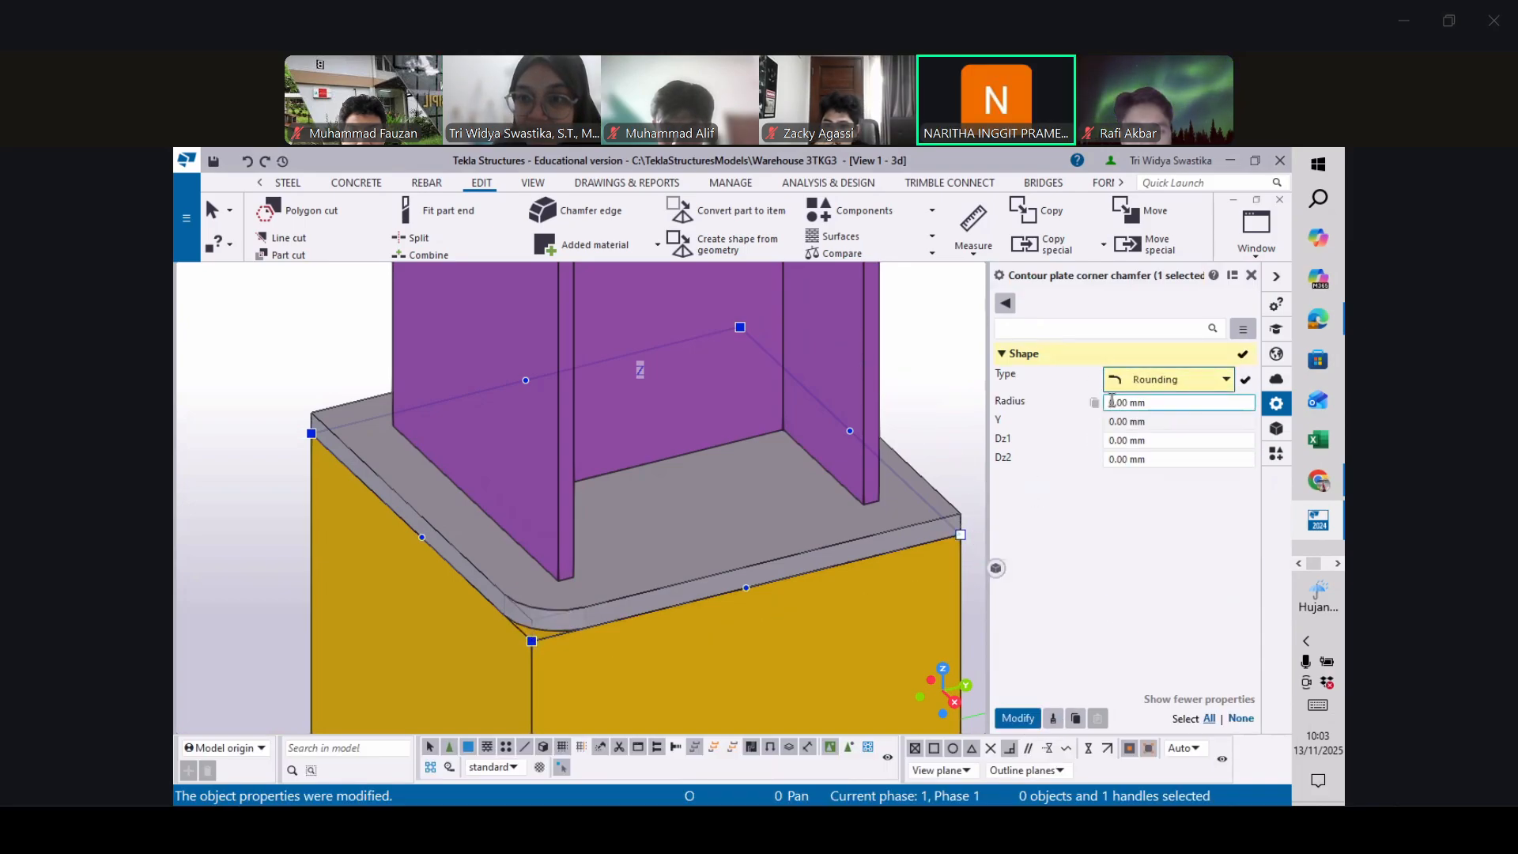
{"action": "type", "text": "50"}
{"action": "left_click", "coordinate": [1018, 719]}
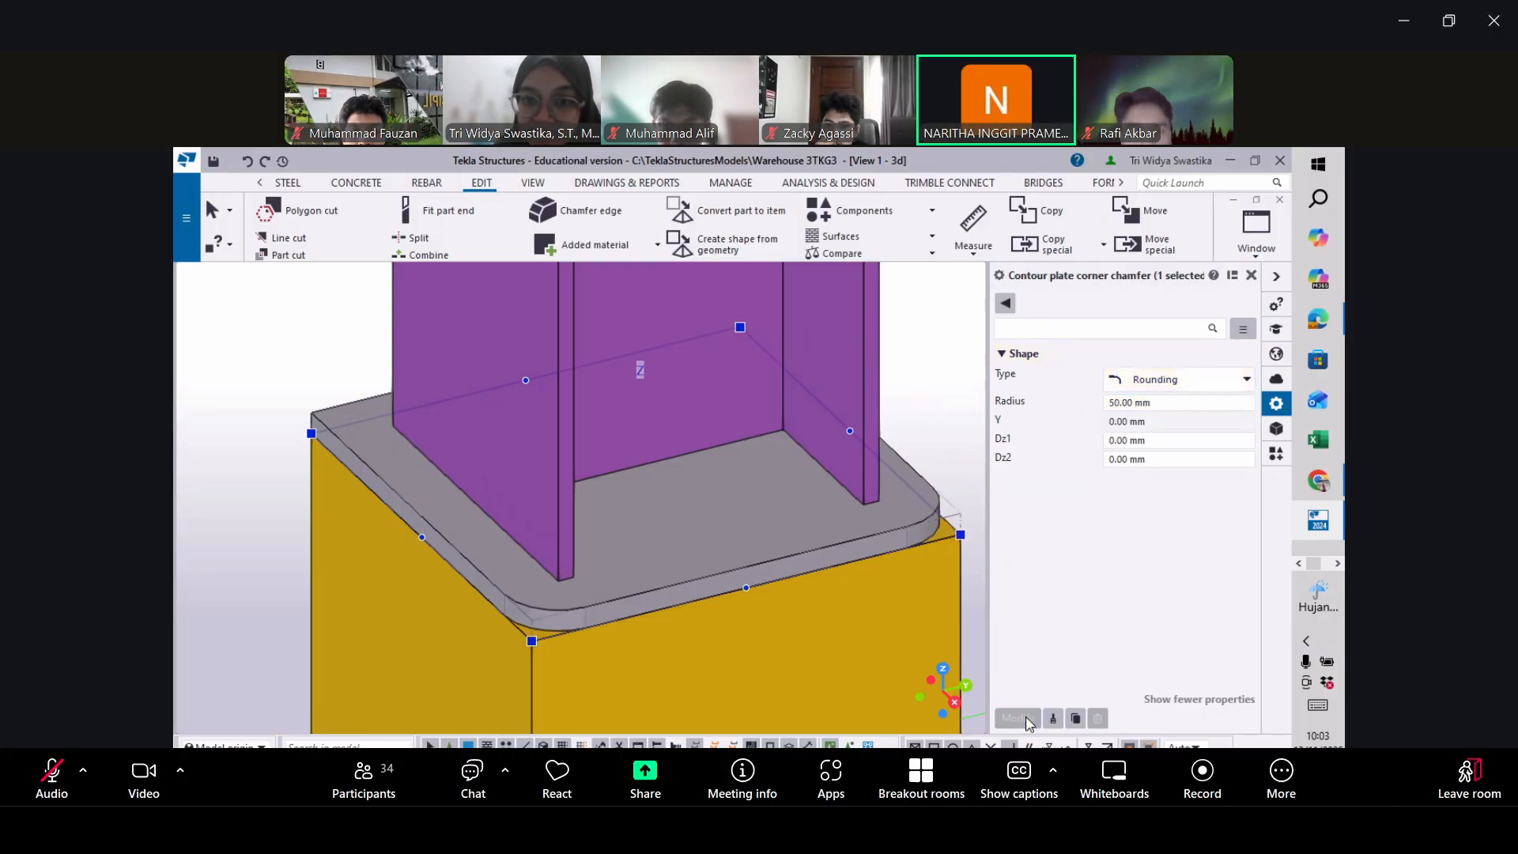
{"action": "left_click", "coordinate": [311, 434]}
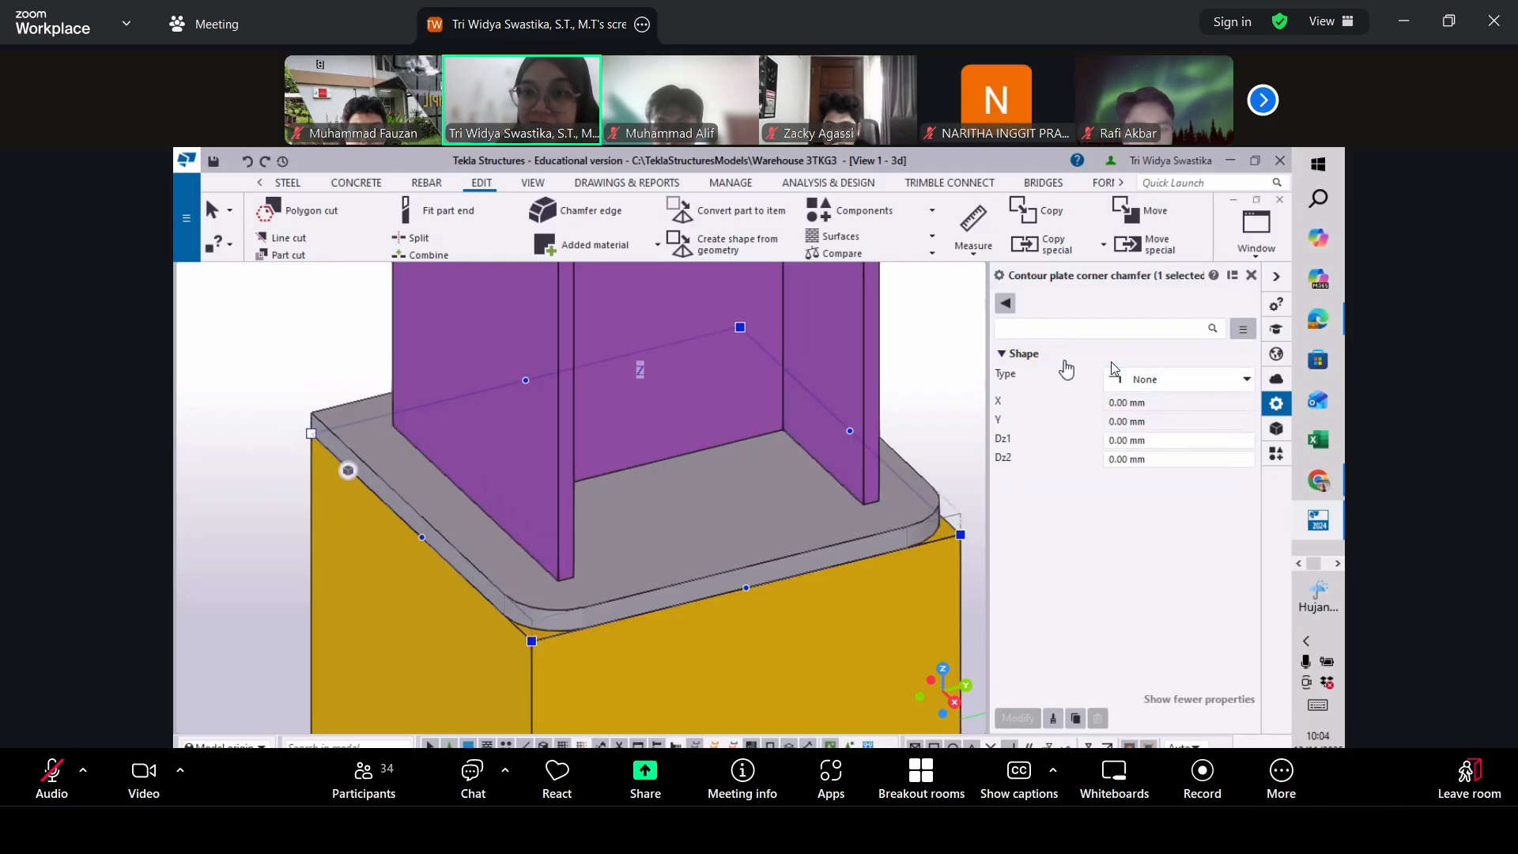
{"action": "left_click", "coordinate": [949, 592]}
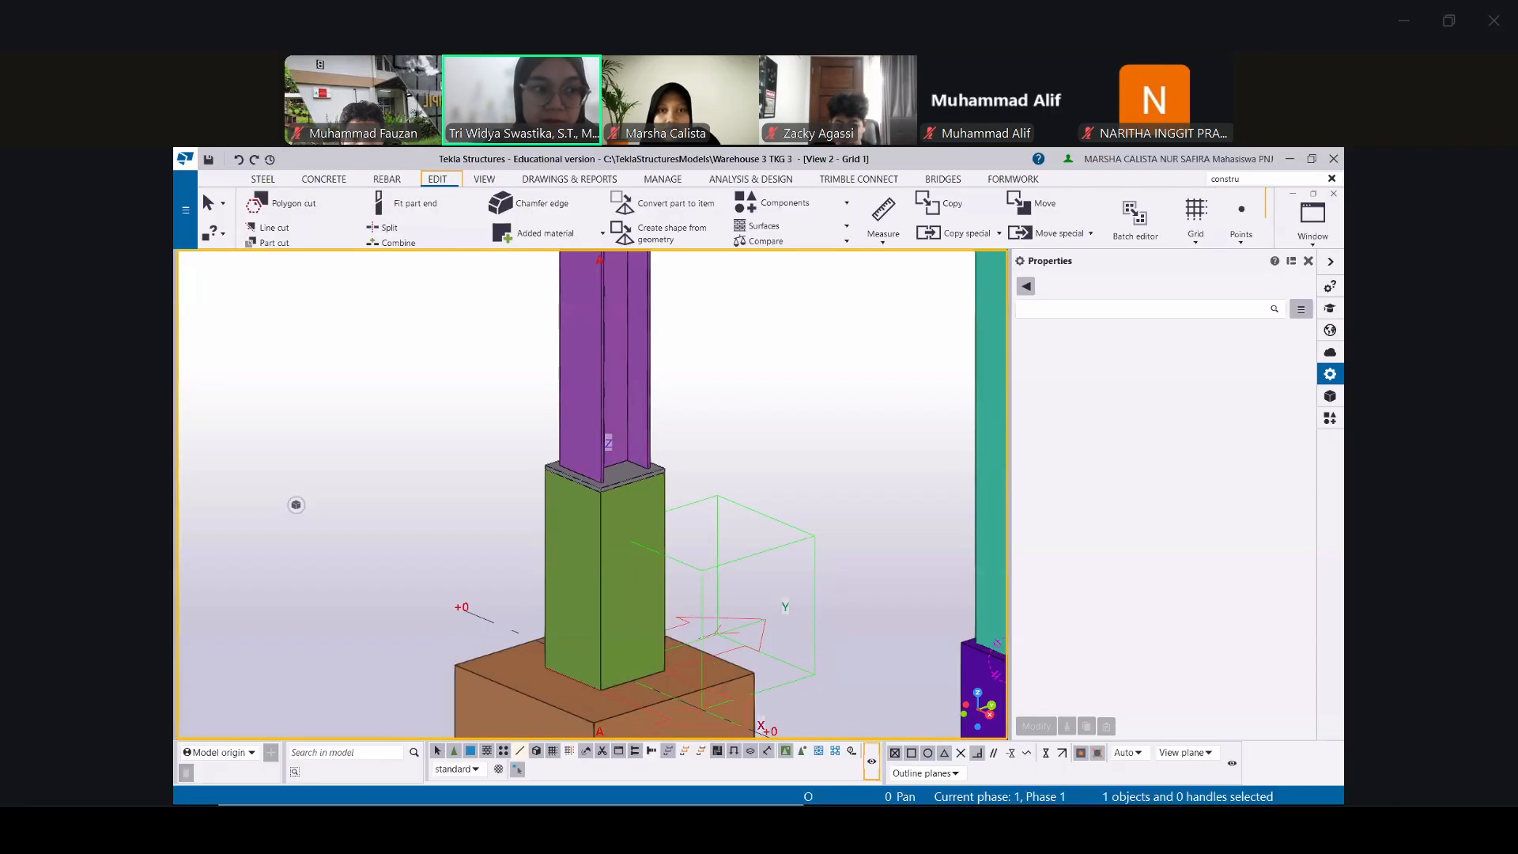
Try to chamfer the nearest corner of the base plate on the green pedestal using Chamfer edge with 30 mm distances
{"action": "left_click", "coordinate": [621, 478]}
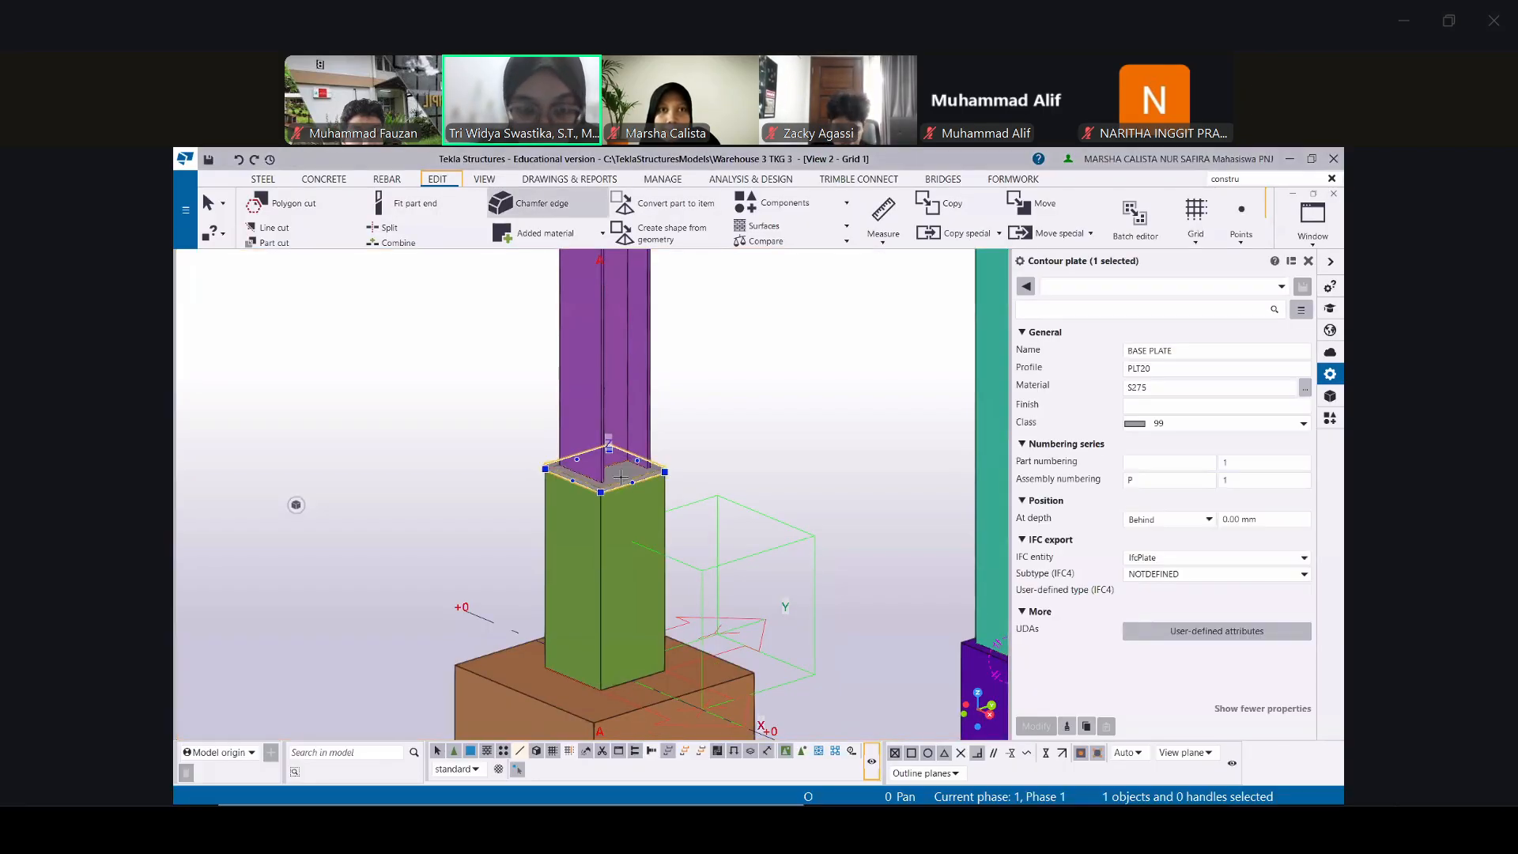
{"action": "left_click", "coordinate": [543, 204]}
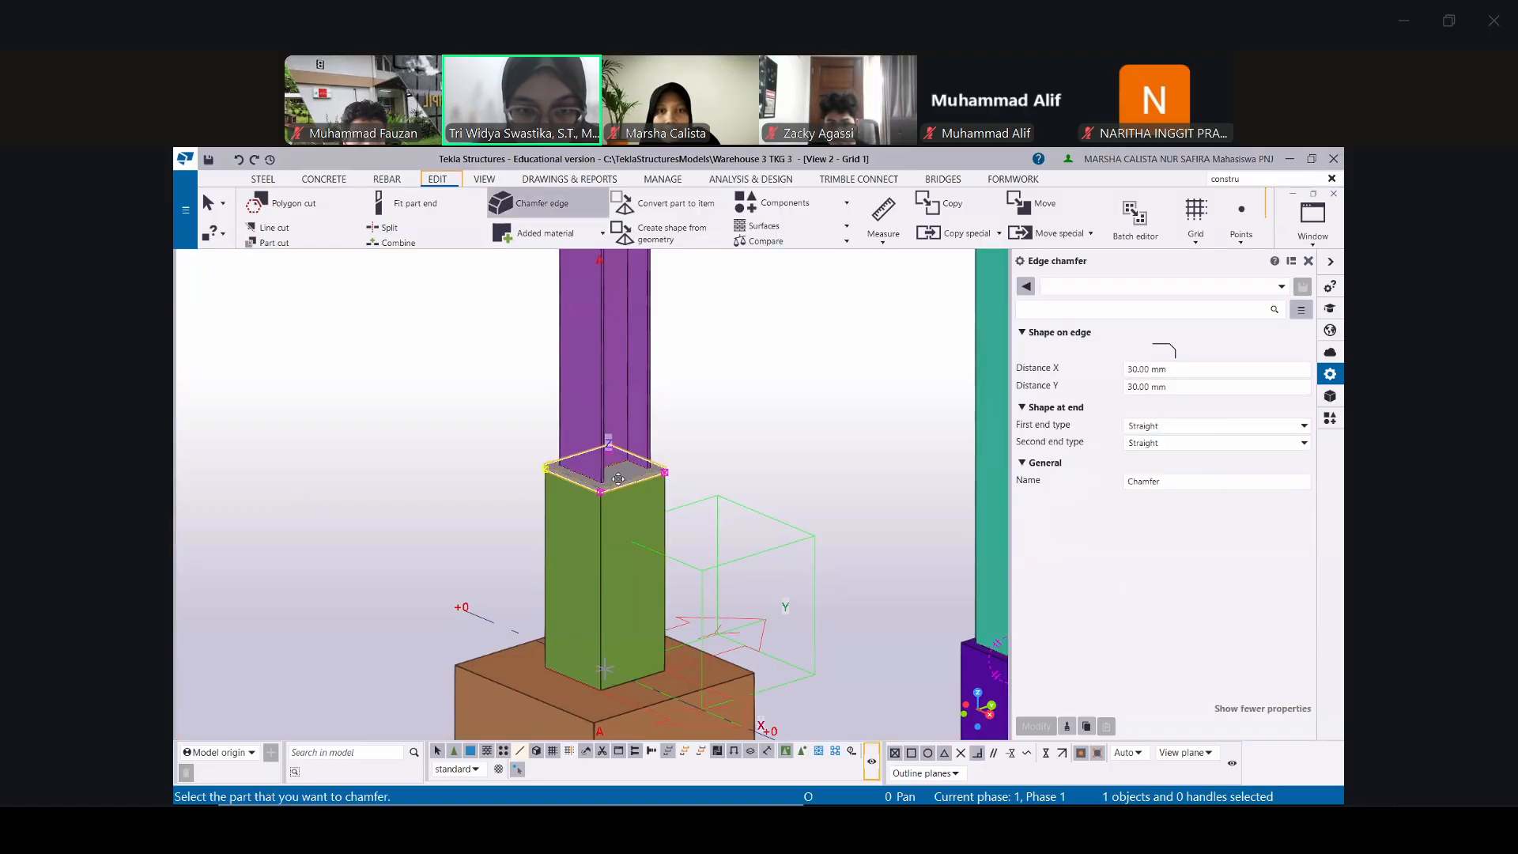
{"action": "scroll", "coordinate": [596, 489], "scroll_direction": "up", "scroll_amount": 3}
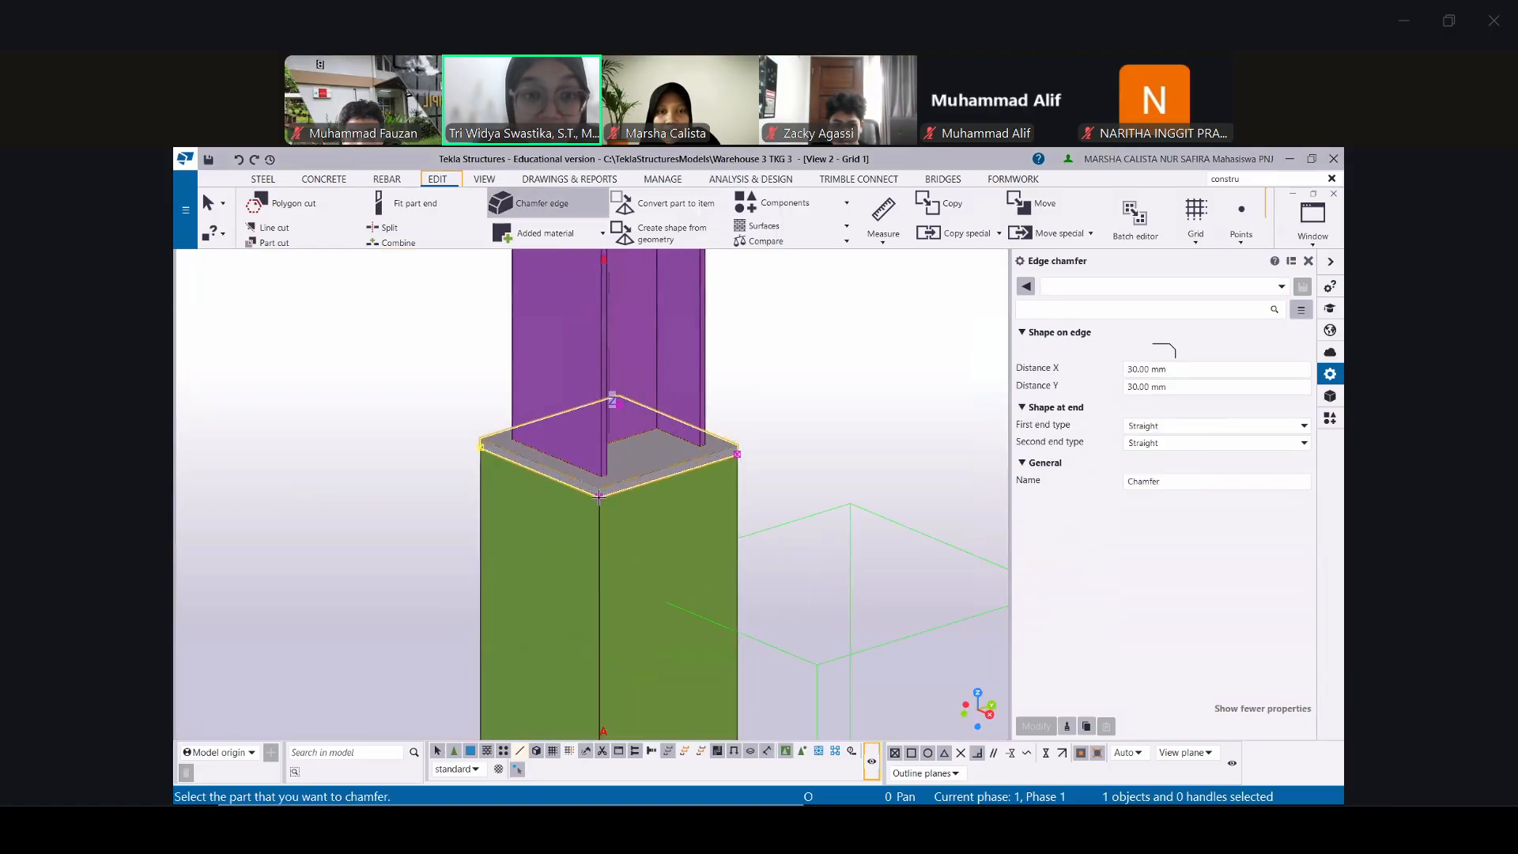
{"action": "scroll", "coordinate": [599, 497], "scroll_direction": "up", "scroll_amount": 4}
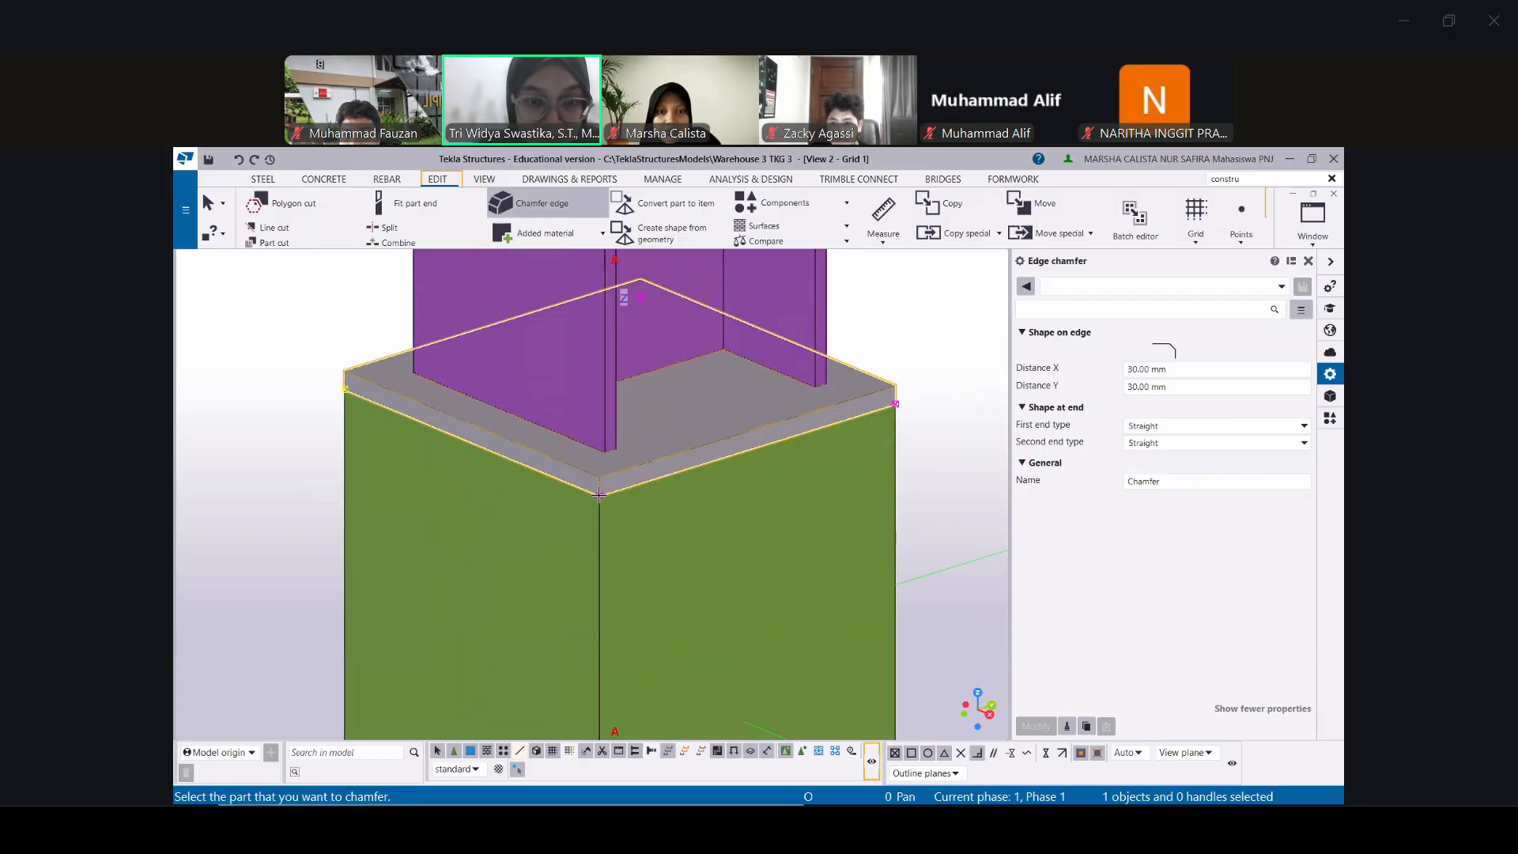
{"action": "left_click", "coordinate": [600, 495]}
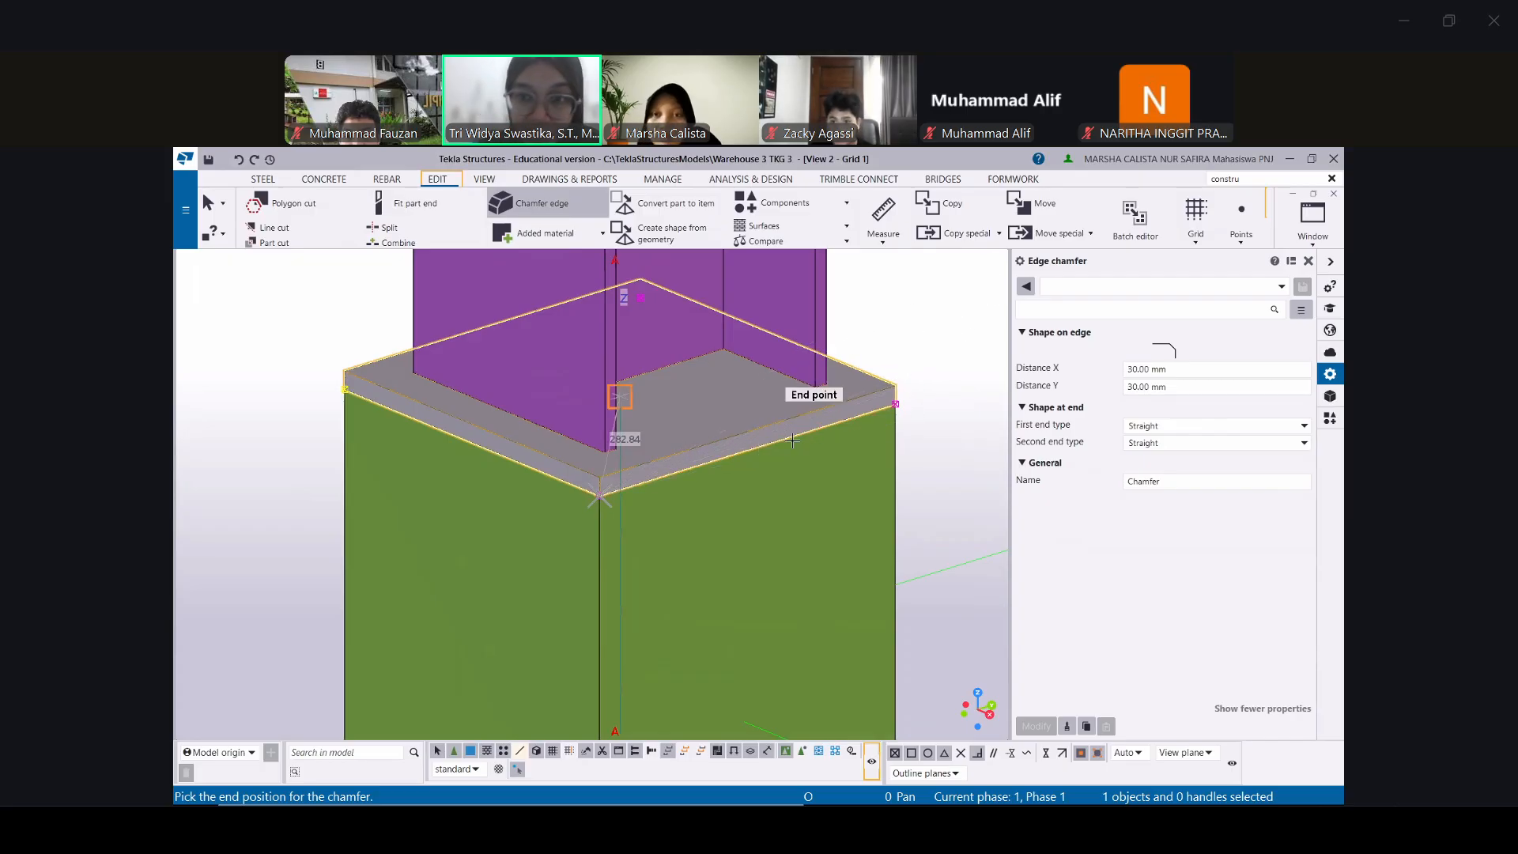
{"action": "left_click", "coordinate": [600, 499]}
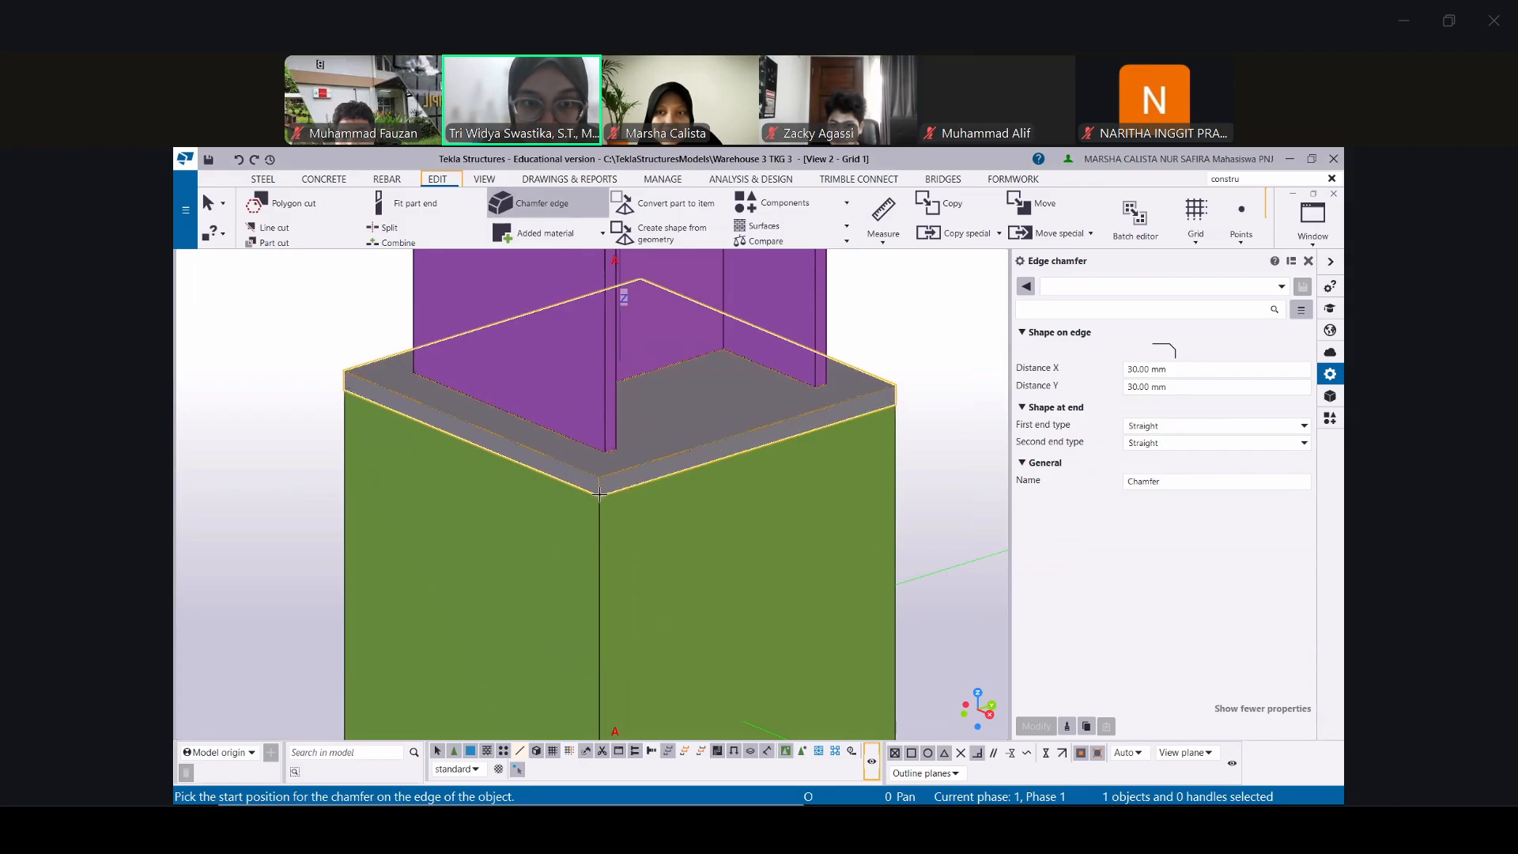
{"action": "left_click", "coordinate": [600, 494]}
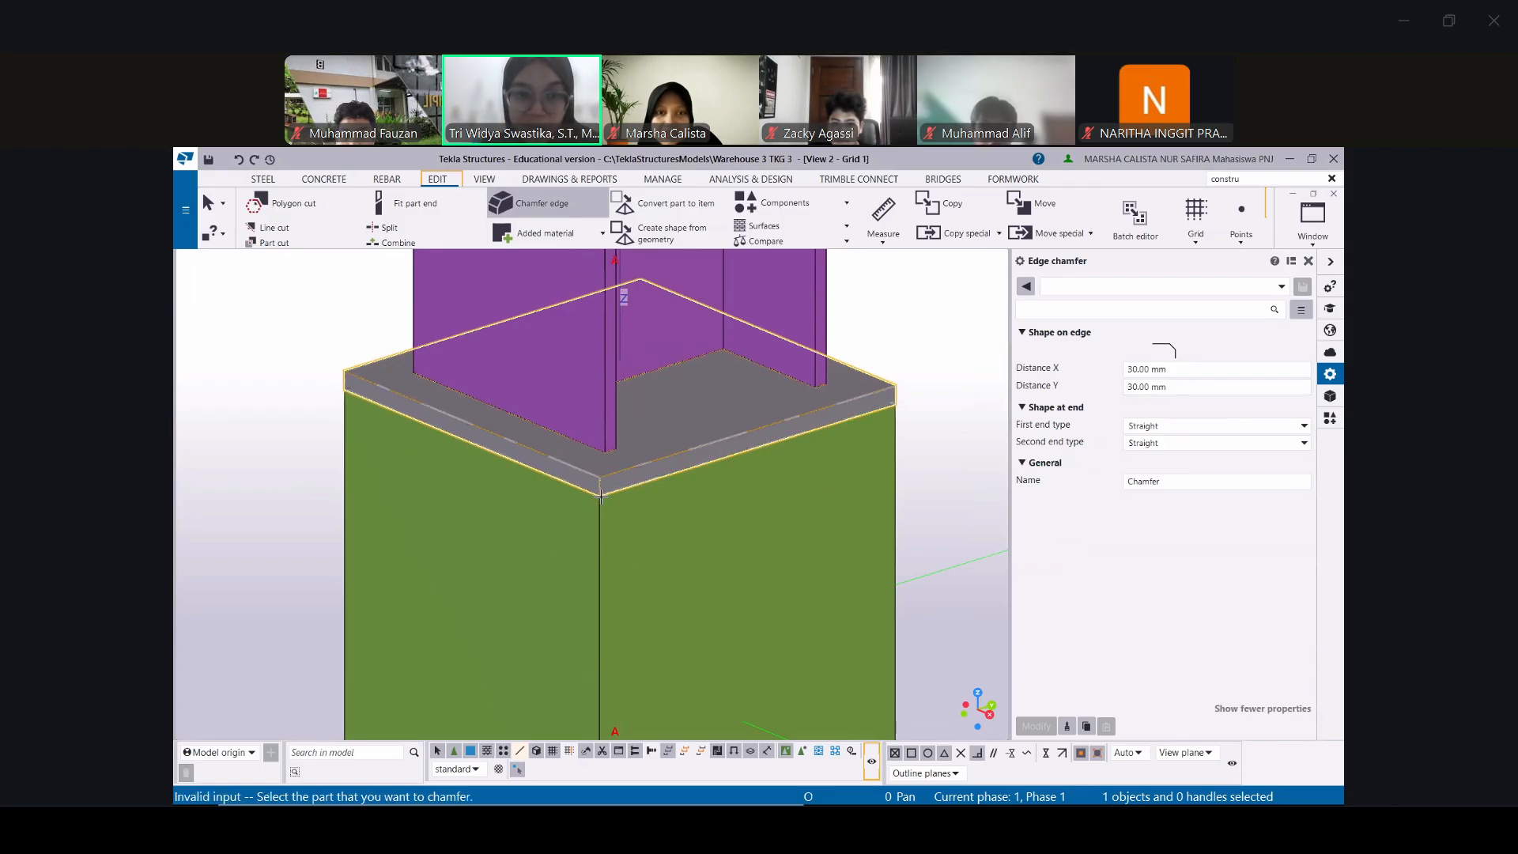
{"action": "scroll", "coordinate": [585, 451], "scroll_direction": "down", "scroll_amount": 3}
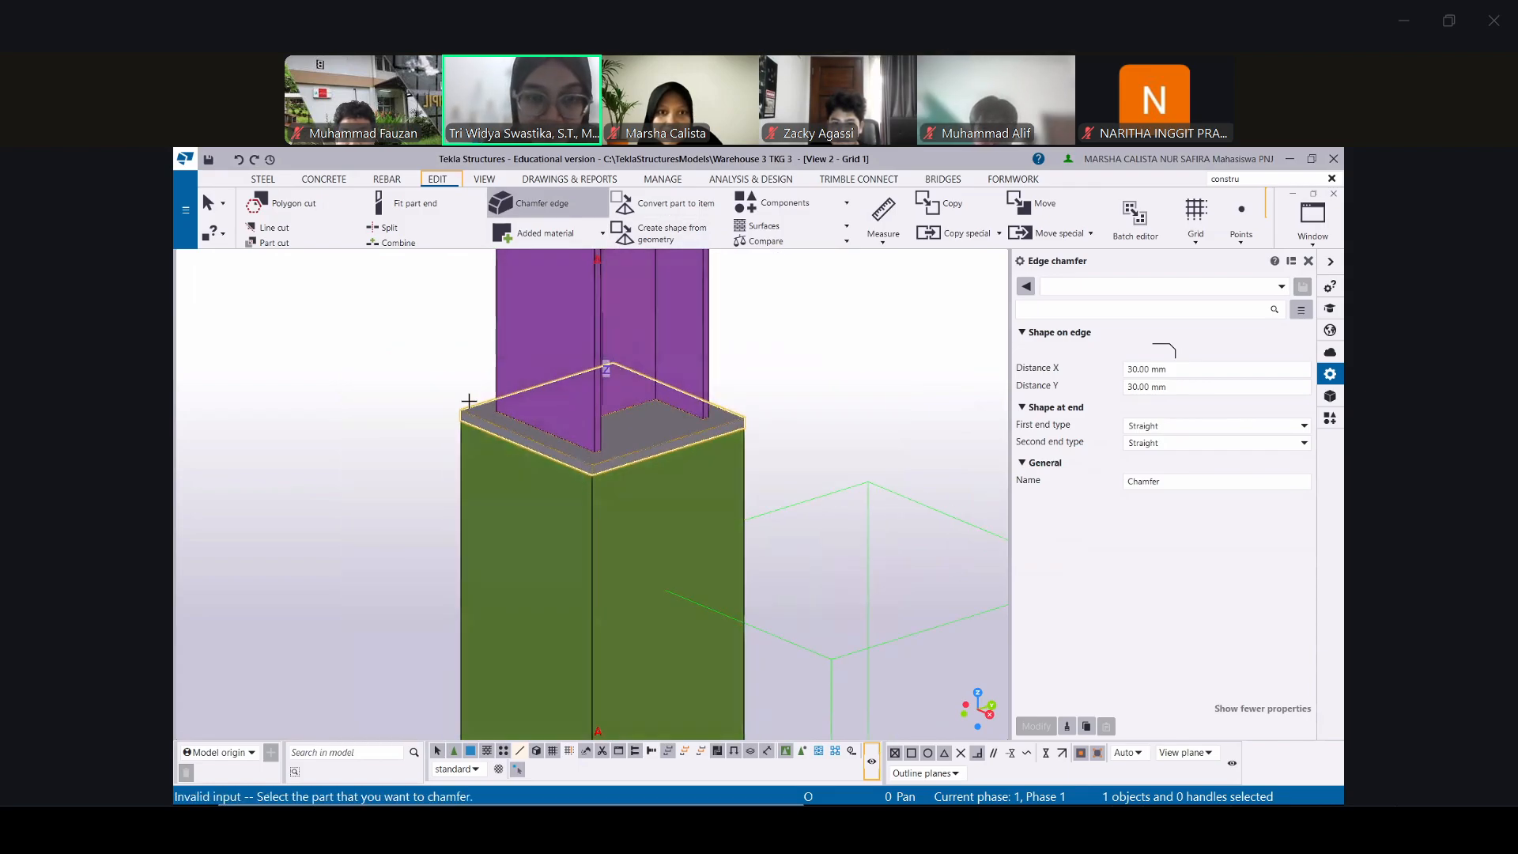
{"action": "scroll", "coordinate": [607, 473], "scroll_direction": "up", "scroll_amount": 3}
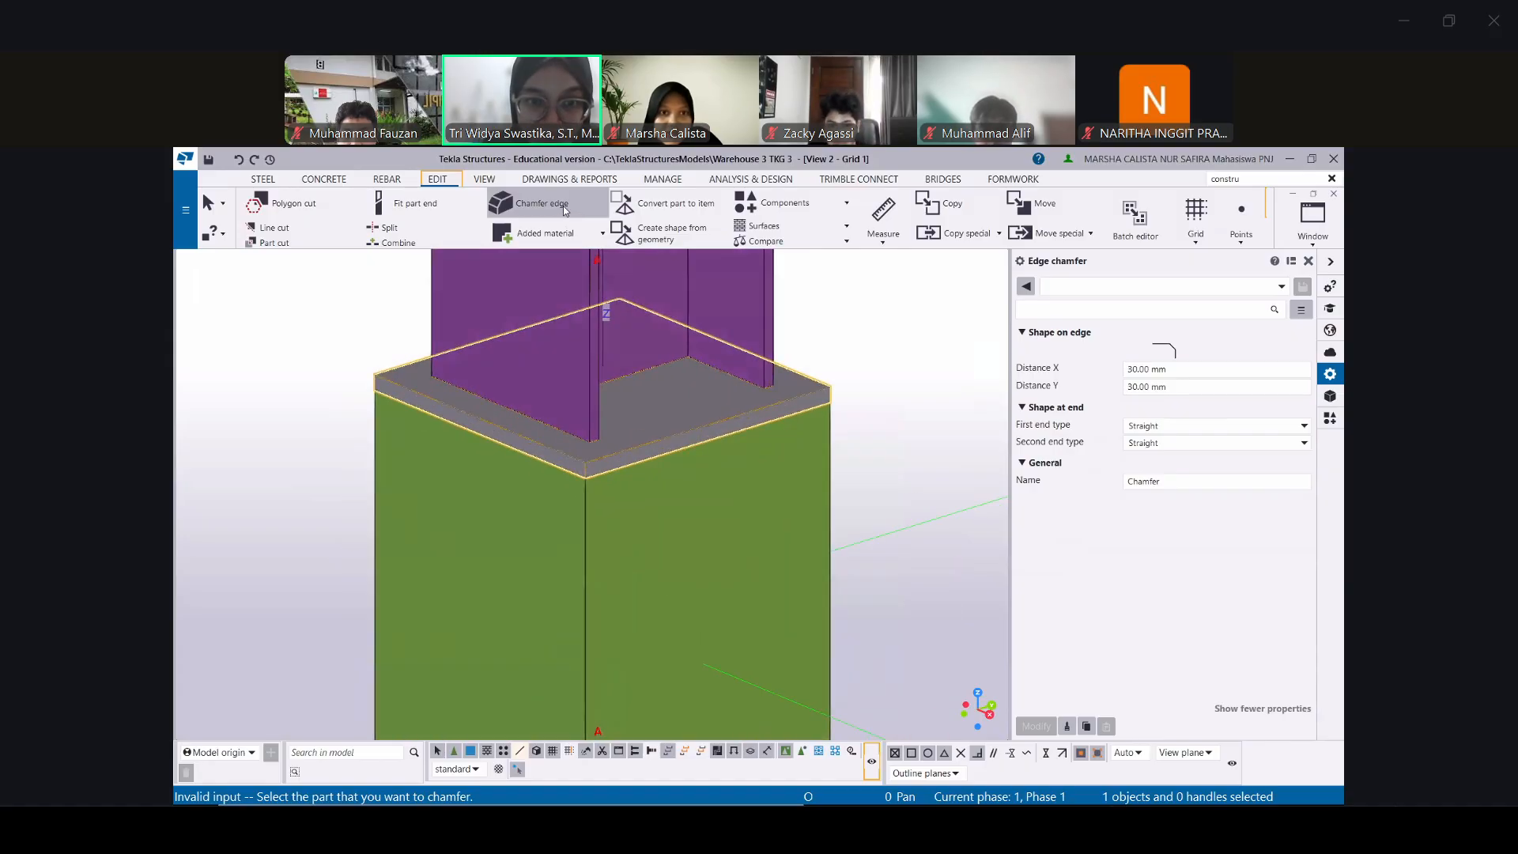
{"action": "key", "text": "Escape"}
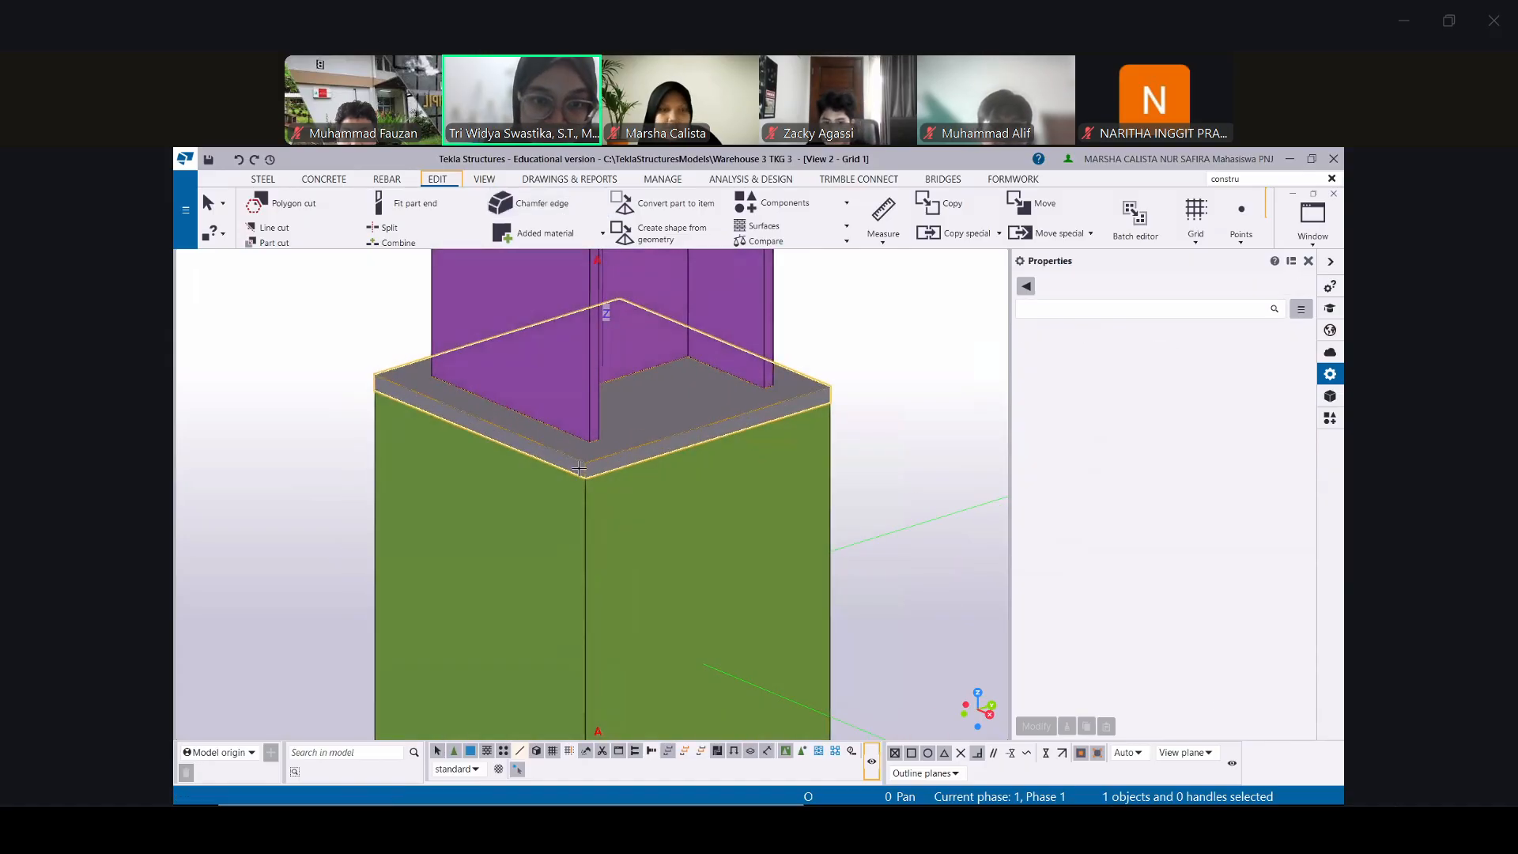
Retry Chamfer edge on the same base plate, picking its nearest corner as the start position, and leave the command
{"action": "left_click", "coordinate": [300, 330]}
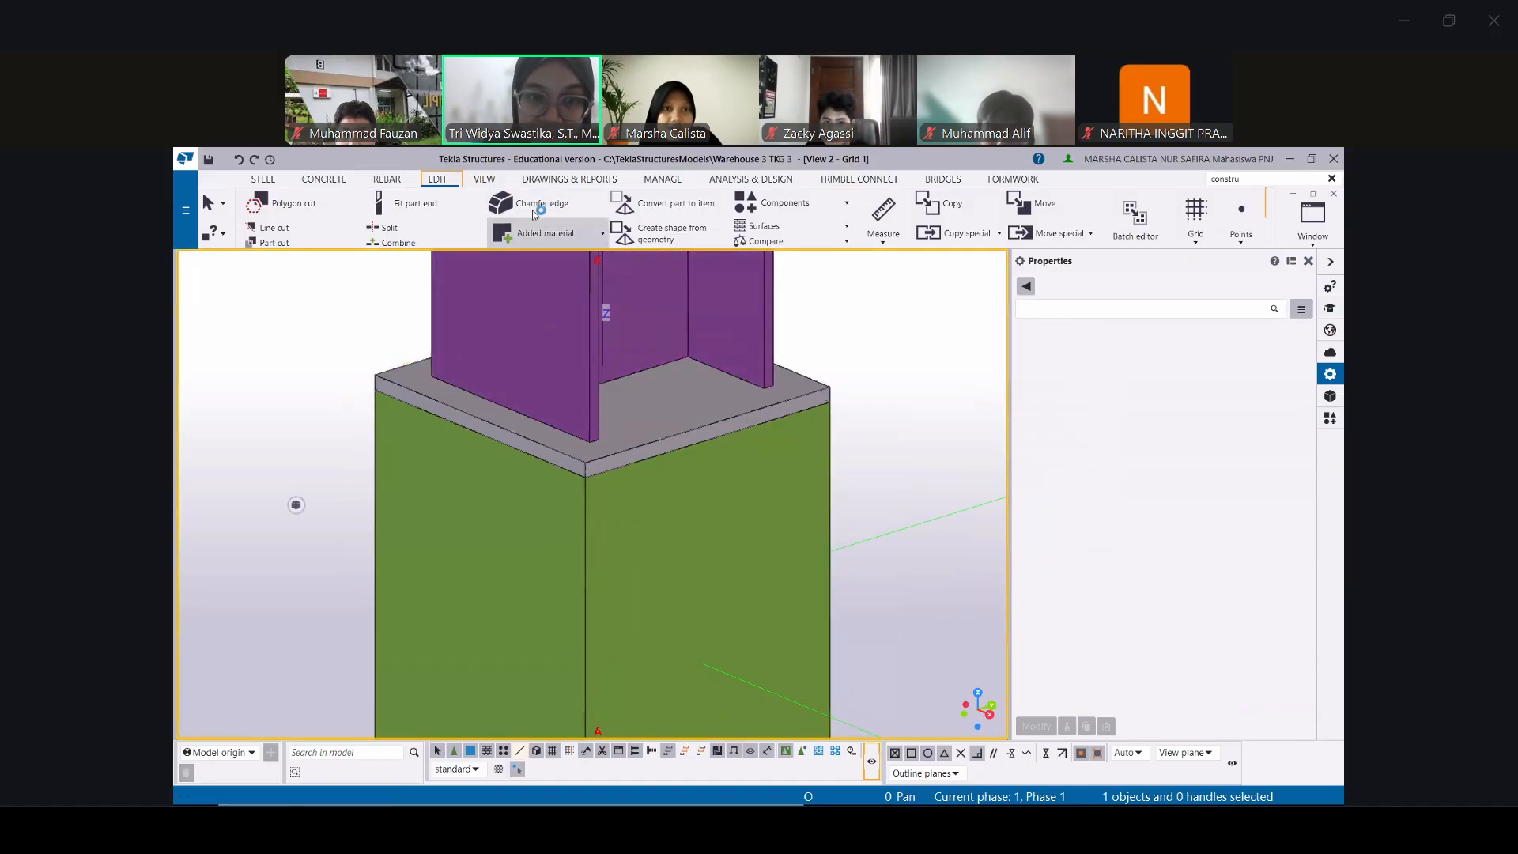
{"action": "left_click", "coordinate": [533, 210]}
{"action": "left_click", "coordinate": [638, 416]}
{"action": "left_click", "coordinate": [533, 204]}
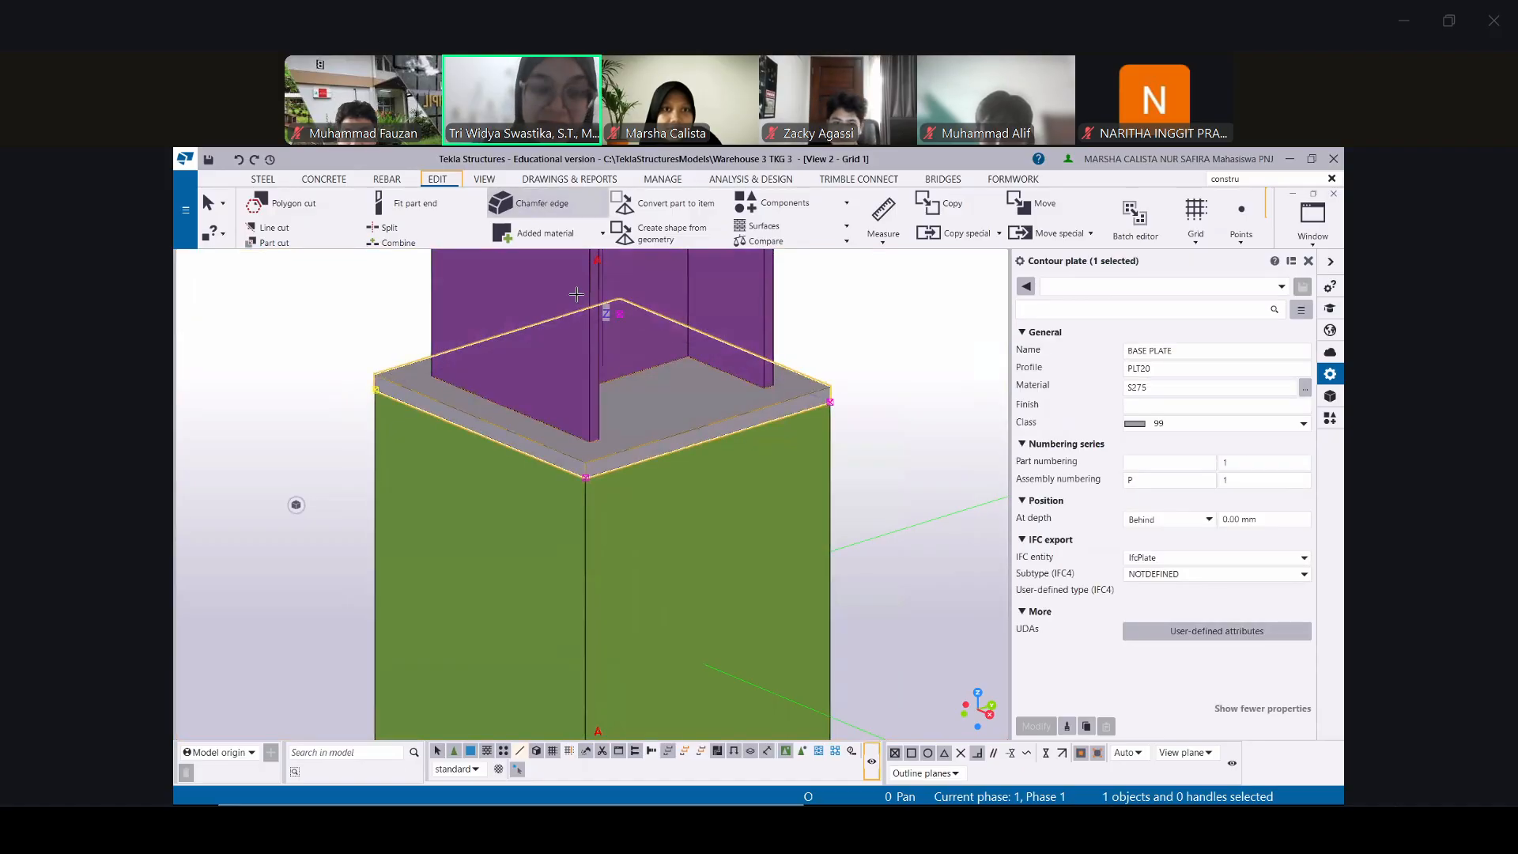
{"action": "left_click", "coordinate": [585, 477]}
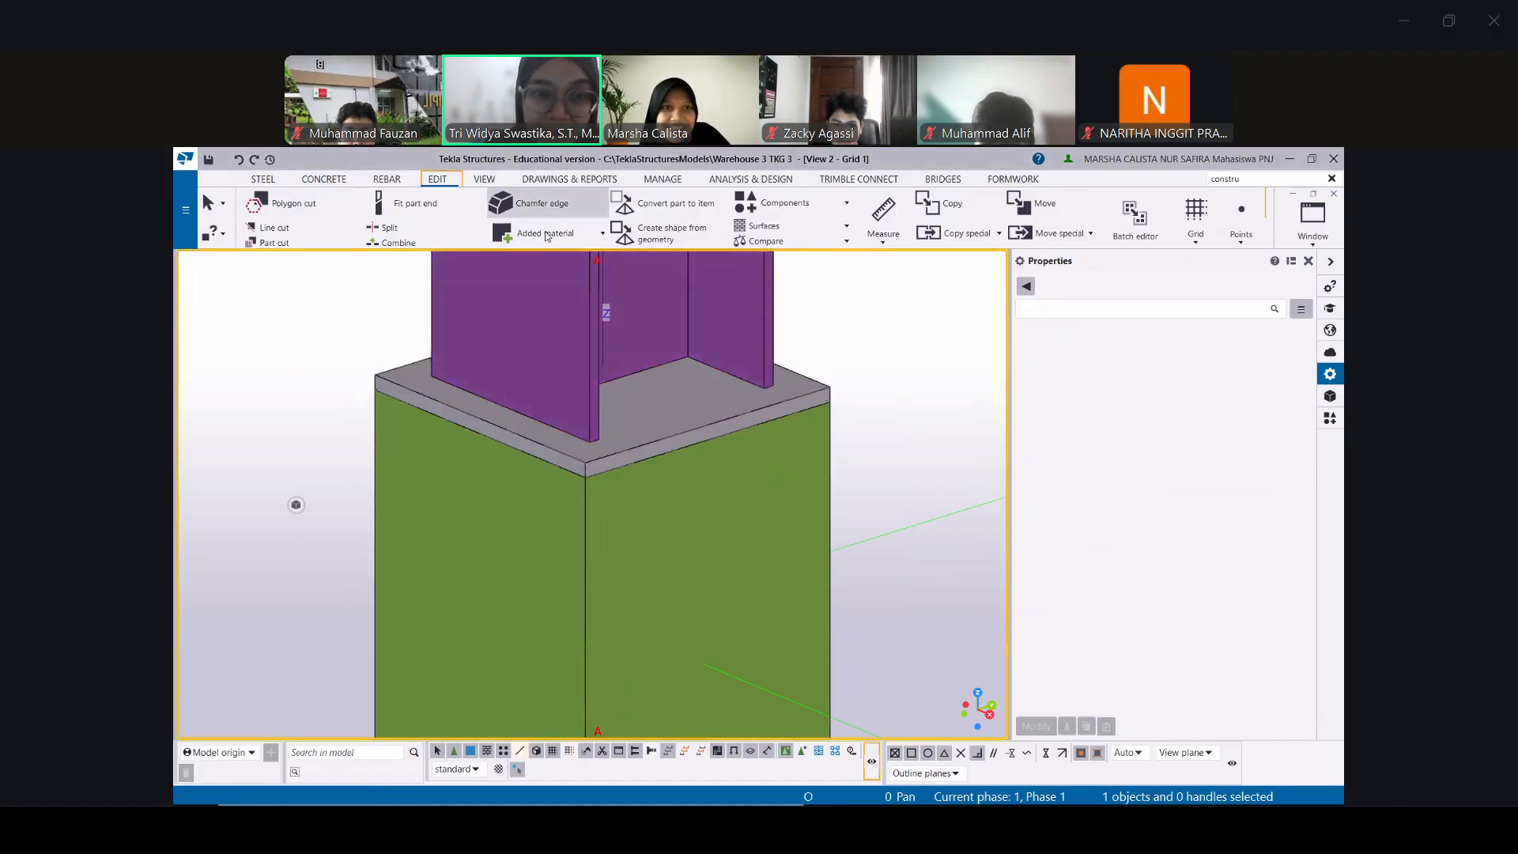
{"action": "left_click", "coordinate": [664, 406]}
{"action": "key", "text": "Escape"}
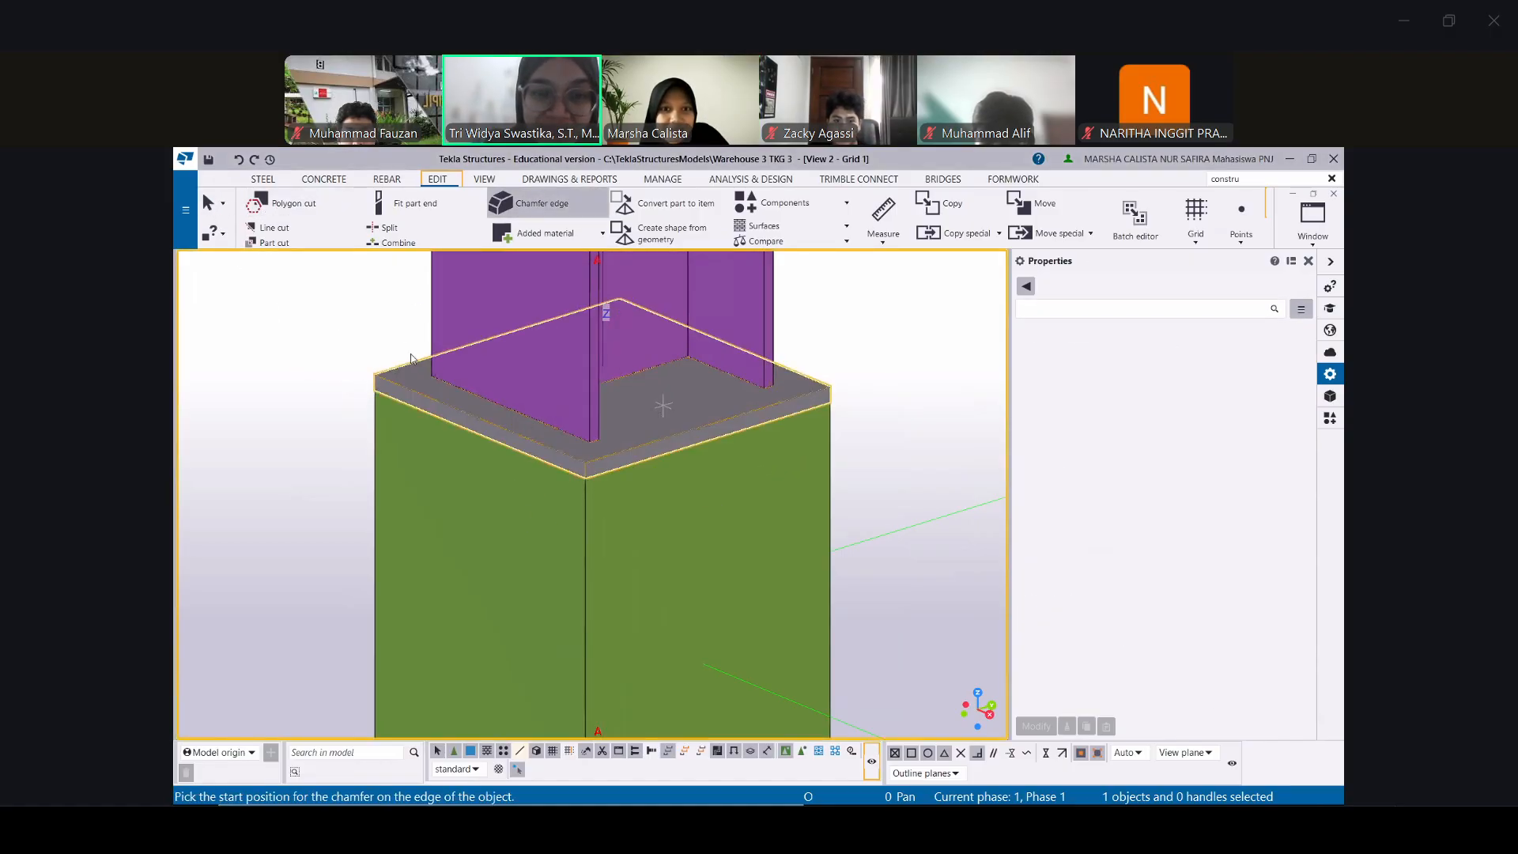
Select the base plate on the green pedestal and open the corner chamfer properties of its nearest corner
{"action": "left_click", "coordinate": [576, 446]}
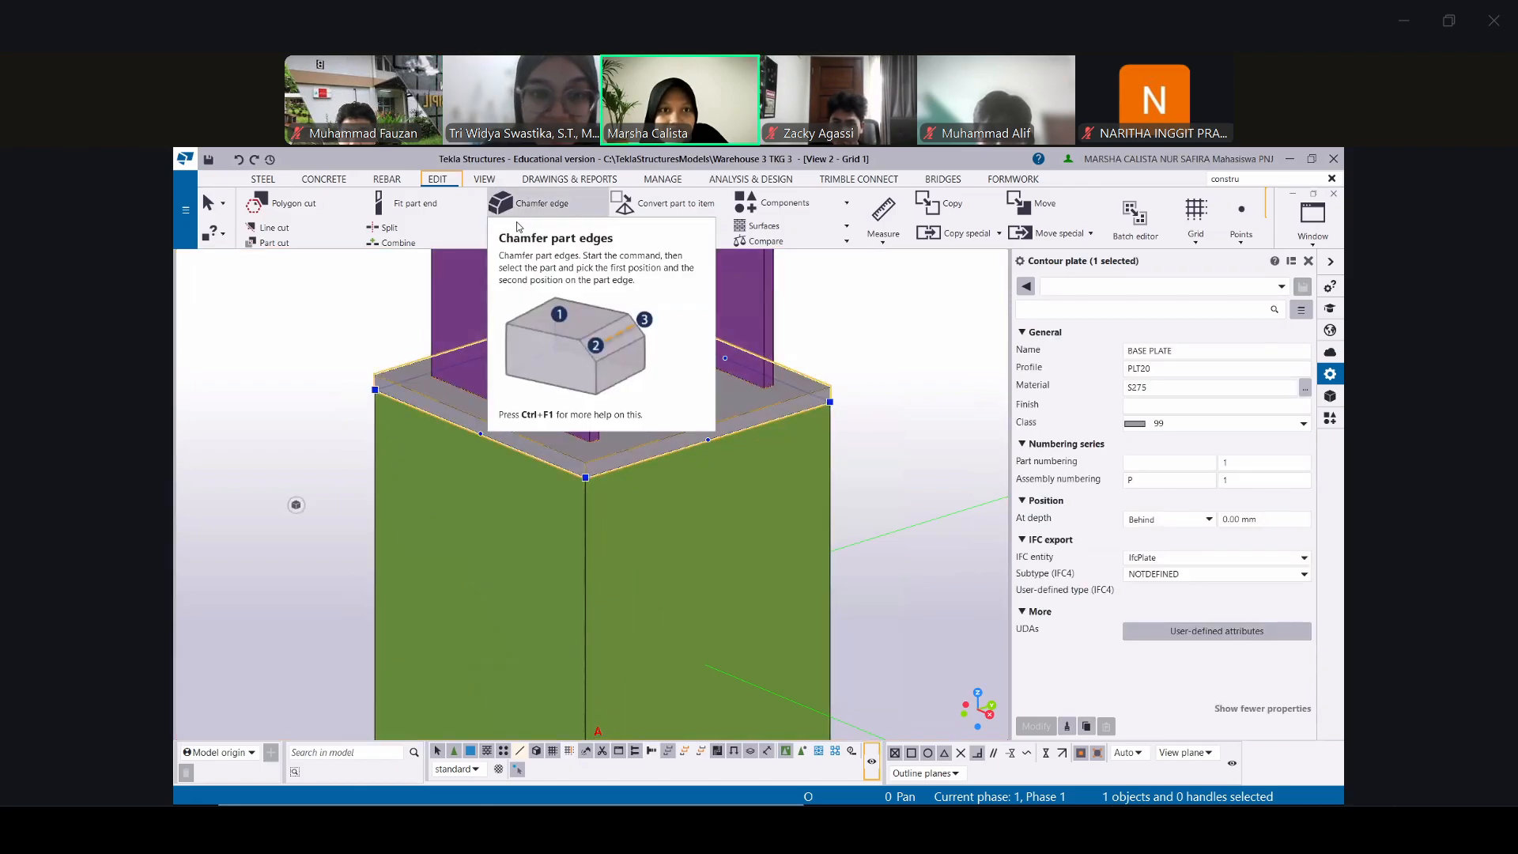
{"action": "left_click", "coordinate": [585, 476]}
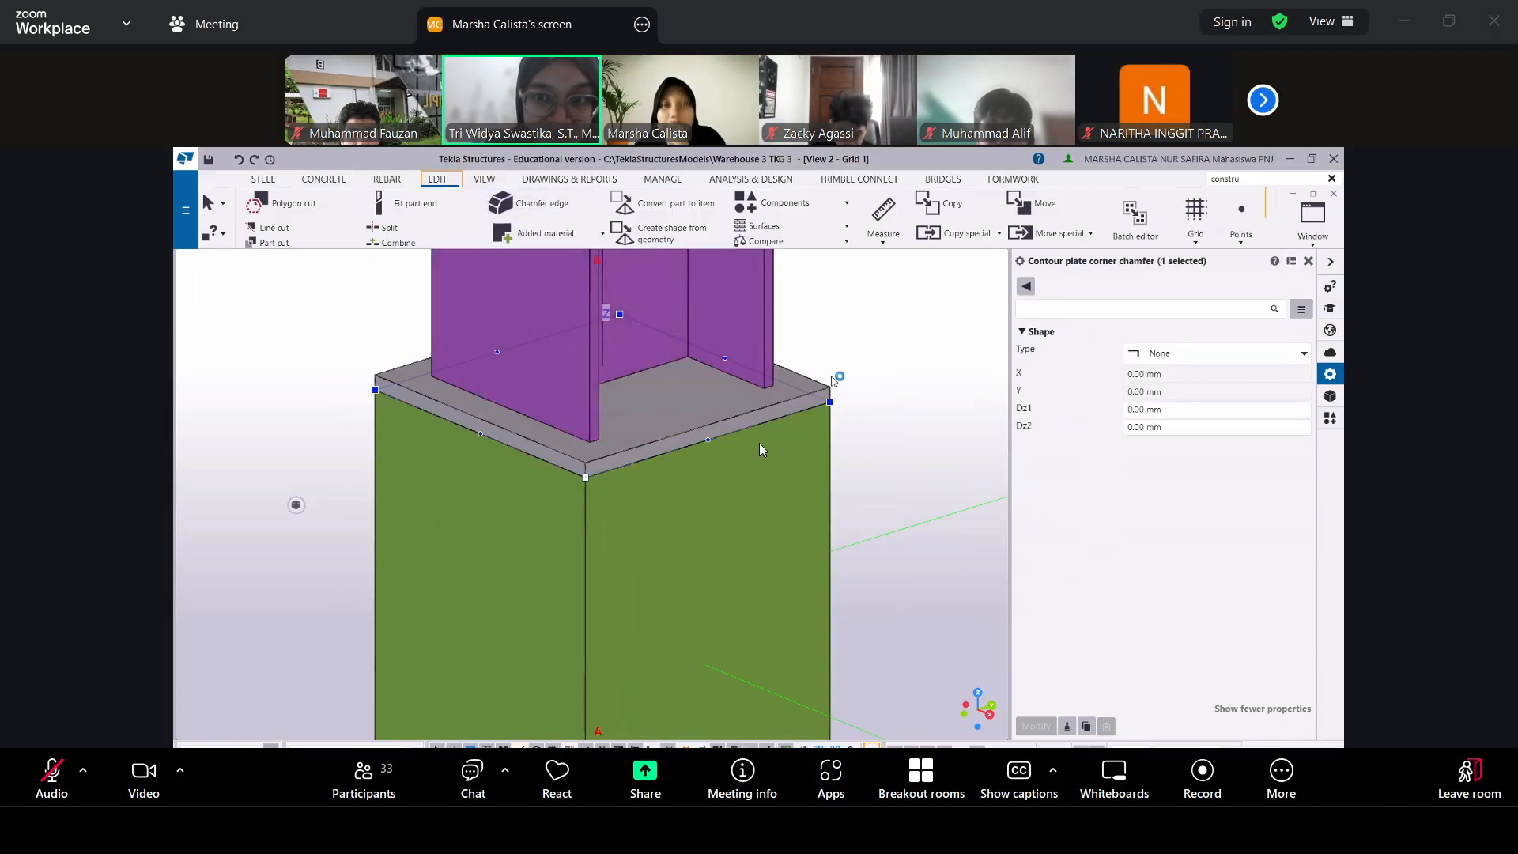
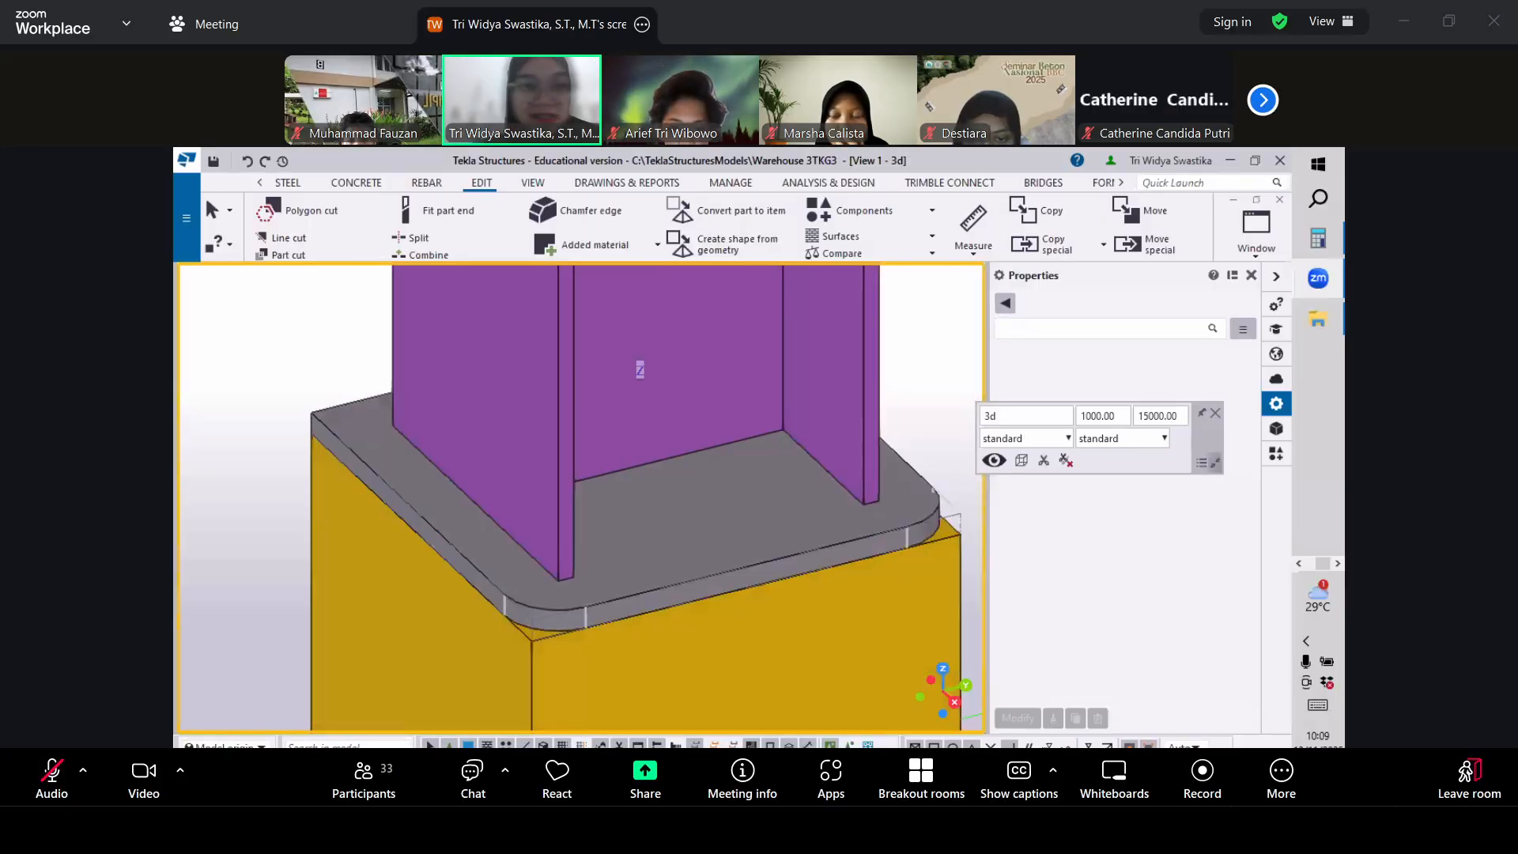
Set the polygon cut's corner chamfer at the left-hand corner of the grid A-1 base plate to Rounding with a 50 mm radius
{"action": "left_click", "coordinate": [317, 413]}
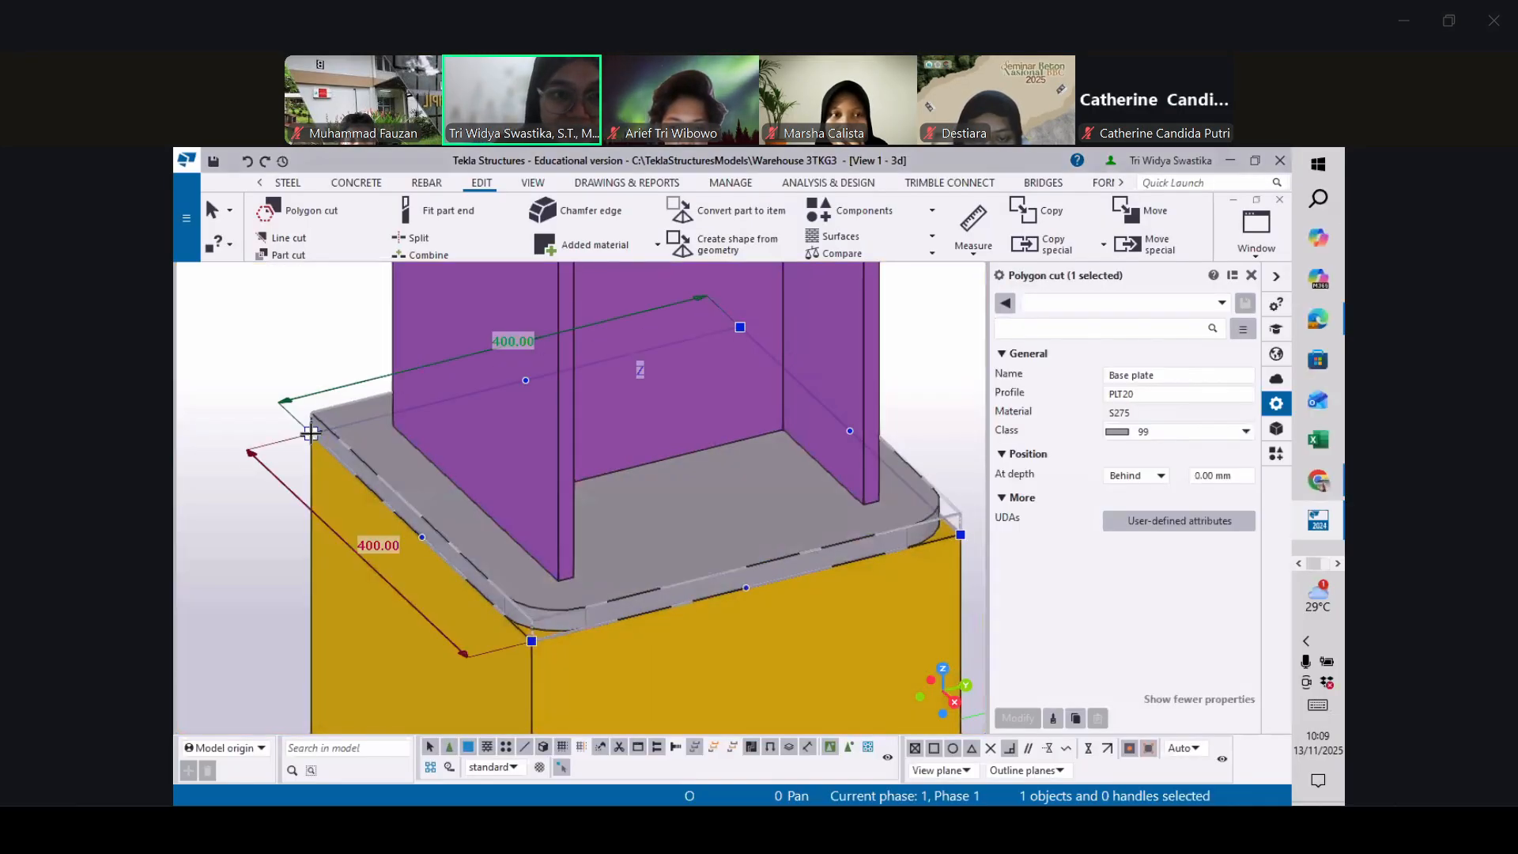
{"action": "left_click", "coordinate": [310, 434]}
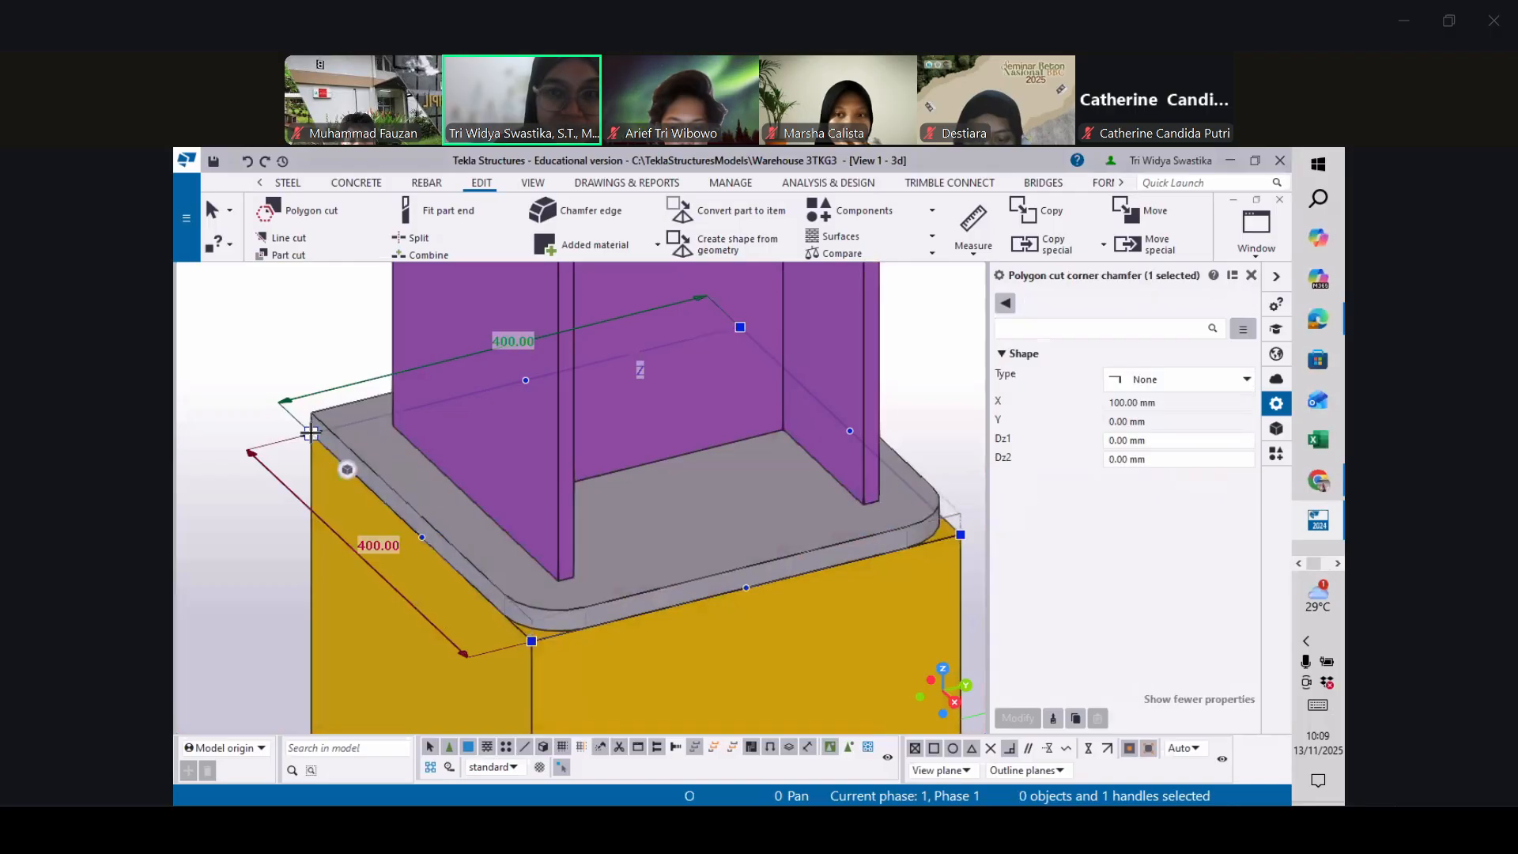
{"action": "left_click", "coordinate": [1238, 381]}
{"action": "left_click", "coordinate": [1157, 456]}
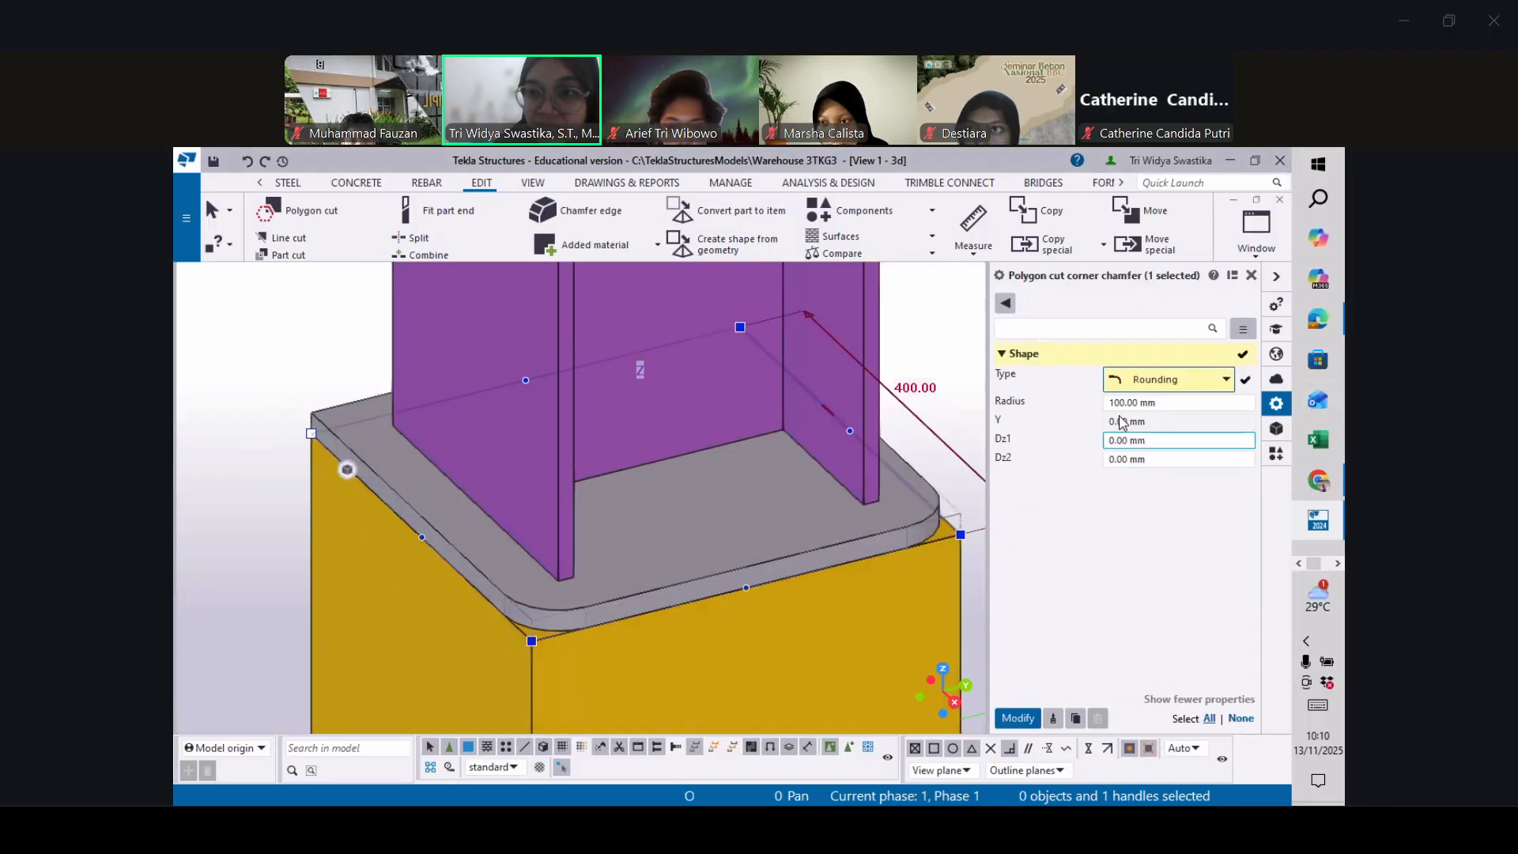
{"action": "left_click_drag", "start_coordinate": [1121, 402], "coordinate": [1104, 404]}
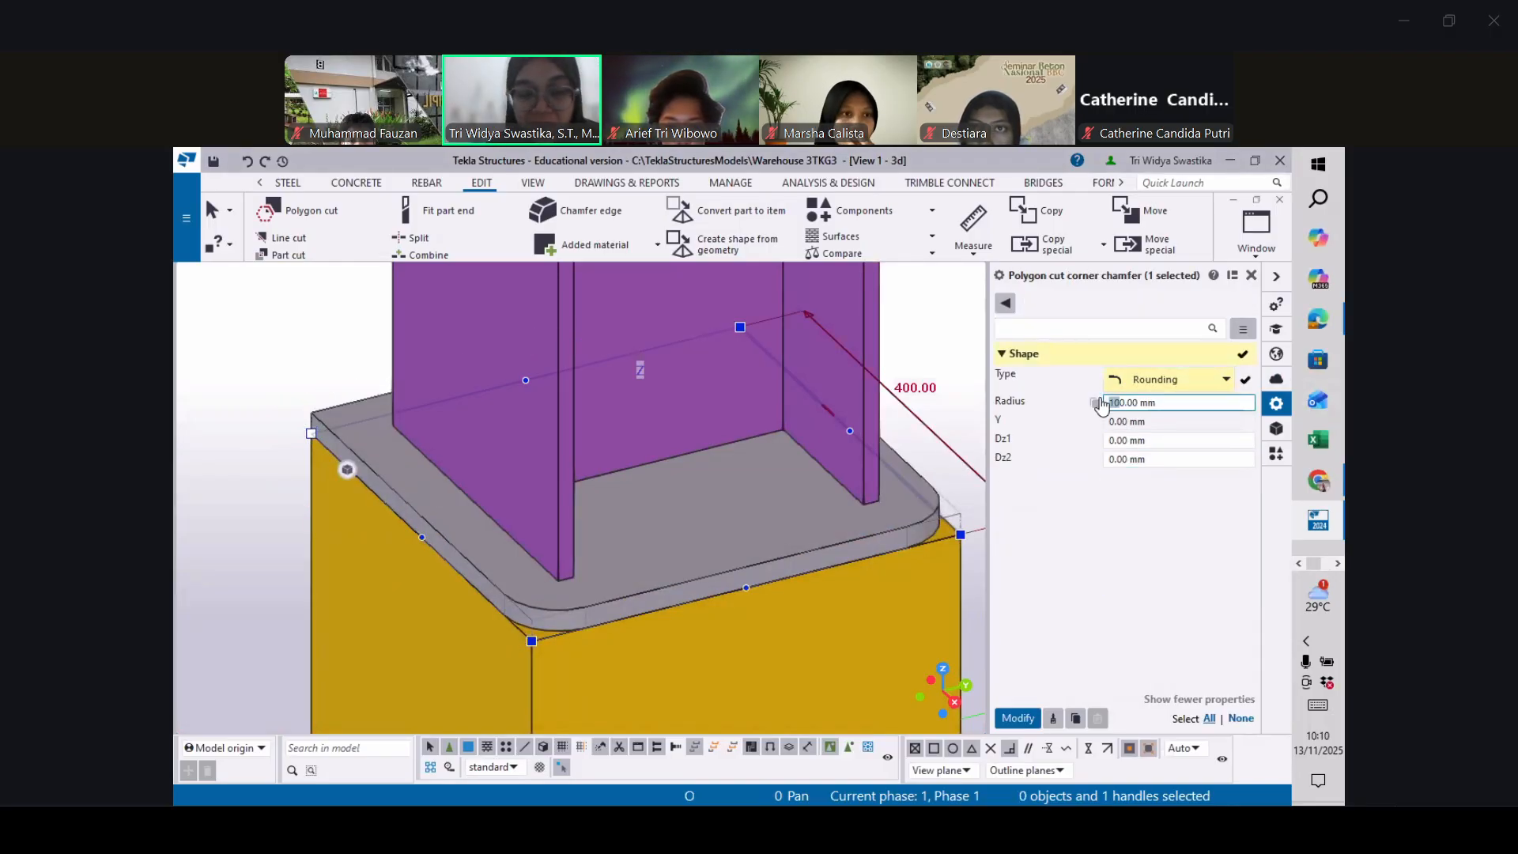
{"action": "type", "text": "5"}
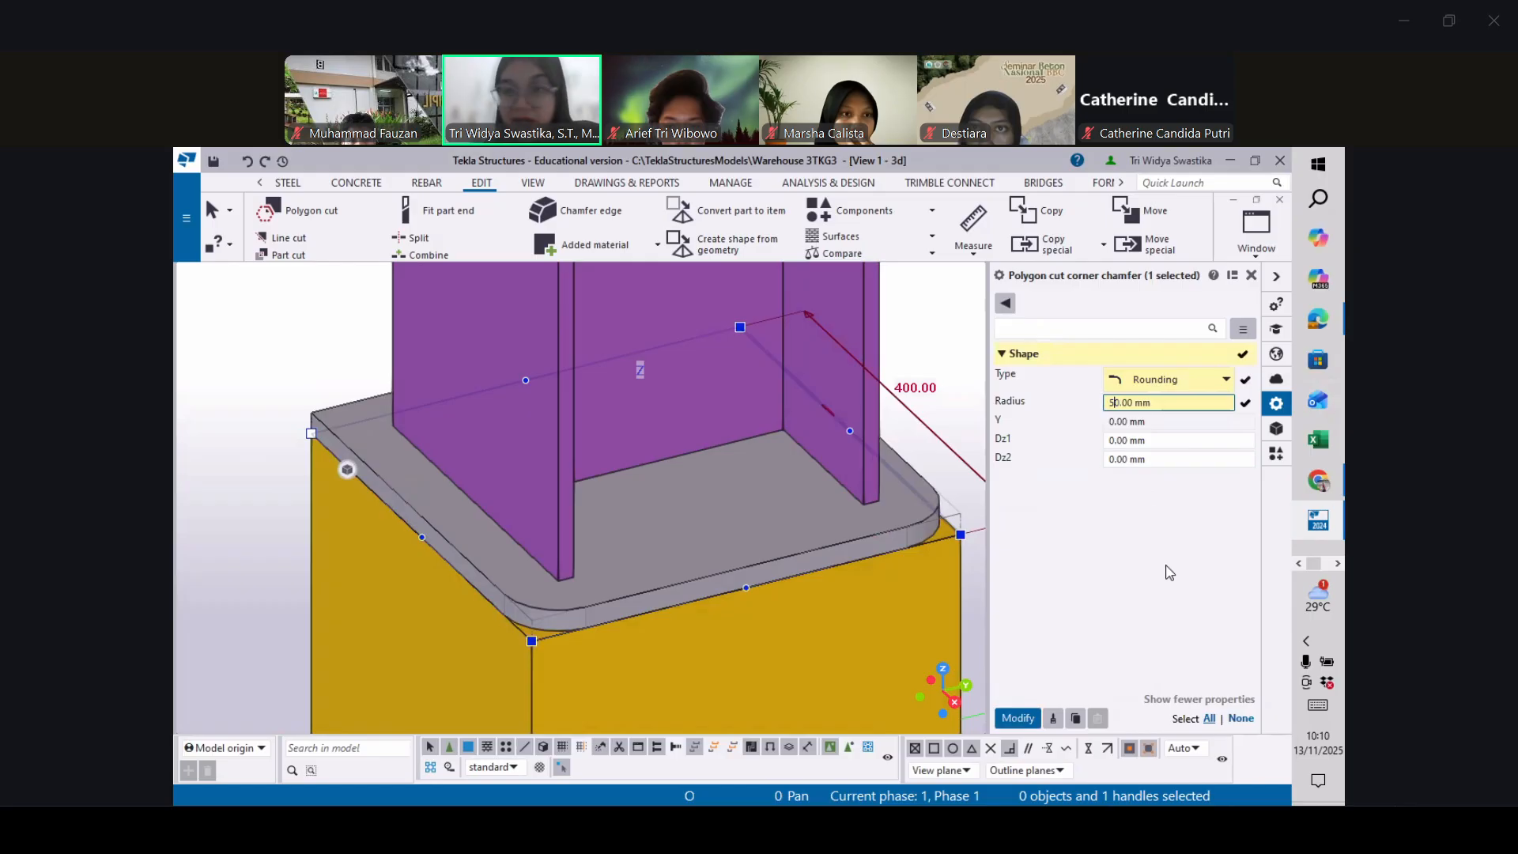
{"action": "left_click", "coordinate": [1018, 719]}
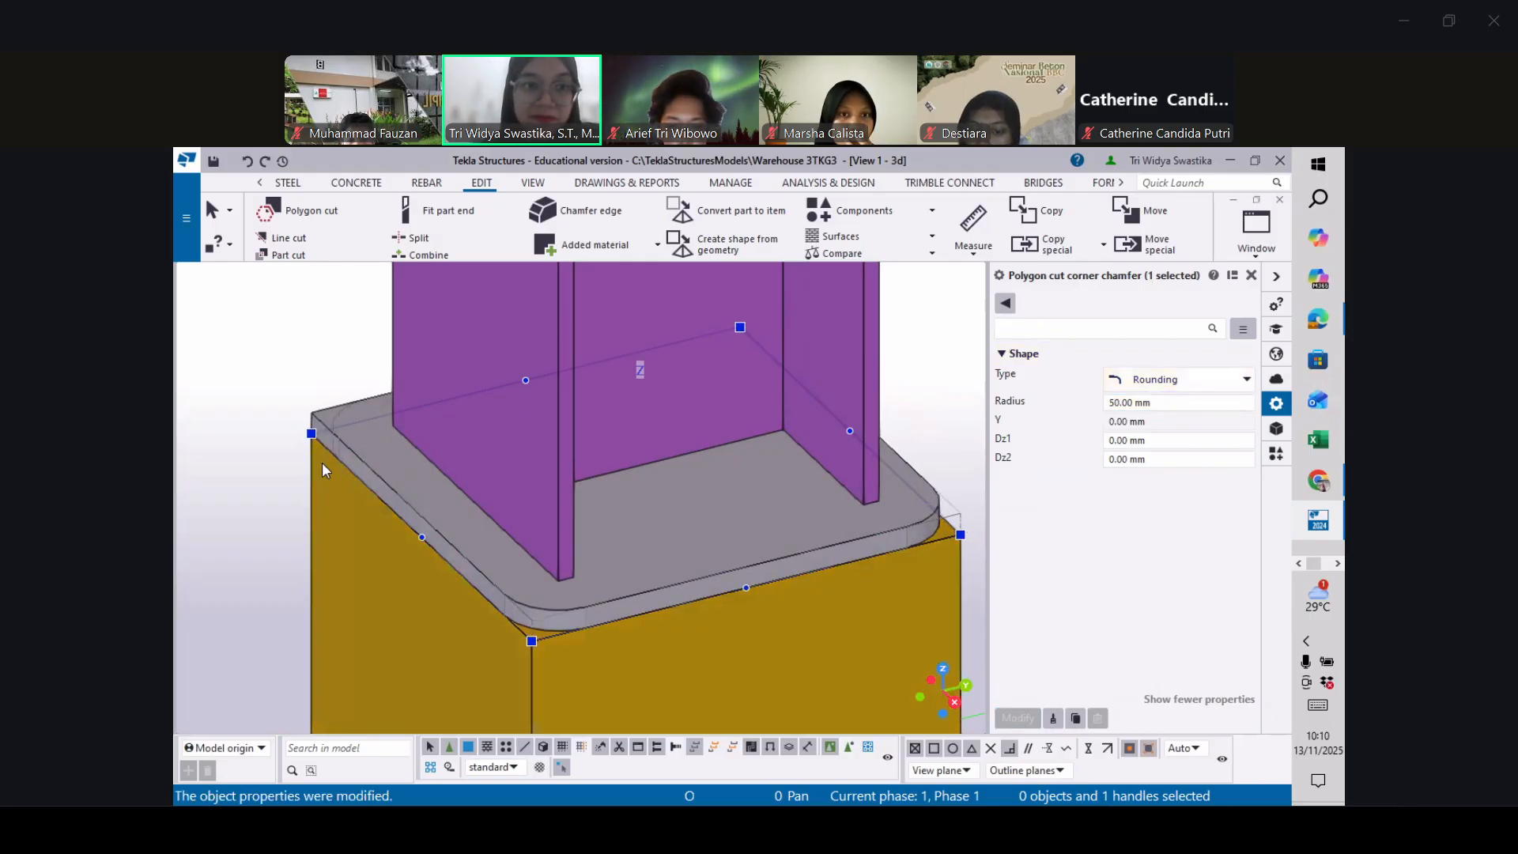
Set the contour plate corner chamfer at the remaining square corner of the grid A-1 base plate to Rounding with a 50 mm radius
{"action": "scroll", "coordinate": [334, 475], "scroll_direction": "down", "scroll_amount": 7}
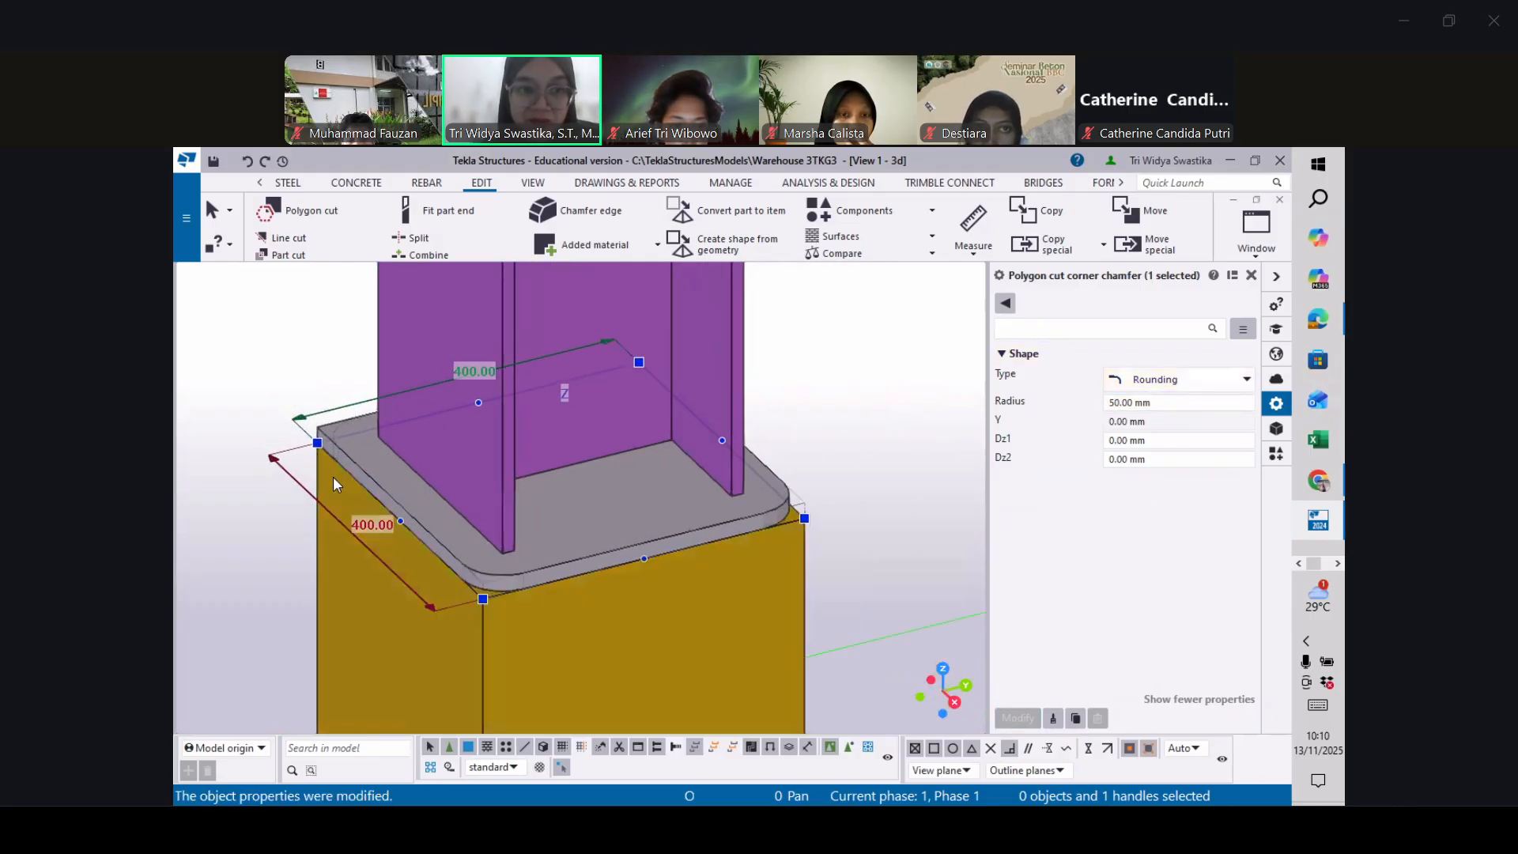
{"action": "scroll", "coordinate": [515, 401], "scroll_direction": "up", "scroll_amount": 4}
{"action": "middle_click_drag", "start_coordinate": [513, 413], "coordinate": [349, 440], "text": "ctrl"}
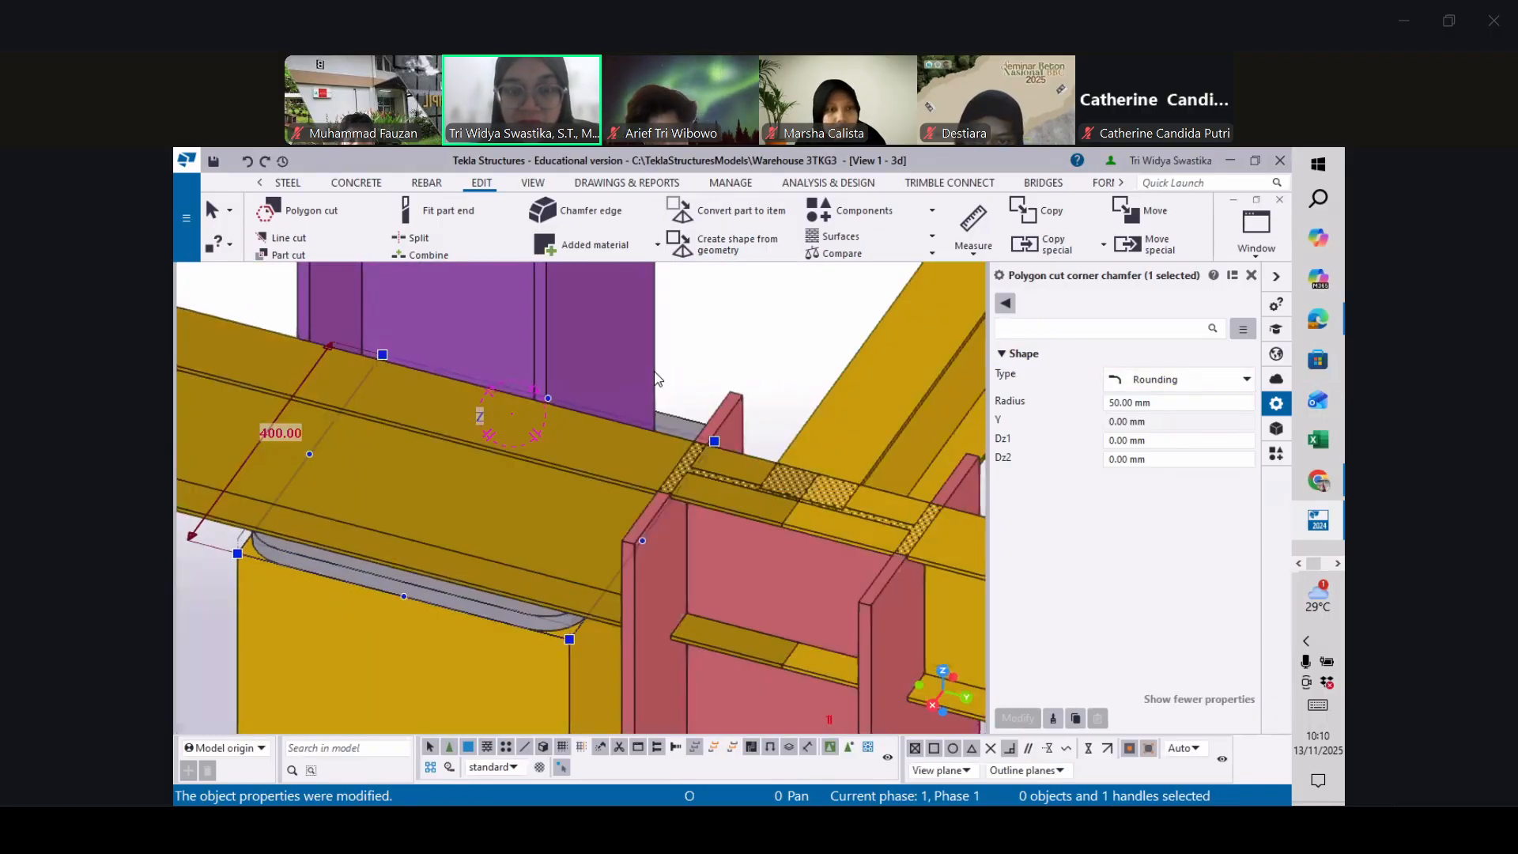
{"action": "scroll", "coordinate": [686, 388], "scroll_direction": "down", "scroll_amount": 3}
{"action": "middle_click_drag", "start_coordinate": [709, 401], "coordinate": [709, 432], "text": "ctrl"}
{"action": "scroll", "coordinate": [709, 432], "scroll_direction": "down", "scroll_amount": 5}
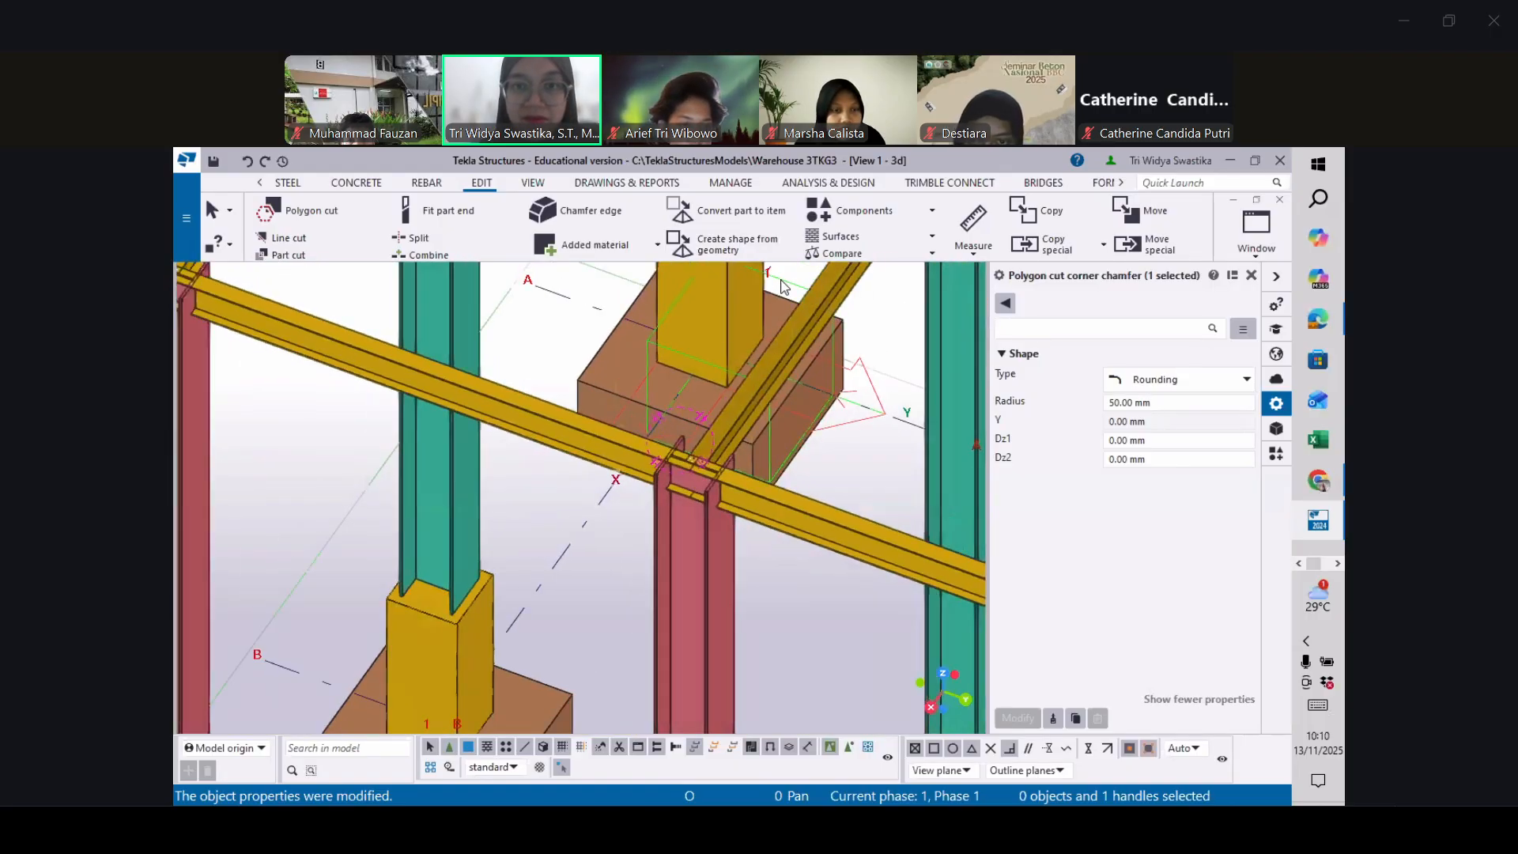
{"action": "scroll", "coordinate": [734, 310], "scroll_direction": "up", "scroll_amount": 8}
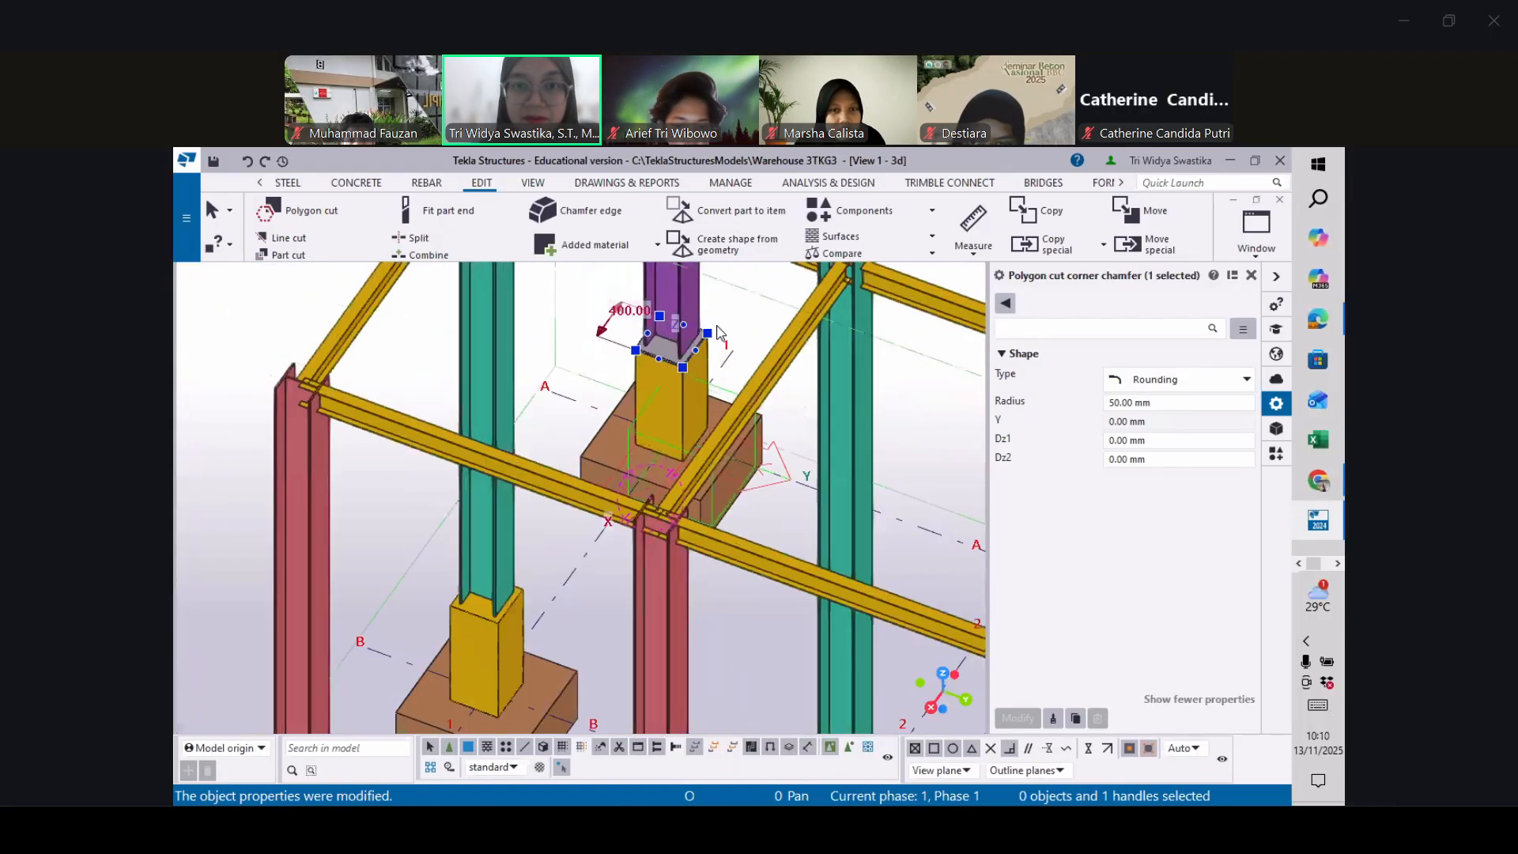
{"action": "left_click", "coordinate": [664, 385]}
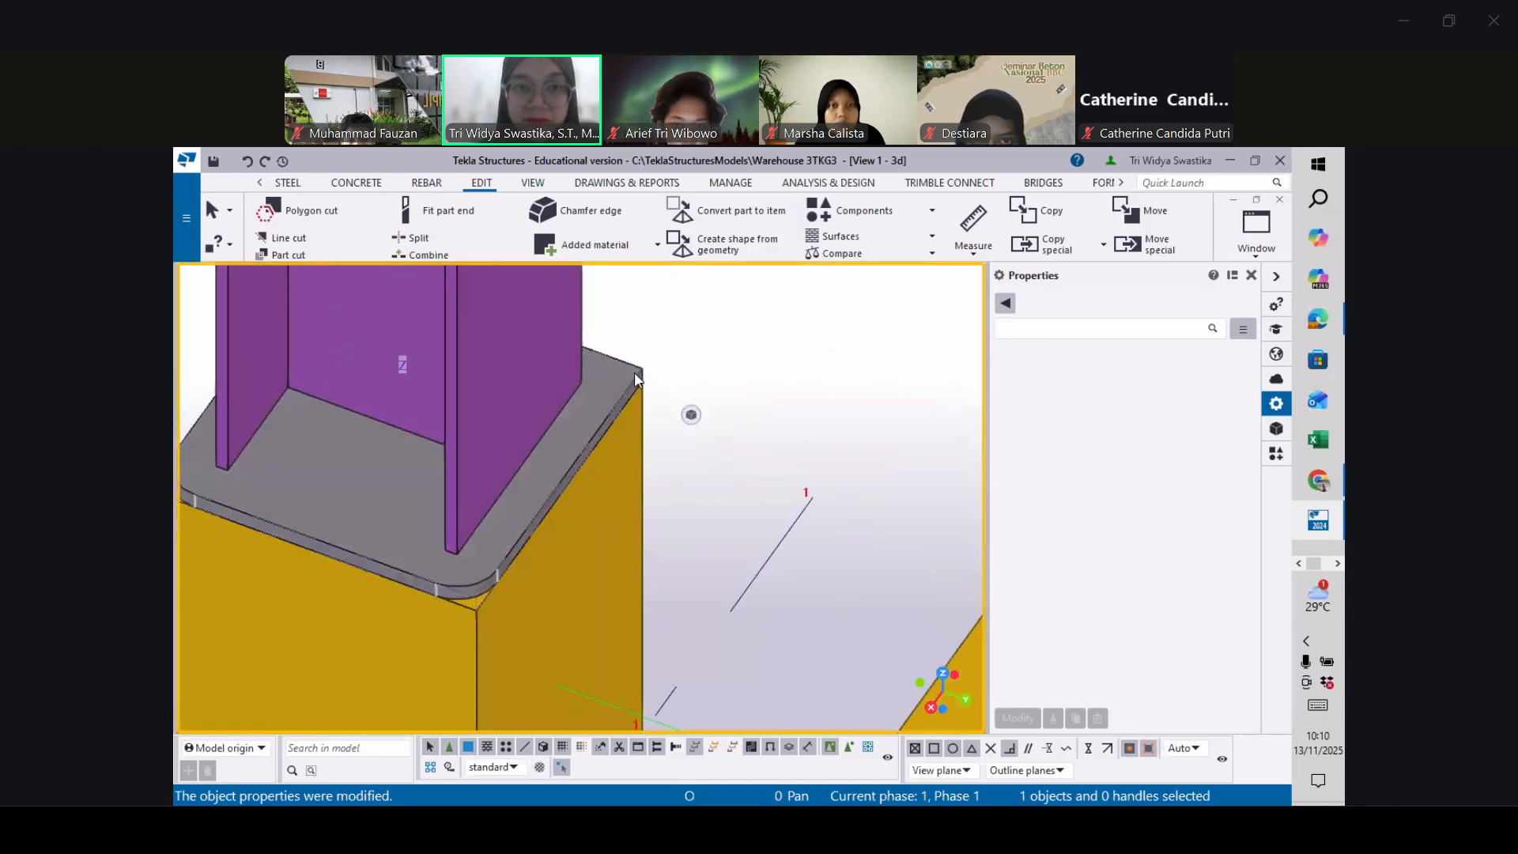
{"action": "left_click", "coordinate": [642, 380]}
{"action": "left_click", "coordinate": [643, 380]}
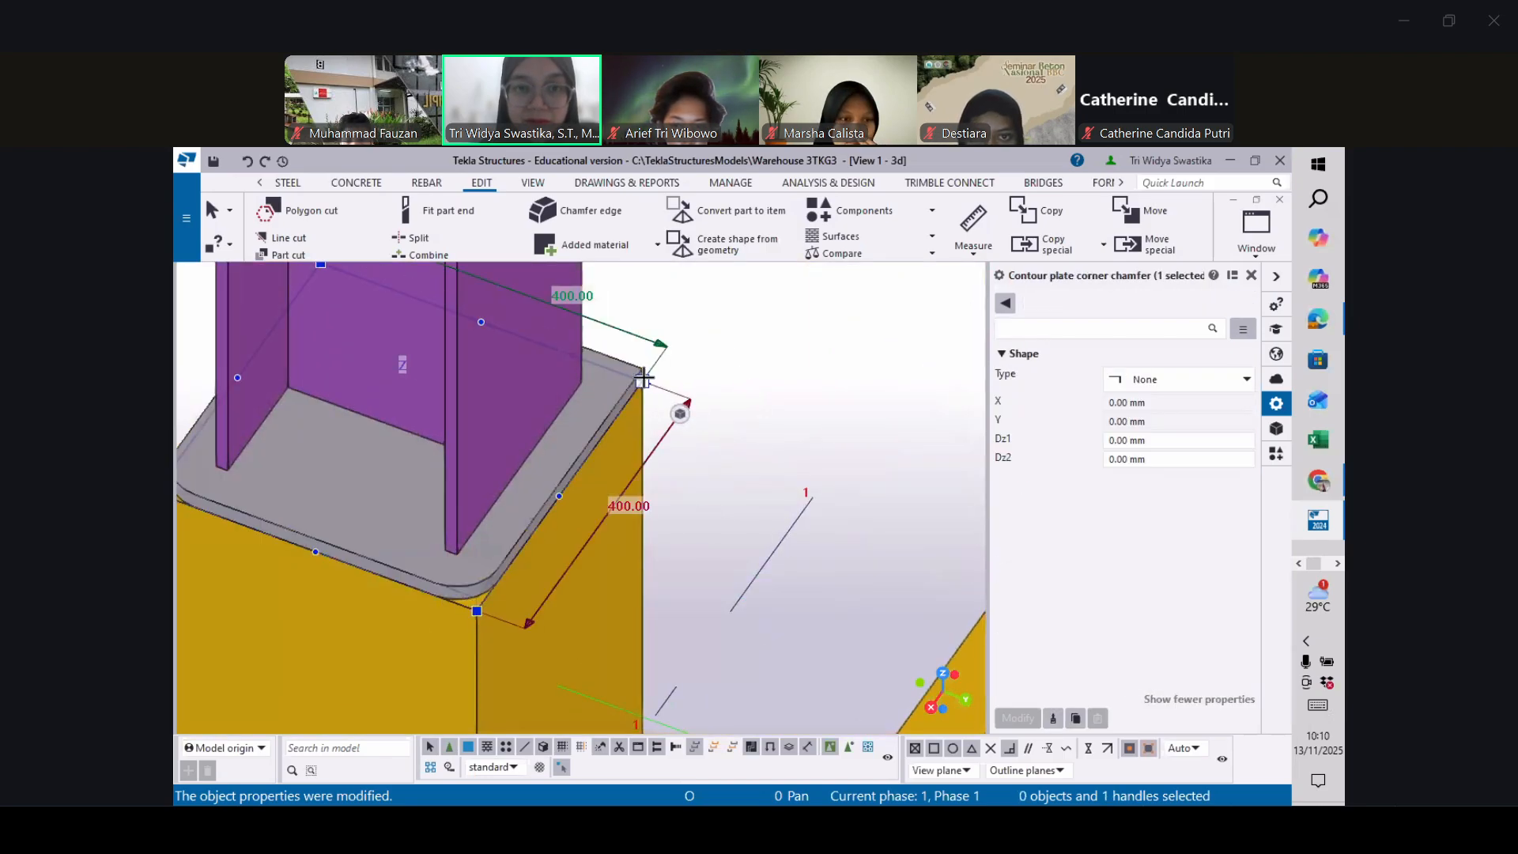
{"action": "left_click", "coordinate": [1247, 378]}
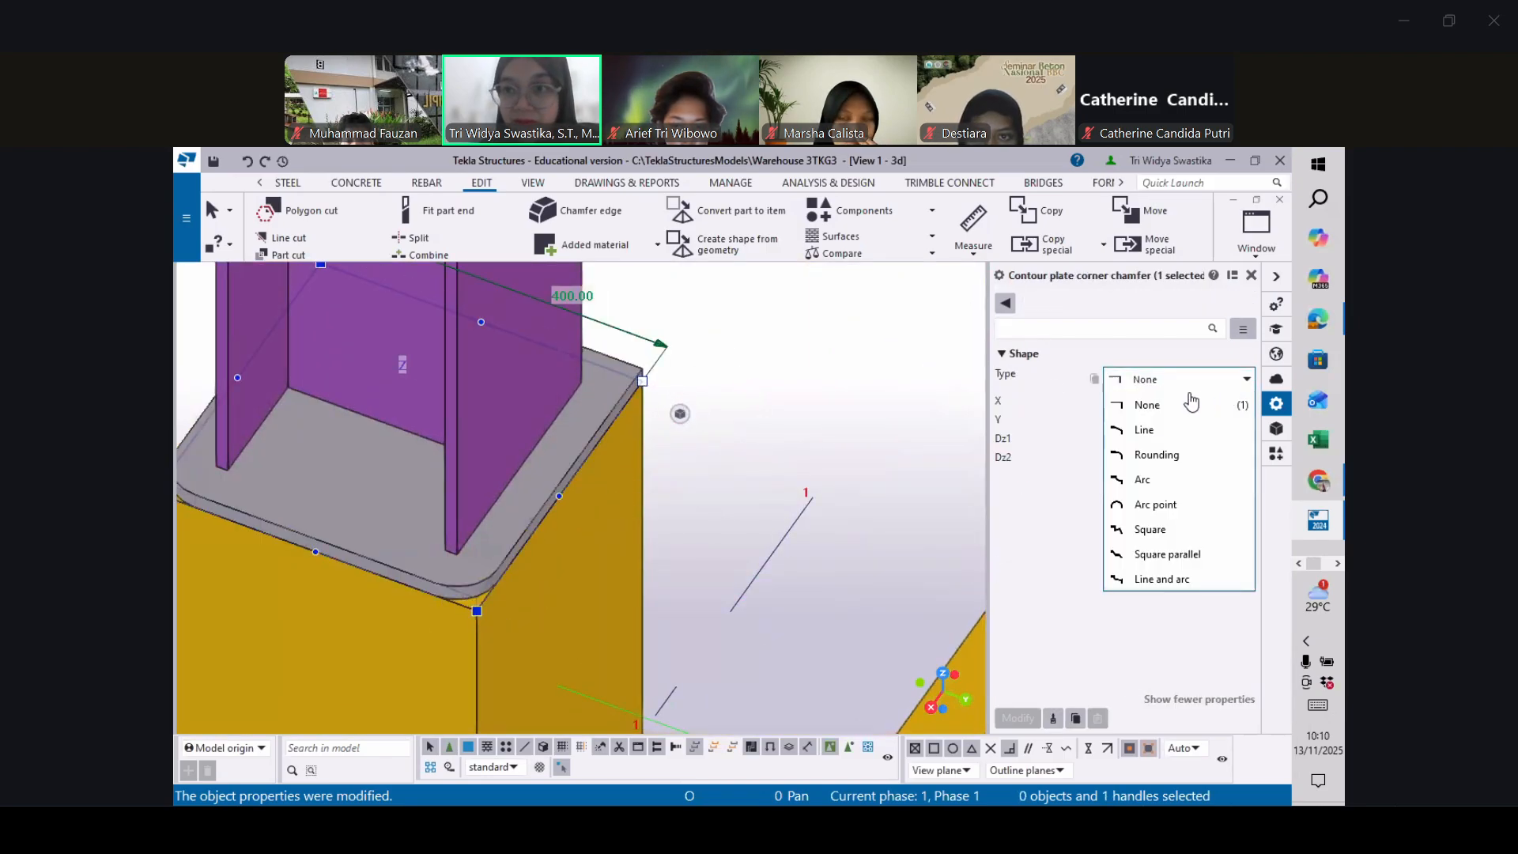
{"action": "left_click", "coordinate": [1143, 456]}
{"action": "left_click", "coordinate": [1113, 404]}
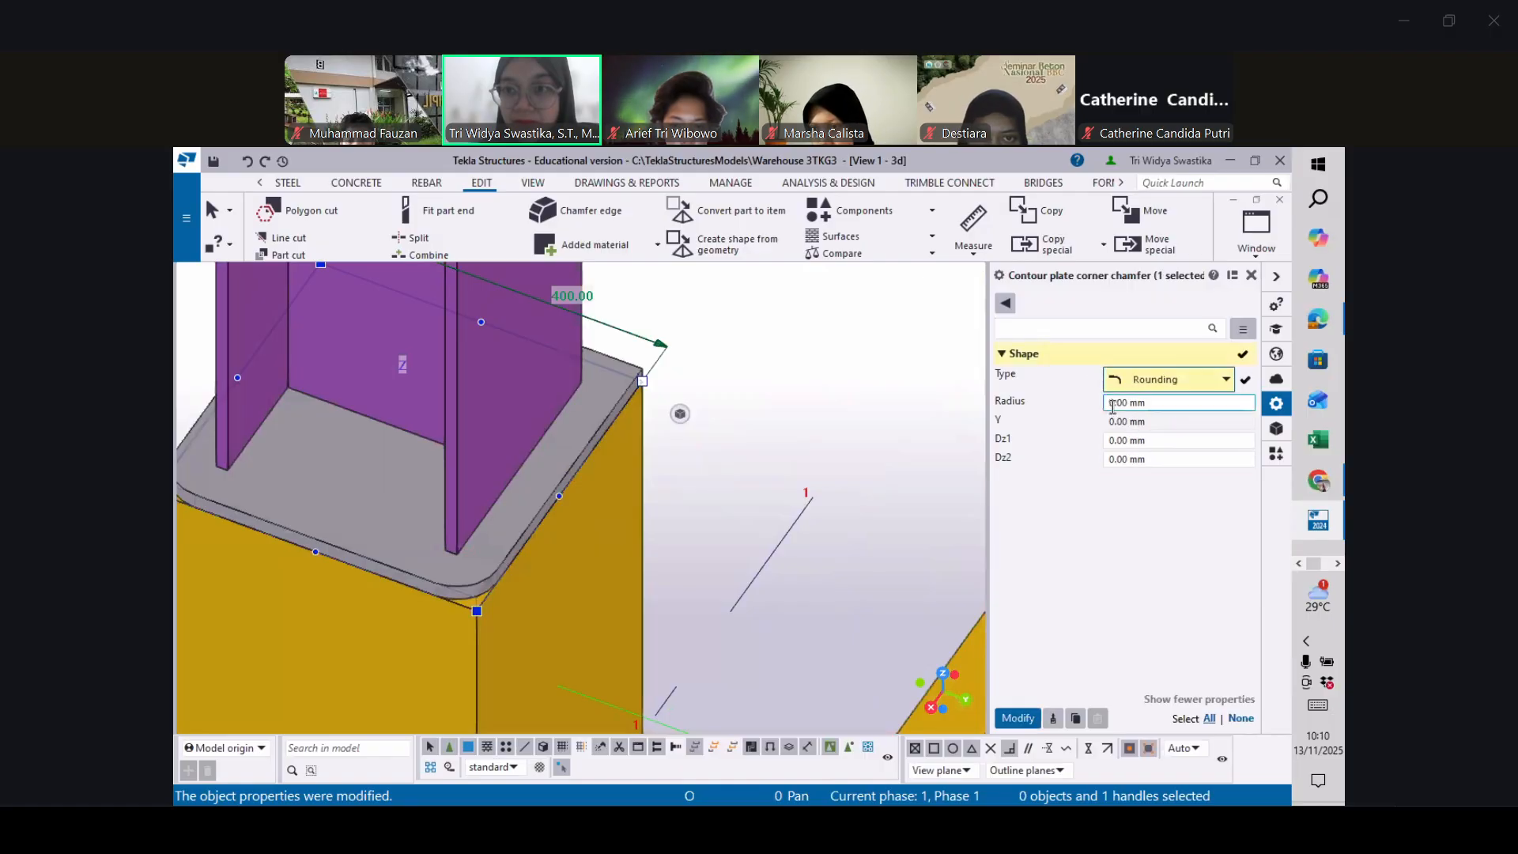
{"action": "type", "text": "50"}
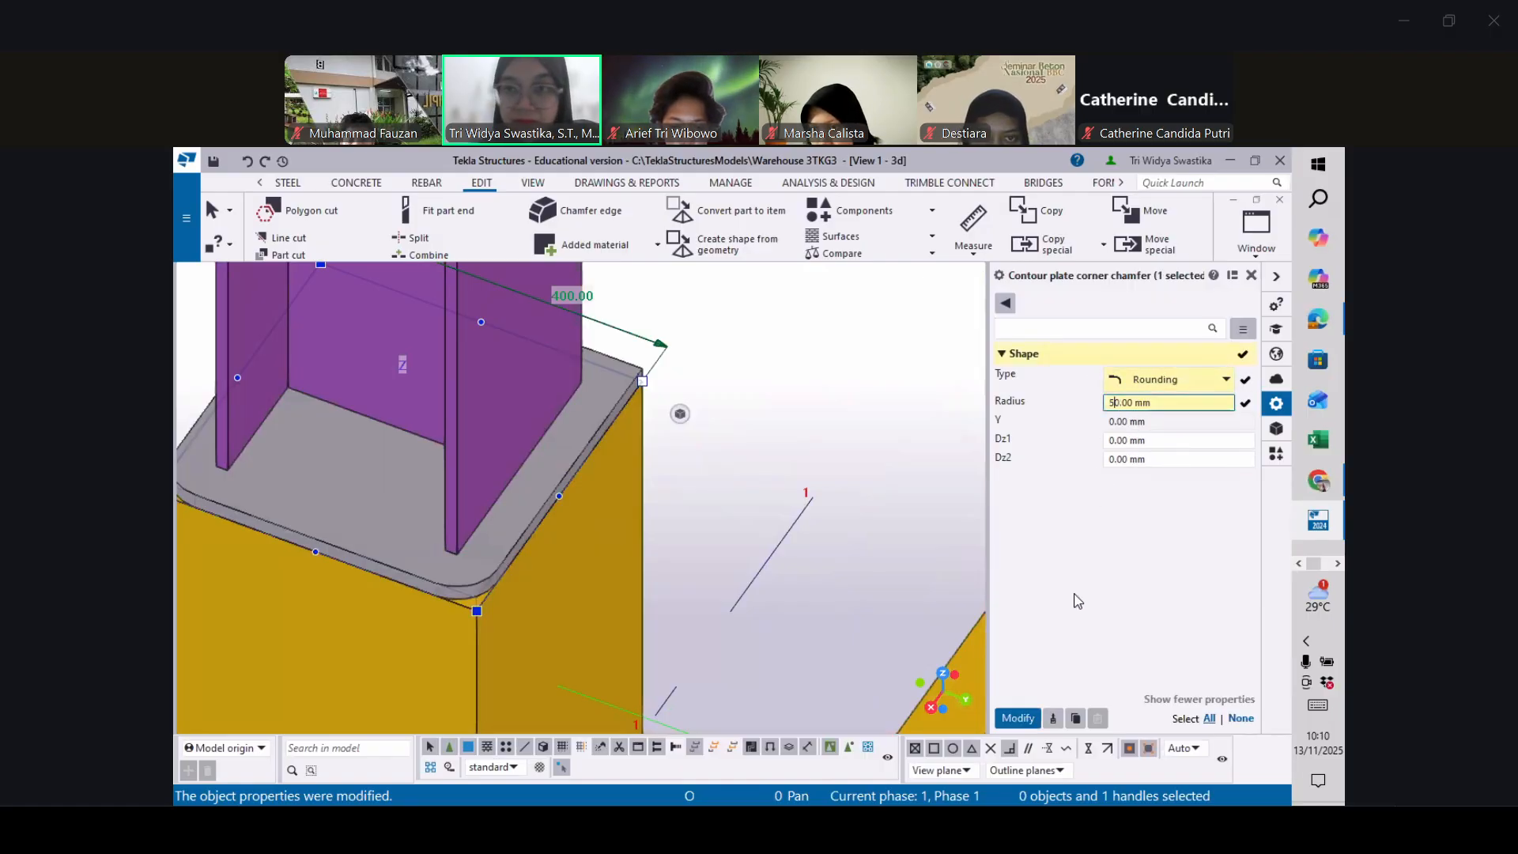
{"action": "left_click", "coordinate": [1018, 718]}
{"action": "left_click", "coordinate": [878, 441]}
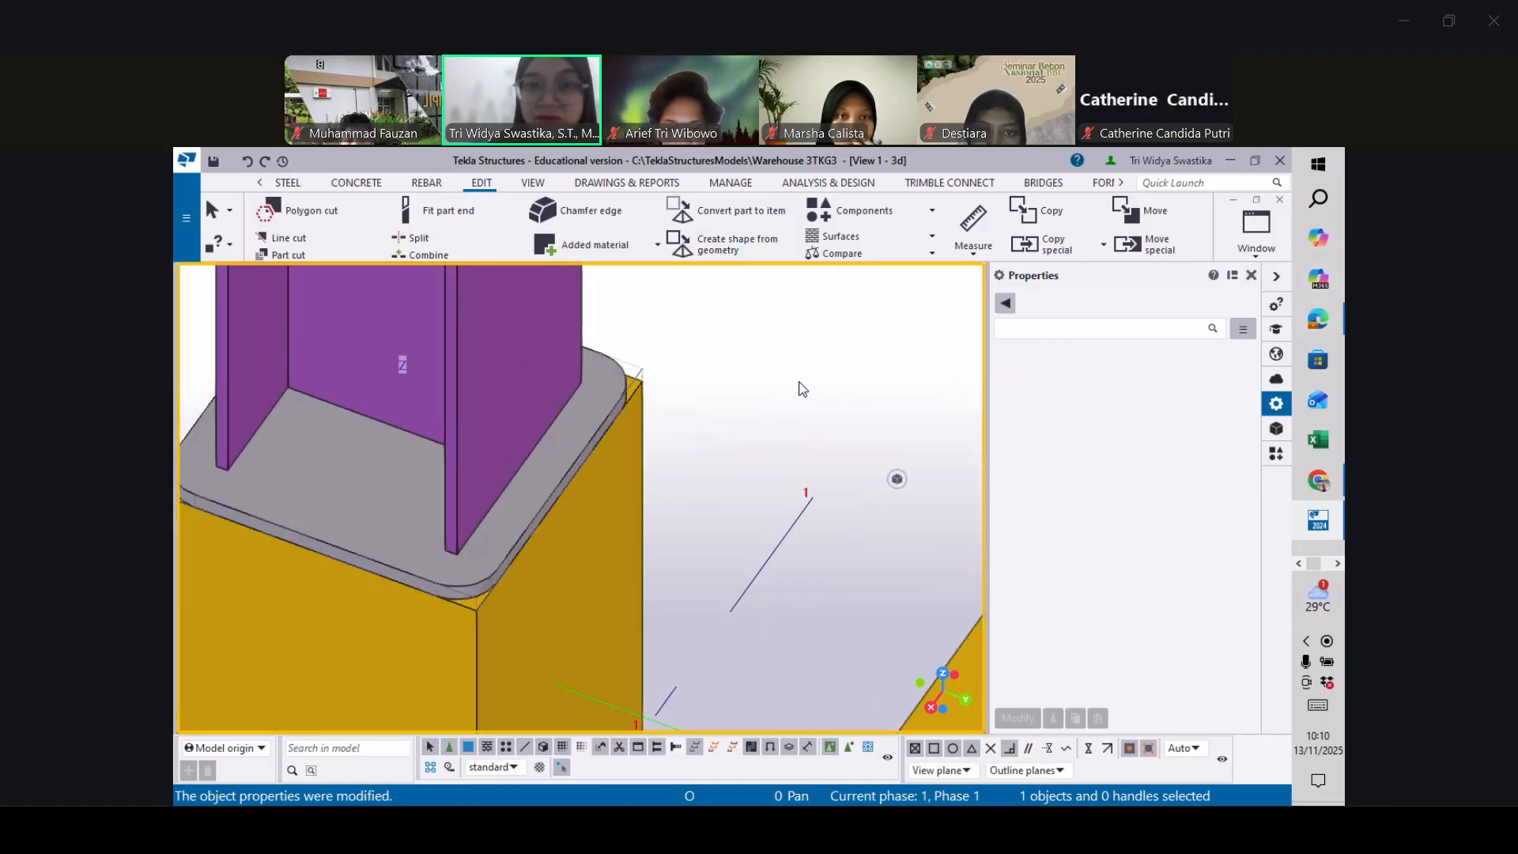
Inspect the rounded base plate at grid A-1 and the neighbouring pedestals and footings along grid line 1
{"action": "scroll", "coordinate": [799, 387], "scroll_direction": "down", "scroll_amount": 3}
{"action": "scroll", "coordinate": [798, 389], "scroll_direction": "down", "scroll_amount": 3}
{"action": "middle_click_drag", "start_coordinate": [748, 489], "coordinate": [906, 390], "text": "ctrl"}
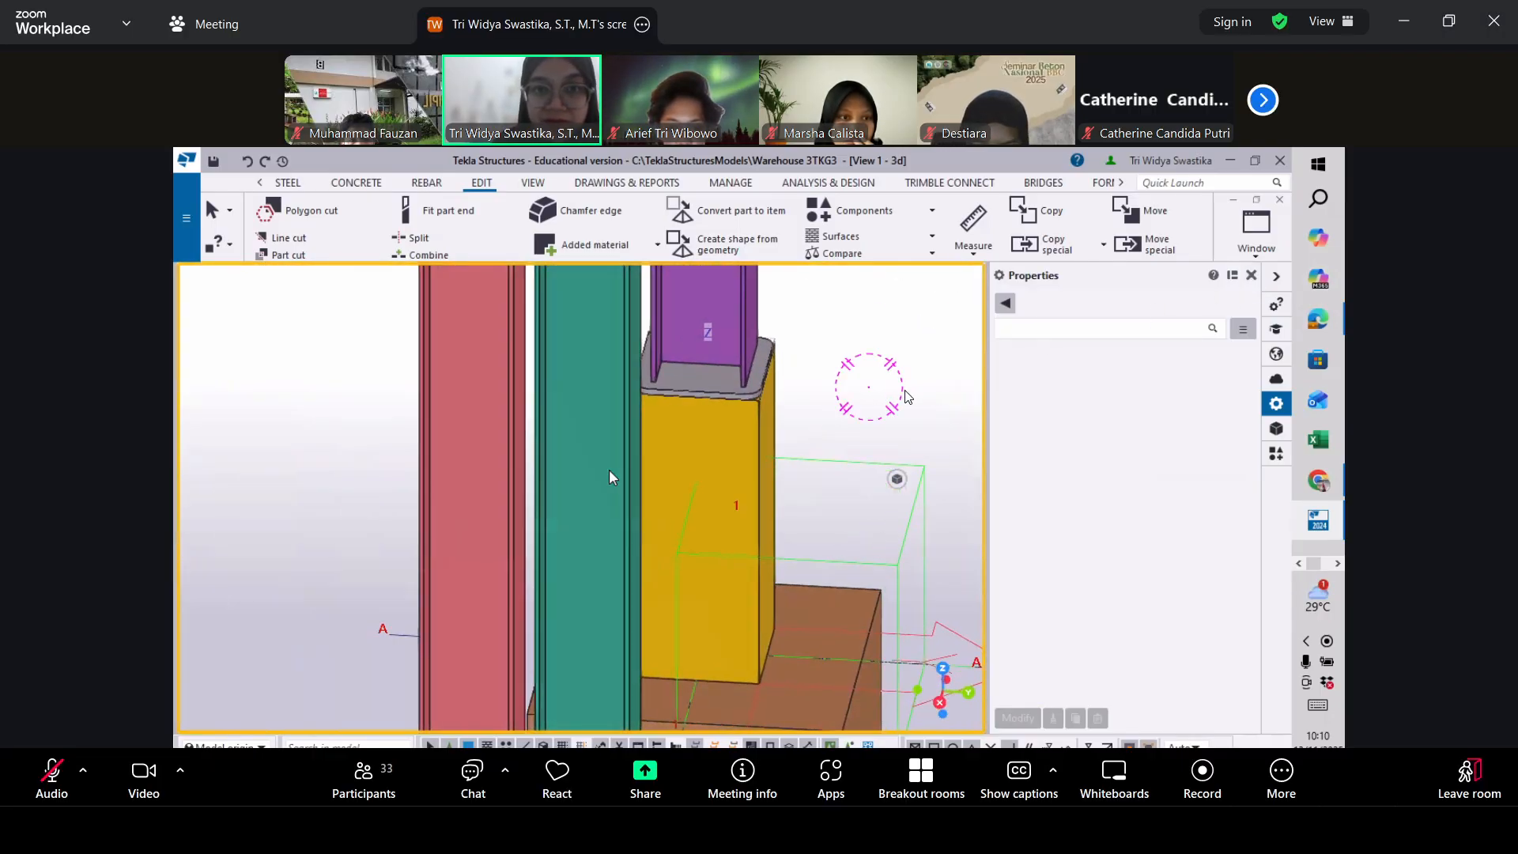
{"action": "middle_click_drag", "start_coordinate": [609, 468], "coordinate": [798, 449], "text": "ctrl"}
{"action": "scroll", "coordinate": [773, 478], "scroll_direction": "down", "scroll_amount": 8}
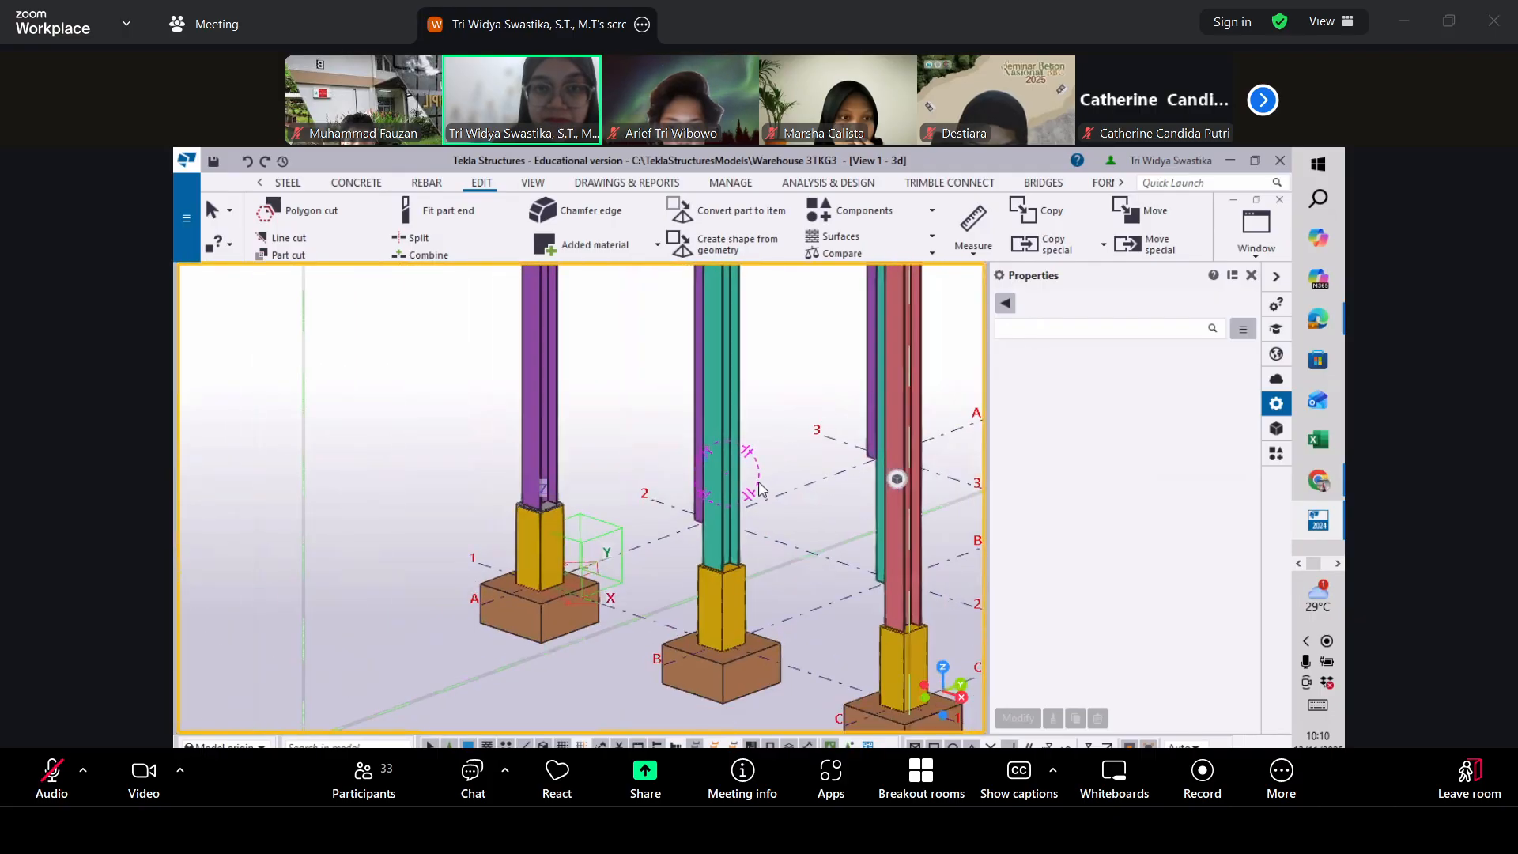
{"action": "scroll", "coordinate": [722, 513], "scroll_direction": "down", "scroll_amount": 2}
{"action": "scroll", "coordinate": [670, 525], "scroll_direction": "up", "scroll_amount": 4}
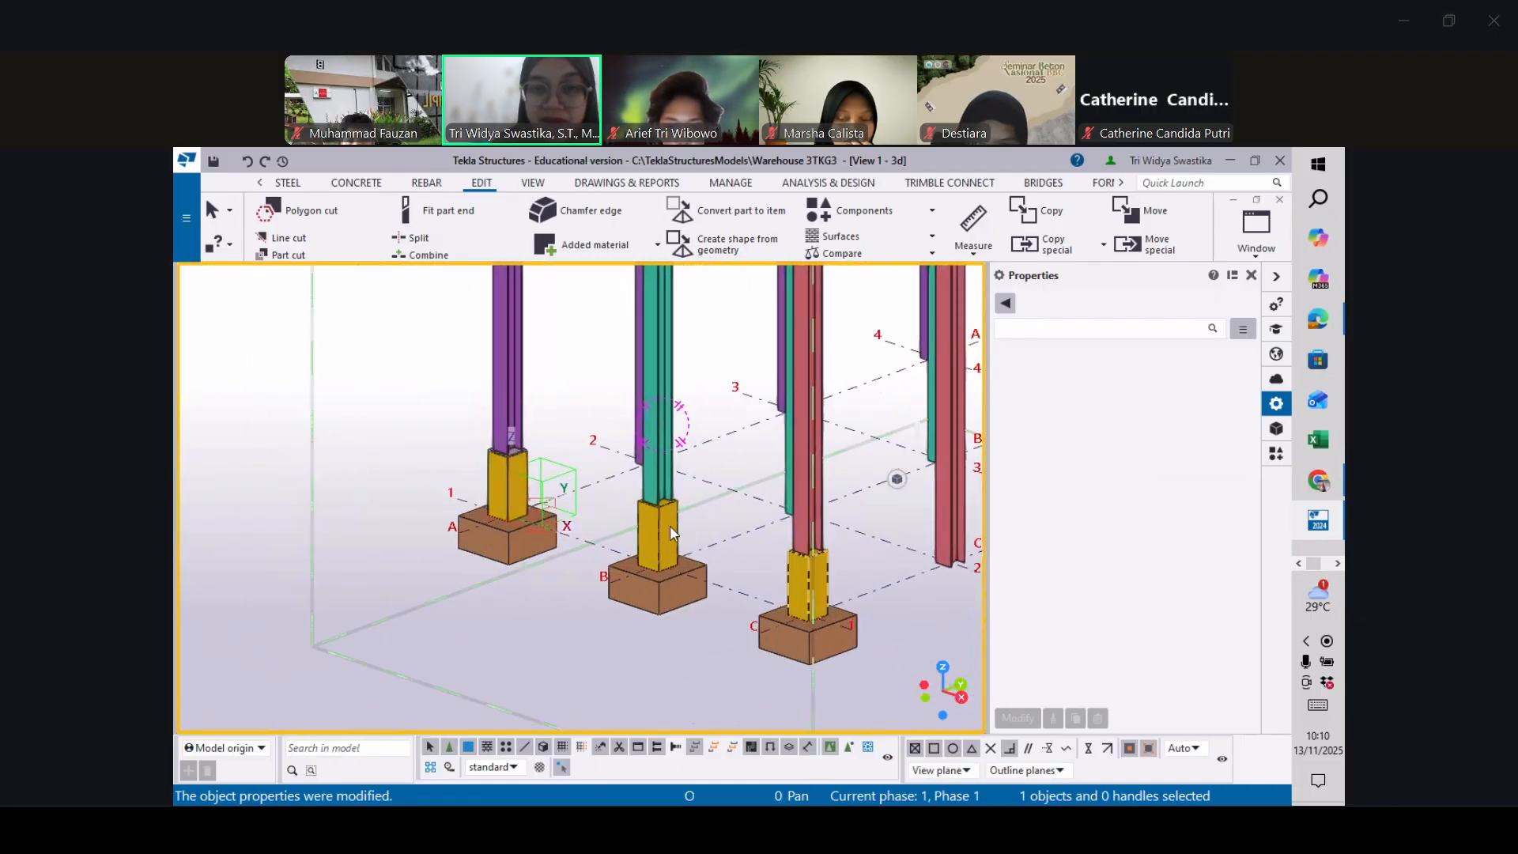
{"action": "scroll", "coordinate": [522, 477], "scroll_direction": "up", "scroll_amount": 2}
{"action": "scroll", "coordinate": [522, 477], "scroll_direction": "up", "scroll_amount": 3}
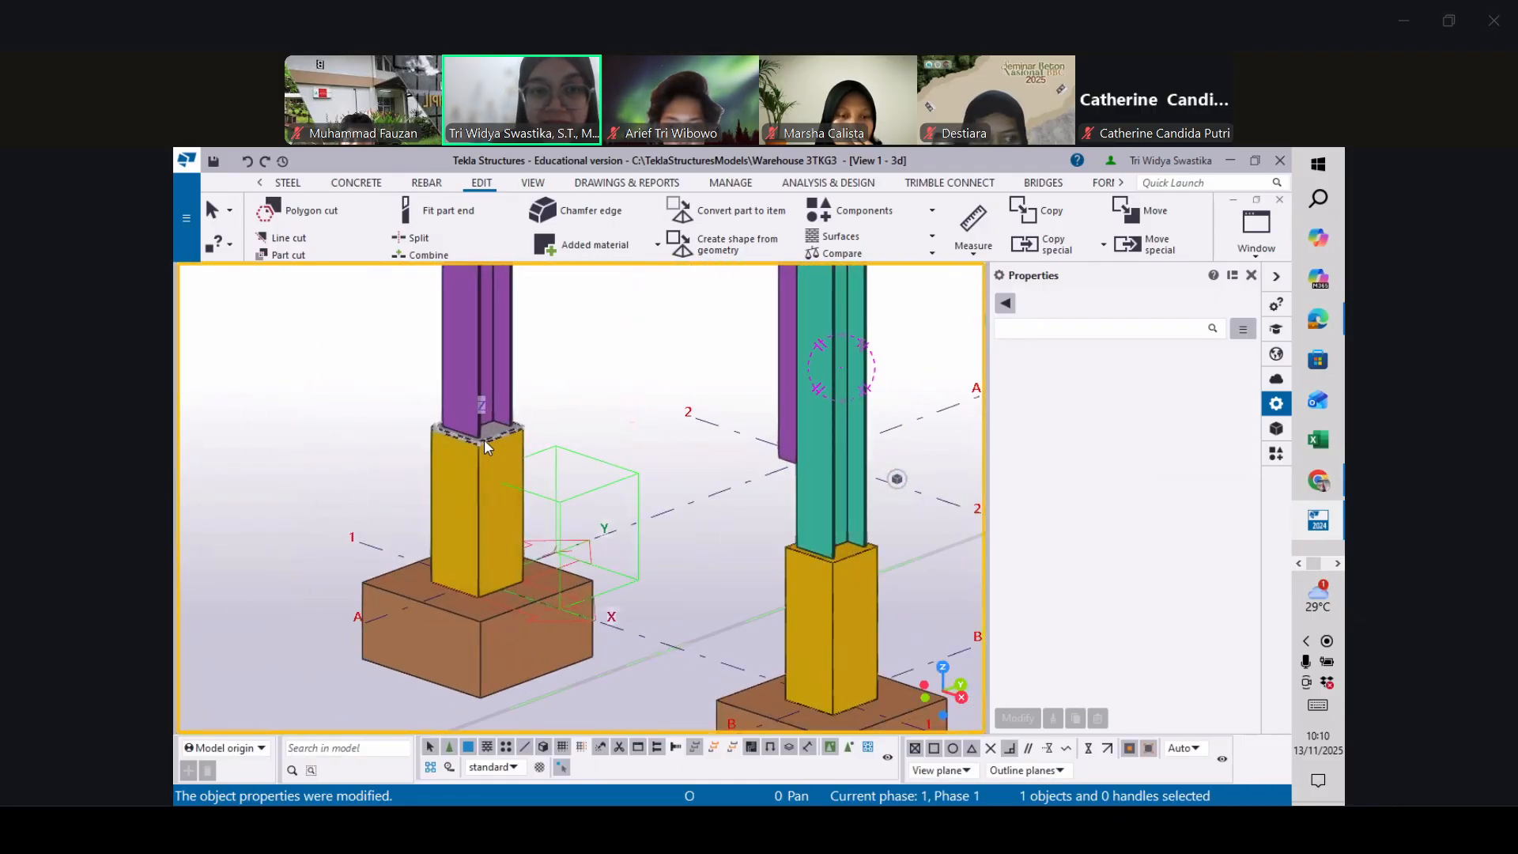
{"action": "scroll", "coordinate": [808, 579], "scroll_direction": "down", "scroll_amount": 5}
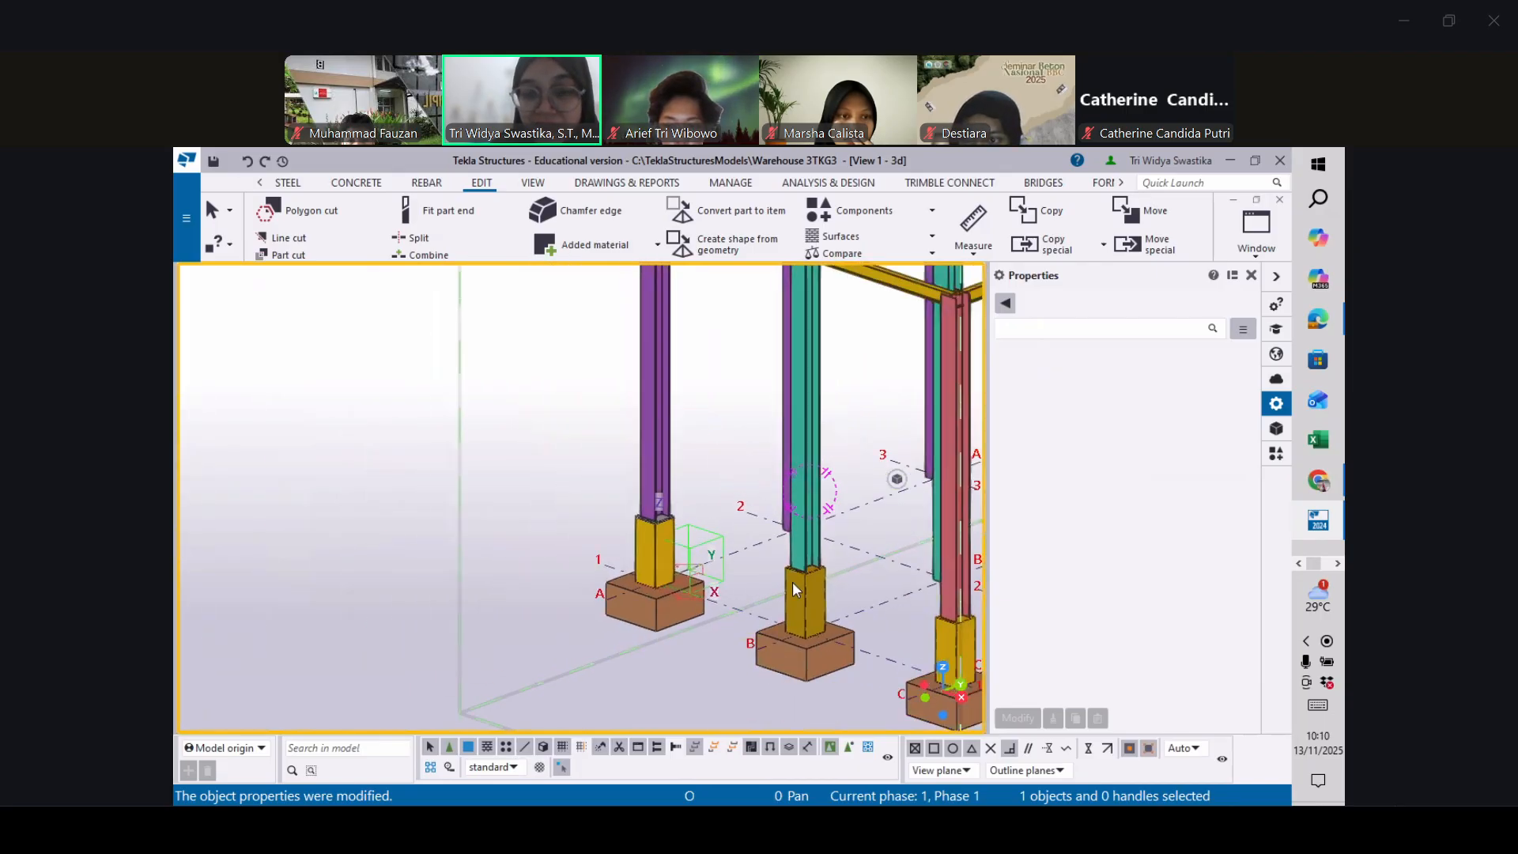
{"action": "middle_click_drag", "start_coordinate": [793, 581], "coordinate": [610, 578]}
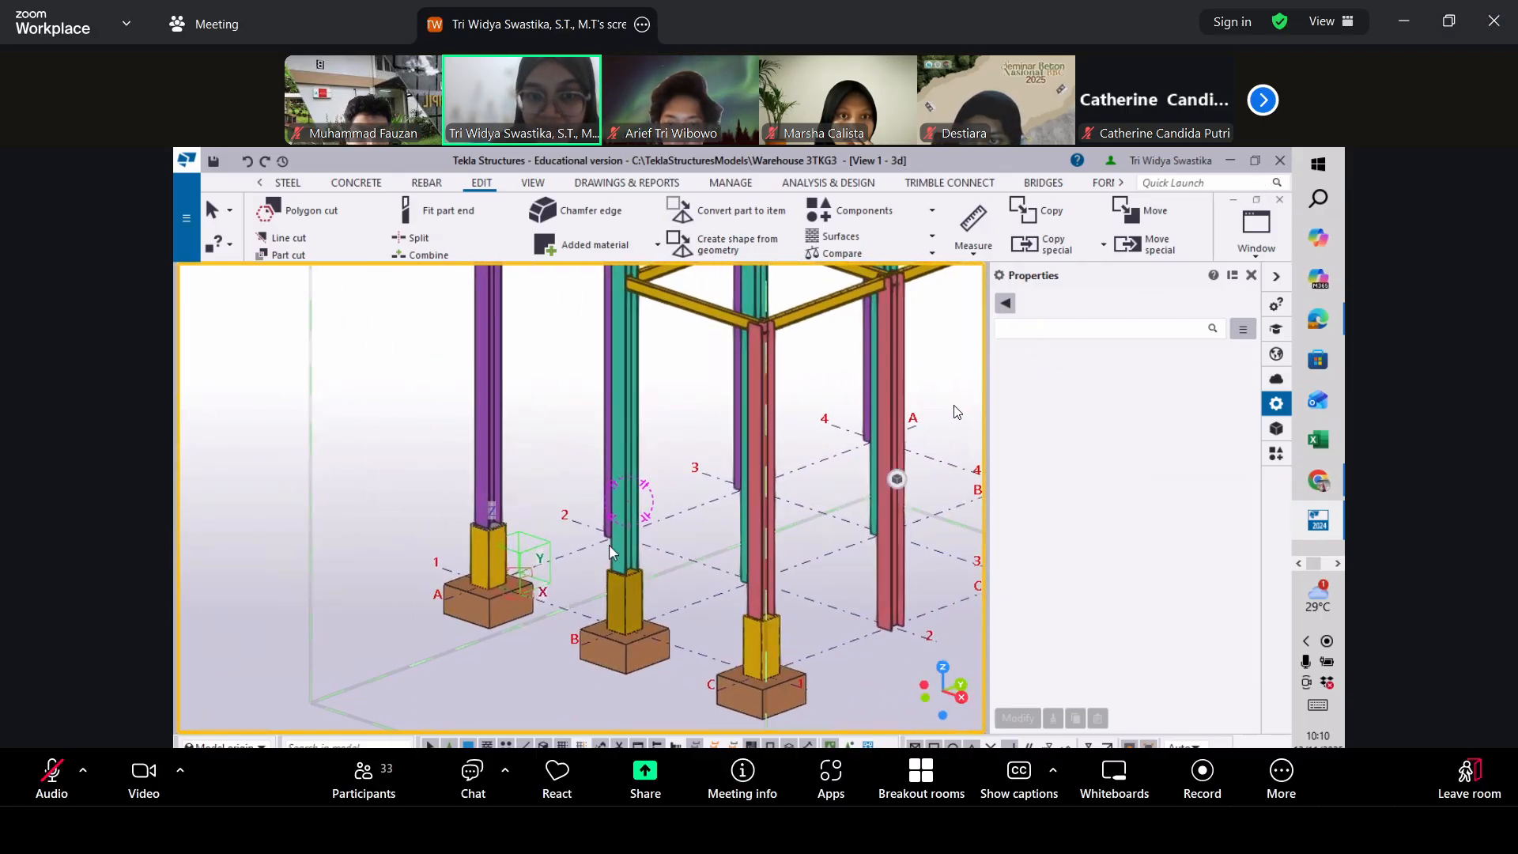
{"action": "scroll", "coordinate": [505, 552], "scroll_direction": "up", "scroll_amount": 5}
{"action": "scroll", "coordinate": [483, 494], "scroll_direction": "up", "scroll_amount": 3}
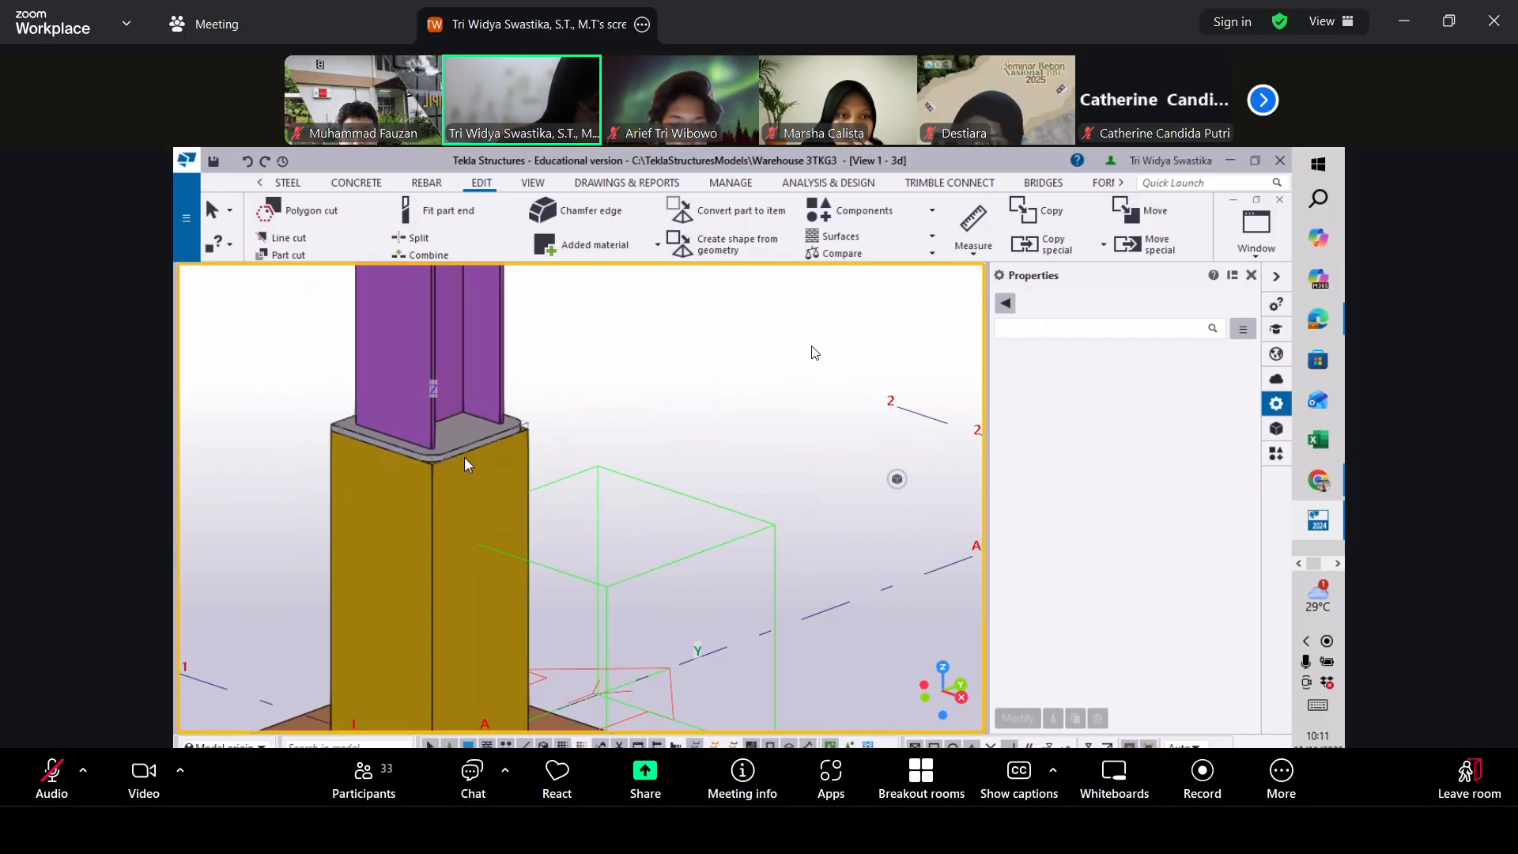
{"action": "scroll", "coordinate": [449, 422], "scroll_direction": "up", "scroll_amount": 2}
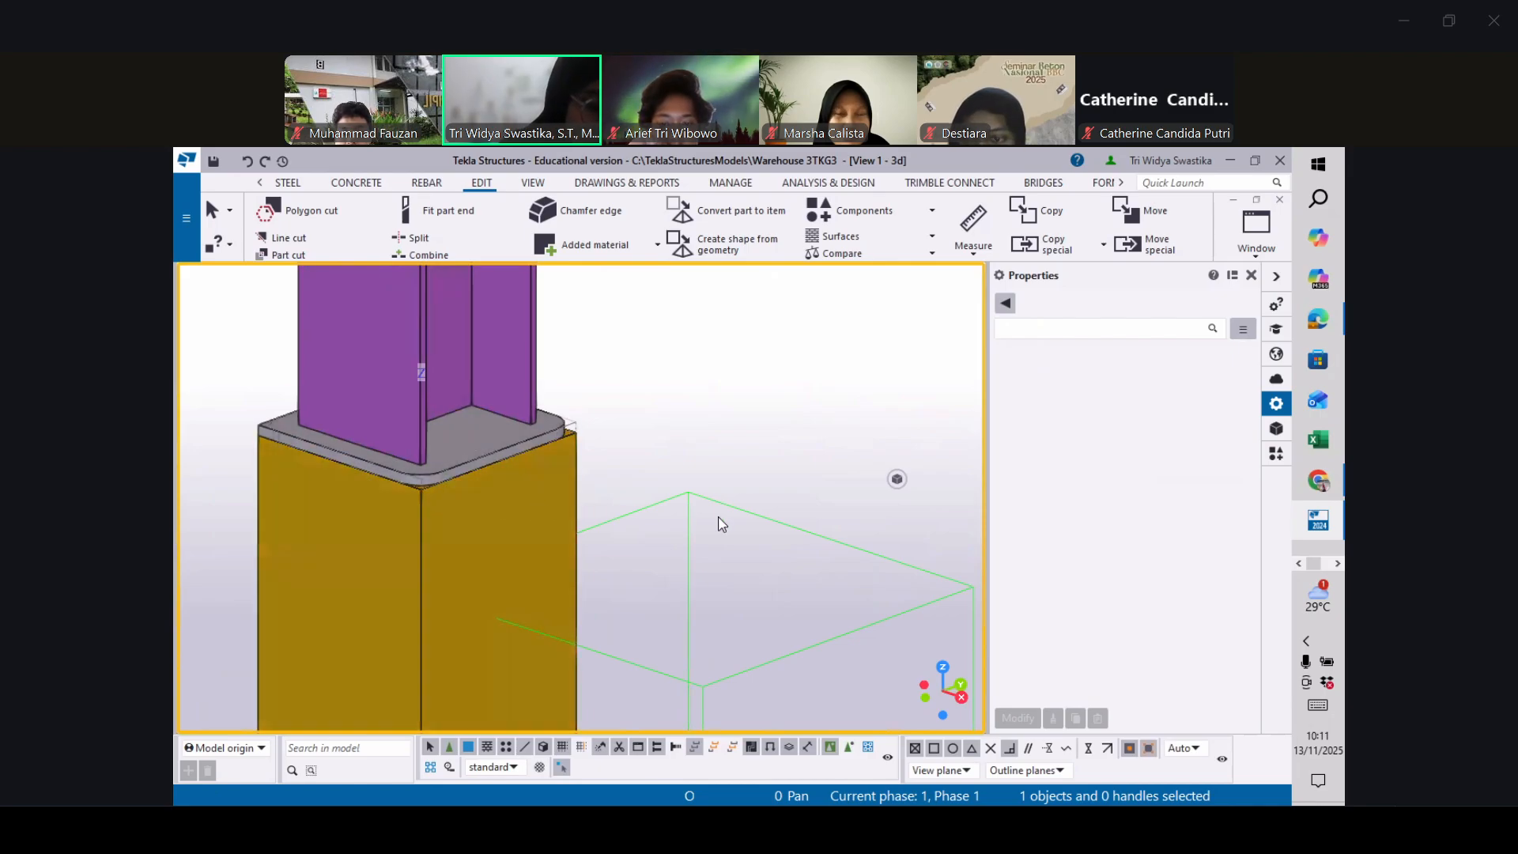
{"action": "scroll", "coordinate": [548, 594], "scroll_direction": "down", "scroll_amount": 3}
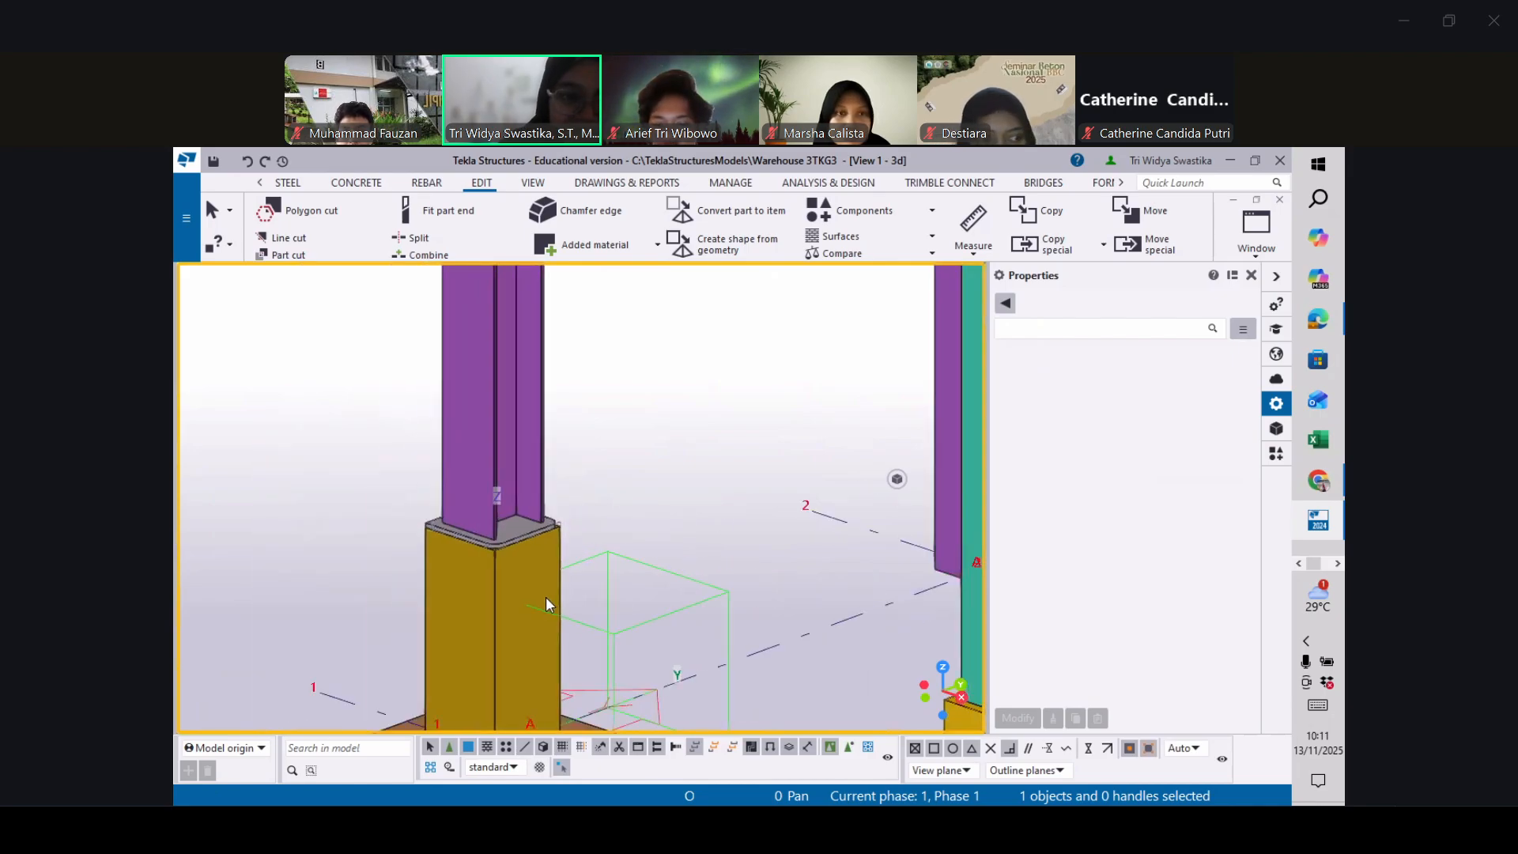
{"action": "scroll", "coordinate": [549, 605], "scroll_direction": "down", "scroll_amount": 3}
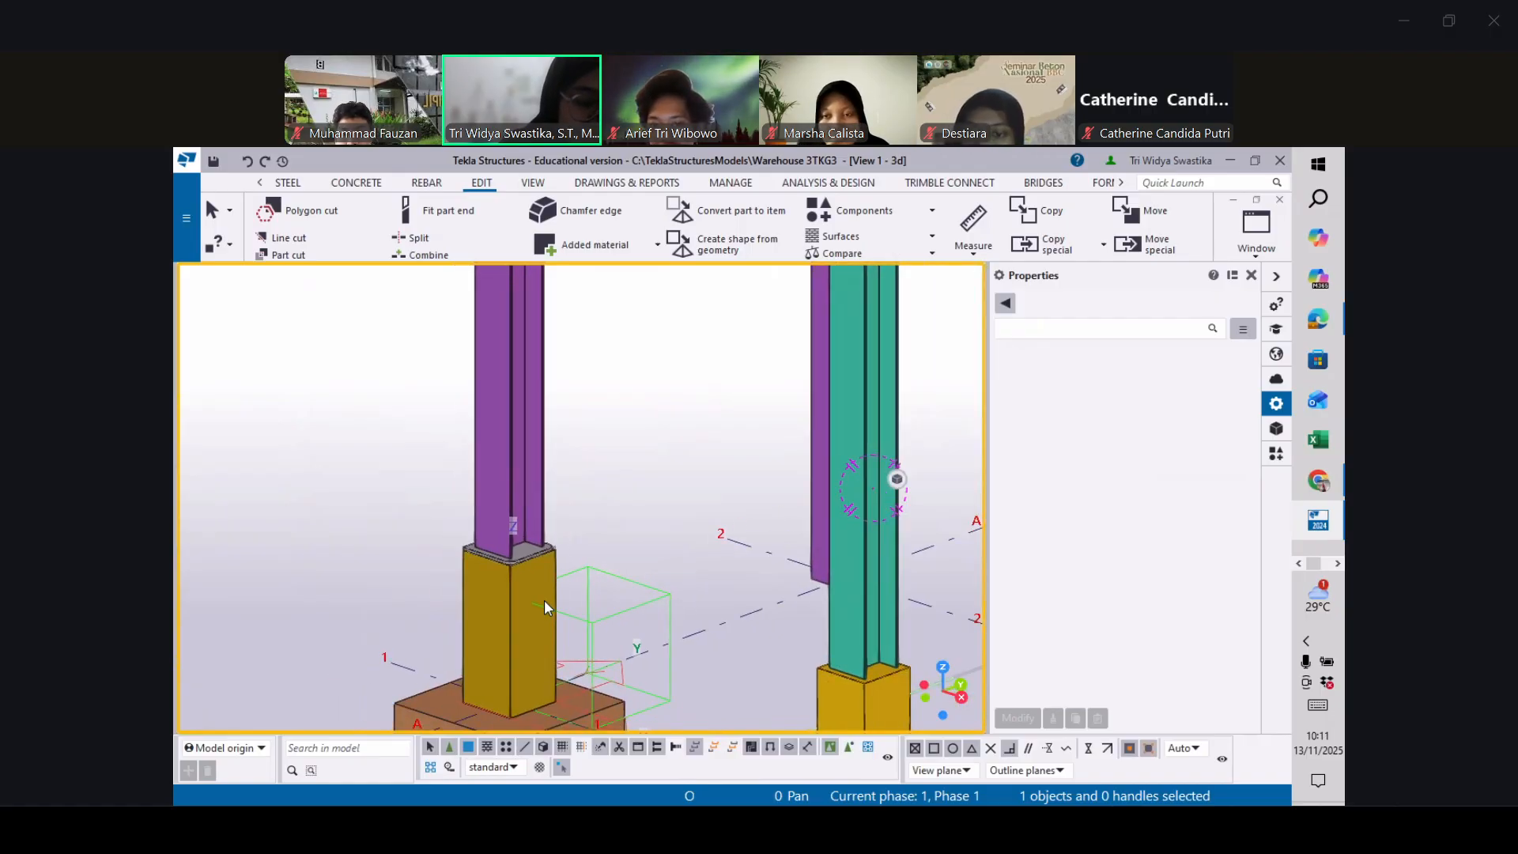
{"action": "scroll", "coordinate": [504, 453], "scroll_direction": "down", "scroll_amount": 1}
{"action": "scroll", "coordinate": [550, 445], "scroll_direction": "down", "scroll_amount": 1}
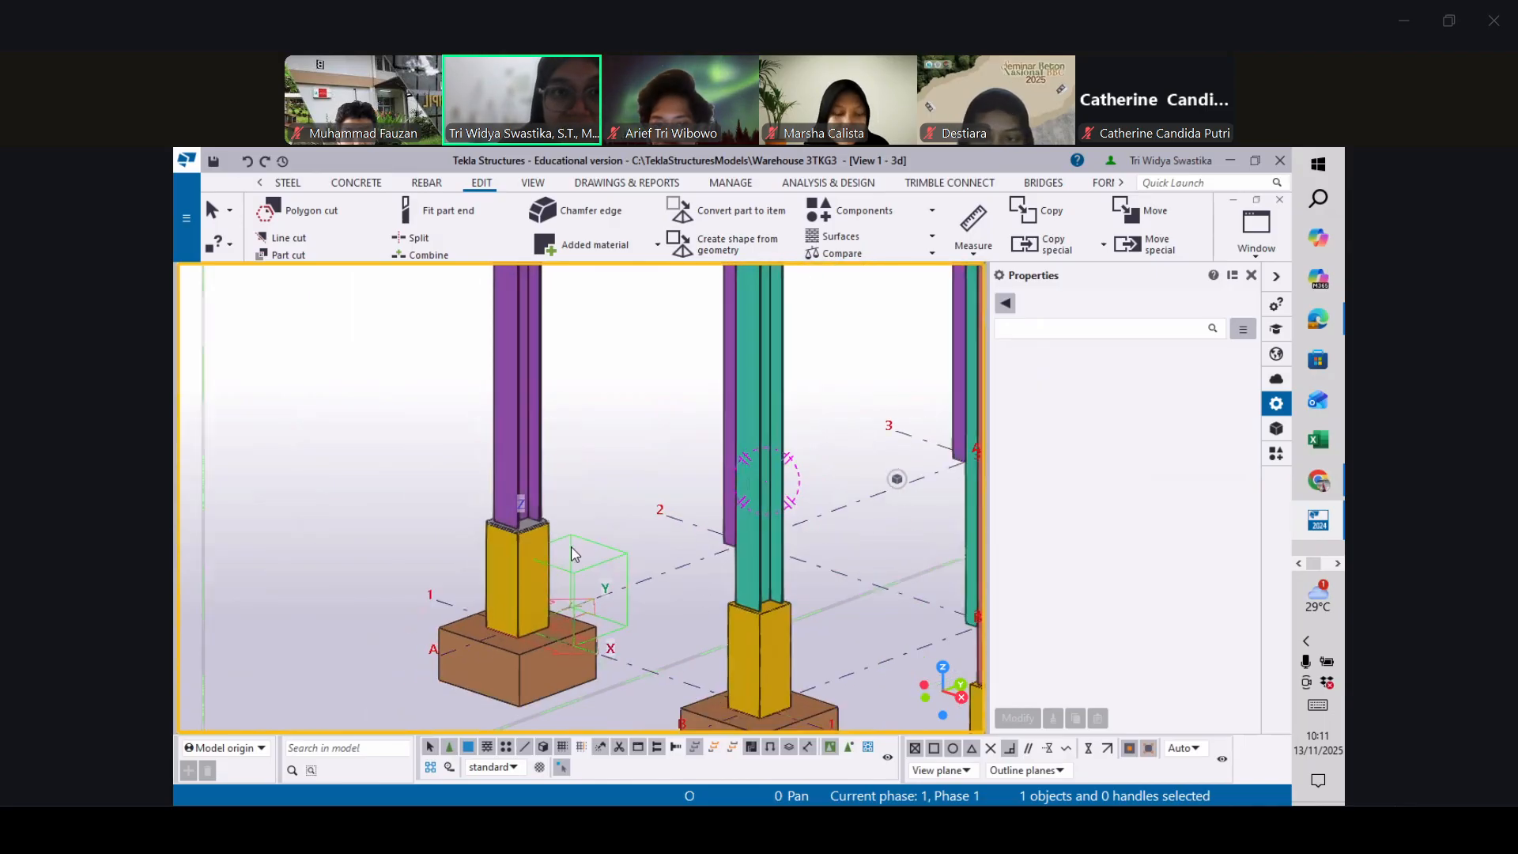
{"action": "scroll", "coordinate": [573, 554], "scroll_direction": "up", "scroll_amount": 1}
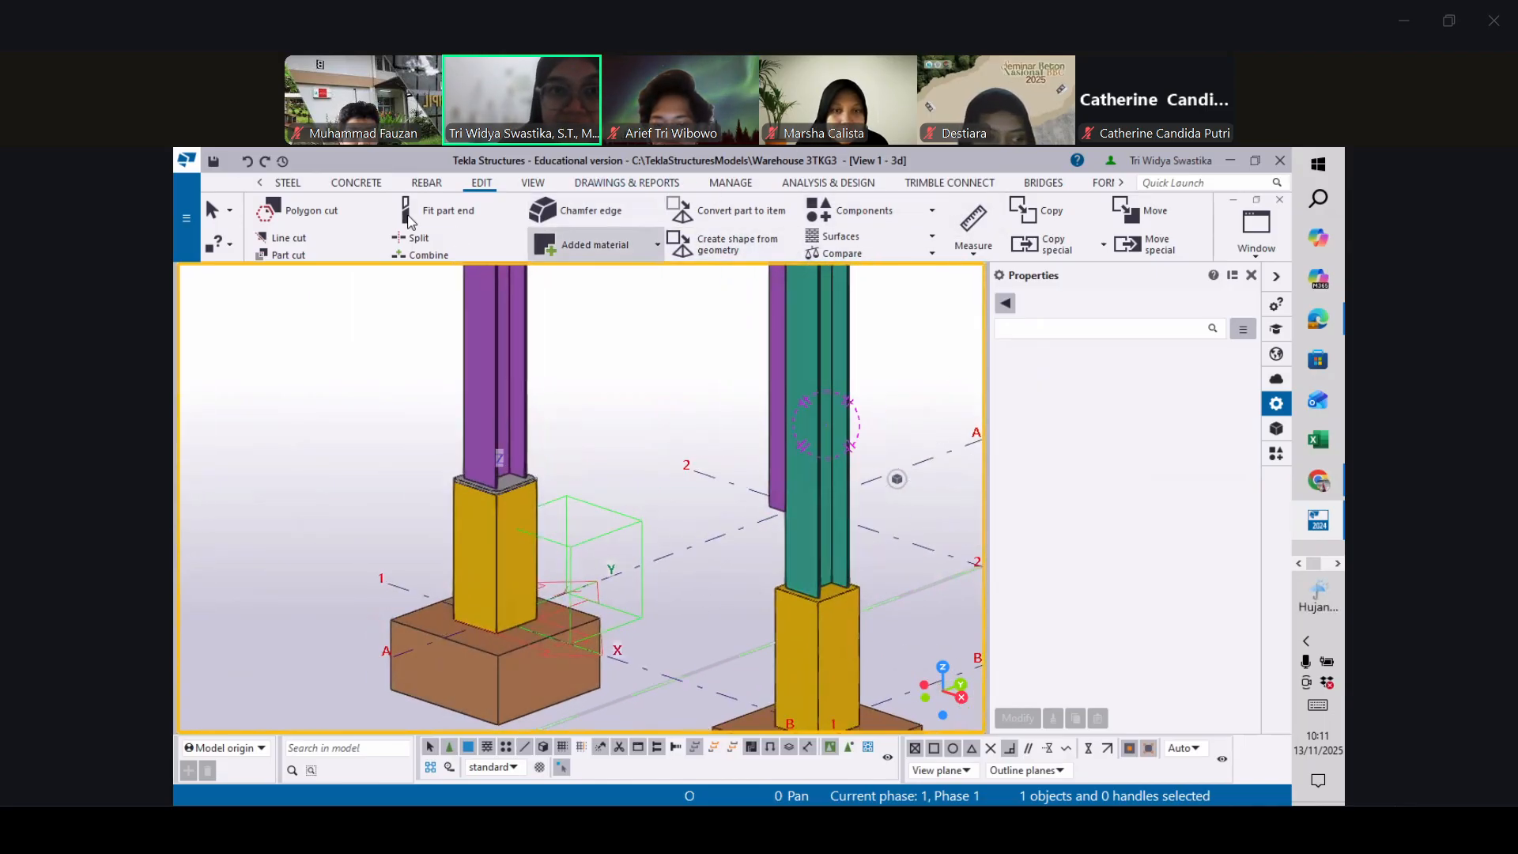
Find the Pad footing reinforcement (77) component by searching for "footing" and apply it to the pad footing at grid A-1
{"action": "left_click", "coordinate": [287, 185]}
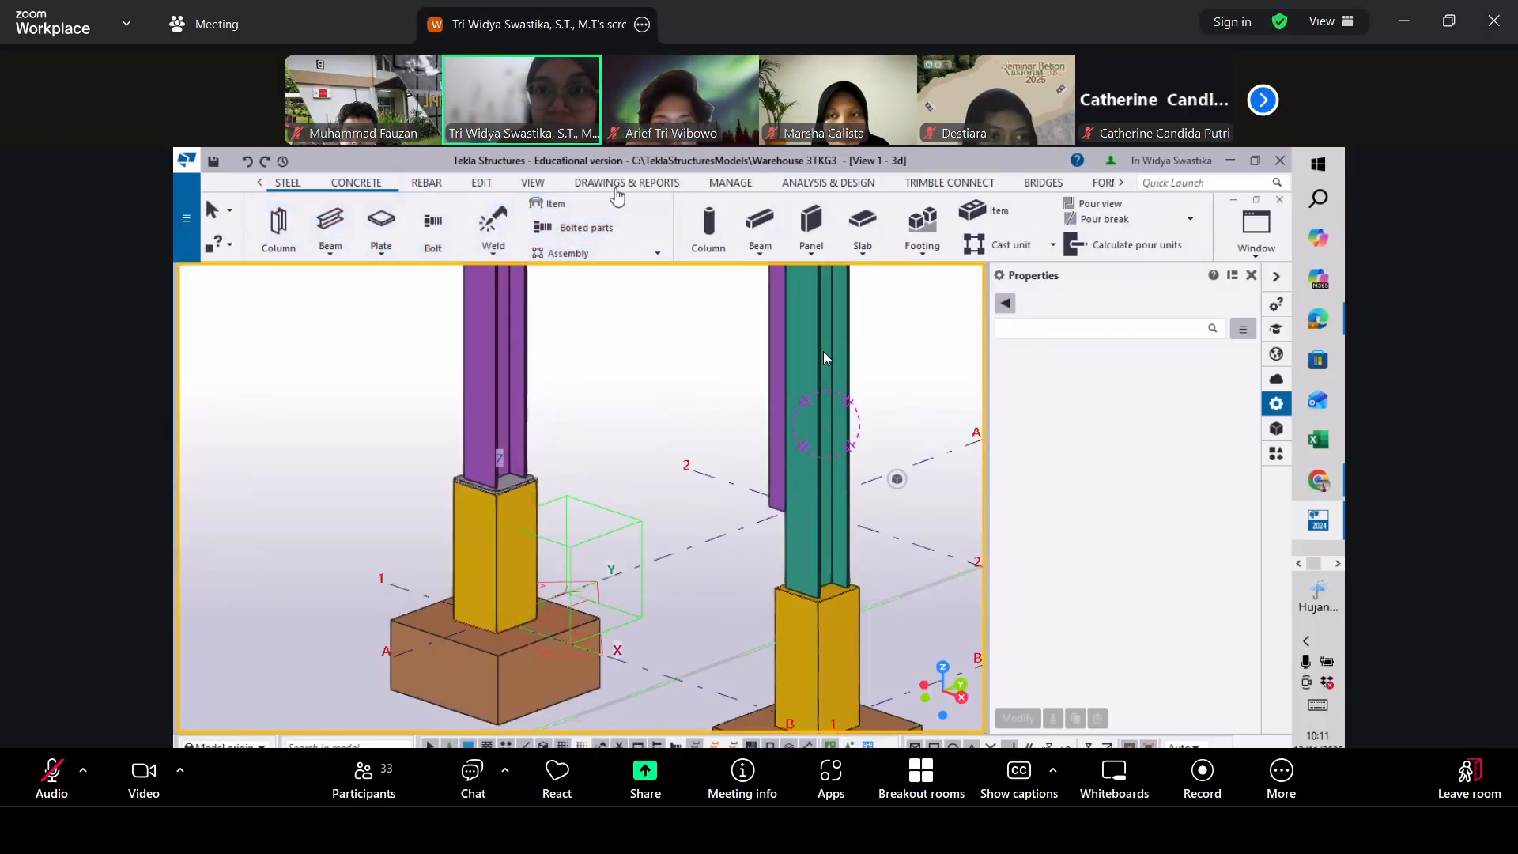
{"action": "left_click", "coordinate": [426, 184]}
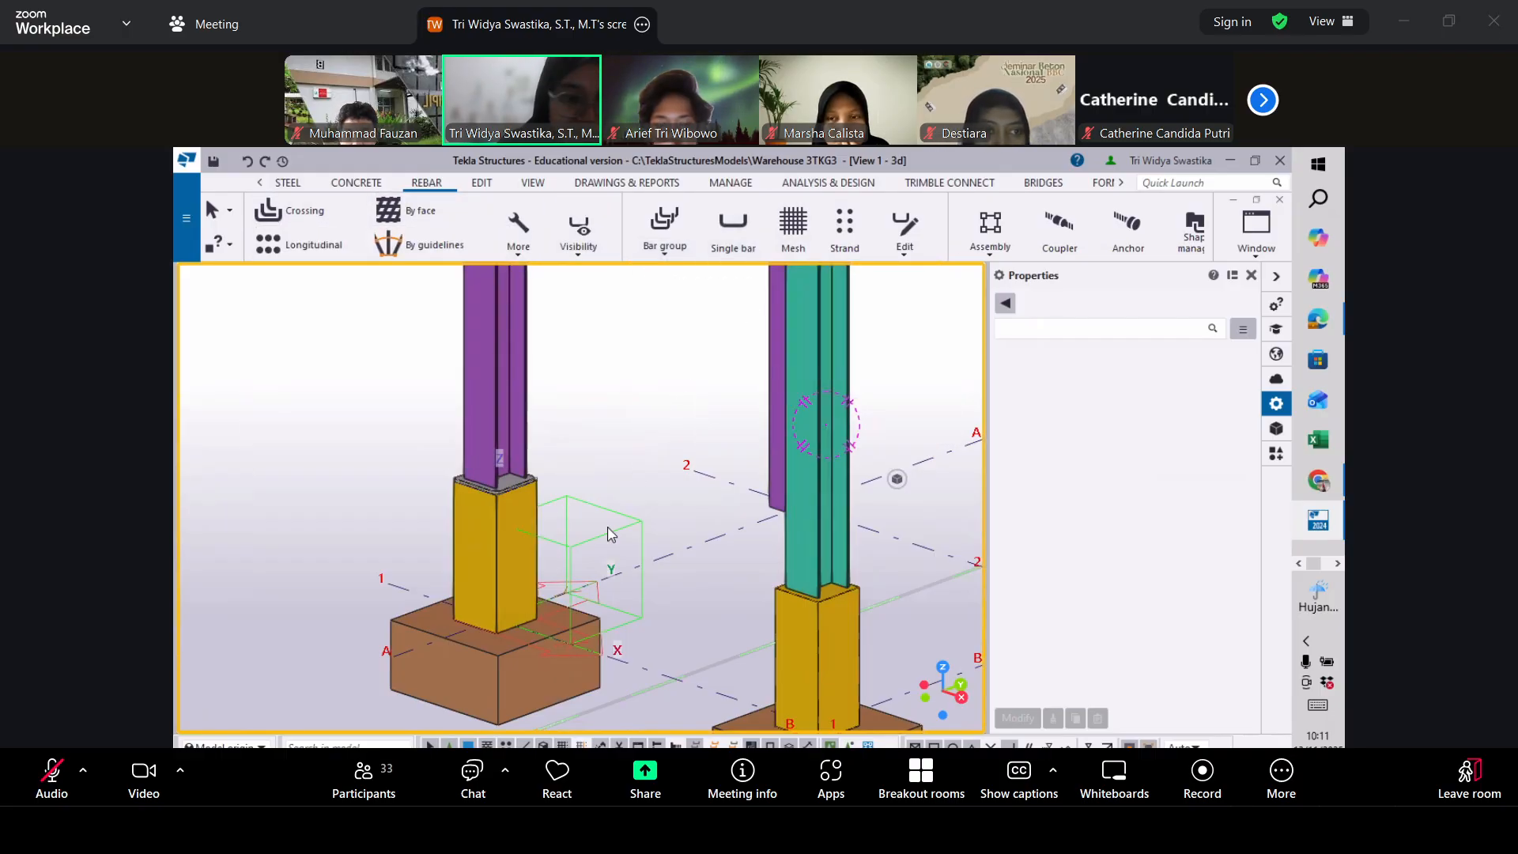
{"action": "left_click", "coordinate": [538, 649]}
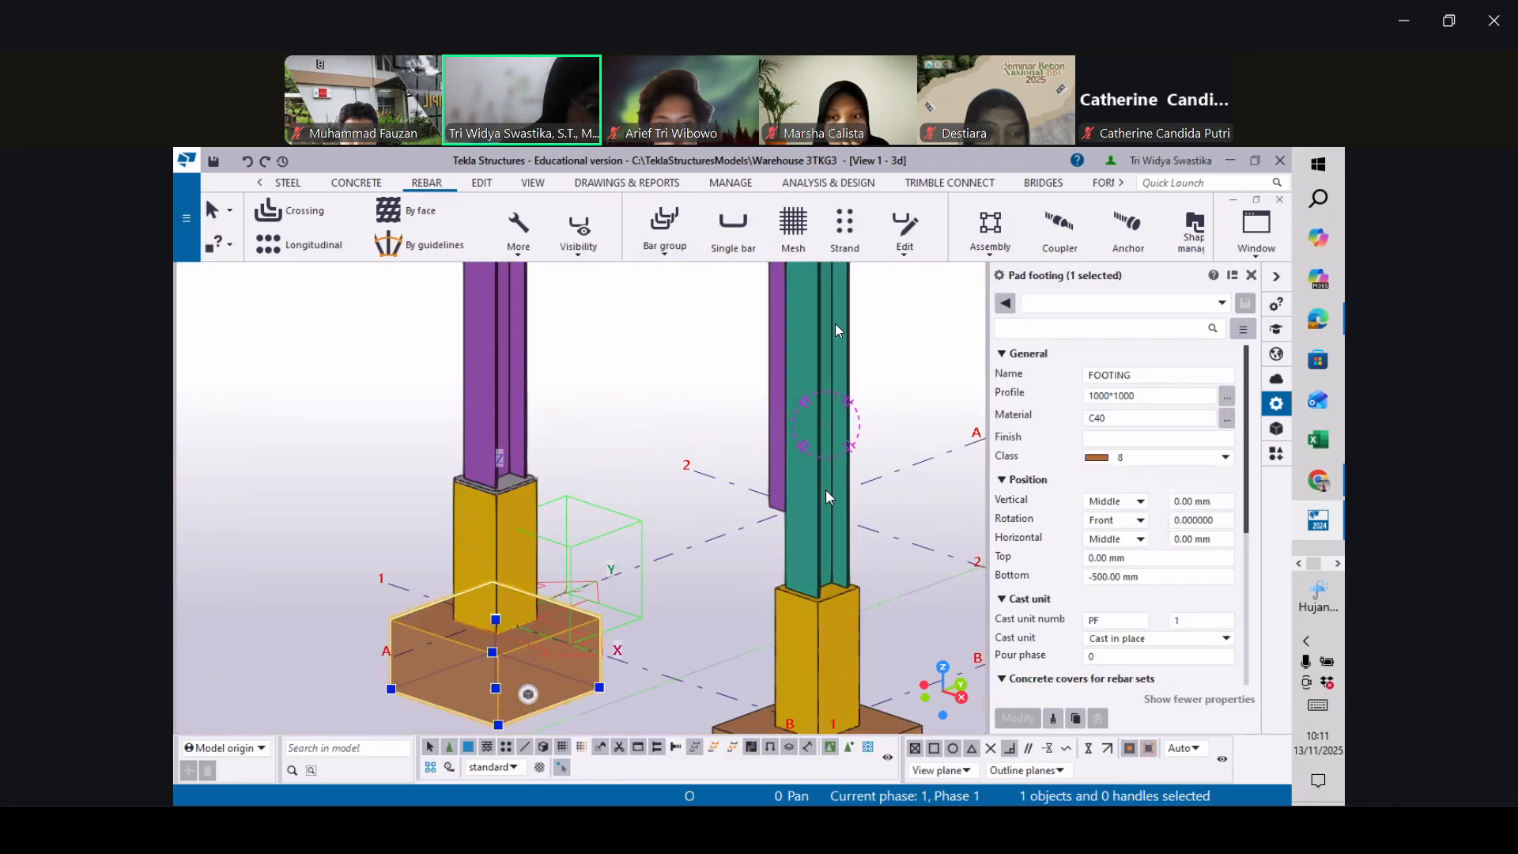
{"action": "left_click", "coordinate": [1276, 455]}
{"action": "left_click", "coordinate": [1043, 329]}
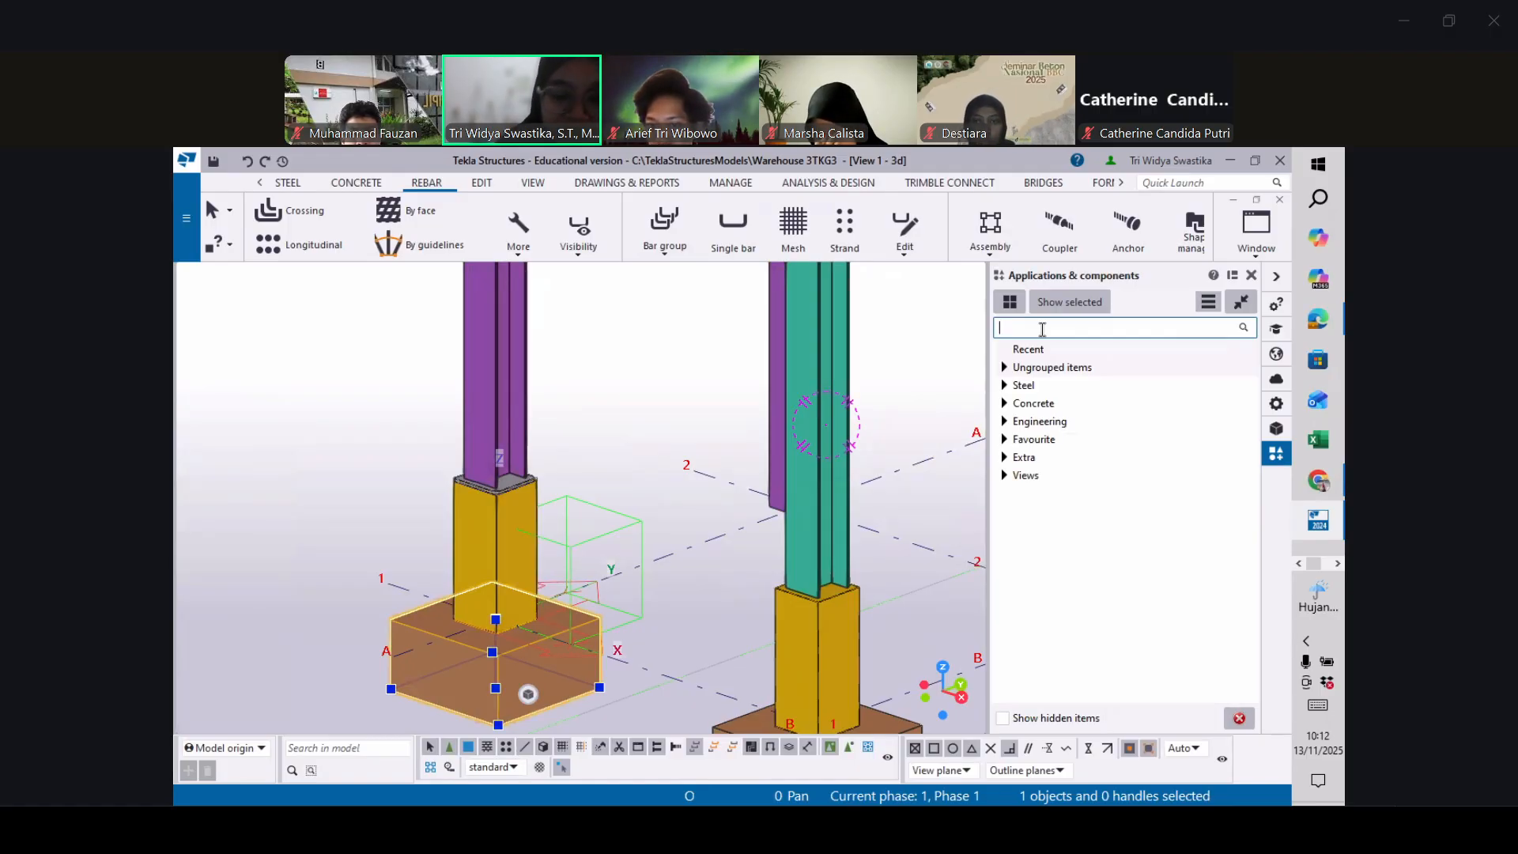
{"action": "type", "text": "footing"}
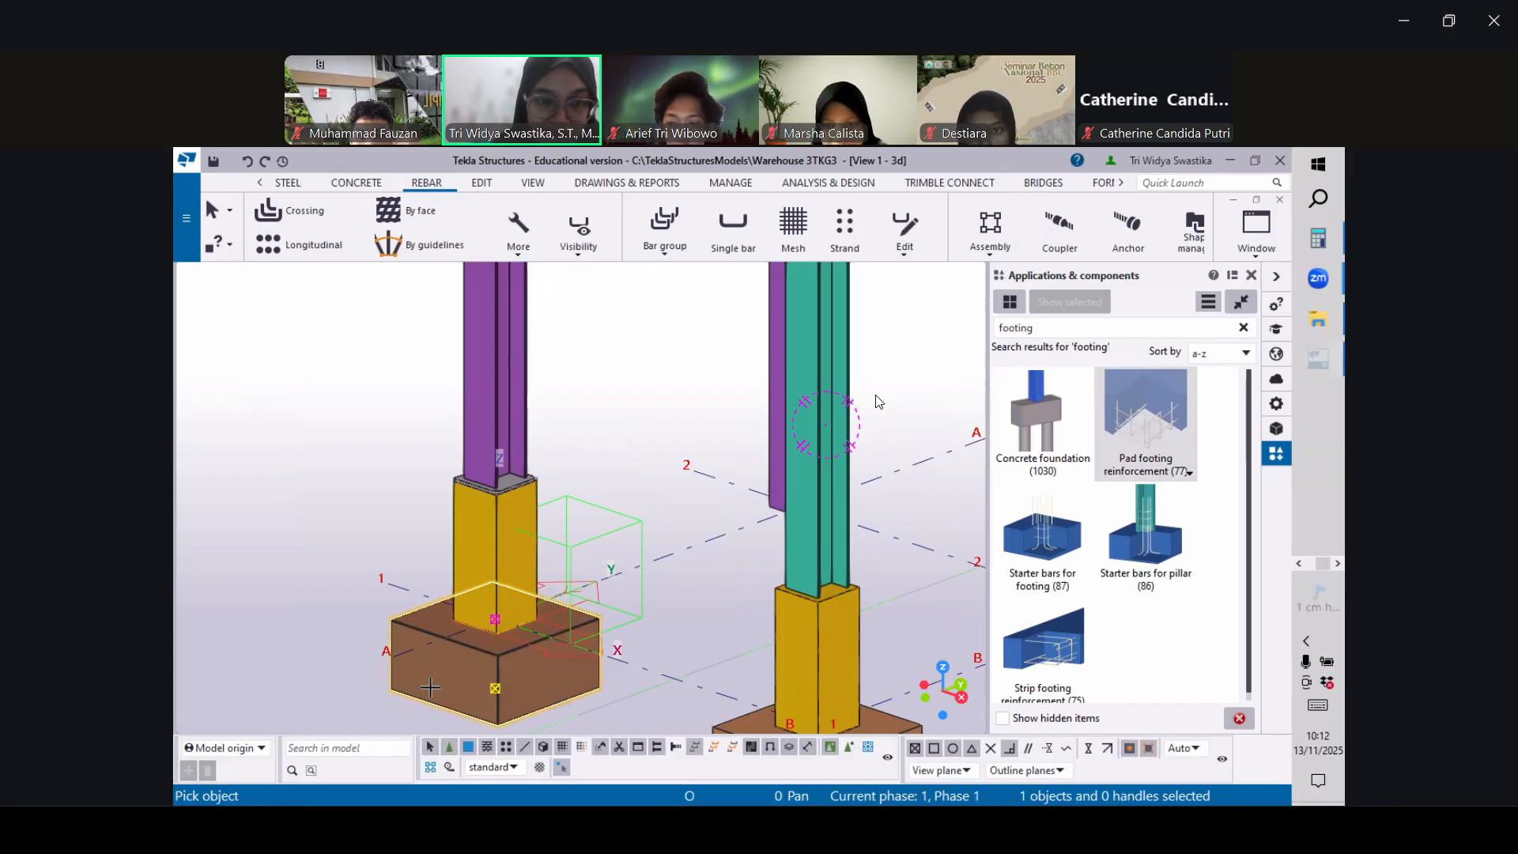
{"action": "left_click", "coordinate": [431, 687]}
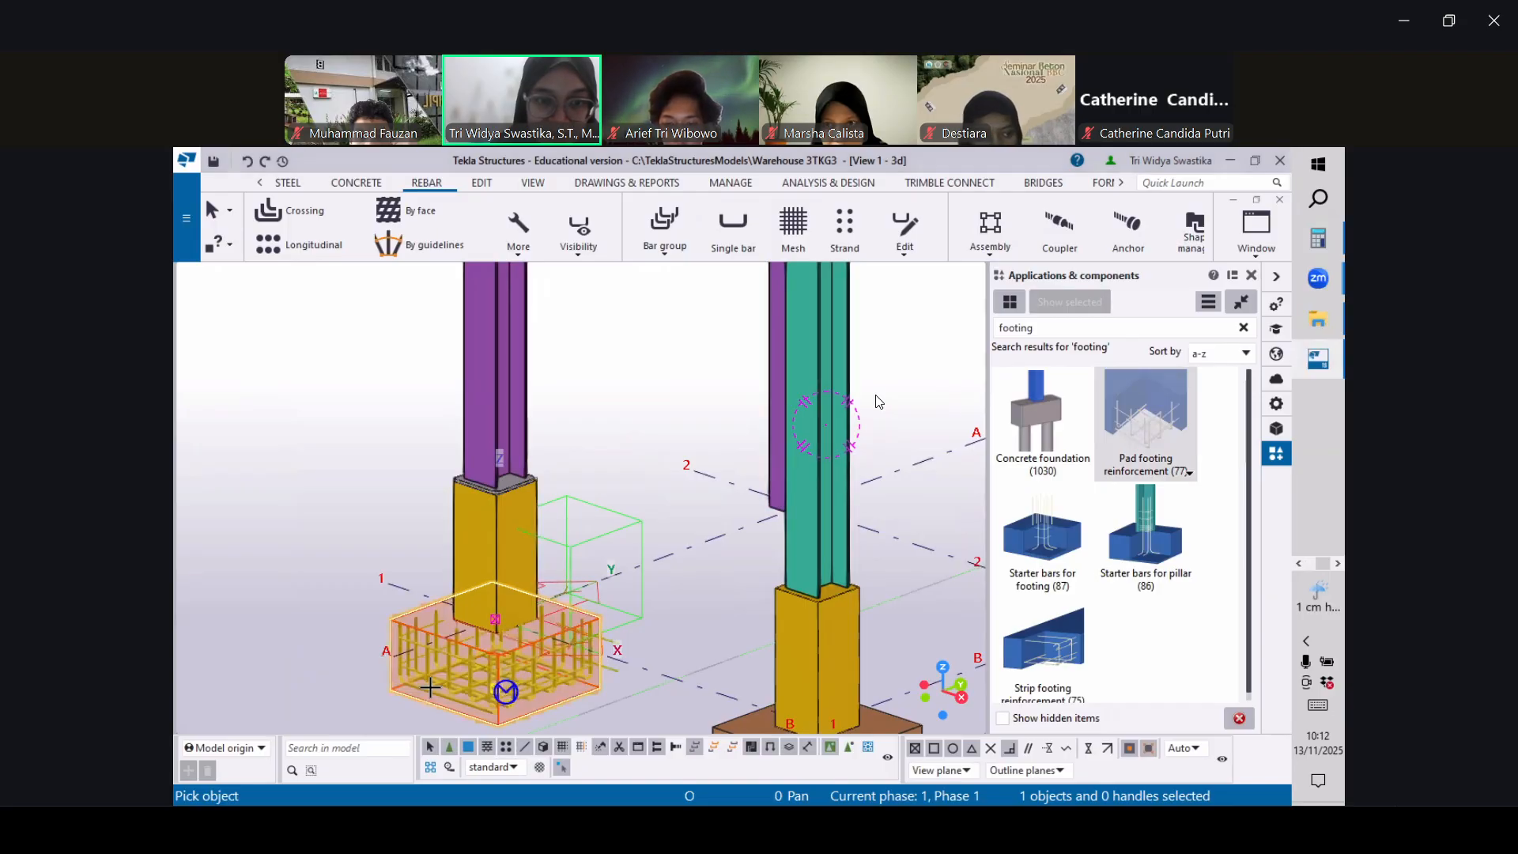
{"action": "left_click", "coordinate": [376, 442]}
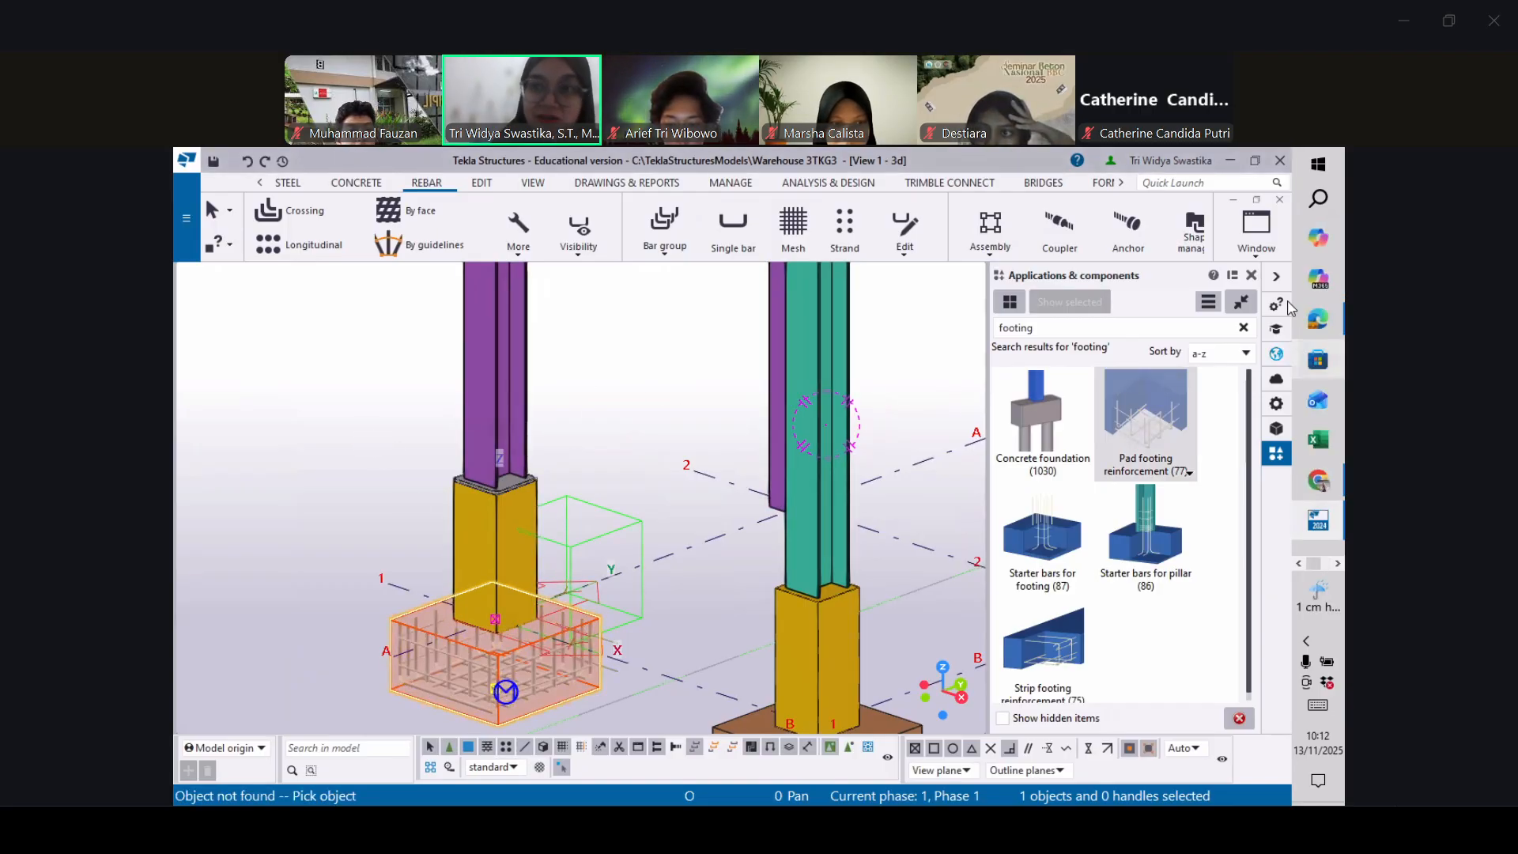
{"action": "left_click", "coordinate": [421, 432]}
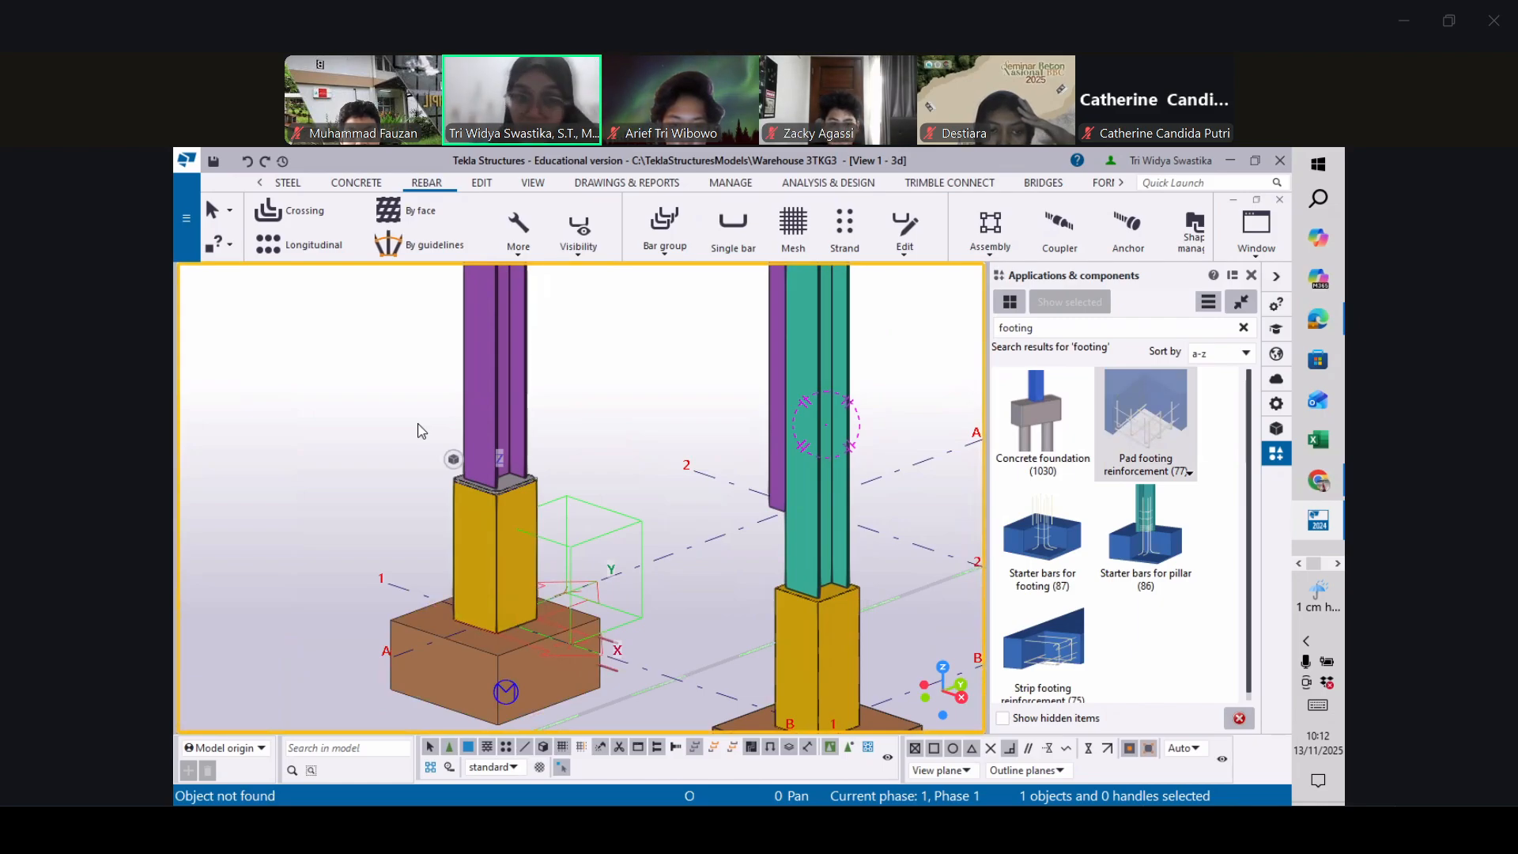
{"action": "scroll", "coordinate": [478, 539], "scroll_direction": "down", "scroll_amount": 6}
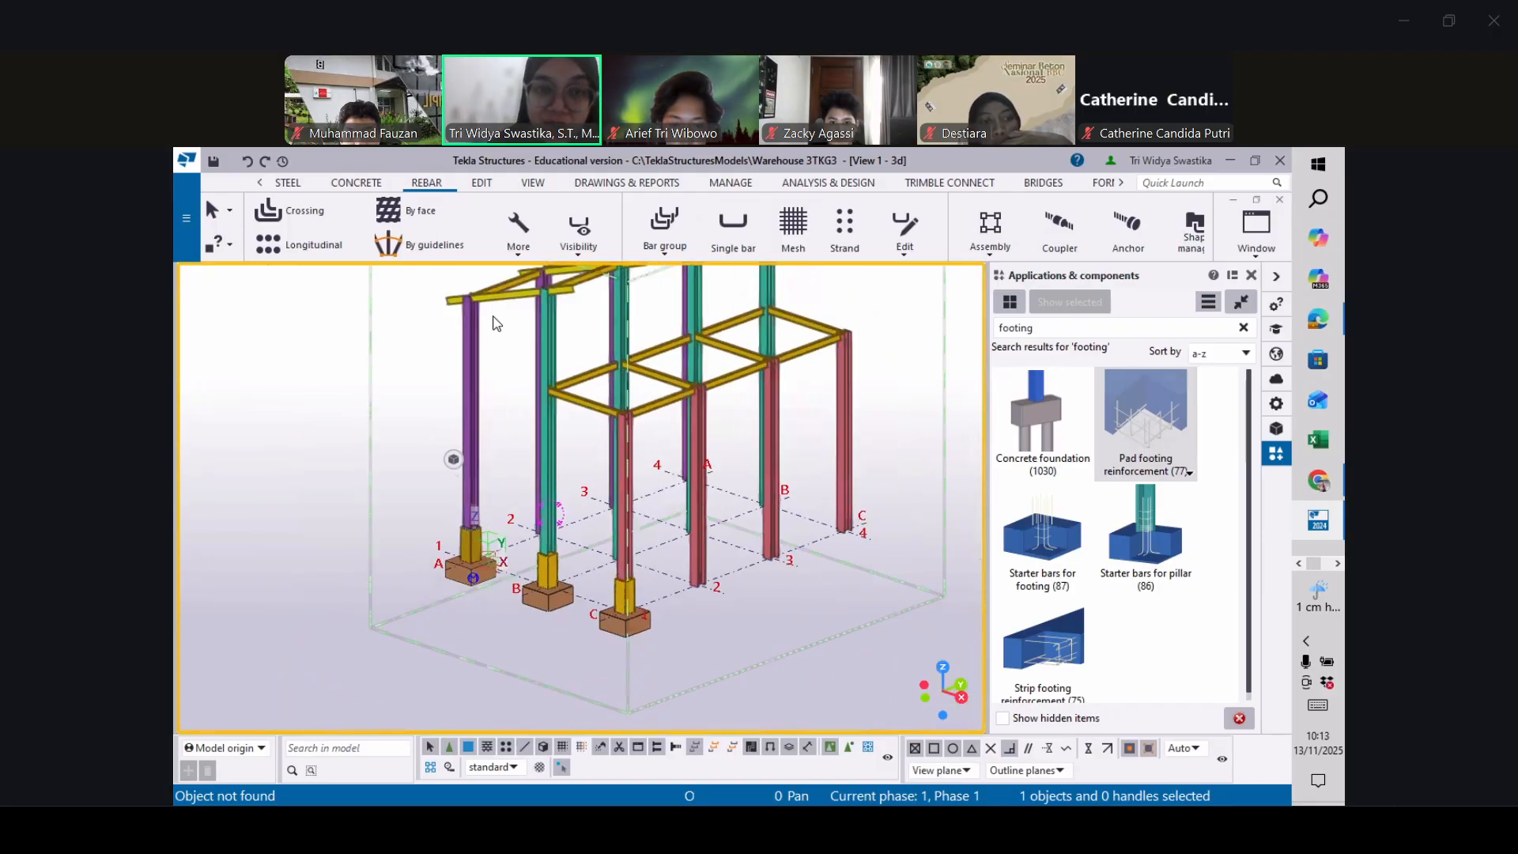
{"action": "scroll", "coordinate": [440, 549], "scroll_direction": "up", "scroll_amount": 3}
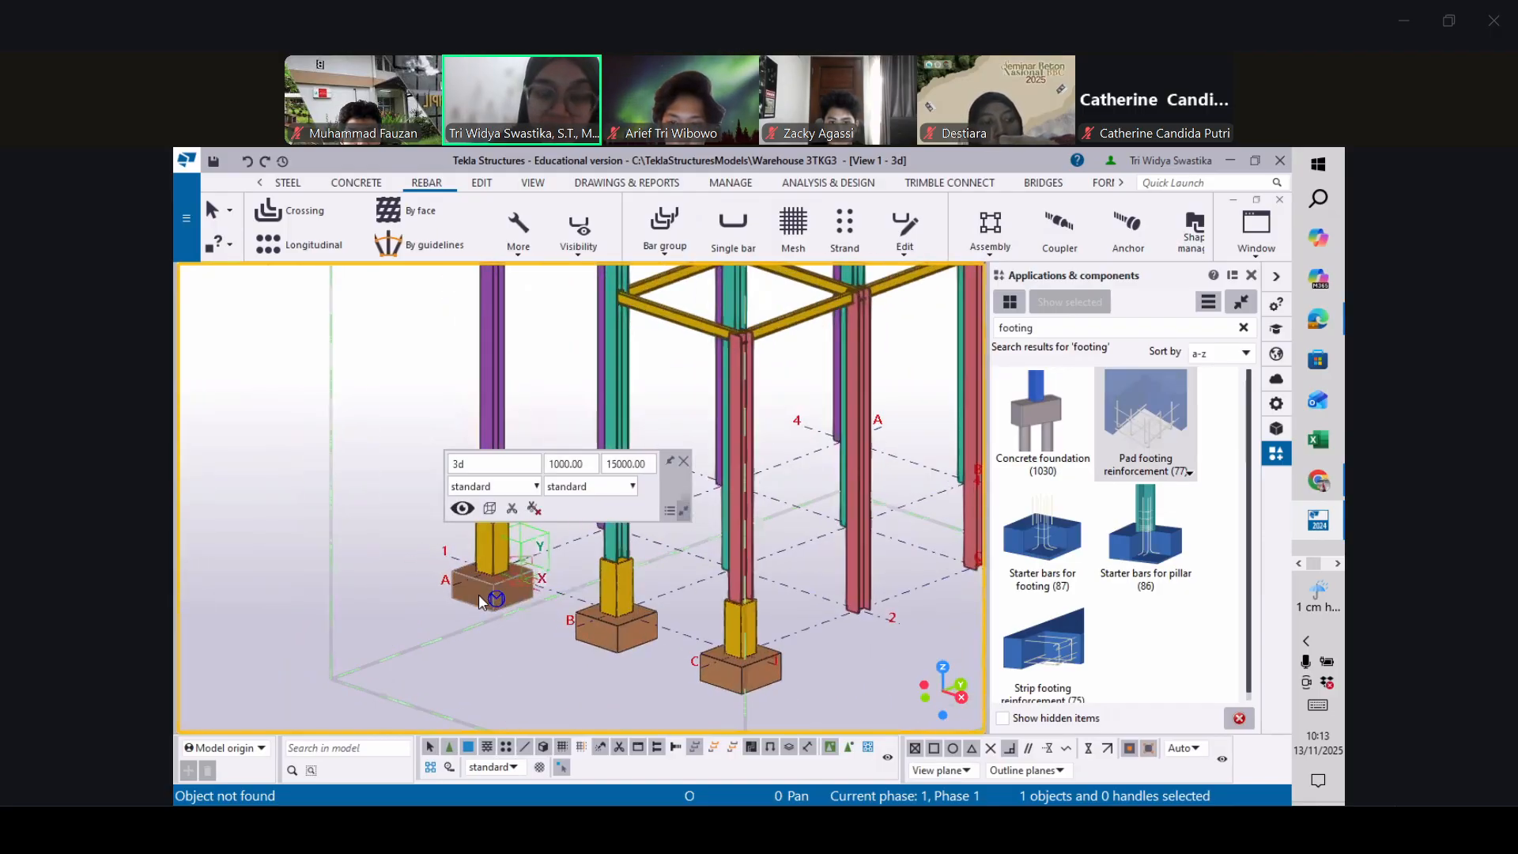
{"action": "scroll", "coordinate": [481, 602], "scroll_direction": "up", "scroll_amount": 2}
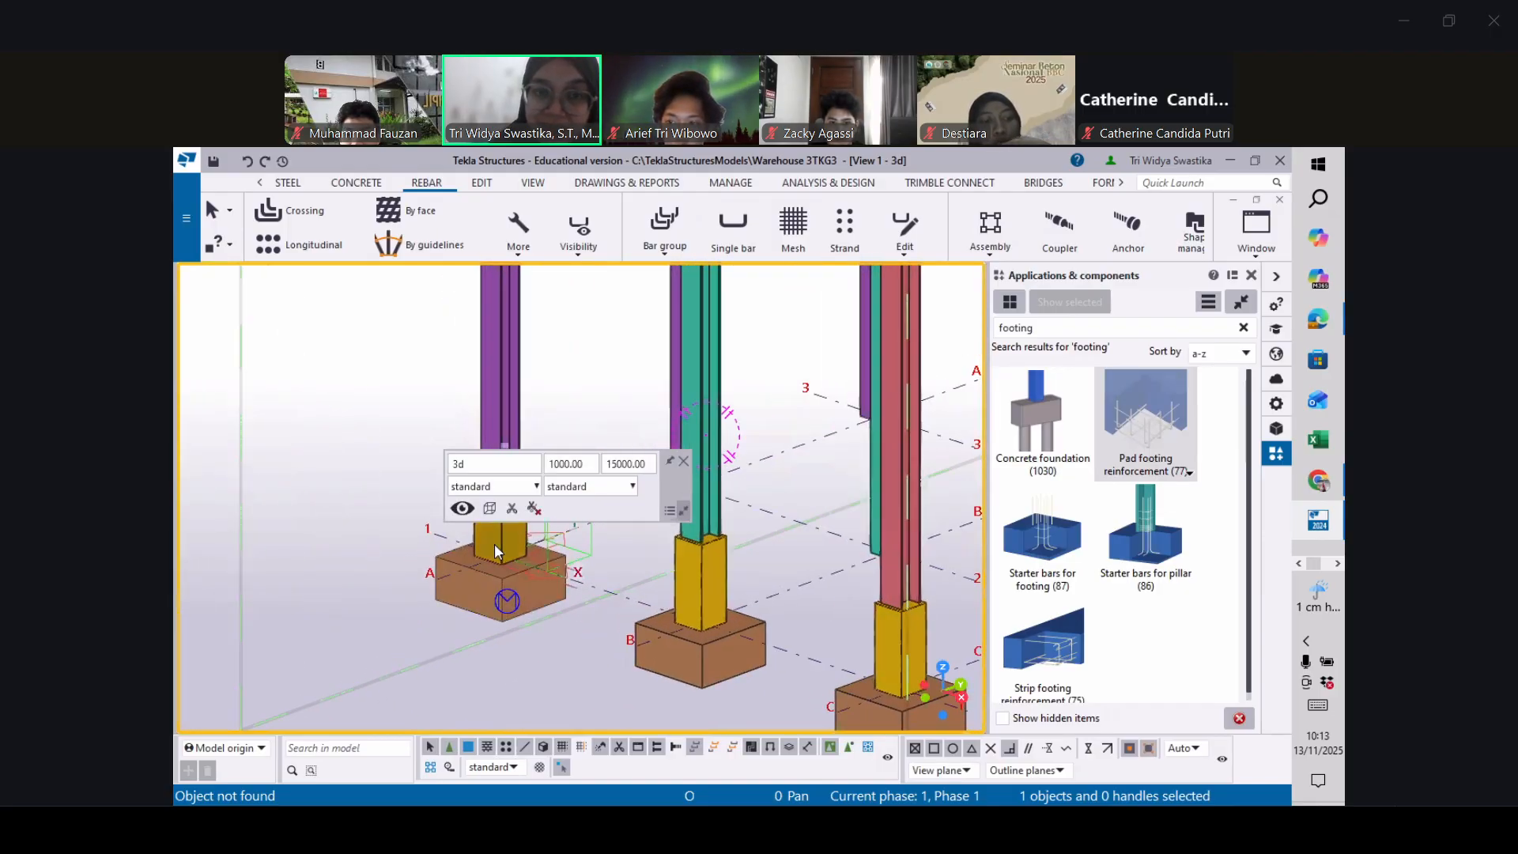
{"action": "scroll", "coordinate": [495, 543], "scroll_direction": "up", "scroll_amount": 2}
{"action": "scroll", "coordinate": [545, 474], "scroll_direction": "up", "scroll_amount": 1}
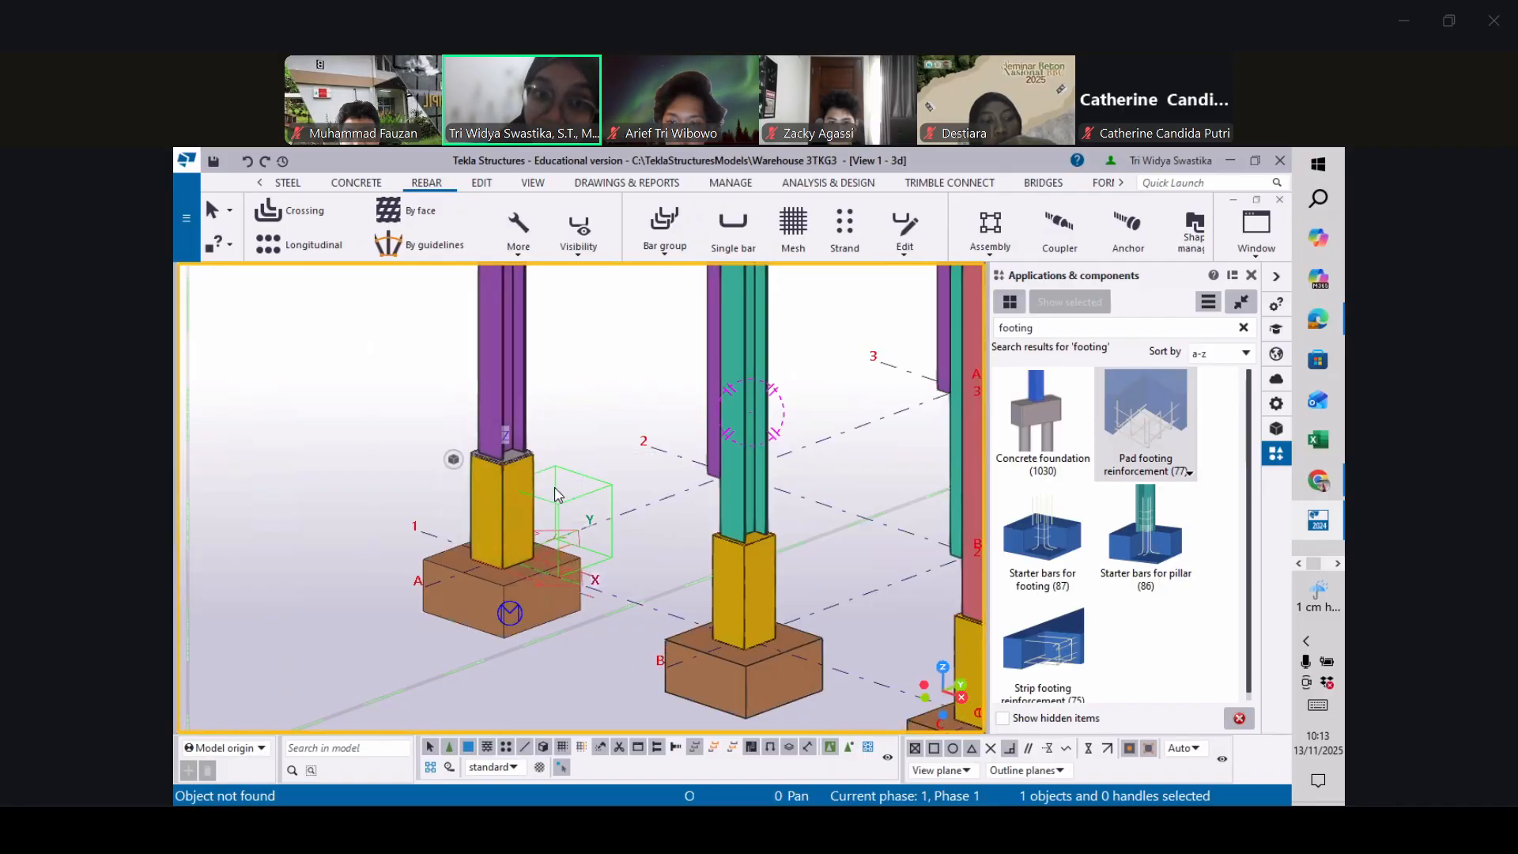
{"action": "scroll", "coordinate": [519, 493], "scroll_direction": "down", "scroll_amount": 4}
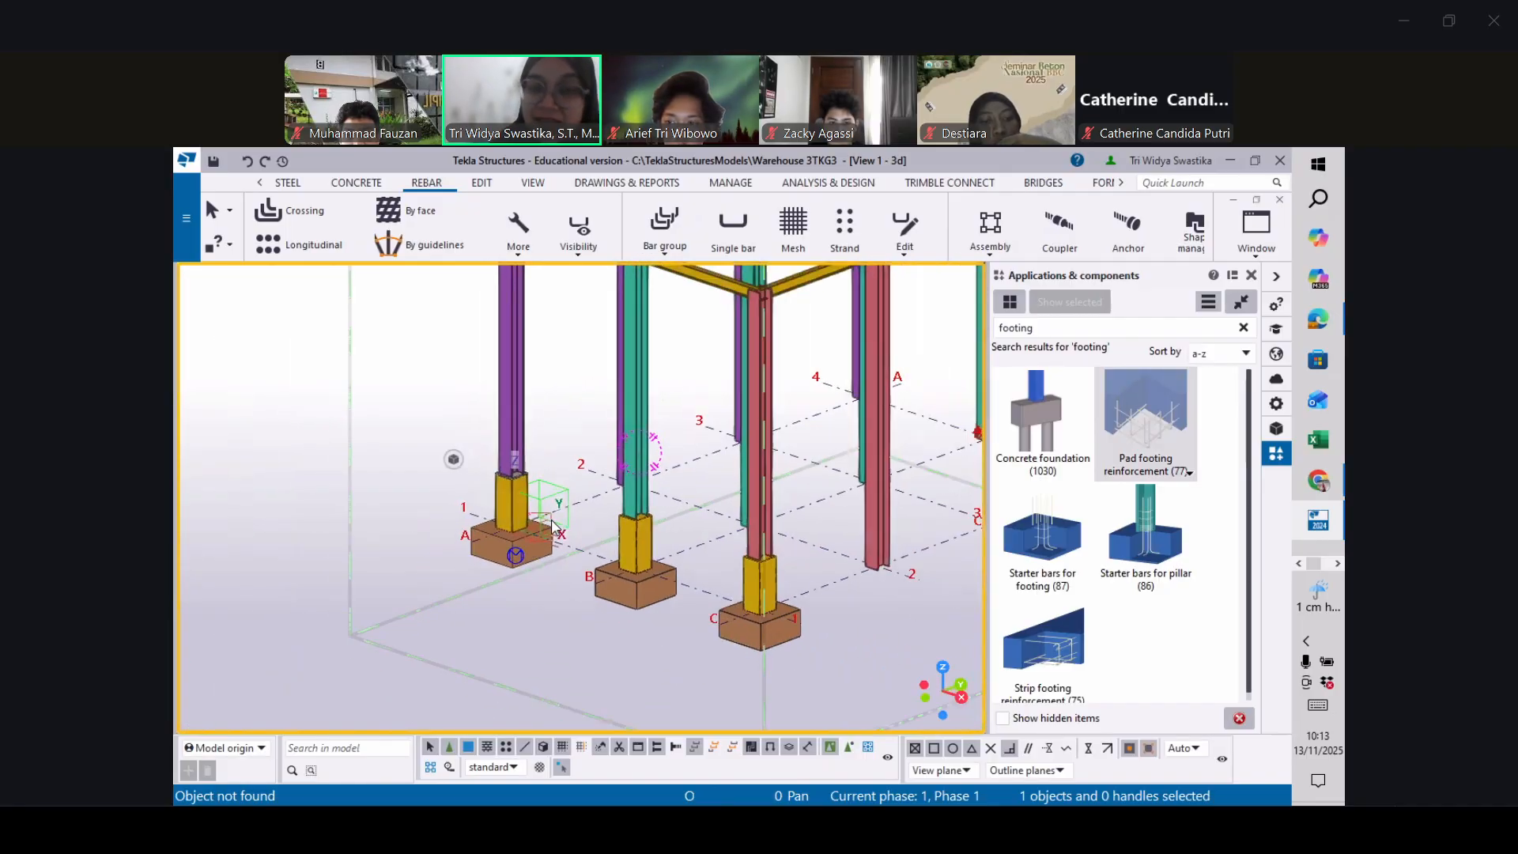
Display the parts as wireframe and inspect the reinforcement inside the pad footing at grid A-1
{"action": "scroll", "coordinate": [522, 550], "scroll_direction": "up", "scroll_amount": 3}
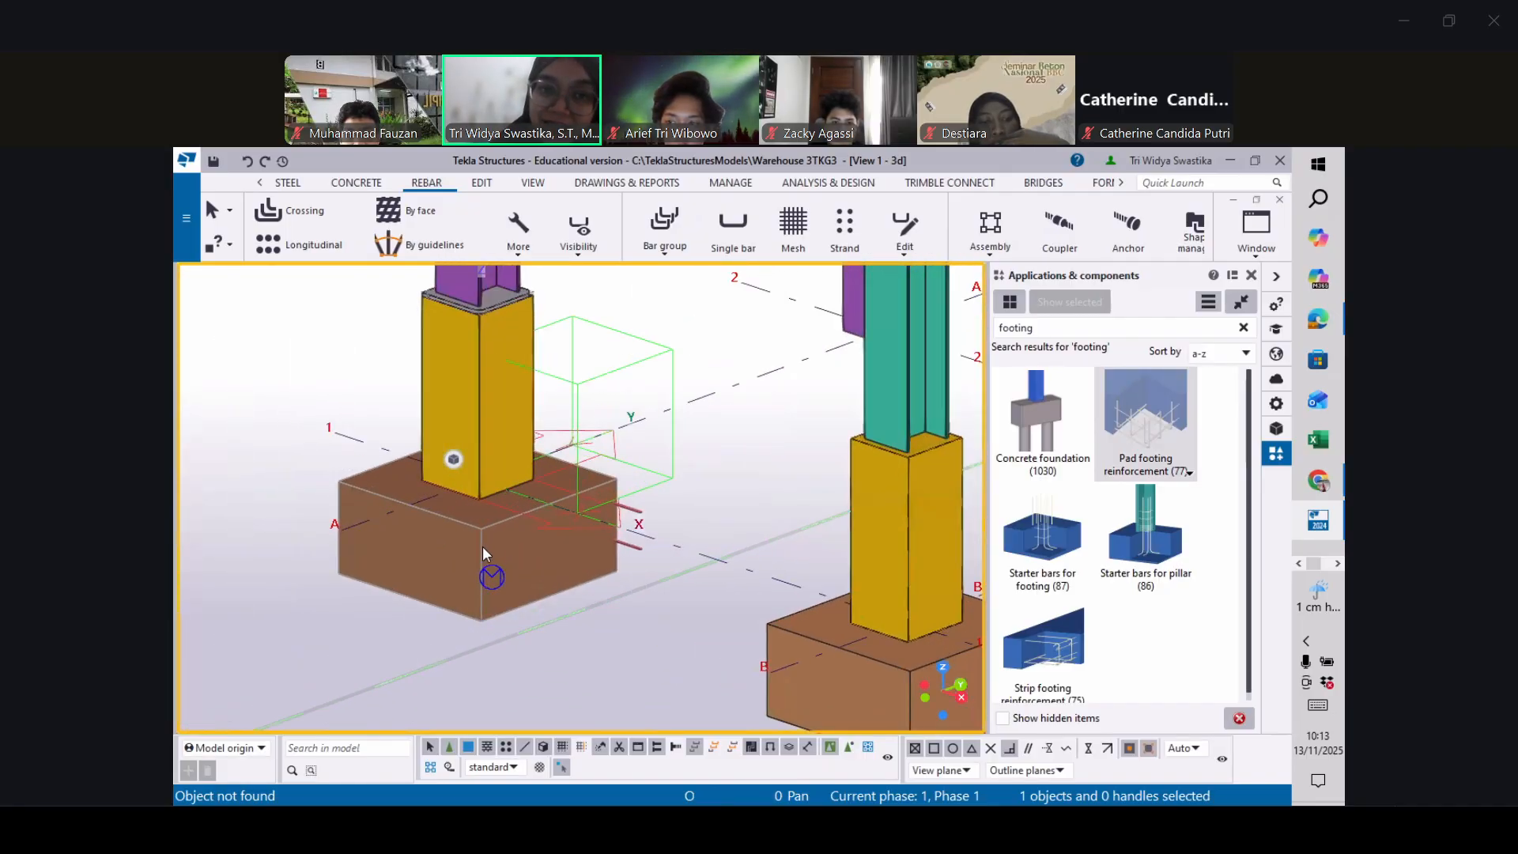
{"action": "scroll", "coordinate": [474, 541], "scroll_direction": "down", "scroll_amount": 1}
{"action": "scroll", "coordinate": [473, 539], "scroll_direction": "down", "scroll_amount": 1}
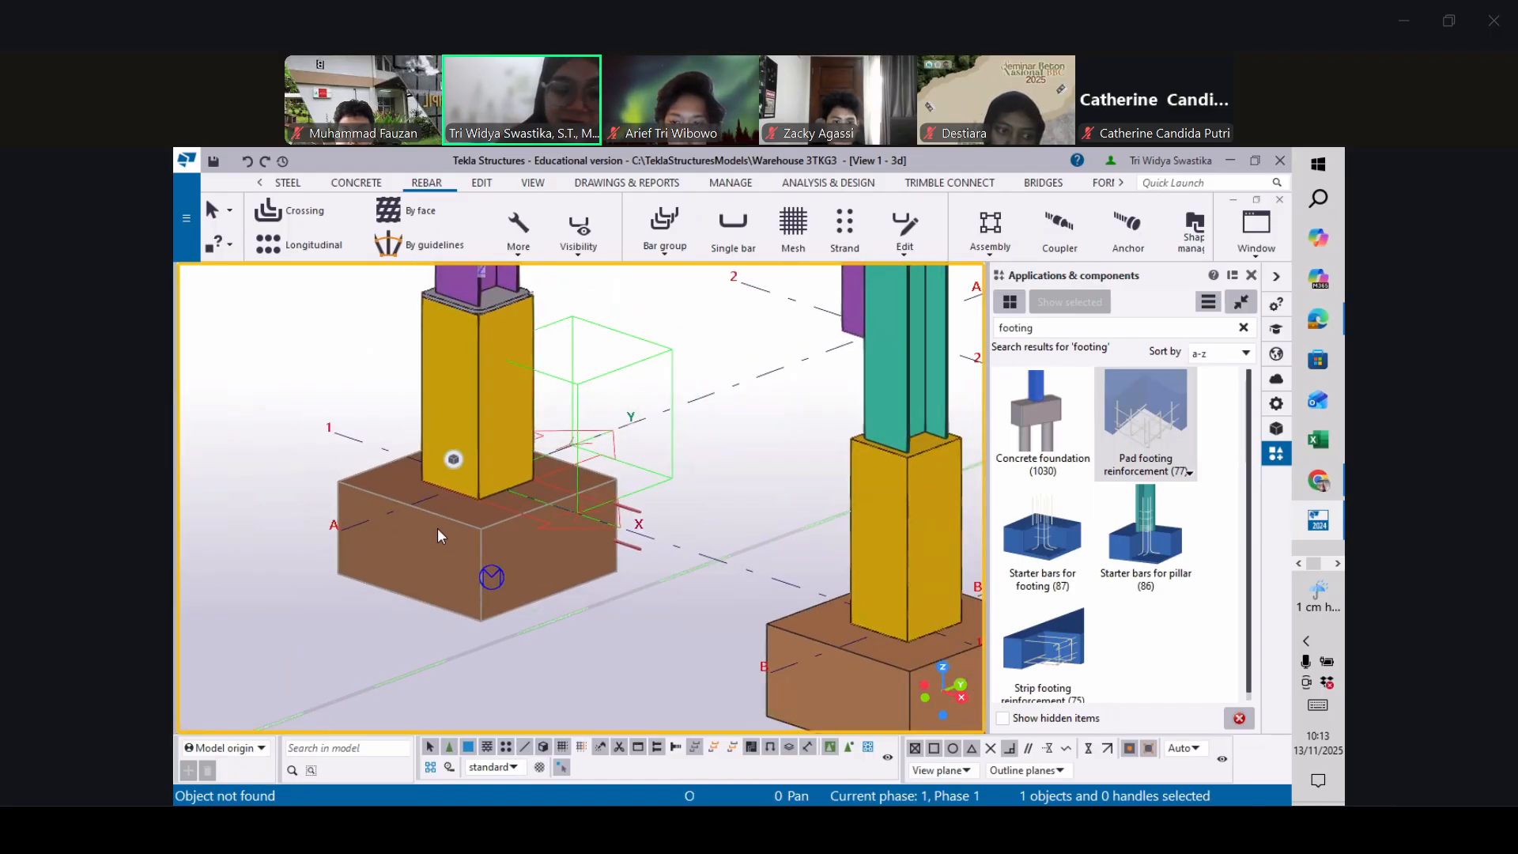
{"action": "key", "text": "ctrl+1"}
{"action": "scroll", "coordinate": [438, 528], "scroll_direction": "up", "scroll_amount": 1}
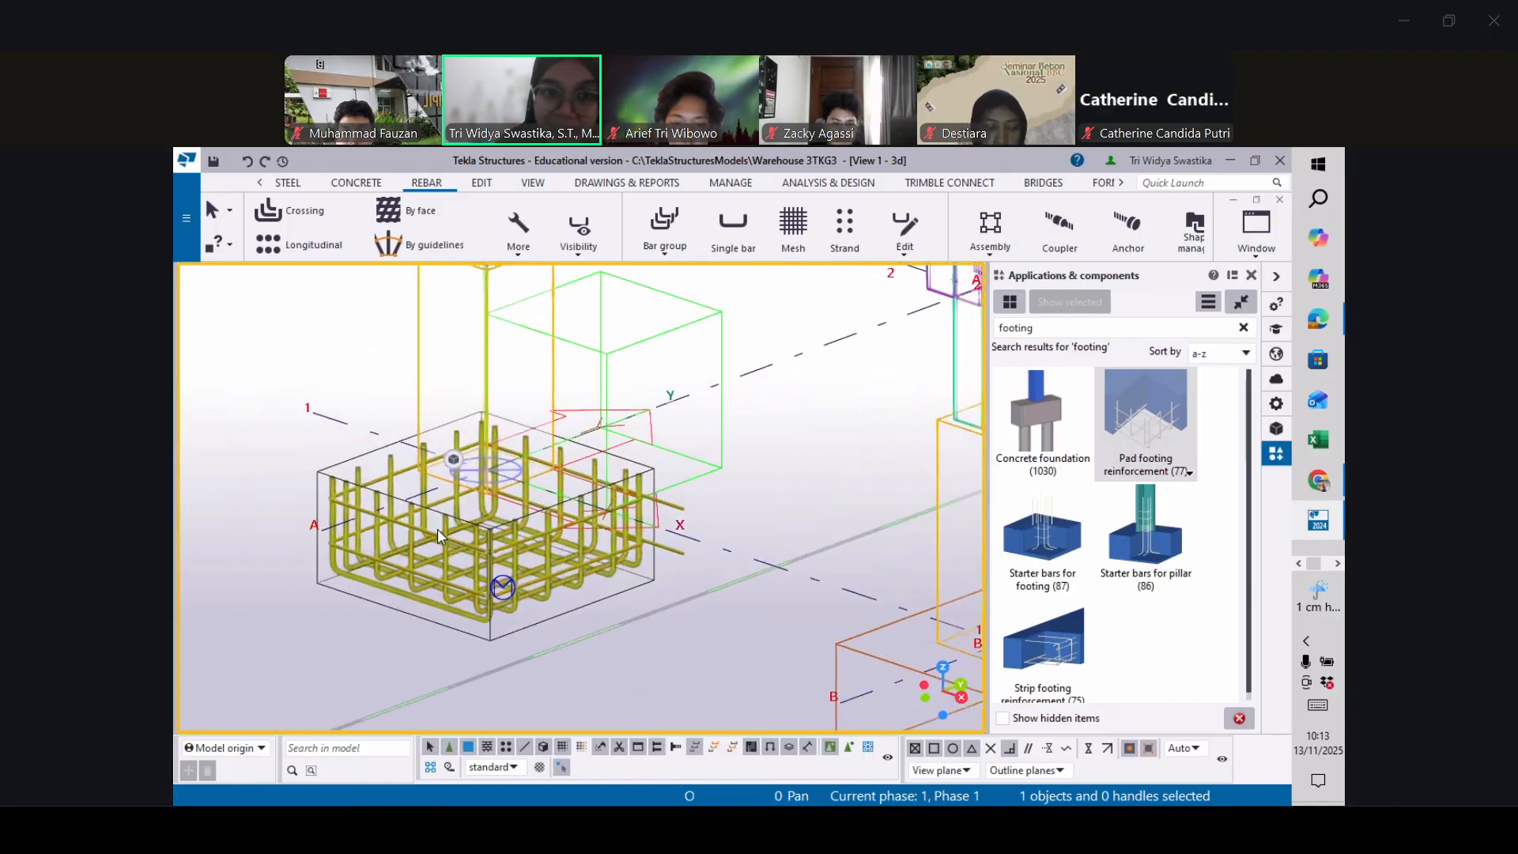
{"action": "scroll", "coordinate": [438, 528], "scroll_direction": "up", "scroll_amount": 2}
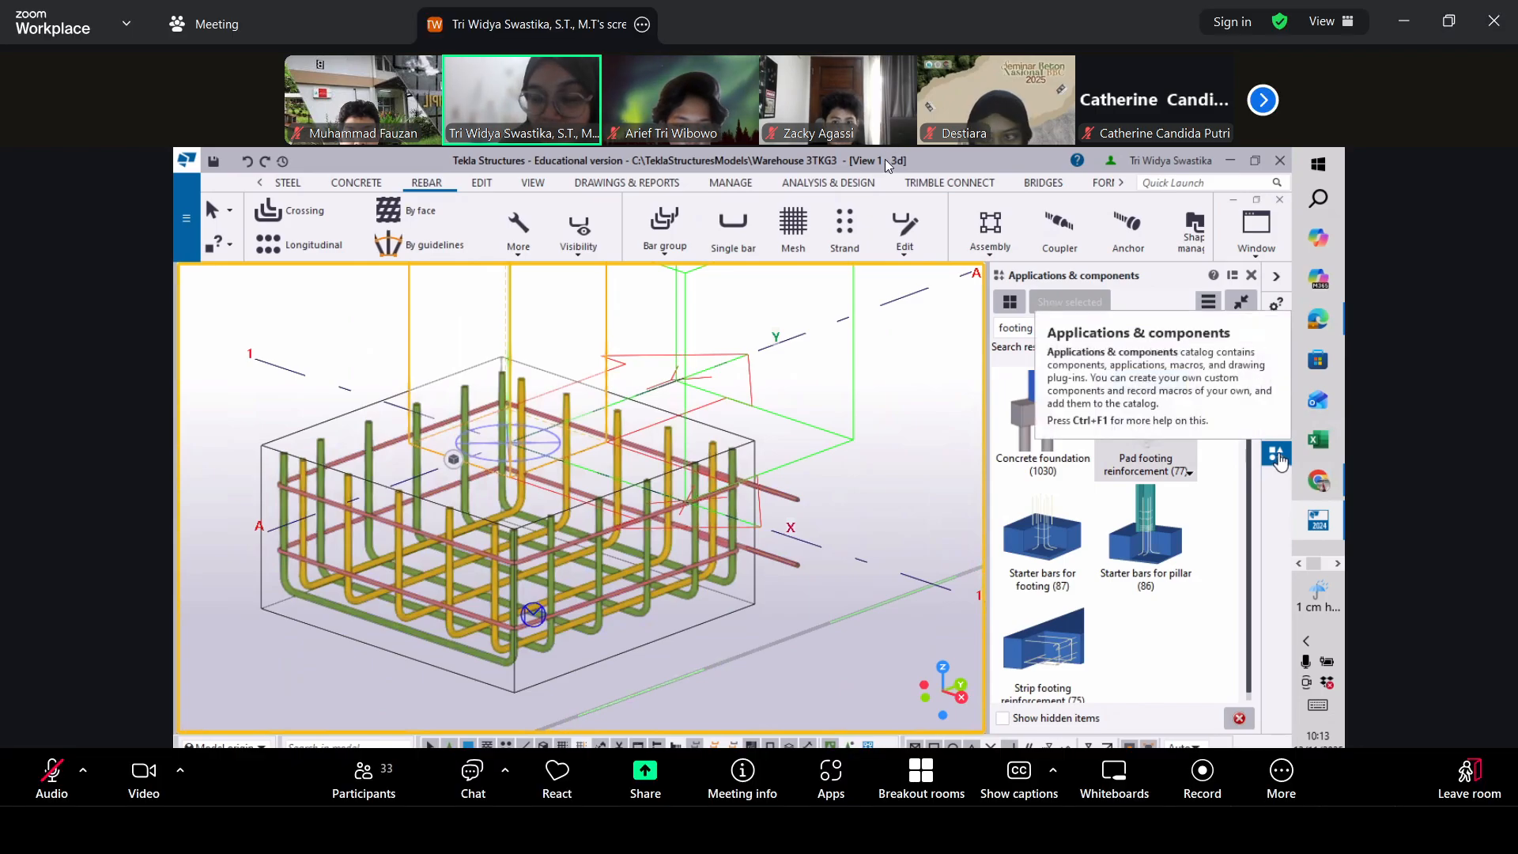
Apply the Pad footing reinforcement (77) component to the pad footing at grid B-1, with the parts shown transparent
{"action": "left_click", "coordinate": [1044, 329]}
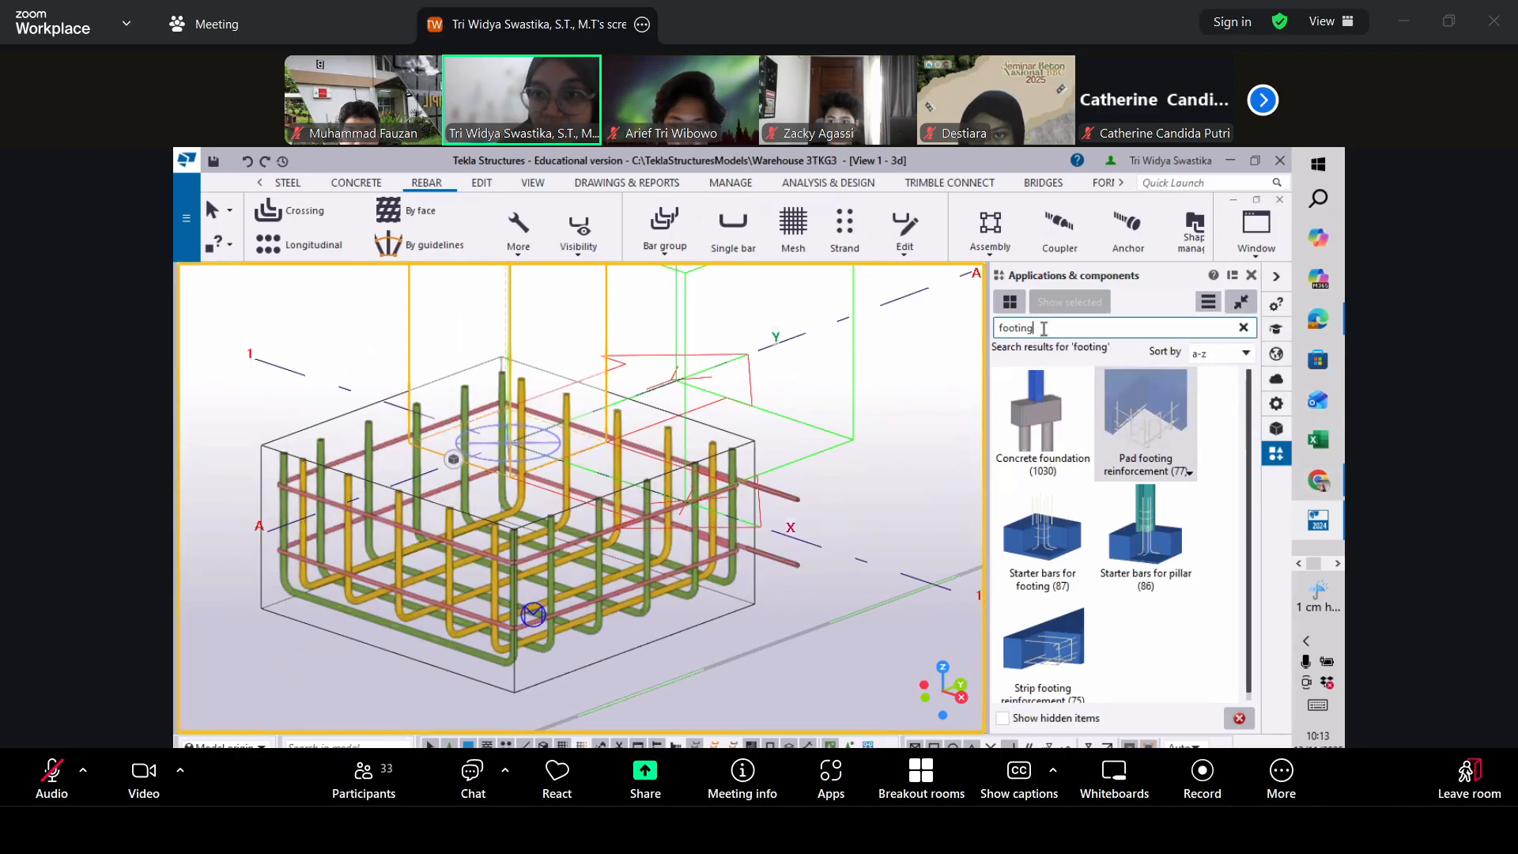
{"action": "left_click_drag", "start_coordinate": [1042, 327], "coordinate": [994, 335]}
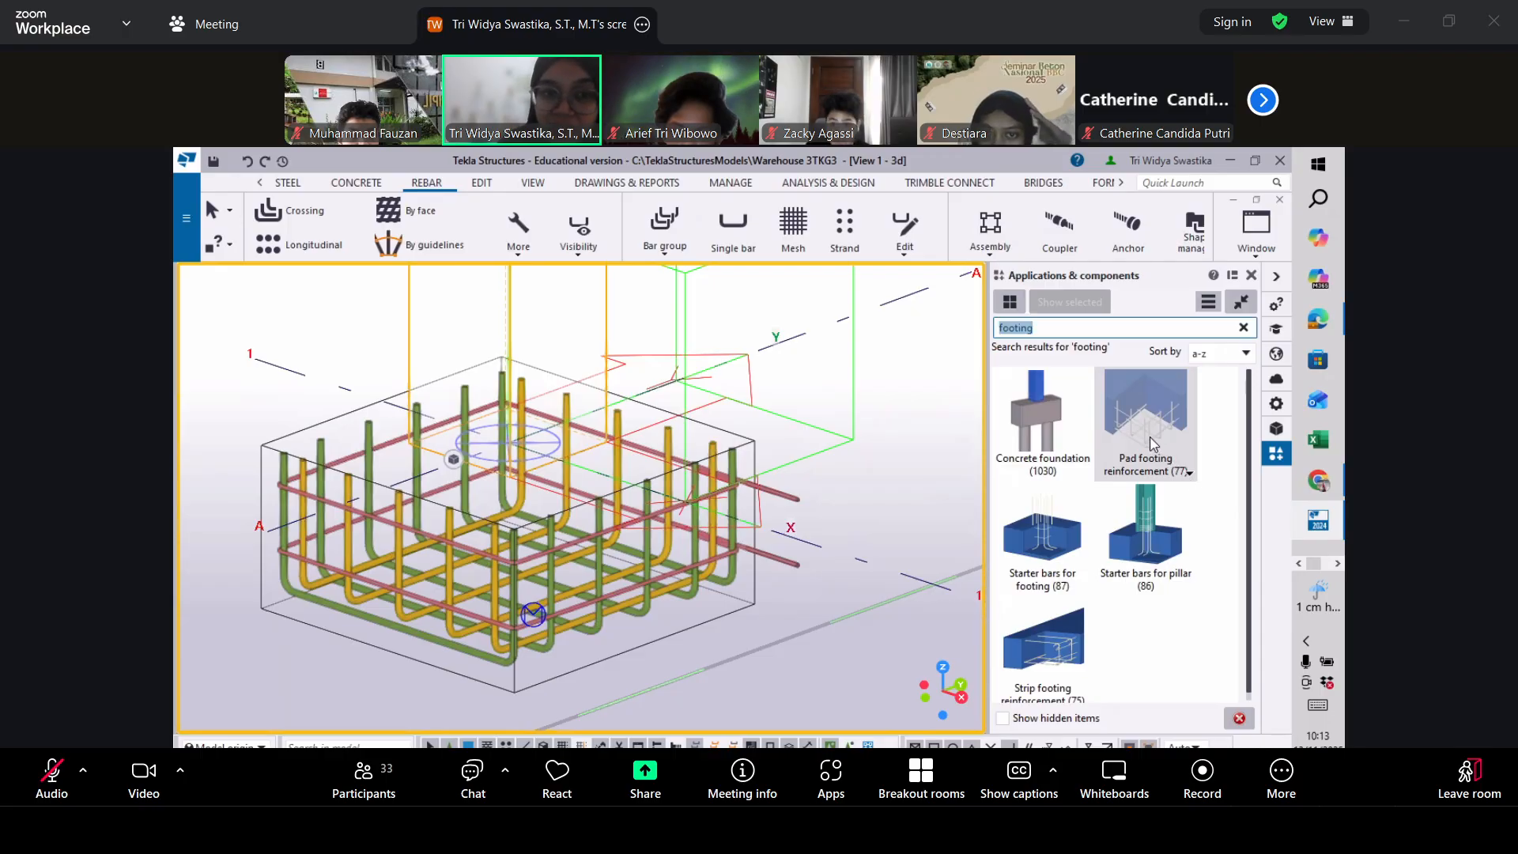
{"action": "left_click", "coordinate": [353, 589]}
{"action": "scroll", "coordinate": [353, 589], "scroll_direction": "down", "scroll_amount": 5}
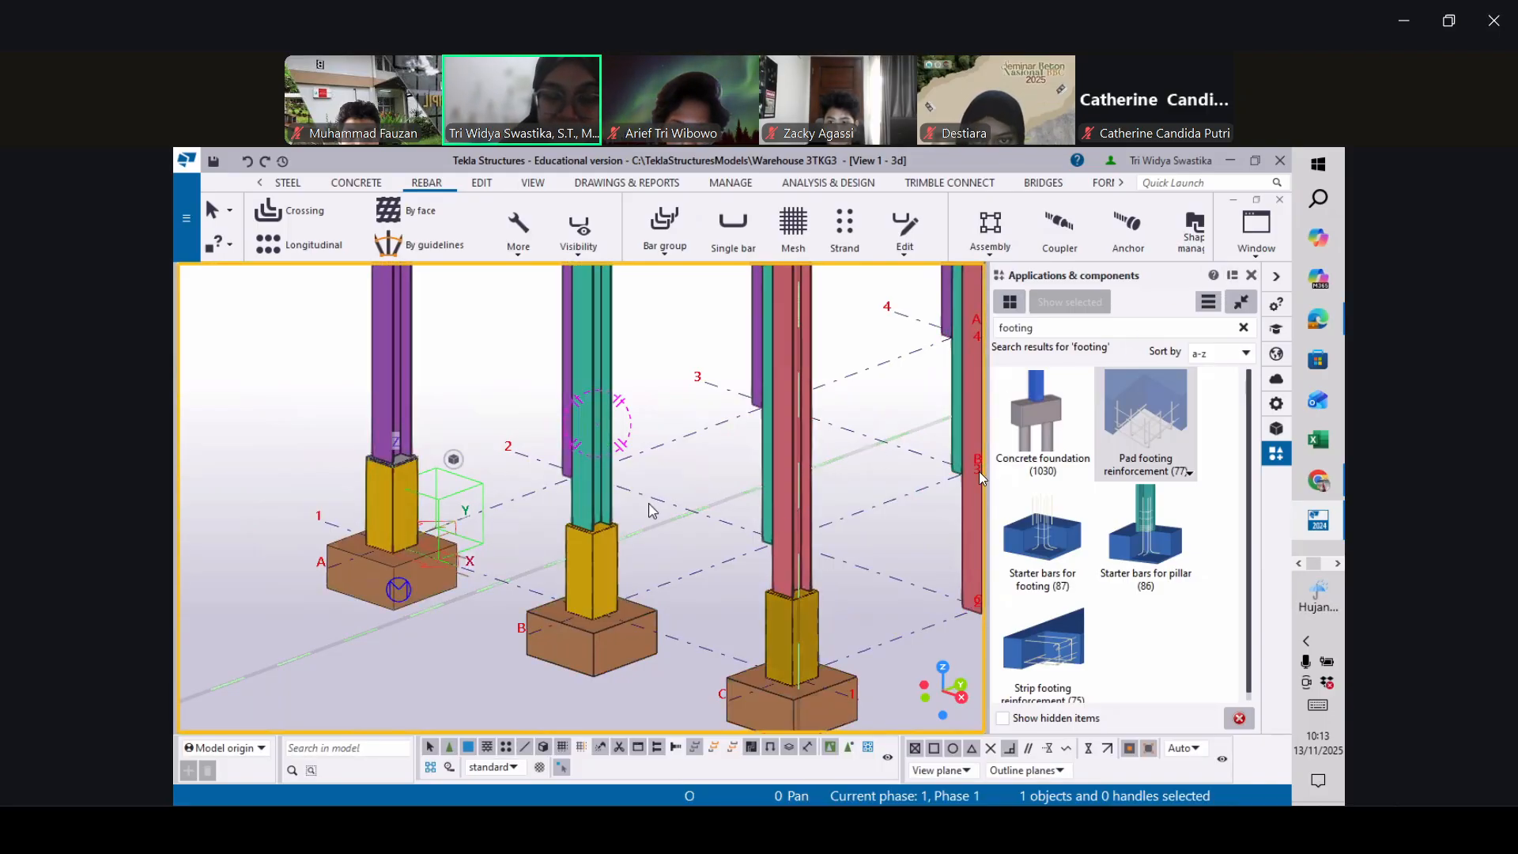
{"action": "scroll", "coordinate": [624, 668], "scroll_direction": "up", "scroll_amount": 5}
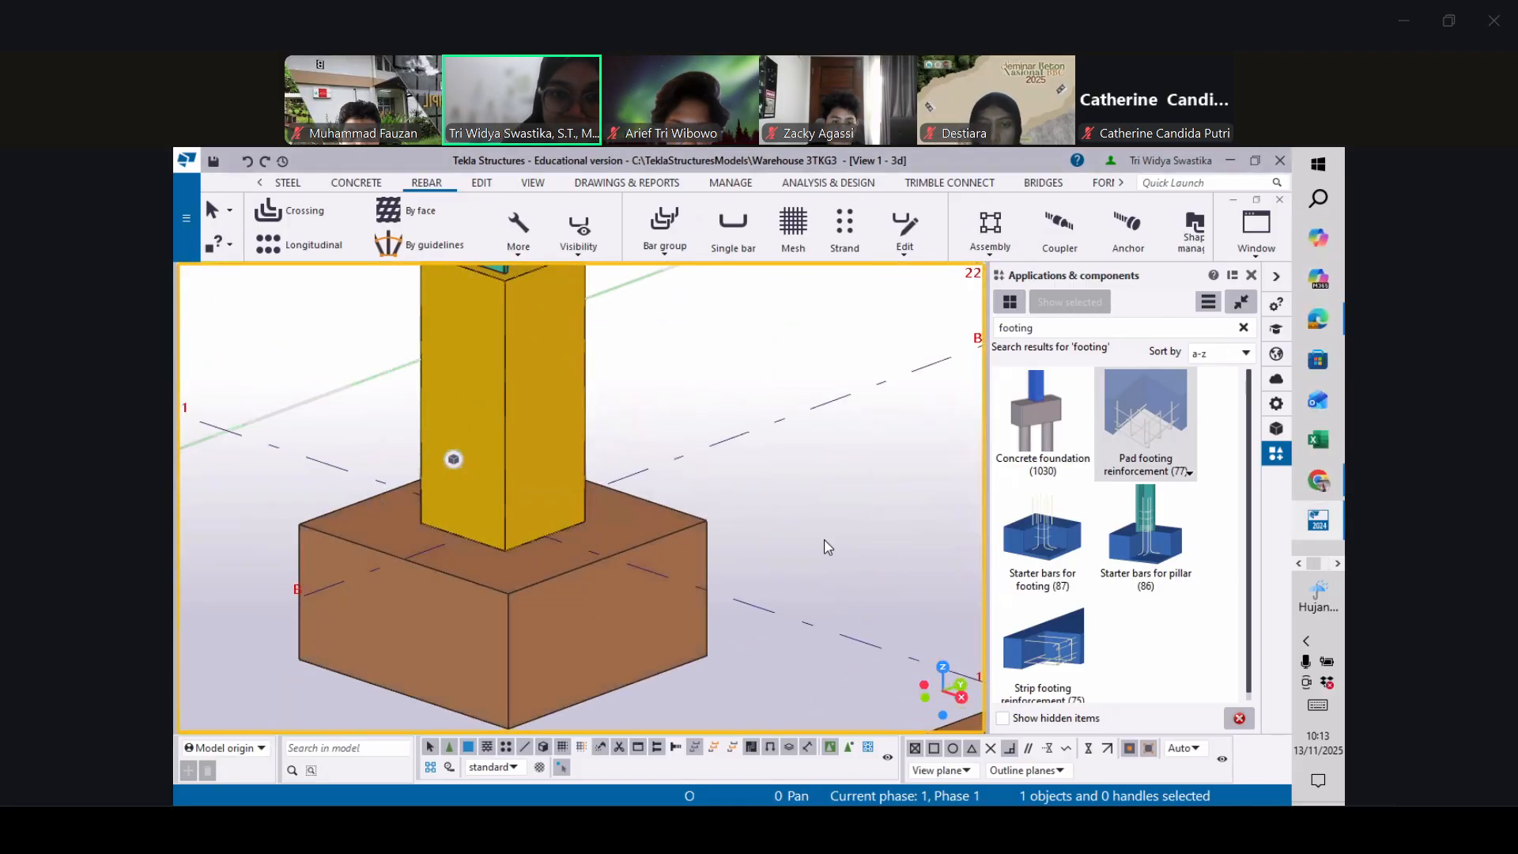
{"action": "key", "text": "ctrl+2"}
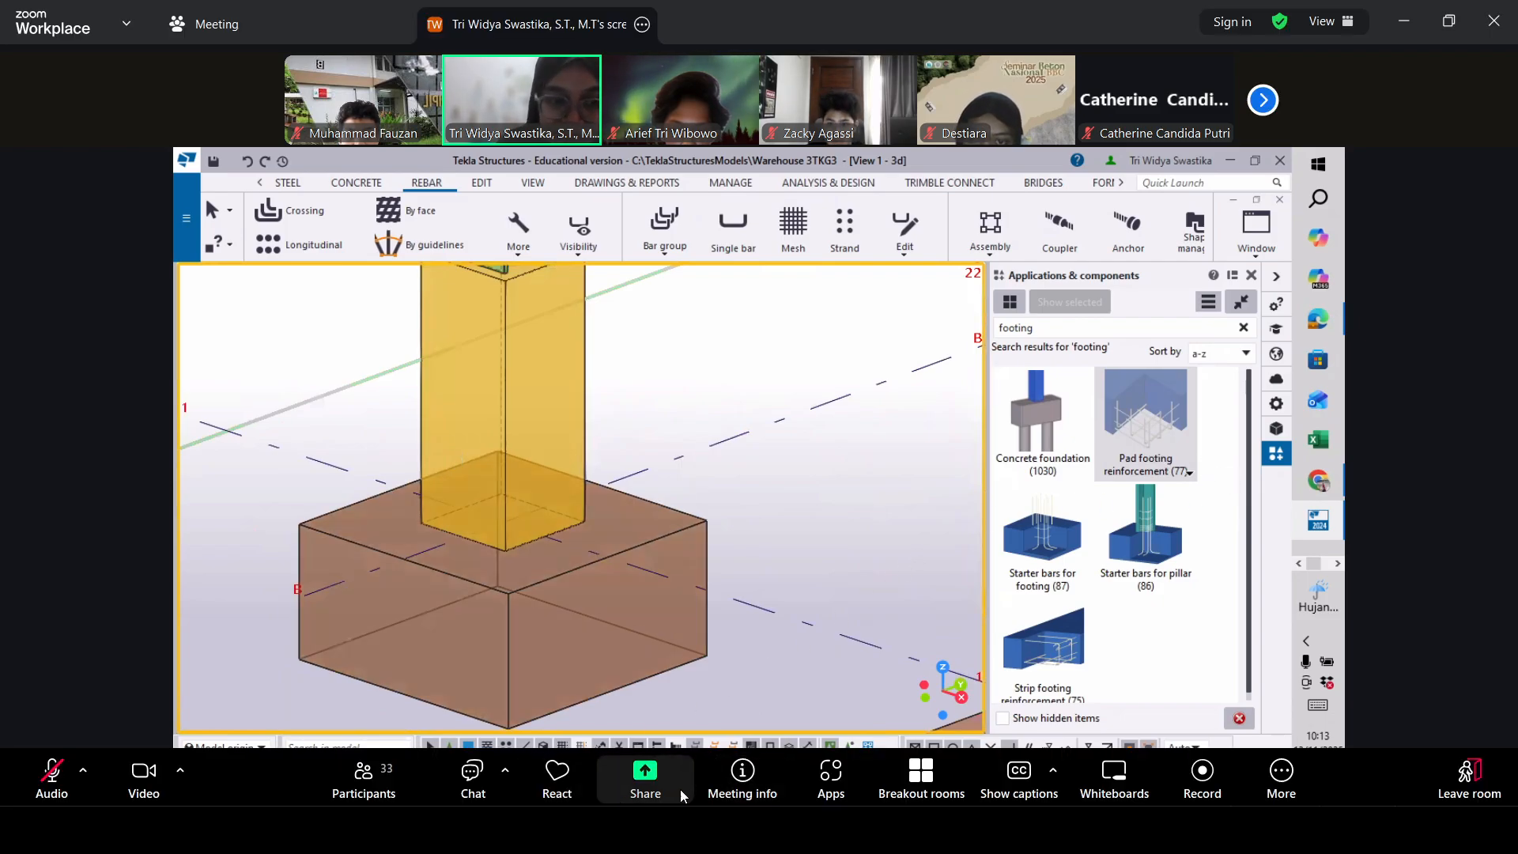
{"action": "left_click", "coordinate": [690, 830]}
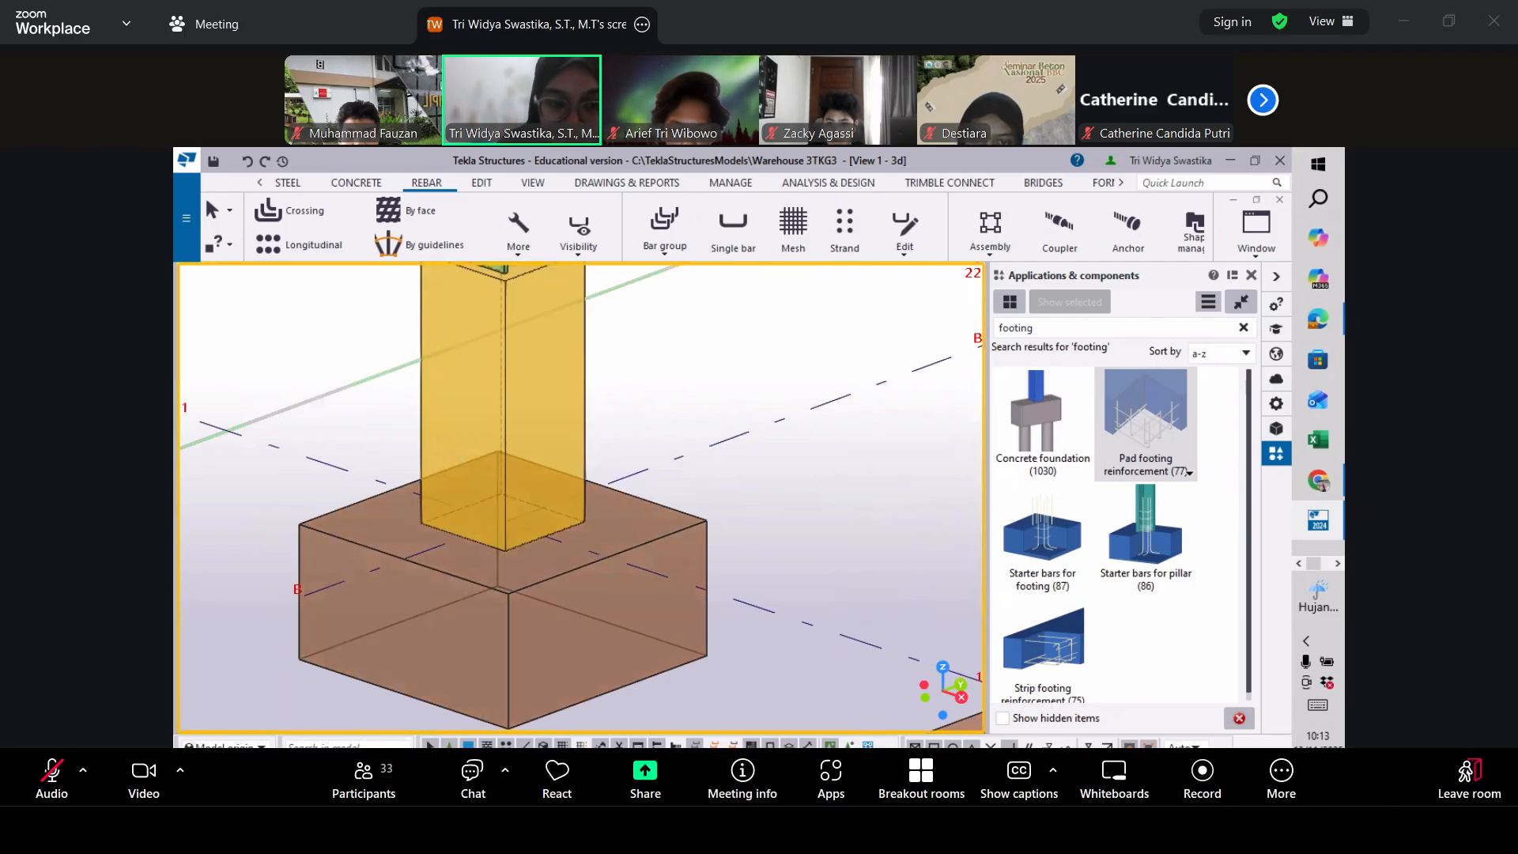
{"action": "left_click", "coordinate": [350, 543]}
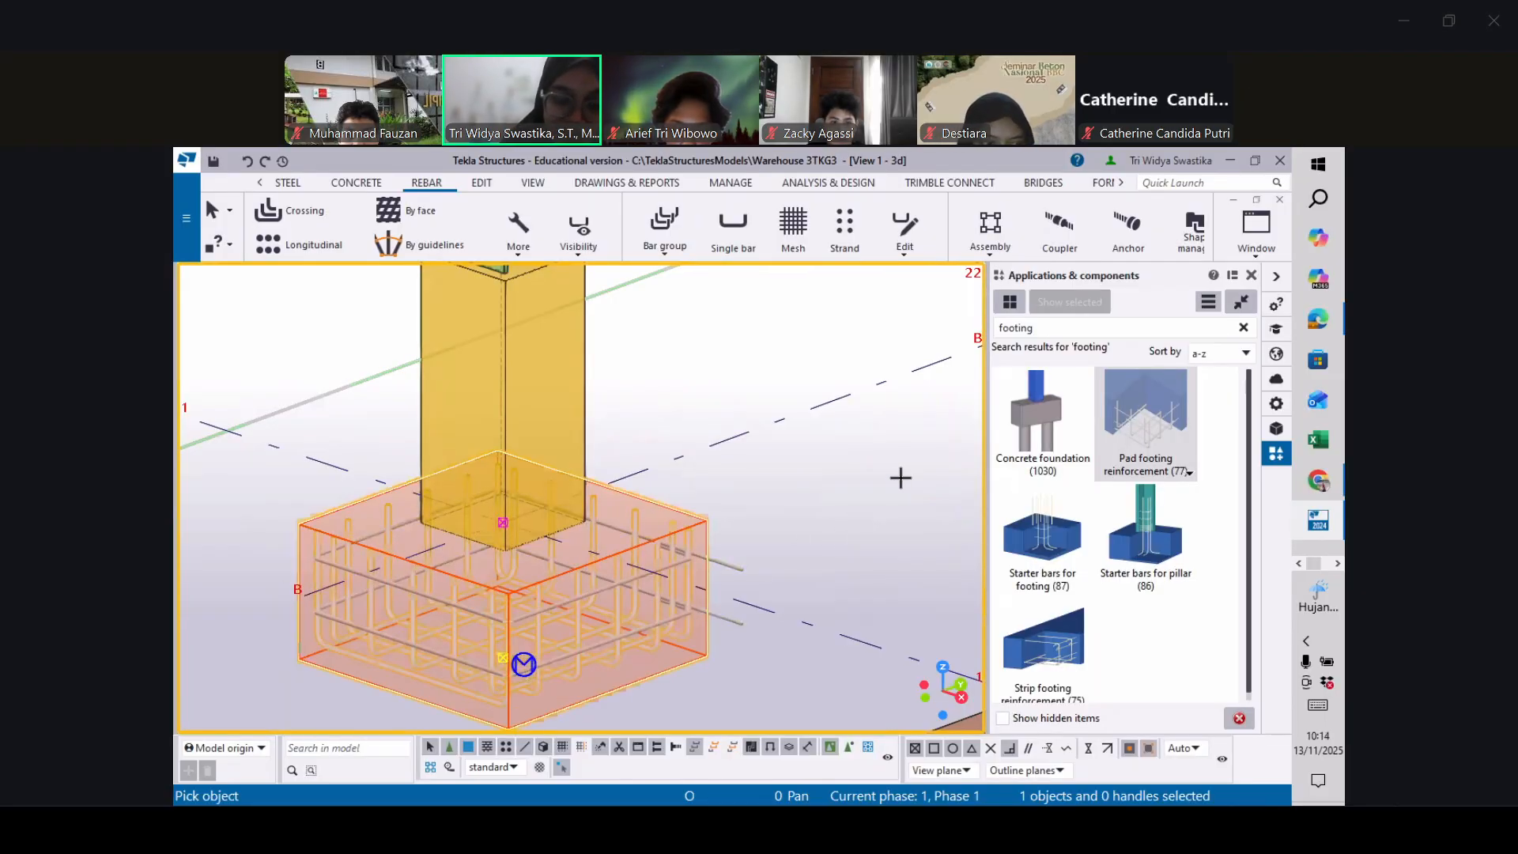
Try the different part display modes on the grid B-1 footing, keep wireframe, and end the component command
{"action": "key", "text": "ctrl+1"}
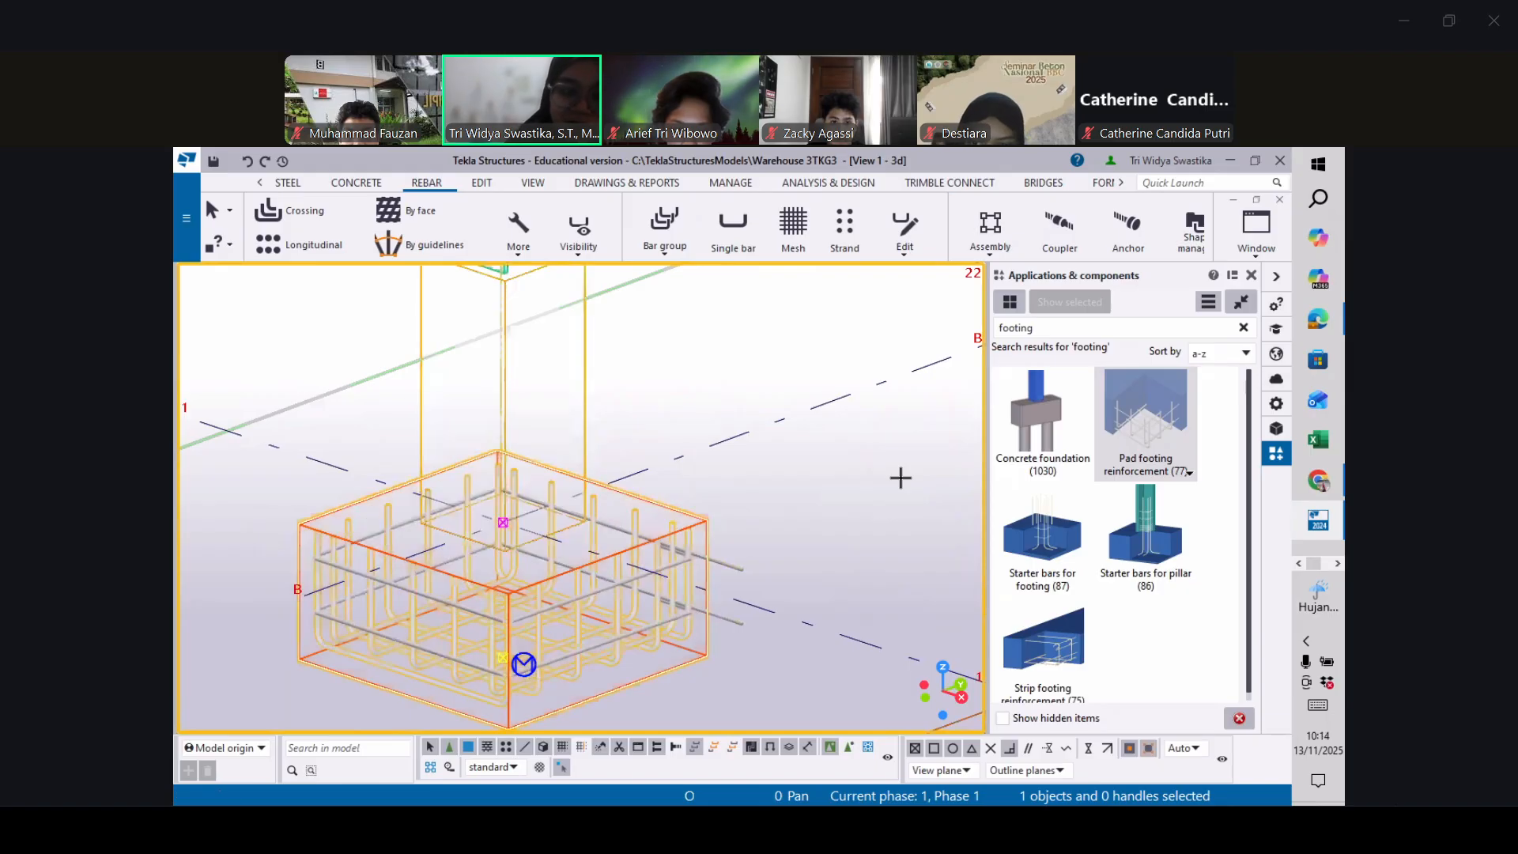
{"action": "key", "text": "ctrl+2"}
{"action": "key", "text": "ctrl+3"}
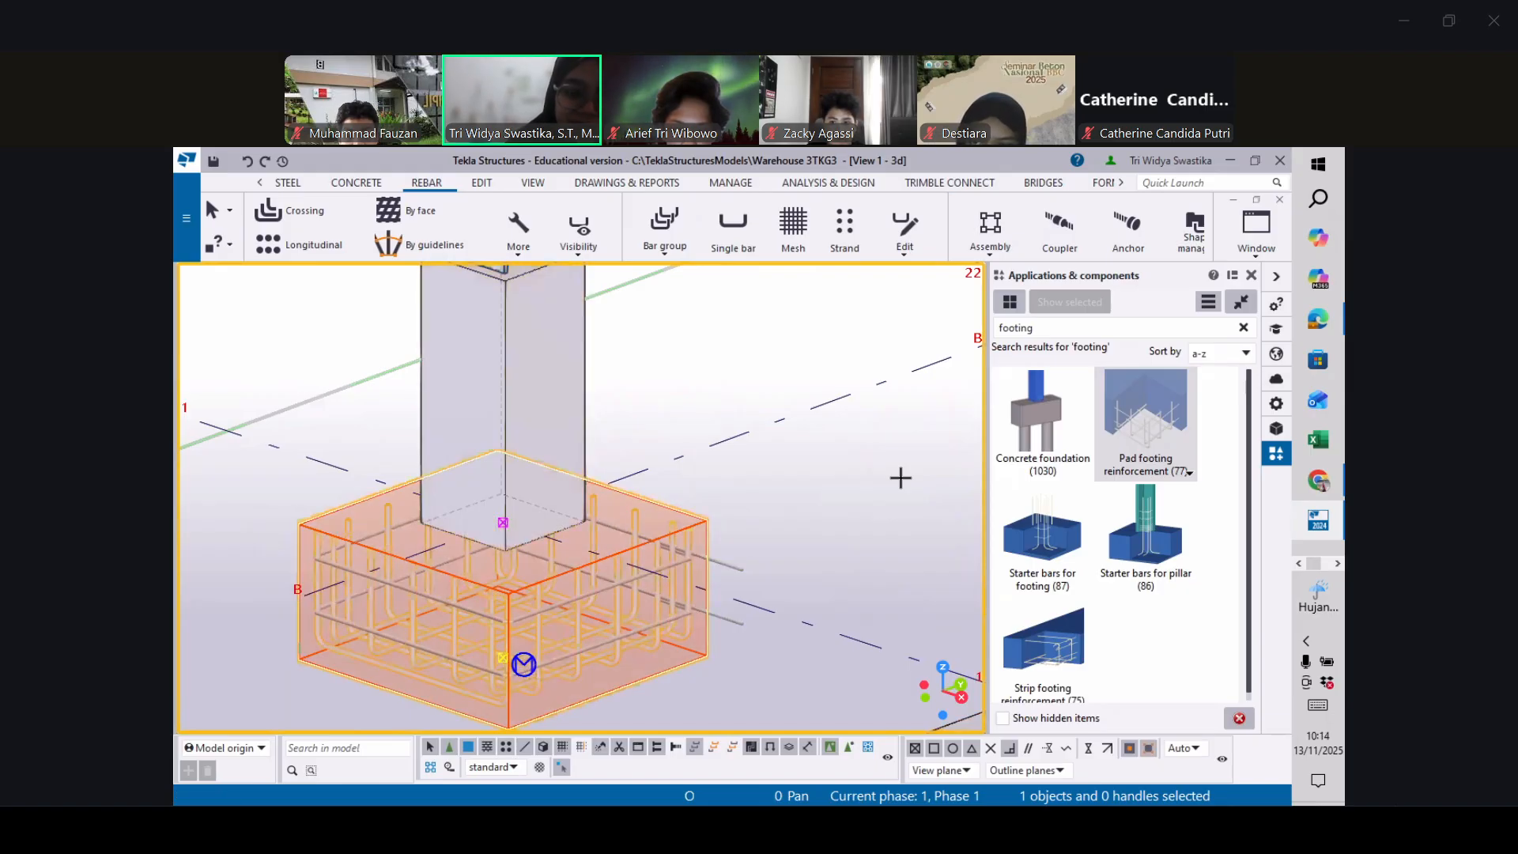
{"action": "key", "text": "ctrl+2"}
{"action": "key", "text": "ctrl+1"}
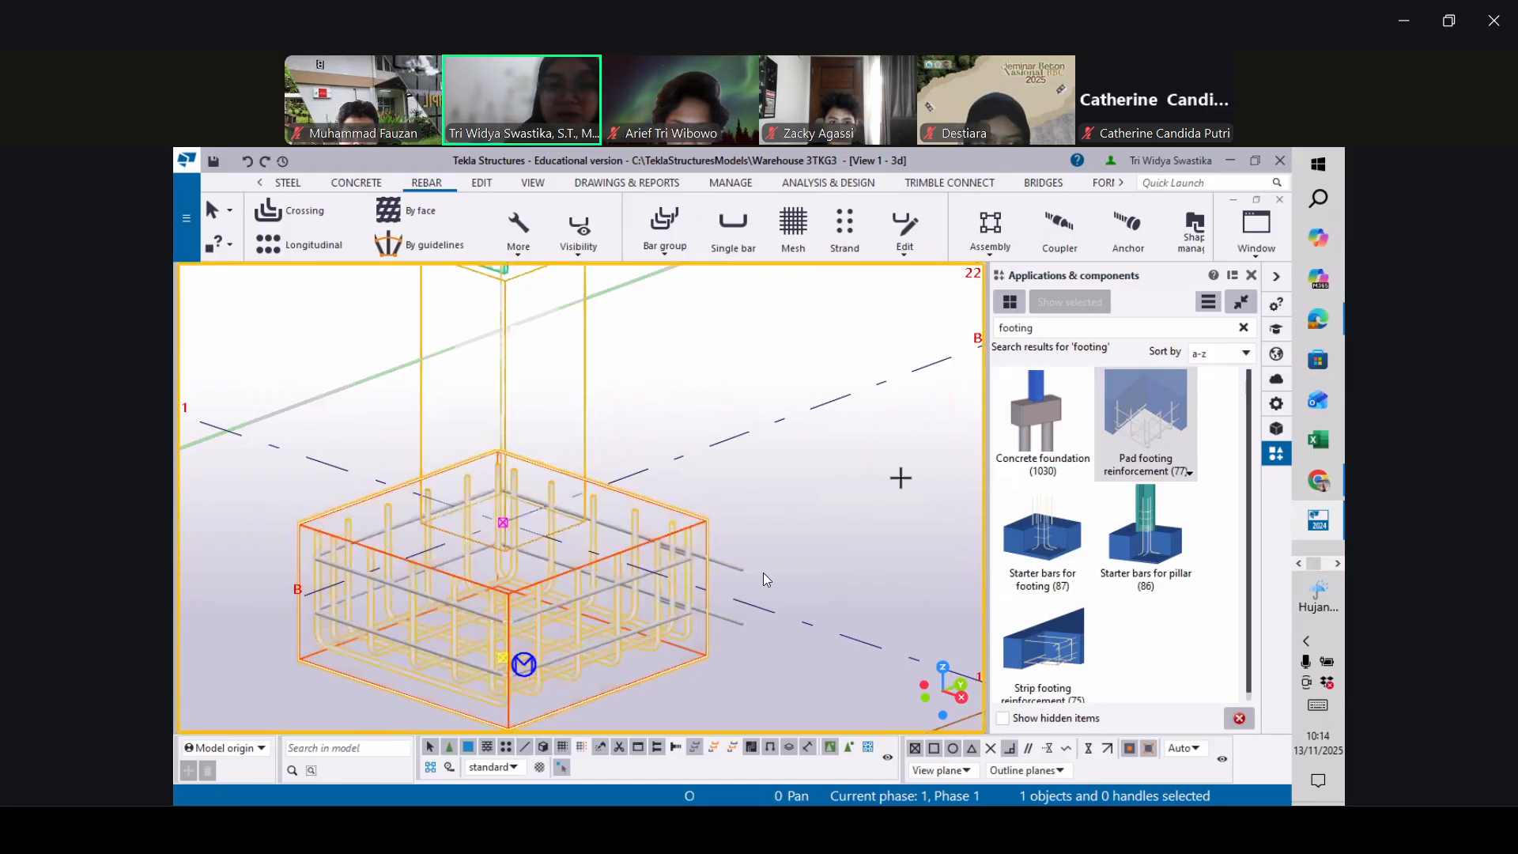
{"action": "left_click", "coordinate": [742, 503]}
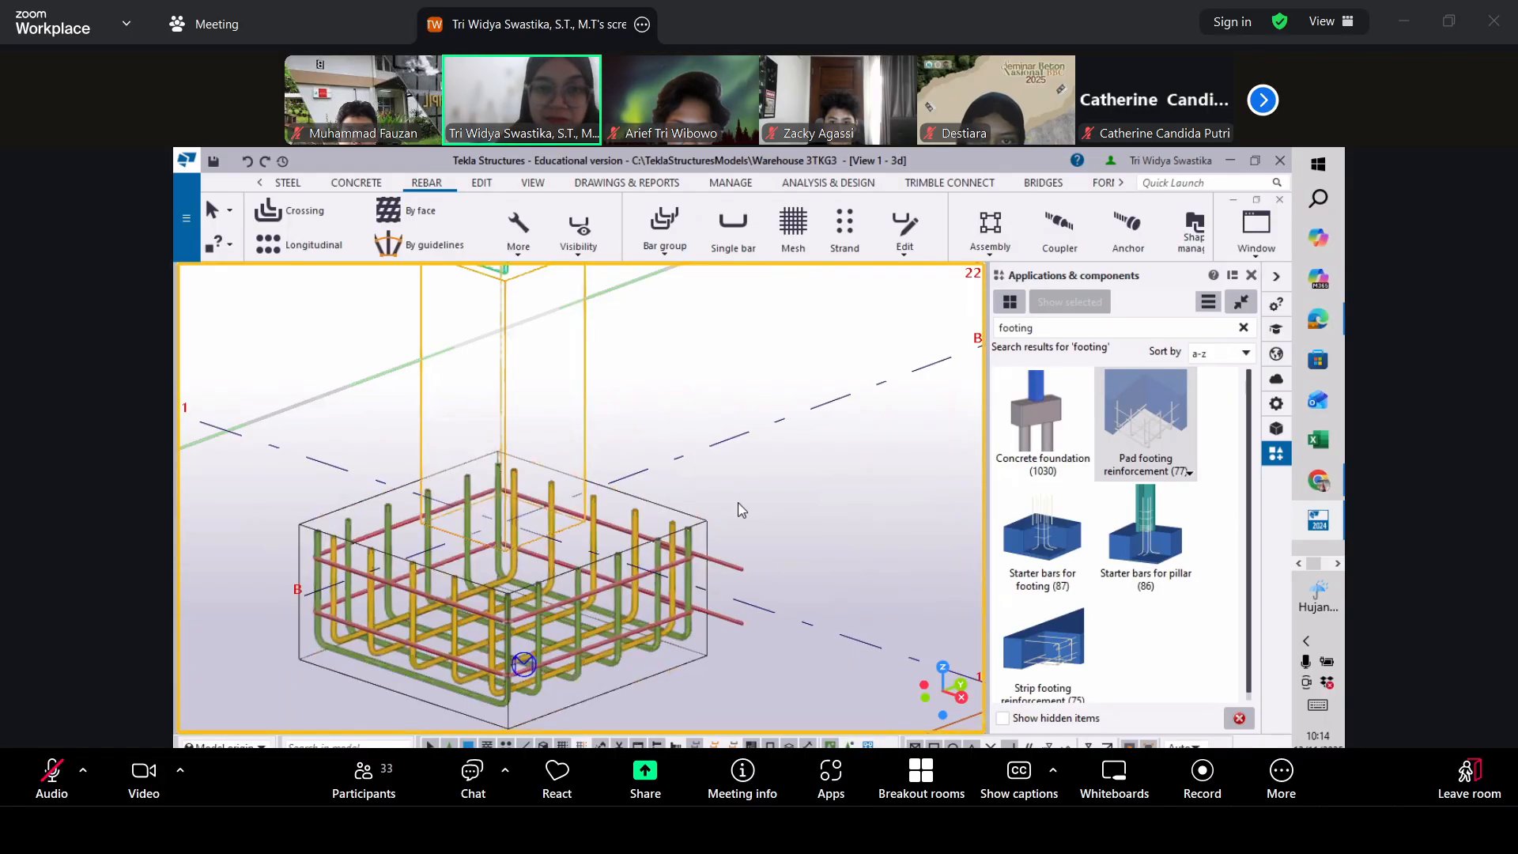
Open the Pad footing reinforcement (77) properties of the grid B-1 footing, review the cover, primary, secondary and lacer bar settings, and close them
{"action": "scroll", "coordinate": [738, 505], "scroll_direction": "down", "scroll_amount": 2}
{"action": "scroll", "coordinate": [734, 520], "scroll_direction": "down", "scroll_amount": 5}
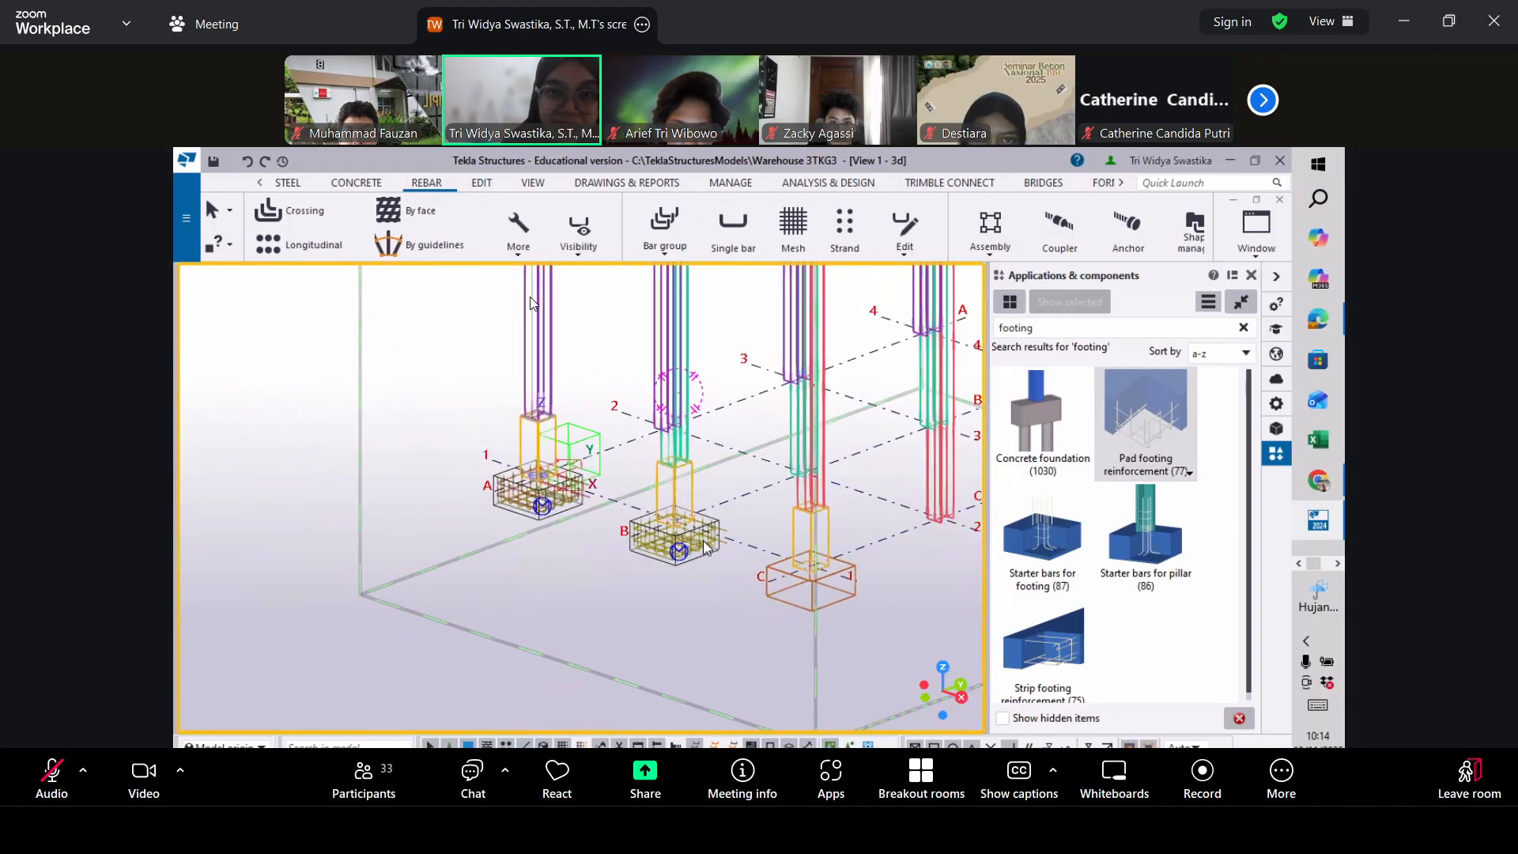
{"action": "scroll", "coordinate": [700, 556], "scroll_direction": "down", "scroll_amount": 4}
{"action": "scroll", "coordinate": [627, 574], "scroll_direction": "up", "scroll_amount": 6}
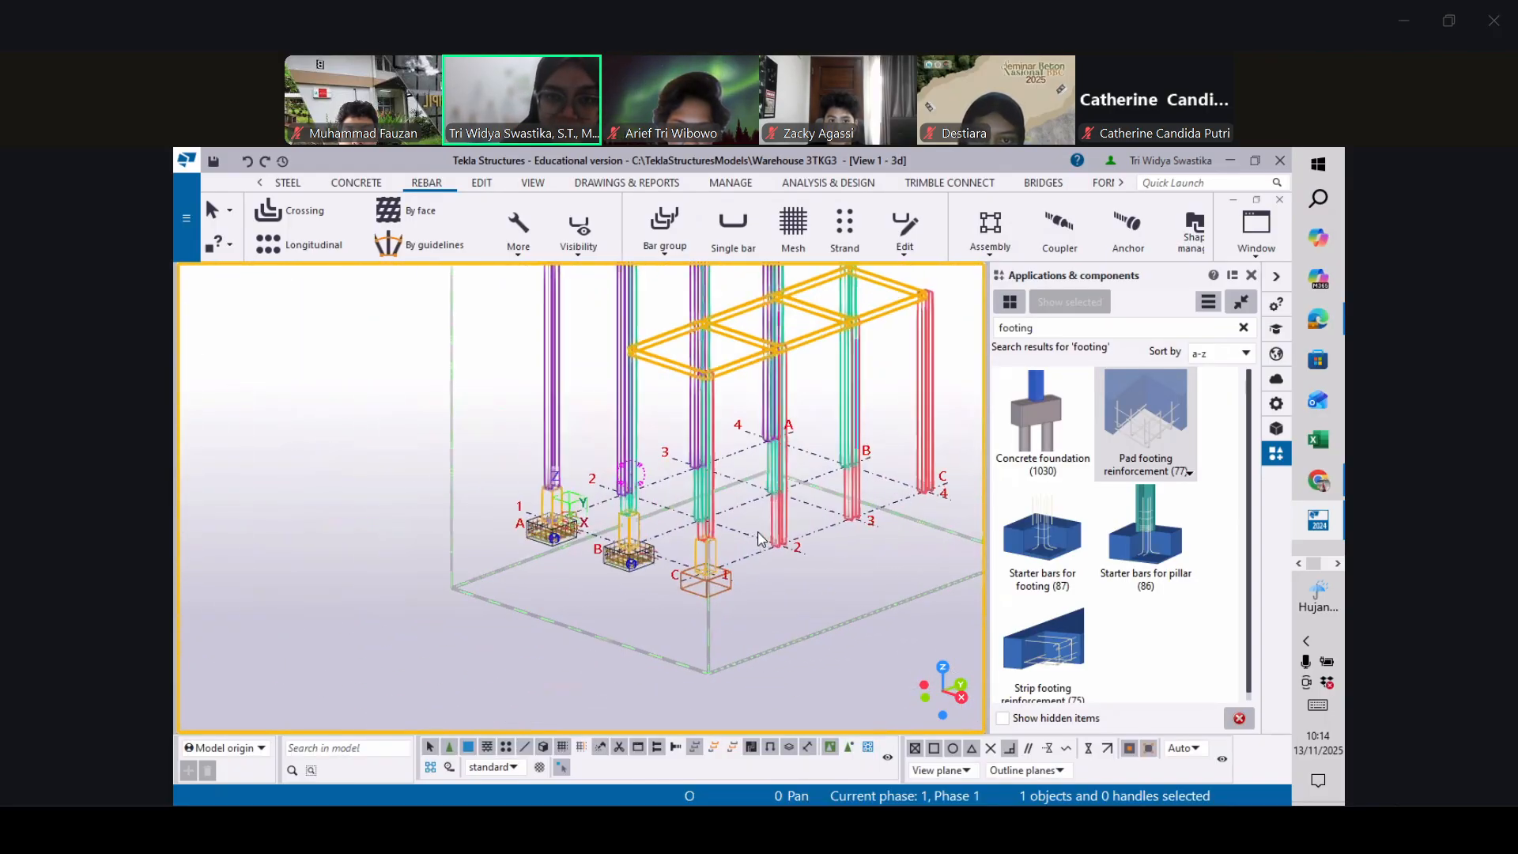
{"action": "scroll", "coordinate": [554, 581], "scroll_direction": "up", "scroll_amount": 6}
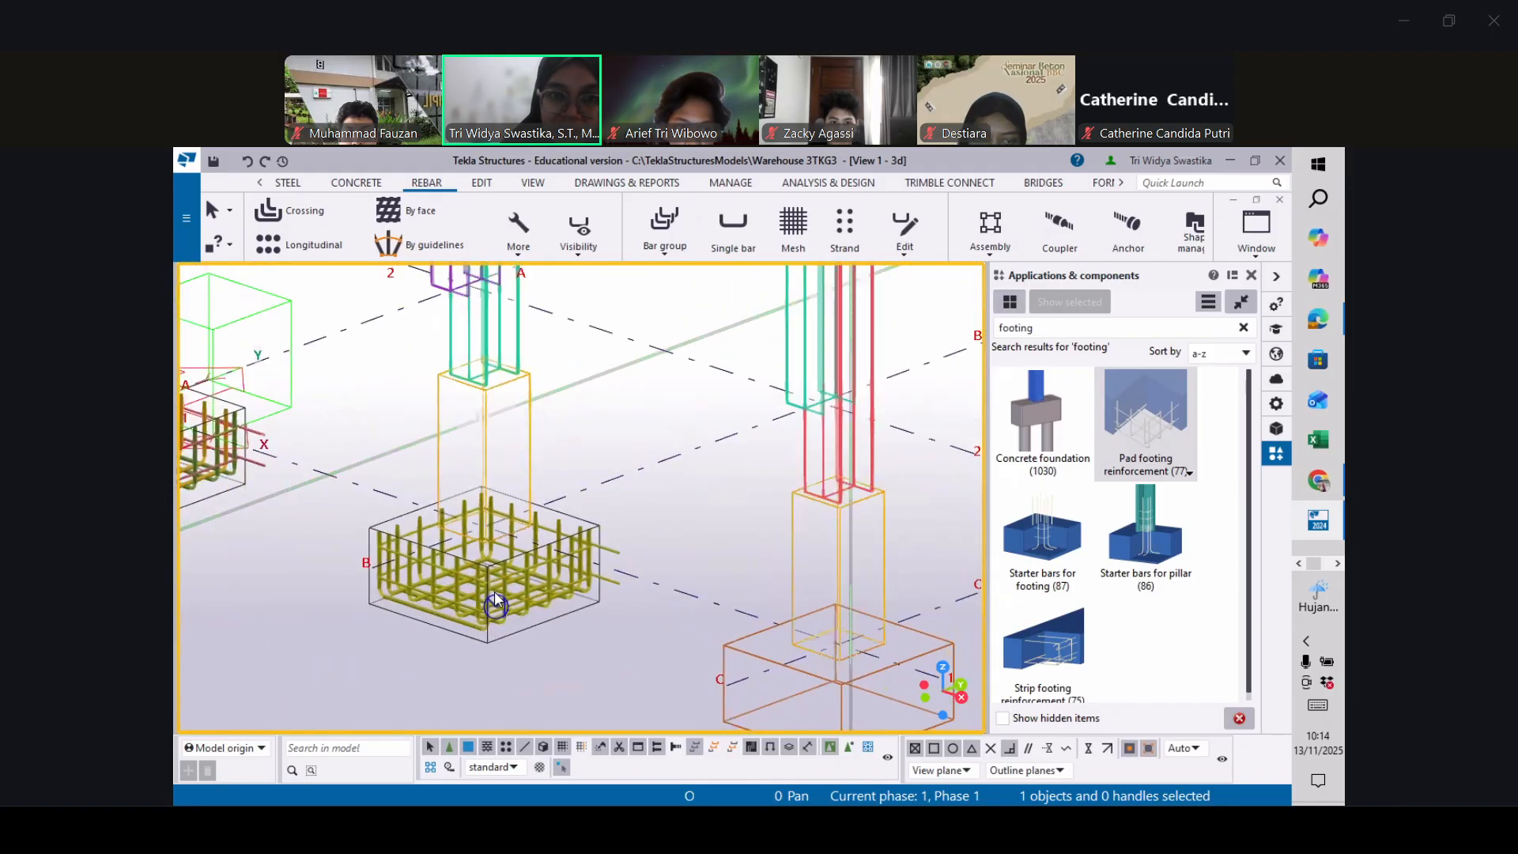
{"action": "scroll", "coordinate": [493, 594], "scroll_direction": "up", "scroll_amount": 2}
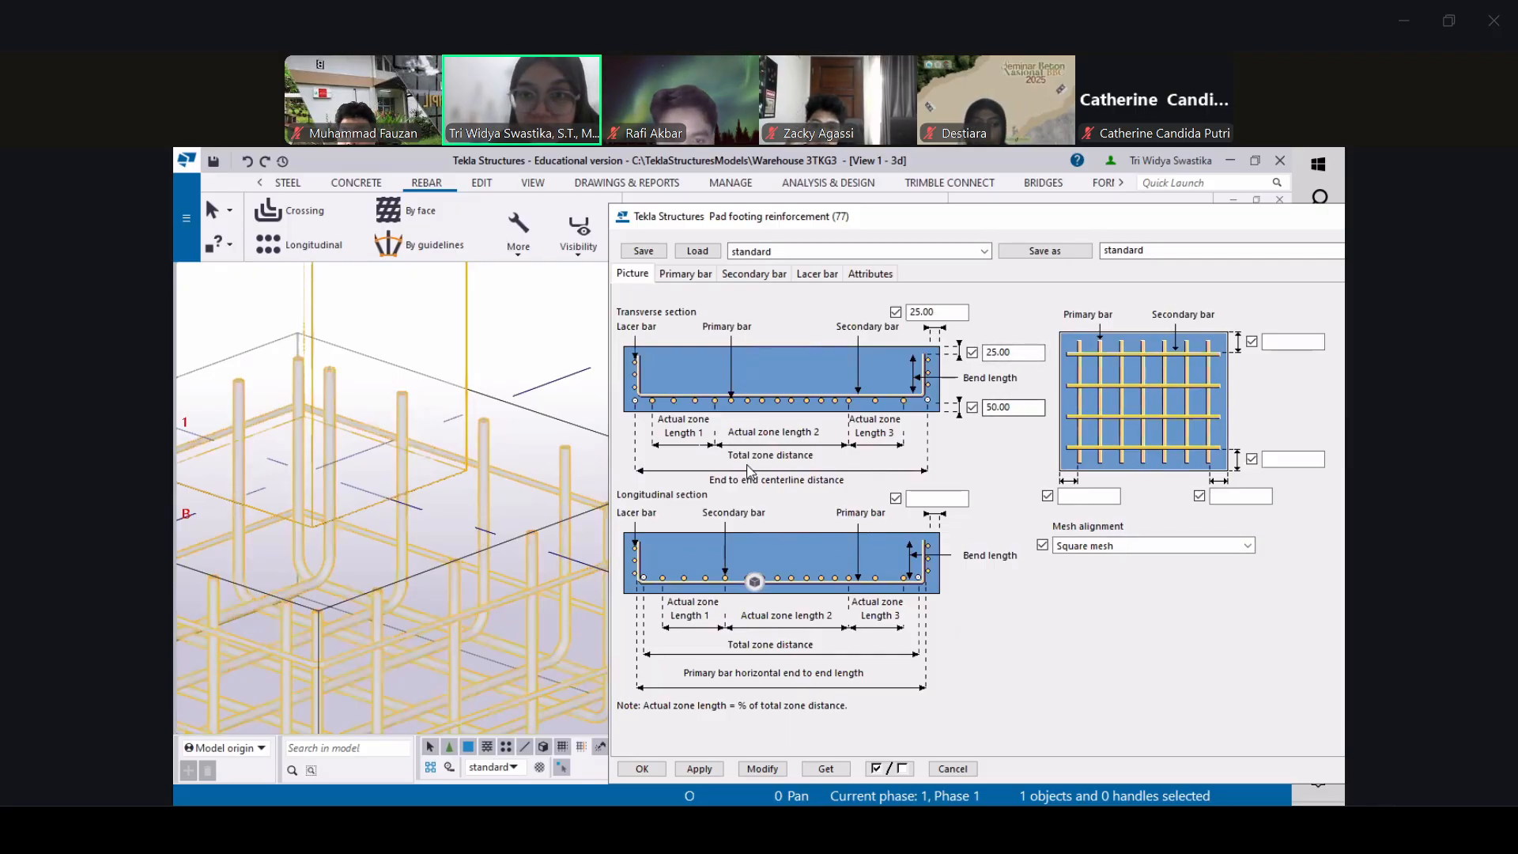
{"action": "scroll", "coordinate": [574, 538], "scroll_direction": "down", "scroll_amount": 5}
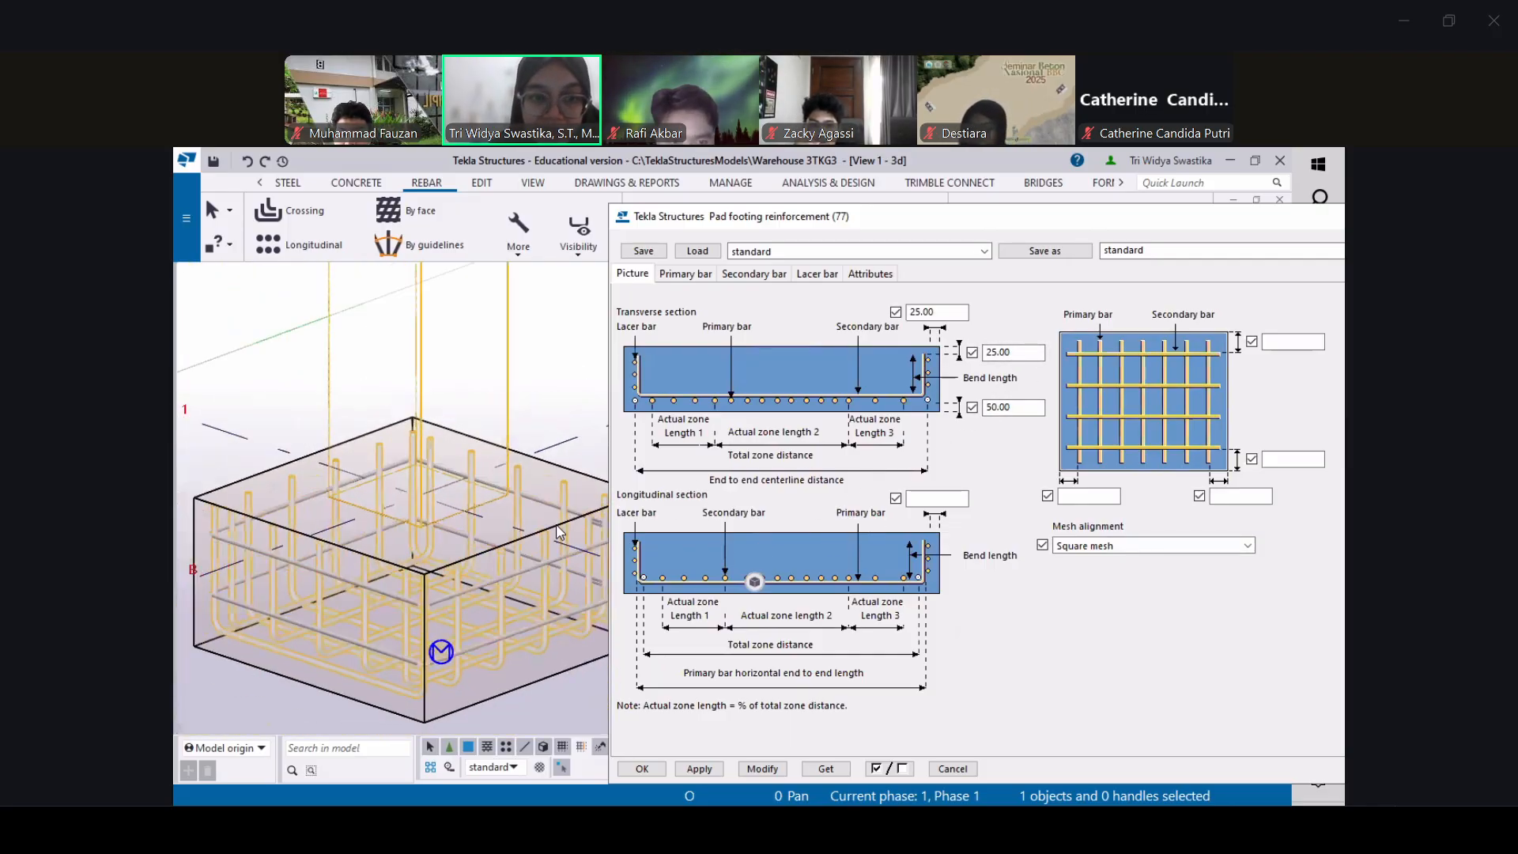
{"action": "scroll", "coordinate": [507, 678], "scroll_direction": "up", "scroll_amount": 2}
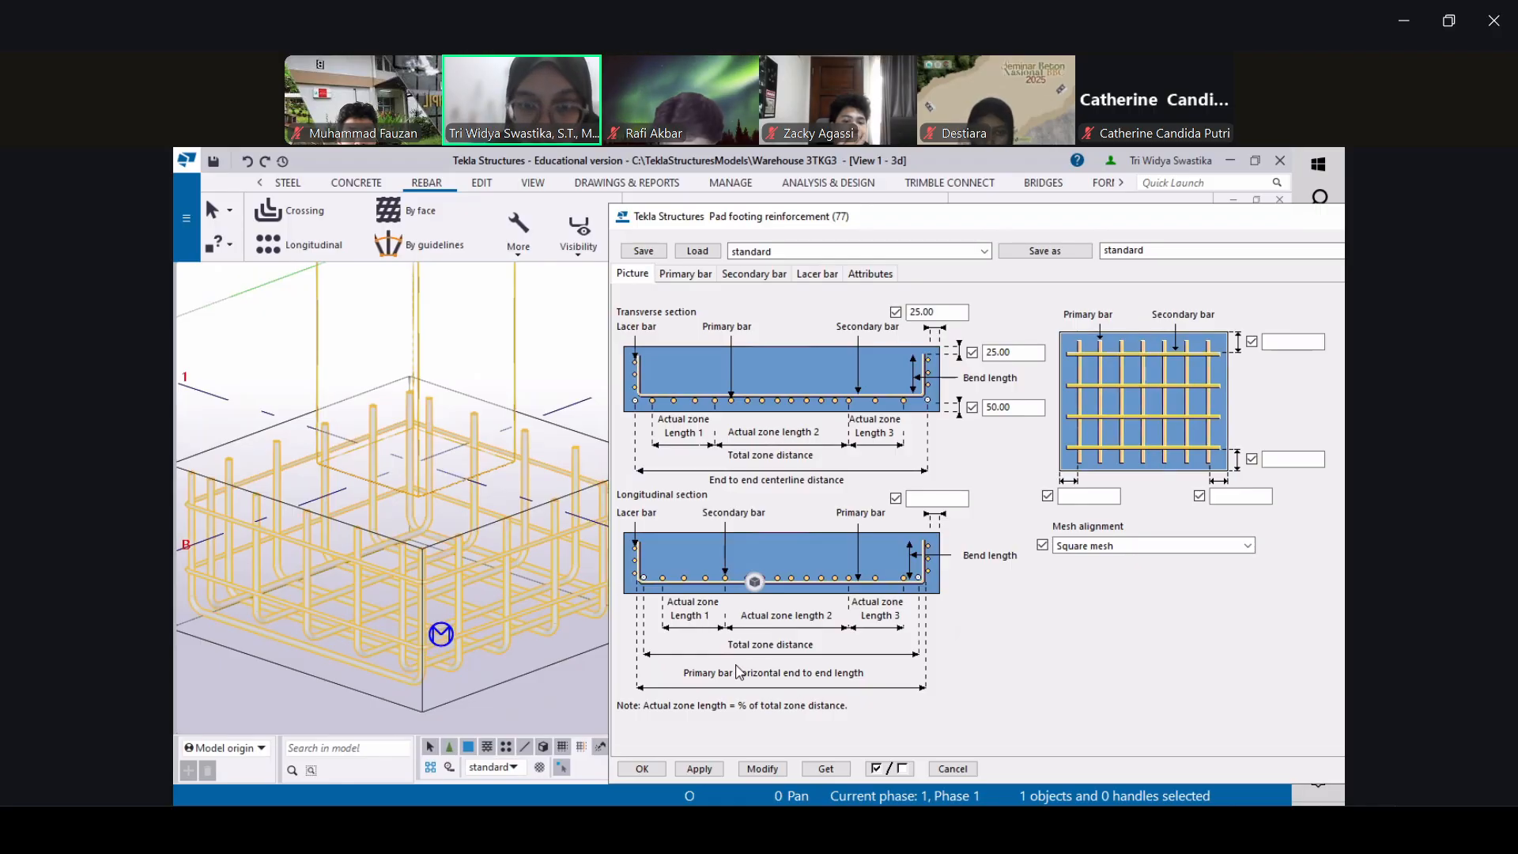
{"action": "left_click", "coordinate": [692, 277]}
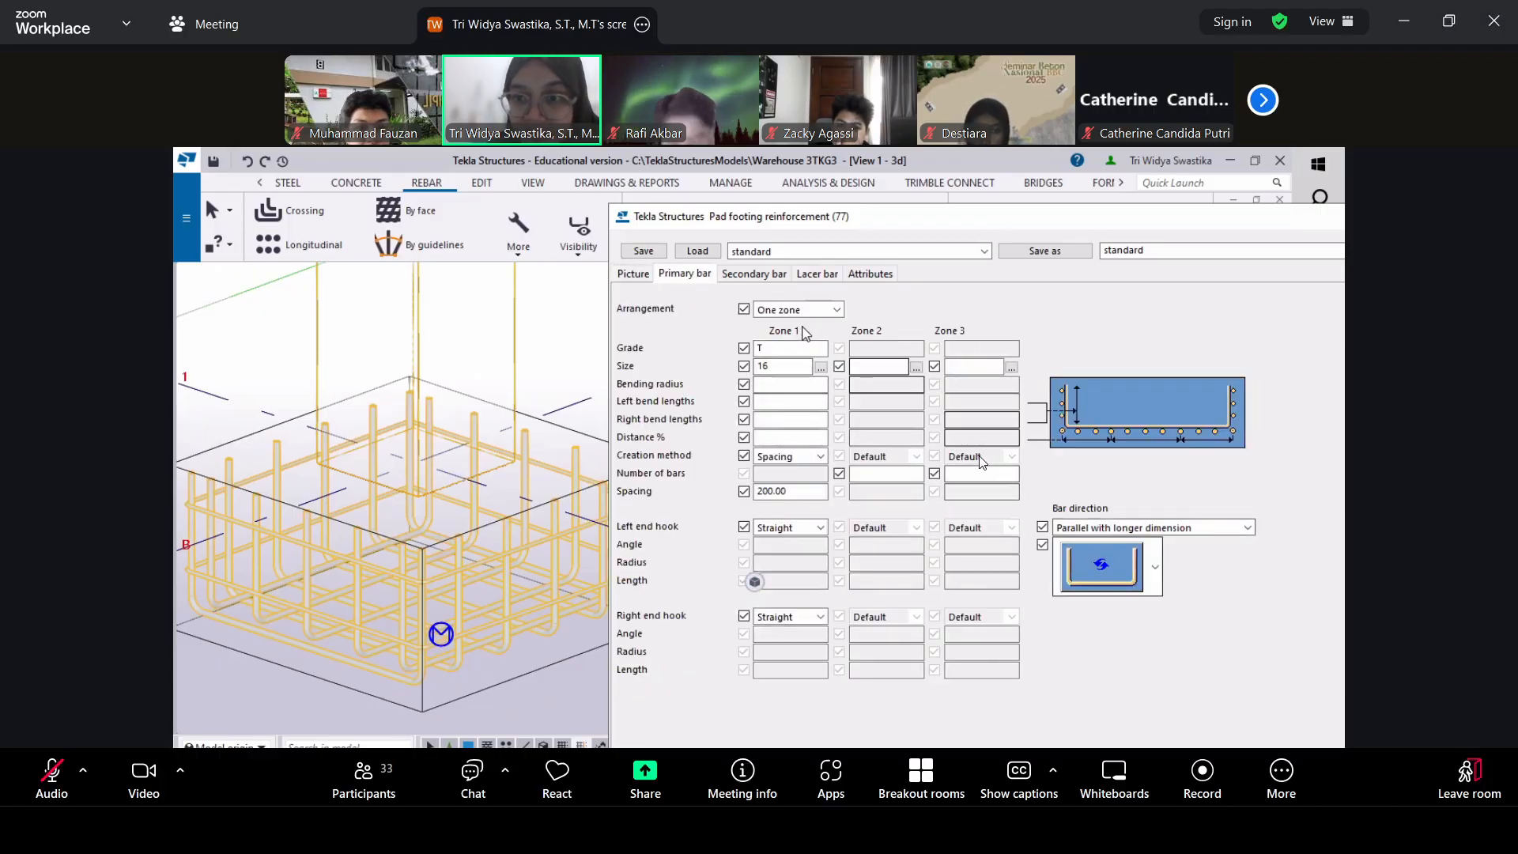
{"action": "left_click", "coordinate": [758, 275]}
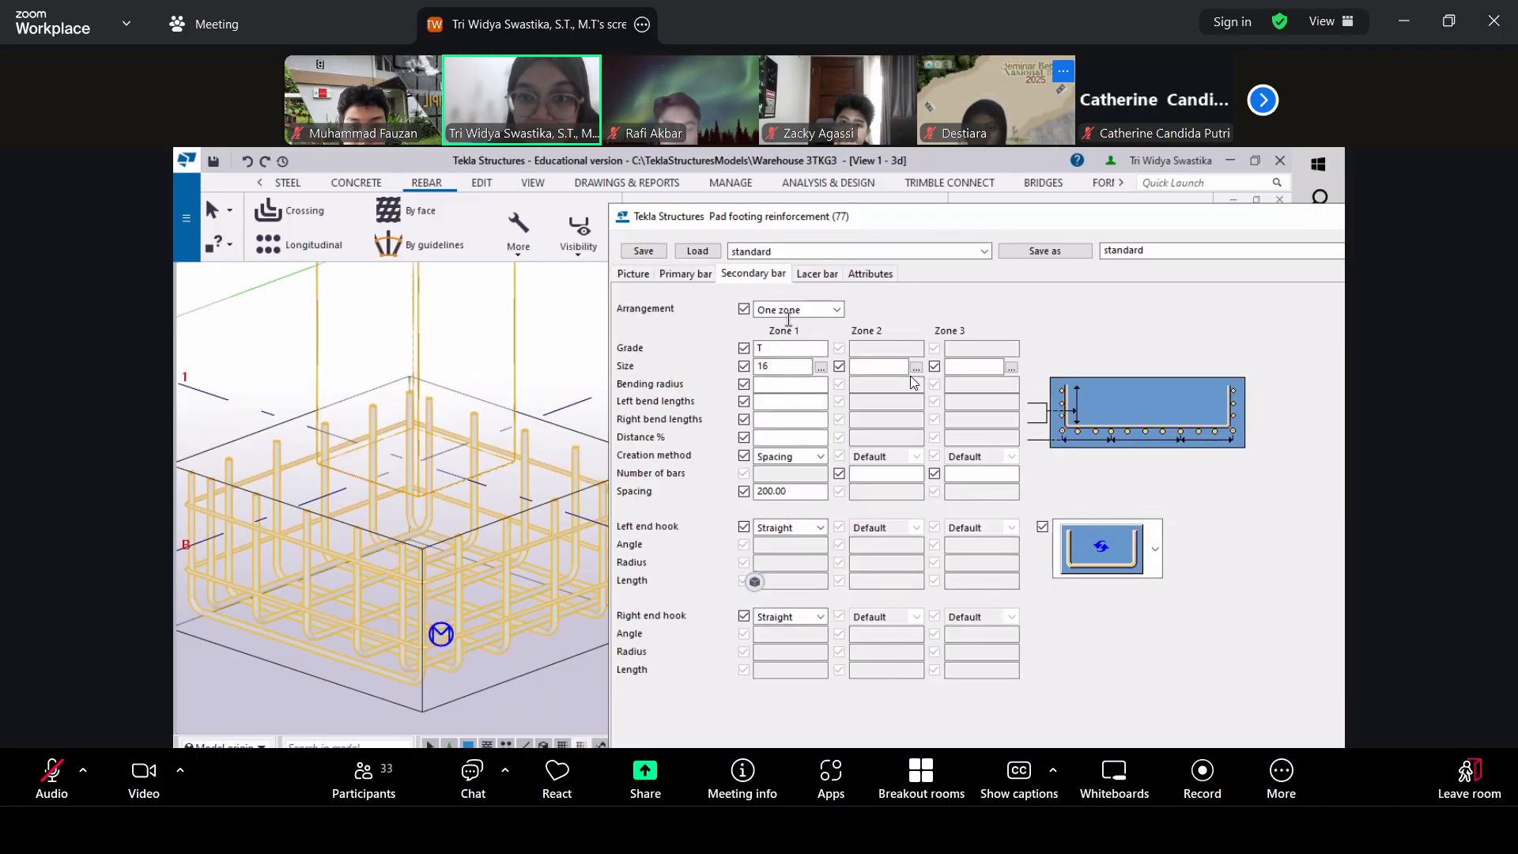
{"action": "left_click", "coordinate": [775, 493]}
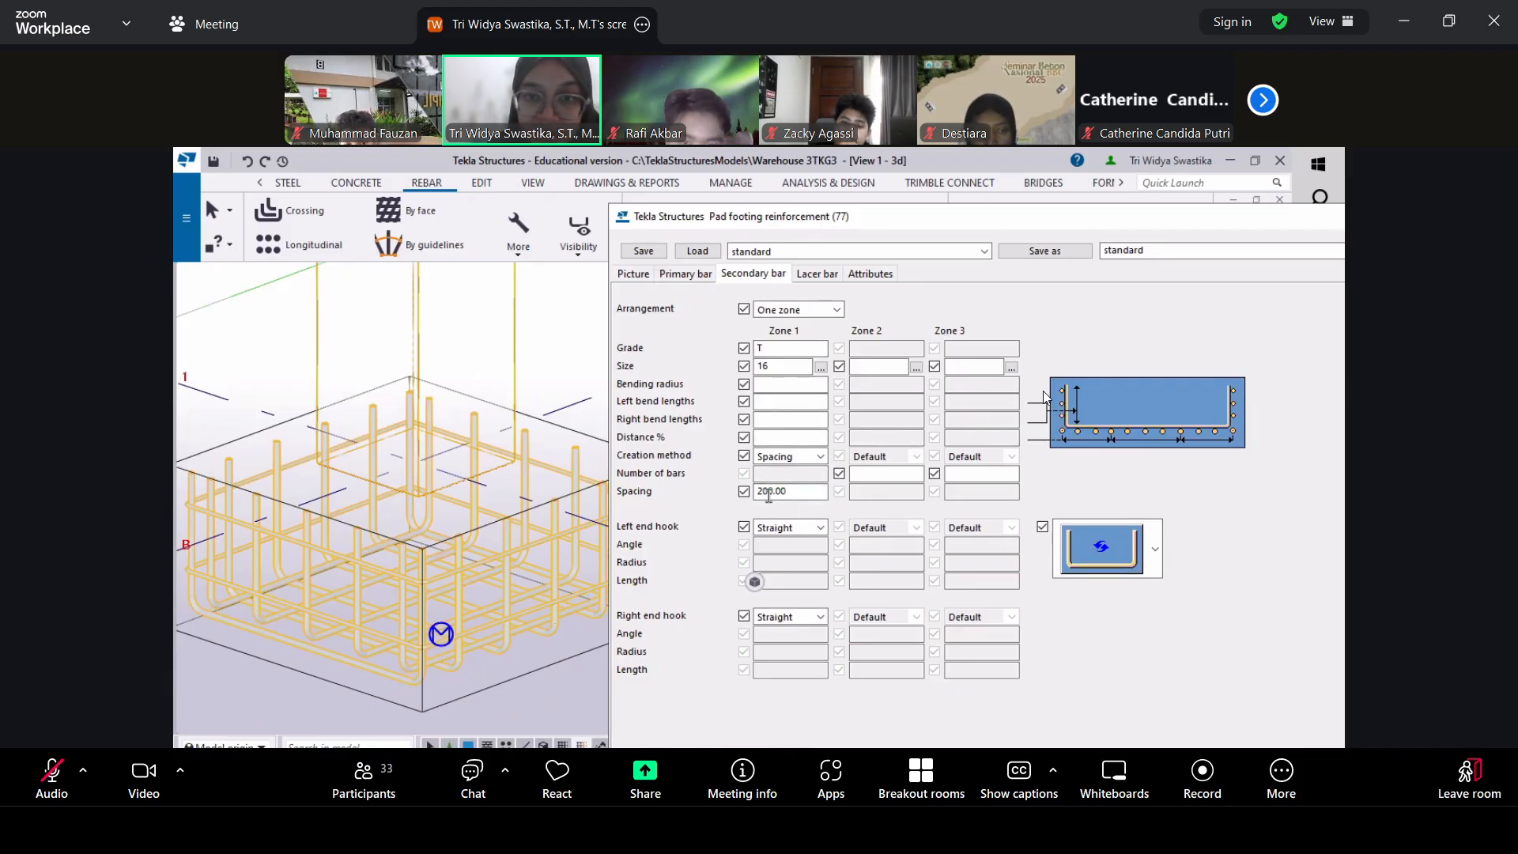
{"action": "left_click", "coordinate": [816, 274]}
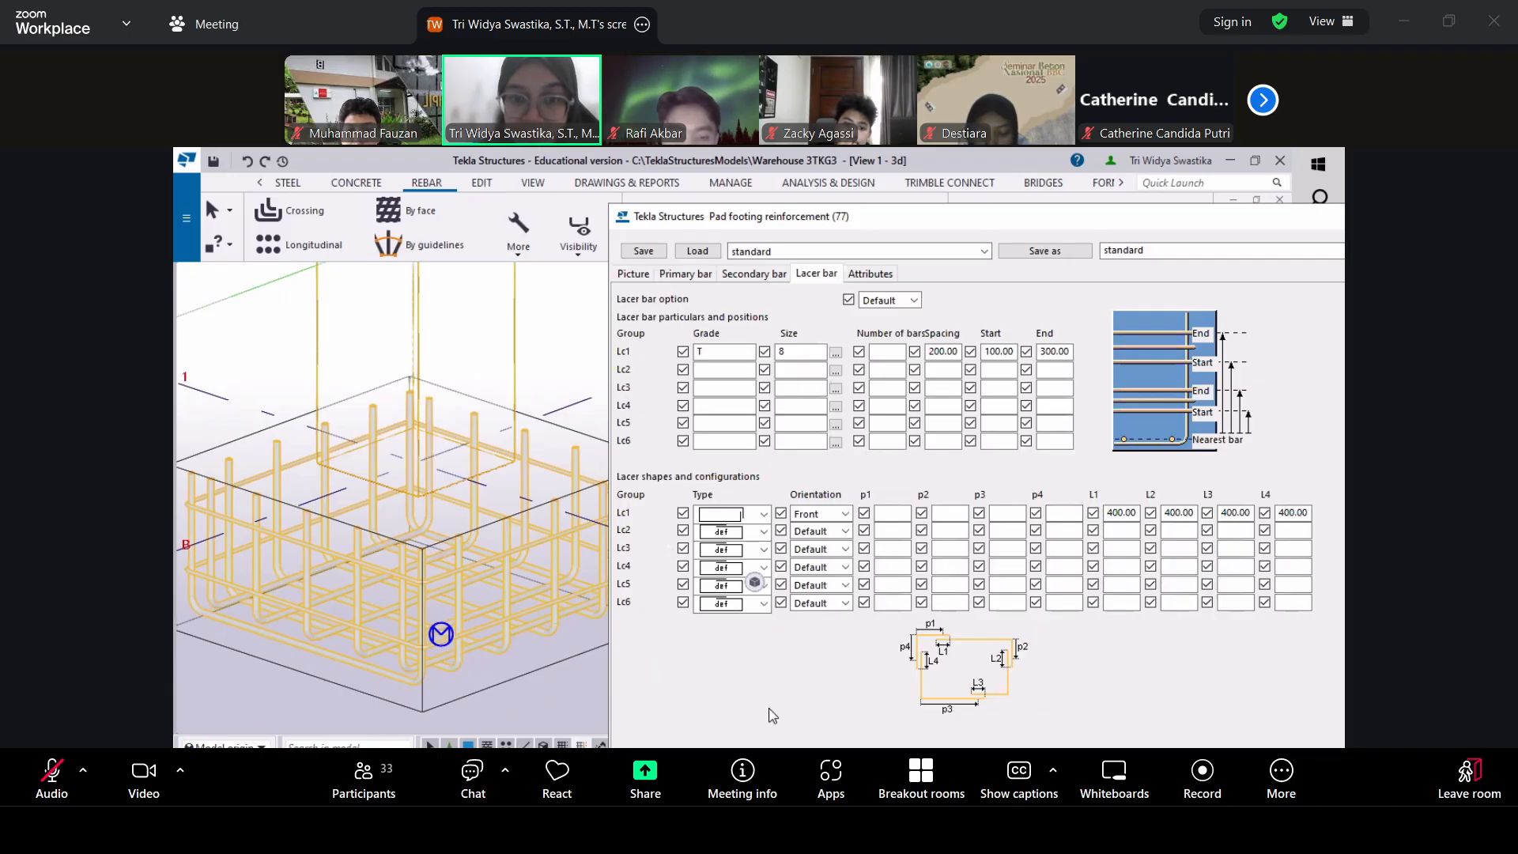
{"action": "left_click", "coordinate": [1321, 212]}
{"action": "scroll", "coordinate": [755, 498], "scroll_direction": "down", "scroll_amount": 2}
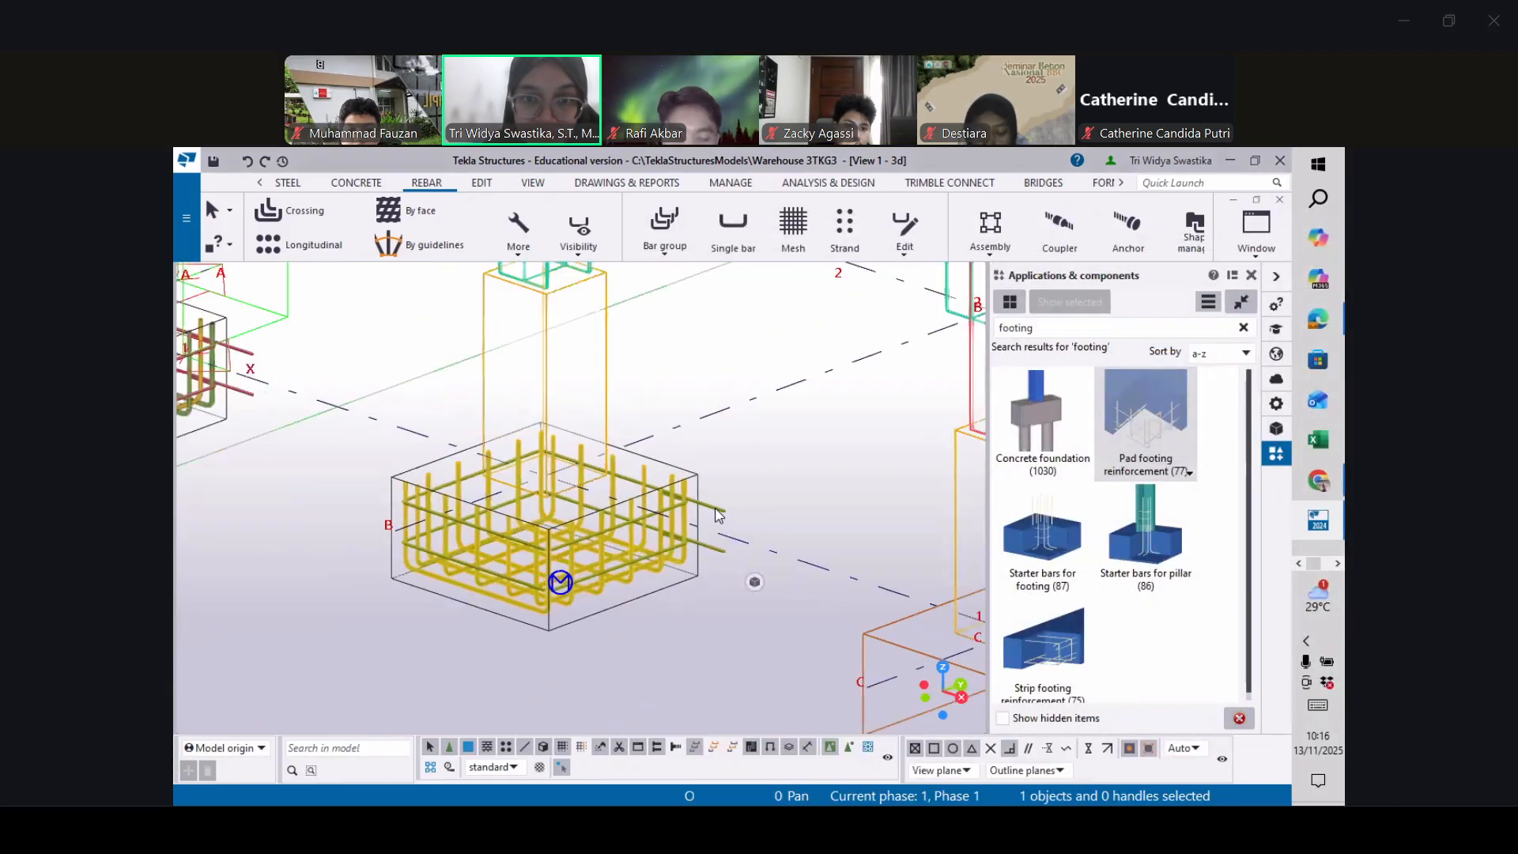
Reopen the grid B-1 footing's reinforcement component properties and examine the cover, bar and attribute settings, ending at the primary bar settings
{"action": "right_click", "coordinate": [719, 516]}
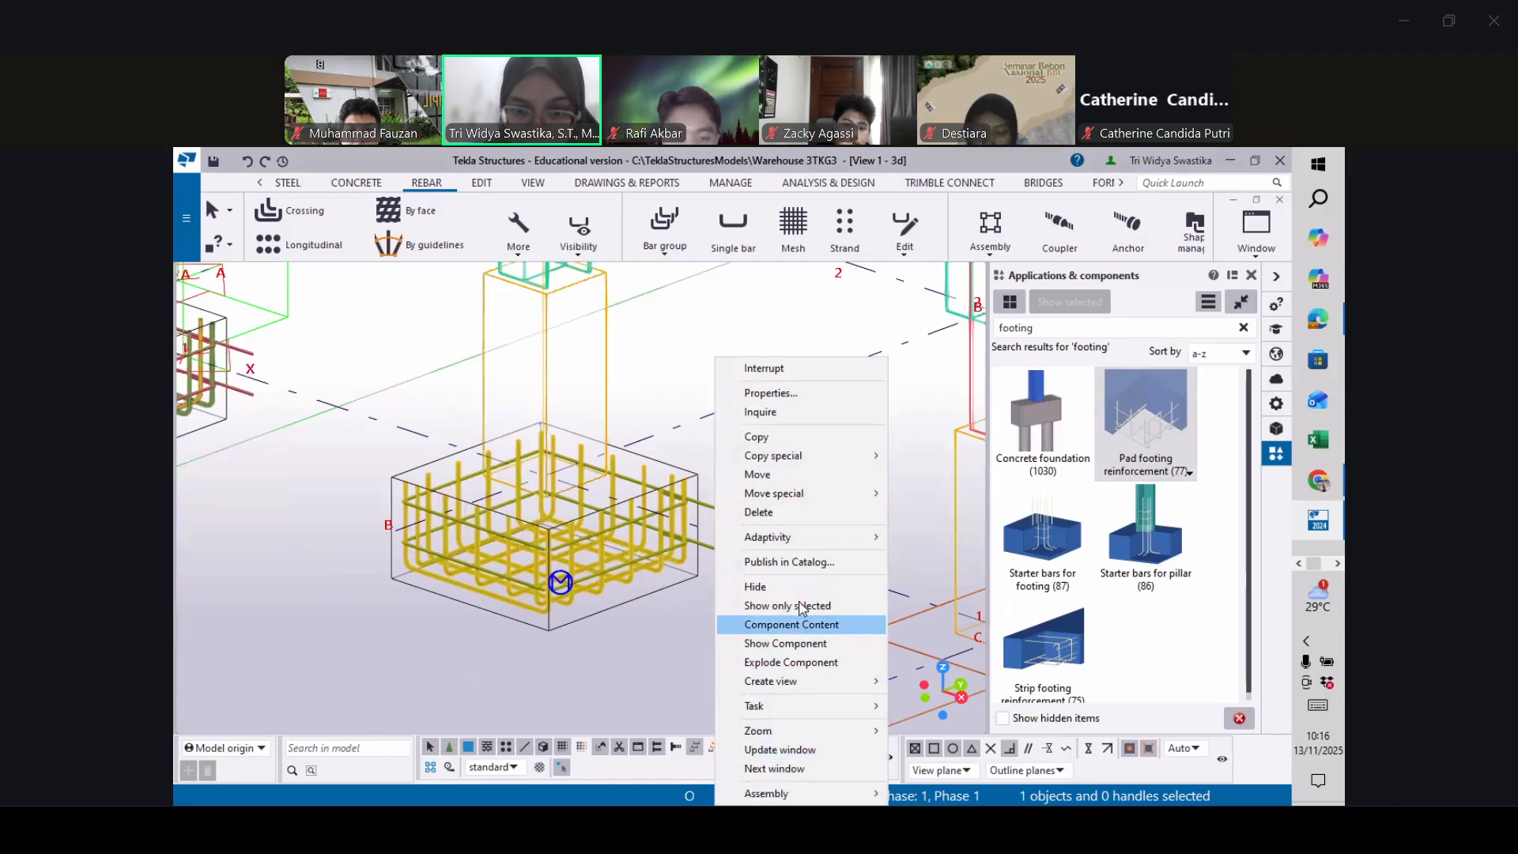
{"action": "left_click", "coordinate": [915, 440]}
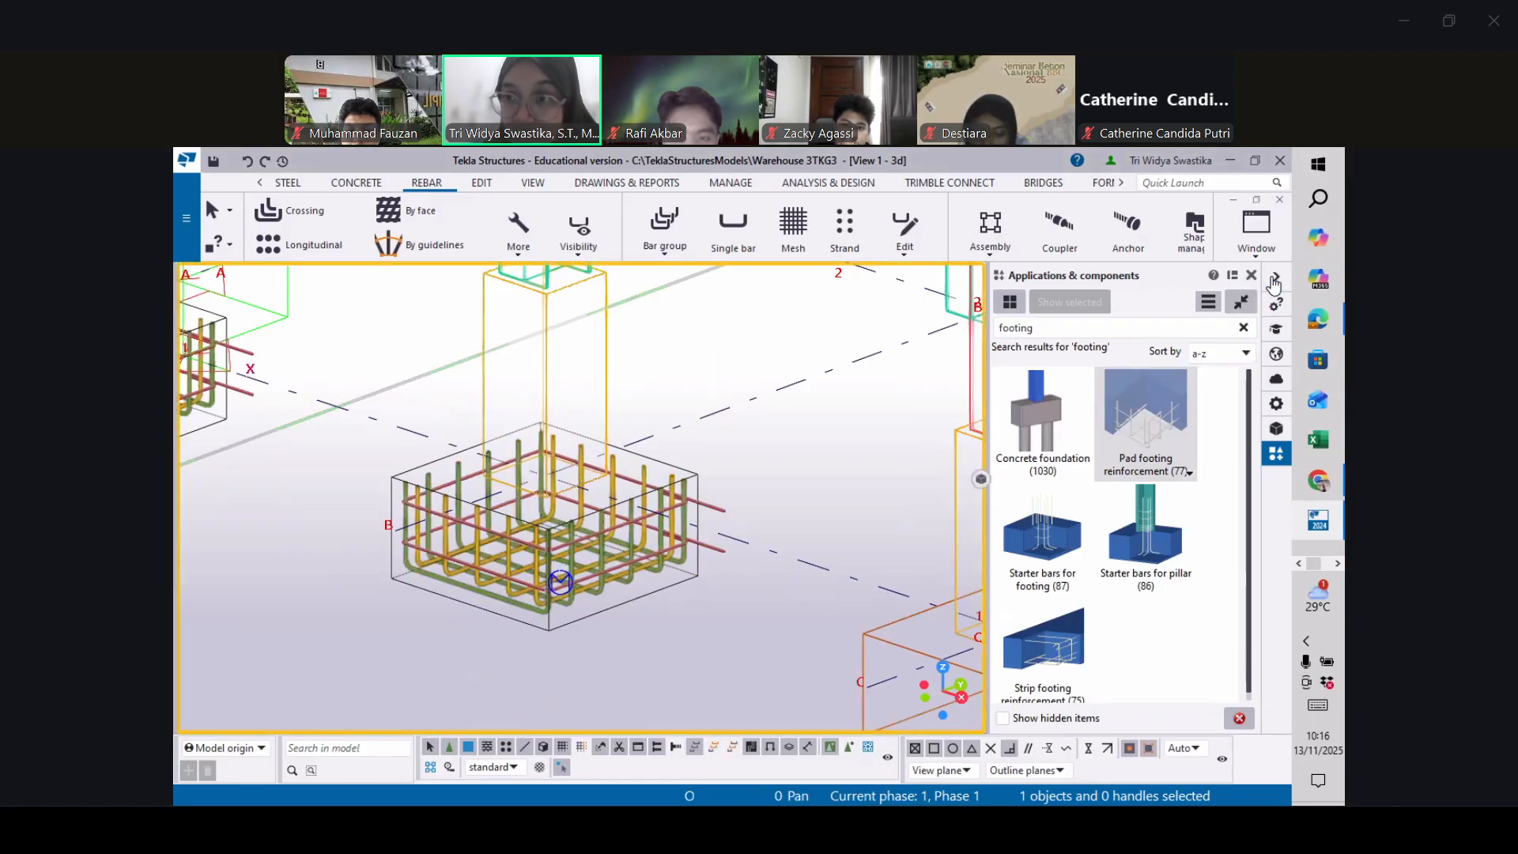
{"action": "left_click", "coordinate": [560, 582]}
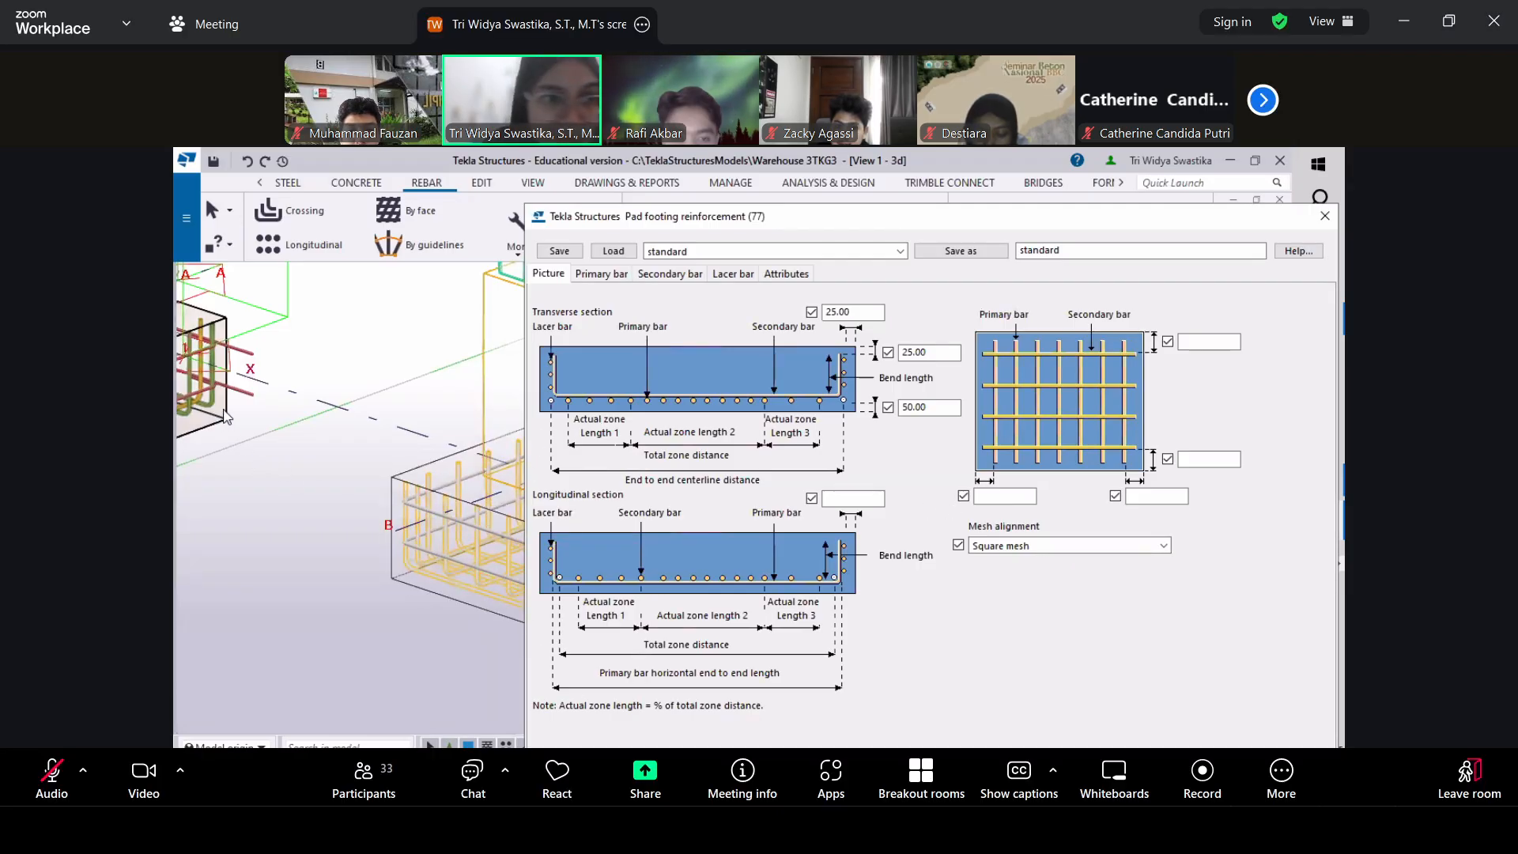
{"action": "left_click", "coordinate": [617, 277]}
{"action": "left_click", "coordinate": [684, 279]}
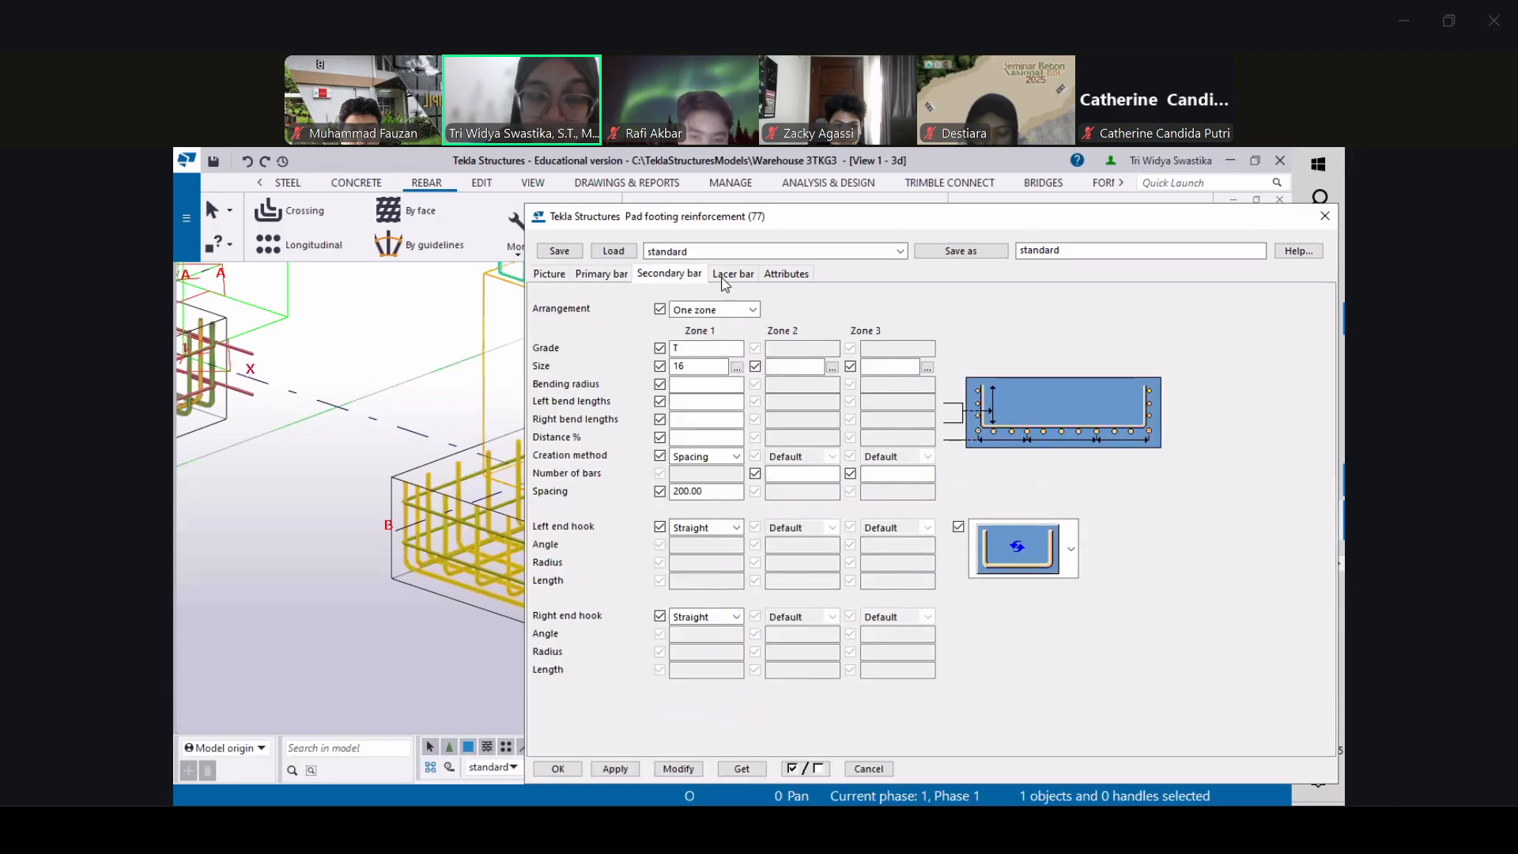
{"action": "left_click", "coordinate": [726, 277]}
{"action": "left_click", "coordinate": [784, 276]}
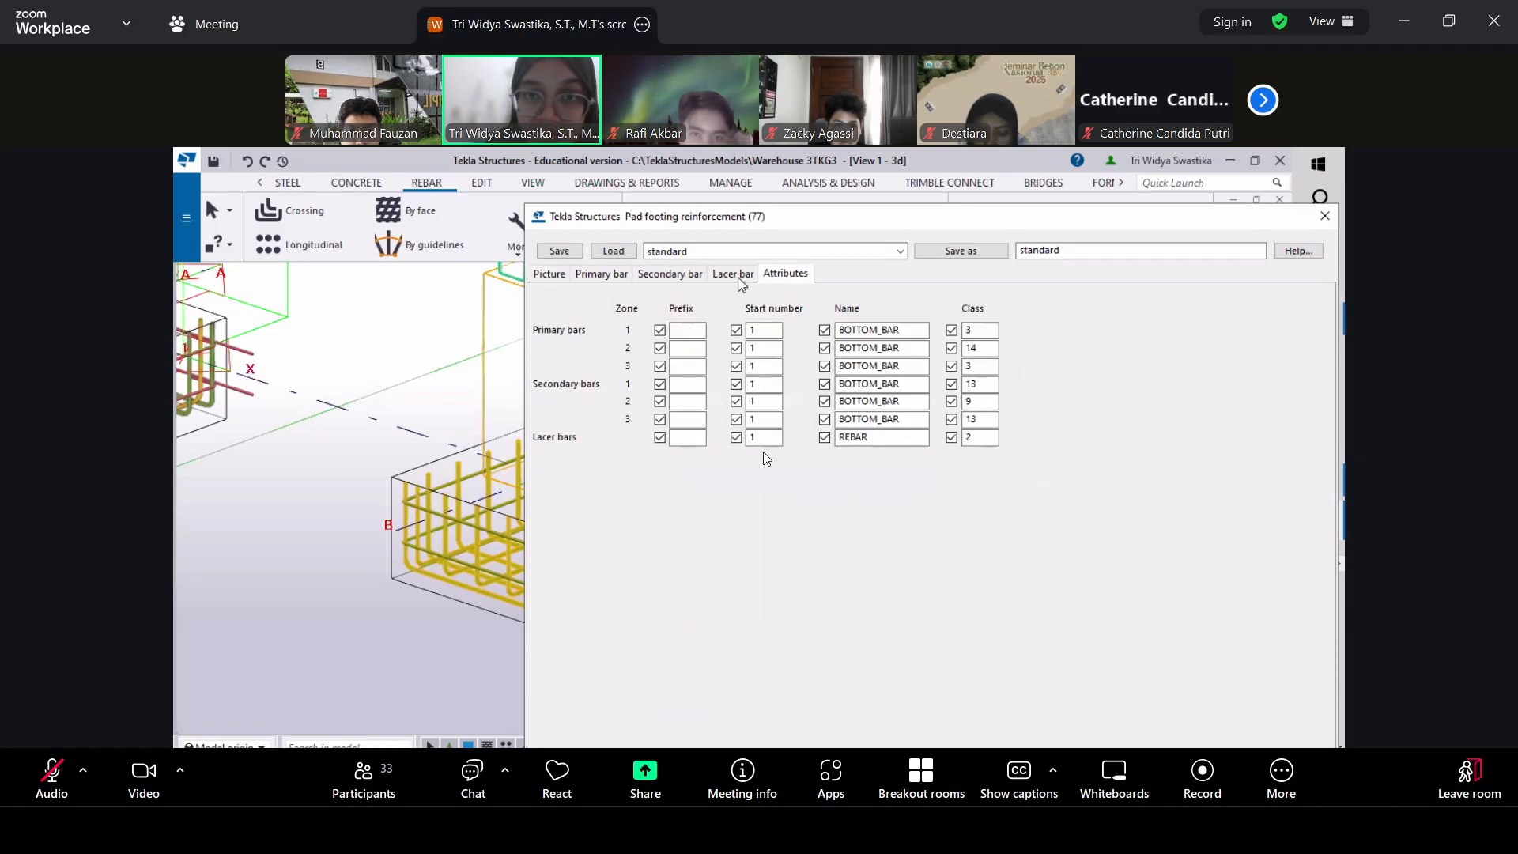
{"action": "left_click", "coordinate": [738, 277]}
{"action": "left_click", "coordinate": [670, 275]}
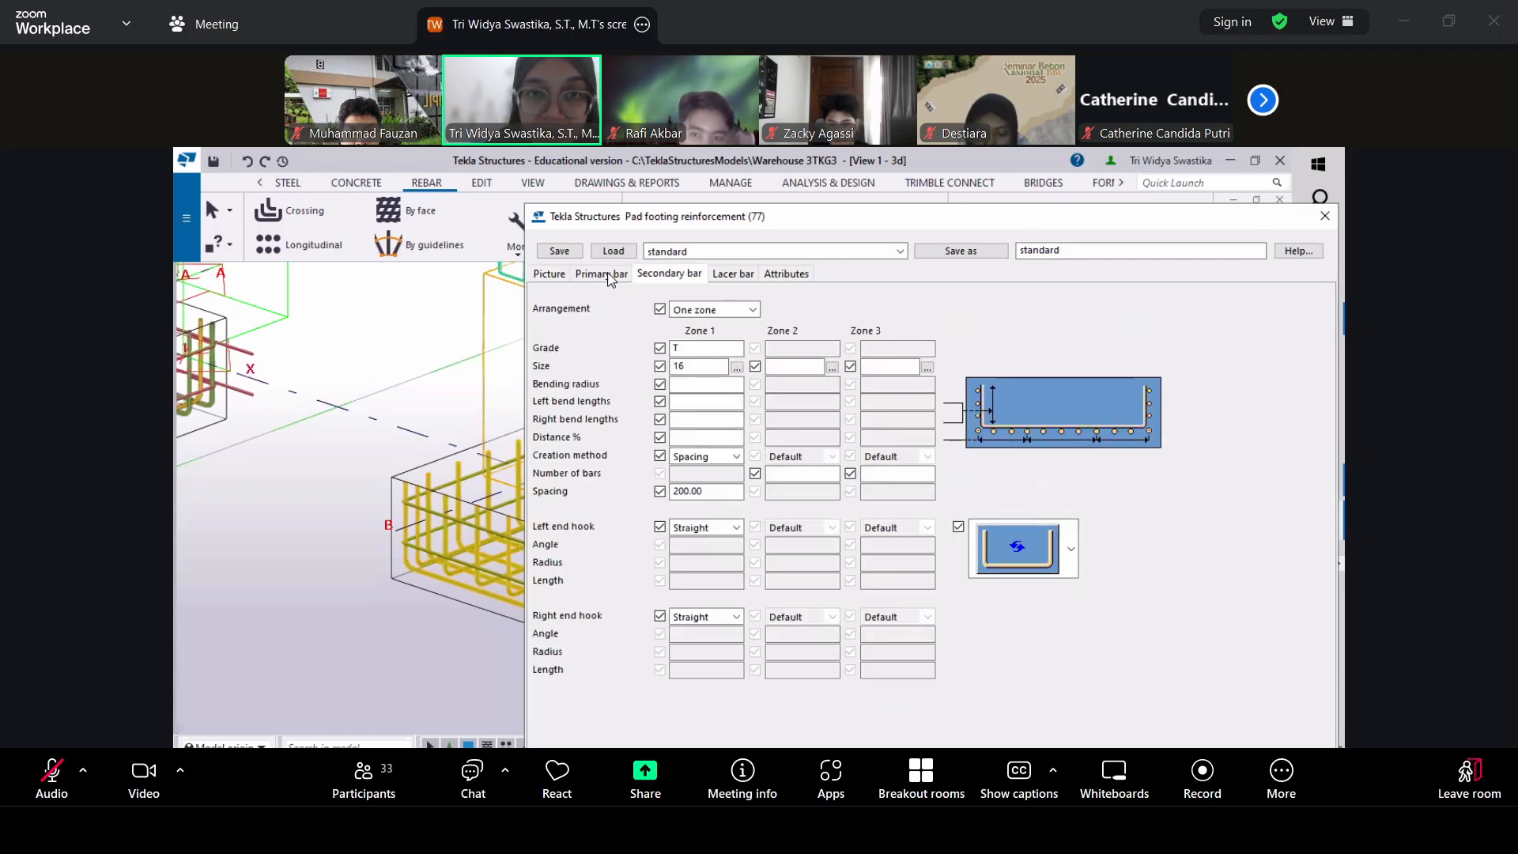
{"action": "left_click", "coordinate": [610, 278]}
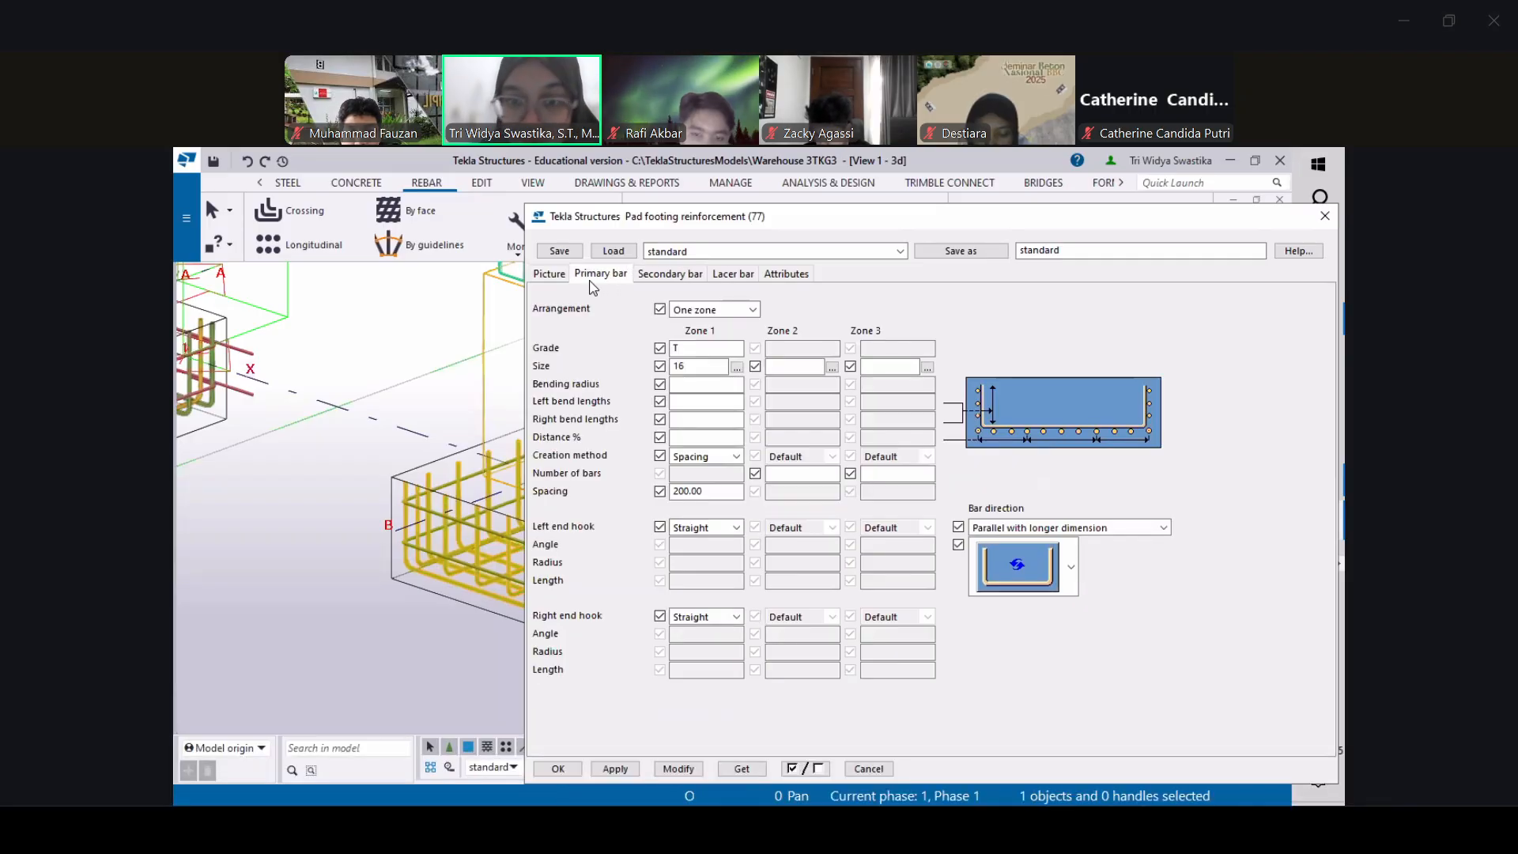
{"action": "left_click", "coordinate": [551, 277]}
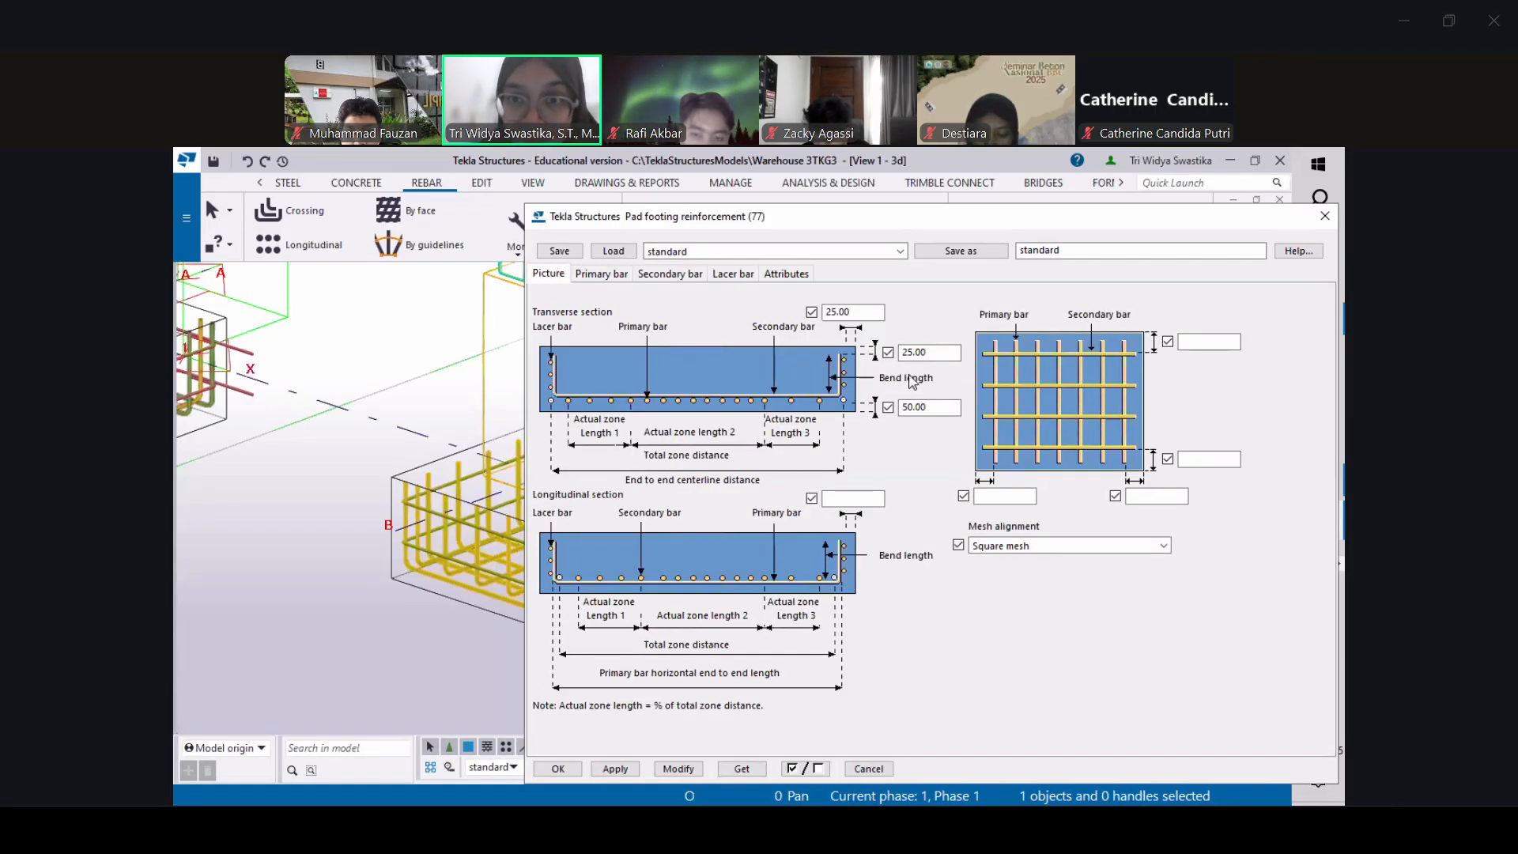
{"action": "left_click", "coordinate": [620, 277]}
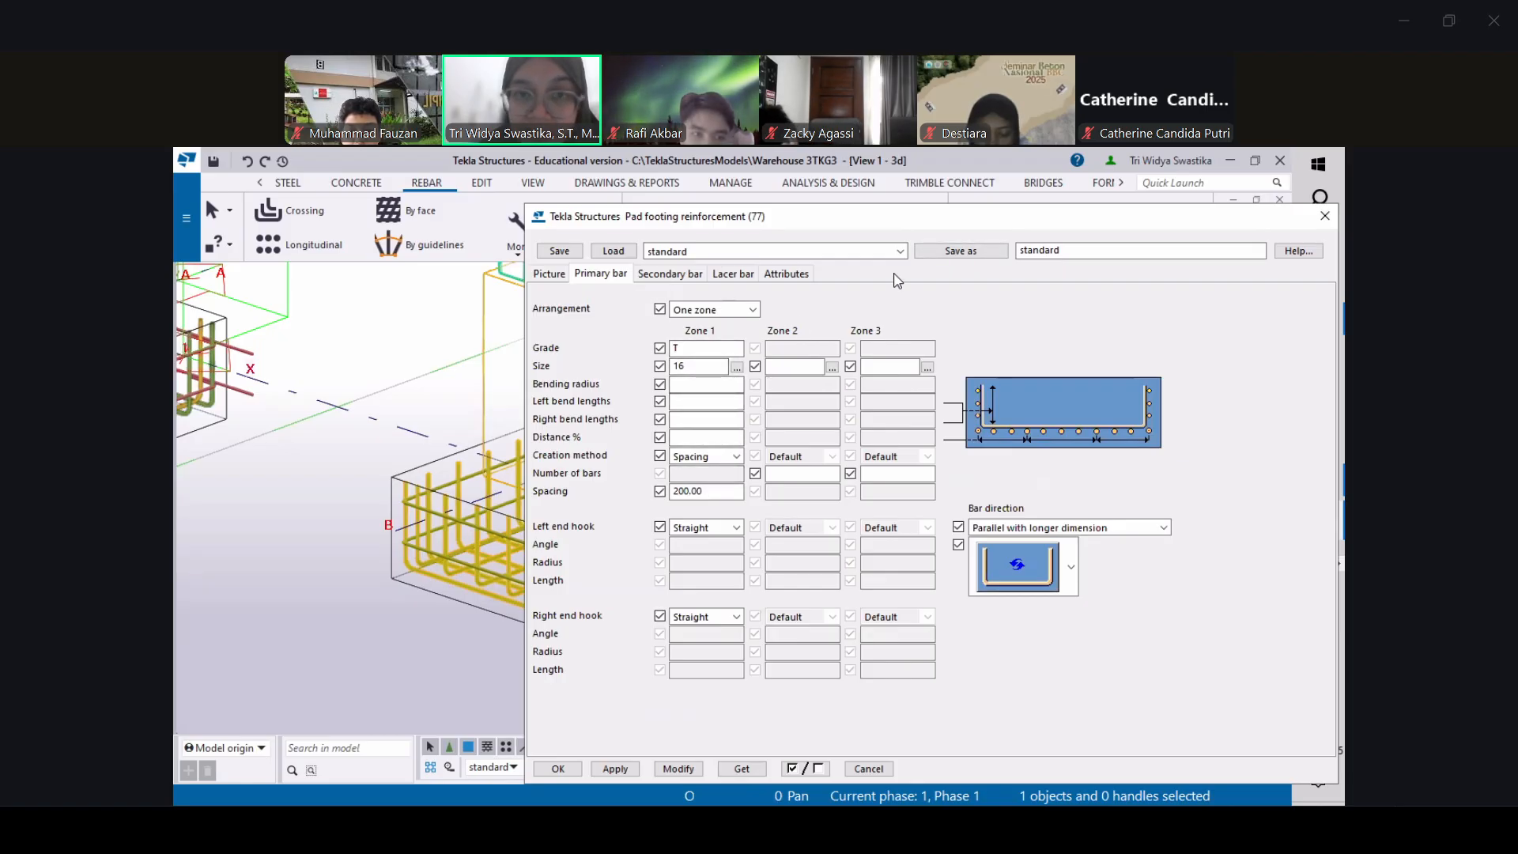
Set the primary bar spacing of the grid B-1 footing reinforcement to 150 and update the component
{"action": "left_click_drag", "start_coordinate": [896, 216], "coordinate": [1116, 188]}
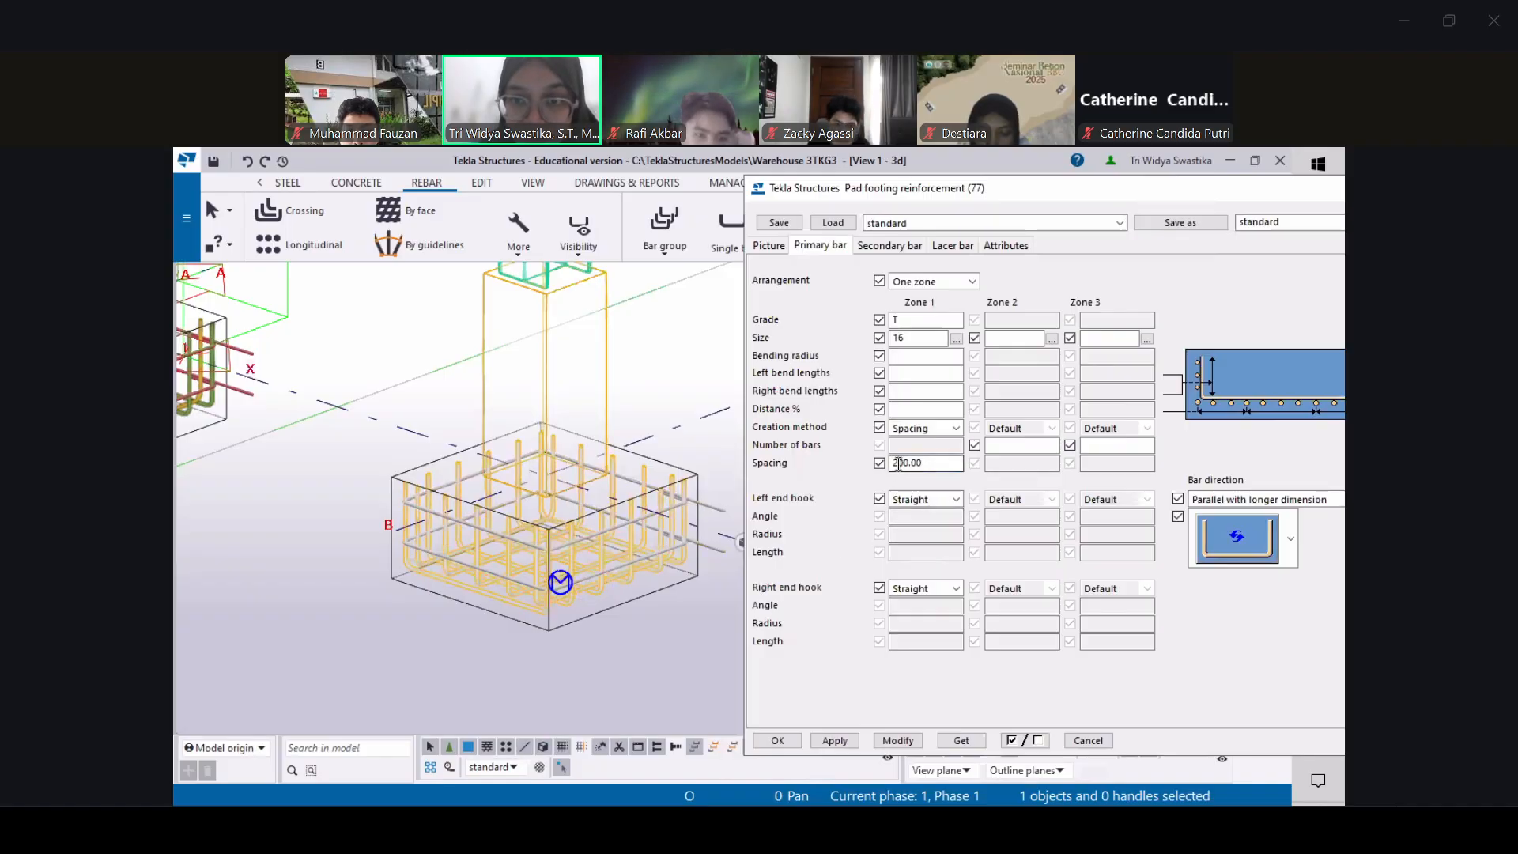
{"action": "type", "text": "15"}
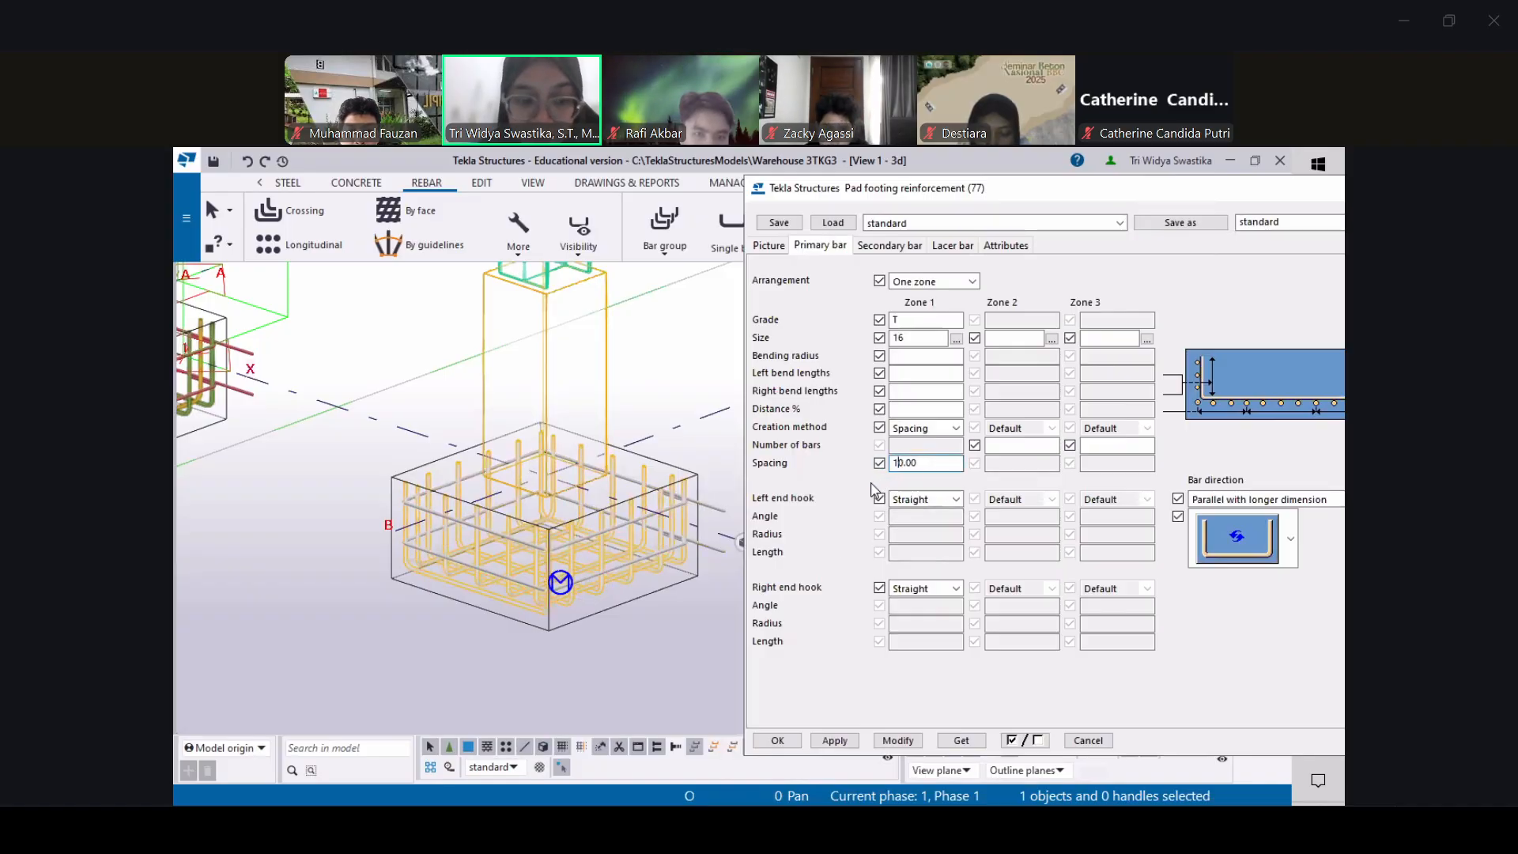
{"action": "left_click", "coordinate": [894, 744]}
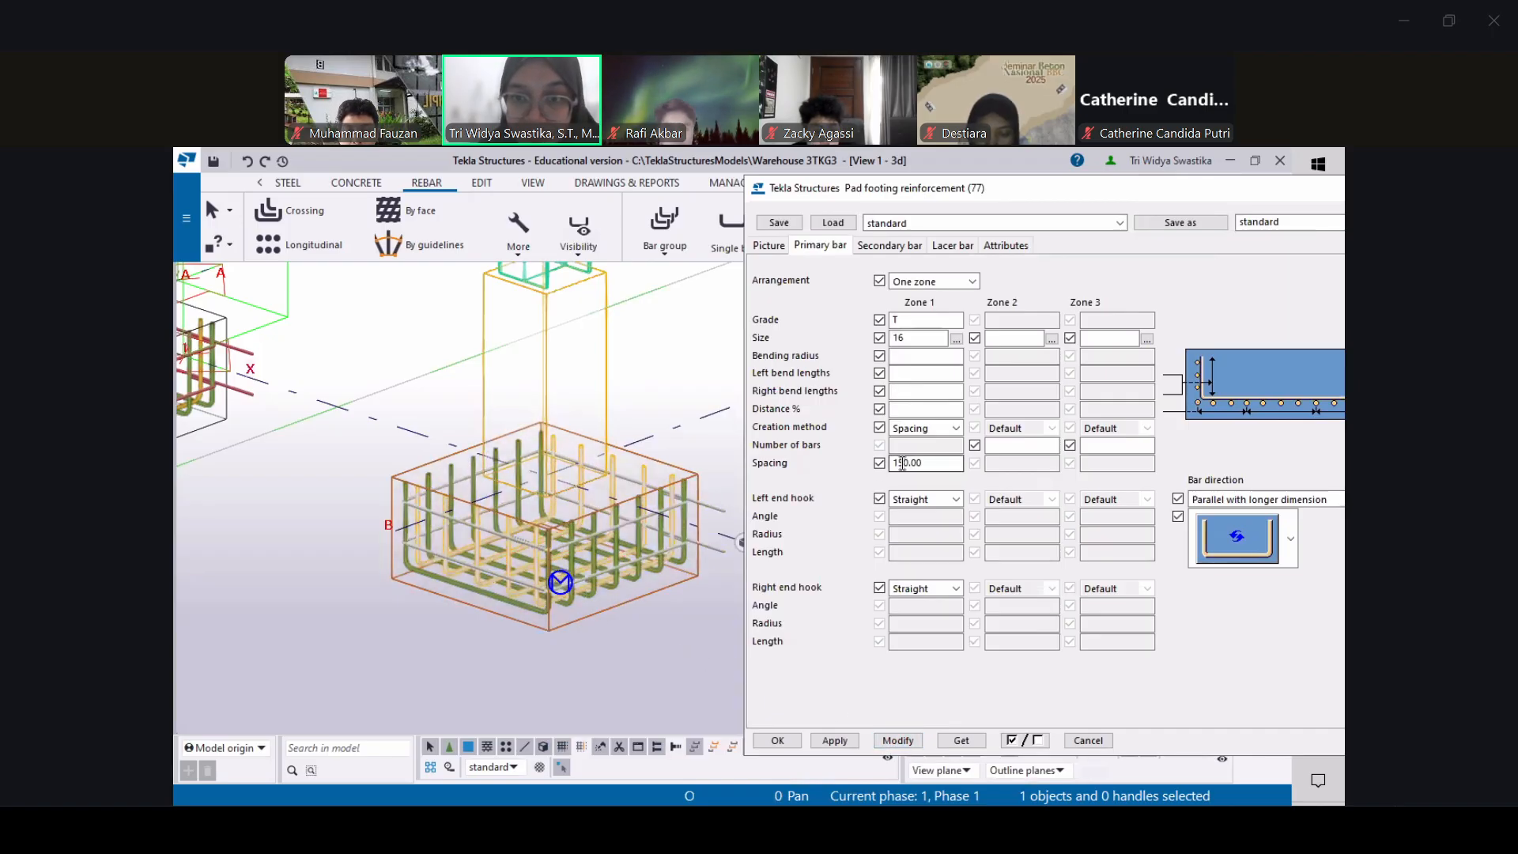
Restore the footing's primary bar spacing to 200 and update the reinforcement component
{"action": "left_click_drag", "start_coordinate": [904, 464], "coordinate": [886, 463]}
{"action": "type", "text": "20"}
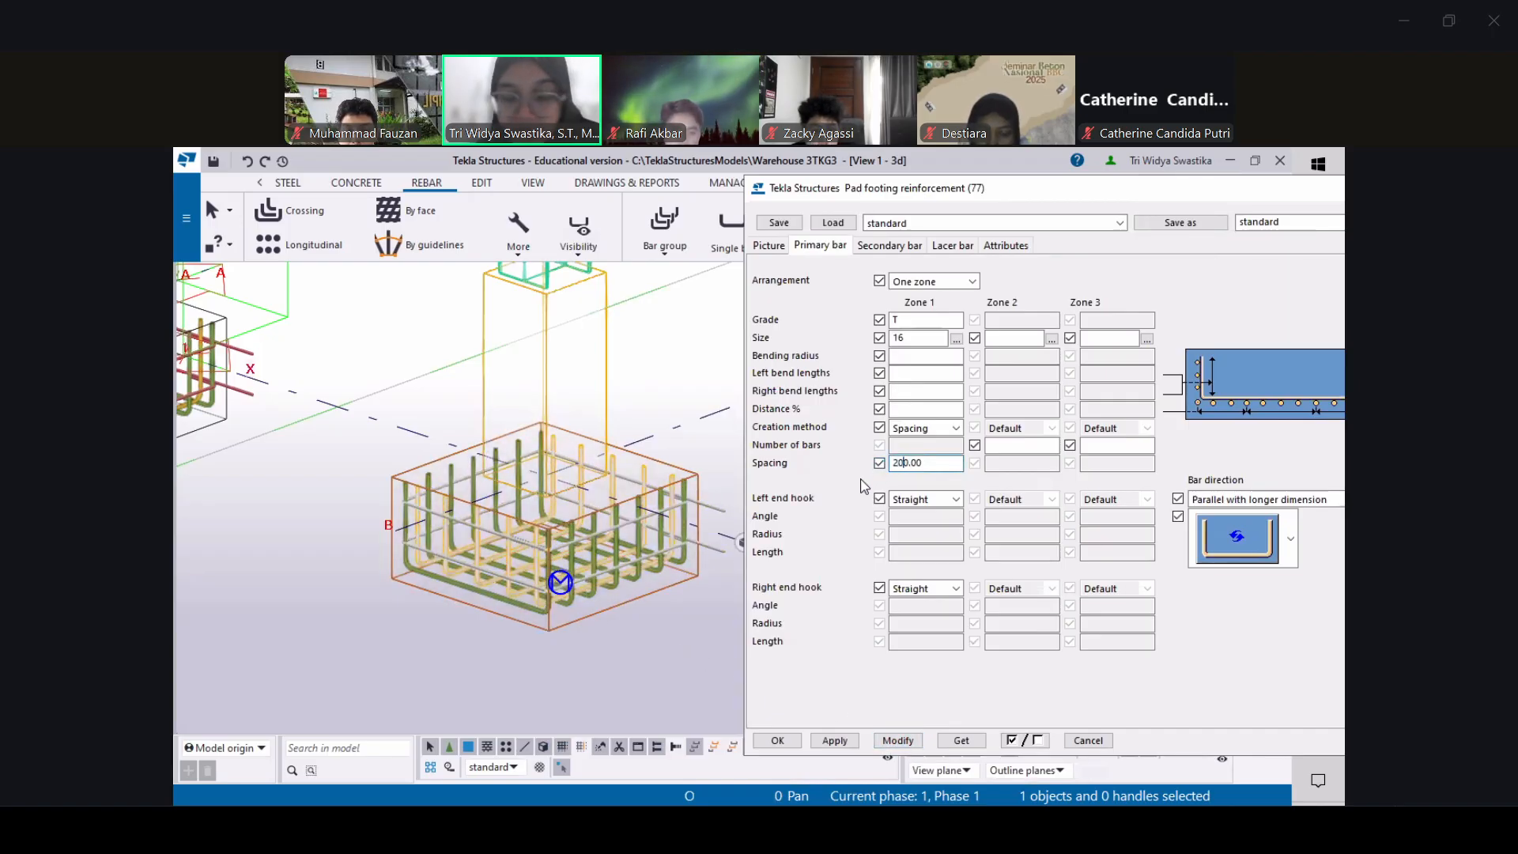
{"action": "left_click", "coordinate": [895, 740]}
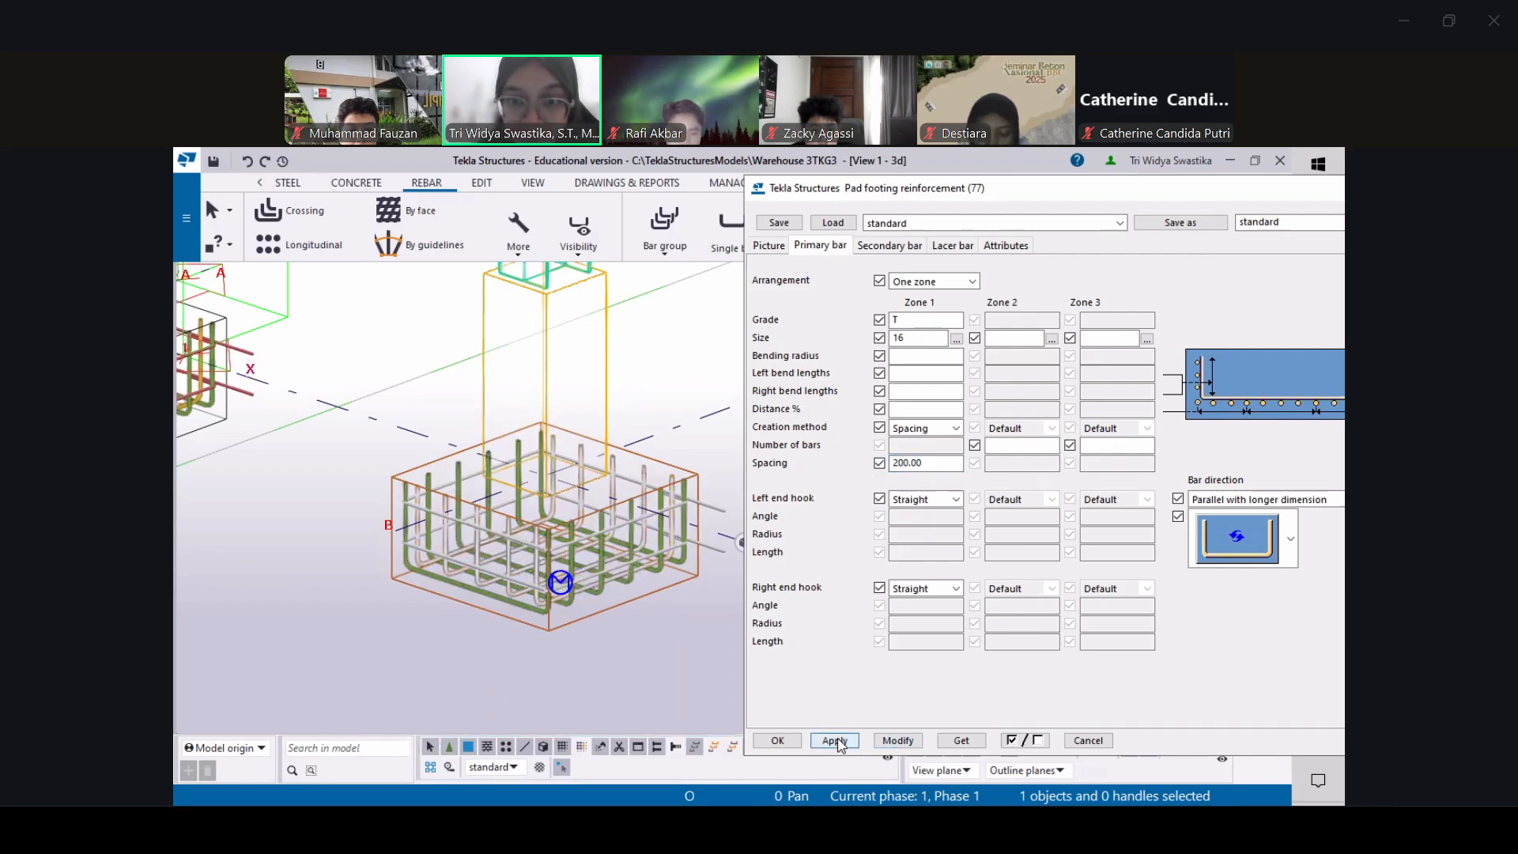
{"action": "left_click", "coordinate": [901, 741]}
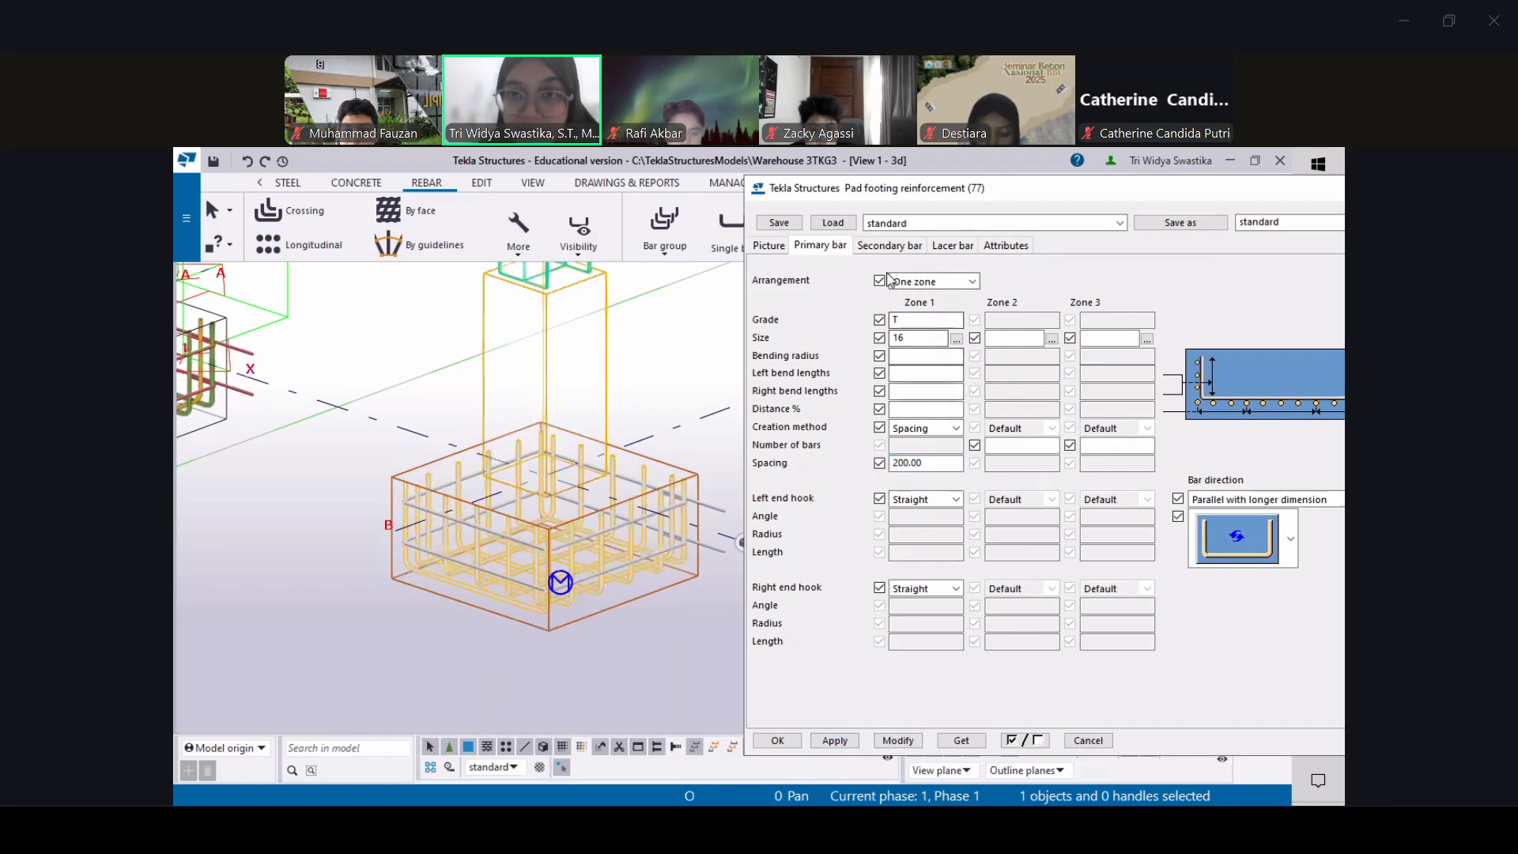
Set the spacing, start and end of lacer bar group Lc1 to 0 and update the footing reinforcement
{"action": "left_click", "coordinate": [889, 245]}
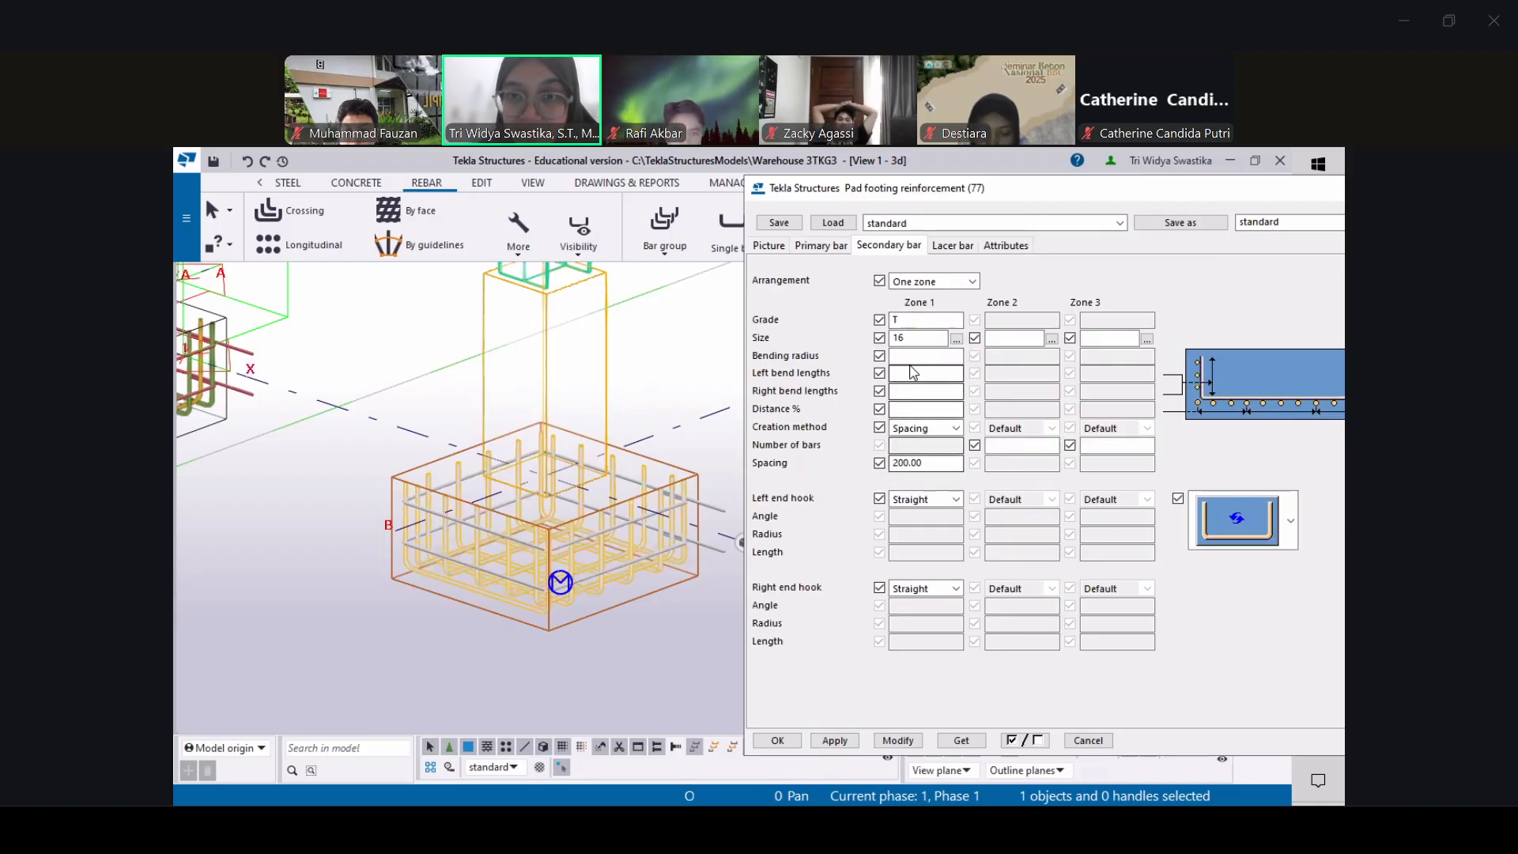
{"action": "left_click", "coordinate": [952, 245]}
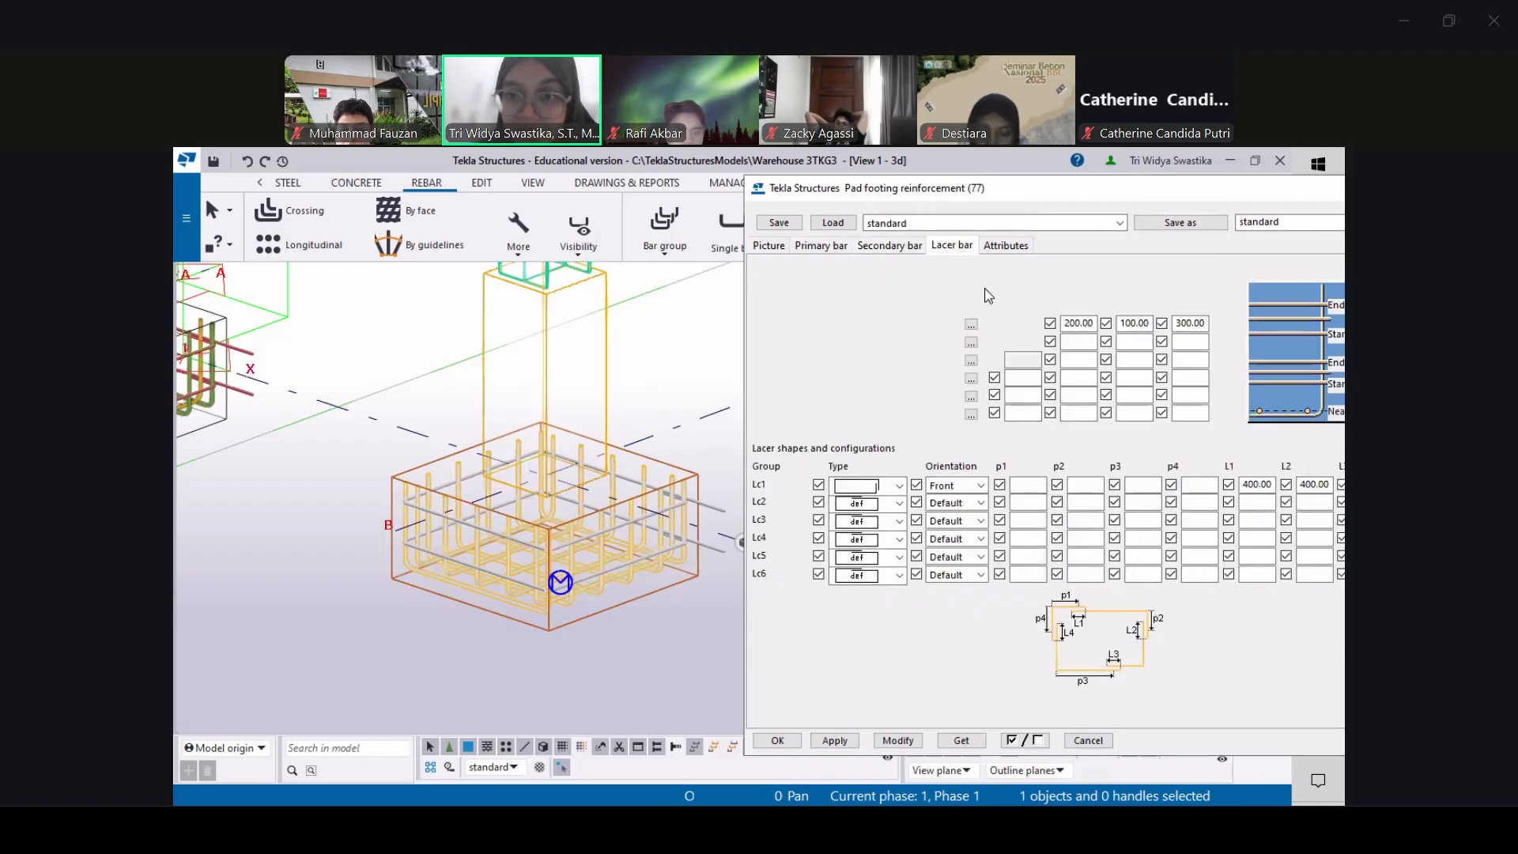
{"action": "left_click", "coordinate": [1072, 339]}
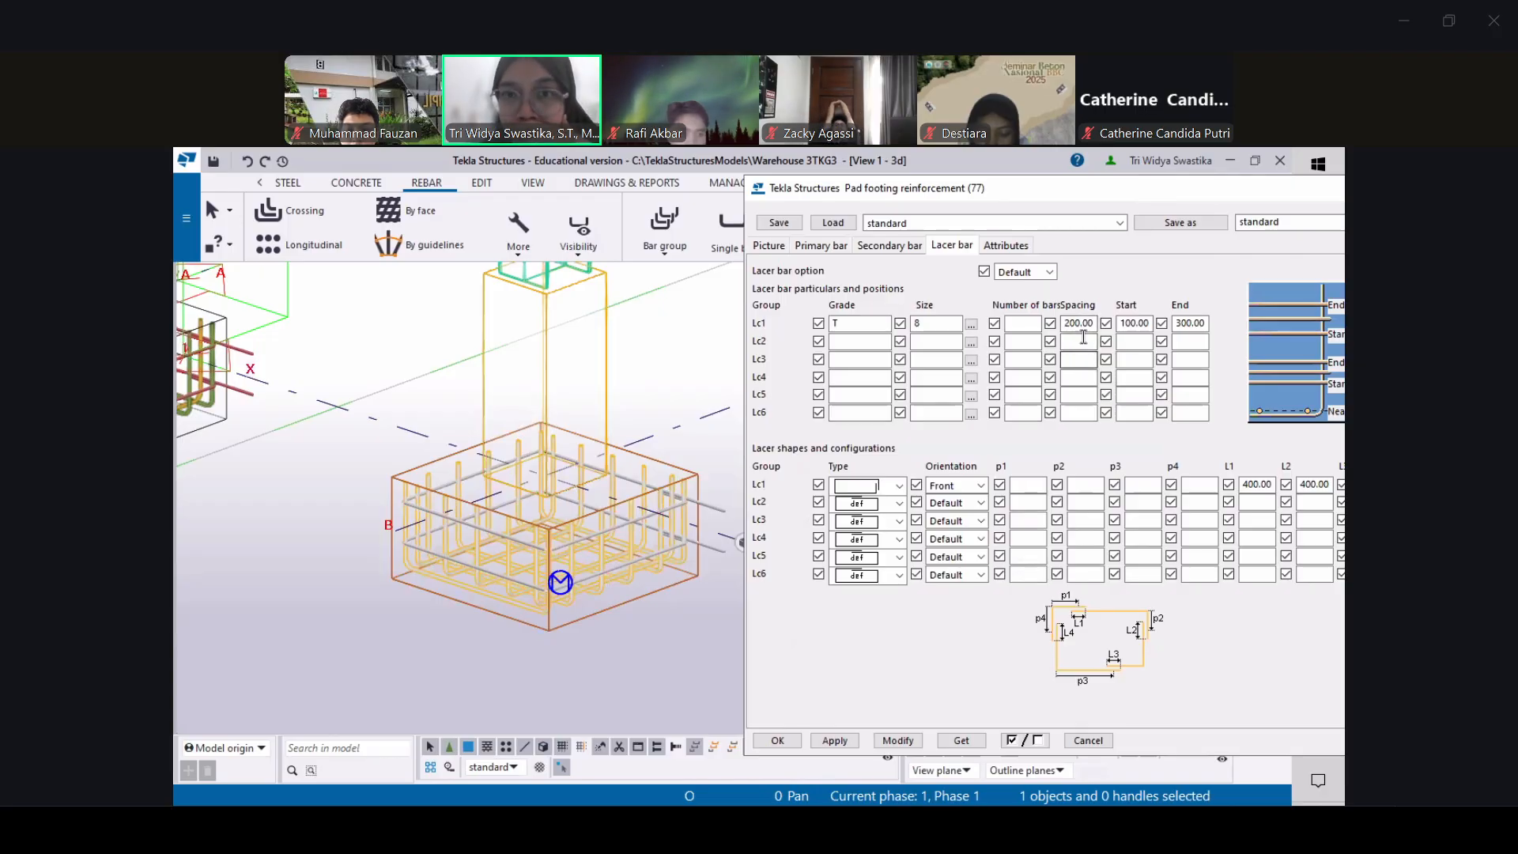
{"action": "left_click_drag", "start_coordinate": [1065, 324], "coordinate": [1215, 325]}
{"action": "type", "text": "0.00"}
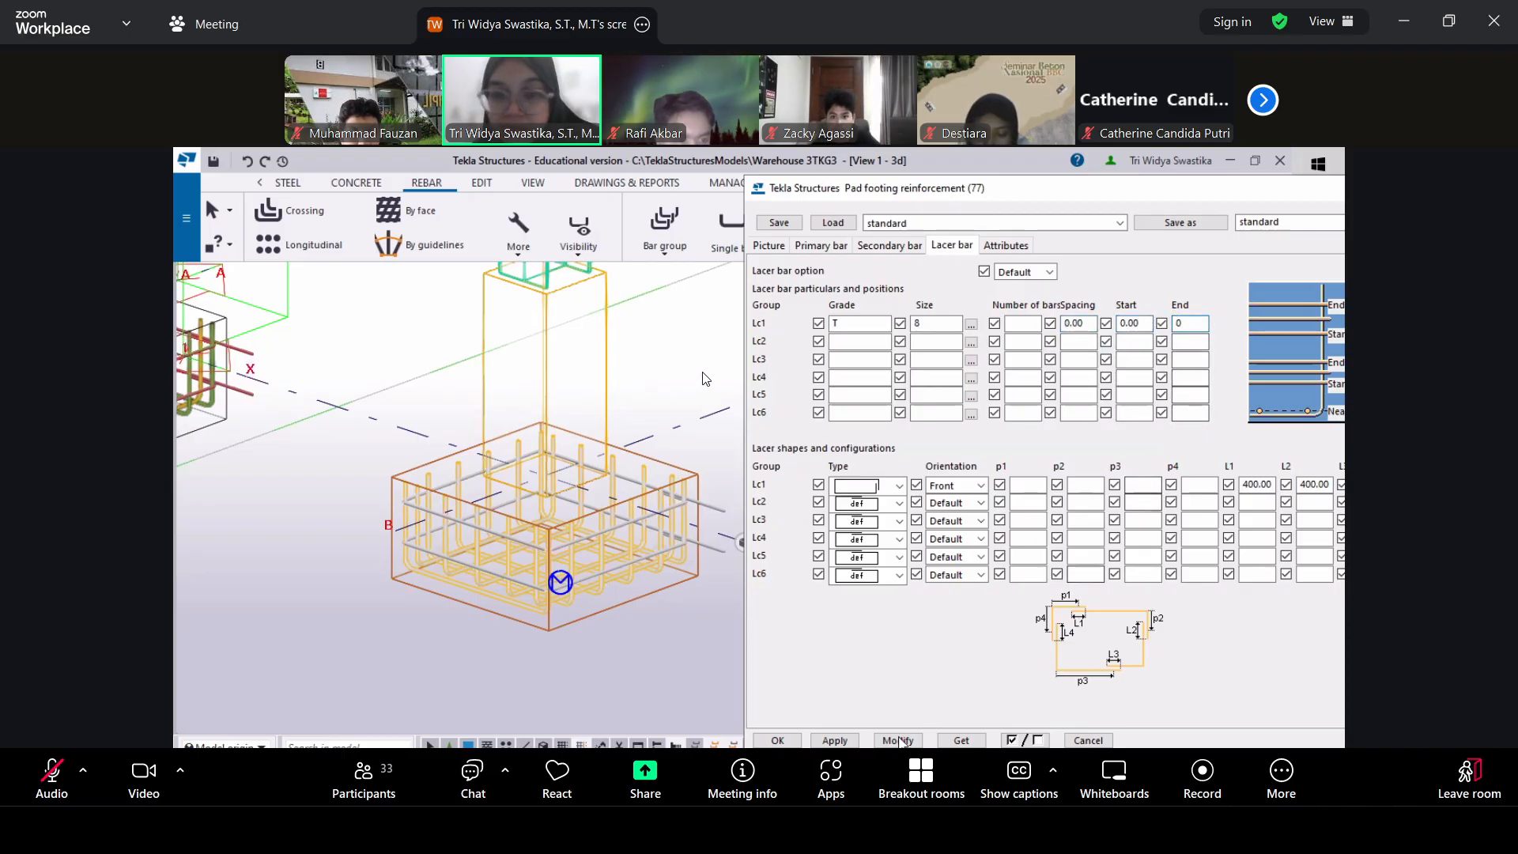
{"action": "left_click", "coordinate": [900, 741]}
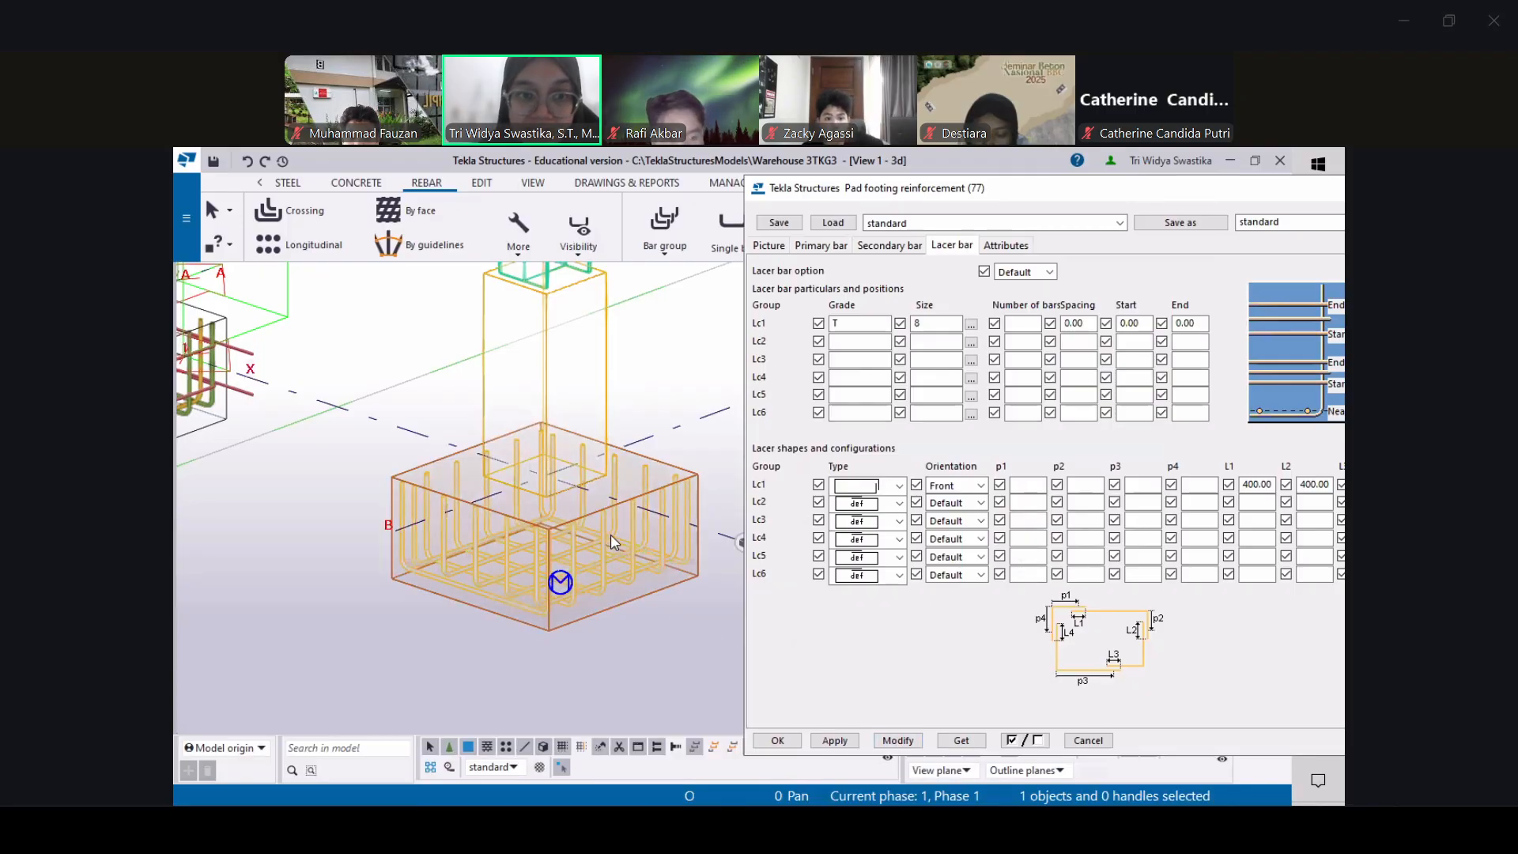
Set lacer bar group Lc1 to spacing 200, start 100 and end 100, and update the reinforcement
{"action": "left_click", "coordinate": [1069, 322]}
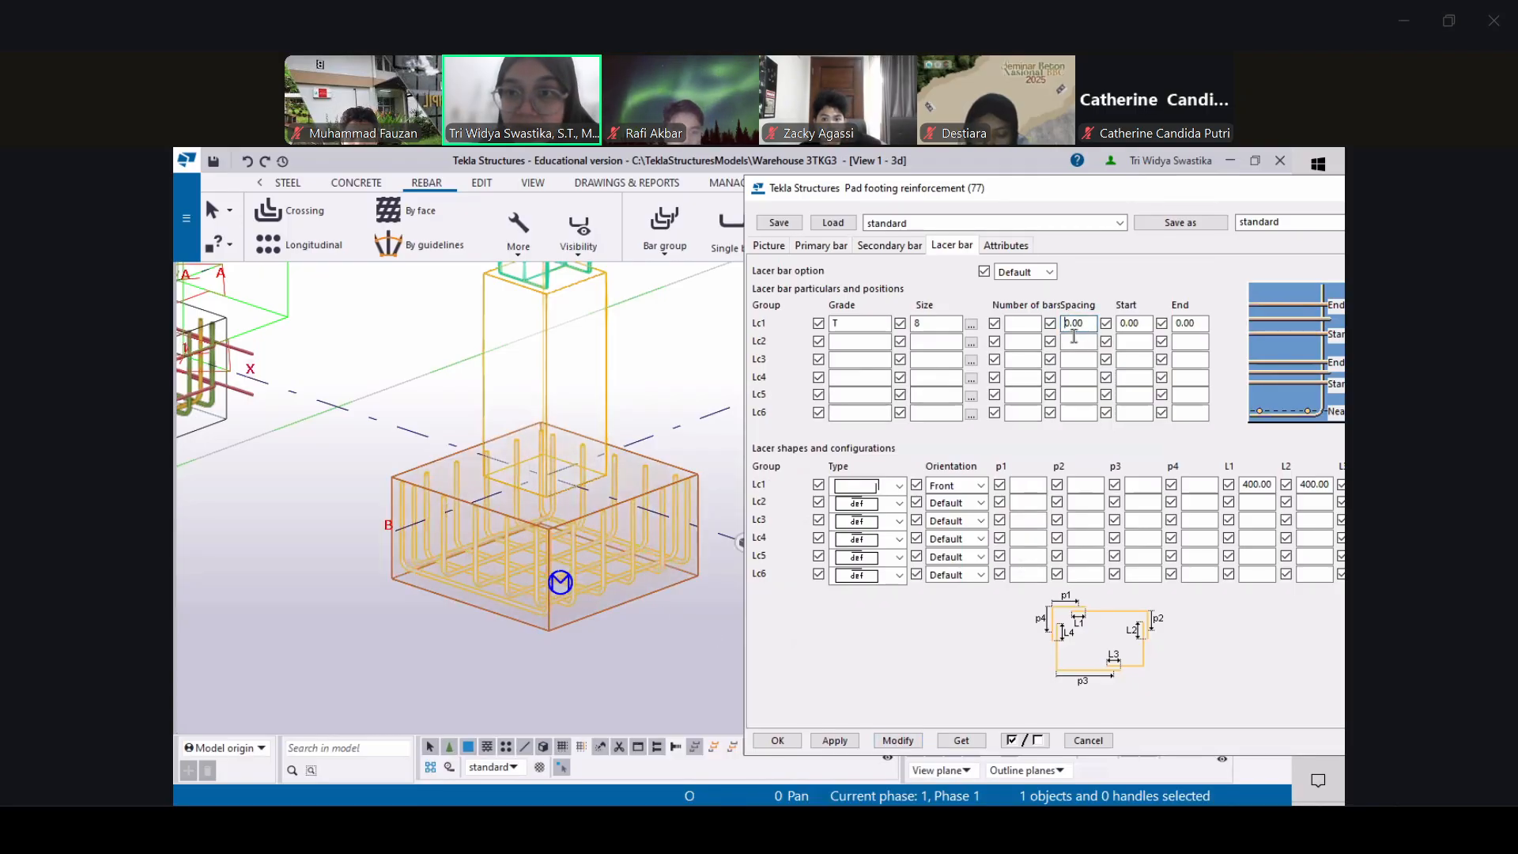
{"action": "type", "text": "2"}
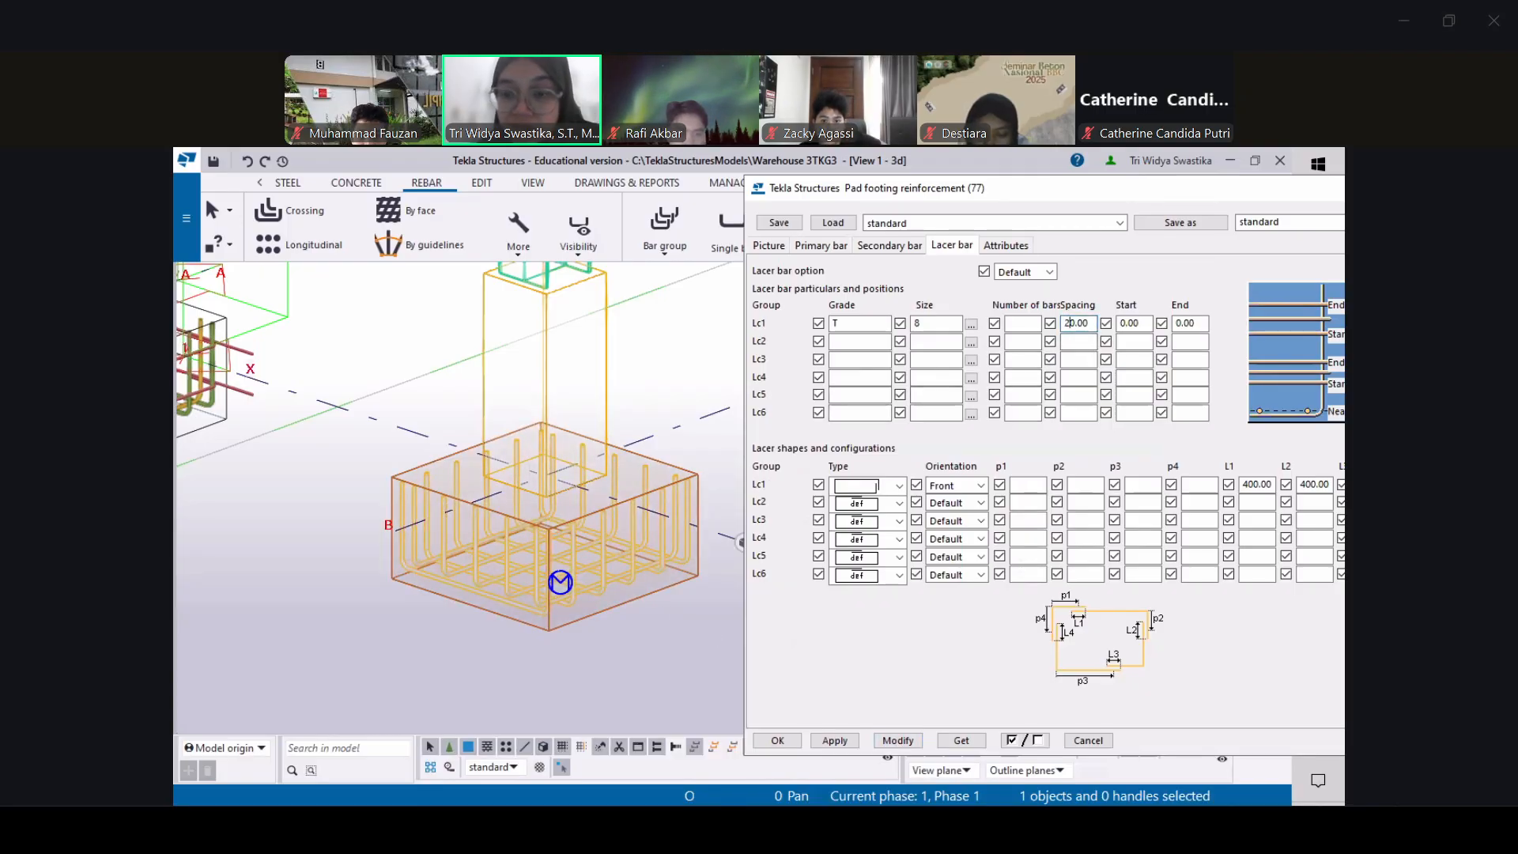
{"action": "type", "text": "0"}
{"action": "left_click", "coordinate": [1128, 323]}
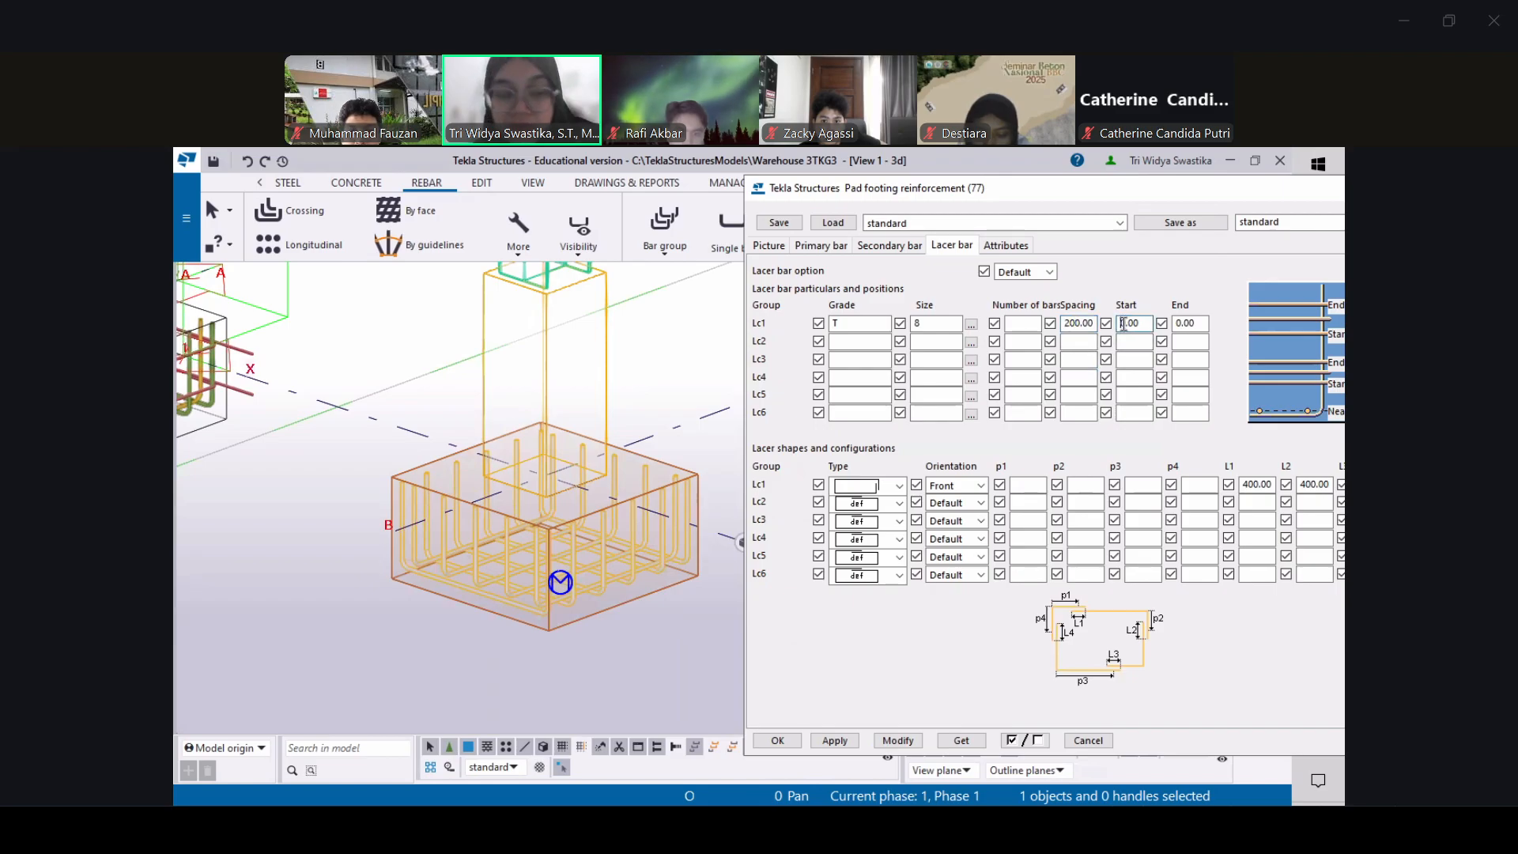
{"action": "type", "text": "10"}
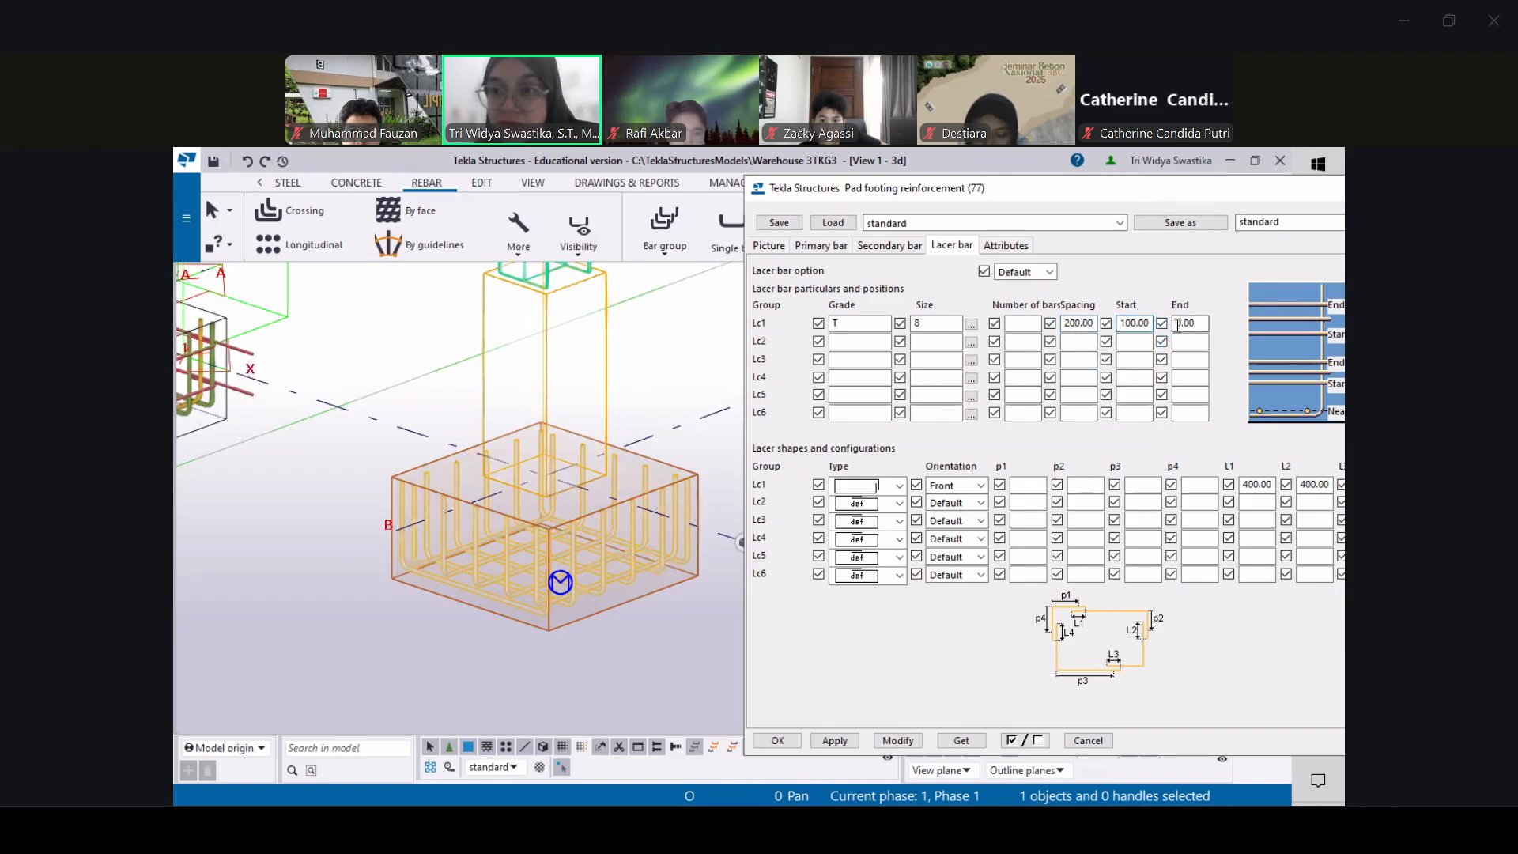
{"action": "type", "text": "0"}
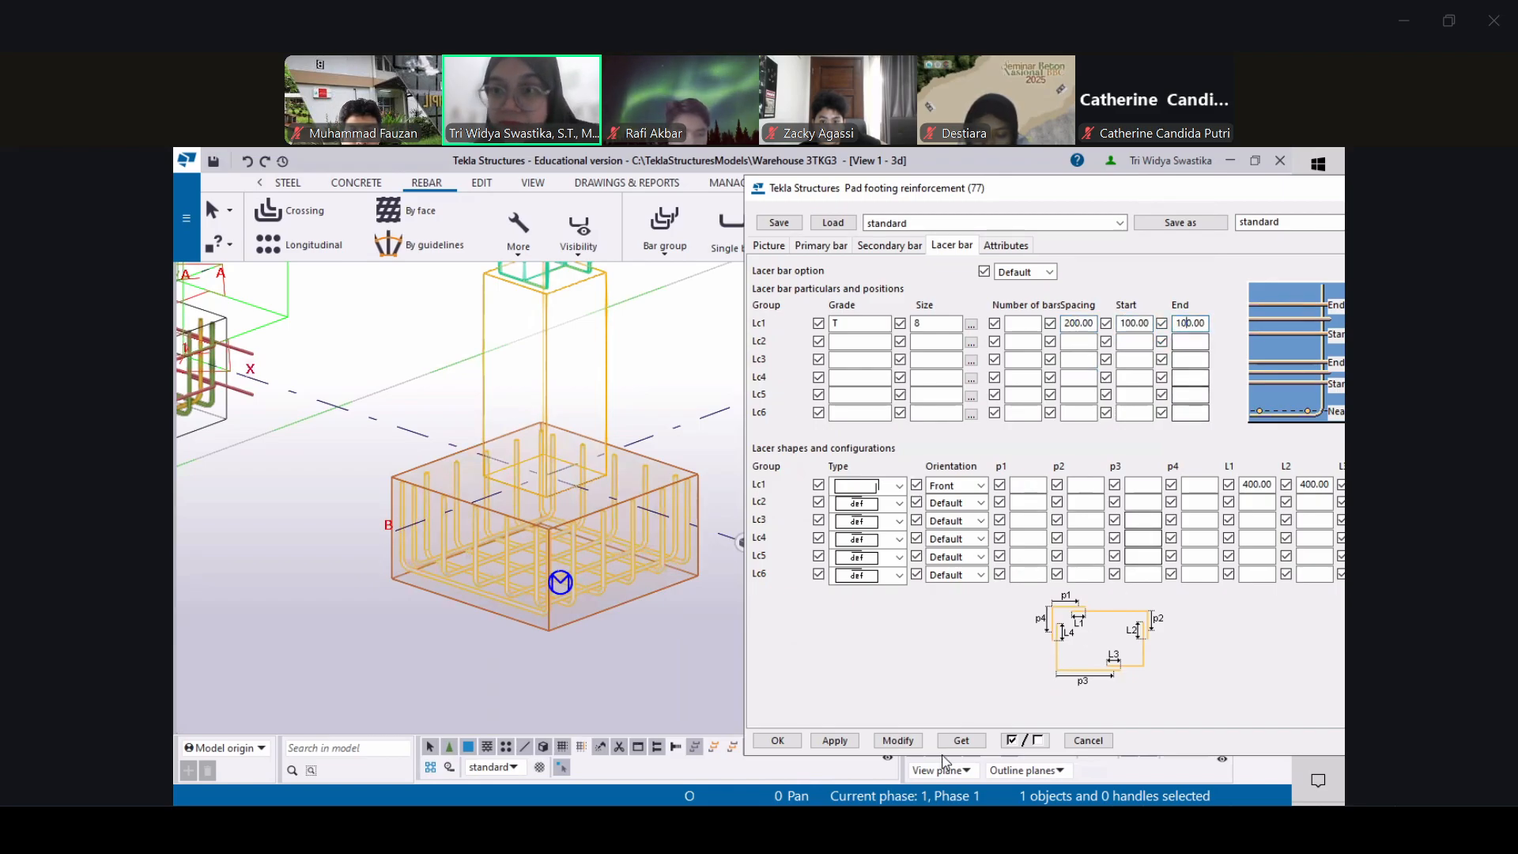
{"action": "left_click", "coordinate": [907, 746]}
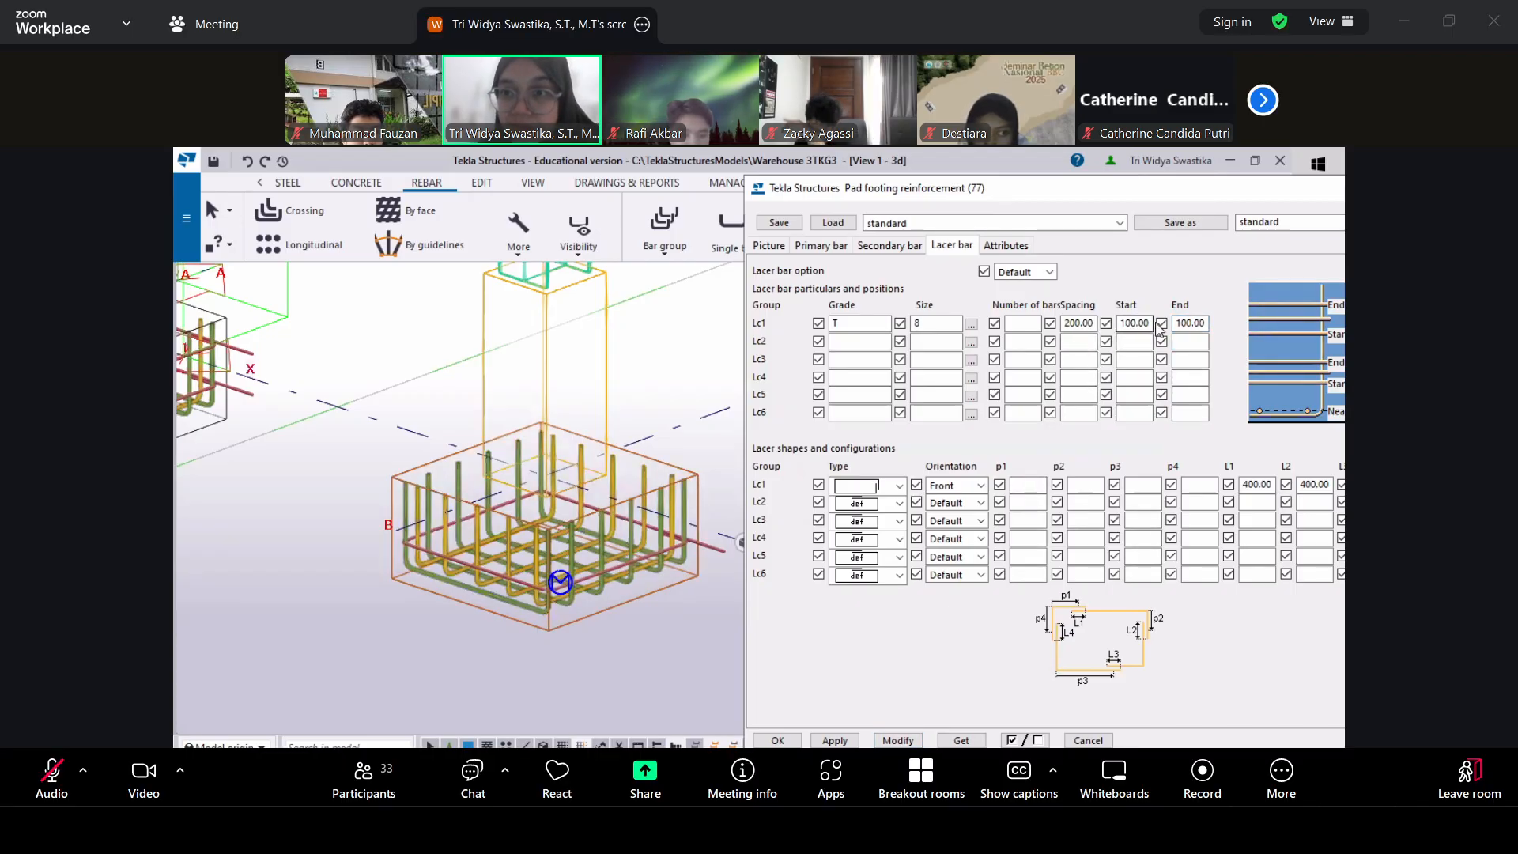
Set the end of lacer bar group Lc1 to 200 and its number of bars to 2, updating the reinforcement
{"action": "left_click_drag", "start_coordinate": [1182, 321], "coordinate": [1171, 324]}
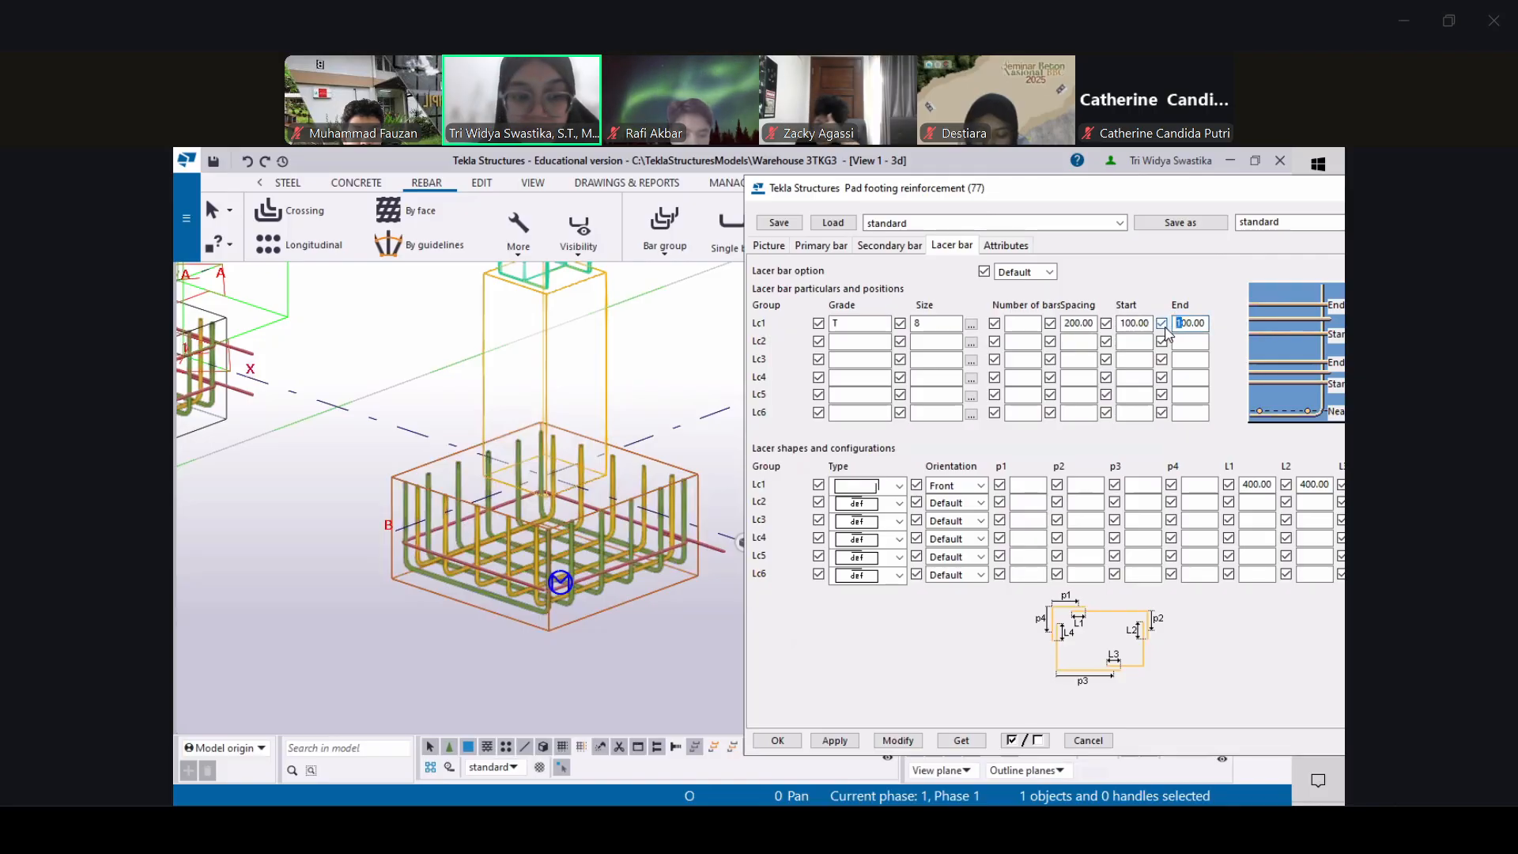
{"action": "type", "text": "2"}
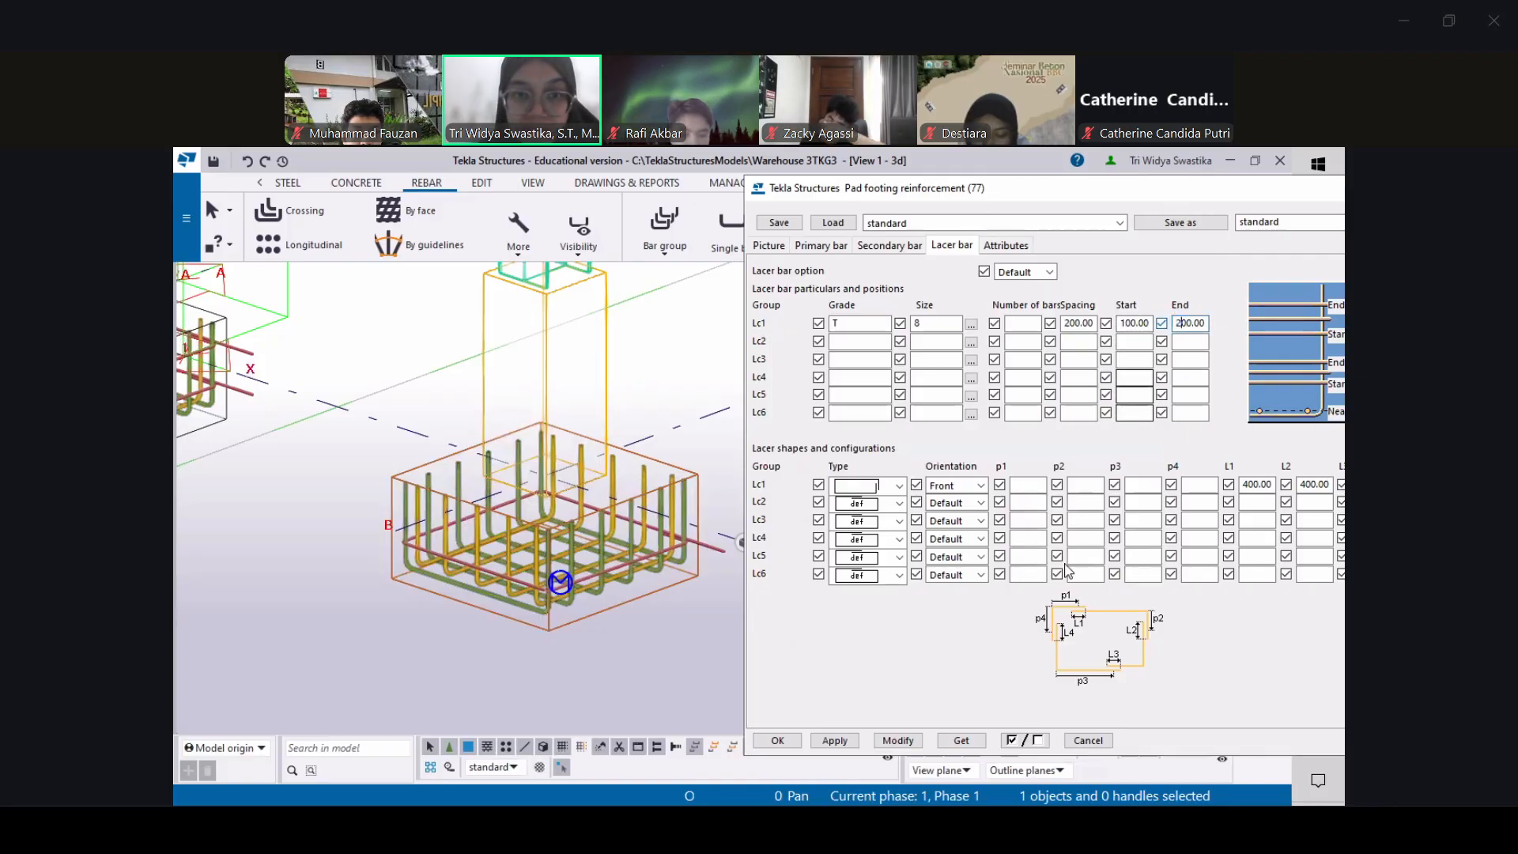
{"action": "left_click", "coordinate": [903, 741]}
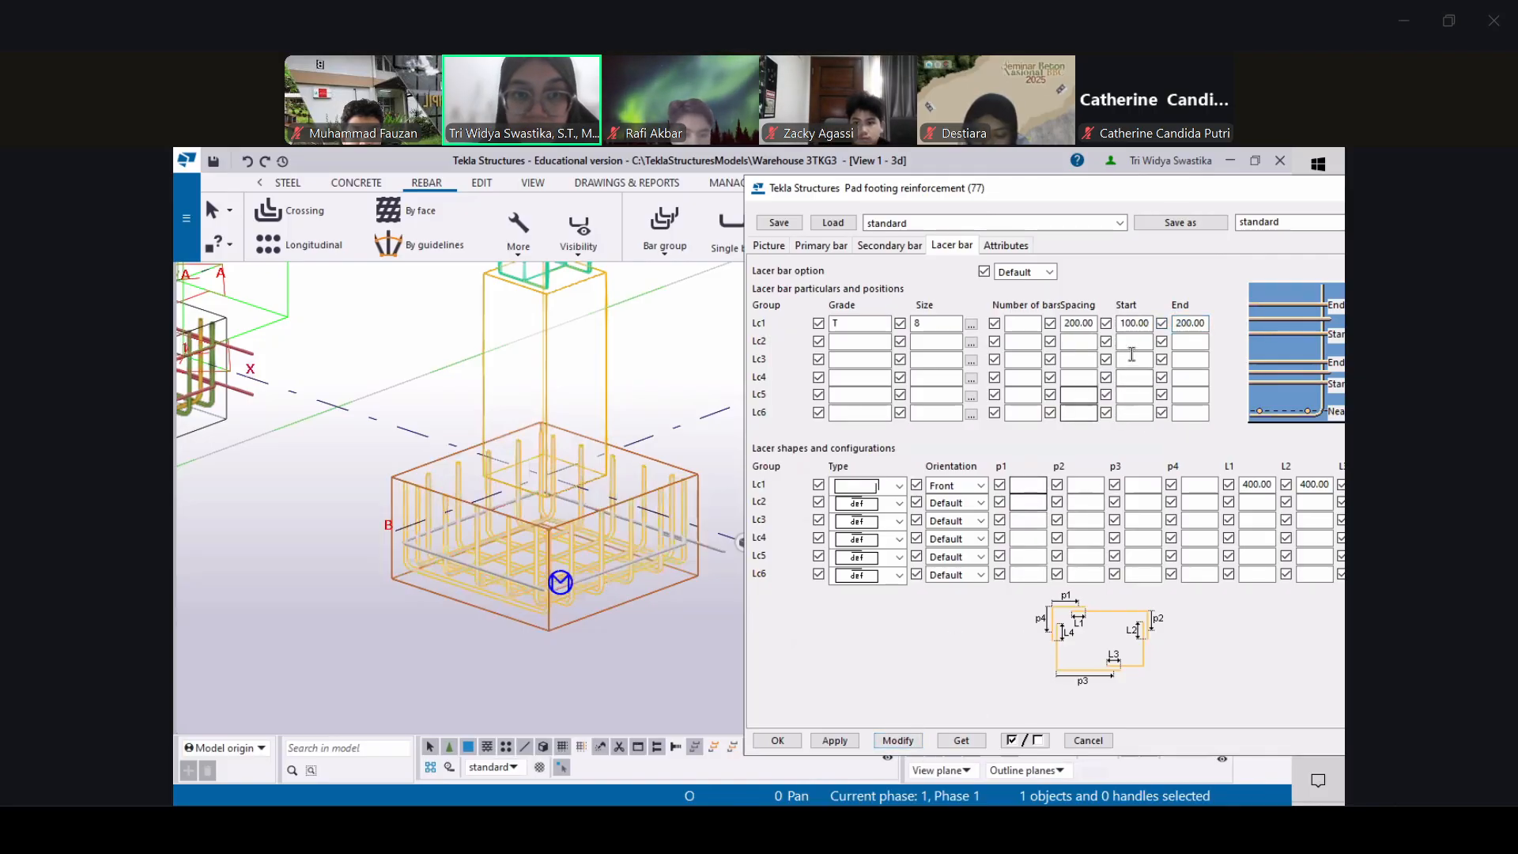
{"action": "left_click", "coordinate": [1022, 323]}
{"action": "type", "text": "2"}
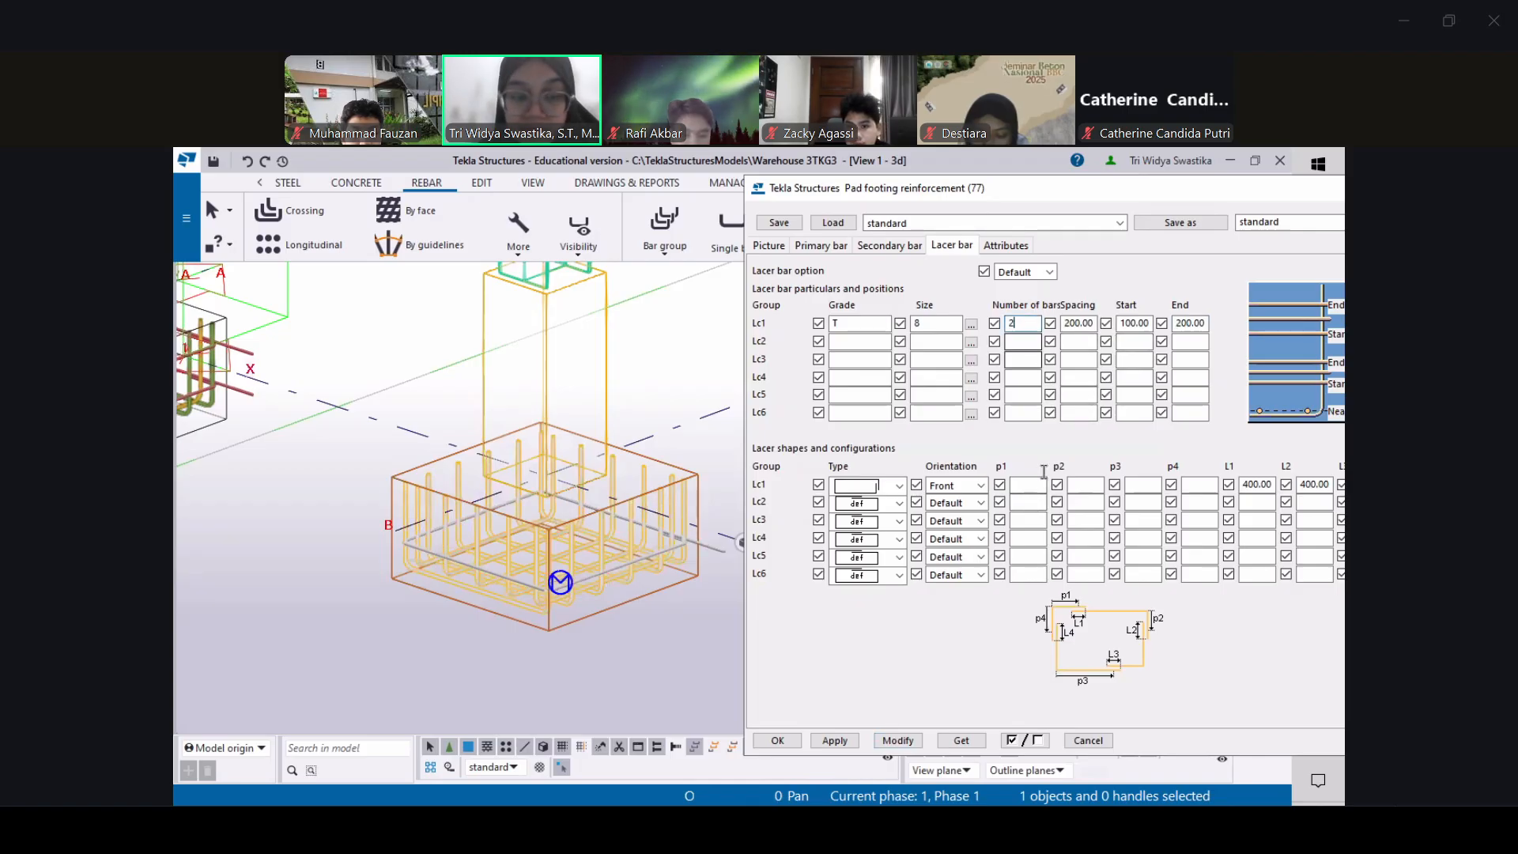
{"action": "left_click", "coordinate": [899, 741]}
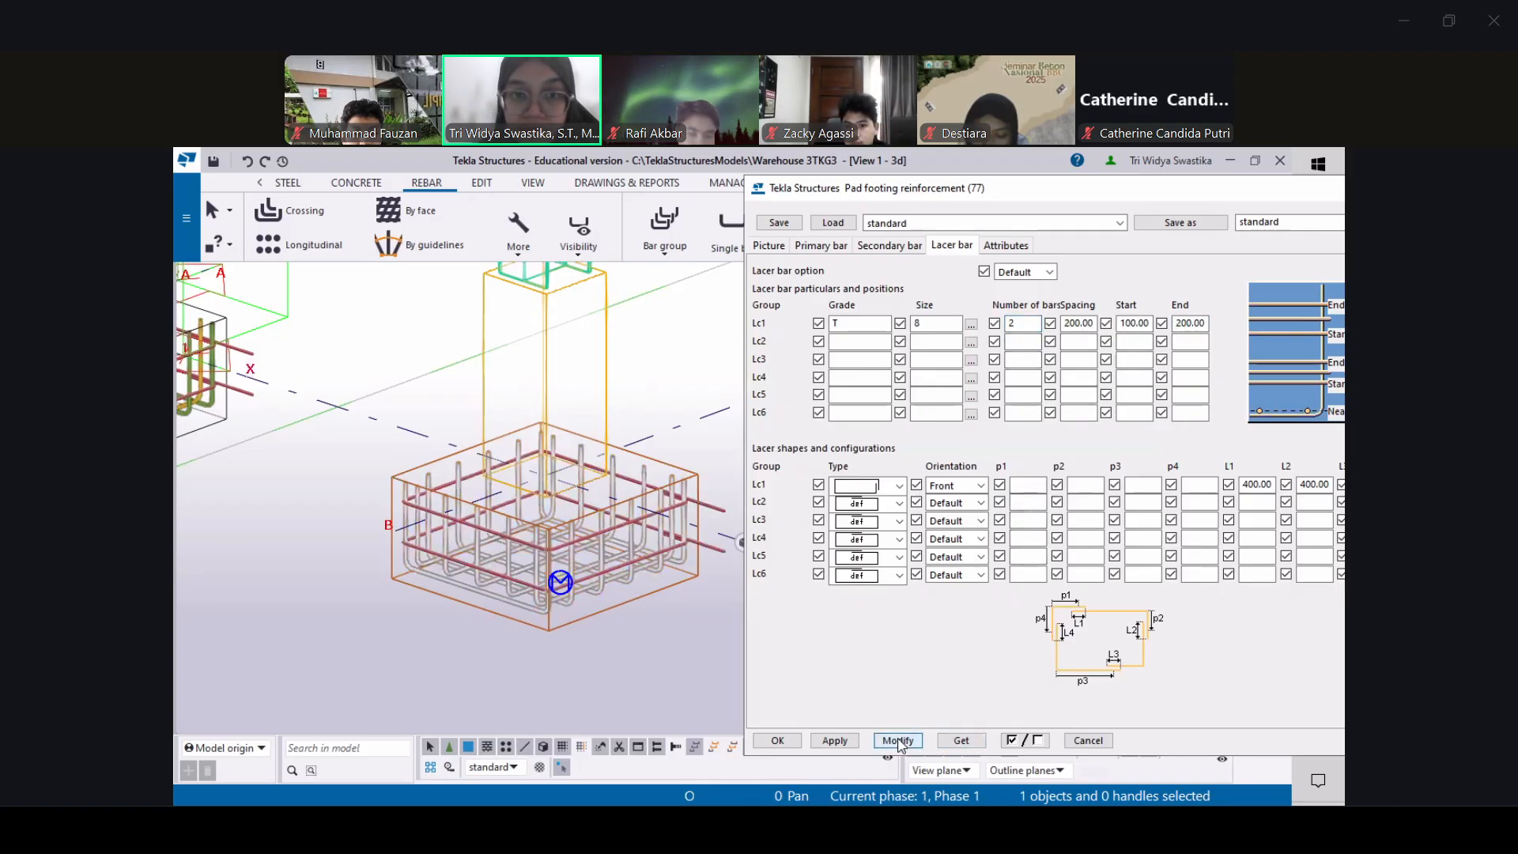
Try end values of 10 and 20 for lacer bar group Lc1 on the footing reinforcement
{"action": "left_click_drag", "start_coordinate": [1187, 323], "coordinate": [1177, 326]}
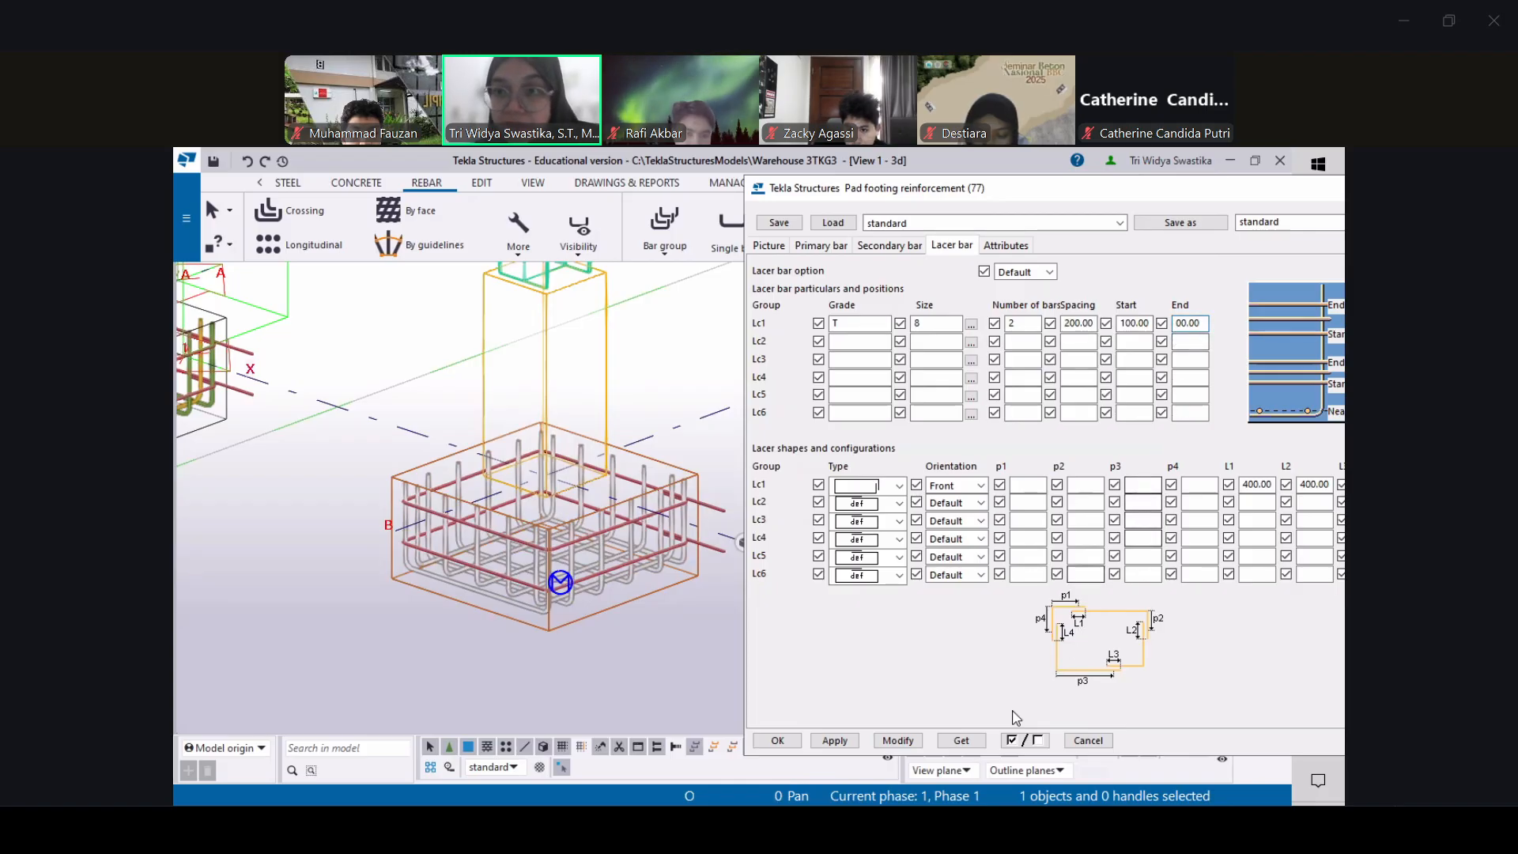
{"action": "left_click", "coordinate": [913, 744]}
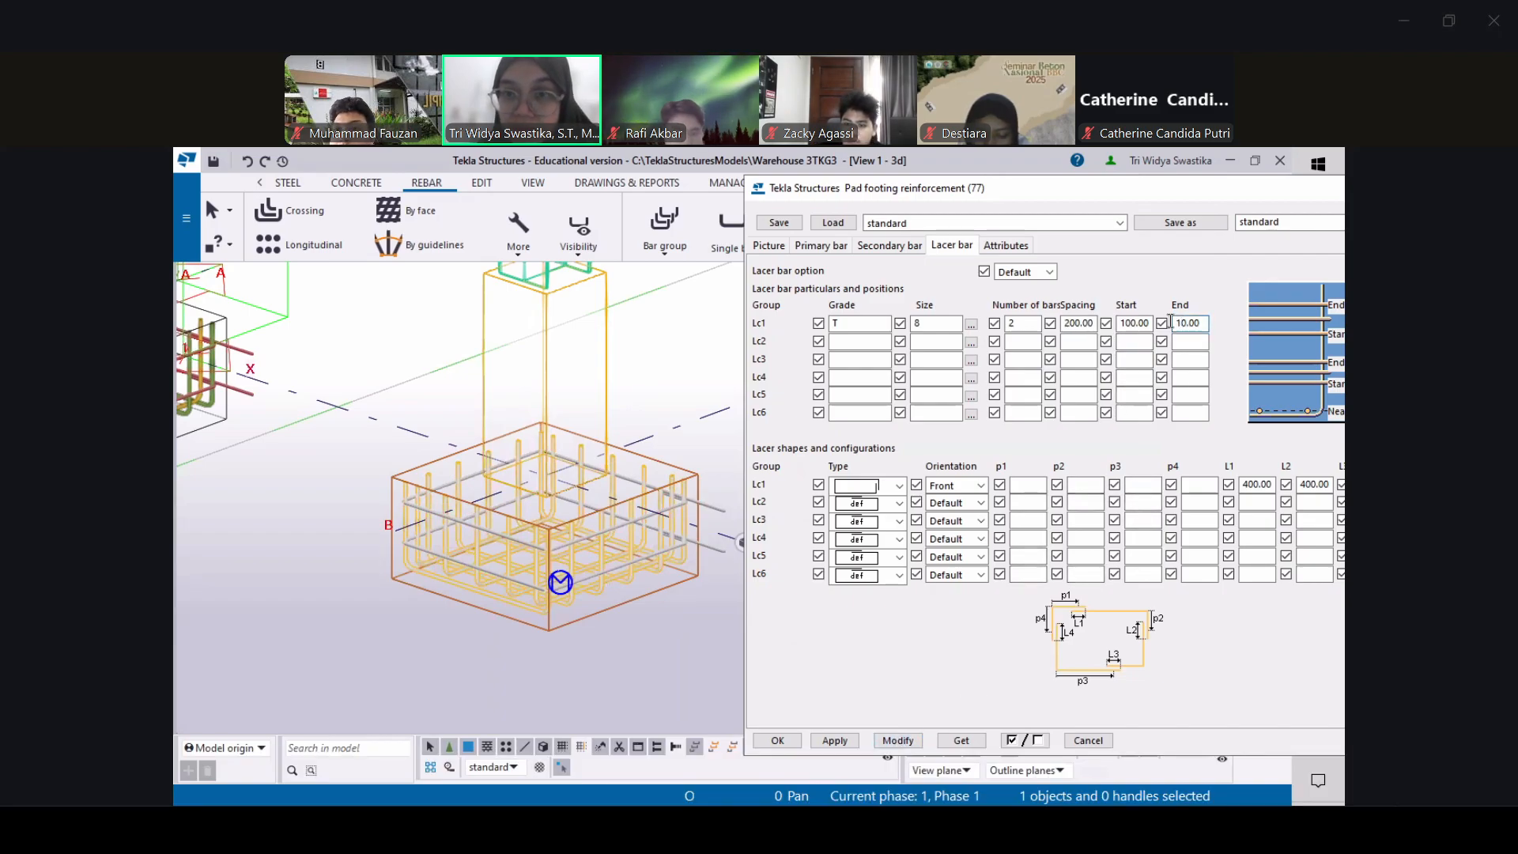
{"action": "left_click_drag", "start_coordinate": [1174, 322], "coordinate": [1182, 325]}
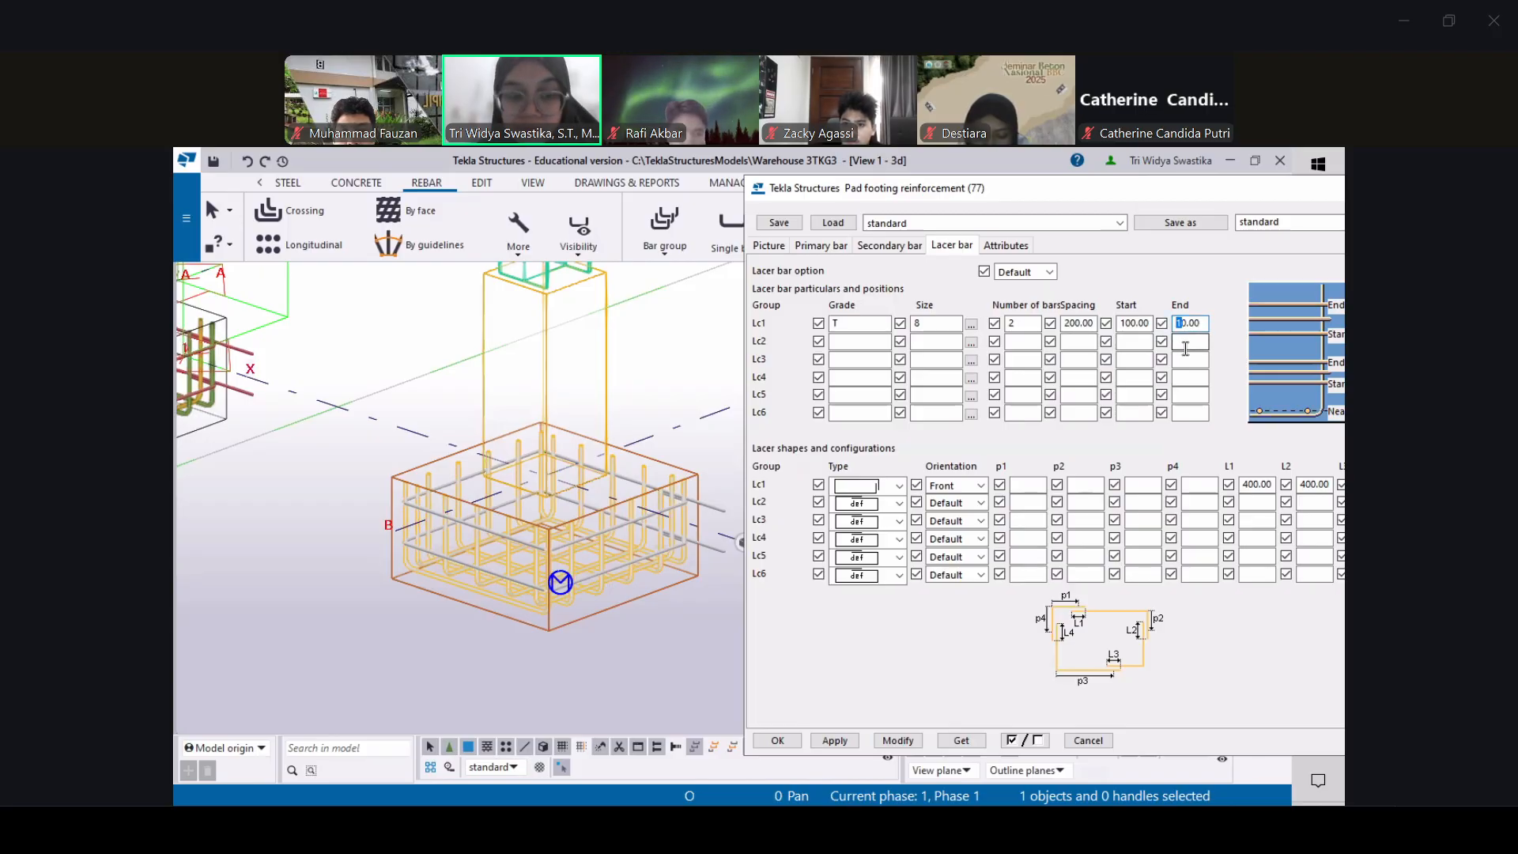
{"action": "left_click", "coordinate": [898, 740]}
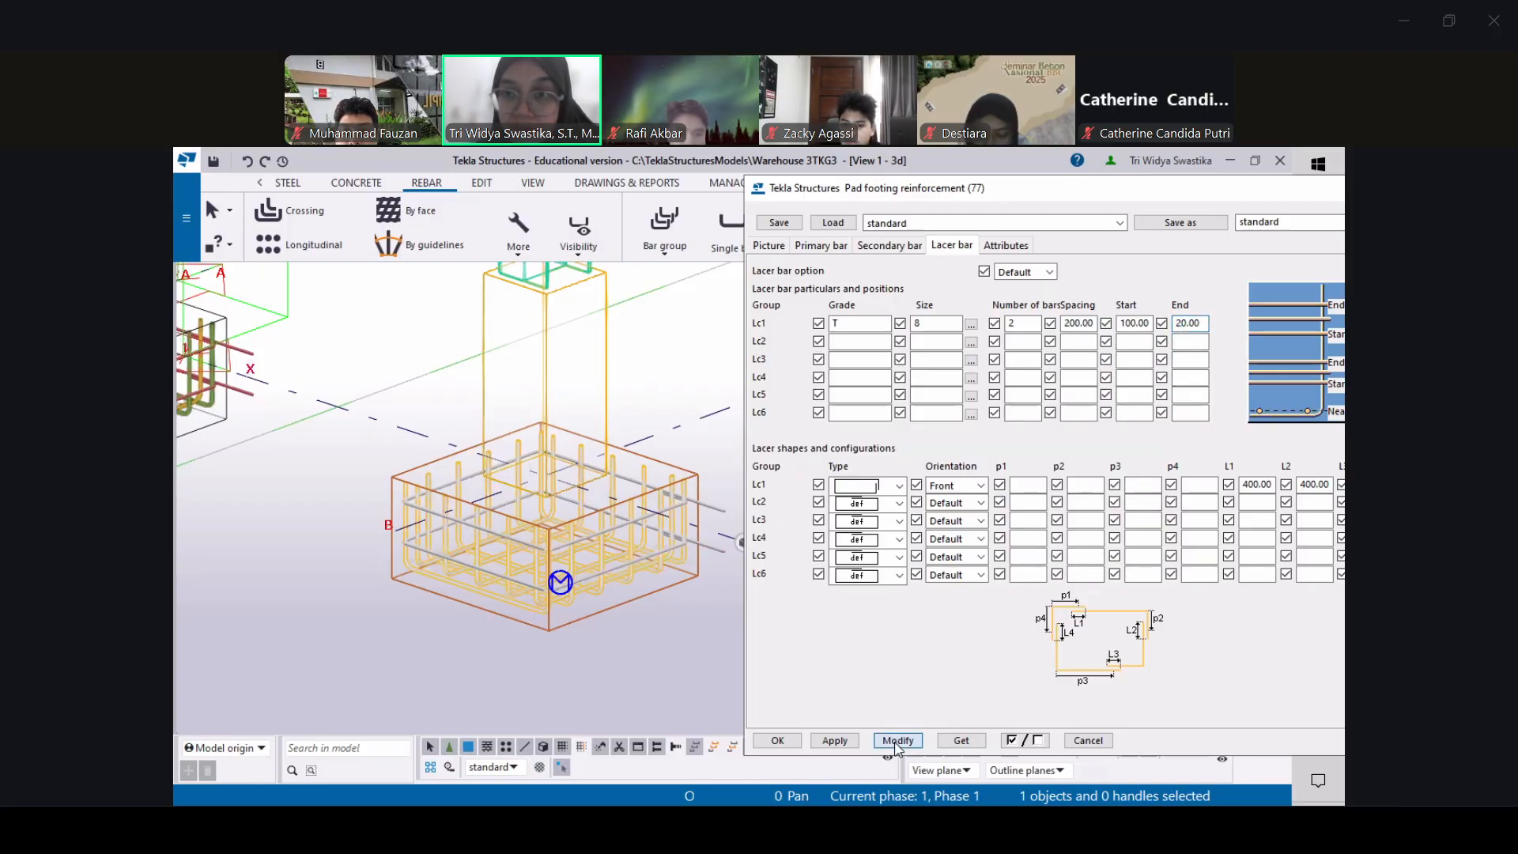
Set the end value of lacer bar group Lc1 back to 200 and update the footing reinforcement
{"action": "left_click", "coordinate": [1184, 325]}
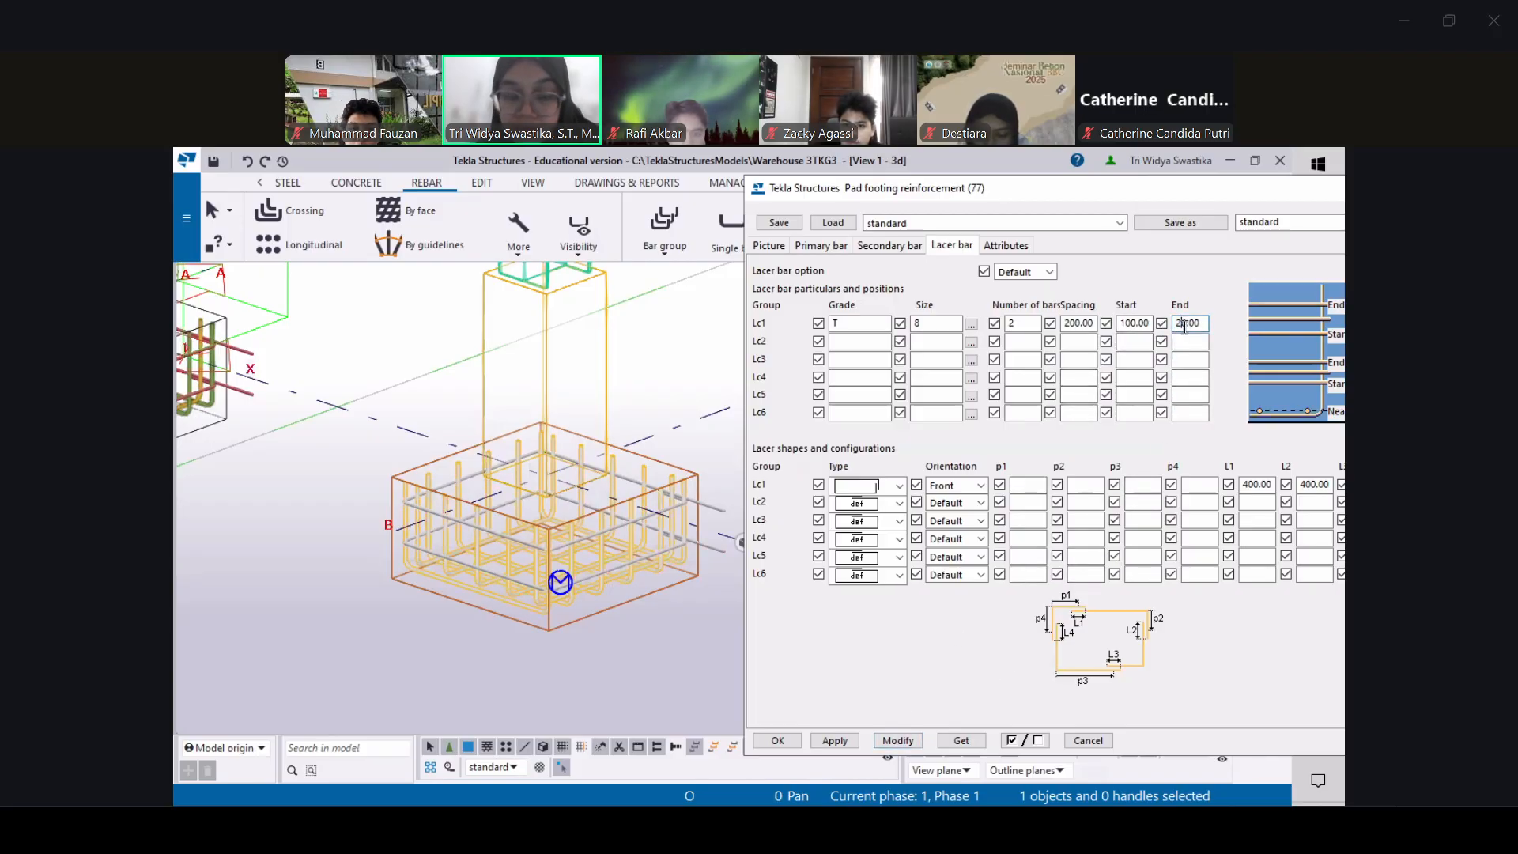
{"action": "type", "text": "0"}
{"action": "left_click", "coordinate": [898, 740]}
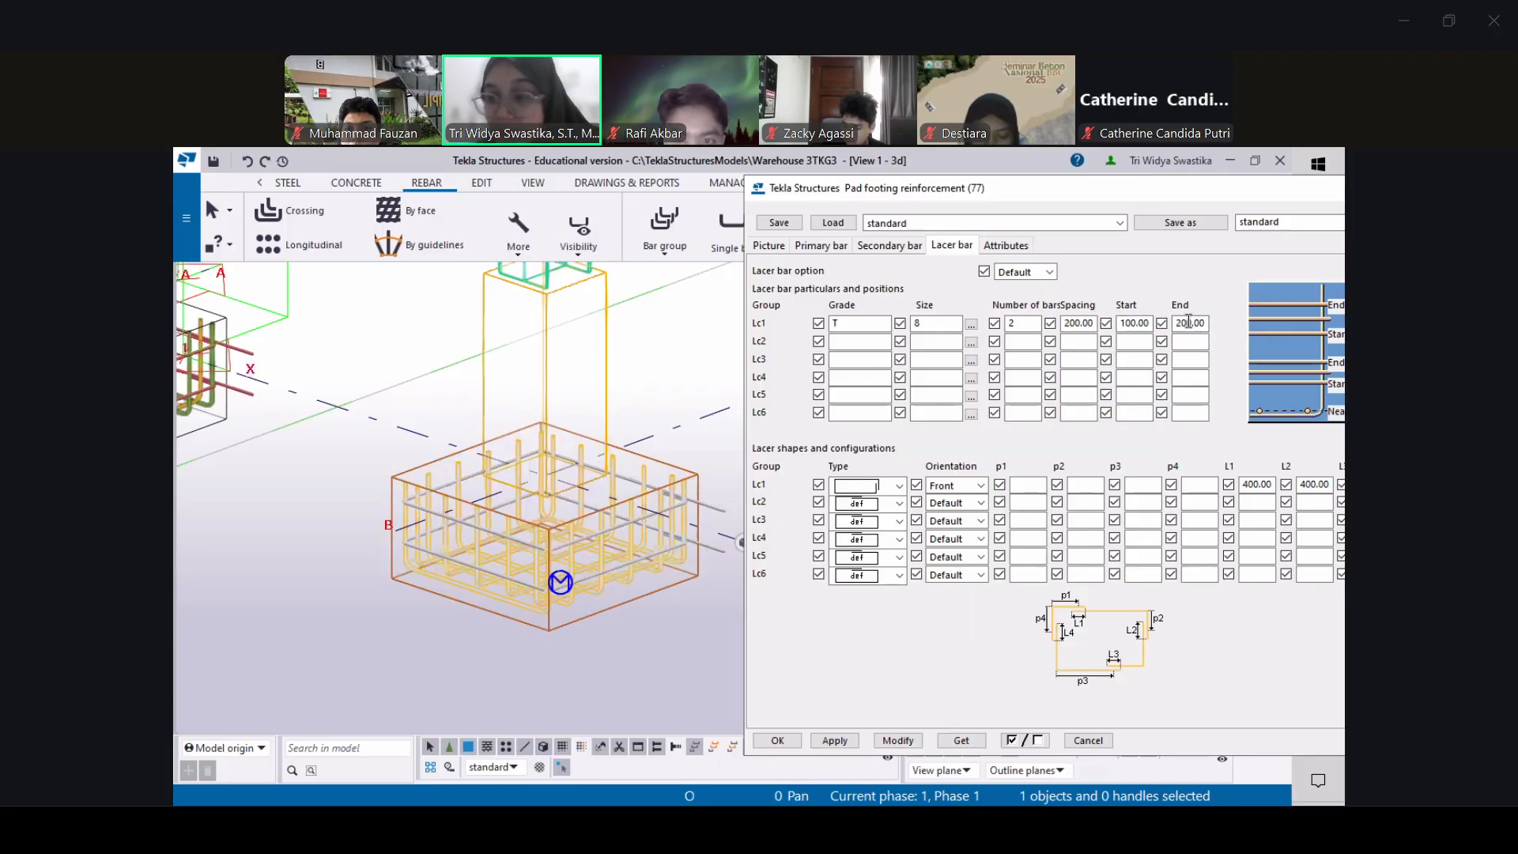
{"action": "left_click", "coordinate": [898, 740]}
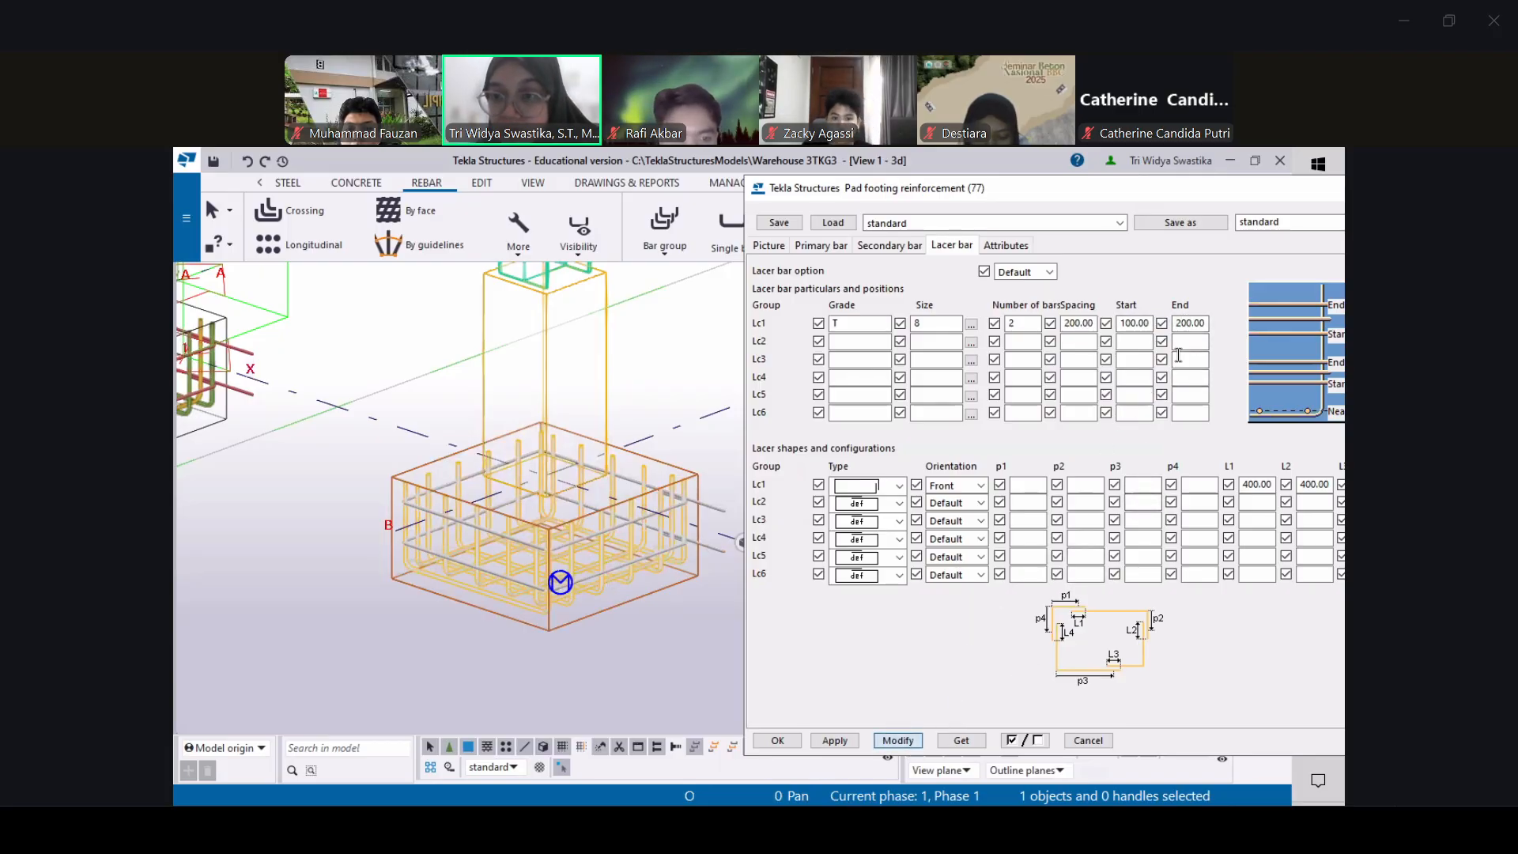
Set the start value of lacer bar group Lc1 to 50 and update the footing reinforcement
{"action": "left_click_drag", "start_coordinate": [1121, 322], "coordinate": [1129, 322]}
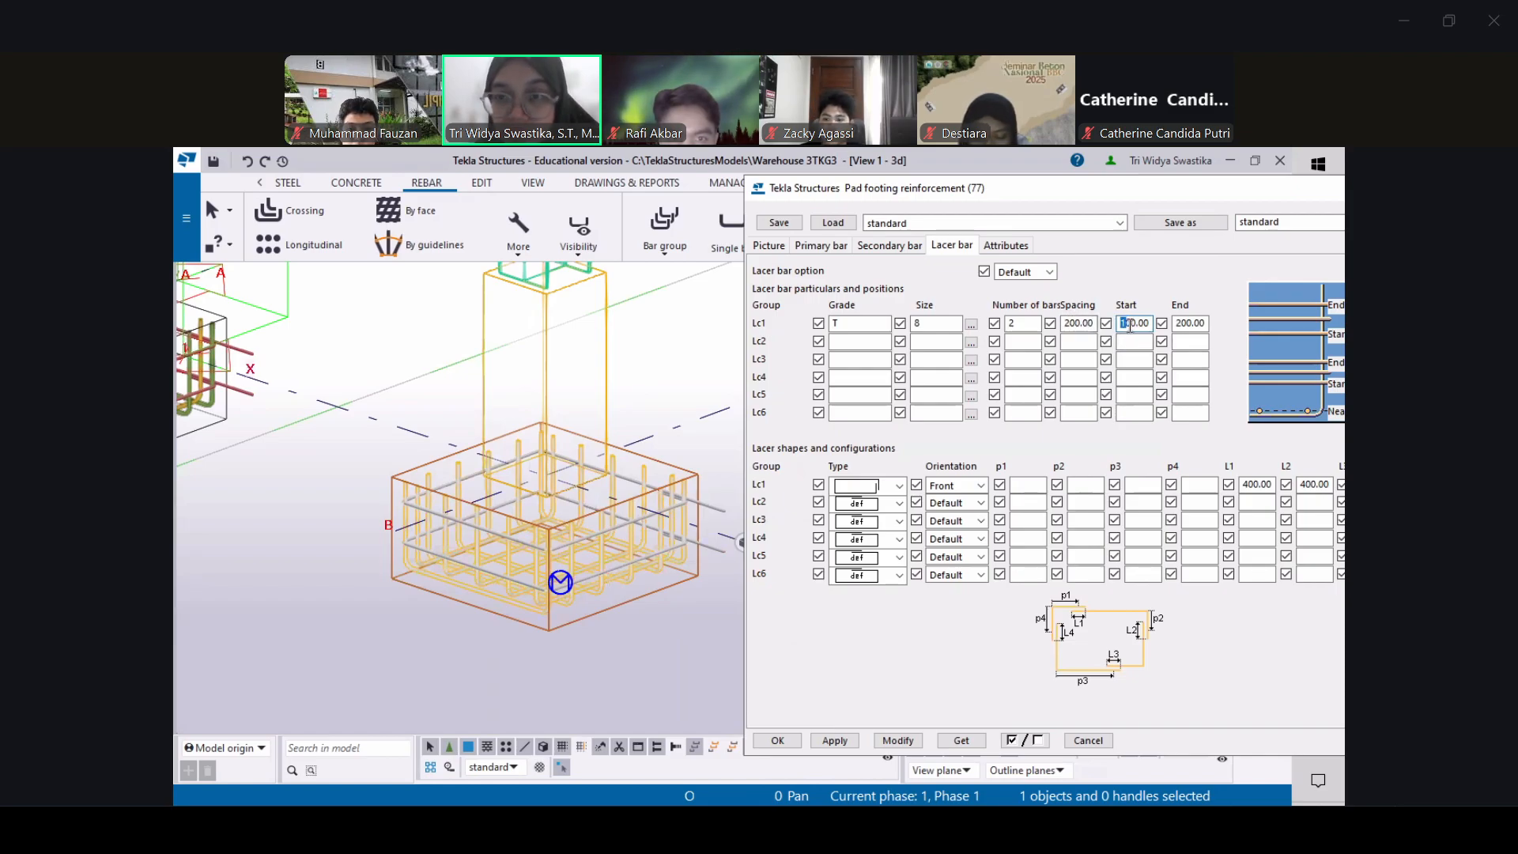
{"action": "type", "text": "5"}
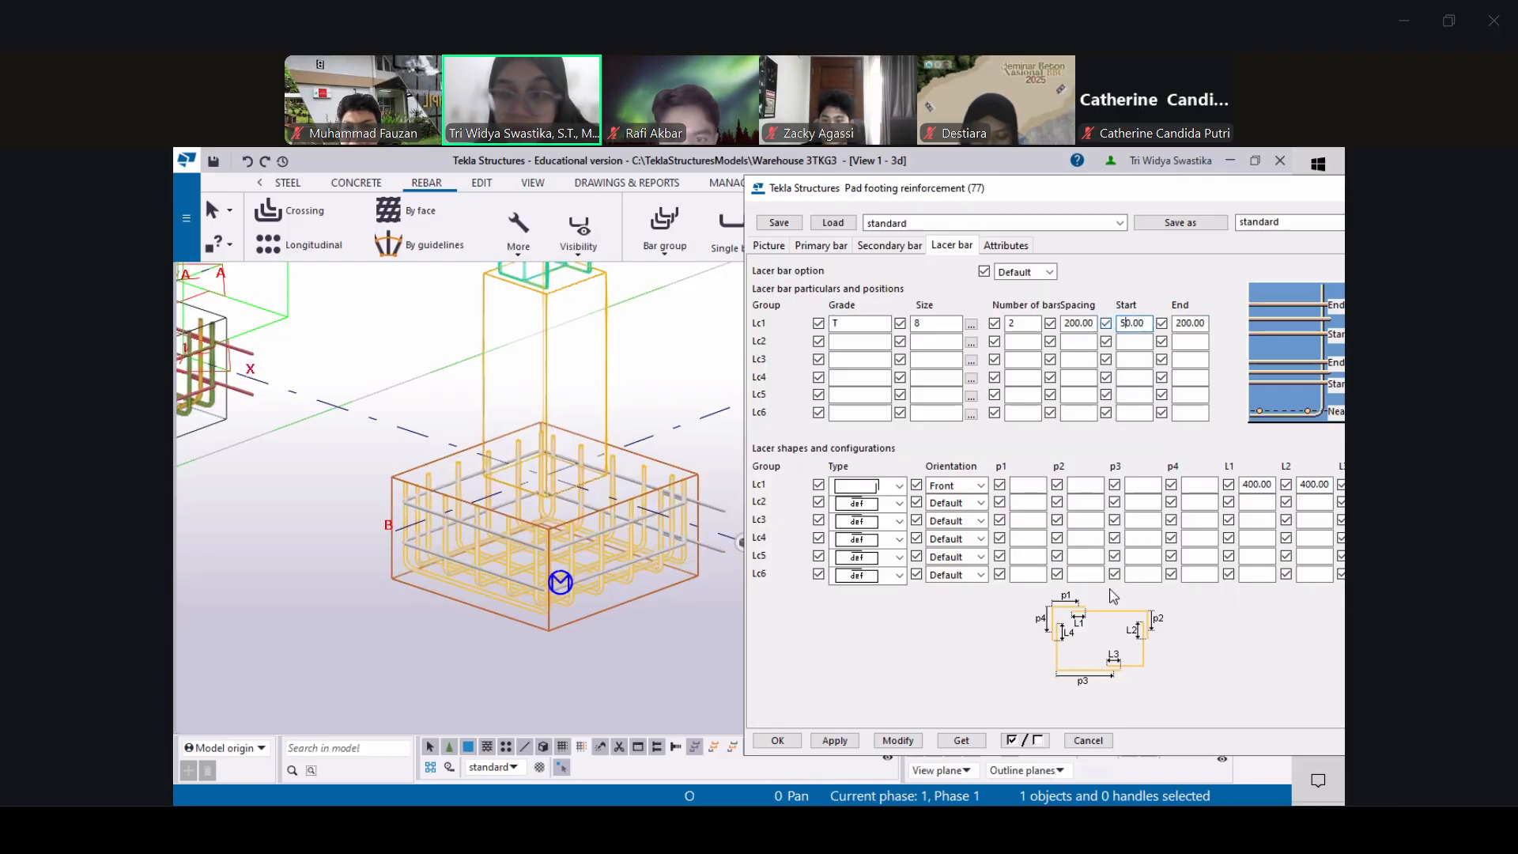
{"action": "left_click", "coordinate": [894, 742]}
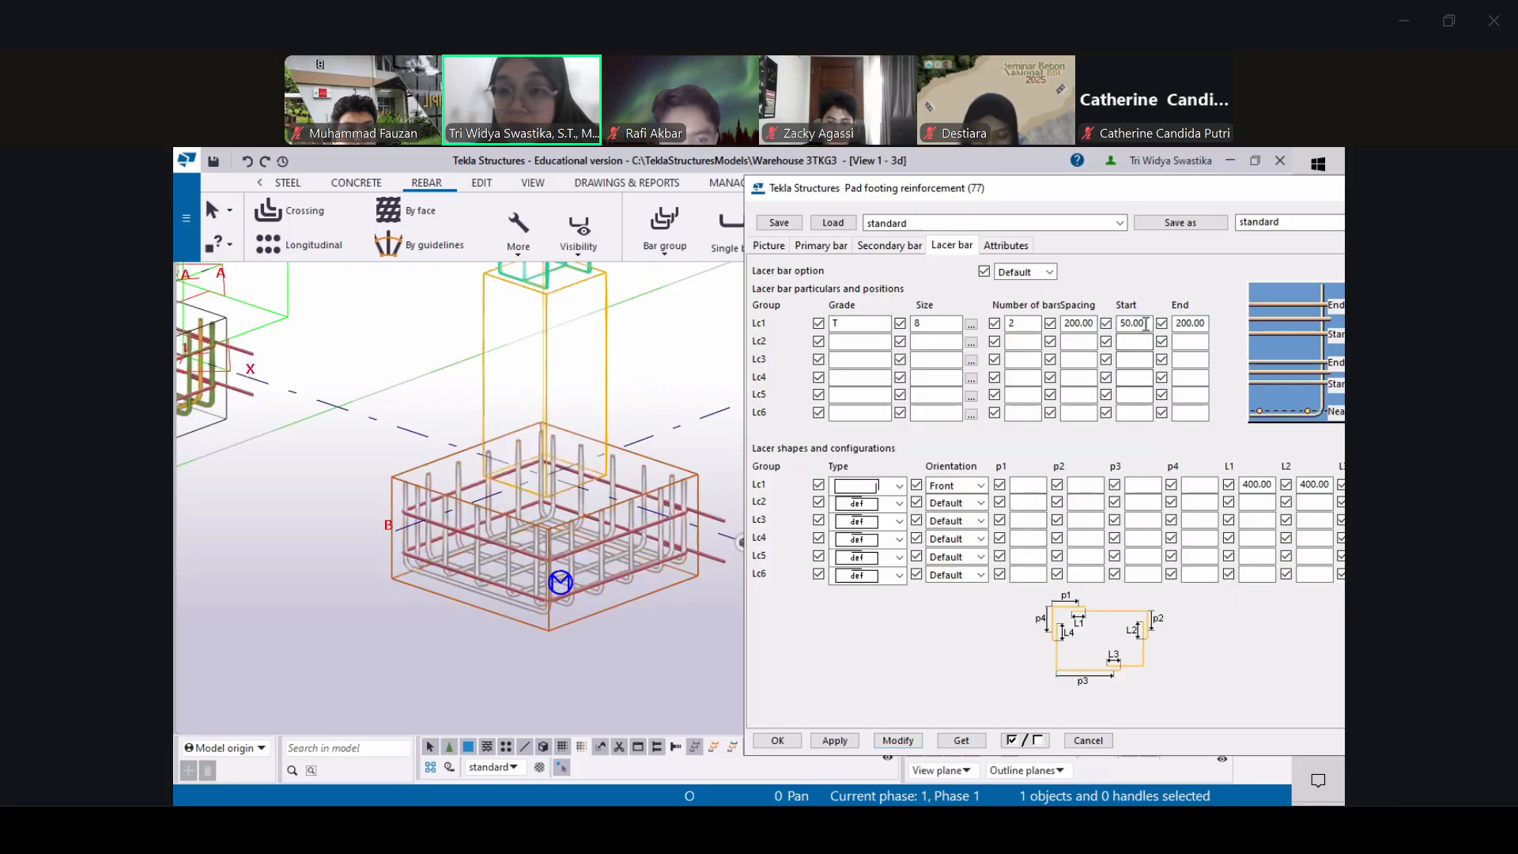
Return the start value of lacer bar group Lc1 to 100 and update the footing reinforcement
{"action": "left_click_drag", "start_coordinate": [1126, 324], "coordinate": [1107, 323]}
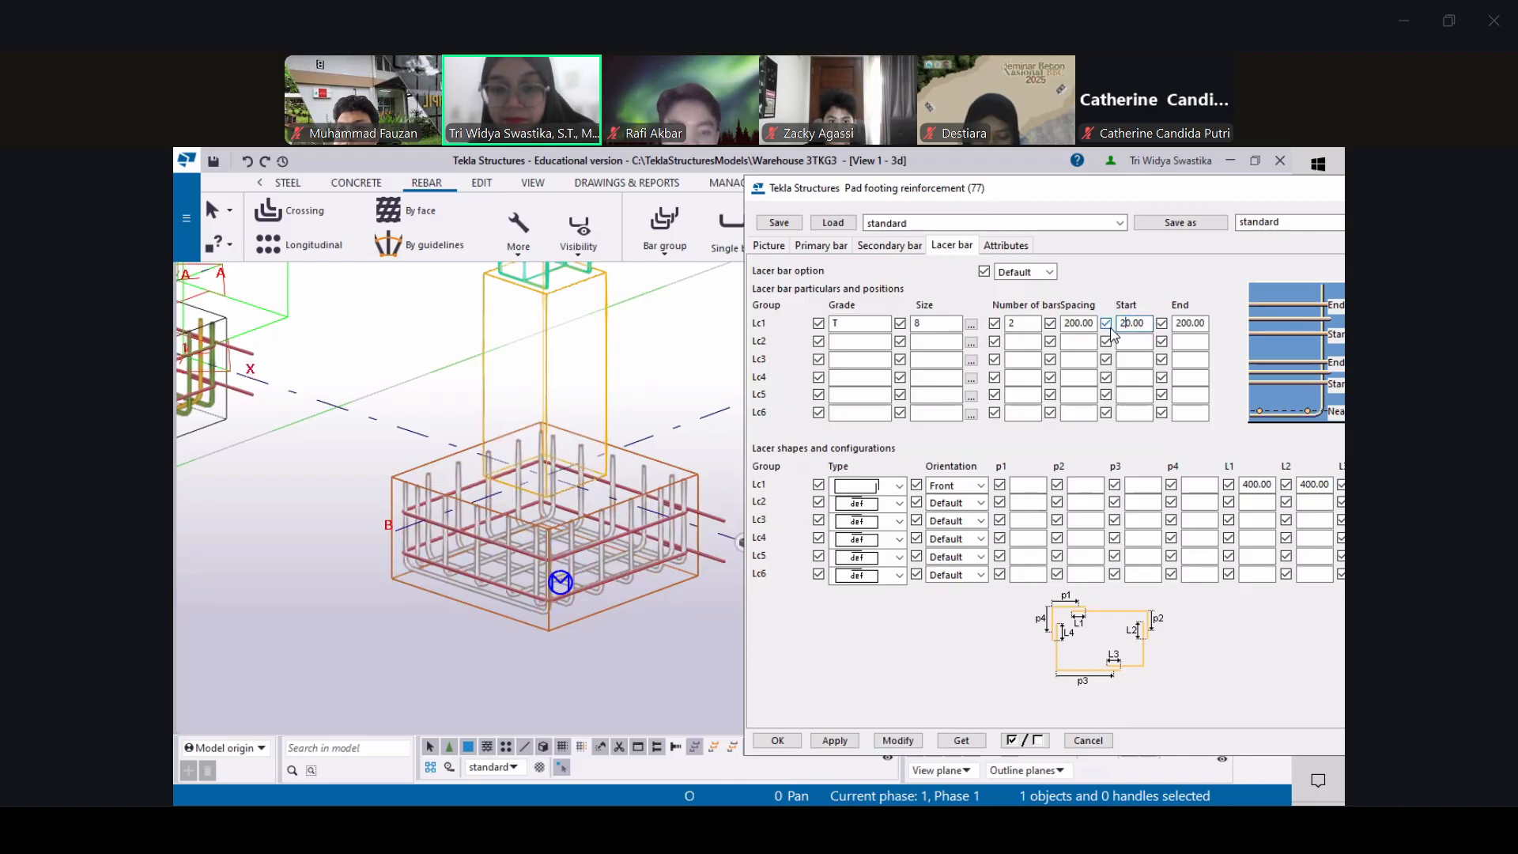
{"action": "type", "text": "10"}
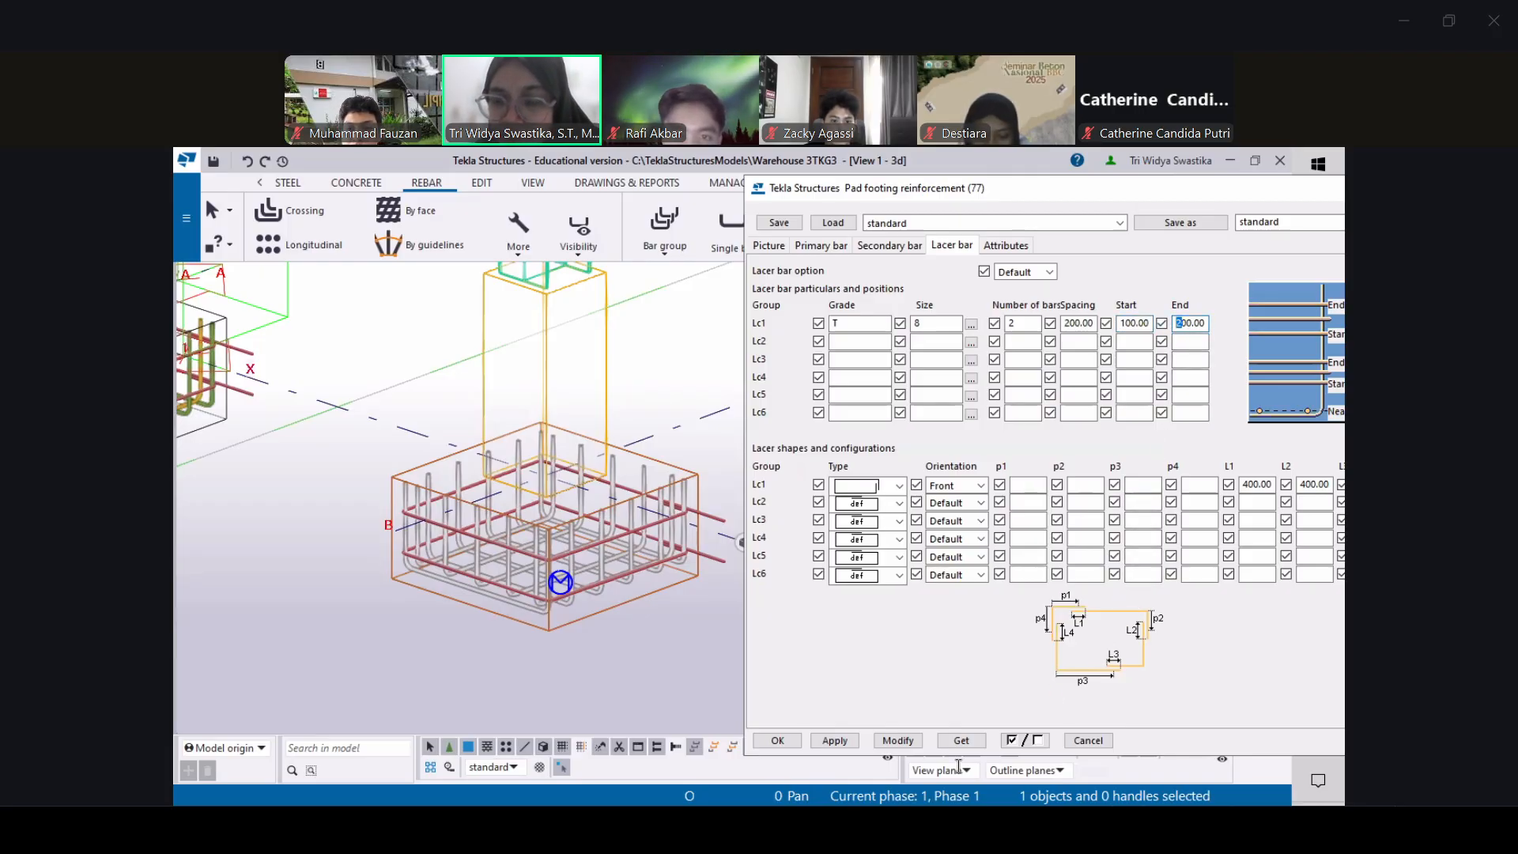
{"action": "left_click", "coordinate": [893, 741]}
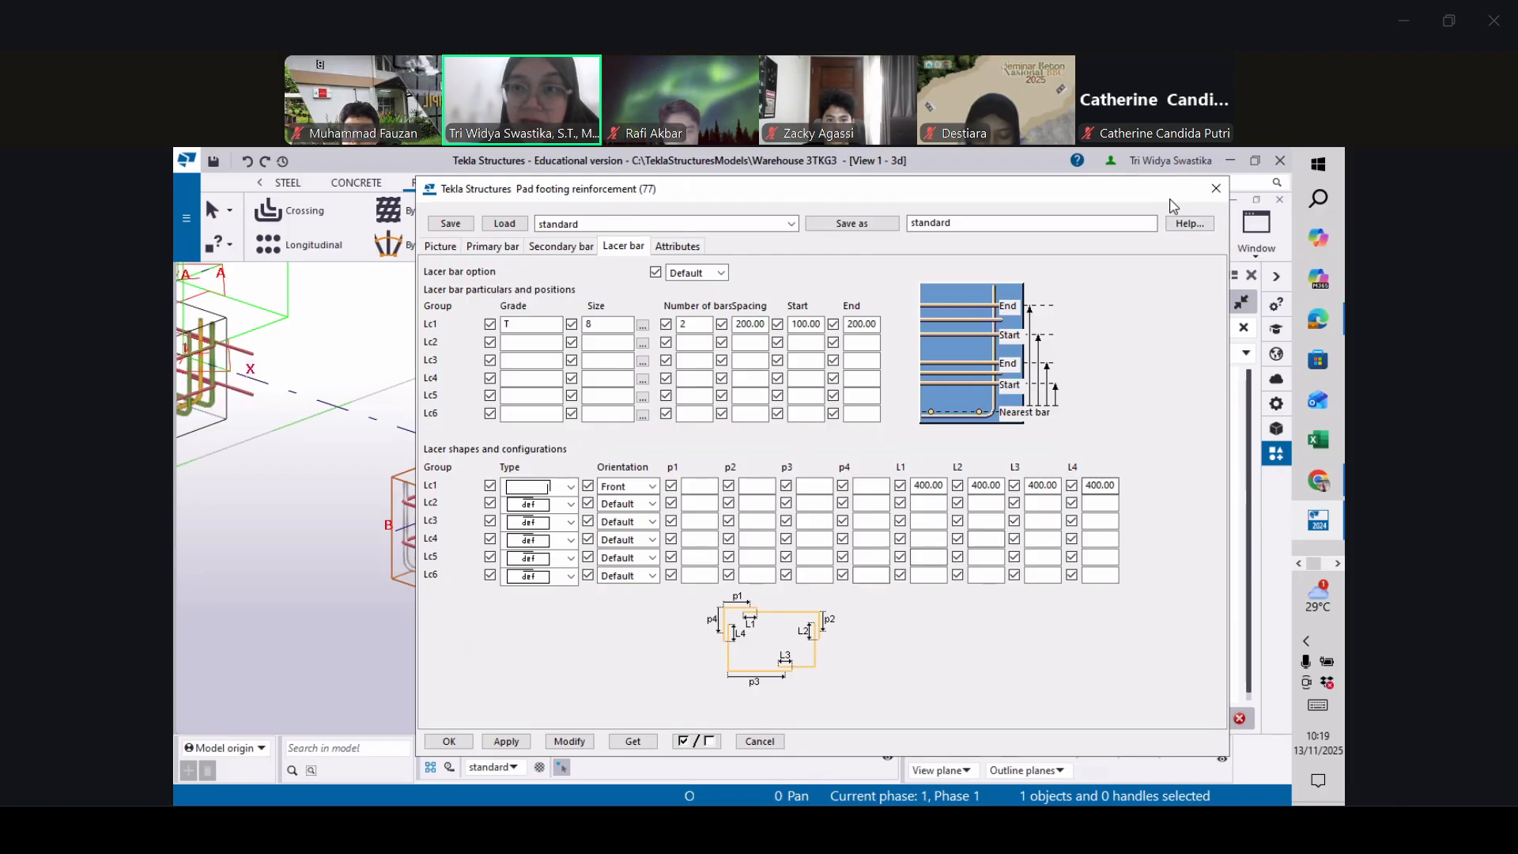
{"action": "left_click_drag", "start_coordinate": [1184, 185], "coordinate": [1173, 206]}
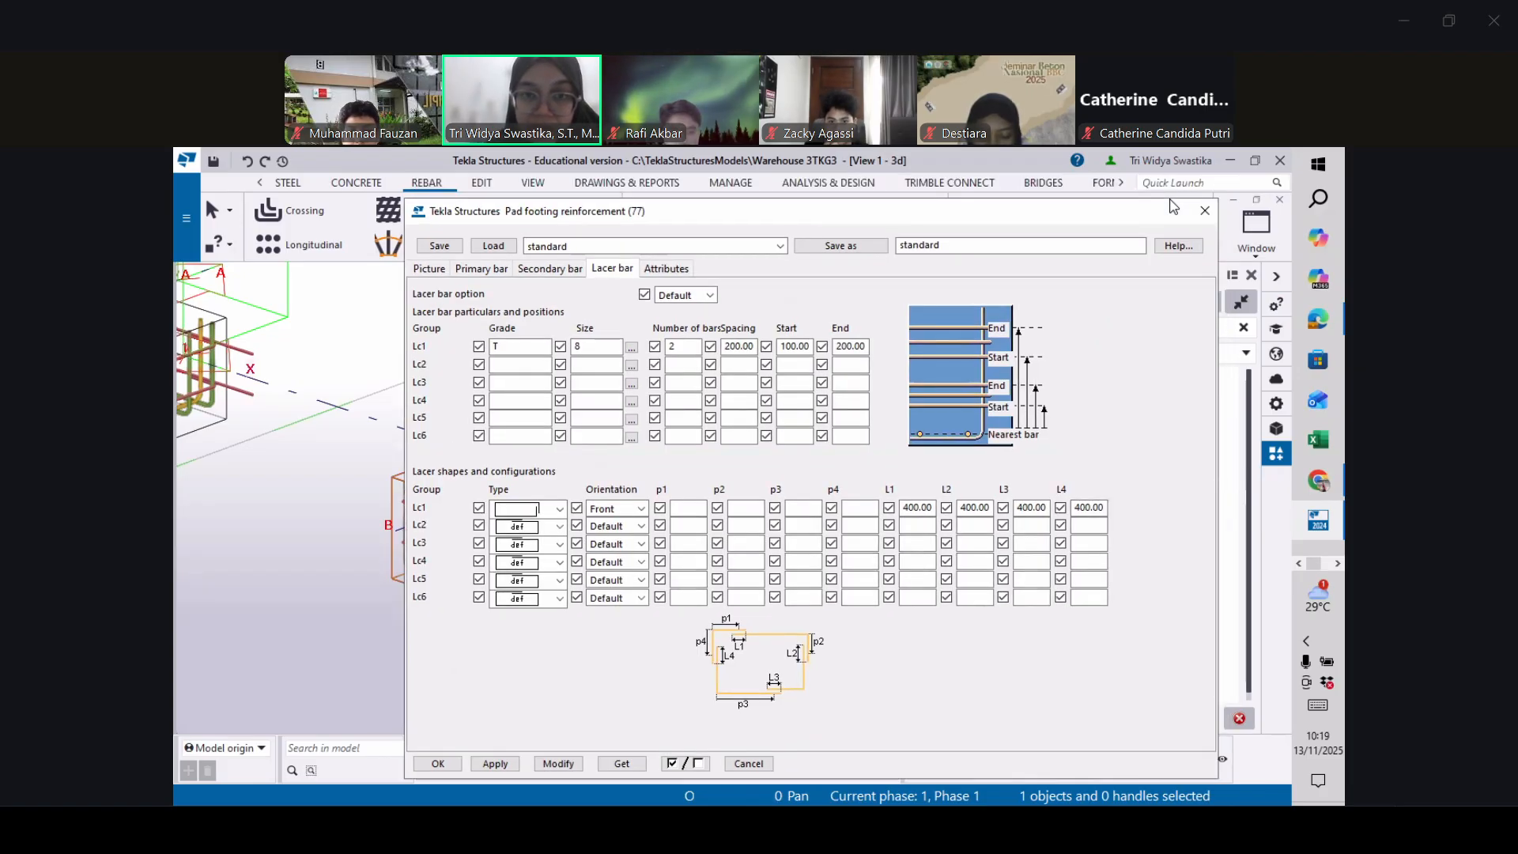
{"action": "left_click_drag", "start_coordinate": [1029, 211], "coordinate": [1198, 179]}
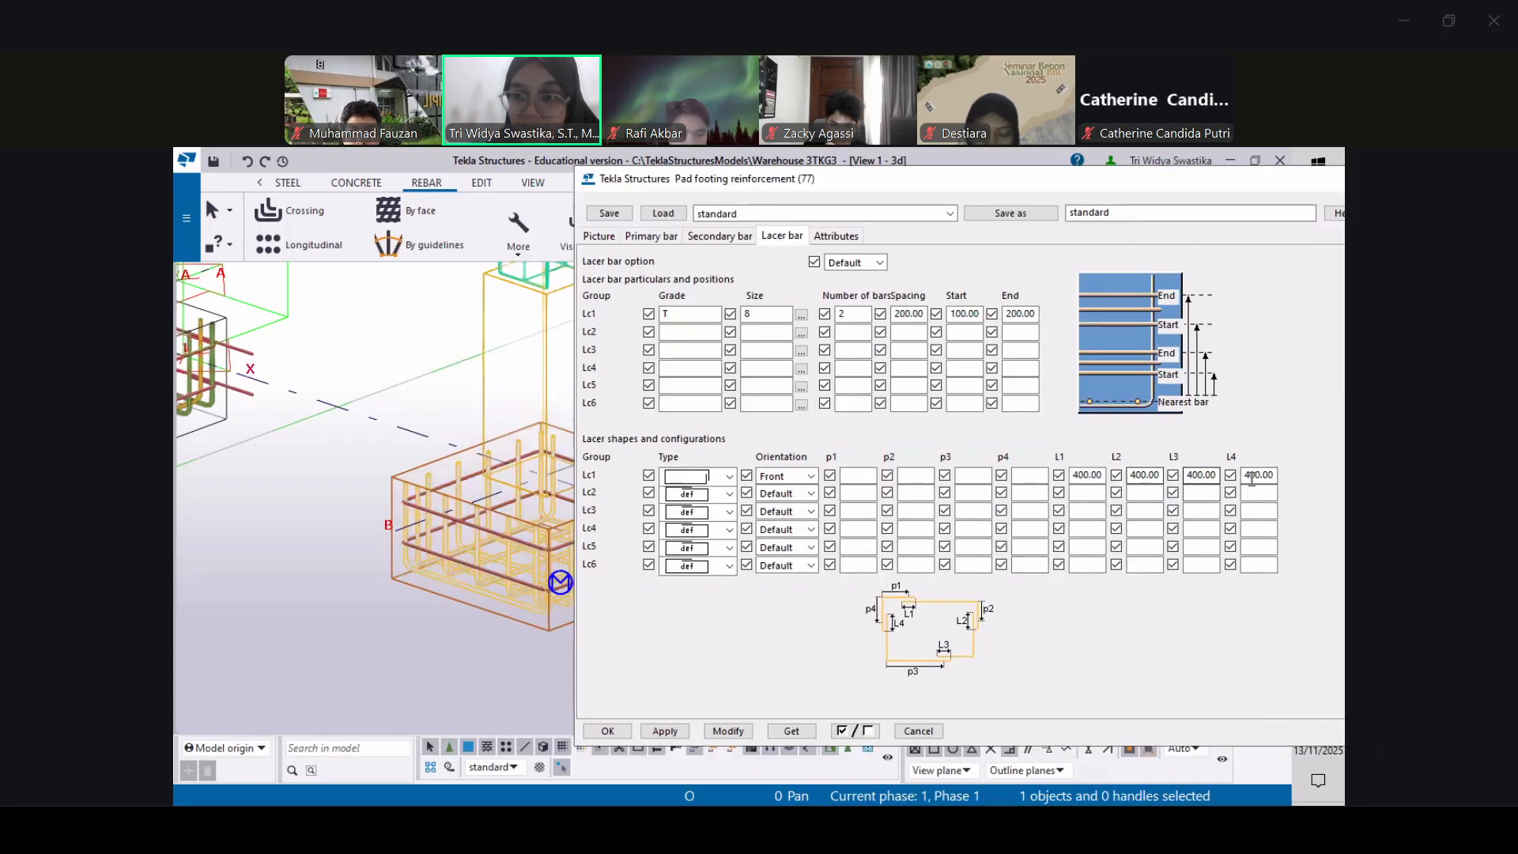
{"action": "left_click_drag", "start_coordinate": [1216, 182], "coordinate": [873, 650]}
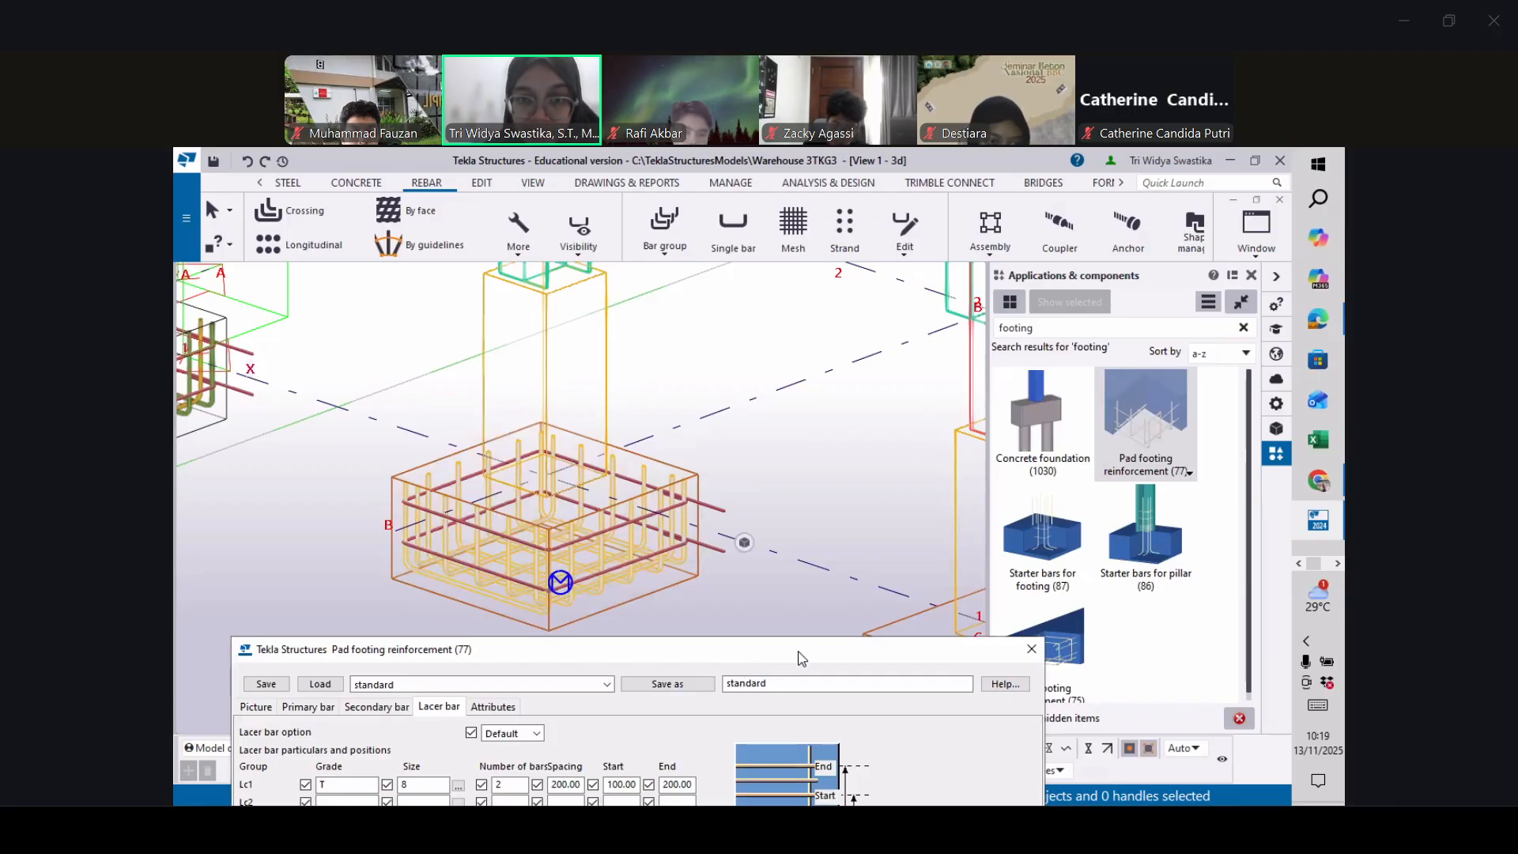
{"action": "left_click_drag", "start_coordinate": [838, 649], "coordinate": [1306, 179]}
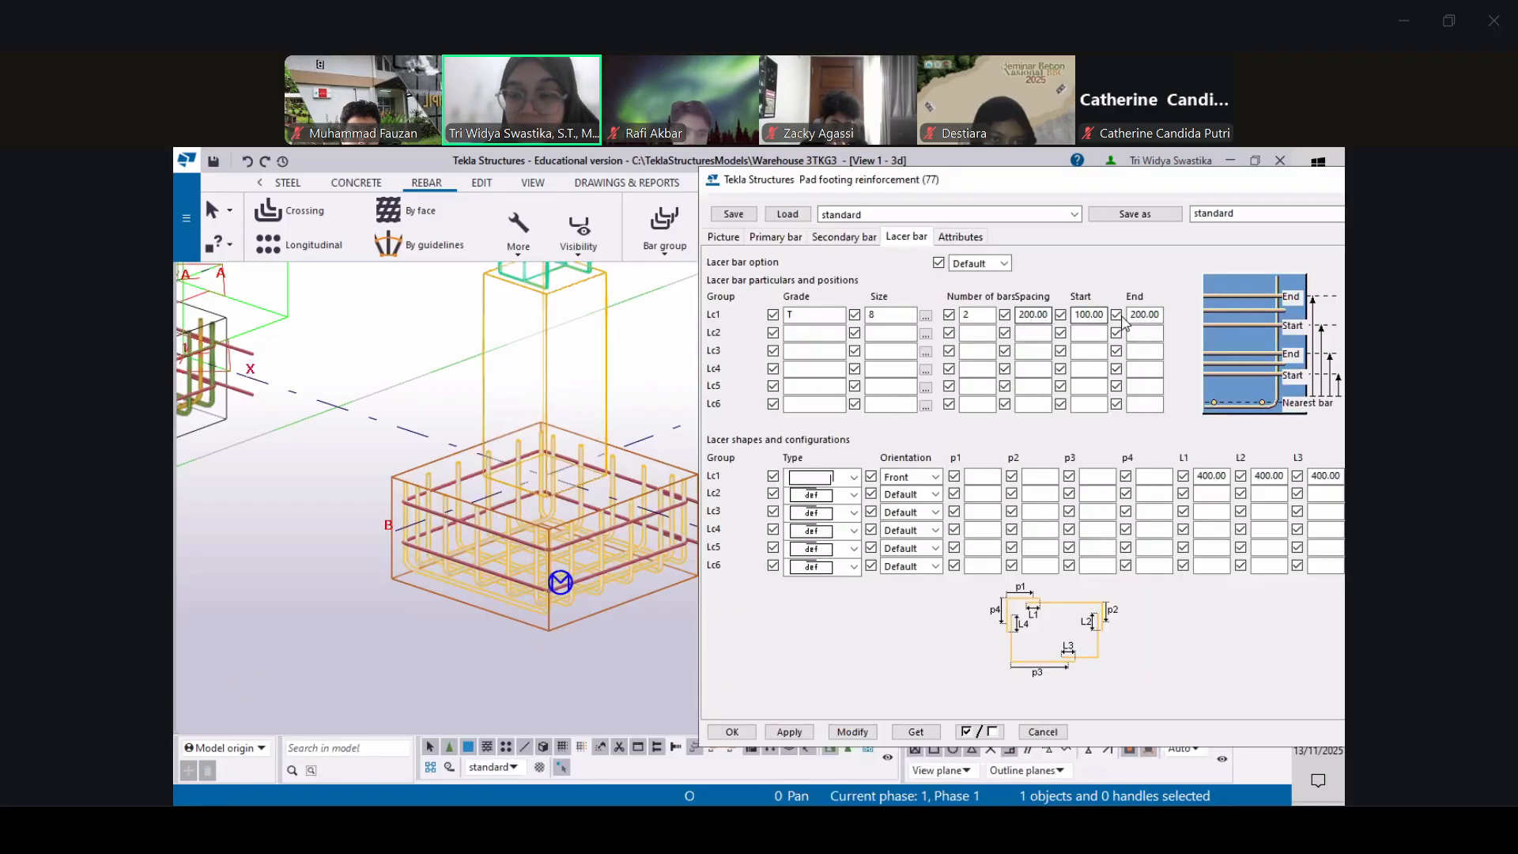
Set the end distance of lacer bar group Lc1 to 100 mm and modify the pad footing reinforcement
{"action": "left_click_drag", "start_coordinate": [1135, 315], "coordinate": [1127, 314]}
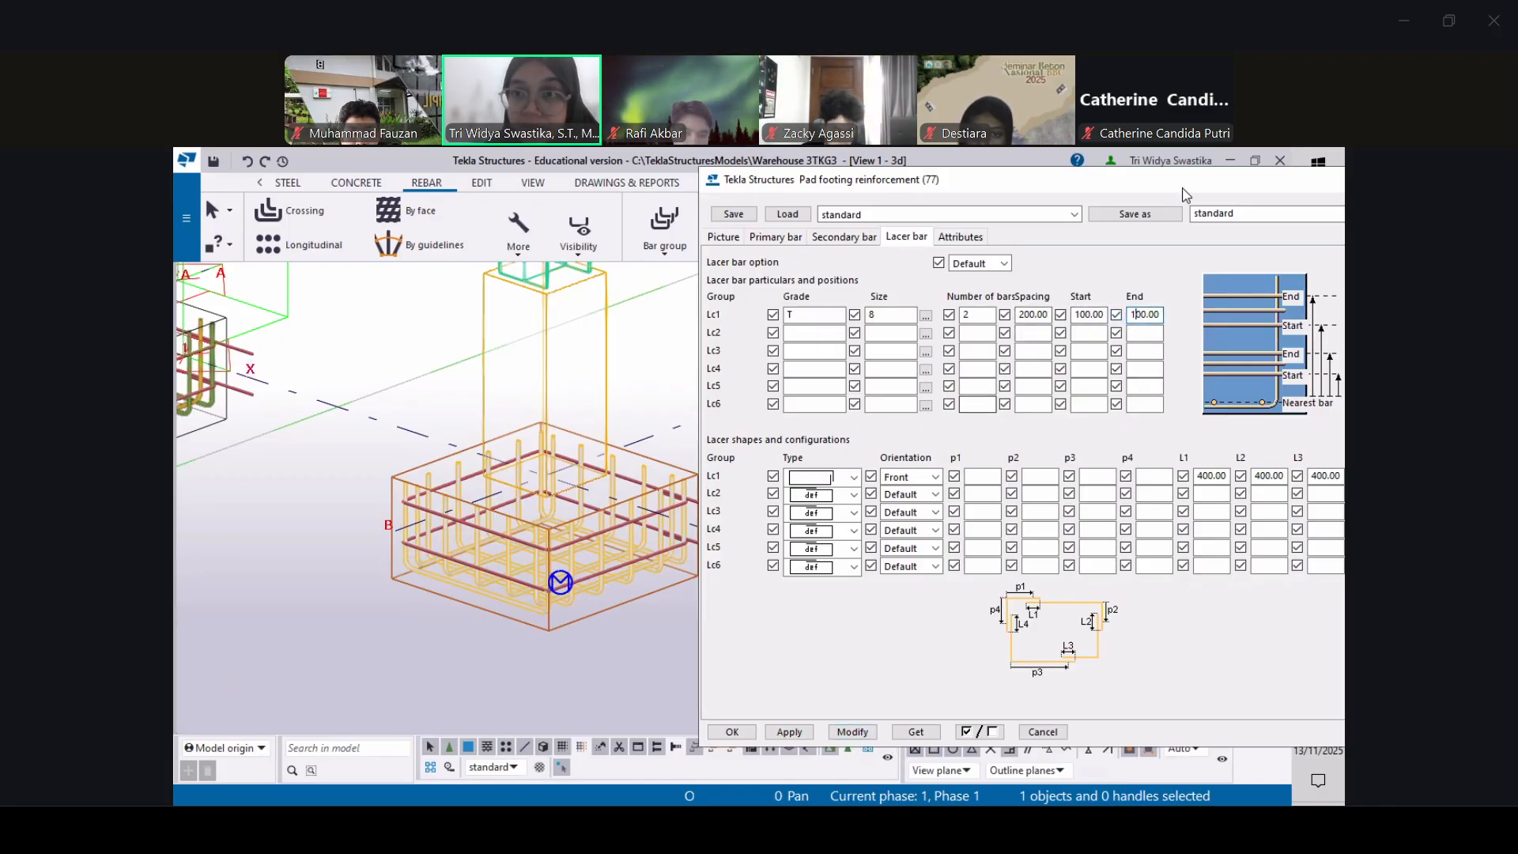
{"action": "left_click_drag", "start_coordinate": [1187, 194], "coordinate": [1228, 192]}
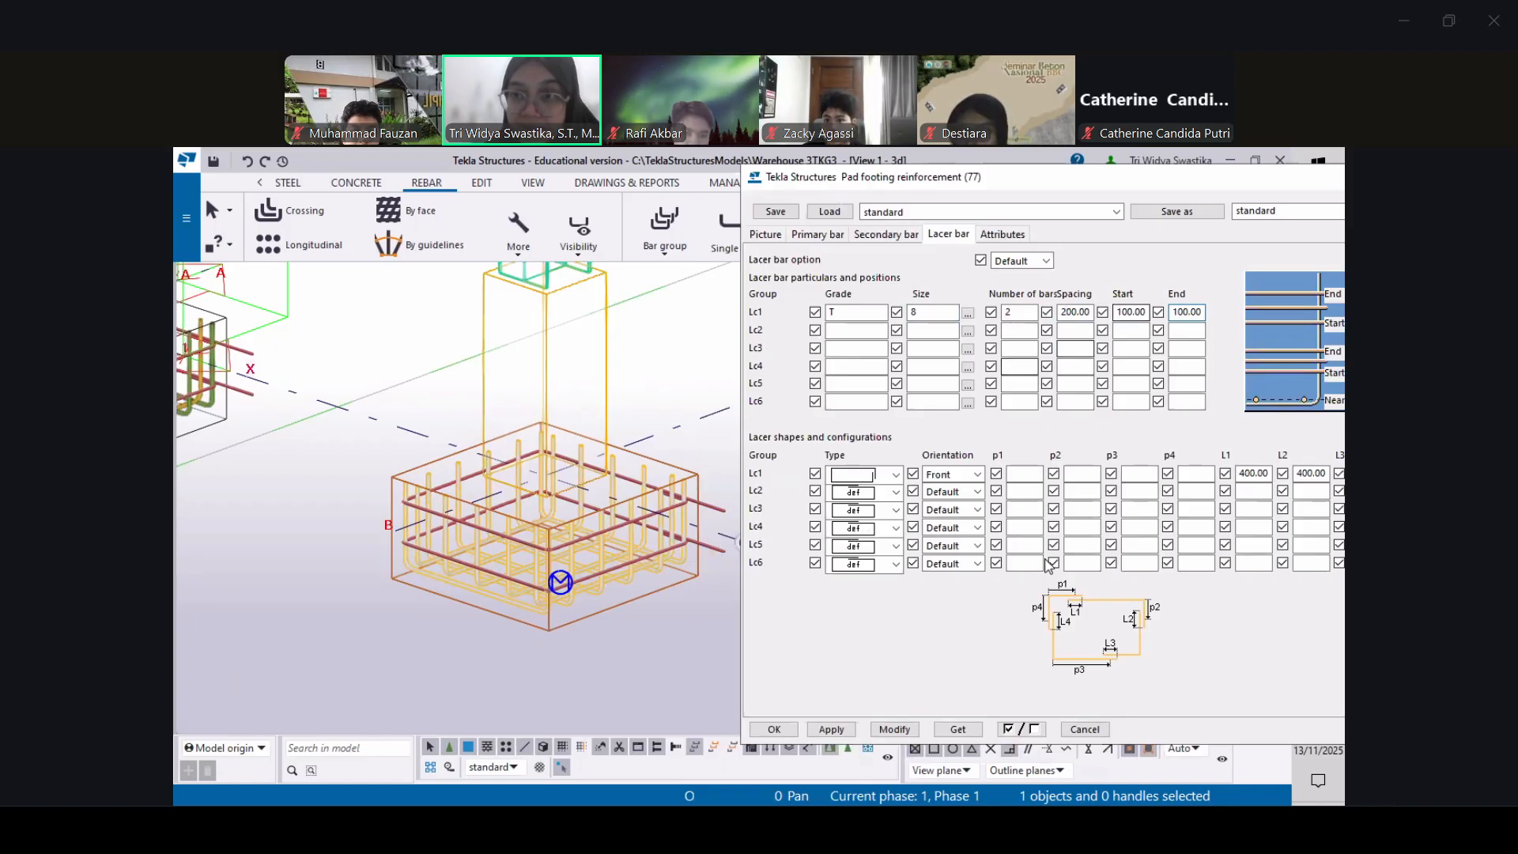
{"action": "left_click", "coordinate": [893, 729]}
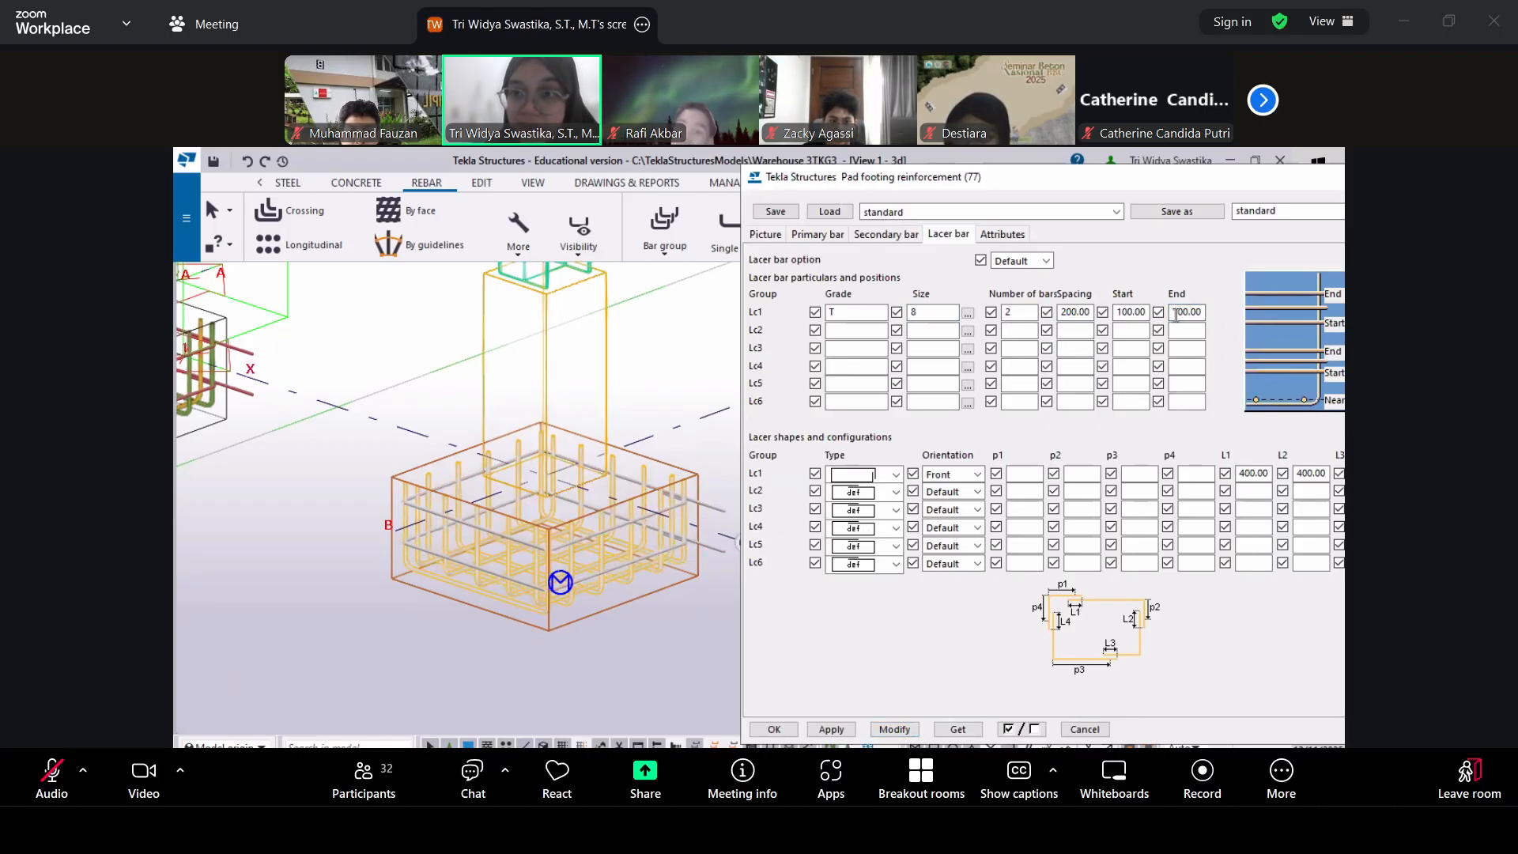
Set the Lc1 lacer bar end distance to 200 mm and update the footing's reinforcement
{"action": "left_click_drag", "start_coordinate": [1178, 310], "coordinate": [1171, 312]}
{"action": "type", "text": "2"}
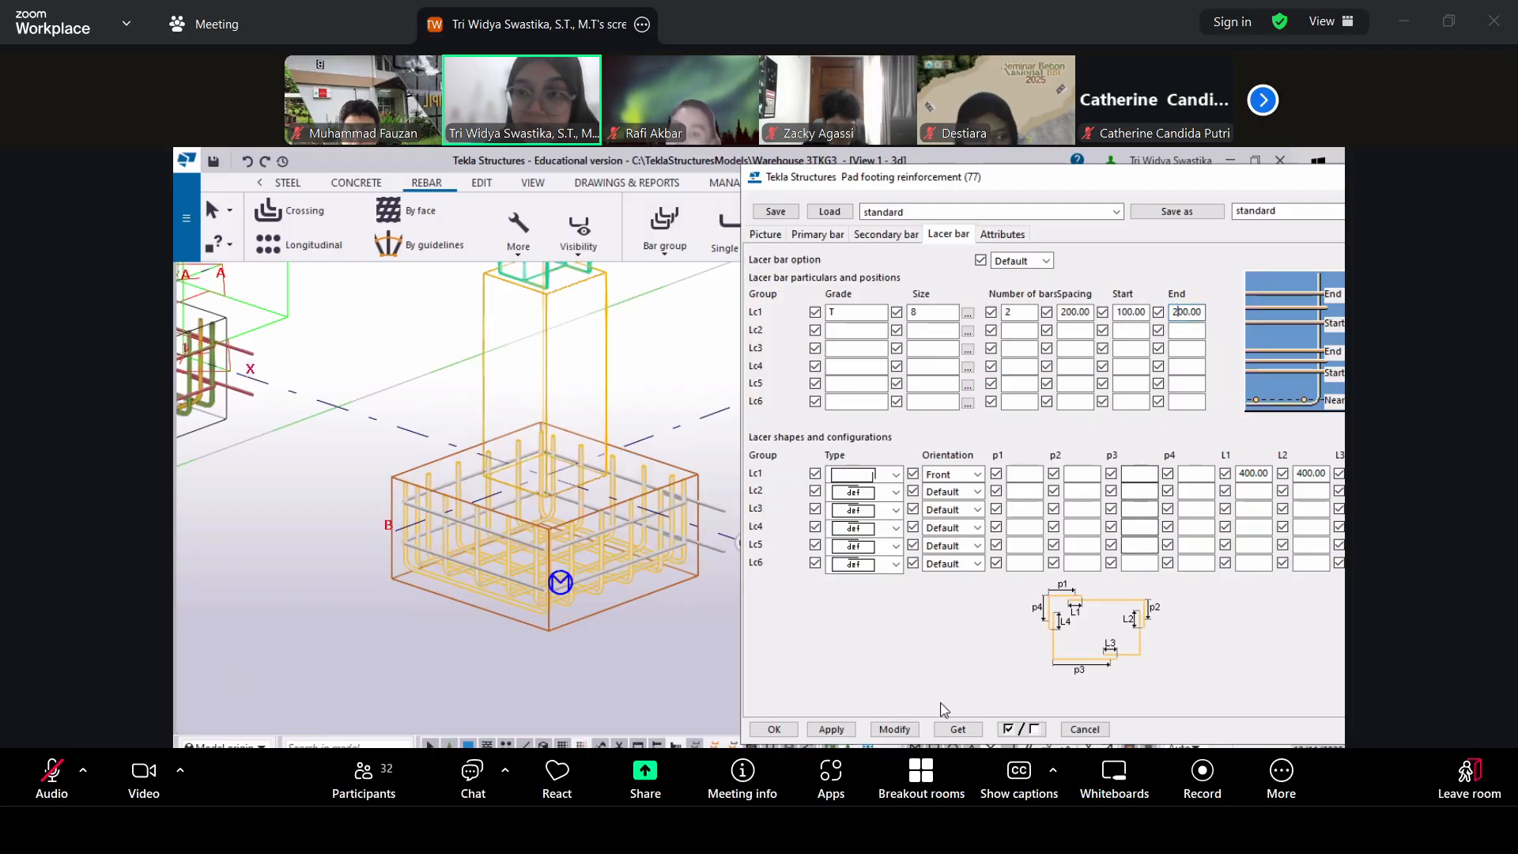
{"action": "left_click", "coordinate": [904, 729]}
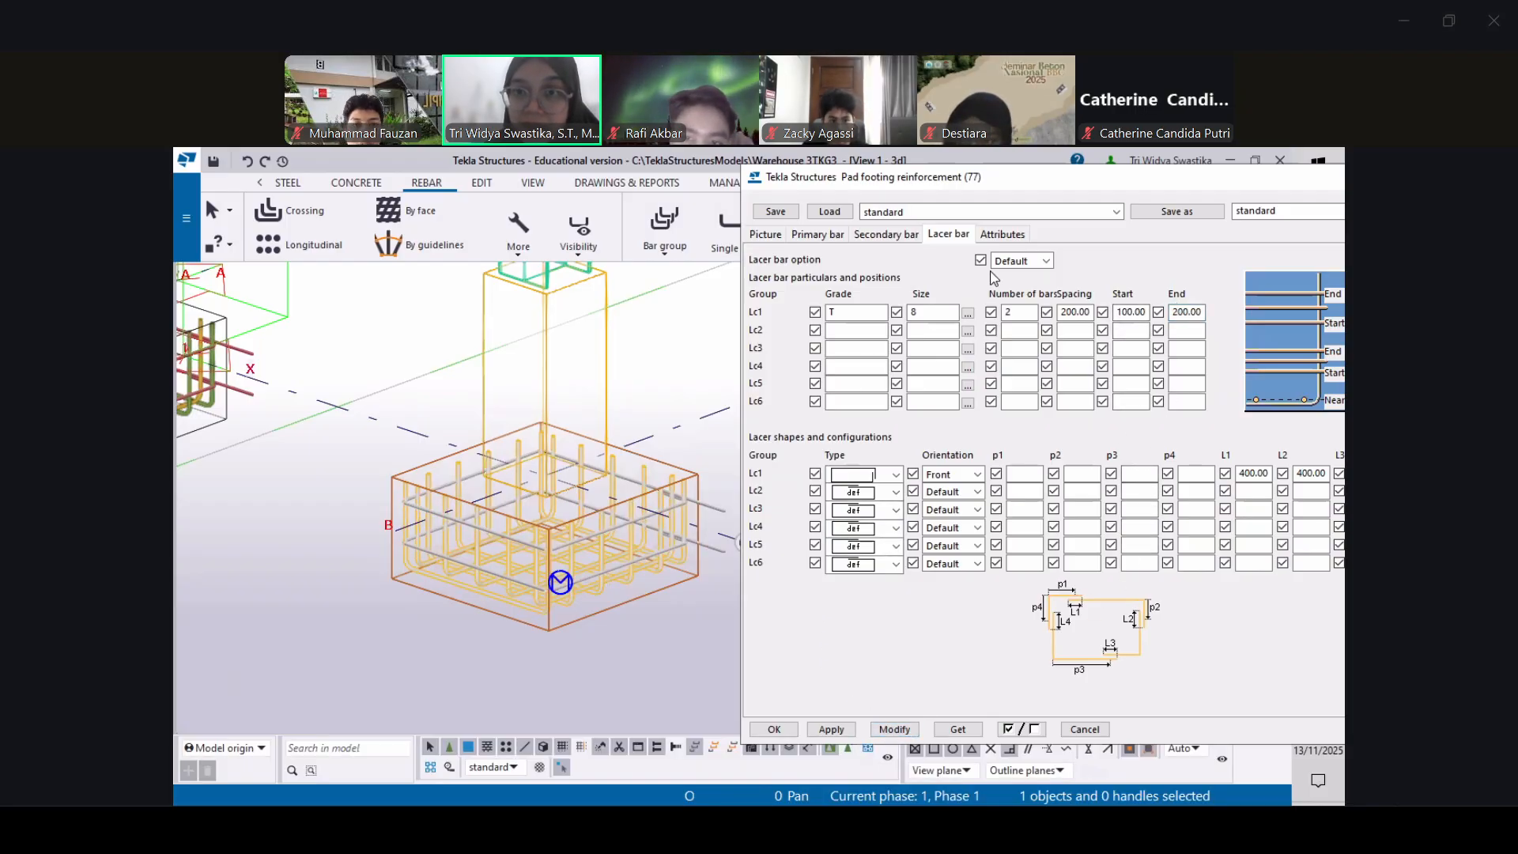
{"action": "left_click", "coordinate": [1001, 235]}
{"action": "left_click", "coordinate": [886, 235]}
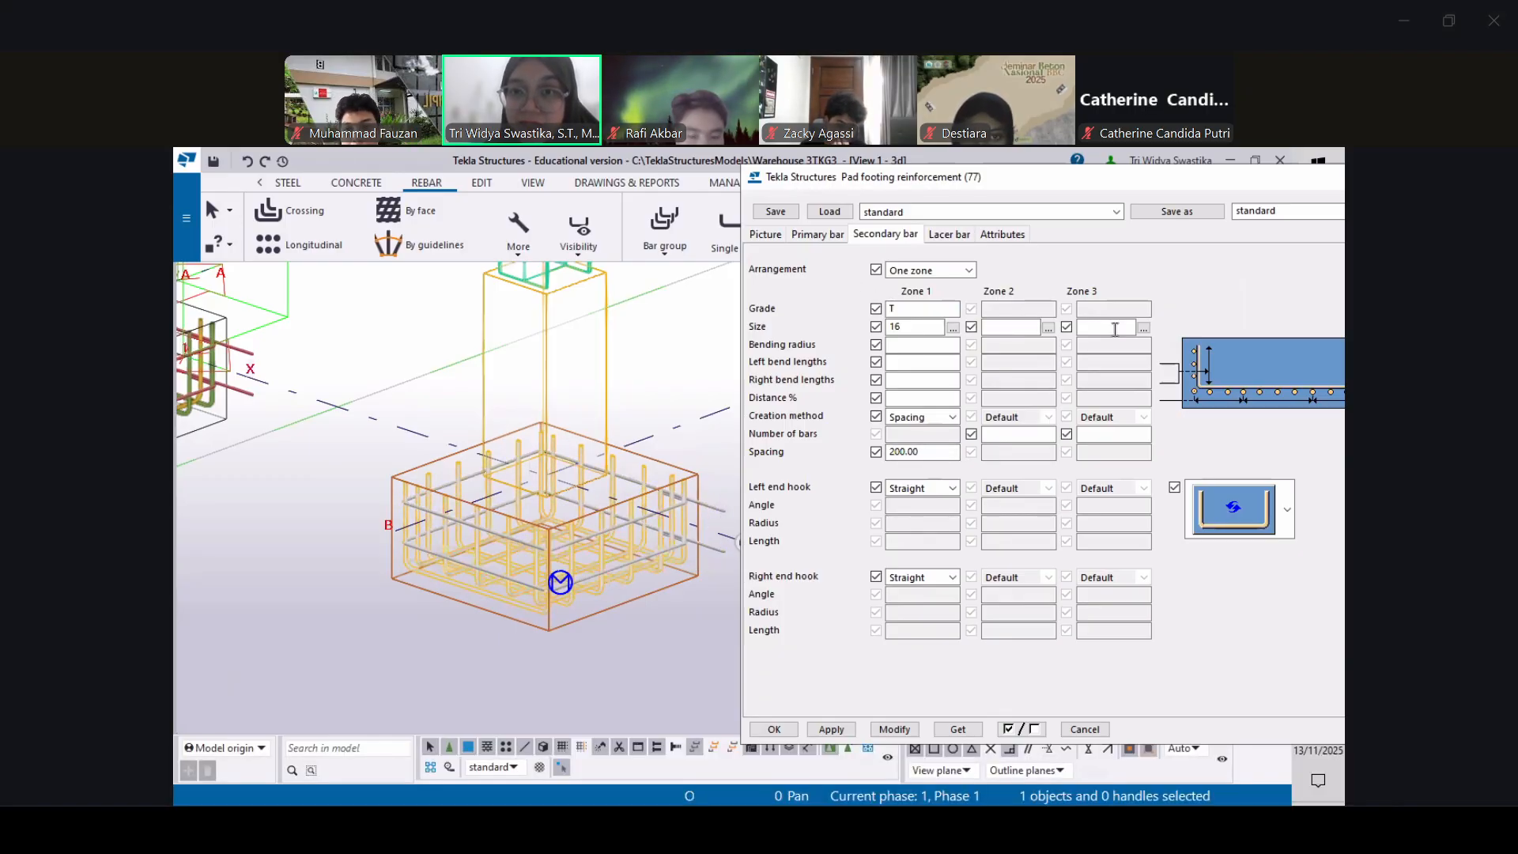
{"action": "left_click", "coordinate": [817, 234]}
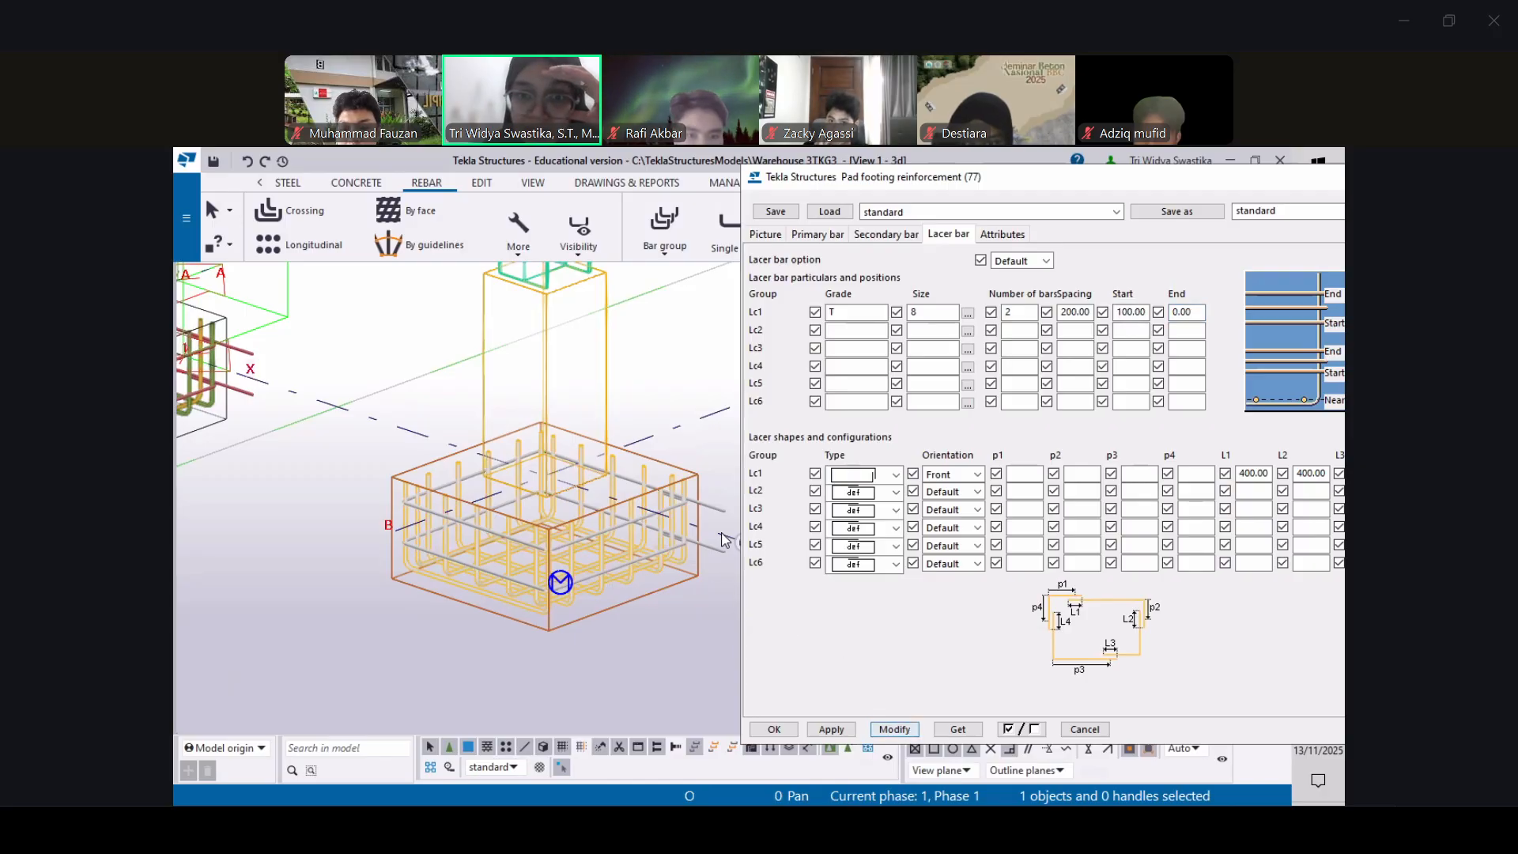
Set both the end distance and the spacing of lacer bar group Lc1 to 100 mm, and modify the reinforcement
{"action": "left_click", "coordinate": [1174, 312]}
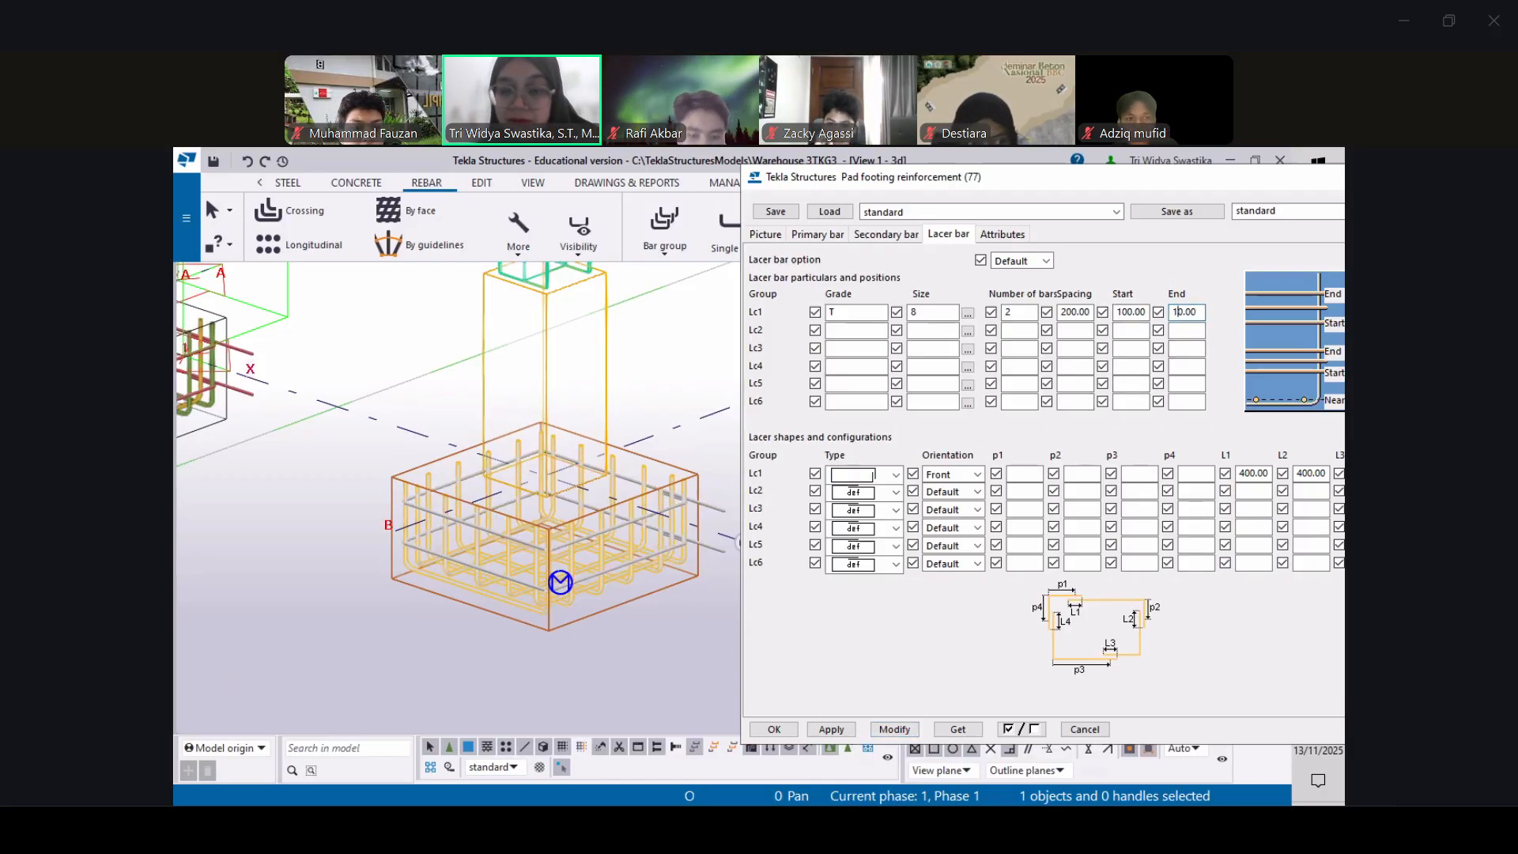
{"action": "left_click", "coordinate": [1069, 312]}
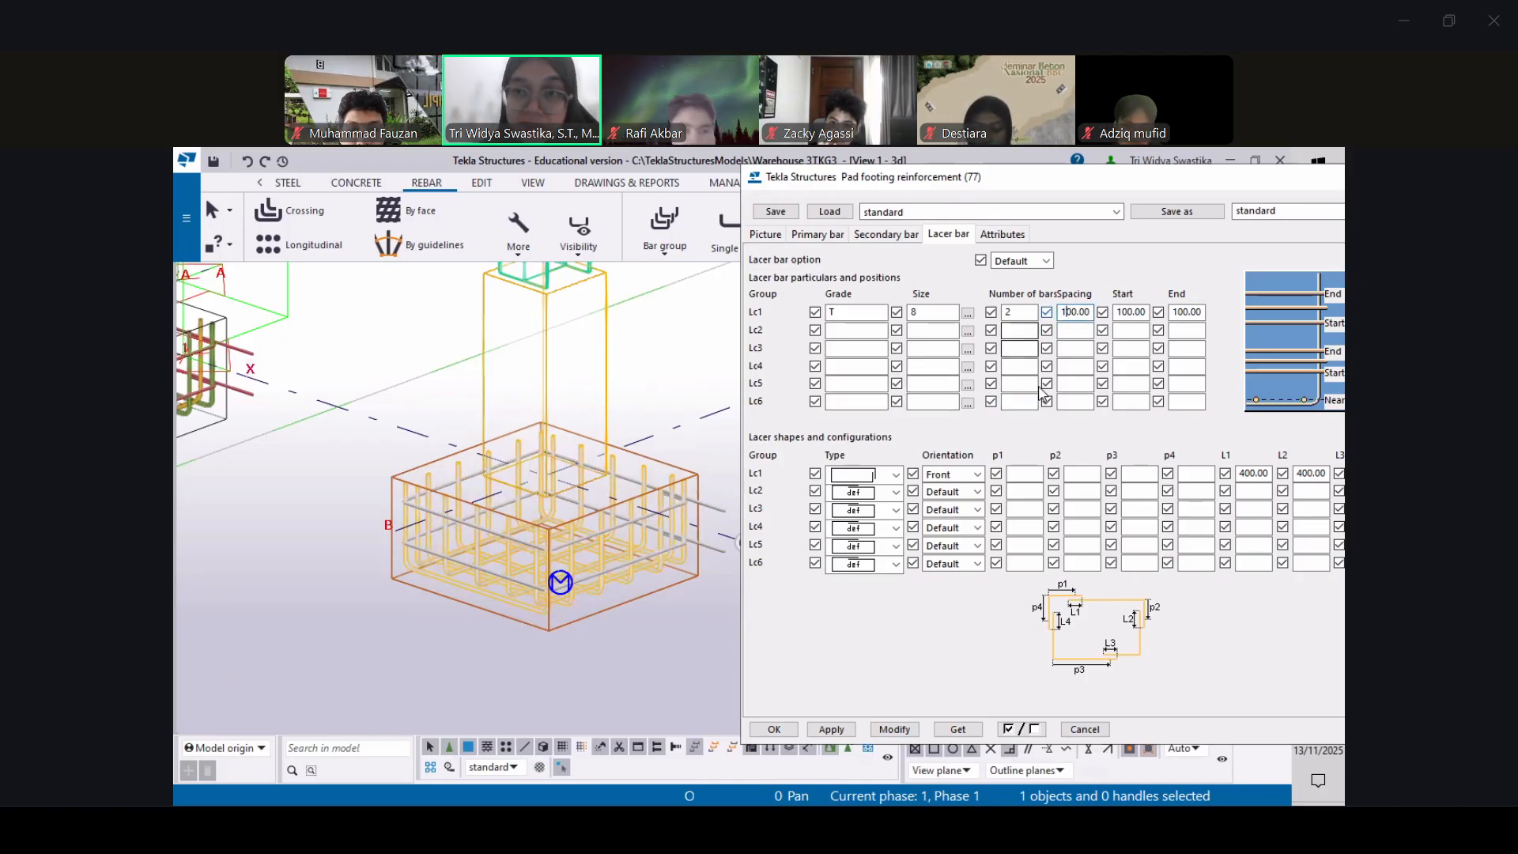
{"action": "left_click", "coordinate": [894, 728]}
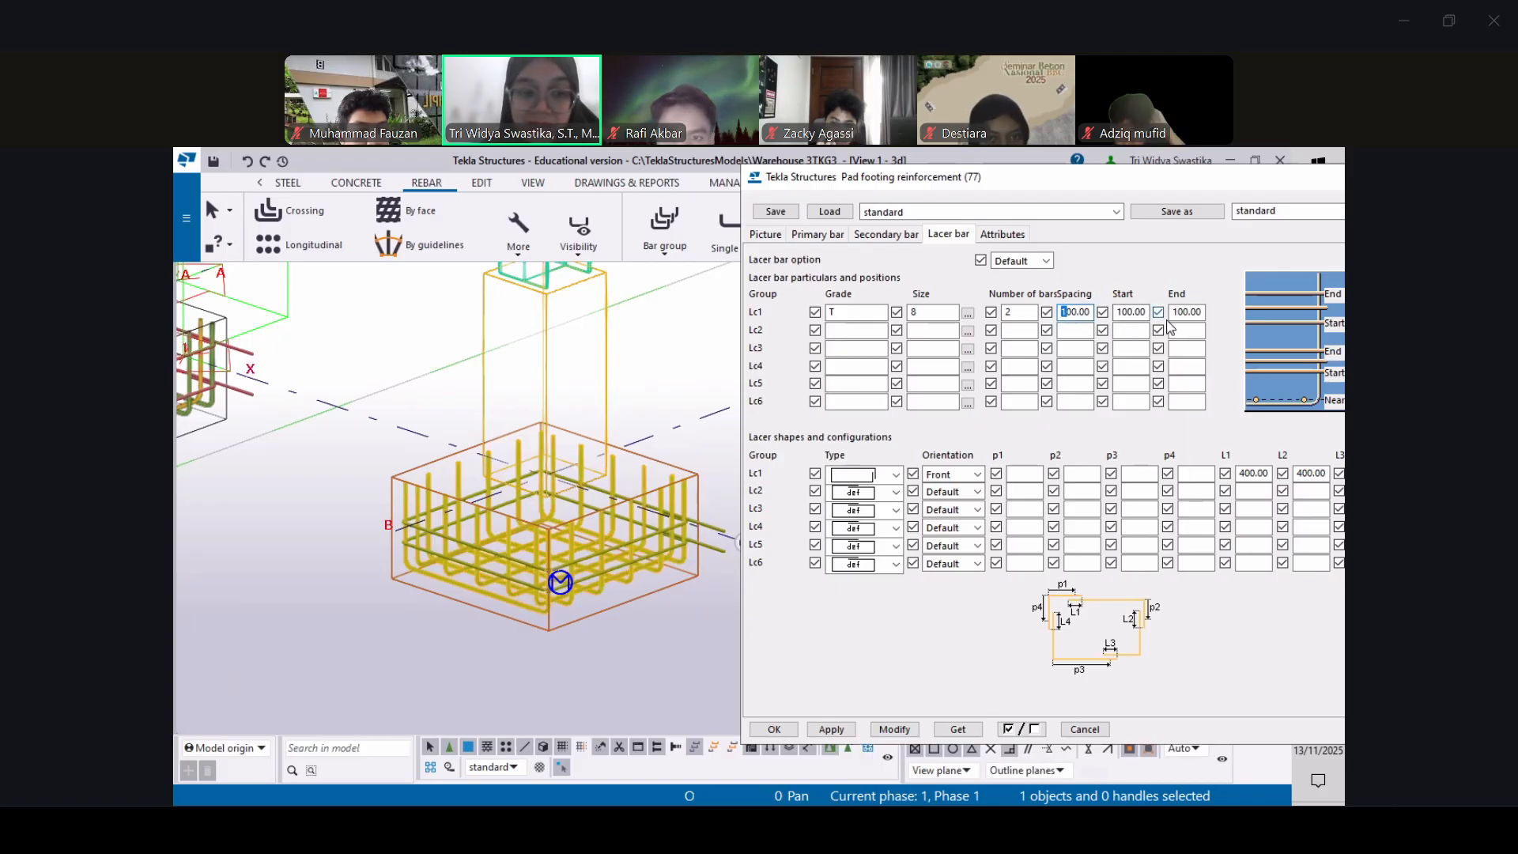
Set the Lc1 lacer bar spacing to 200 mm, apply it to the footing's reinforcement and accept the settings
{"action": "type", "text": "2"}
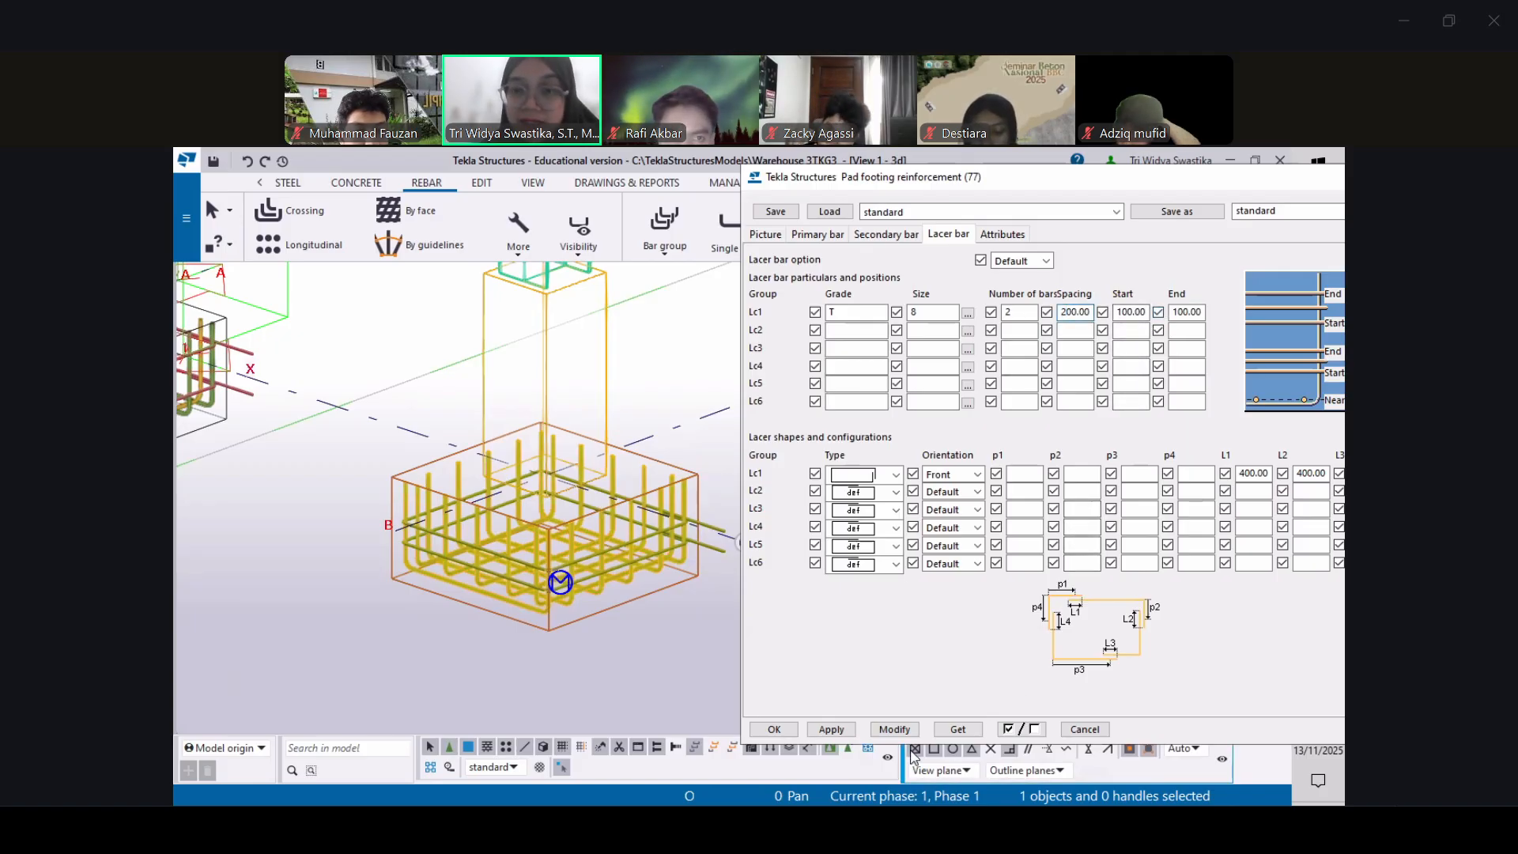
{"action": "left_click", "coordinate": [890, 728]}
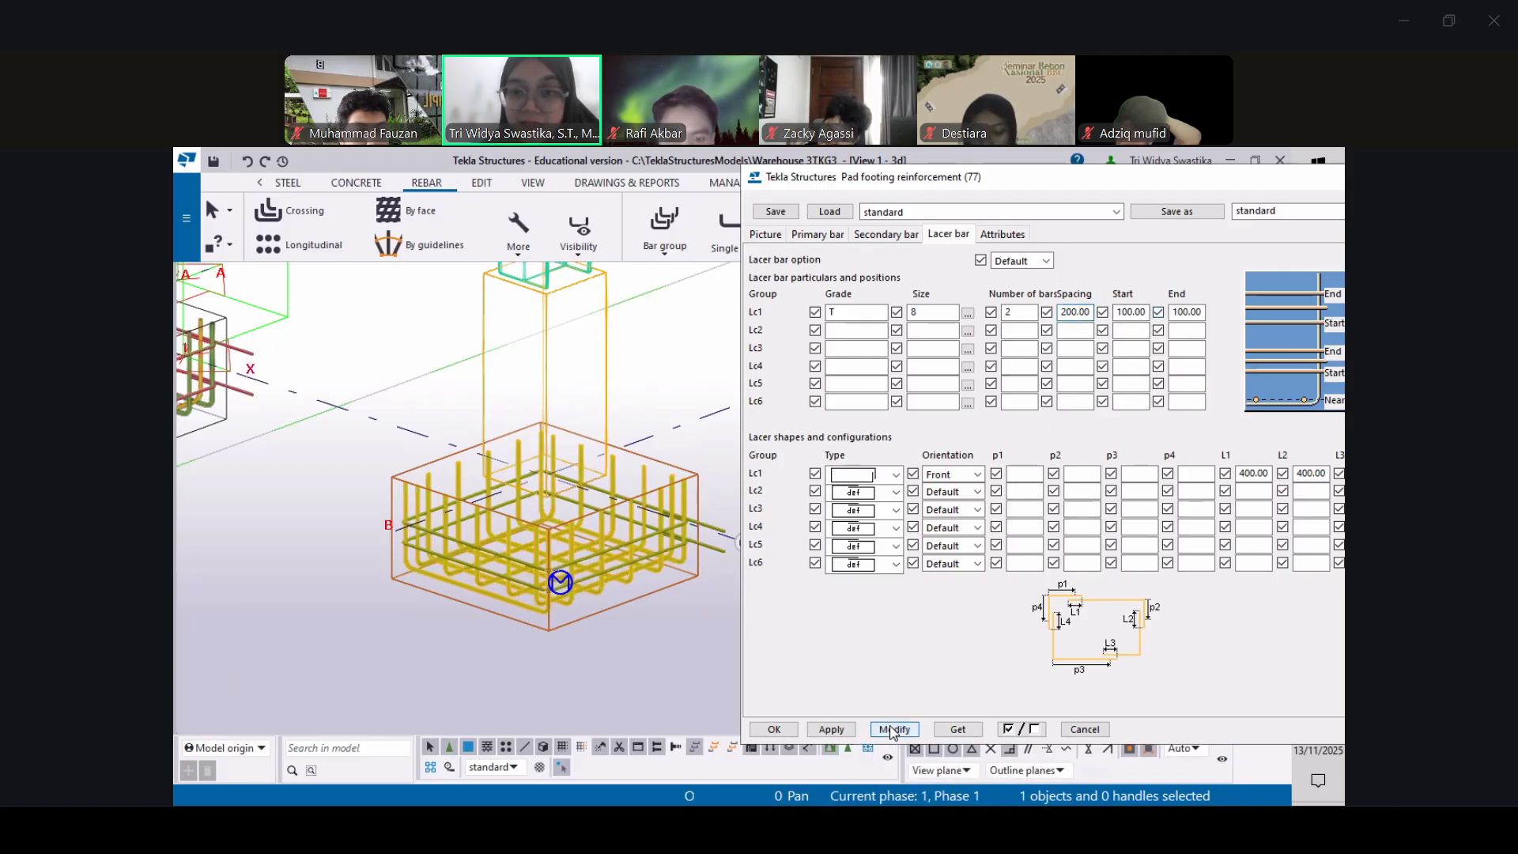
{"action": "left_click", "coordinate": [843, 729]}
{"action": "left_click", "coordinate": [775, 729]}
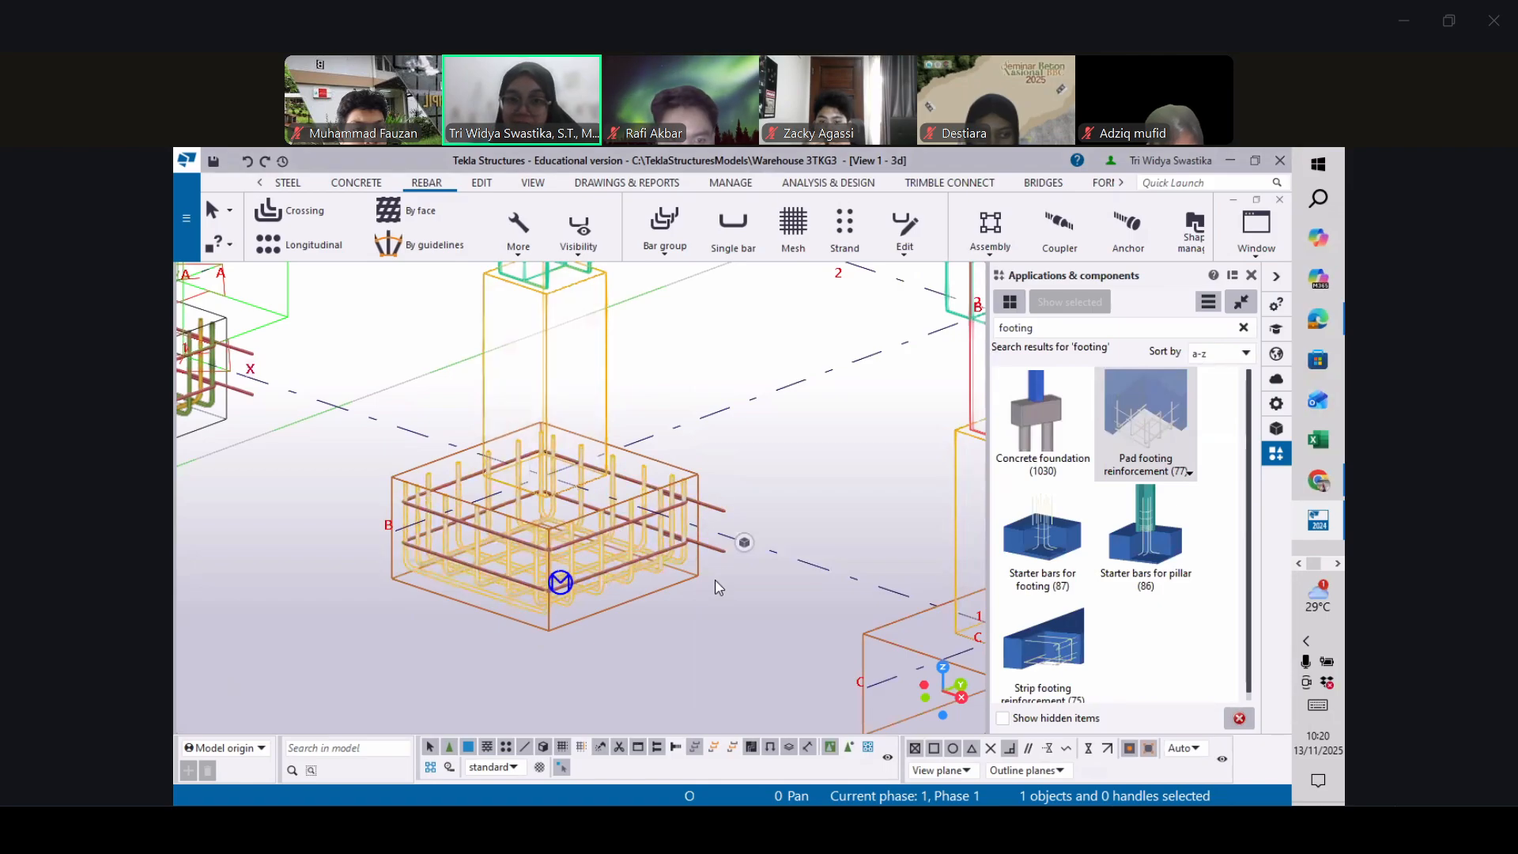
{"action": "double_click", "coordinate": [721, 516]}
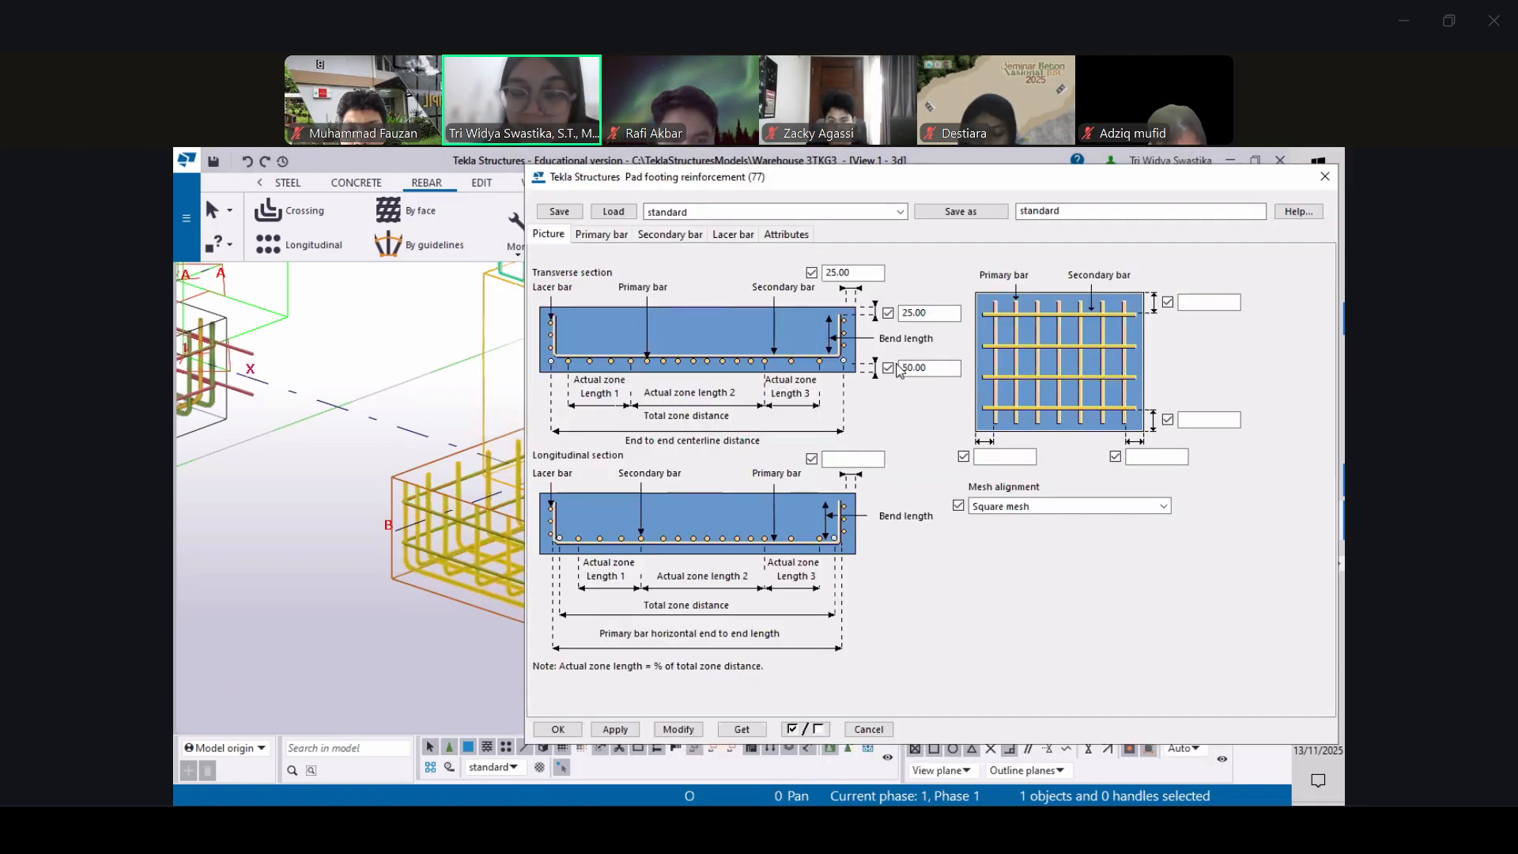
{"action": "left_click", "coordinate": [1326, 178]}
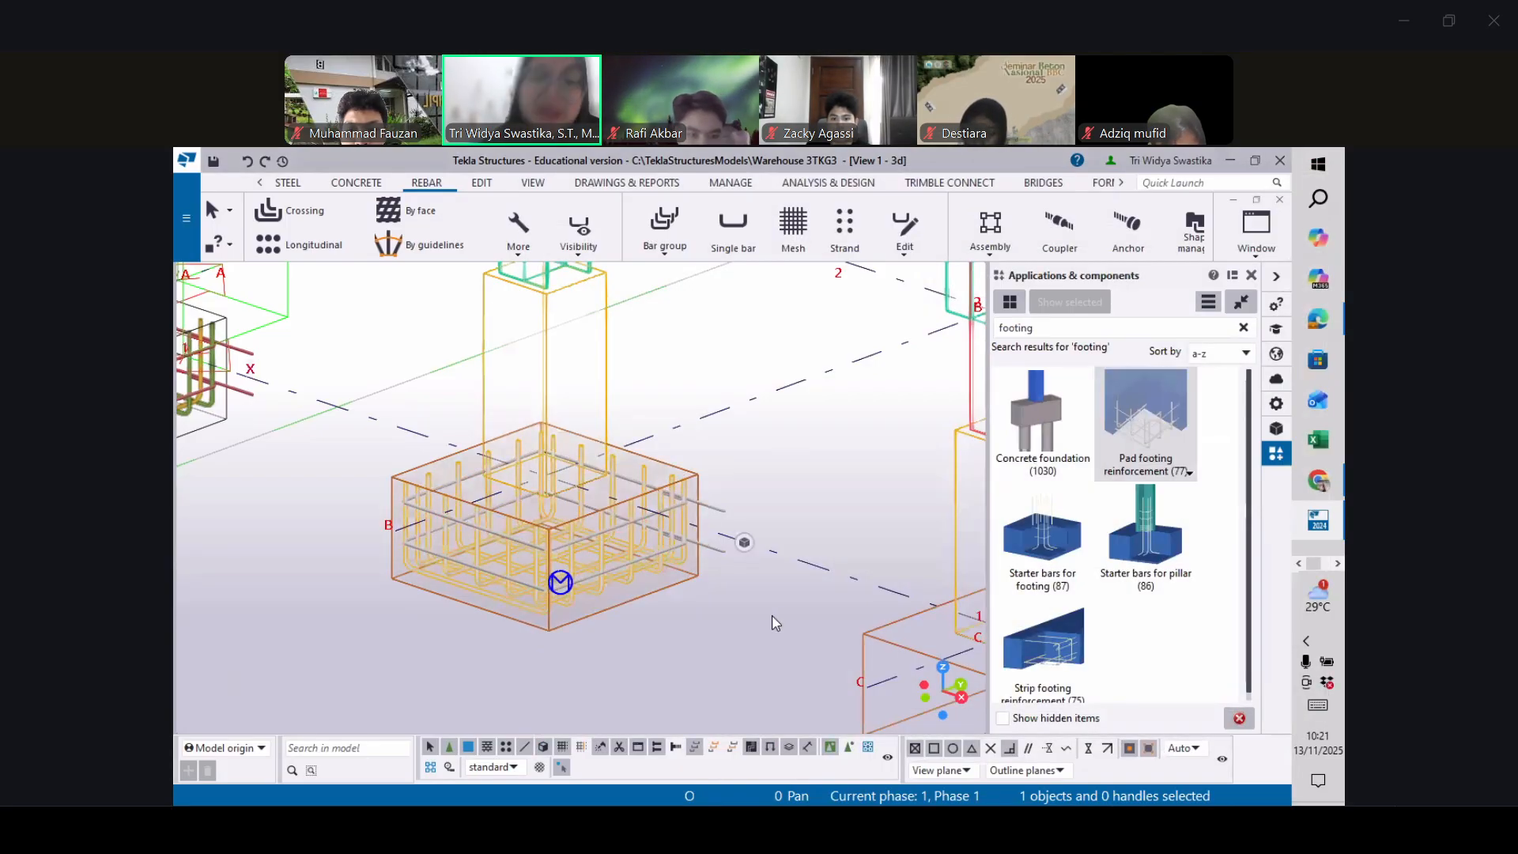
{"action": "left_click", "coordinate": [744, 542]}
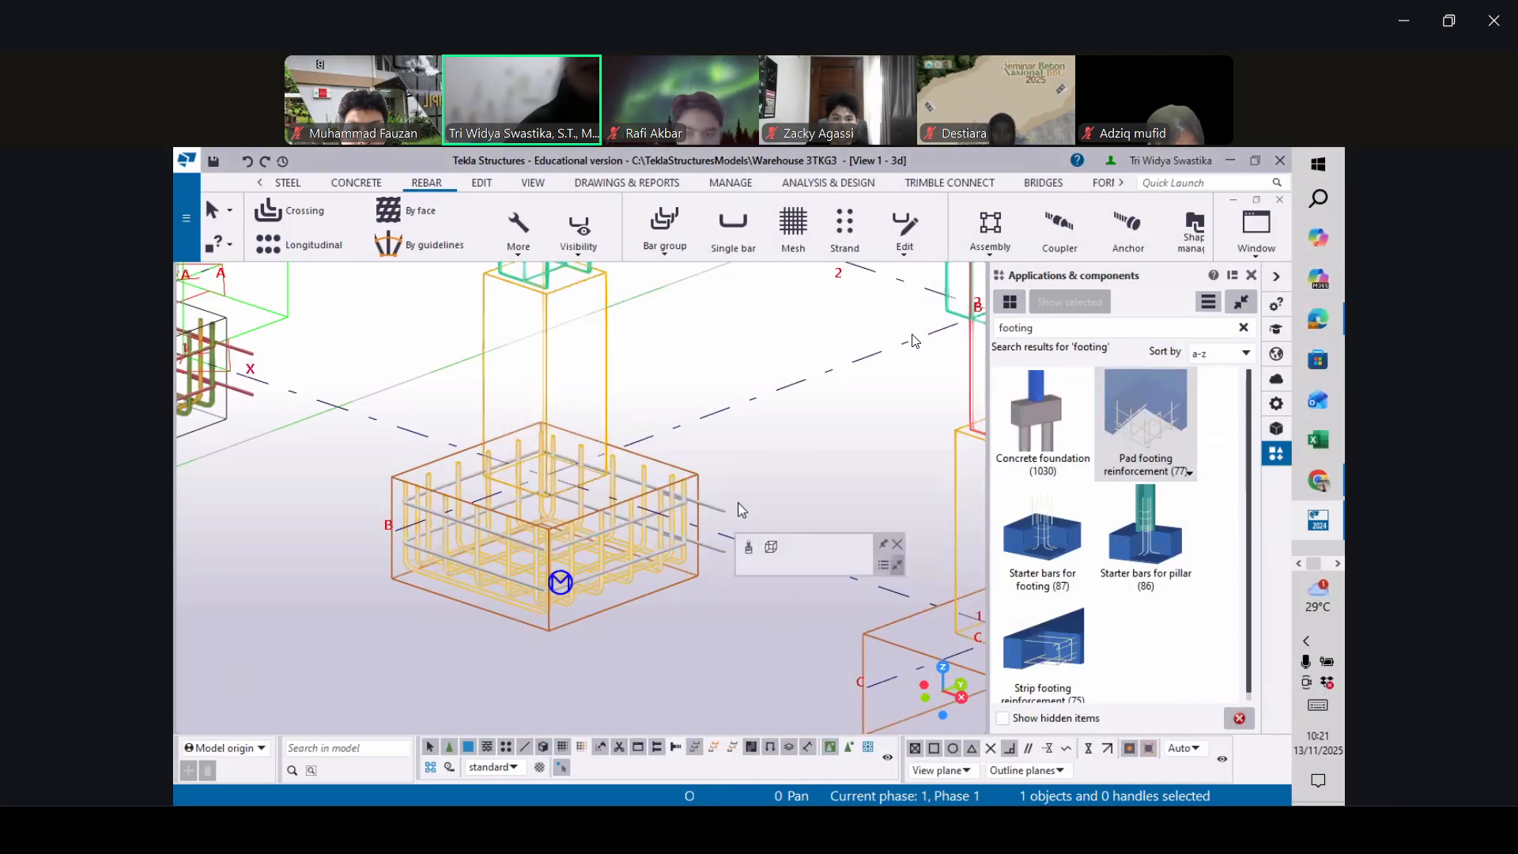
Apply Pad footing reinforcement (77) to the pad footing at grid C-1
{"action": "scroll", "coordinate": [704, 513], "scroll_direction": "down", "scroll_amount": 2}
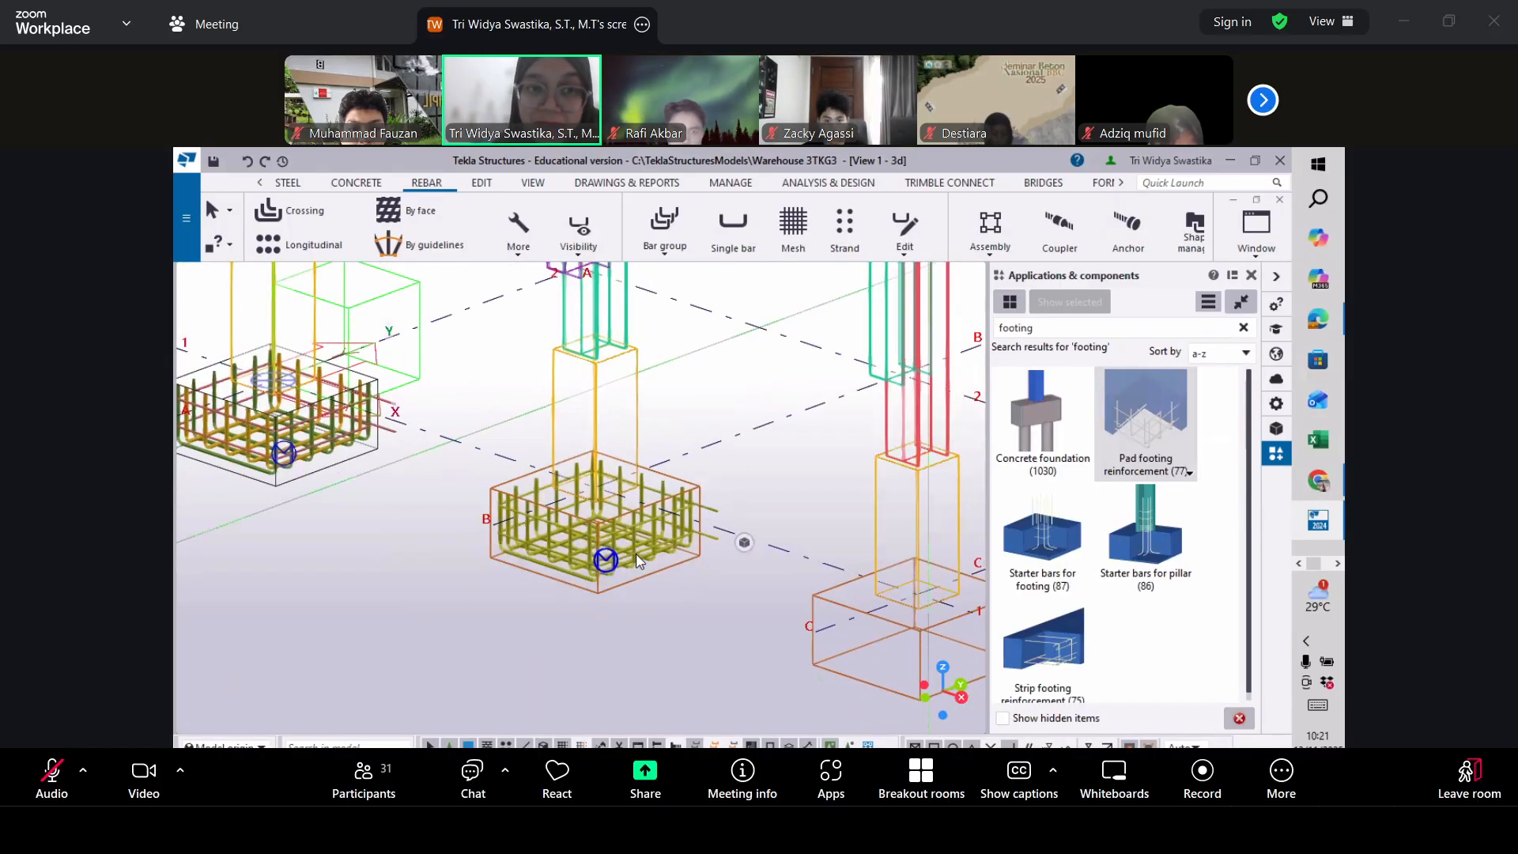
{"action": "scroll", "coordinate": [635, 553], "scroll_direction": "down", "scroll_amount": 4}
{"action": "scroll", "coordinate": [874, 639], "scroll_direction": "up", "scroll_amount": 3}
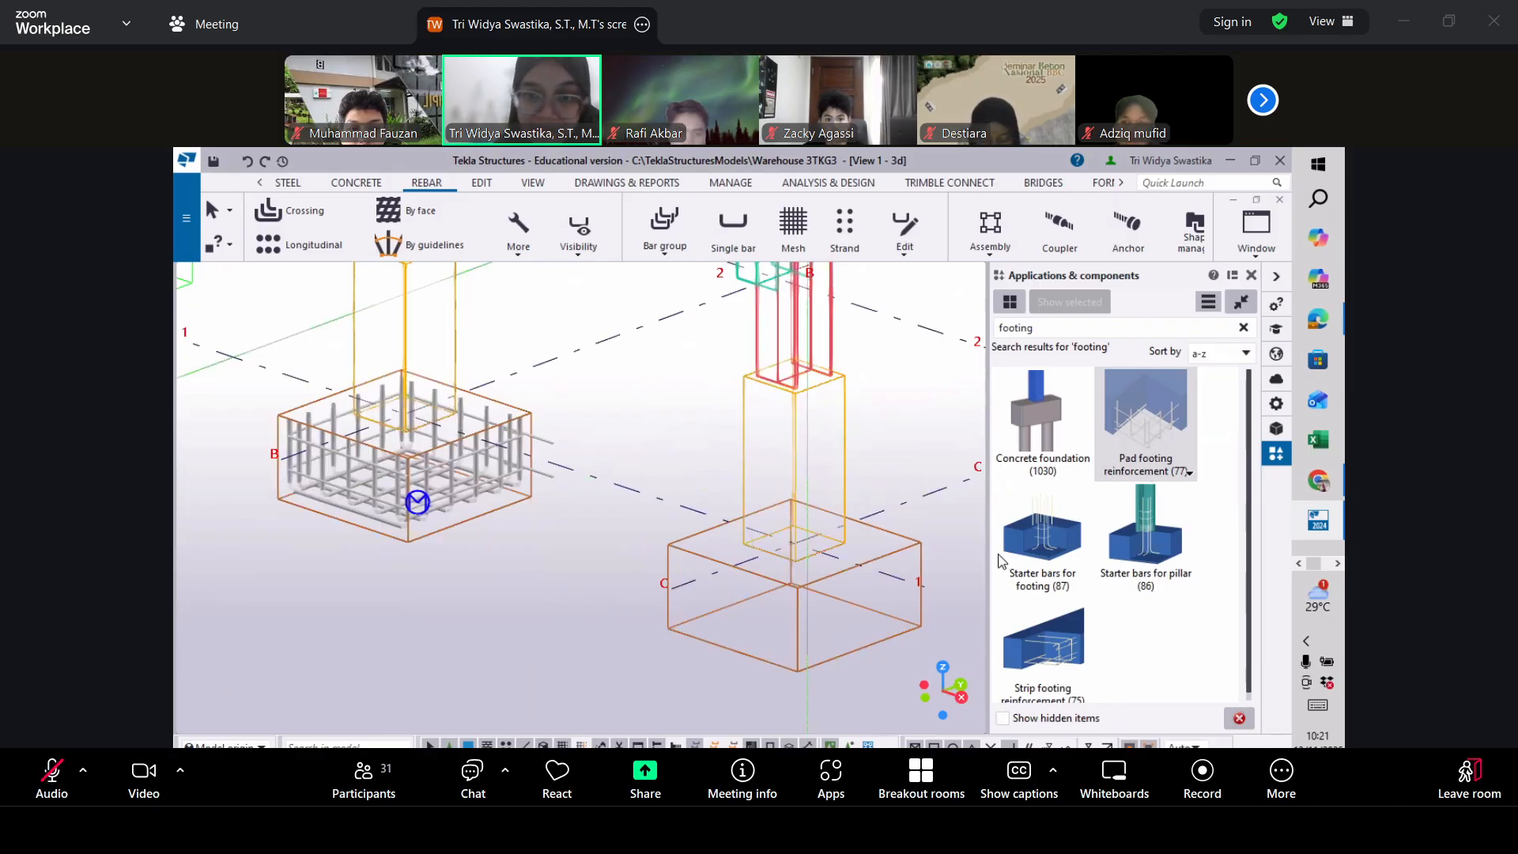
{"action": "left_click", "coordinate": [687, 559]}
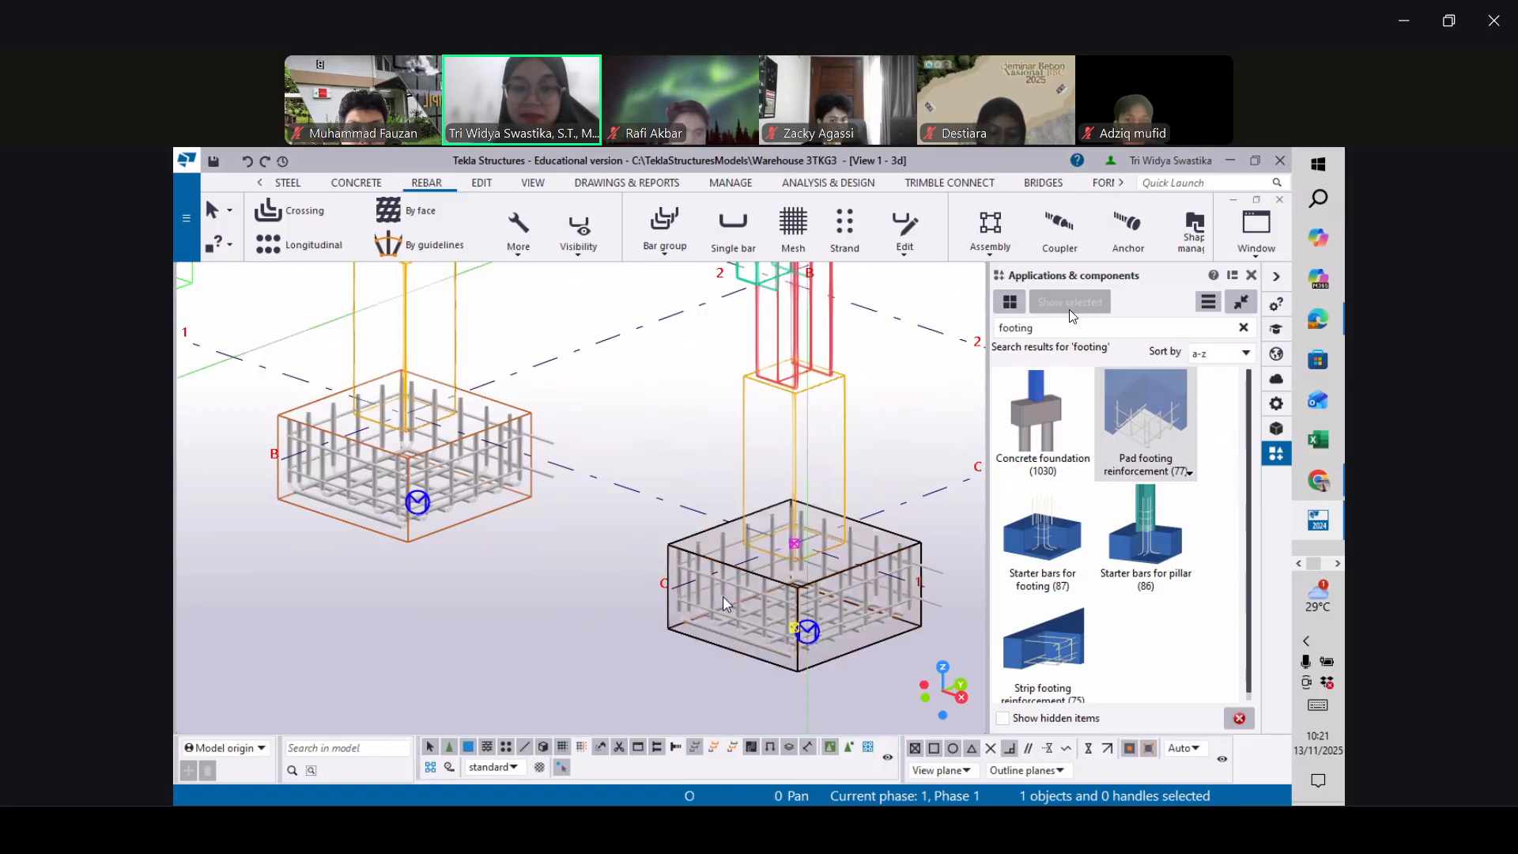
Add Starter bars for footing (87) to the reinforced footing at grid C-1
{"action": "scroll", "coordinate": [731, 609], "scroll_direction": "down", "scroll_amount": 2}
{"action": "scroll", "coordinate": [731, 609], "scroll_direction": "down", "scroll_amount": 3}
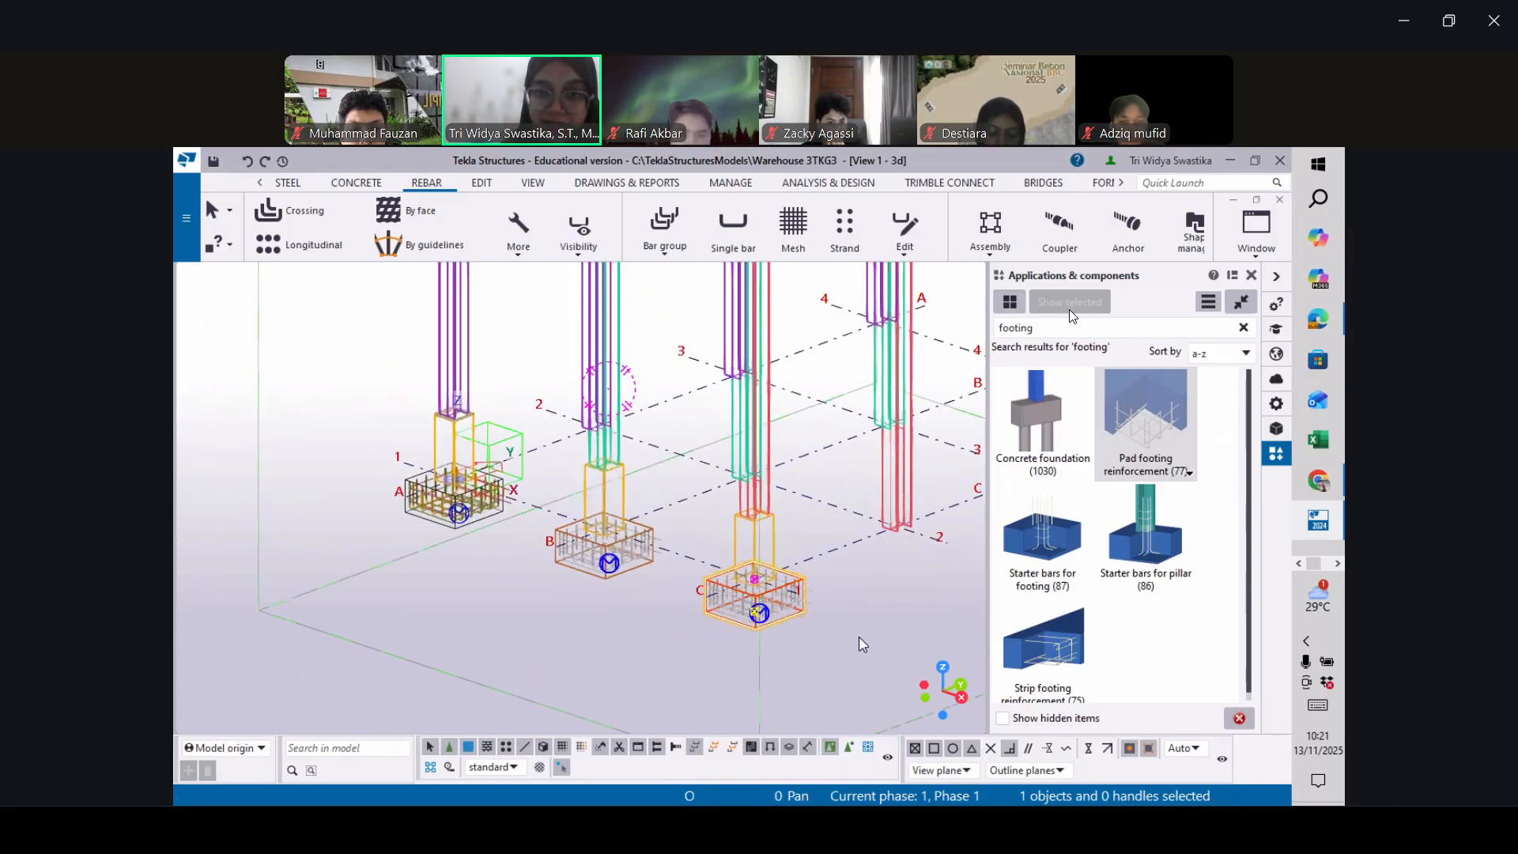
{"action": "scroll", "coordinate": [862, 644], "scroll_direction": "up", "scroll_amount": 2}
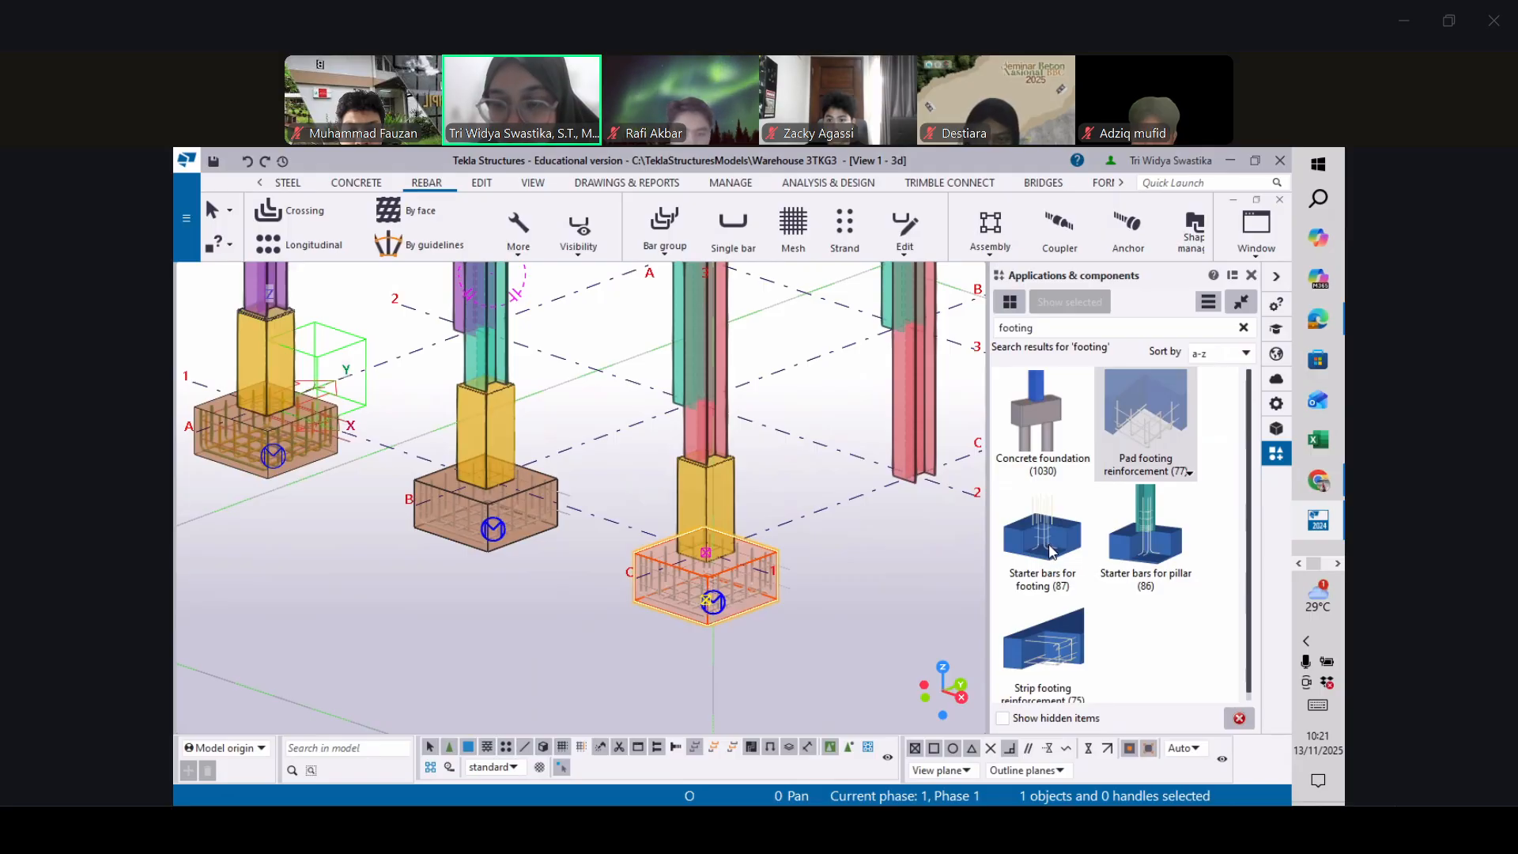
{"action": "left_click", "coordinate": [1043, 541]}
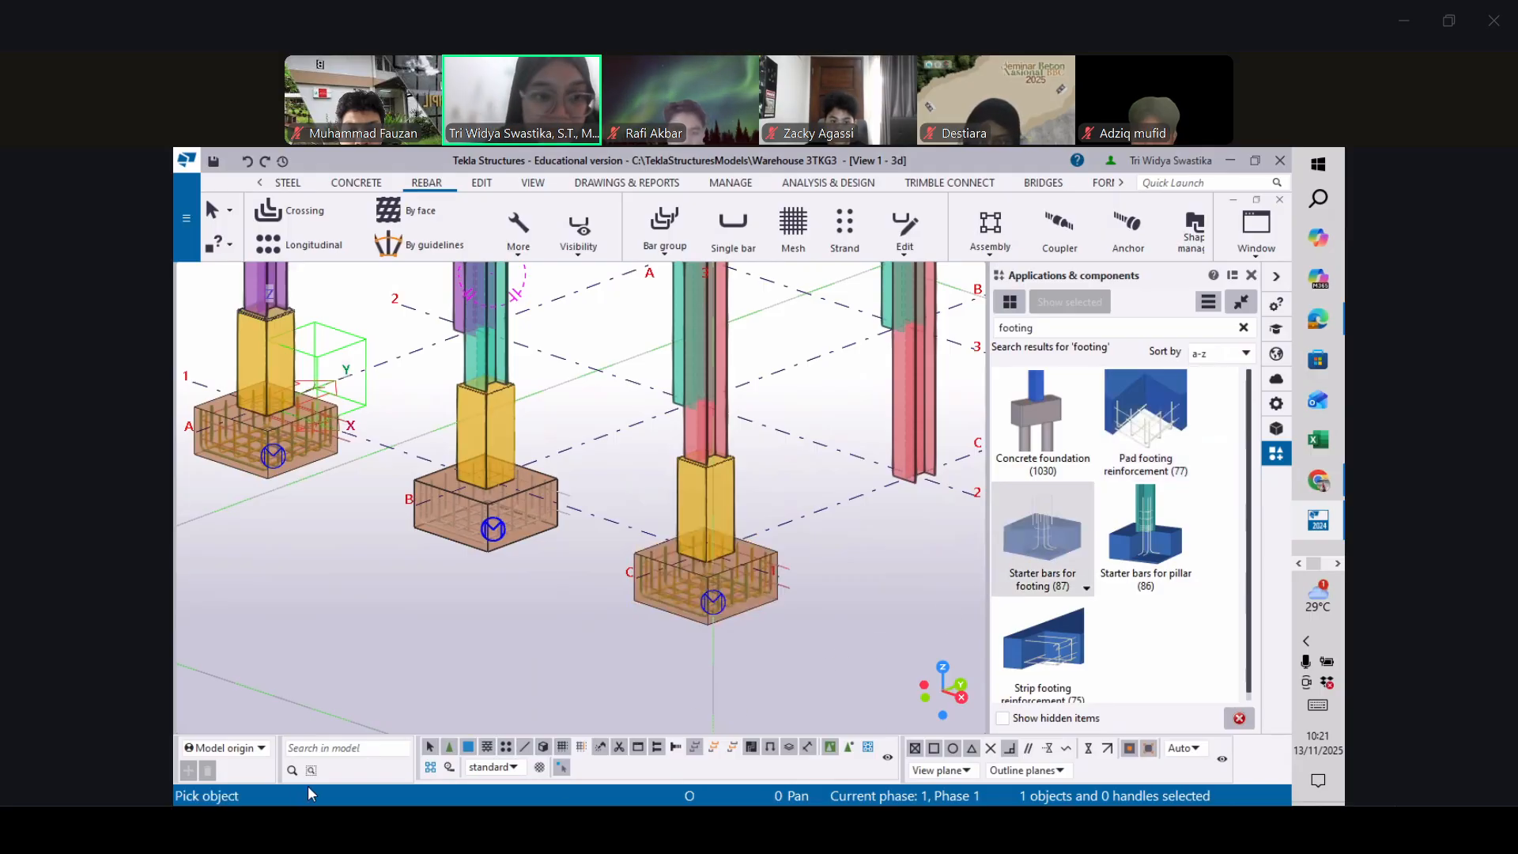
{"action": "left_click", "coordinate": [649, 553]}
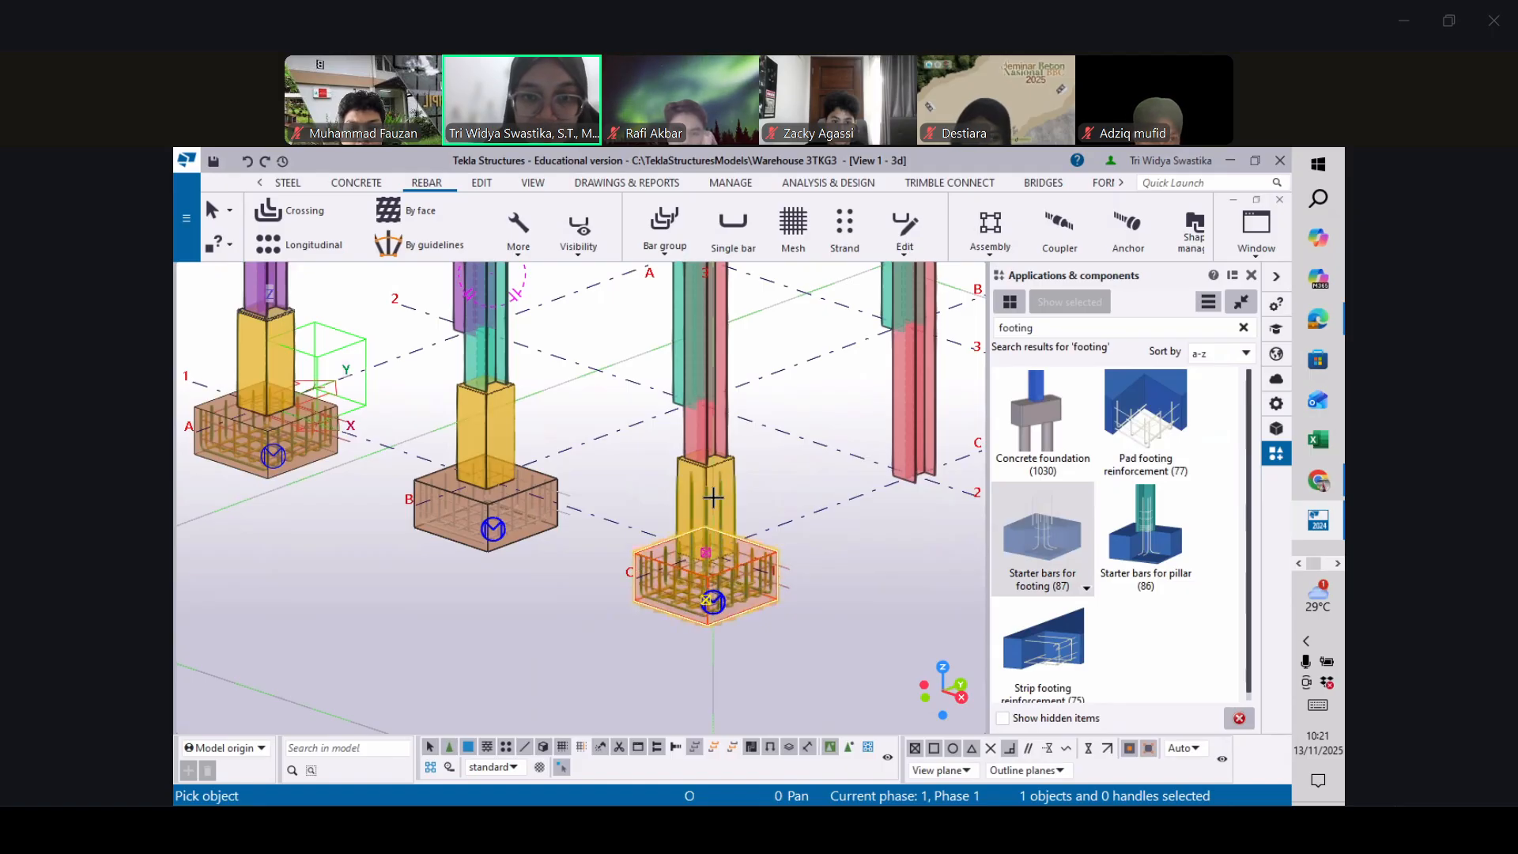
Examine how the starter bars at grid C-1 sit relative to the faces of the pedestal column
{"action": "scroll", "coordinate": [711, 564], "scroll_direction": "up", "scroll_amount": 4}
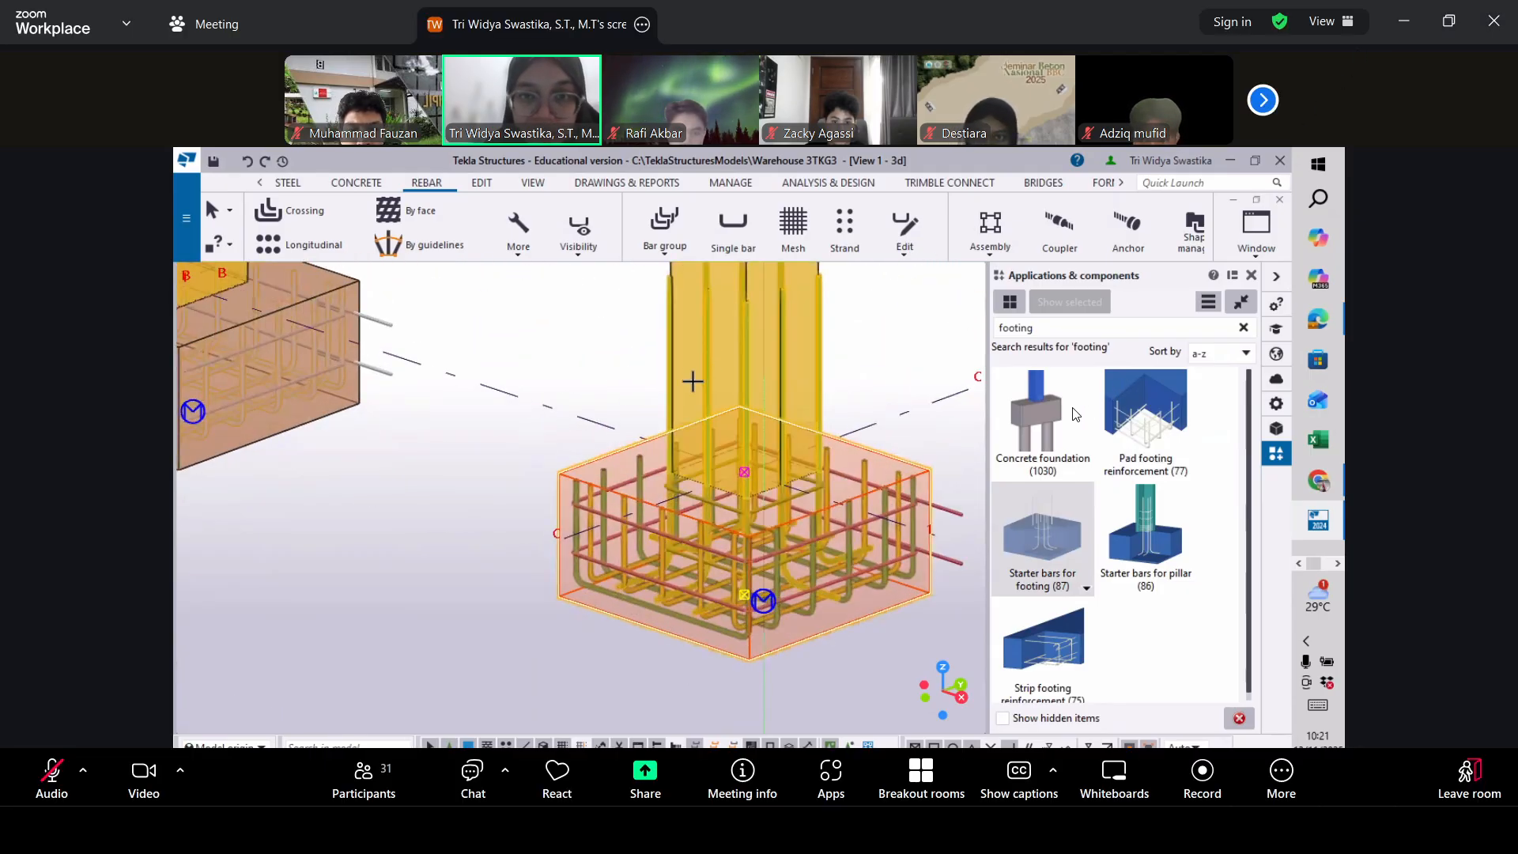
{"action": "scroll", "coordinate": [658, 597], "scroll_direction": "down", "scroll_amount": 3}
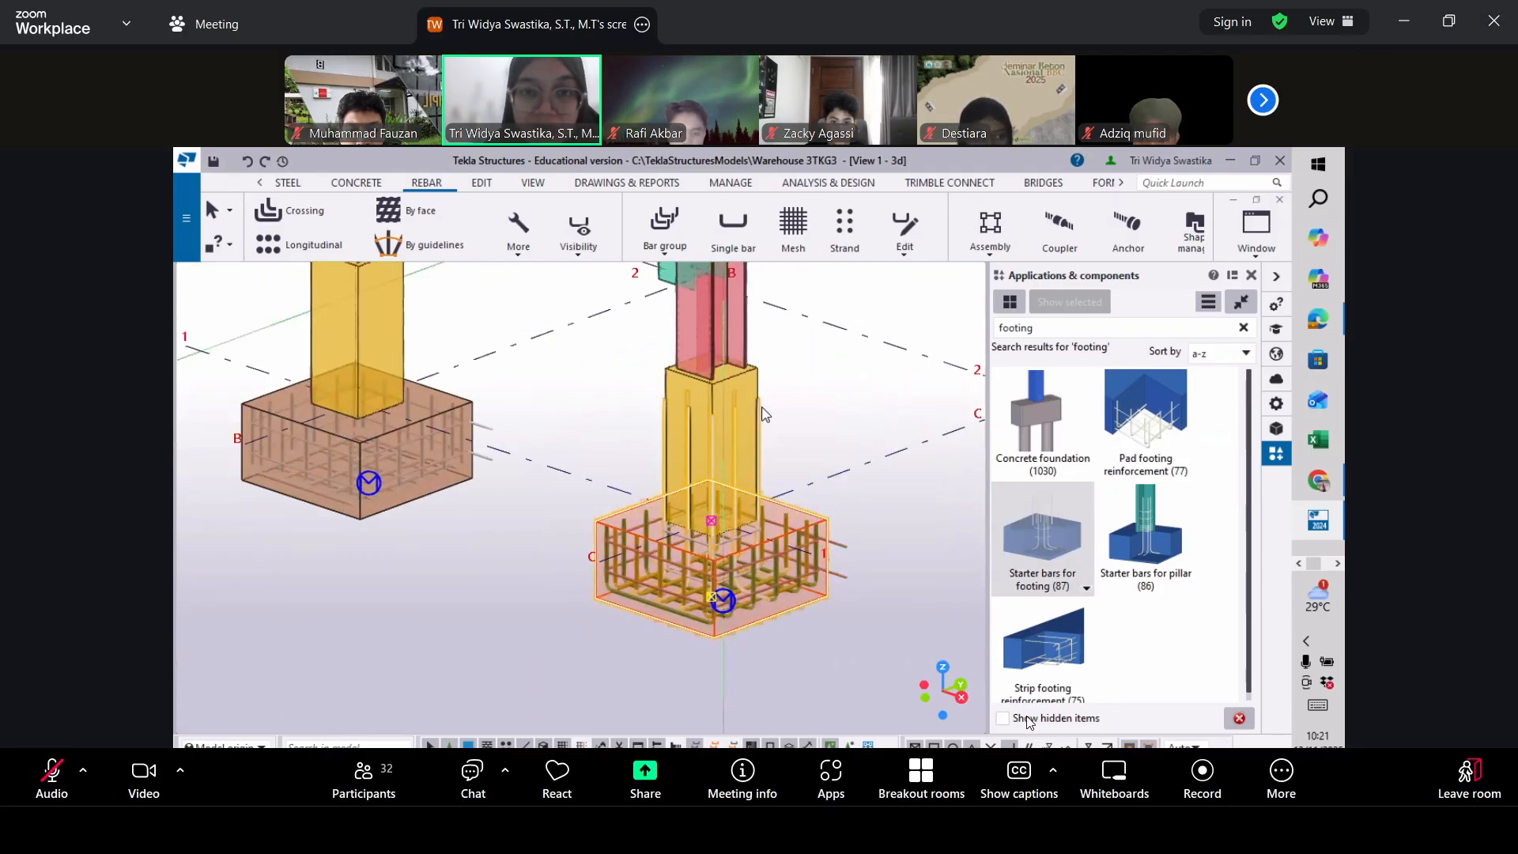
{"action": "scroll", "coordinate": [760, 443], "scroll_direction": "up", "scroll_amount": 5}
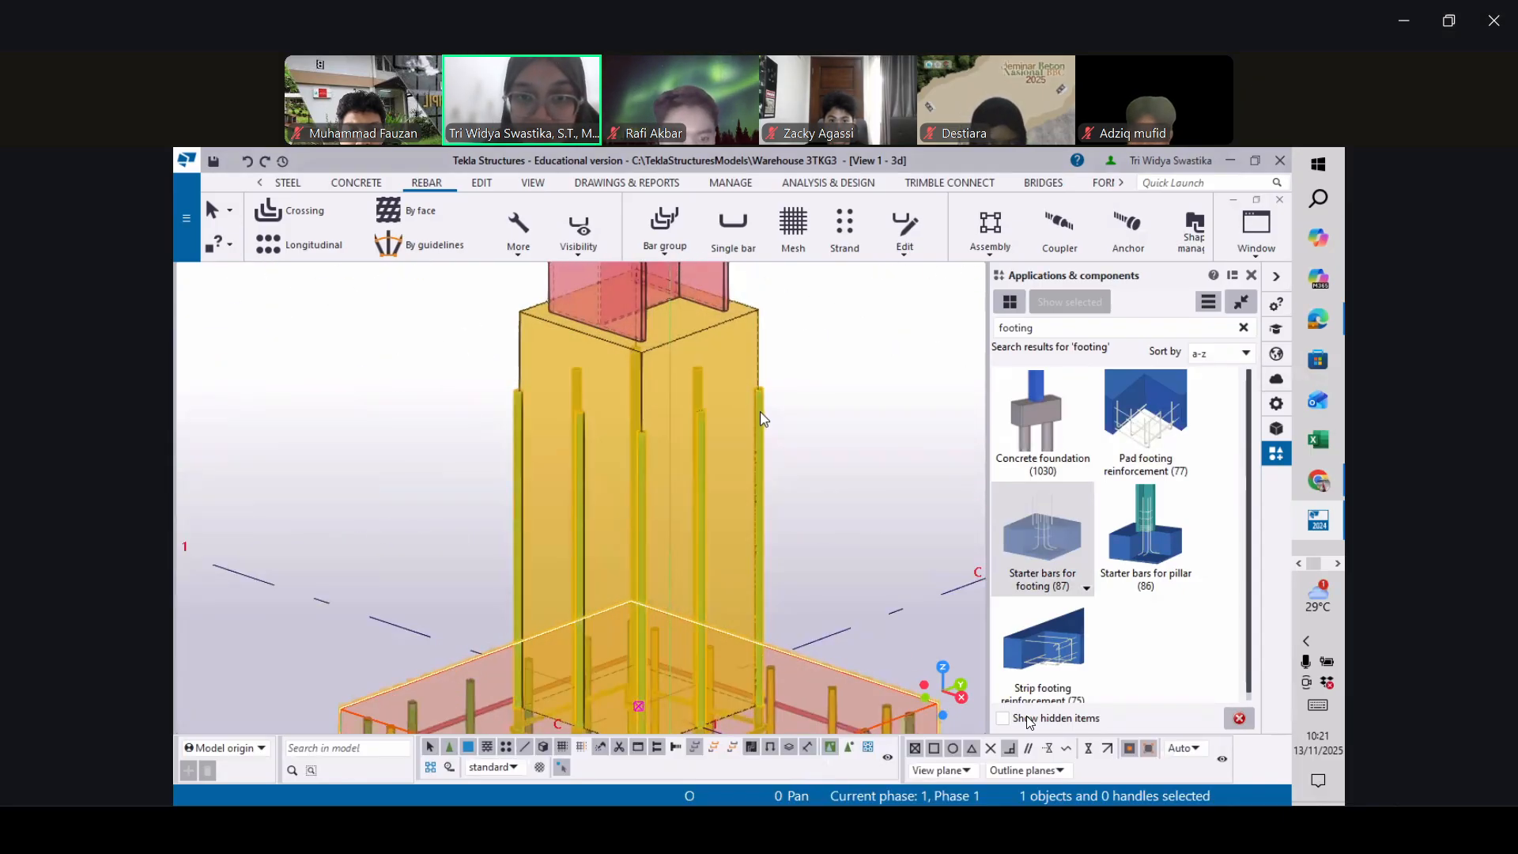
{"action": "scroll", "coordinate": [564, 394], "scroll_direction": "up", "scroll_amount": 2}
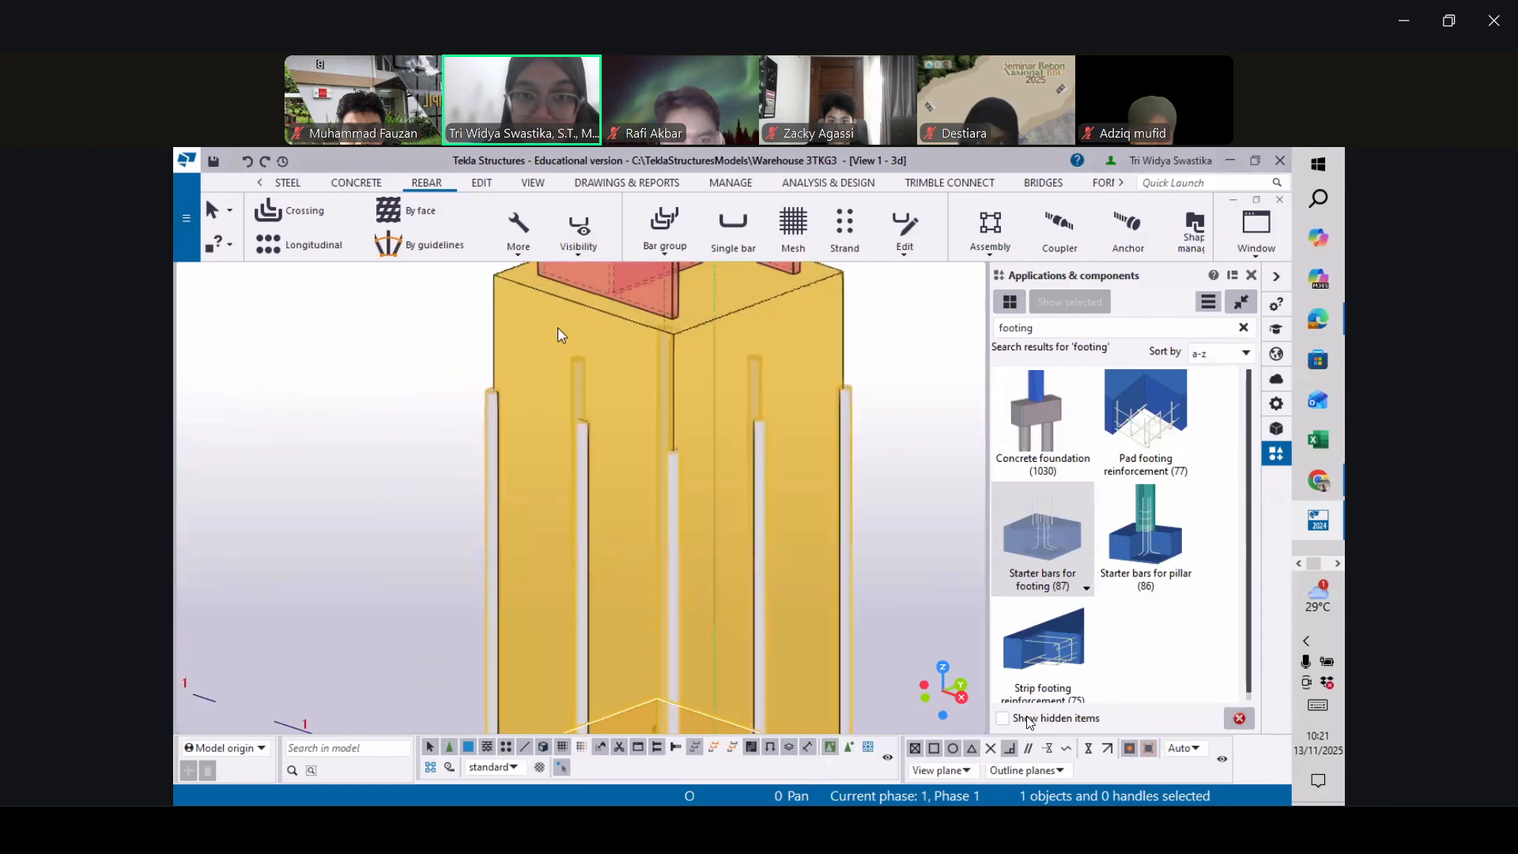
{"action": "left_click", "coordinate": [37, 768]}
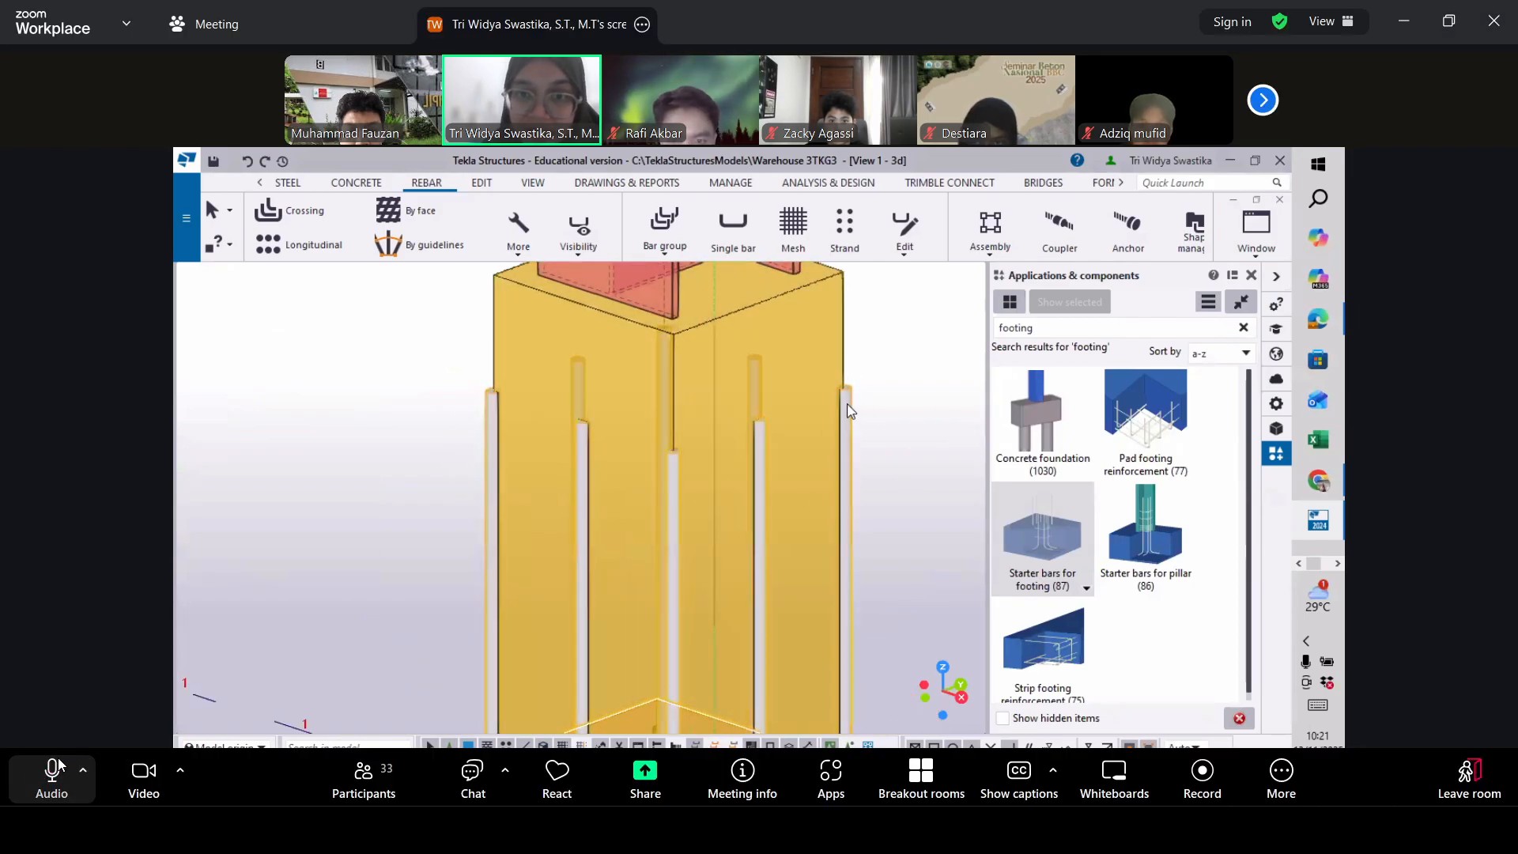
{"action": "left_click", "coordinate": [60, 765]}
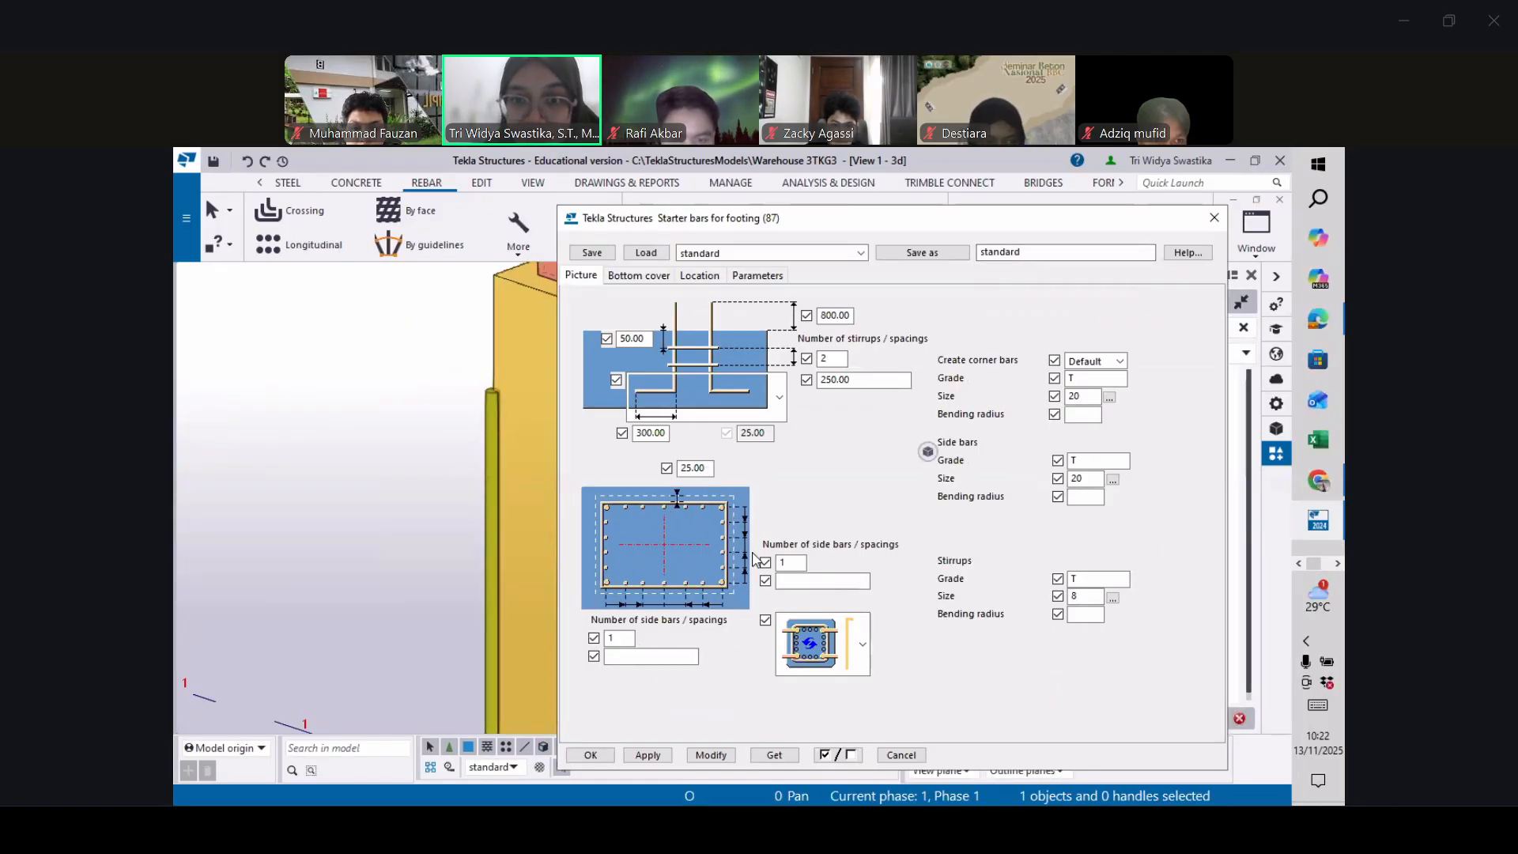
Set both location dimensions of the starter bars to 300 mm and modify the bars in the pedestal at grid C-1
{"action": "left_click", "coordinate": [700, 276]}
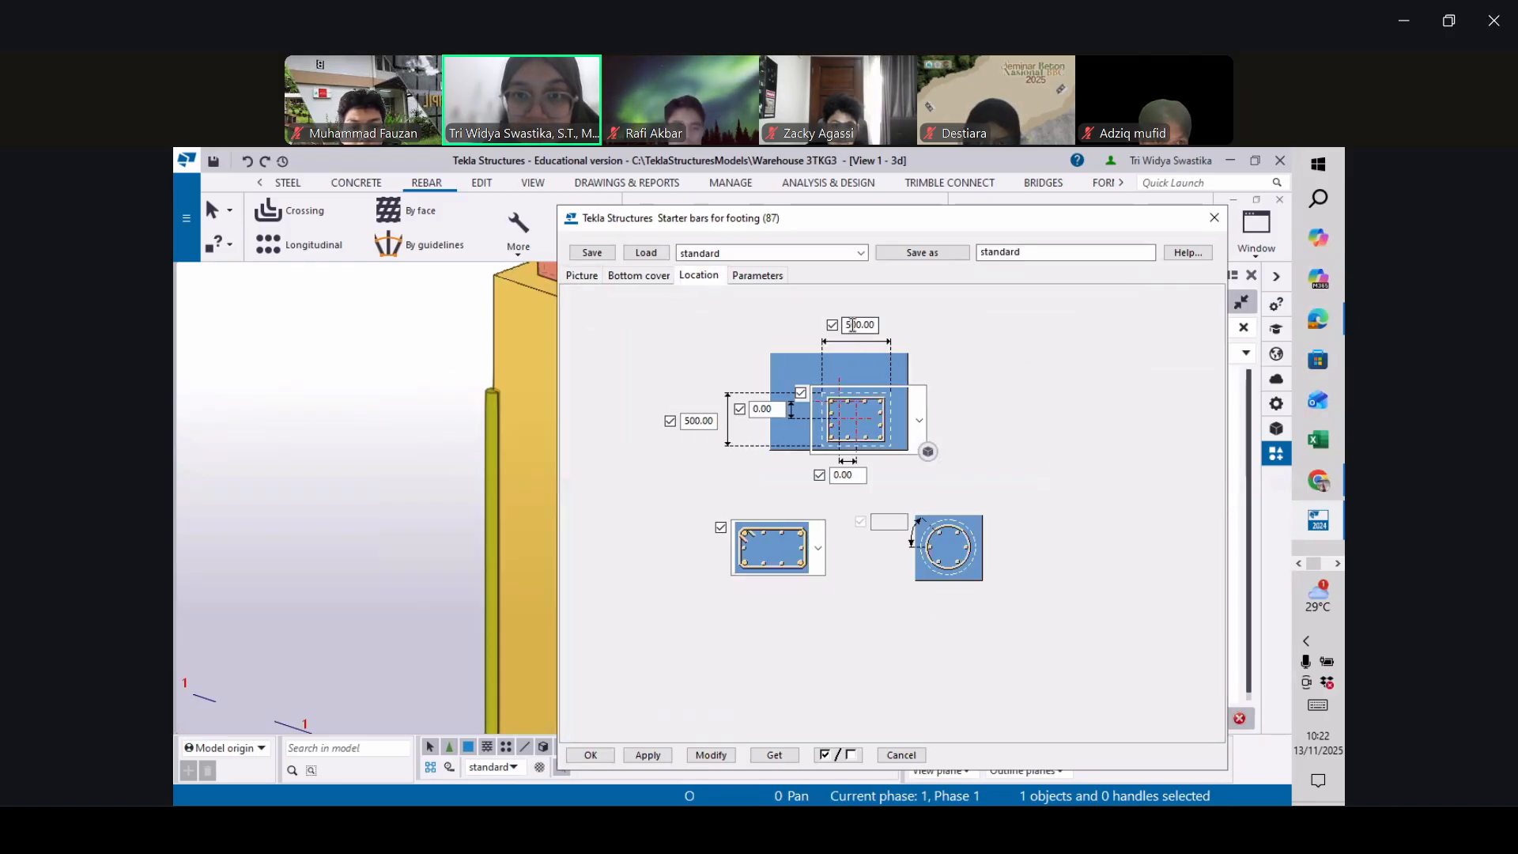
{"action": "type", "text": "3"}
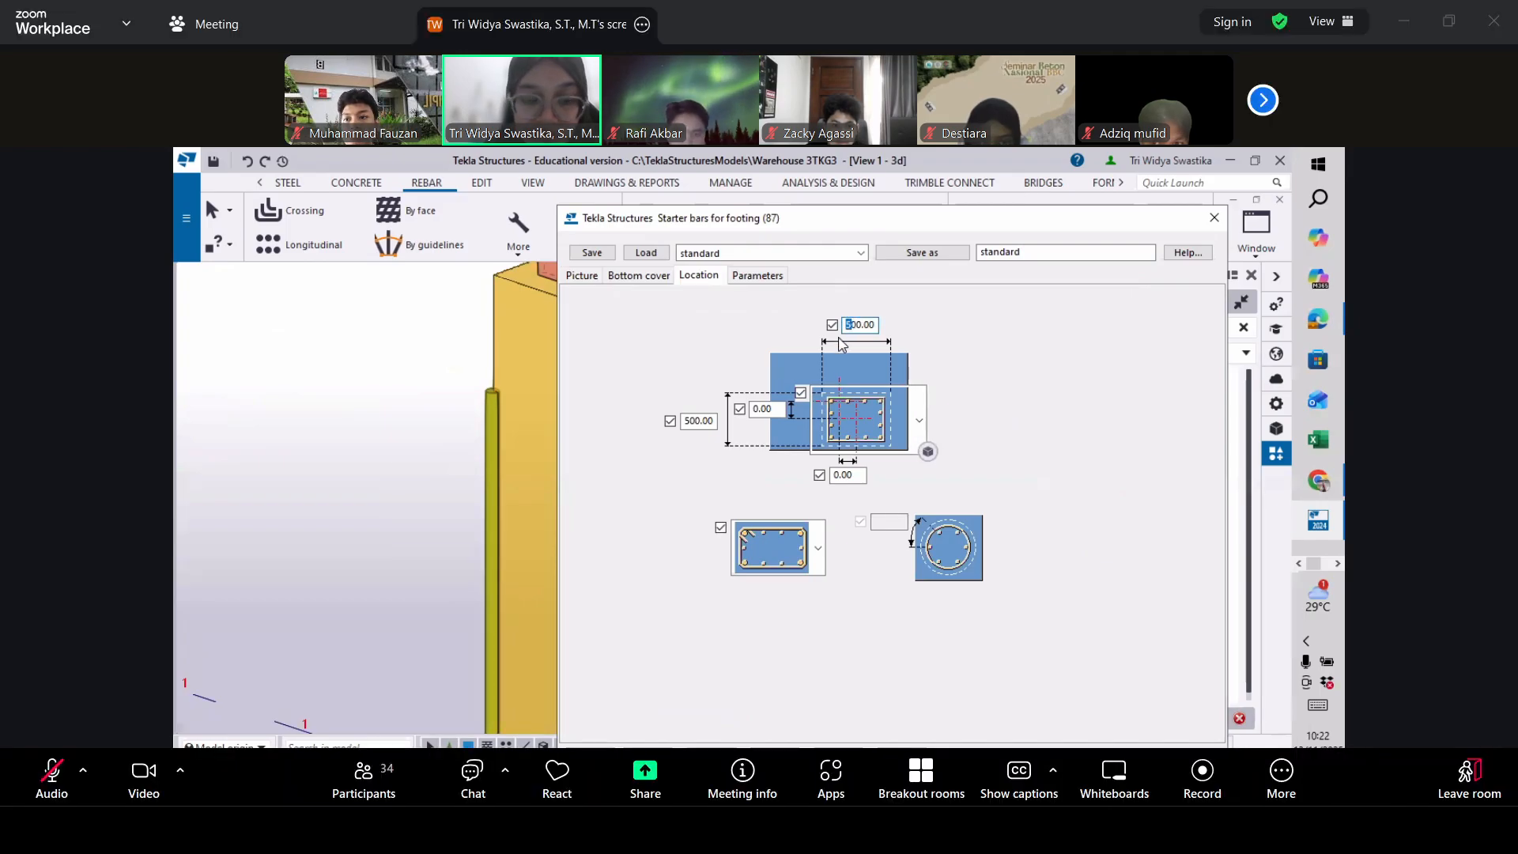
{"action": "left_click_drag", "start_coordinate": [691, 422], "coordinate": [684, 423]}
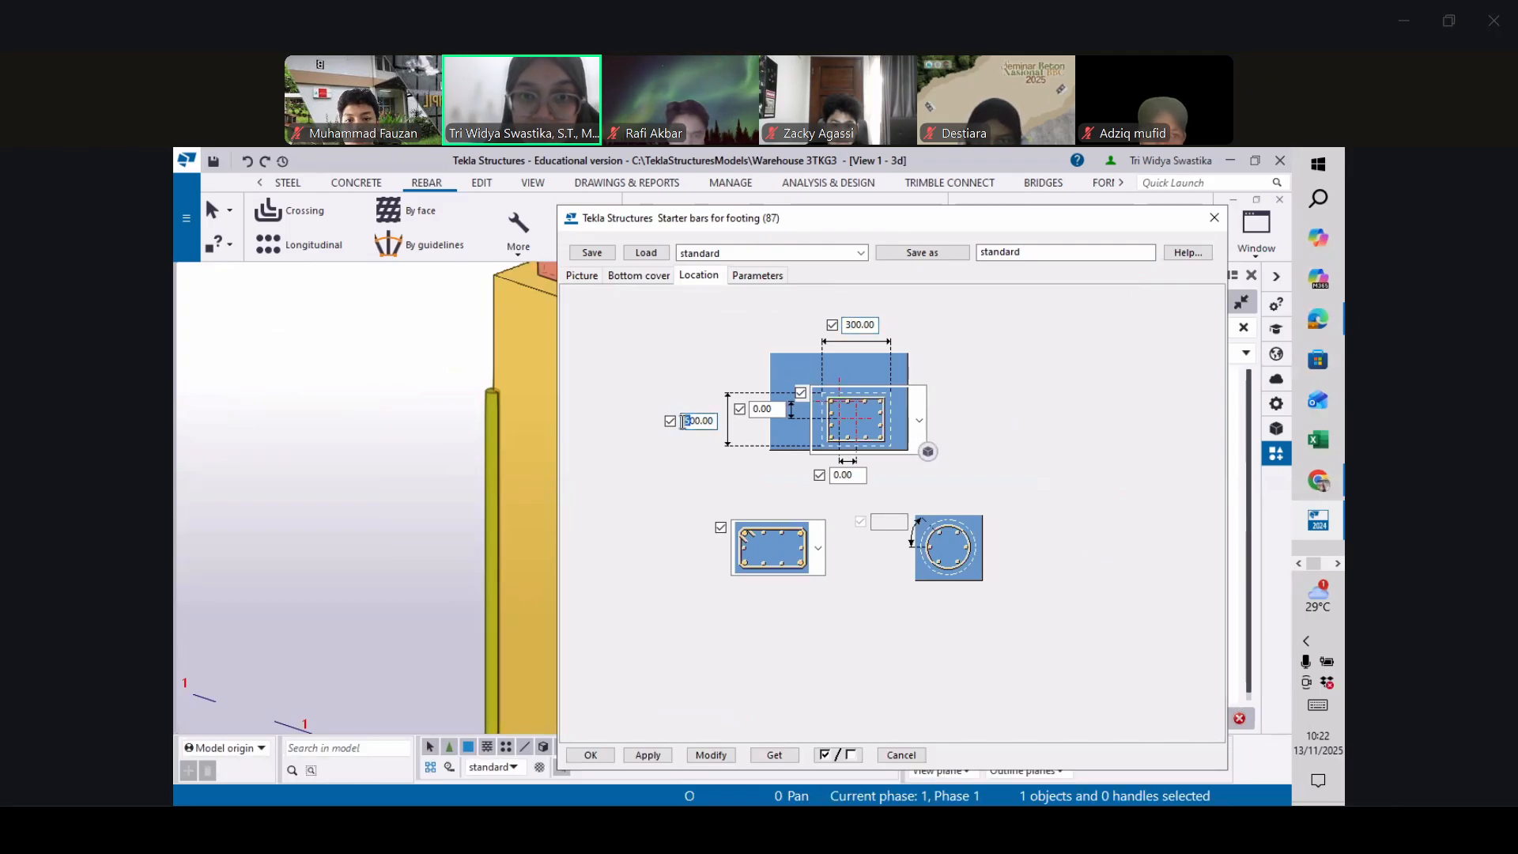
{"action": "type", "text": "3"}
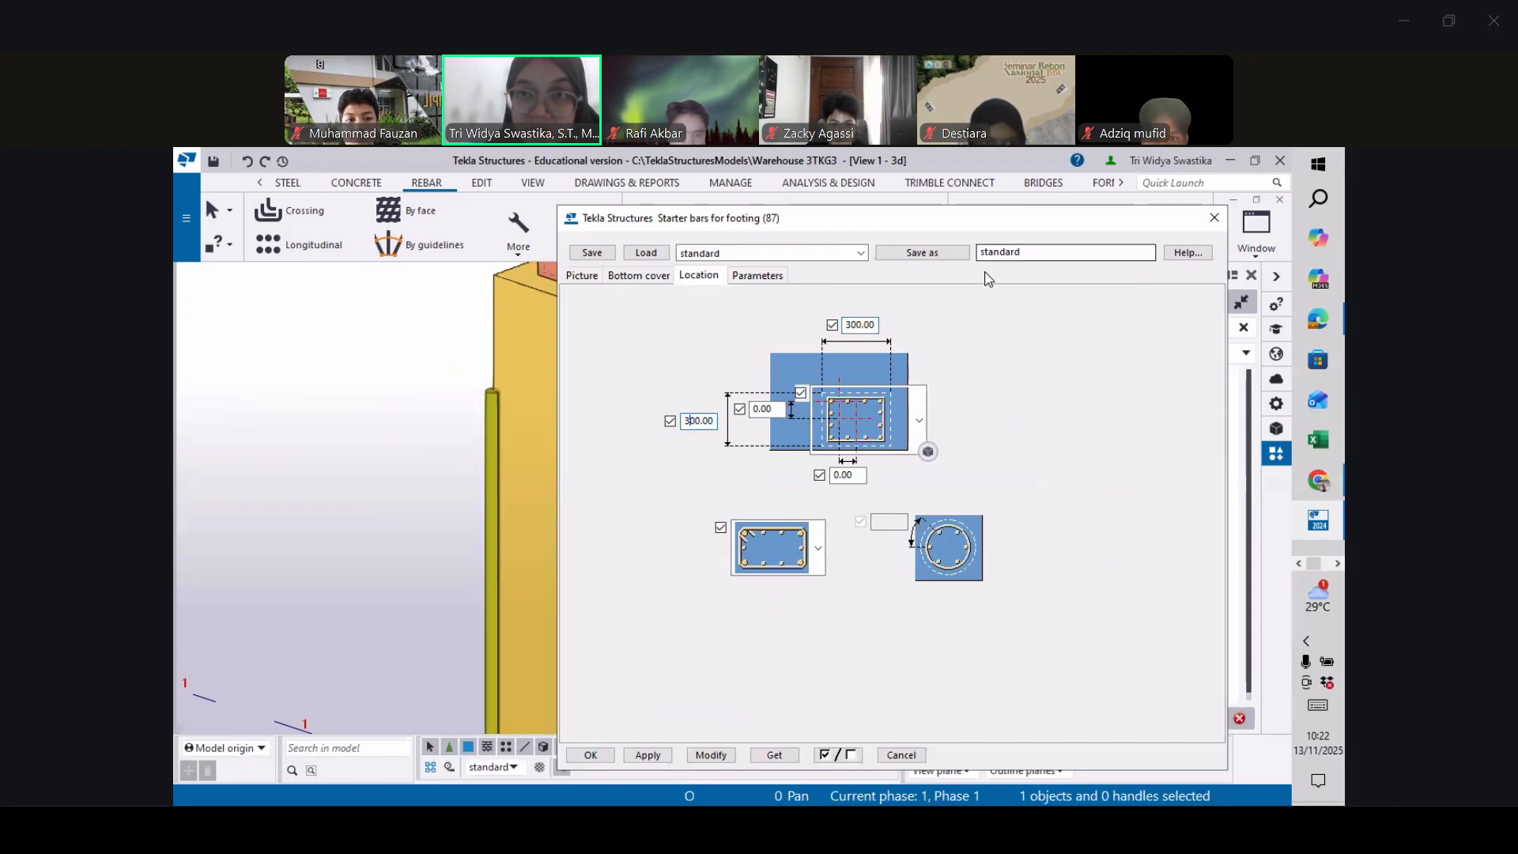
{"action": "left_click_drag", "start_coordinate": [988, 218], "coordinate": [1207, 182]}
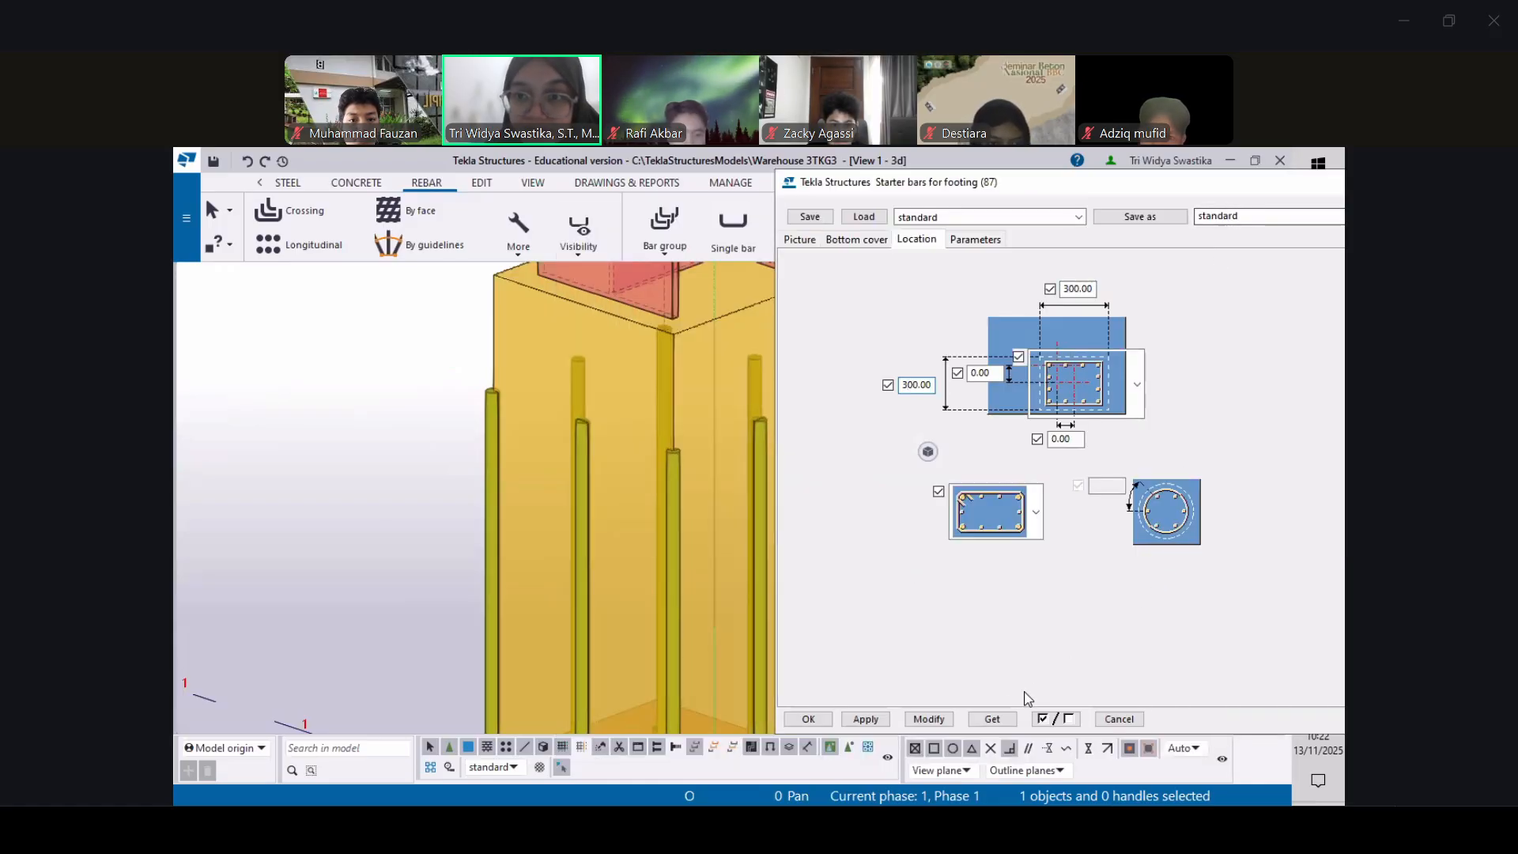
{"action": "left_click", "coordinate": [930, 719]}
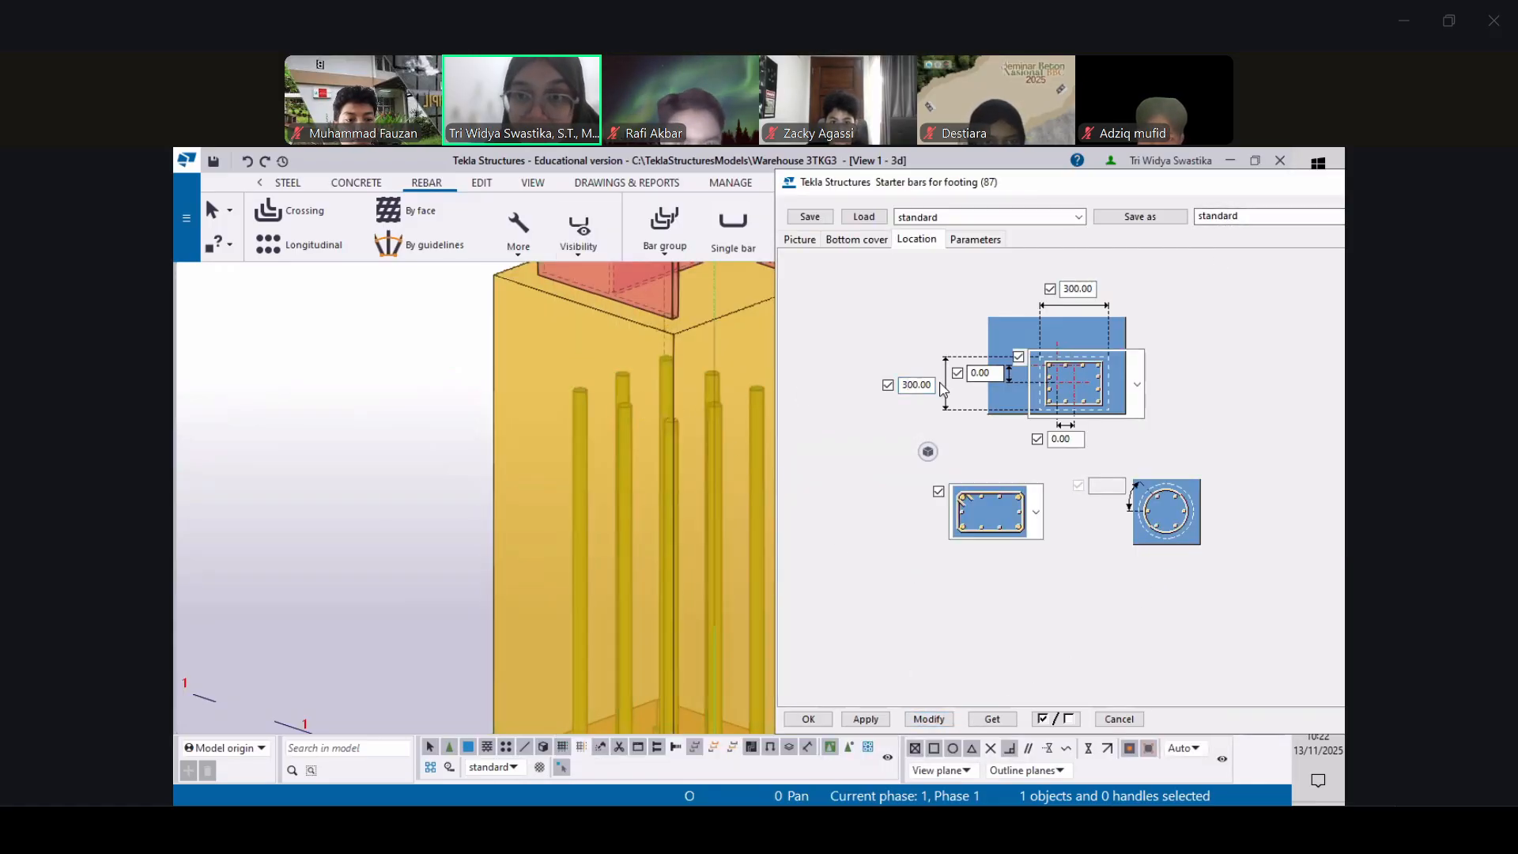
Set both location dimensions of the starter bars at grid C-1 to 350 mm, modify the bars and accept the settings
{"action": "left_click", "coordinate": [903, 385]}
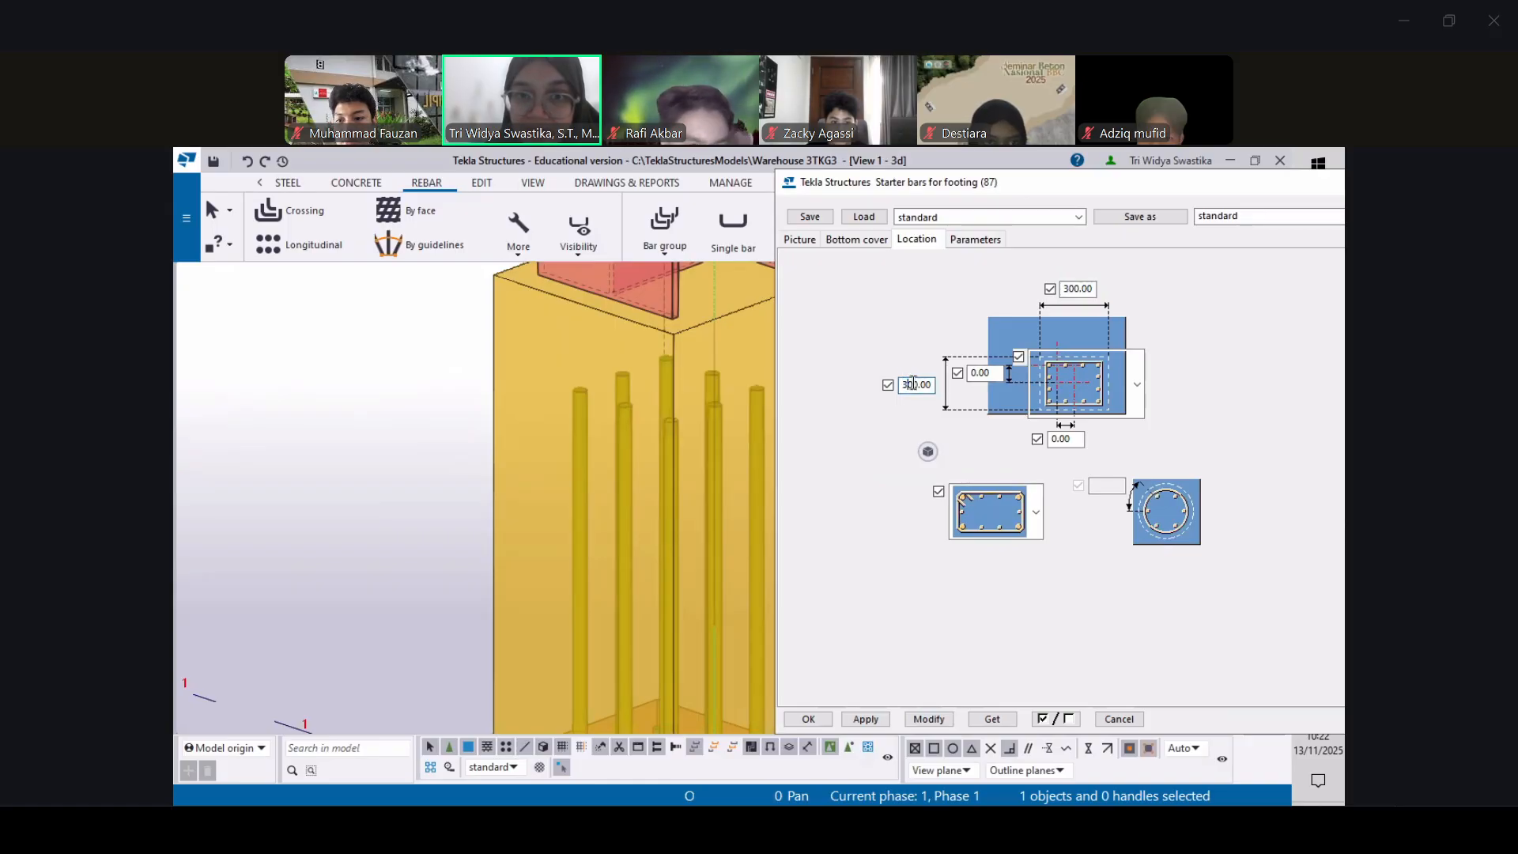
{"action": "left_click_drag", "start_coordinate": [911, 384], "coordinate": [914, 385]}
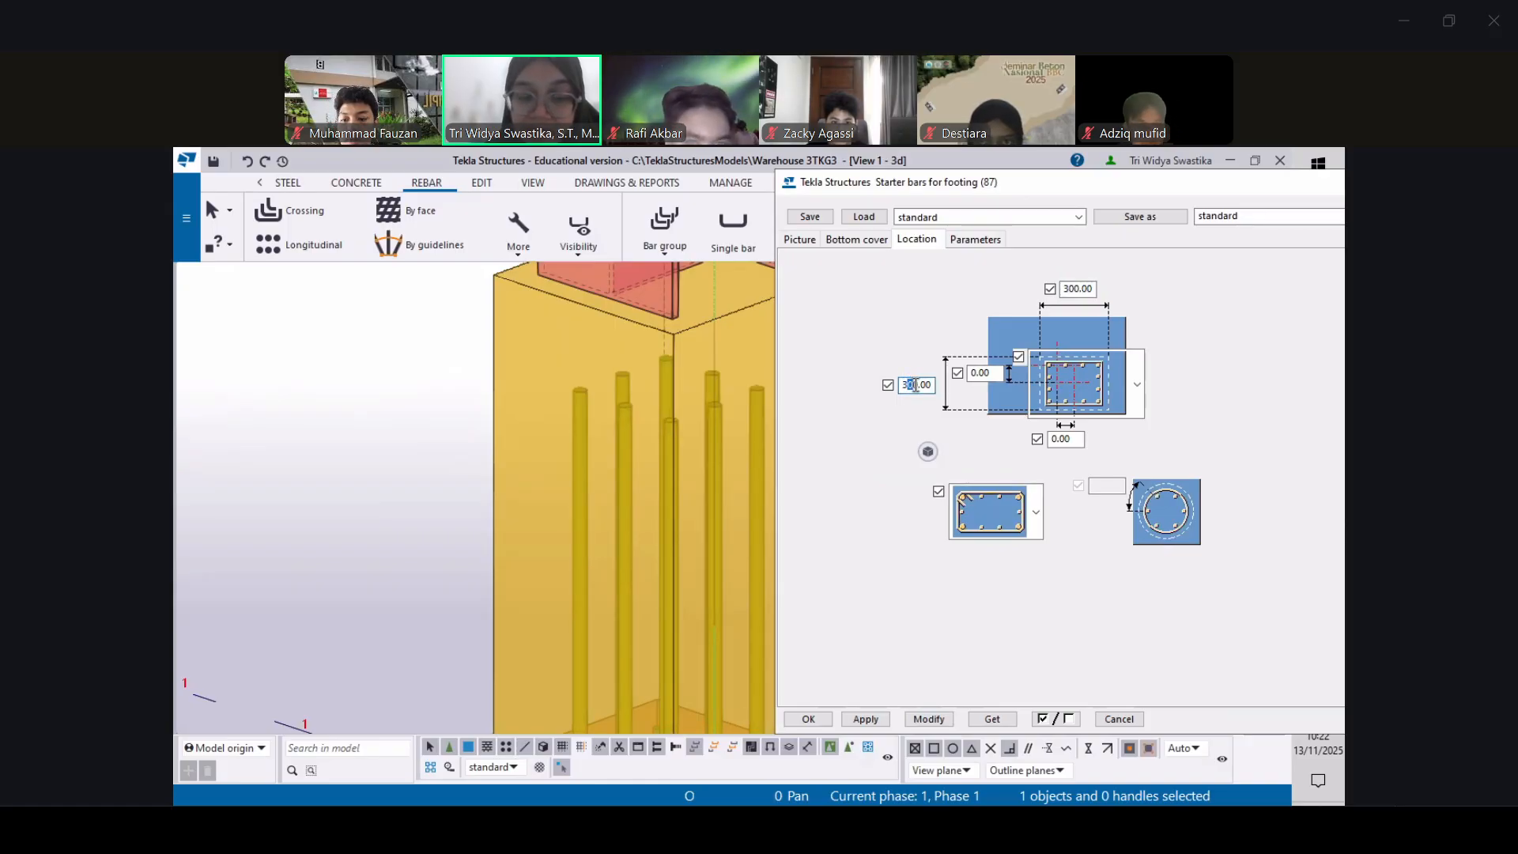
{"action": "type", "text": "5"}
{"action": "left_click_drag", "start_coordinate": [1069, 289], "coordinate": [1073, 288]}
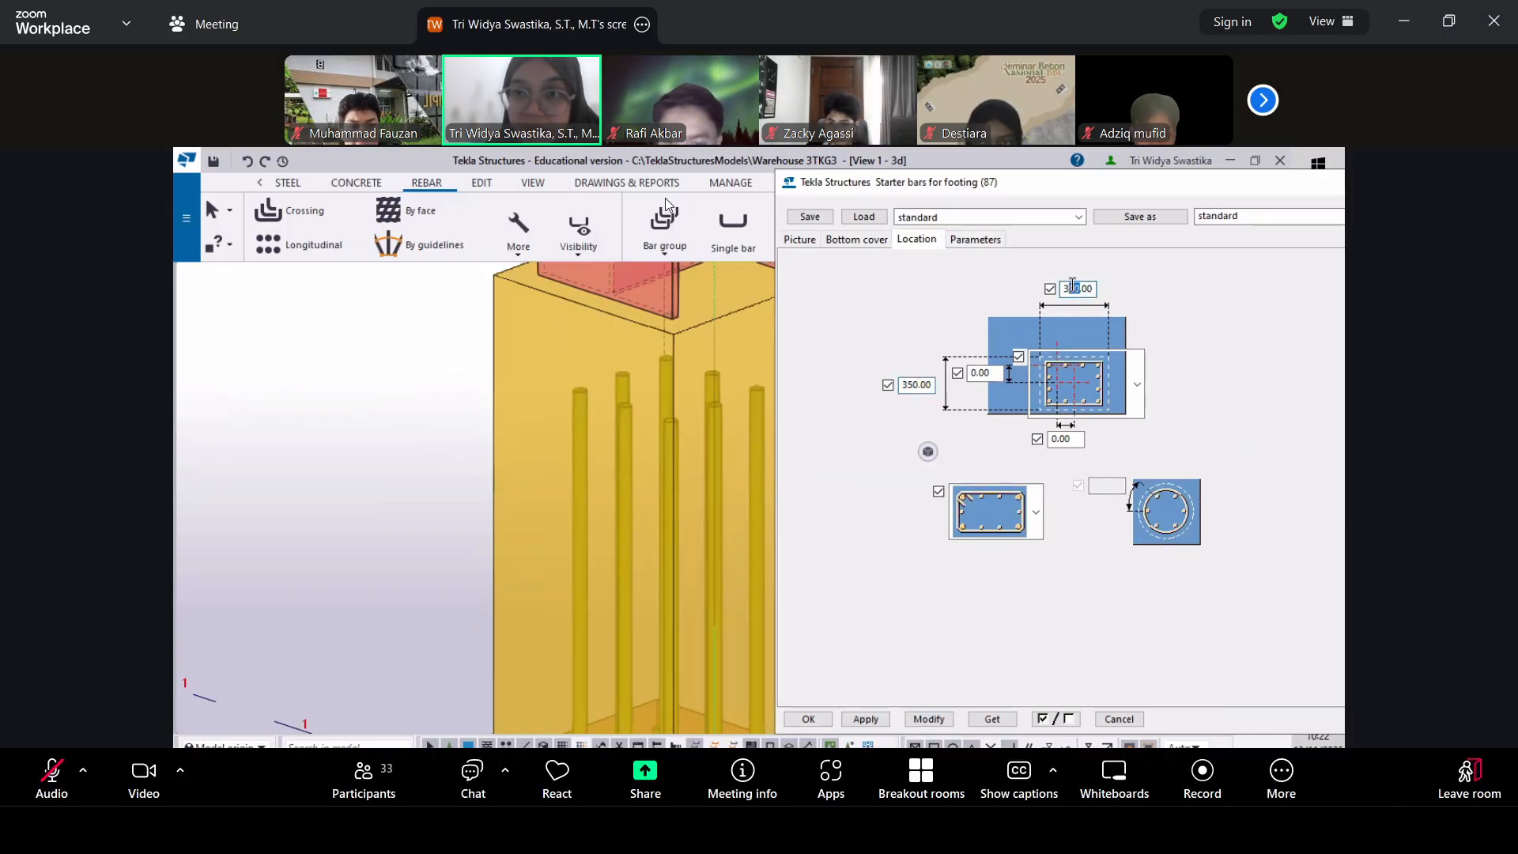
{"action": "type", "text": "5"}
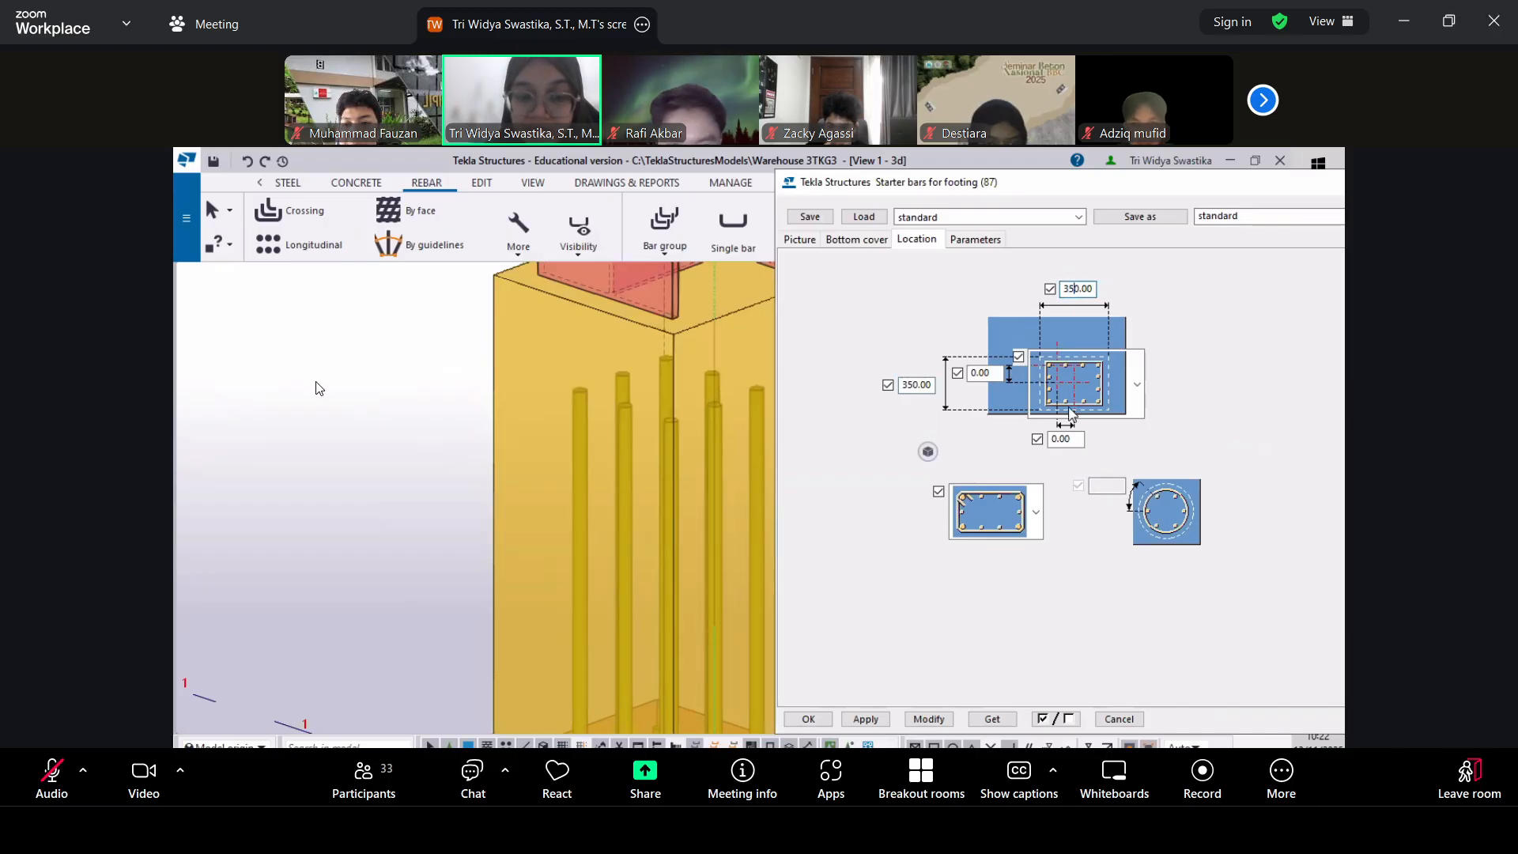
{"action": "left_click", "coordinate": [942, 725]}
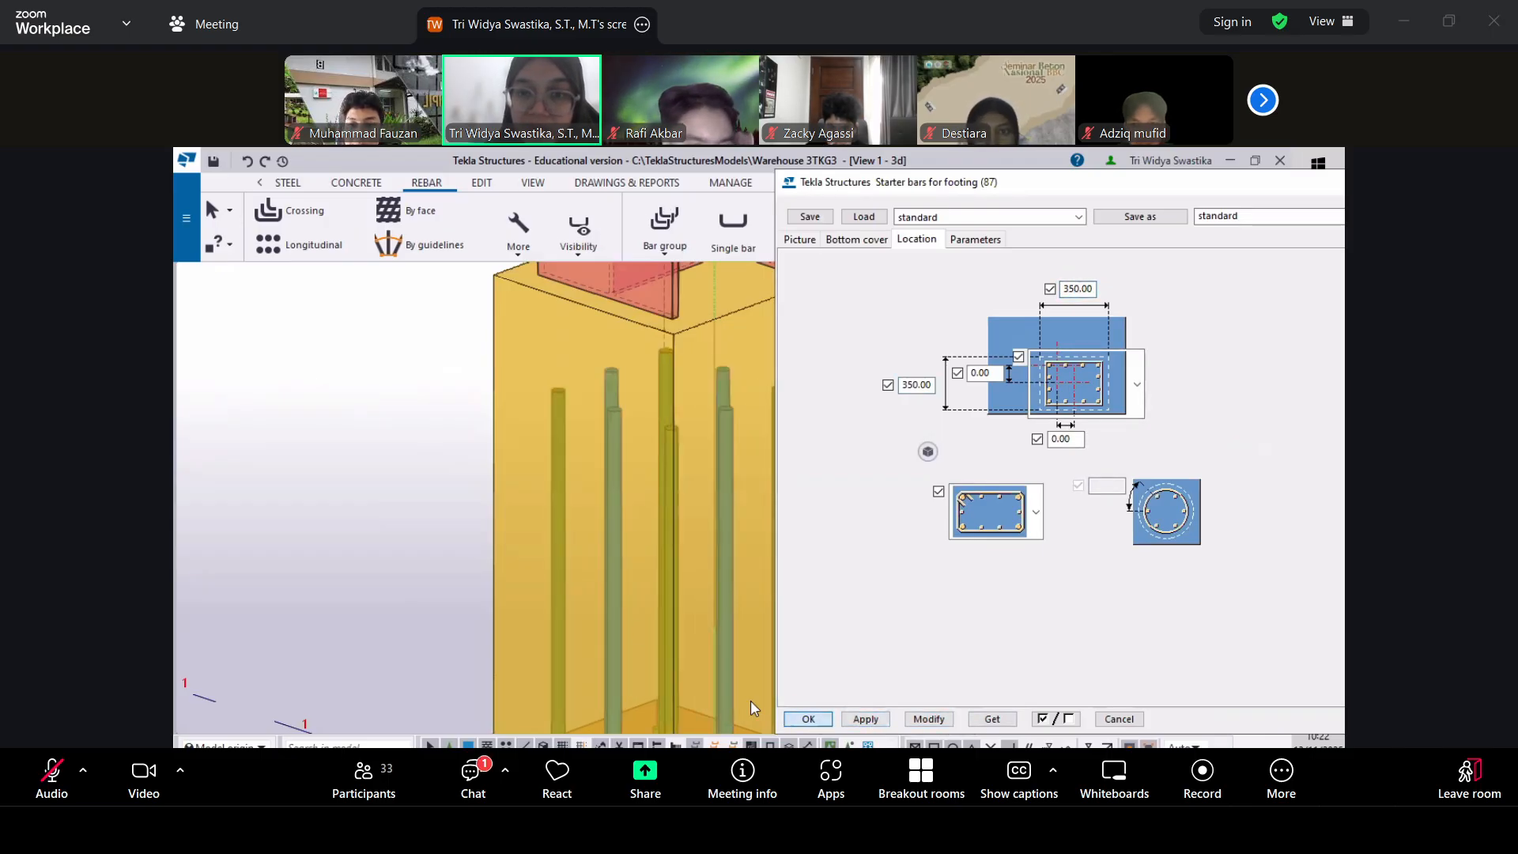
{"action": "left_click", "coordinate": [808, 719]}
{"action": "scroll", "coordinate": [413, 511], "scroll_direction": "down", "scroll_amount": 3}
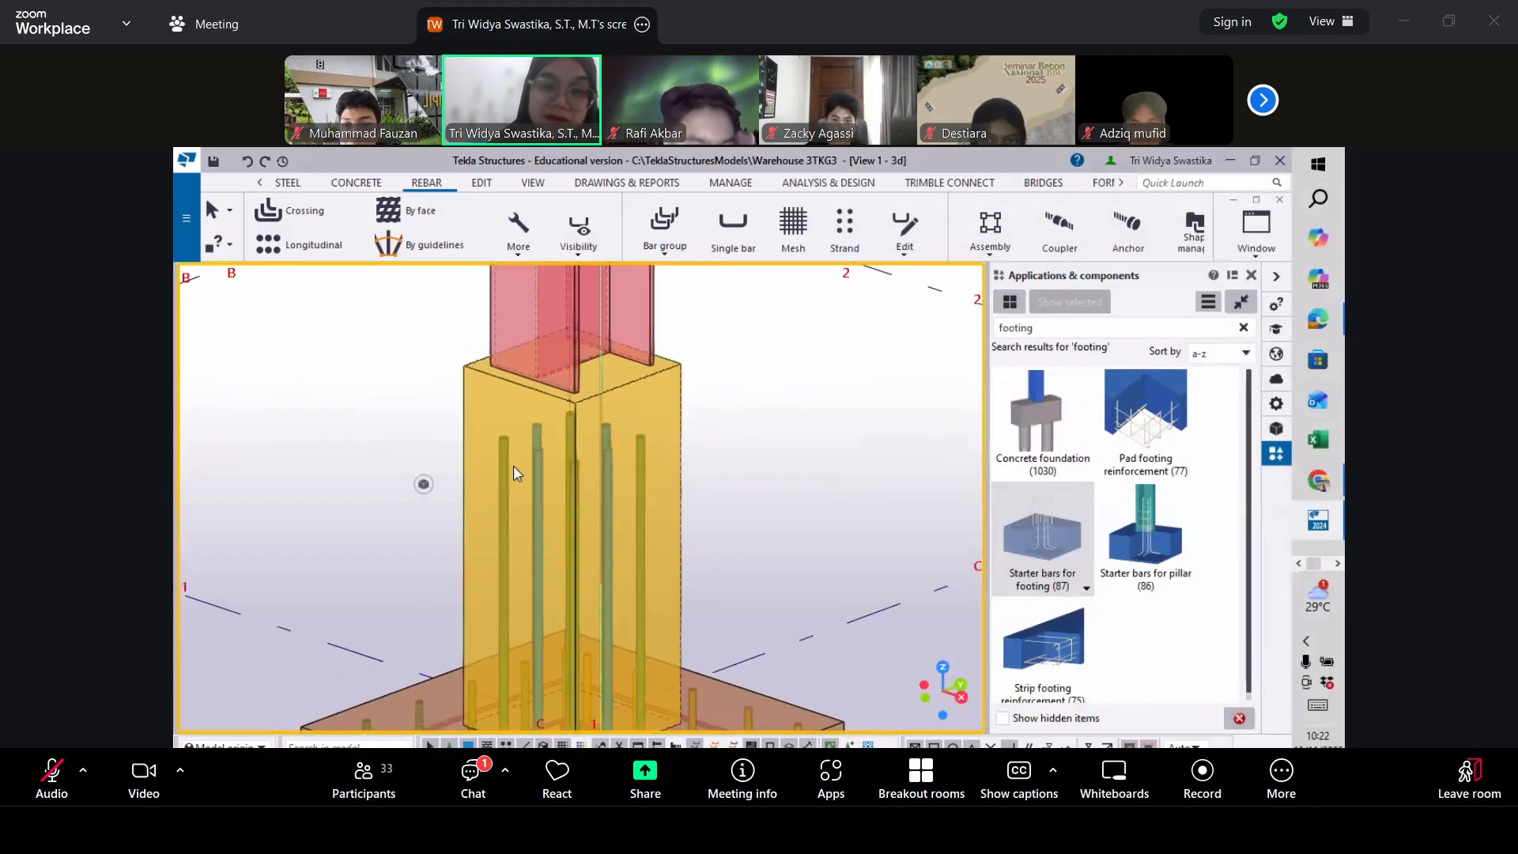
{"action": "middle_click_drag", "start_coordinate": [512, 467], "coordinate": [565, 310], "text": "ctrl"}
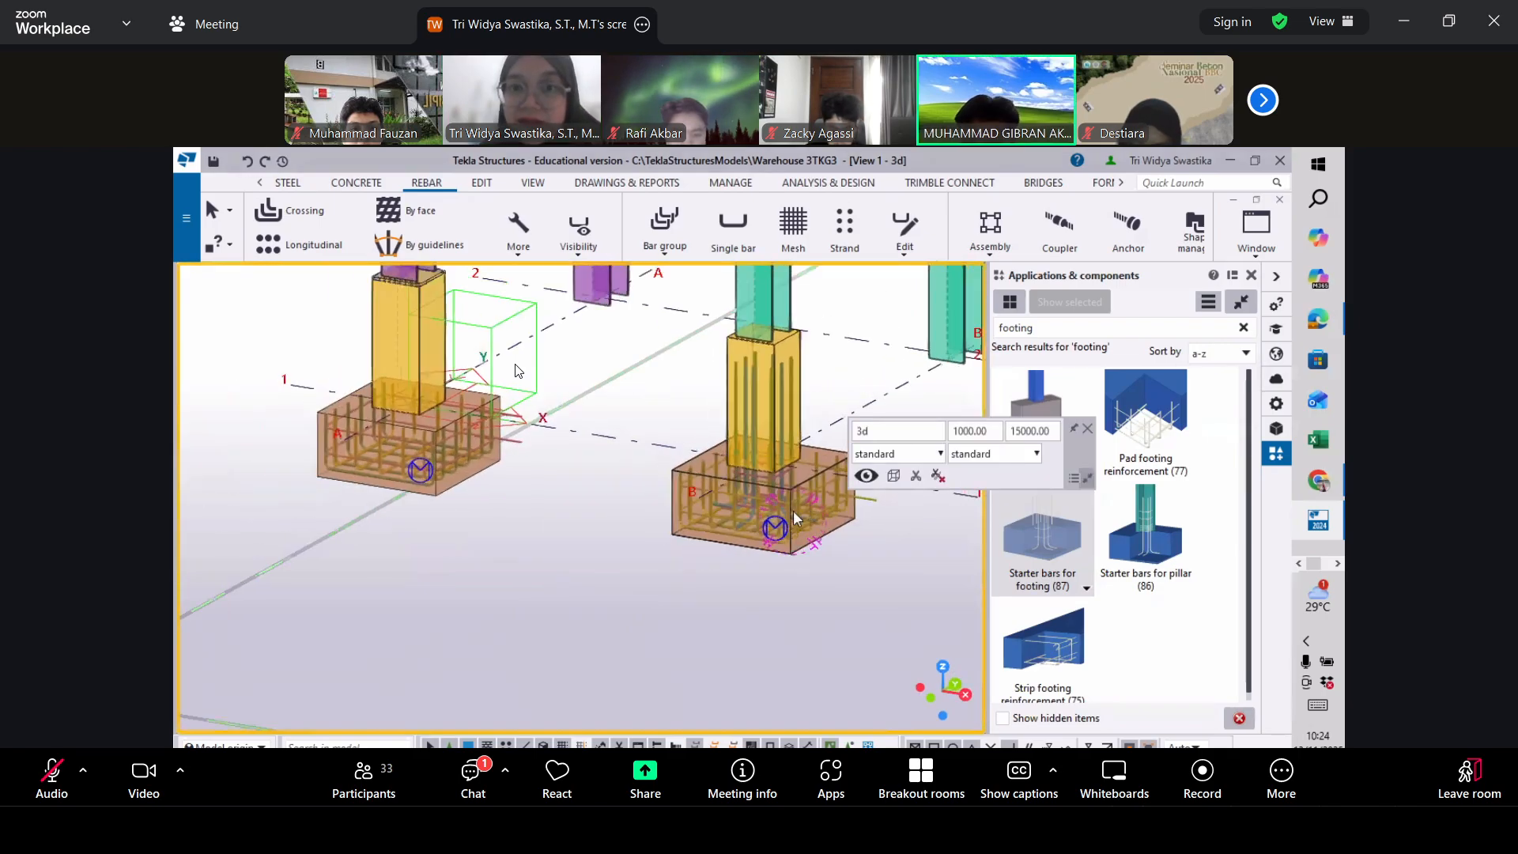
{"action": "left_click", "coordinate": [42, 774]}
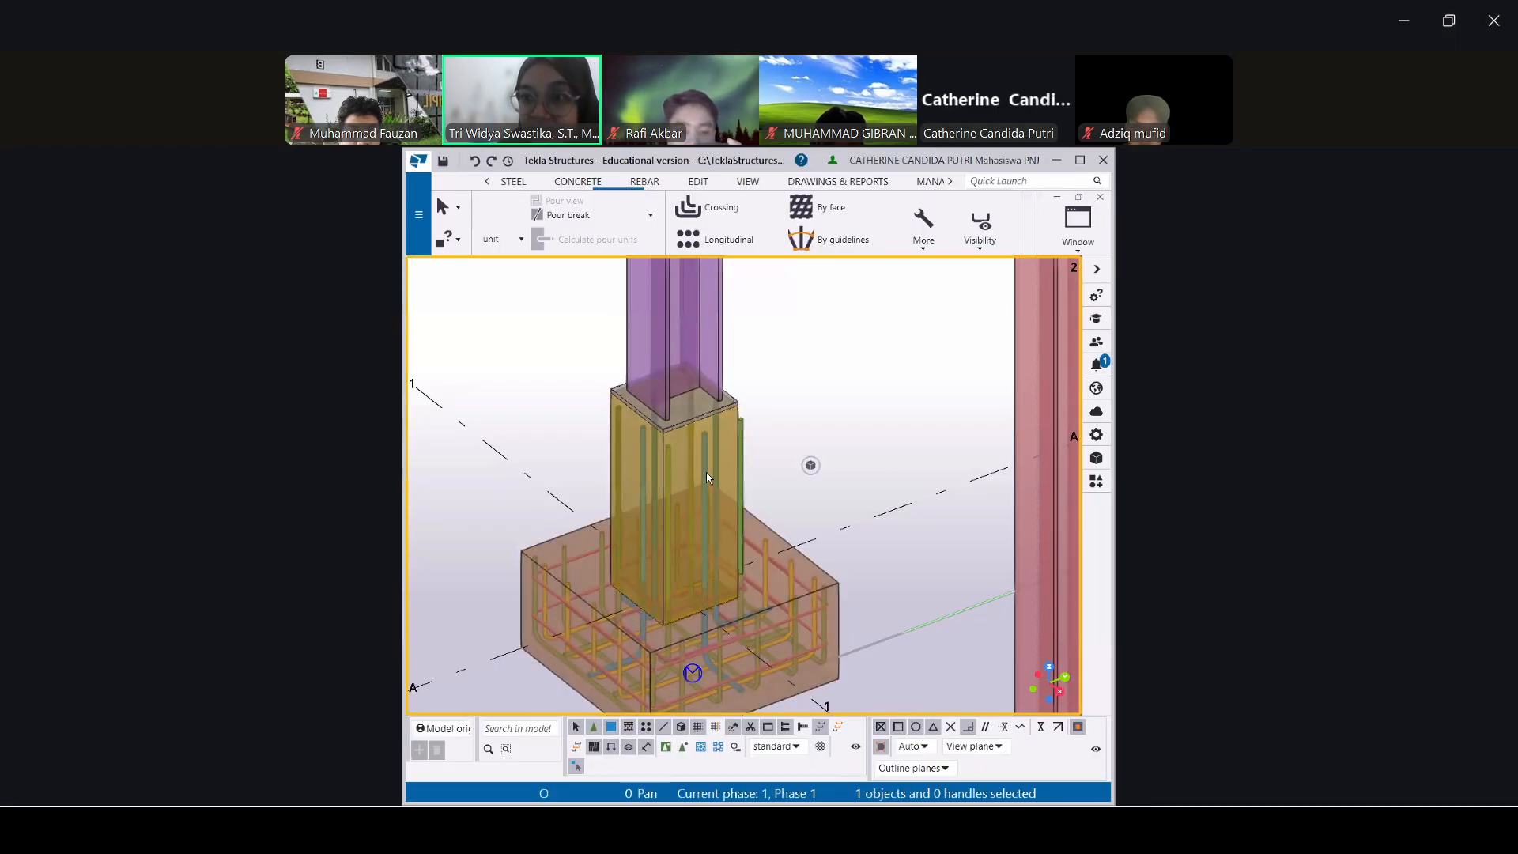
{"action": "left_click", "coordinate": [742, 427]}
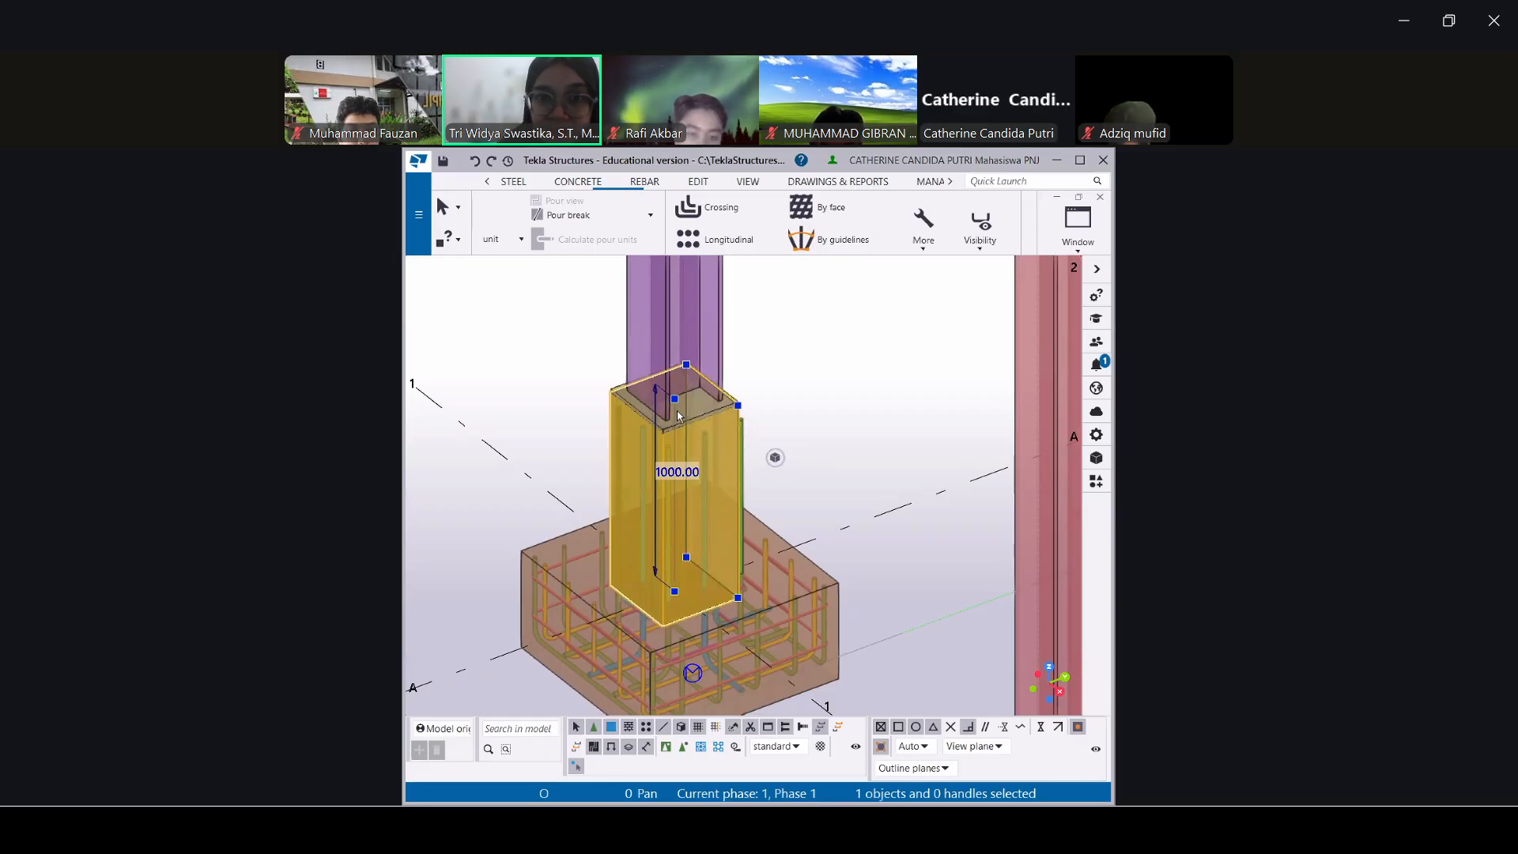
{"action": "left_click", "coordinate": [744, 435]}
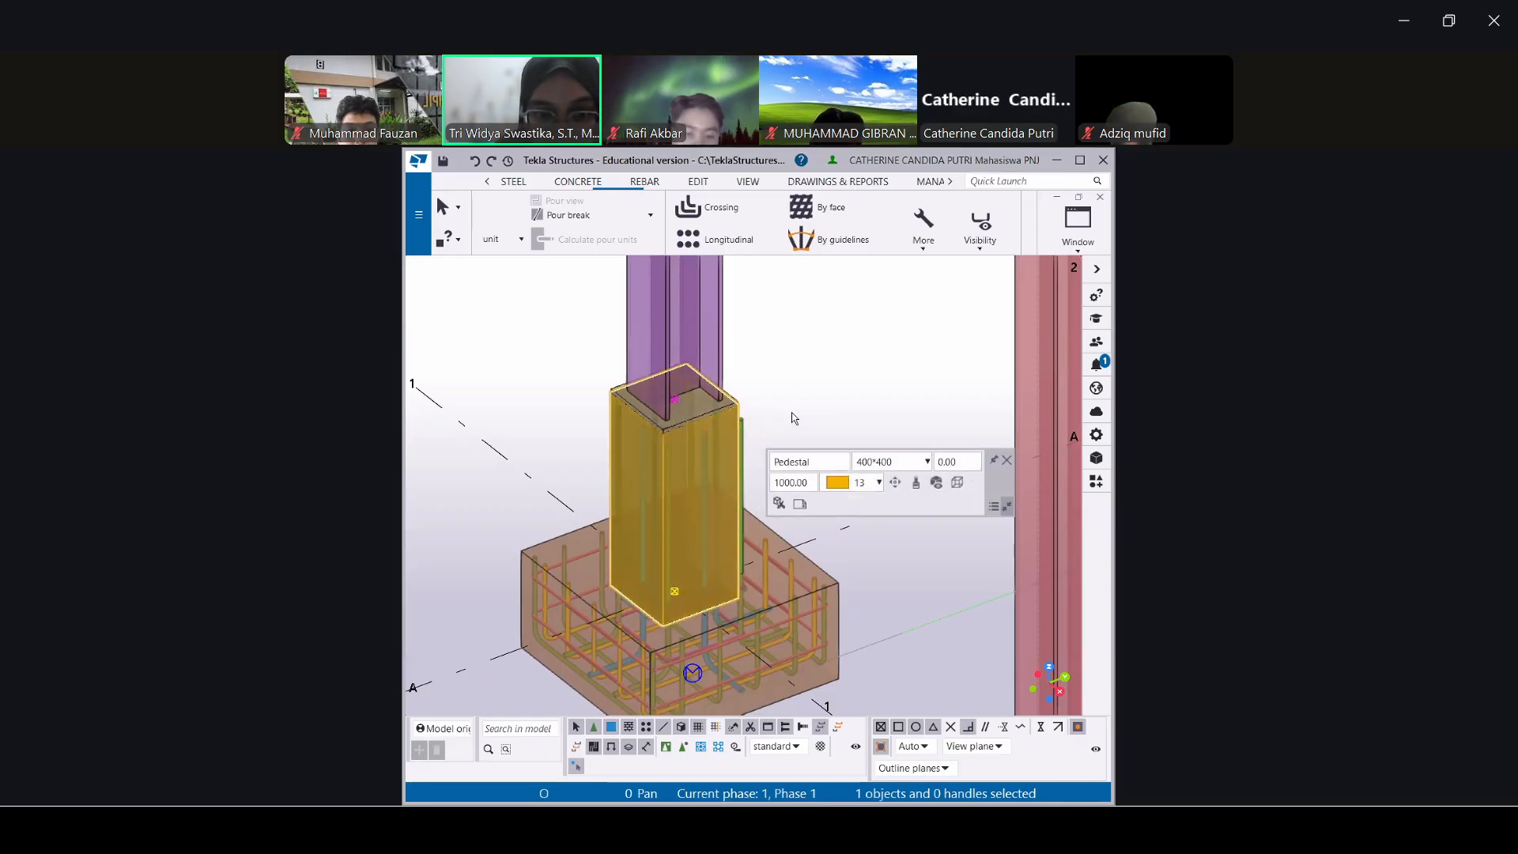
{"action": "left_click", "coordinate": [1011, 463]}
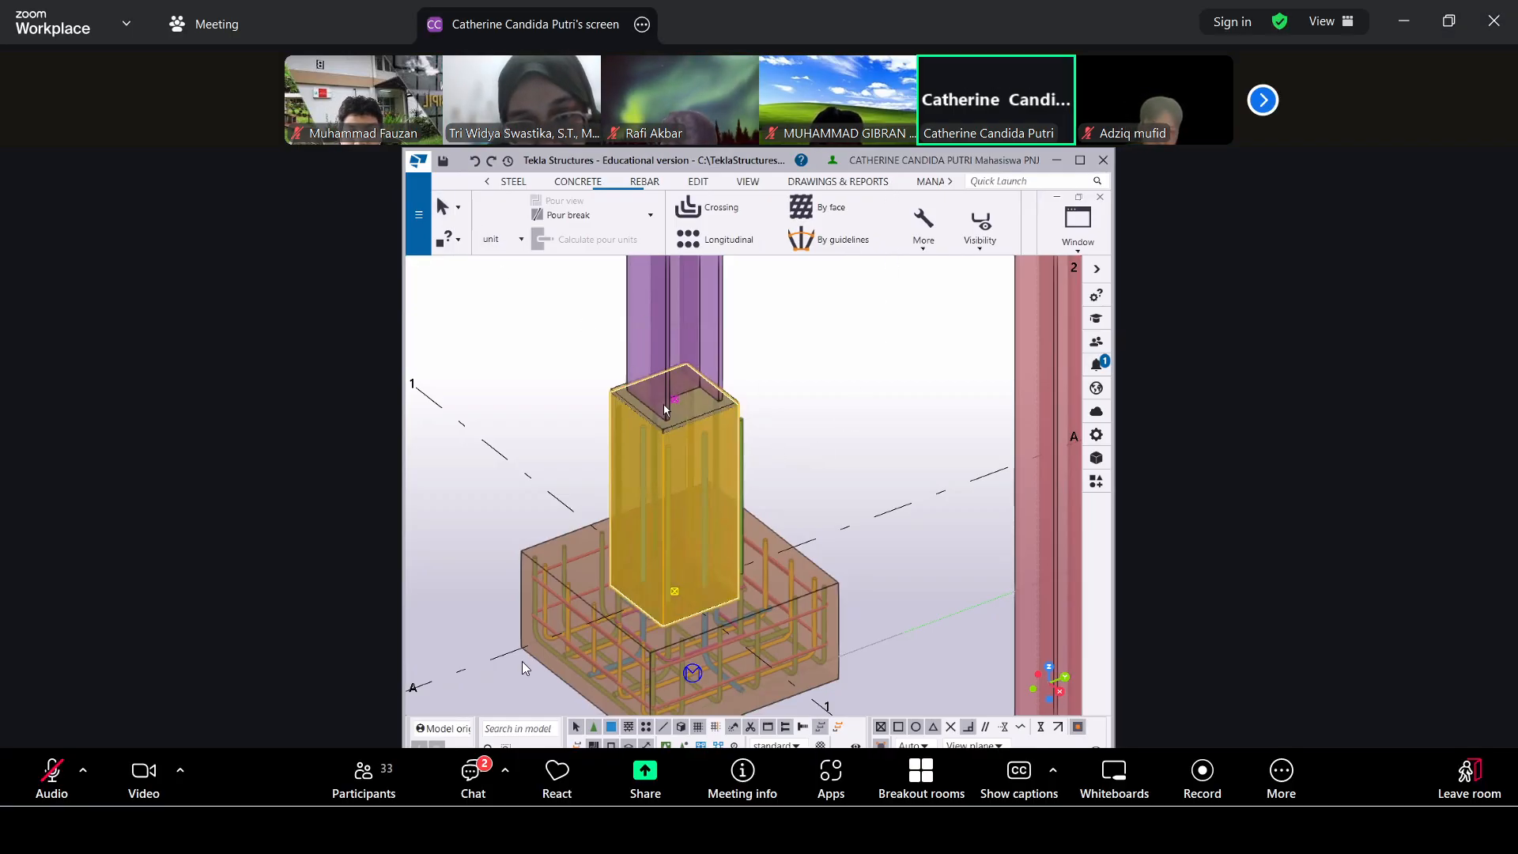
{"action": "left_click", "coordinate": [473, 775]}
{"action": "left_click", "coordinate": [1495, 74]}
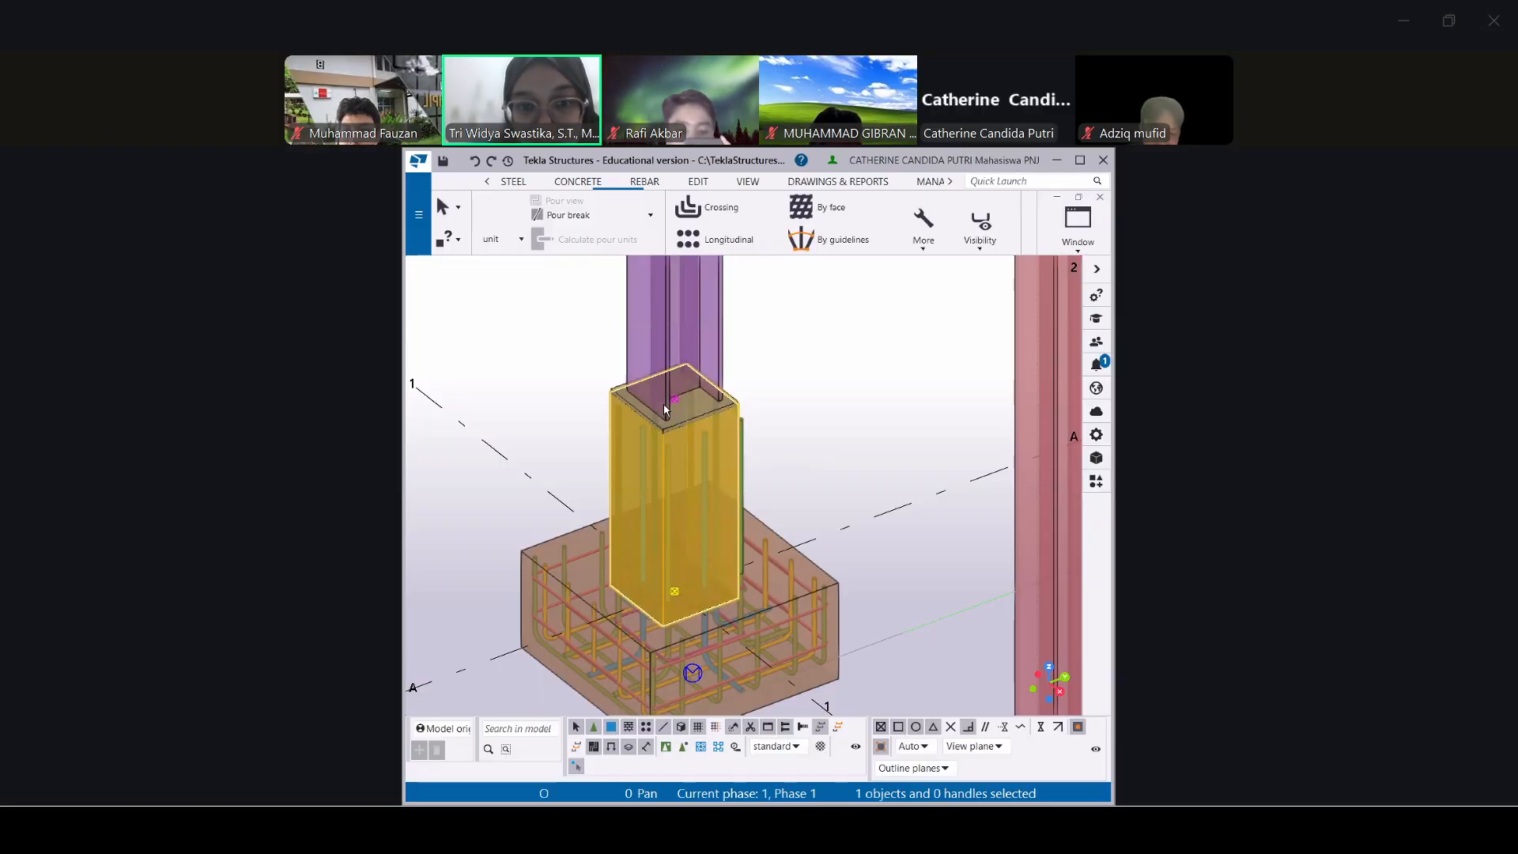
Enable component selection, select the starter bars in the pedestal at grid A-1 and open their properties
{"action": "left_click", "coordinate": [749, 462]}
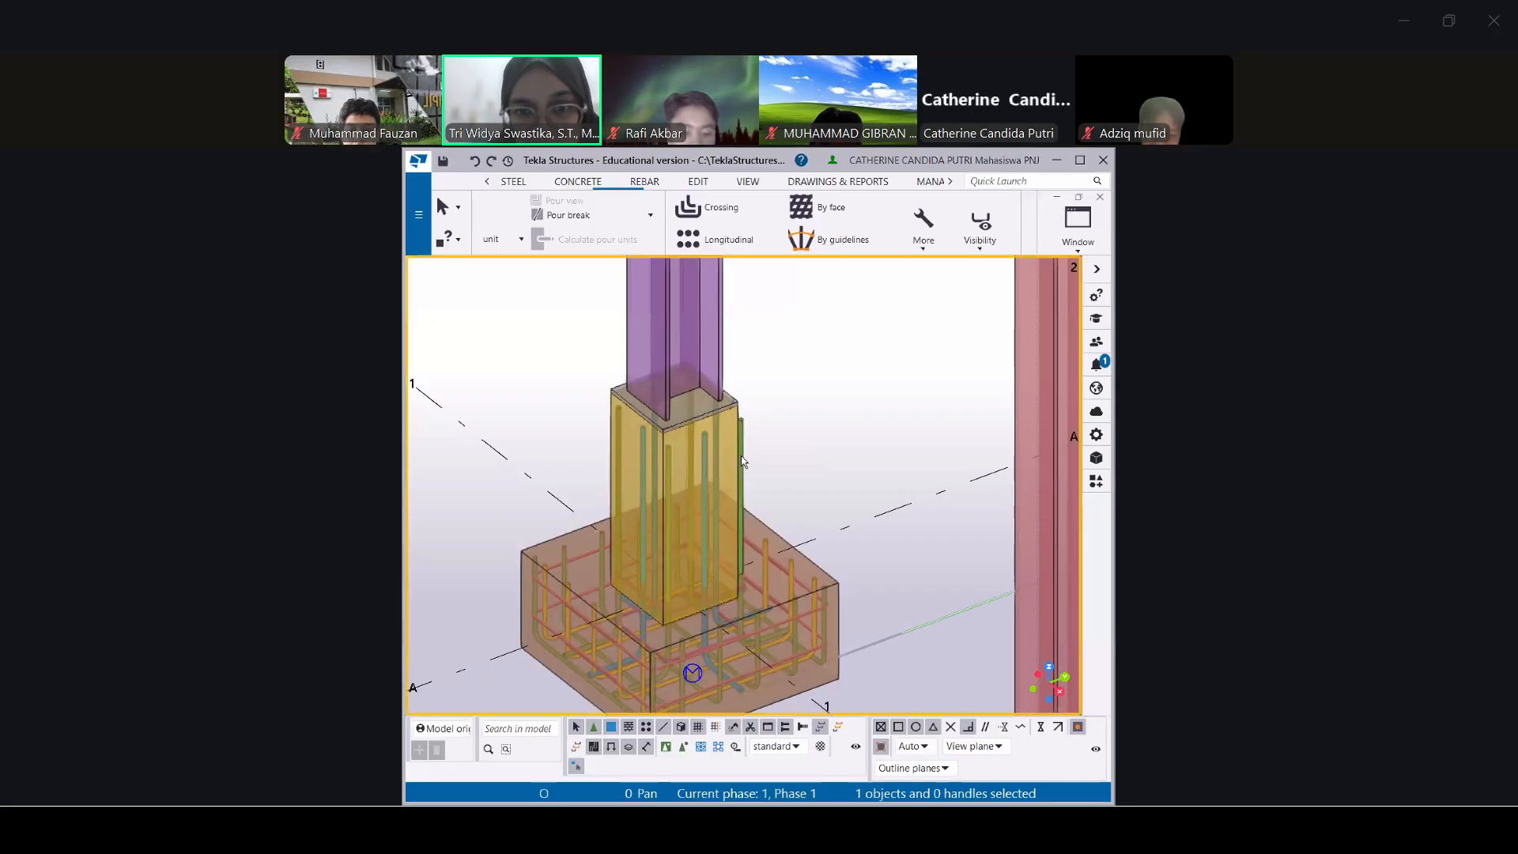
{"action": "left_click", "coordinate": [744, 463]}
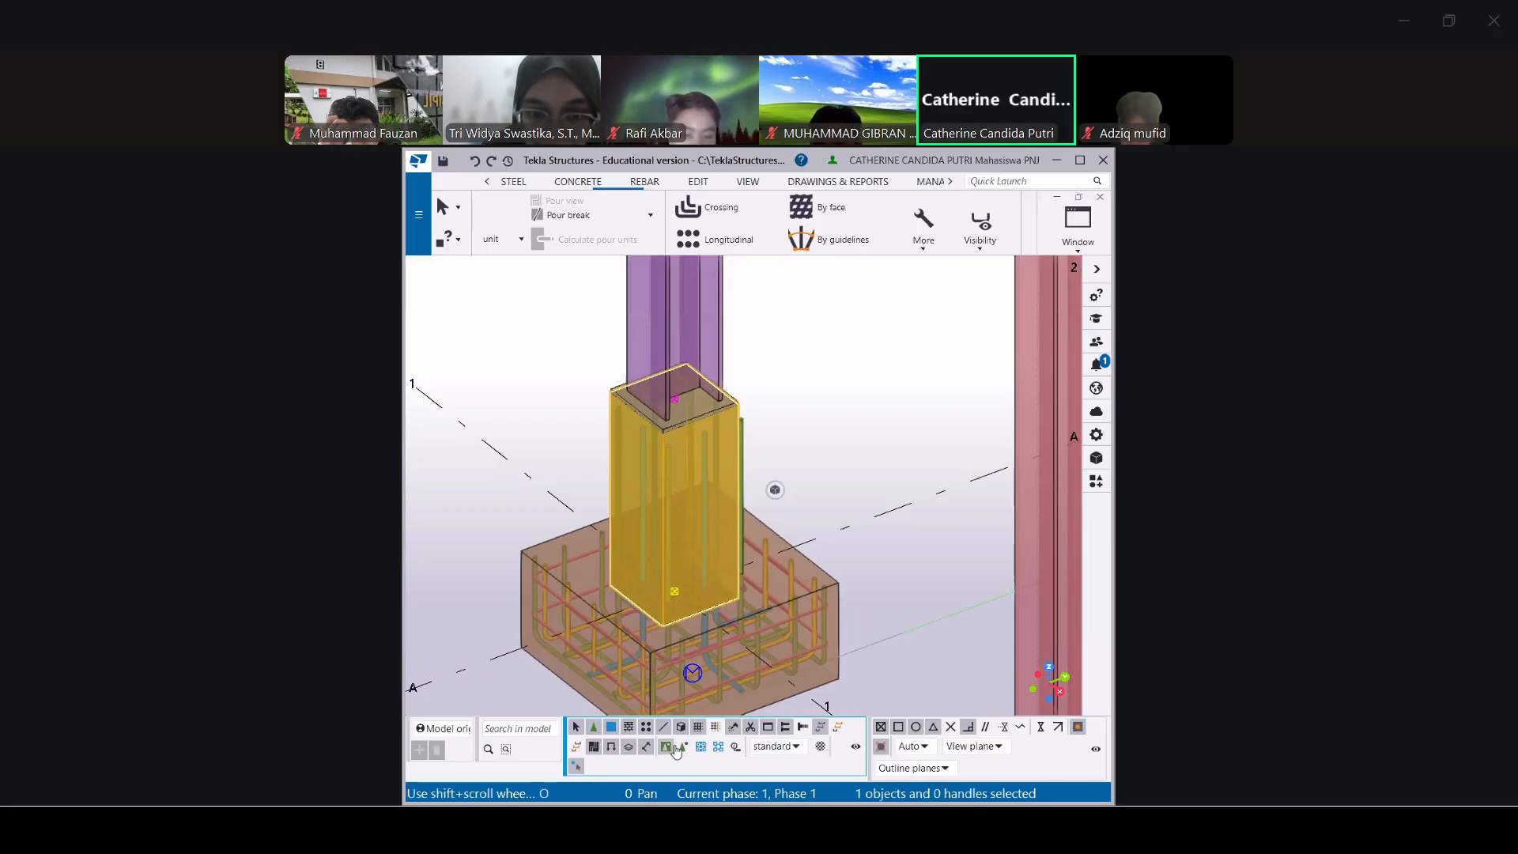
{"action": "left_click", "coordinate": [743, 454]}
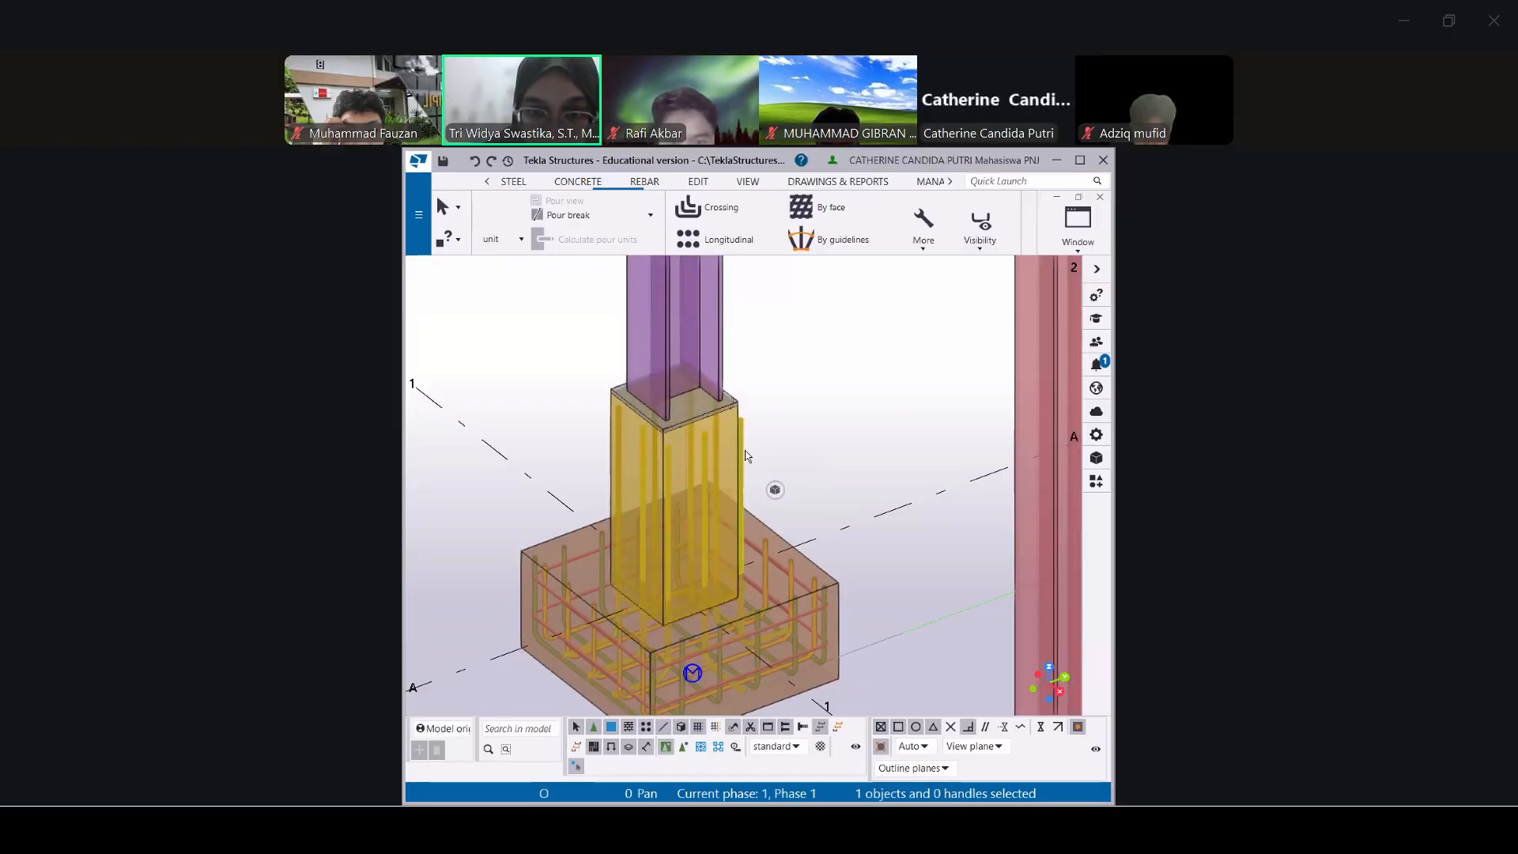
{"action": "double_click", "coordinate": [745, 457]}
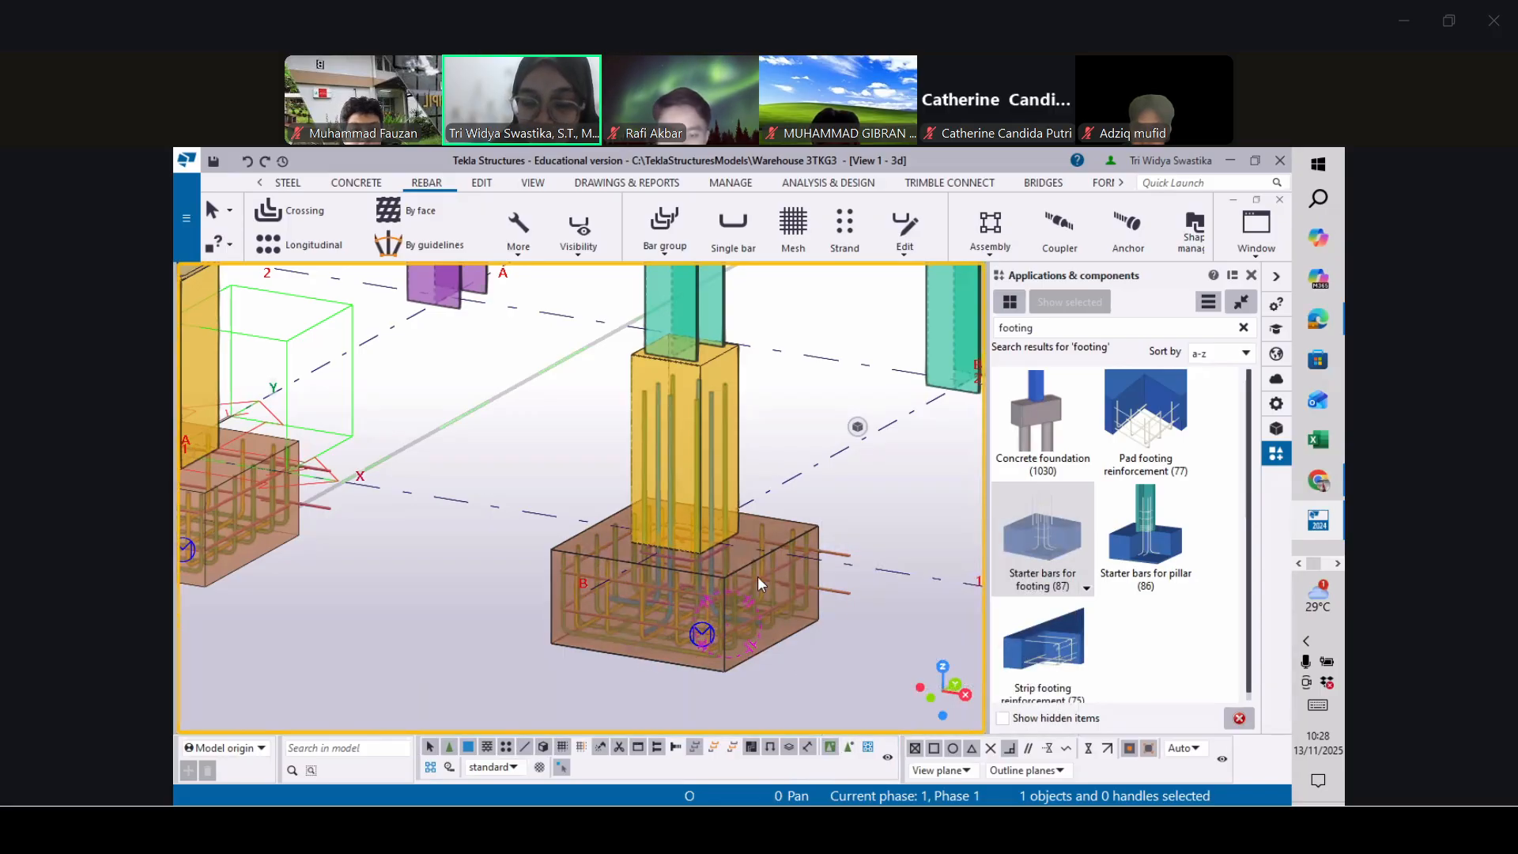
Enable selection of objects inside components and remove the projecting ends of the two horizontal side bars on the footing at grid B-1
{"action": "left_click", "coordinate": [850, 750]}
{"action": "scroll", "coordinate": [785, 511], "scroll_direction": "up", "scroll_amount": 3}
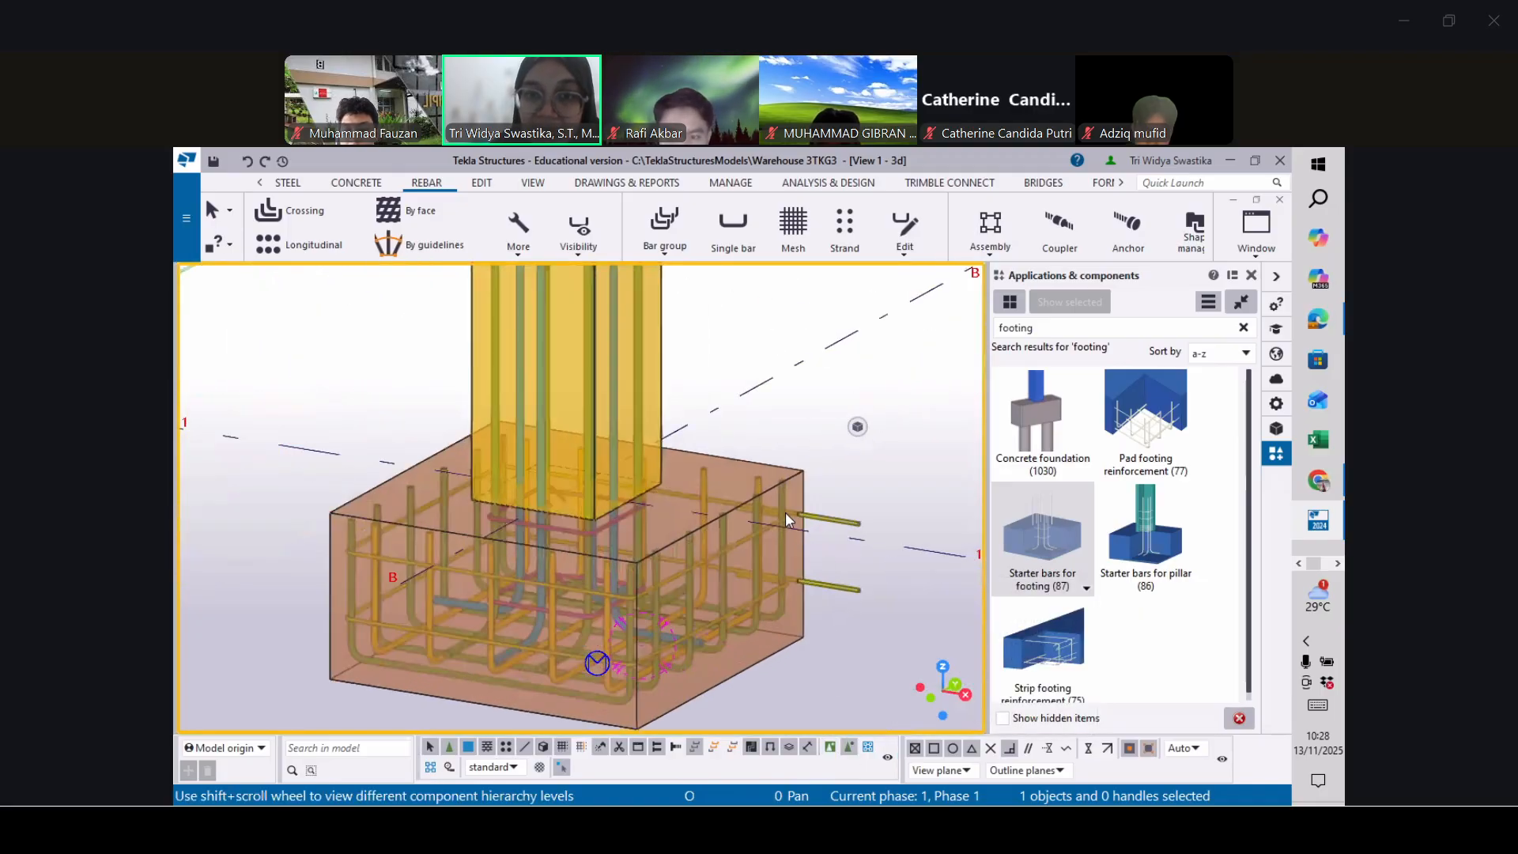
{"action": "left_click", "coordinate": [841, 527]}
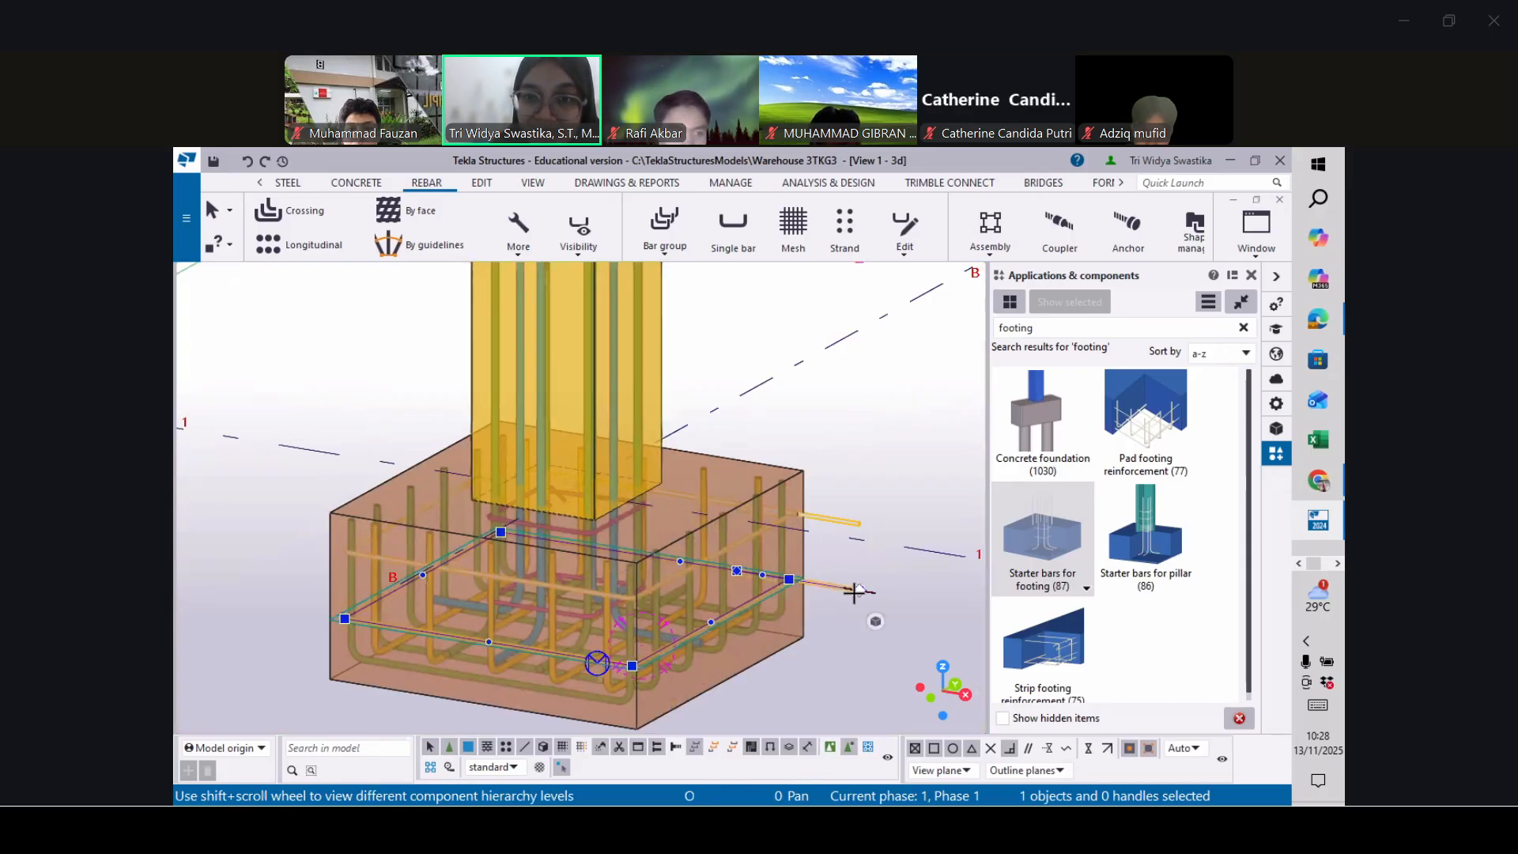
{"action": "left_click_drag", "start_coordinate": [855, 591], "coordinate": [791, 579]}
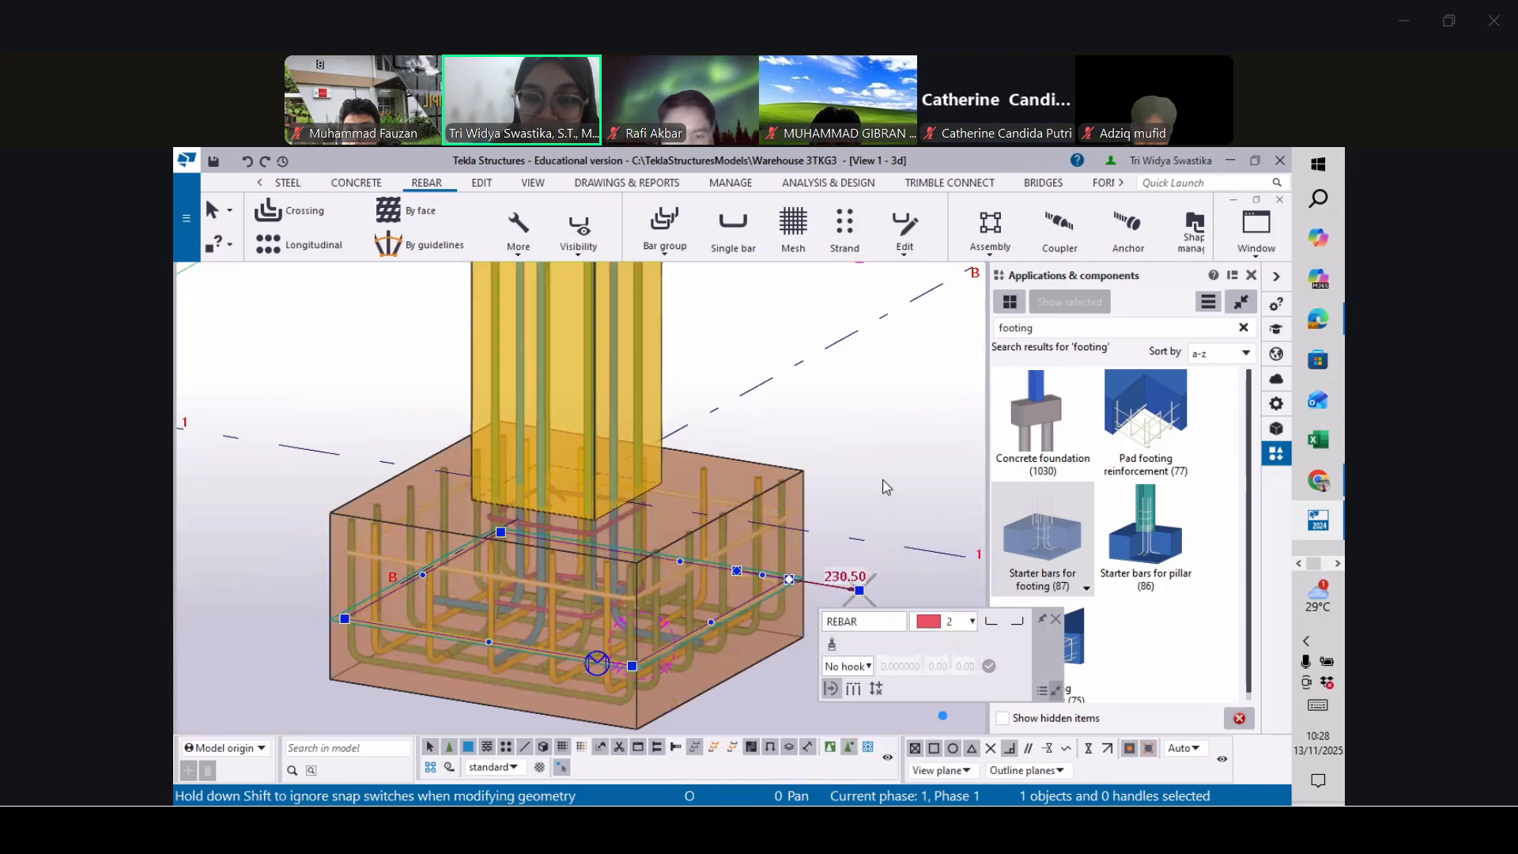
{"action": "left_click", "coordinate": [873, 554]}
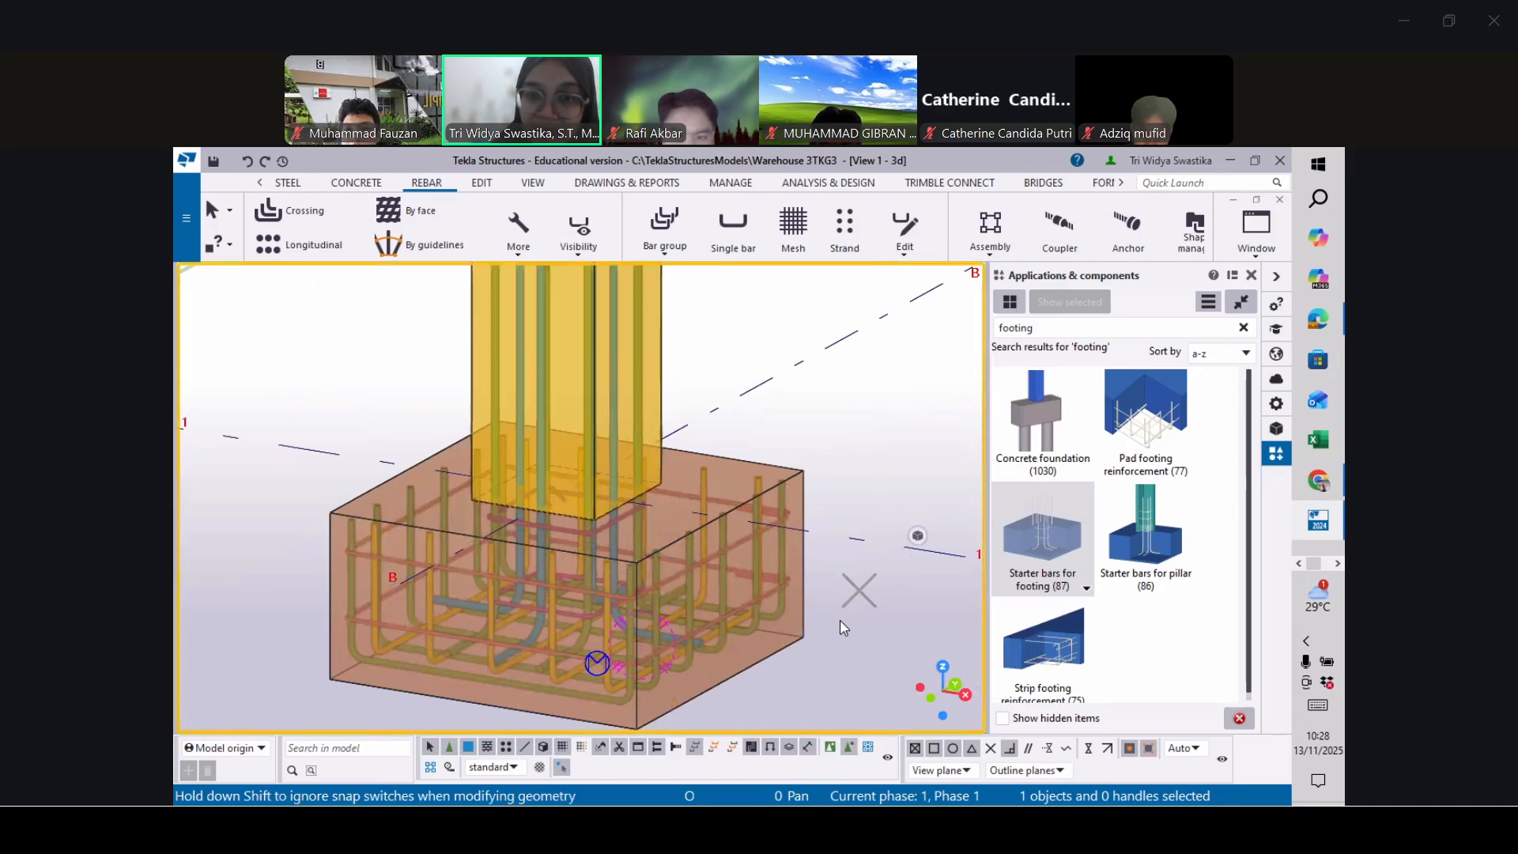
{"action": "left_click", "coordinate": [832, 749]}
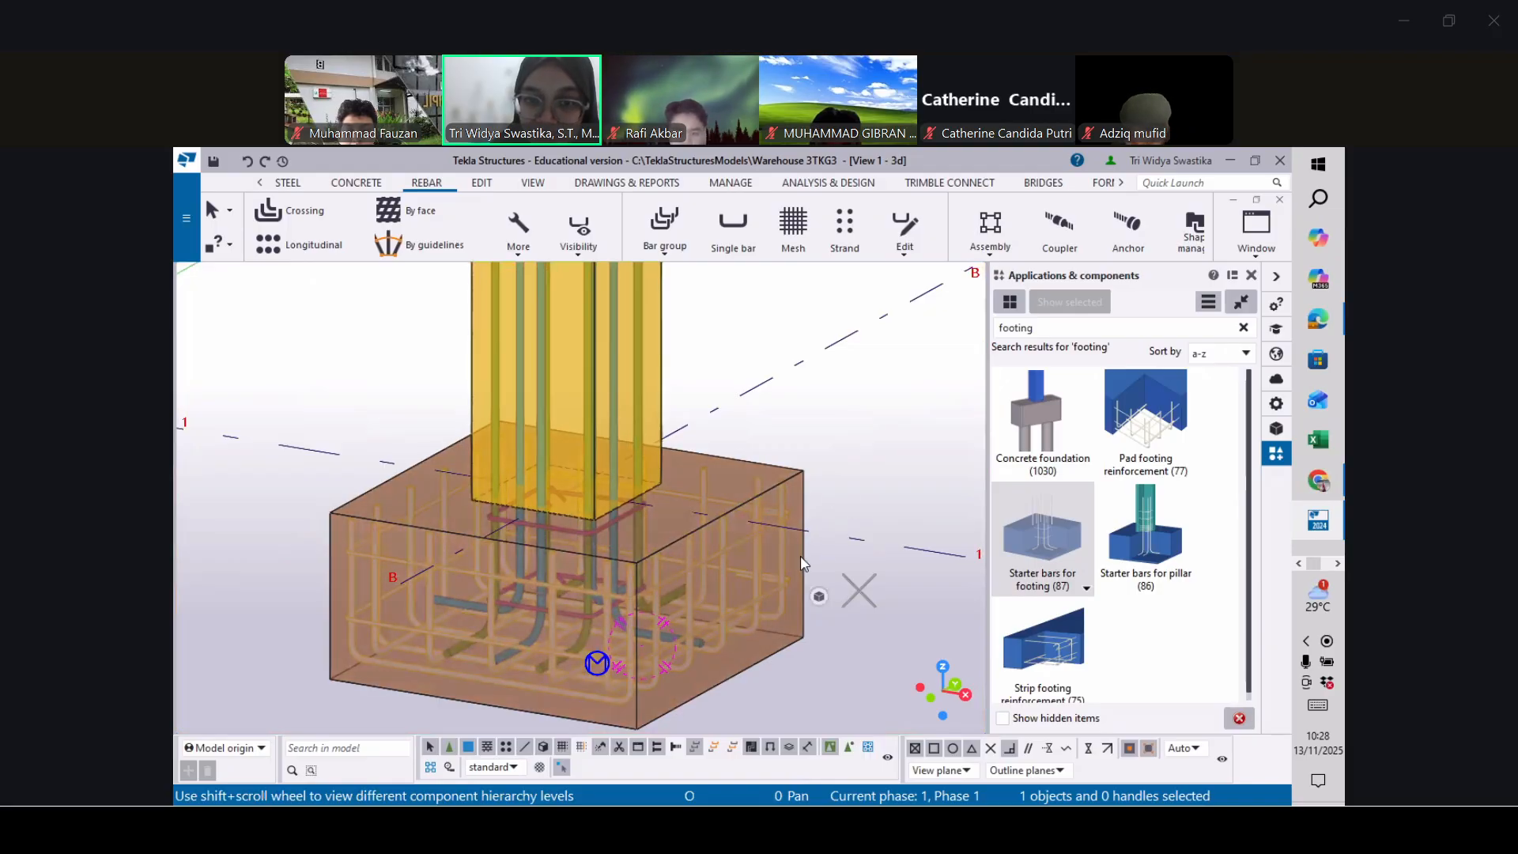
Remove the projecting ends of the two horizontal side bars on the footing at grid A-1, selecting the bars inside the component
{"action": "scroll", "coordinate": [780, 579], "scroll_direction": "down", "scroll_amount": 3}
{"action": "scroll", "coordinate": [715, 589], "scroll_direction": "down", "scroll_amount": 2}
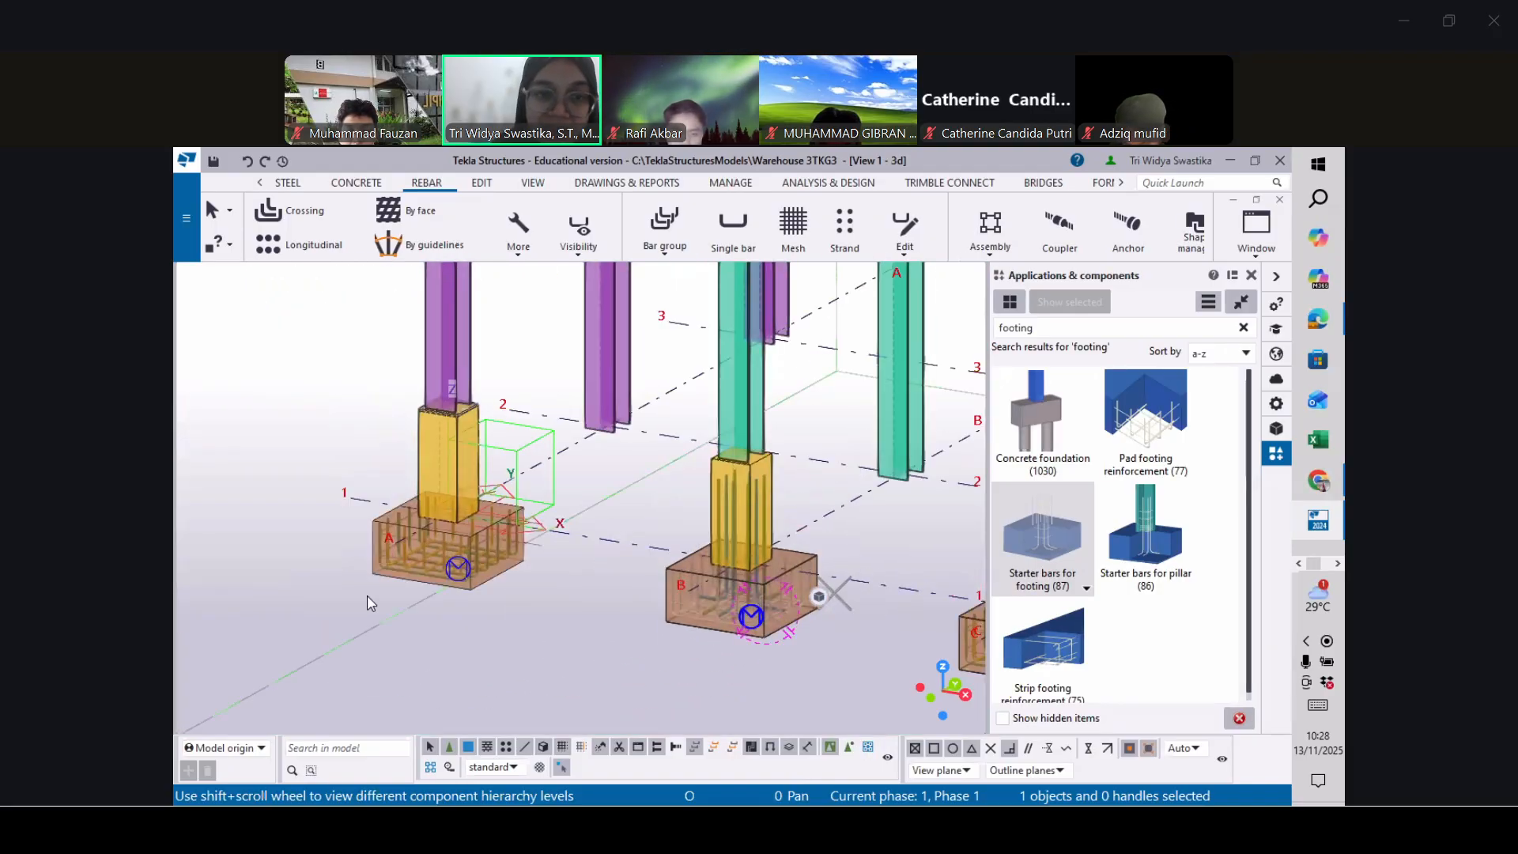
{"action": "scroll", "coordinate": [643, 496], "scroll_direction": "up", "scroll_amount": 8}
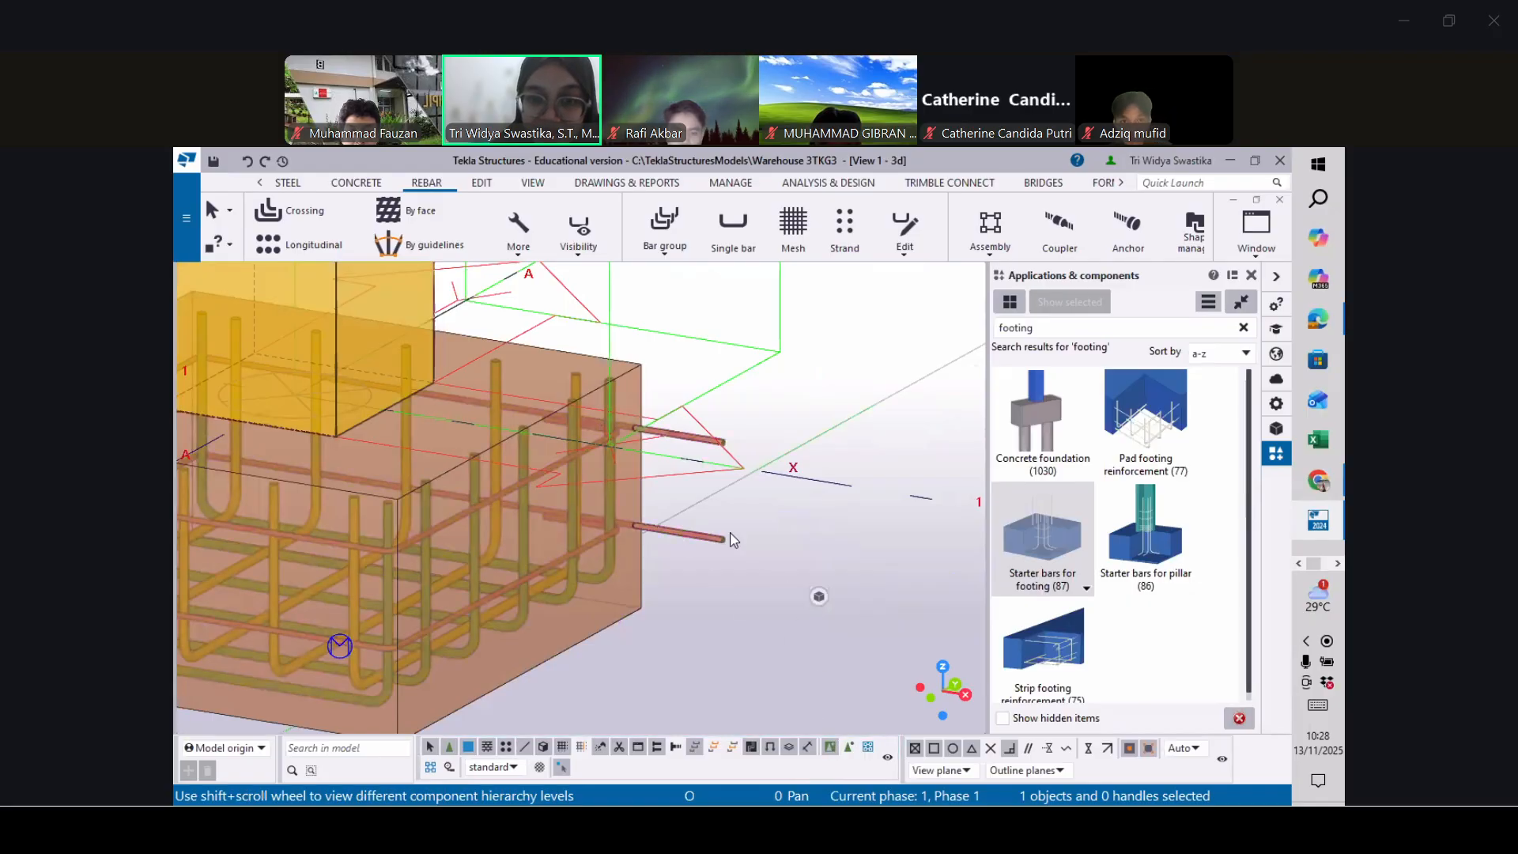
{"action": "left_click", "coordinate": [705, 540]}
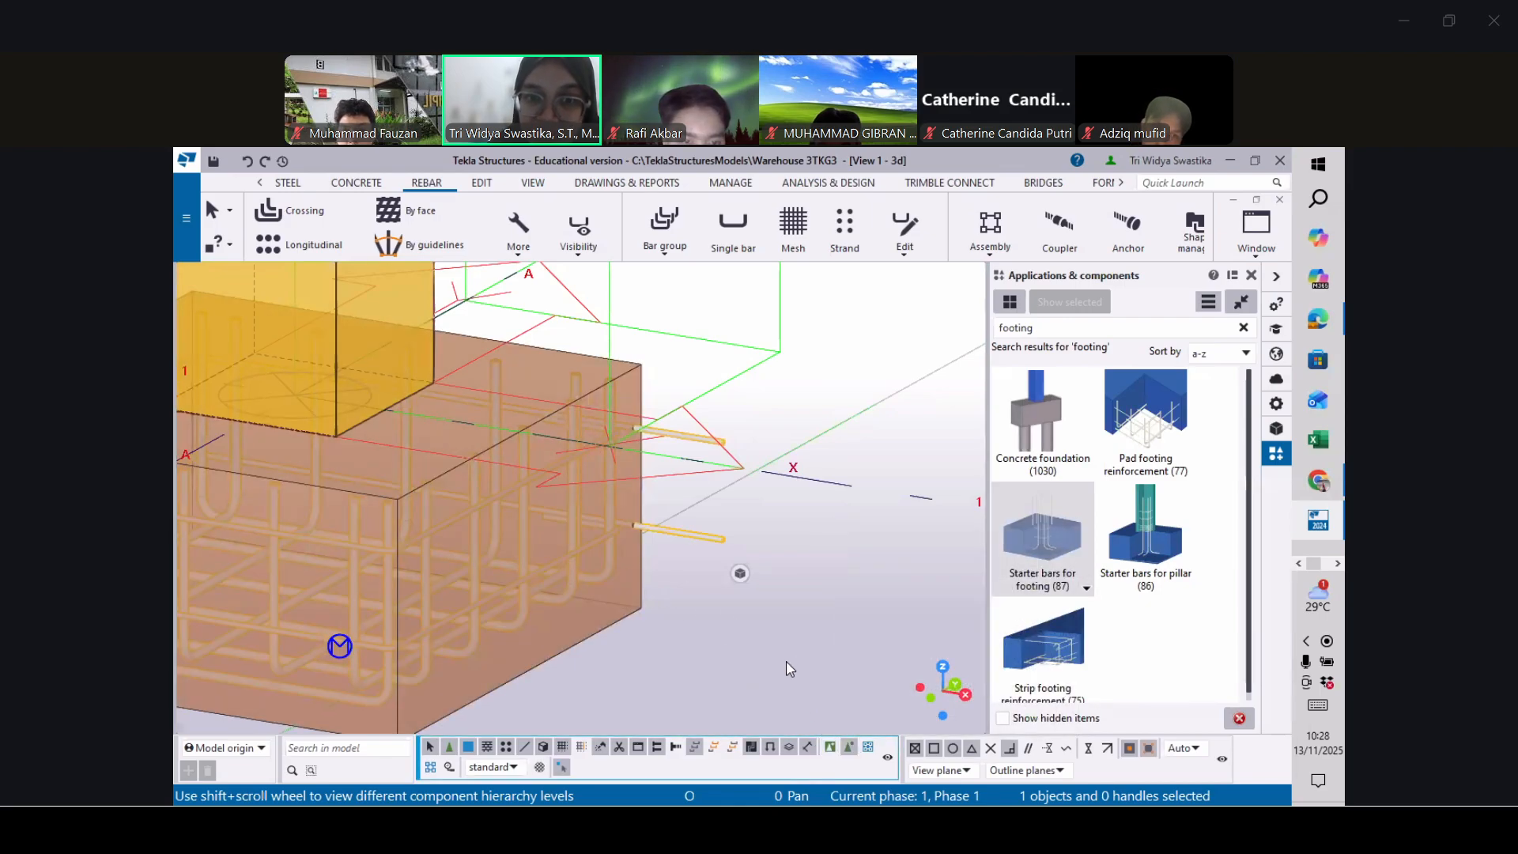
{"action": "left_click", "coordinate": [717, 541]}
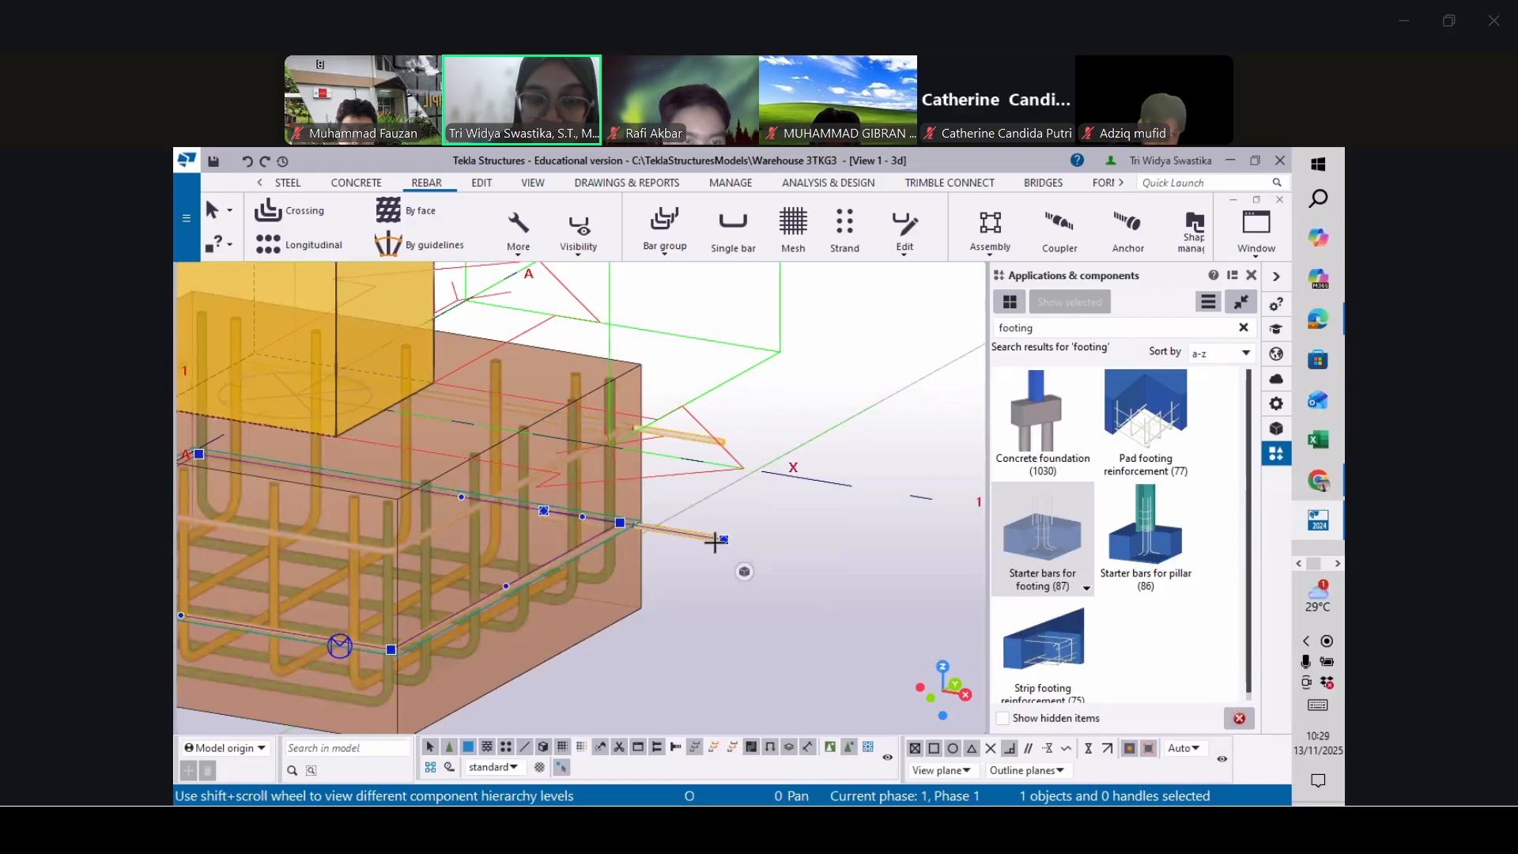
{"action": "left_click_drag", "start_coordinate": [708, 537], "coordinate": [620, 524]}
Remove the projecting ends of the two horizontal side bars on the footing at grid C-1
{"action": "scroll", "coordinate": [596, 477], "scroll_direction": "down", "scroll_amount": 5}
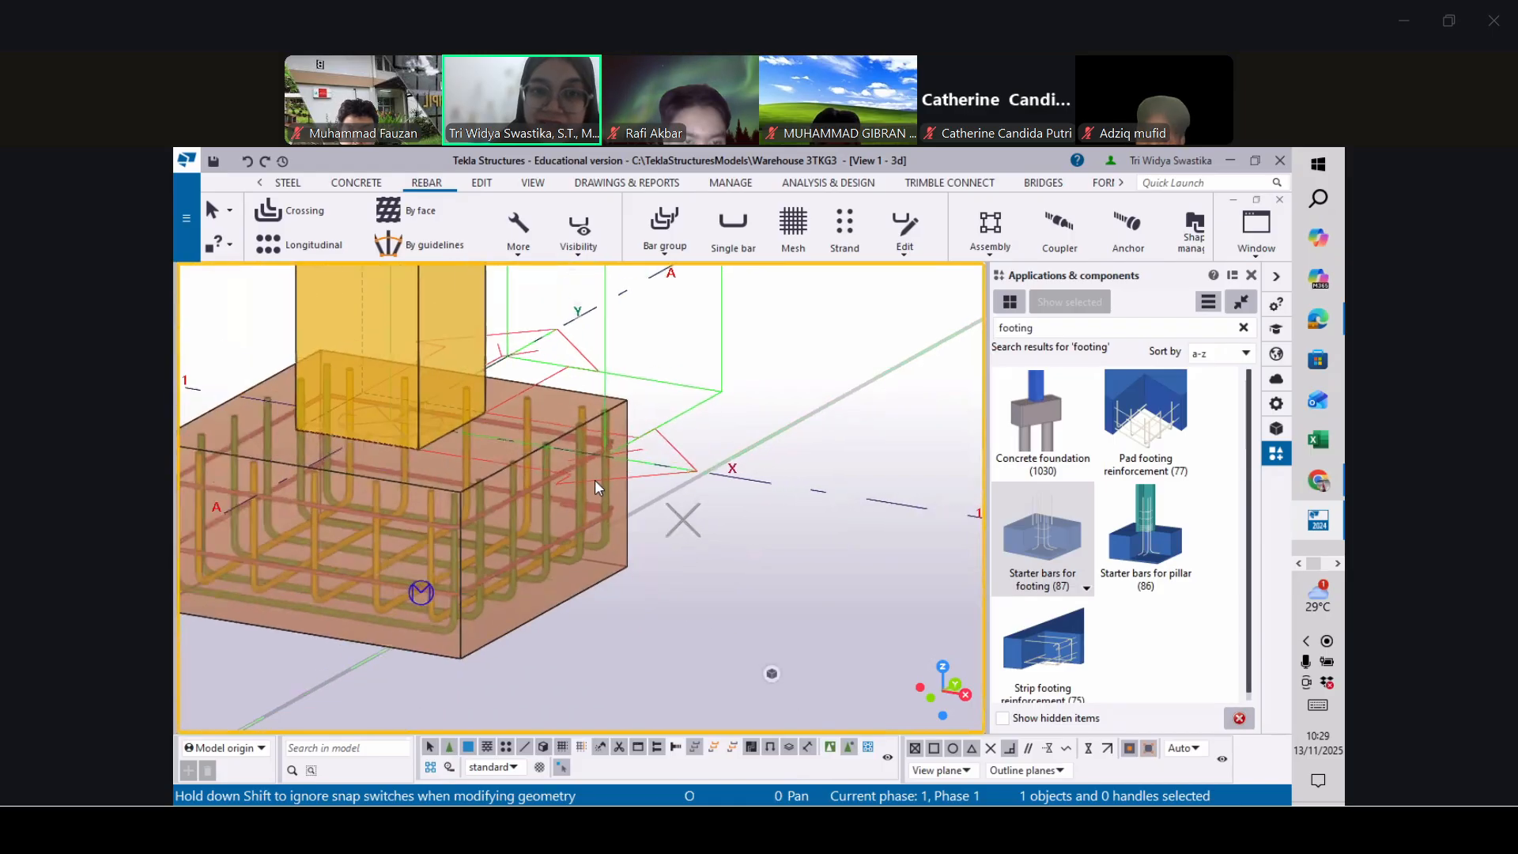
{"action": "scroll", "coordinate": [590, 572], "scroll_direction": "down", "scroll_amount": 3}
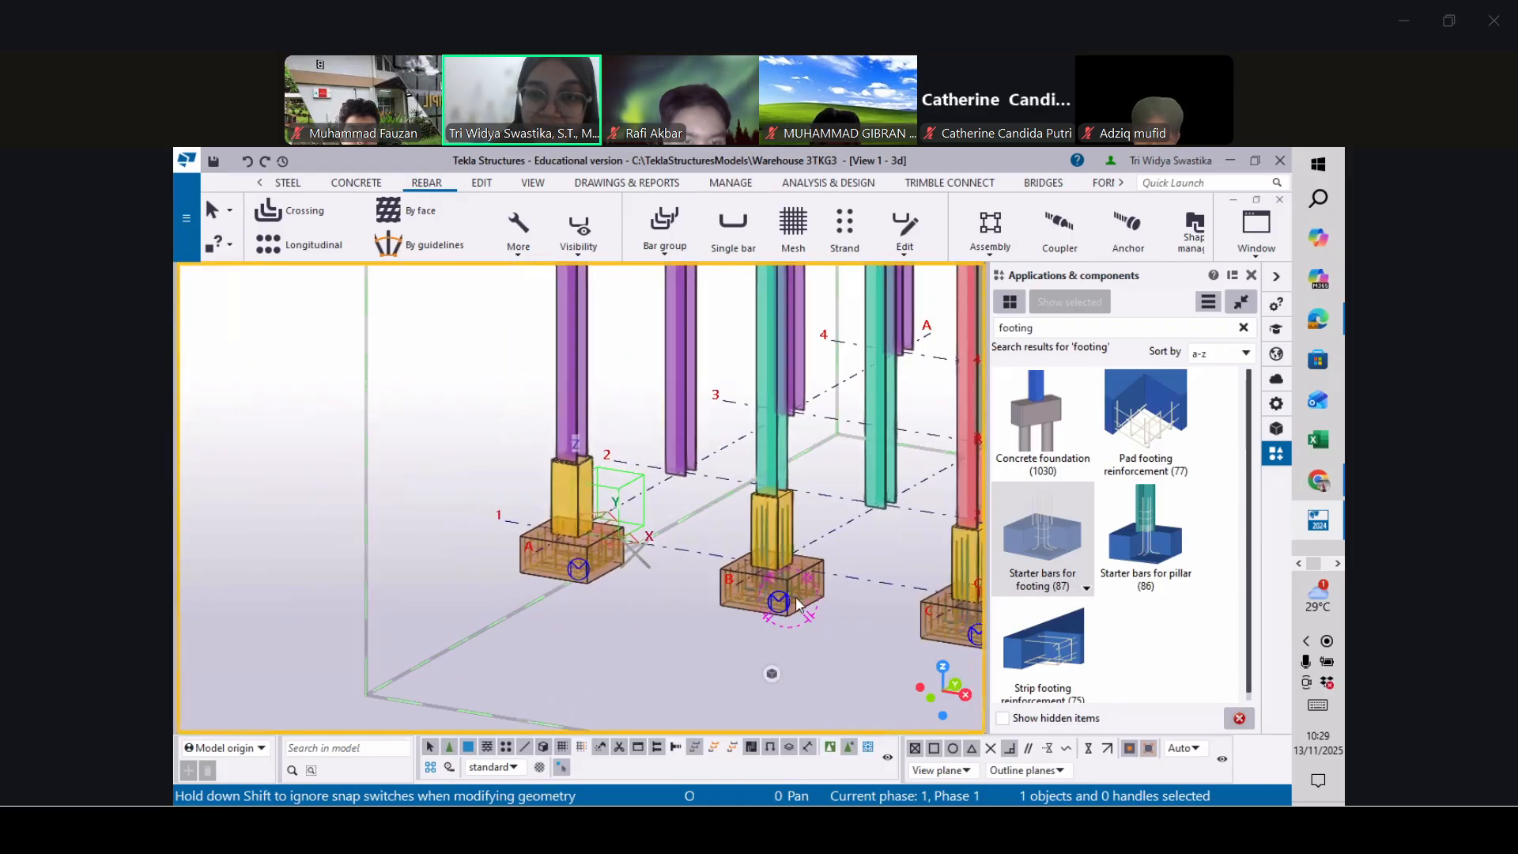
{"action": "scroll", "coordinate": [862, 616], "scroll_direction": "down", "scroll_amount": 4}
{"action": "scroll", "coordinate": [870, 615], "scroll_direction": "up", "scroll_amount": 10}
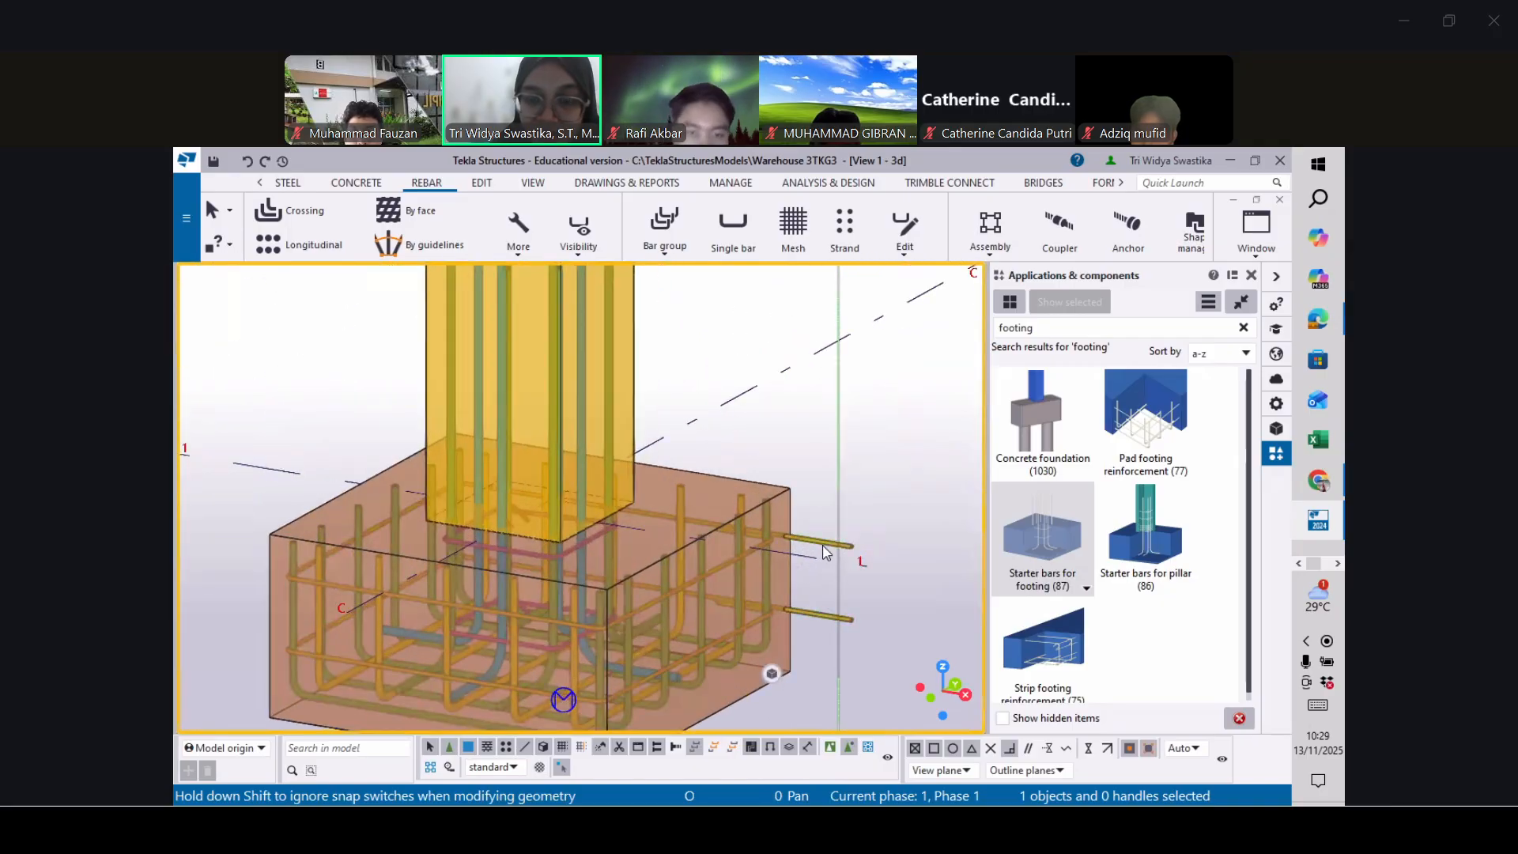
{"action": "left_click", "coordinate": [825, 548]}
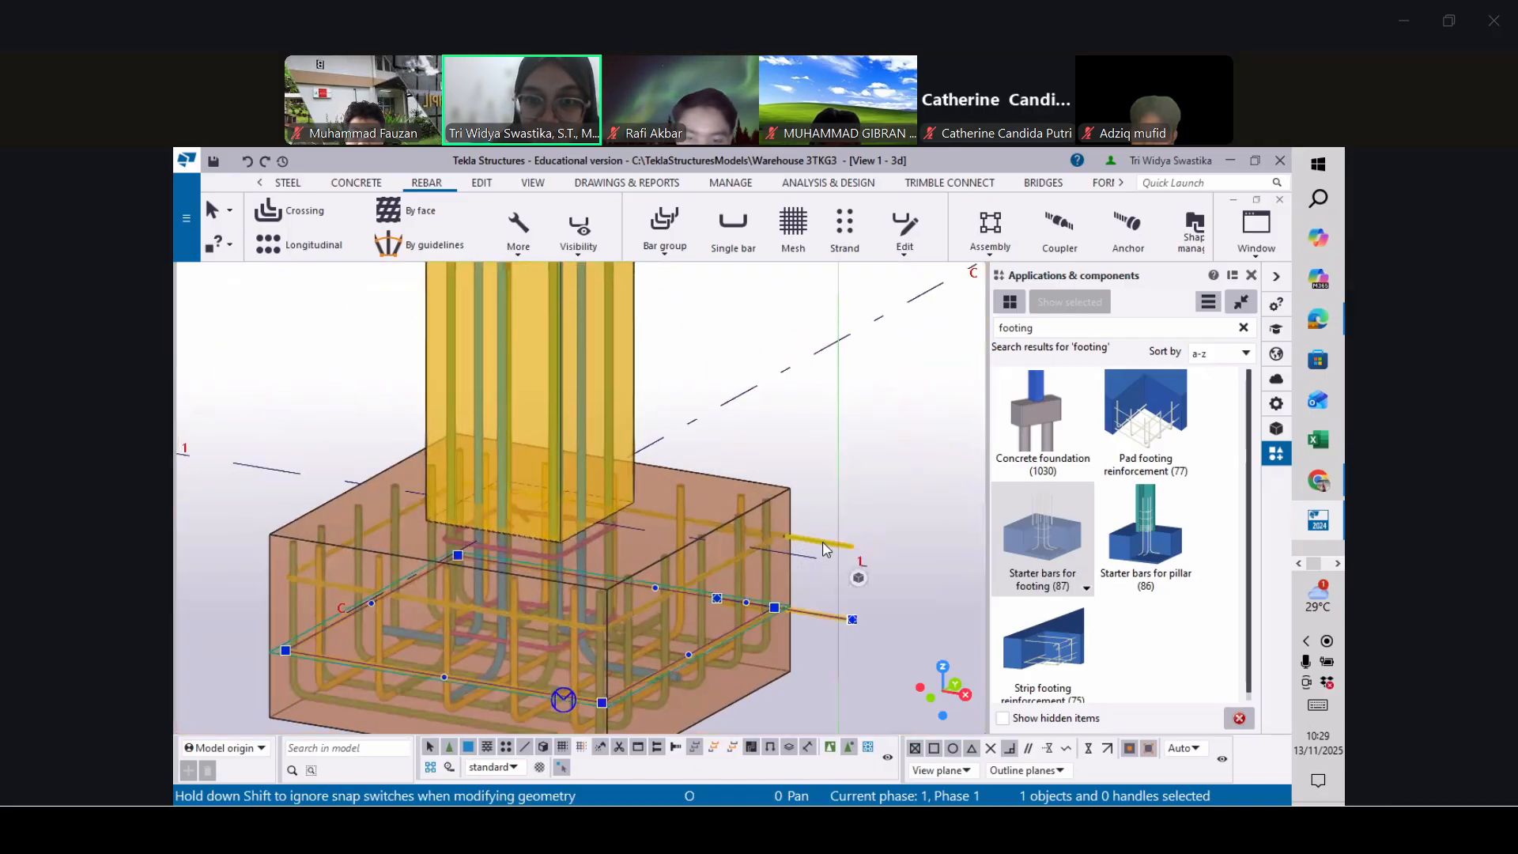
{"action": "left_click_drag", "start_coordinate": [851, 618], "coordinate": [775, 607]}
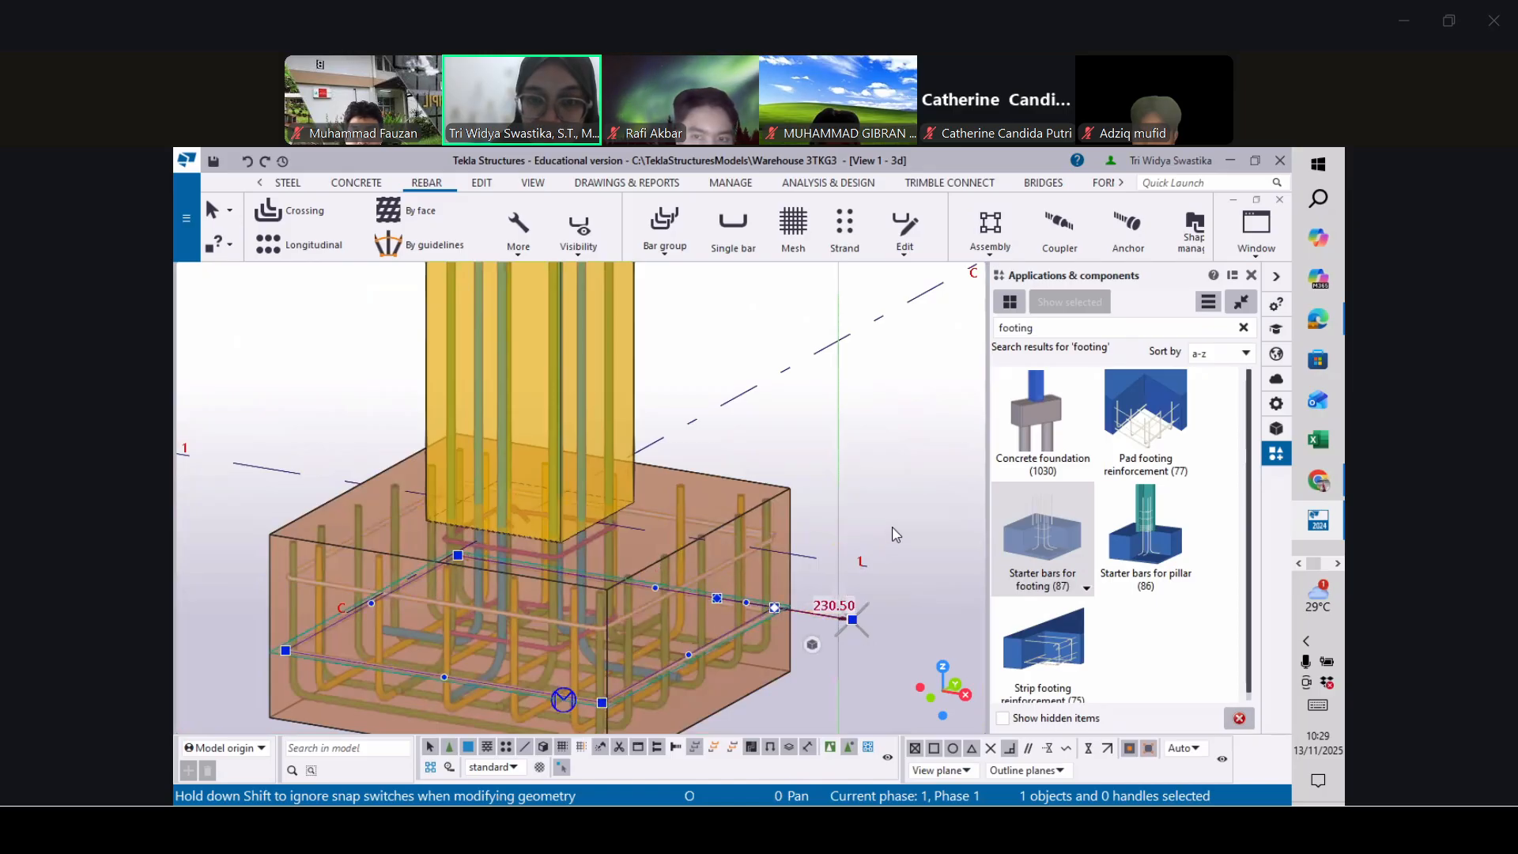
{"action": "scroll", "coordinate": [896, 535], "scroll_direction": "down", "scroll_amount": 2}
{"action": "left_click", "coordinate": [911, 520]}
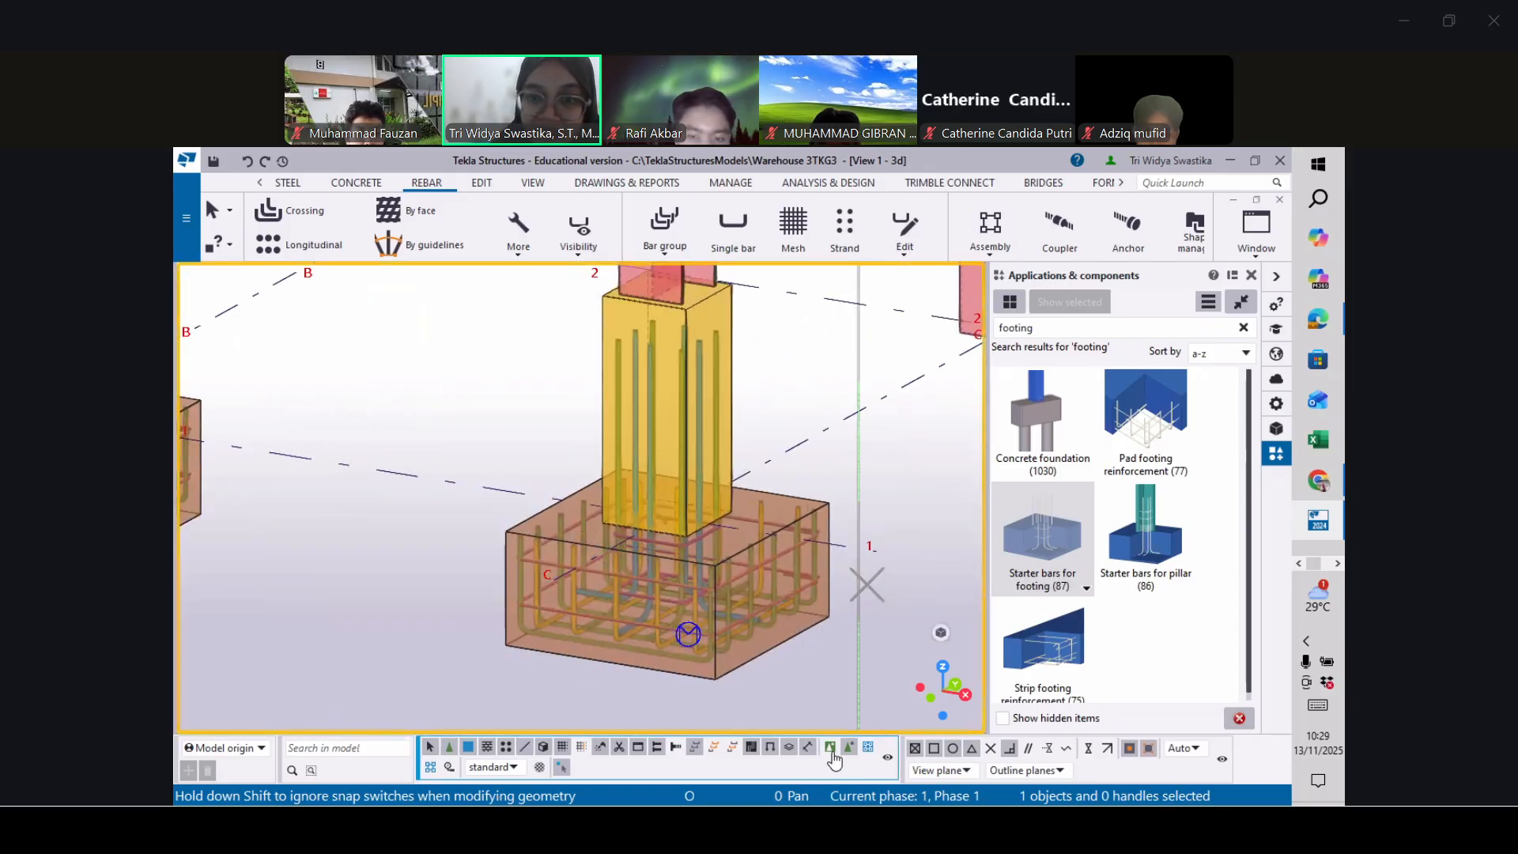
Switch the selection mode back to whole components
{"action": "left_click", "coordinate": [830, 748]}
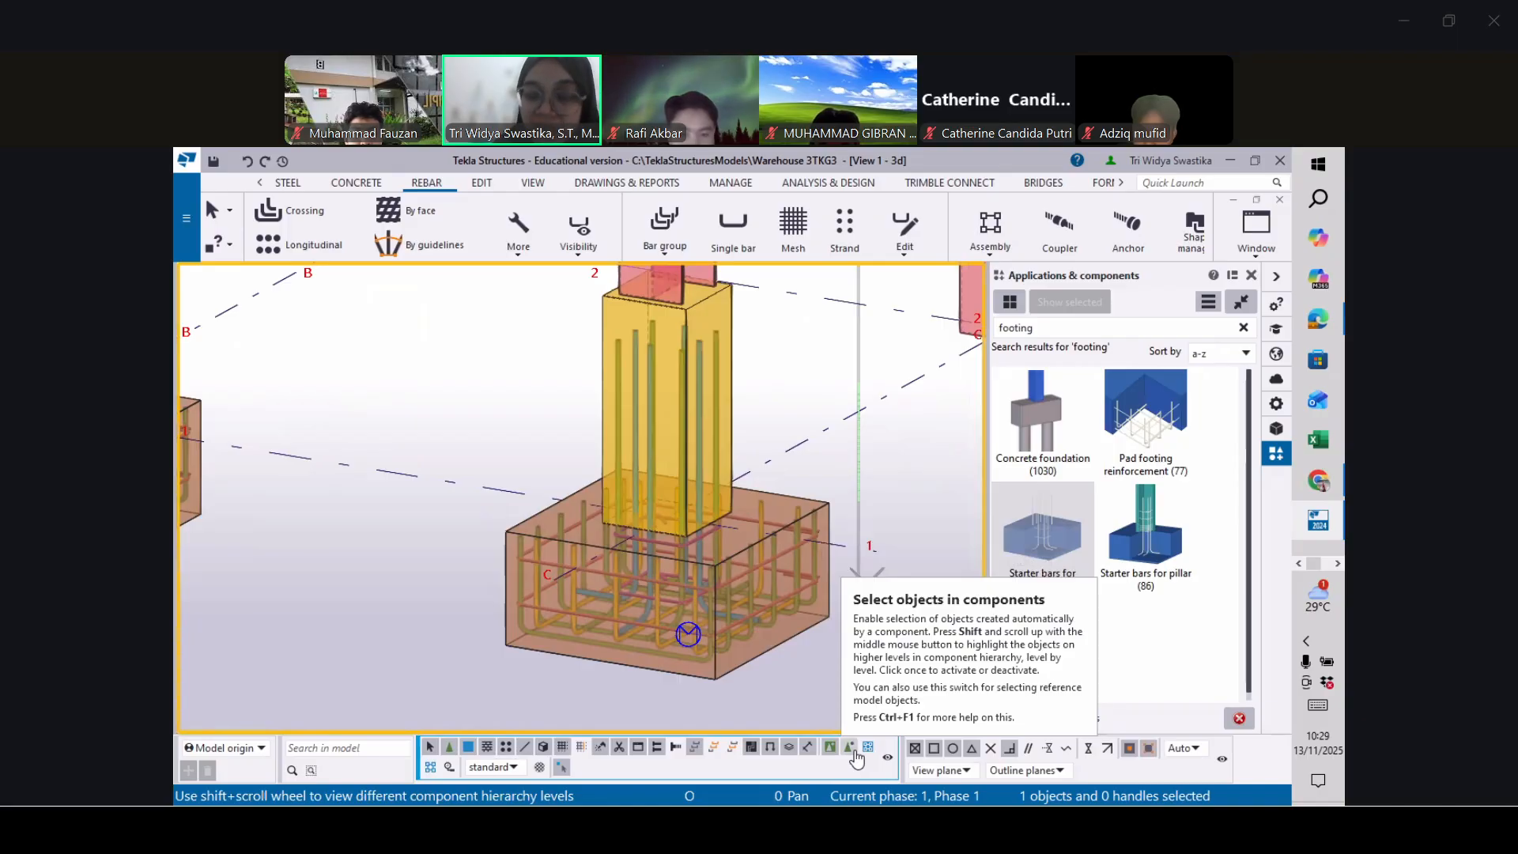
{"action": "scroll", "coordinate": [601, 589], "scroll_direction": "down", "scroll_amount": 4}
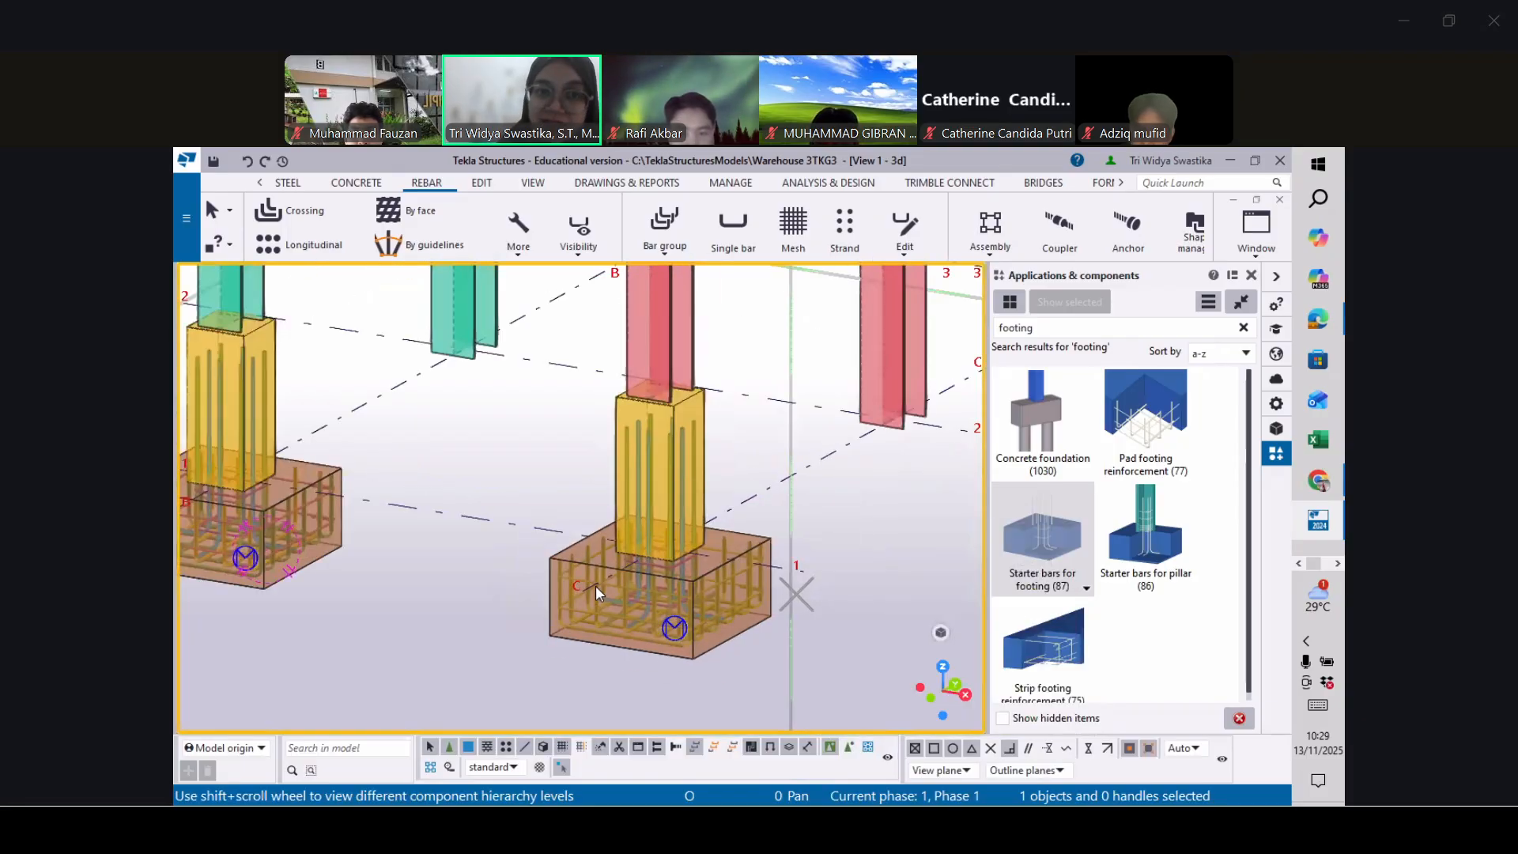
{"action": "scroll", "coordinate": [595, 587], "scroll_direction": "down", "scroll_amount": 2}
{"action": "scroll", "coordinate": [593, 597], "scroll_direction": "up", "scroll_amount": 5}
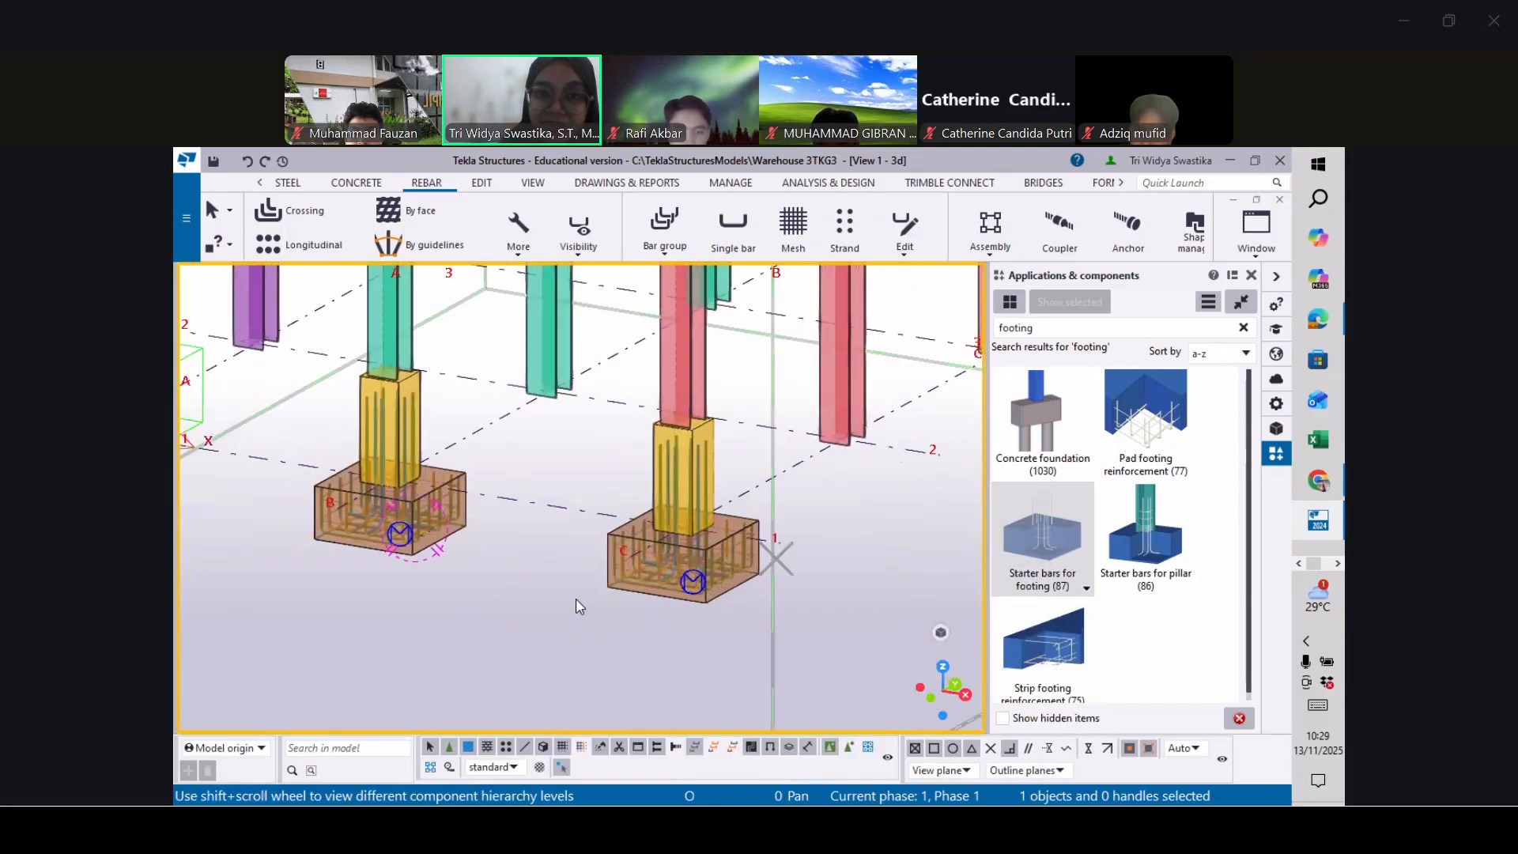
{"action": "scroll", "coordinate": [601, 613], "scroll_direction": "down", "scroll_amount": 4}
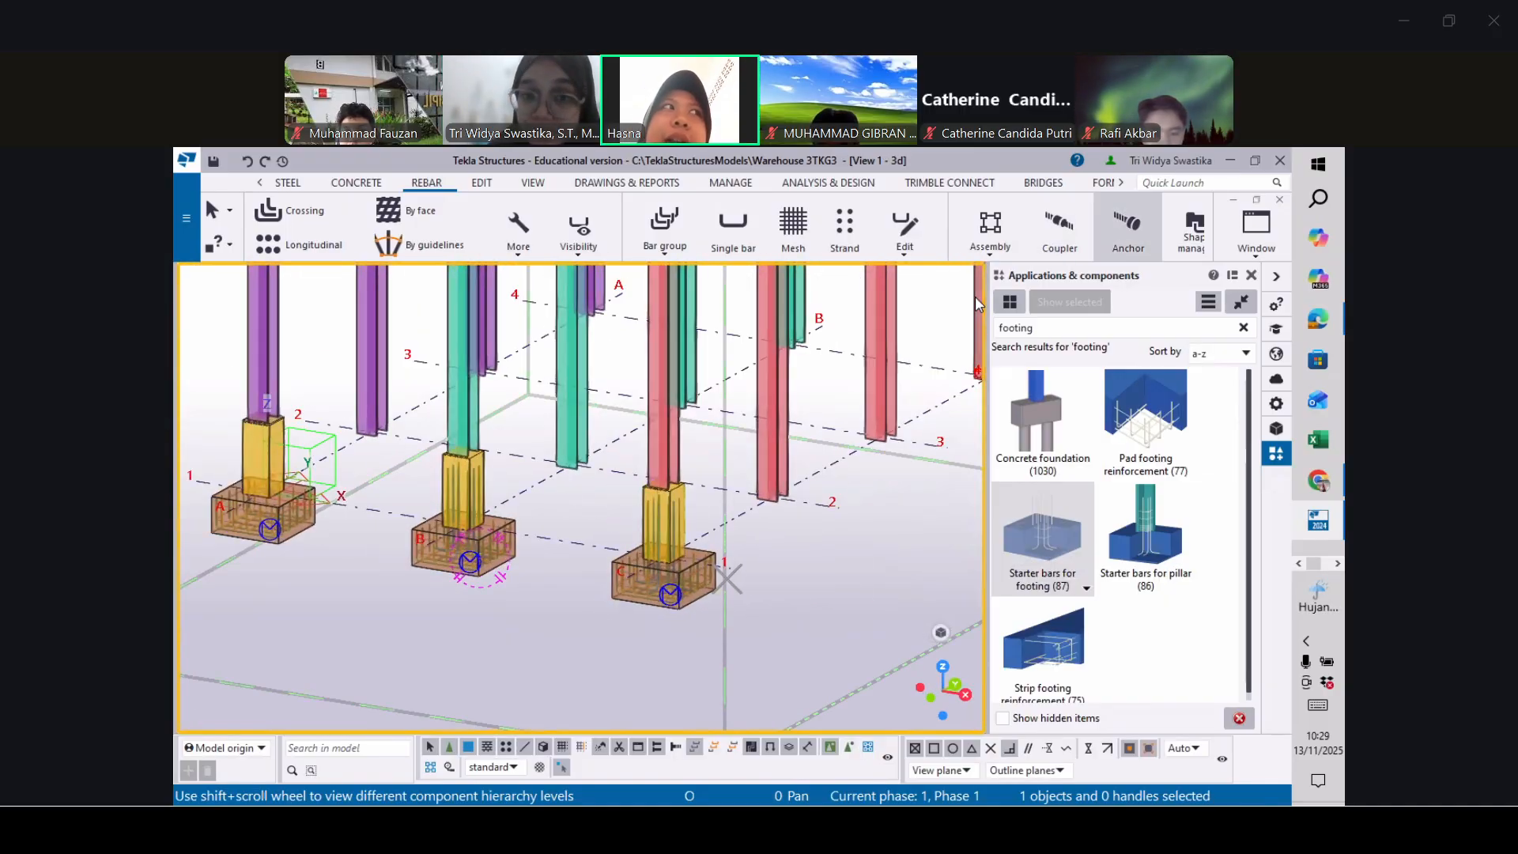
Examine the reinforcement inside the pad footings and pedestals at grids A-1, B-1 and C-1
{"action": "scroll", "coordinate": [605, 640], "scroll_direction": "down", "scroll_amount": 3}
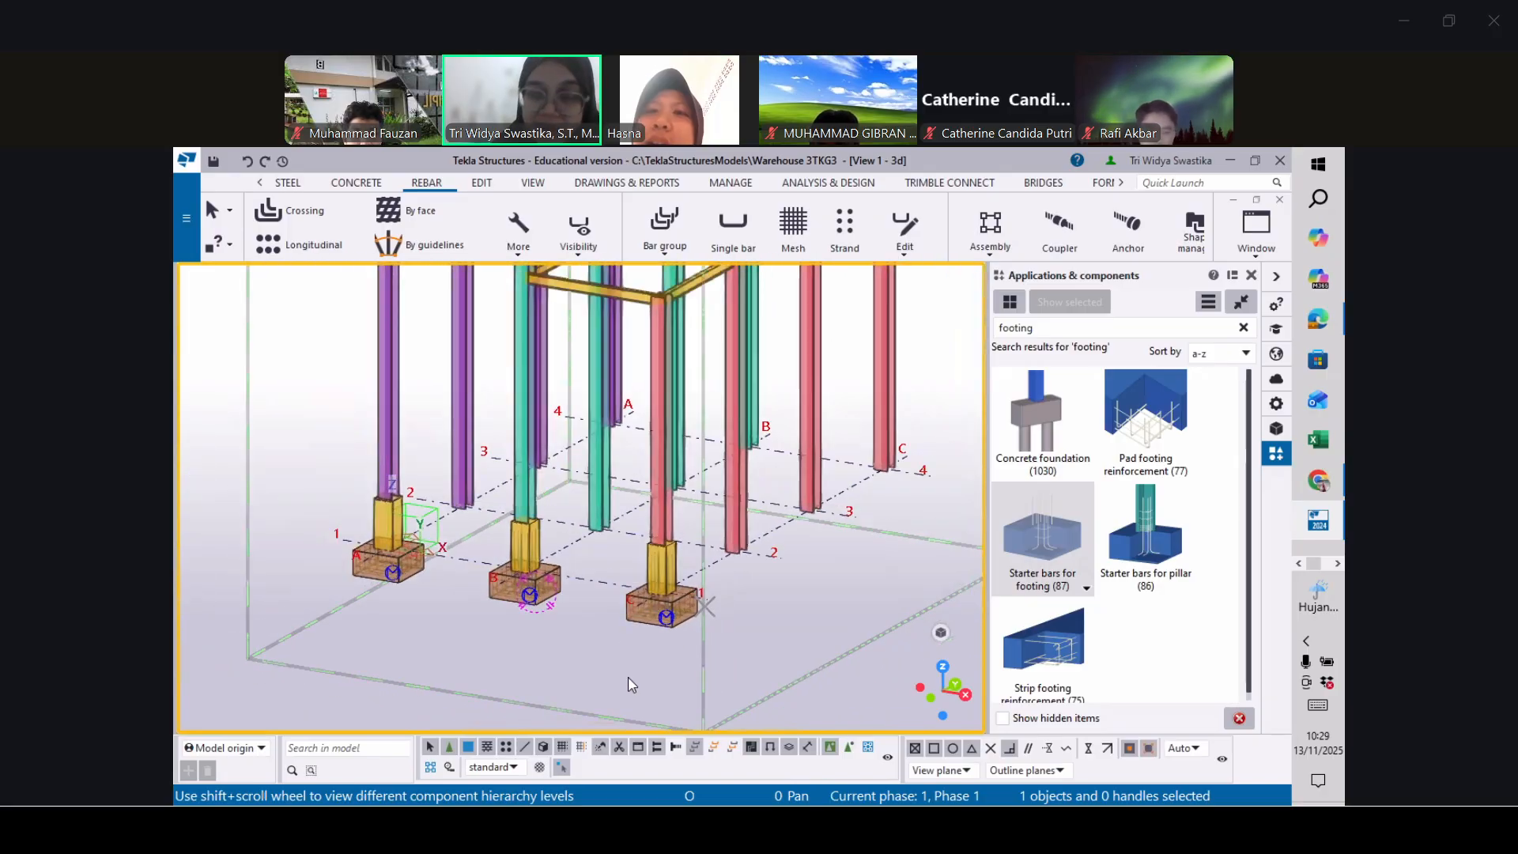
{"action": "scroll", "coordinate": [397, 490], "scroll_direction": "up", "scroll_amount": 6}
{"action": "scroll", "coordinate": [645, 553], "scroll_direction": "up", "scroll_amount": 3}
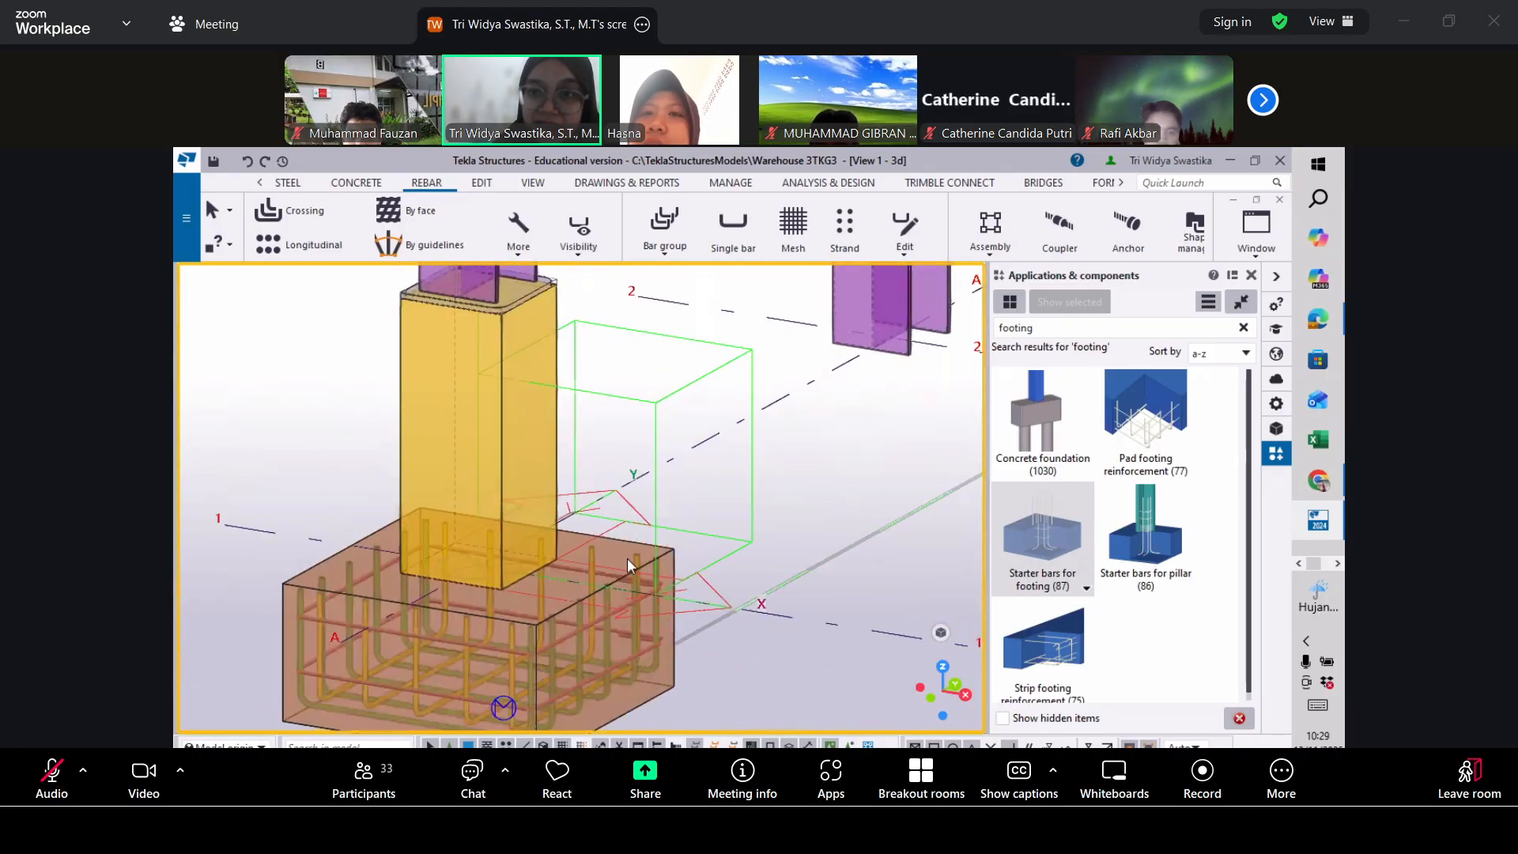
{"action": "scroll", "coordinate": [513, 579], "scroll_direction": "down", "scroll_amount": 2}
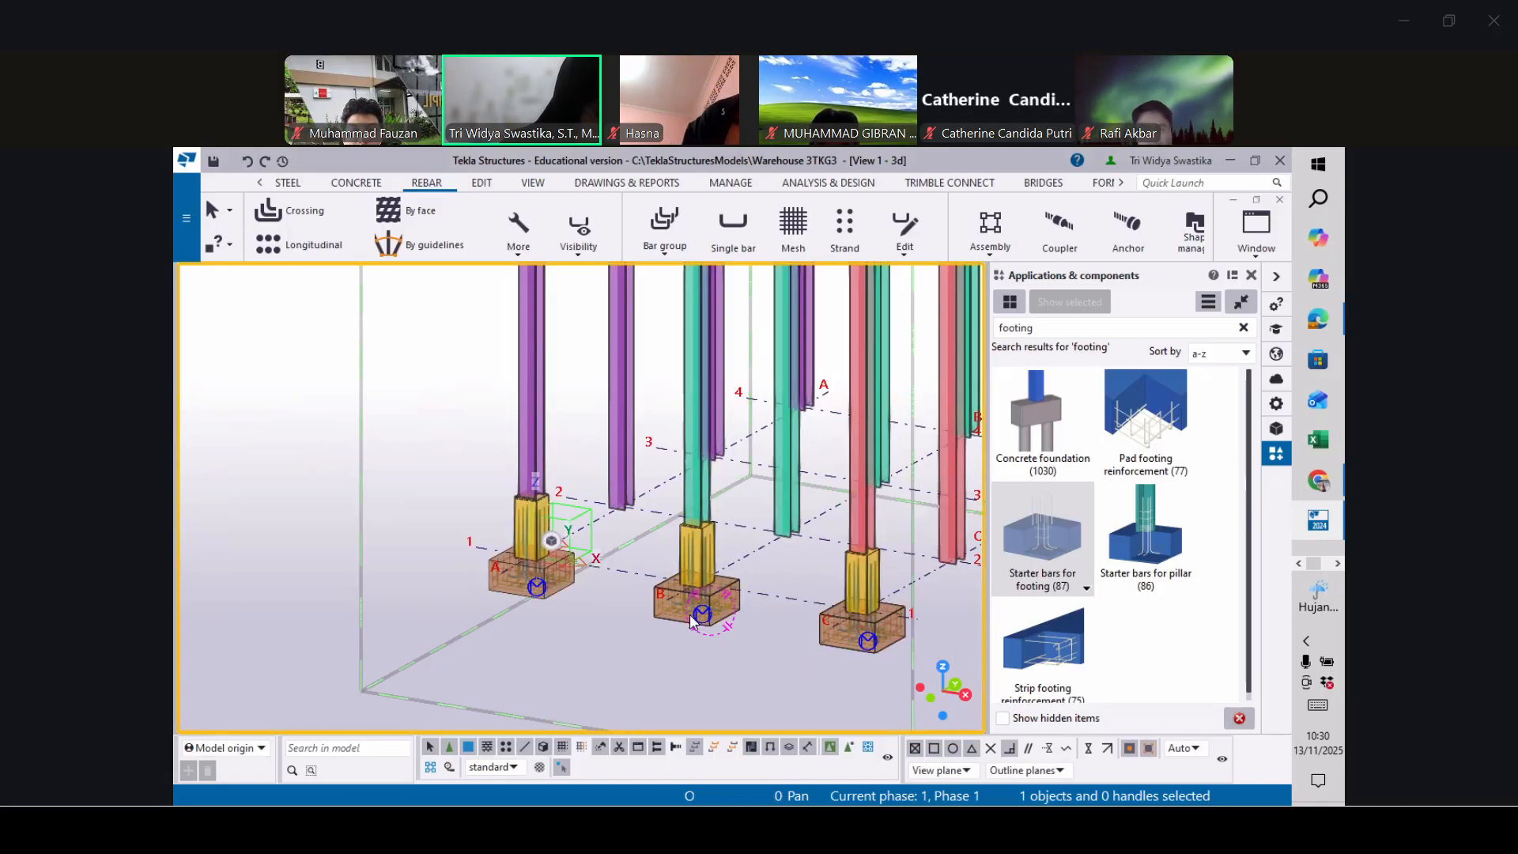
{"action": "scroll", "coordinate": [689, 619], "scroll_direction": "up", "scroll_amount": 5}
{"action": "scroll", "coordinate": [675, 606], "scroll_direction": "up", "scroll_amount": 3}
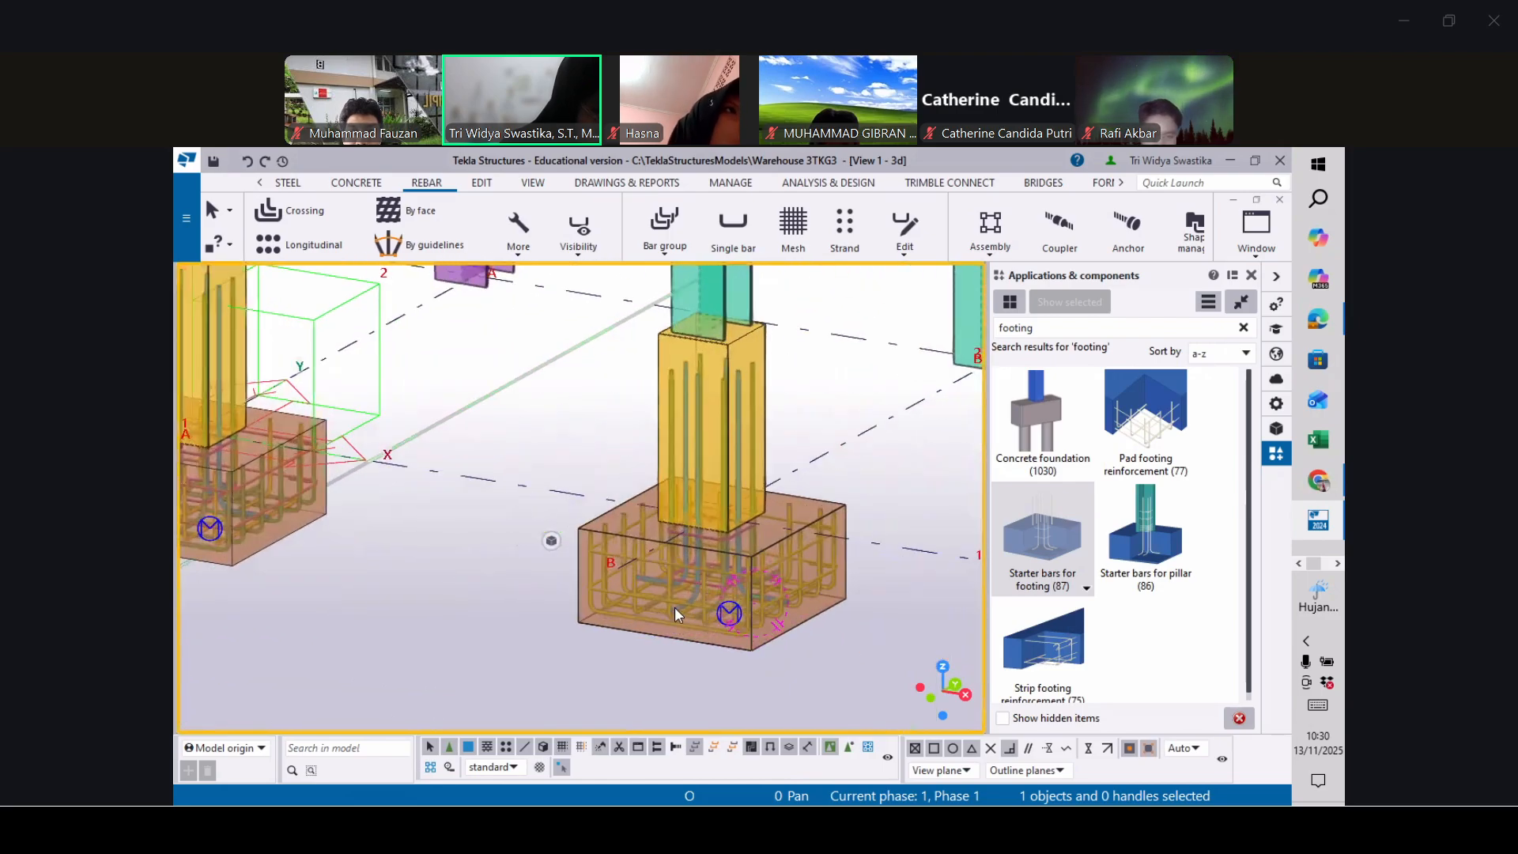
{"action": "scroll", "coordinate": [766, 471], "scroll_direction": "down", "scroll_amount": 6}
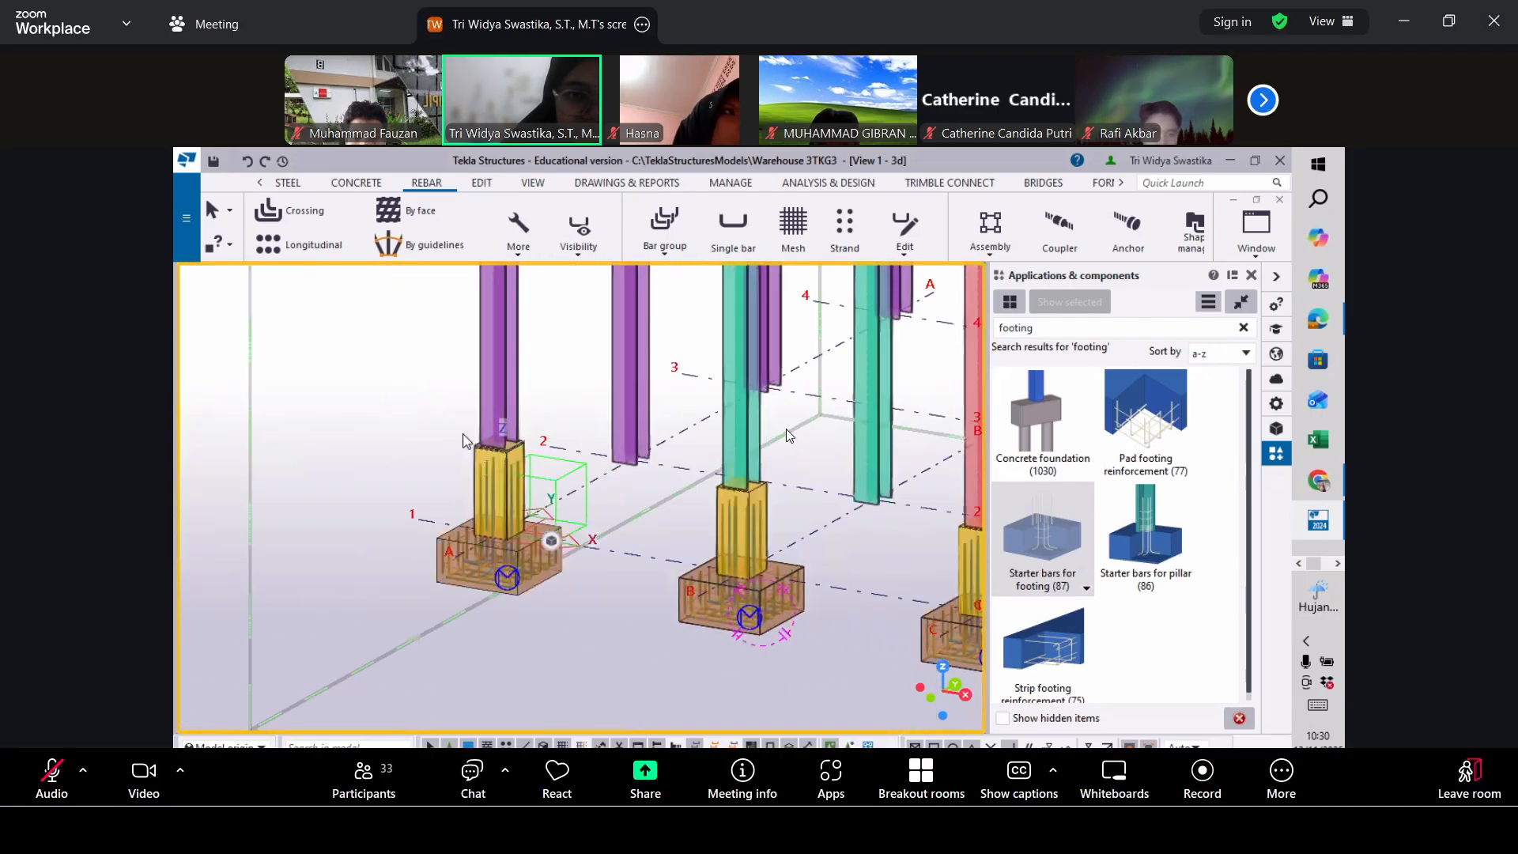
Remove the rounding from the front corner of the base plate on the grid A-1 pedestal by setting its chamfer type to None
{"action": "scroll", "coordinate": [525, 420], "scroll_direction": "up", "scroll_amount": 8}
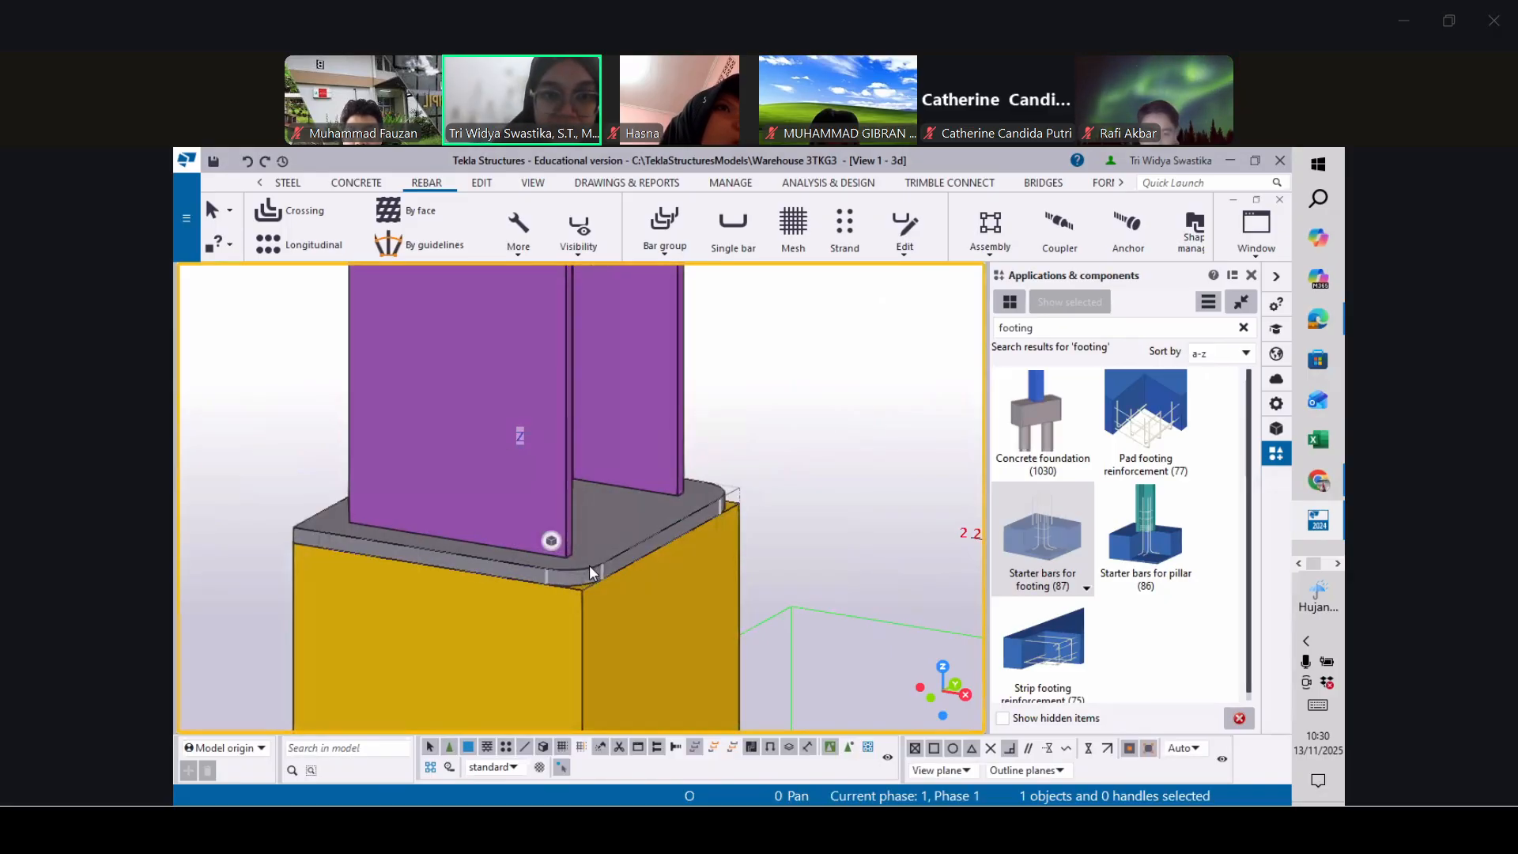
{"action": "left_click", "coordinate": [589, 564]}
{"action": "mouse_move", "coordinate": [583, 590]}
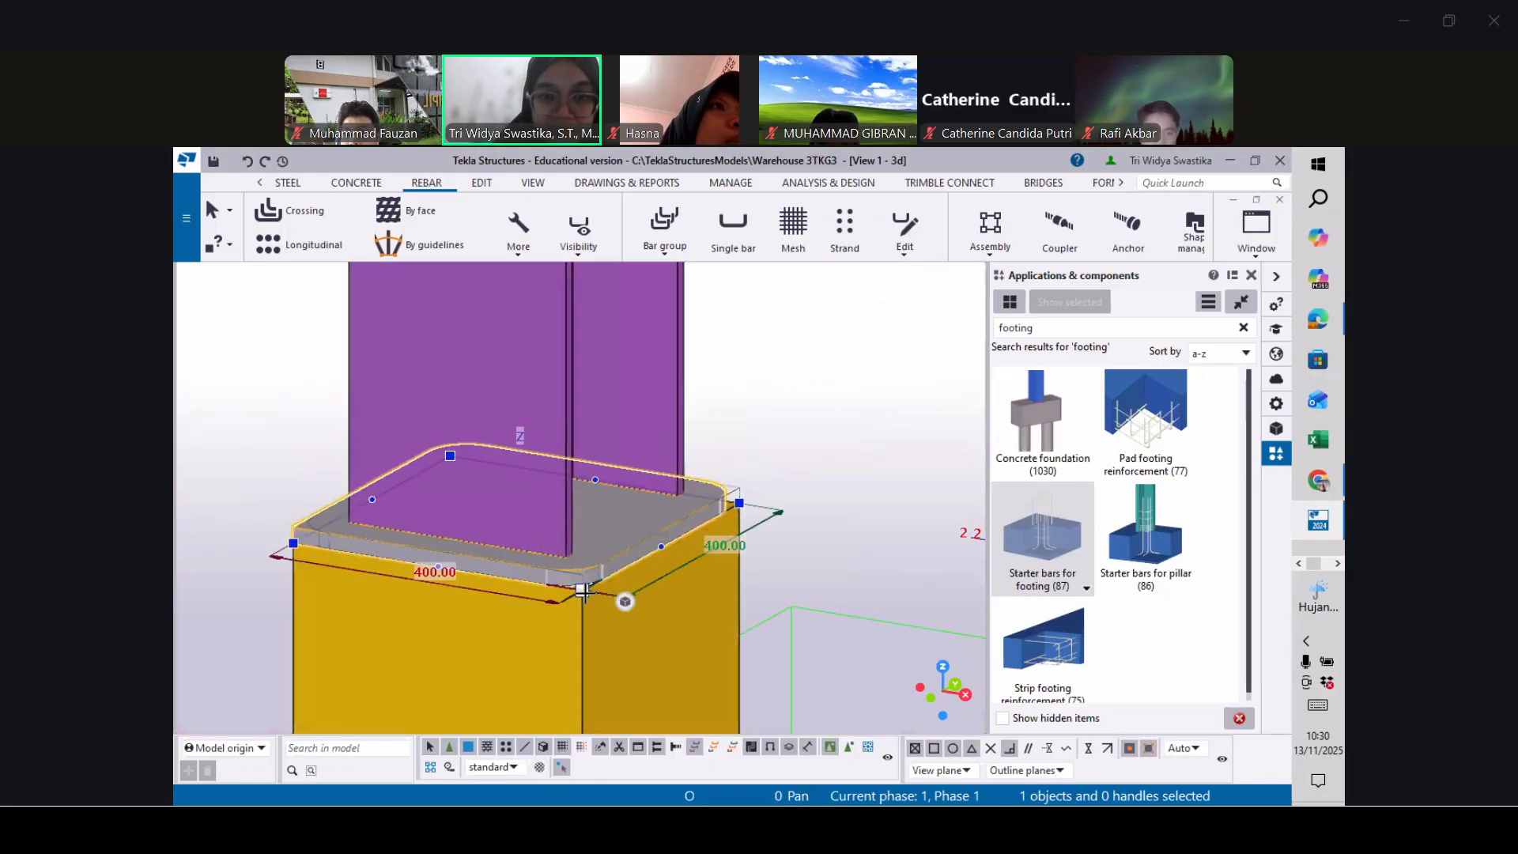
{"action": "left_click", "coordinate": [582, 590]}
{"action": "left_click", "coordinate": [1248, 382]}
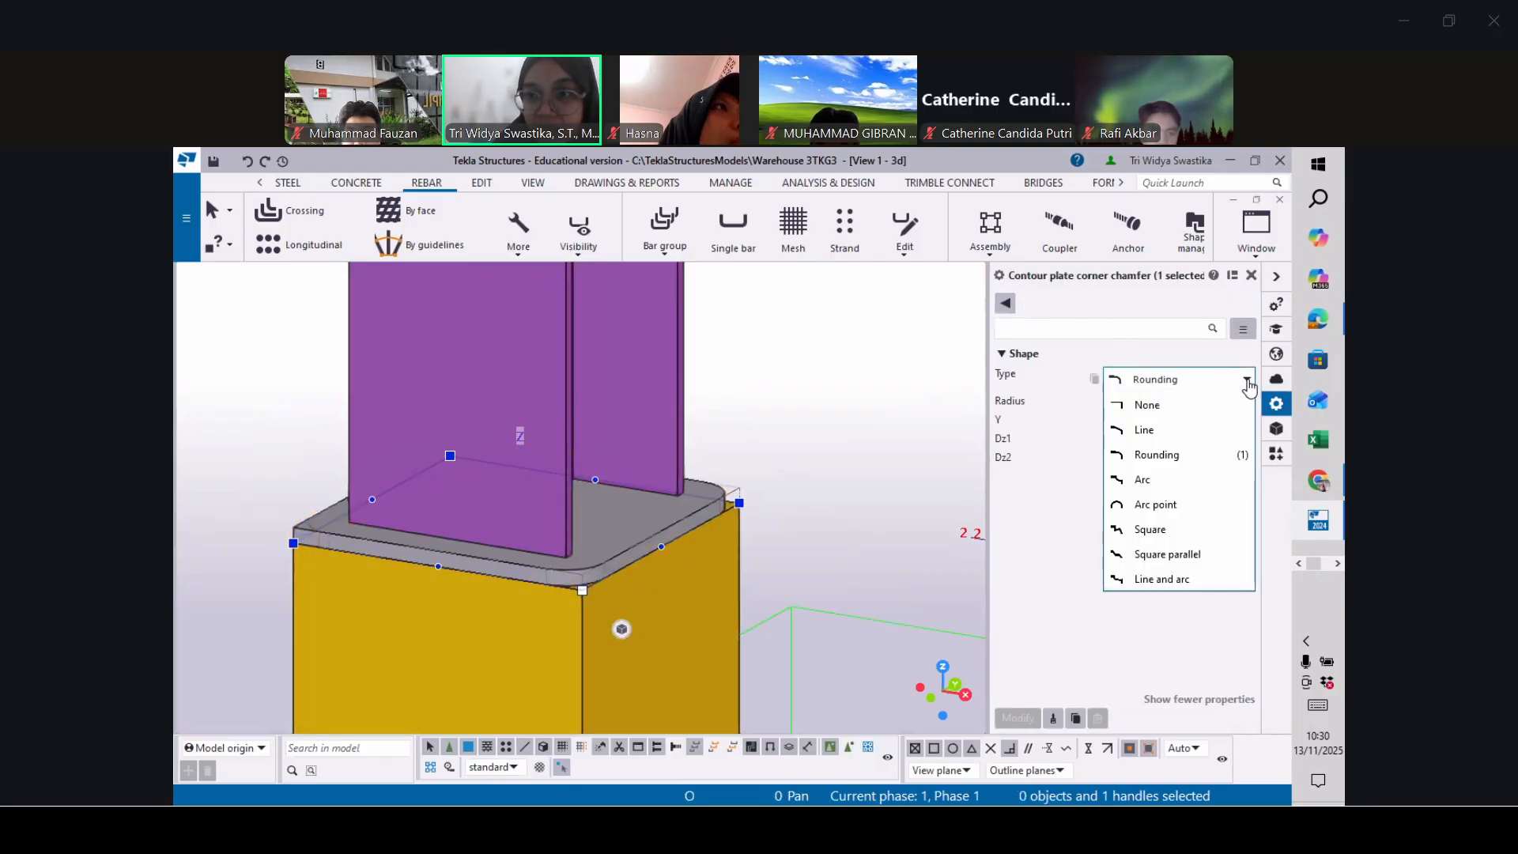
{"action": "left_click", "coordinate": [1146, 405]}
{"action": "left_click", "coordinate": [1018, 718]}
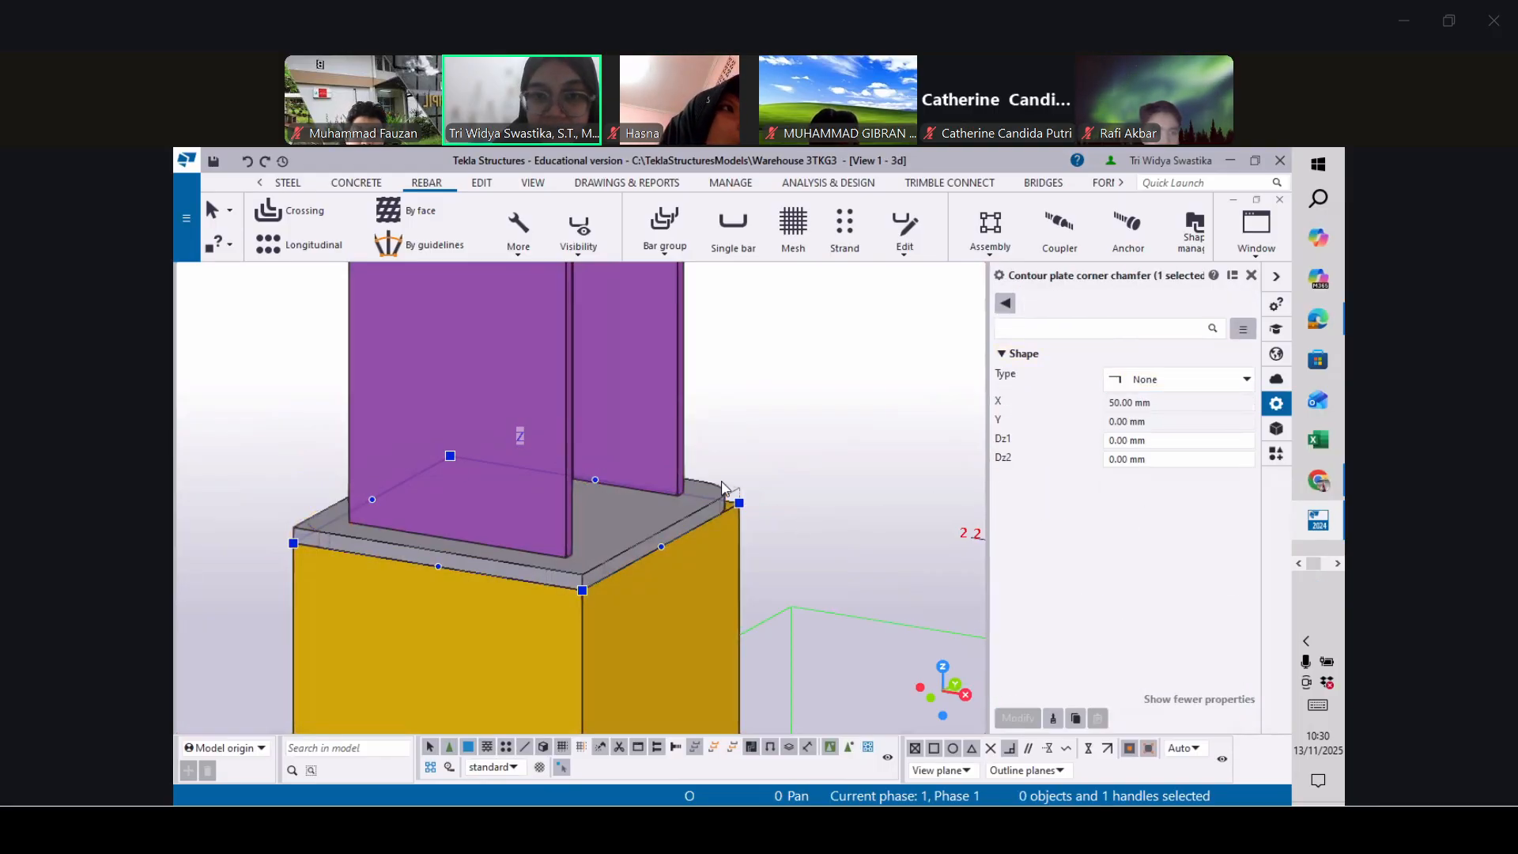
Set the chamfer type of the adjacent right-hand corner of the same base plate to None
{"action": "left_click", "coordinate": [740, 502]}
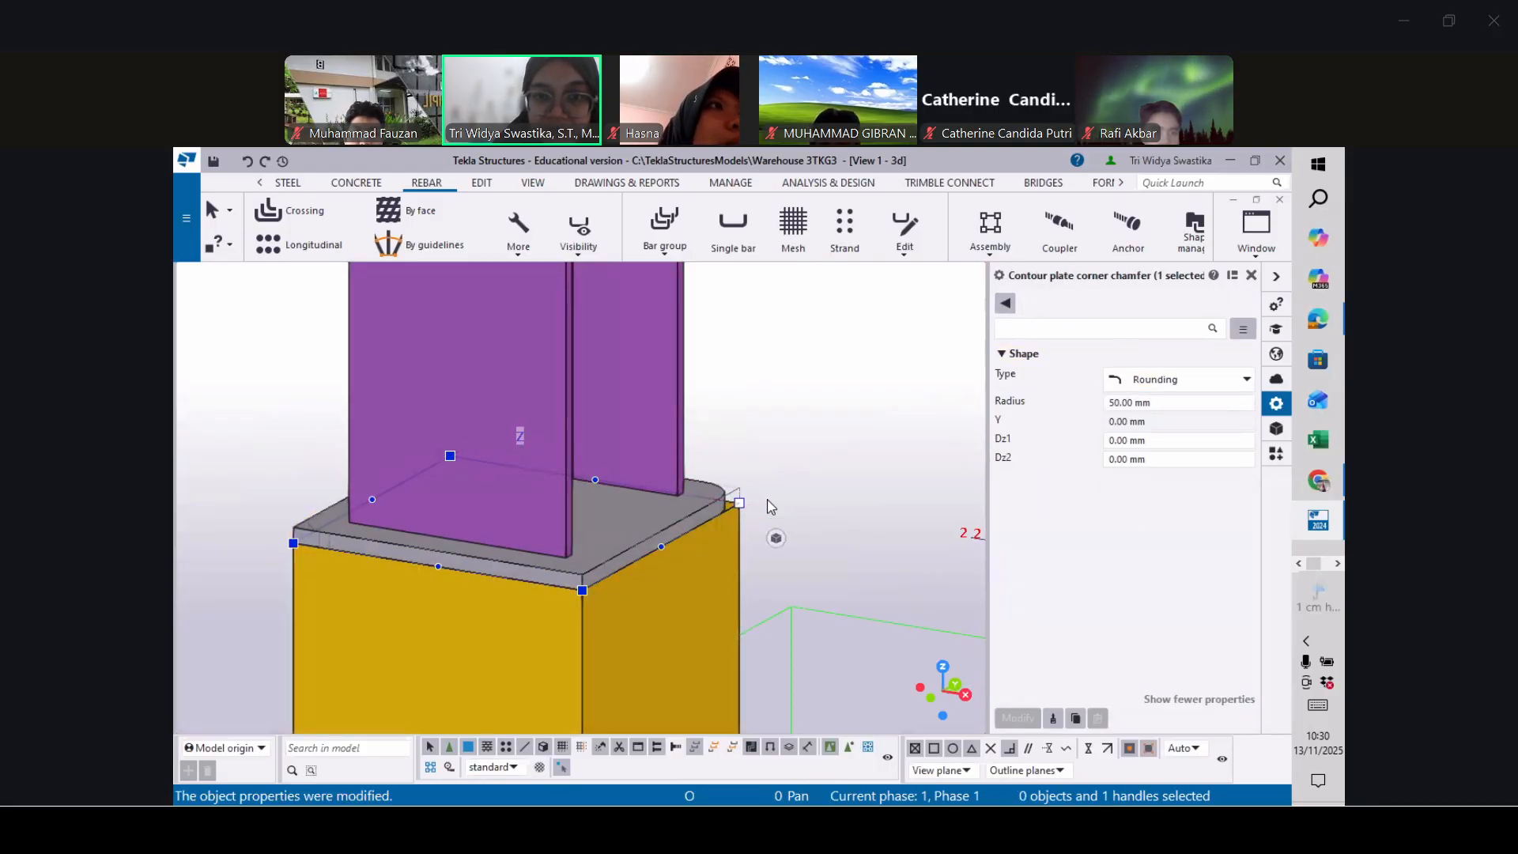
{"action": "left_click", "coordinate": [1243, 379]}
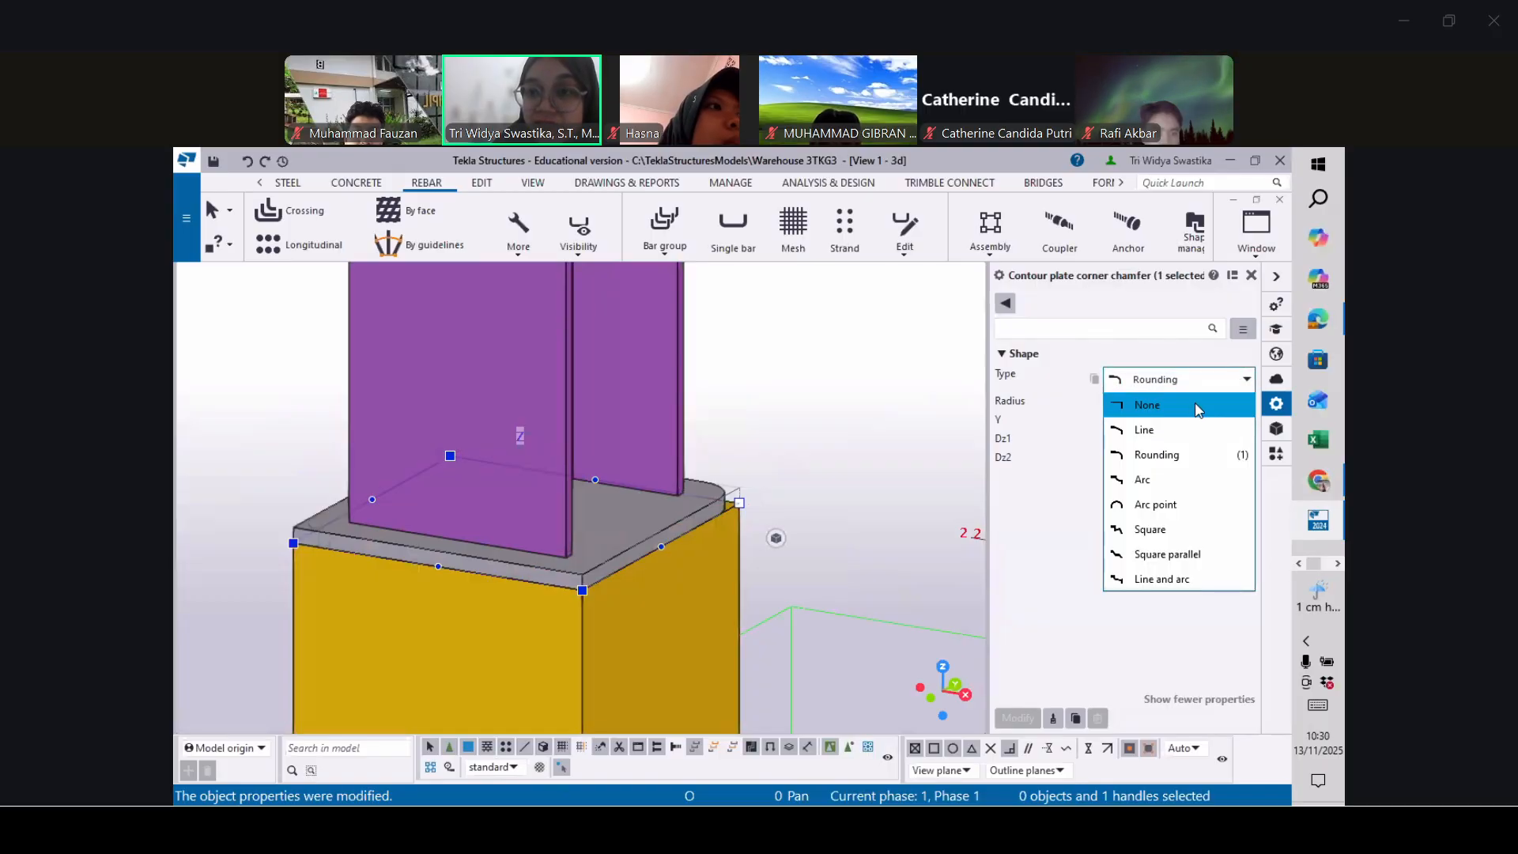
{"action": "left_click", "coordinate": [1194, 401]}
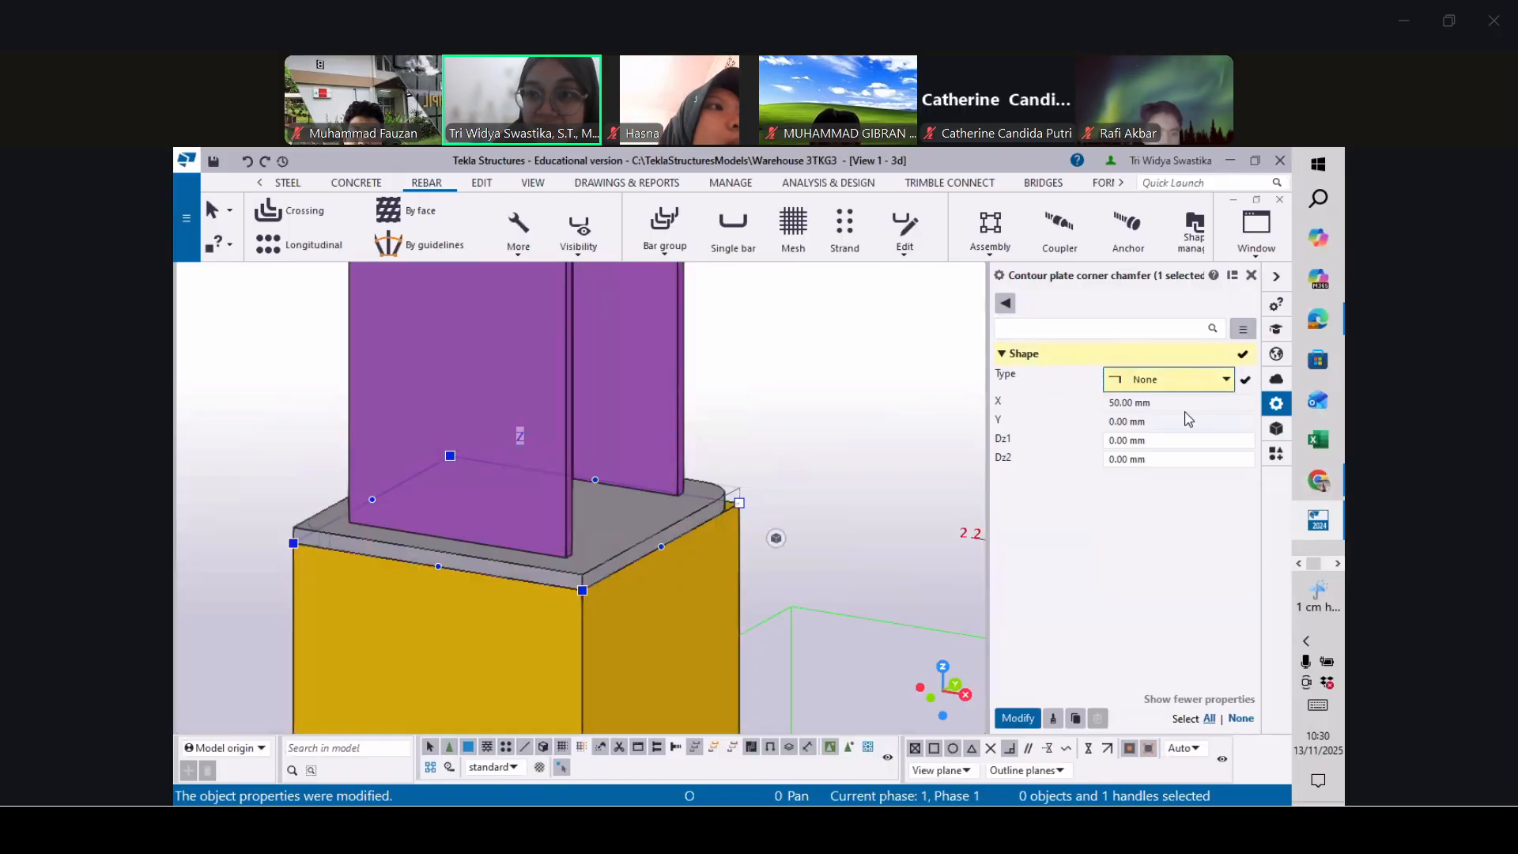
{"action": "left_click", "coordinate": [1036, 719]}
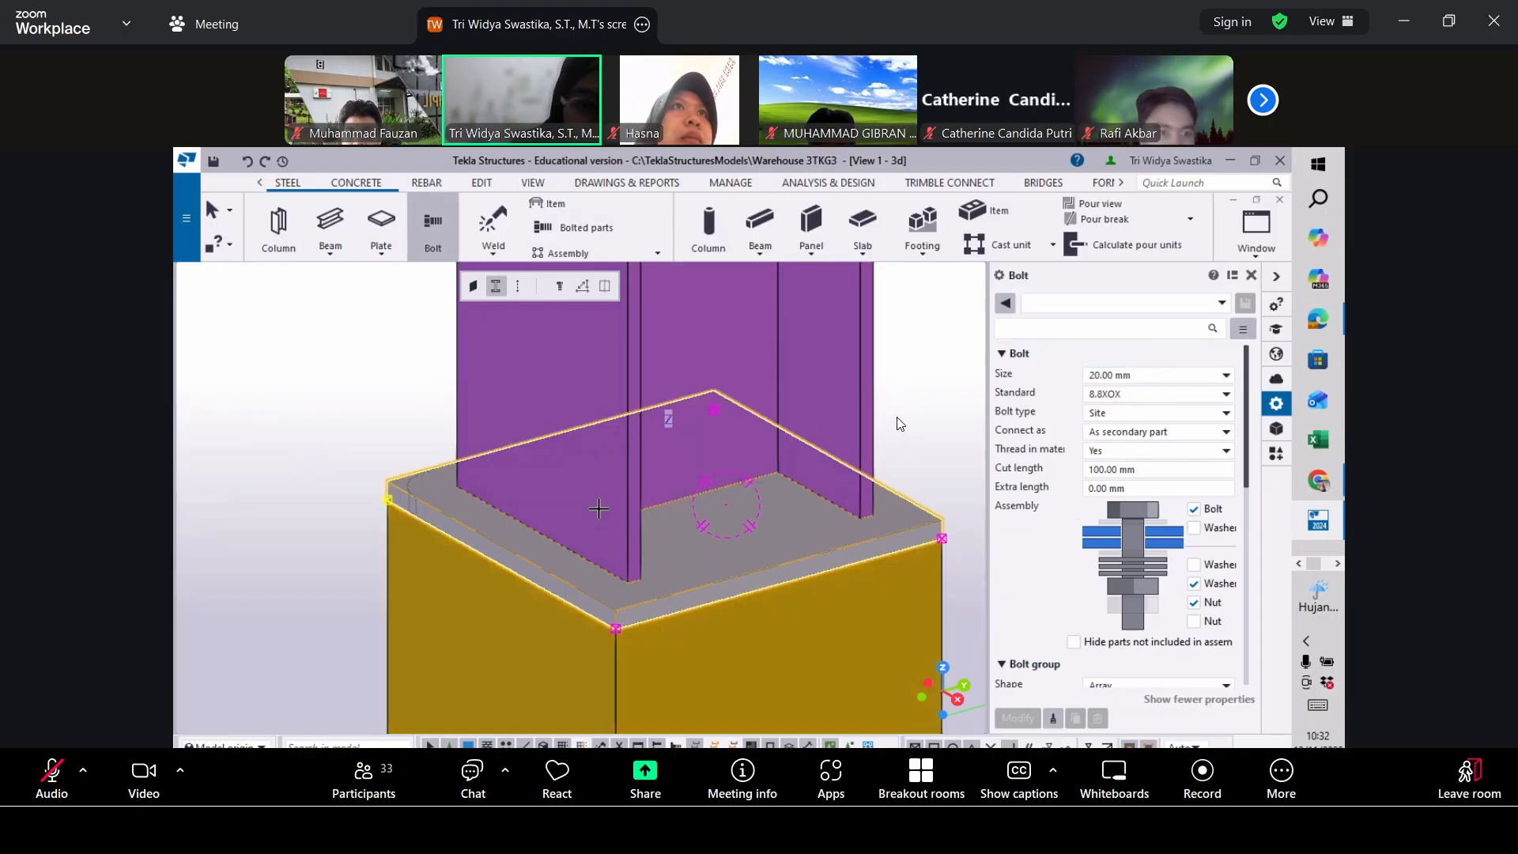
Pick a corner of the base plate as a placement point for the 20 mm bolt group
{"action": "left_click", "coordinate": [387, 500]}
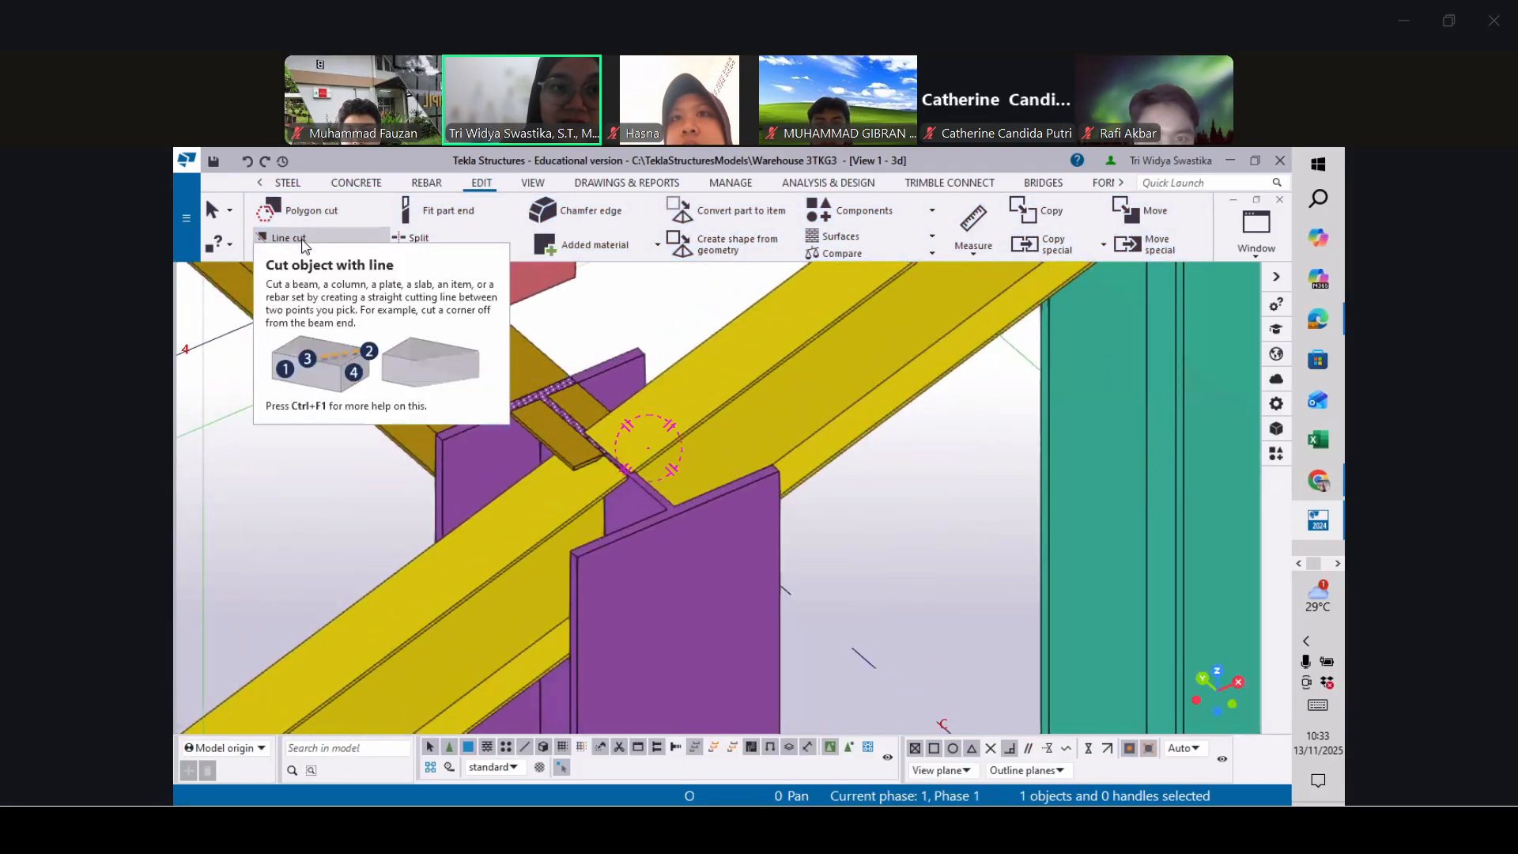
Trim the orange beam's end projecting into the end purple column with a line cut along the flange edge
{"action": "left_click", "coordinate": [304, 241]}
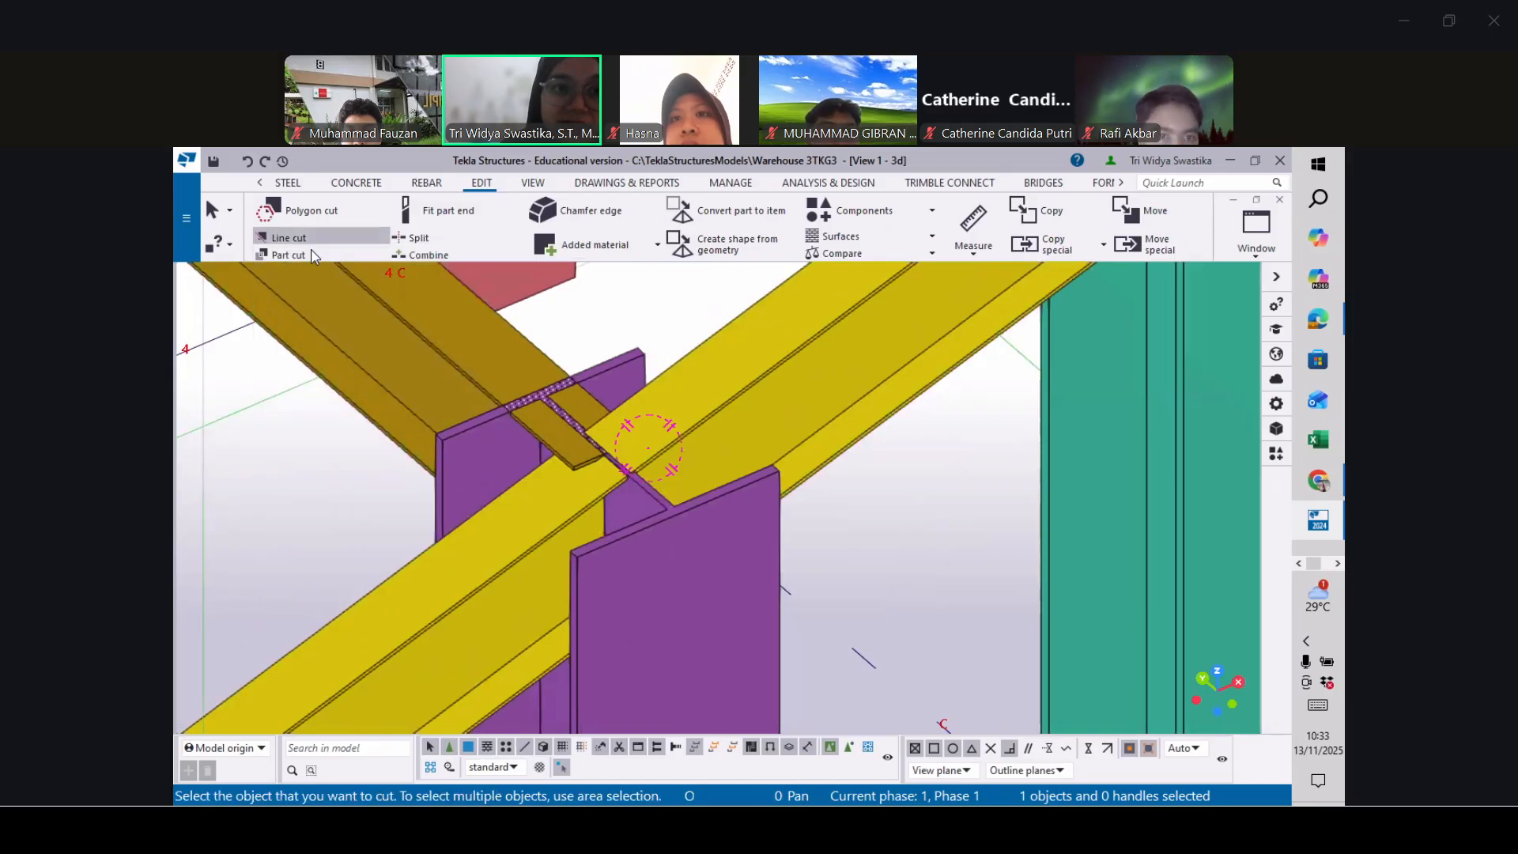
{"action": "left_click", "coordinate": [440, 366]}
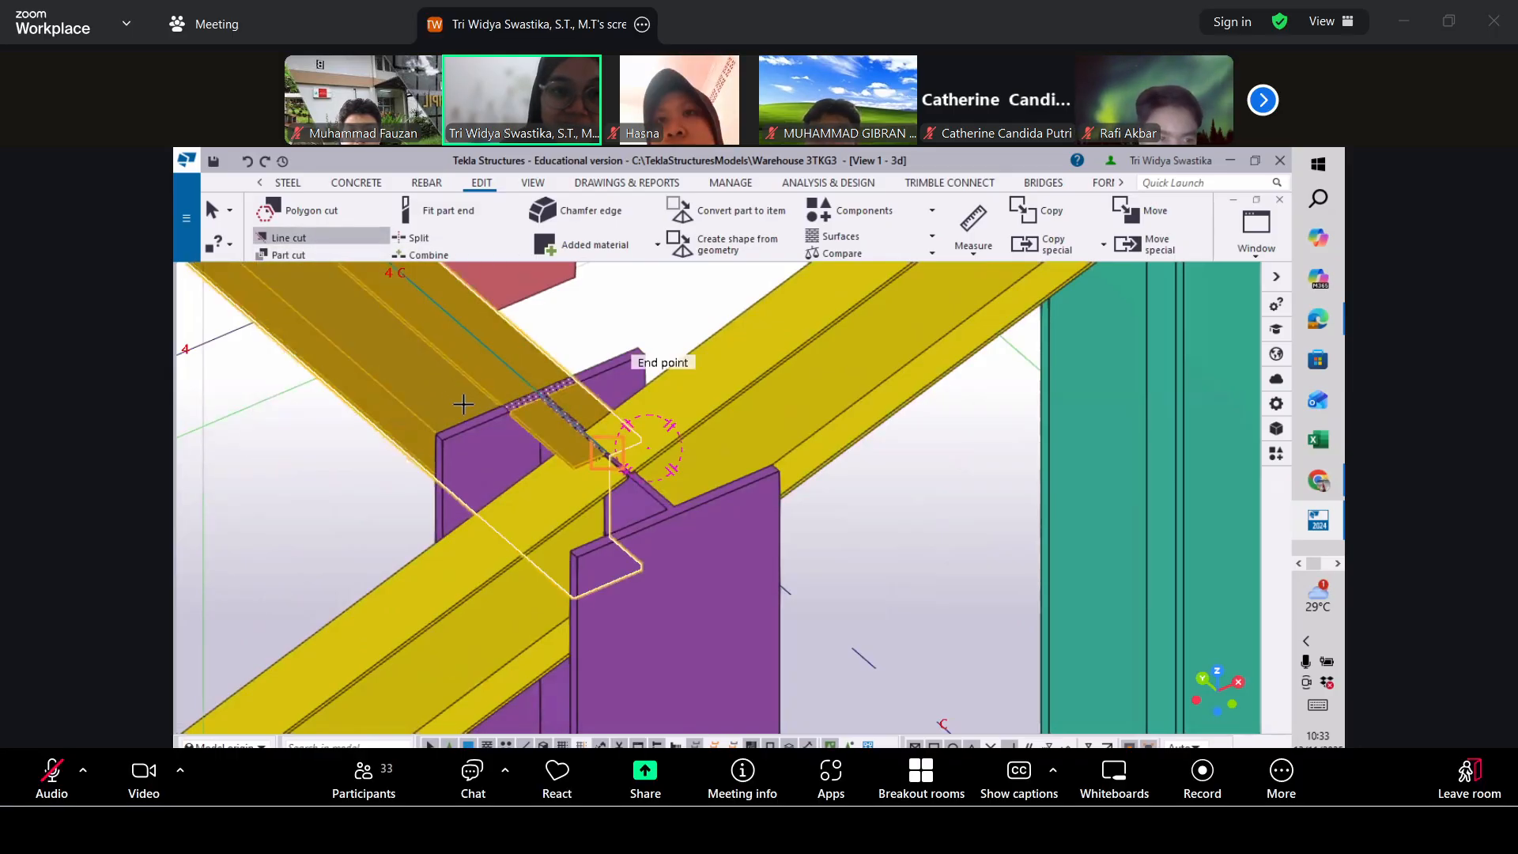
{"action": "scroll", "coordinate": [440, 433], "scroll_direction": "up", "scroll_amount": 2}
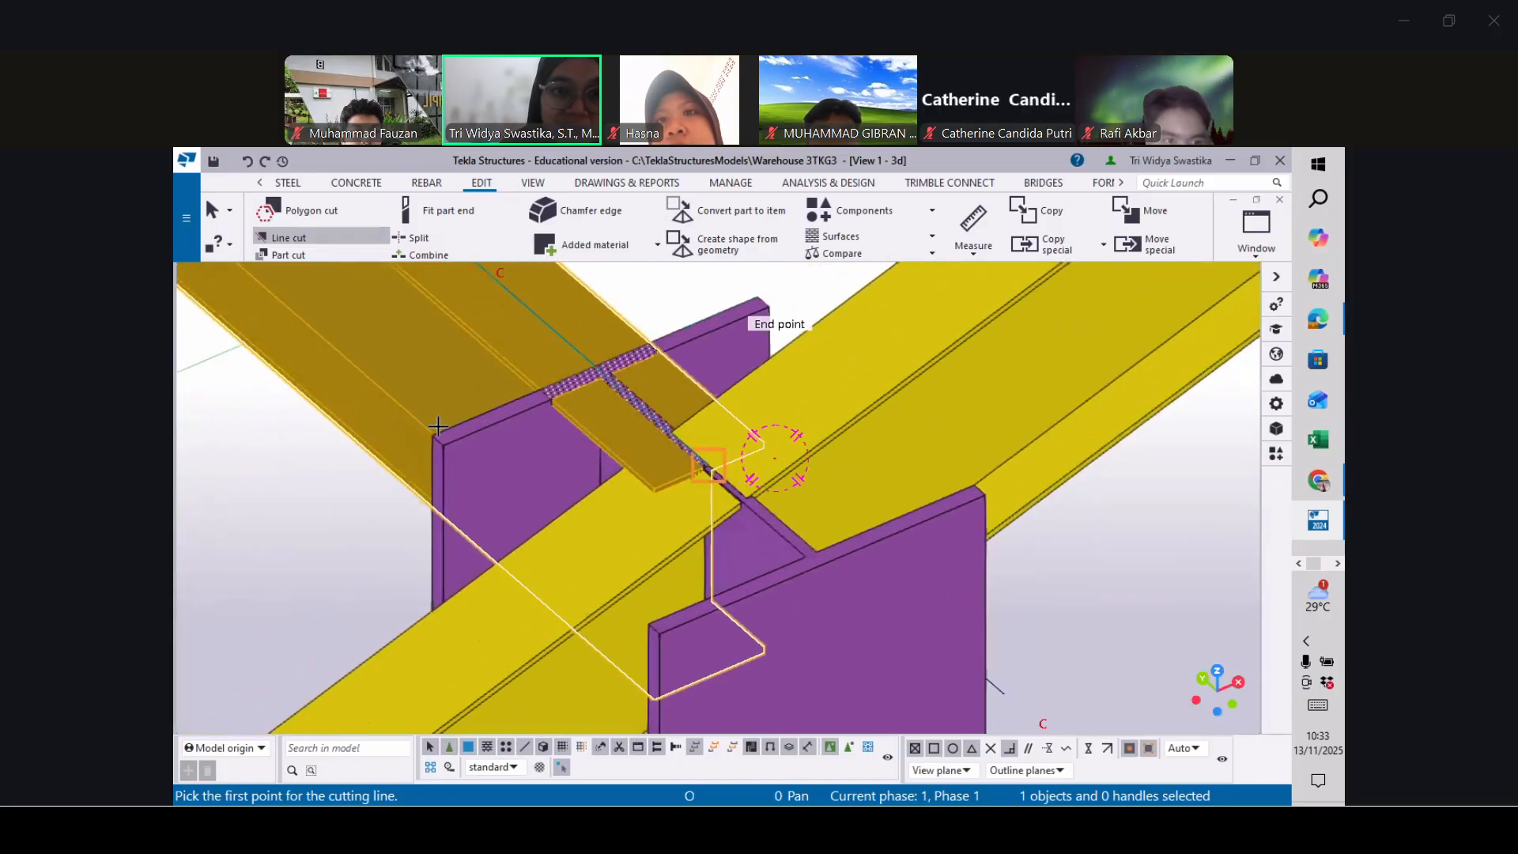
{"action": "left_click", "coordinate": [440, 431]}
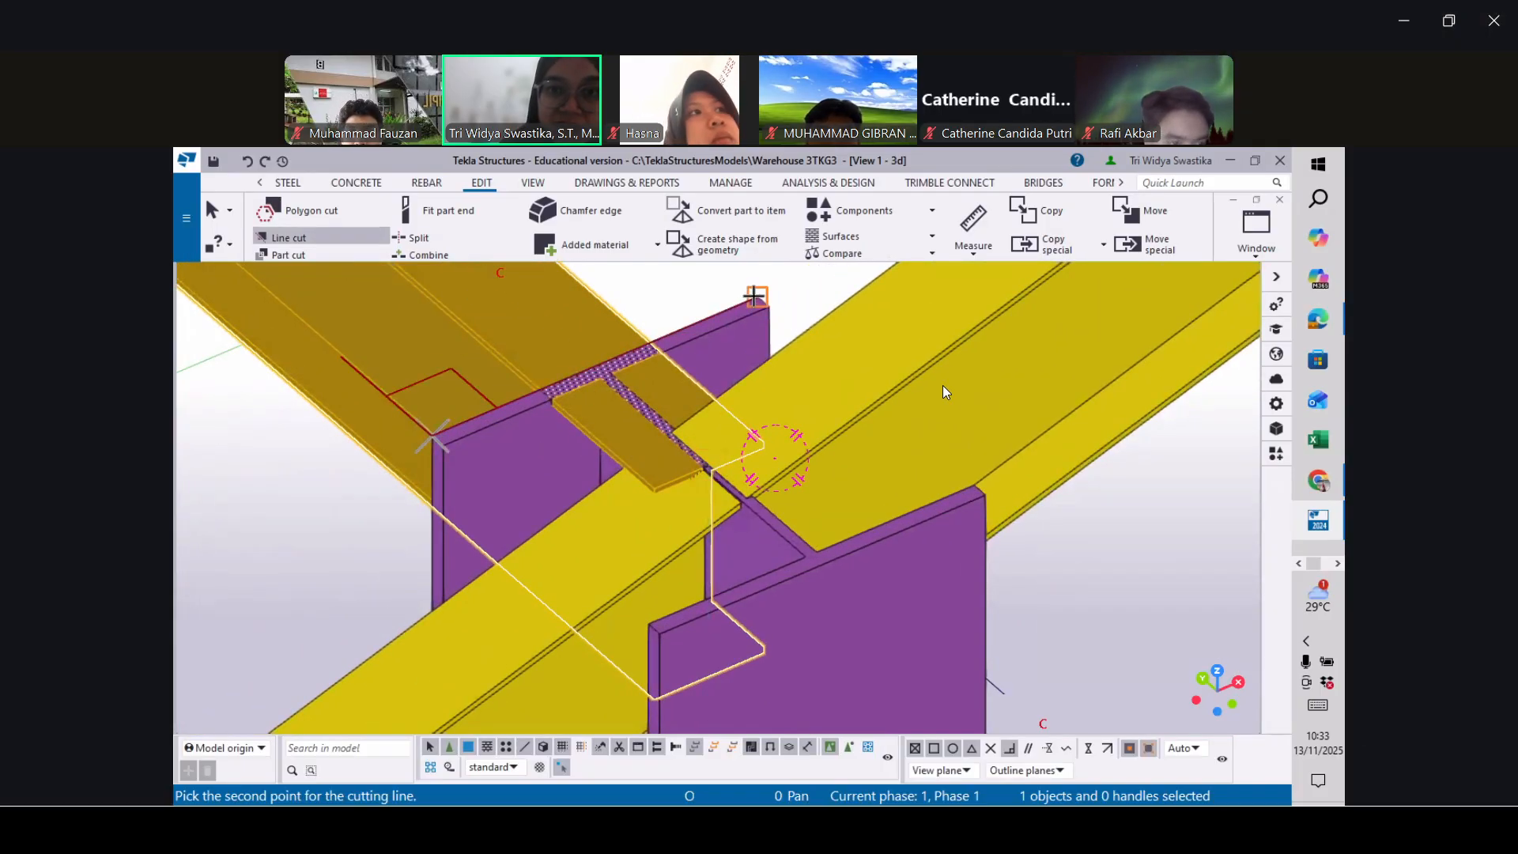
{"action": "left_click", "coordinate": [753, 295]}
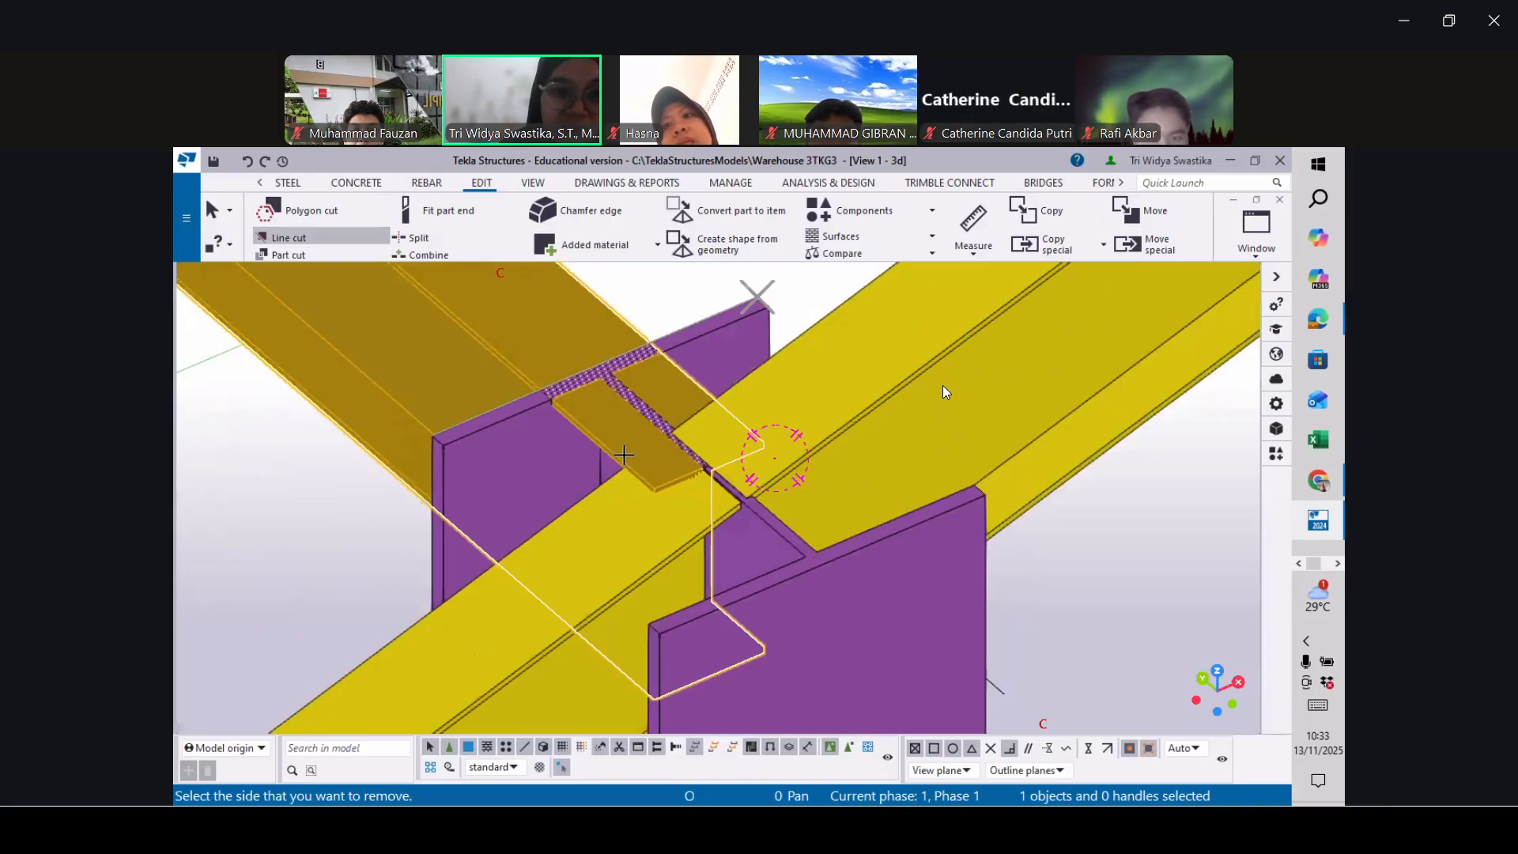
{"action": "left_click", "coordinate": [609, 441]}
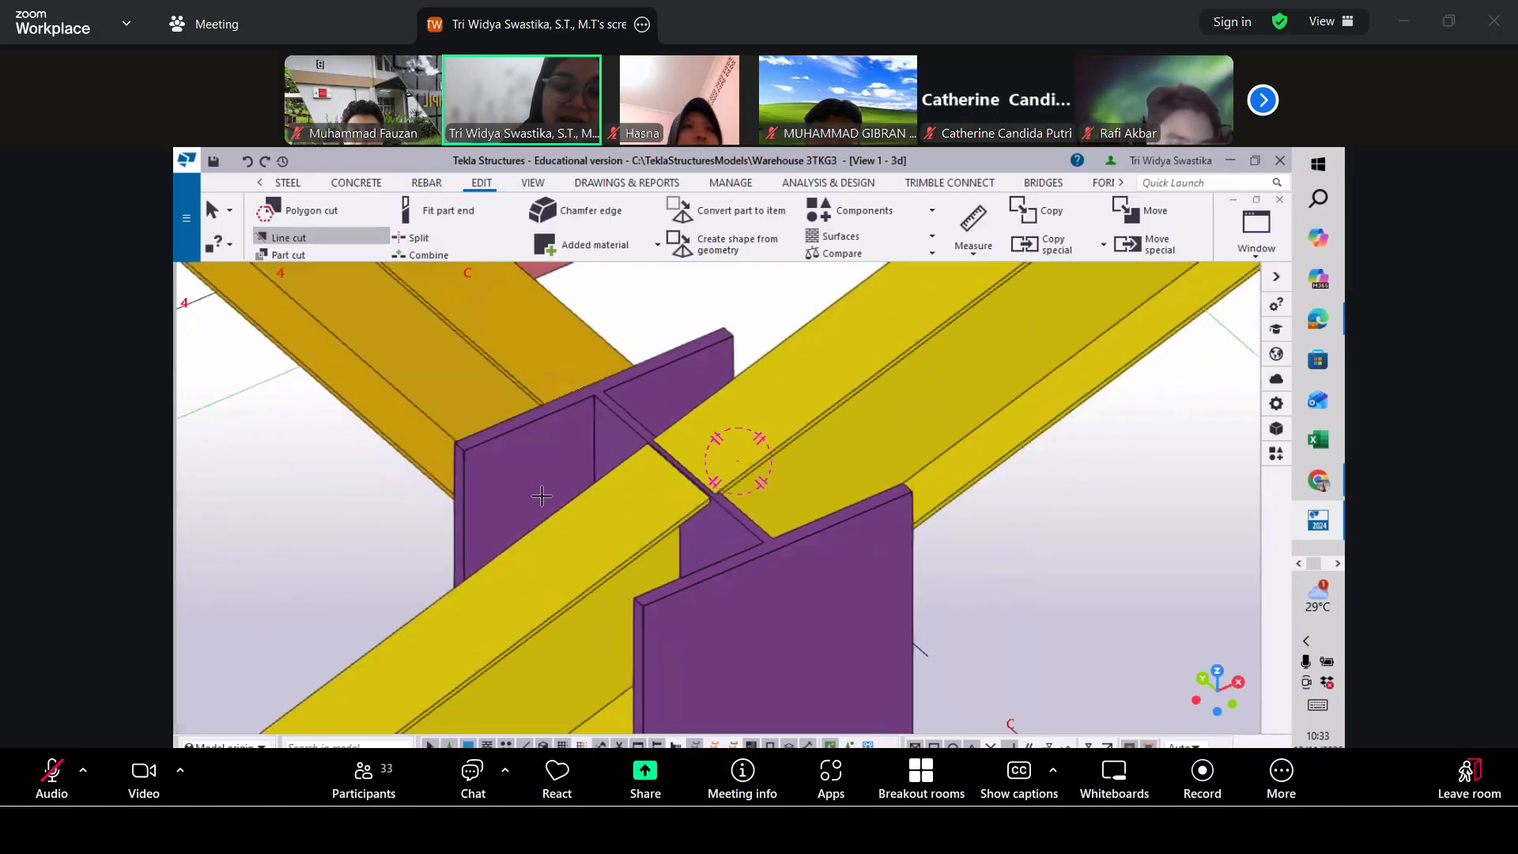
Line-cut the orange beam between the end and second purple columns along the second column's near flange, removing the end inside the column
{"action": "scroll", "coordinate": [528, 526], "scroll_direction": "down", "scroll_amount": 8}
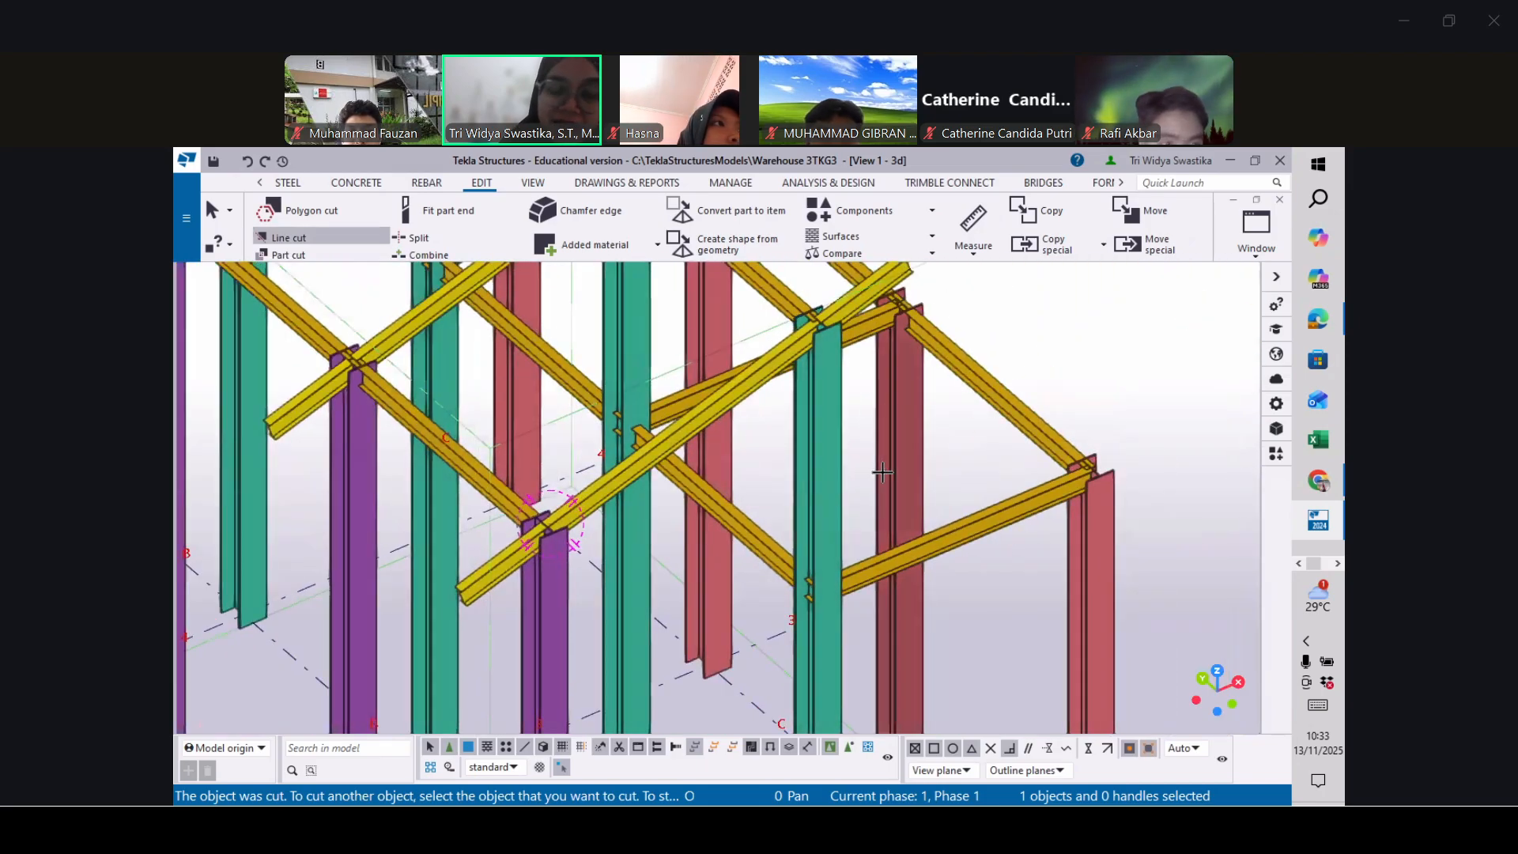
{"action": "scroll", "coordinate": [298, 353], "scroll_direction": "up", "scroll_amount": 2}
{"action": "scroll", "coordinate": [457, 379], "scroll_direction": "up", "scroll_amount": 5}
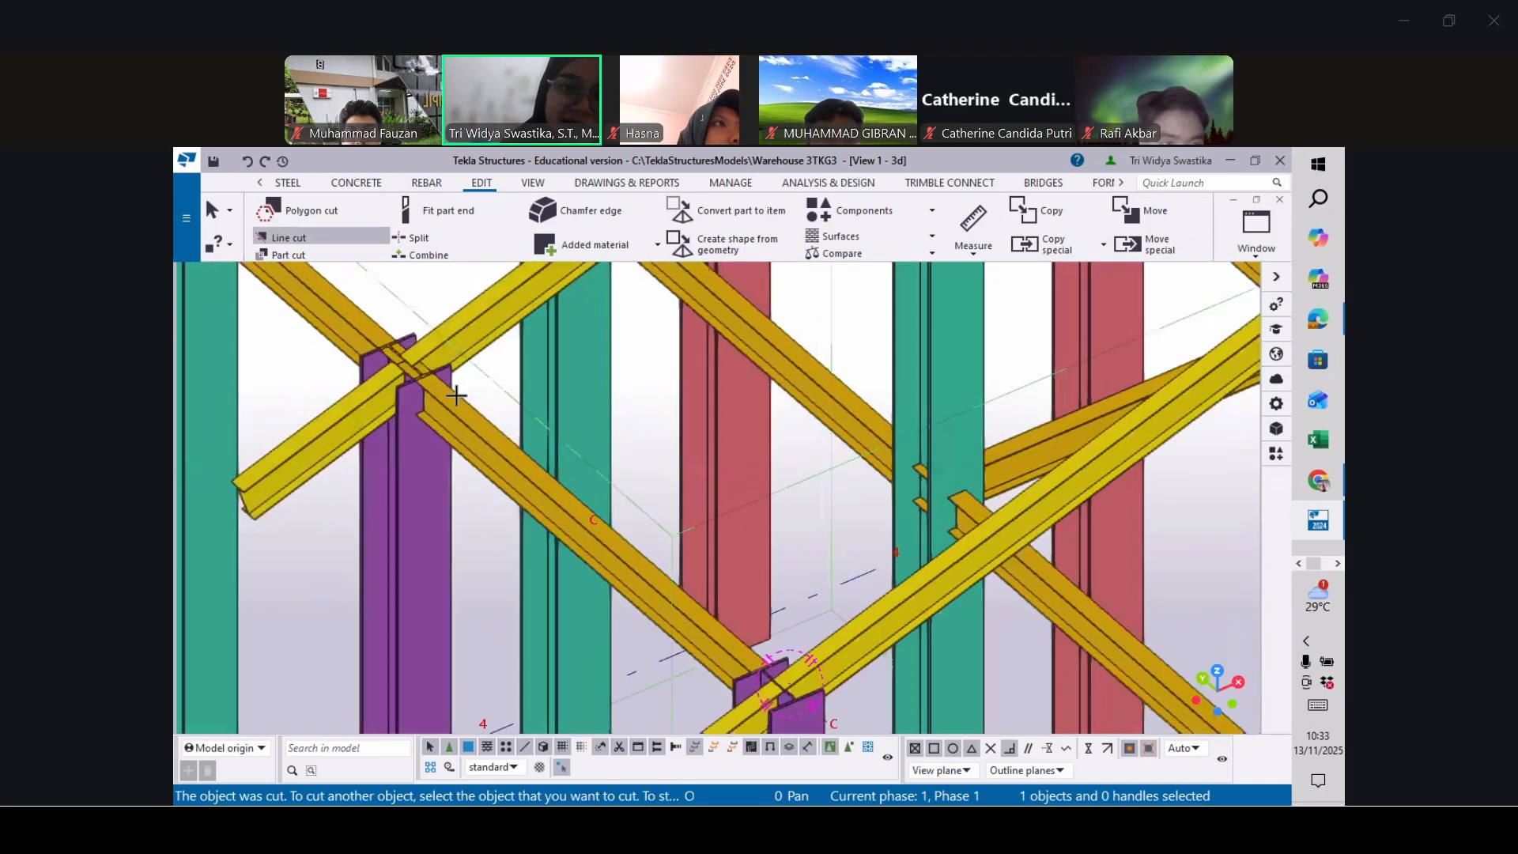
{"action": "scroll", "coordinate": [458, 395], "scroll_direction": "down", "scroll_amount": 5}
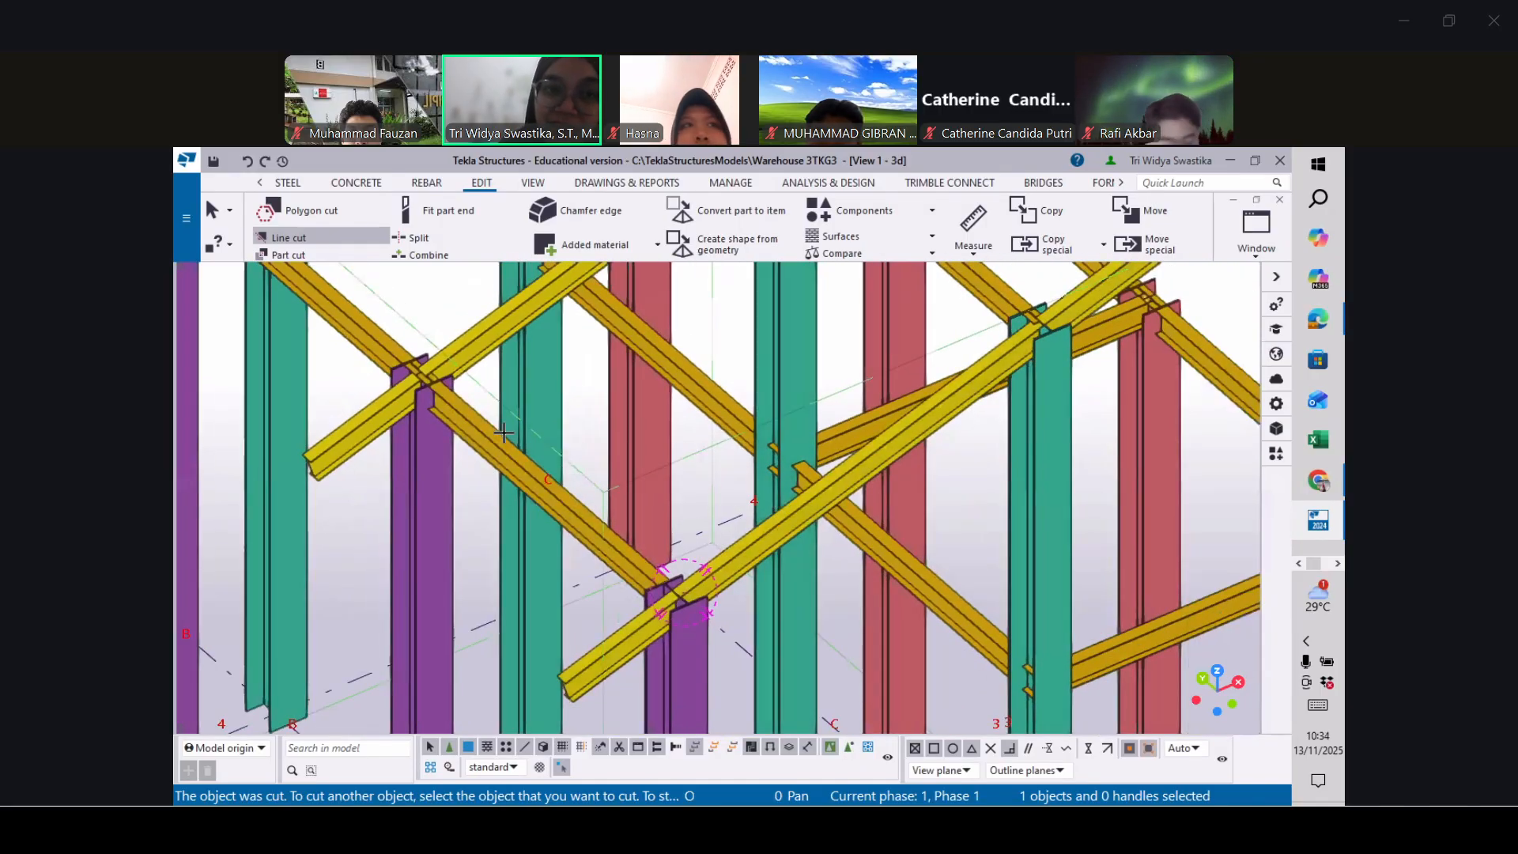
{"action": "scroll", "coordinate": [431, 349], "scroll_direction": "up", "scroll_amount": 5}
{"action": "scroll", "coordinate": [510, 370], "scroll_direction": "up", "scroll_amount": 3}
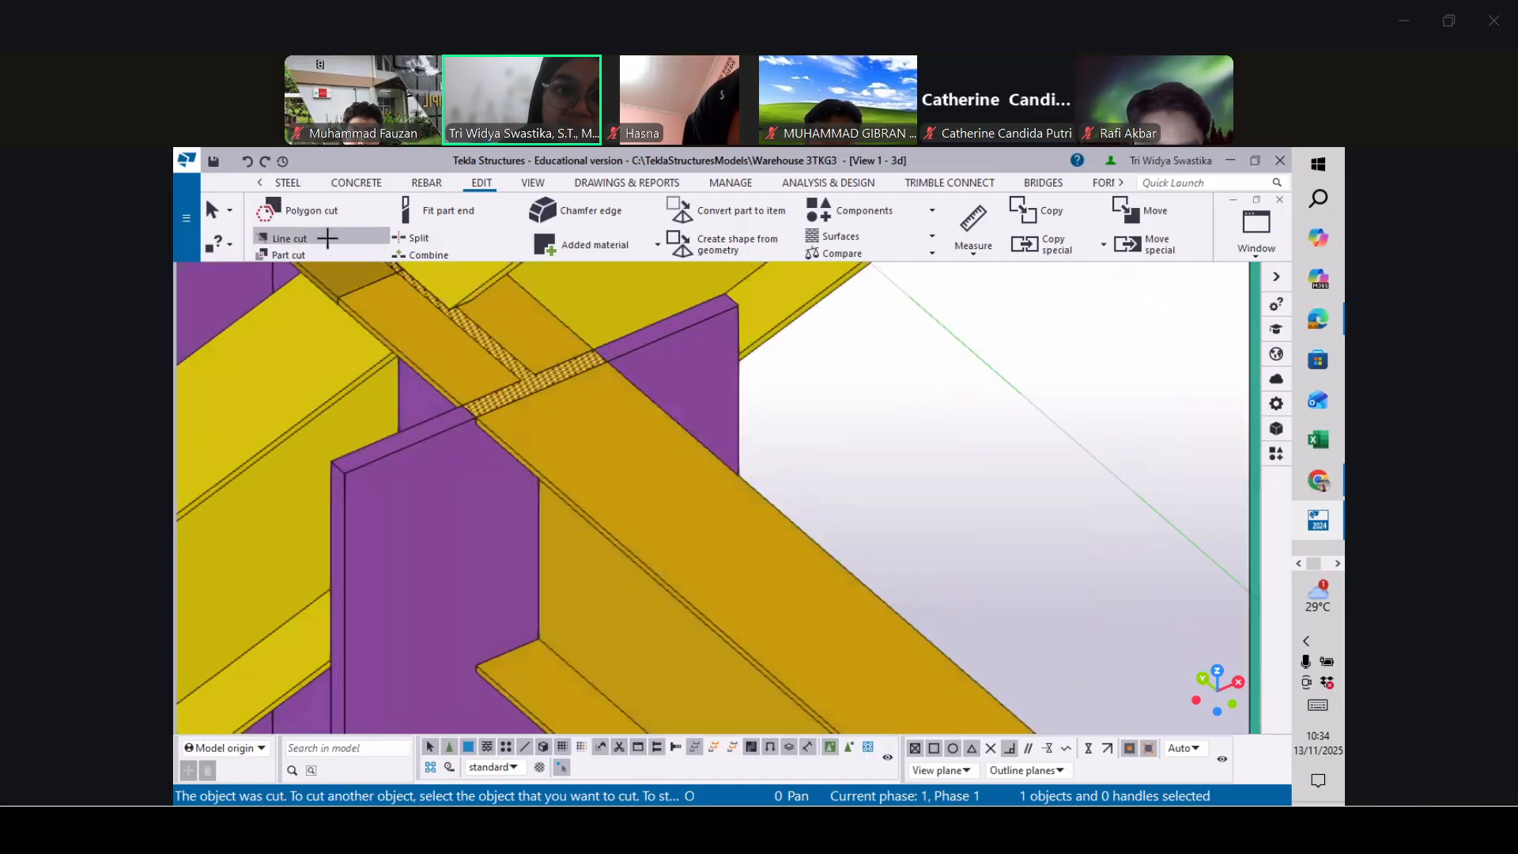
{"action": "left_click", "coordinate": [336, 255]}
{"action": "left_click", "coordinate": [511, 425]}
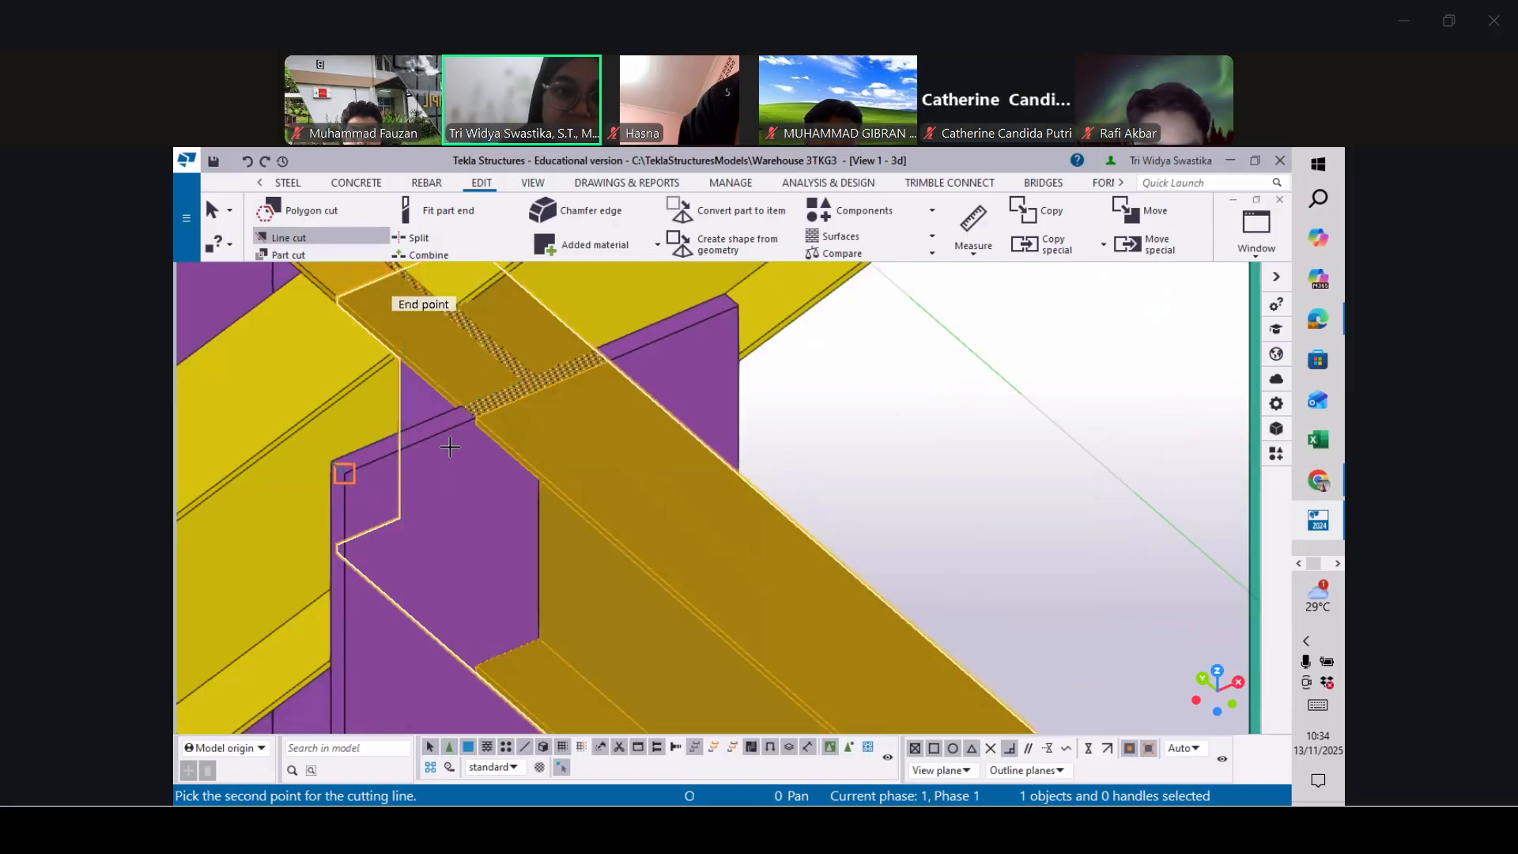
{"action": "left_click", "coordinate": [737, 306]}
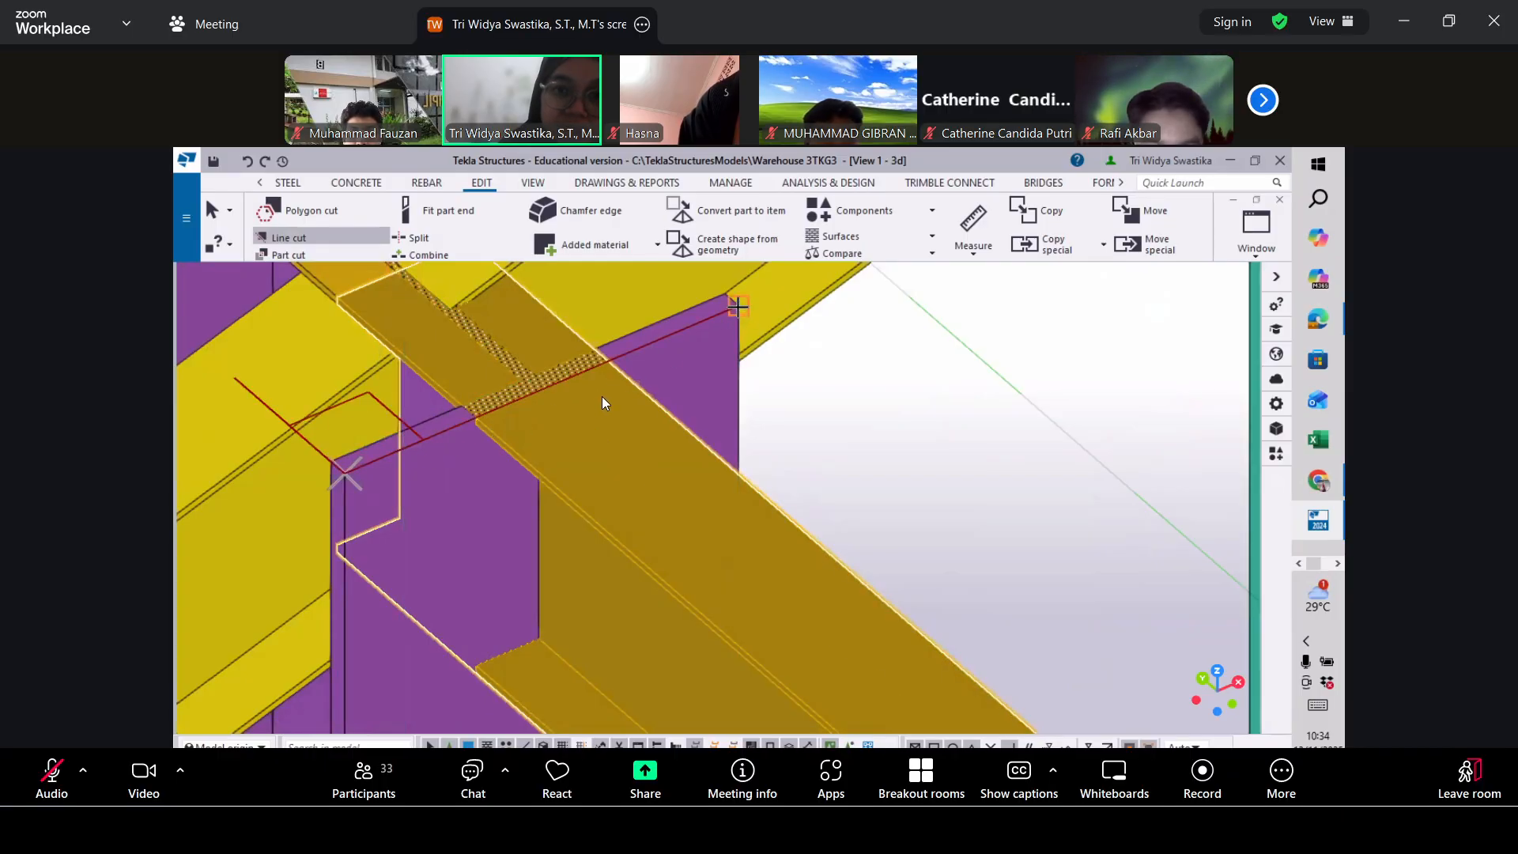
{"action": "left_click", "coordinate": [465, 361]}
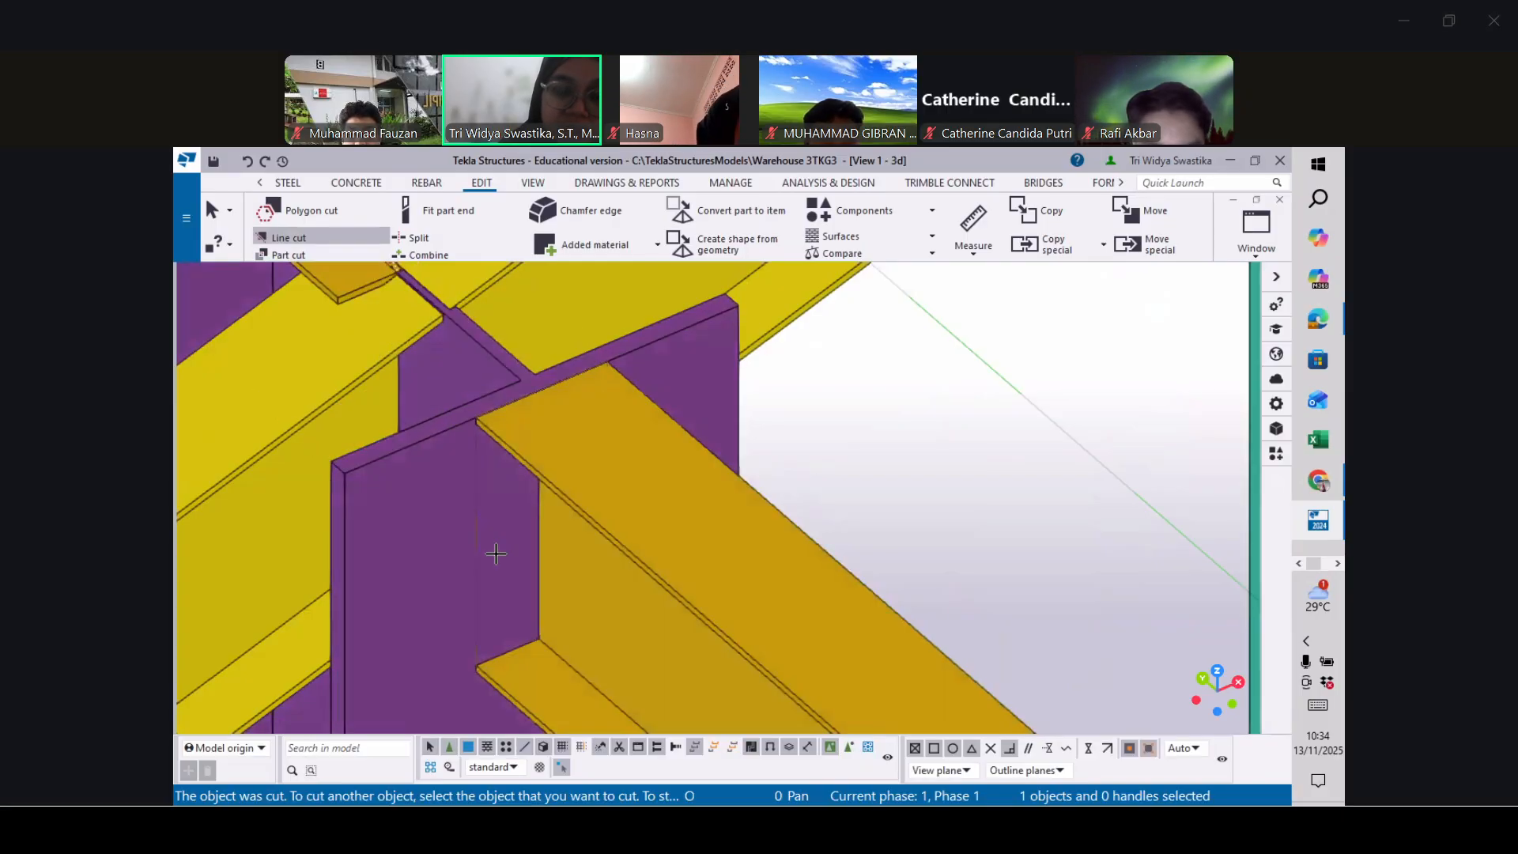
Line-cut the orange beam on the opposite side of the second purple column along its far flange, removing the overlapping end
{"action": "scroll", "coordinate": [496, 553], "scroll_direction": "down", "scroll_amount": 5}
{"action": "scroll", "coordinate": [284, 353], "scroll_direction": "up", "scroll_amount": 2}
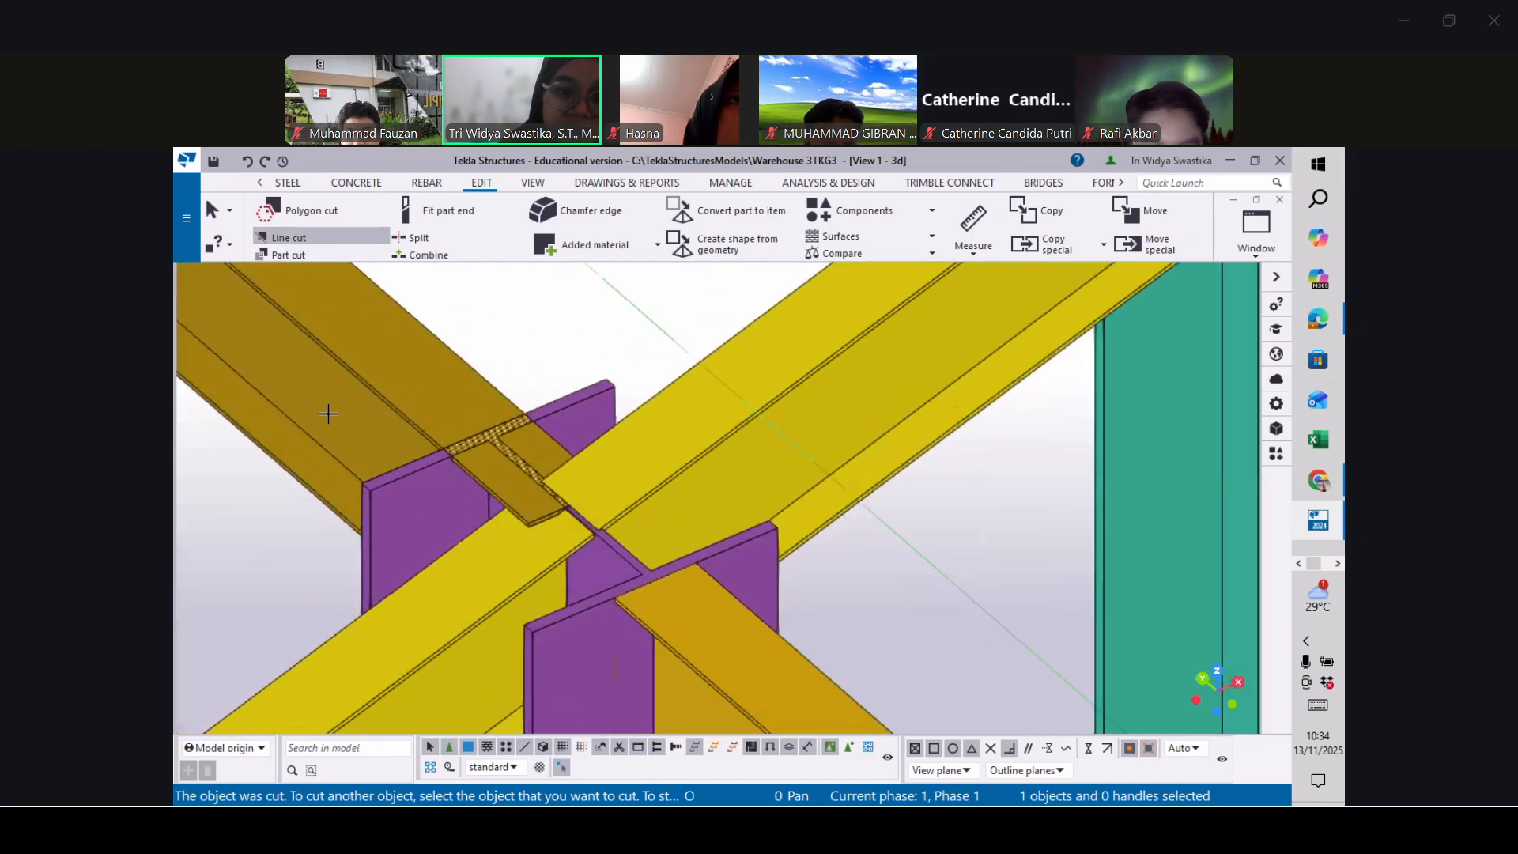
{"action": "left_click", "coordinate": [395, 402]}
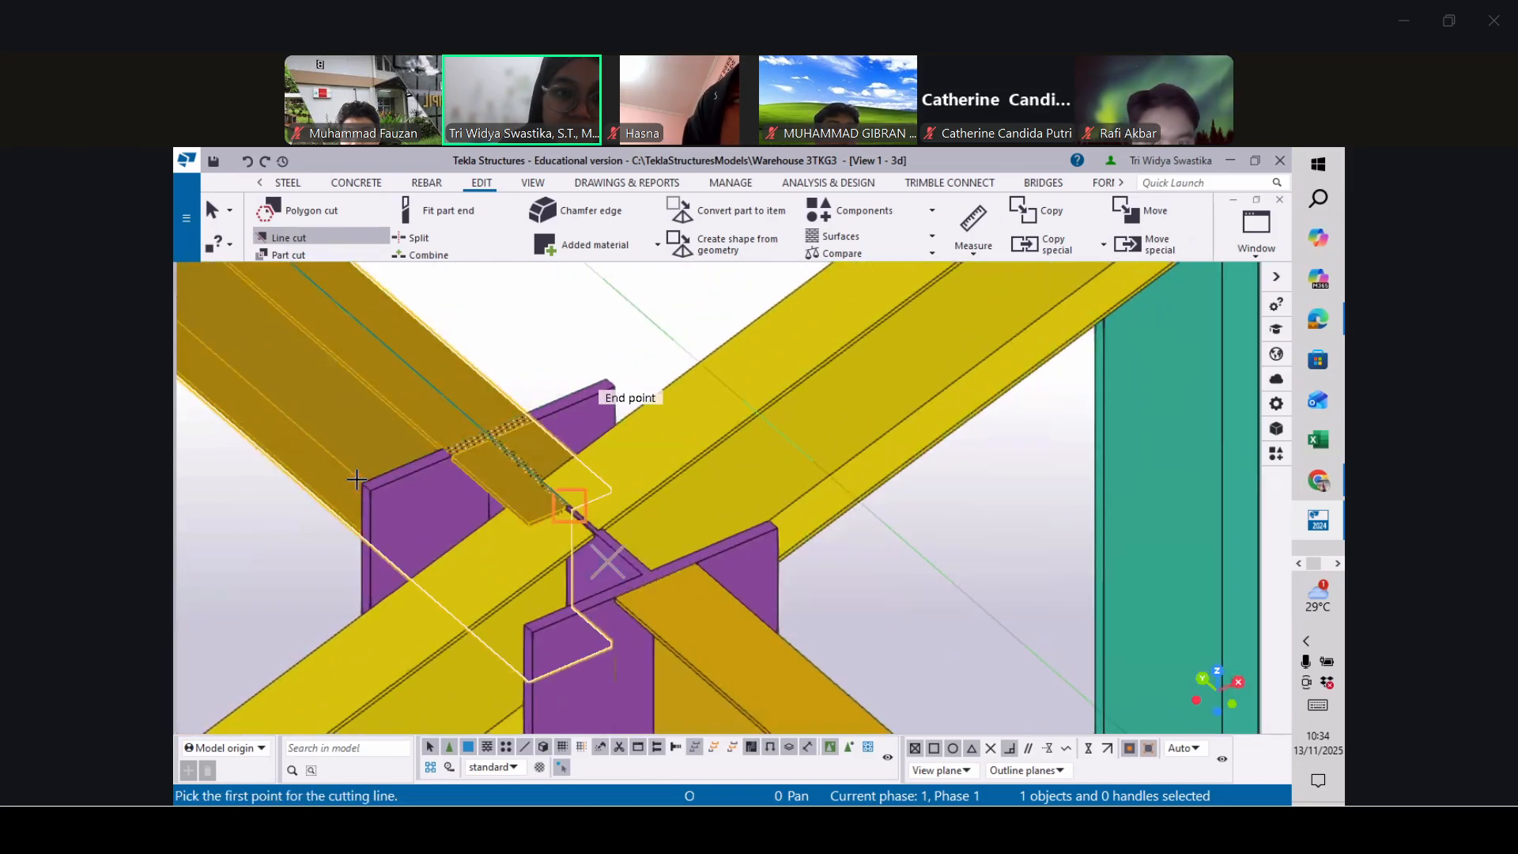
{"action": "left_click", "coordinate": [470, 450]}
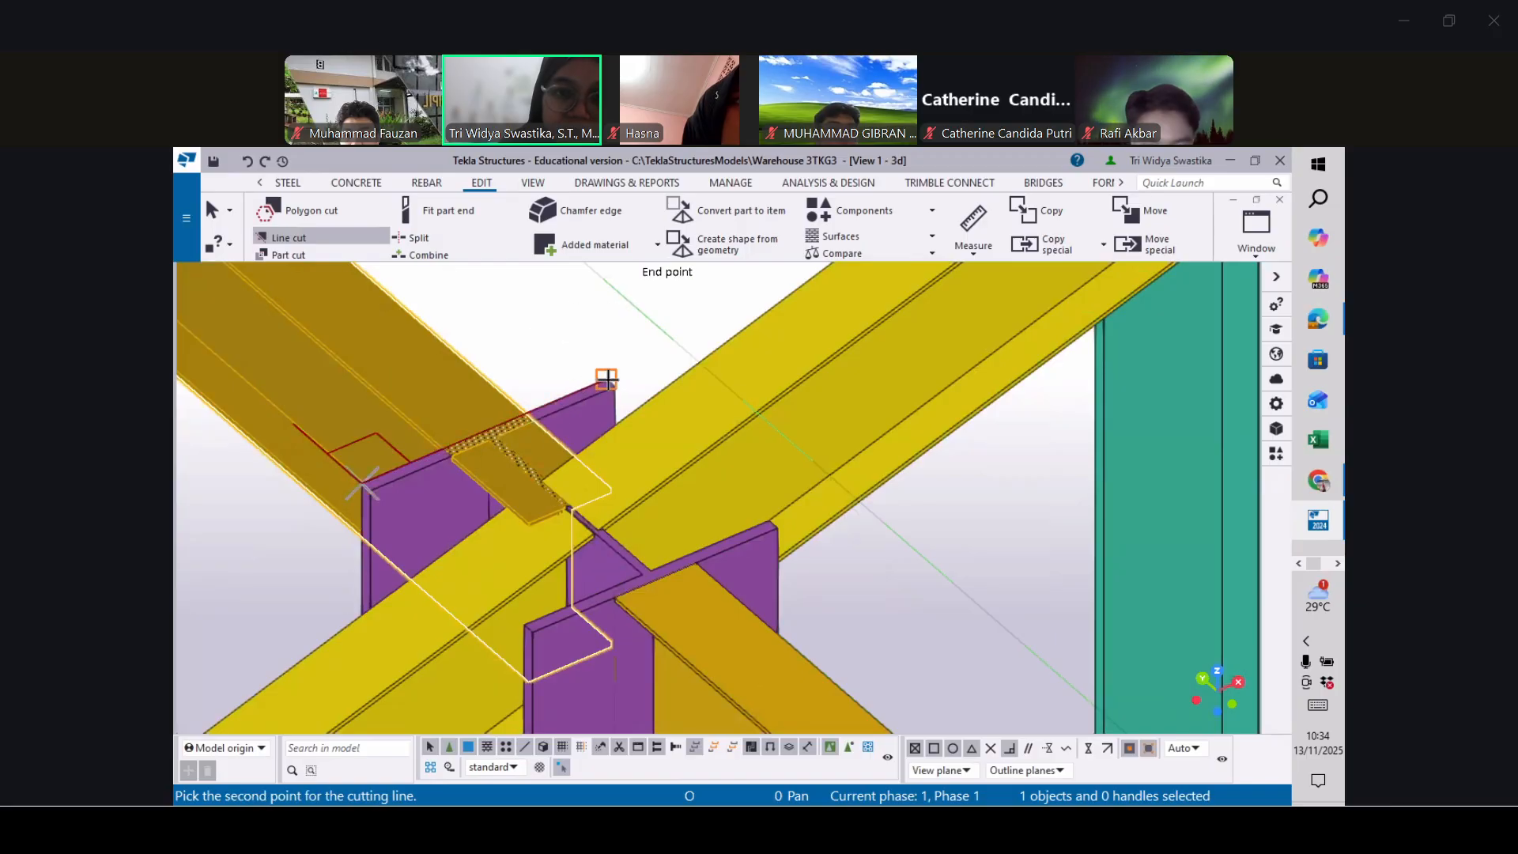
{"action": "left_click", "coordinate": [606, 380]}
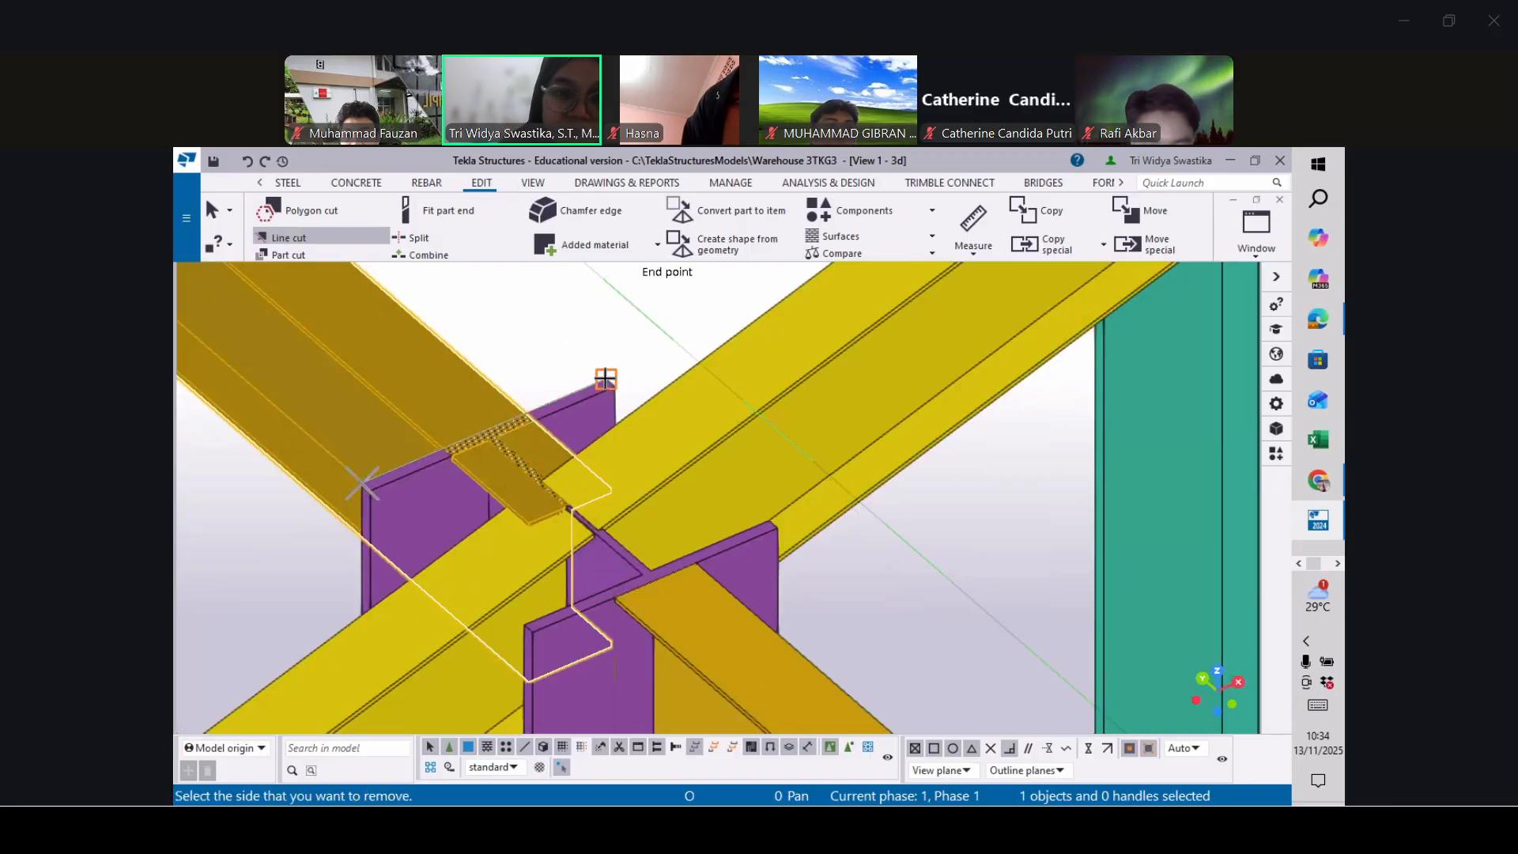
{"action": "left_click", "coordinate": [540, 451]}
Line-cut the orange beam at the next purple column along the outer edge of the column flange, removing the end inside the column
{"action": "scroll", "coordinate": [506, 439], "scroll_direction": "down", "scroll_amount": 6}
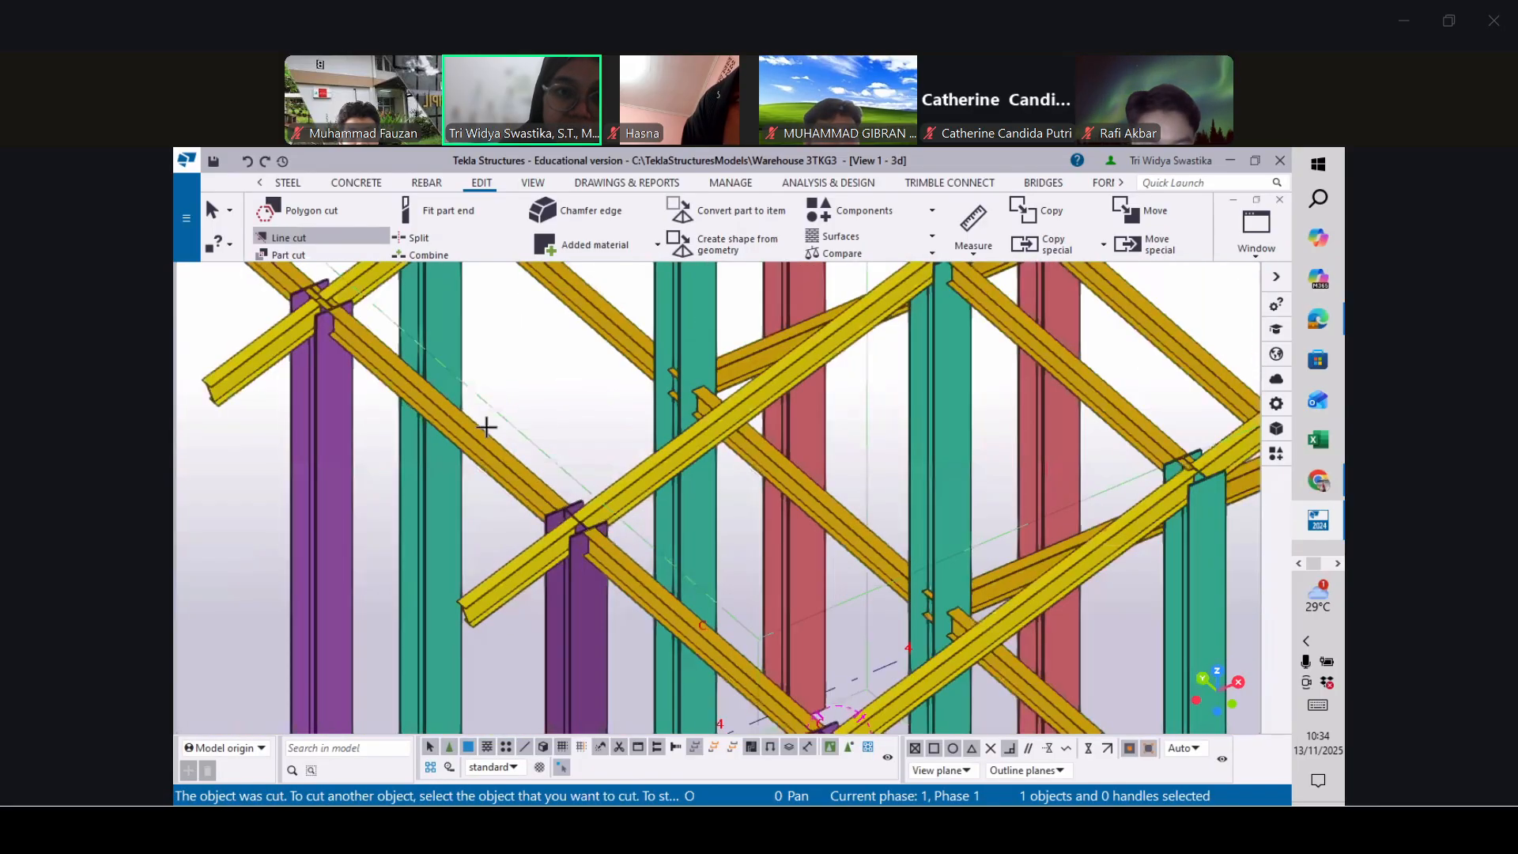
{"action": "scroll", "coordinate": [486, 427], "scroll_direction": "up", "scroll_amount": 10}
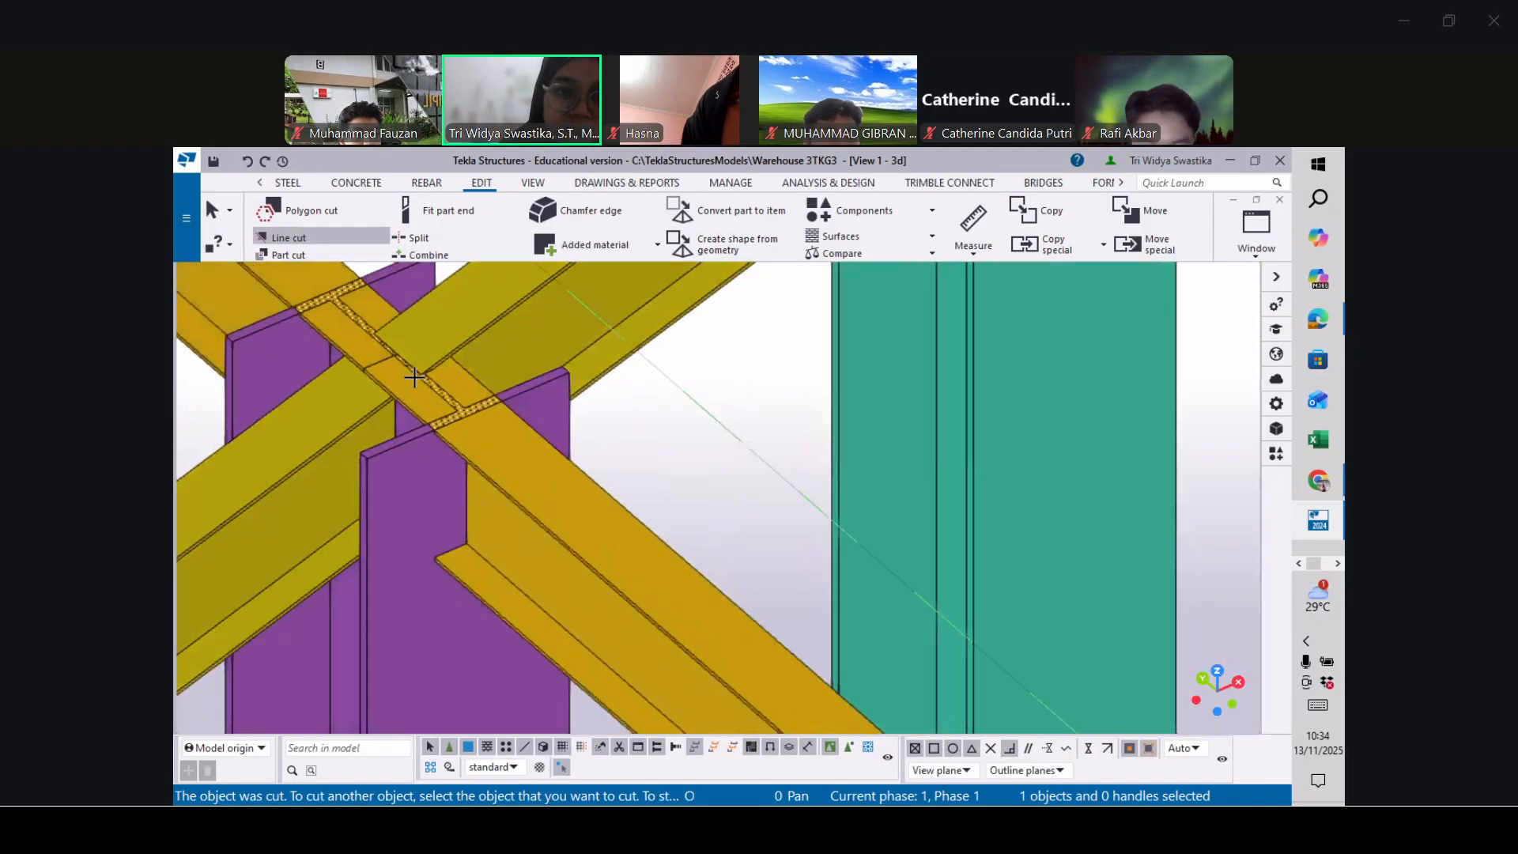
{"action": "scroll", "coordinate": [413, 388], "scroll_direction": "up", "scroll_amount": 4}
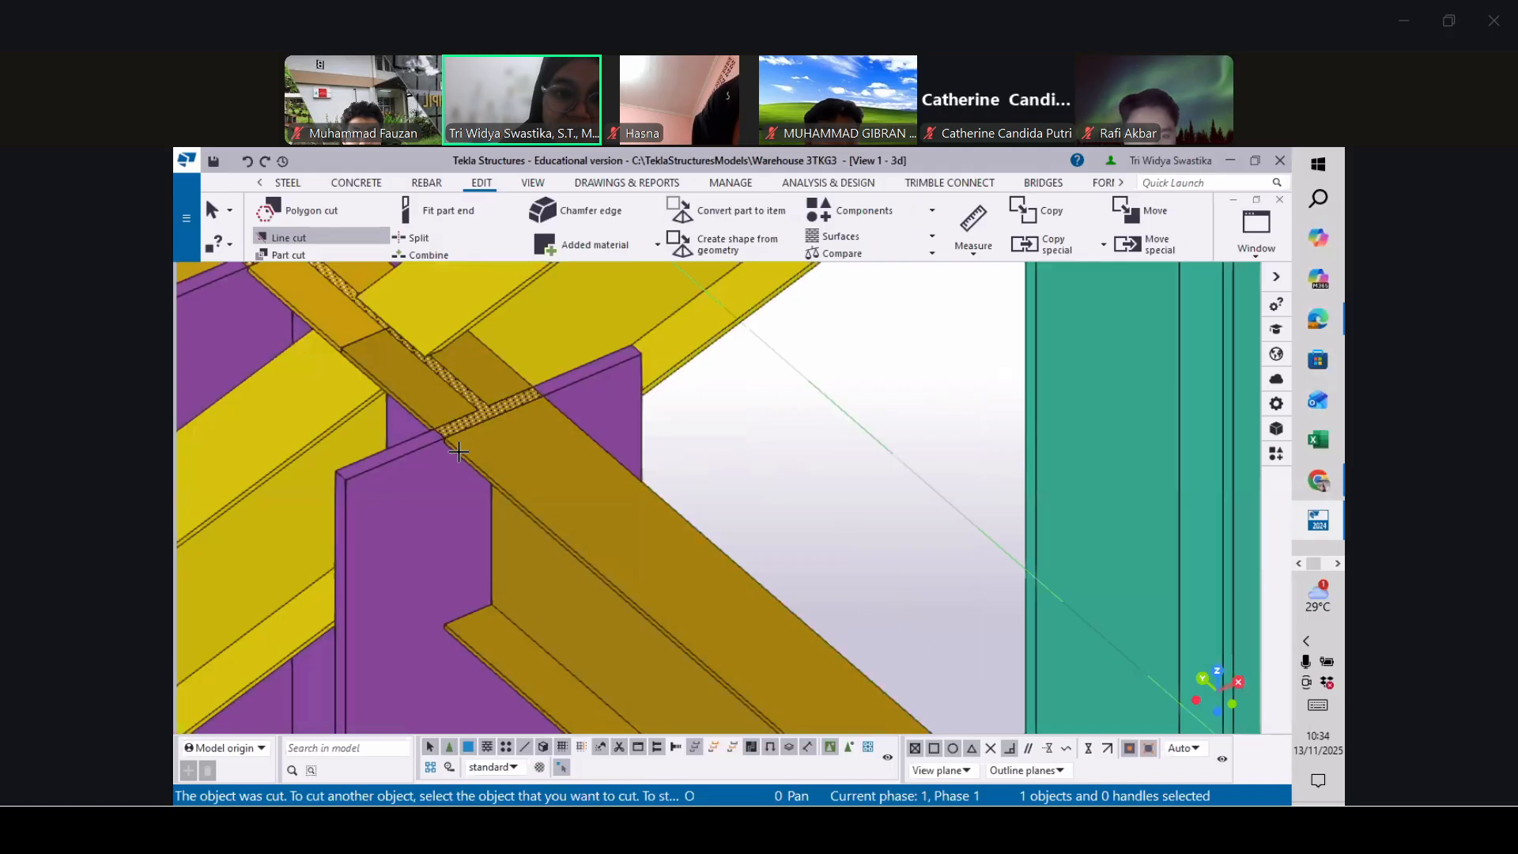
{"action": "left_click", "coordinate": [459, 451]}
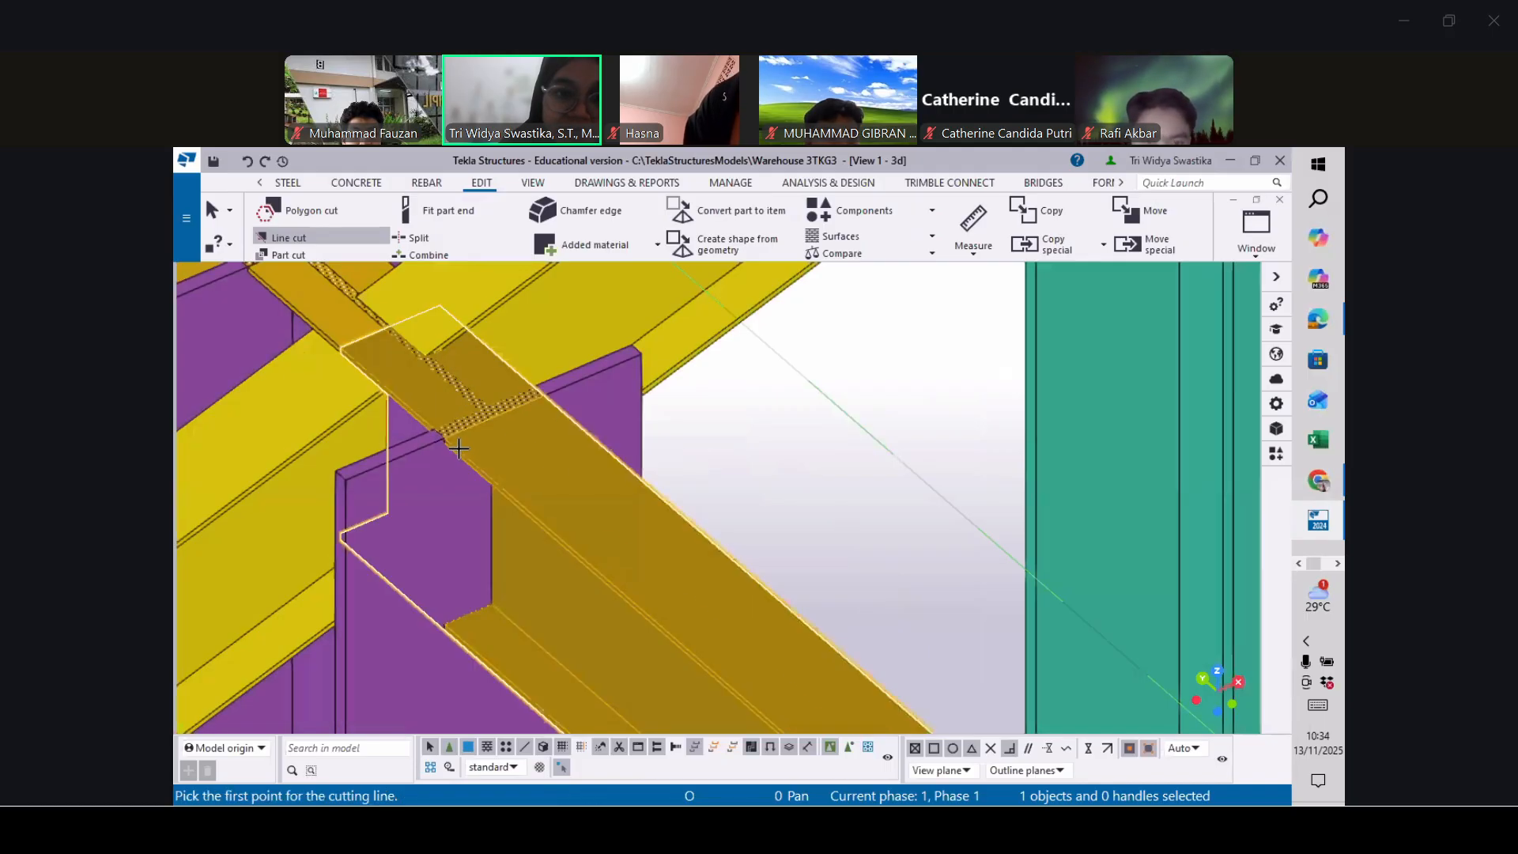
{"action": "left_click", "coordinate": [345, 479]}
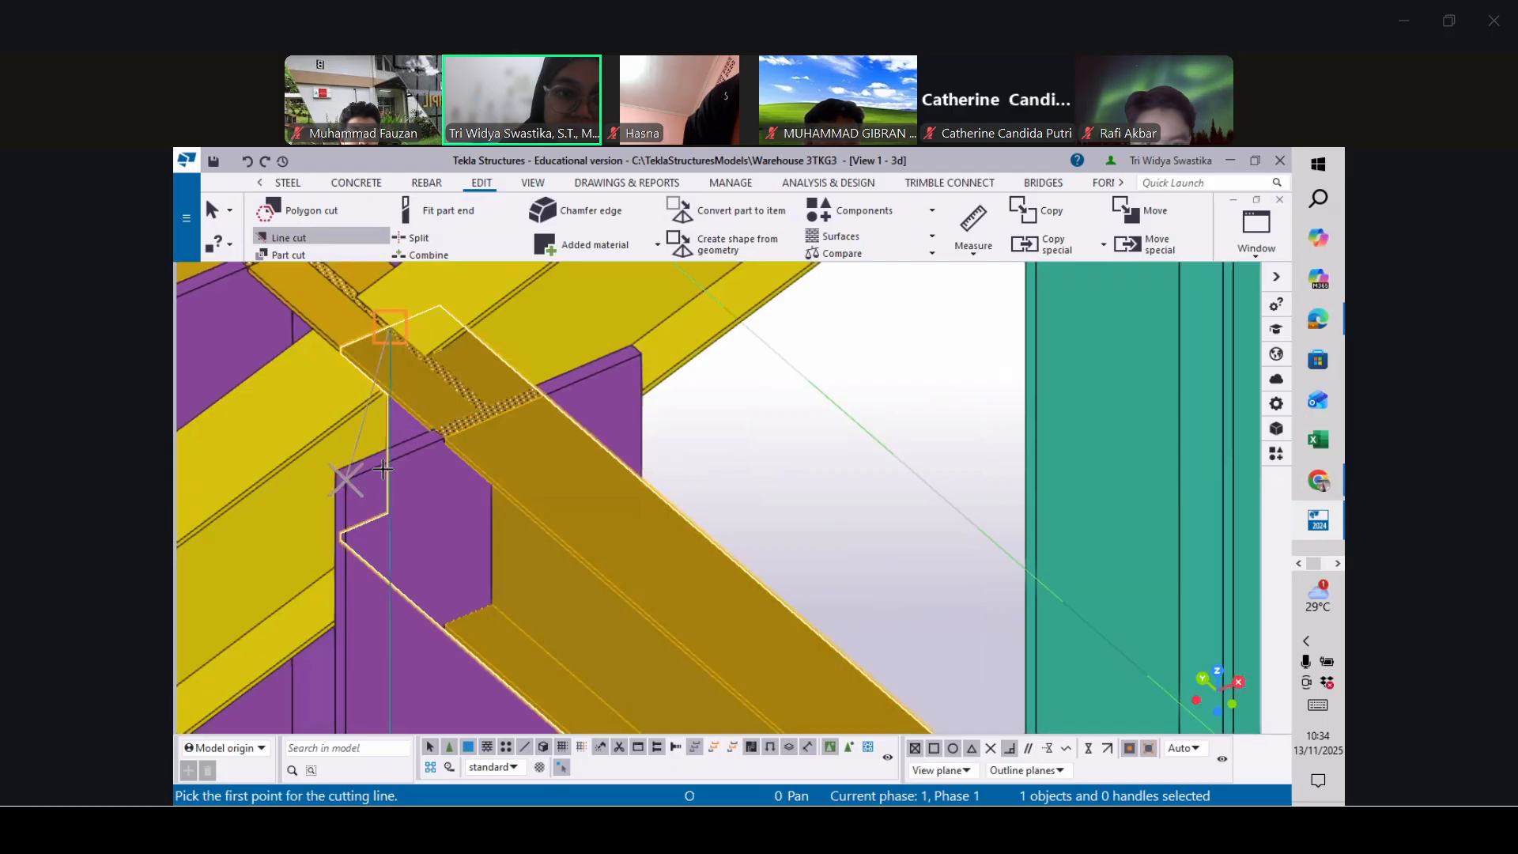
{"action": "left_click", "coordinate": [641, 355]}
{"action": "left_click", "coordinate": [465, 359]}
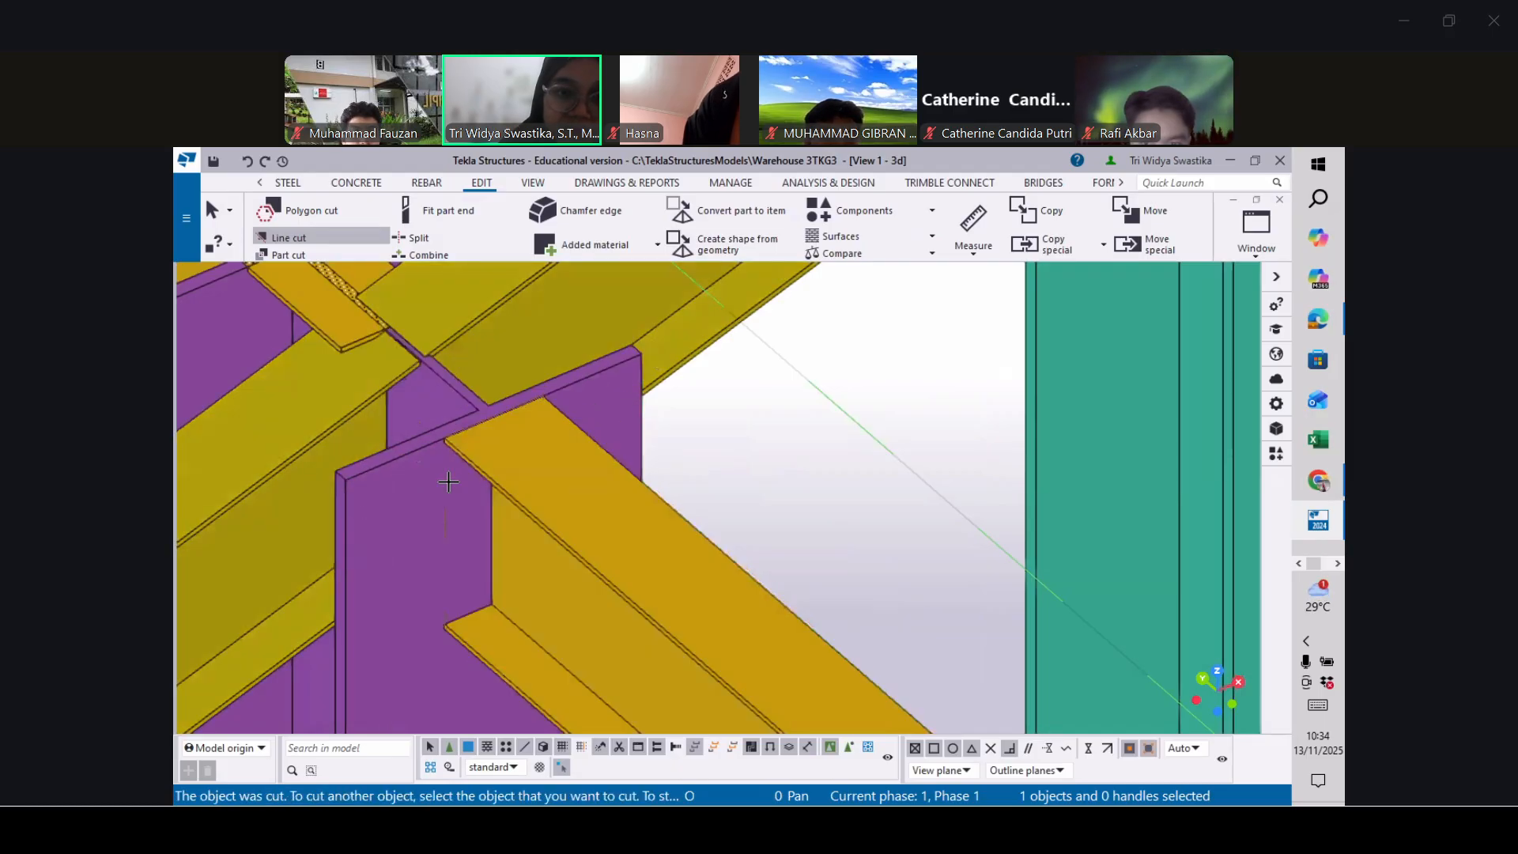
Examine the orange beam joints along the row of purple columns for beam ends still projecting into the columns
{"action": "scroll", "coordinate": [470, 487], "scroll_direction": "down", "scroll_amount": 6}
{"action": "scroll", "coordinate": [469, 487], "scroll_direction": "up", "scroll_amount": 8}
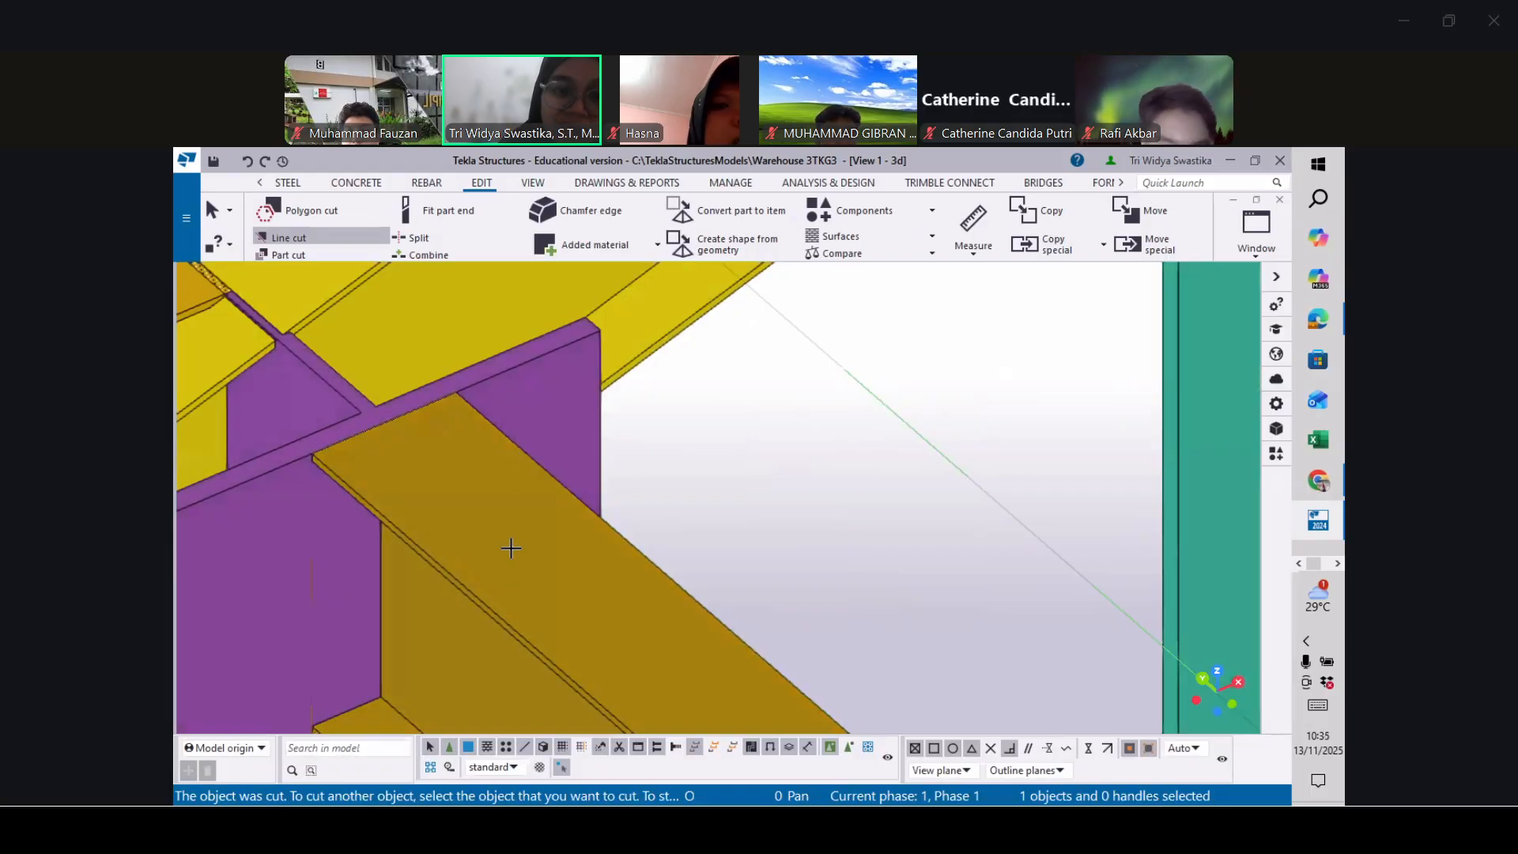
{"action": "scroll", "coordinate": [458, 390], "scroll_direction": "down", "scroll_amount": 5}
{"action": "scroll", "coordinate": [447, 381], "scroll_direction": "down", "scroll_amount": 5}
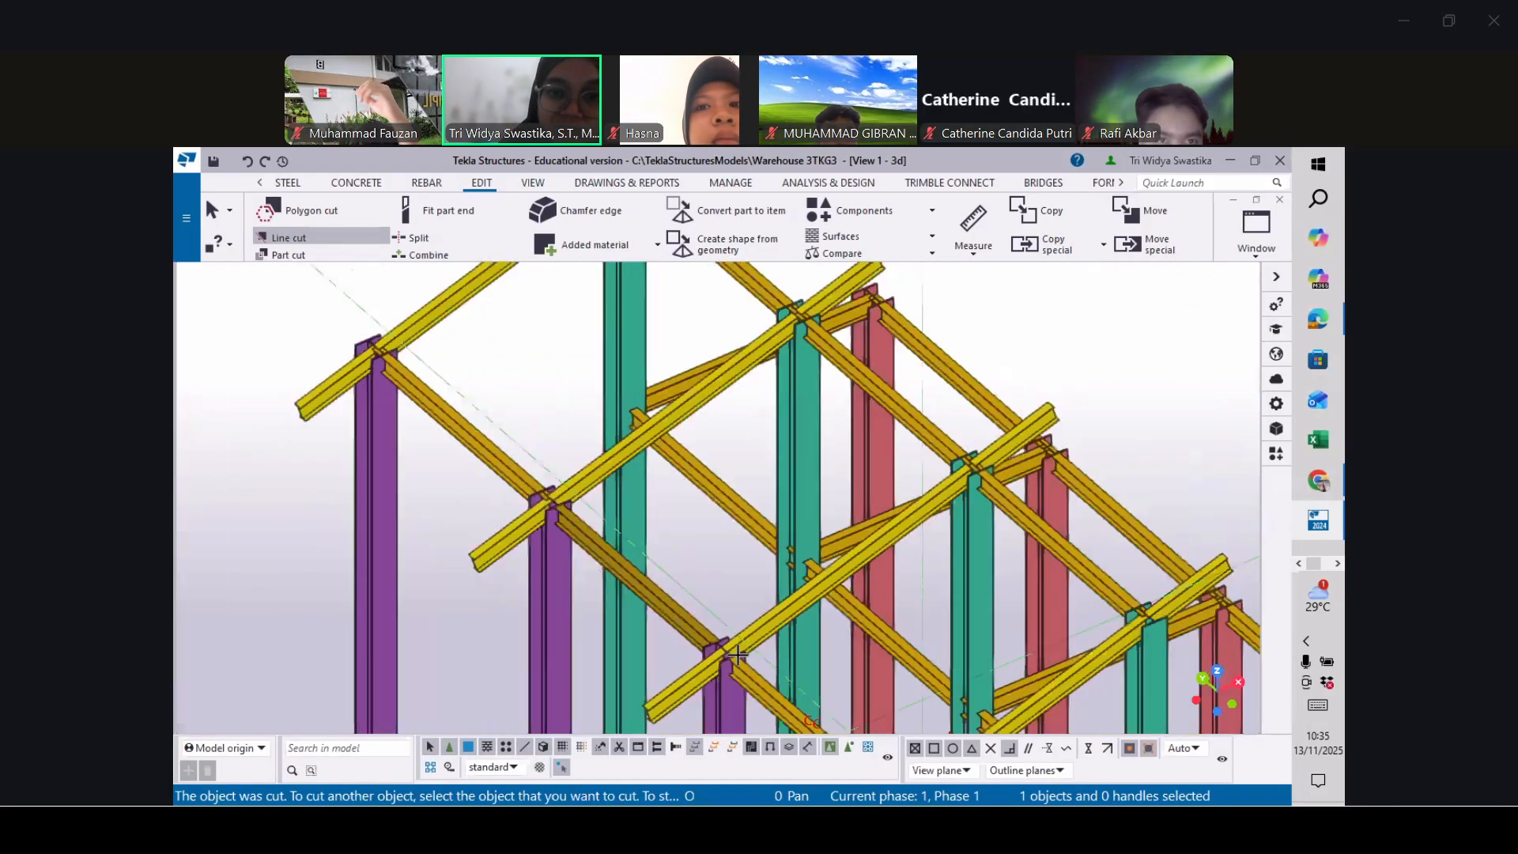
{"action": "scroll", "coordinate": [658, 592], "scroll_direction": "up", "scroll_amount": 6}
{"action": "scroll", "coordinate": [658, 591], "scroll_direction": "up", "scroll_amount": 3}
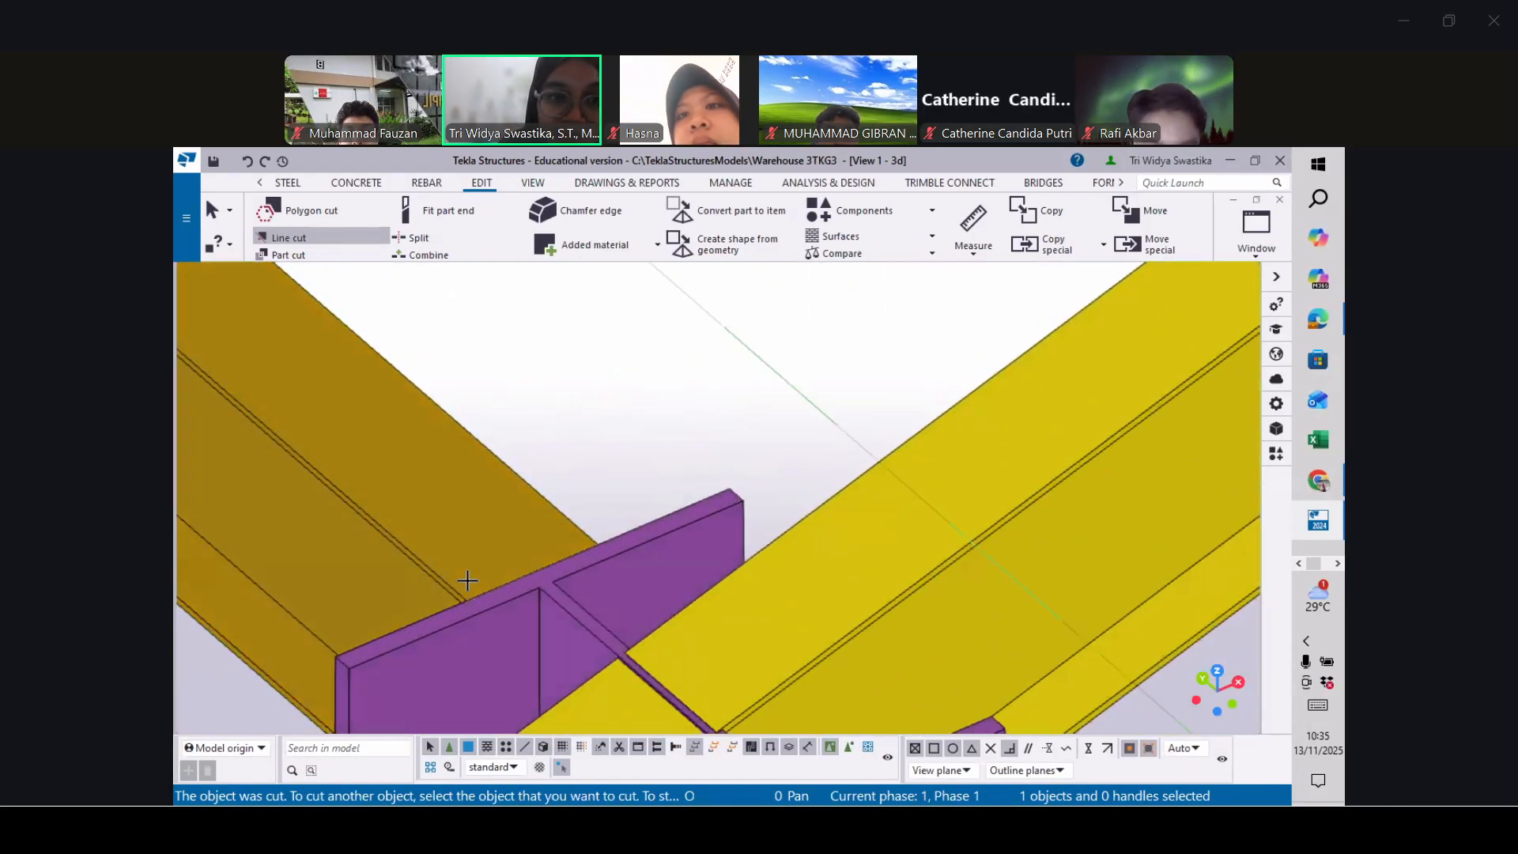
{"action": "scroll", "coordinate": [475, 569], "scroll_direction": "down", "scroll_amount": 4}
{"action": "scroll", "coordinate": [578, 650], "scroll_direction": "up", "scroll_amount": 2}
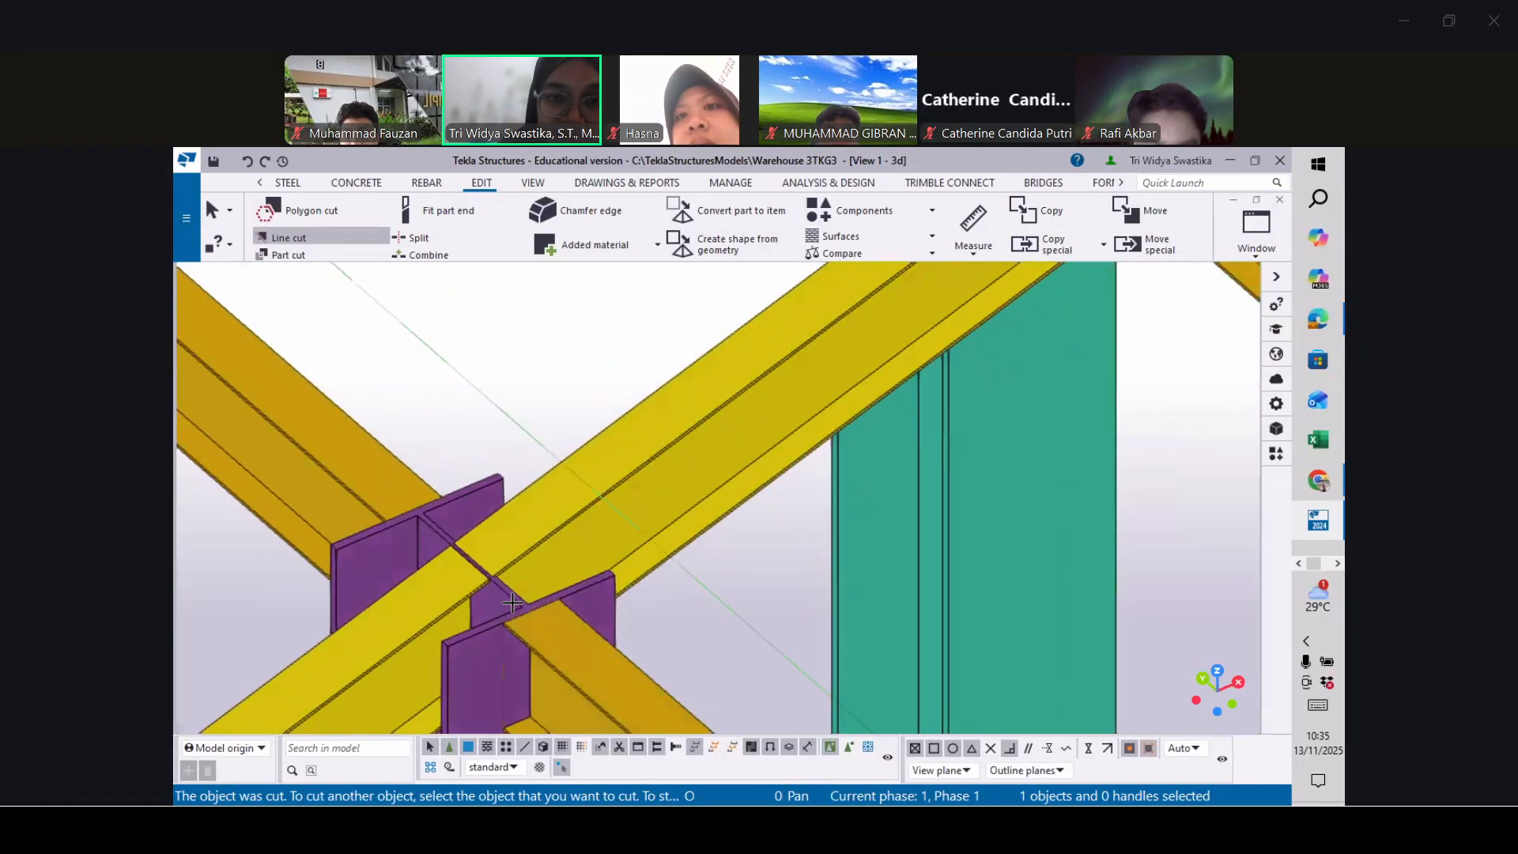
{"action": "scroll", "coordinate": [522, 624], "scroll_direction": "down", "scroll_amount": 8}
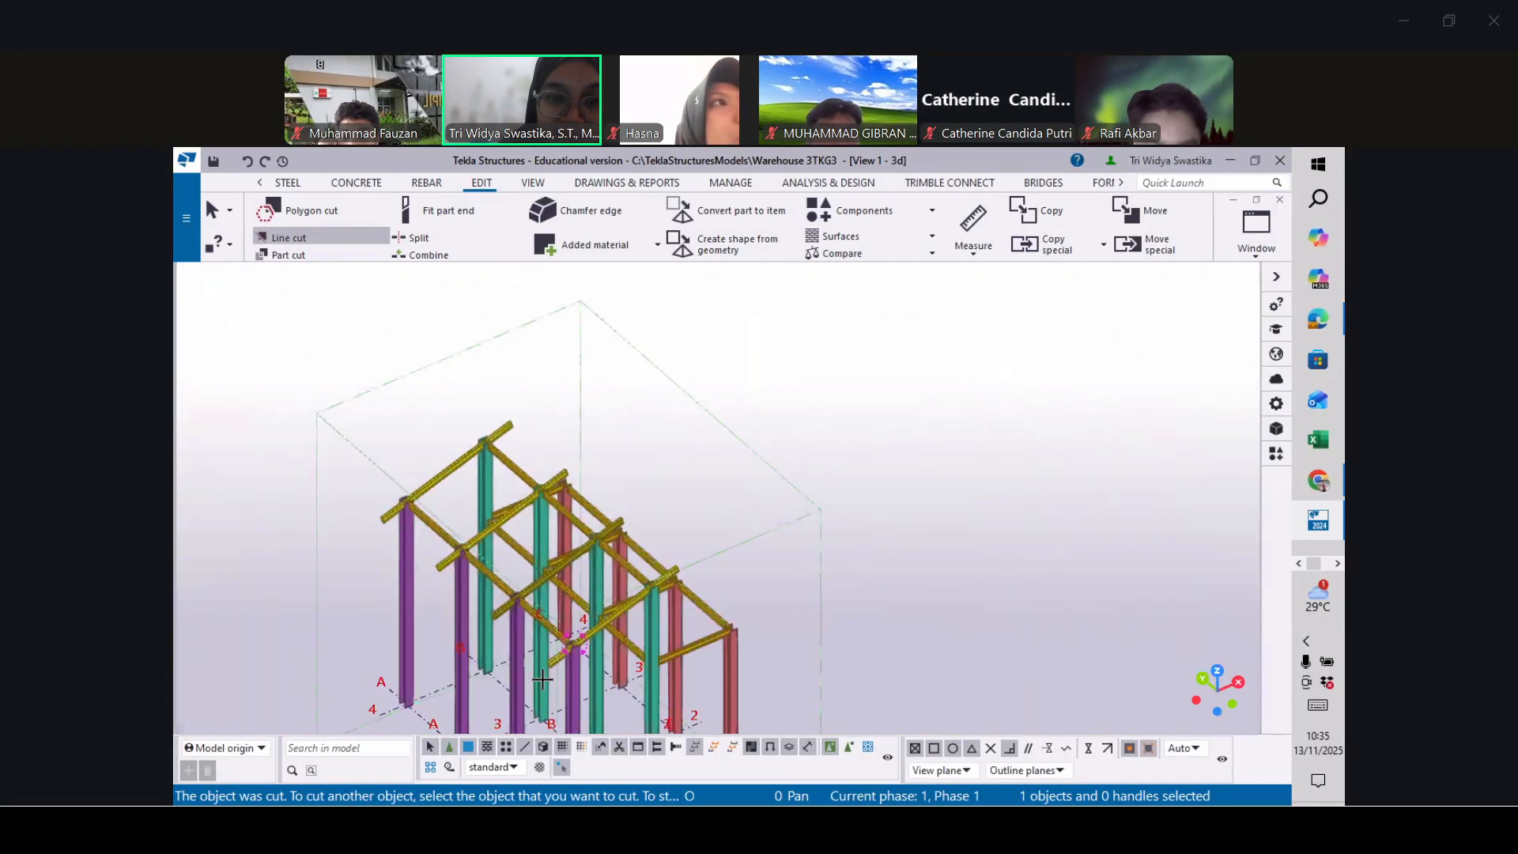
{"action": "scroll", "coordinate": [542, 679], "scroll_direction": "up", "scroll_amount": 10}
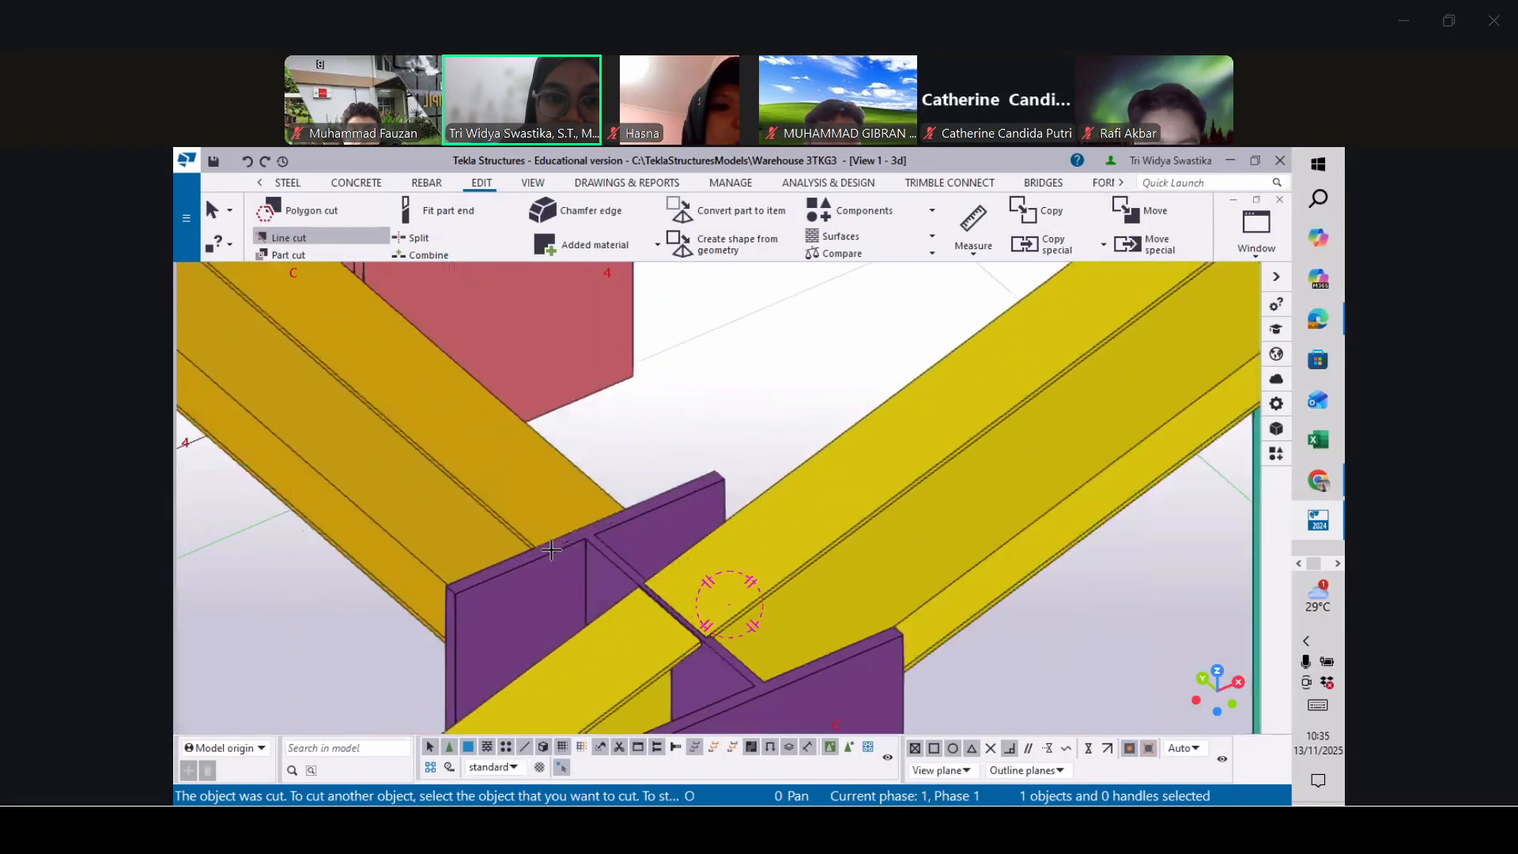
{"action": "scroll", "coordinate": [551, 549], "scroll_direction": "down", "scroll_amount": 10}
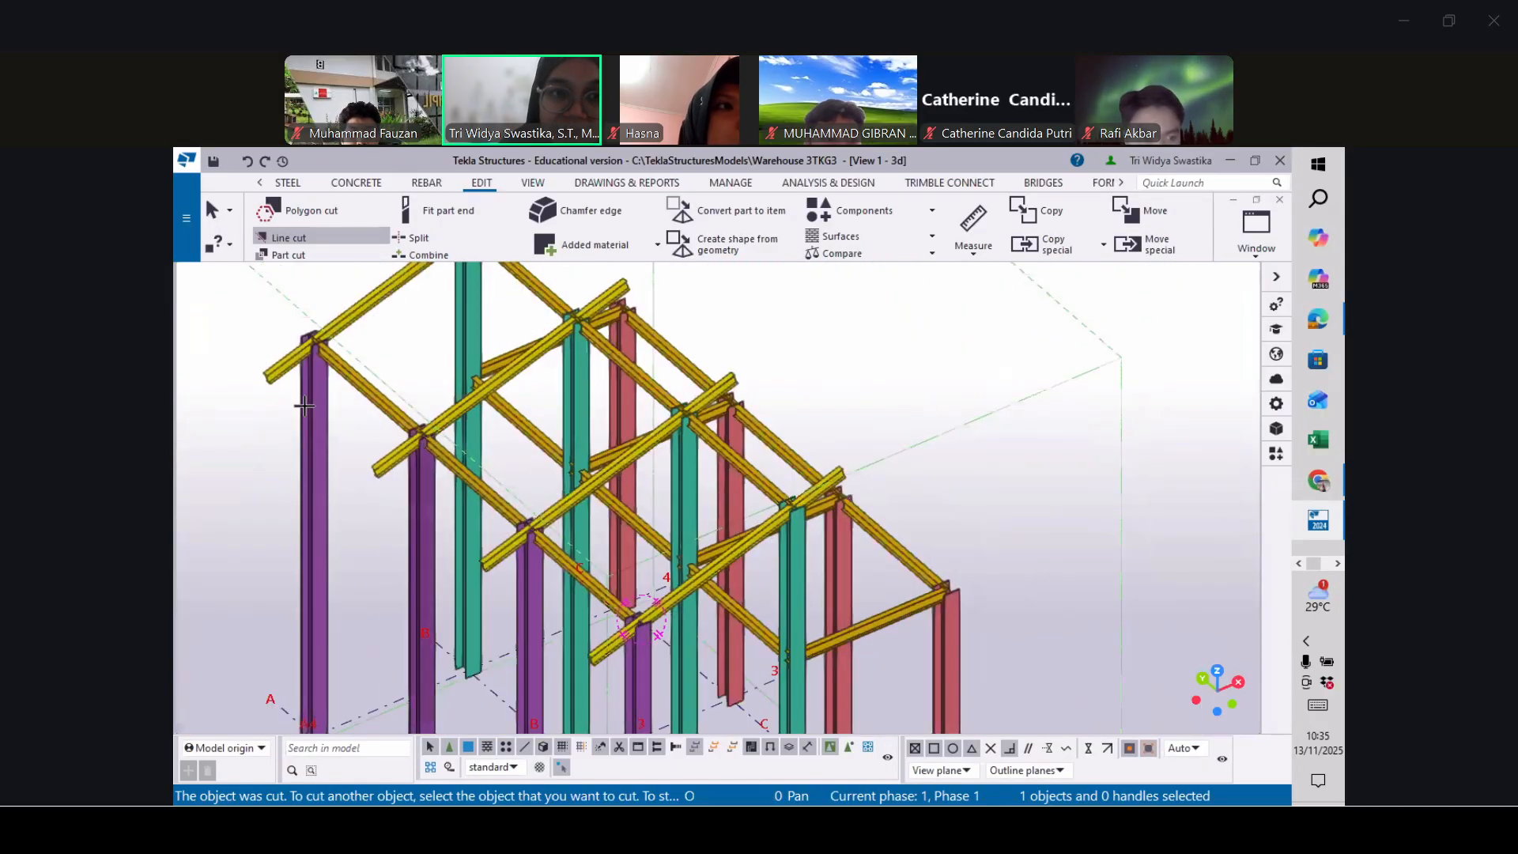
Part-cut the orange beam that still projects into a purple column, using the column as the cutting part, and select the beam for another cut
{"action": "scroll", "coordinate": [305, 406], "scroll_direction": "up", "scroll_amount": 6}
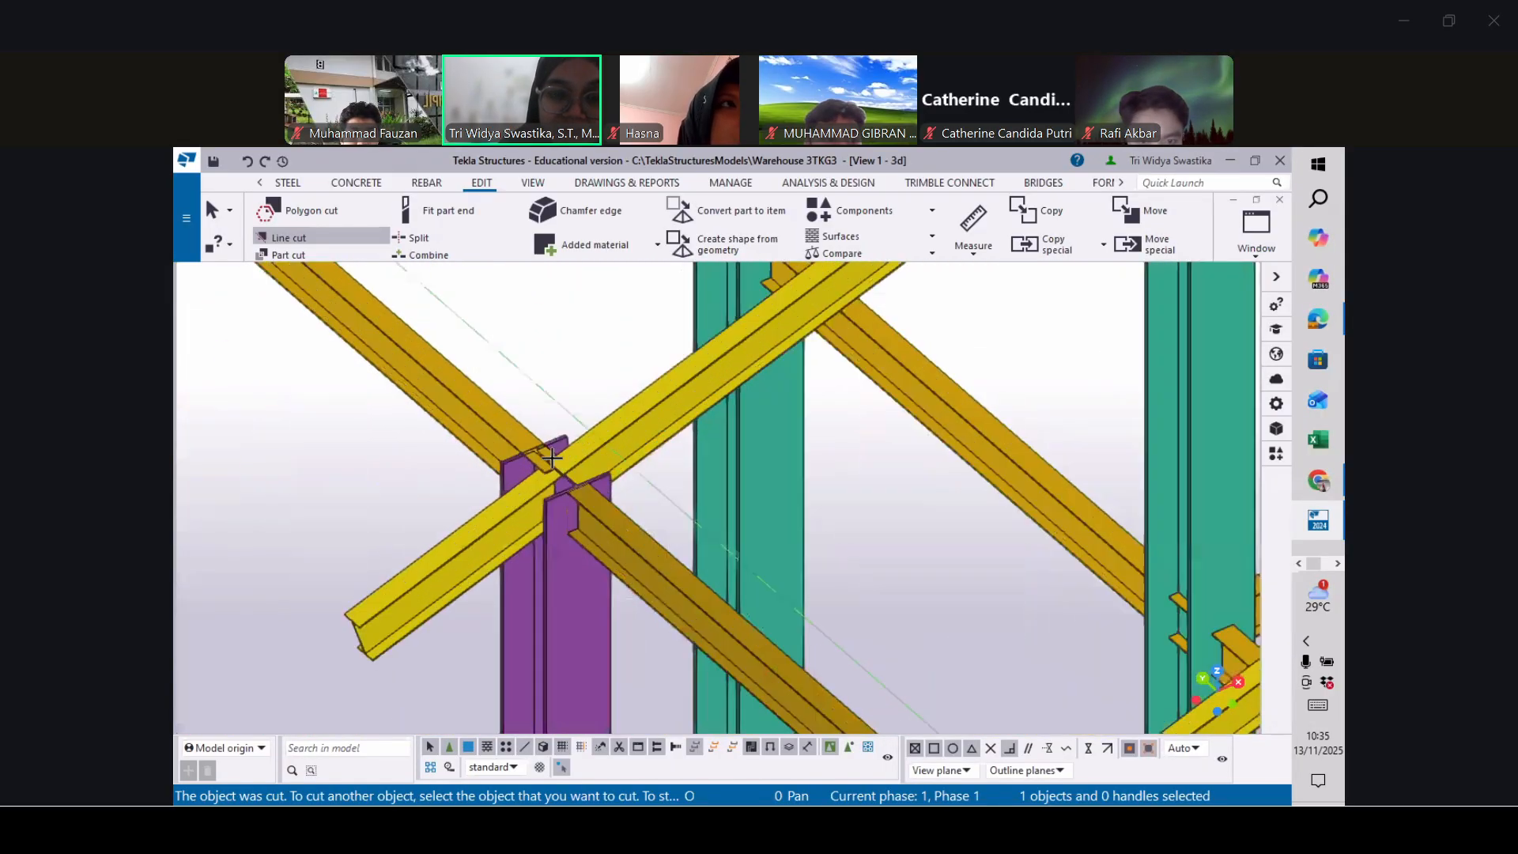
{"action": "scroll", "coordinate": [552, 457], "scroll_direction": "up", "scroll_amount": 8}
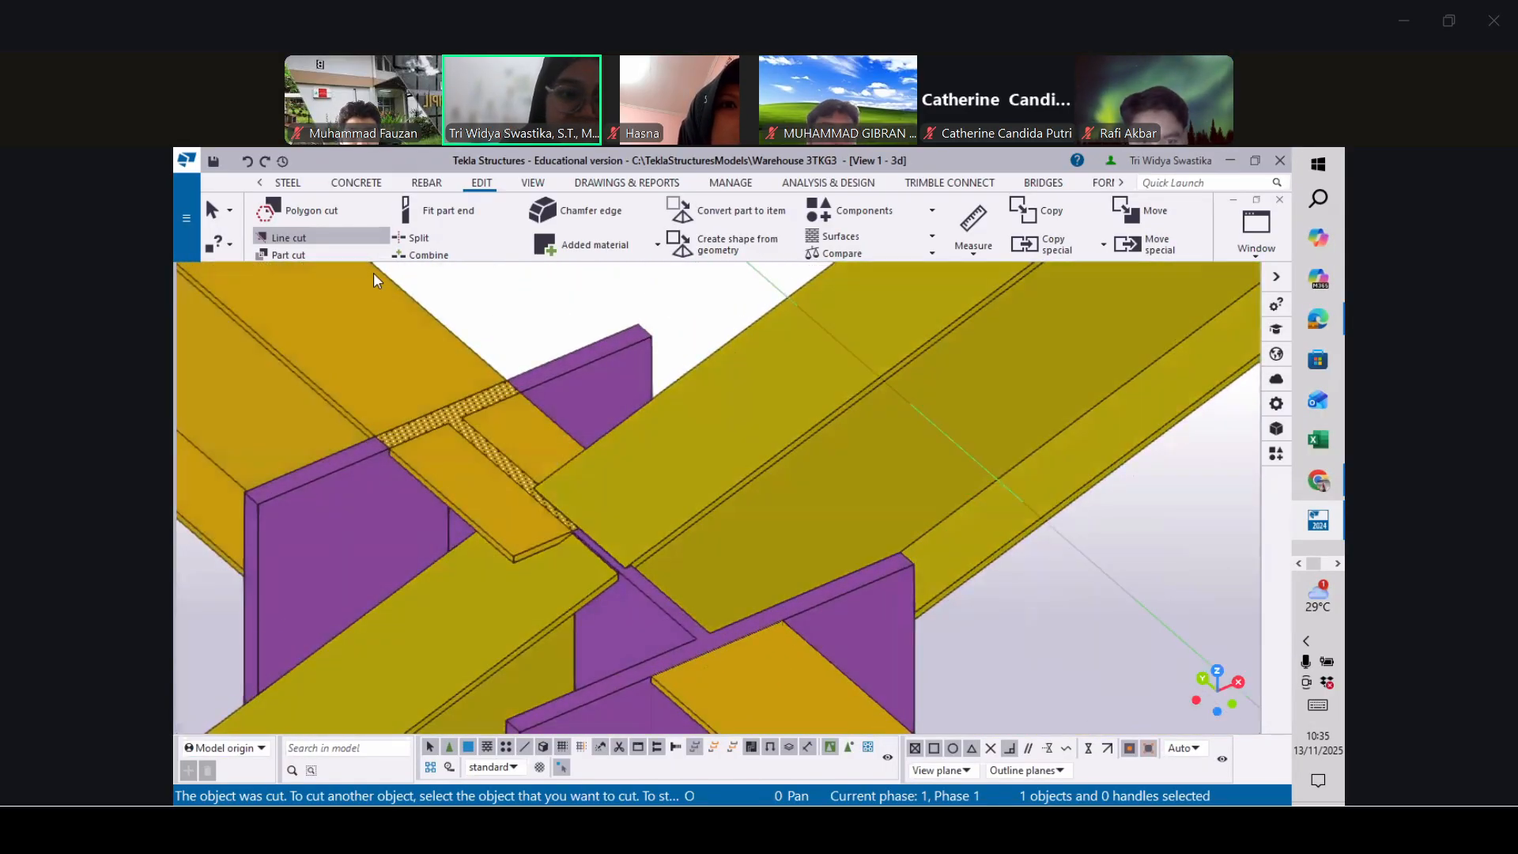
{"action": "left_click", "coordinate": [325, 254]}
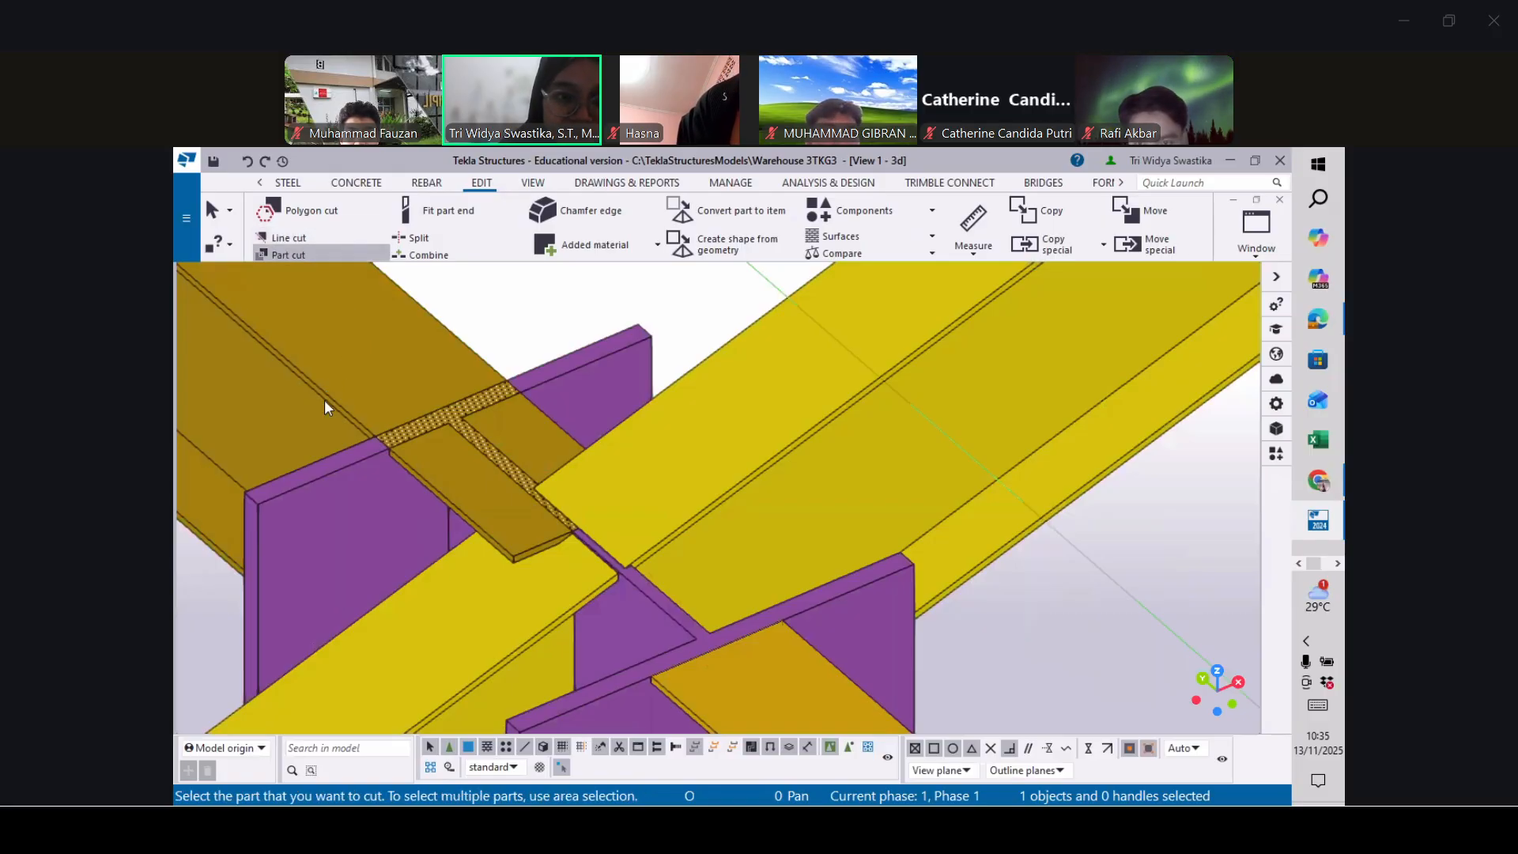
{"action": "left_click", "coordinate": [567, 368]}
{"action": "scroll", "coordinate": [548, 391], "scroll_direction": "down", "scroll_amount": 5}
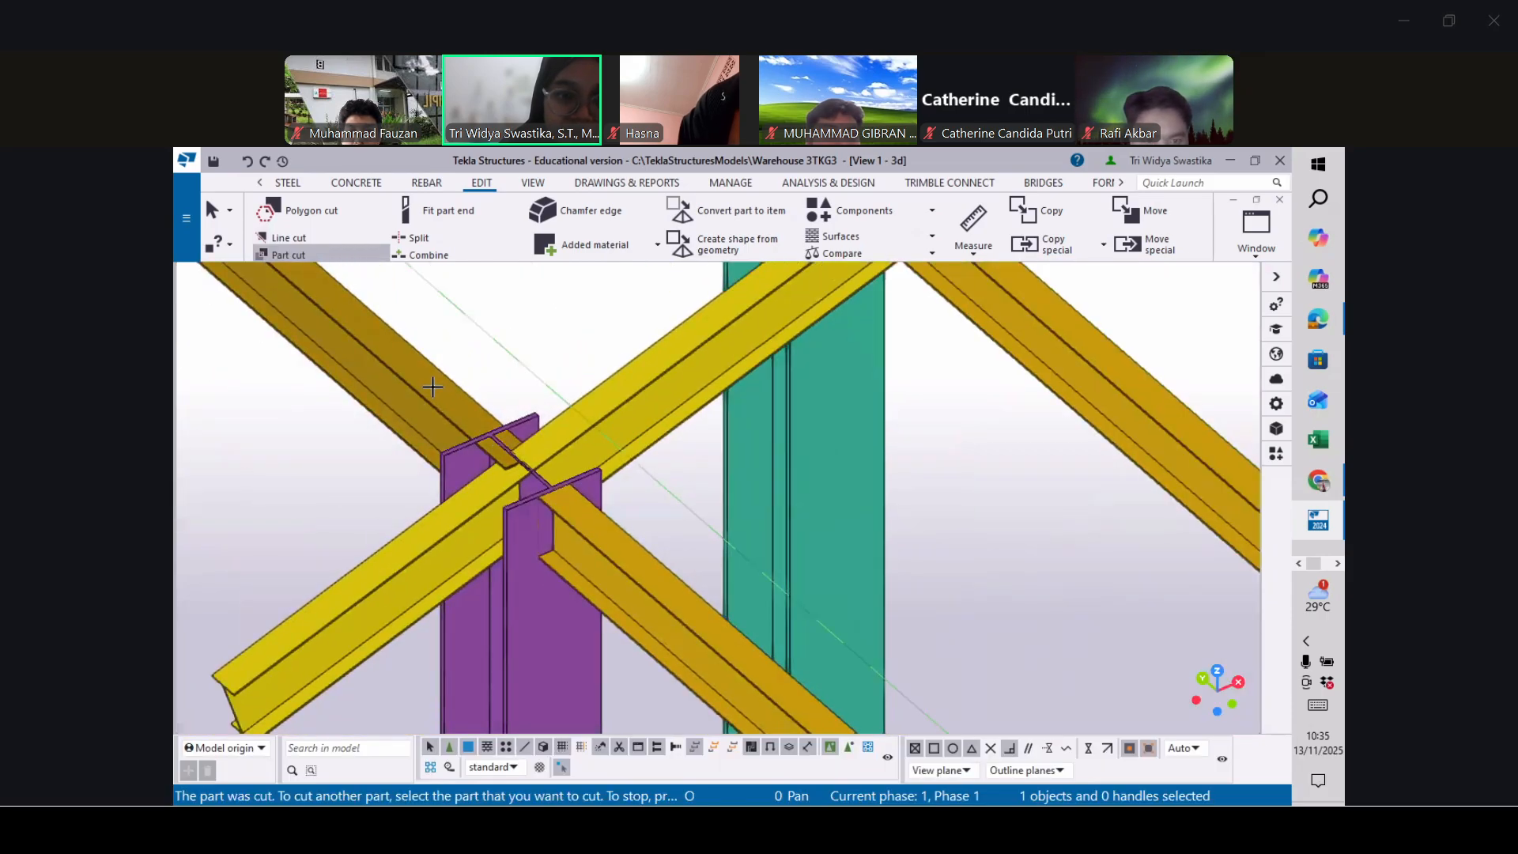
{"action": "left_click", "coordinate": [490, 448]}
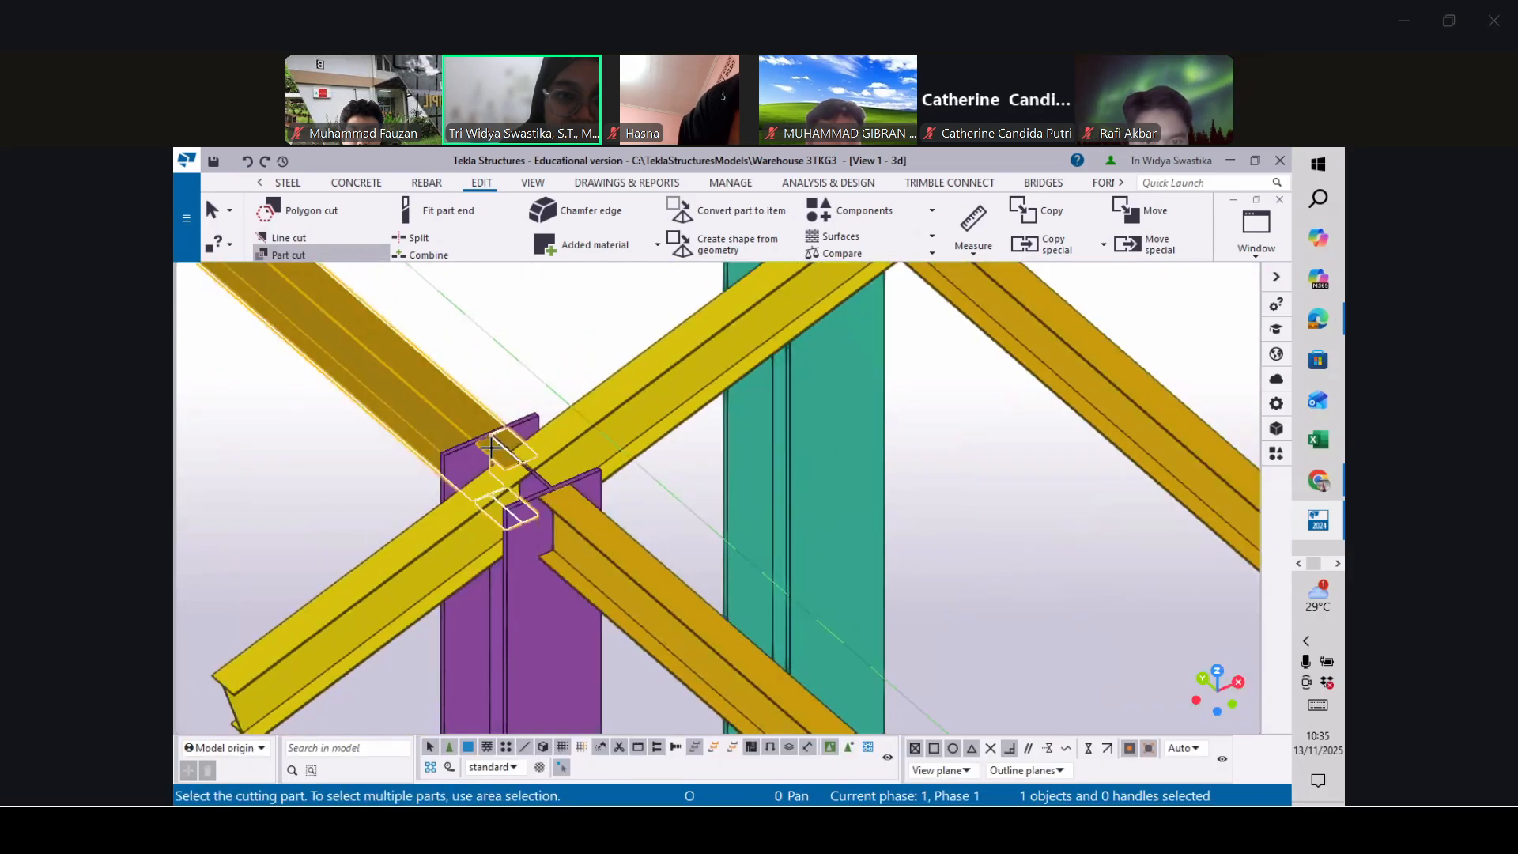
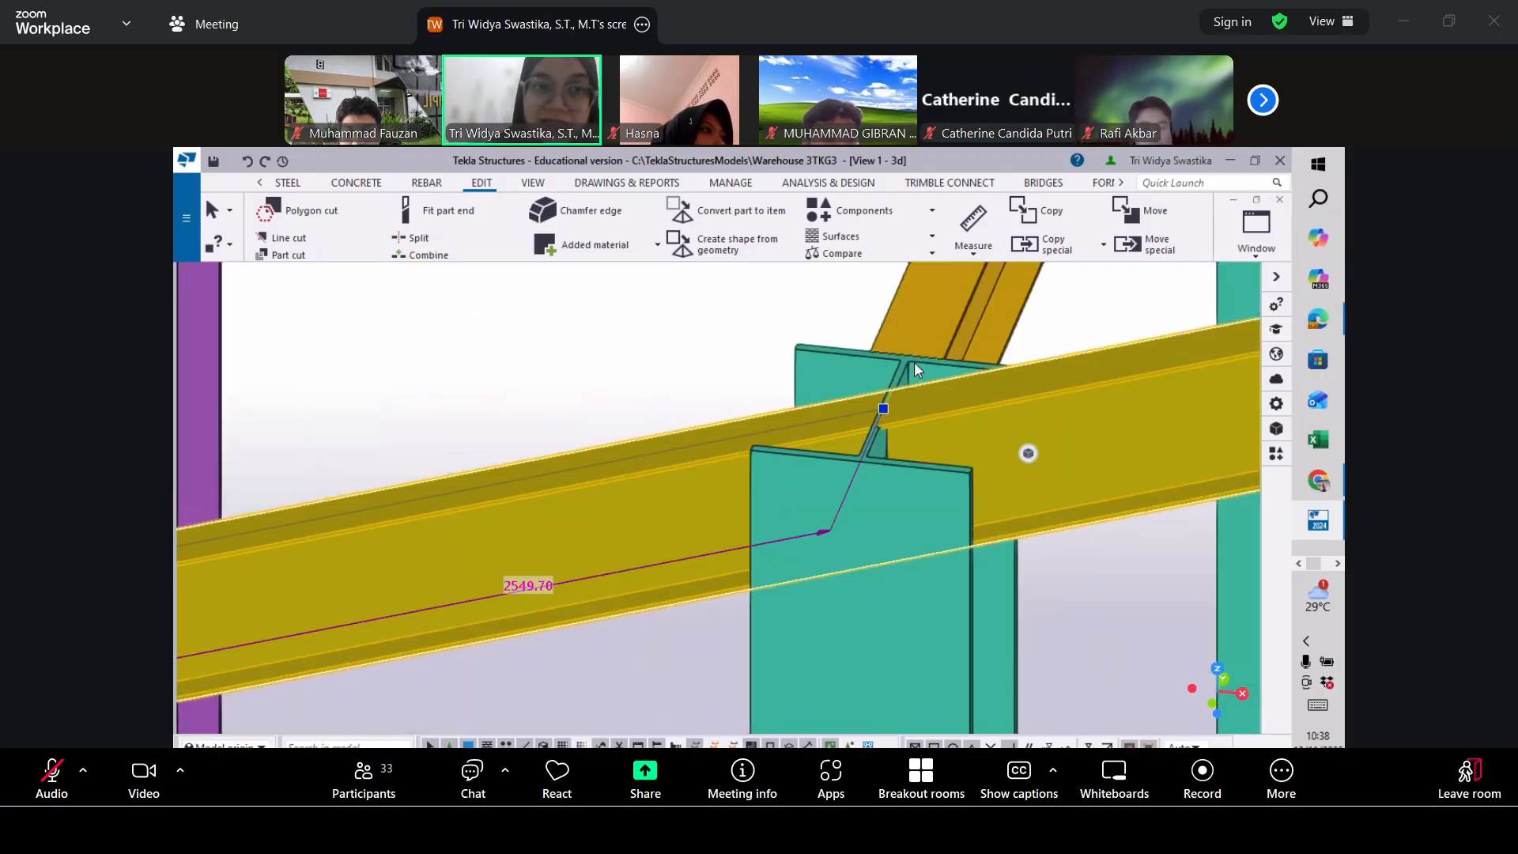
Split the yellow rafter at the teal column, picking the split point on the rafter's top line at the column web
{"action": "left_click", "coordinate": [418, 239]}
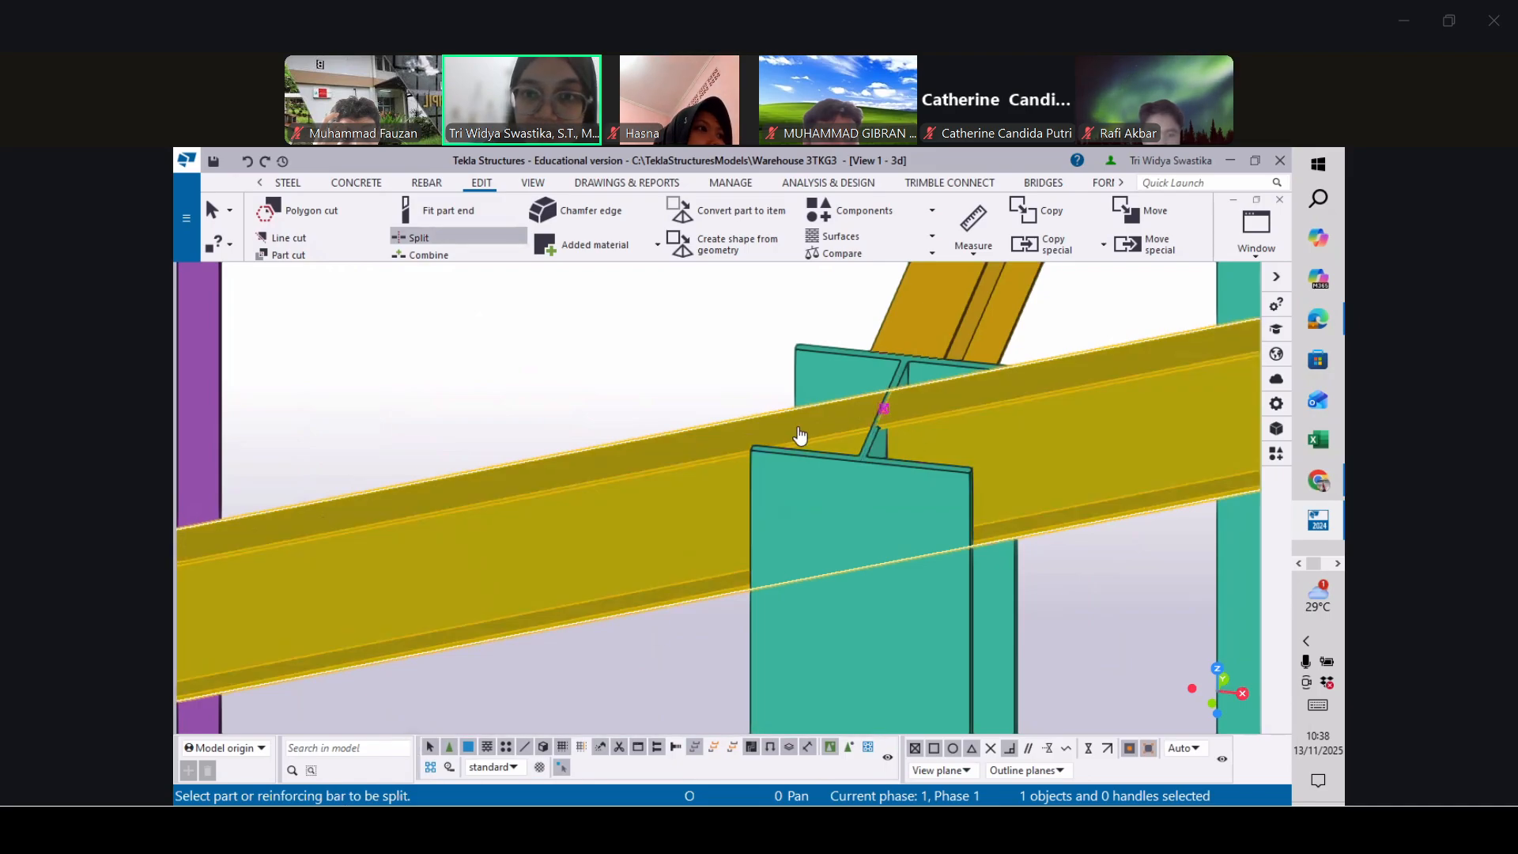
{"action": "left_click", "coordinate": [657, 474]}
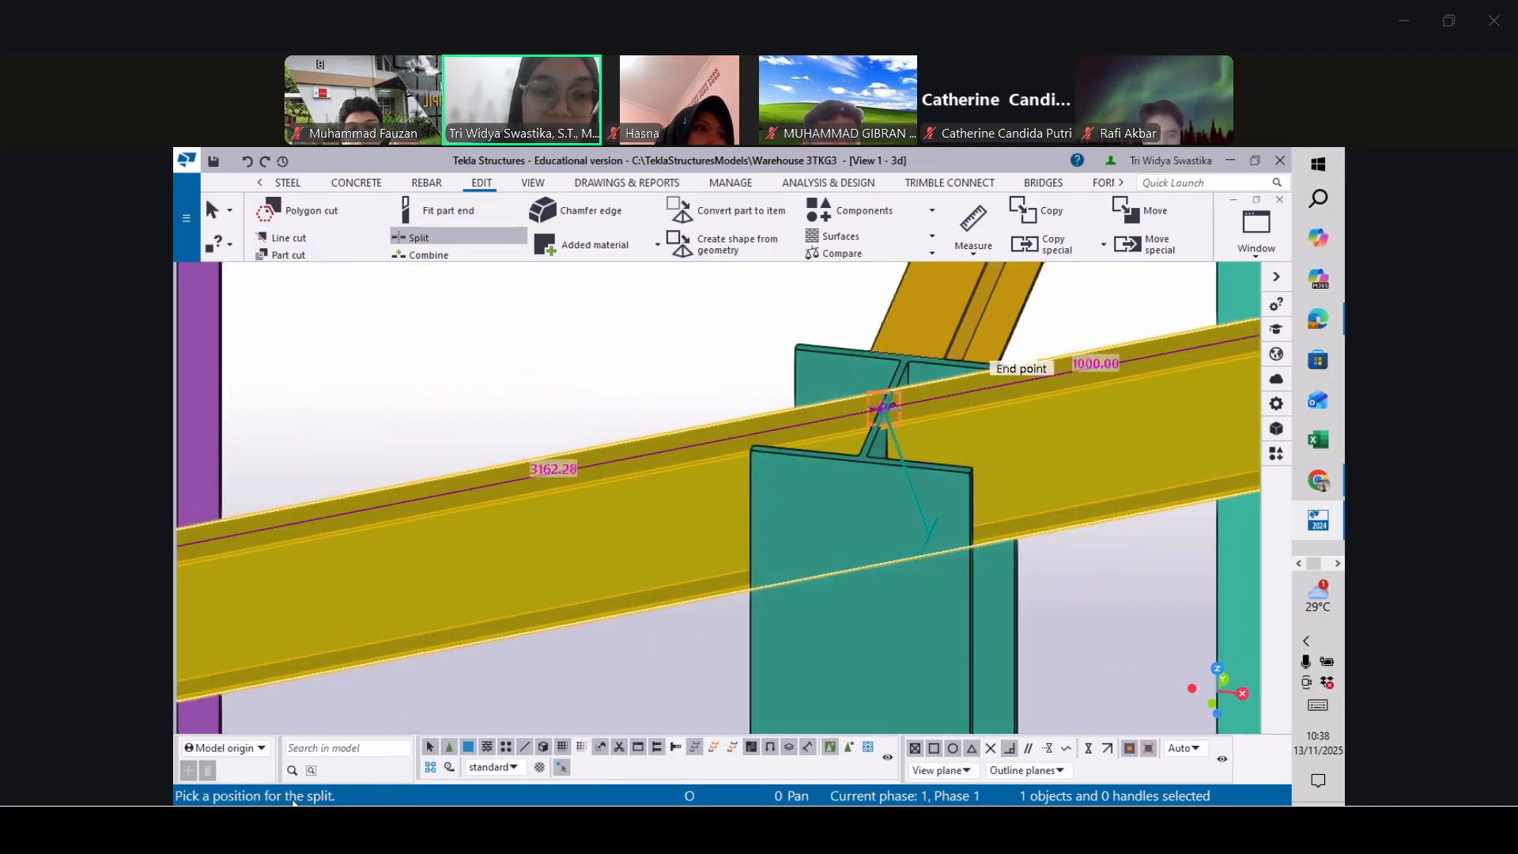
{"action": "scroll", "coordinate": [949, 427], "scroll_direction": "up", "scroll_amount": 5}
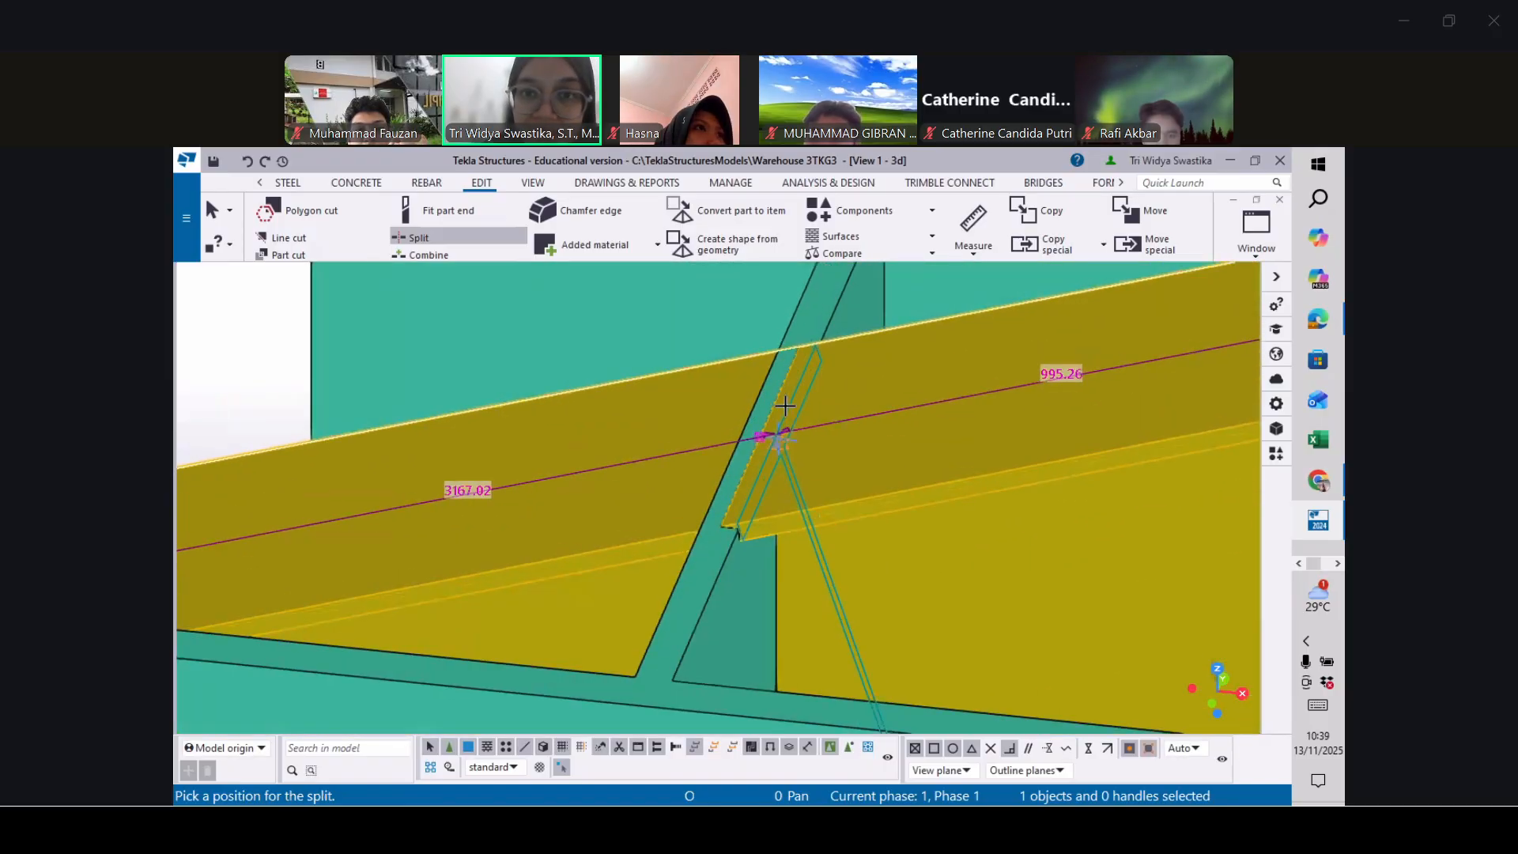
{"action": "left_click", "coordinate": [757, 436]}
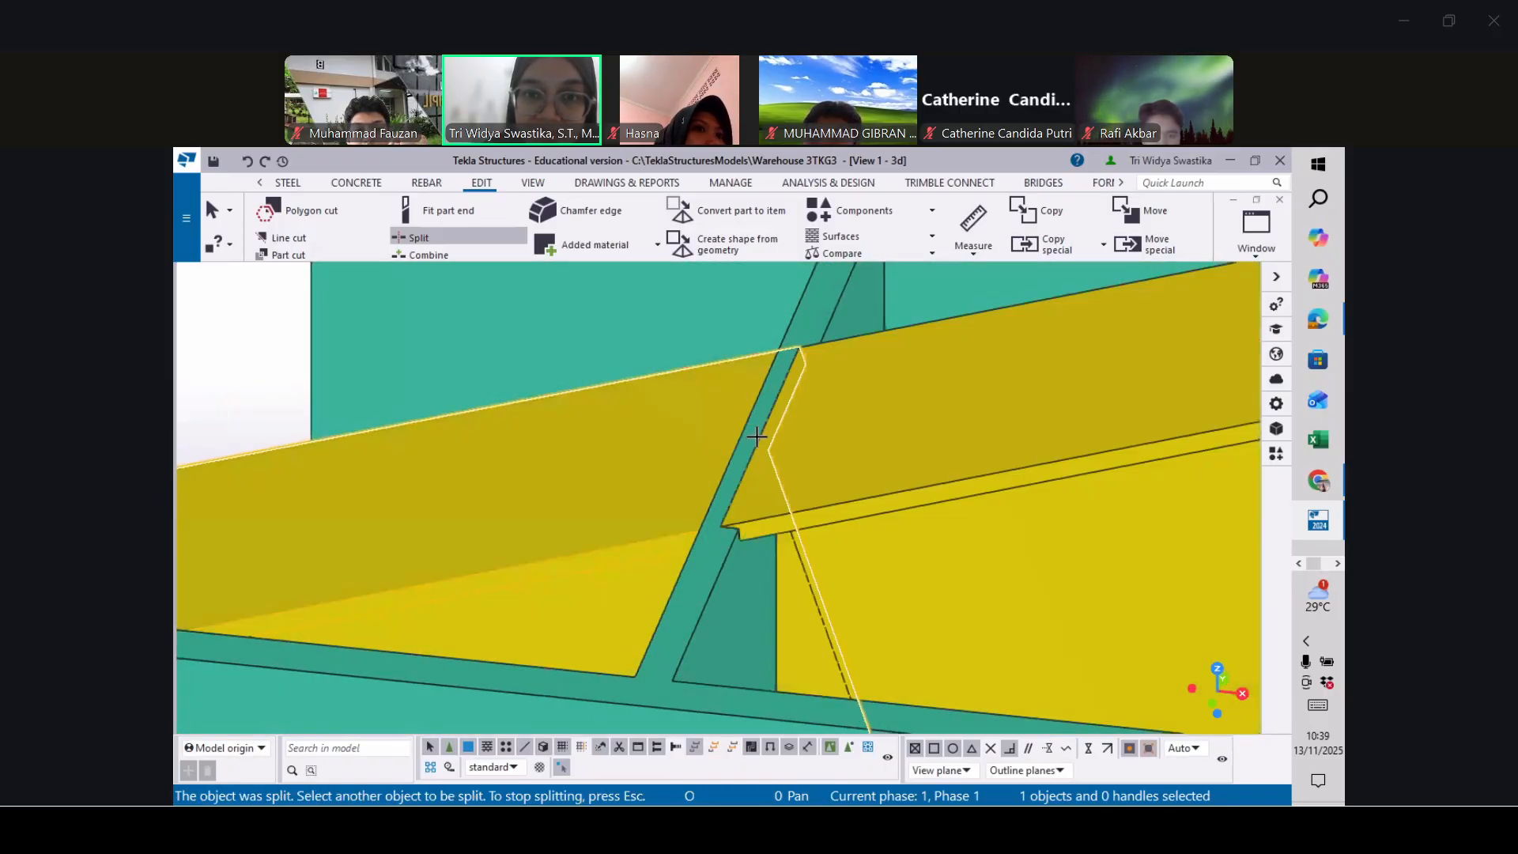
{"action": "scroll", "coordinate": [783, 495], "scroll_direction": "down", "scroll_amount": 5}
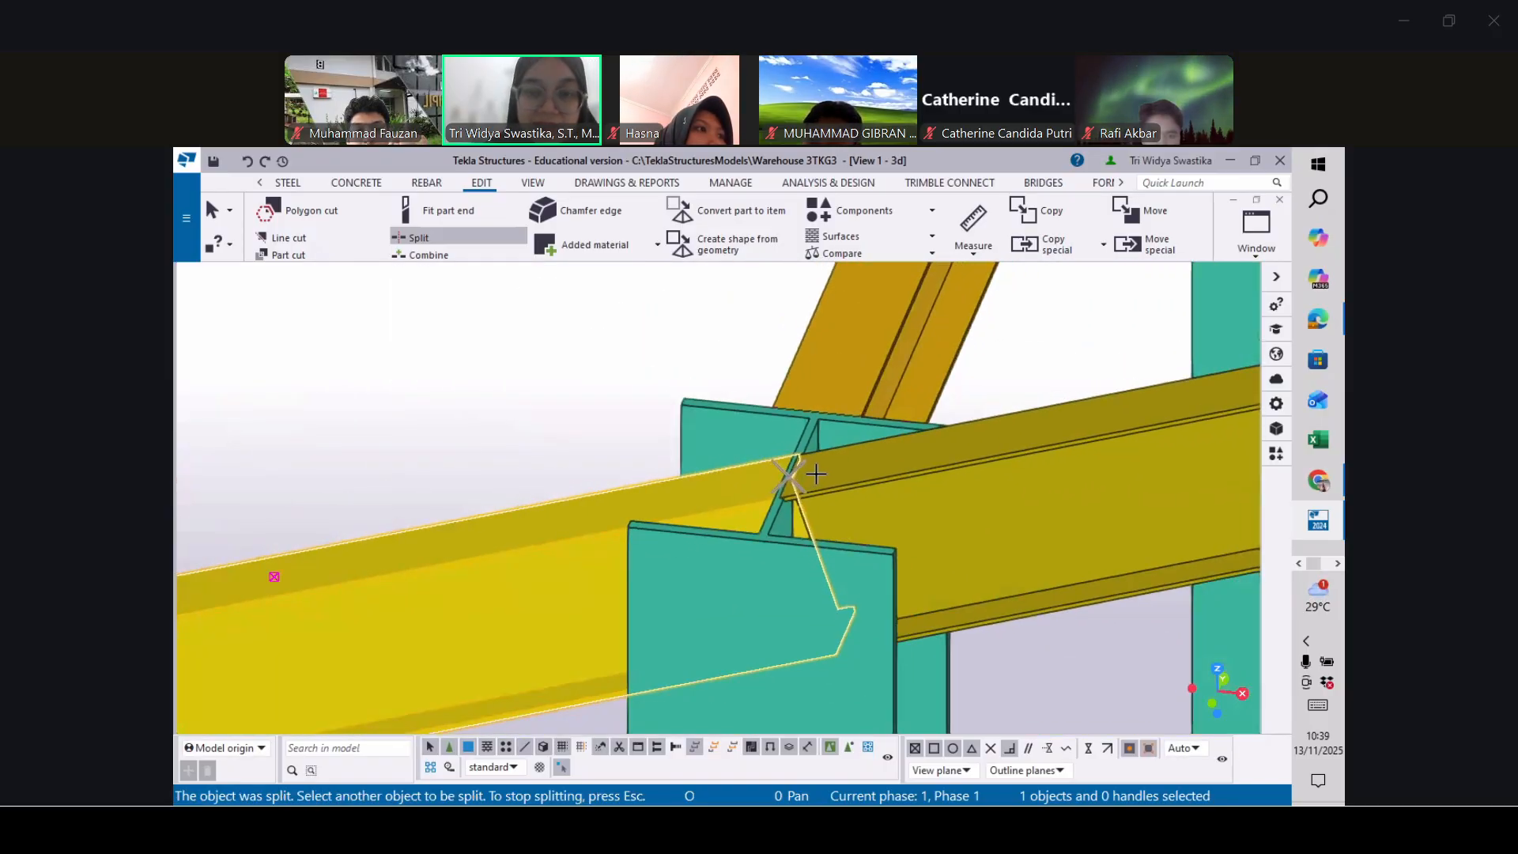
{"action": "key", "text": "Escape"}
Select the yellow rafter segments on both sides of the teal column alternately to check that they are separate parts
{"action": "left_click", "coordinate": [898, 475]}
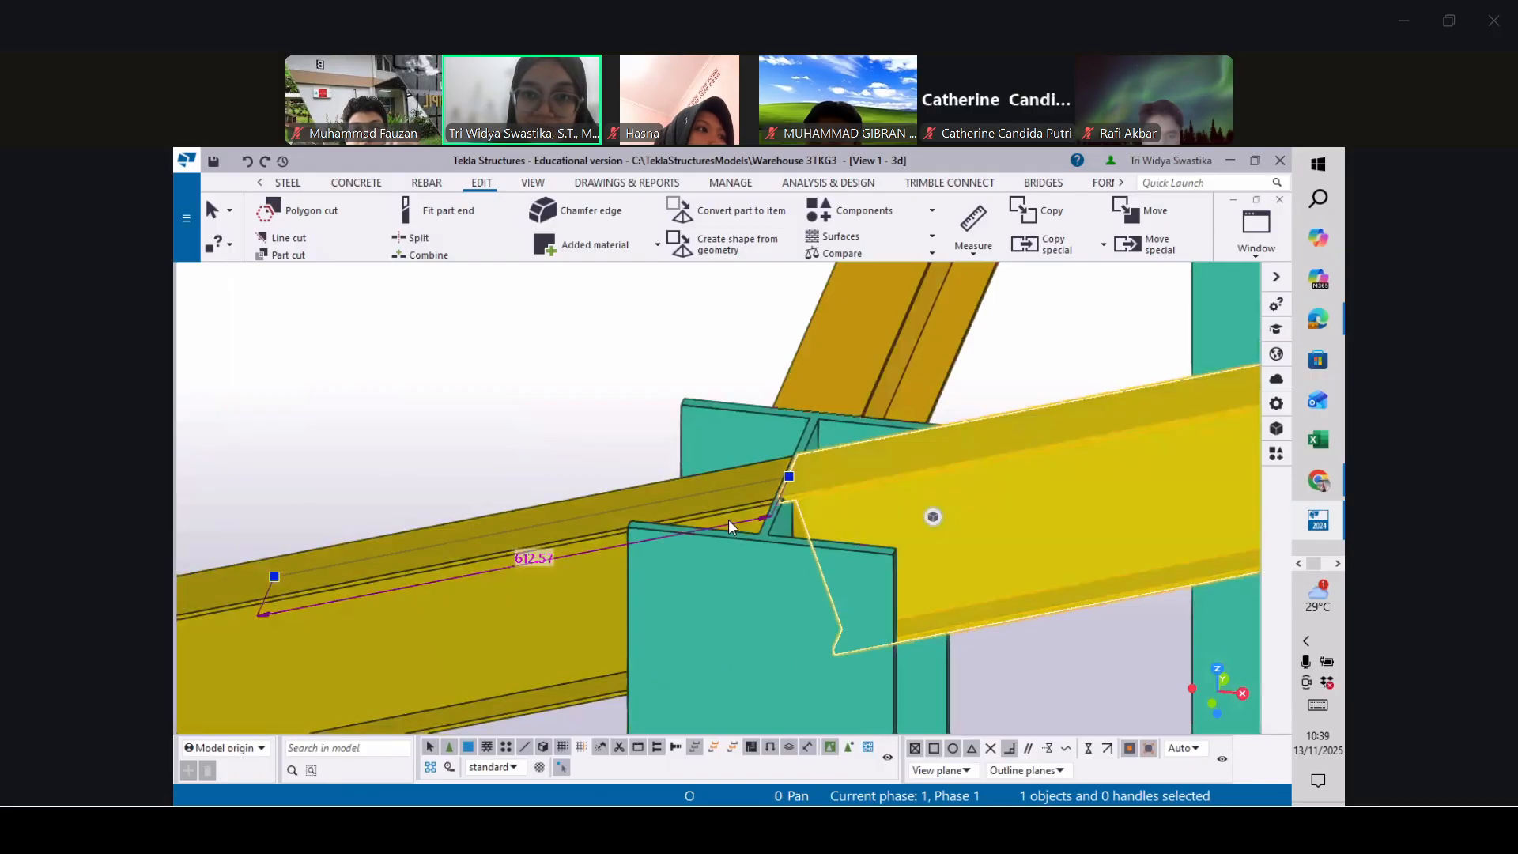
{"action": "left_click", "coordinate": [597, 583]}
{"action": "left_click", "coordinate": [965, 512]}
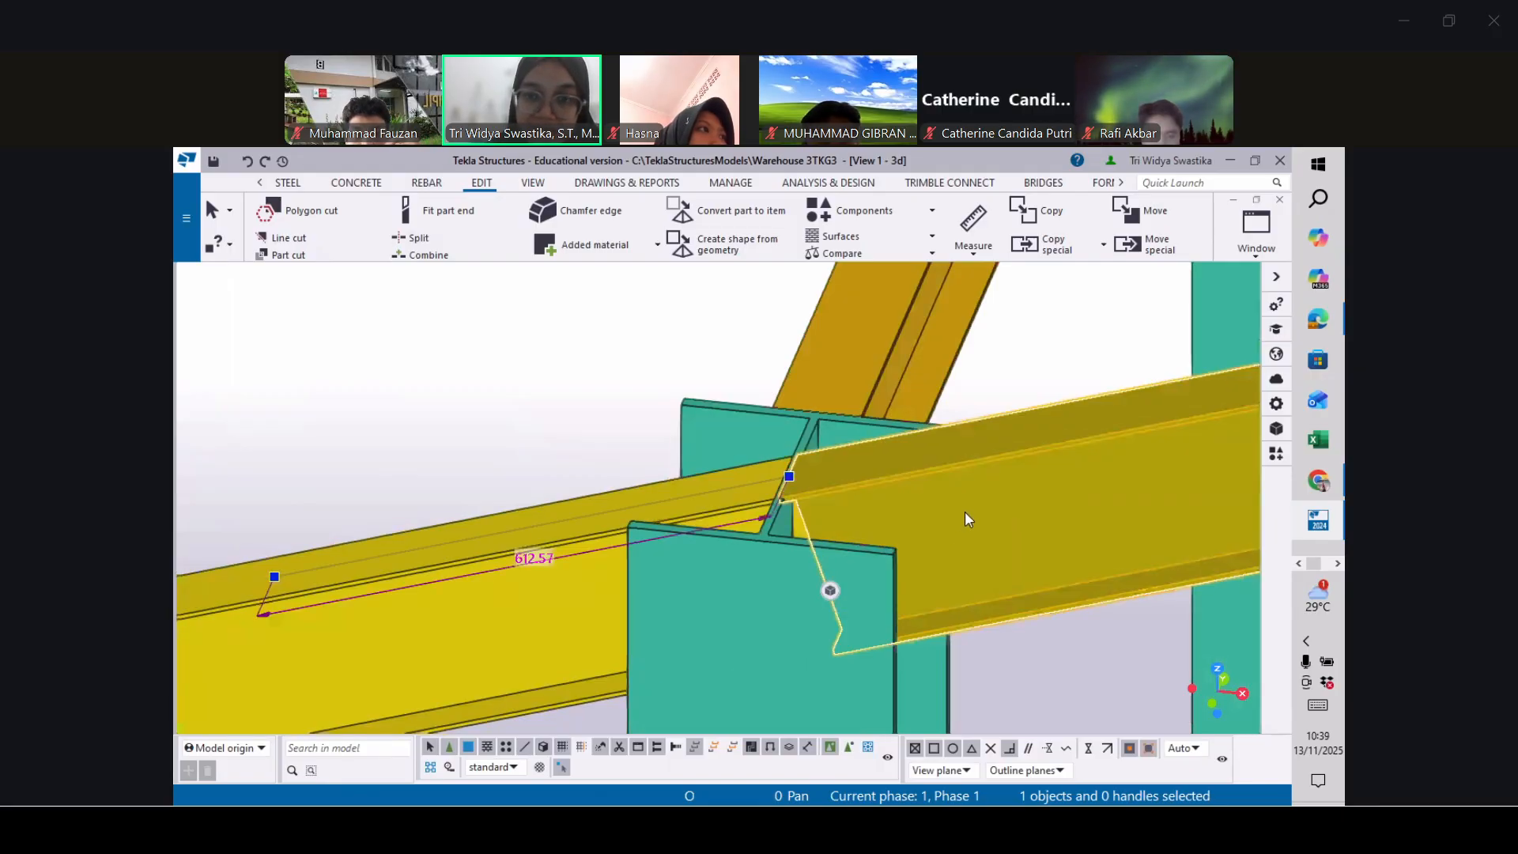
{"action": "left_click", "coordinate": [595, 589]}
{"action": "left_click", "coordinate": [969, 512]}
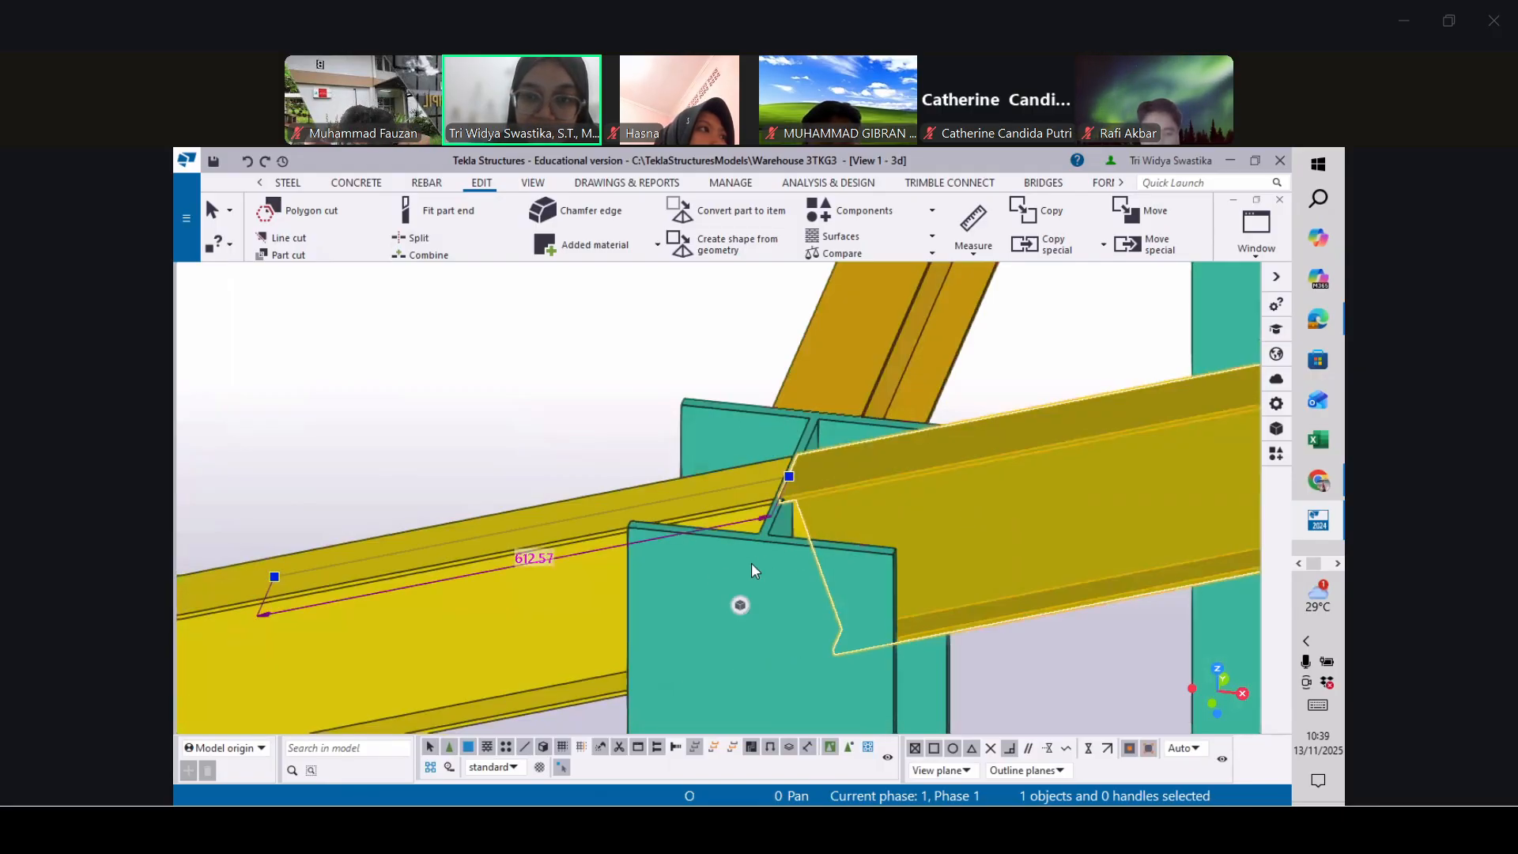
{"action": "left_click", "coordinate": [577, 601]}
{"action": "left_click", "coordinate": [900, 532]}
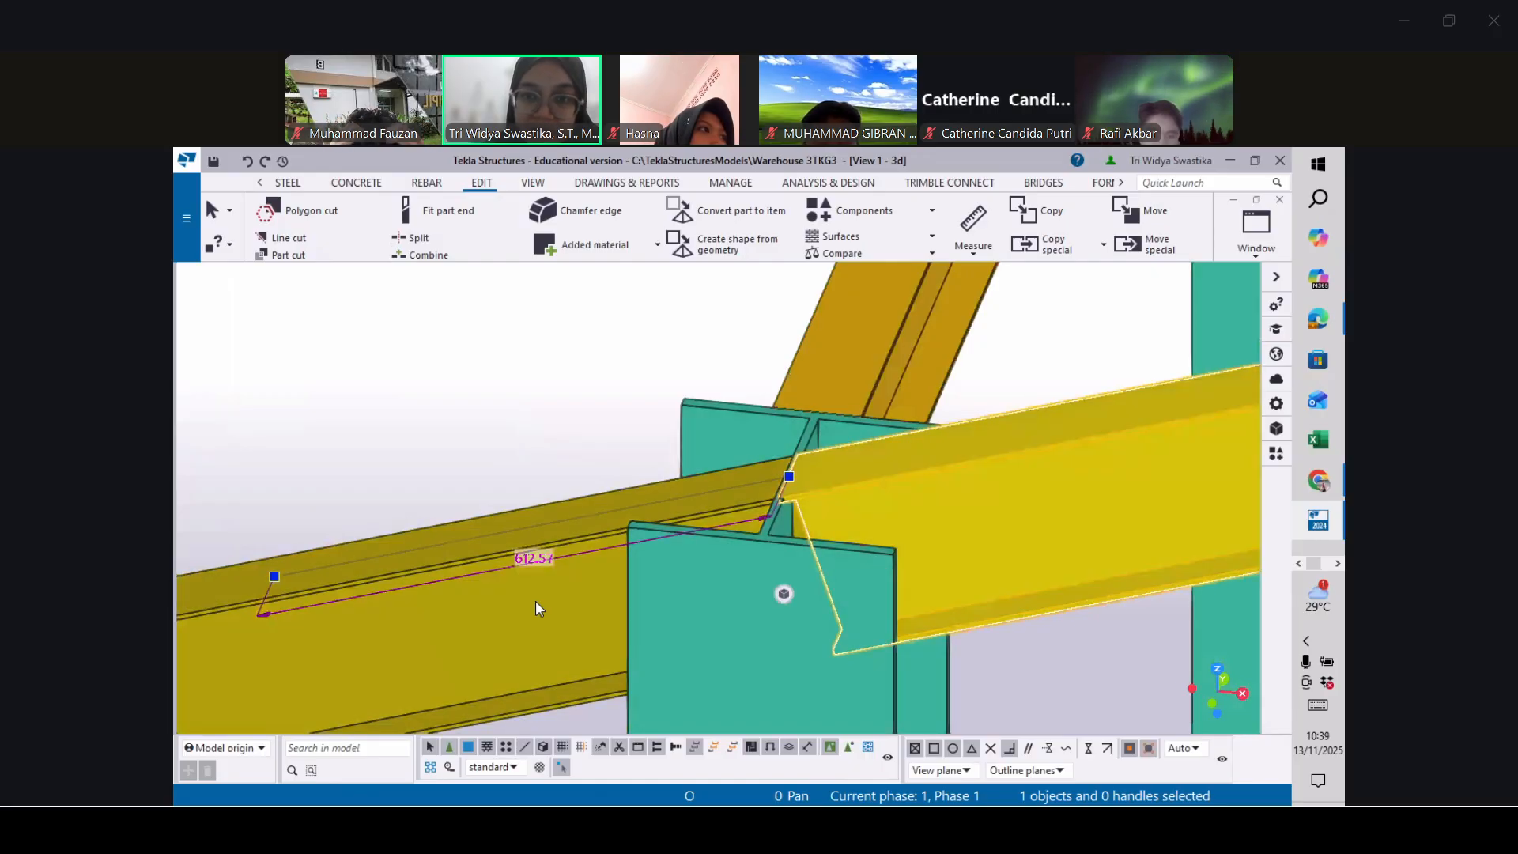
{"action": "left_click", "coordinate": [535, 602]}
{"action": "left_click", "coordinate": [917, 533]}
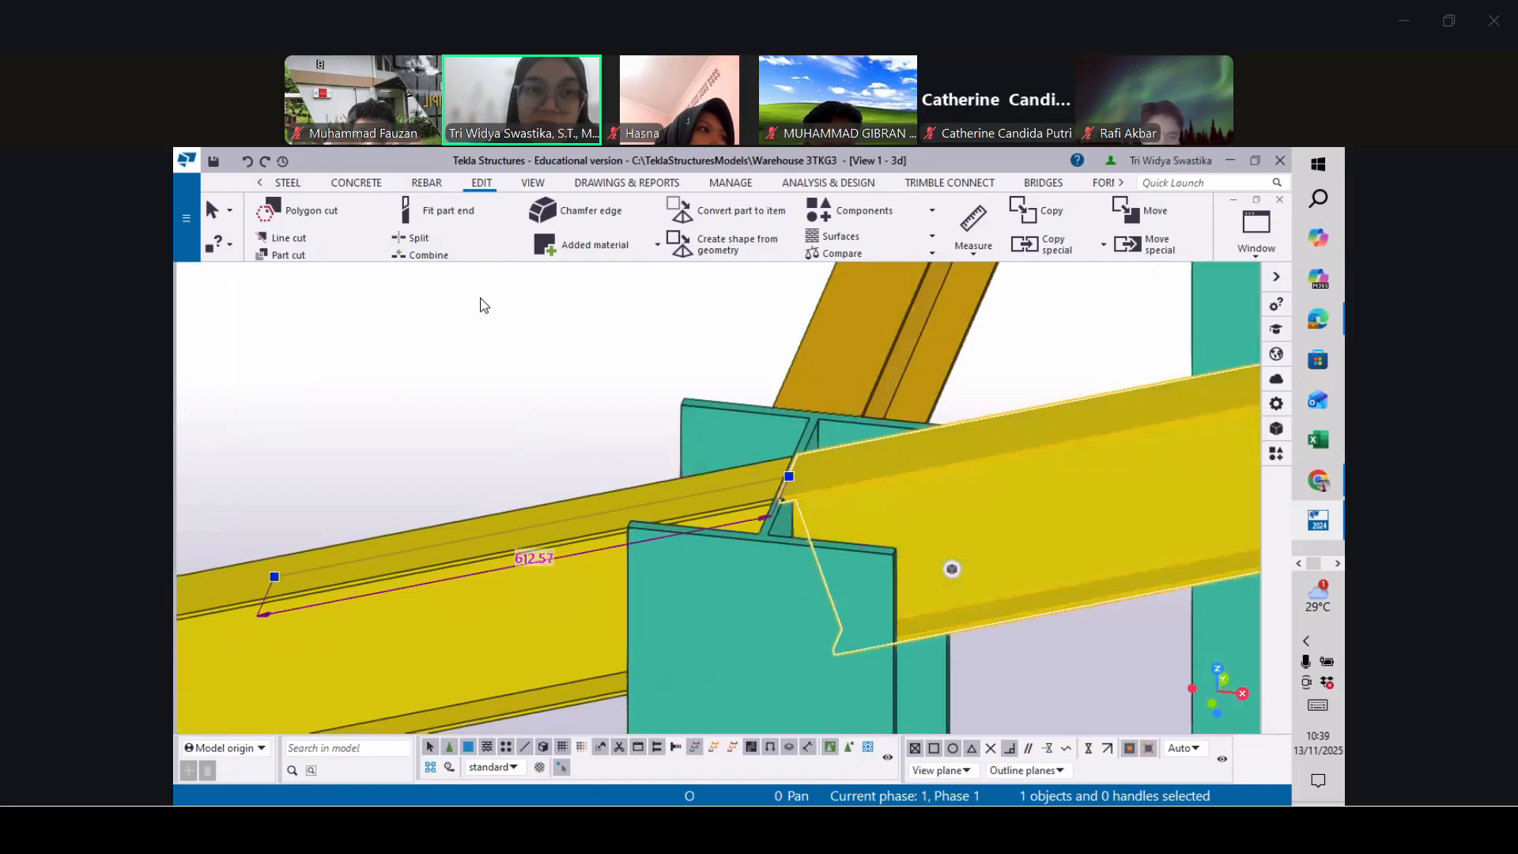
Combine the two yellow rafter segments on either side of the teal column into one part
{"action": "left_click", "coordinate": [438, 264]}
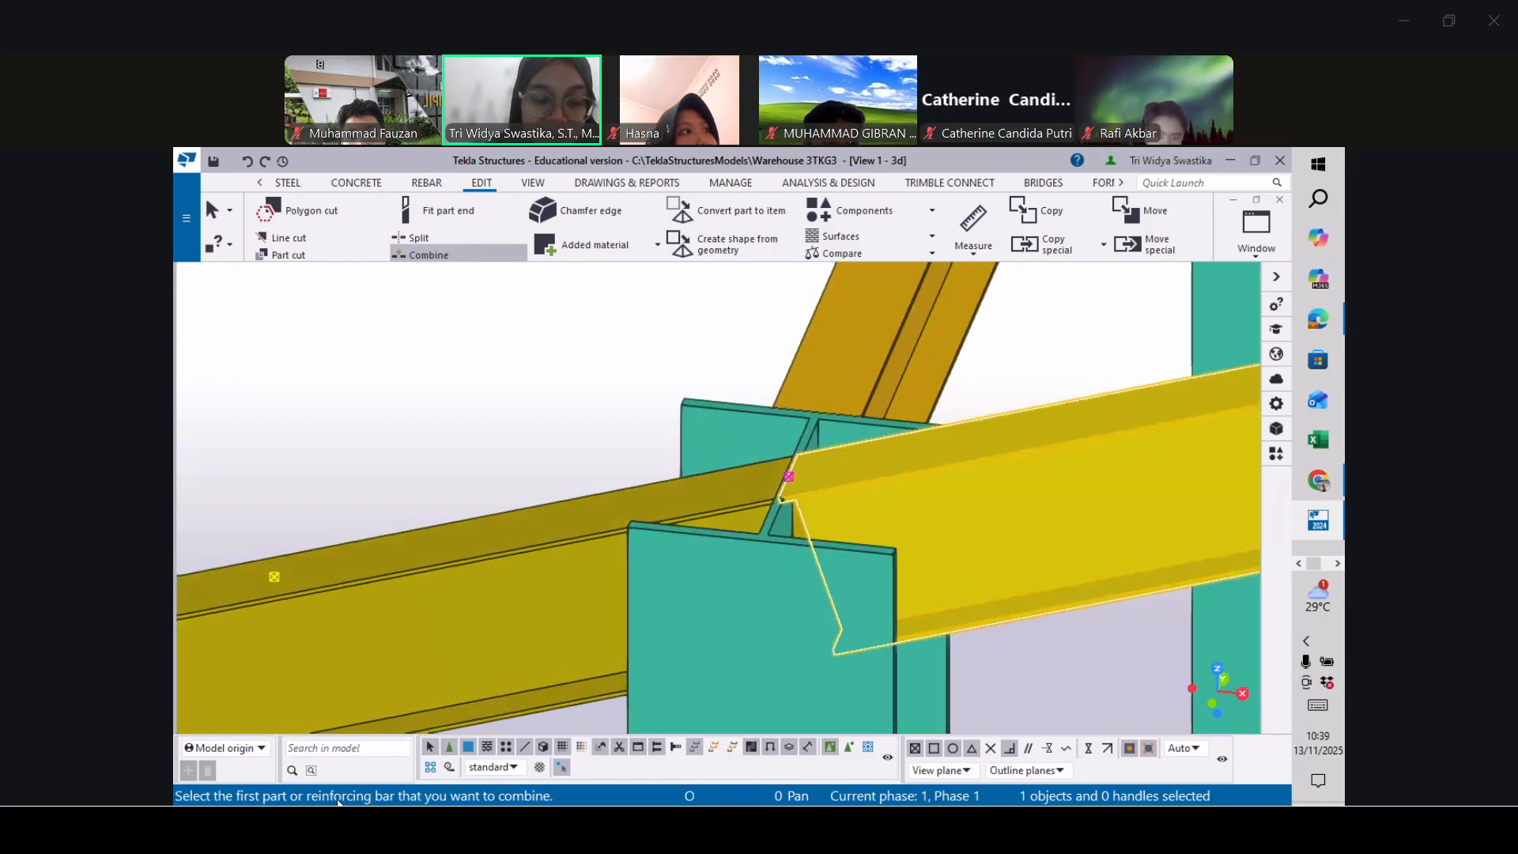
{"action": "left_click", "coordinate": [702, 501]}
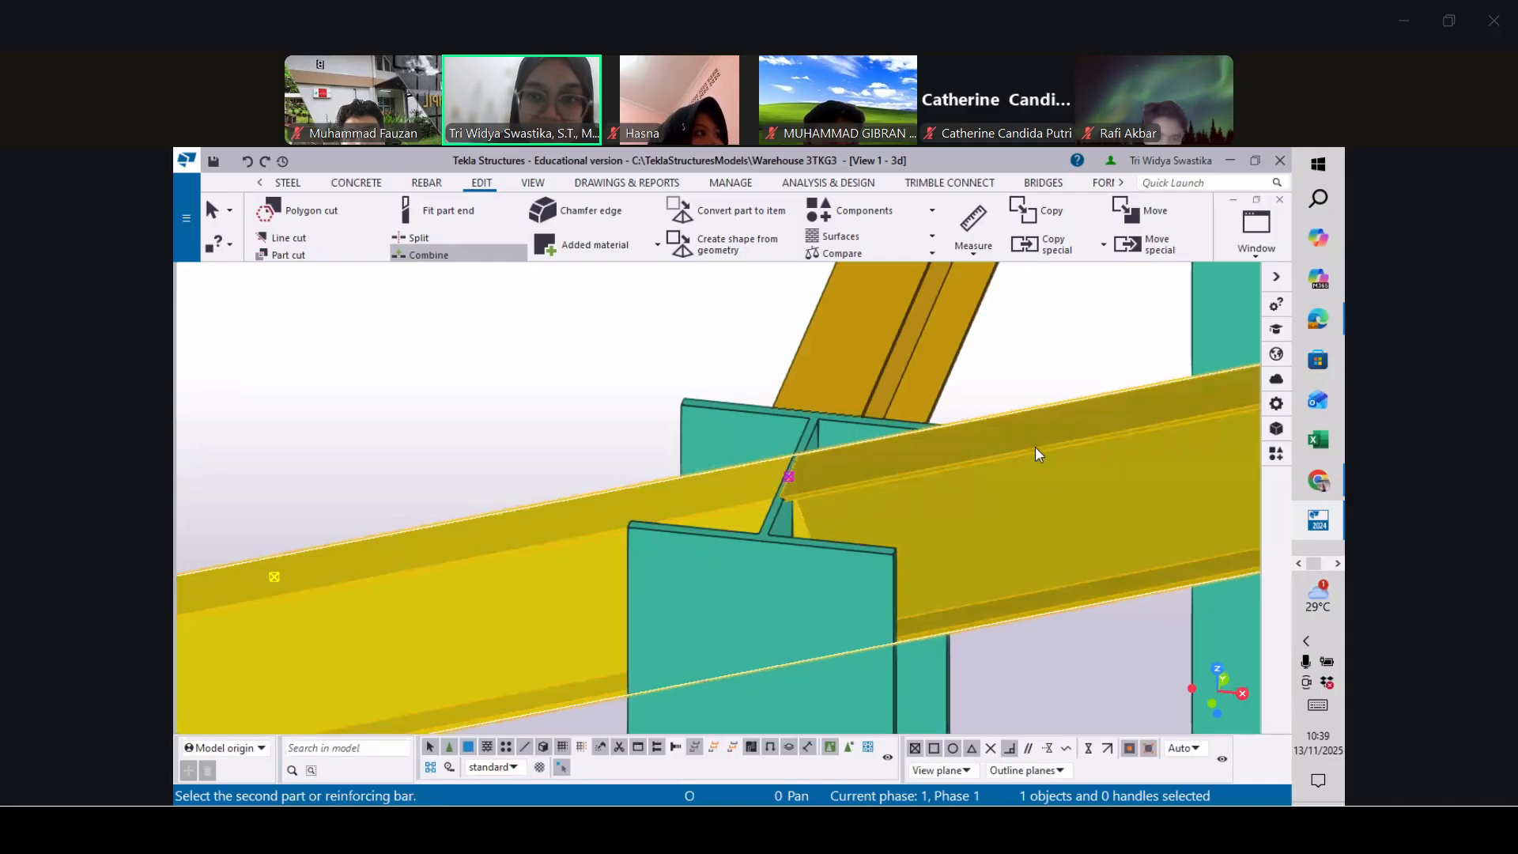
{"action": "left_click", "coordinate": [1036, 454]}
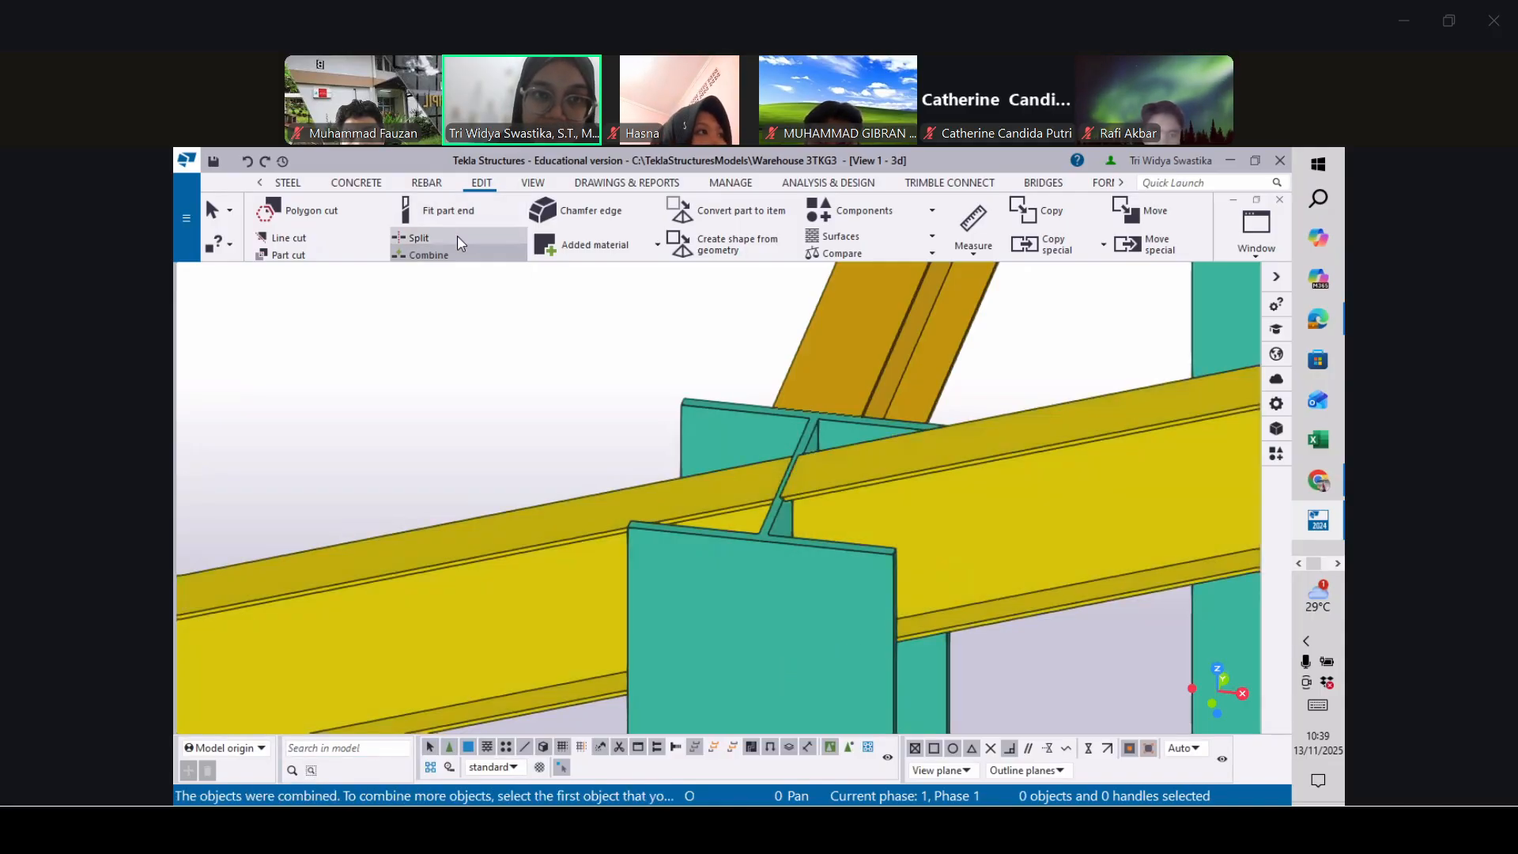
Split the combined yellow rafter again at the teal column's web and select the segment beyond the column to check it
{"action": "left_click", "coordinate": [418, 237]}
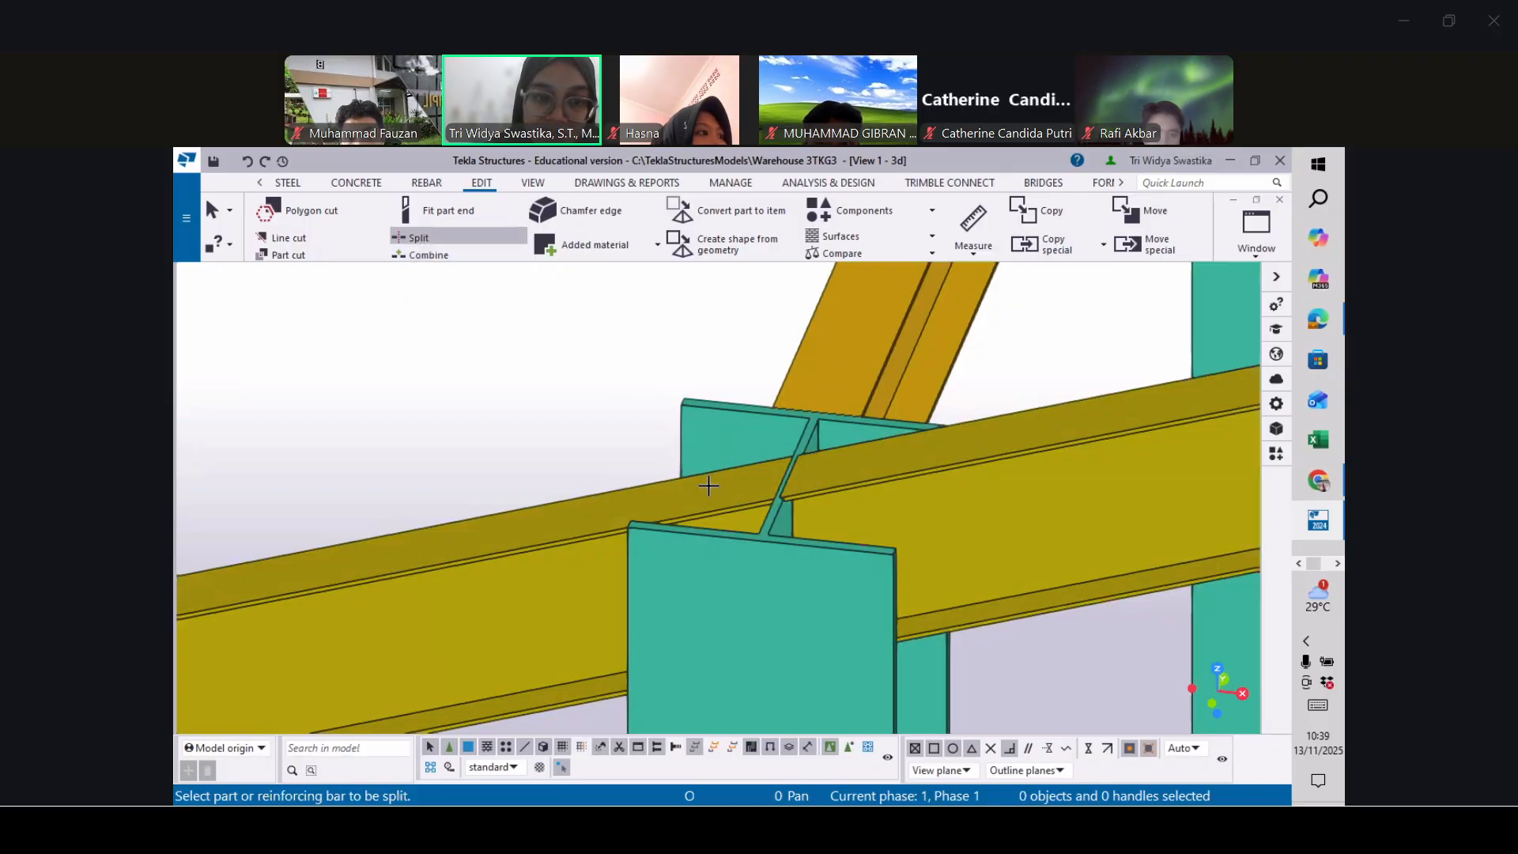
{"action": "left_click", "coordinate": [708, 485]}
{"action": "left_click", "coordinate": [786, 477]}
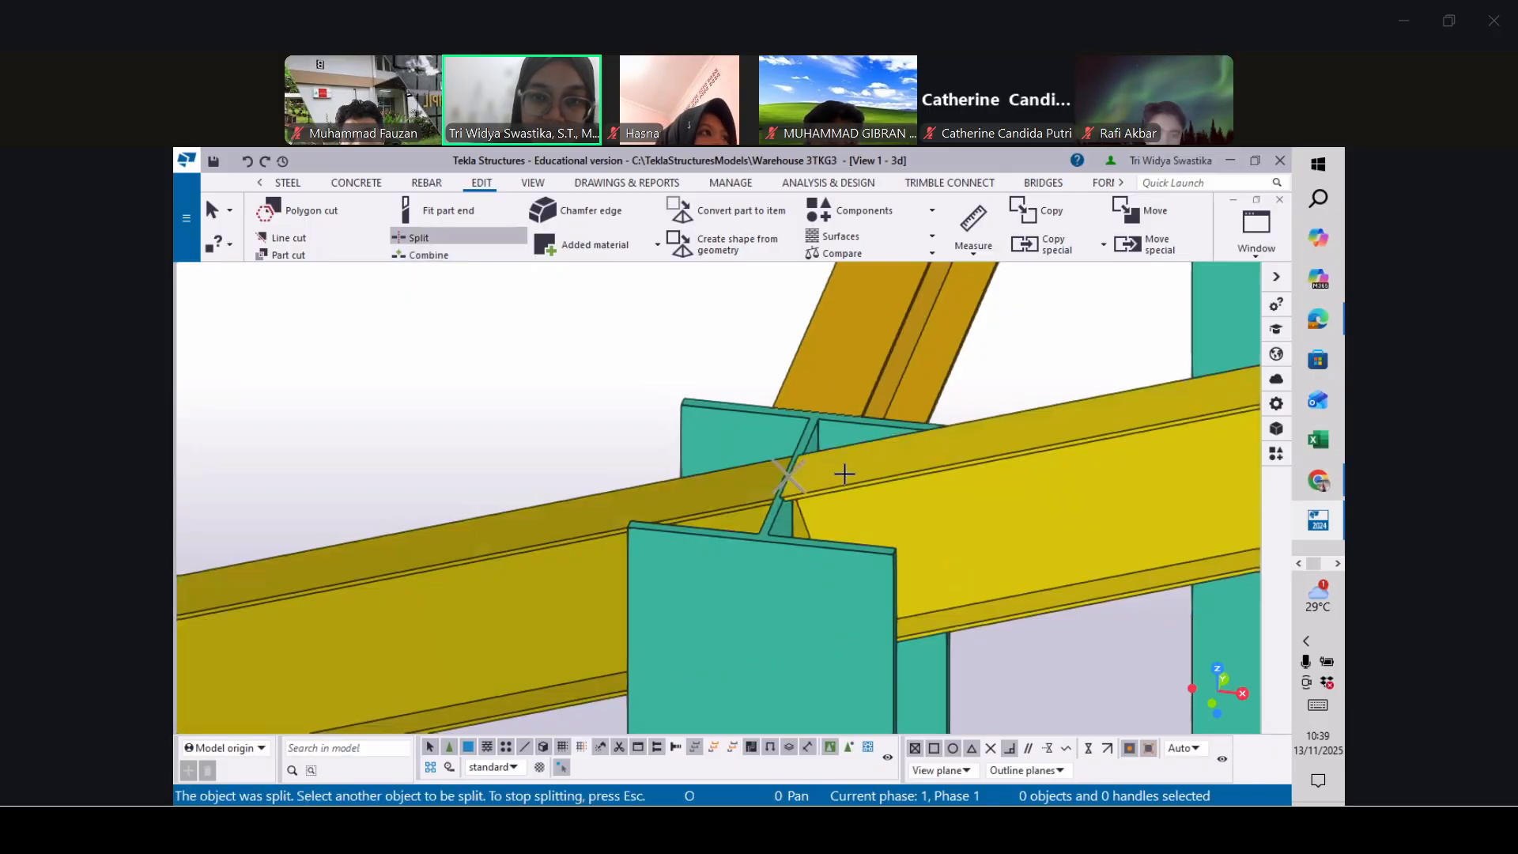
{"action": "key", "text": "Escape"}
{"action": "left_click", "coordinate": [960, 484]}
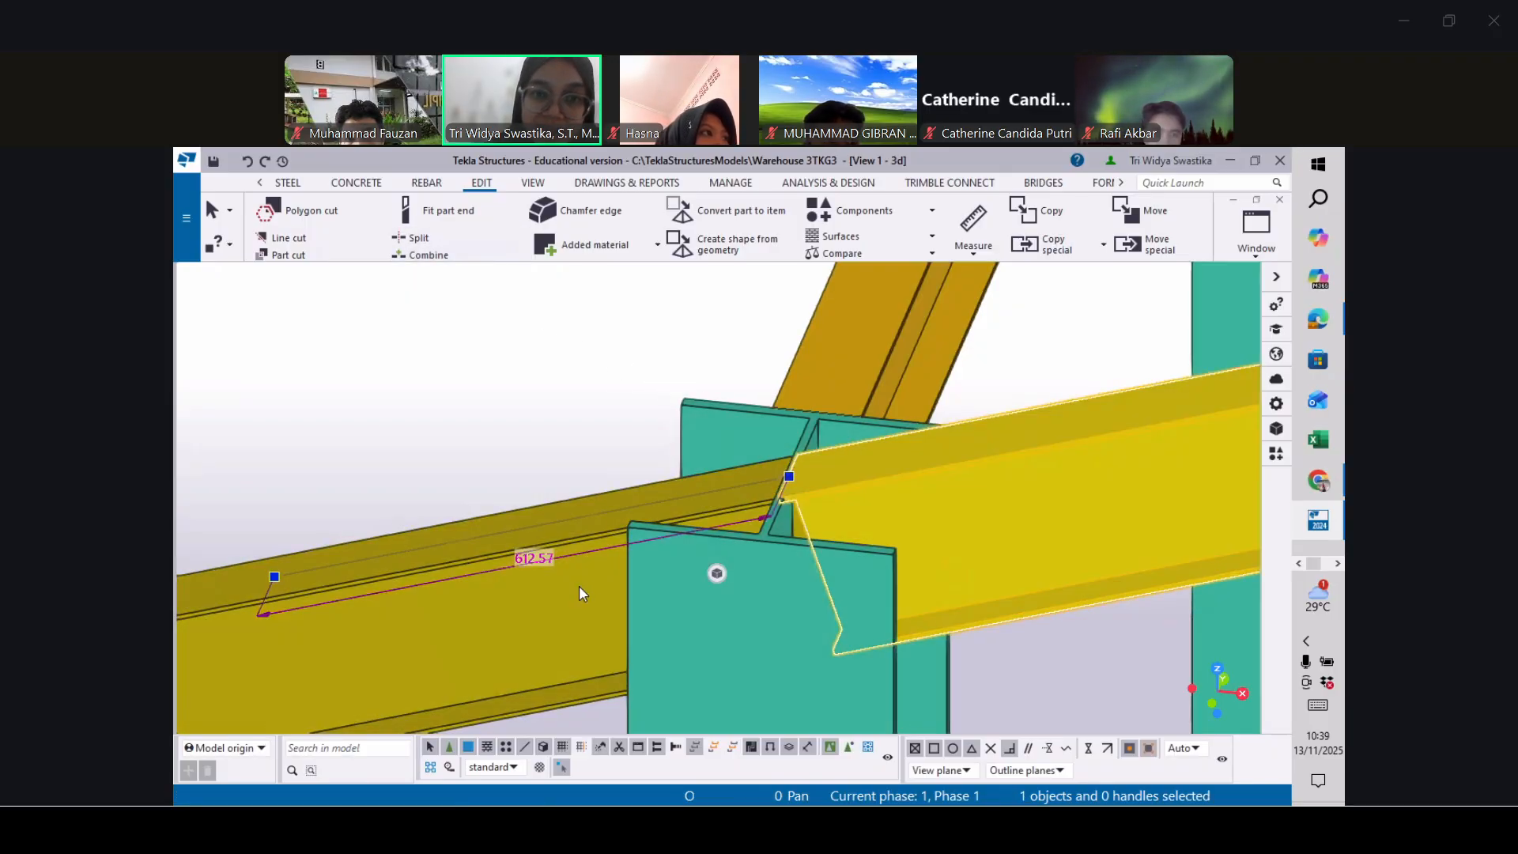
Clear the rafter selection and examine the rafters along the purple and teal columns and the lower orange beams from several sides
{"action": "scroll", "coordinate": [644, 533], "scroll_direction": "down", "scroll_amount": 6}
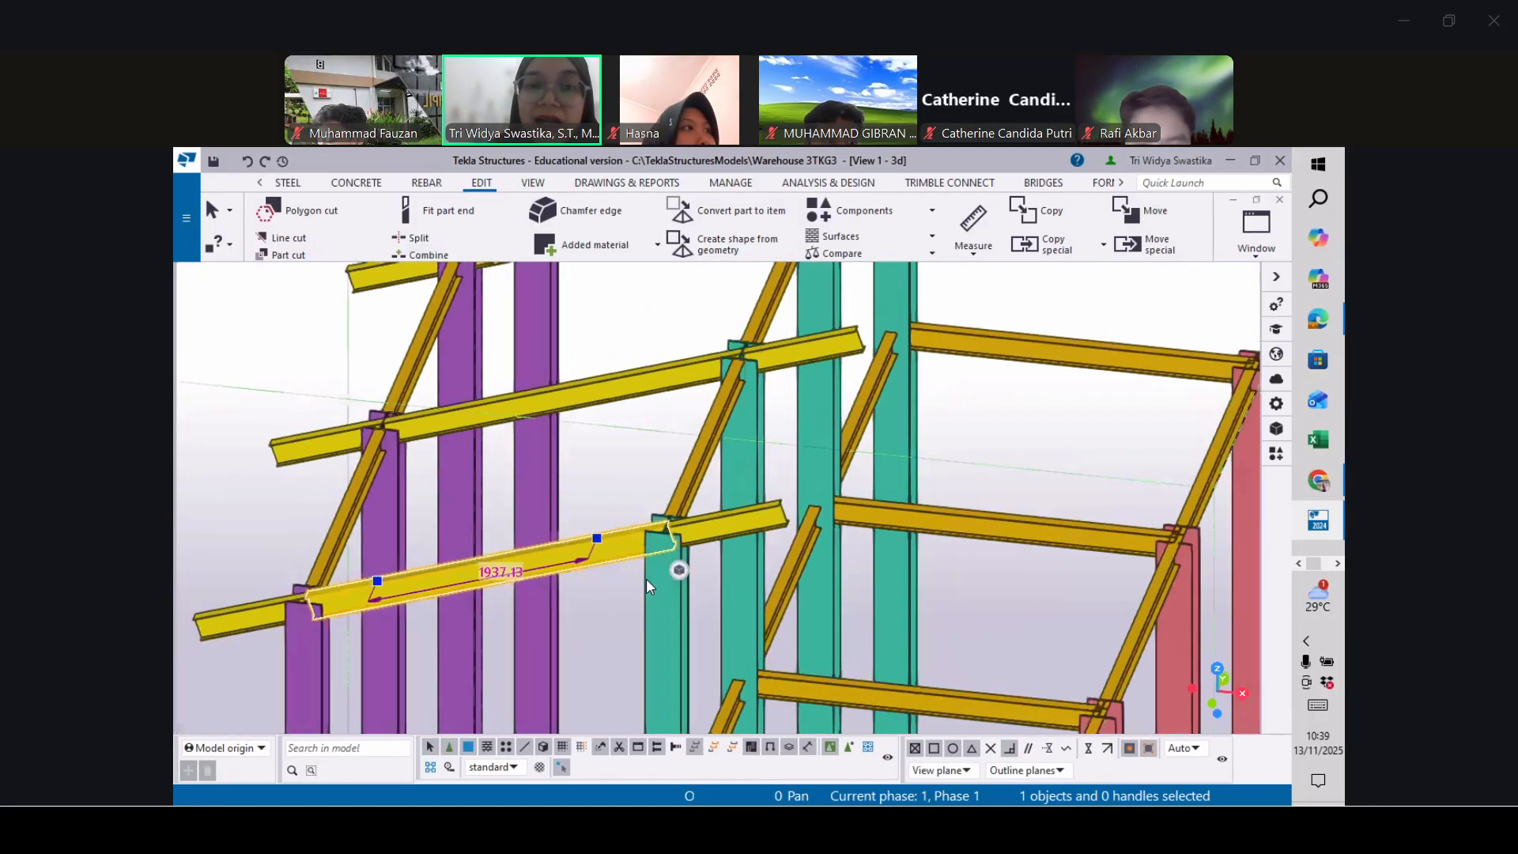
{"action": "scroll", "coordinate": [719, 389], "scroll_direction": "up", "scroll_amount": 1}
{"action": "scroll", "coordinate": [752, 364], "scroll_direction": "down", "scroll_amount": 3}
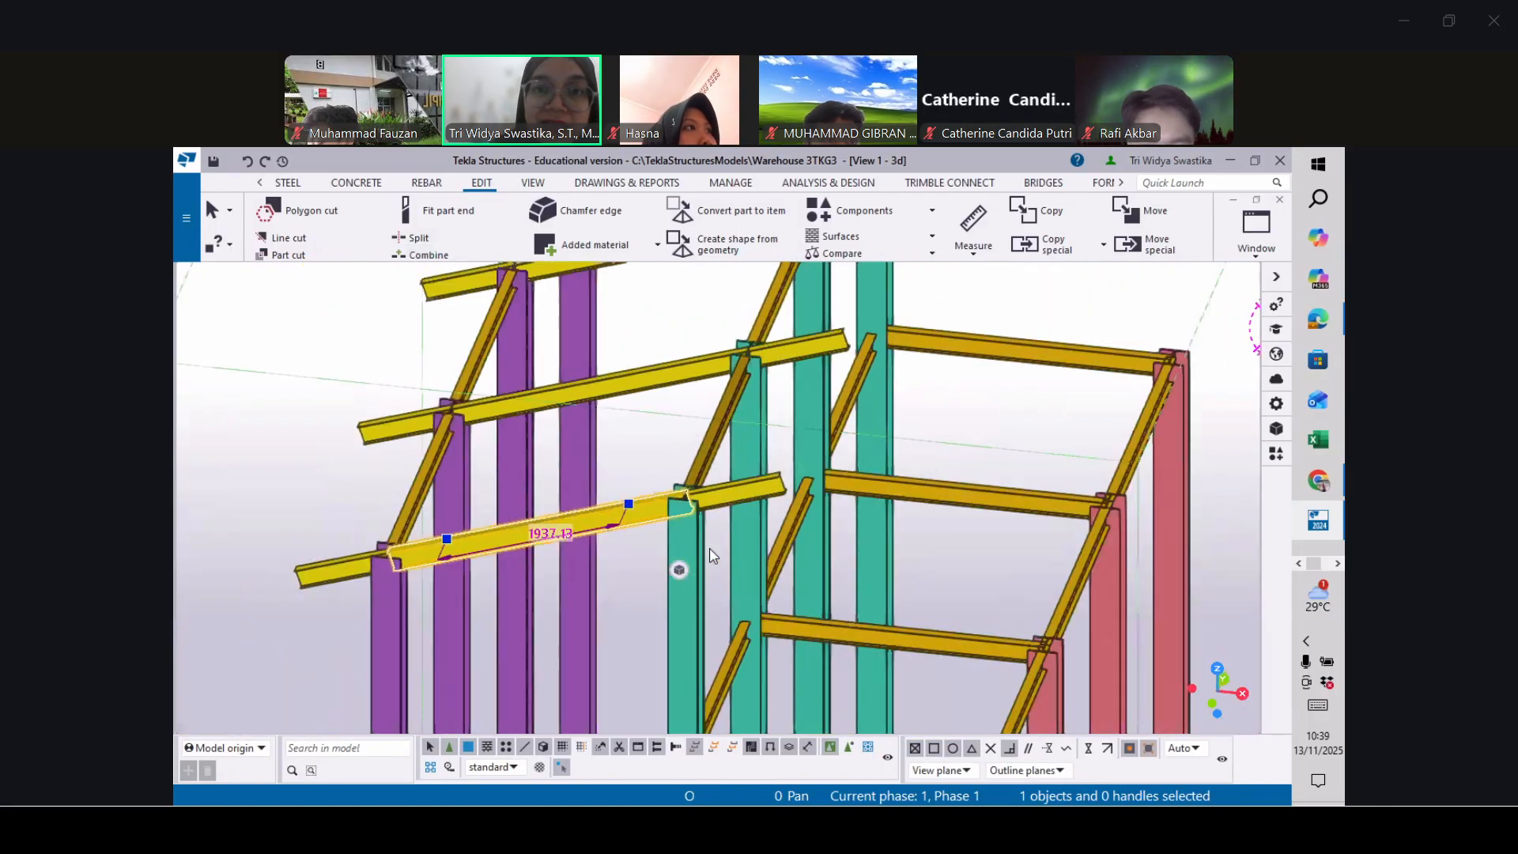
{"action": "left_click", "coordinate": [361, 358]}
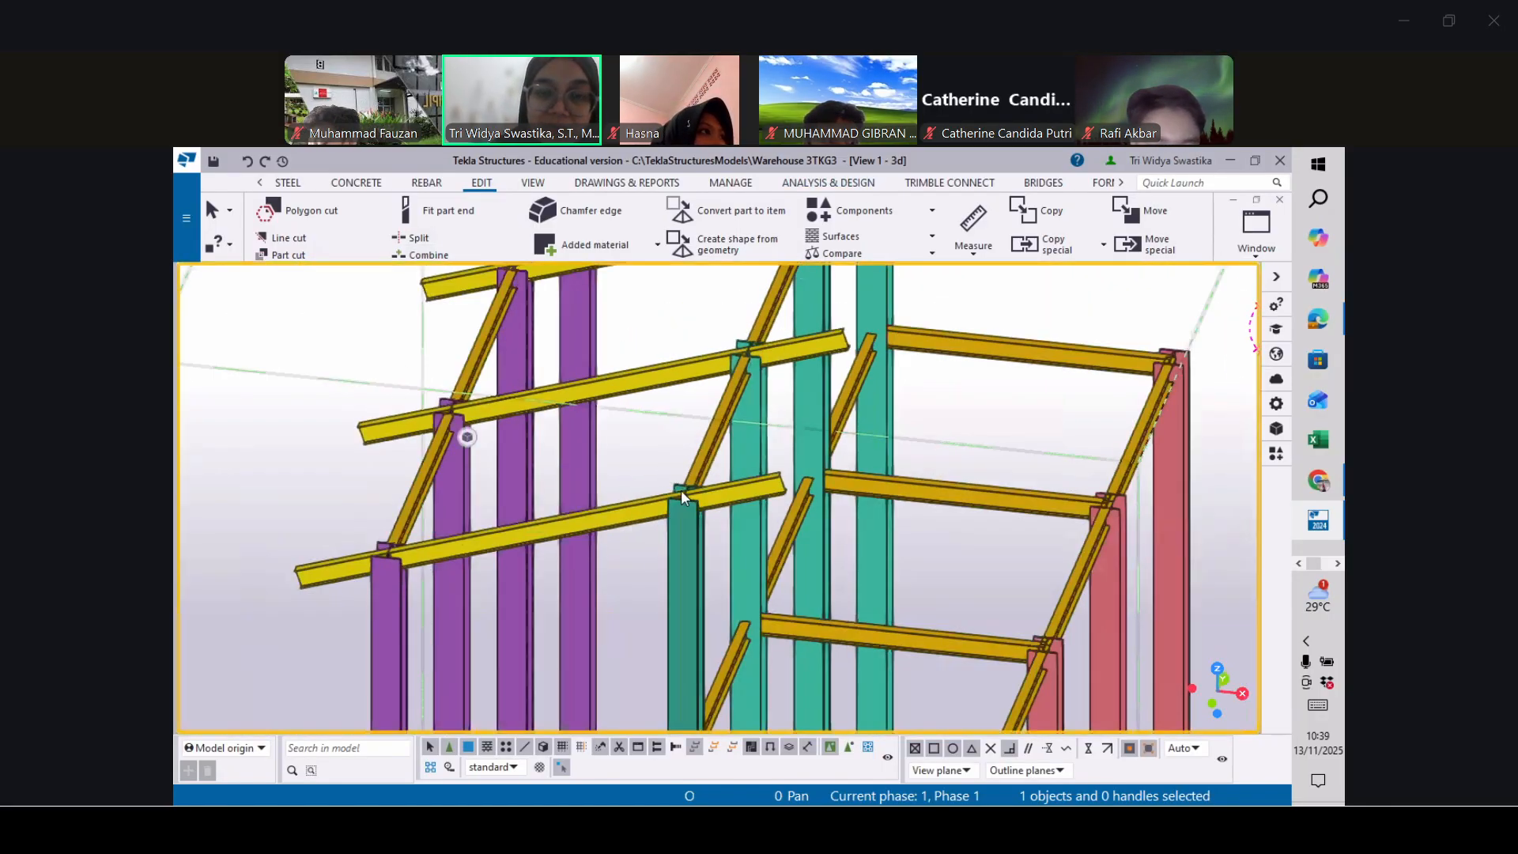
{"action": "mouse_move", "coordinate": [686, 501]}
{"action": "middle_mouse_down", "text": "ctrl"}
{"action": "mouse_move", "coordinate": [773, 444]}
{"action": "mouse_move", "coordinate": [789, 454]}
{"action": "middle_mouse_up", "text": "ctrl"}
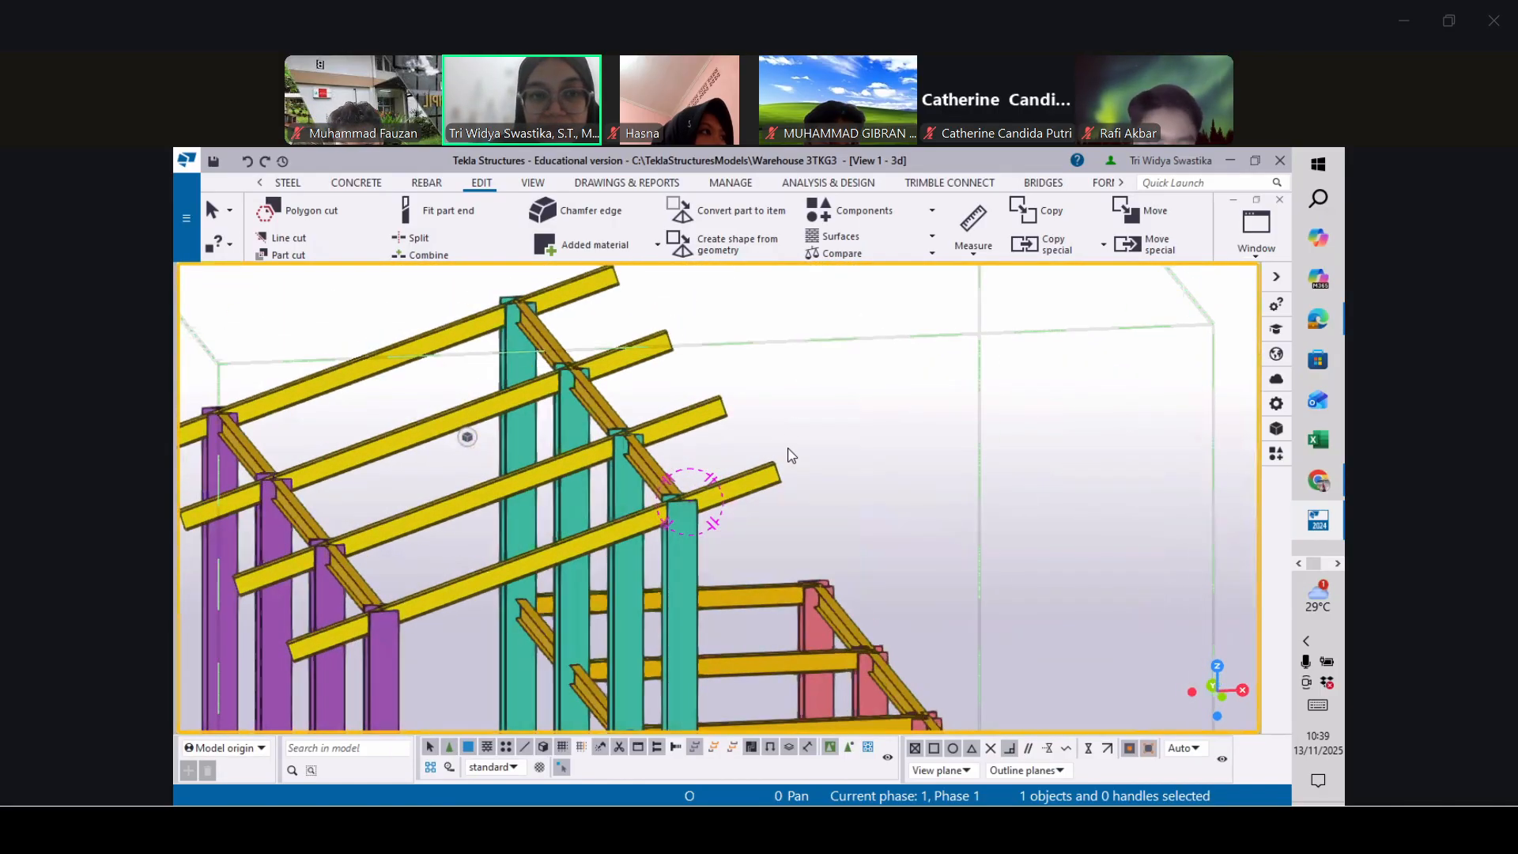
{"action": "scroll", "coordinate": [839, 479], "scroll_direction": "down", "scroll_amount": 4}
{"action": "mouse_move", "coordinate": [746, 508]}
{"action": "middle_mouse_down", "text": "ctrl"}
{"action": "mouse_move", "coordinate": [790, 467]}
{"action": "mouse_move", "coordinate": [735, 518]}
{"action": "mouse_move", "coordinate": [739, 498]}
{"action": "mouse_move", "coordinate": [668, 519]}
{"action": "middle_mouse_up", "text": "ctrl"}
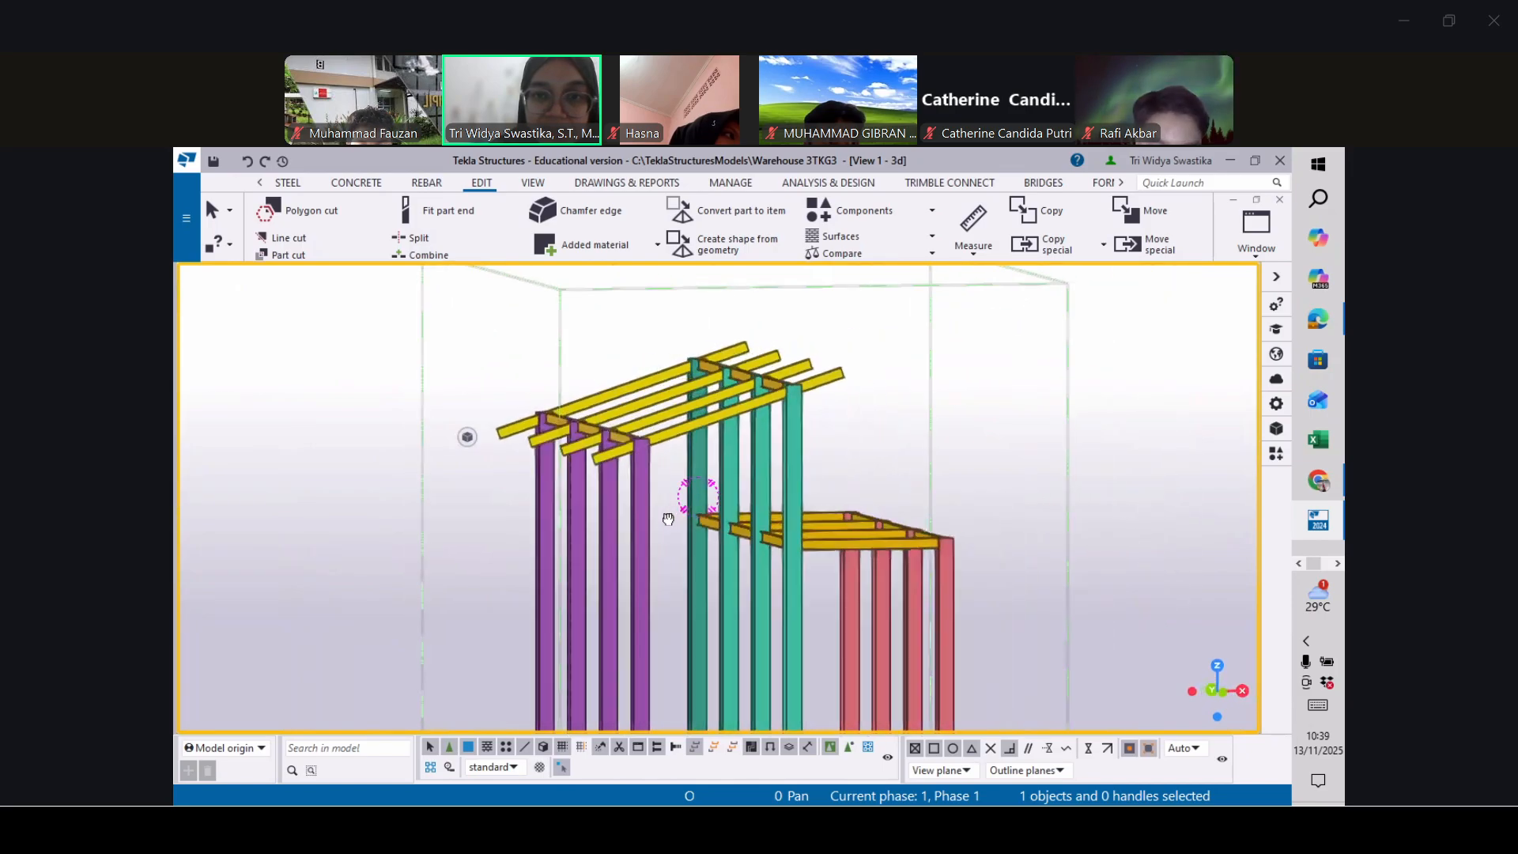
{"action": "scroll", "coordinate": [791, 528], "scroll_direction": "up", "scroll_amount": 2}
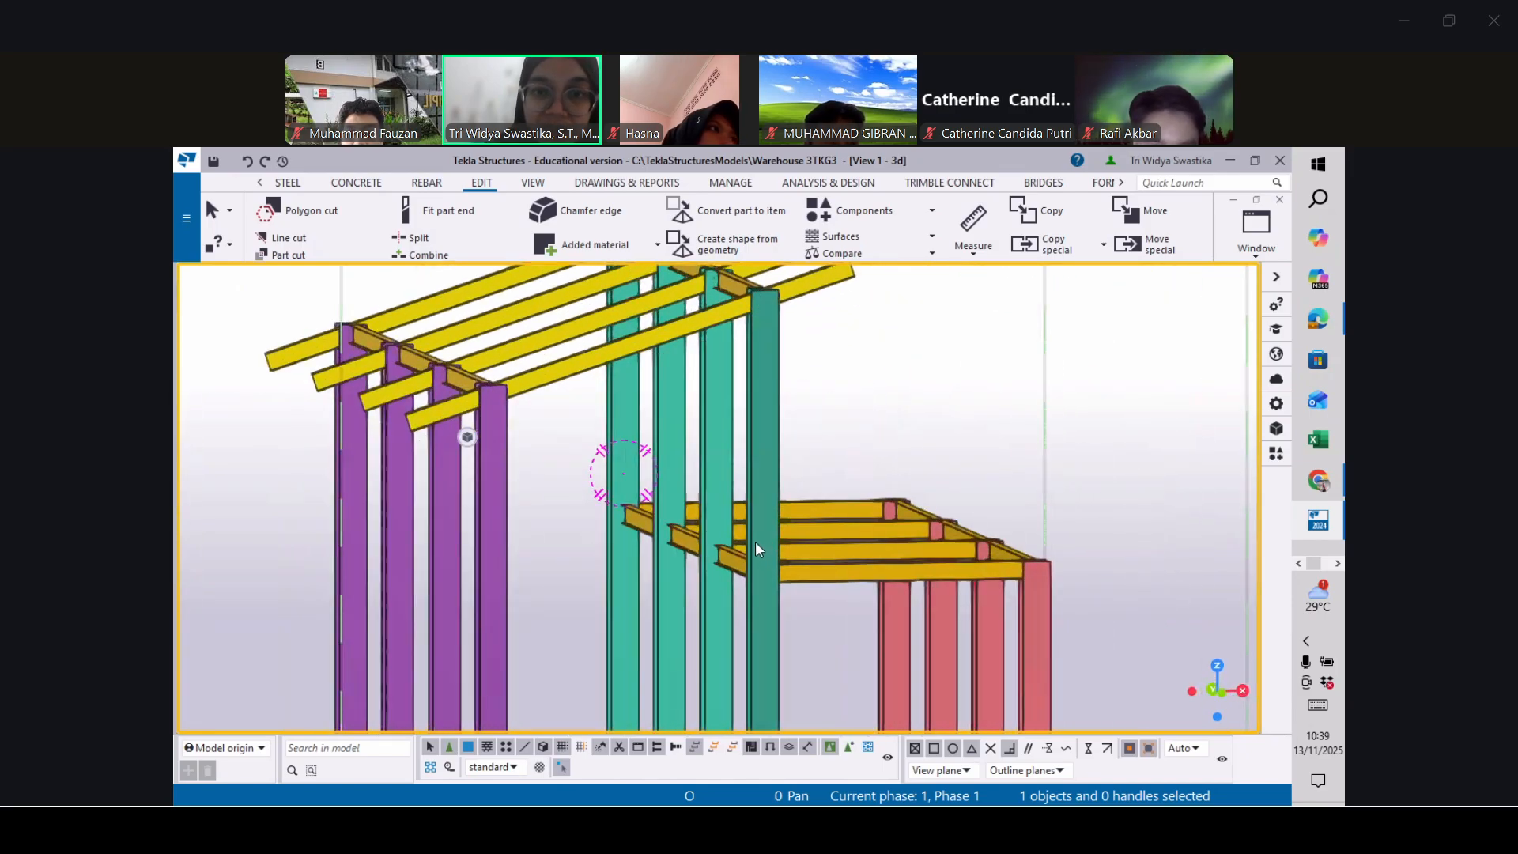
{"action": "middle_click_drag", "start_coordinate": [751, 540], "coordinate": [632, 558], "text": "ctrl"}
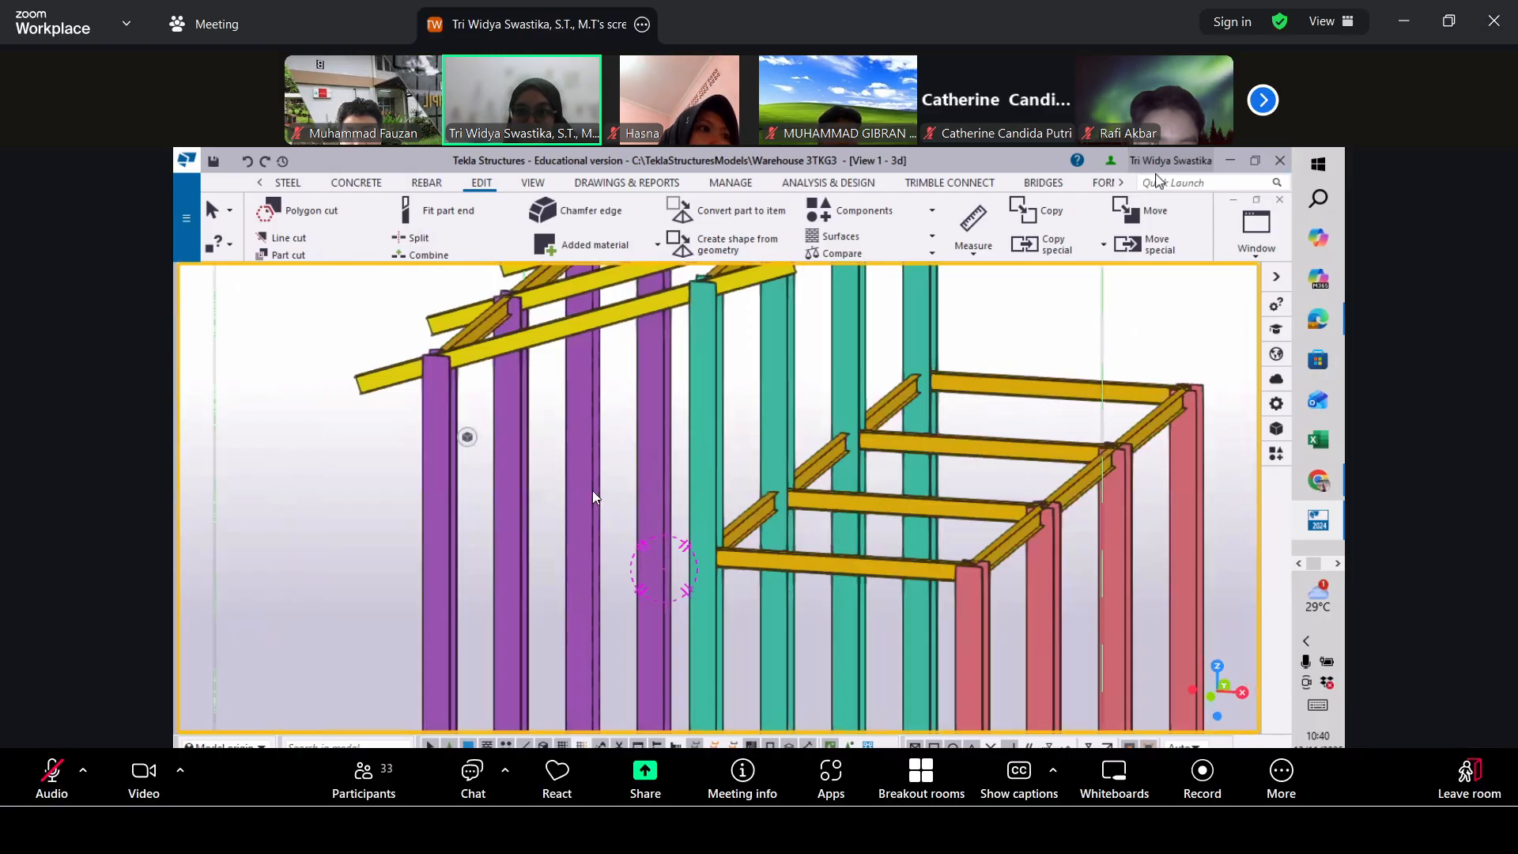
{"action": "left_click", "coordinate": [46, 774]}
{"action": "left_click", "coordinate": [46, 774]}
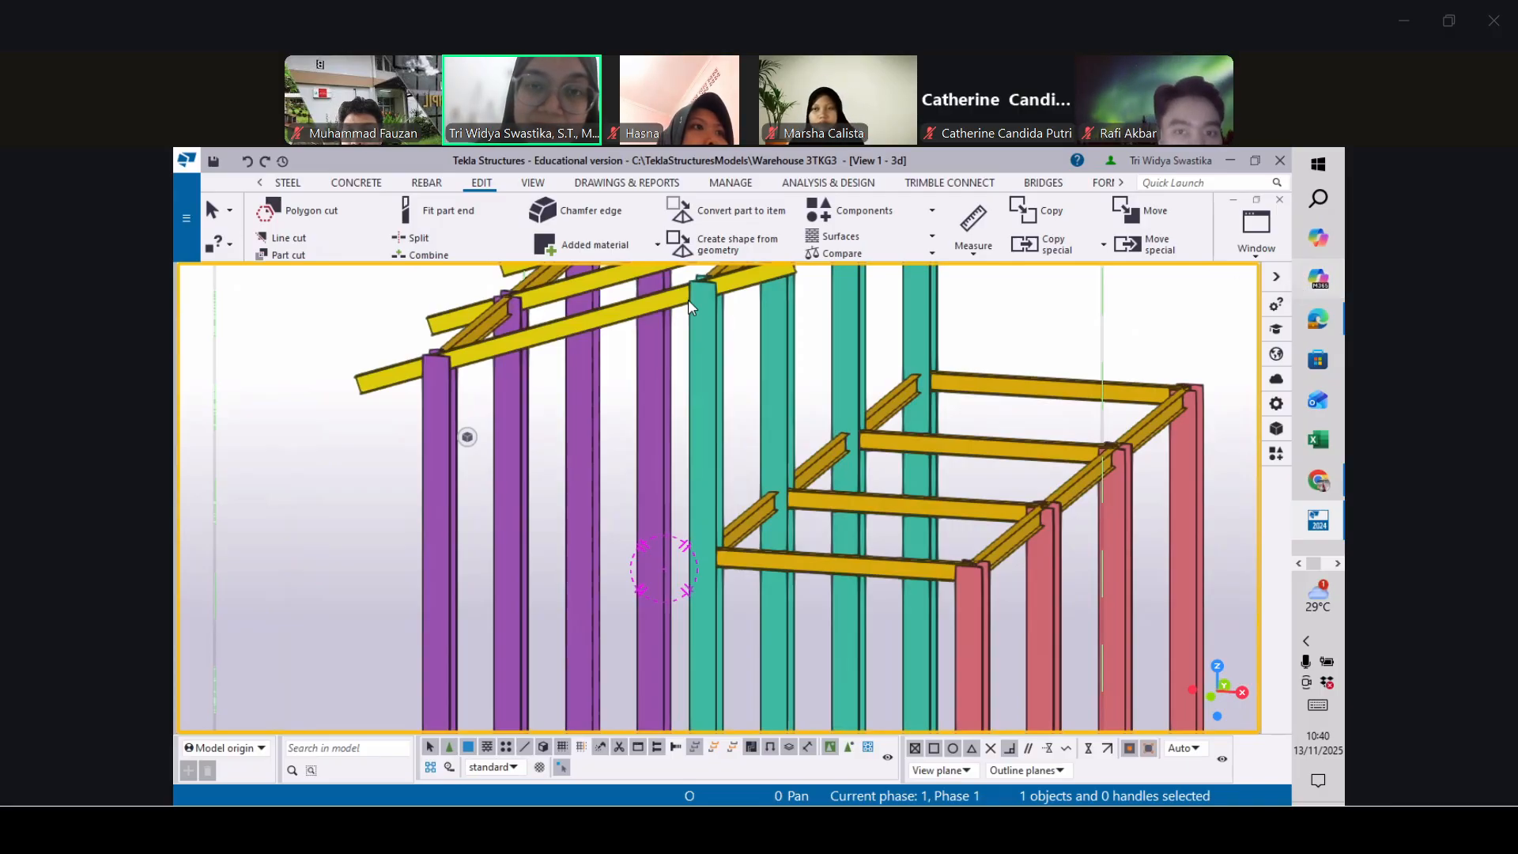
Examine the split rafter's joint at the front teal column's web and compare it with the neighbouring teal column's joint
{"action": "scroll", "coordinate": [696, 293], "scroll_direction": "up", "scroll_amount": 5}
{"action": "middle_click_drag", "start_coordinate": [710, 296], "coordinate": [667, 472]}
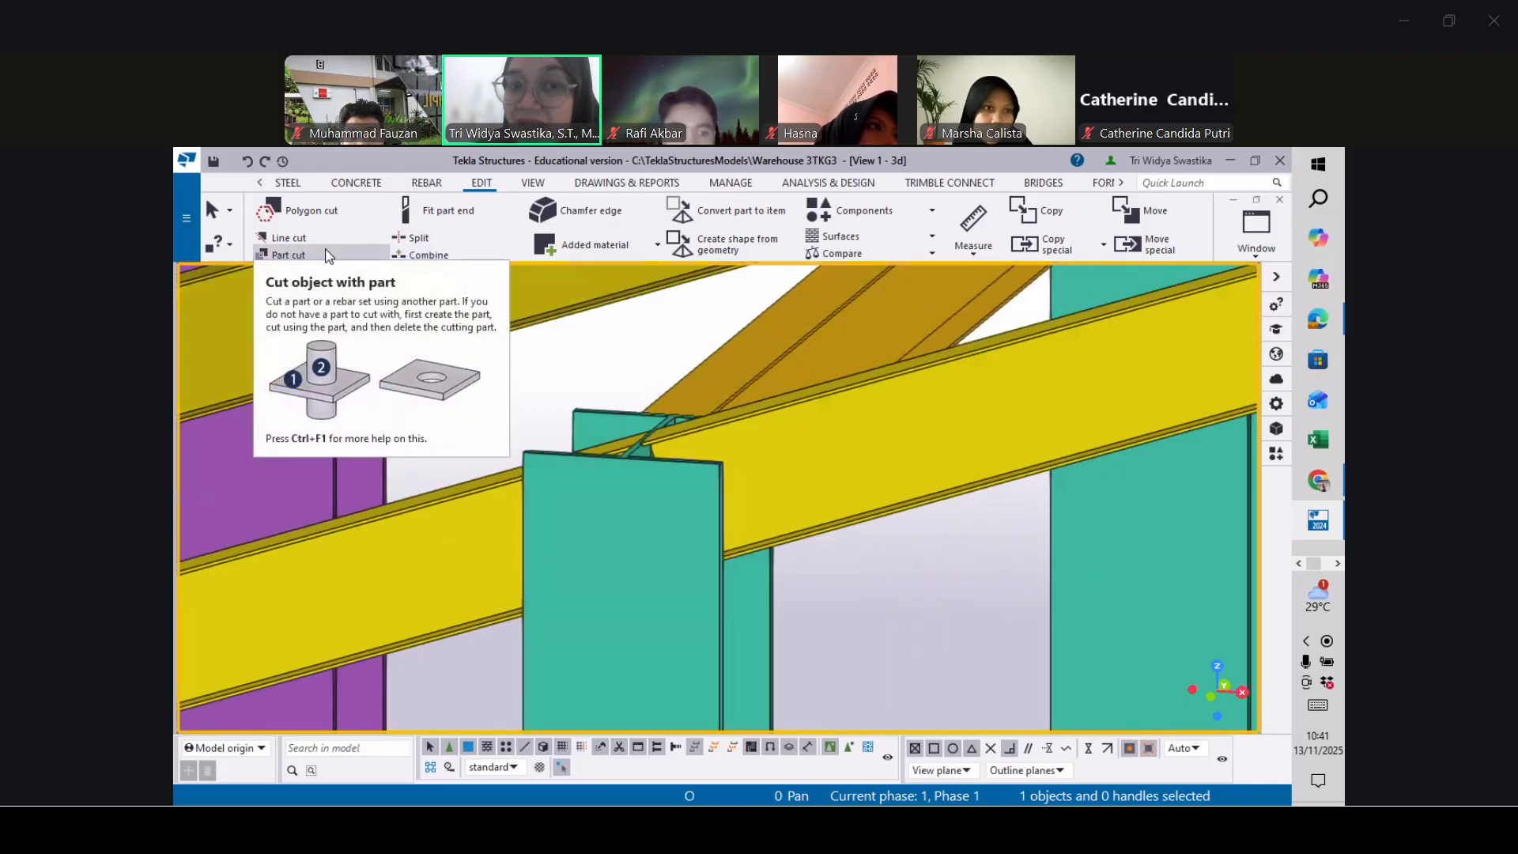
{"action": "scroll", "coordinate": [675, 483], "scroll_direction": "up", "scroll_amount": 2}
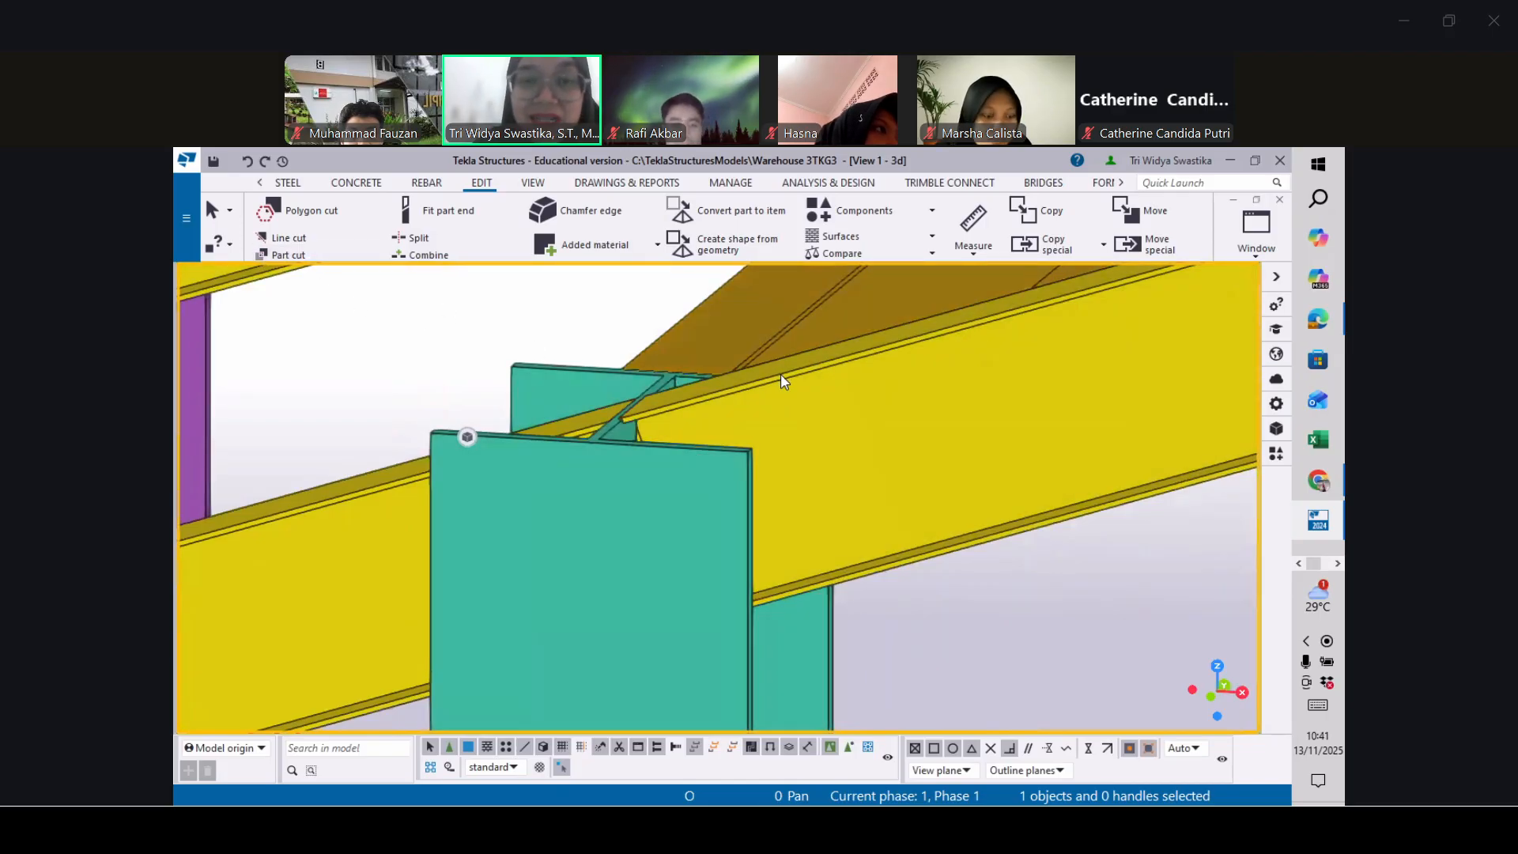
{"action": "scroll", "coordinate": [781, 382], "scroll_direction": "down", "scroll_amount": 6}
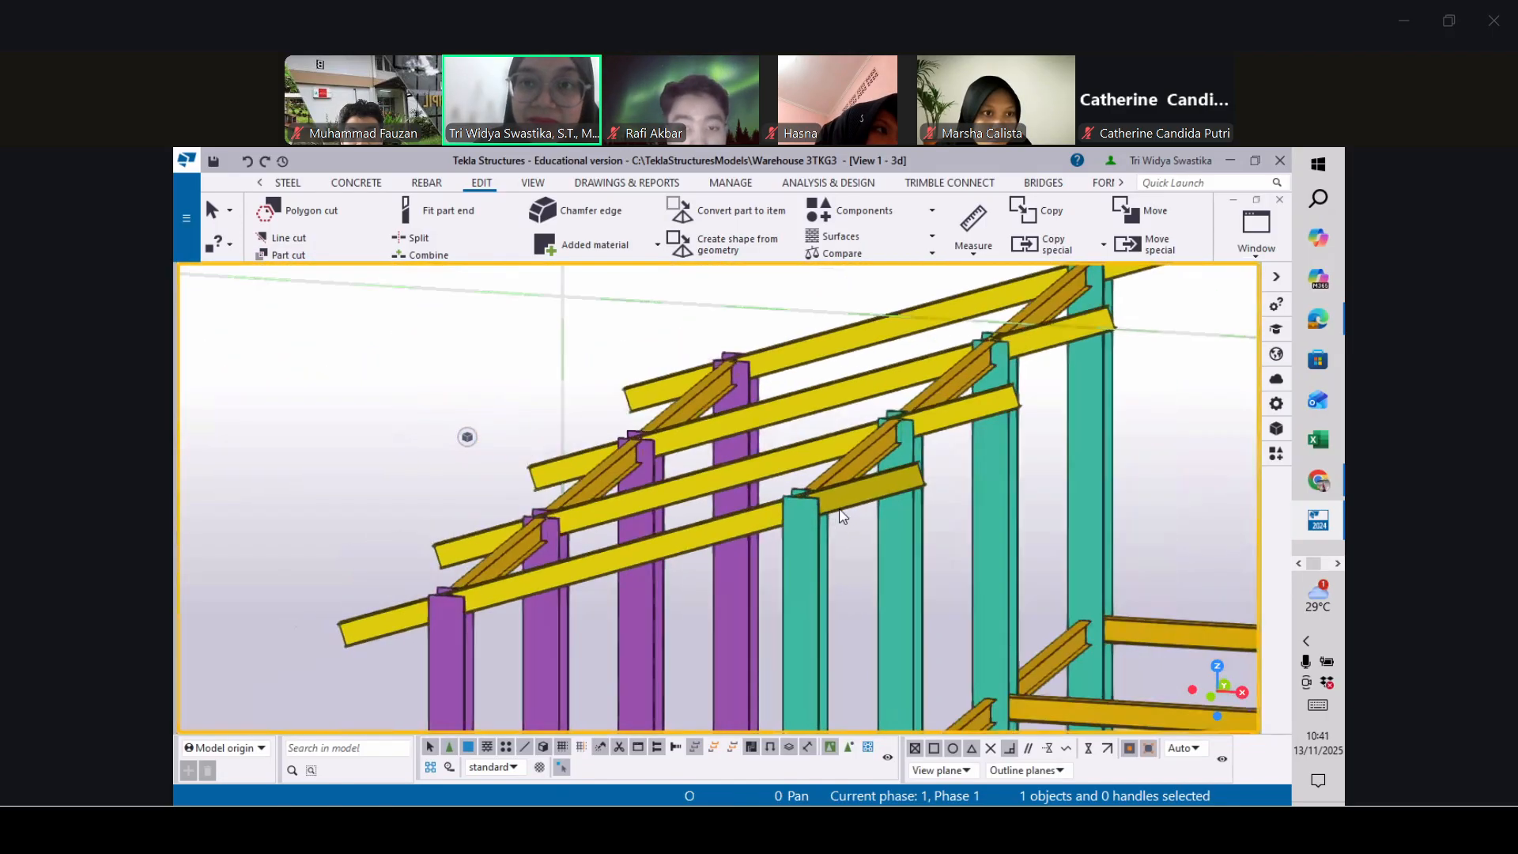
{"action": "scroll", "coordinate": [843, 517], "scroll_direction": "up", "scroll_amount": 5}
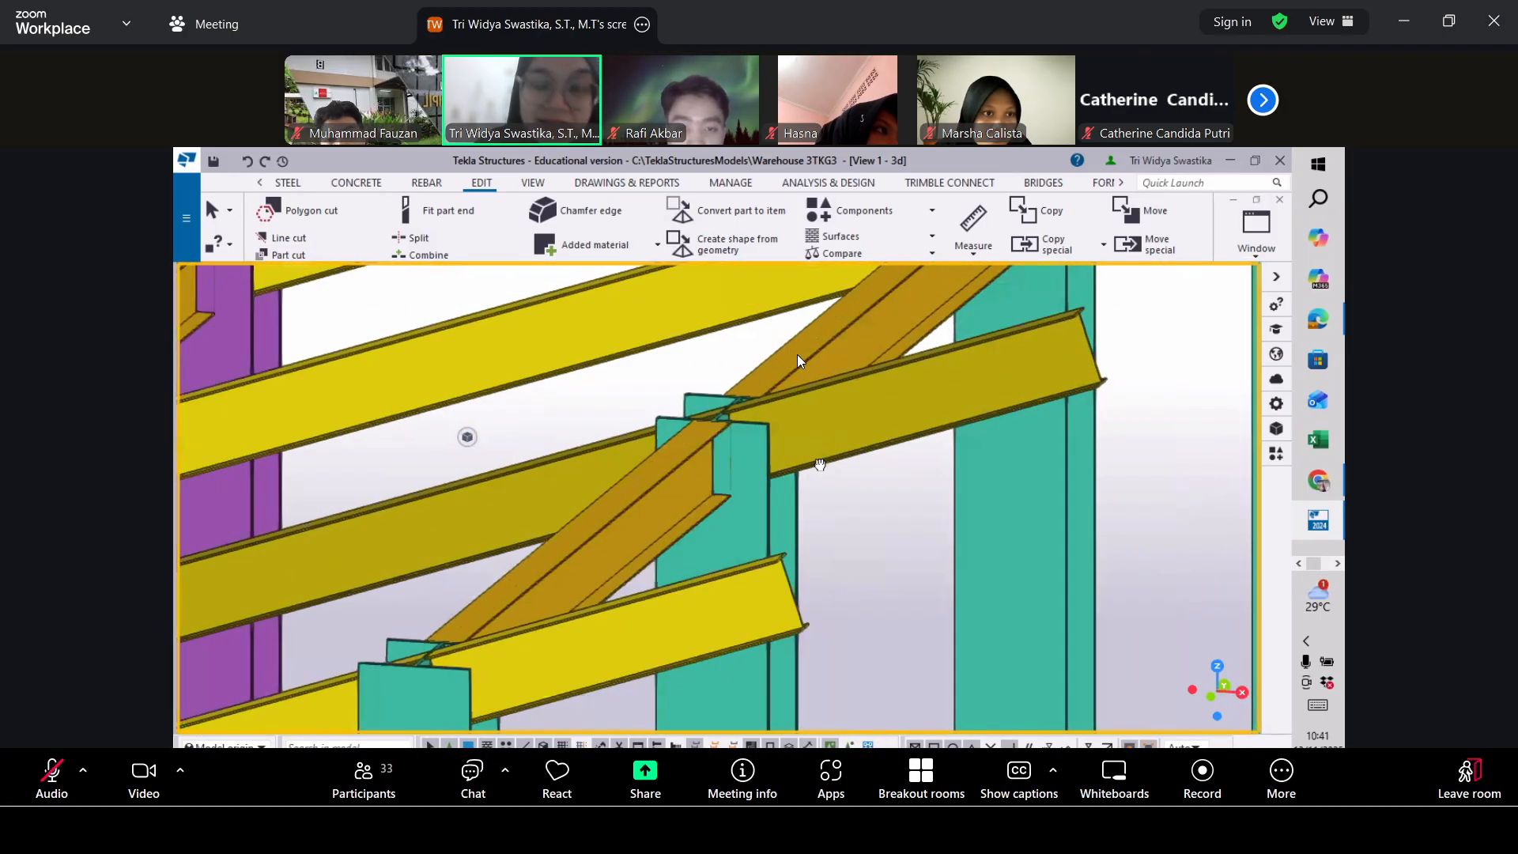
{"action": "middle_click_drag", "start_coordinate": [820, 465], "coordinate": [801, 565], "text": "ctrl"}
{"action": "left_click", "coordinate": [790, 408]}
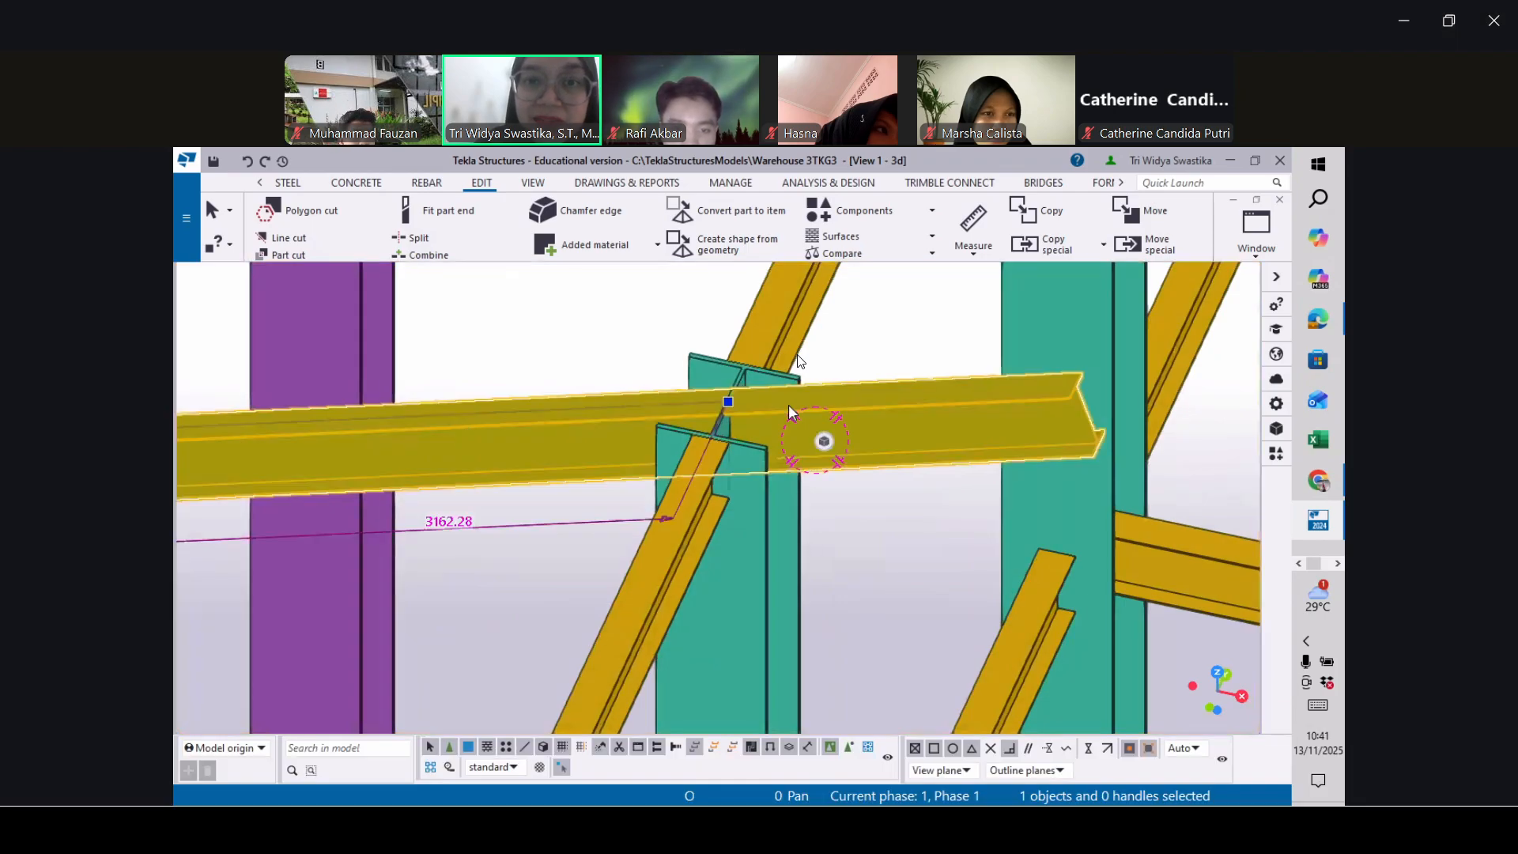
{"action": "left_click", "coordinate": [309, 247]}
{"action": "scroll", "coordinate": [675, 433], "scroll_direction": "up", "scroll_amount": 3}
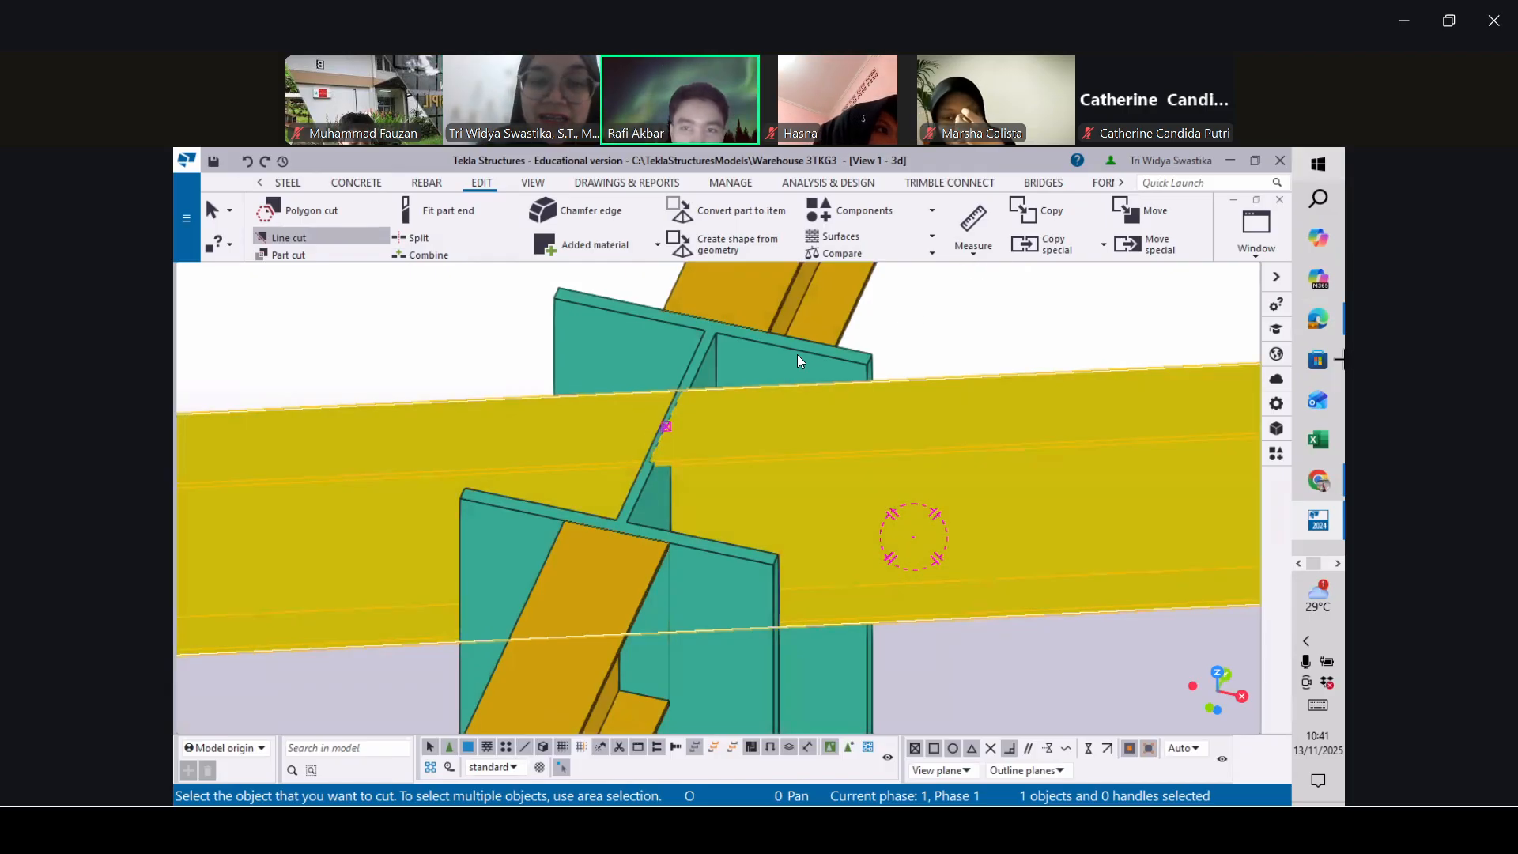
Compare the front rafter with the second rafter at the teal and purple columns, then clear the selection
{"action": "scroll", "coordinate": [732, 474], "scroll_direction": "down", "scroll_amount": 2}
{"action": "middle_click_drag", "start_coordinate": [722, 457], "coordinate": [731, 390], "text": "ctrl"}
{"action": "scroll", "coordinate": [745, 411], "scroll_direction": "down", "scroll_amount": 4}
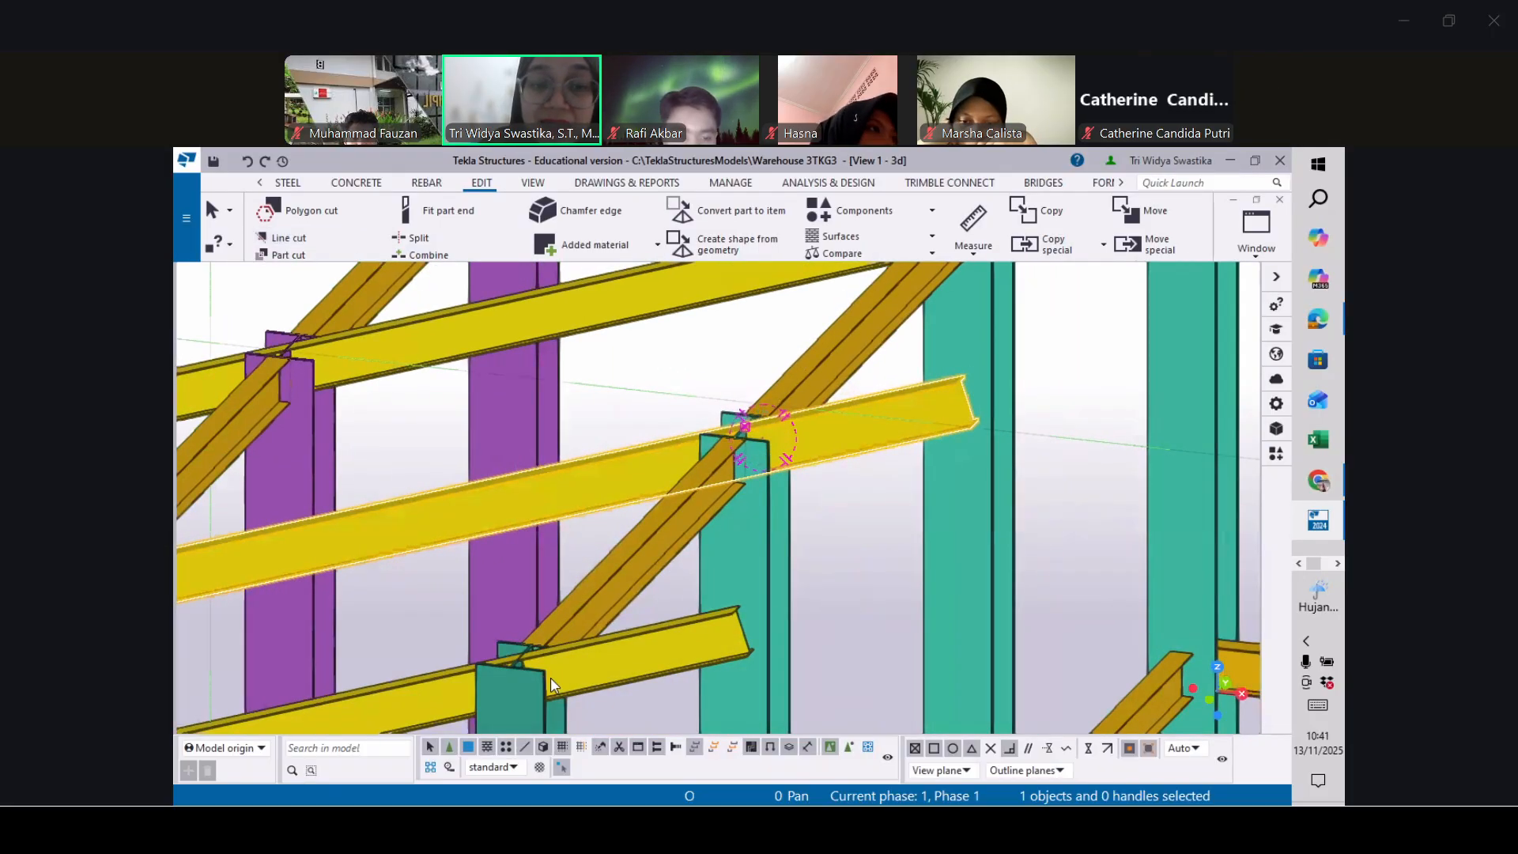
{"action": "middle_click_drag", "start_coordinate": [551, 679], "coordinate": [668, 574]}
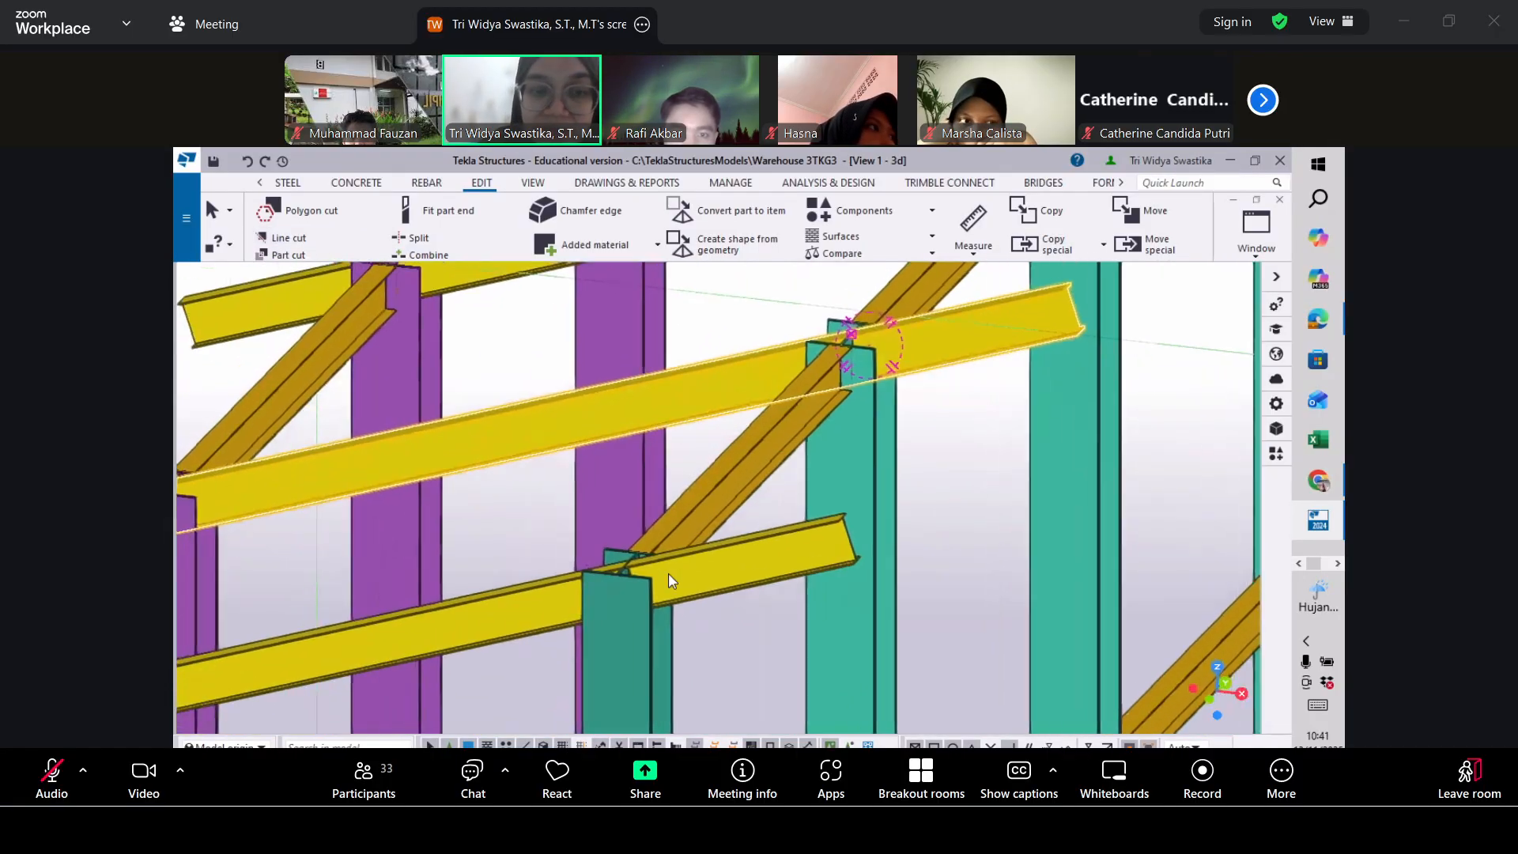
{"action": "scroll", "coordinate": [659, 584], "scroll_direction": "up", "scroll_amount": 3}
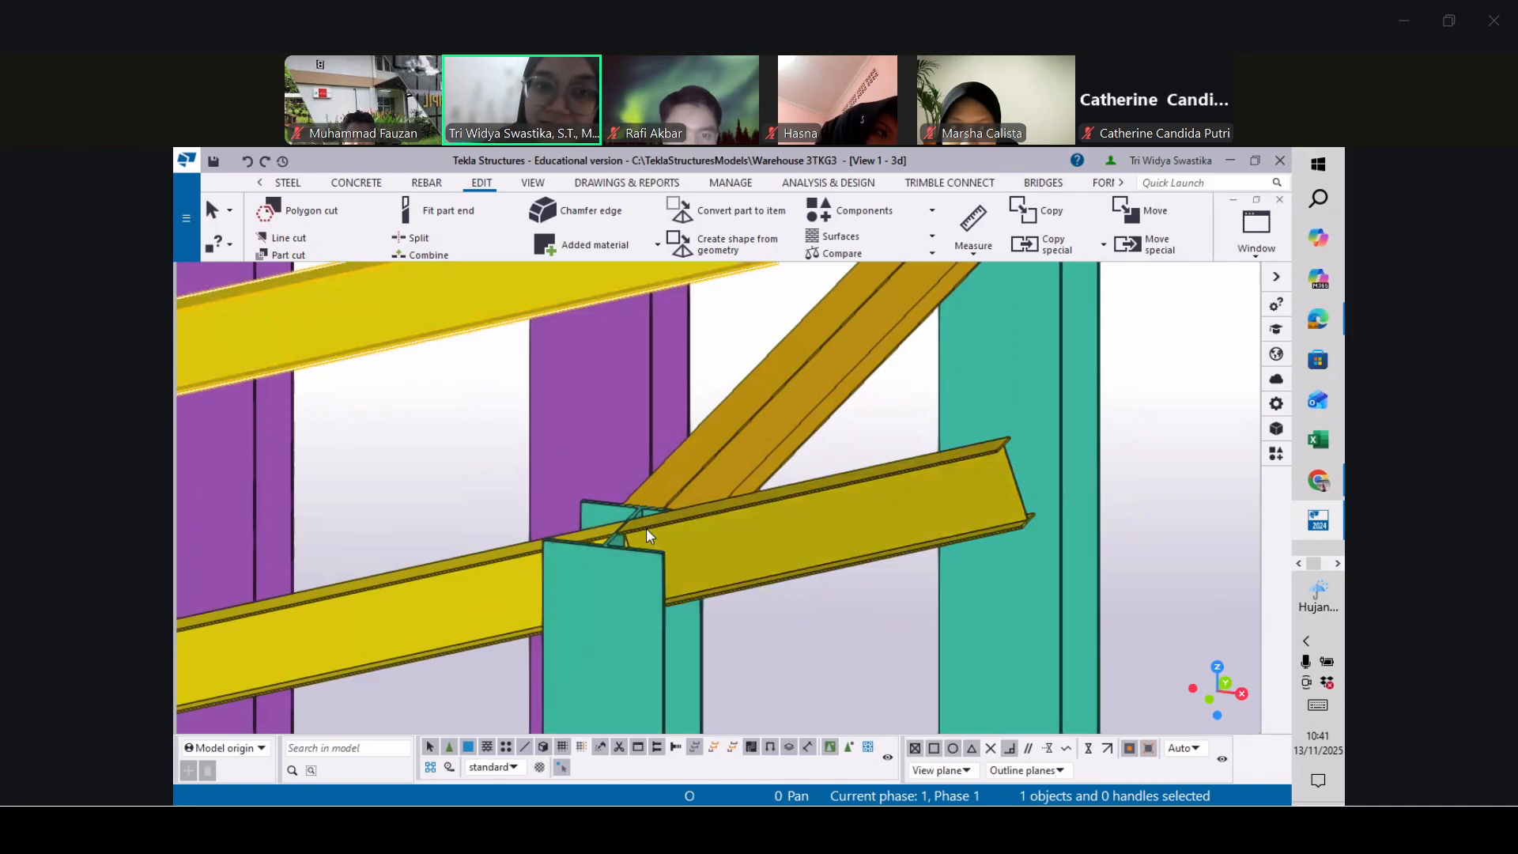
{"action": "scroll", "coordinate": [647, 528], "scroll_direction": "down", "scroll_amount": 5}
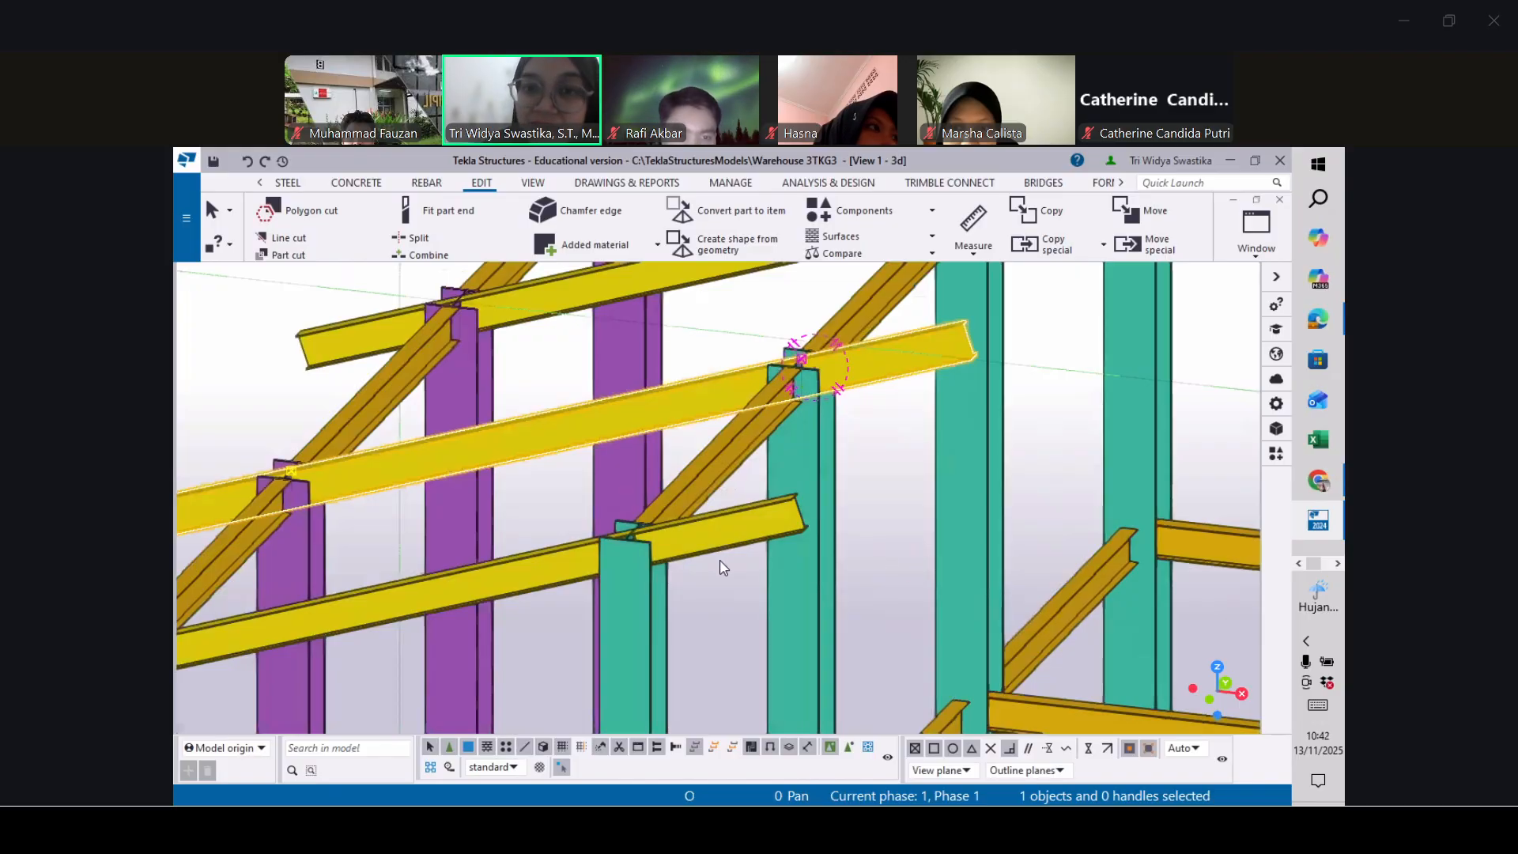
{"action": "middle_click_drag", "start_coordinate": [719, 557], "coordinate": [788, 582], "text": "ctrl"}
{"action": "scroll", "coordinate": [787, 582], "scroll_direction": "down", "scroll_amount": 3}
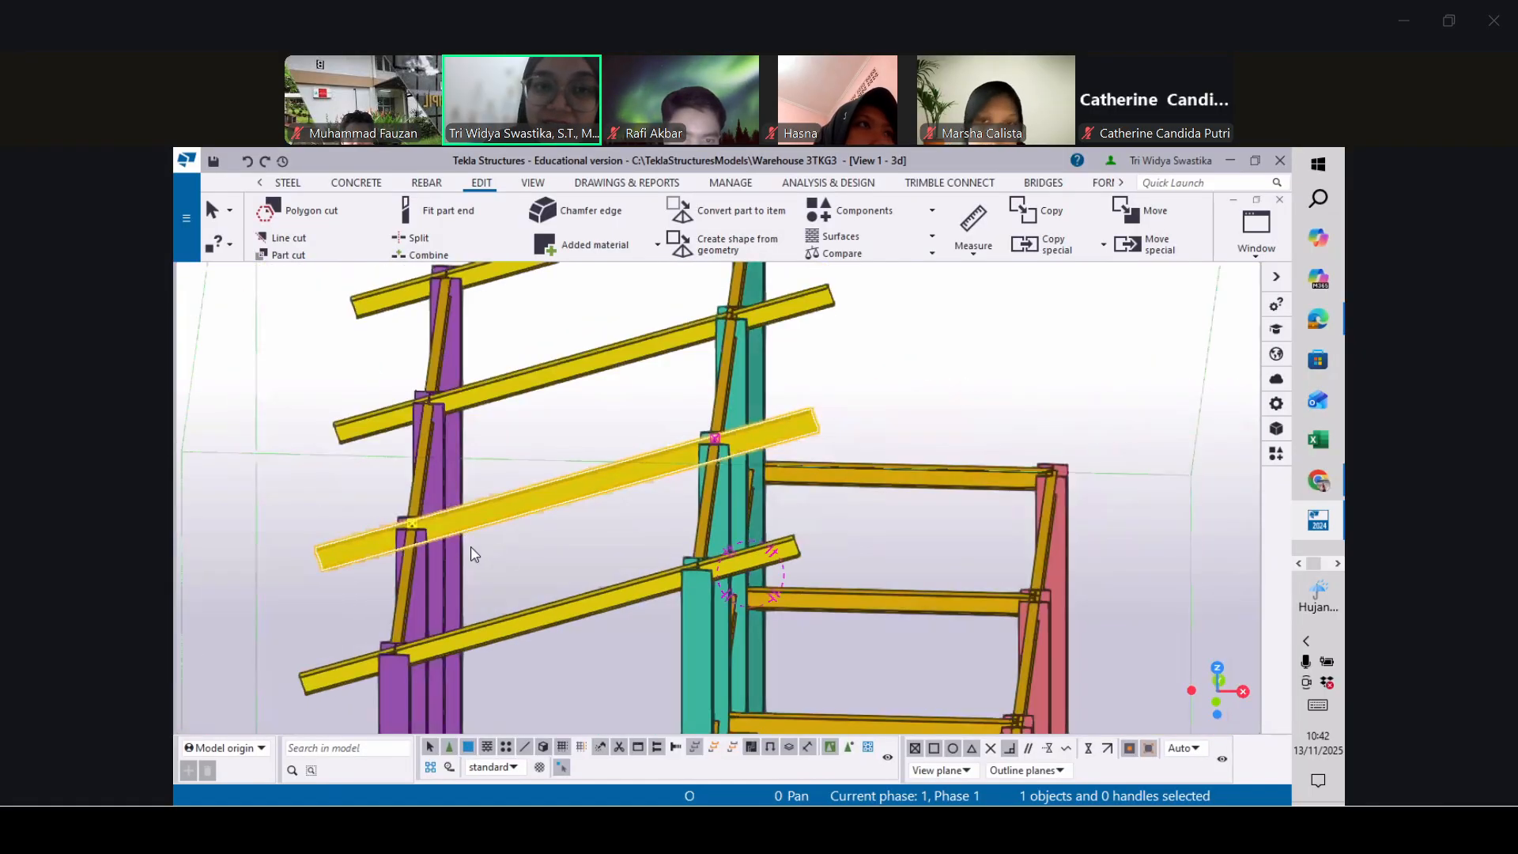
{"action": "middle_click_drag", "start_coordinate": [590, 523], "coordinate": [543, 589], "text": "ctrl"}
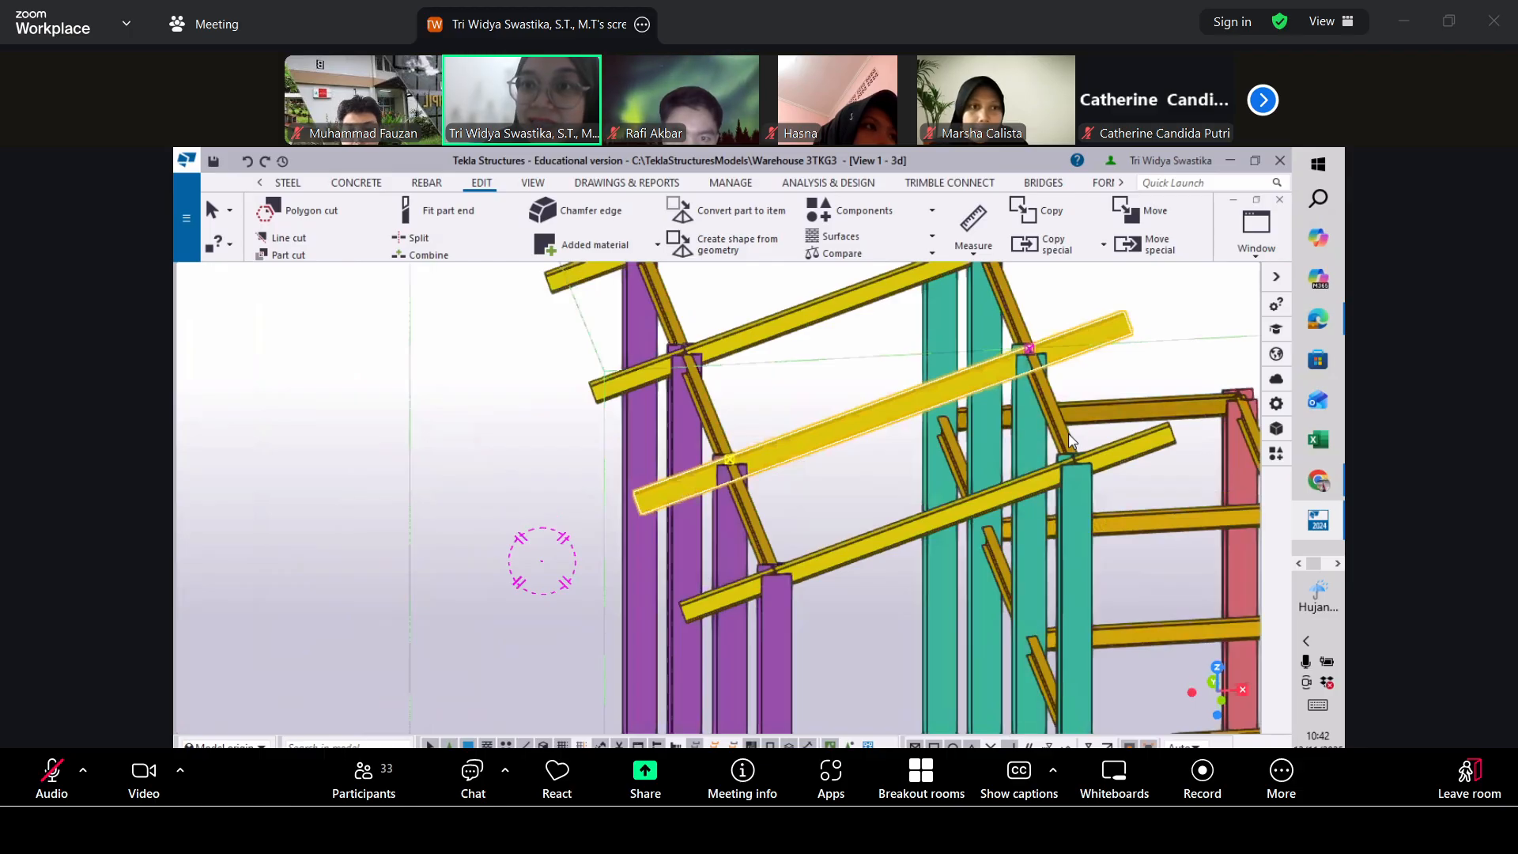
{"action": "scroll", "coordinate": [1069, 441], "scroll_direction": "down", "scroll_amount": 5}
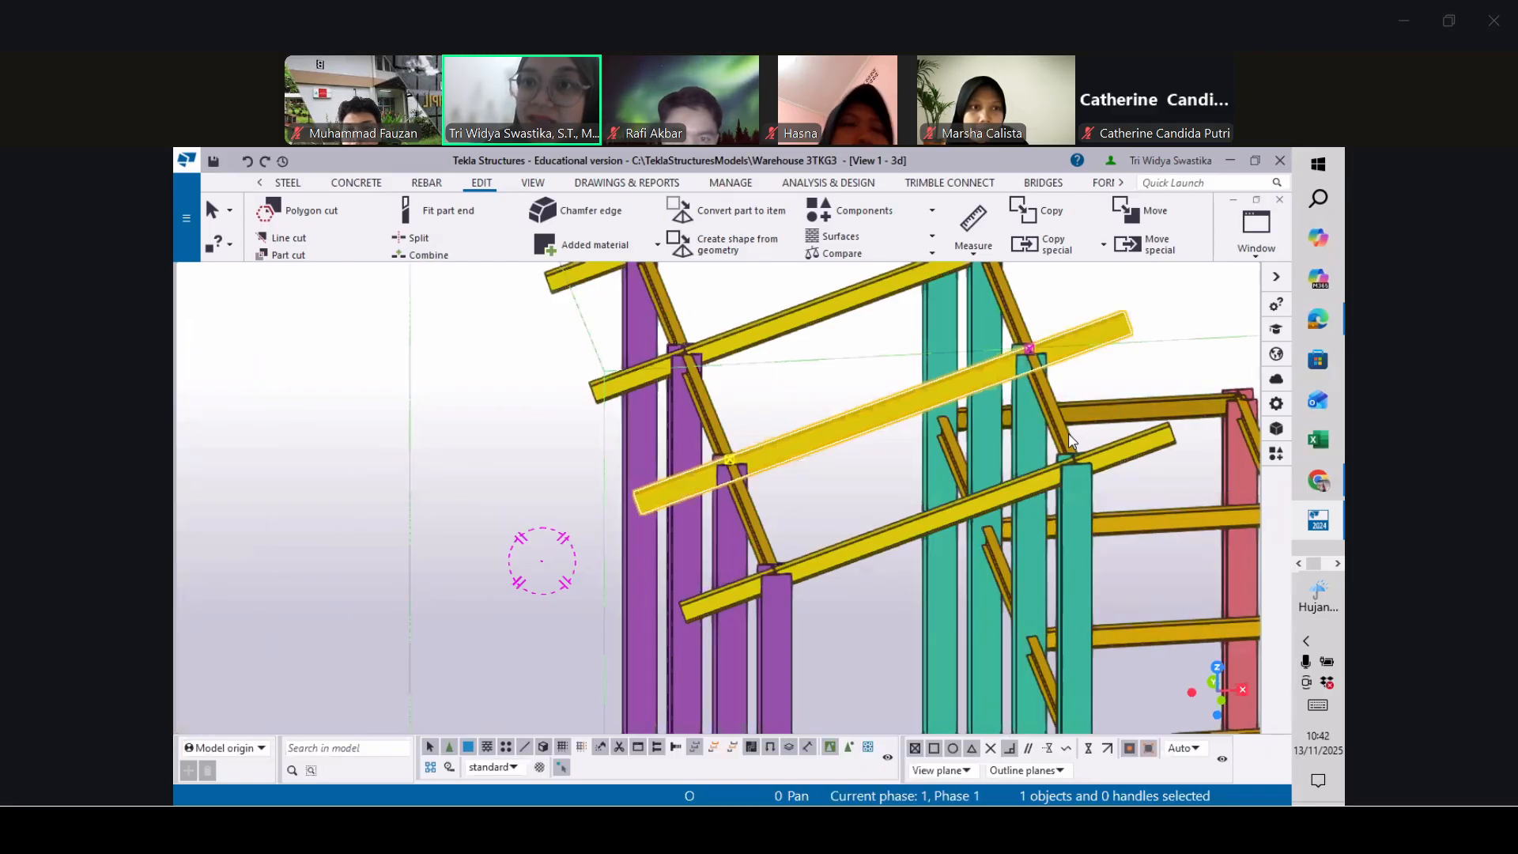
{"action": "middle_click_drag", "start_coordinate": [1072, 559], "coordinate": [1118, 538], "text": "ctrl"}
{"action": "scroll", "coordinate": [1123, 367], "scroll_direction": "up", "scroll_amount": 5}
{"action": "scroll", "coordinate": [1115, 362], "scroll_direction": "up", "scroll_amount": 3}
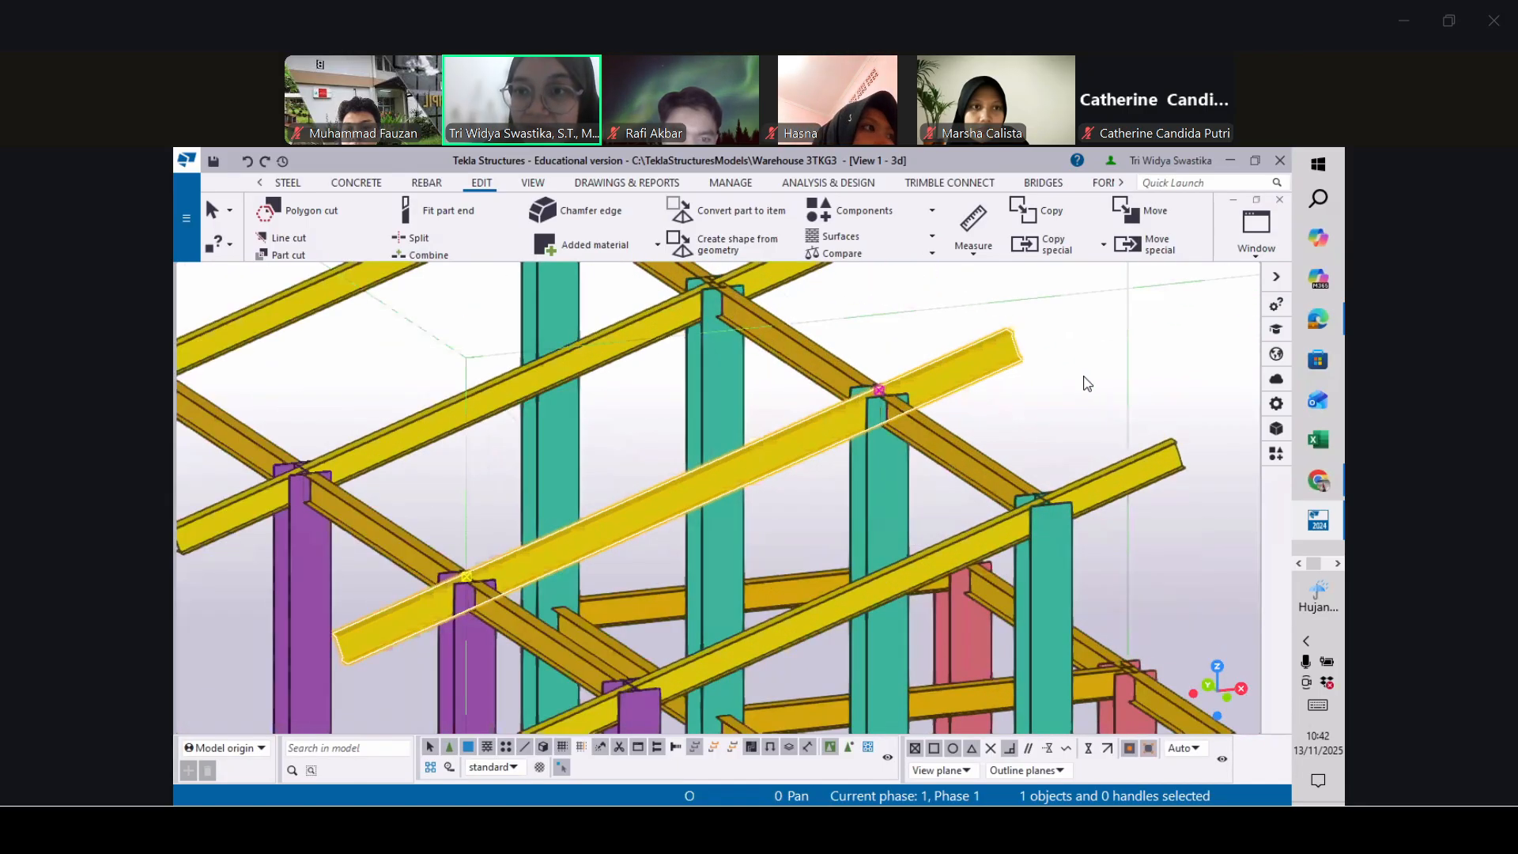
{"action": "left_click", "coordinate": [1076, 375]}
{"action": "scroll", "coordinate": [1076, 374], "scroll_direction": "down", "scroll_amount": 1}
{"action": "scroll", "coordinate": [1080, 380], "scroll_direction": "down", "scroll_amount": 1}
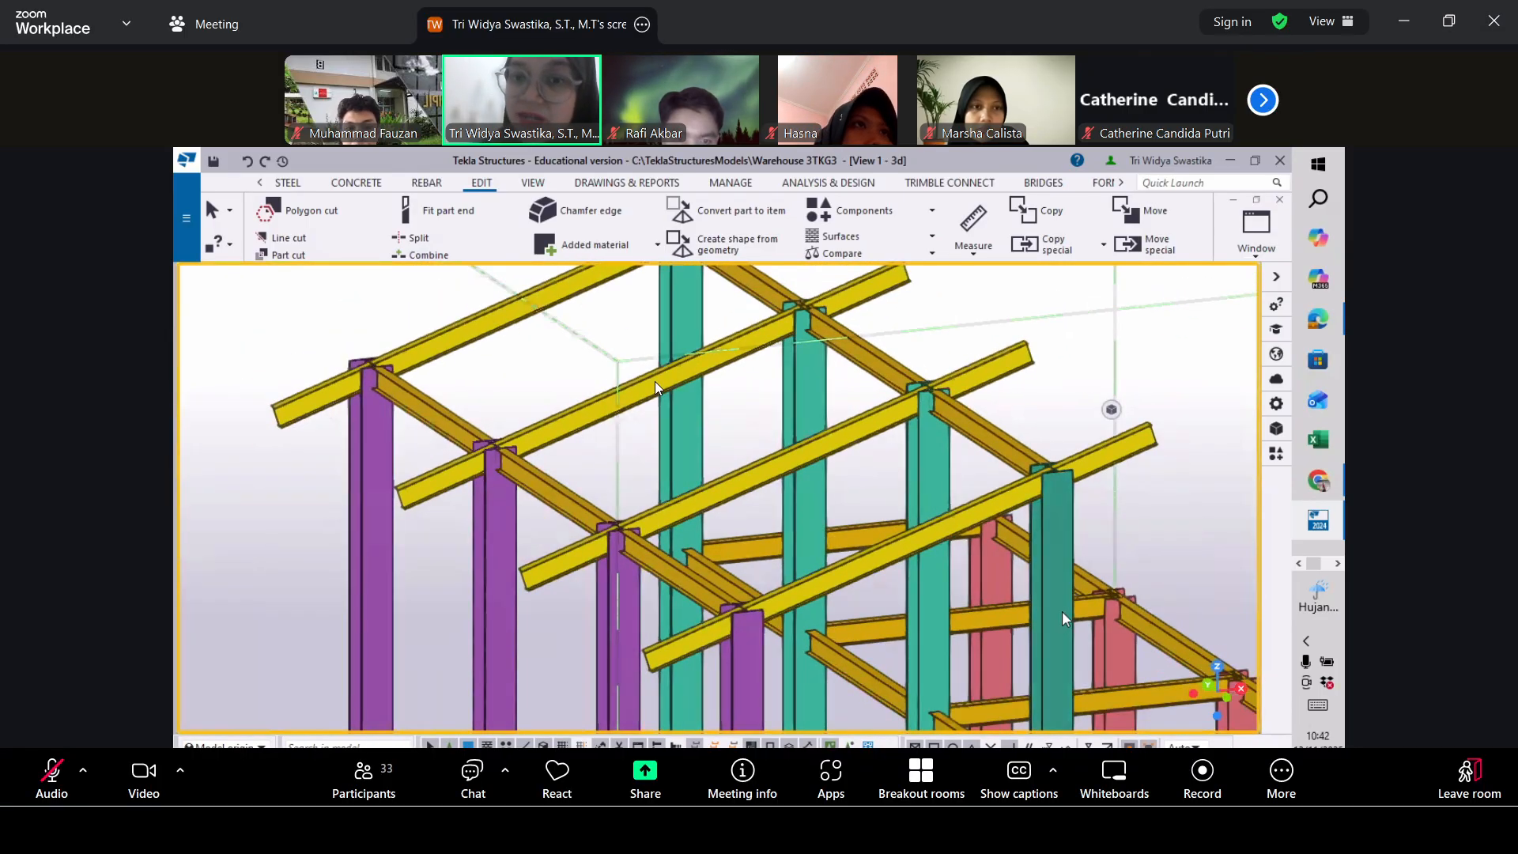
Search the applications and components catalogue for "endplate", keeping the front purple column's rafter joint in view
{"action": "middle_click_drag", "start_coordinate": [1141, 641], "coordinate": [1076, 601]}
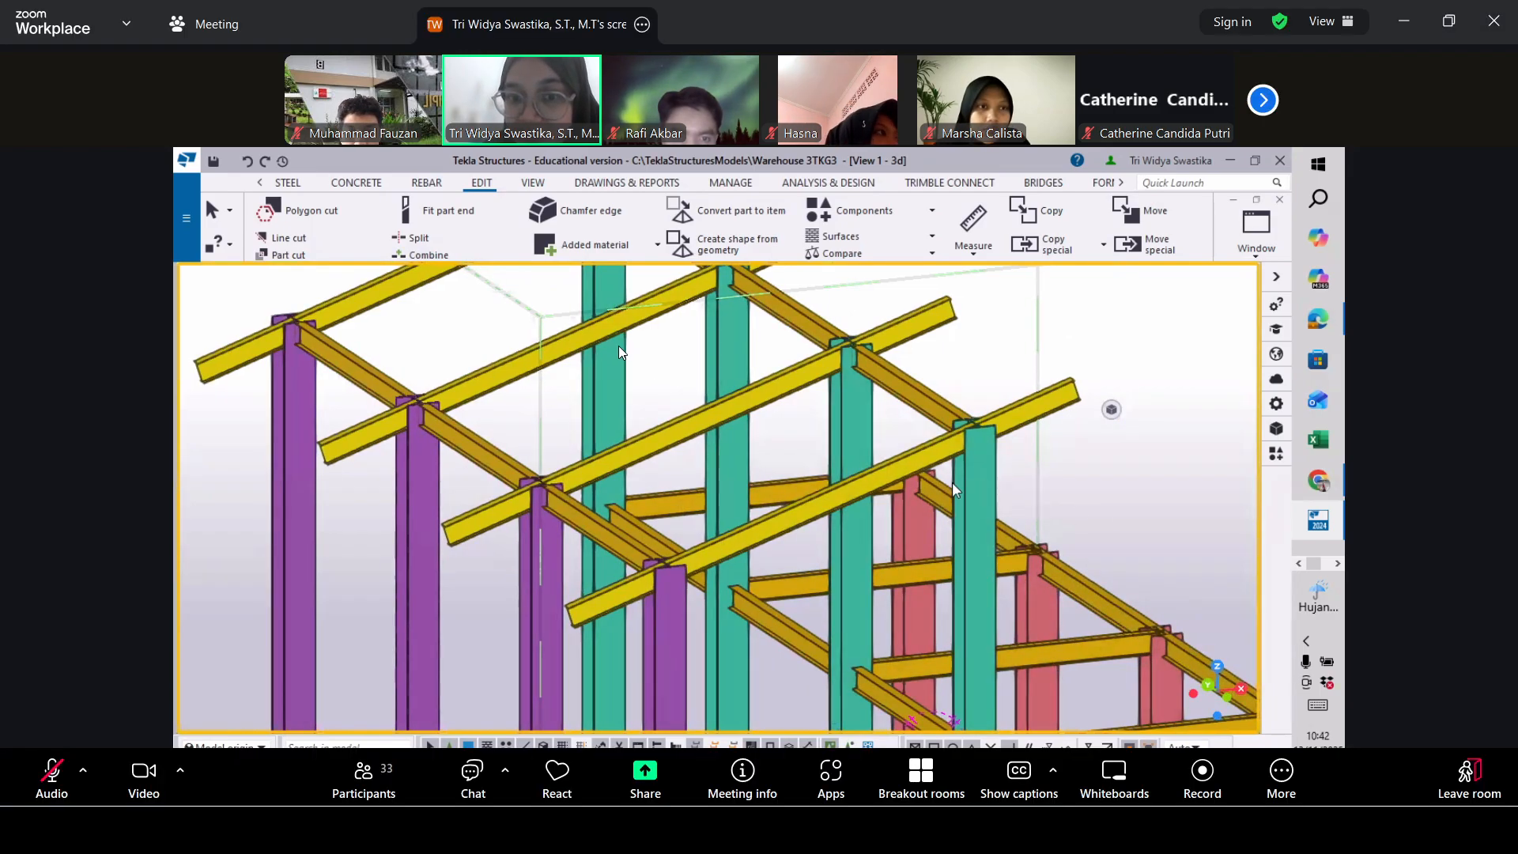
{"action": "scroll", "coordinate": [622, 346], "scroll_direction": "up", "scroll_amount": 3}
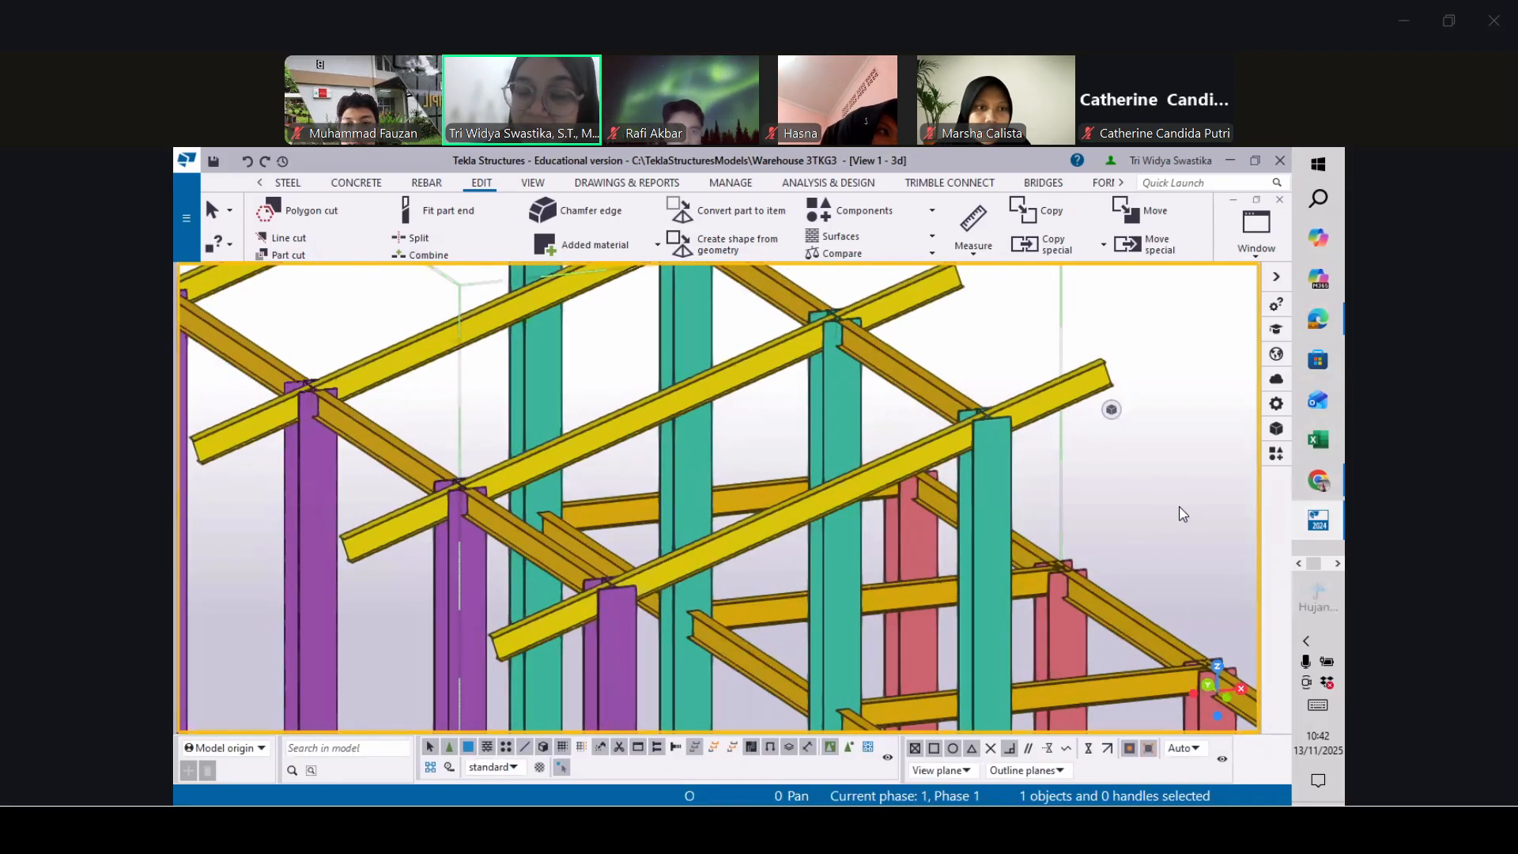
{"action": "scroll", "coordinate": [490, 563], "scroll_direction": "up", "scroll_amount": 1}
{"action": "scroll", "coordinate": [491, 563], "scroll_direction": "up", "scroll_amount": 1}
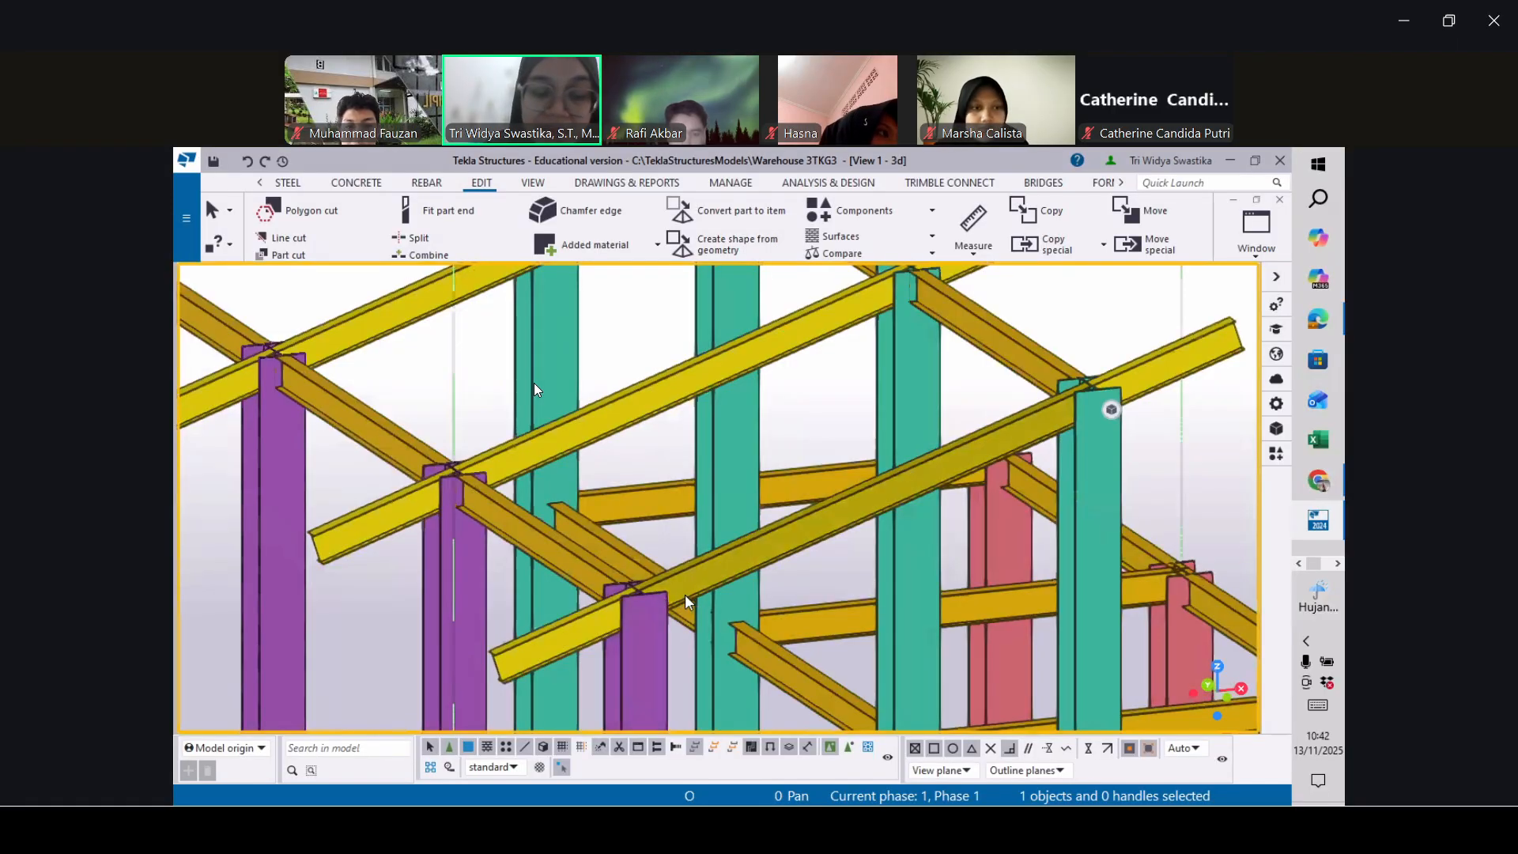
{"action": "scroll", "coordinate": [661, 599], "scroll_direction": "up", "scroll_amount": 2}
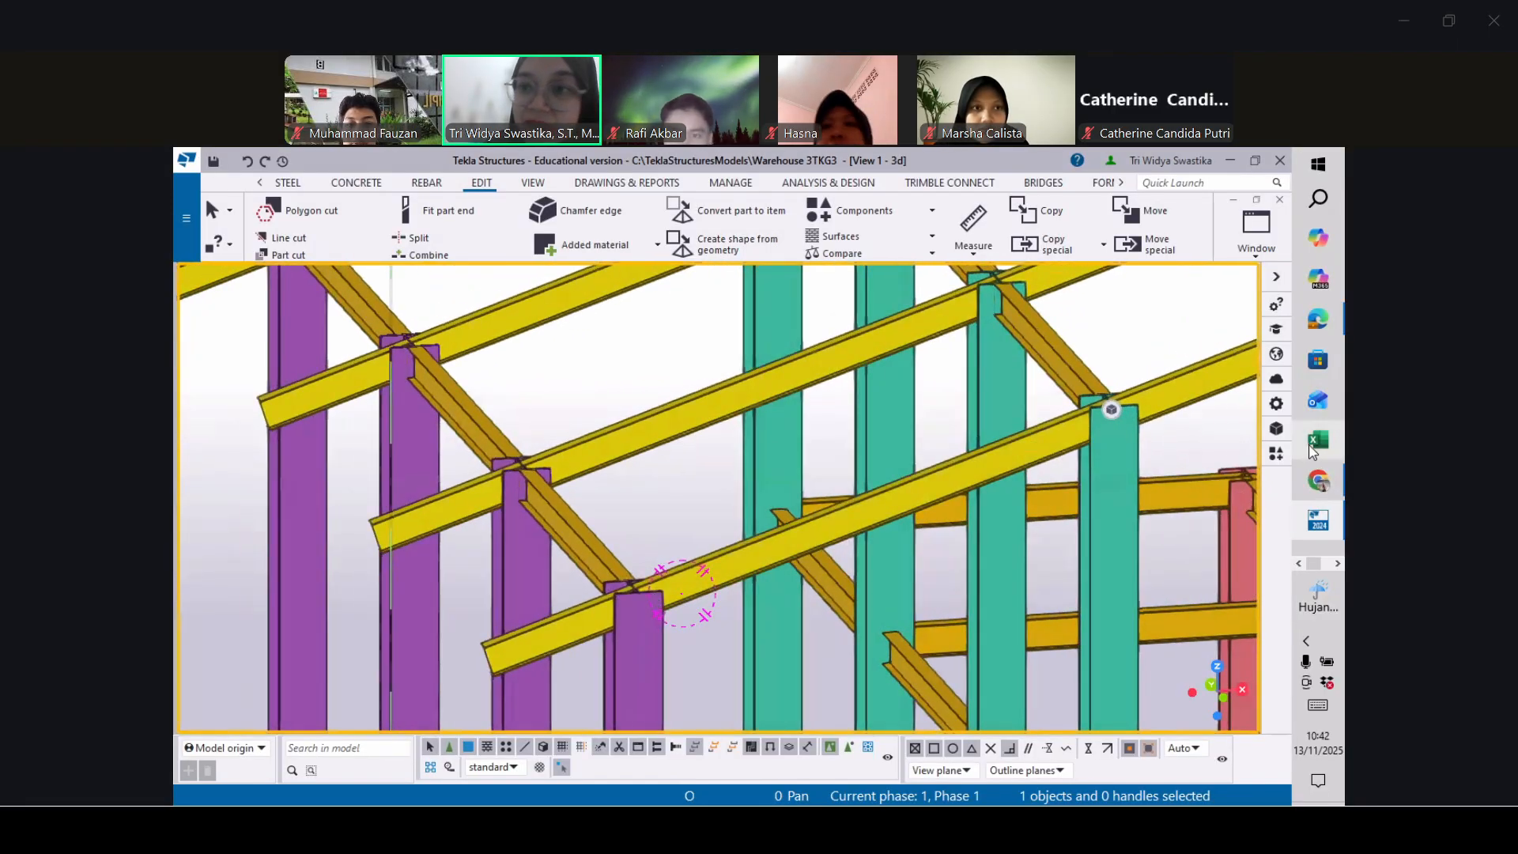
{"action": "left_click", "coordinate": [1277, 453]}
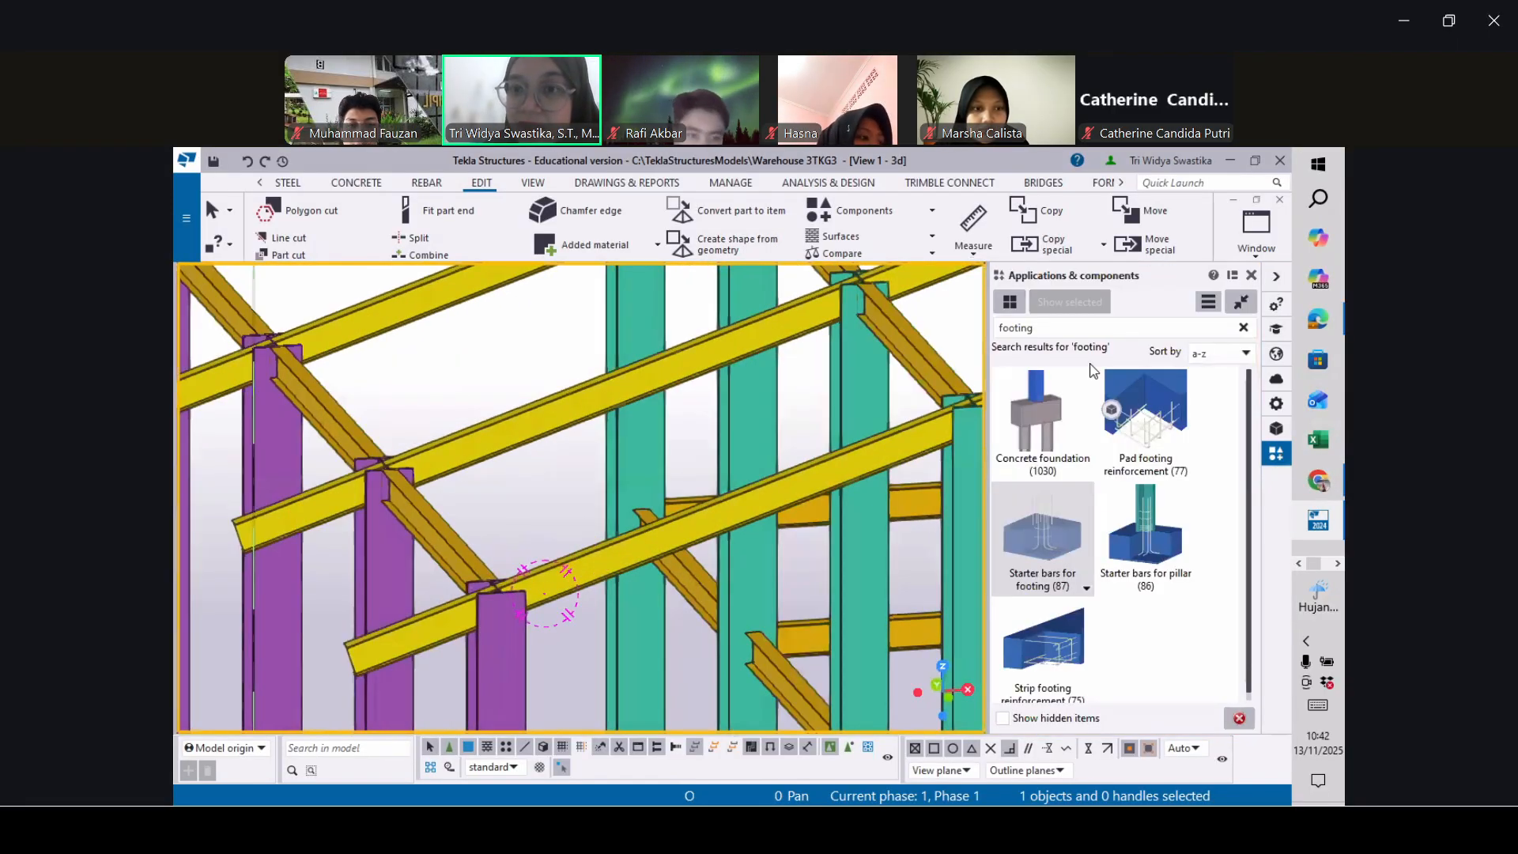
{"action": "left_click_drag", "start_coordinate": [1060, 327], "coordinate": [972, 327]}
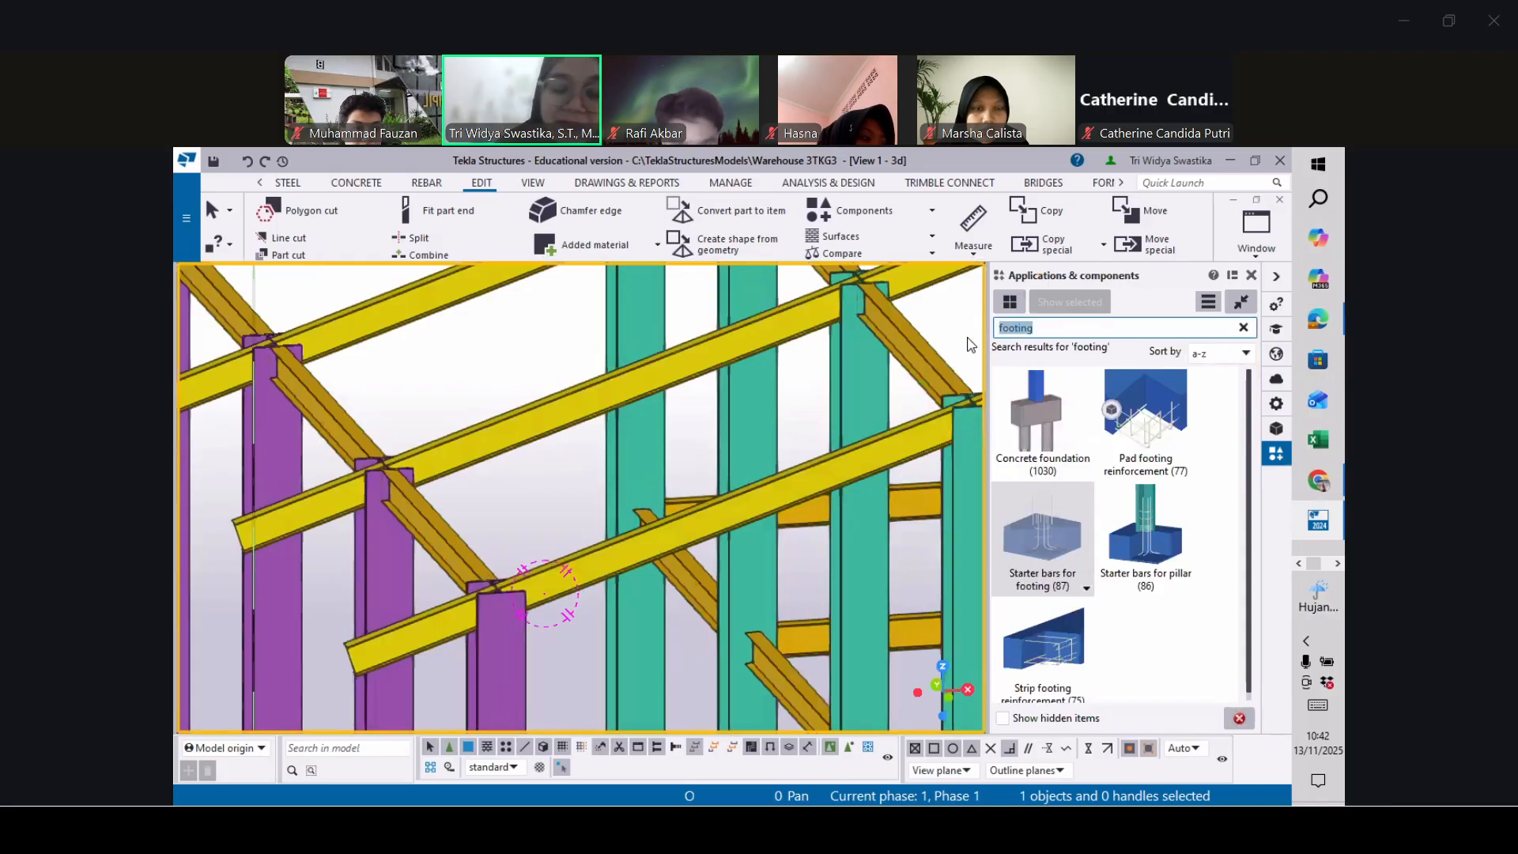
{"action": "type", "text": "e"}
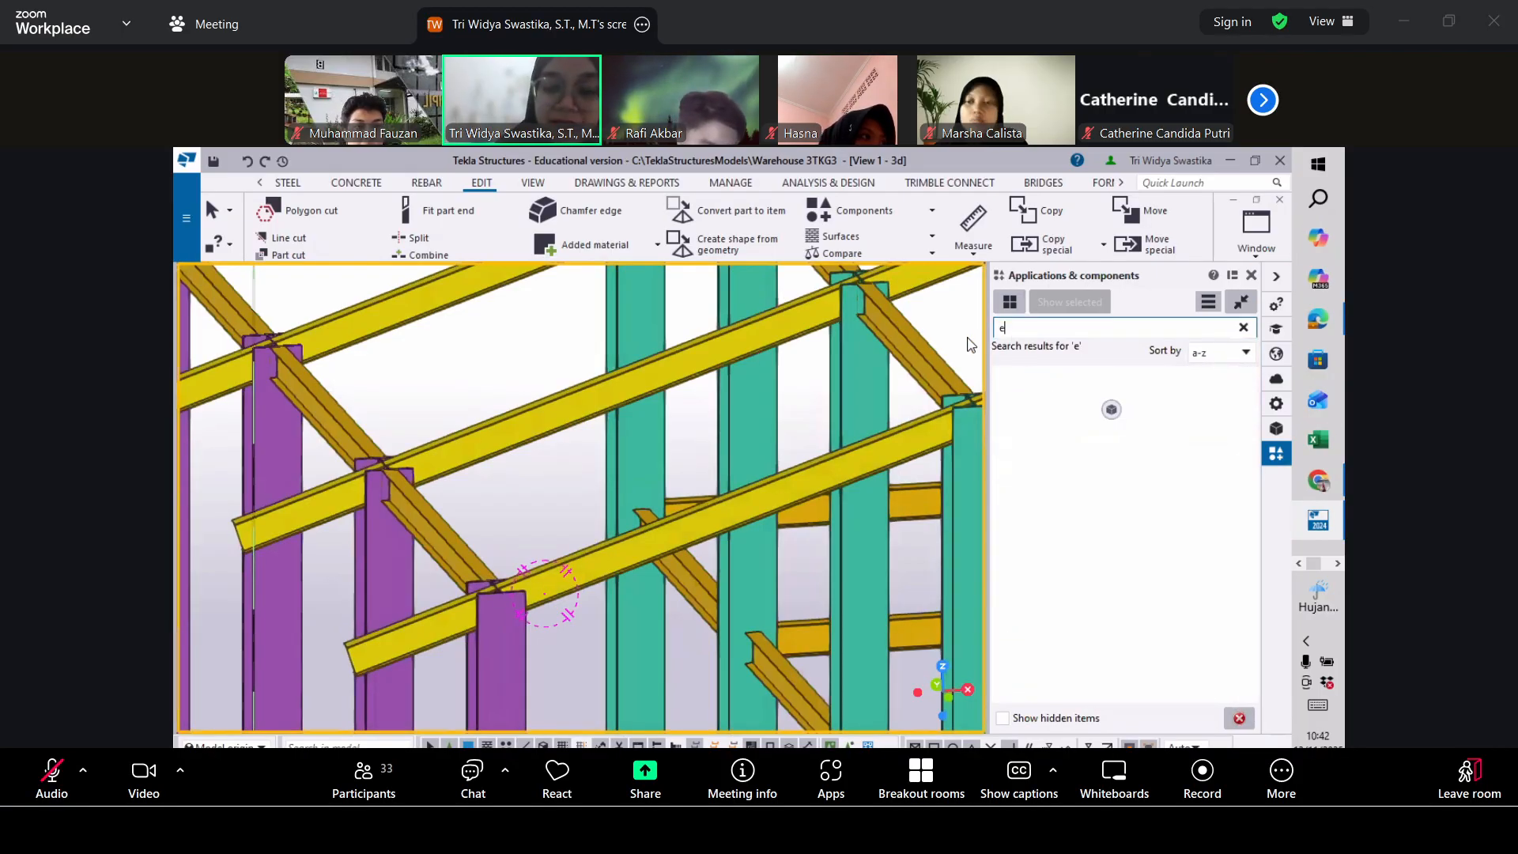
{"action": "type", "text": "ndpl"}
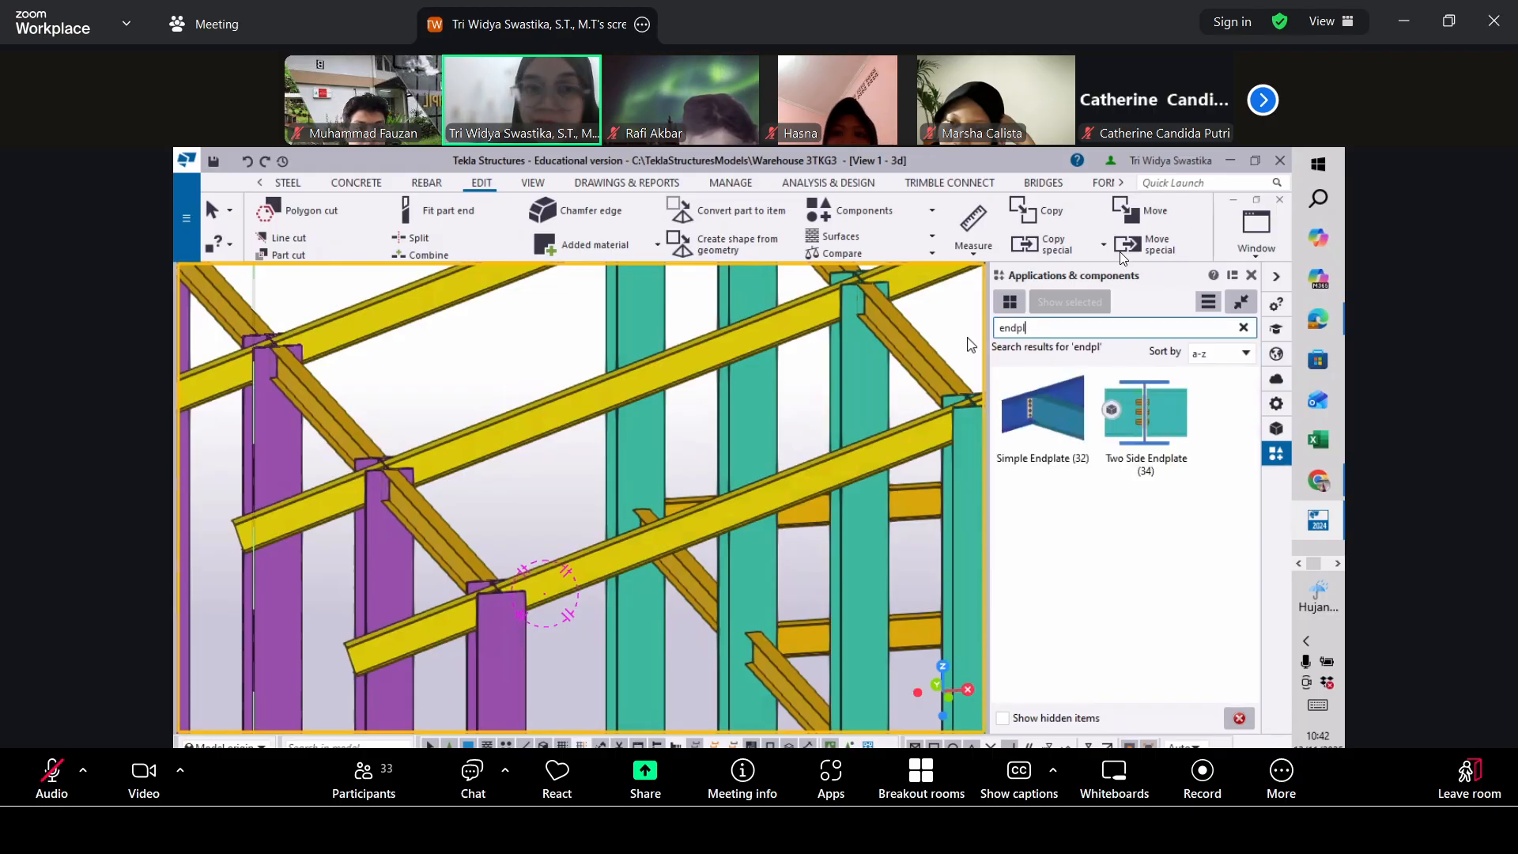
{"action": "type", "text": "teate"}
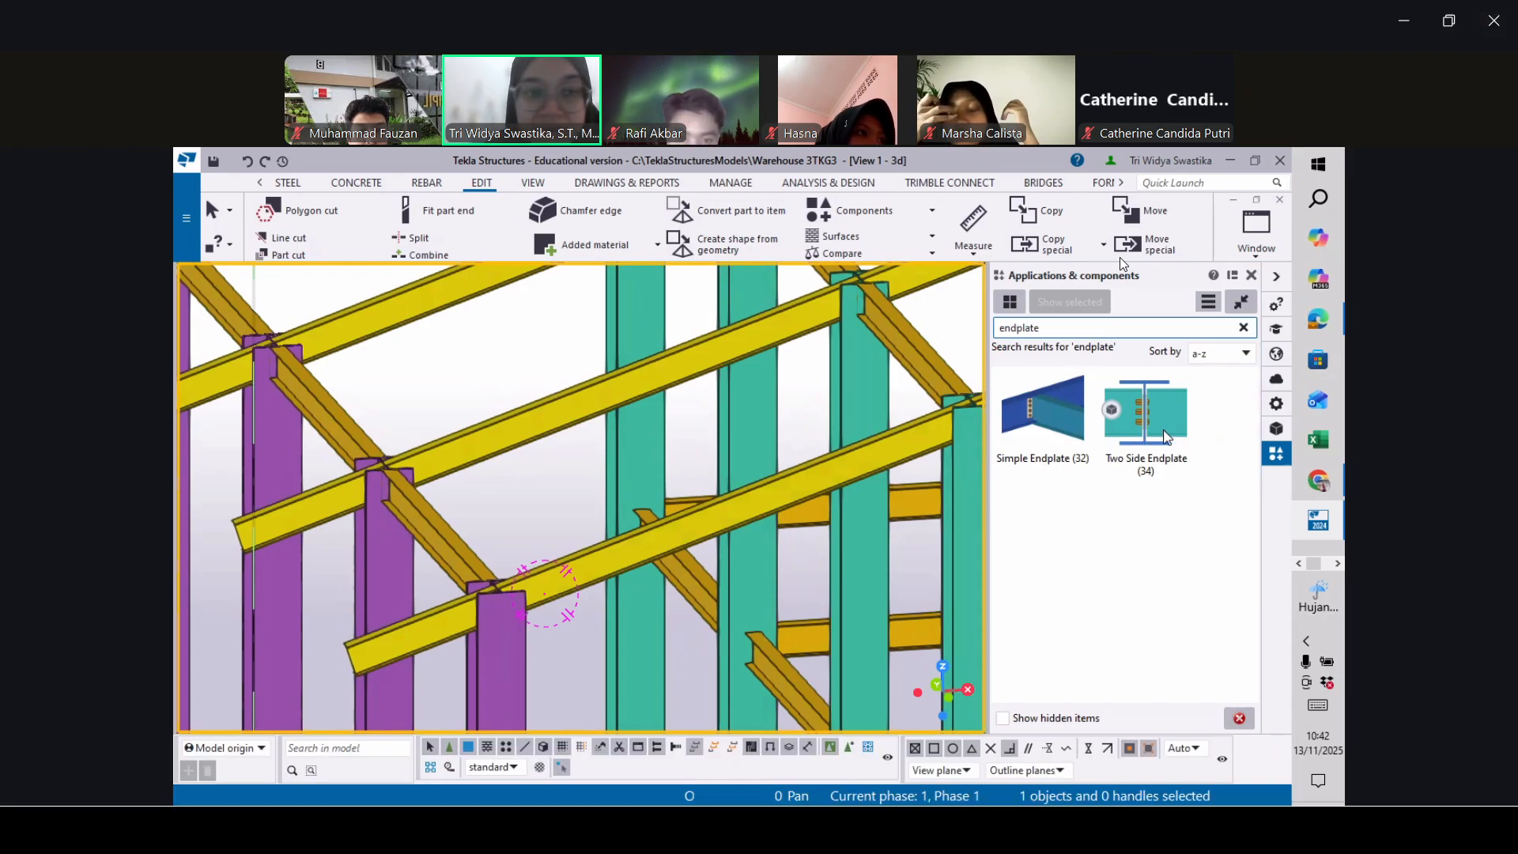
Apply a Two Side Endplate (34) connection between the front purple column and the yellow rafter crossing it
{"action": "left_click", "coordinate": [1164, 435]}
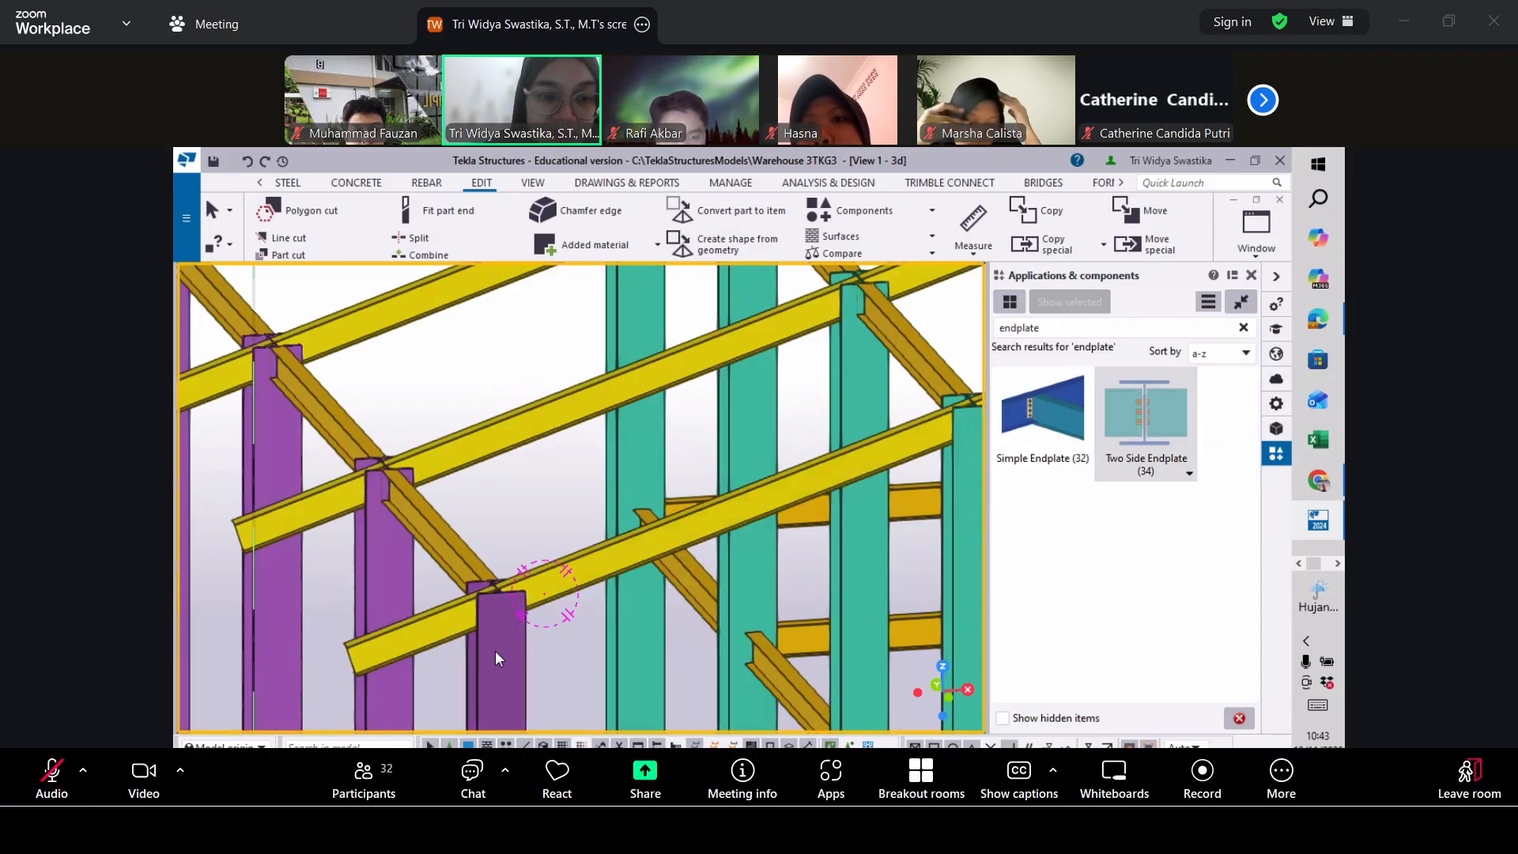
{"action": "scroll", "coordinate": [495, 650], "scroll_direction": "up", "scroll_amount": 2}
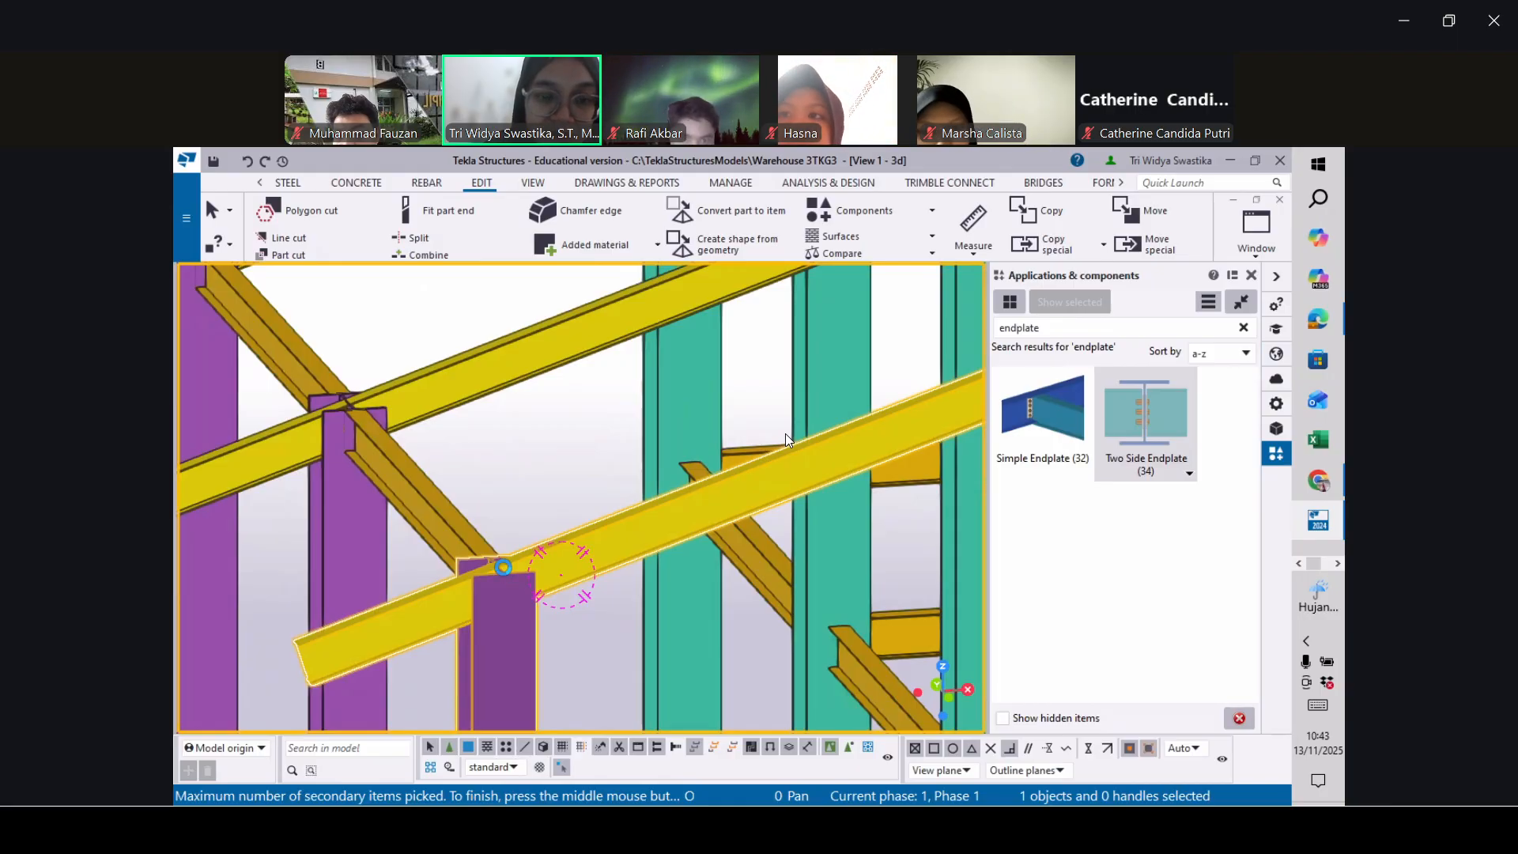
{"action": "middle_click", "coordinate": [503, 567]}
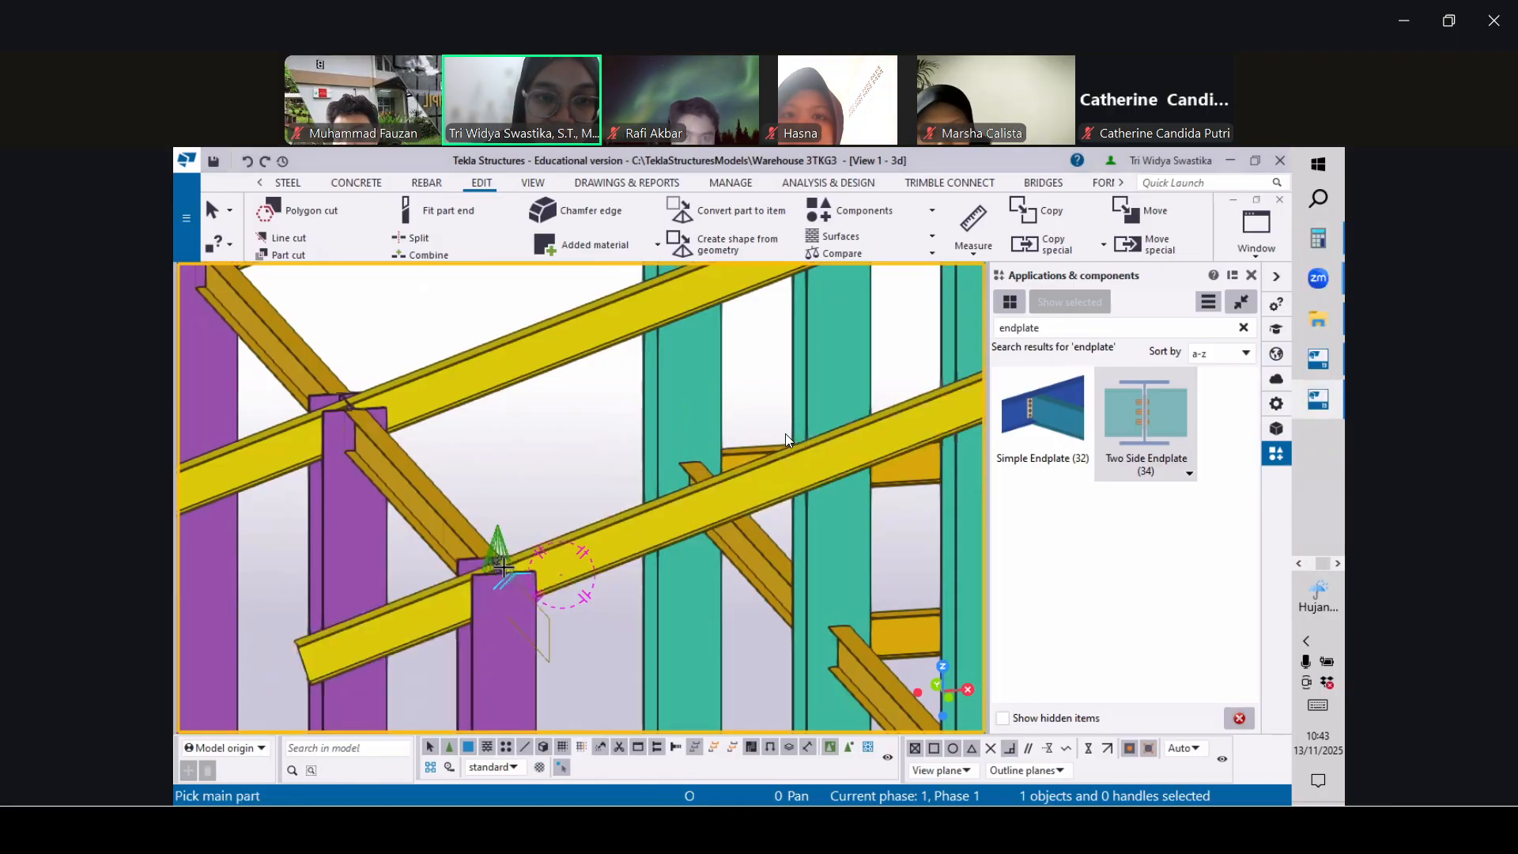
Examine the bolted endplate connection at the front purple column from both sides of the rafter
{"action": "scroll", "coordinate": [503, 629], "scroll_direction": "up", "scroll_amount": 3}
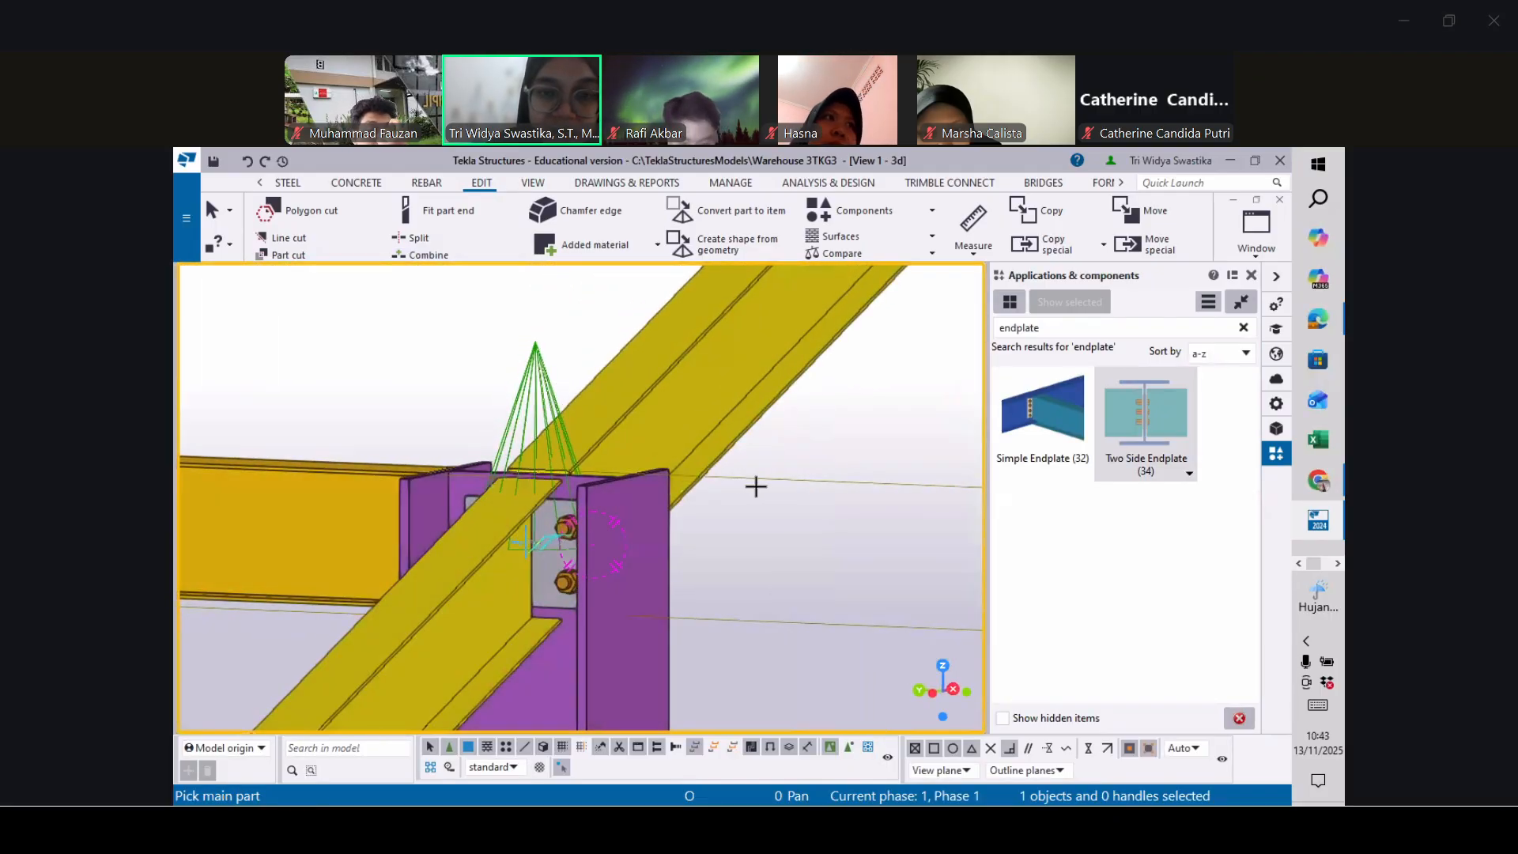
{"action": "scroll", "coordinate": [630, 535], "scroll_direction": "down", "scroll_amount": 10}
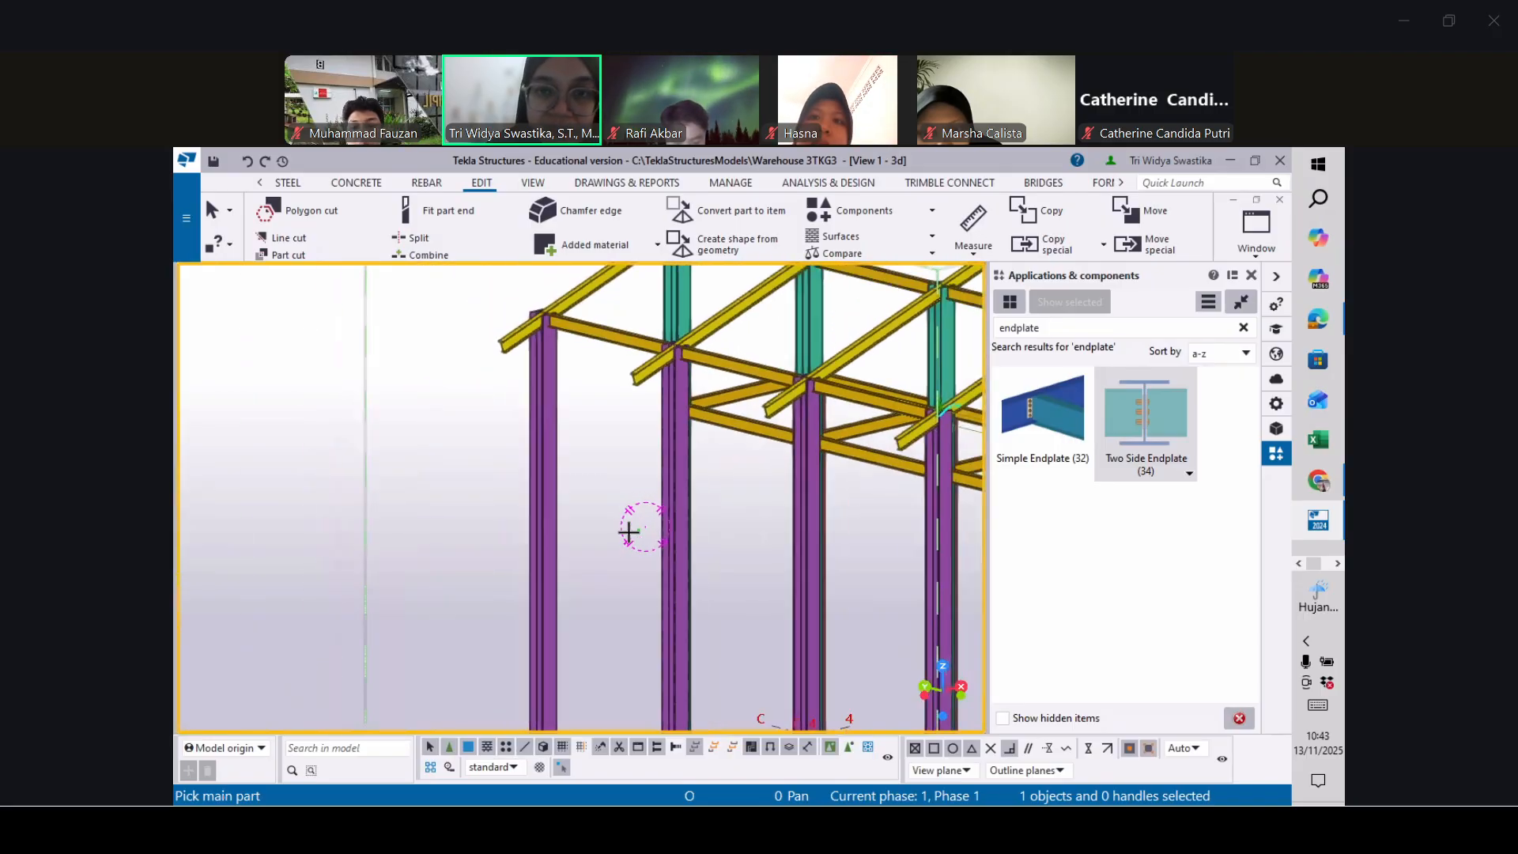
{"action": "scroll", "coordinate": [830, 457], "scroll_direction": "up", "scroll_amount": 5}
{"action": "scroll", "coordinate": [806, 452], "scroll_direction": "up", "scroll_amount": 5}
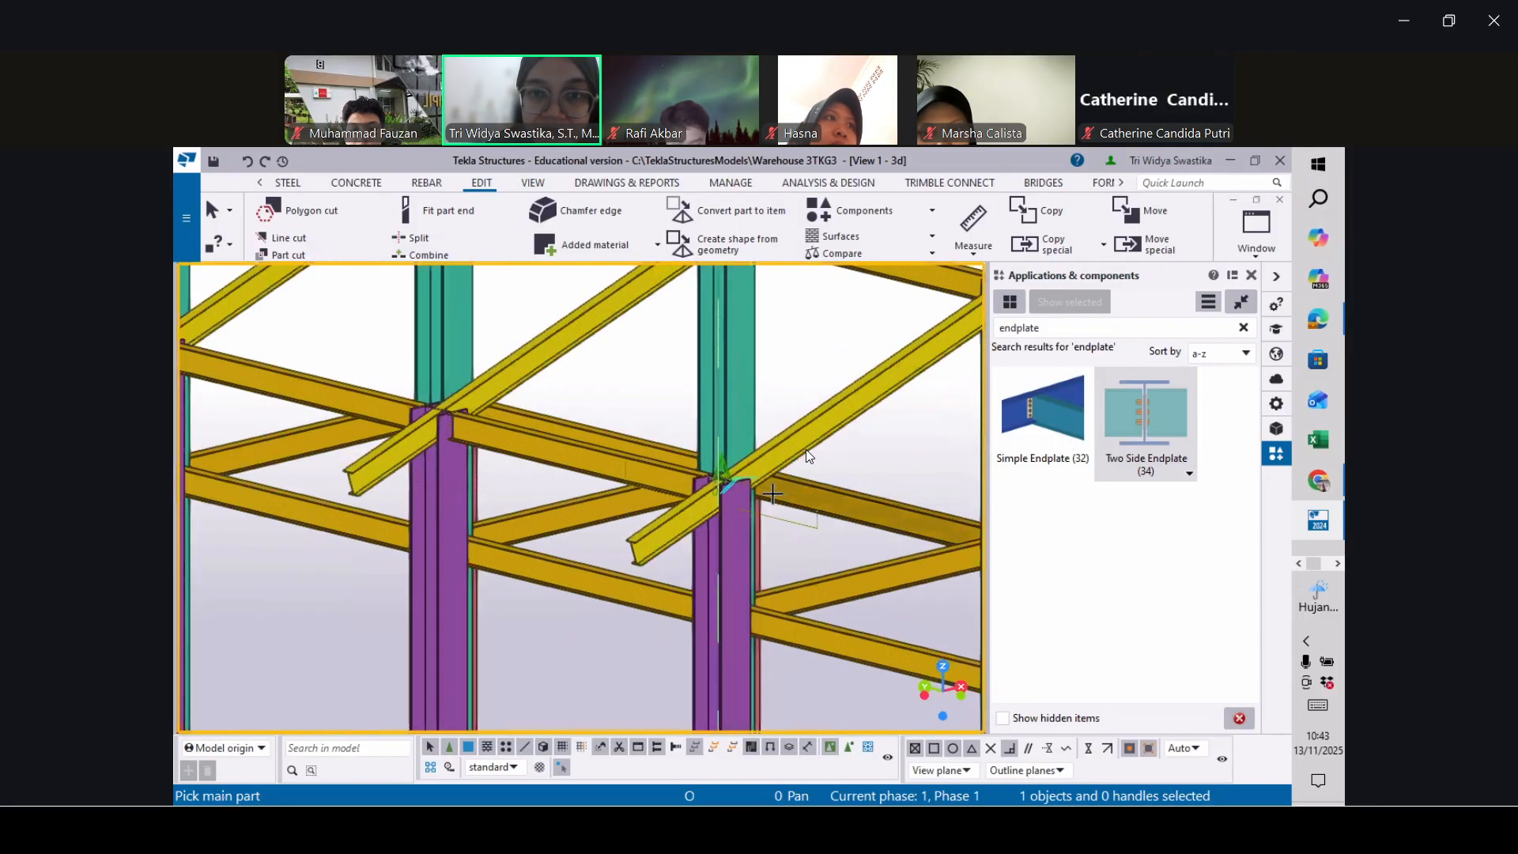
{"action": "middle_click_drag", "start_coordinate": [655, 510], "coordinate": [434, 468], "text": "ctrl"}
{"action": "scroll", "coordinate": [759, 465], "scroll_direction": "up", "scroll_amount": 10}
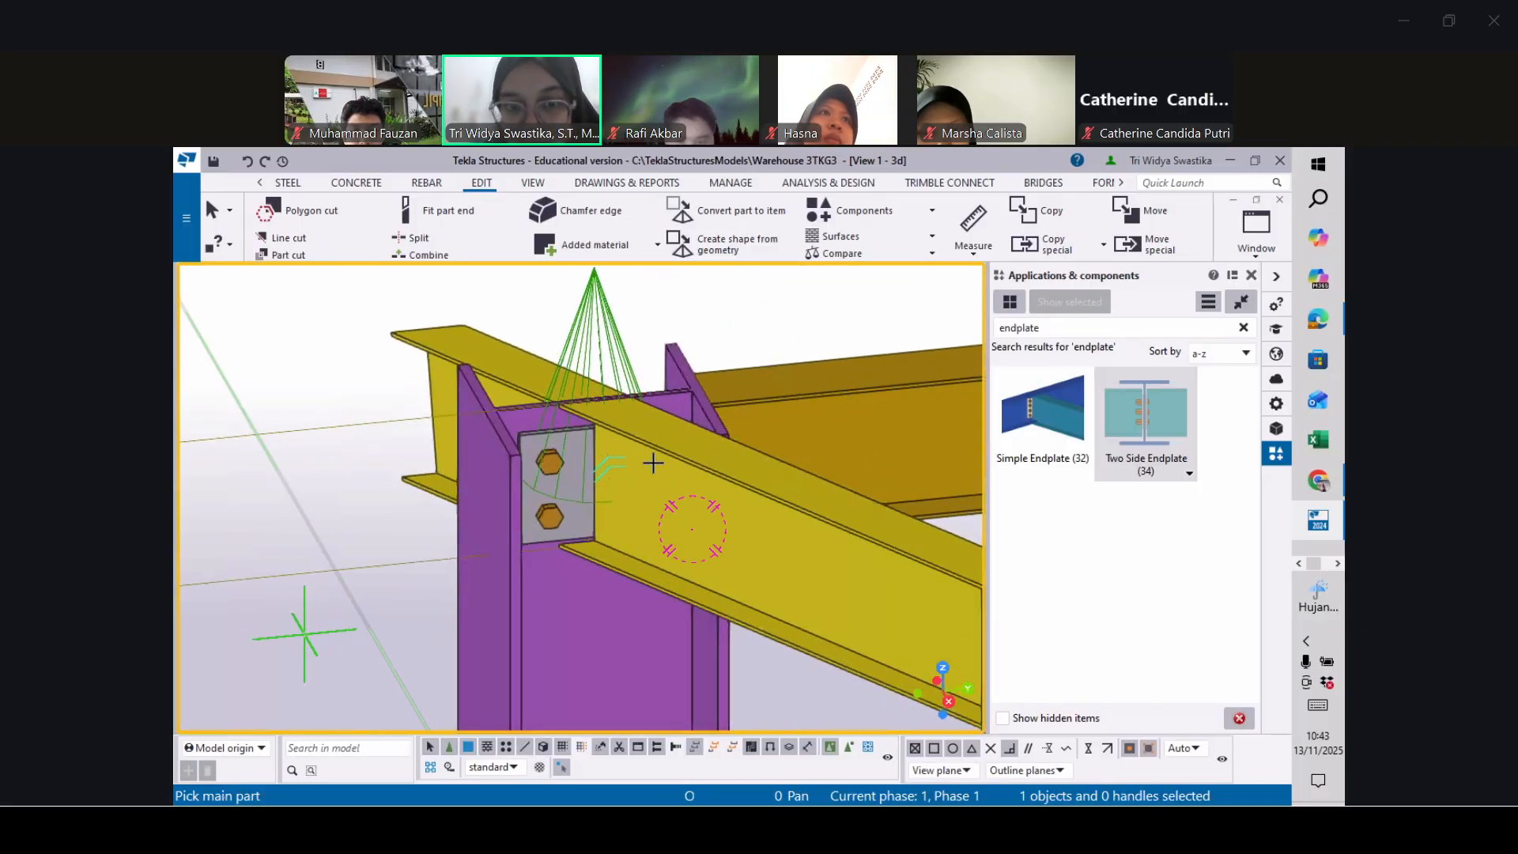
{"action": "scroll", "coordinate": [546, 474], "scroll_direction": "down", "scroll_amount": 5}
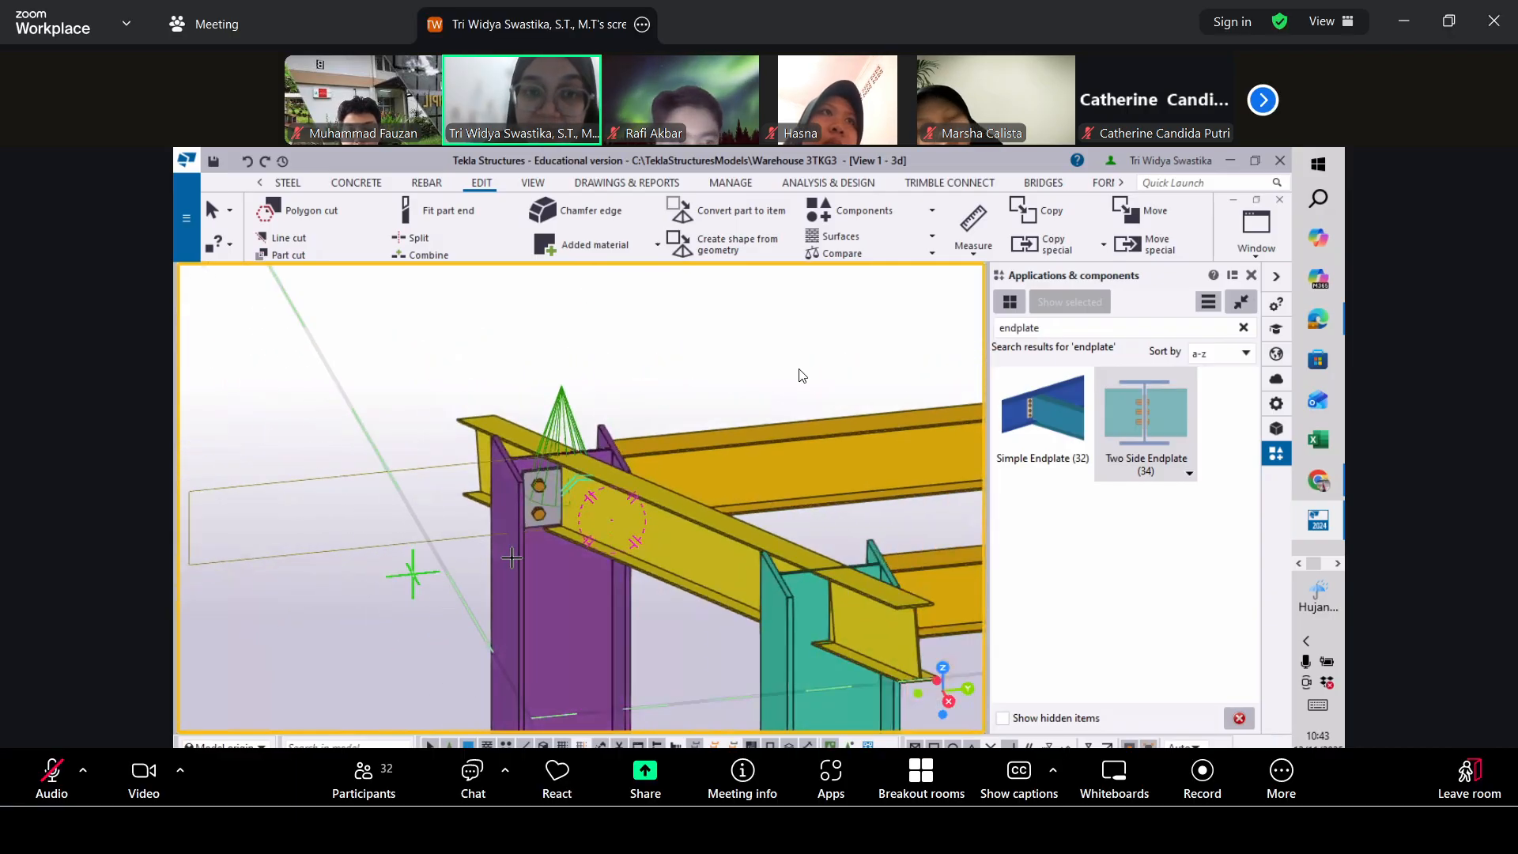
{"action": "middle_click_drag", "start_coordinate": [547, 560], "coordinate": [756, 573], "text": "ctrl"}
{"action": "scroll", "coordinate": [642, 525], "scroll_direction": "down", "scroll_amount": 7}
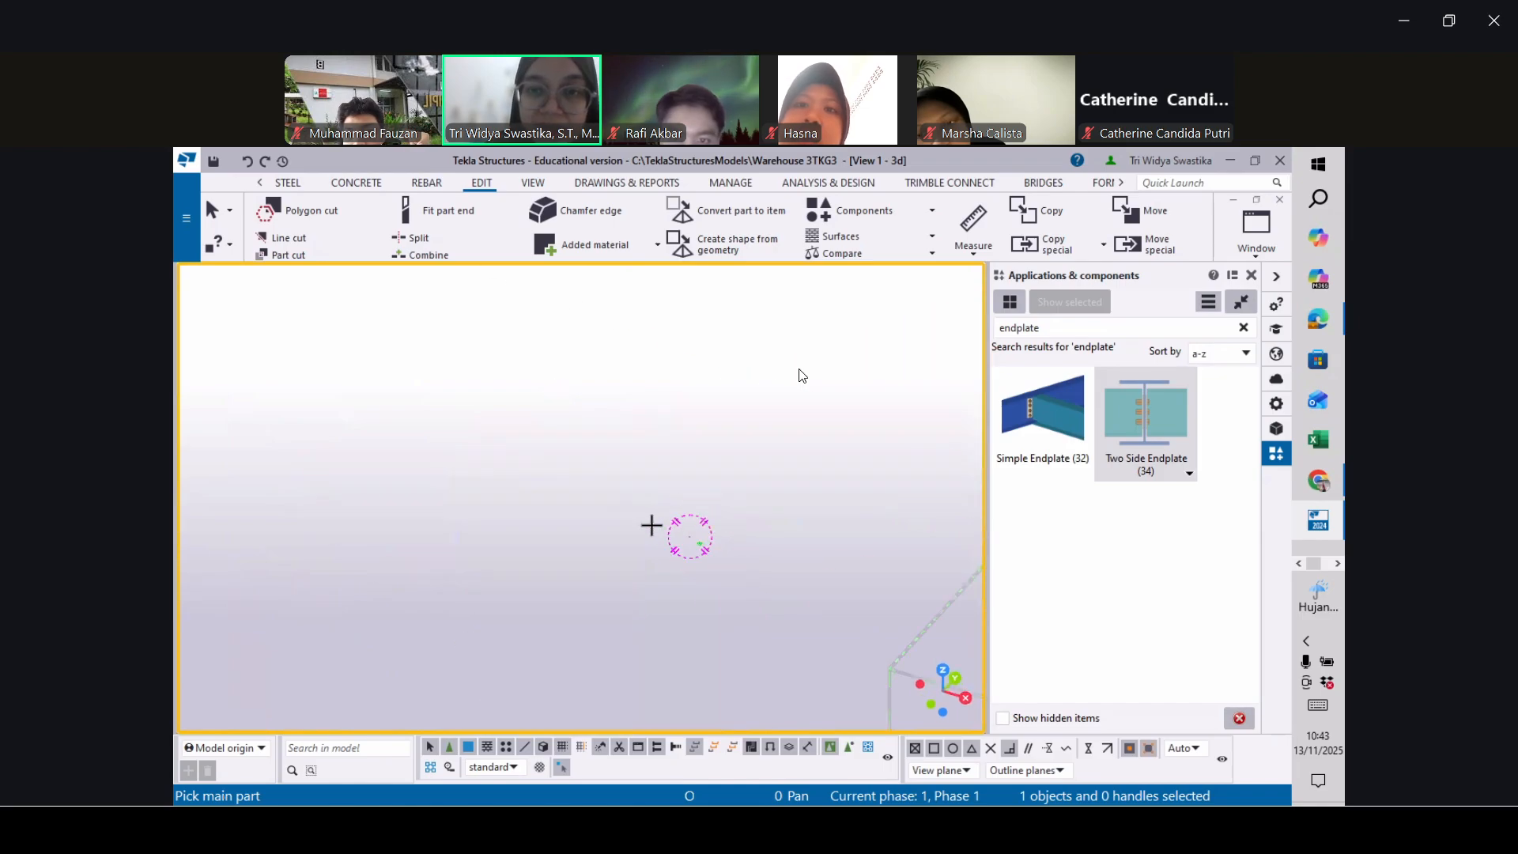
{"action": "scroll", "coordinate": [755, 623], "scroll_direction": "up", "scroll_amount": 10}
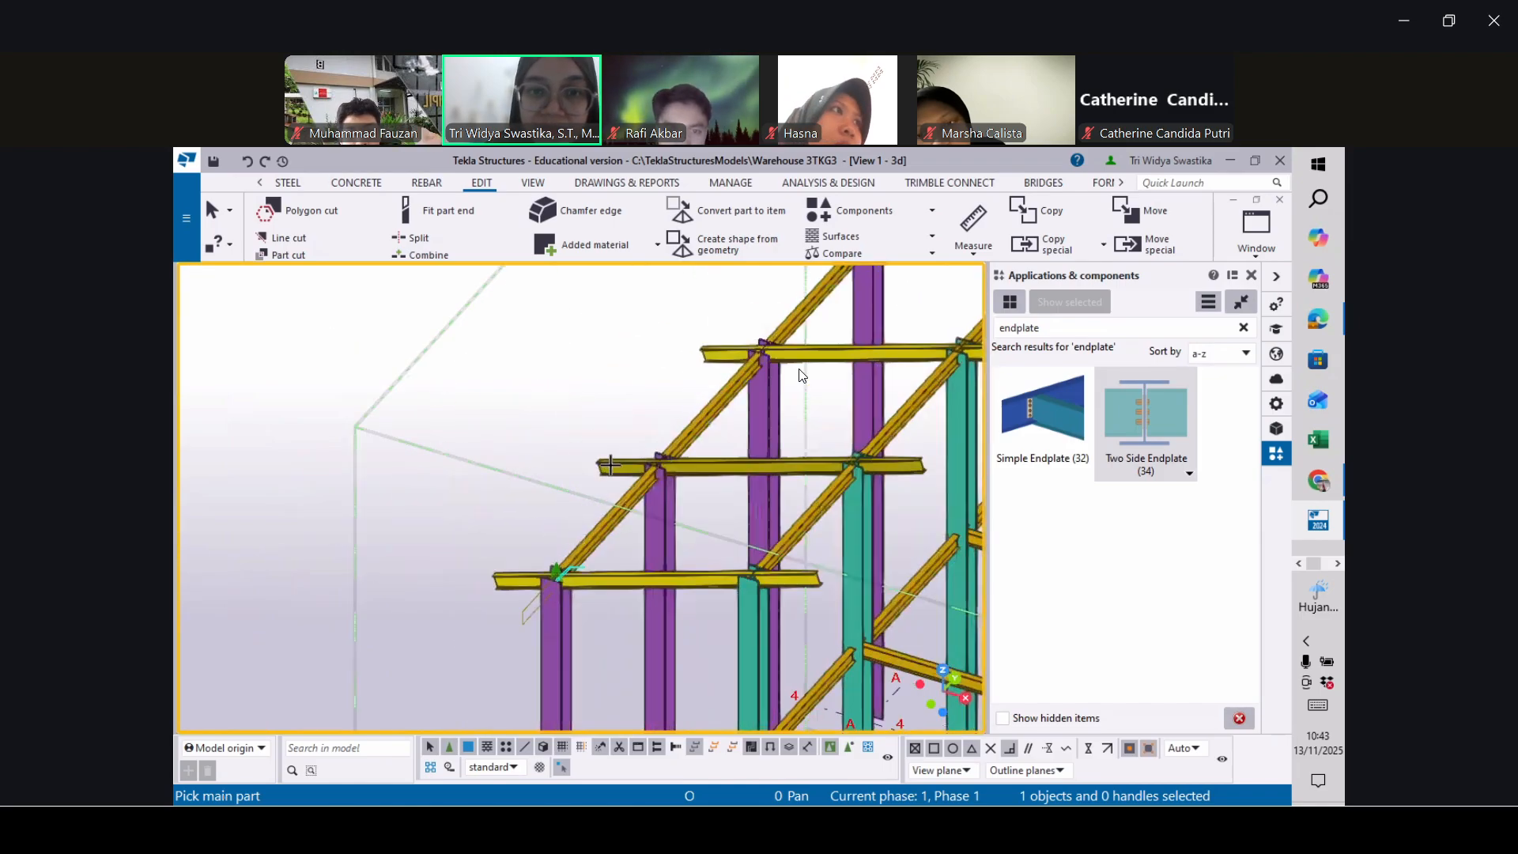
{"action": "left_click", "coordinate": [688, 504]}
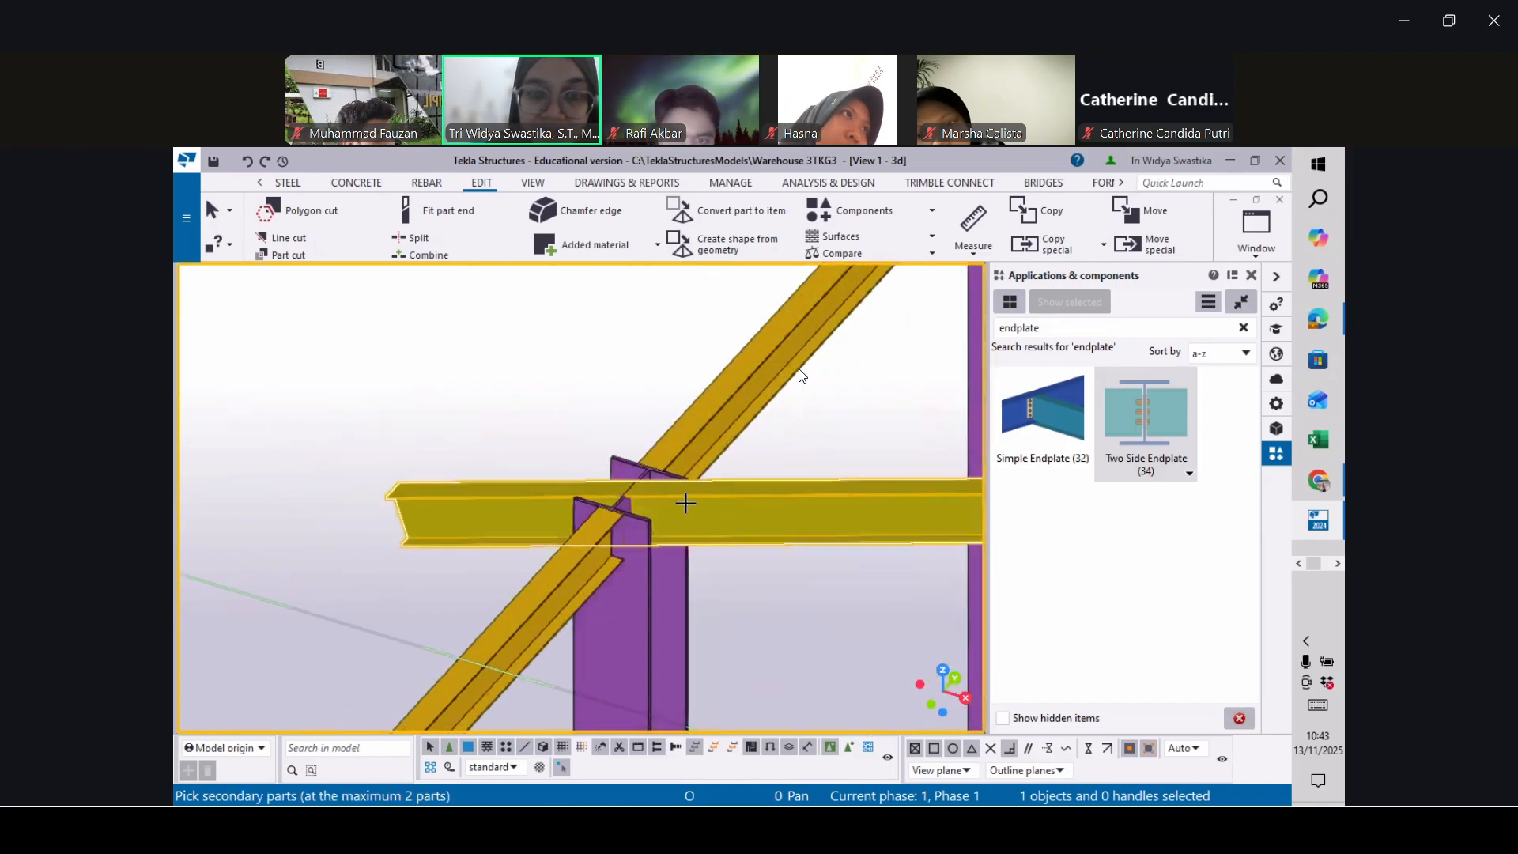
{"action": "scroll", "coordinate": [687, 504], "scroll_direction": "up", "scroll_amount": 2}
{"action": "key", "text": "Escape"}
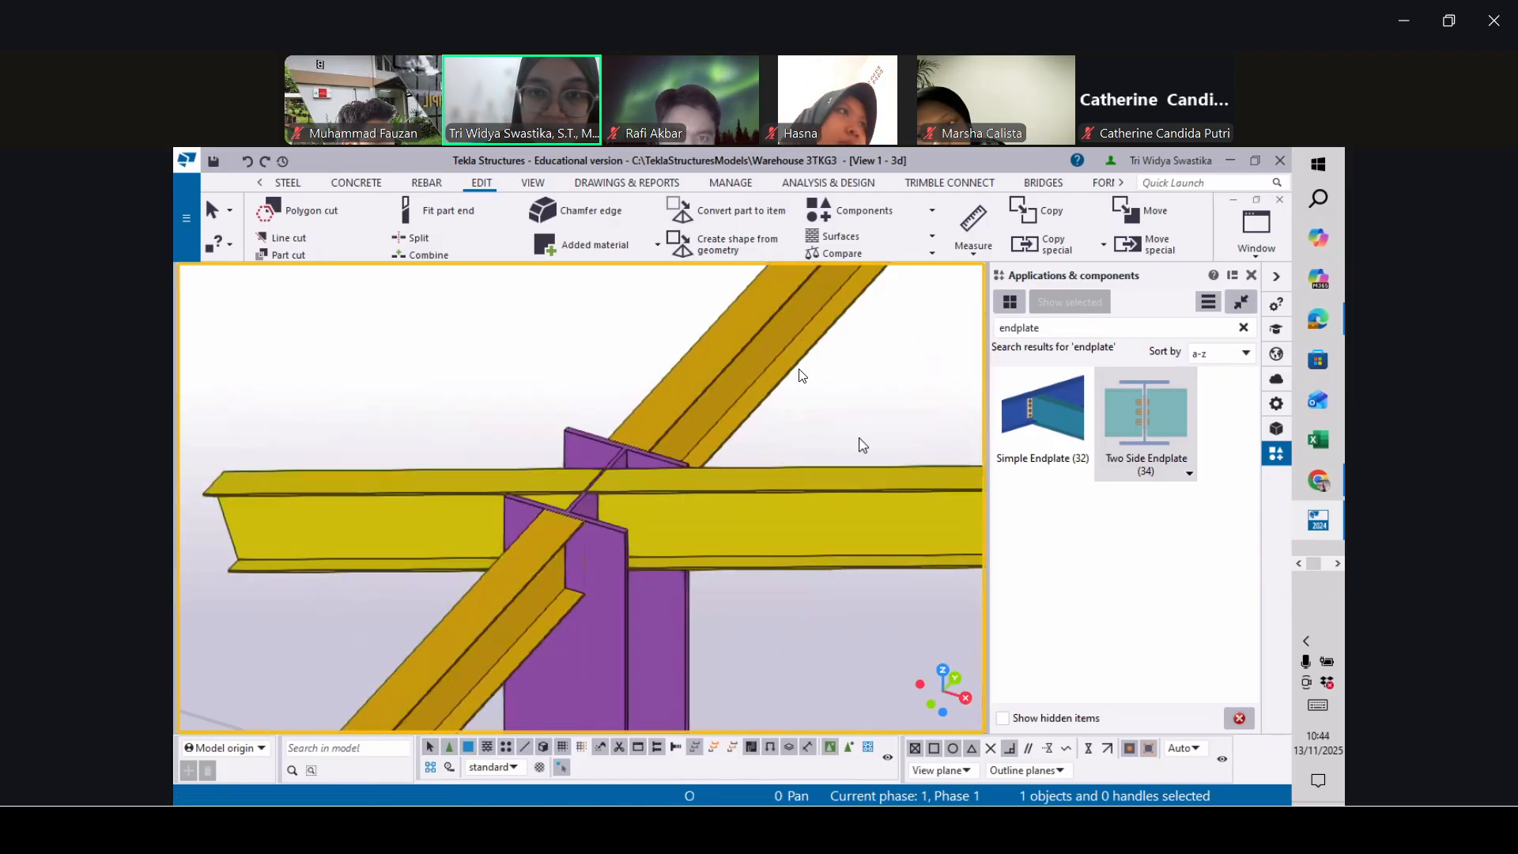
Try a Two Side Endplate (34) connection between the second purple column and the yellow rafter crossing it, and undo it
{"action": "left_click", "coordinate": [1166, 448]}
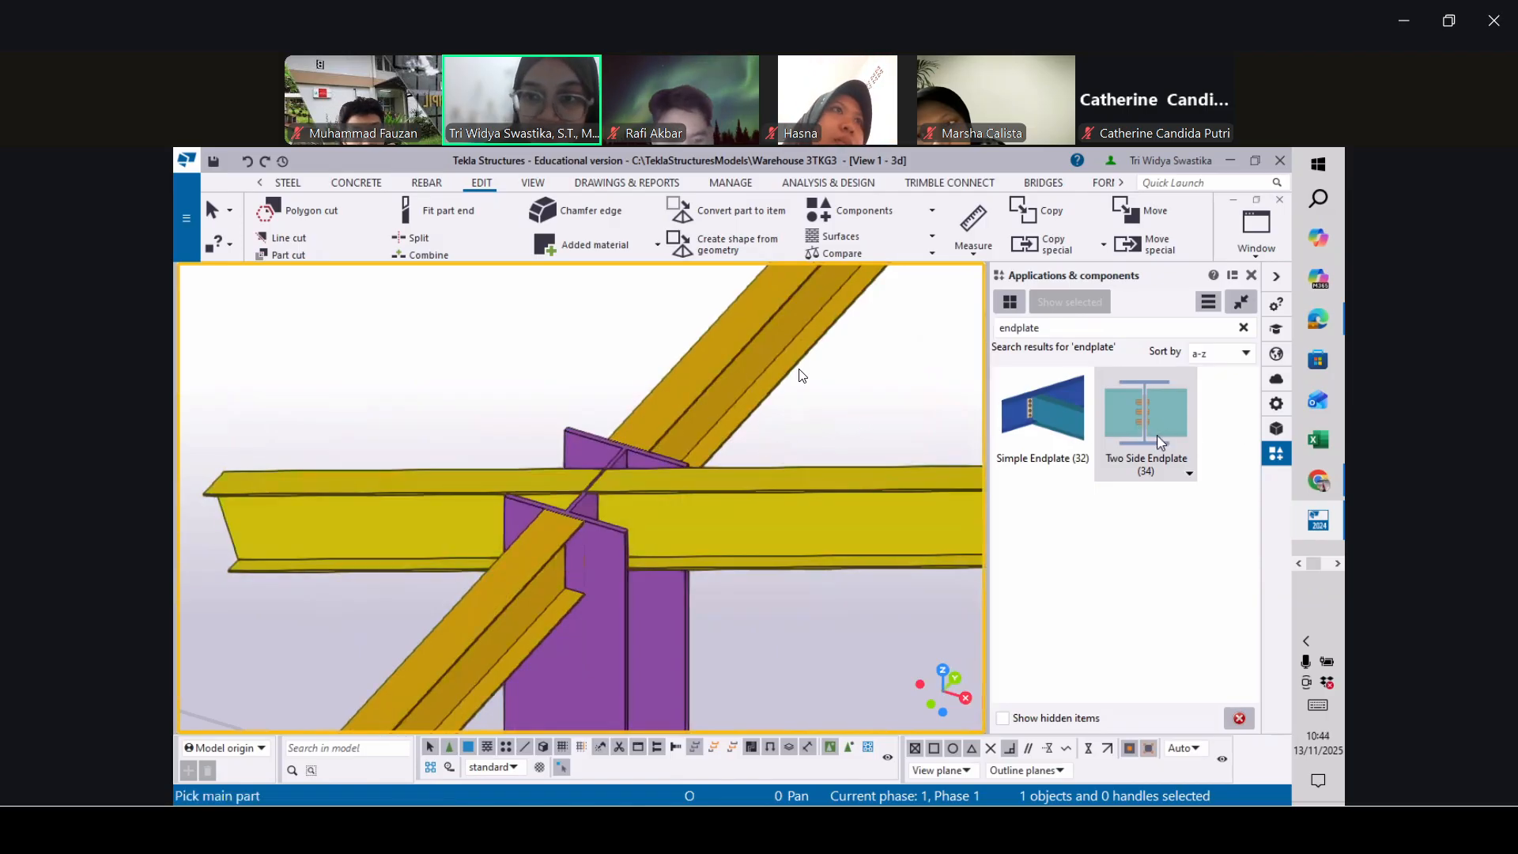
{"action": "left_click", "coordinate": [628, 563]}
{"action": "left_click", "coordinate": [762, 485]}
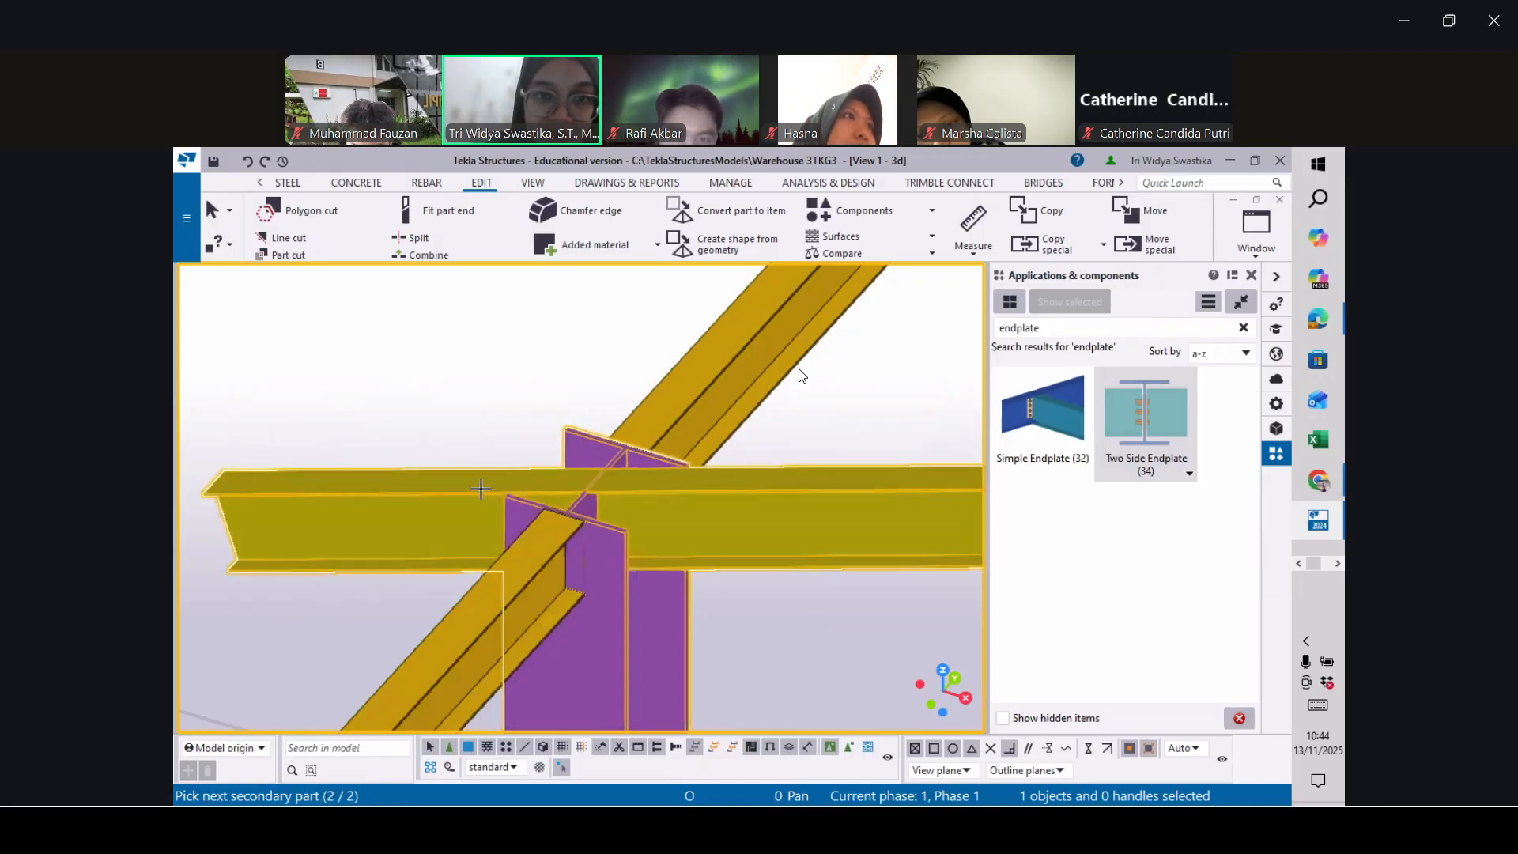
{"action": "left_click", "coordinate": [481, 488]}
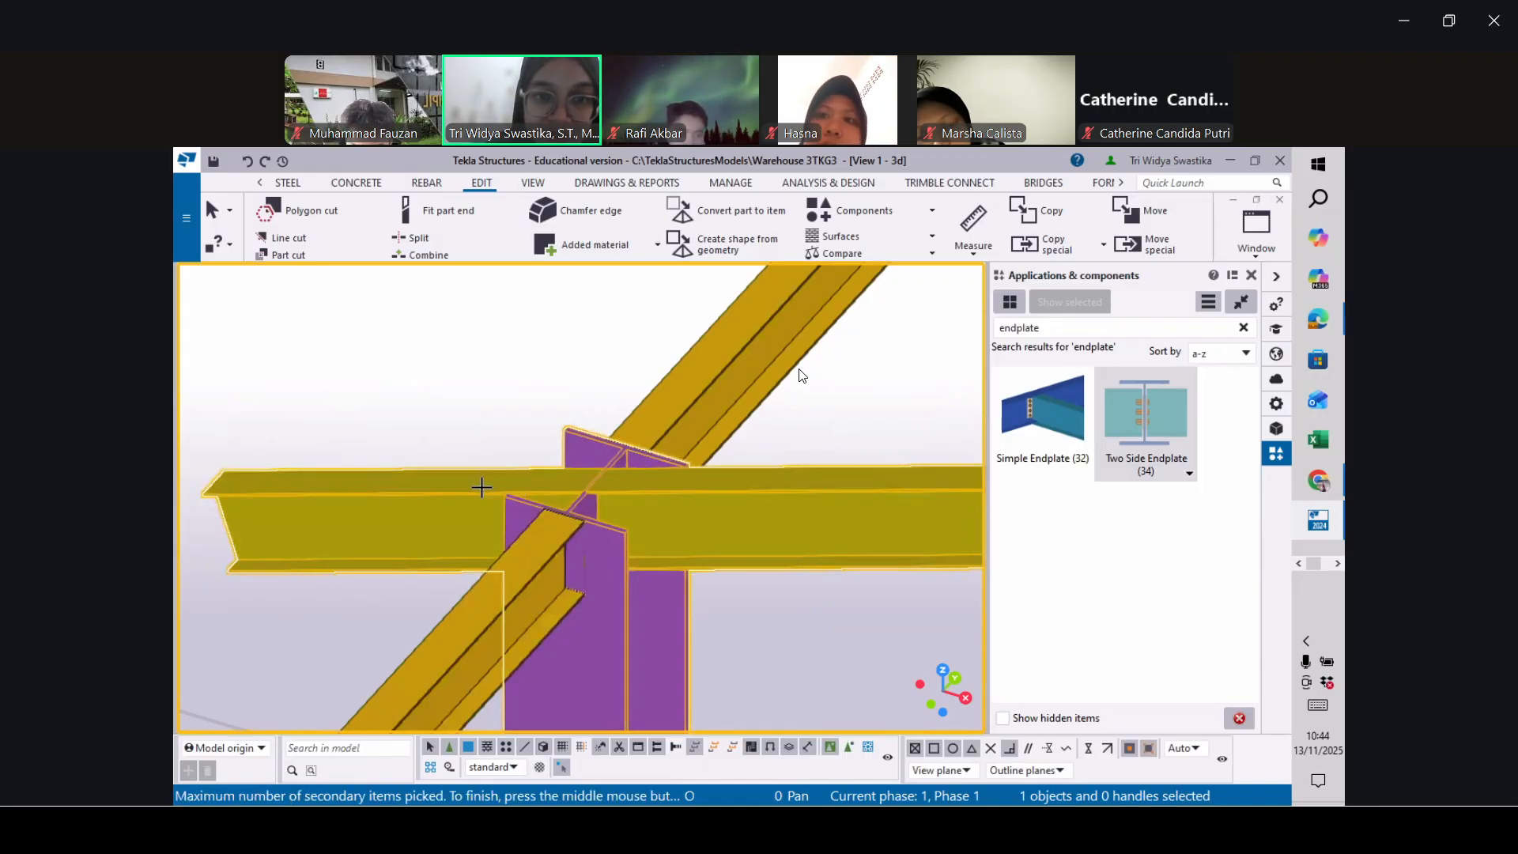
{"action": "middle_click", "coordinate": [585, 480]}
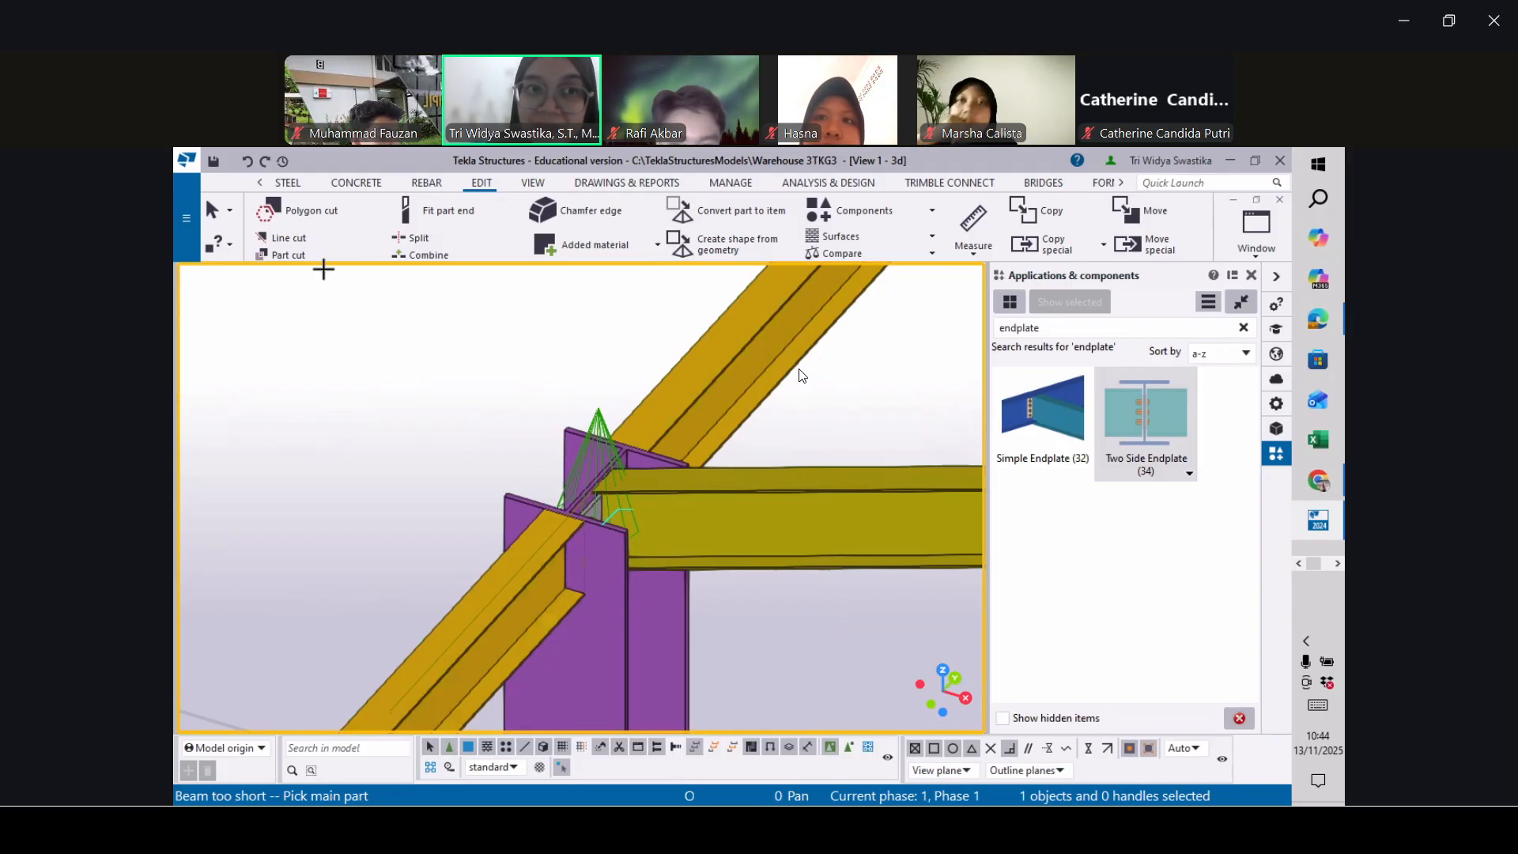
{"action": "left_click", "coordinate": [247, 165]}
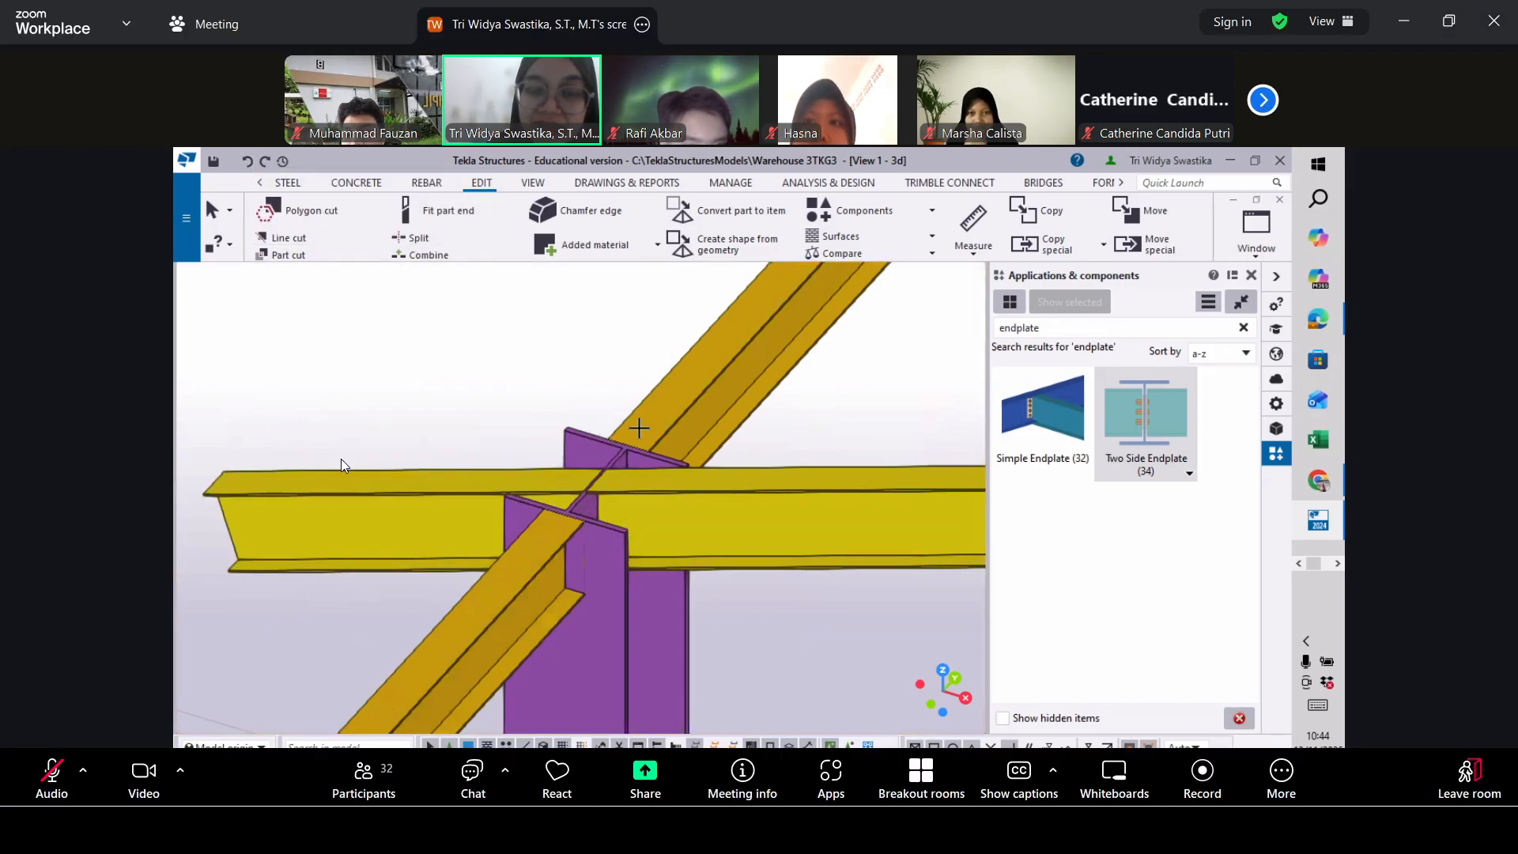
{"action": "left_click", "coordinate": [702, 500]}
{"action": "left_click", "coordinate": [417, 235]}
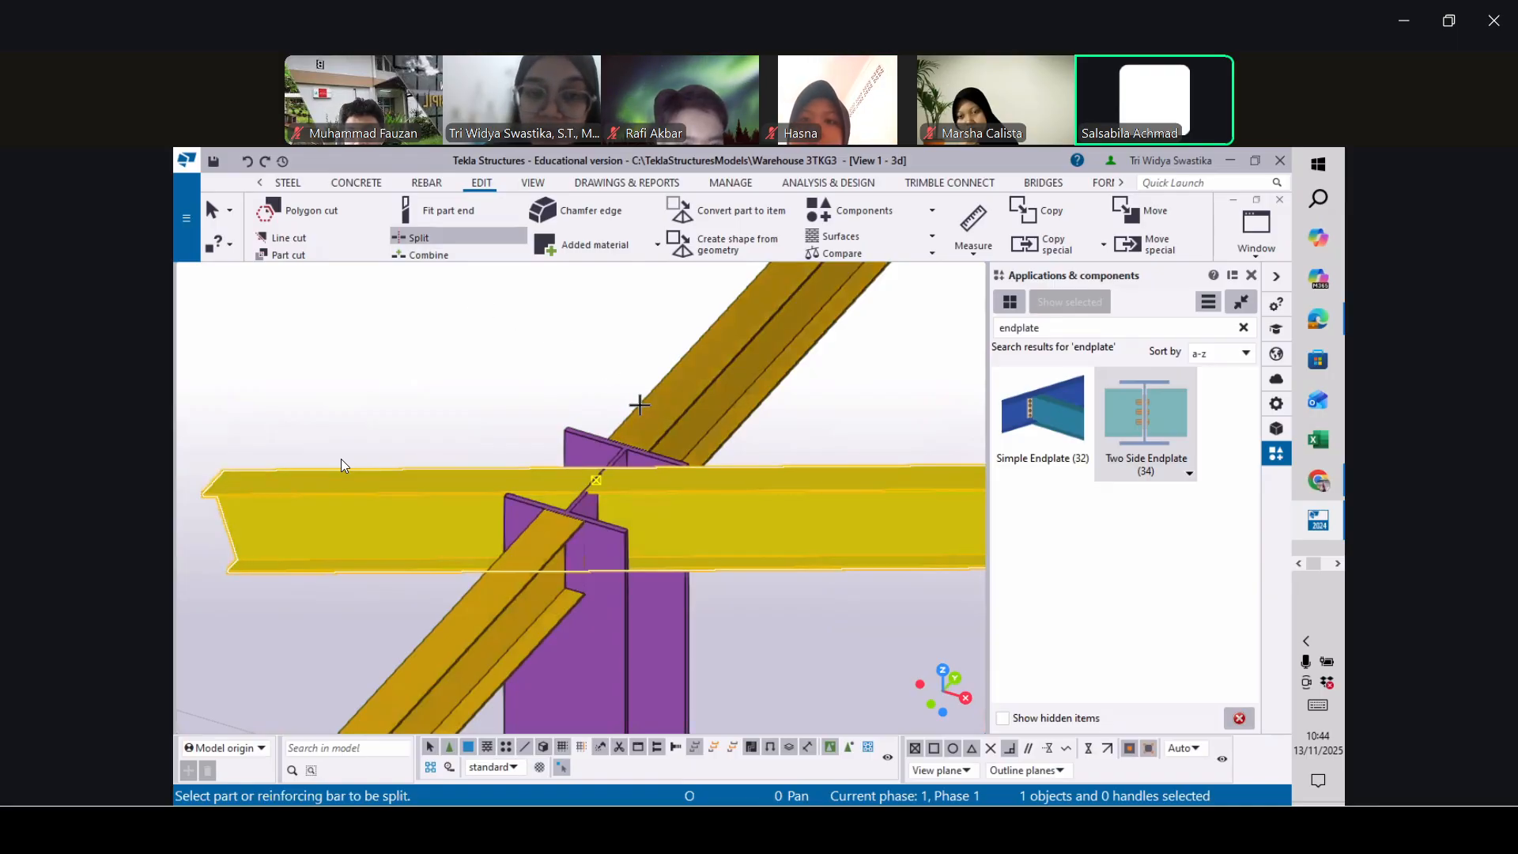
{"action": "key", "text": "Escape"}
{"action": "scroll", "coordinate": [627, 423], "scroll_direction": "down", "scroll_amount": 2}
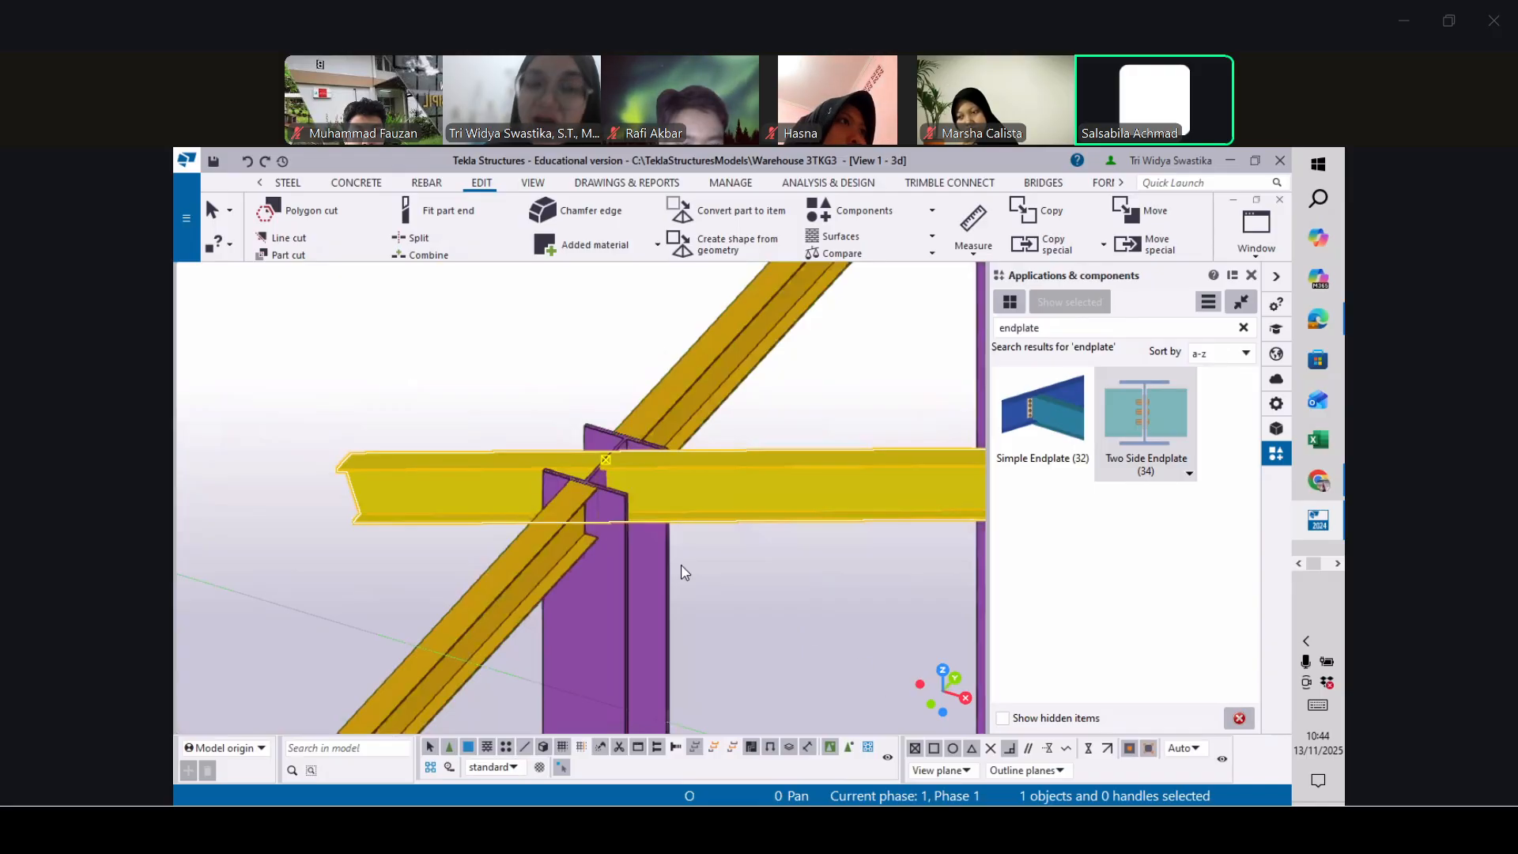
{"action": "scroll", "coordinate": [515, 496], "scroll_direction": "down", "scroll_amount": 4}
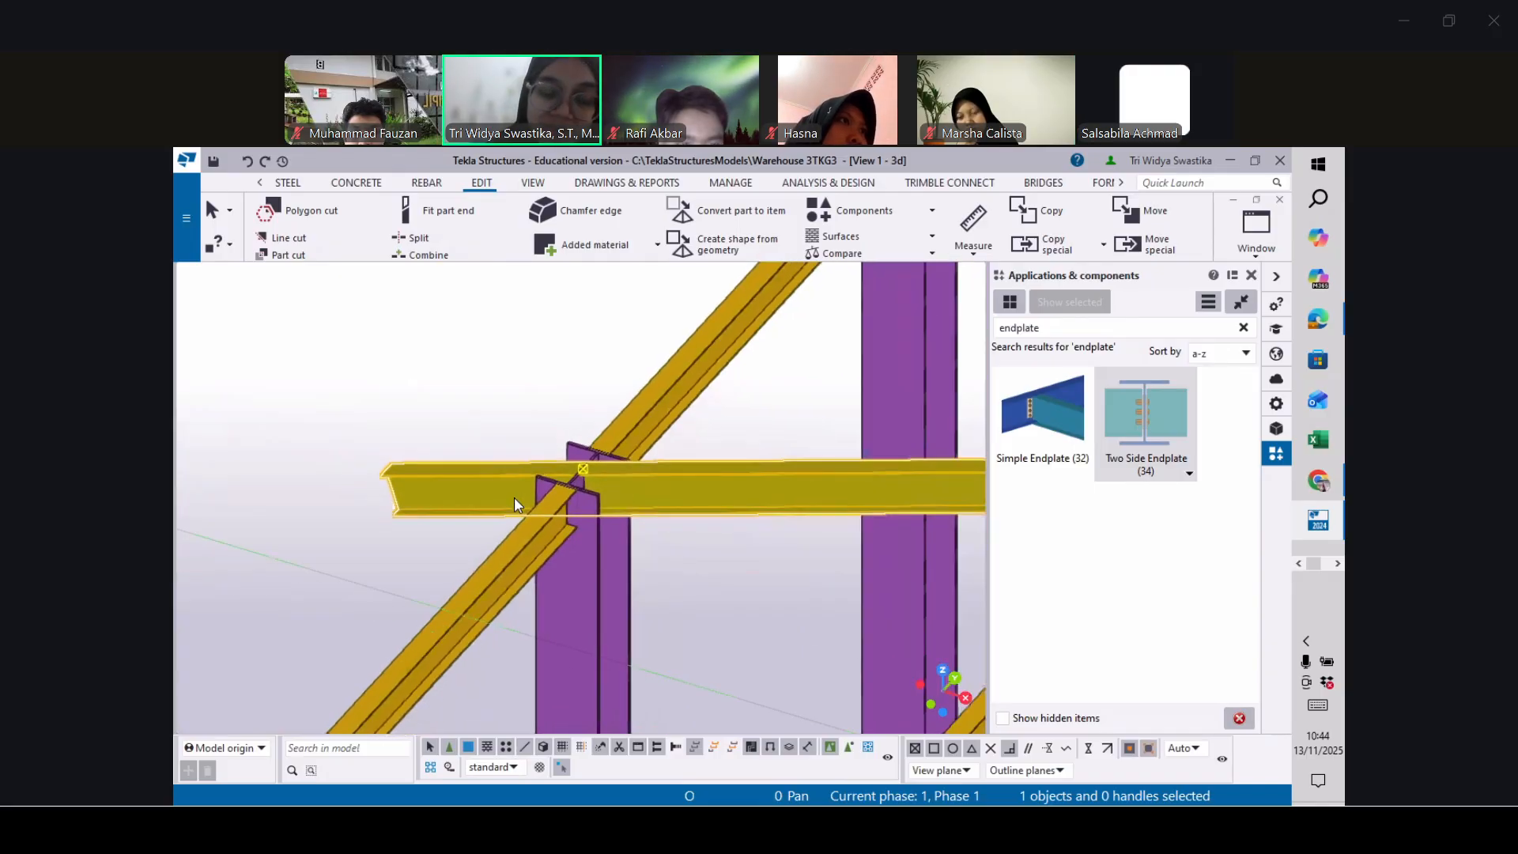
{"action": "left_click", "coordinate": [760, 428]}
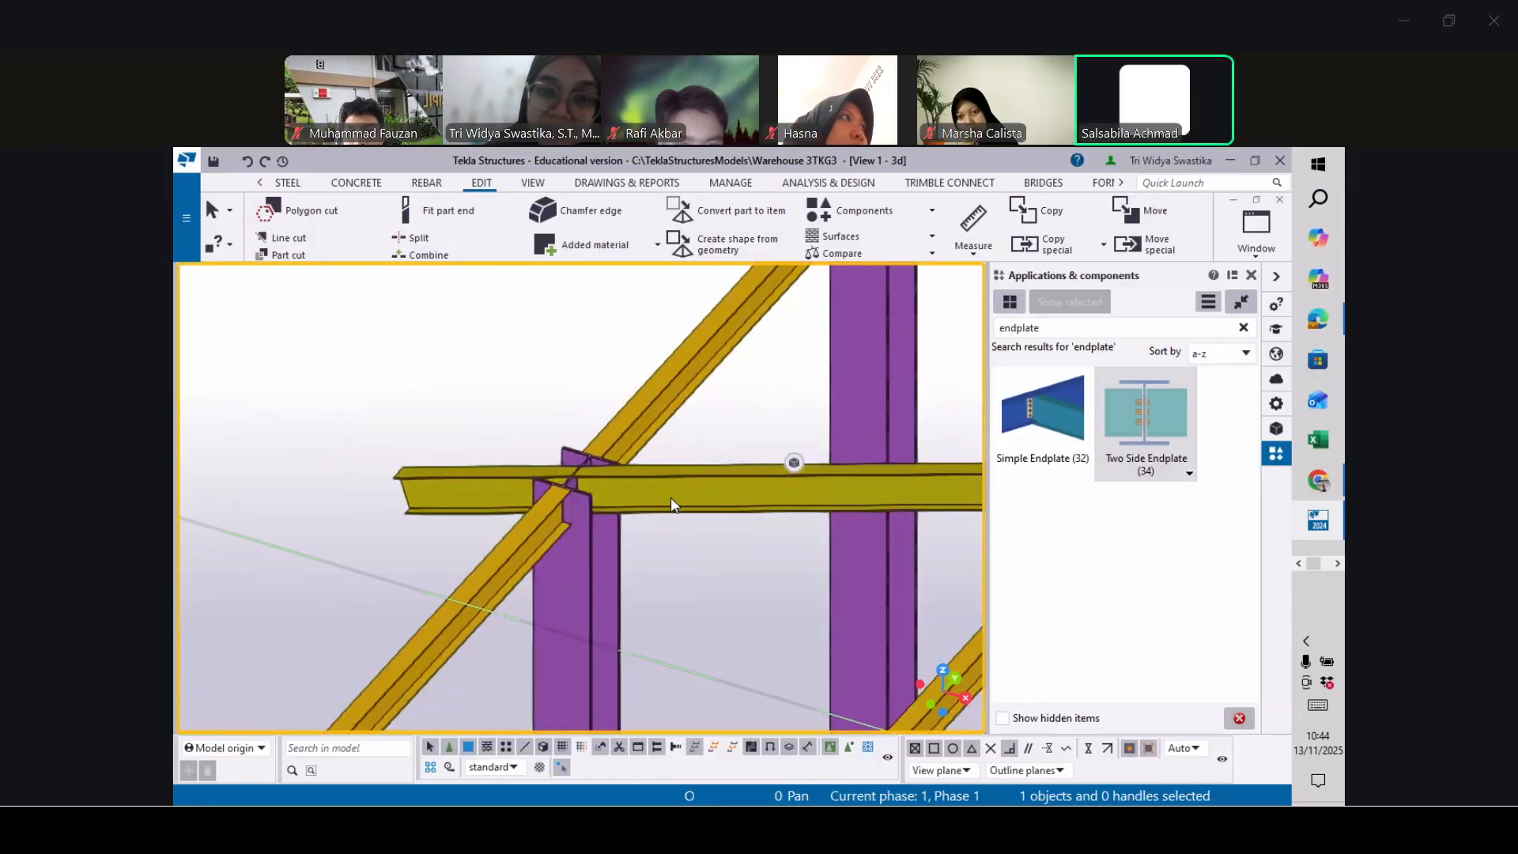
Compare the second rafter with the front one, and check the front rafter's split at the front teal column by selecting its pieces
{"action": "middle_click_drag", "start_coordinate": [748, 497], "coordinate": [663, 443], "text": "ctrl"}
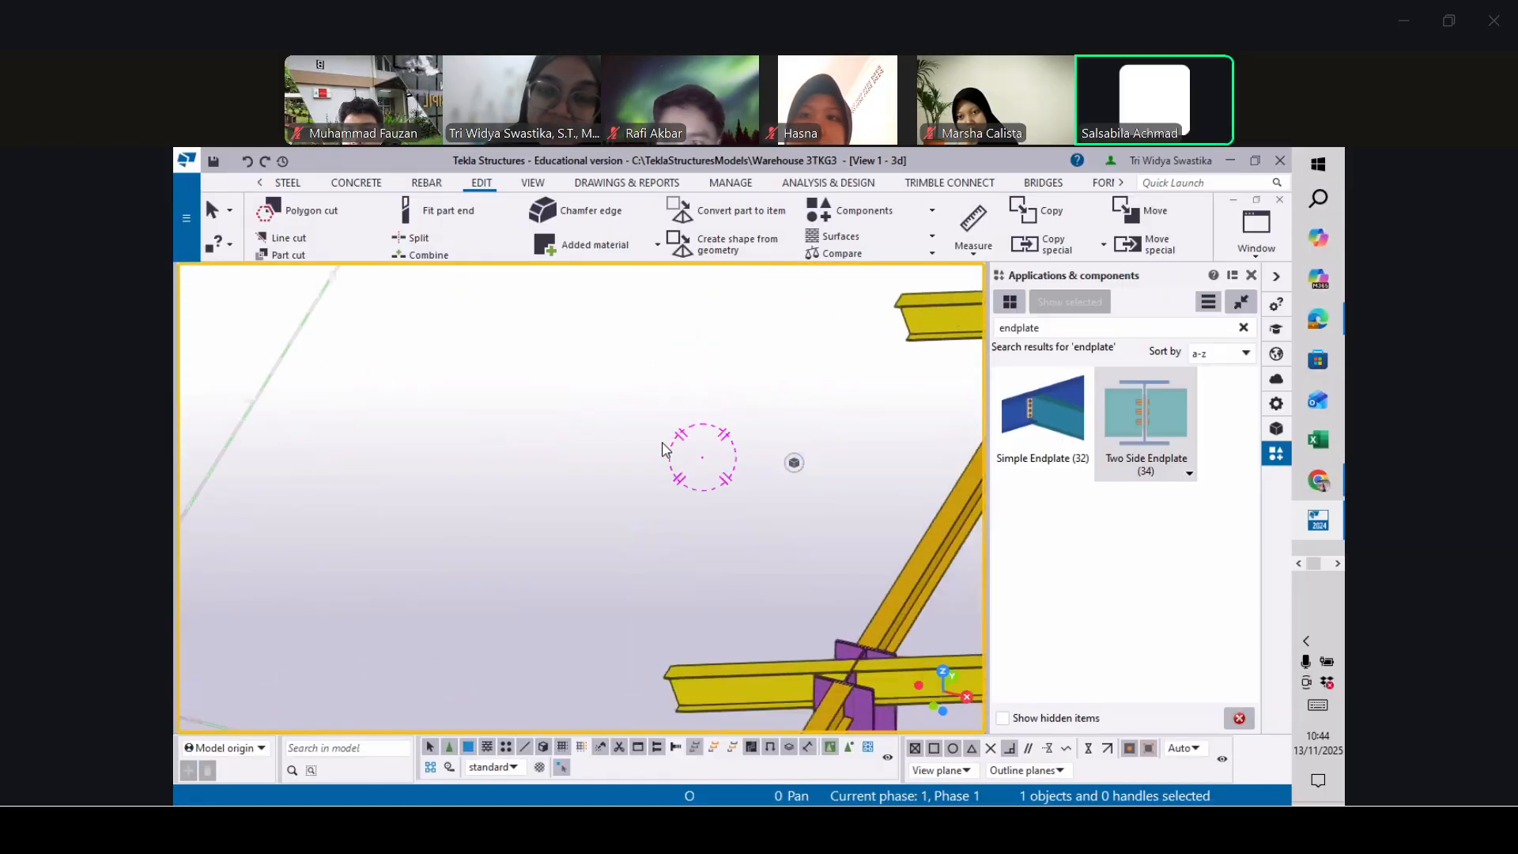
{"action": "scroll", "coordinate": [538, 443], "scroll_direction": "down", "scroll_amount": 5}
{"action": "scroll", "coordinate": [589, 478], "scroll_direction": "up", "scroll_amount": 5}
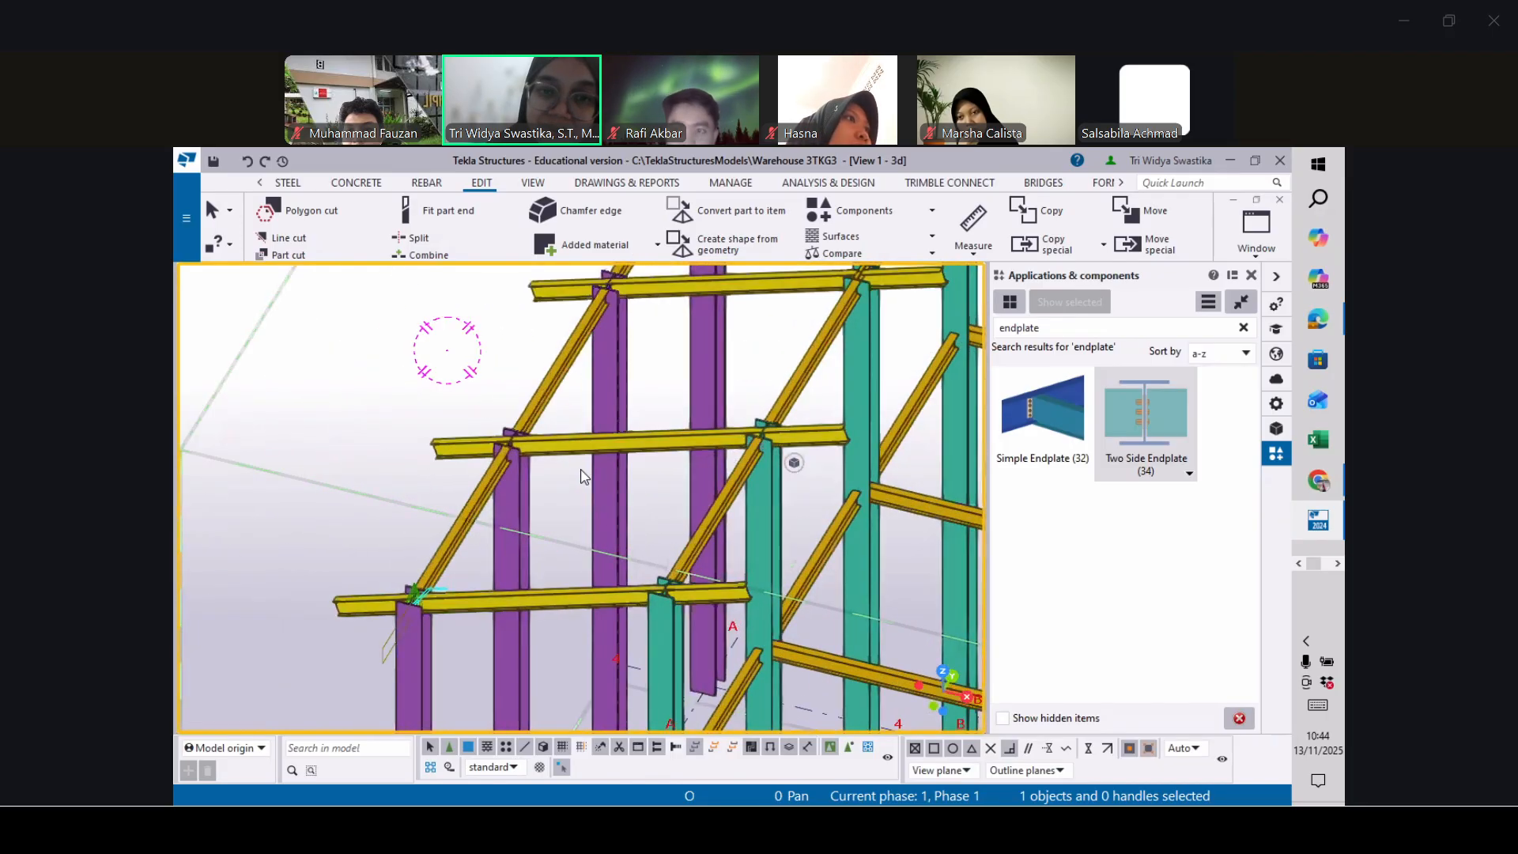
{"action": "scroll", "coordinate": [462, 400], "scroll_direction": "up", "scroll_amount": 3}
{"action": "scroll", "coordinate": [577, 510], "scroll_direction": "down", "scroll_amount": 5}
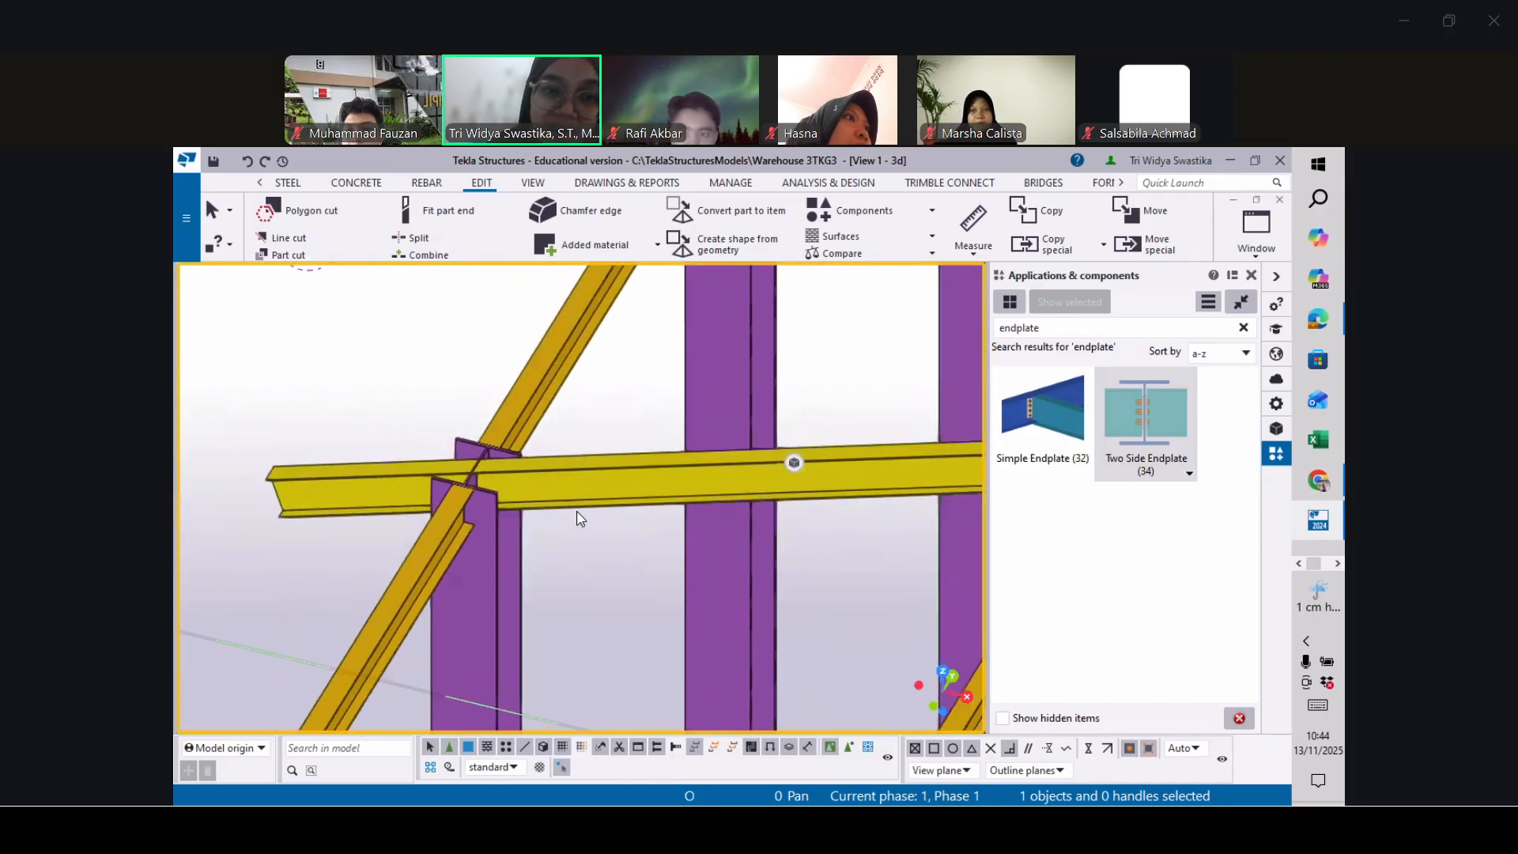
{"action": "scroll", "coordinate": [401, 705], "scroll_direction": "down", "scroll_amount": 2}
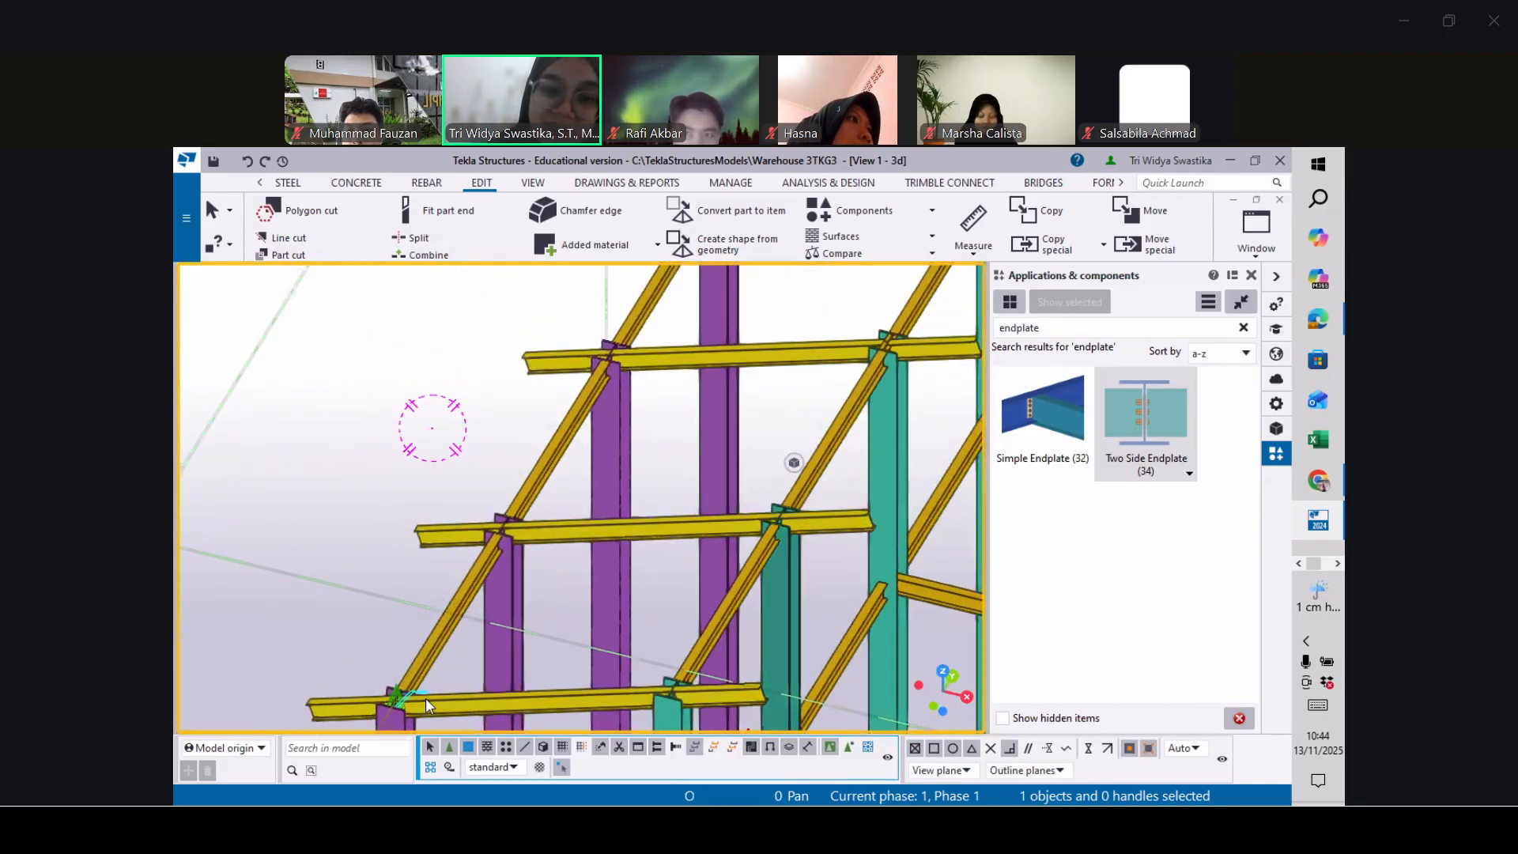
{"action": "scroll", "coordinate": [680, 702], "scroll_direction": "up", "scroll_amount": 5}
{"action": "middle_click_drag", "start_coordinate": [686, 639], "coordinate": [721, 453]}
{"action": "left_click", "coordinate": [714, 487]}
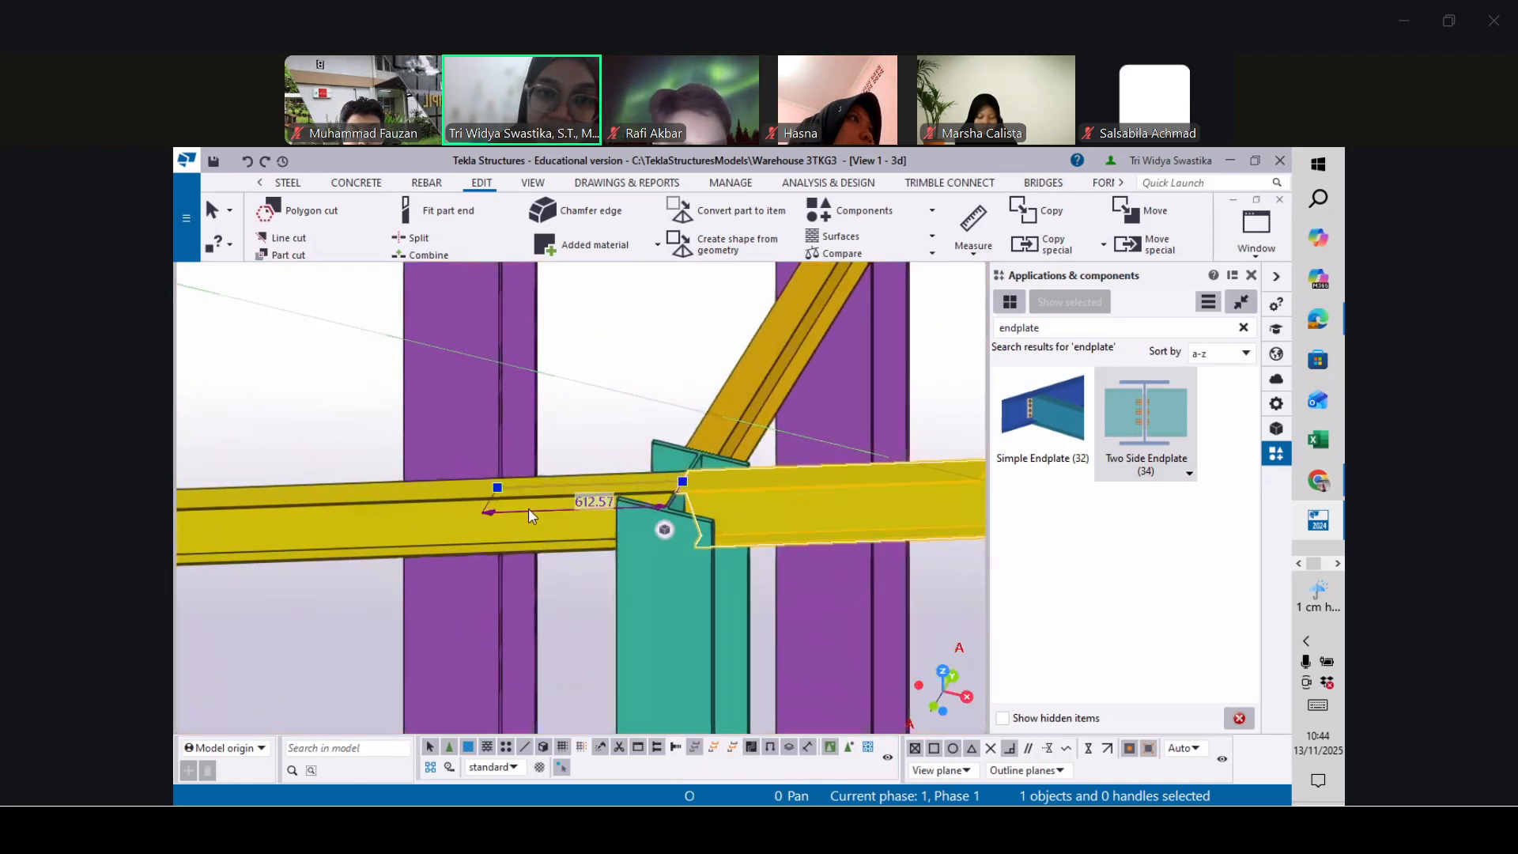
{"action": "left_click", "coordinate": [528, 534]}
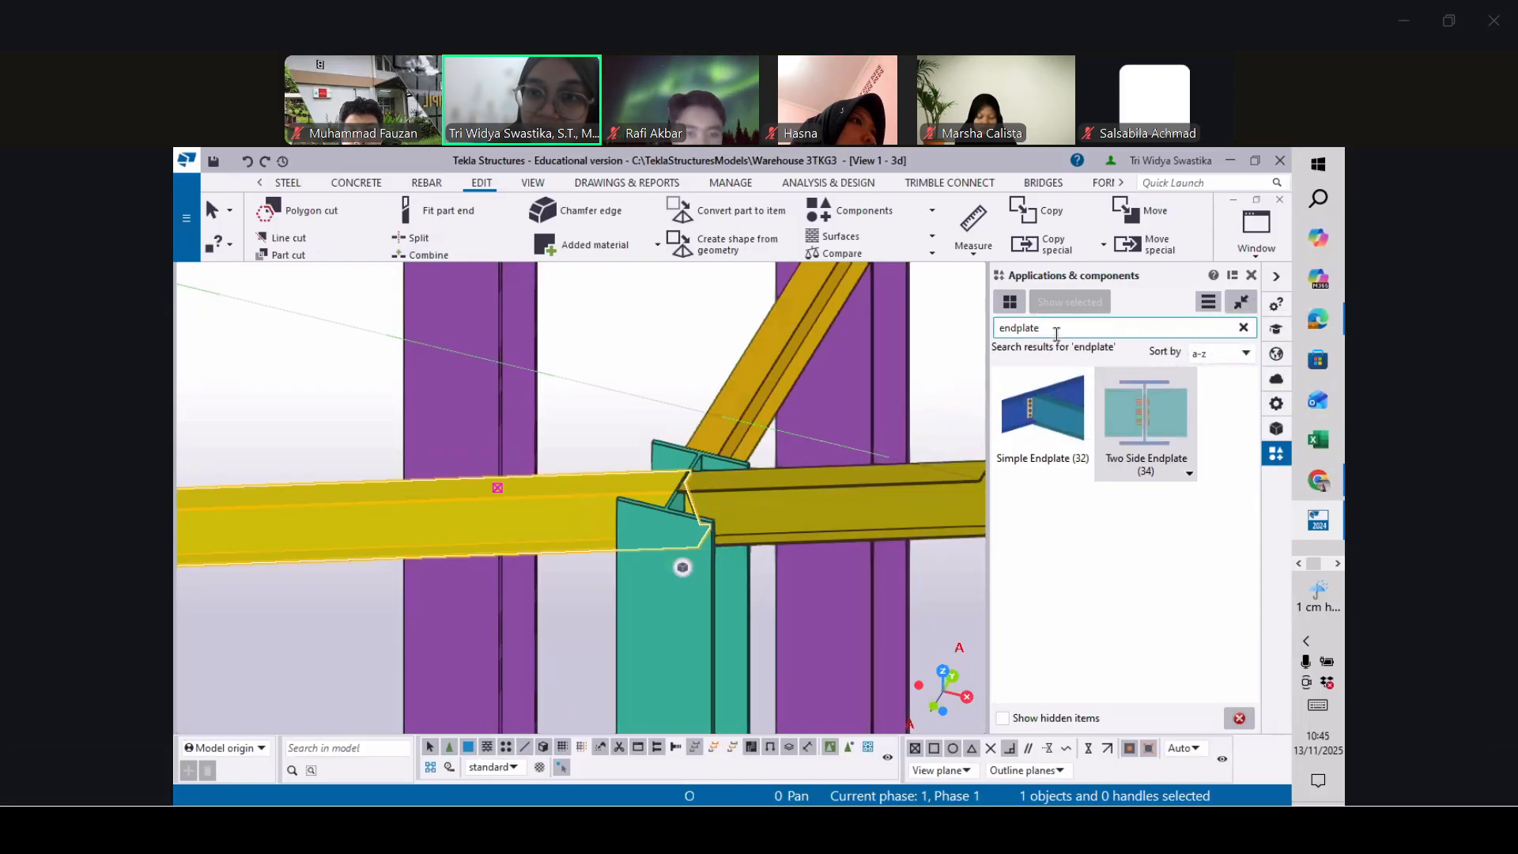
Search the component catalogue for "endplate" and apply Two Side Endplate (34) between the front teal column and the rafter pieces meeting there
{"action": "left_click_drag", "start_coordinate": [1053, 329], "coordinate": [974, 338]}
{"action": "type", "text": "end"}
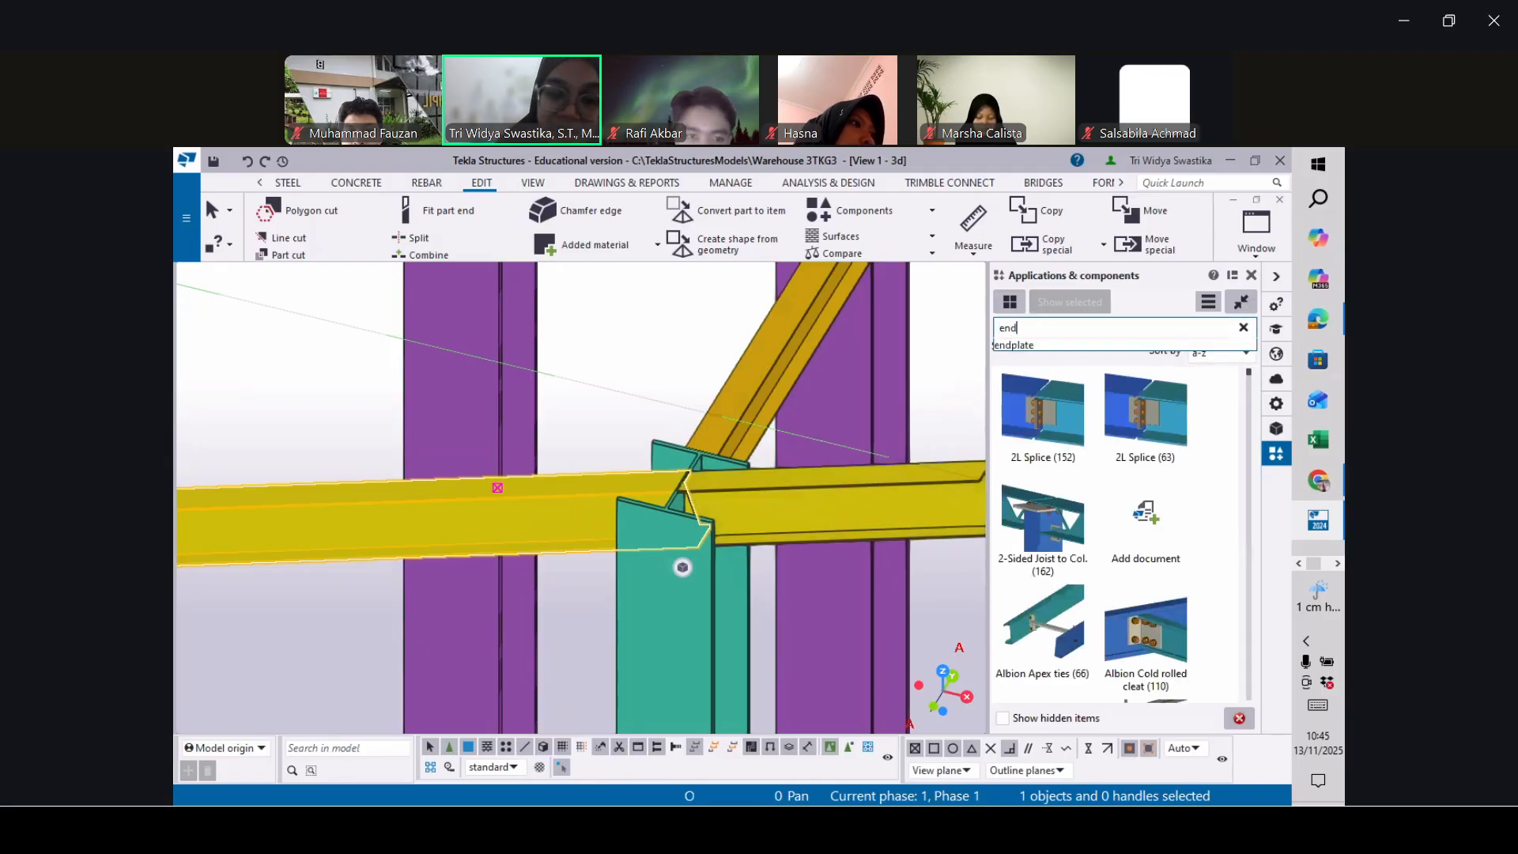
{"action": "type", "text": "plate"}
{"action": "key", "text": "Return"}
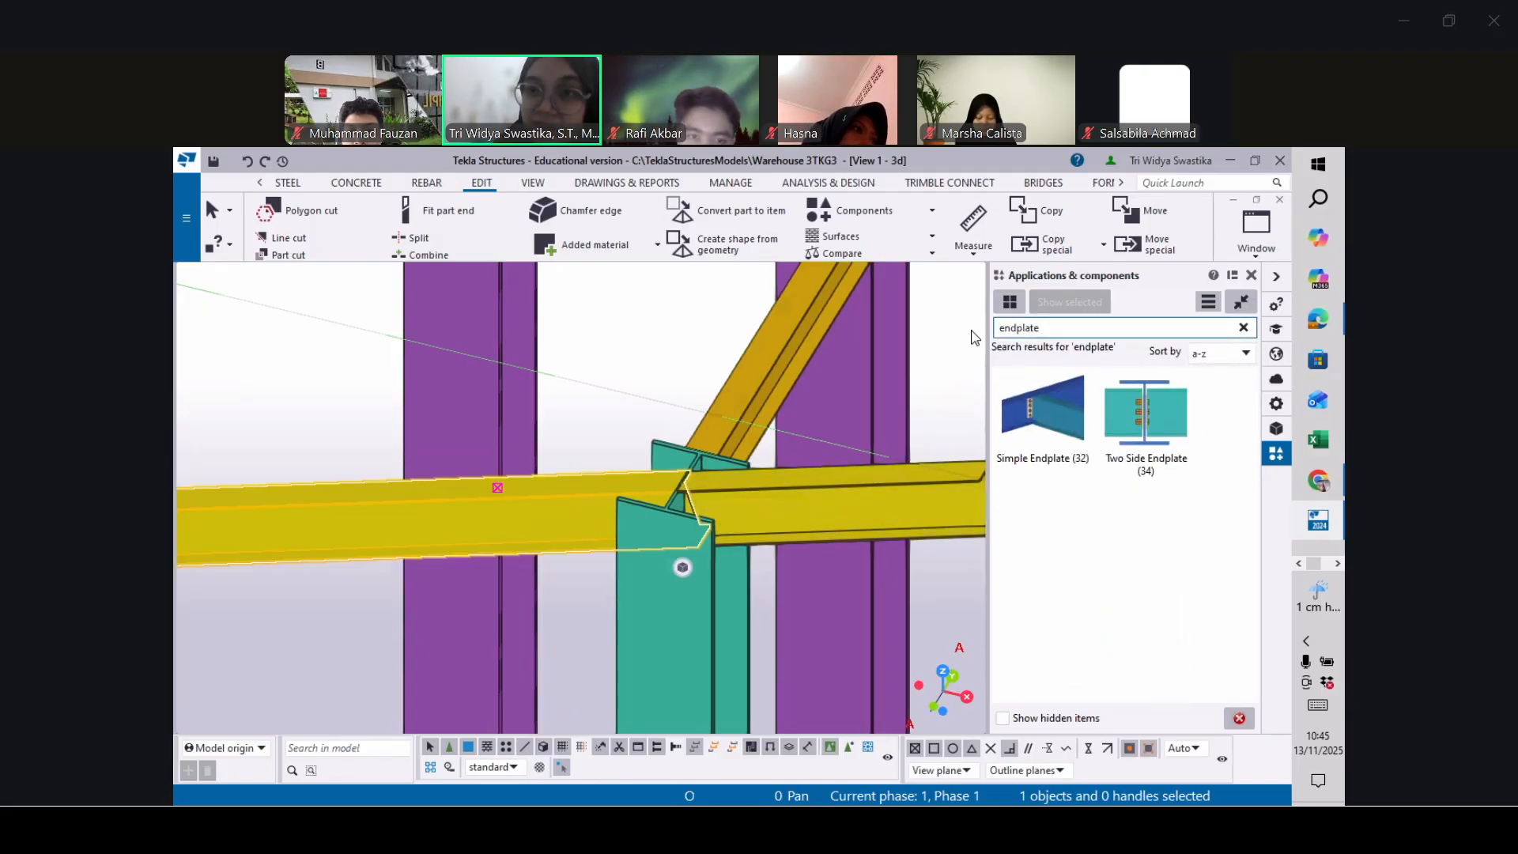
{"action": "left_click", "coordinate": [1146, 425]}
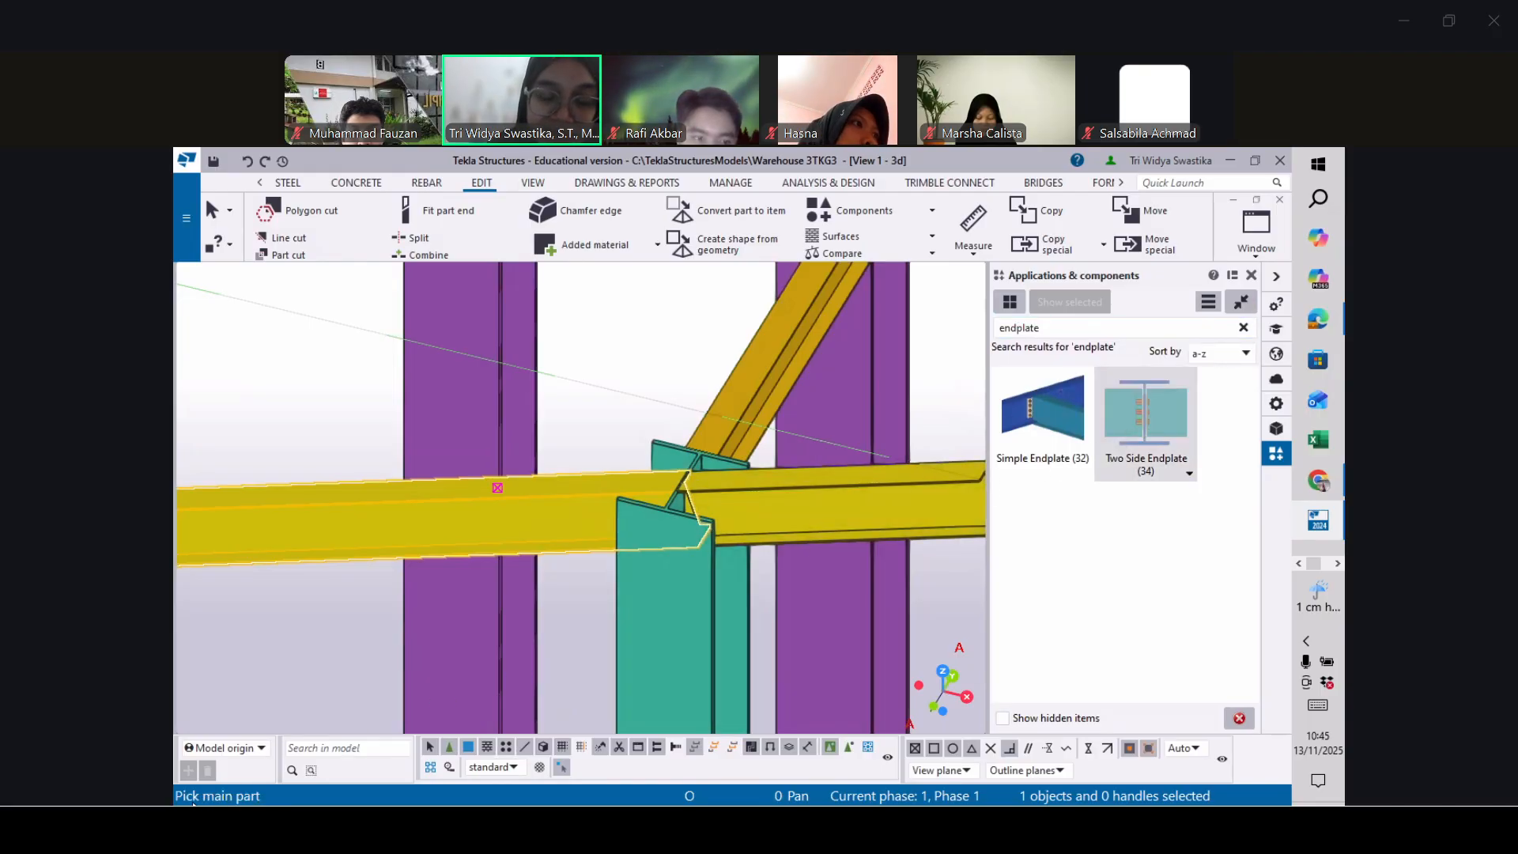
{"action": "left_click", "coordinate": [704, 644]}
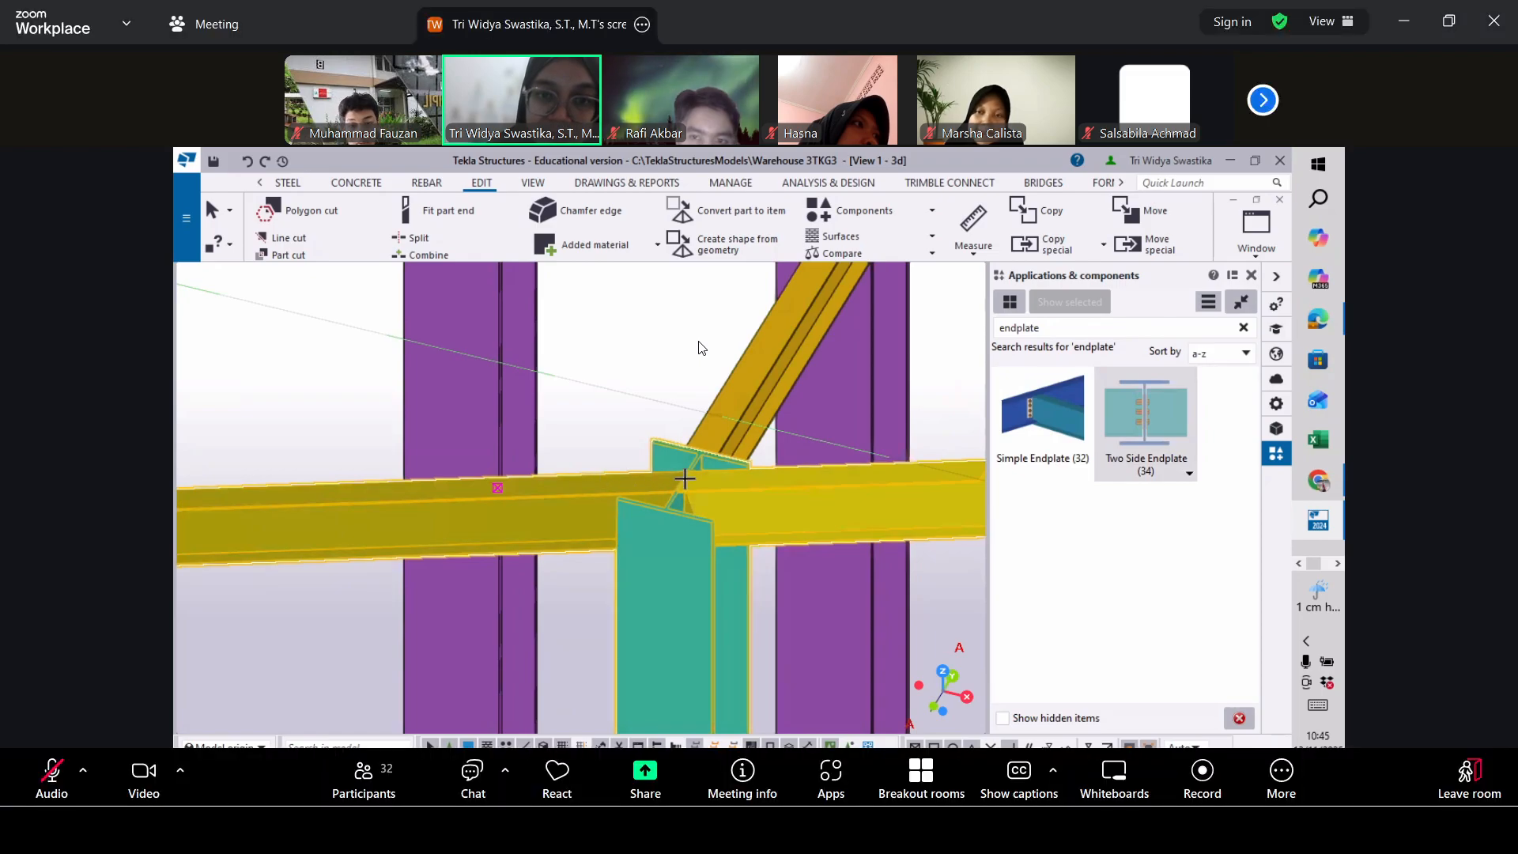
{"action": "left_click", "coordinate": [685, 476]}
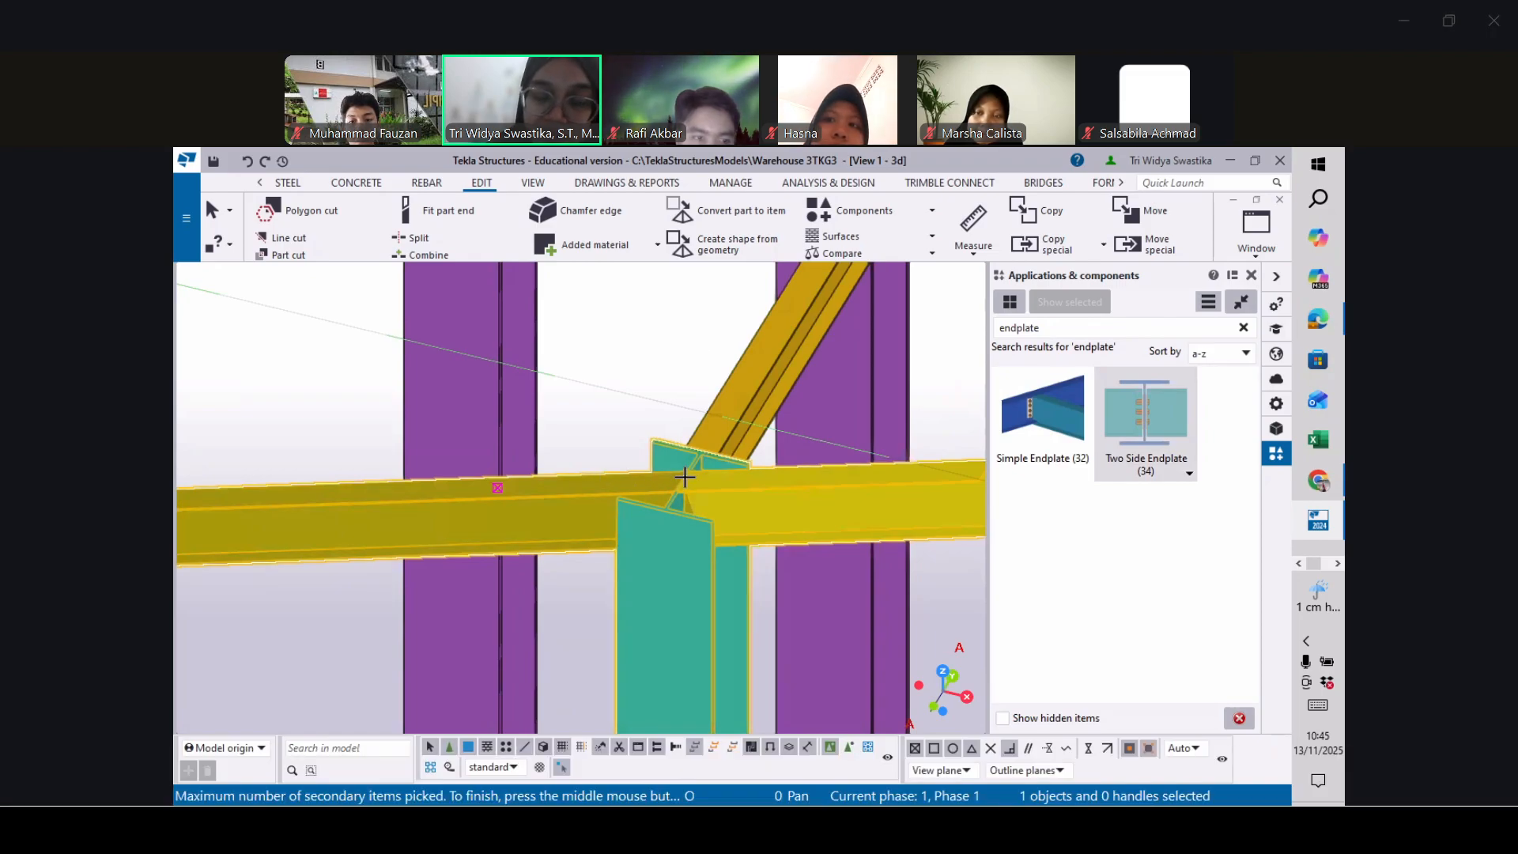
{"action": "middle_click", "coordinate": [685, 476]}
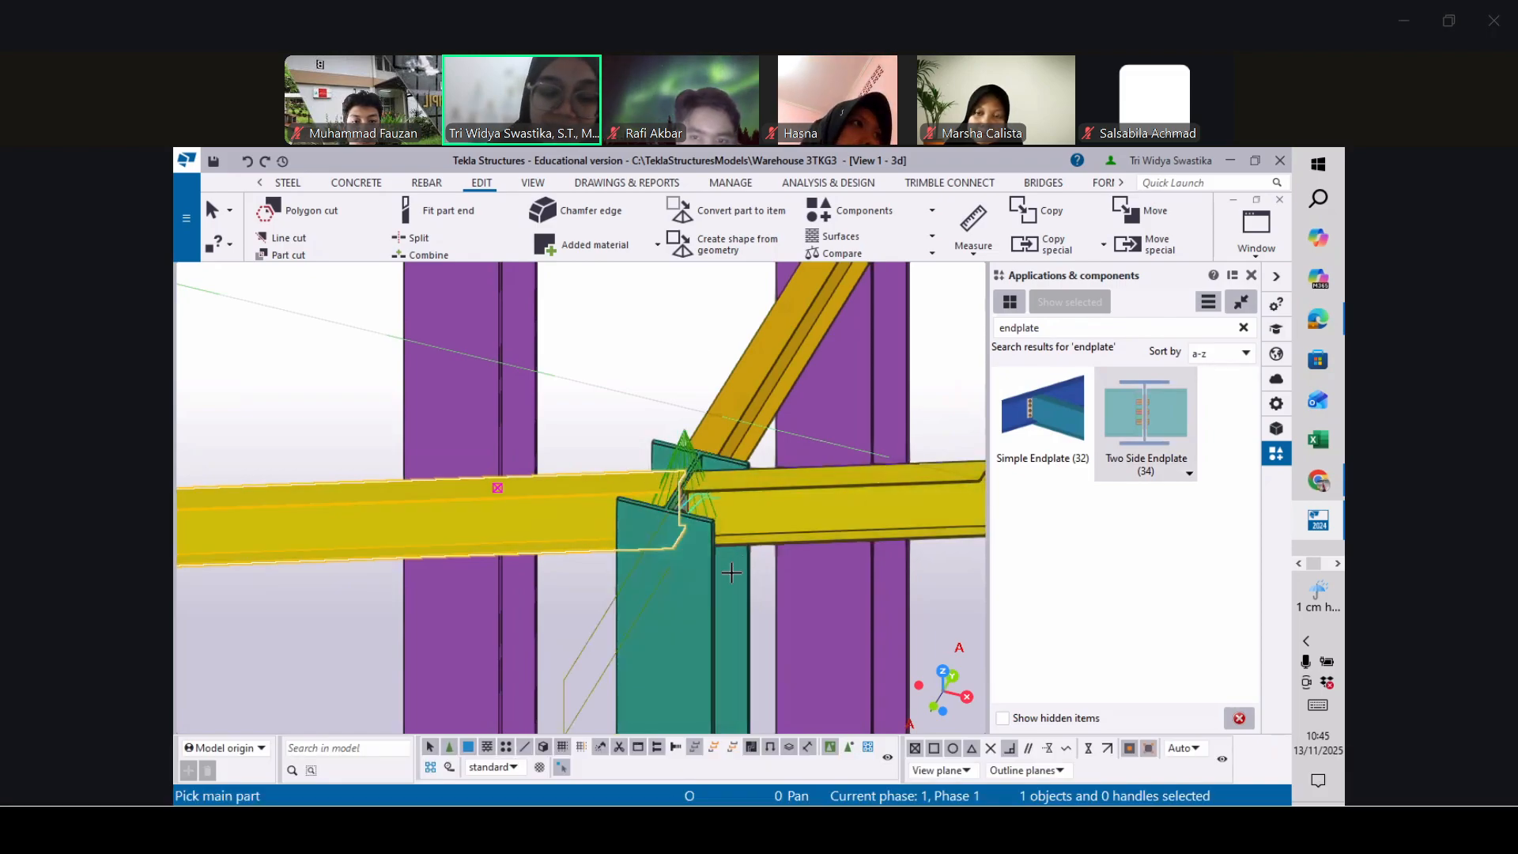
Split the second yellow rafter at the second purple column's web
{"action": "scroll", "coordinate": [732, 561], "scroll_direction": "down", "scroll_amount": 4}
{"action": "scroll", "coordinate": [726, 580], "scroll_direction": "down", "scroll_amount": 3}
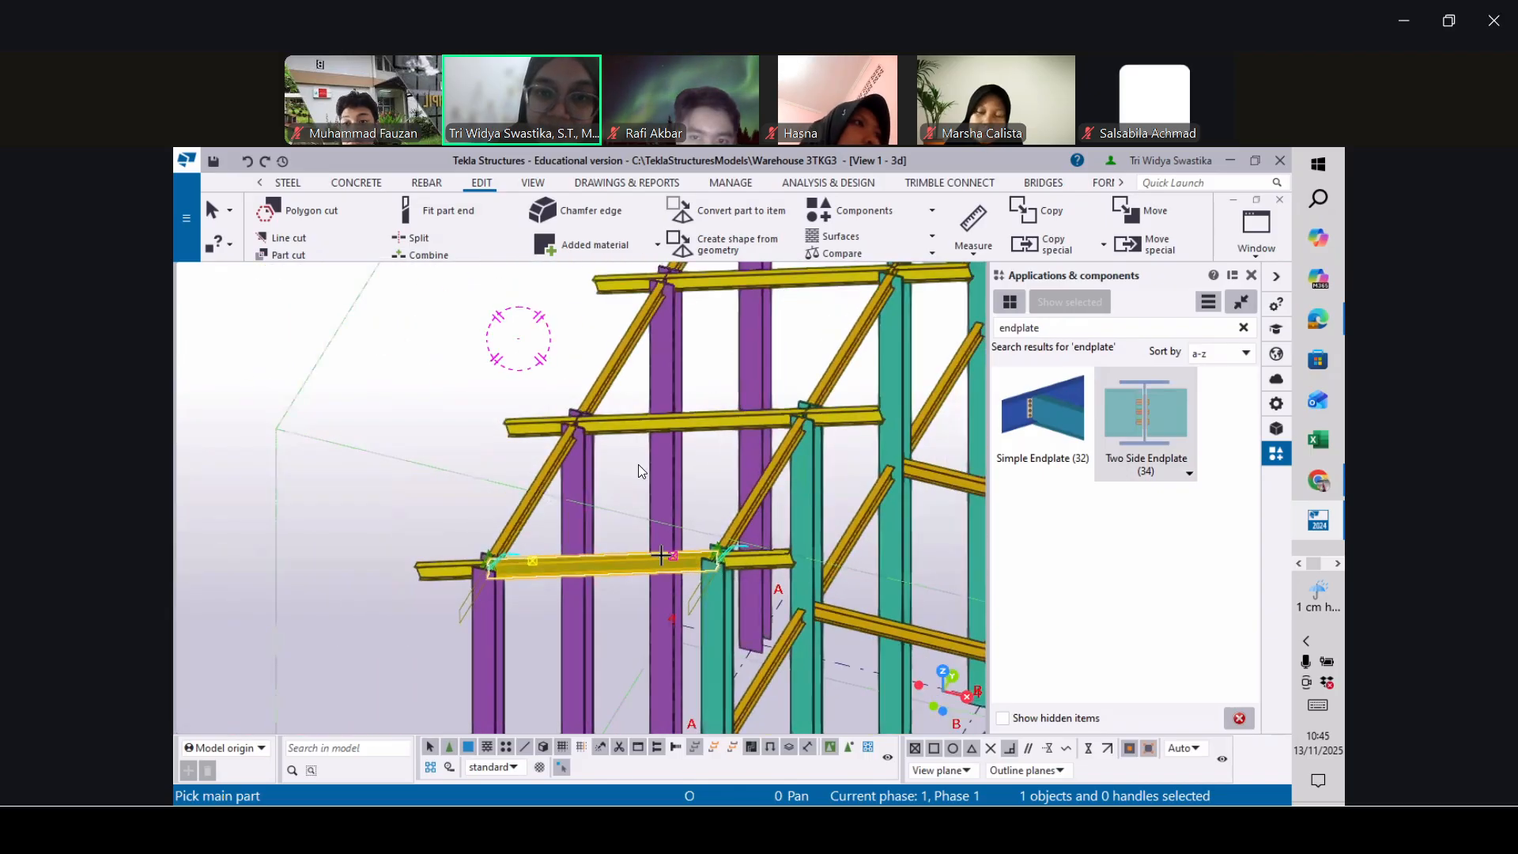
{"action": "scroll", "coordinate": [486, 357], "scroll_direction": "up", "scroll_amount": 5}
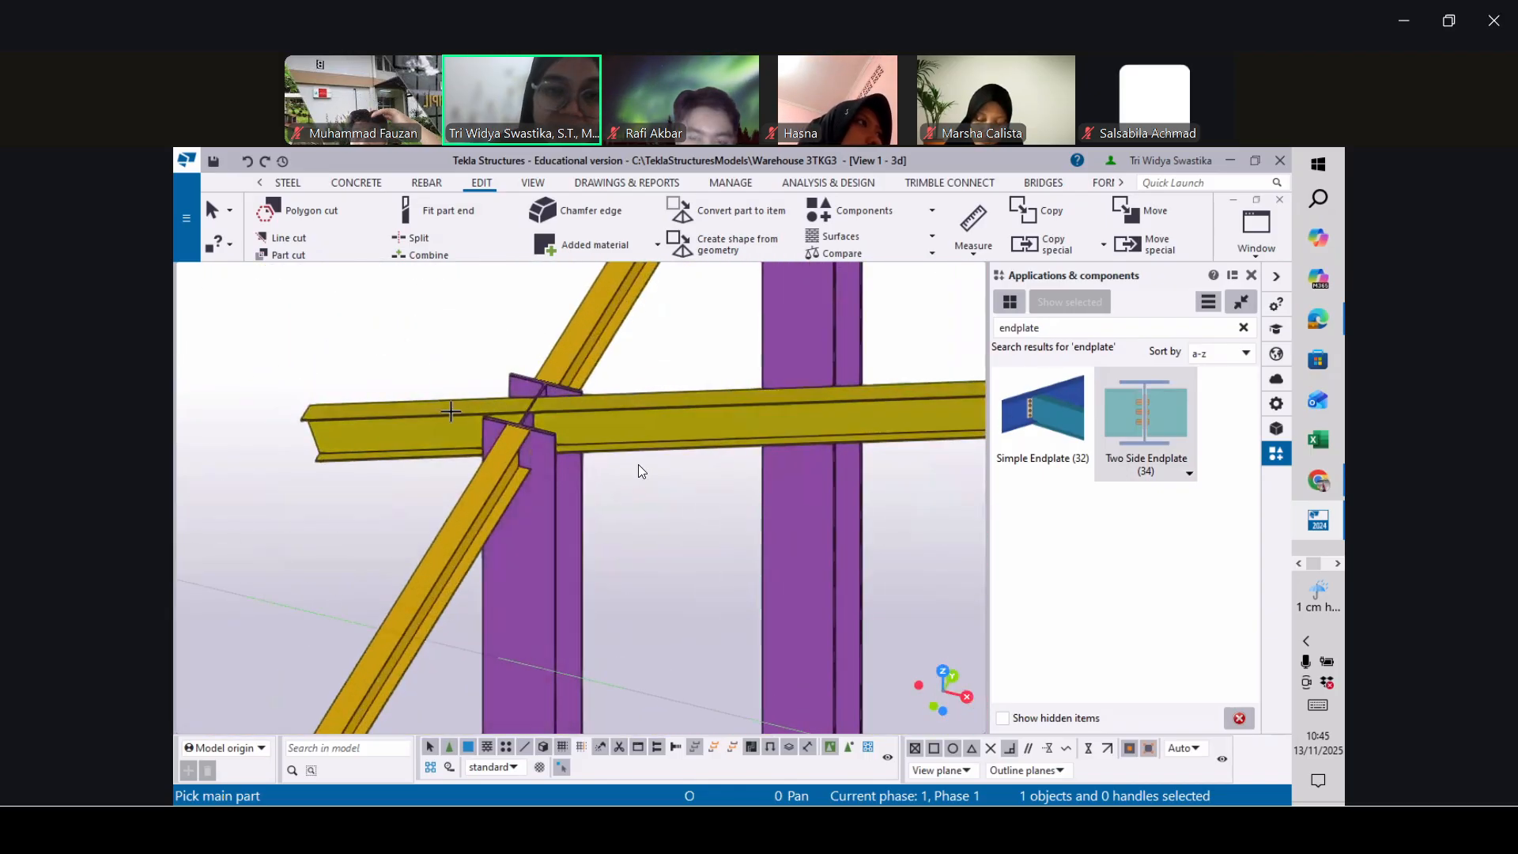
{"action": "left_click", "coordinate": [460, 408]}
{"action": "left_click", "coordinate": [419, 237]}
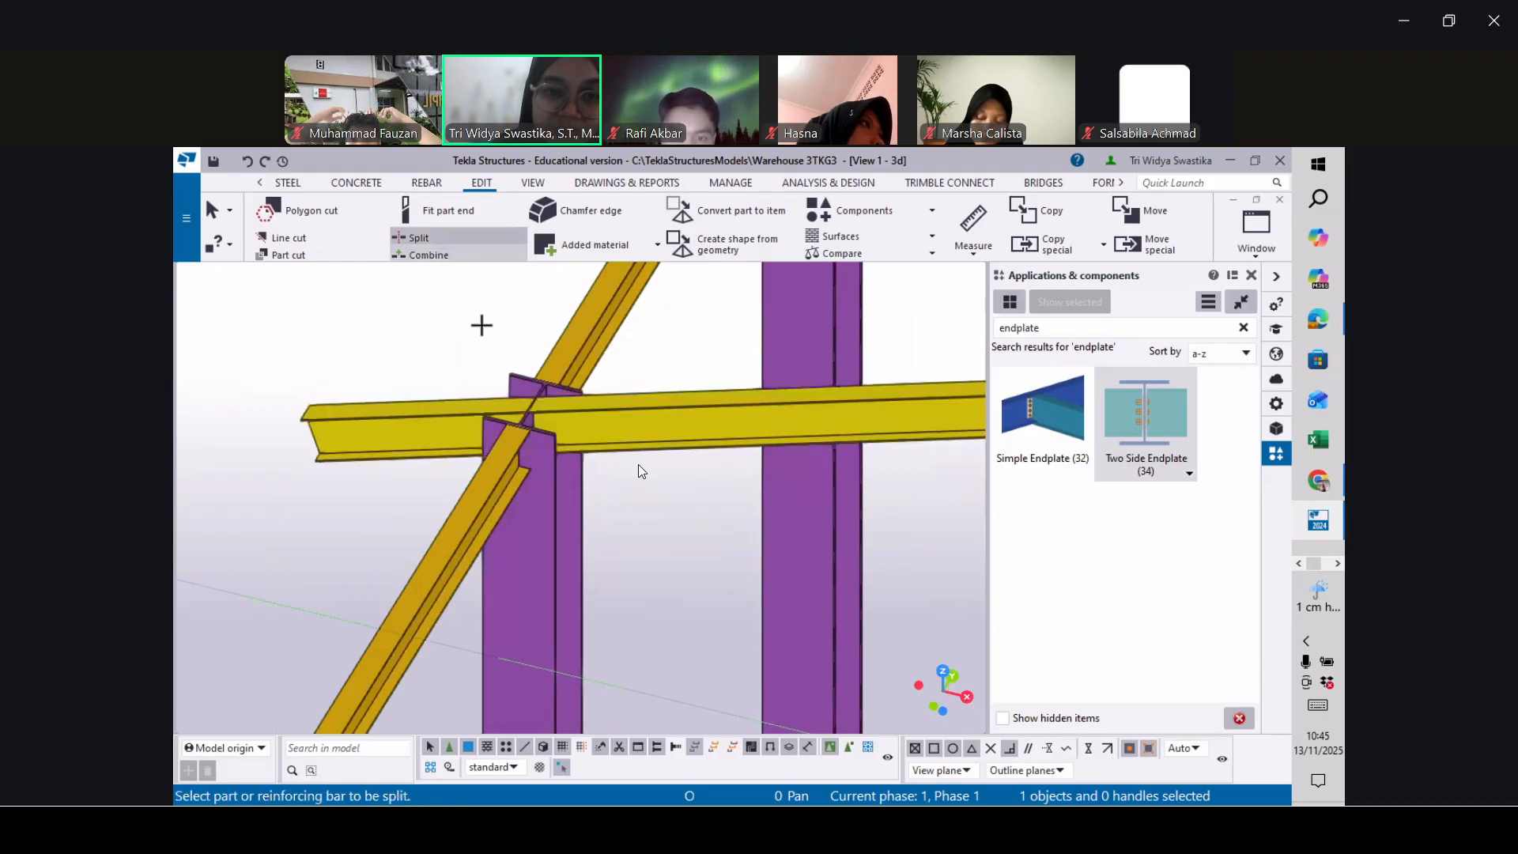
{"action": "scroll", "coordinate": [554, 419], "scroll_direction": "up", "scroll_amount": 2}
{"action": "scroll", "coordinate": [553, 419], "scroll_direction": "up", "scroll_amount": 2}
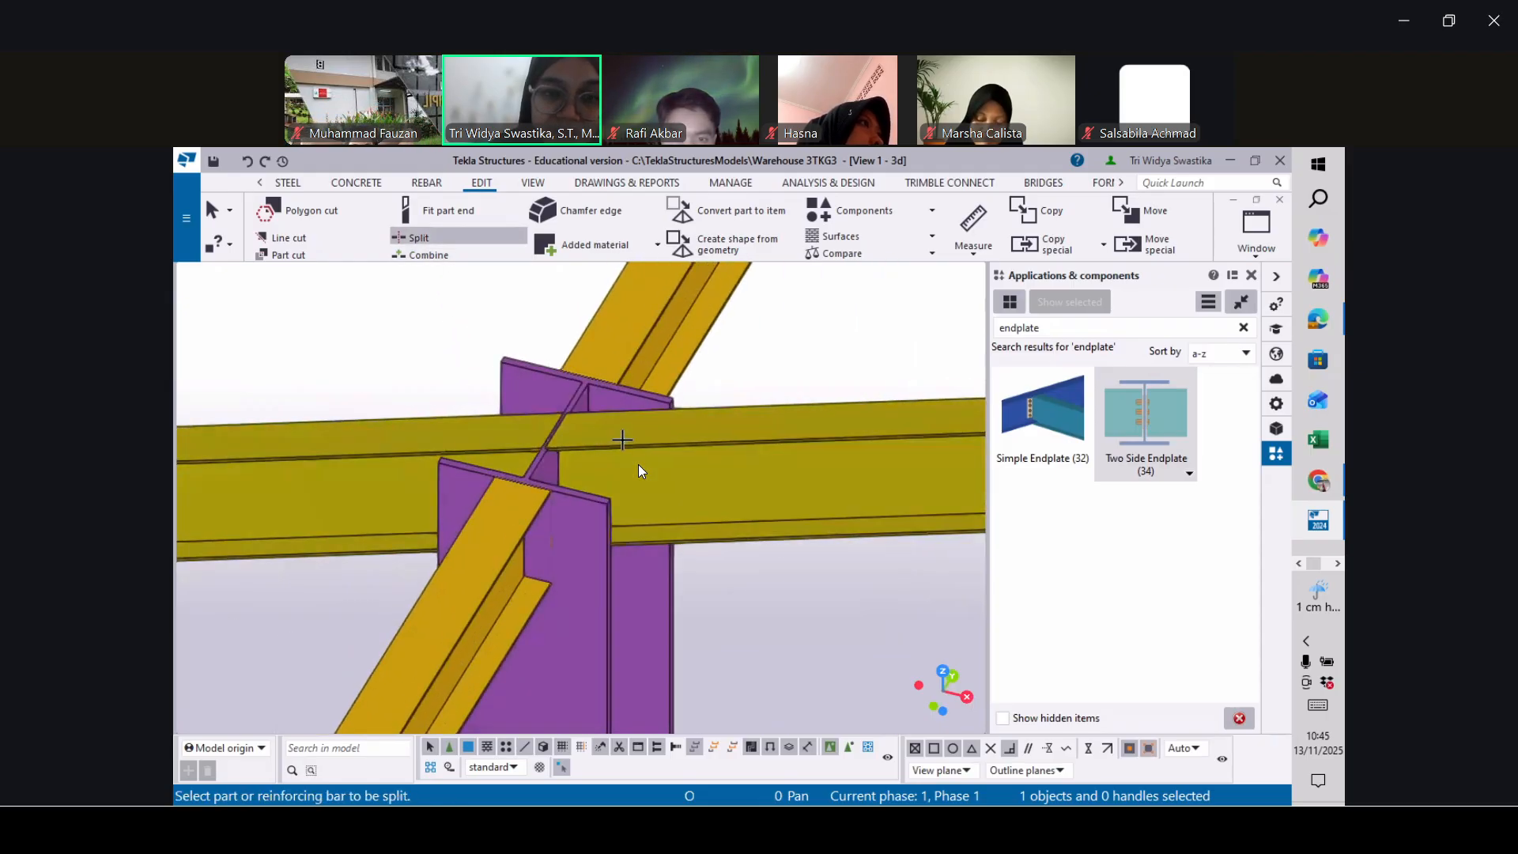
{"action": "left_click", "coordinate": [554, 427]}
{"action": "left_click", "coordinate": [554, 427]}
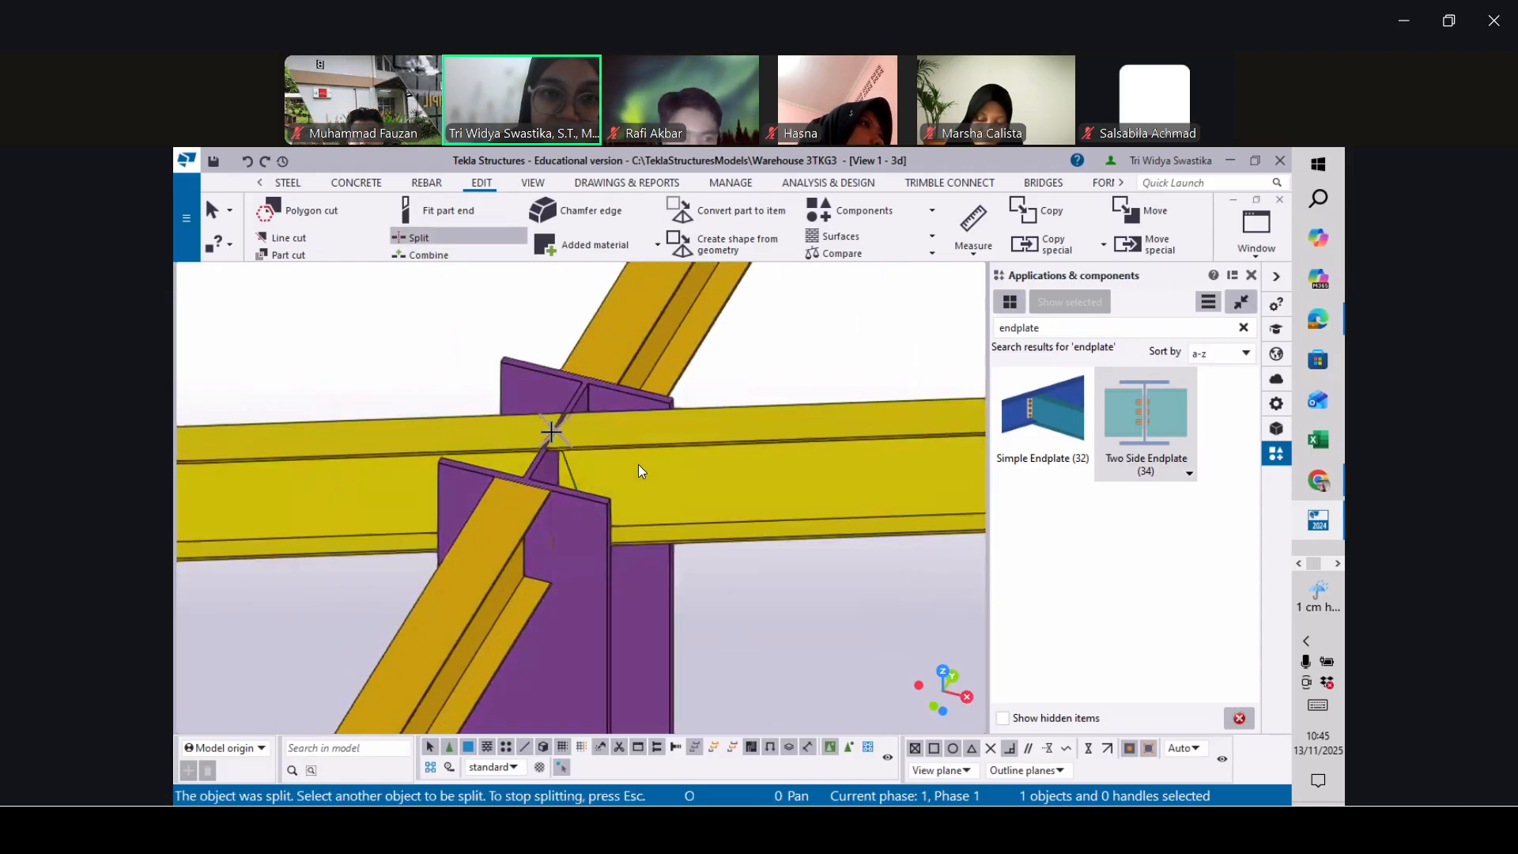
Split the second yellow rafter at the web of the second teal column
{"action": "scroll", "coordinate": [437, 496], "scroll_direction": "down", "scroll_amount": 3}
{"action": "scroll", "coordinate": [437, 496], "scroll_direction": "down", "scroll_amount": 3}
{"action": "scroll", "coordinate": [639, 472], "scroll_direction": "up", "scroll_amount": 5}
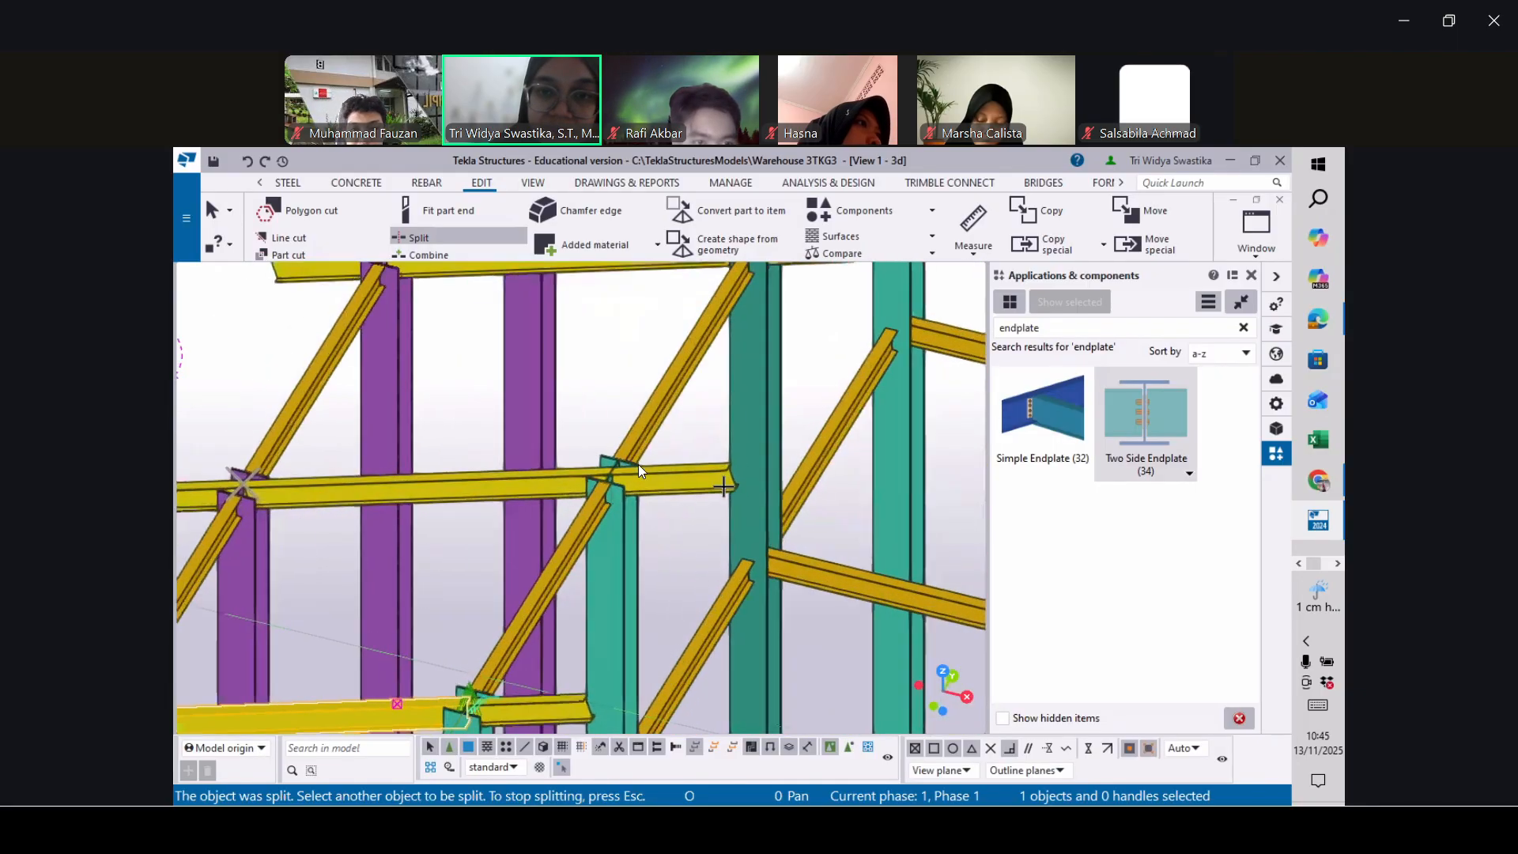
{"action": "left_click", "coordinate": [639, 472]}
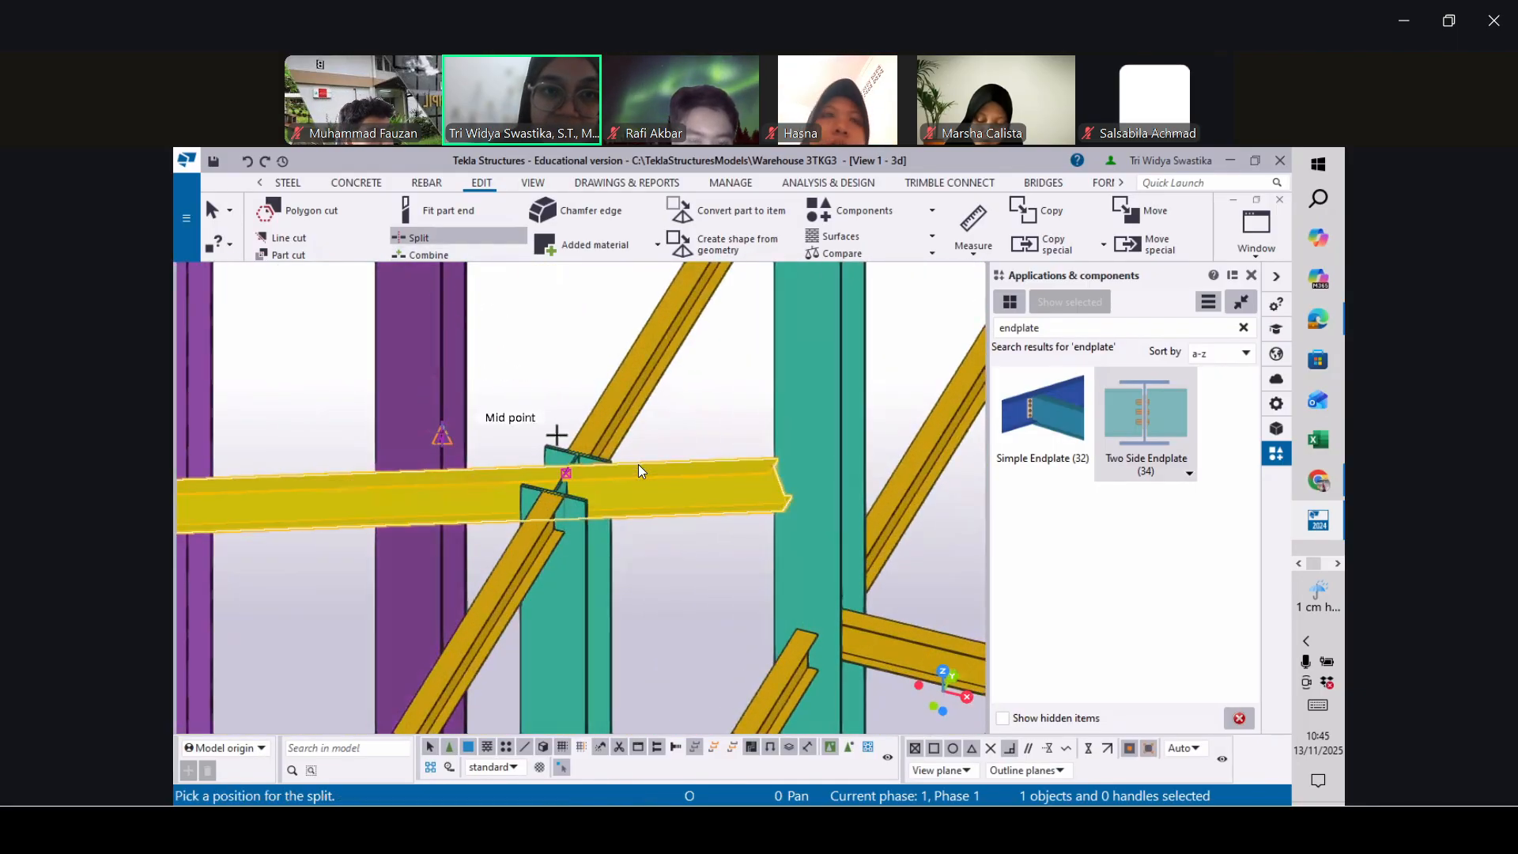
{"action": "left_click", "coordinate": [567, 473]}
{"action": "scroll", "coordinate": [686, 475], "scroll_direction": "down", "scroll_amount": 5}
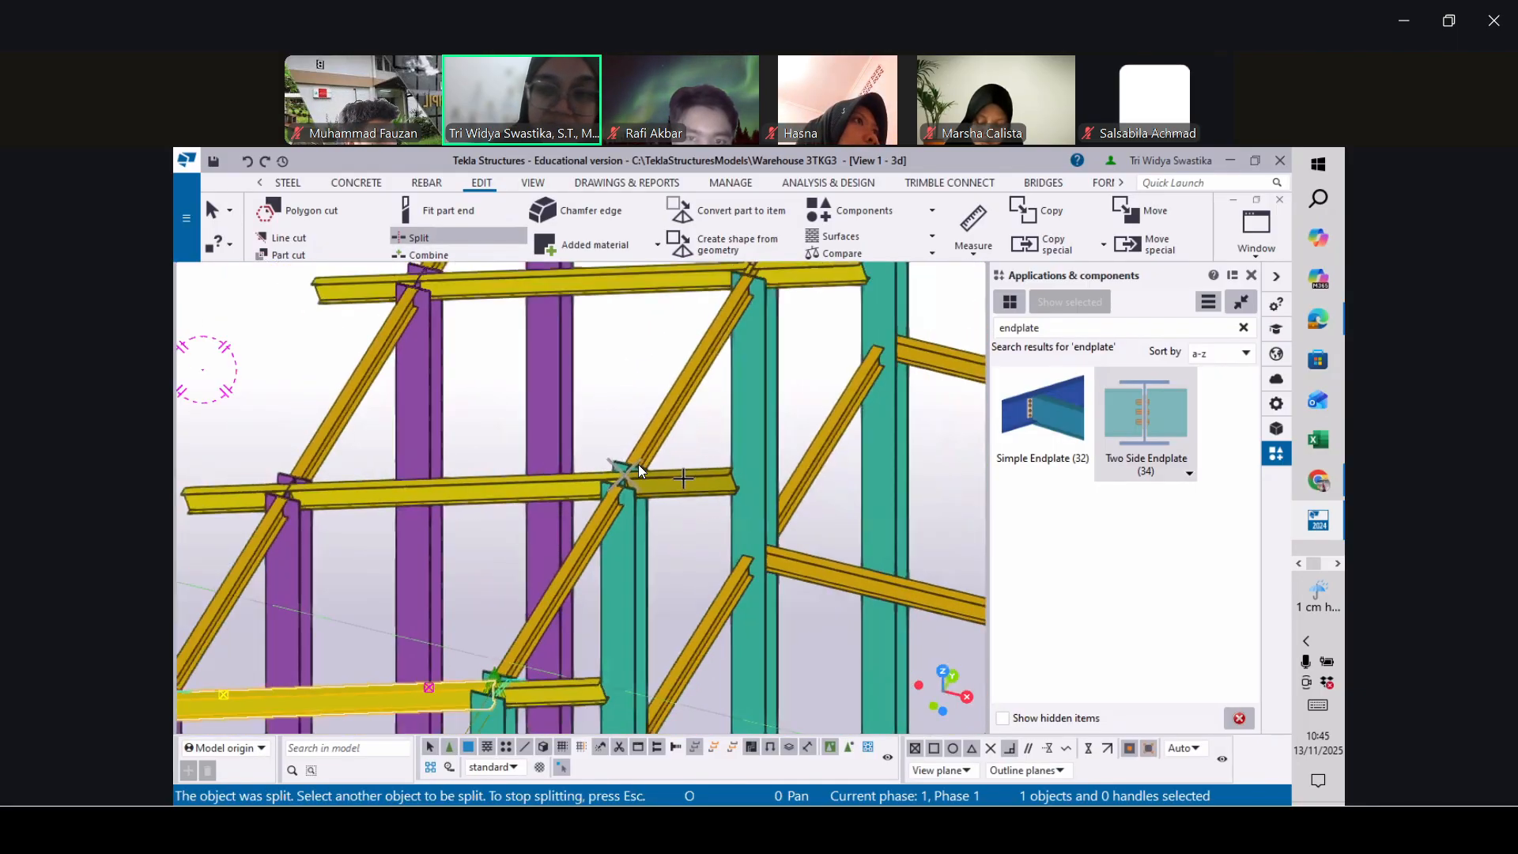
Search the component catalogue for "end" and again for "endplate" to compare the connections offered
{"action": "left_click", "coordinate": [1054, 326]}
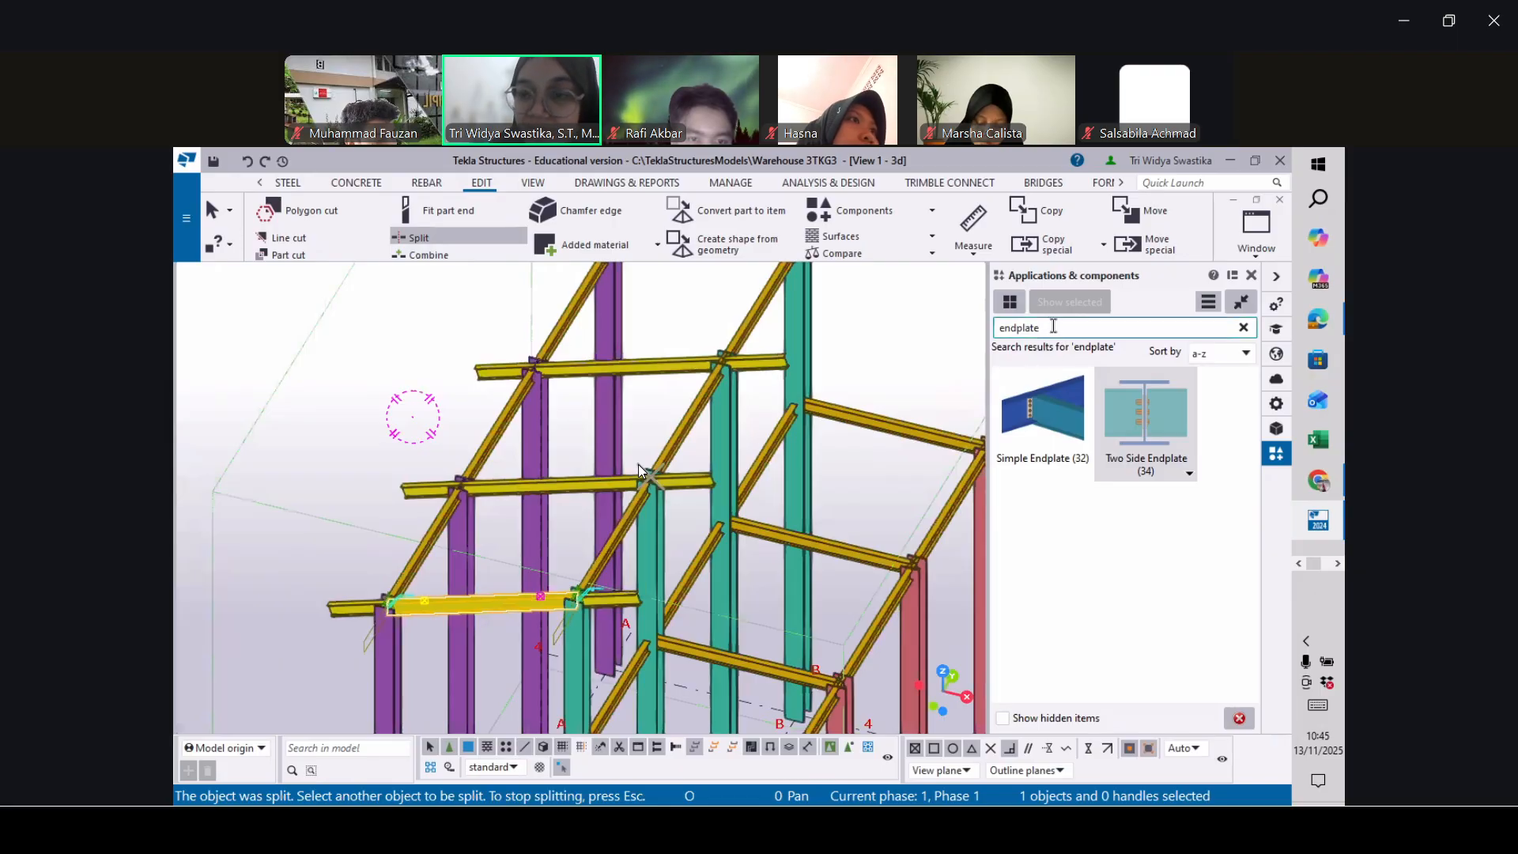
{"action": "key", "text": "BackSpace"}
{"action": "key", "text": "BackSpace"}
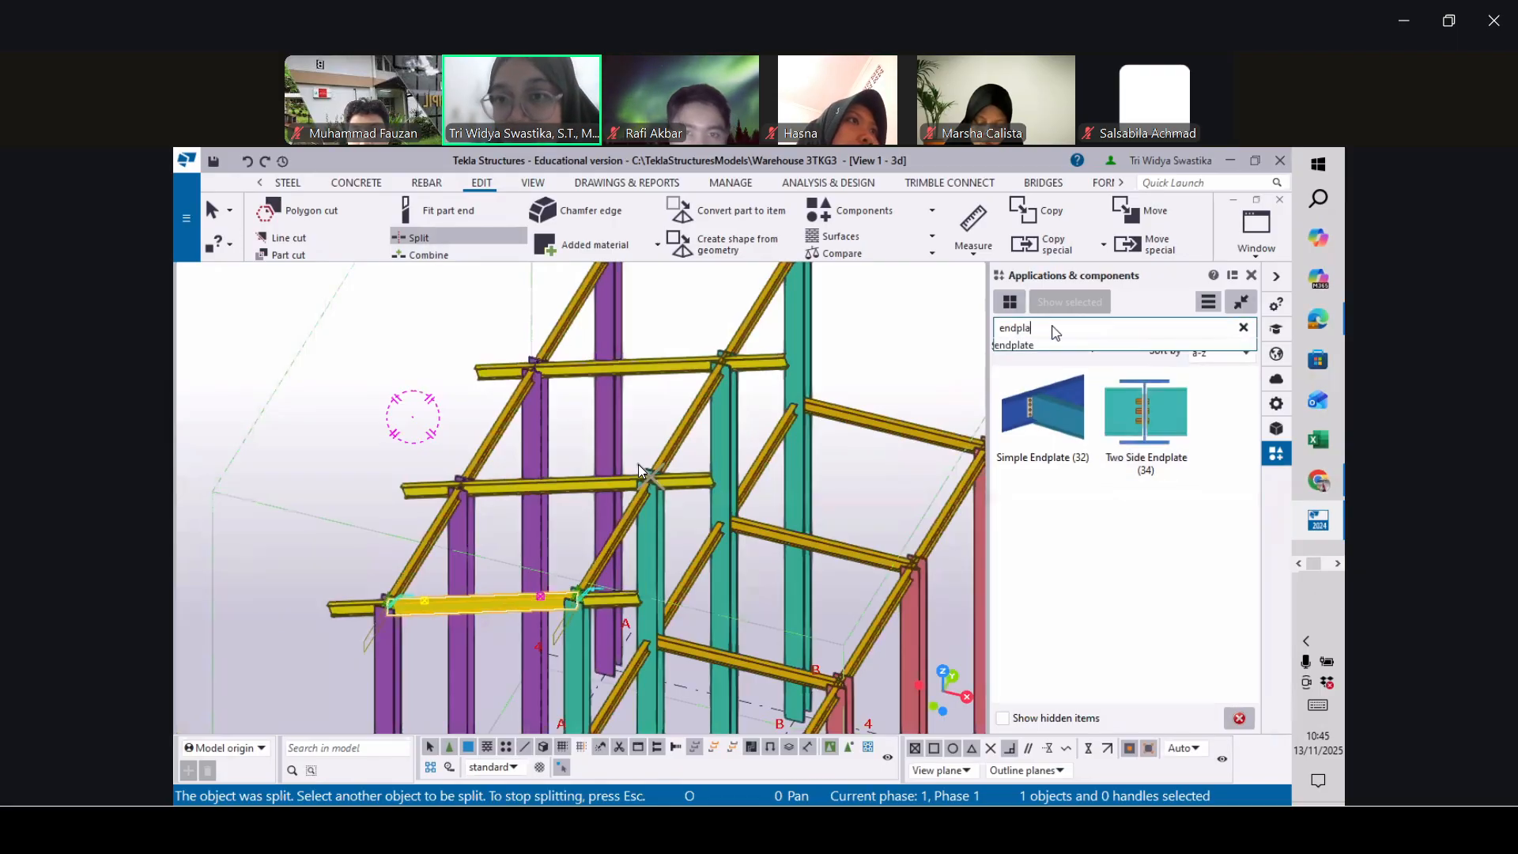
{"action": "key", "text": "BackSpace"}
{"action": "key", "text": "BackSpace"}
{"action": "key", "text": "BackSpace"}
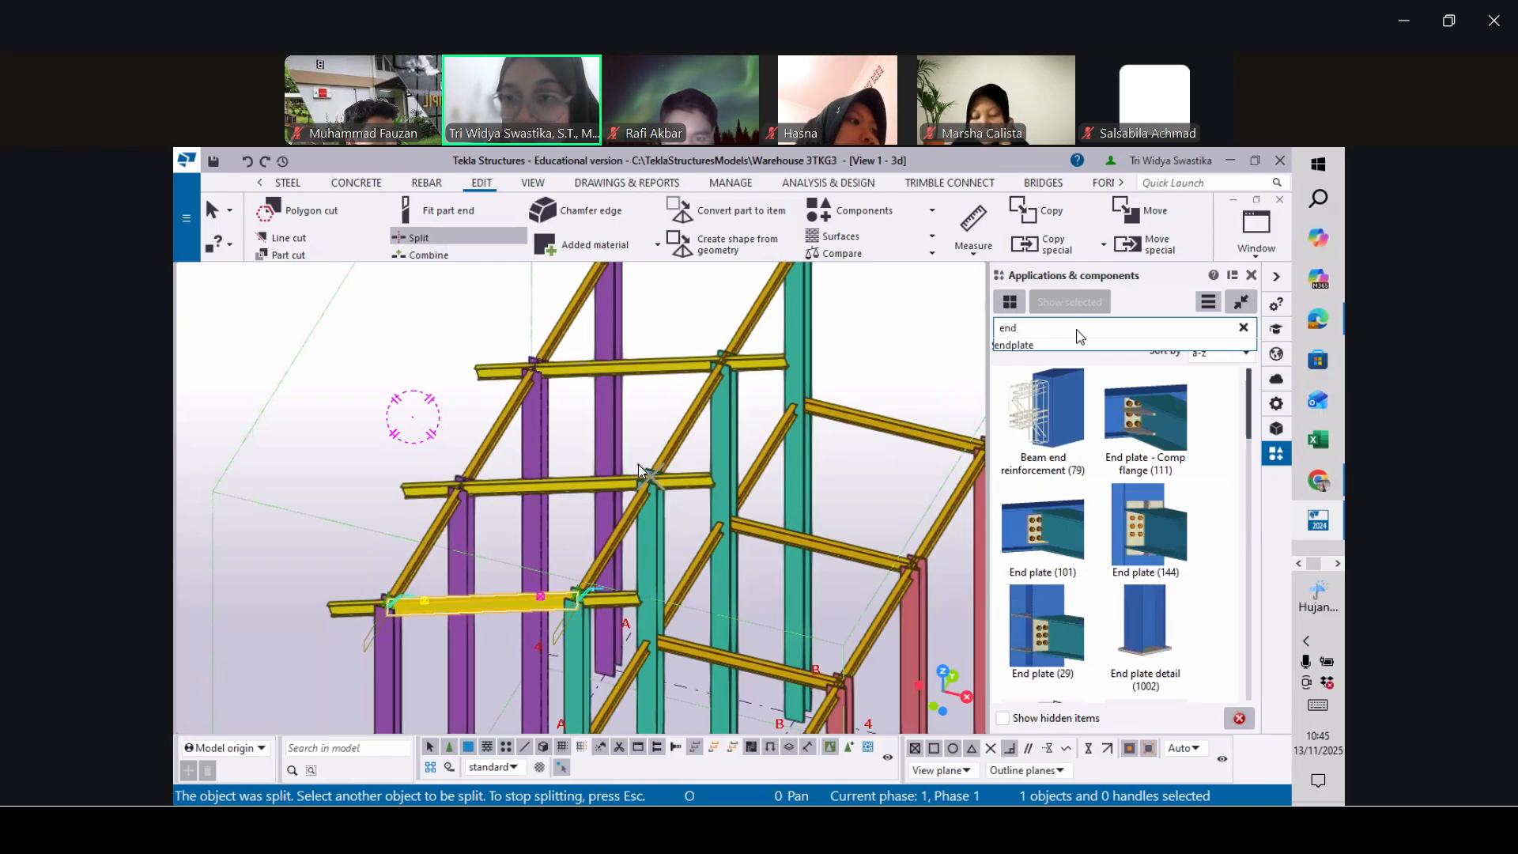
{"action": "type", "text": "plate"}
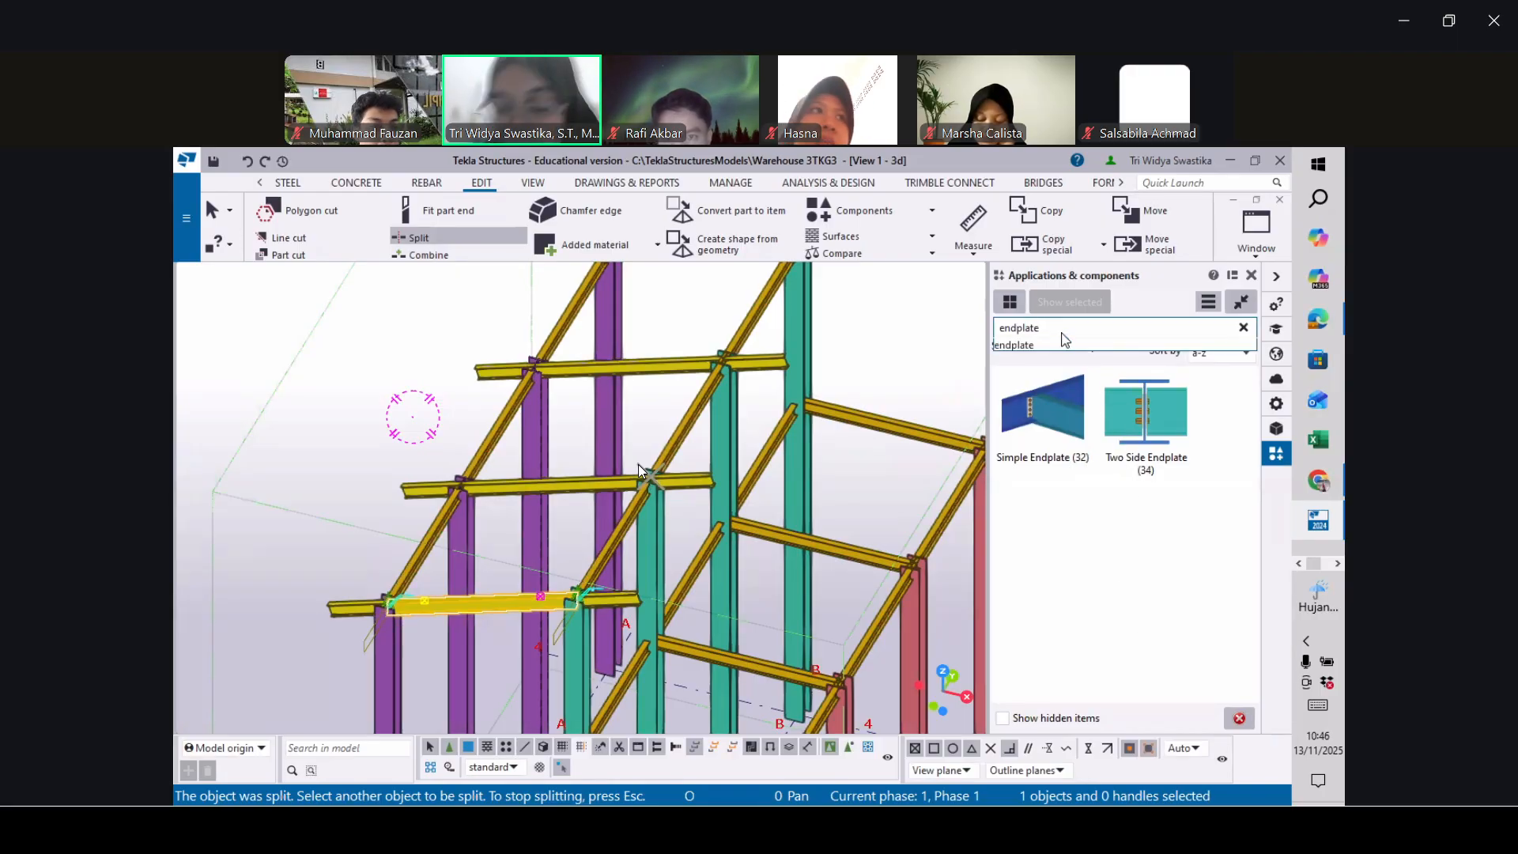
{"action": "left_click", "coordinate": [1063, 333]}
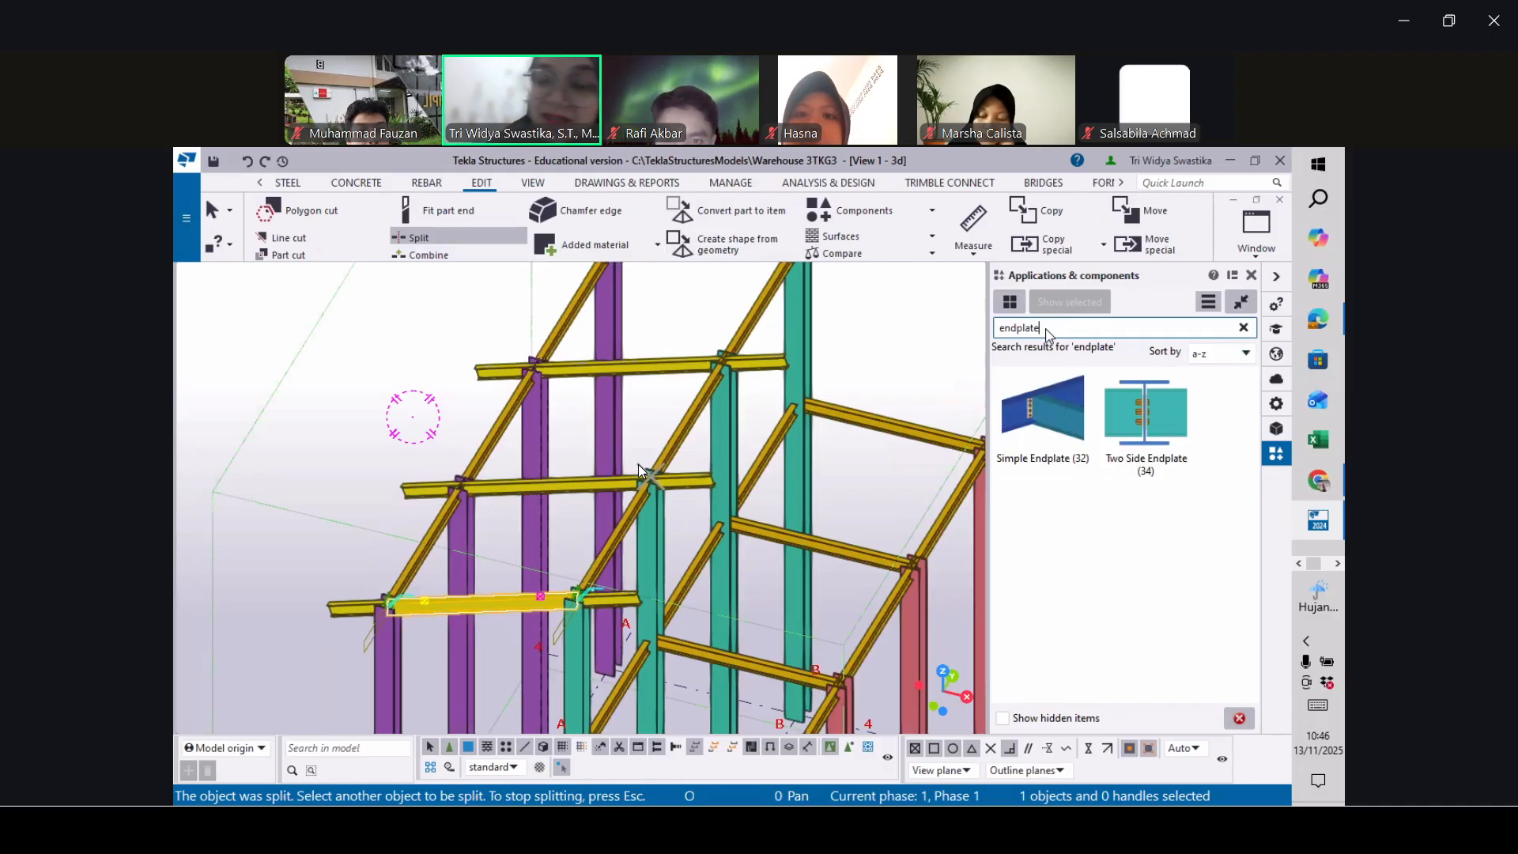
Search the component catalogue for "beam to" and look through the matching connections for one that suits the rafter-to-column joint
{"action": "key", "text": "BackSpace"}
{"action": "key", "text": "BackSpace"}
{"action": "key", "text": "BackSpace"}
{"action": "key", "text": "BackSpace"}
{"action": "key", "text": "BackSpace"}
{"action": "key", "text": "BackSpace"}
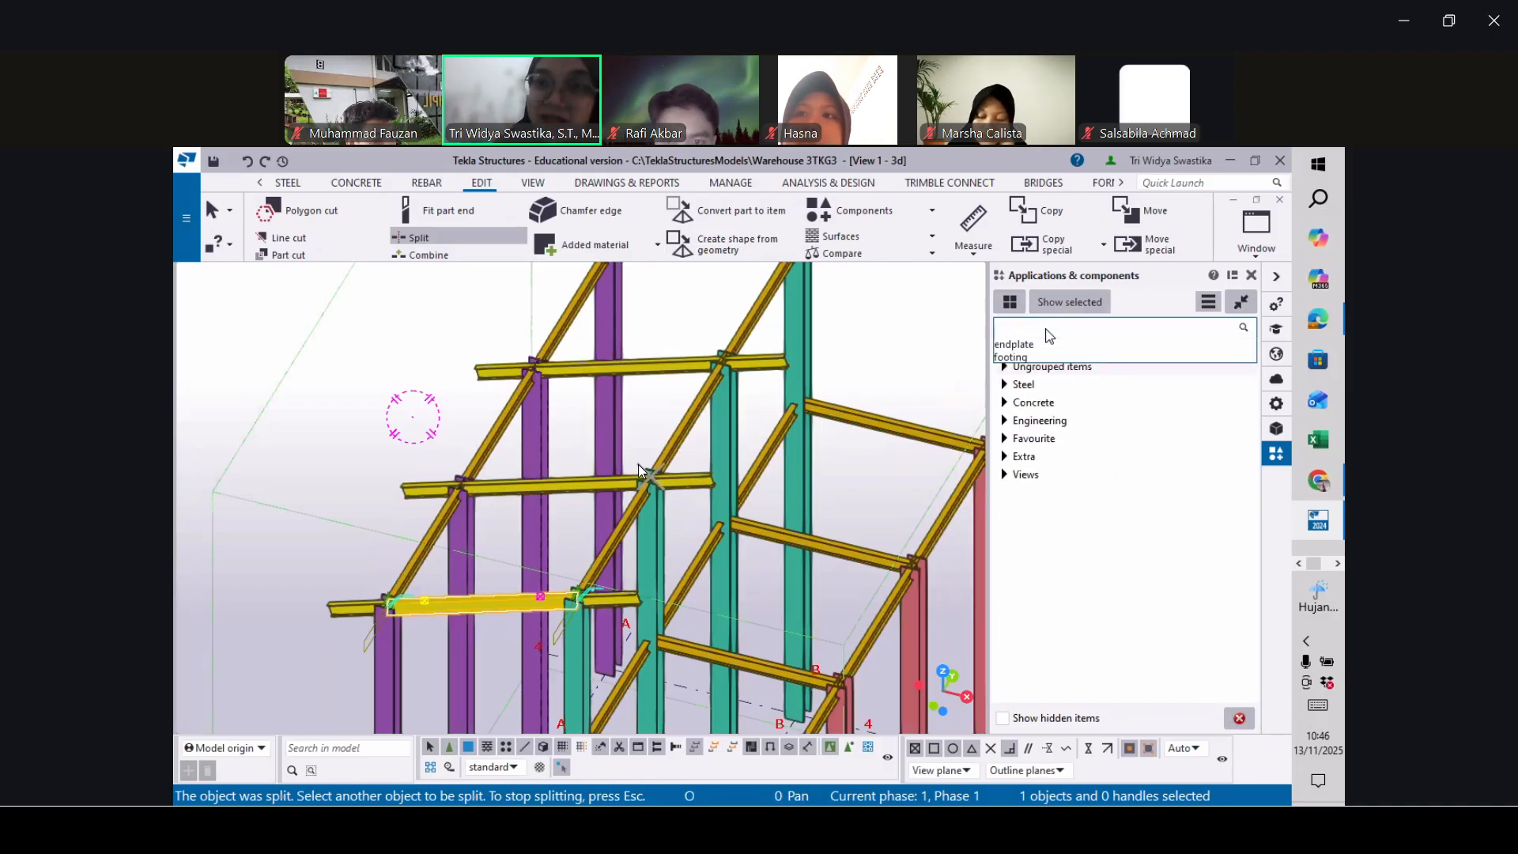
{"action": "type", "text": "beam"}
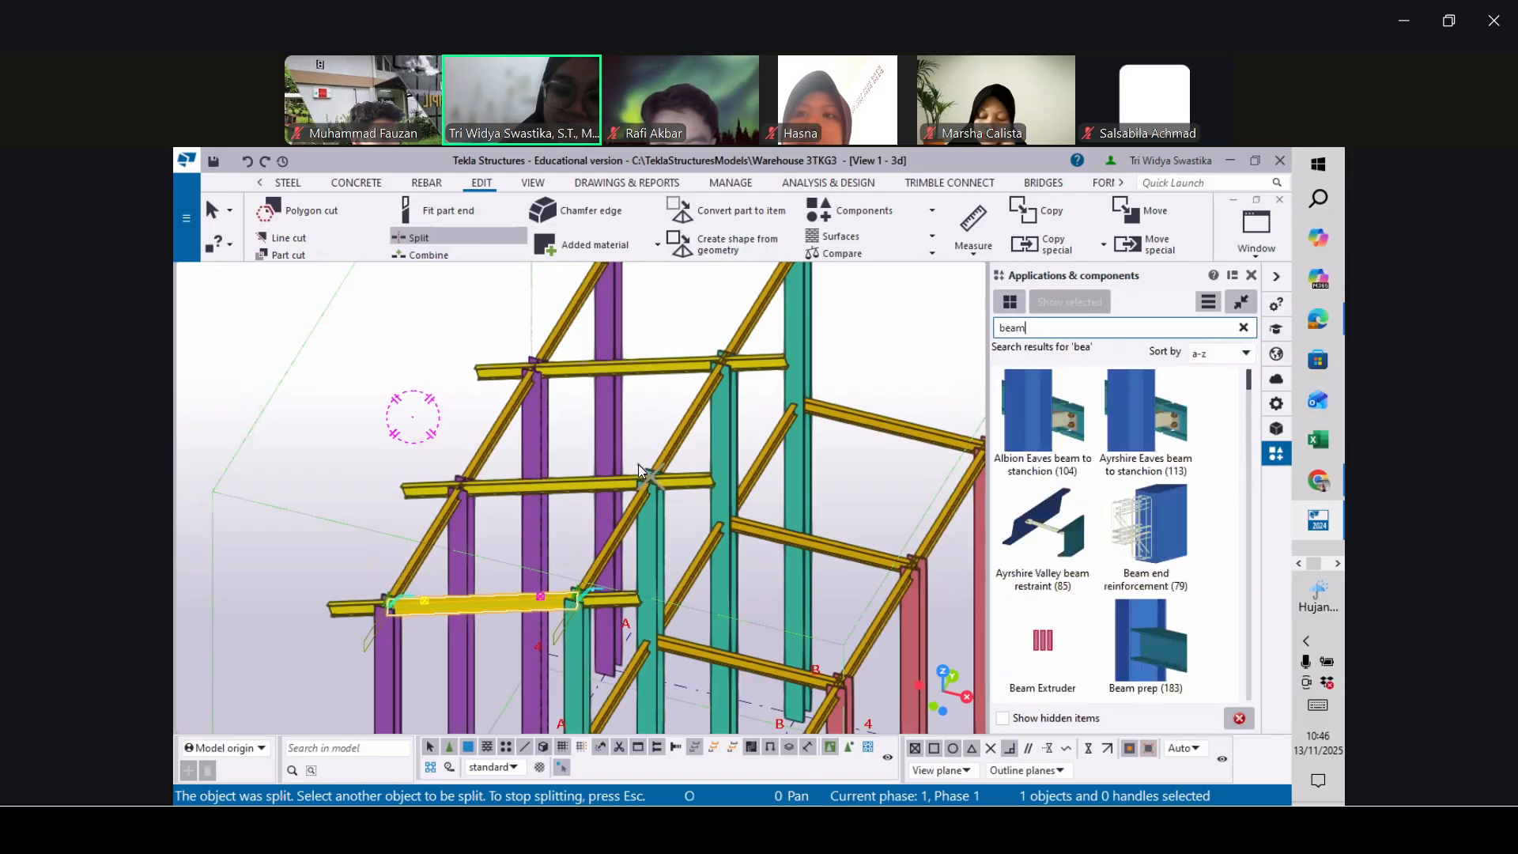
{"action": "type", "text": " to"}
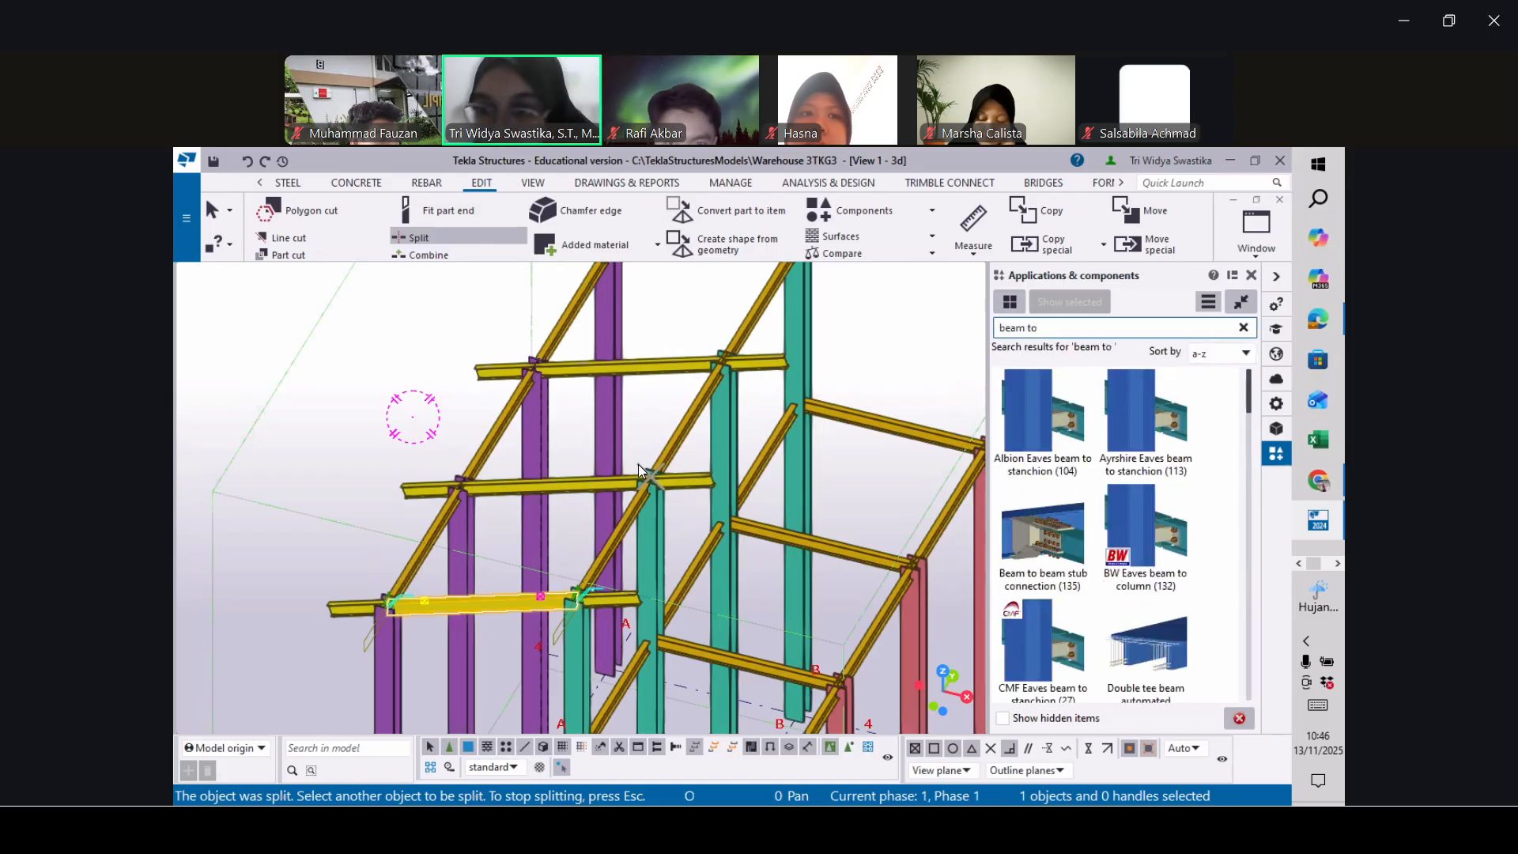
{"action": "scroll", "coordinate": [1079, 484], "scroll_direction": "down", "scroll_amount": 2}
{"action": "scroll", "coordinate": [1080, 486], "scroll_direction": "up", "scroll_amount": 2}
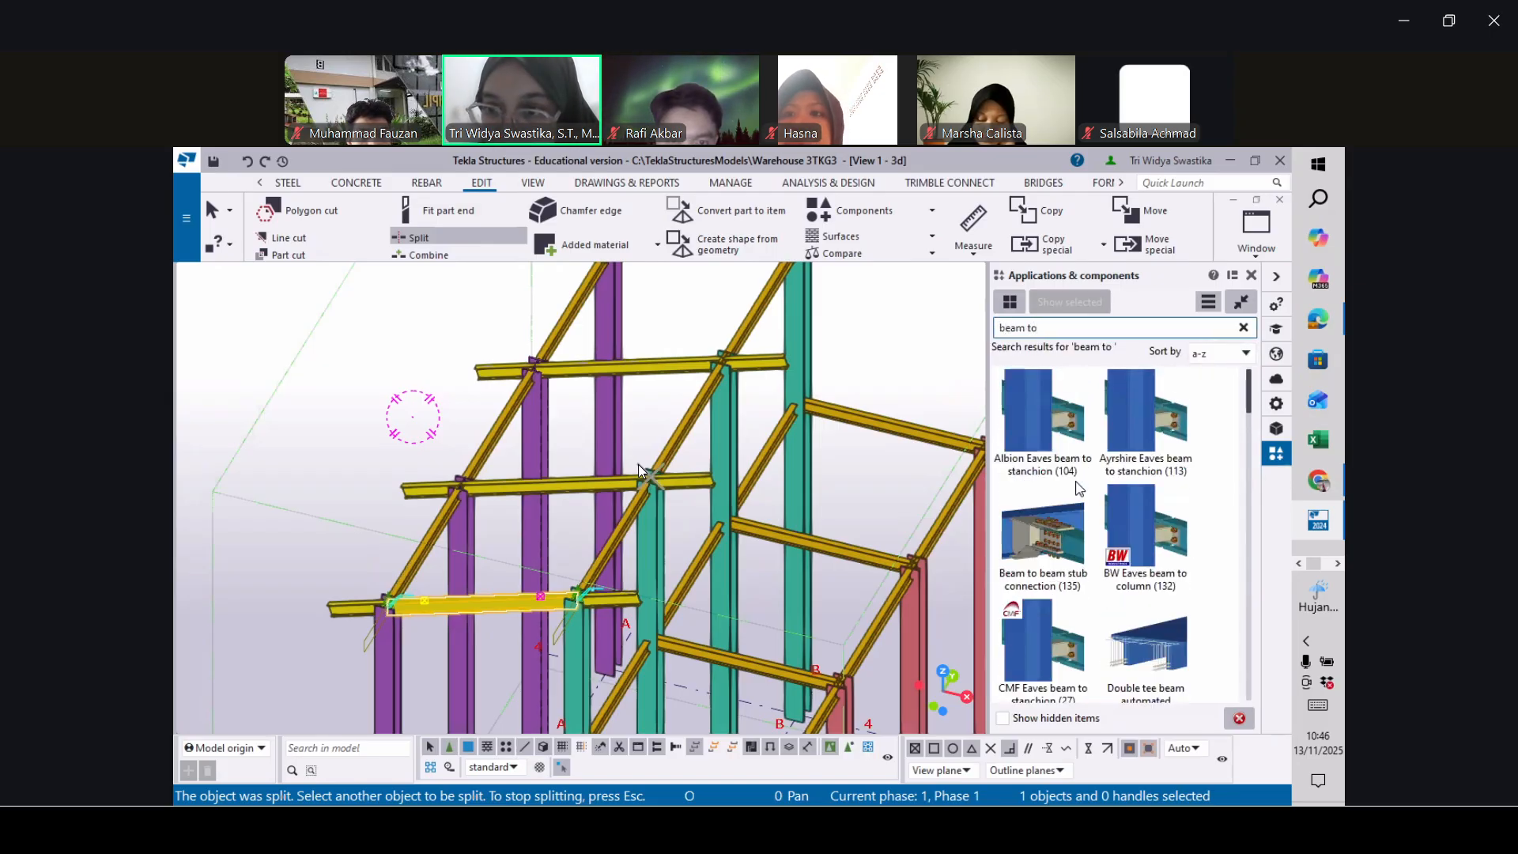
{"action": "scroll", "coordinate": [1080, 488], "scroll_direction": "down", "scroll_amount": 5}
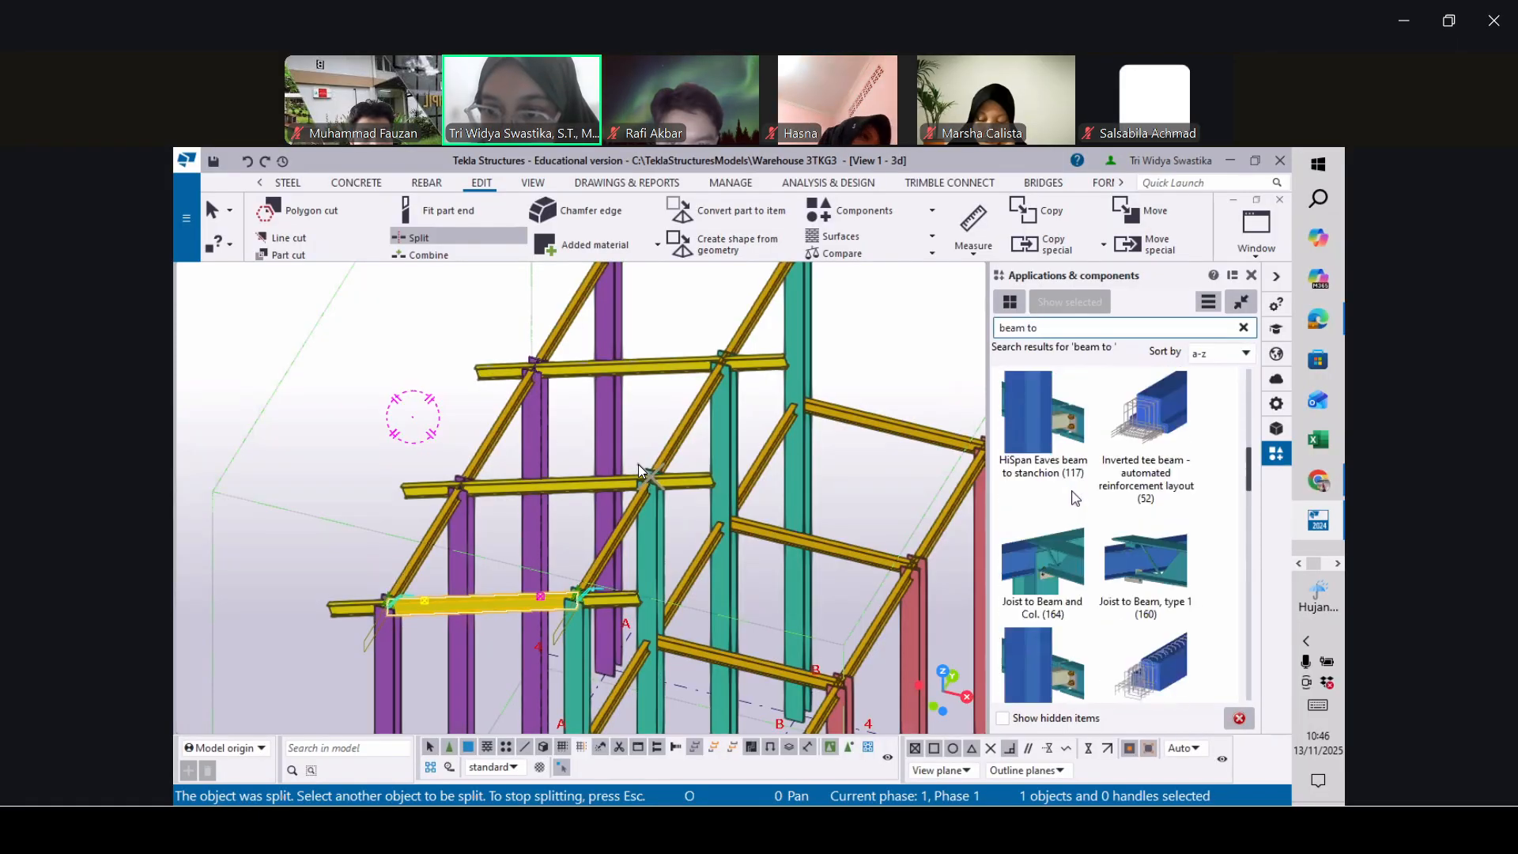
{"action": "scroll", "coordinate": [1073, 500], "scroll_direction": "down", "scroll_amount": 5}
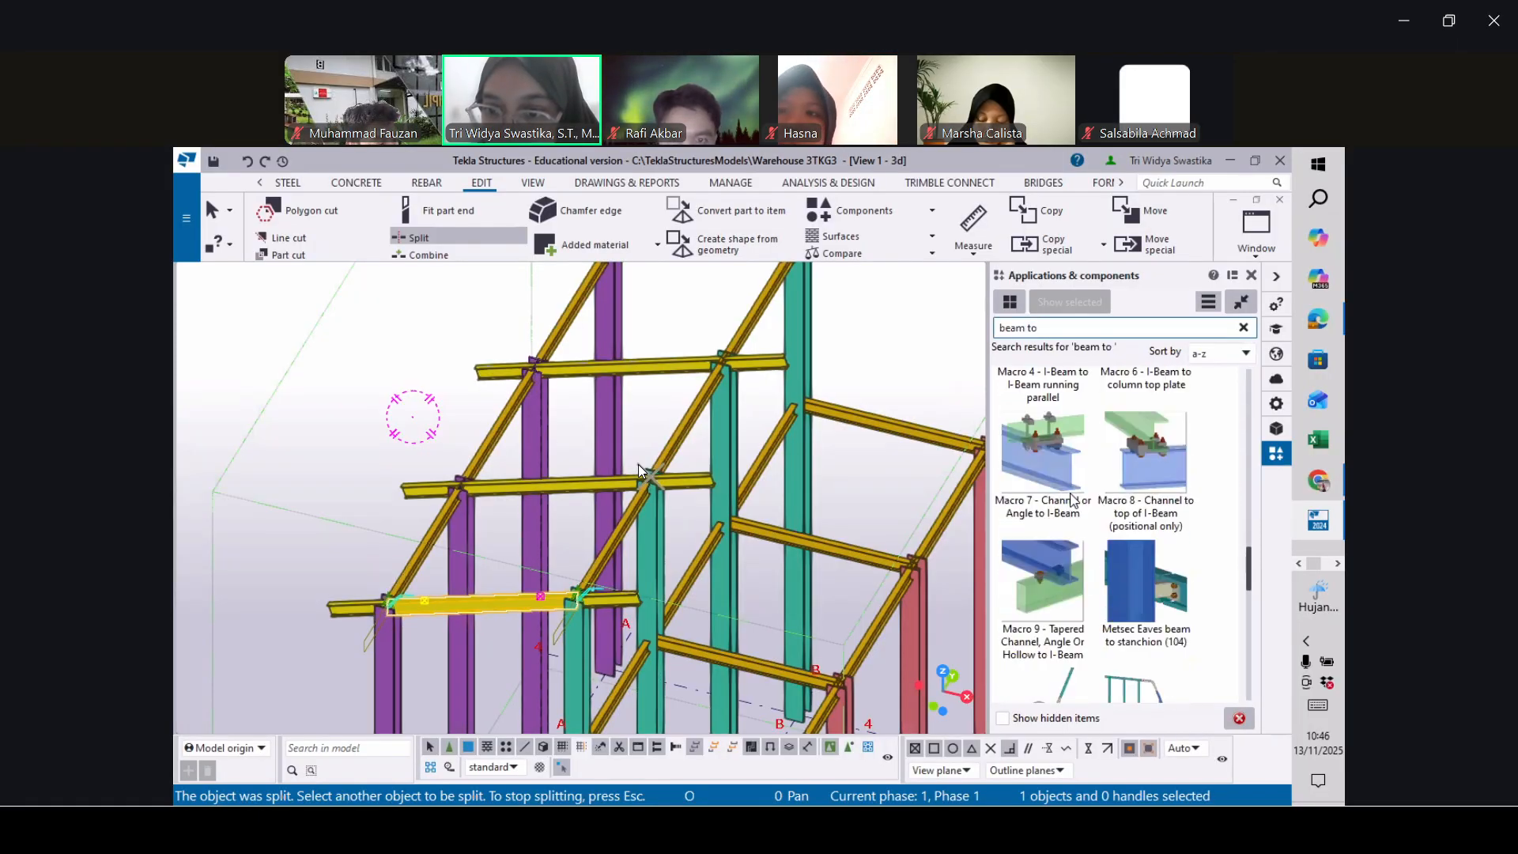
{"action": "scroll", "coordinate": [1073, 501], "scroll_direction": "down", "scroll_amount": 5}
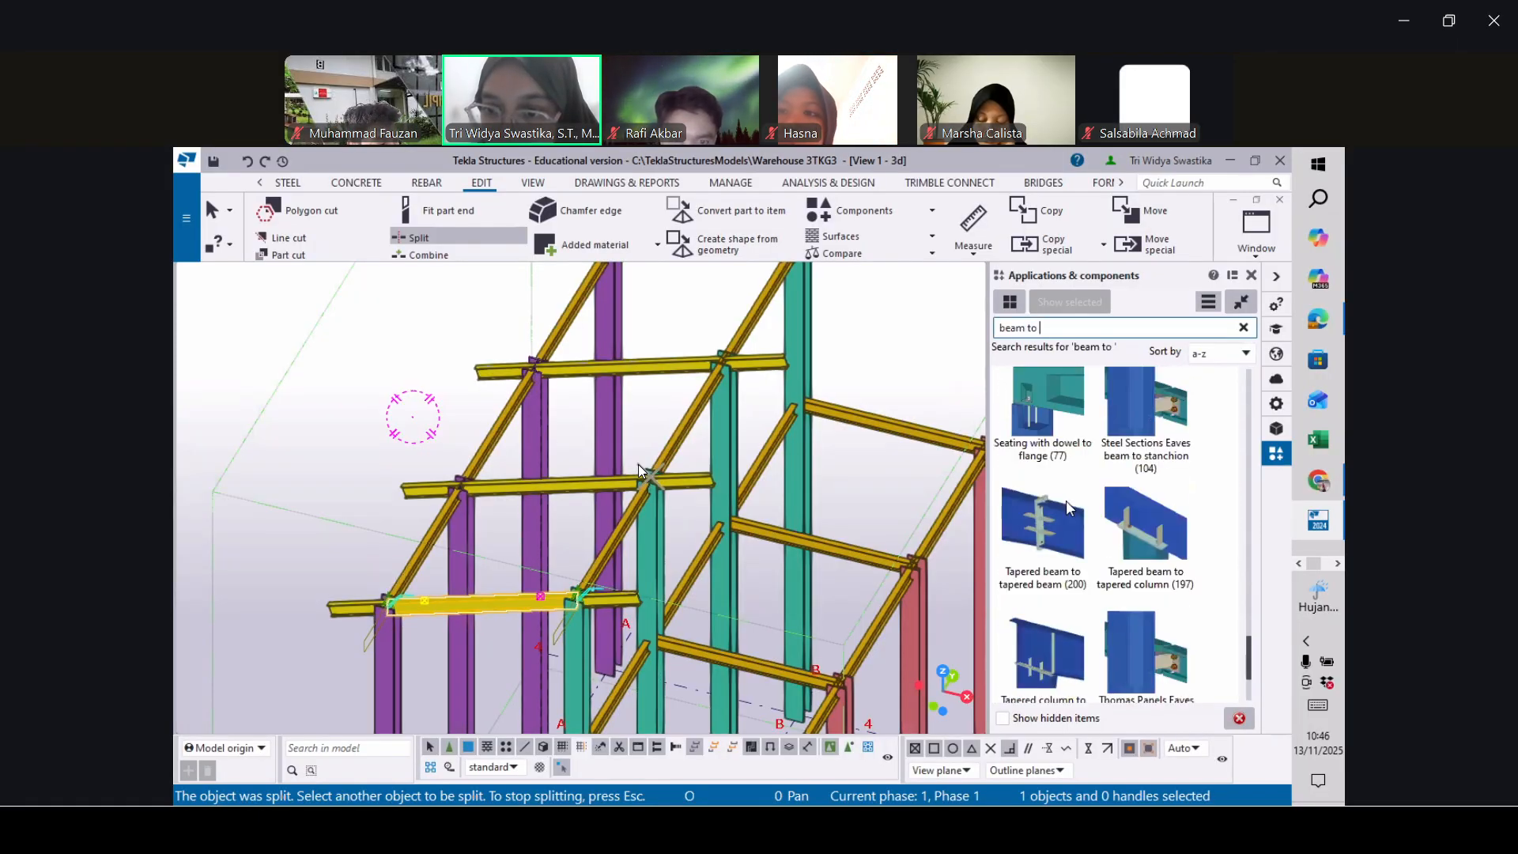
{"action": "scroll", "coordinate": [1070, 507], "scroll_direction": "down", "scroll_amount": 2}
{"action": "scroll", "coordinate": [1070, 507], "scroll_direction": "up", "scroll_amount": 4}
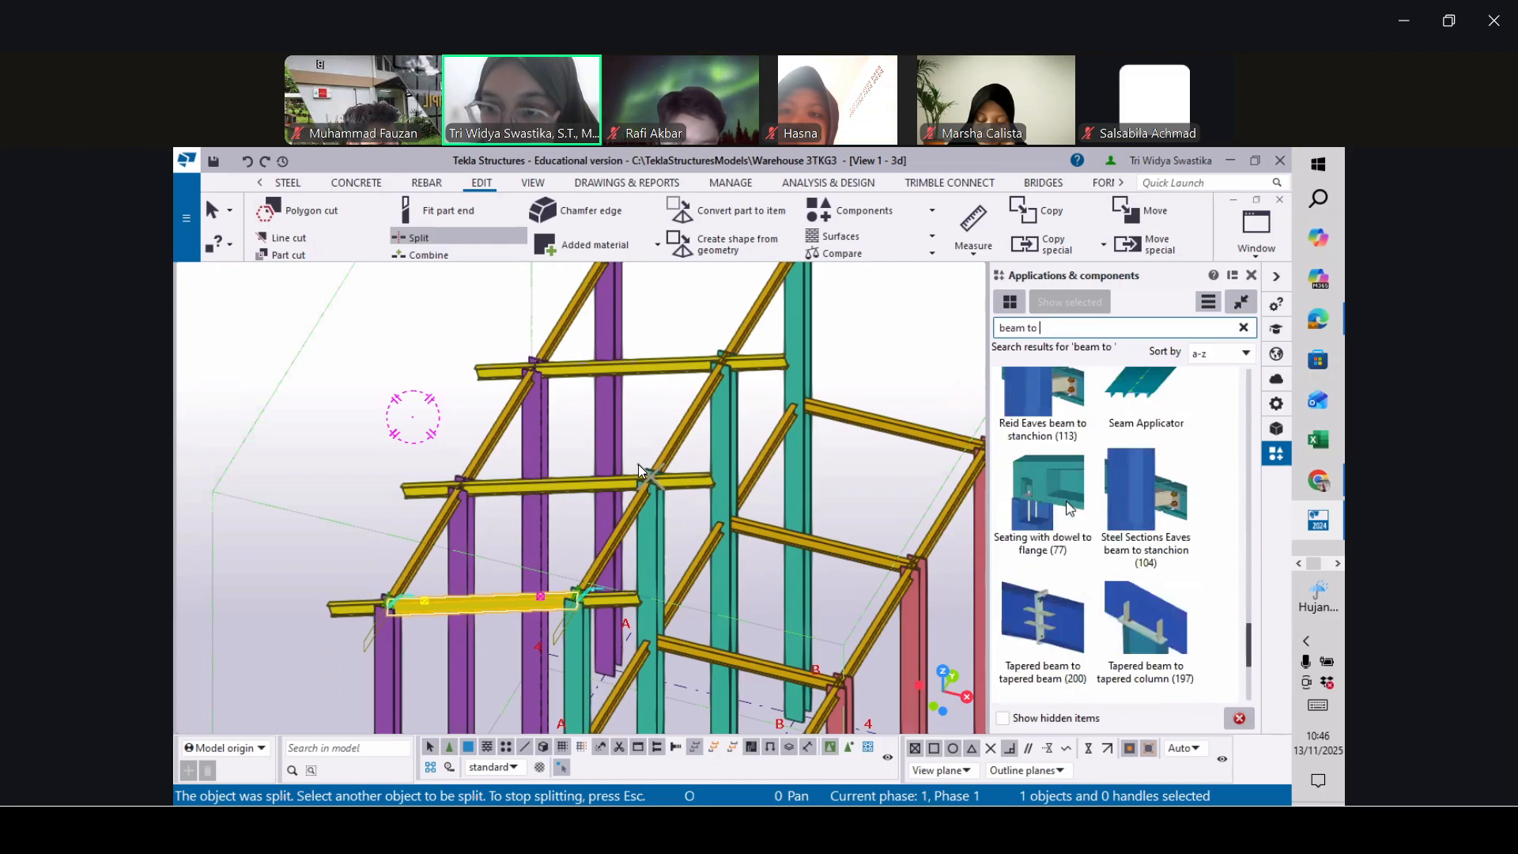
{"action": "scroll", "coordinate": [1124, 601], "scroll_direction": "up", "scroll_amount": 2}
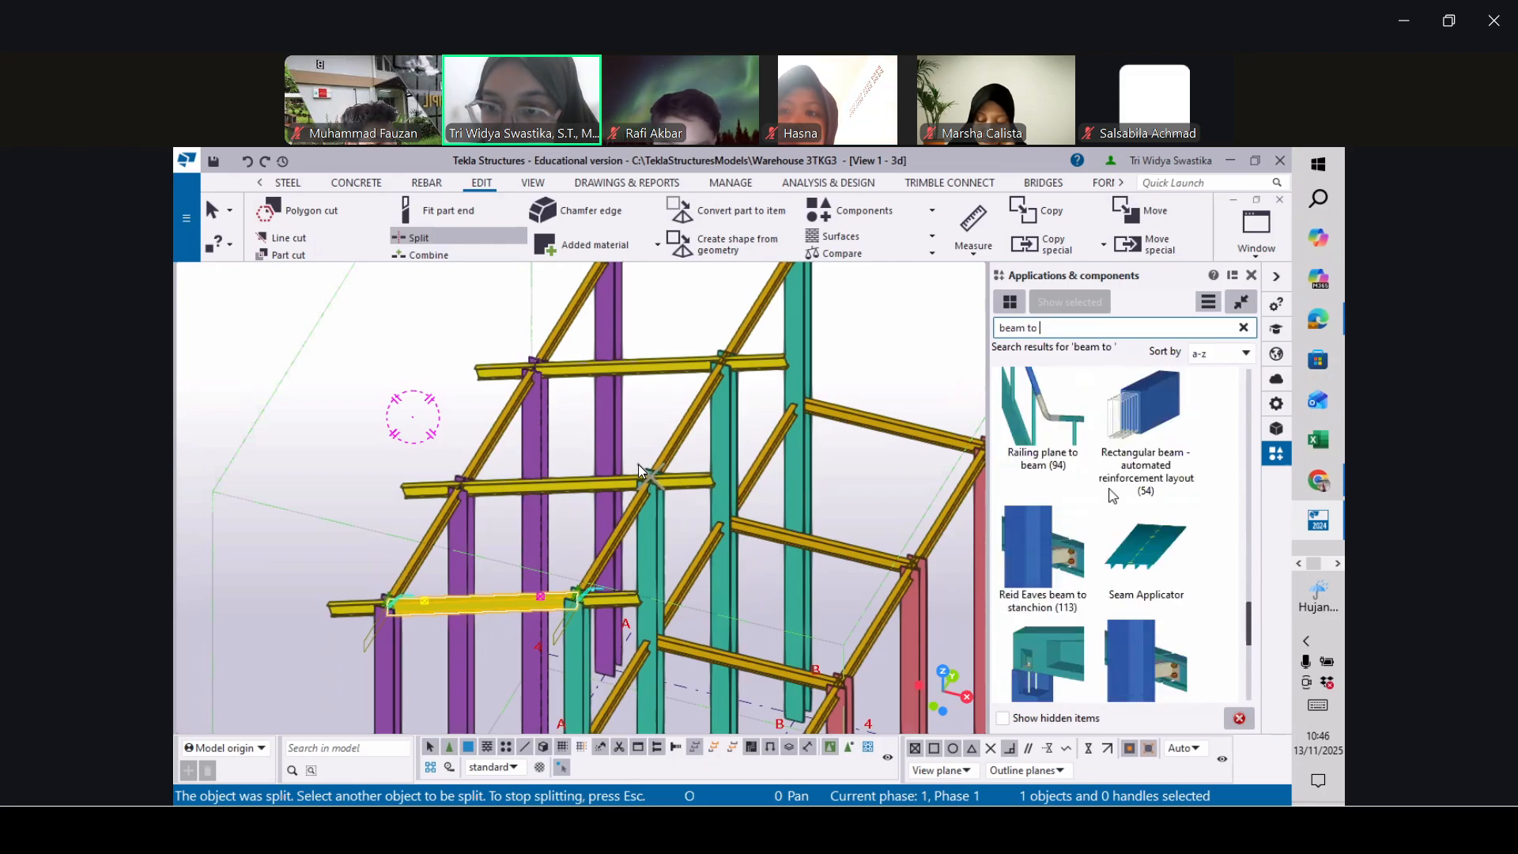
{"action": "scroll", "coordinate": [1112, 495], "scroll_direction": "down", "scroll_amount": 3}
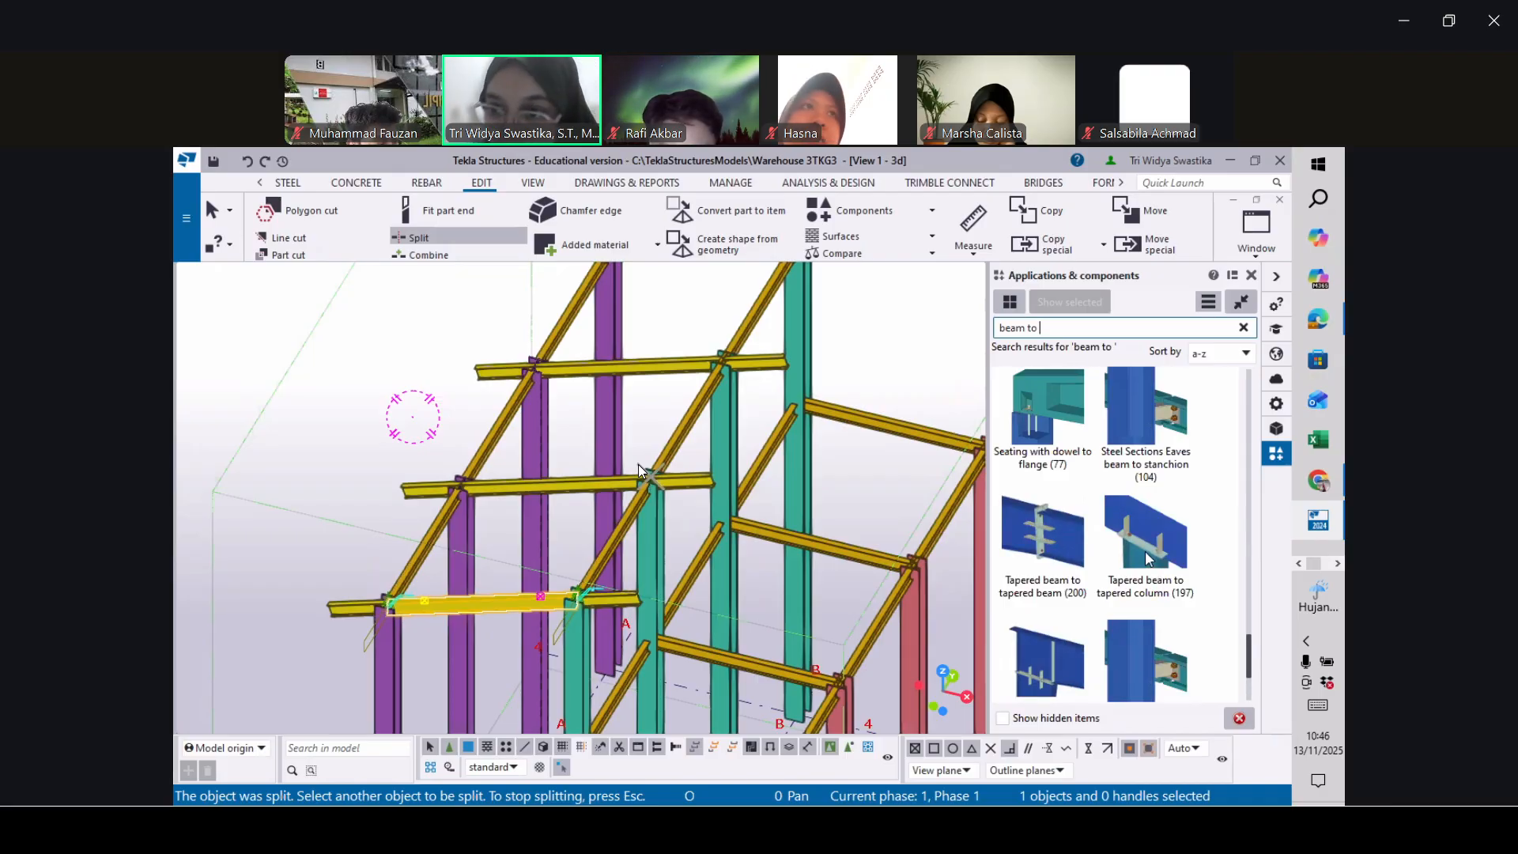
{"action": "scroll", "coordinate": [1148, 560], "scroll_direction": "down", "scroll_amount": 2}
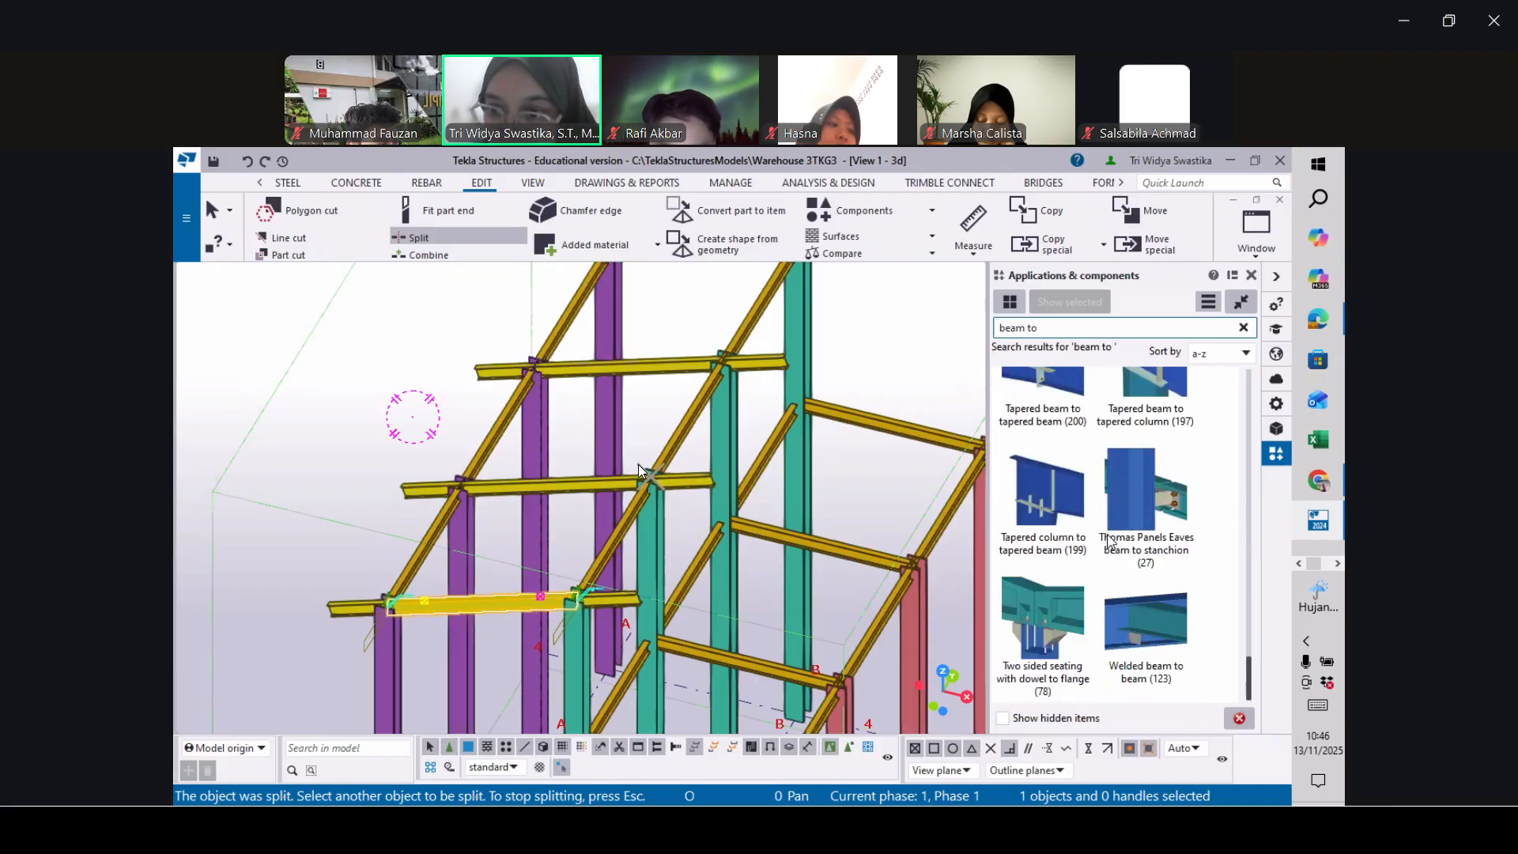
{"action": "scroll", "coordinate": [1112, 546], "scroll_direction": "up", "scroll_amount": 2}
{"action": "scroll", "coordinate": [1110, 522], "scroll_direction": "down", "scroll_amount": 2}
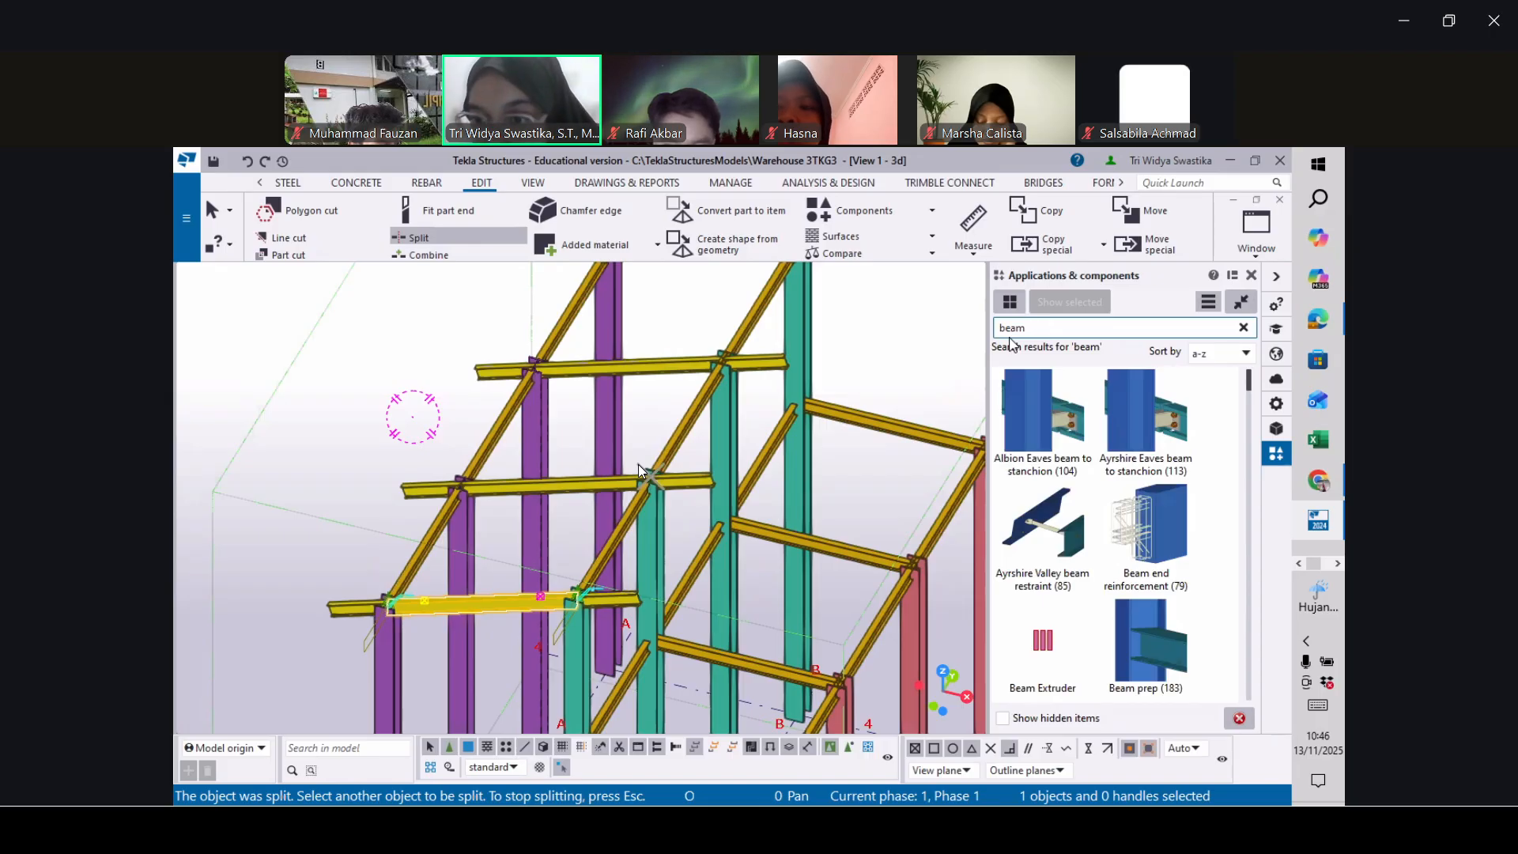
Broaden the catalogue search to "beam" and examine the column and beam connections it offers
{"action": "scroll", "coordinate": [1161, 551], "scroll_direction": "down", "scroll_amount": 3}
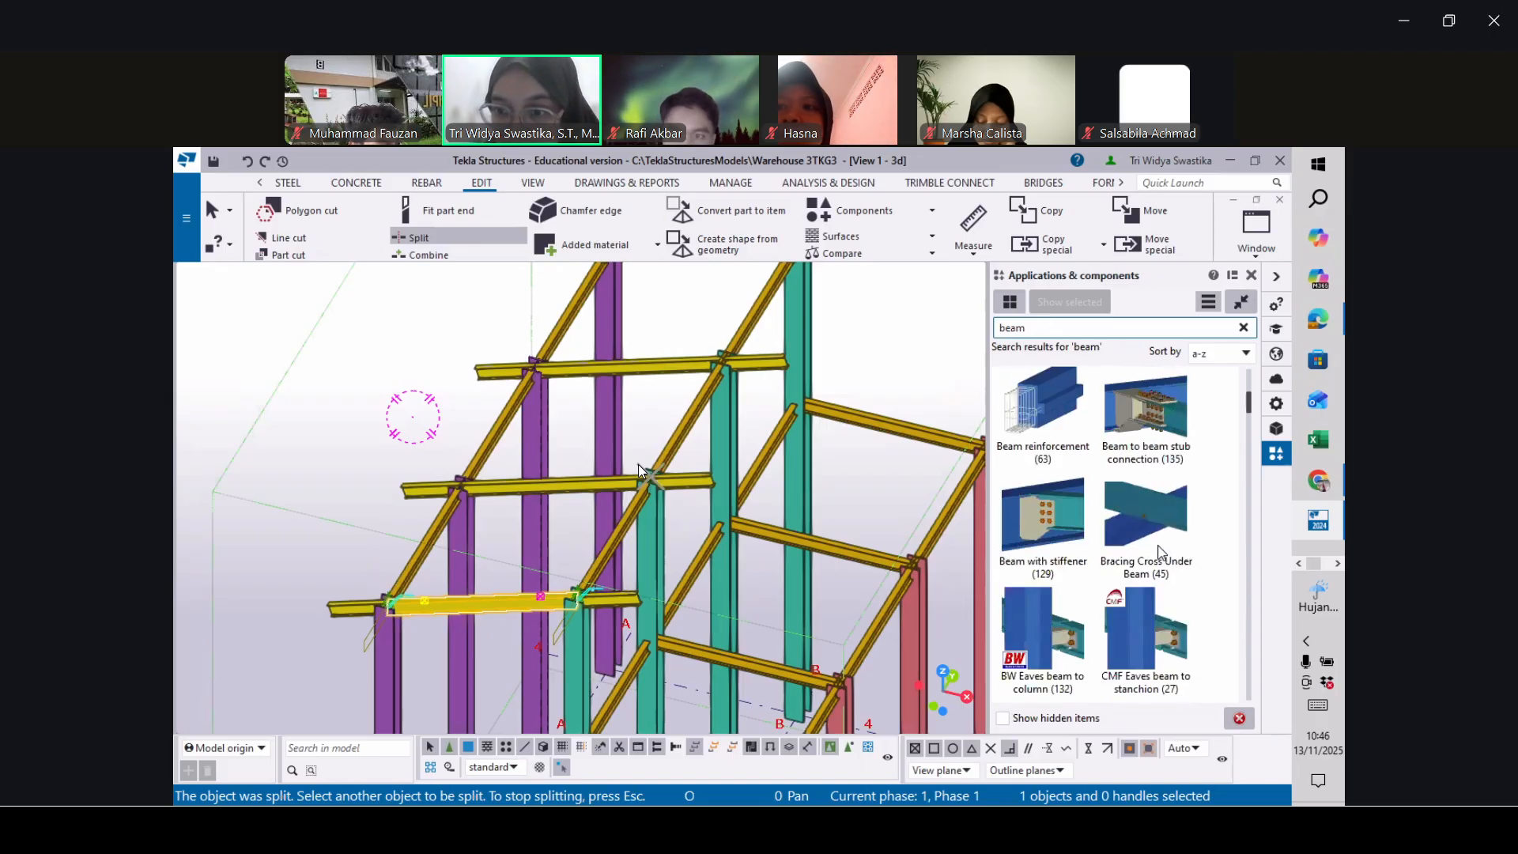
{"action": "scroll", "coordinate": [1161, 551], "scroll_direction": "down", "scroll_amount": 1}
{"action": "scroll", "coordinate": [1105, 484], "scroll_direction": "down", "scroll_amount": 3}
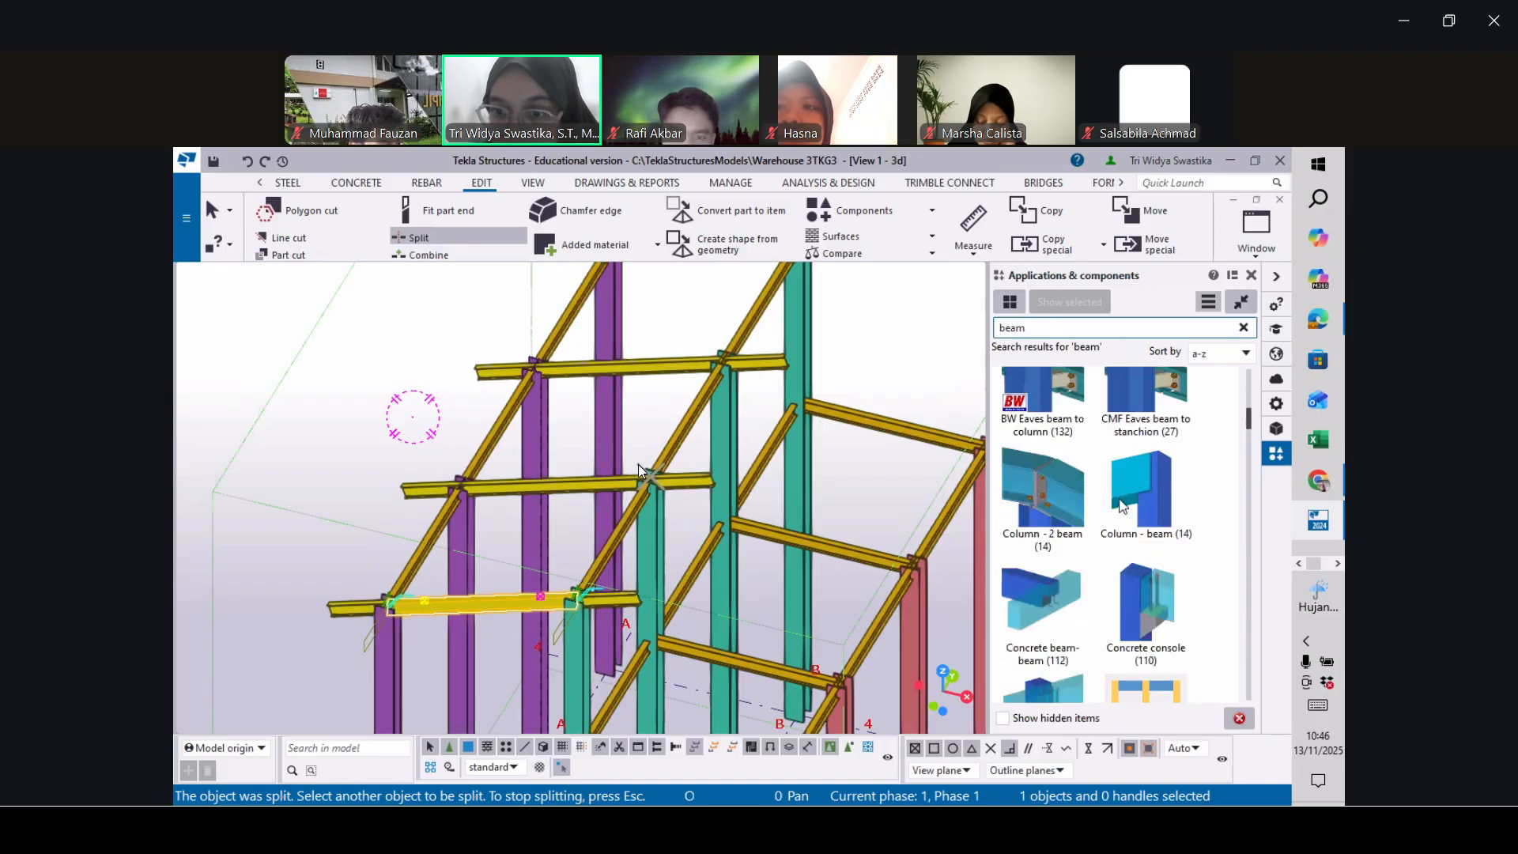
{"action": "scroll", "coordinate": [1134, 532], "scroll_direction": "up", "scroll_amount": 1}
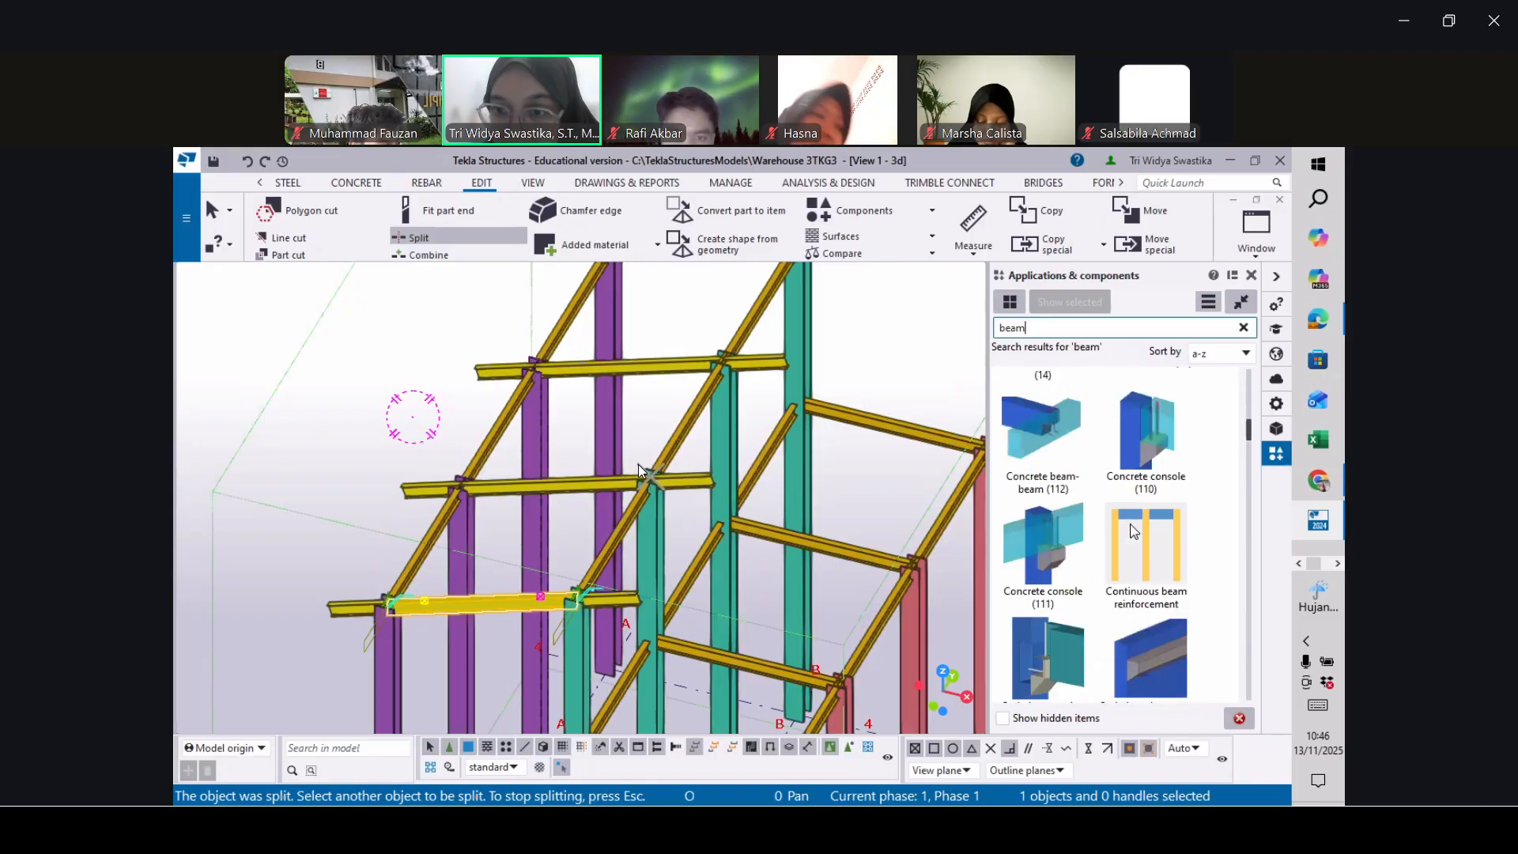
{"action": "scroll", "coordinate": [1135, 531], "scroll_direction": "up", "scroll_amount": 2}
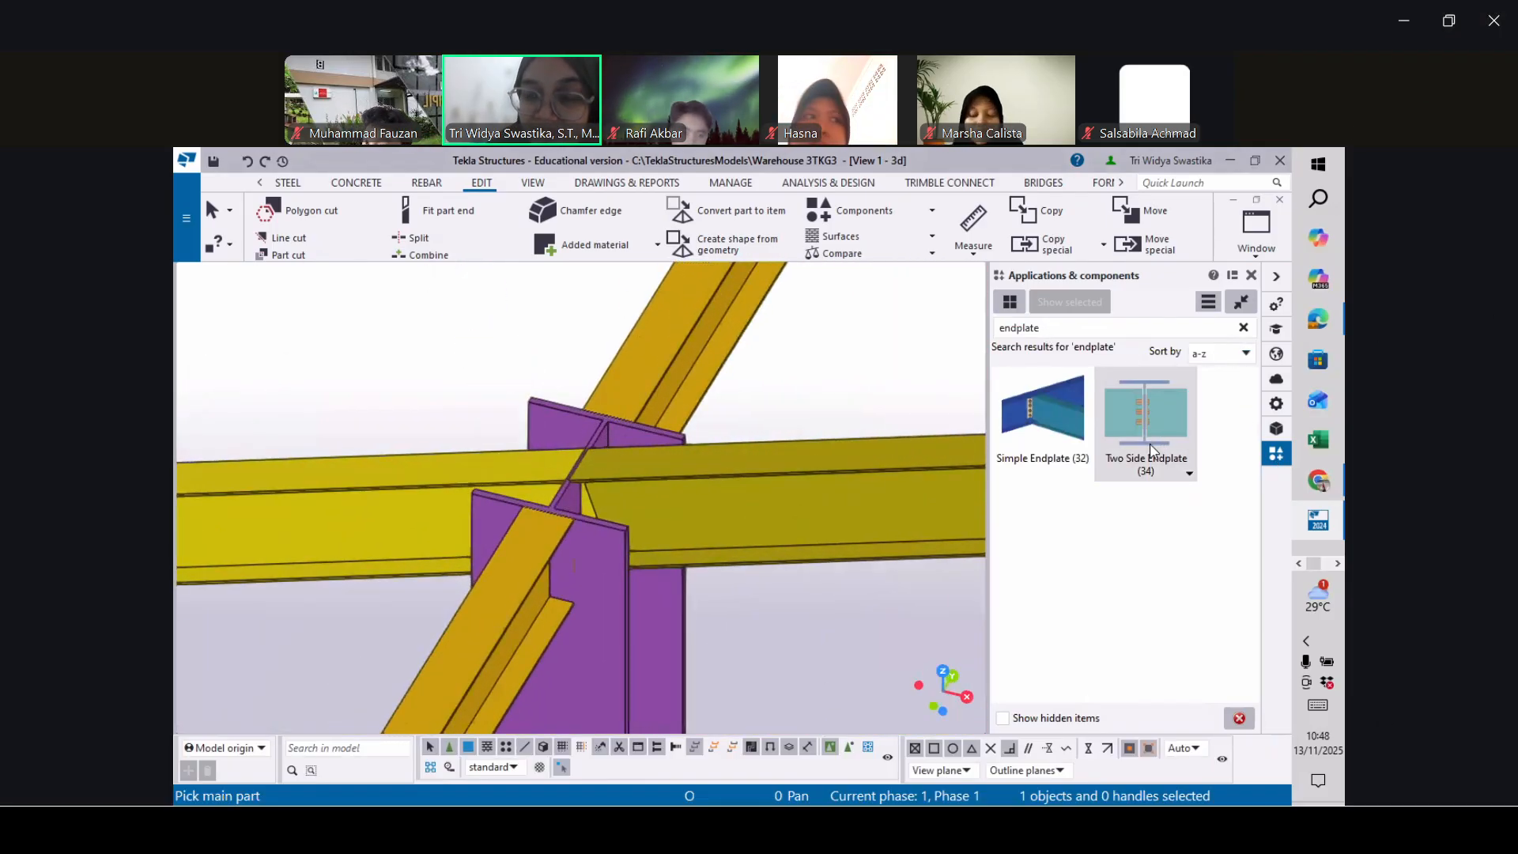
{"action": "left_click", "coordinate": [1263, 99]}
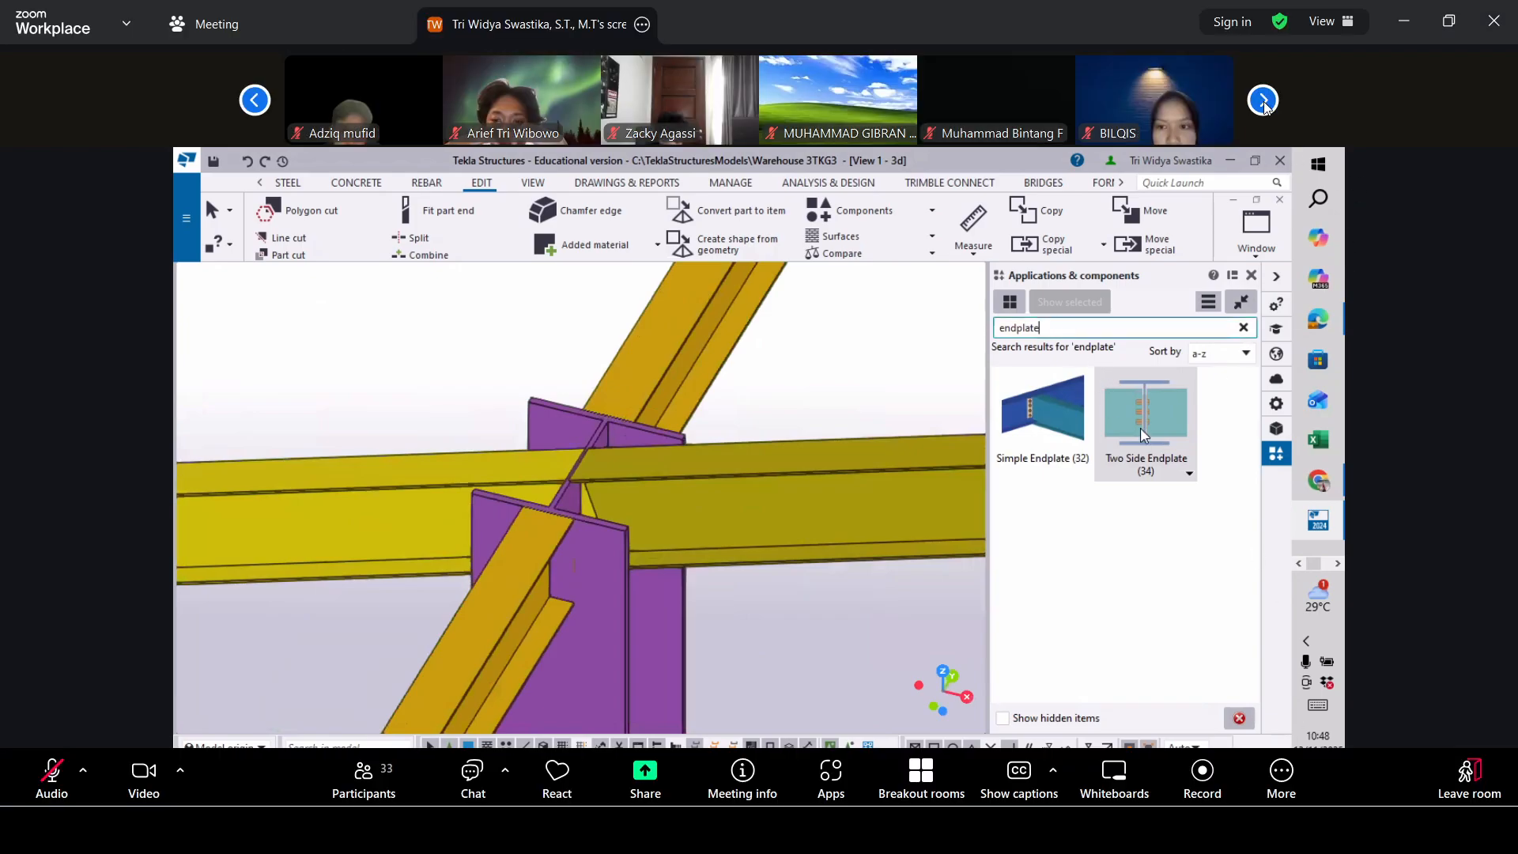
{"action": "left_click", "coordinate": [257, 101]}
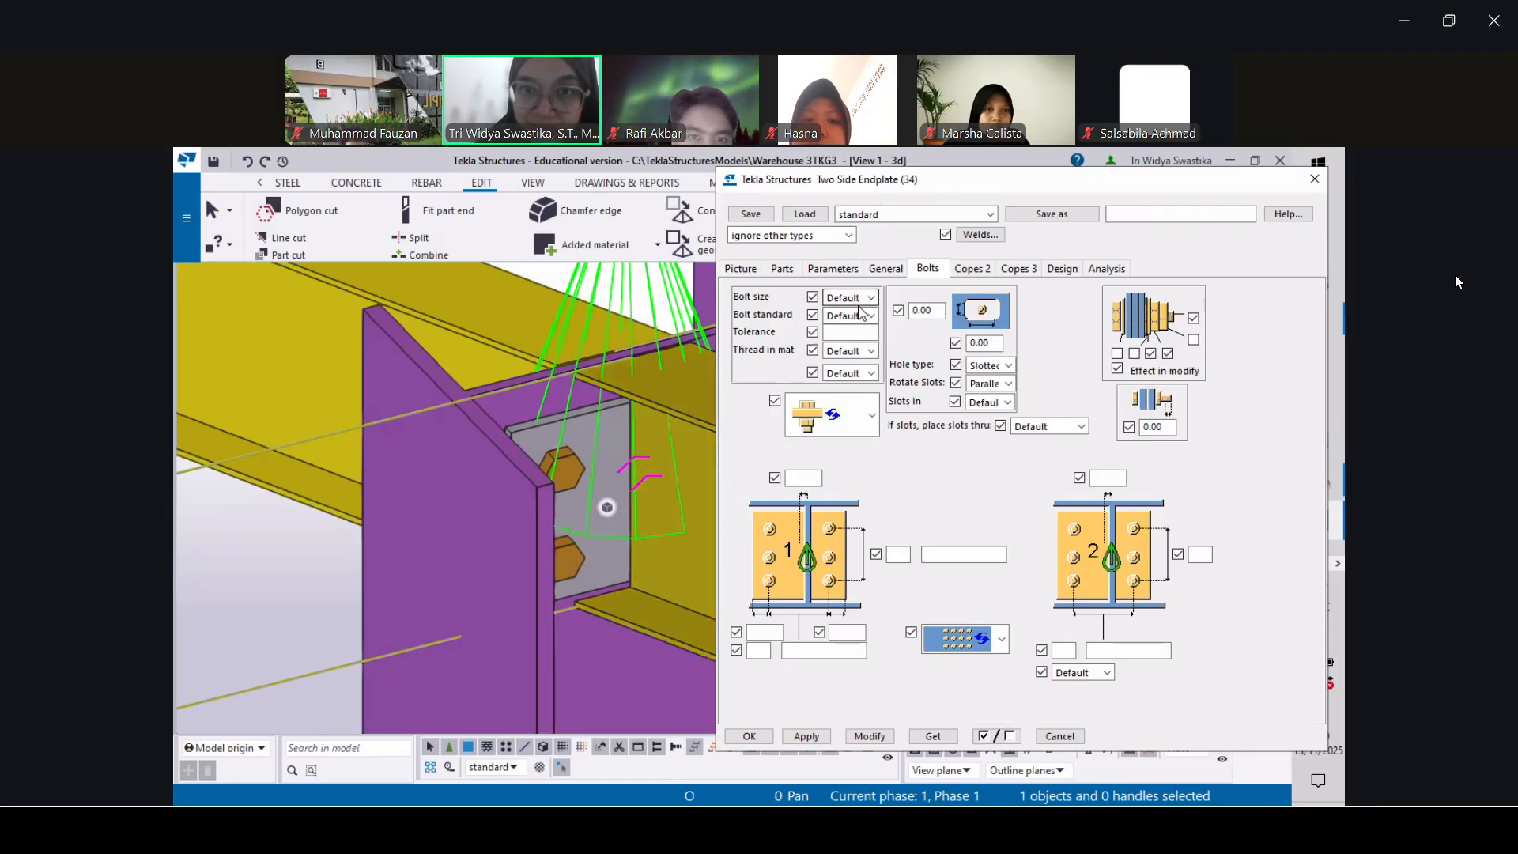
Review the Two Side Endplate (34) settings for bolt standard, copes, design, parameters, parts and picture, keeping the bolt standard at Default
{"action": "left_click", "coordinate": [862, 313]}
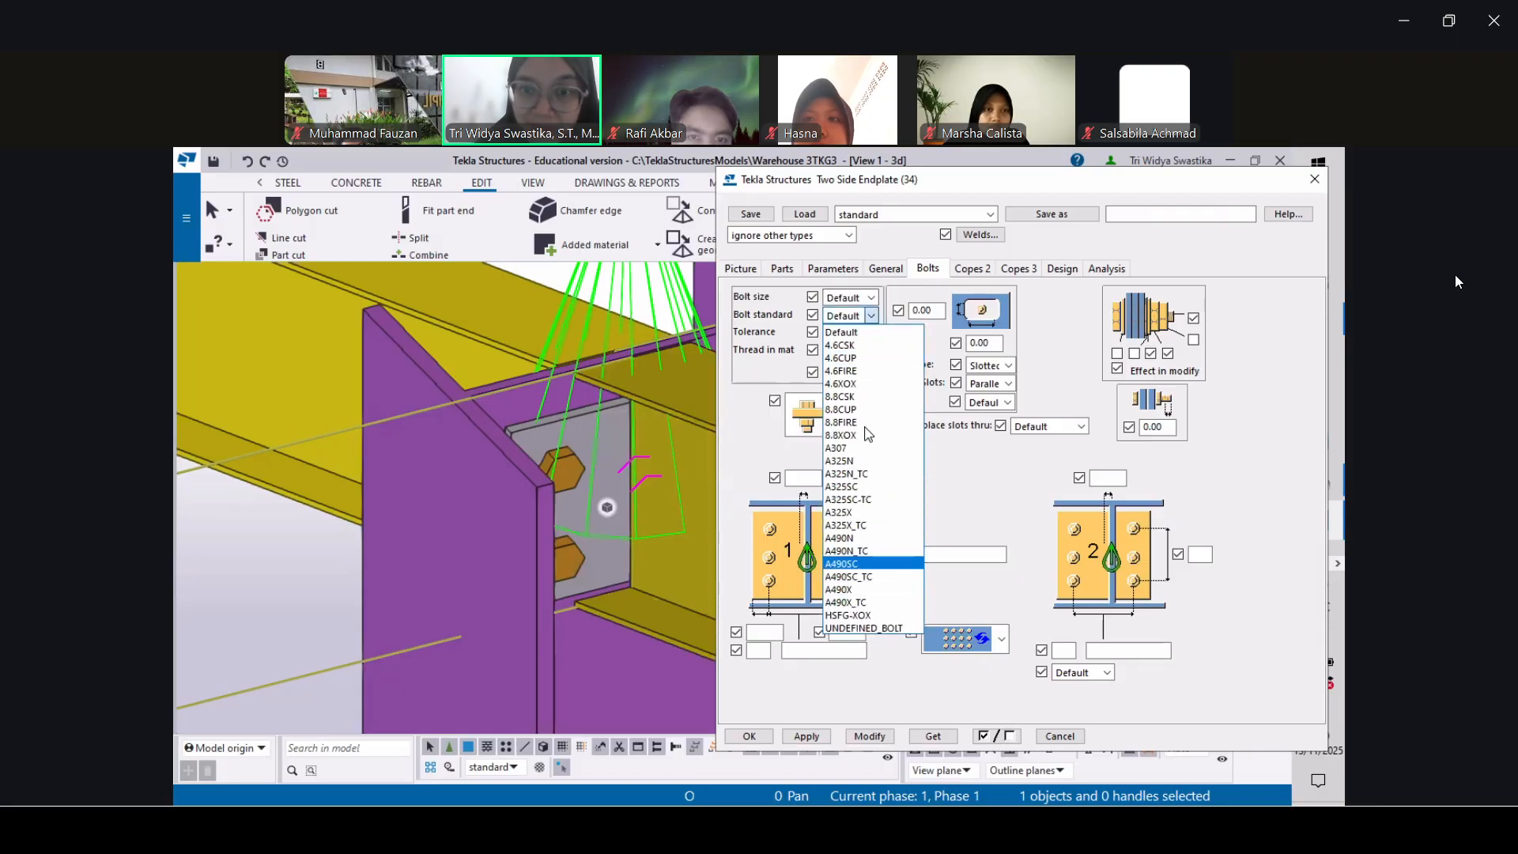
{"action": "left_click", "coordinate": [841, 332]}
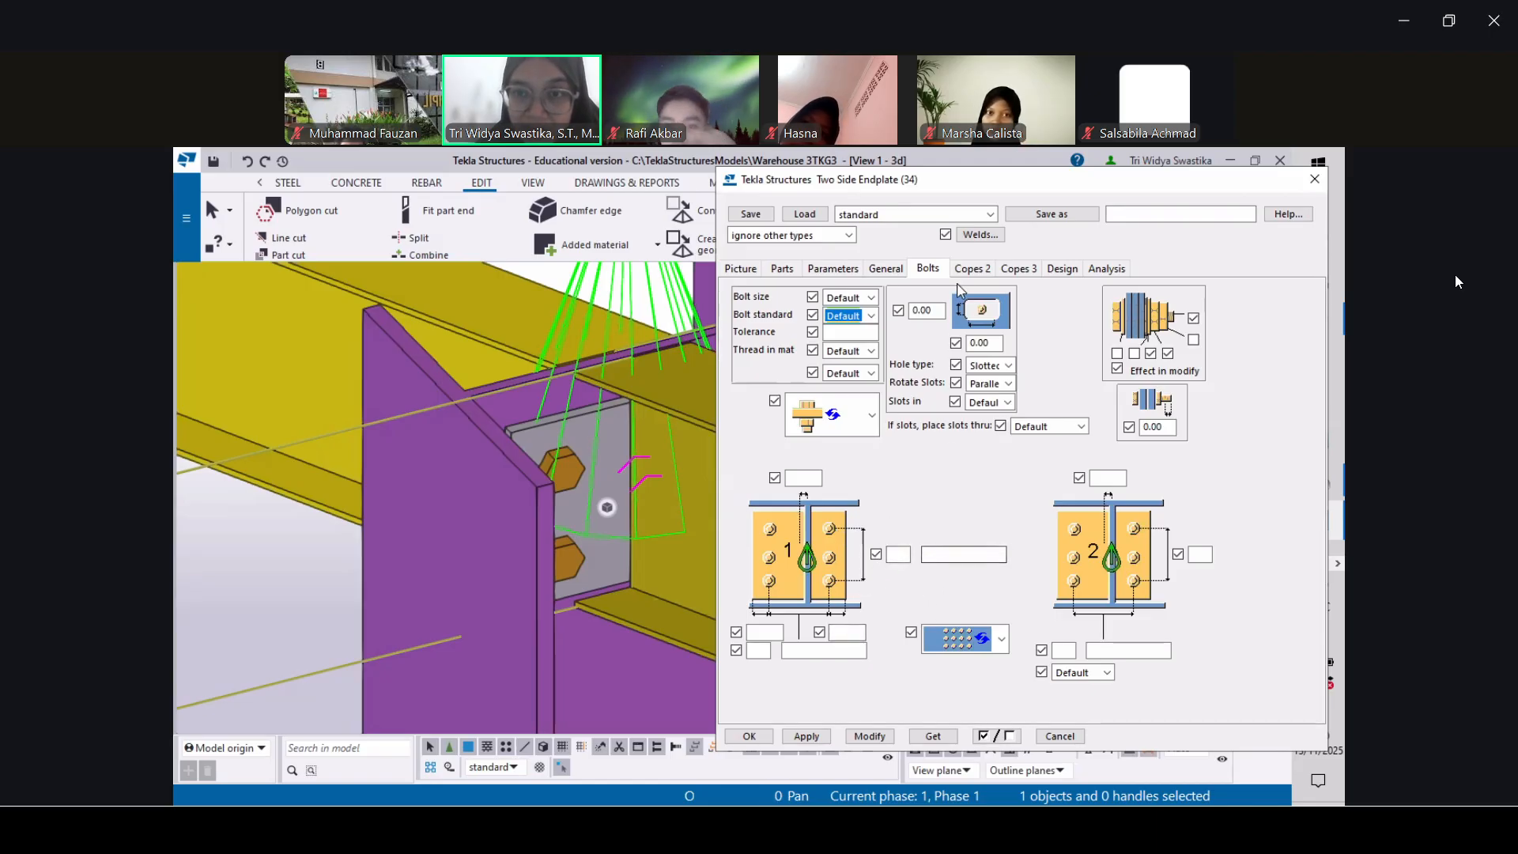
{"action": "left_click", "coordinate": [971, 268]}
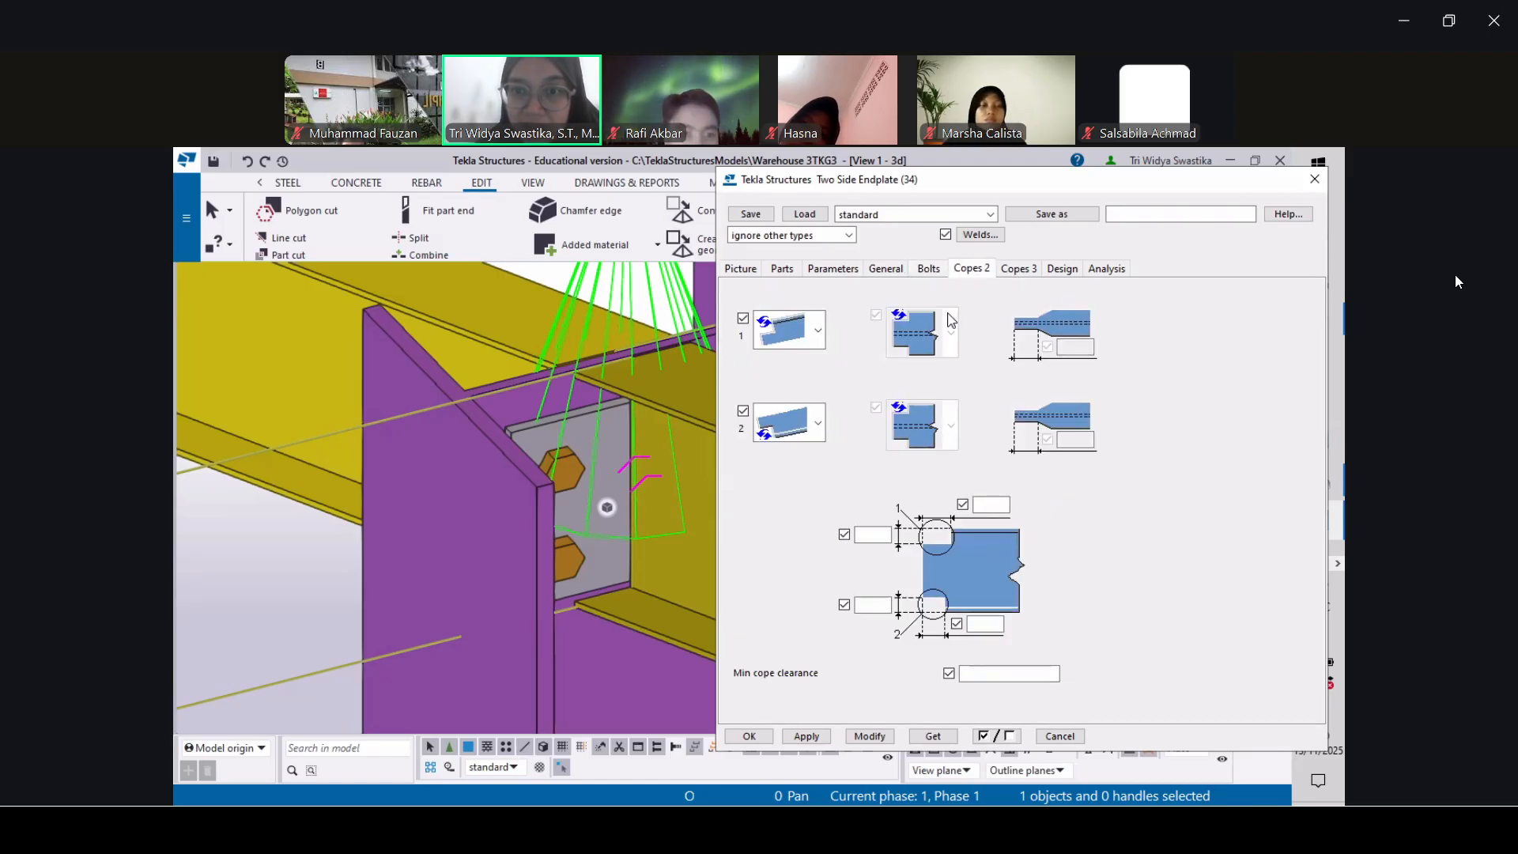
{"action": "left_click", "coordinate": [1022, 270]}
{"action": "left_click", "coordinate": [1060, 269]}
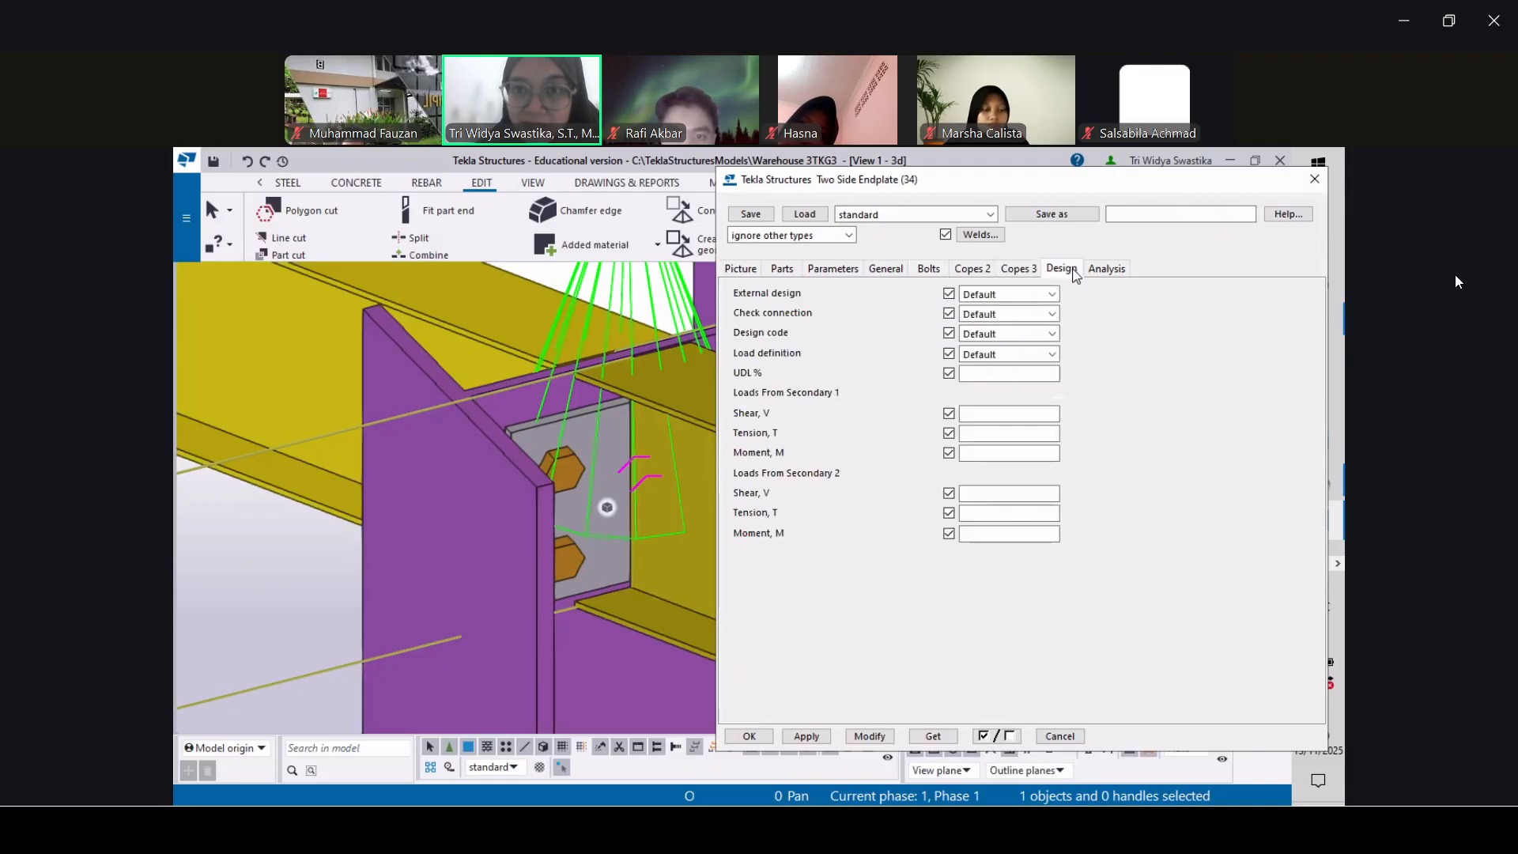
{"action": "left_click", "coordinate": [842, 270]}
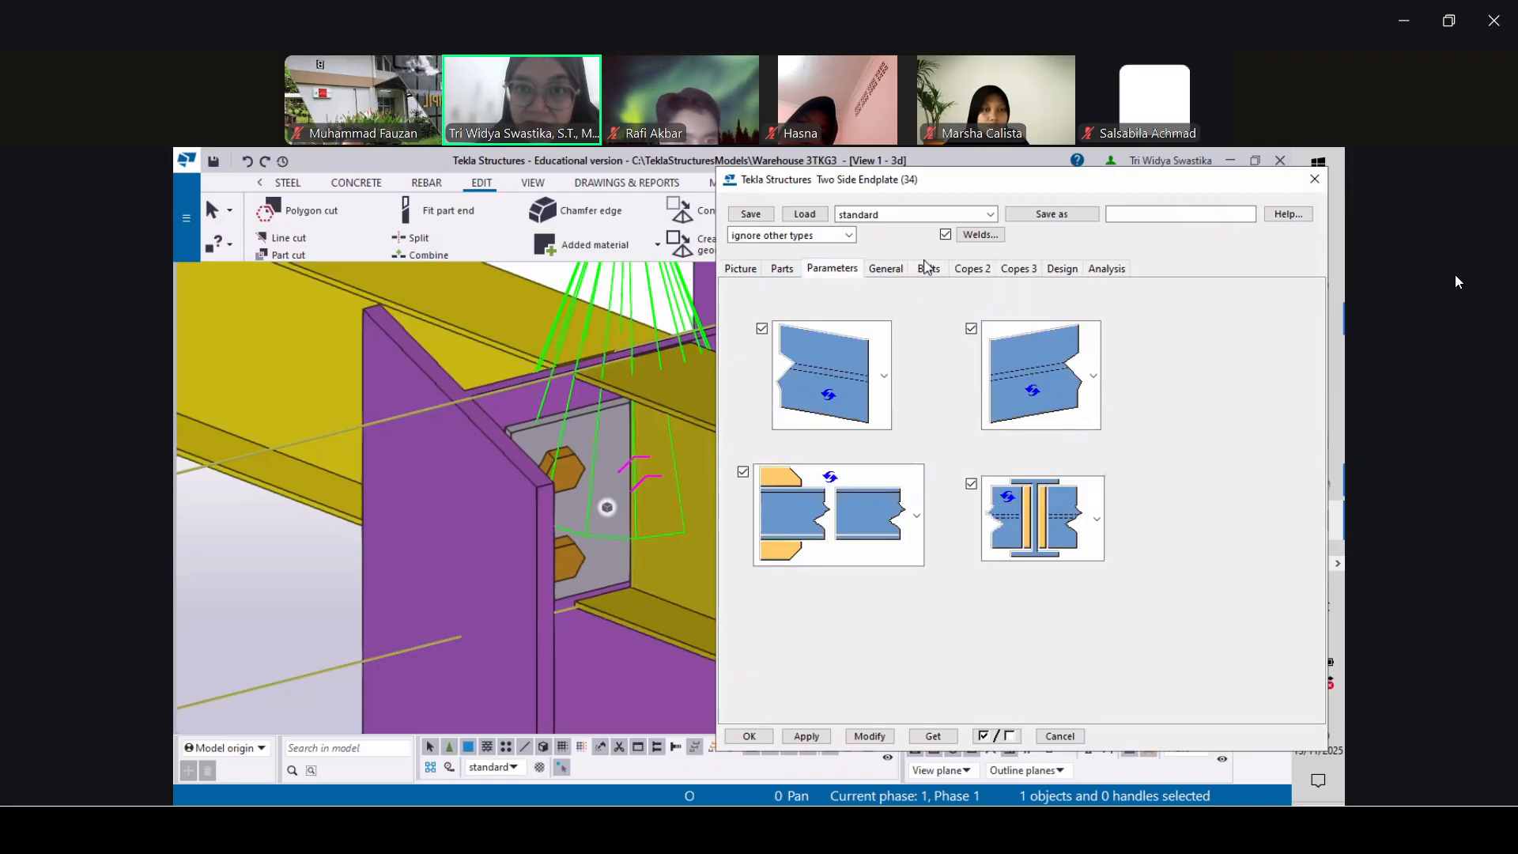
{"action": "left_click", "coordinate": [929, 269]}
{"action": "left_click", "coordinate": [781, 270]}
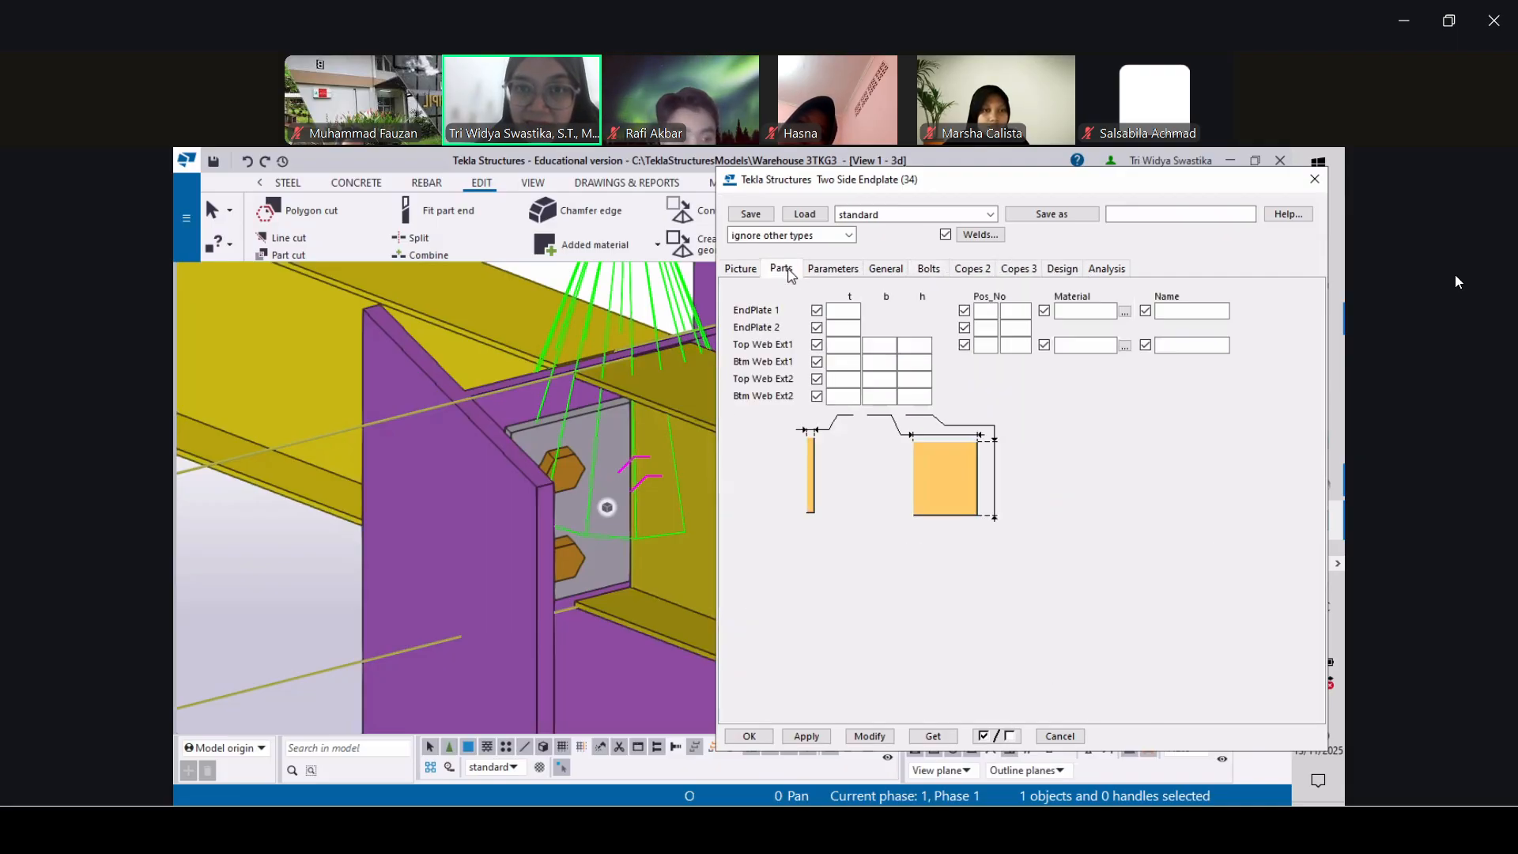
{"action": "left_click", "coordinate": [744, 269]}
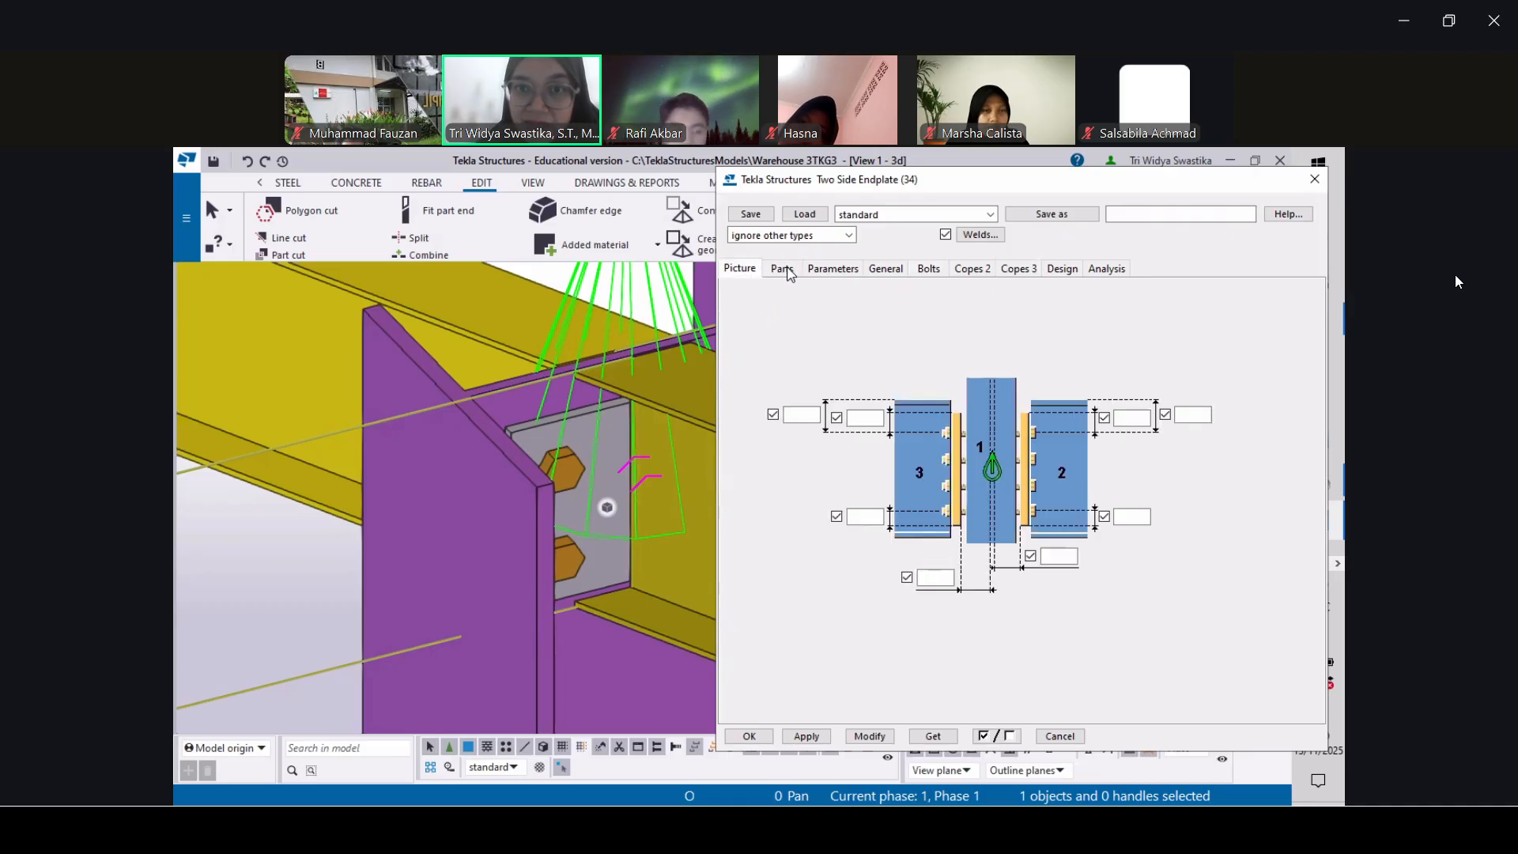
Try a horizontal bolt count of 1 with a spacing of 150 on the endplate and apply it to the connection
{"action": "left_click", "coordinate": [929, 273]}
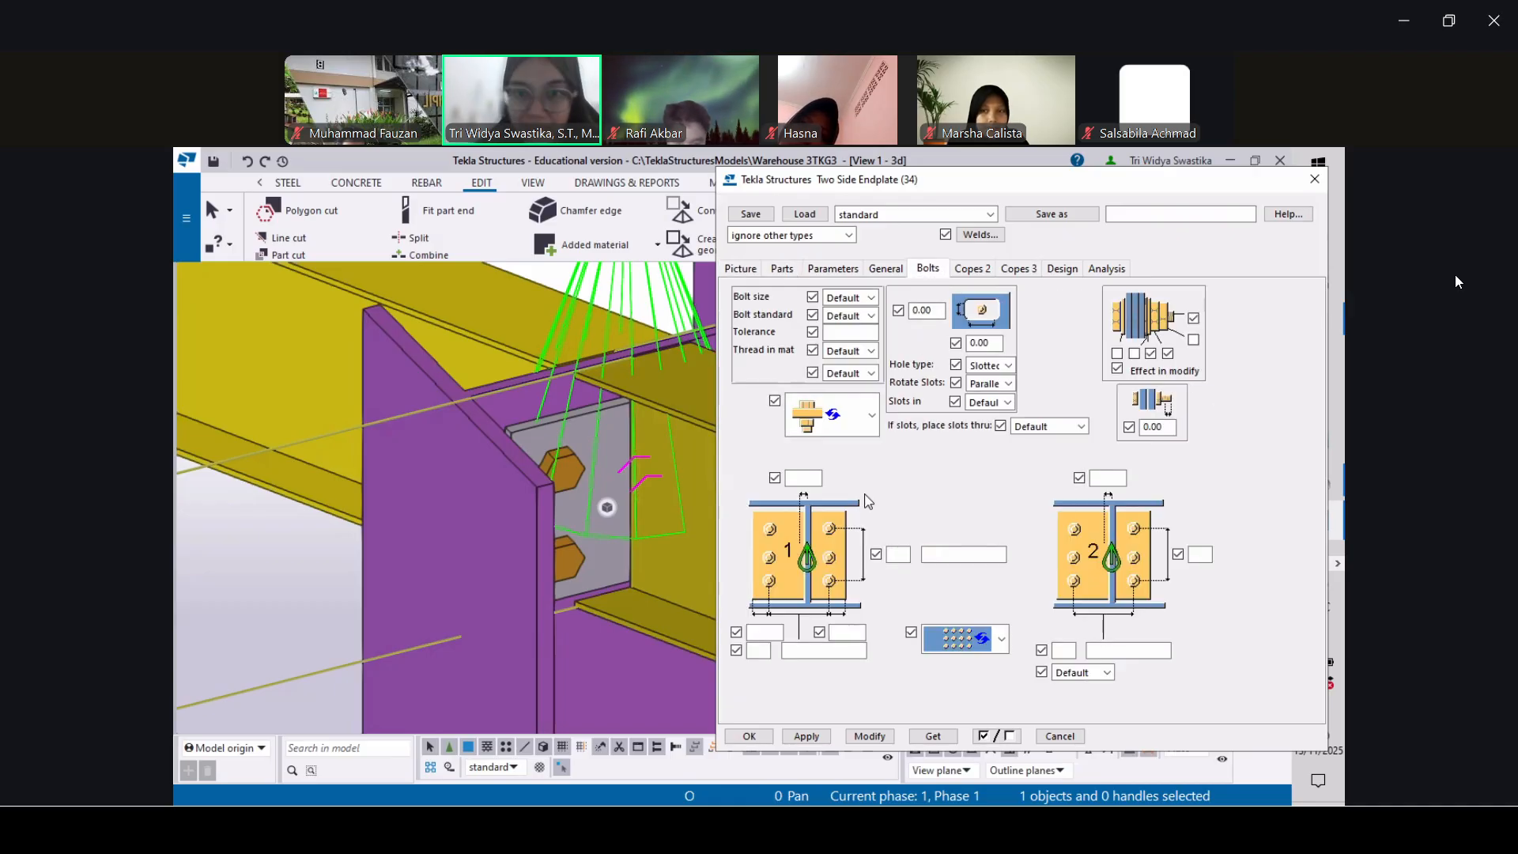
{"action": "left_click", "coordinate": [801, 480]}
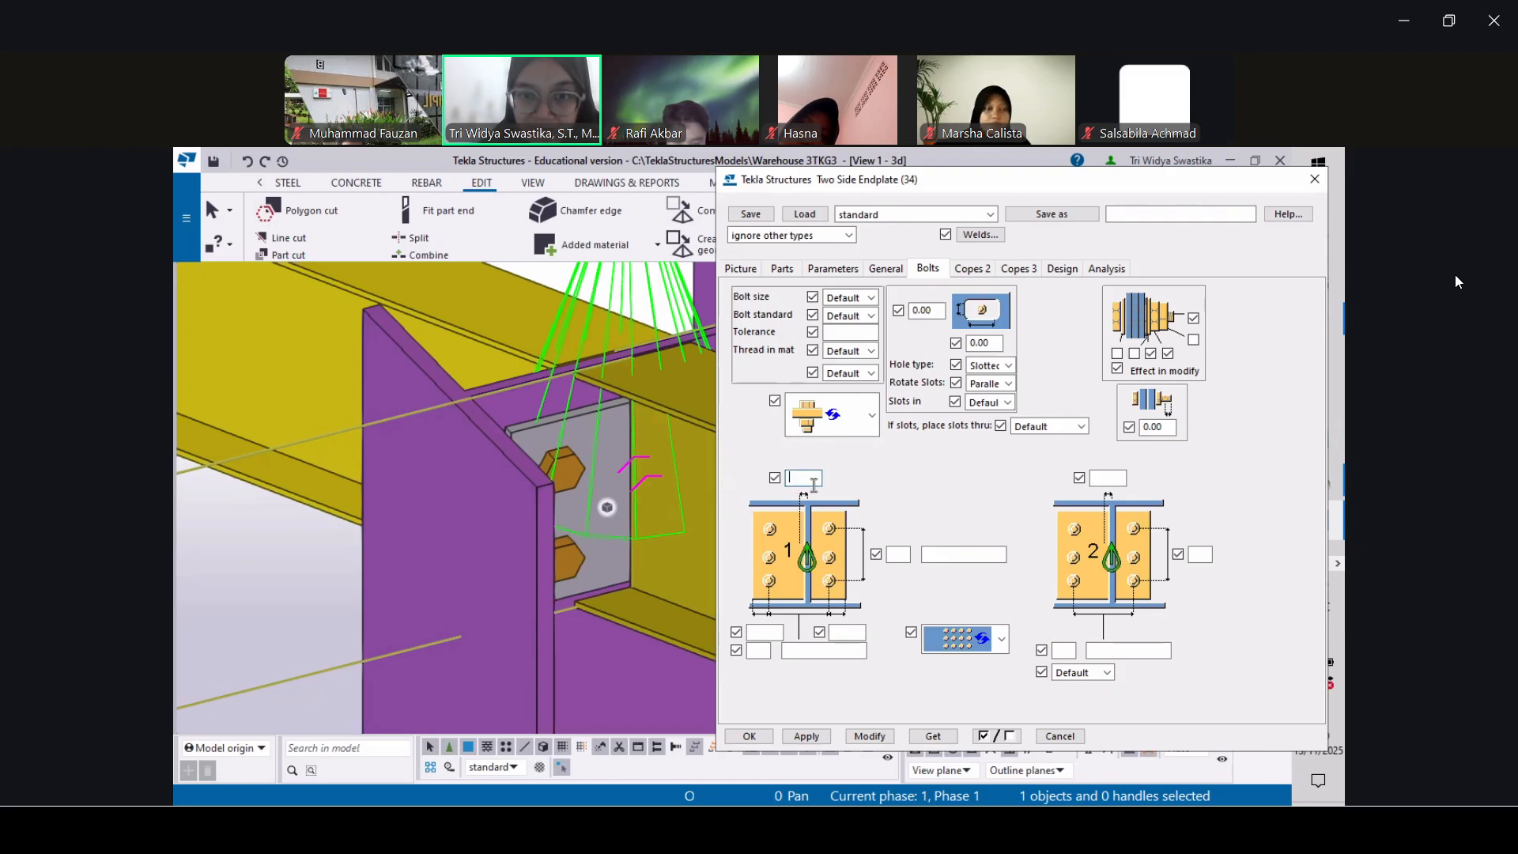
{"action": "type", "text": "1"}
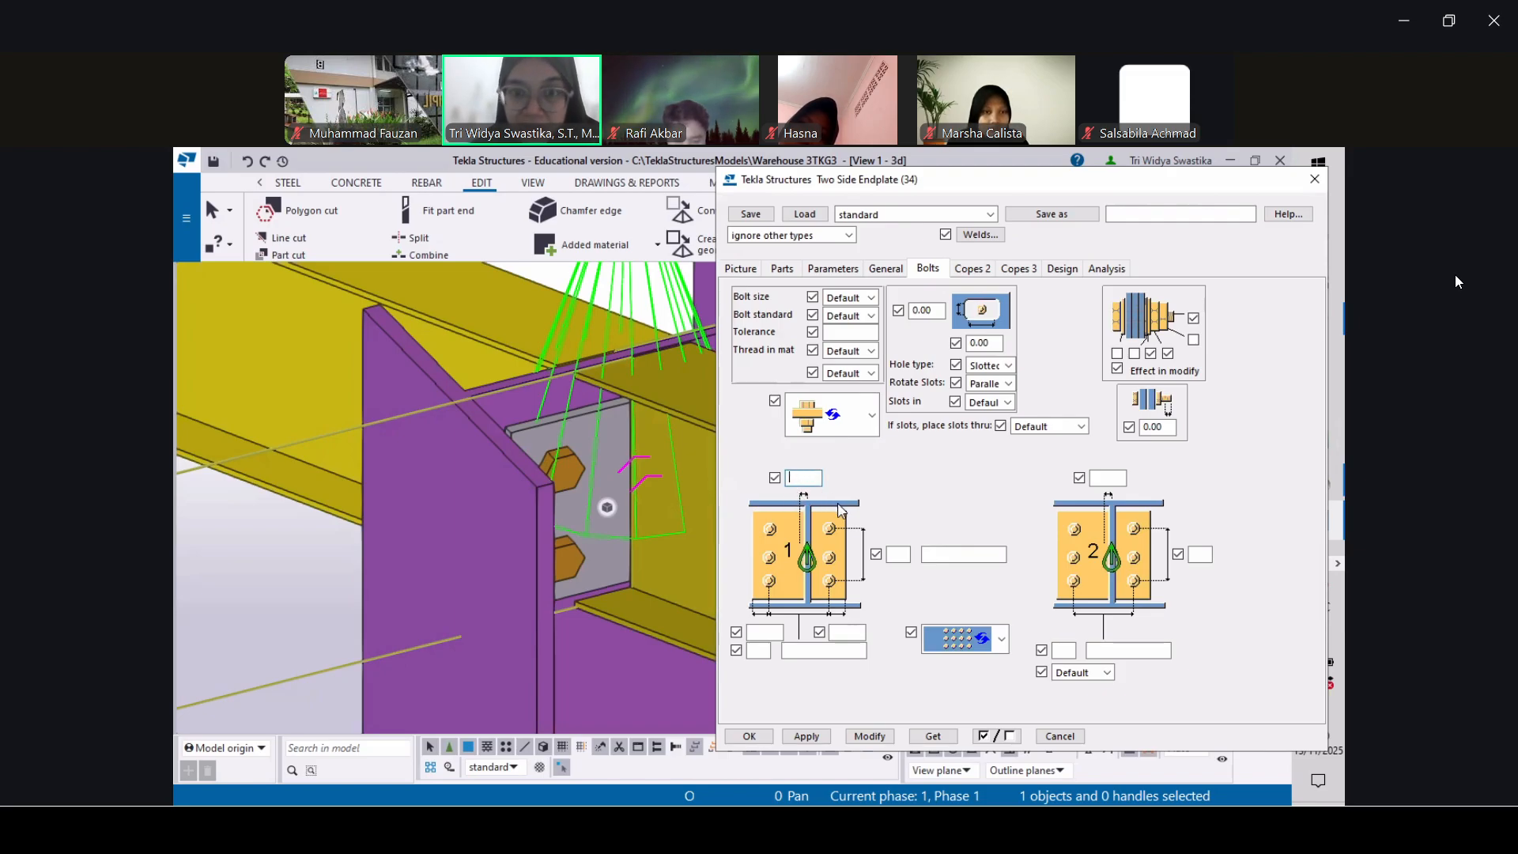
{"action": "left_click", "coordinate": [808, 651]}
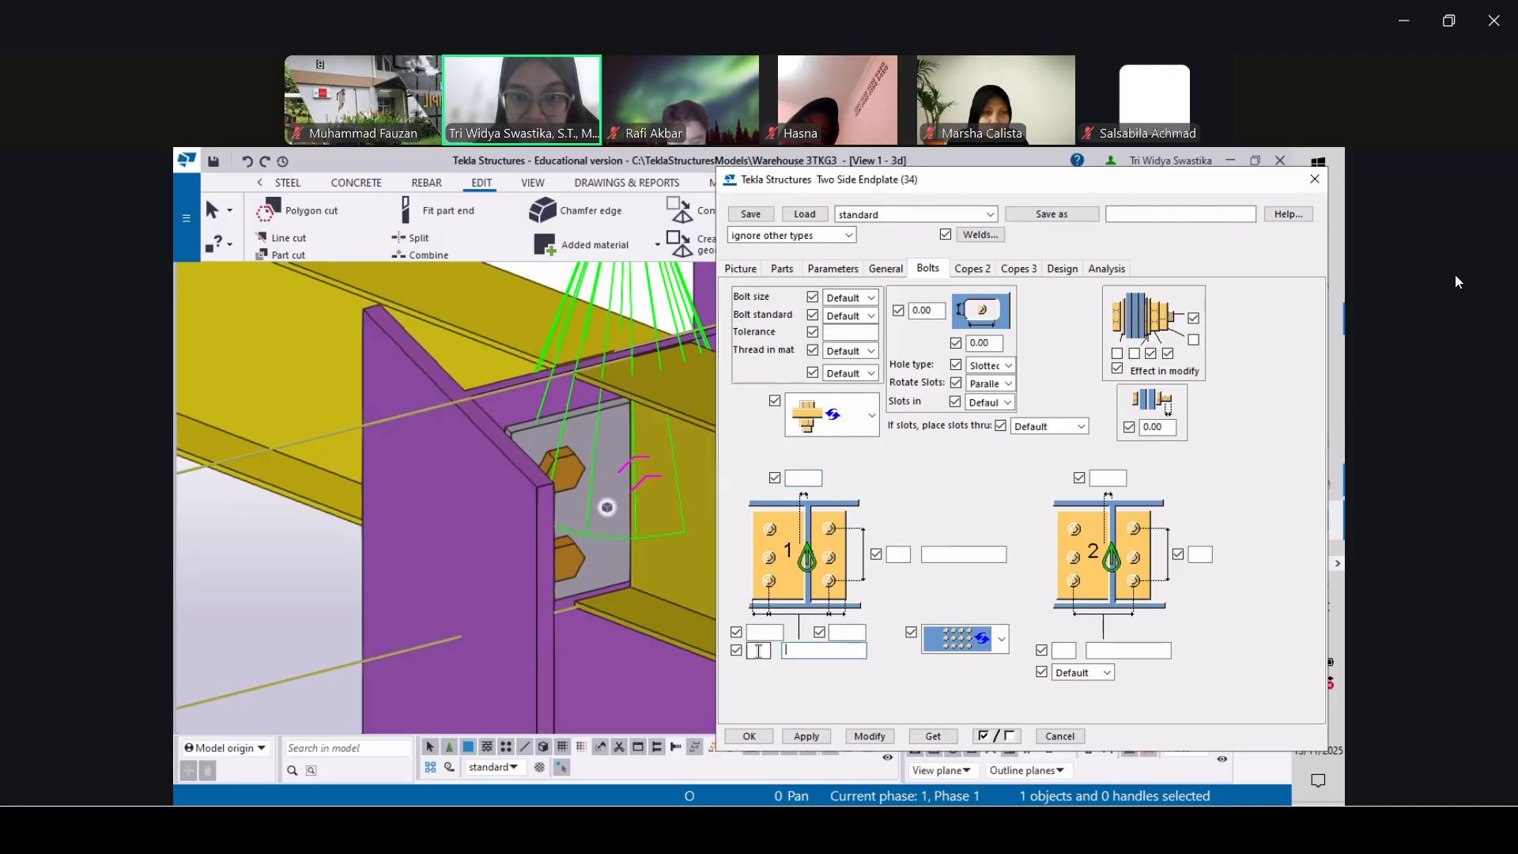
{"action": "left_click", "coordinate": [797, 653]}
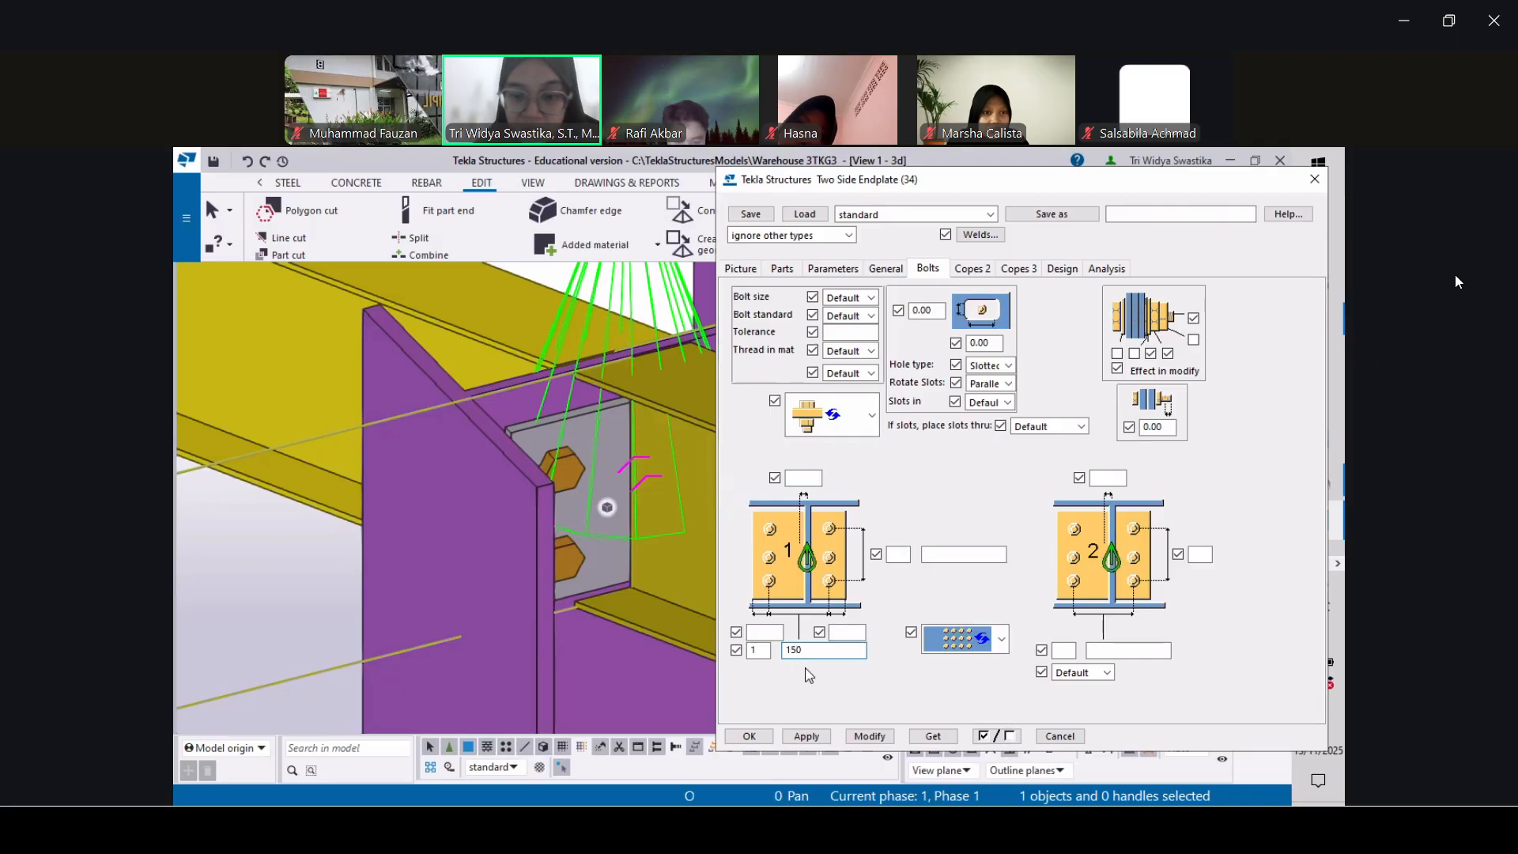
{"action": "left_click", "coordinate": [870, 736]}
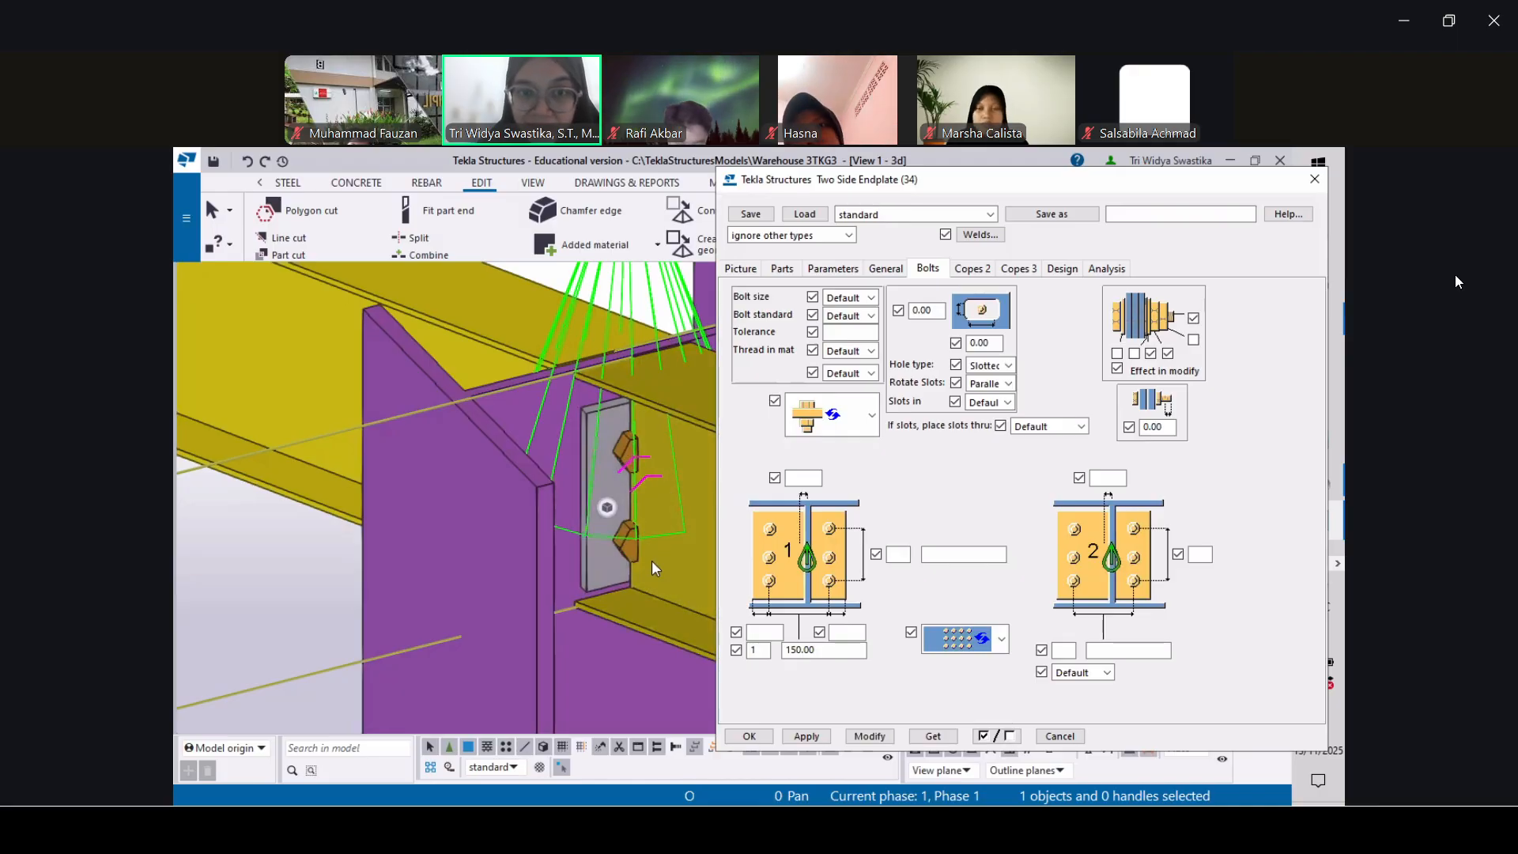
{"action": "scroll", "coordinate": [621, 479], "scroll_direction": "down", "scroll_amount": 1}
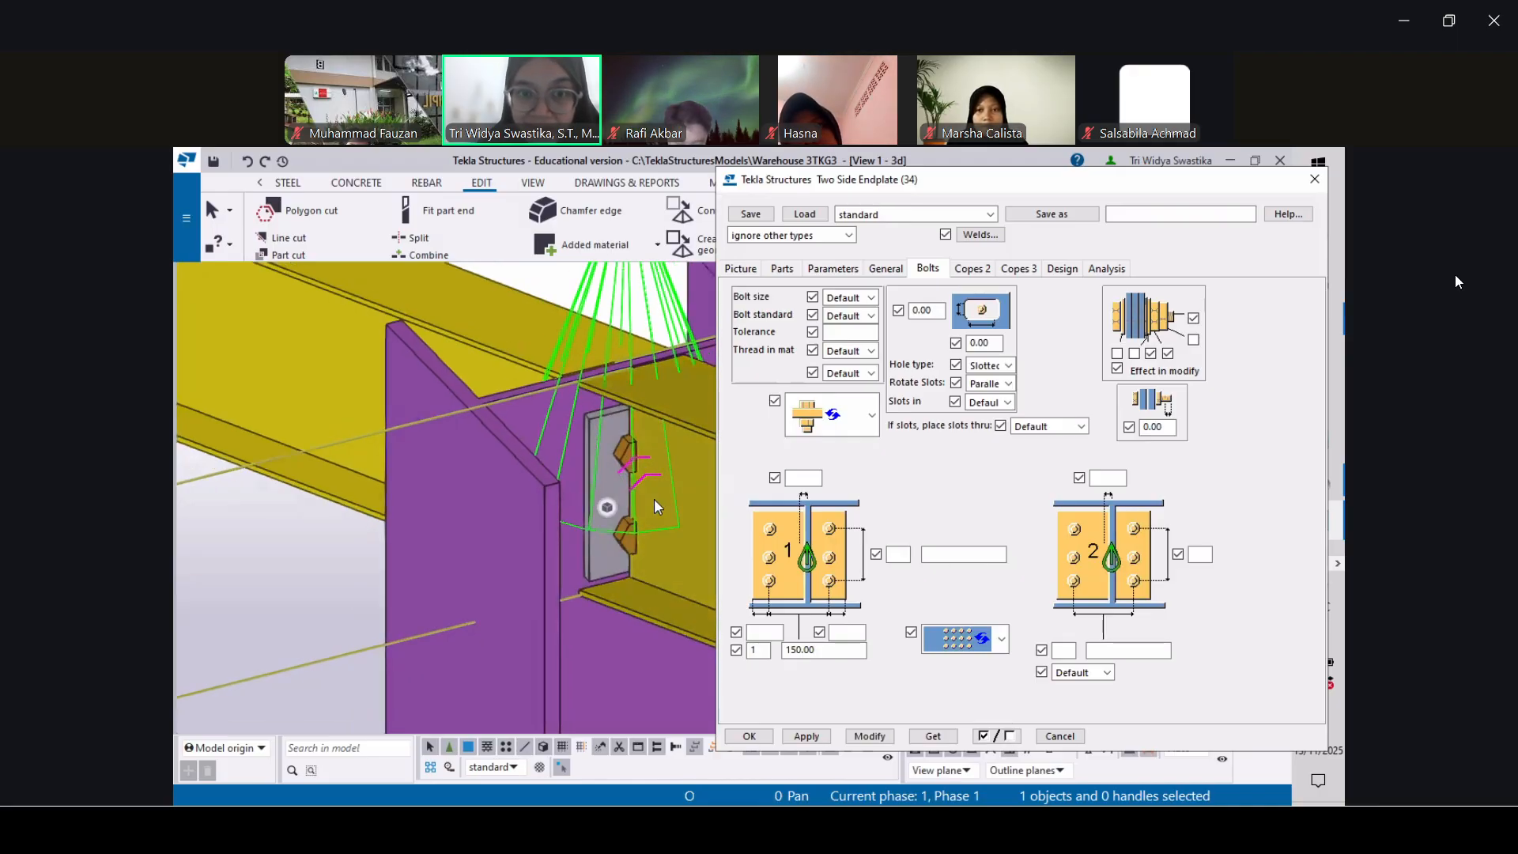
{"action": "scroll", "coordinate": [642, 491], "scroll_direction": "down", "scroll_amount": 1}
{"action": "middle_click_drag", "start_coordinate": [641, 490], "coordinate": [530, 506]}
{"action": "scroll", "coordinate": [532, 512], "scroll_direction": "up", "scroll_amount": 2}
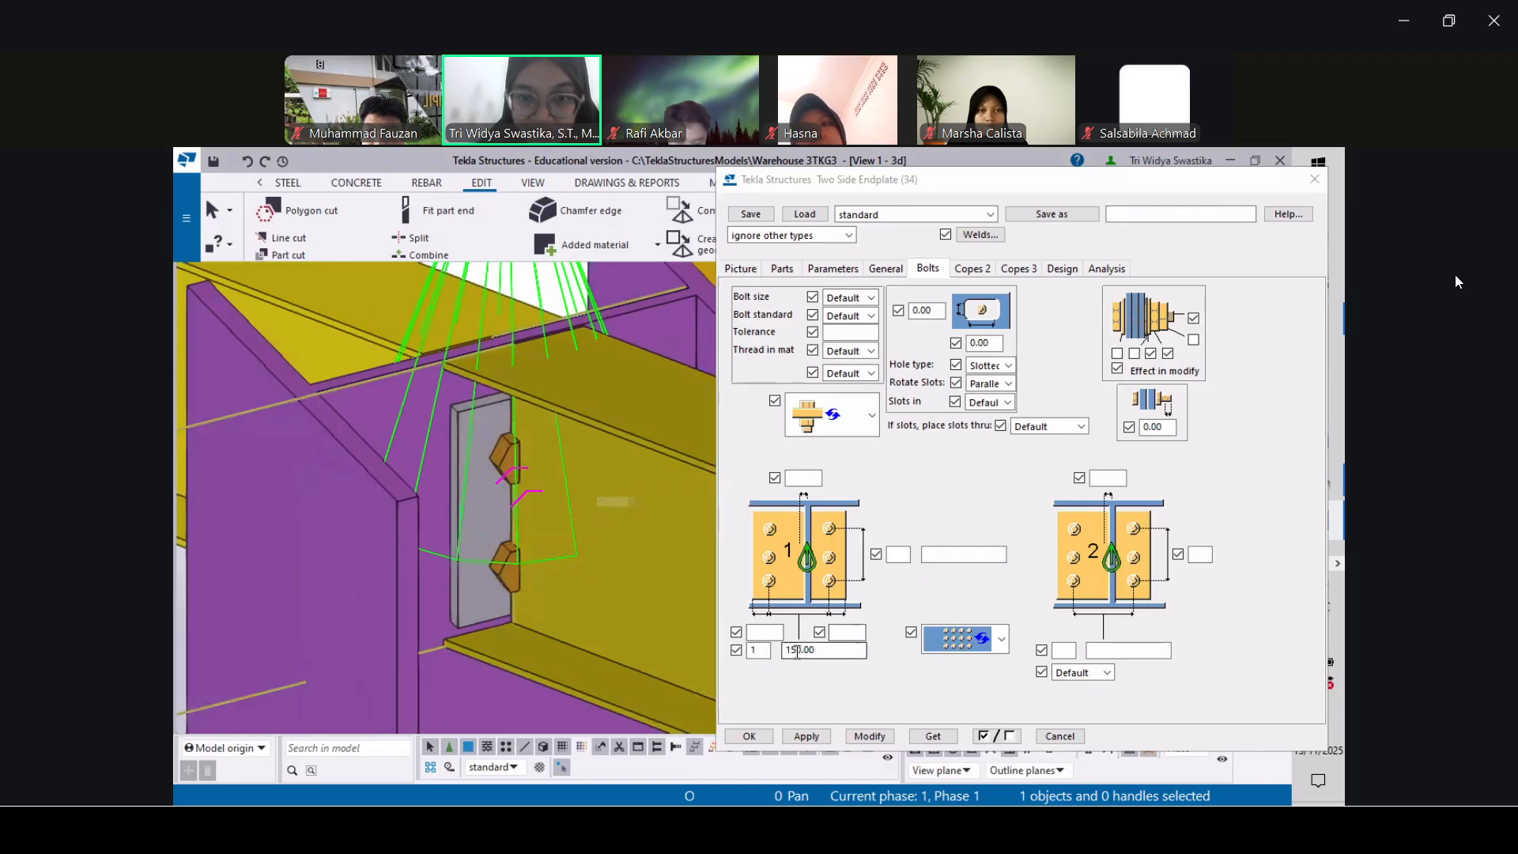
Try a horizontal bolt spacing of 250 and a bolt count of 2 on the selected endplate connection
{"action": "left_click", "coordinate": [788, 650]}
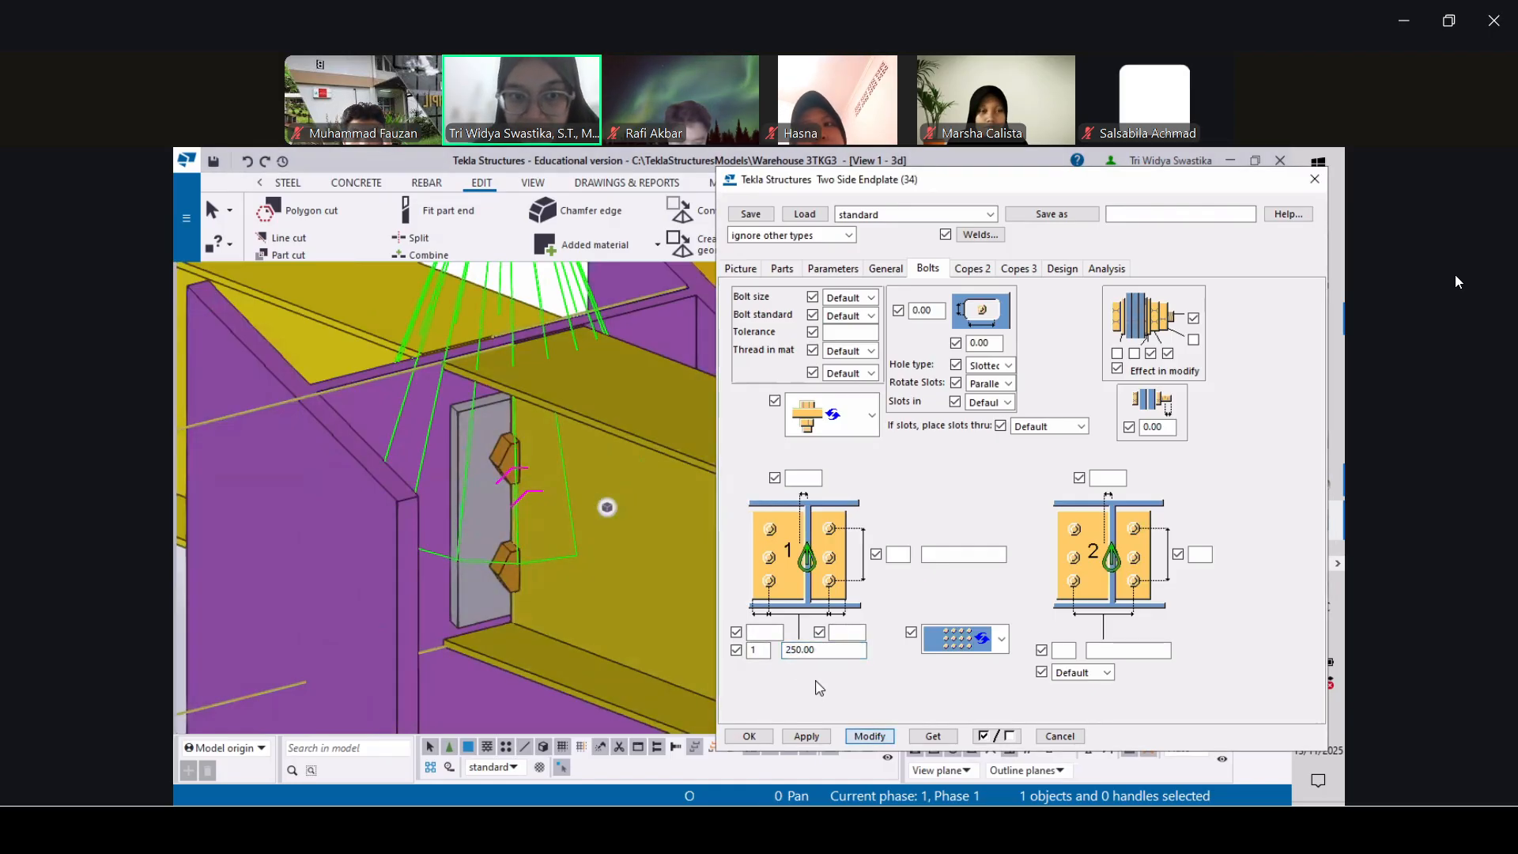
{"action": "key", "text": "Return"}
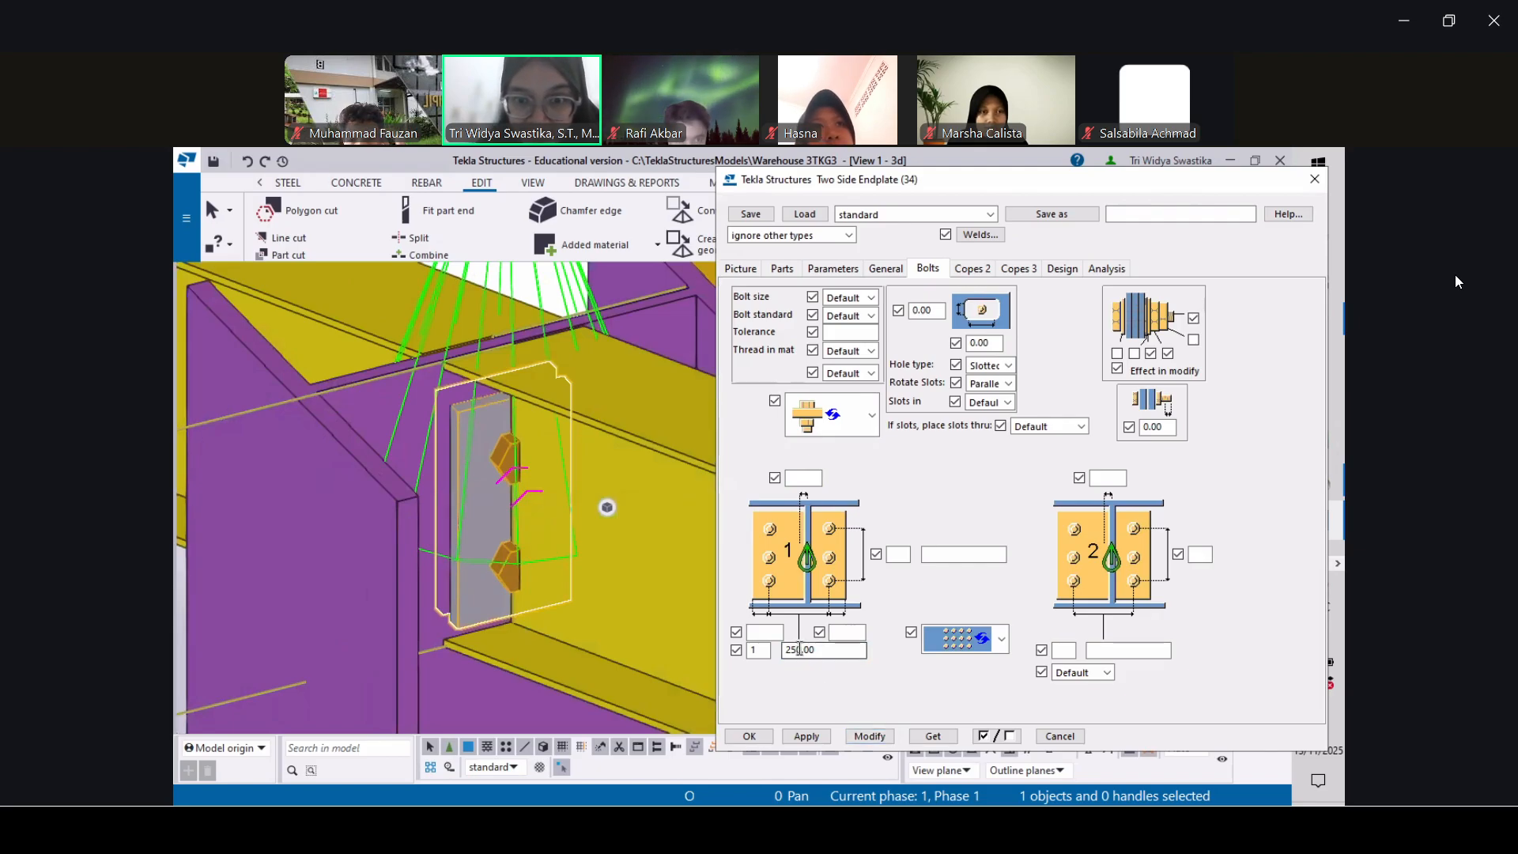
{"action": "left_click_drag", "start_coordinate": [800, 650], "coordinate": [776, 654]}
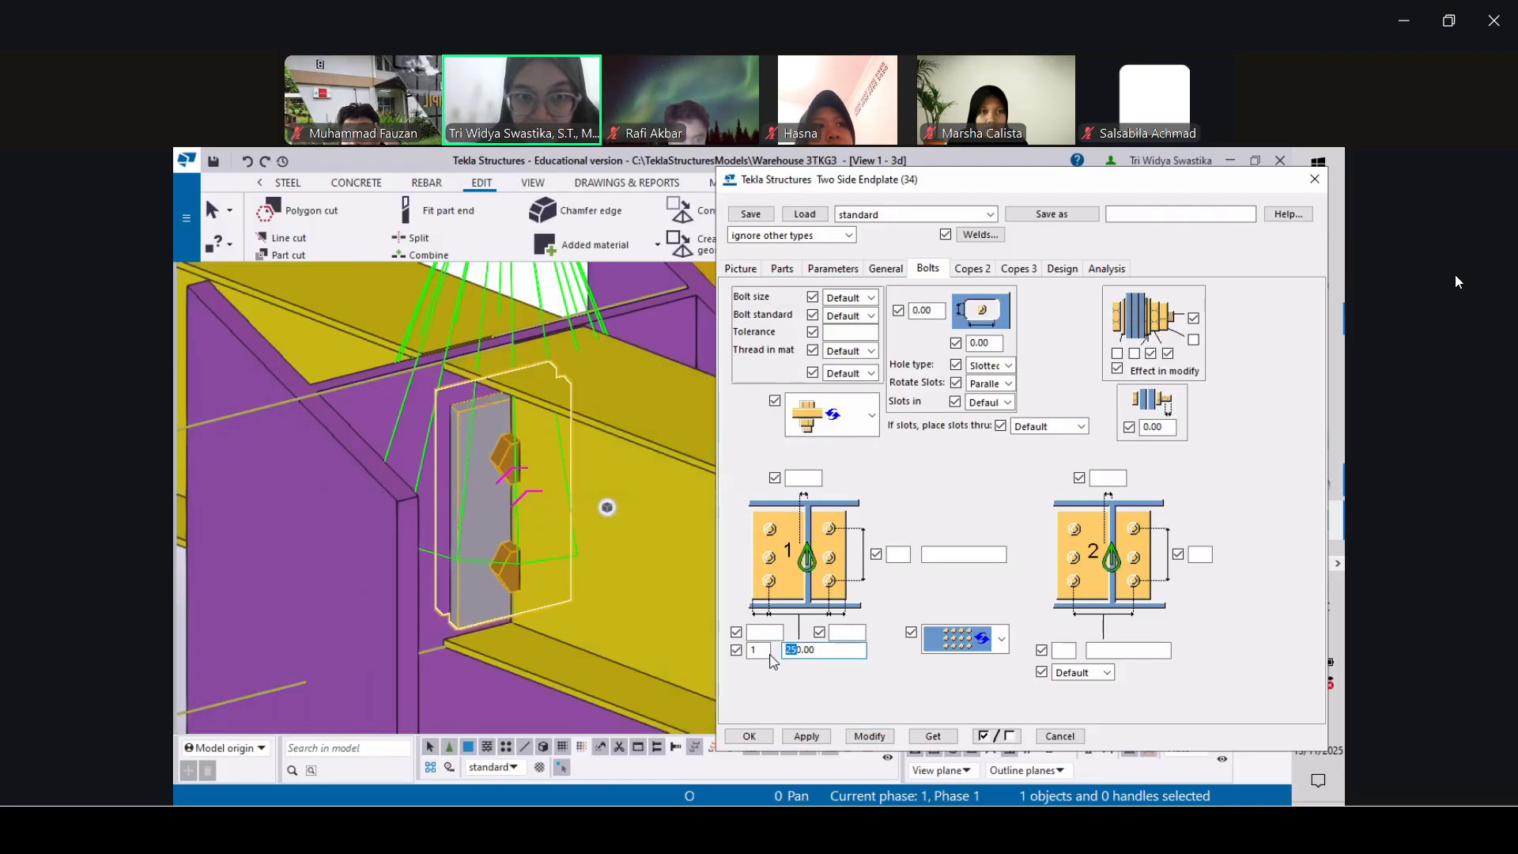
{"action": "double_click", "coordinate": [761, 650]}
{"action": "type", "text": "2"}
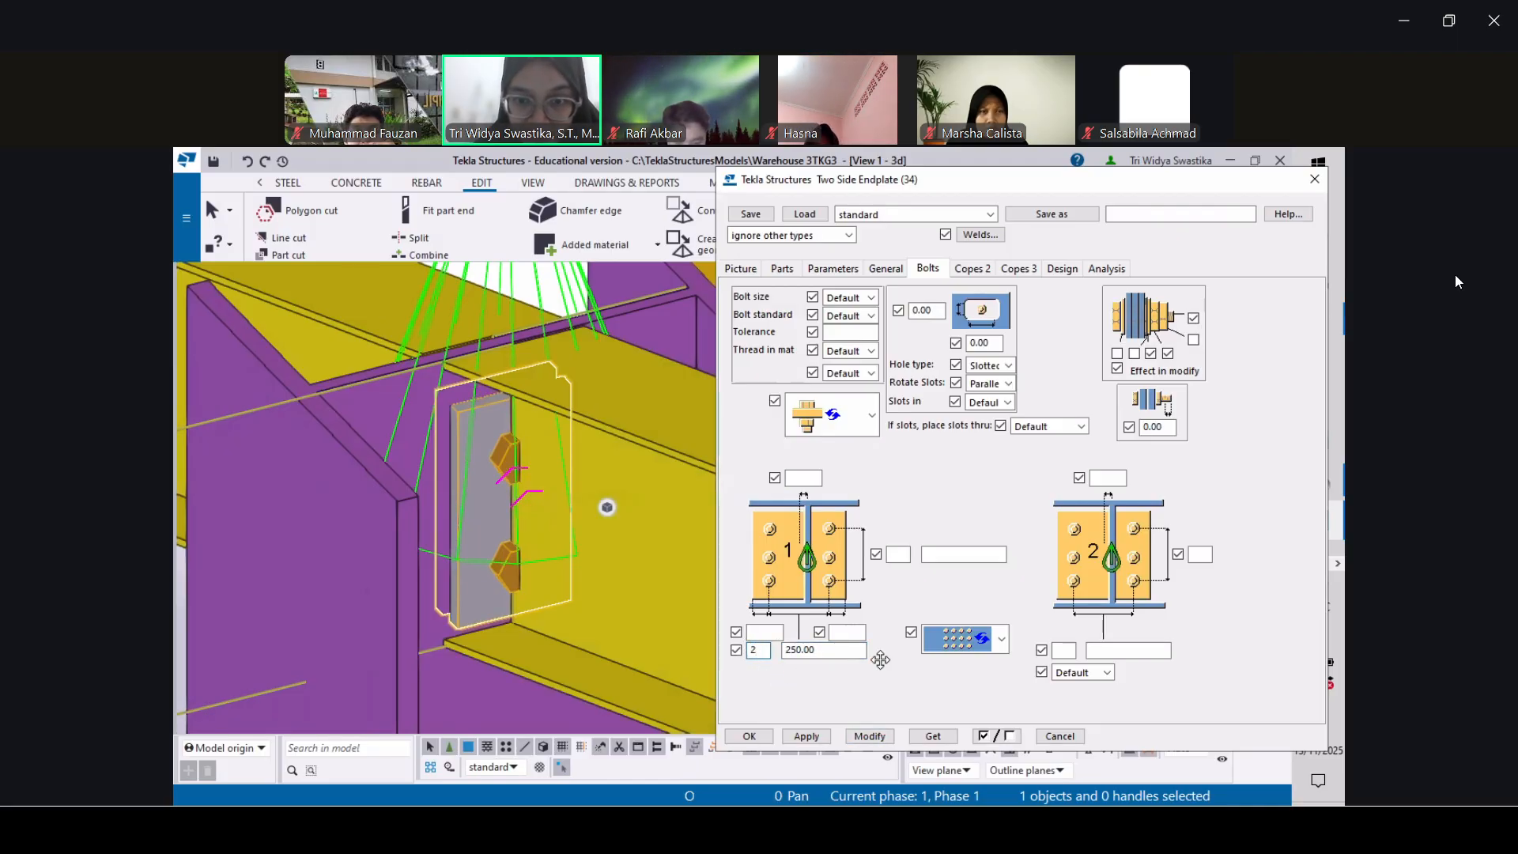
{"action": "left_click", "coordinate": [1262, 101]}
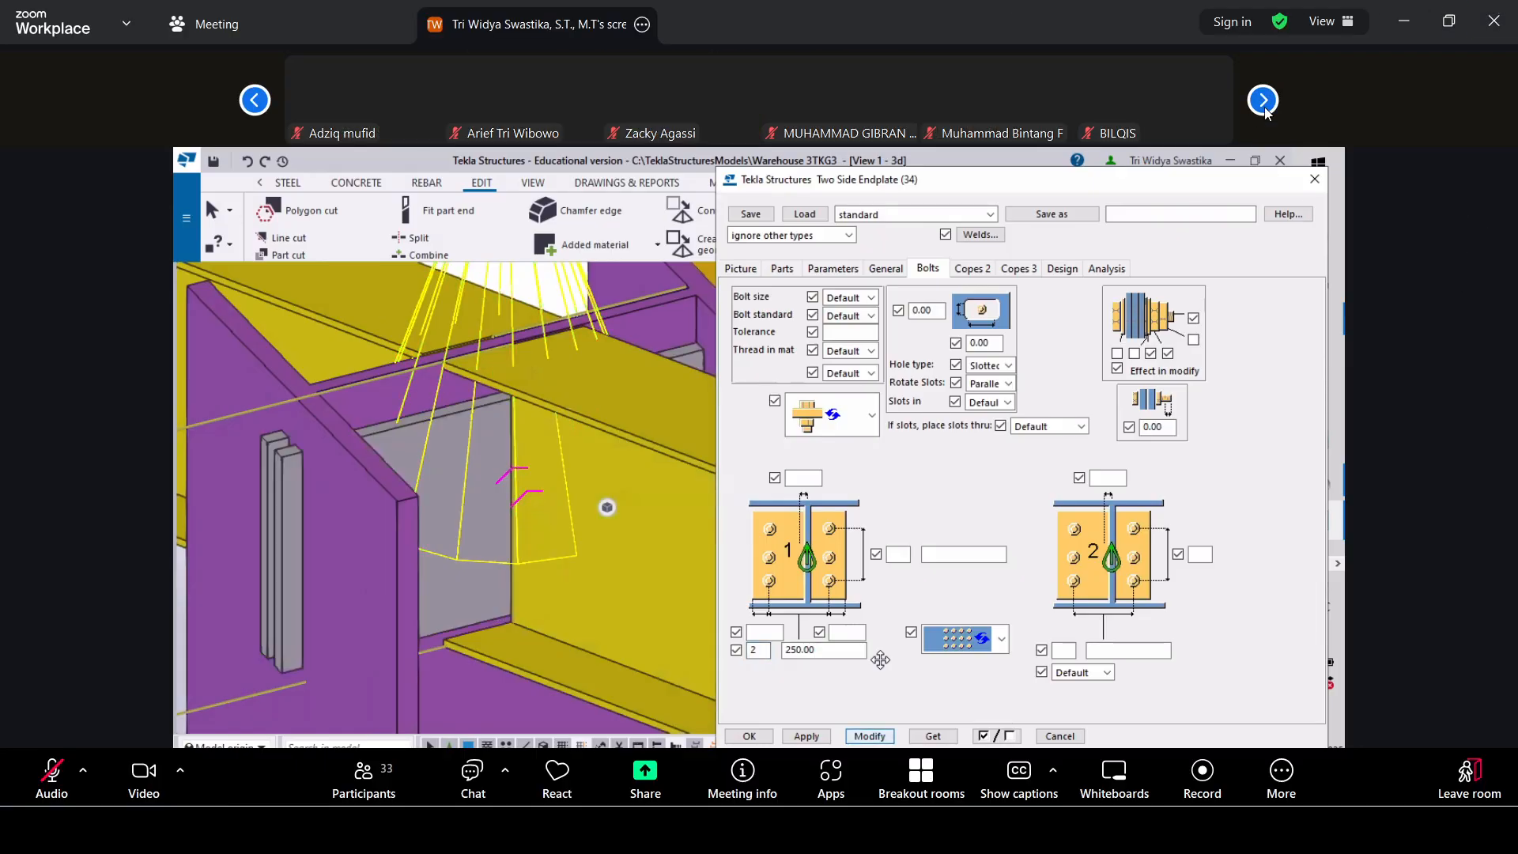
{"action": "left_click", "coordinate": [1267, 113]}
{"action": "left_click_drag", "start_coordinate": [763, 651], "coordinate": [743, 653]}
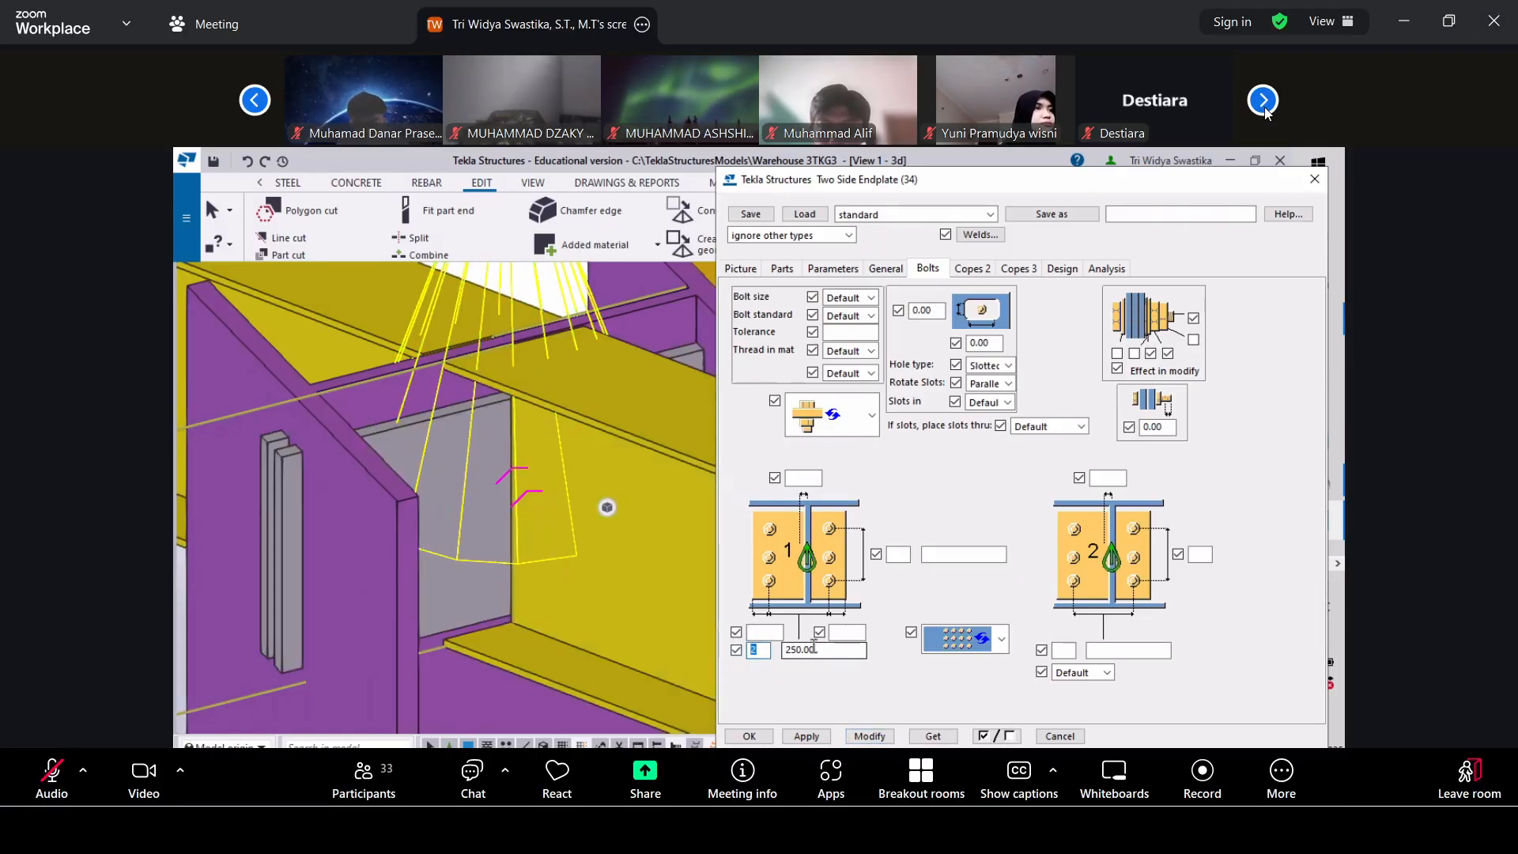
{"action": "left_click", "coordinate": [1265, 112]}
{"action": "left_click", "coordinate": [261, 104]}
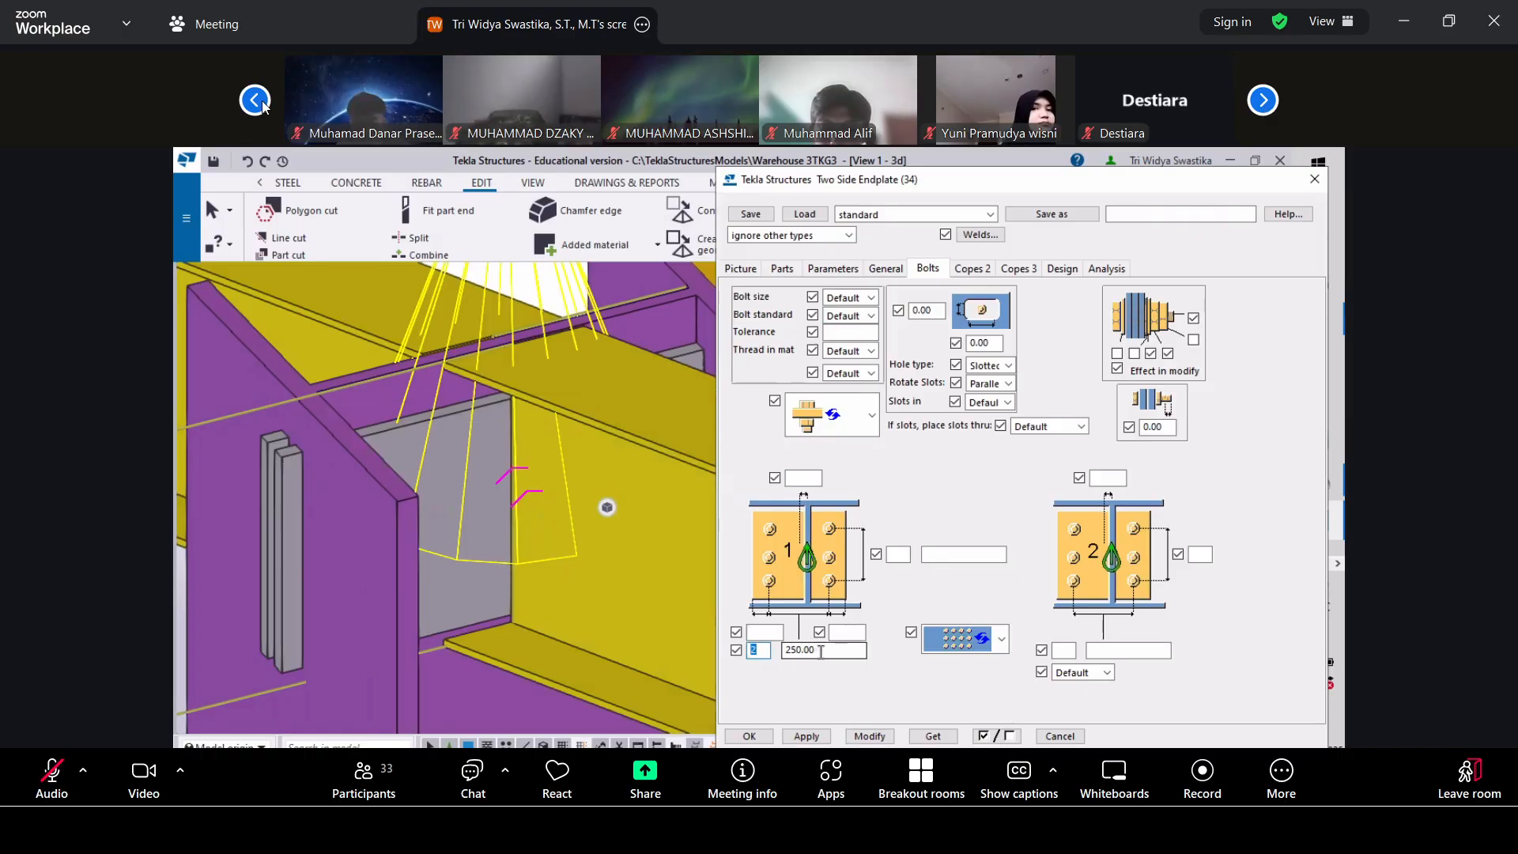
{"action": "left_click", "coordinate": [256, 100]}
{"action": "left_click", "coordinate": [256, 101]}
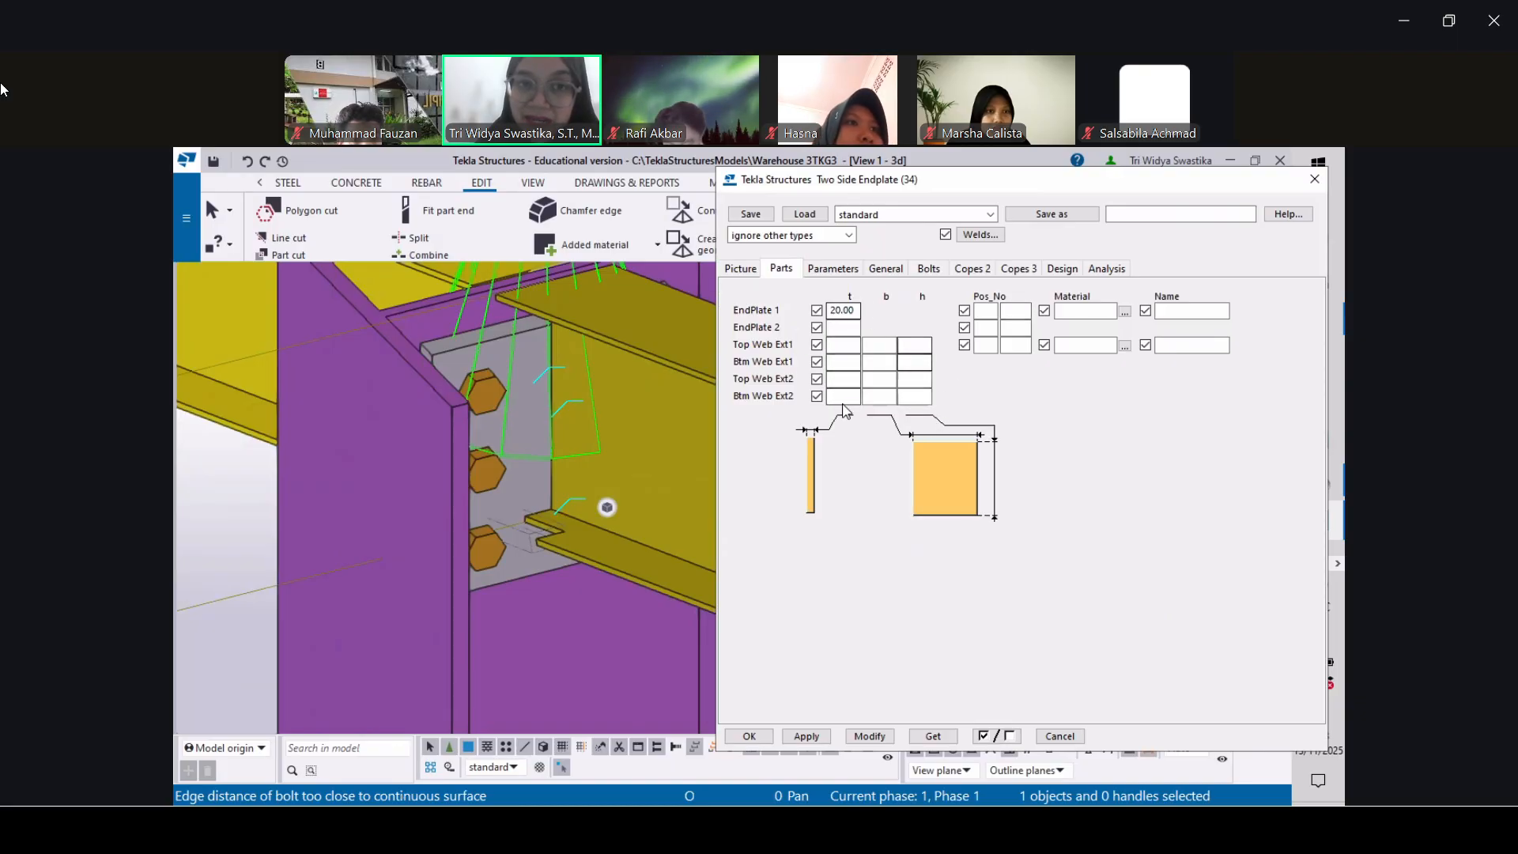
Change the vertical spacing between the endplate's three bolt rows in the Two Side Endplate (34) bolt settings
{"action": "left_click", "coordinate": [929, 269]}
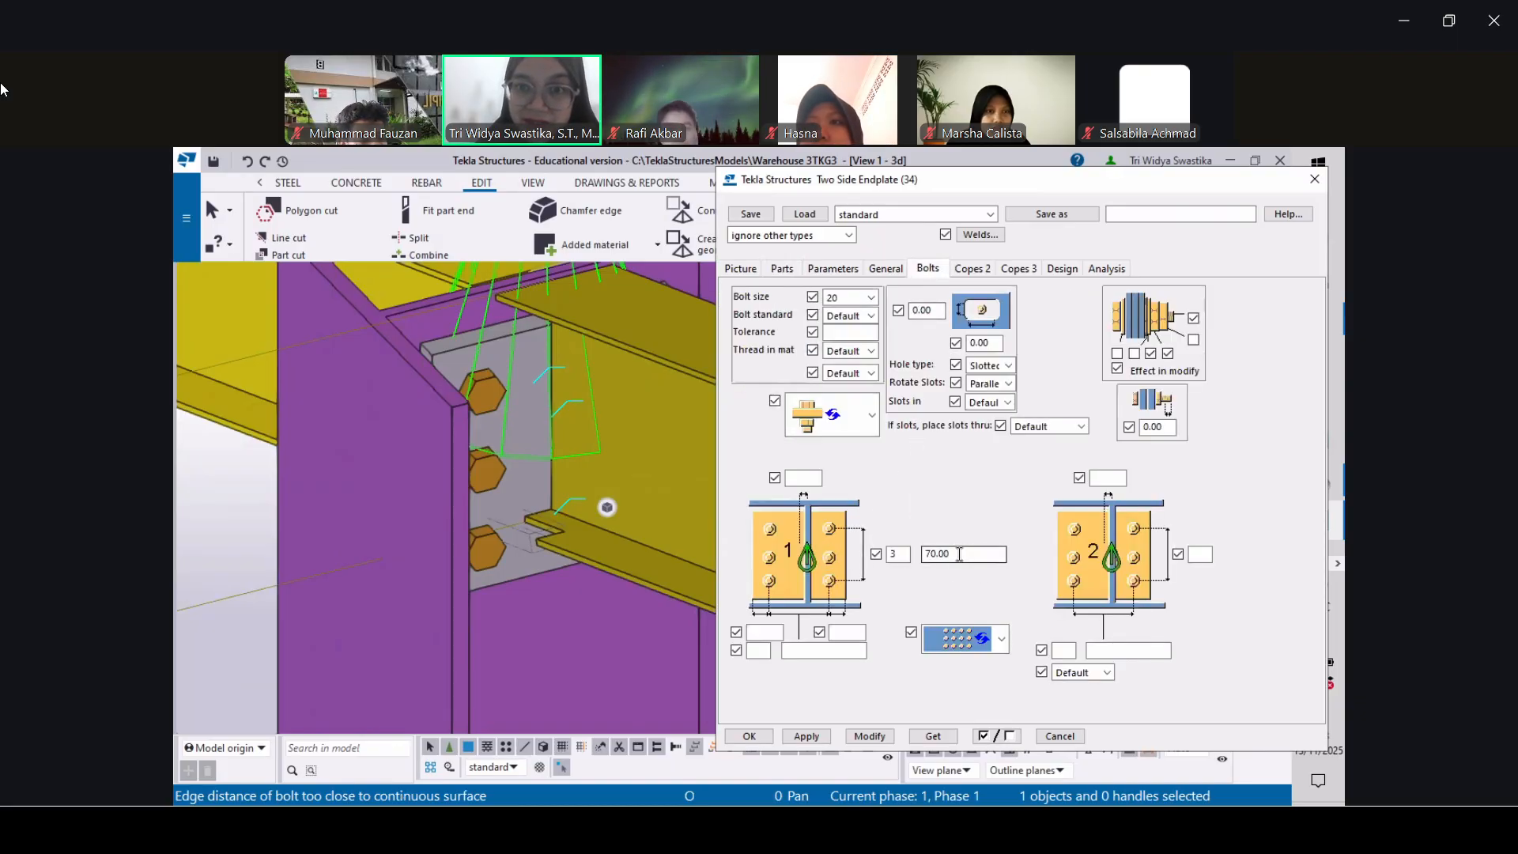
{"action": "left_click_drag", "start_coordinate": [937, 554], "coordinate": [920, 550]}
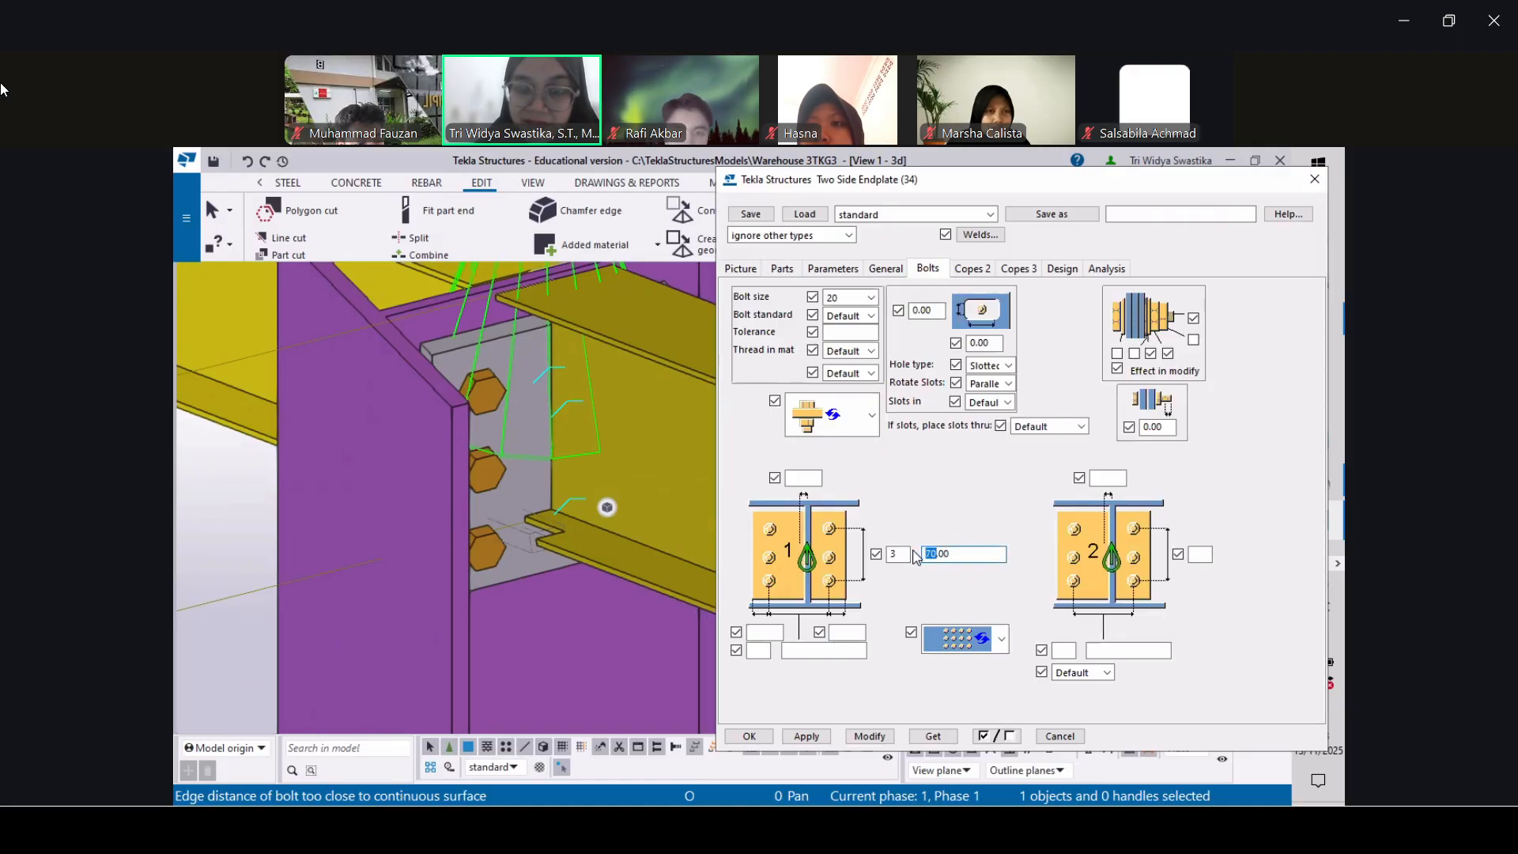
{"action": "type", "text": "1"}
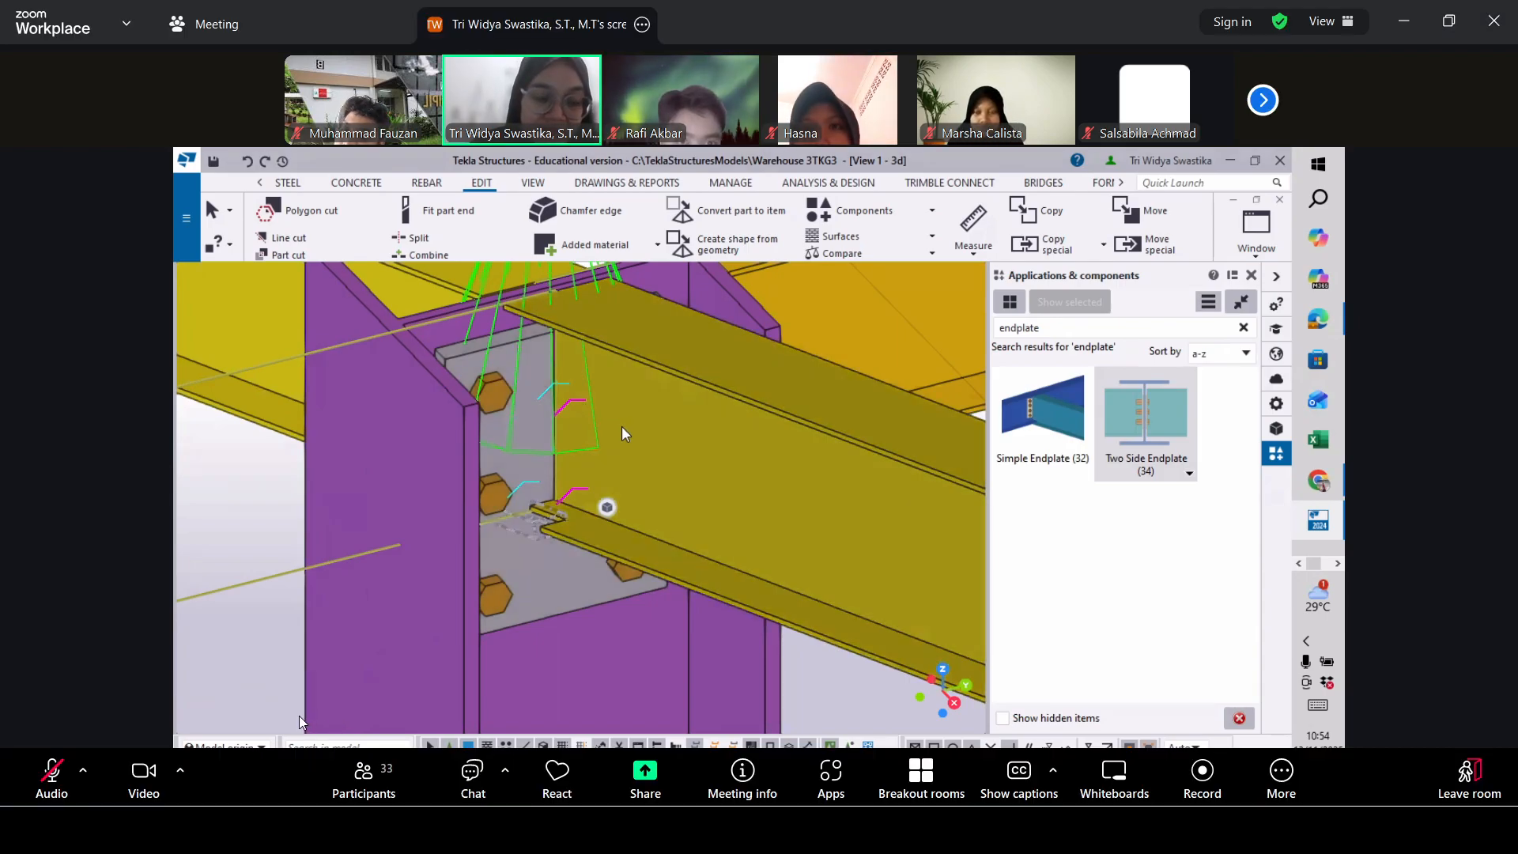
{"action": "left_click", "coordinate": [53, 774]}
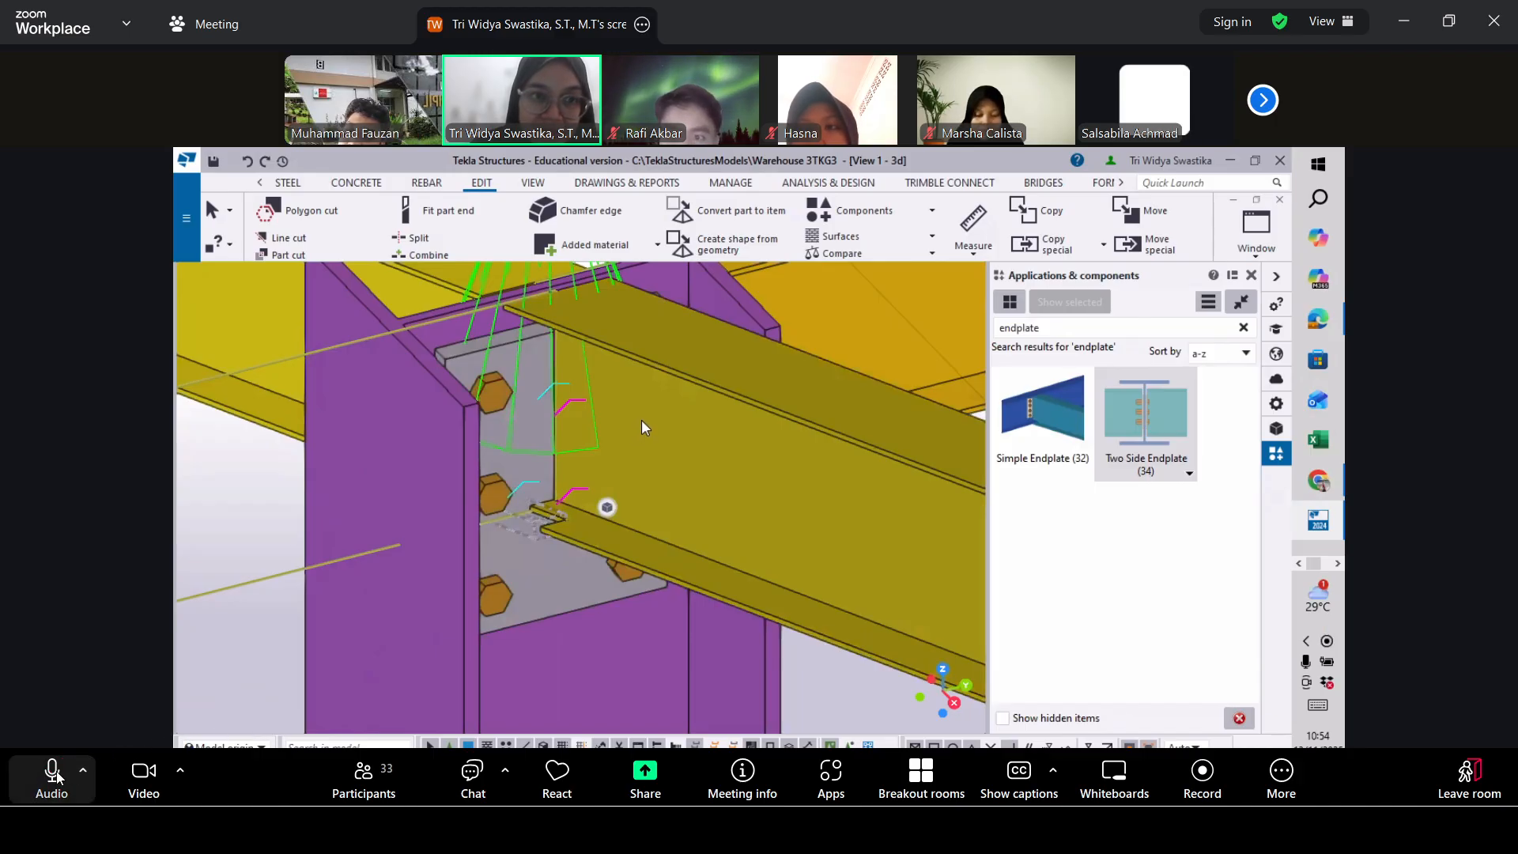
{"action": "left_click", "coordinate": [53, 774]}
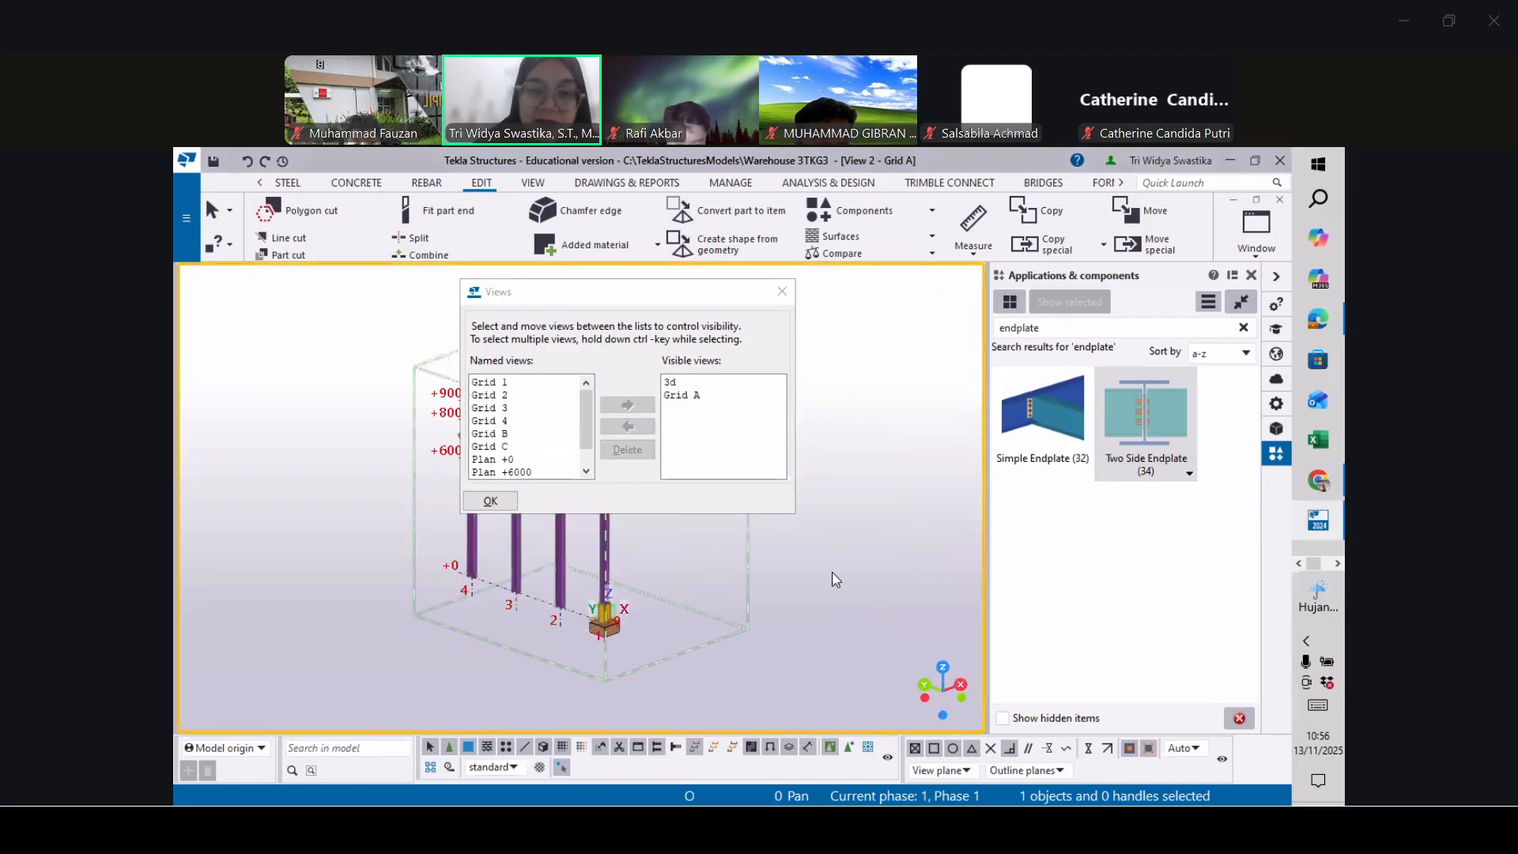
Confirm 3d and Grid A as the visible views and examine the beam-to-column joint at grid line 1, level +8000
{"action": "left_click", "coordinate": [510, 505]}
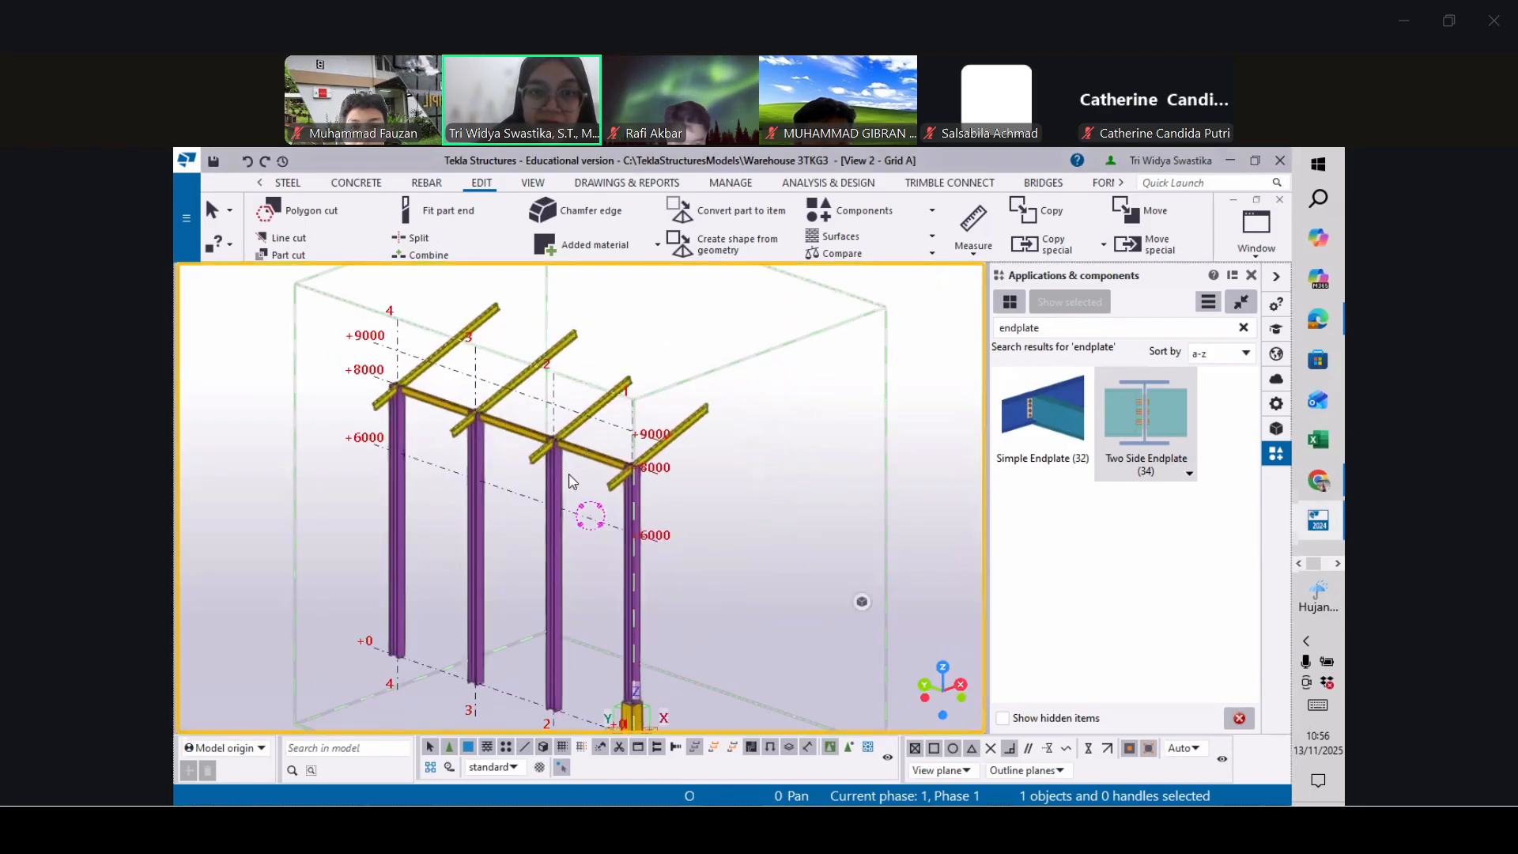
{"action": "scroll", "coordinate": [635, 488], "scroll_direction": "up", "scroll_amount": 6}
{"action": "mouse_move", "coordinate": [635, 488]}
{"action": "middle_mouse_down", "text": "ctrl"}
{"action": "mouse_move", "coordinate": [841, 443]}
{"action": "mouse_move", "coordinate": [615, 473]}
{"action": "middle_mouse_up", "text": "ctrl"}
{"action": "scroll", "coordinate": [614, 473], "scroll_direction": "up", "scroll_amount": 4}
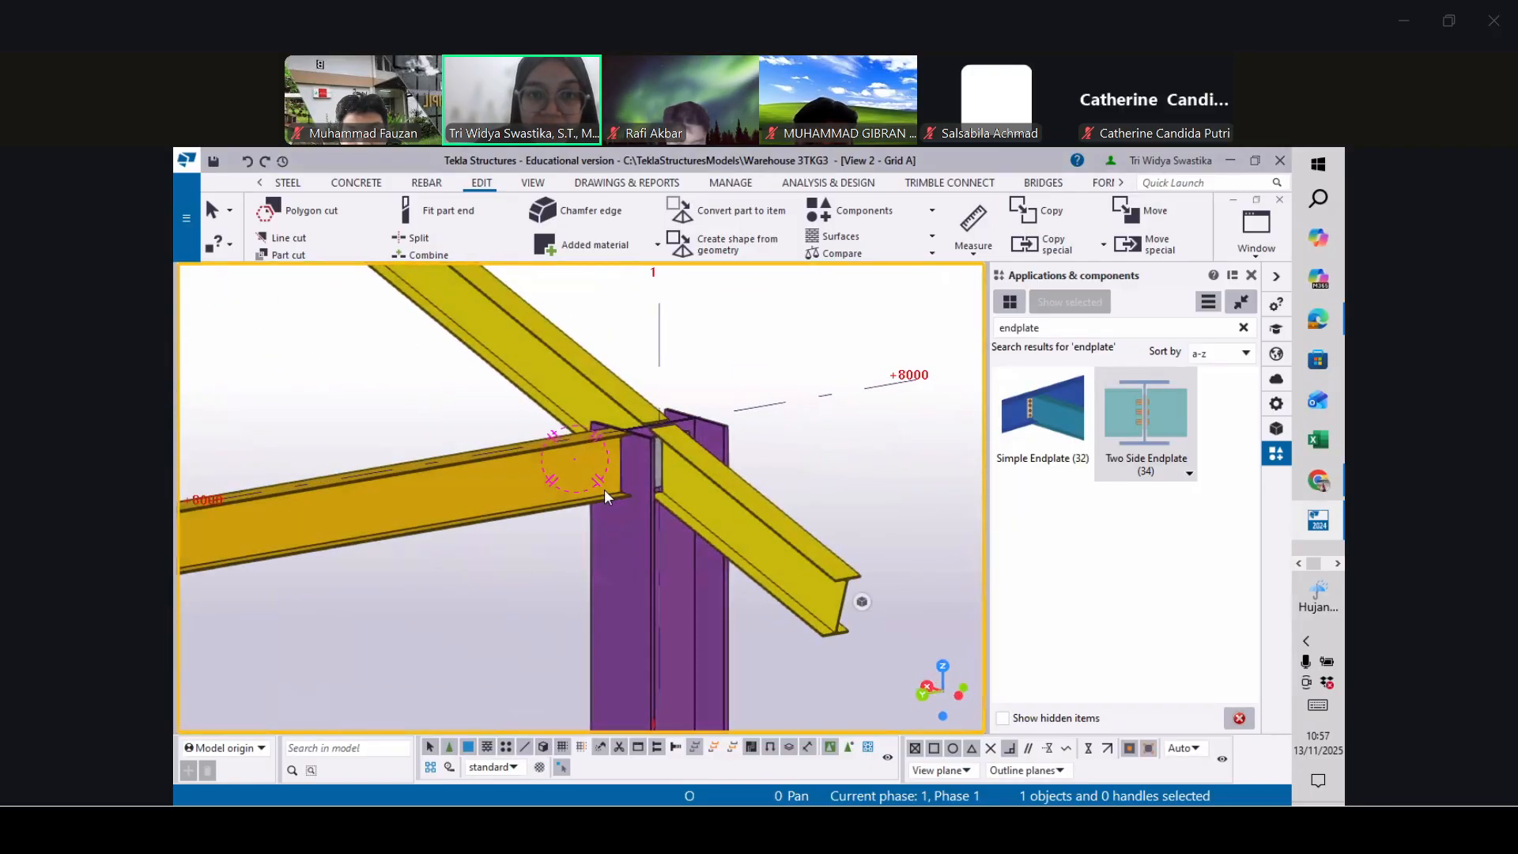
{"action": "scroll", "coordinate": [585, 449], "scroll_direction": "up", "scroll_amount": 2}
{"action": "scroll", "coordinate": [632, 419], "scroll_direction": "up", "scroll_amount": 2}
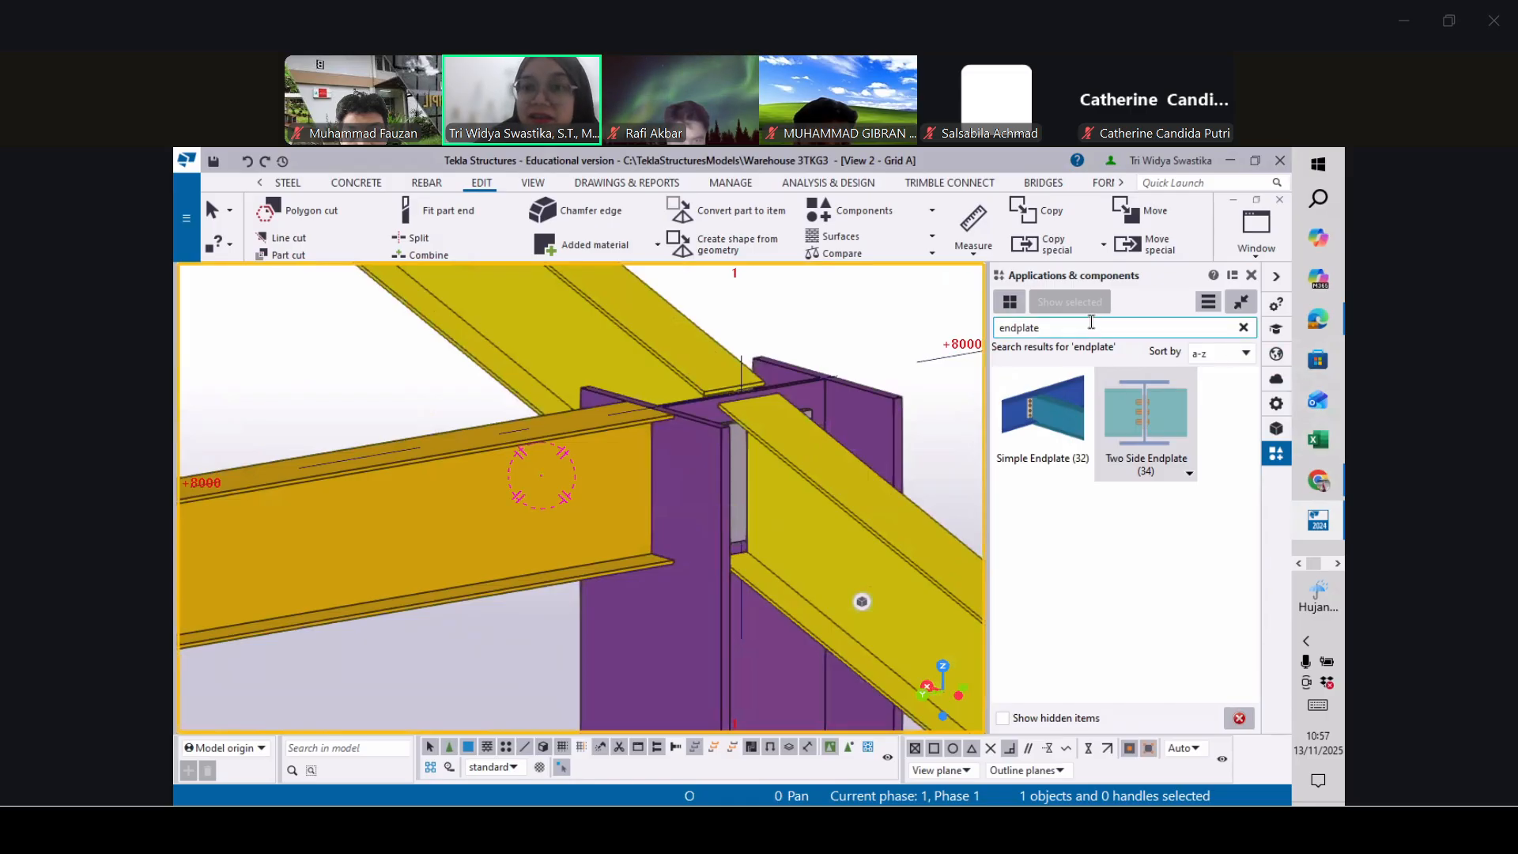
Search the component catalogue for "beam to column" and look through the connections offered
{"action": "left_click_drag", "start_coordinate": [1068, 326], "coordinate": [963, 338]}
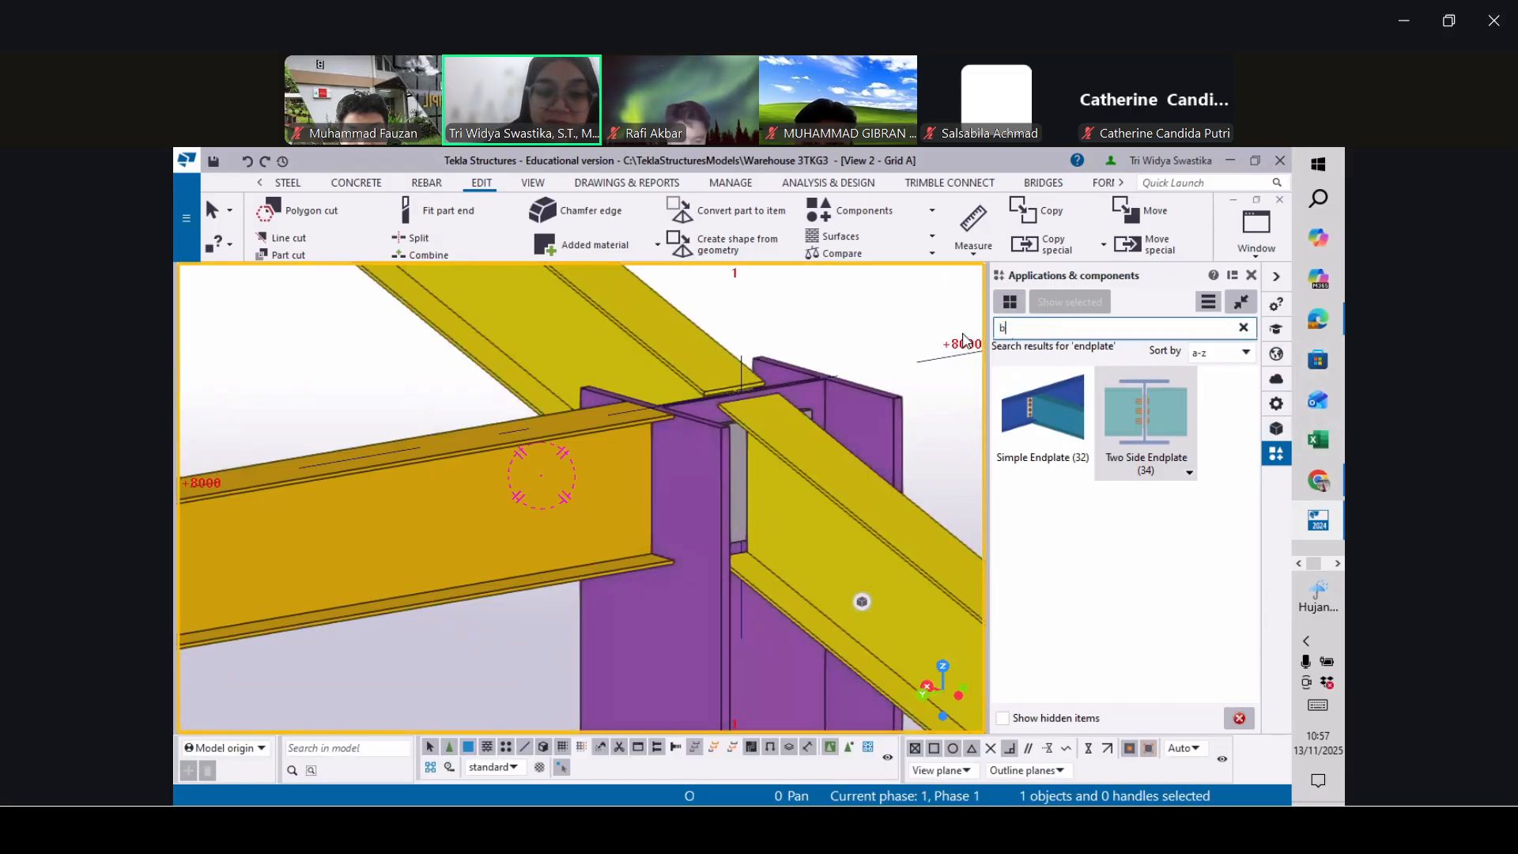
{"action": "type", "text": "beam to c"}
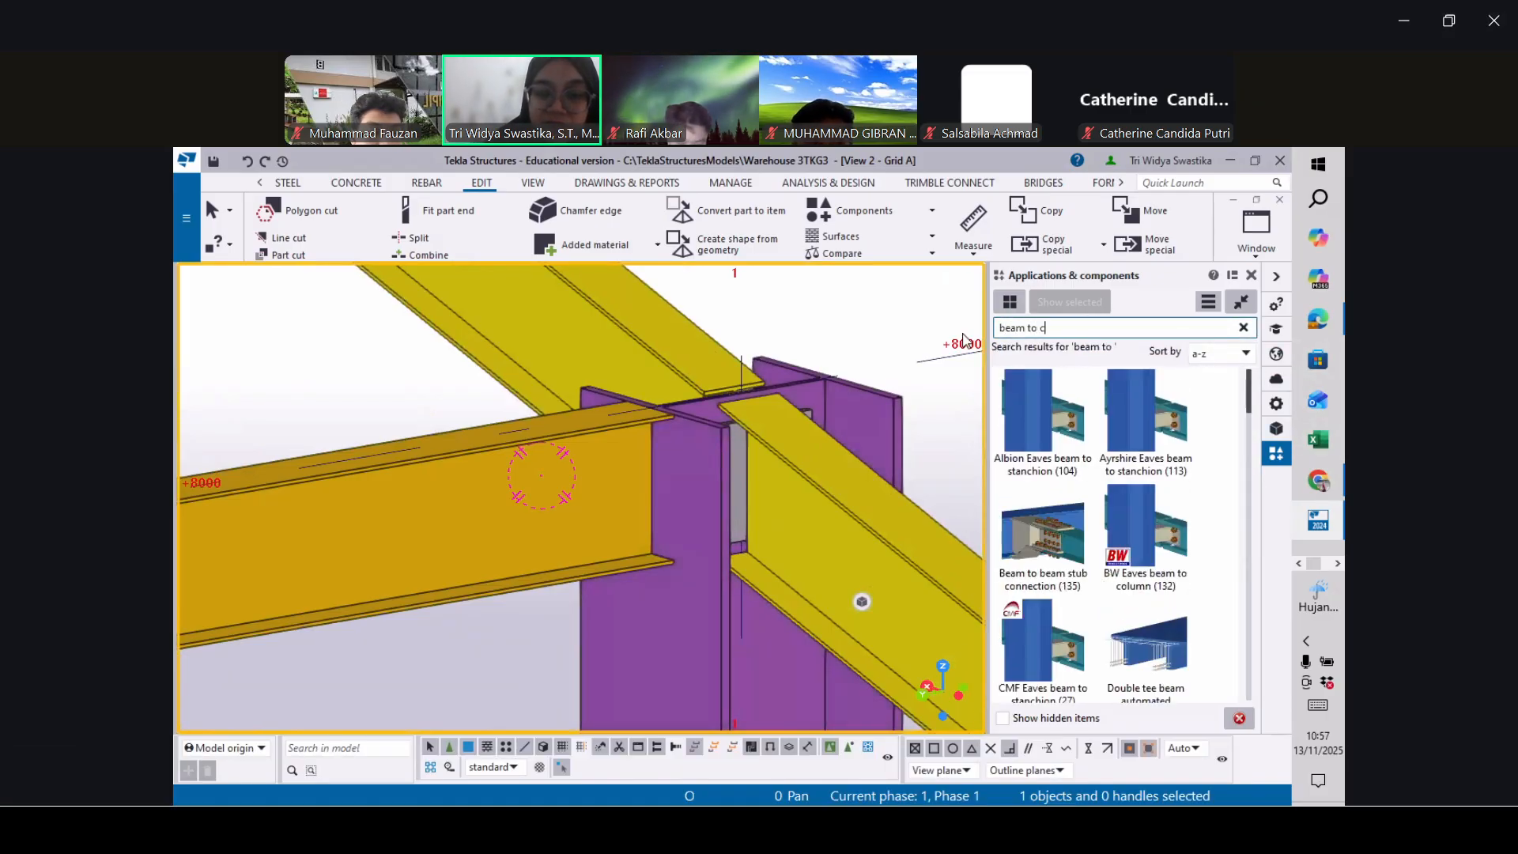
{"action": "type", "text": "olumn"}
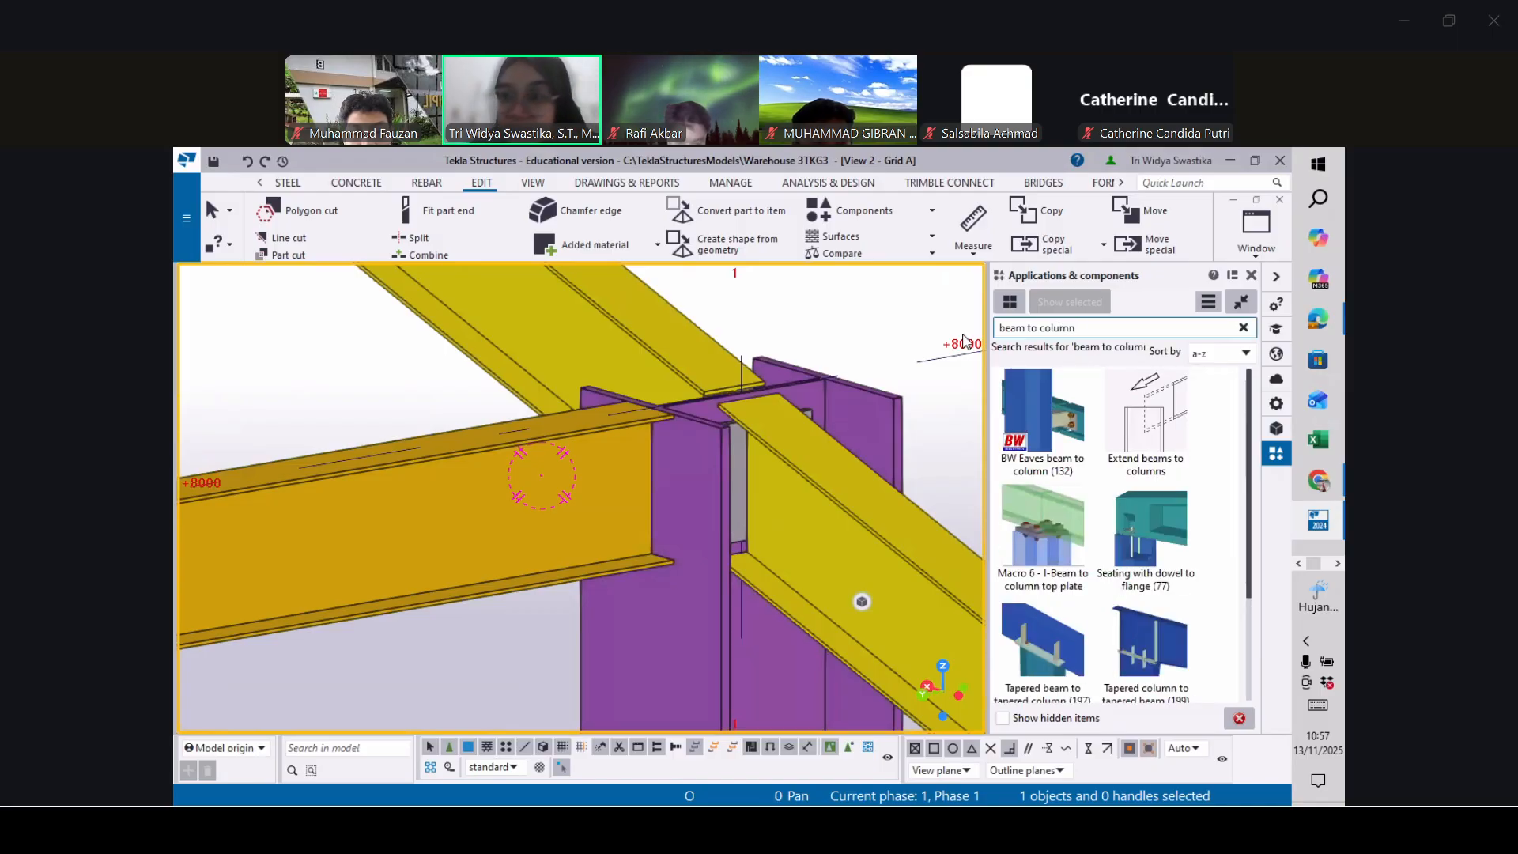
{"action": "scroll", "coordinate": [1137, 537], "scroll_direction": "down", "scroll_amount": 2}
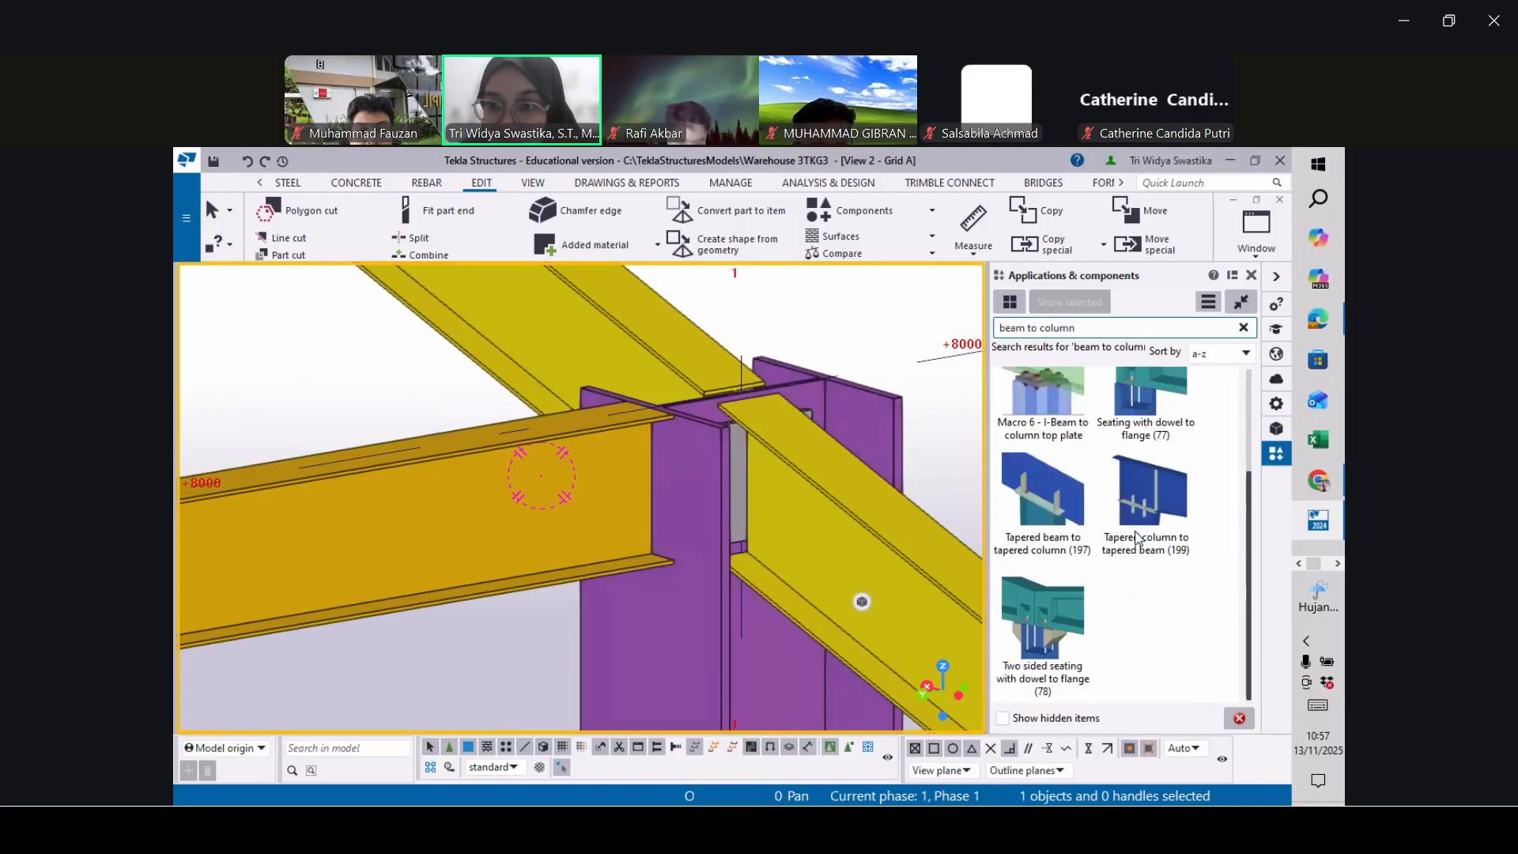
{"action": "scroll", "coordinate": [1137, 537], "scroll_direction": "up", "scroll_amount": 3}
Broaden the catalogue search to "beam to" and go through the full list for a connection suiting the beam-to-column joint
{"action": "double_click", "coordinate": [1042, 327]}
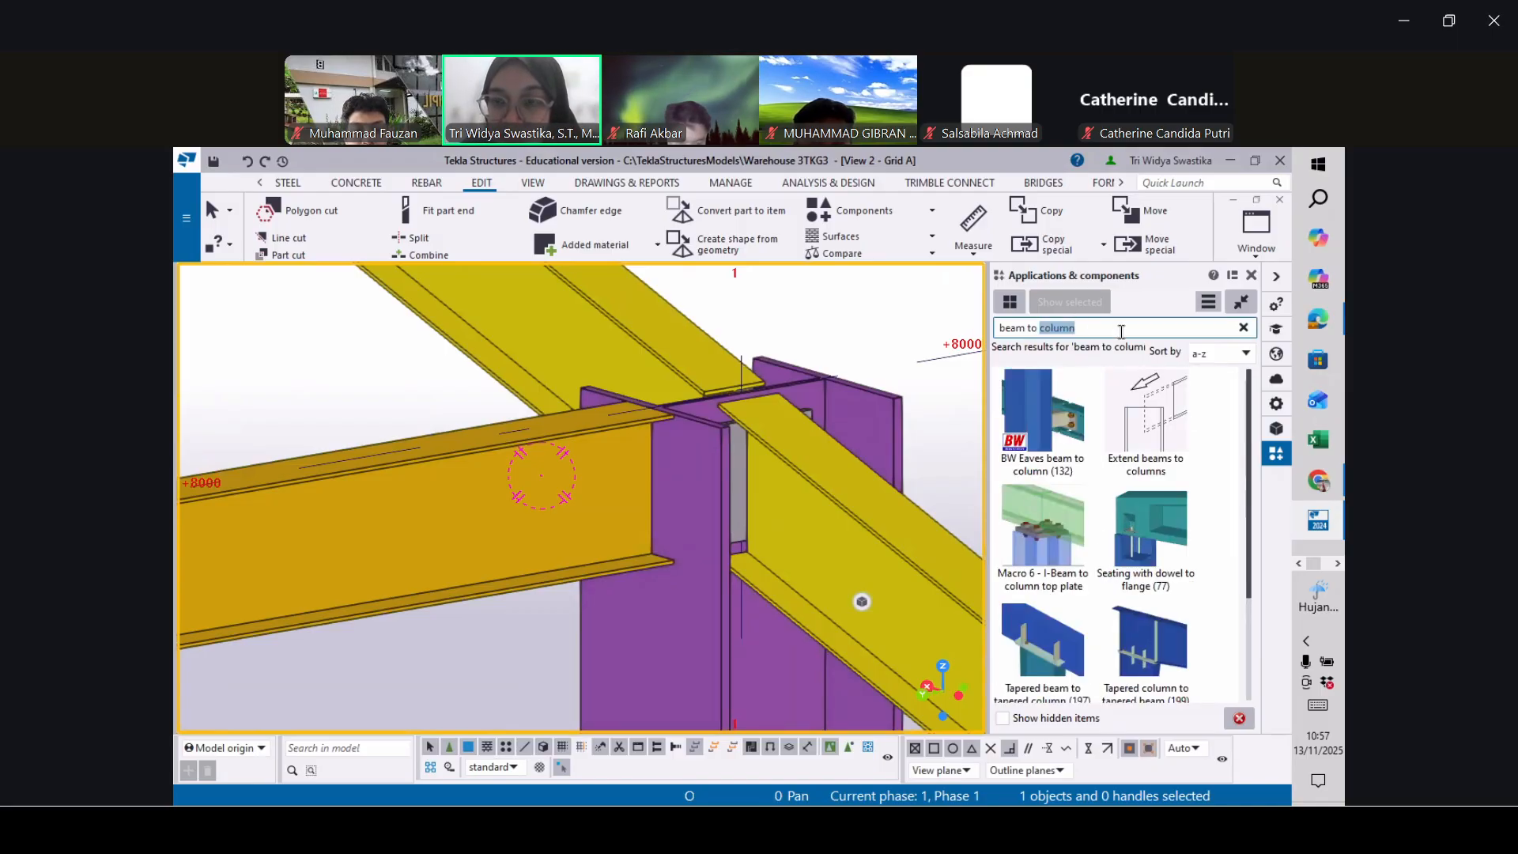
{"action": "key", "text": "BackSpace"}
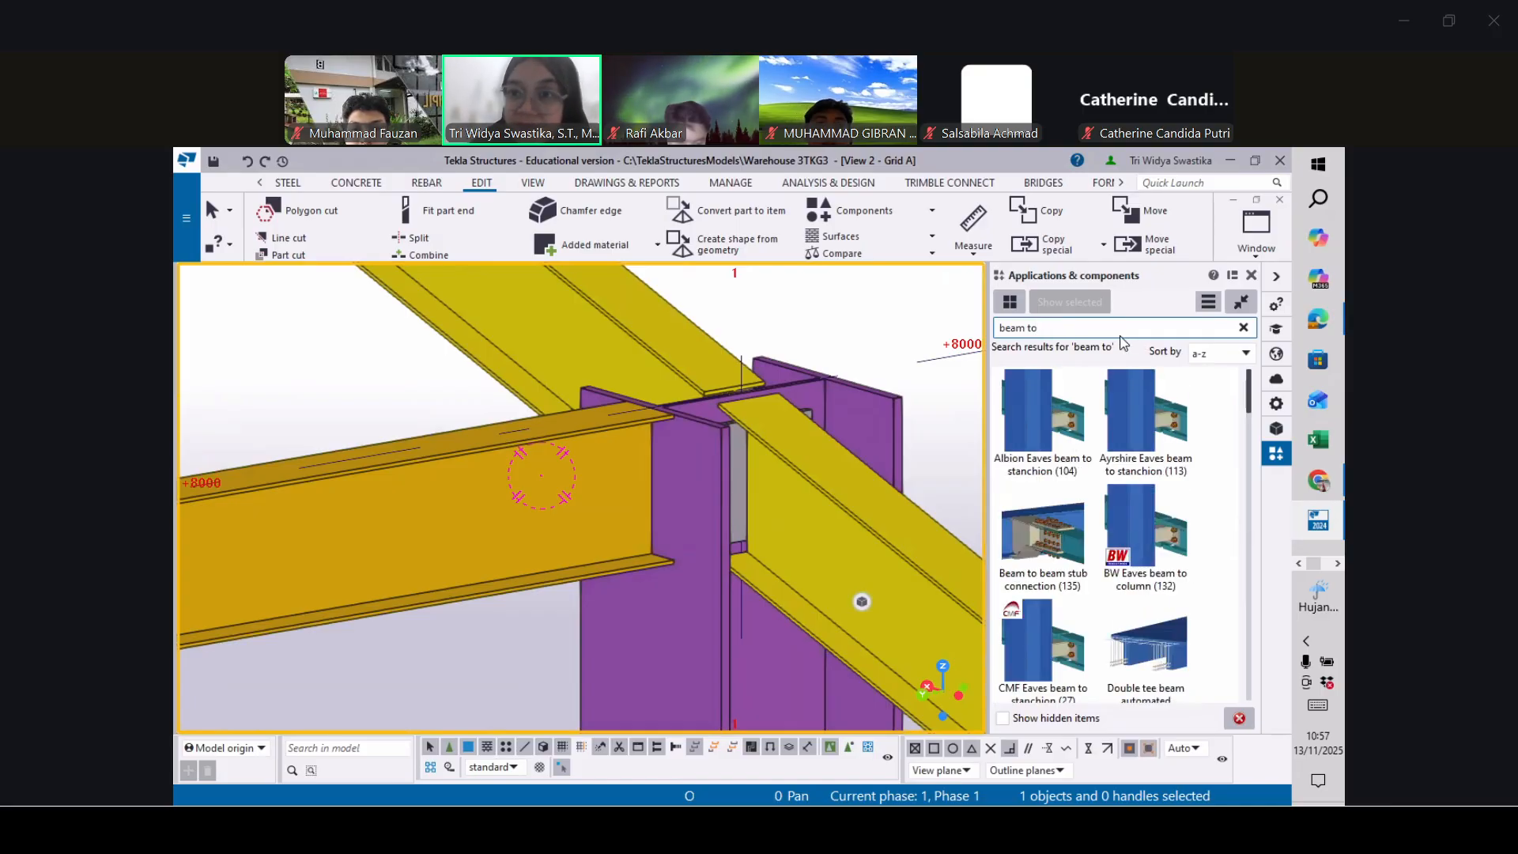
{"action": "scroll", "coordinate": [1176, 556], "scroll_direction": "down", "scroll_amount": 3}
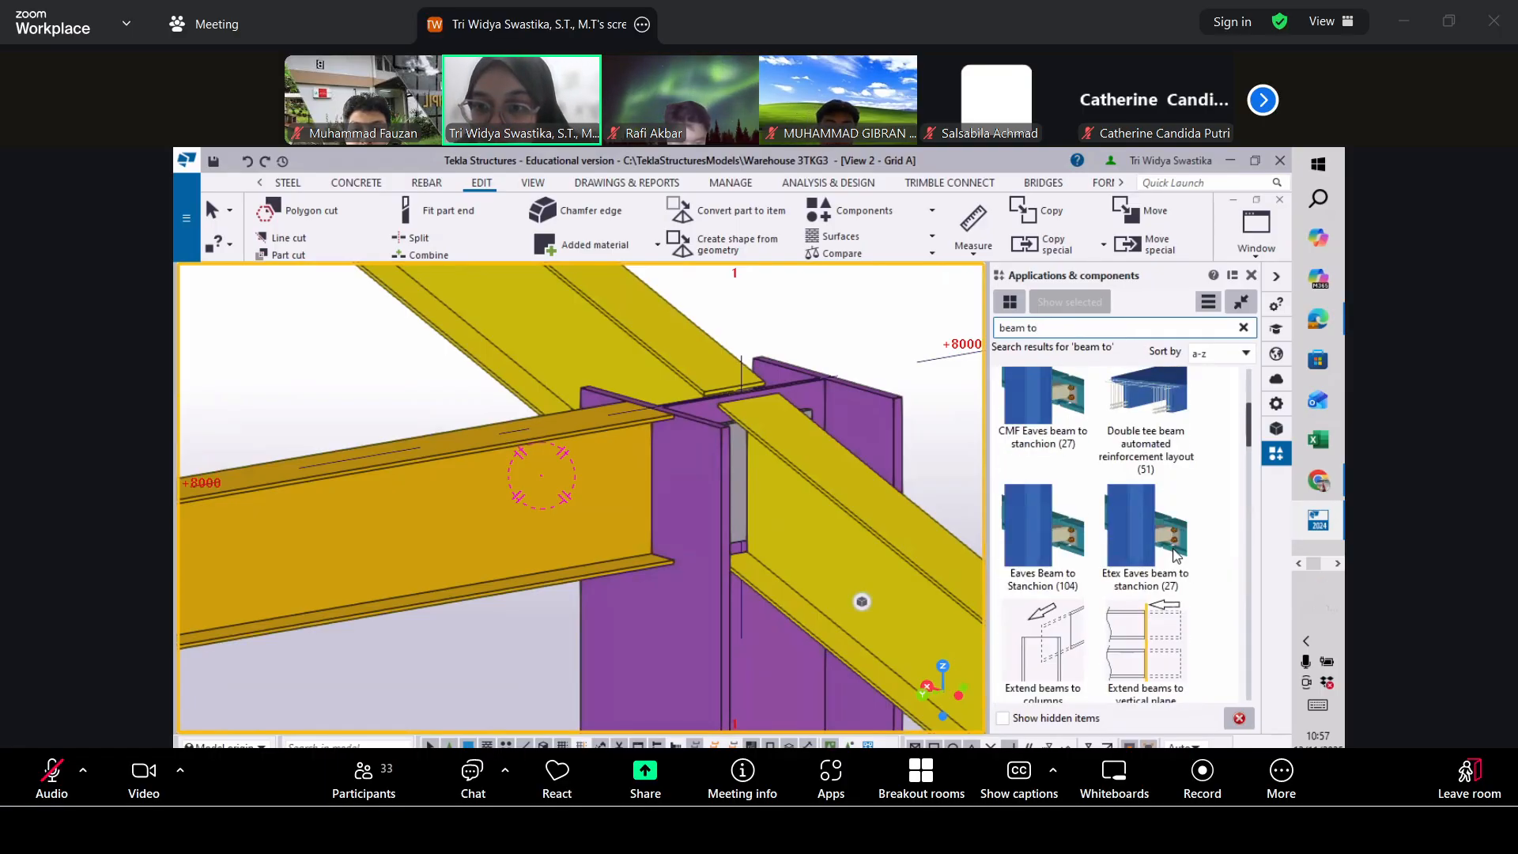
{"action": "scroll", "coordinate": [1176, 556], "scroll_direction": "down", "scroll_amount": 3}
{"action": "scroll", "coordinate": [1174, 557], "scroll_direction": "down", "scroll_amount": 3}
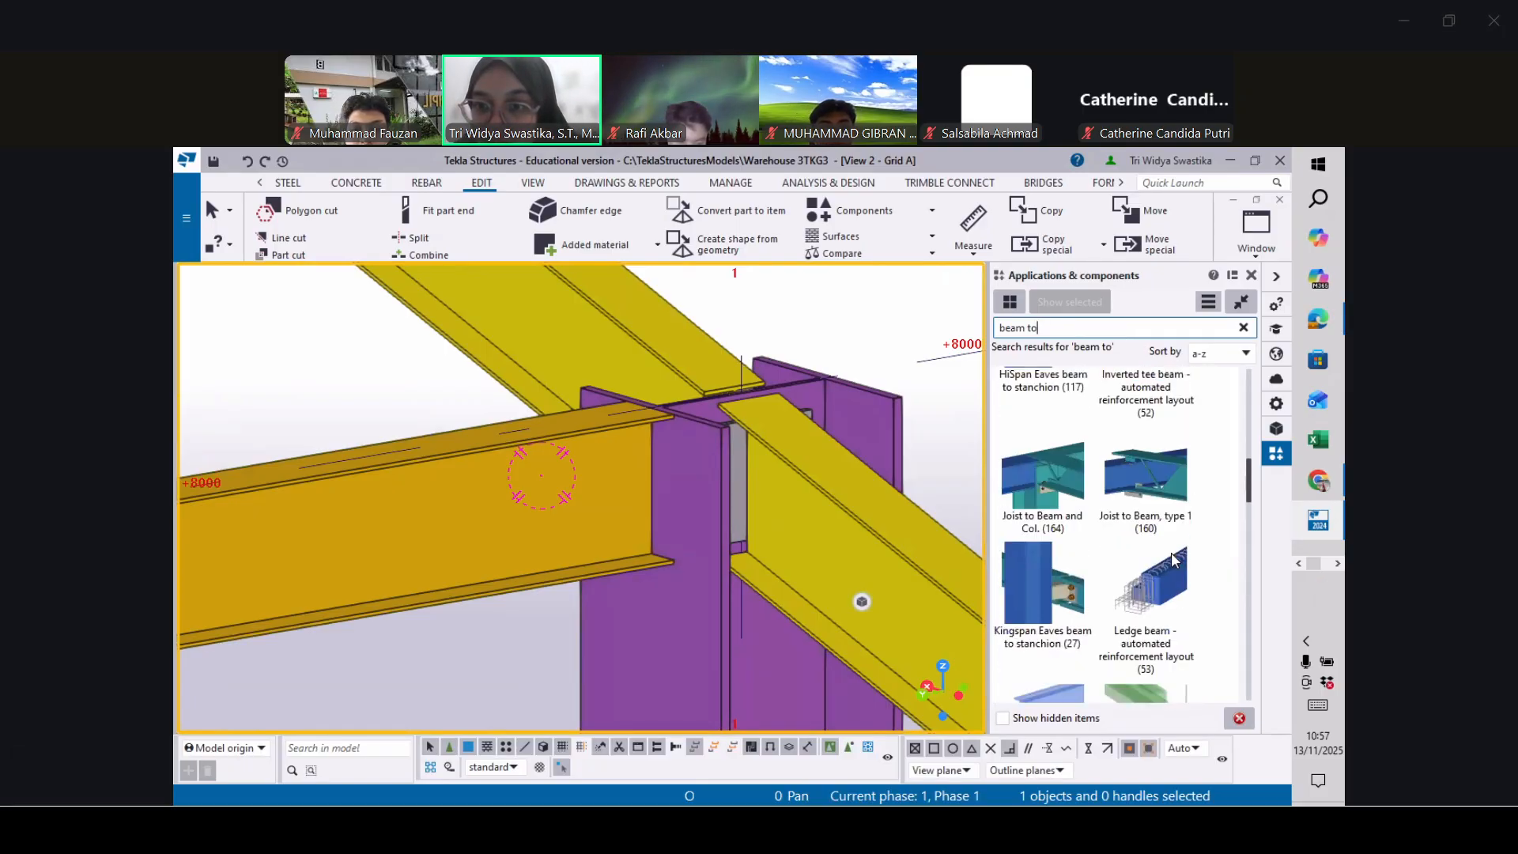
{"action": "scroll", "coordinate": [1175, 560], "scroll_direction": "down", "scroll_amount": 6}
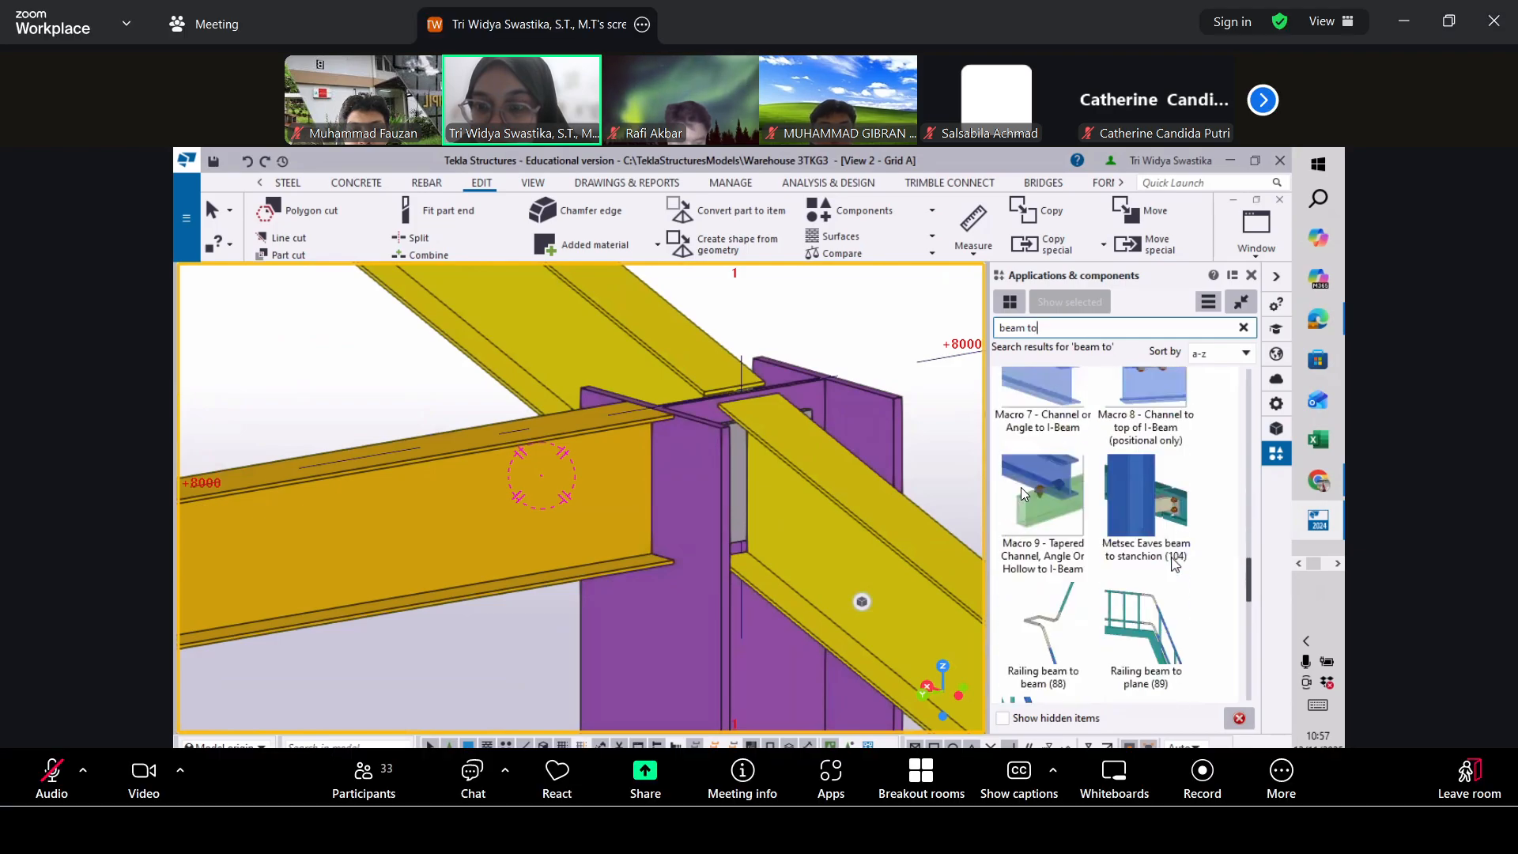
{"action": "scroll", "coordinate": [1176, 563], "scroll_direction": "down", "scroll_amount": 5}
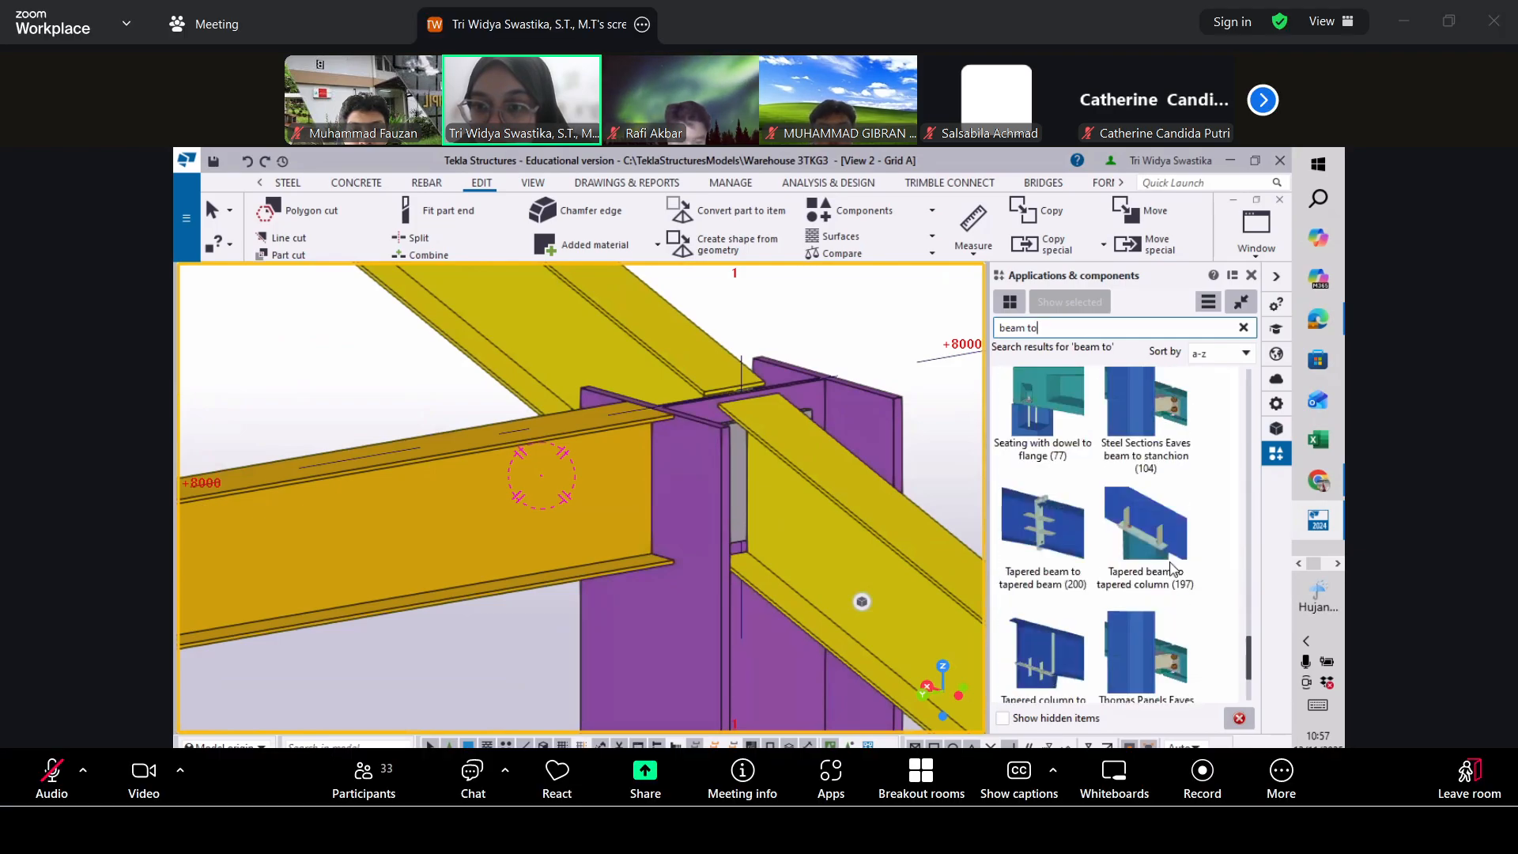
{"action": "scroll", "coordinate": [1173, 571], "scroll_direction": "down", "scroll_amount": 3}
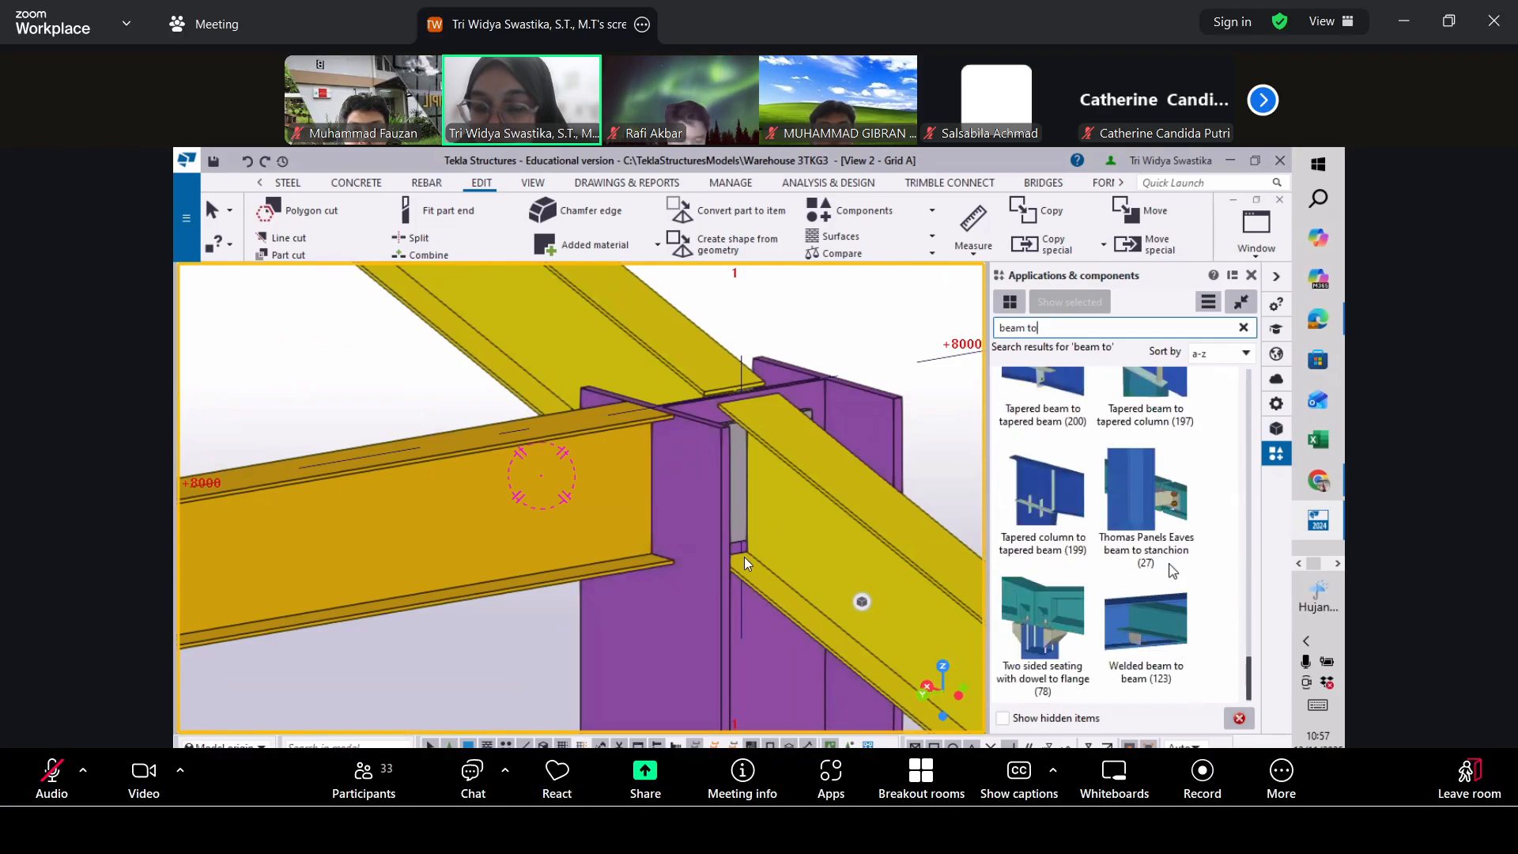
Confirm the bolt settings of End plate (29) and examine the bolted beam-to-column joint at grid line 1
{"action": "scroll", "coordinate": [1173, 571], "scroll_direction": "up", "scroll_amount": 2}
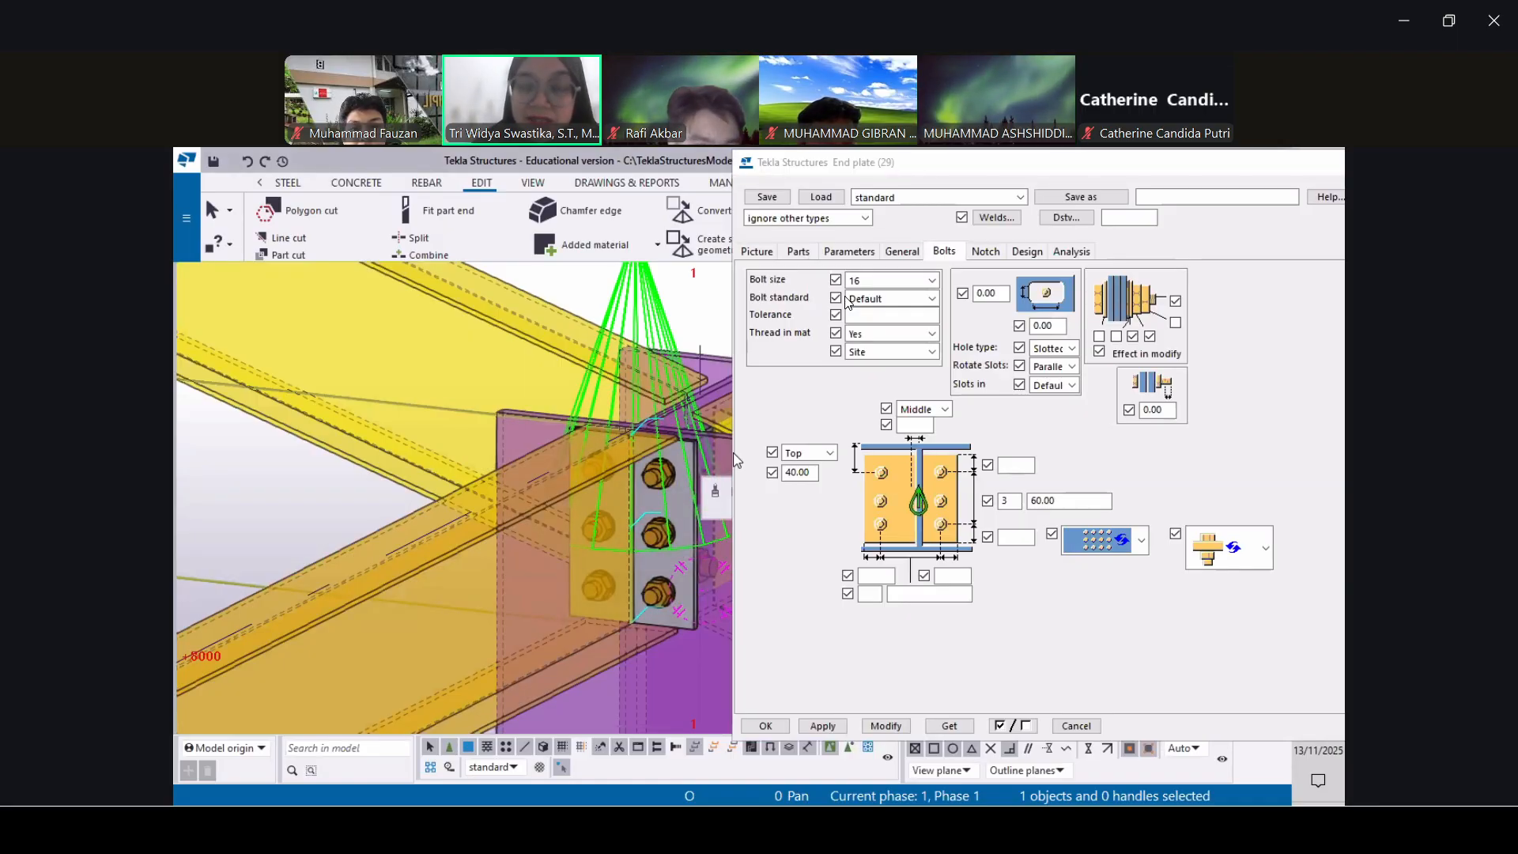
{"action": "left_click", "coordinate": [778, 731]}
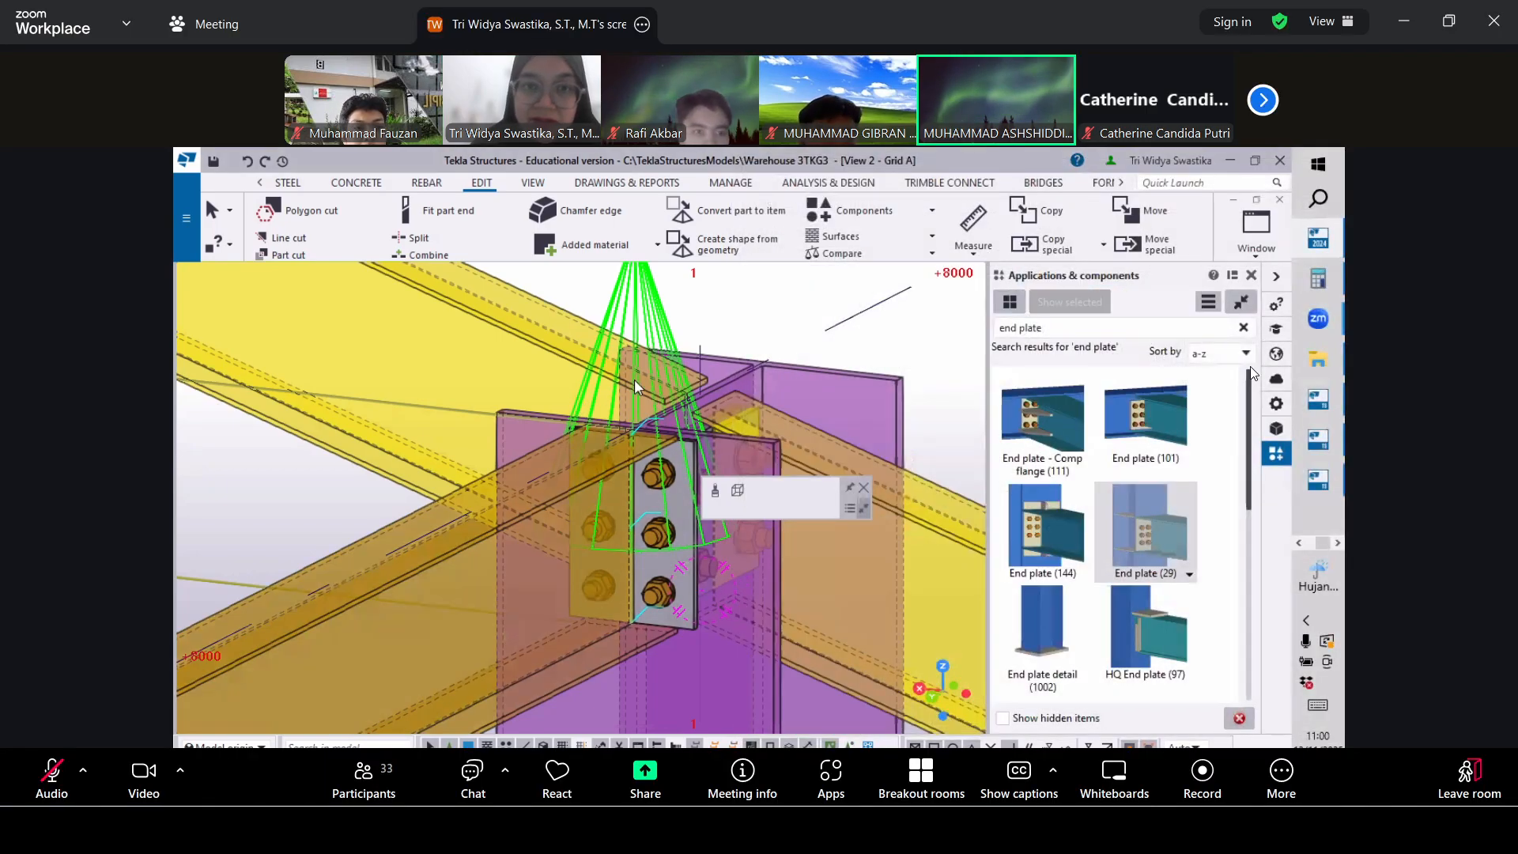
{"action": "scroll", "coordinate": [866, 590], "scroll_direction": "down", "scroll_amount": 5}
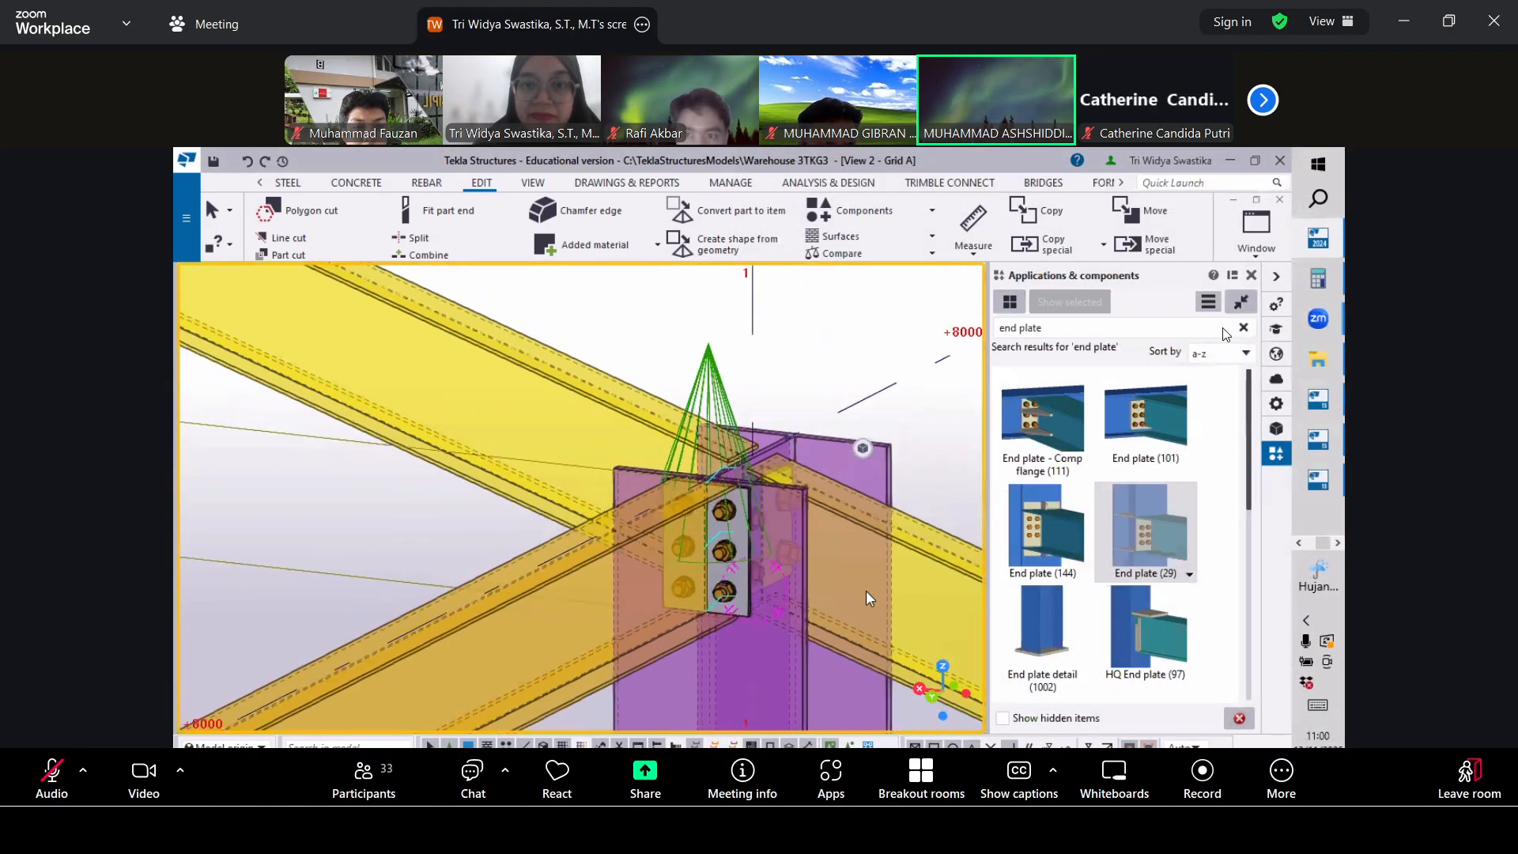
{"action": "middle_click_drag", "start_coordinate": [857, 589], "coordinate": [778, 475]}
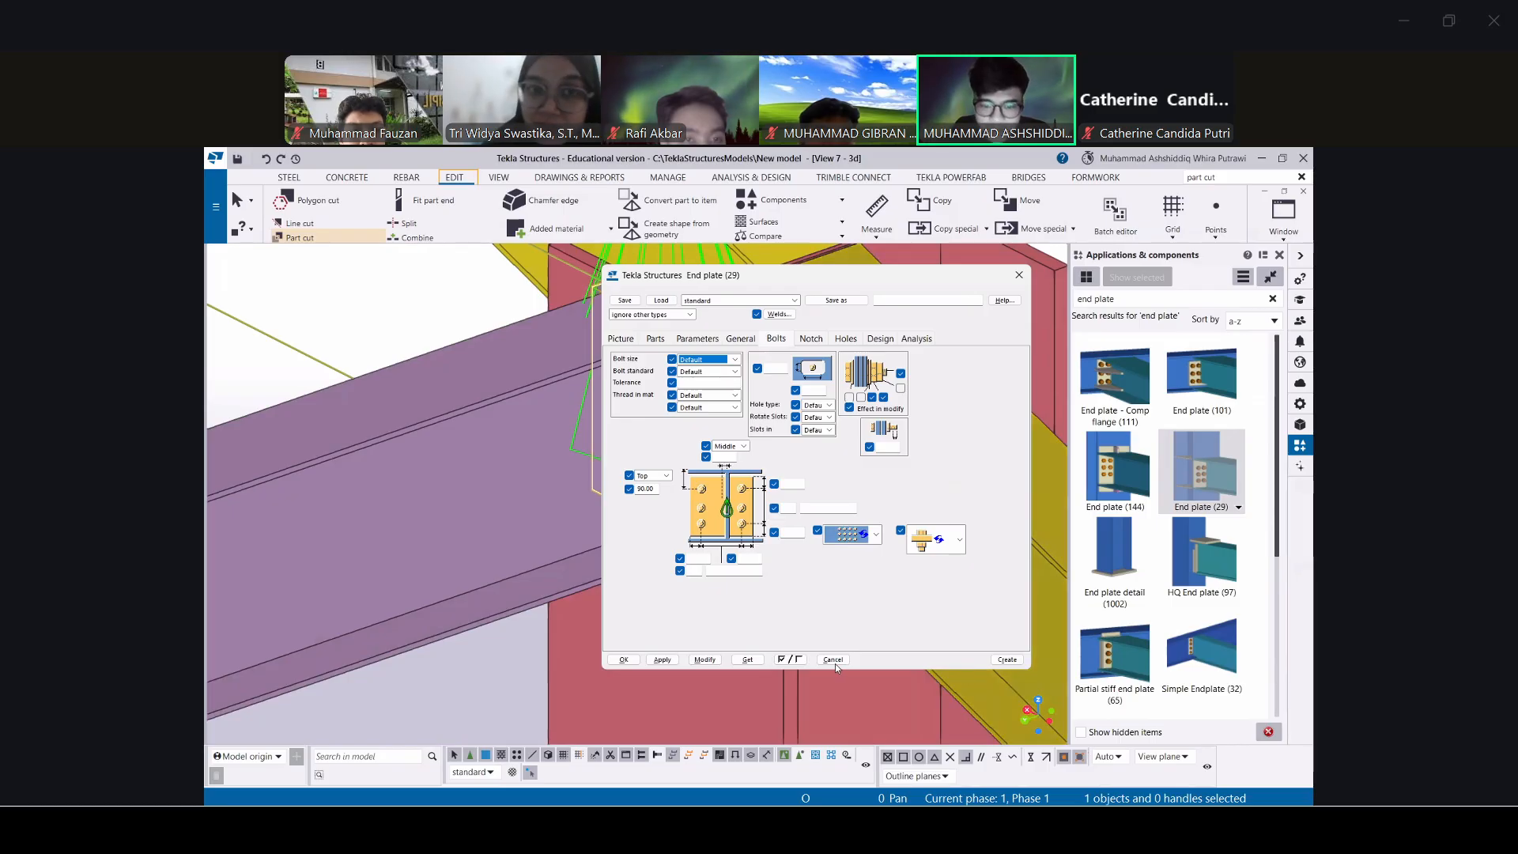
Search the available commands for "object and component"
{"action": "left_click", "coordinate": [215, 220]}
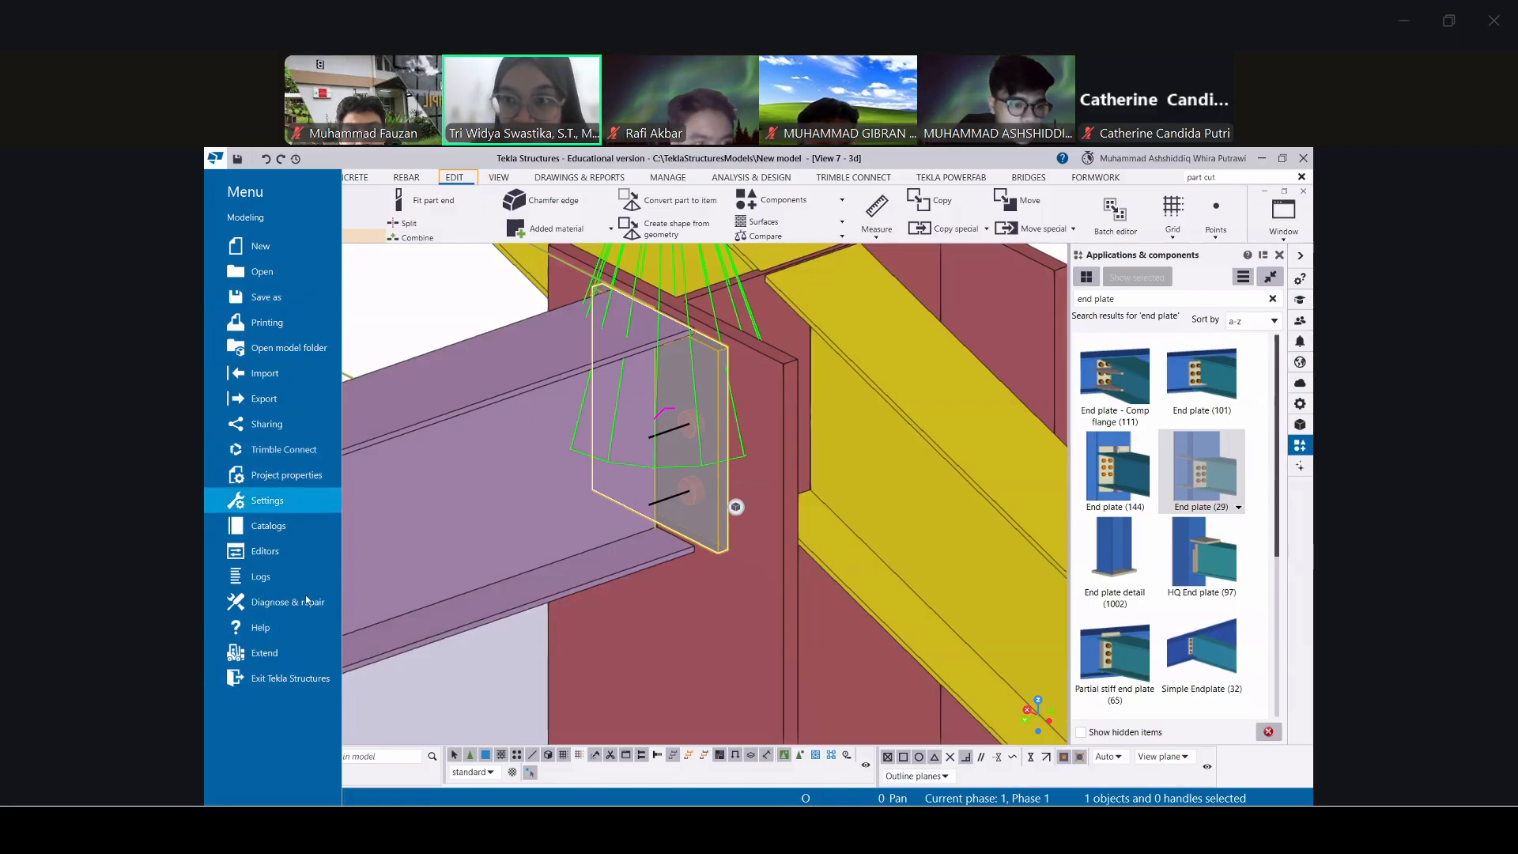
{"action": "left_click", "coordinate": [734, 623]}
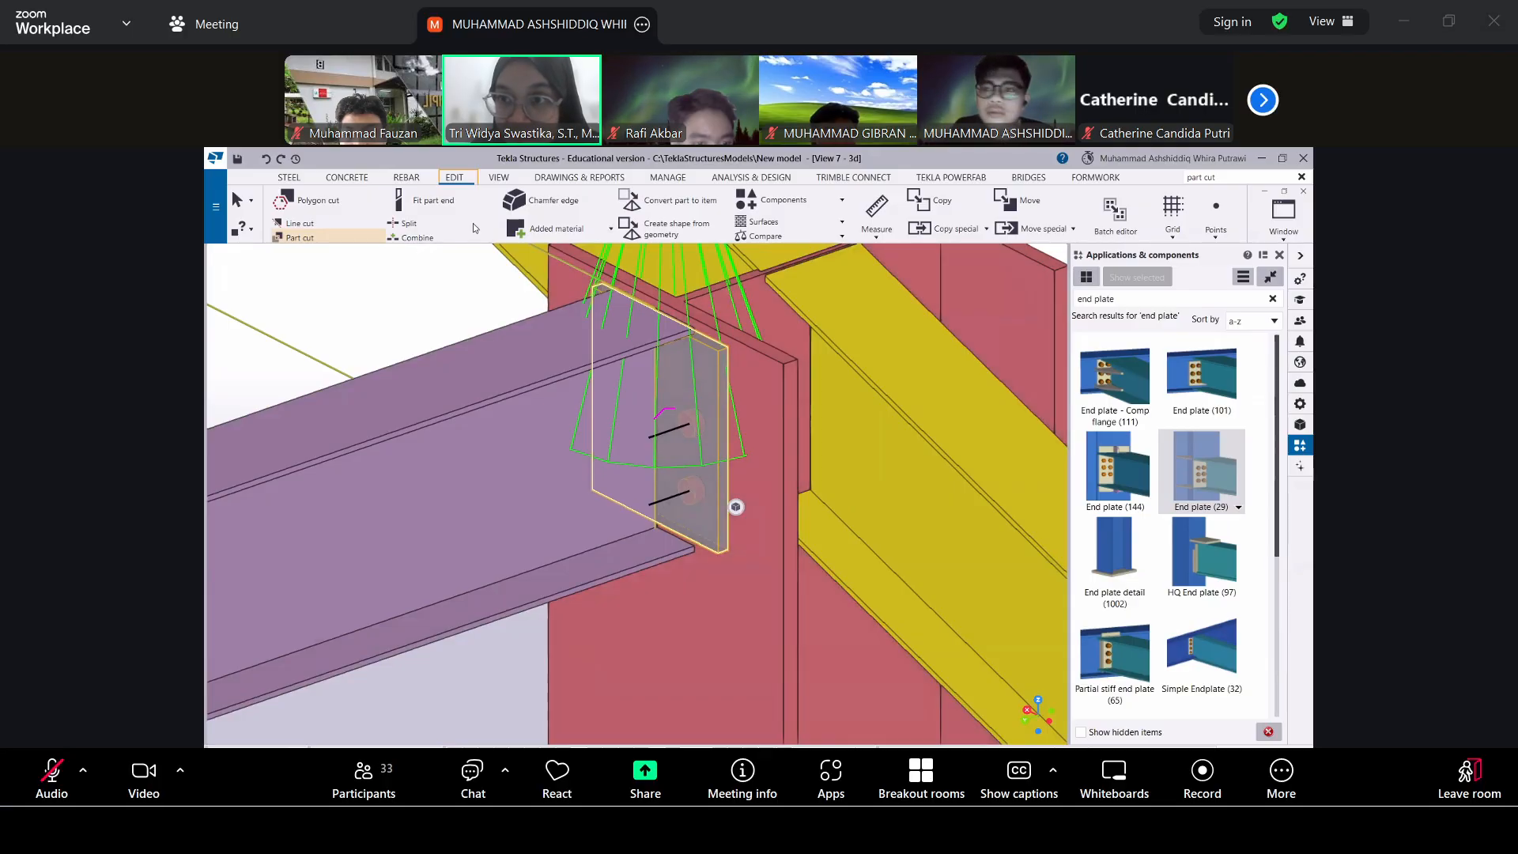
{"action": "left_click", "coordinate": [1228, 179]}
{"action": "type", "text": "c"}
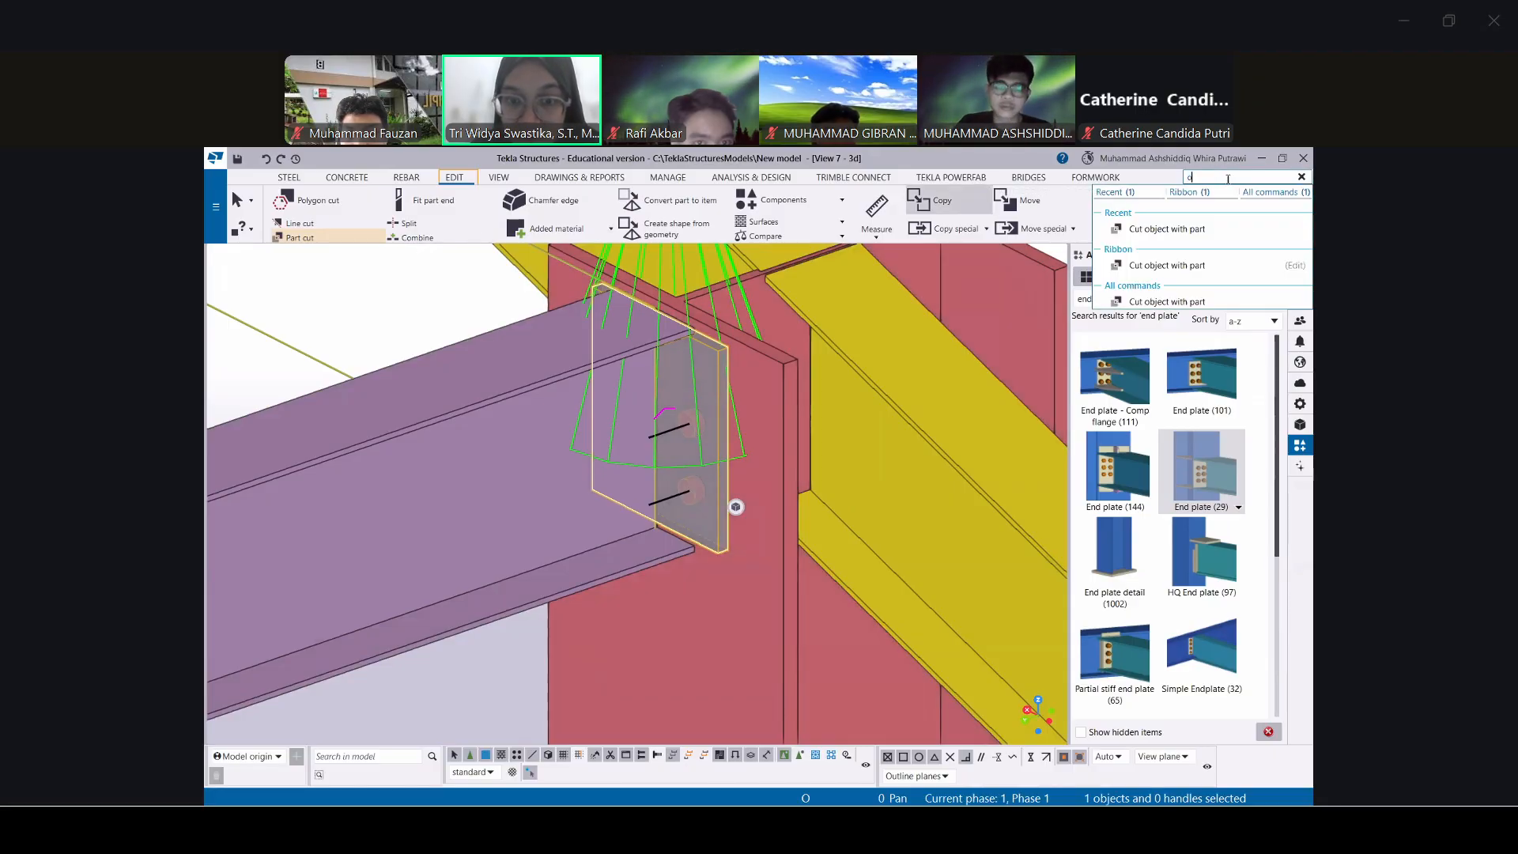
{"action": "type", "text": "b"}
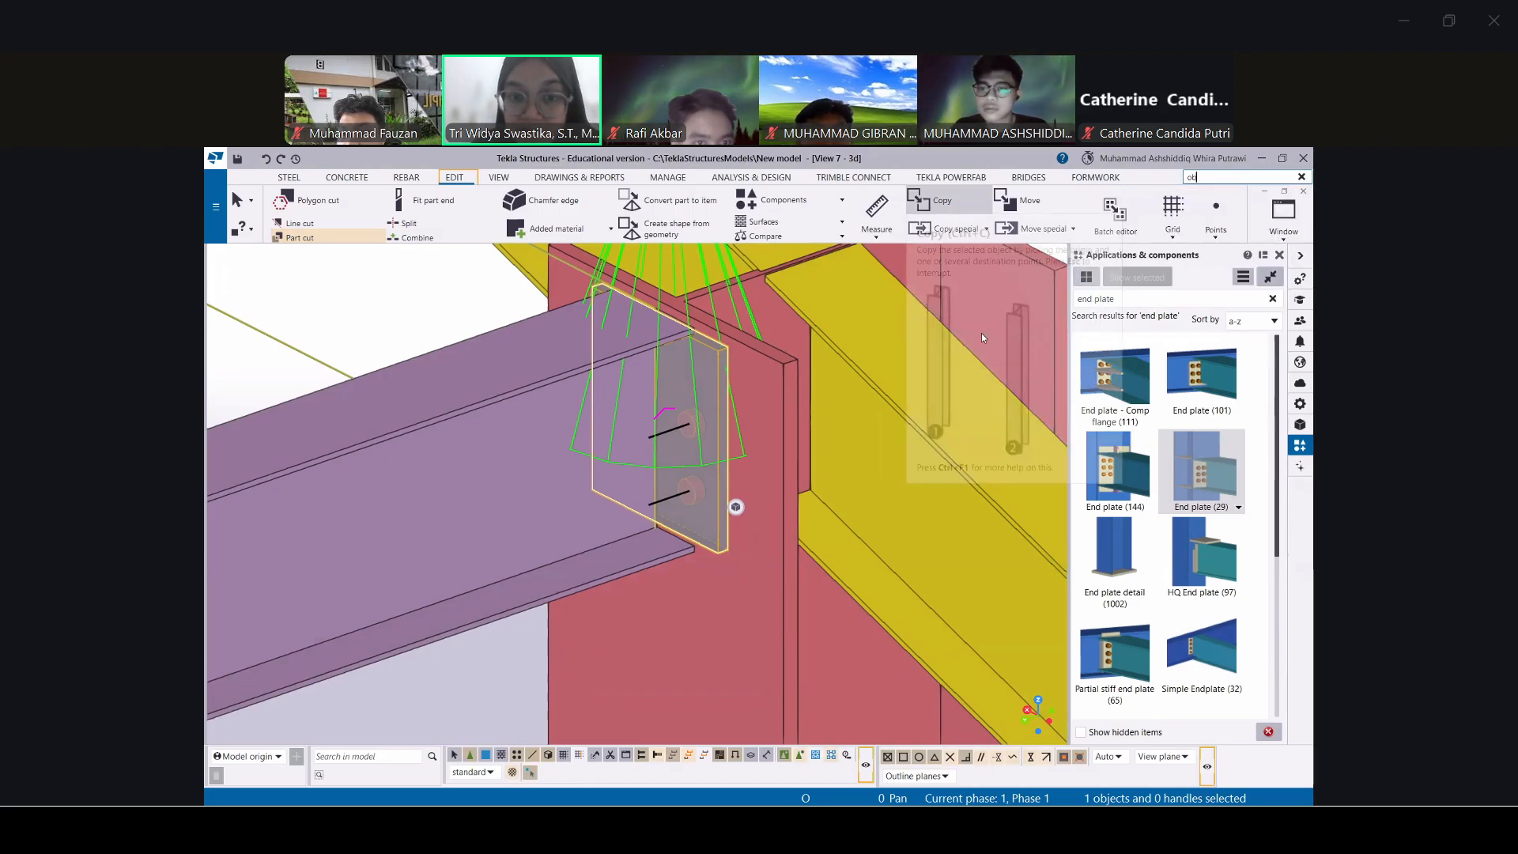
{"action": "type", "text": "ject"}
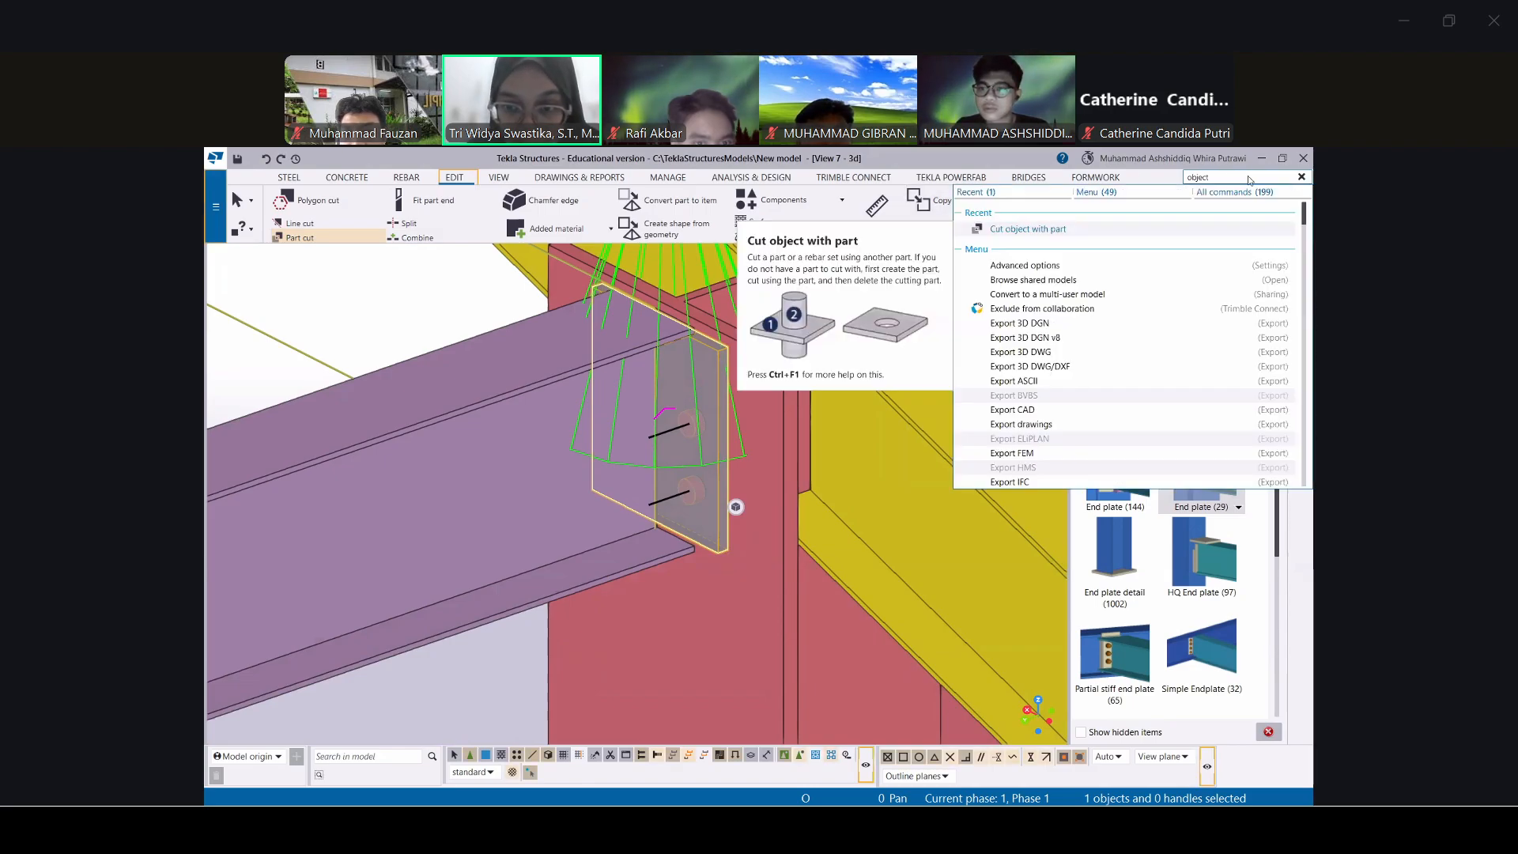
{"action": "type", "text": " an"}
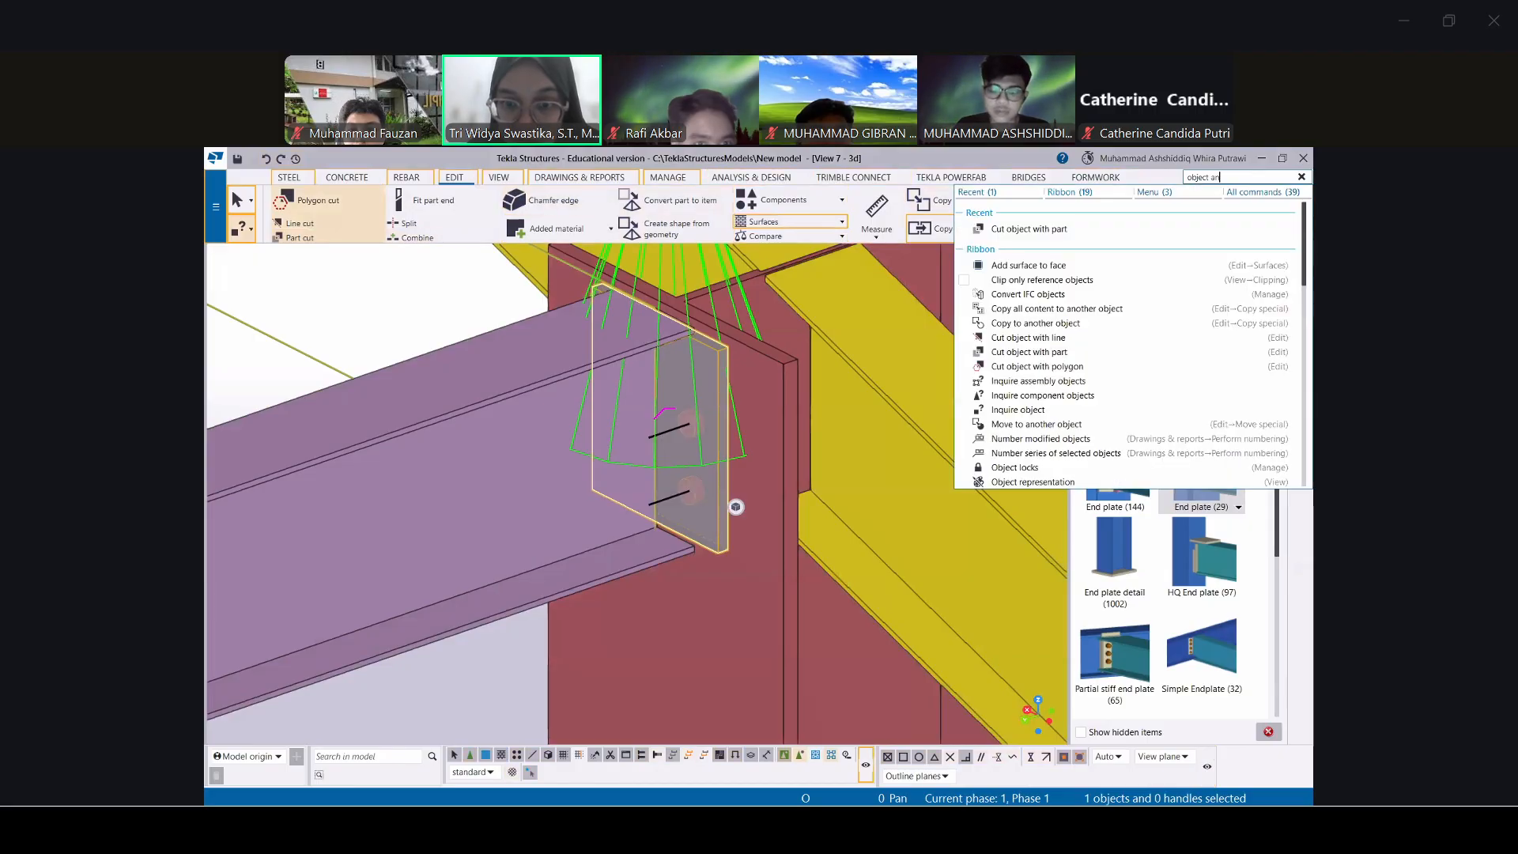
{"action": "type", "text": "d component"}
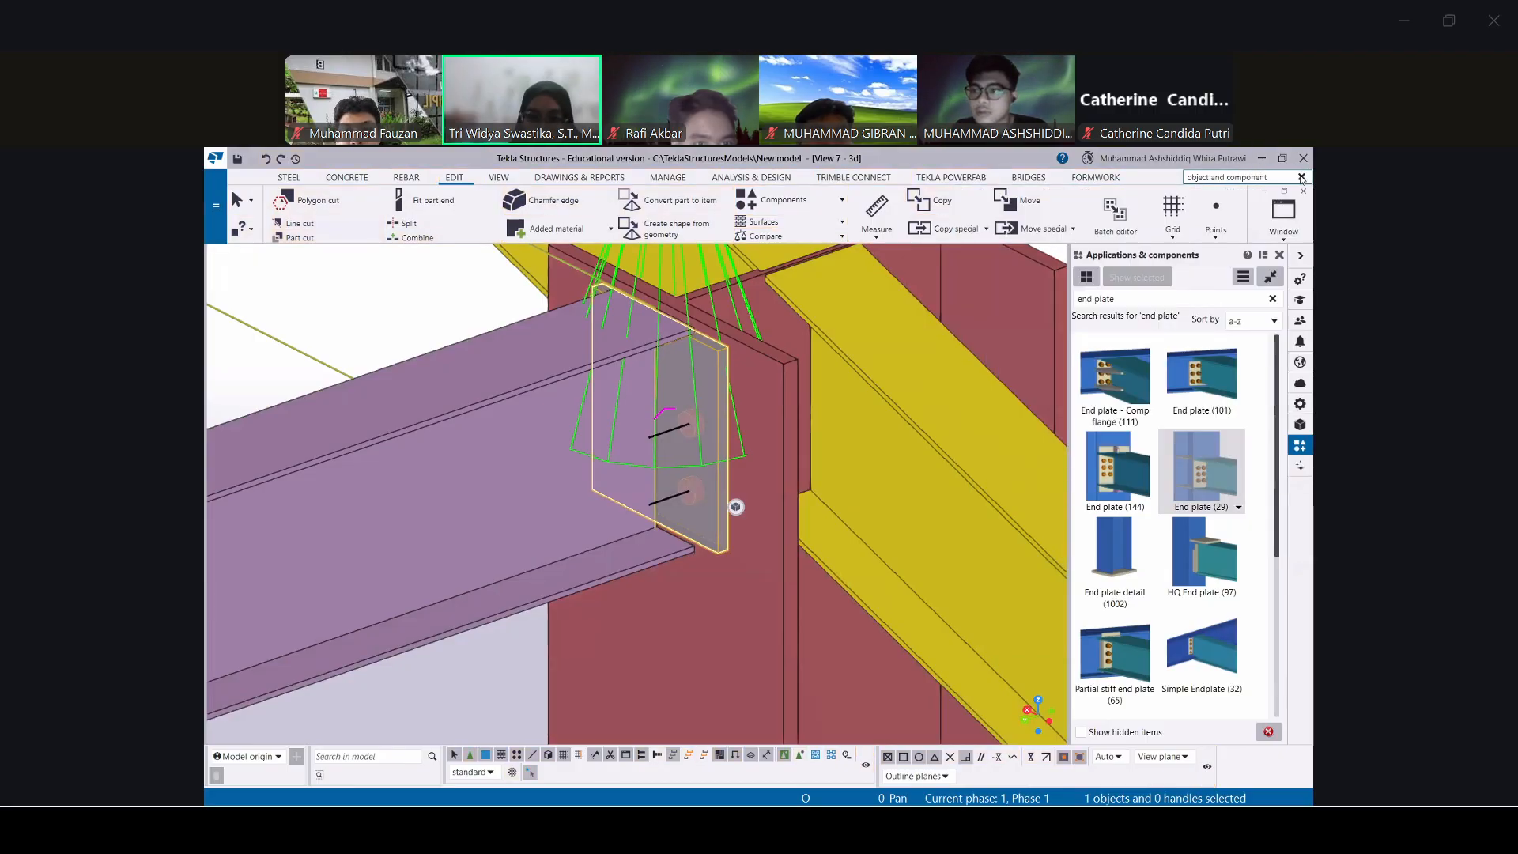
{"action": "key", "text": "Escape"}
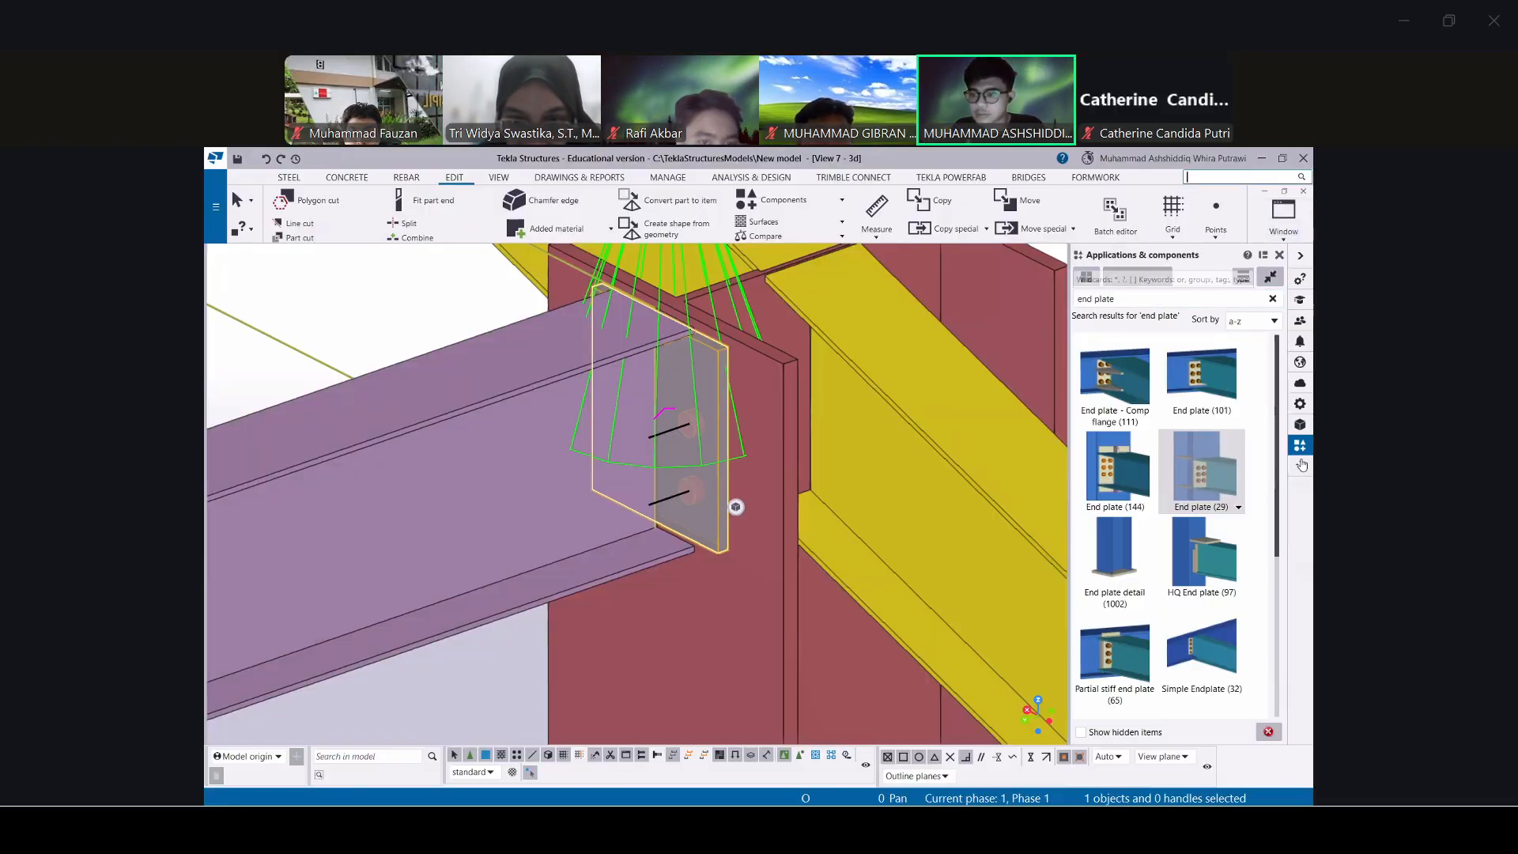
{"action": "left_click", "coordinate": [1169, 300]}
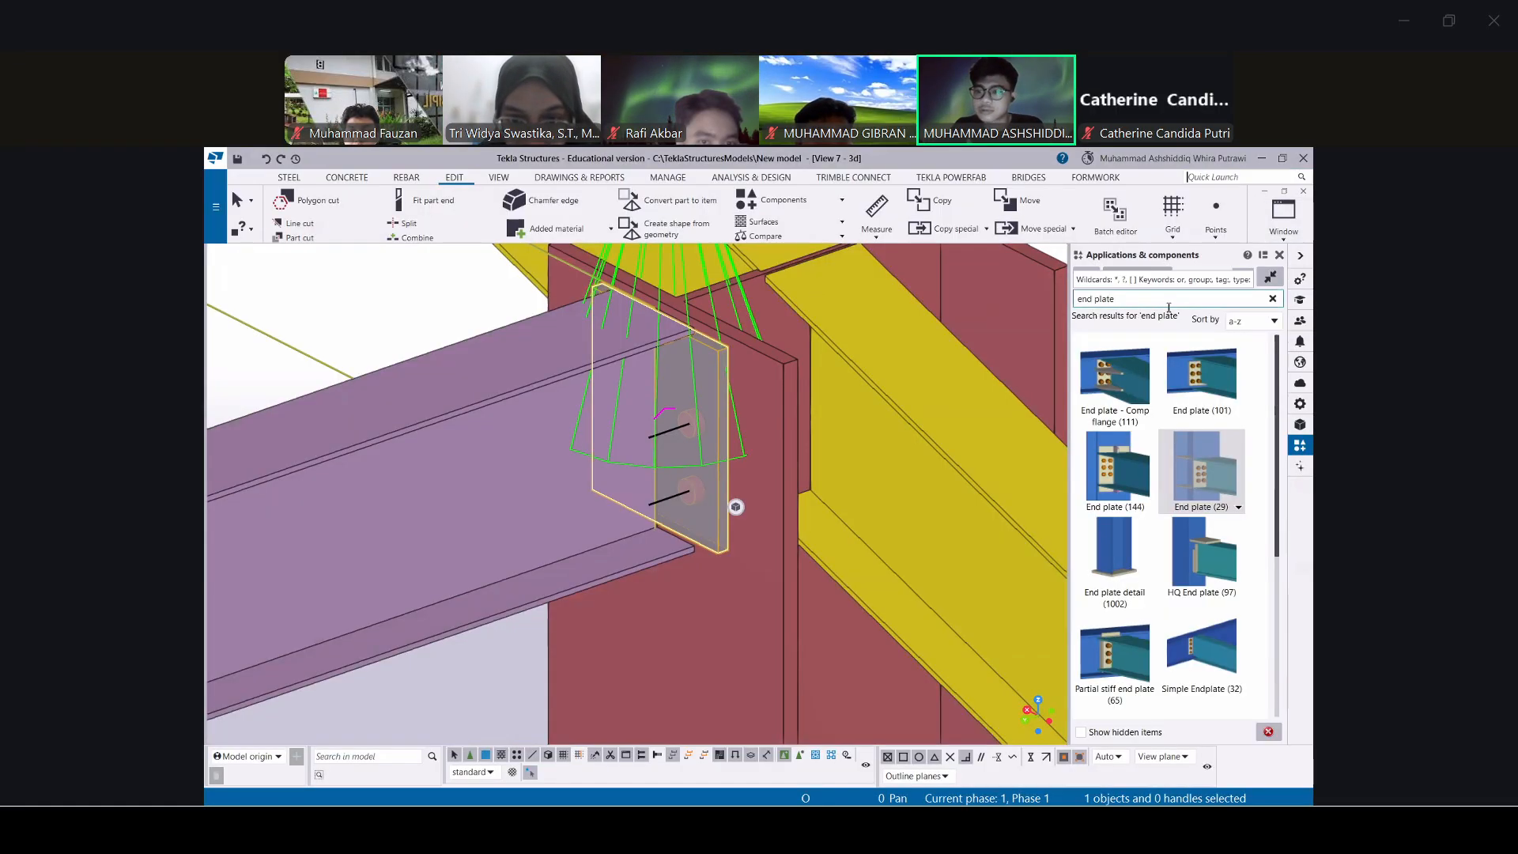
{"action": "left_click", "coordinate": [1300, 362]}
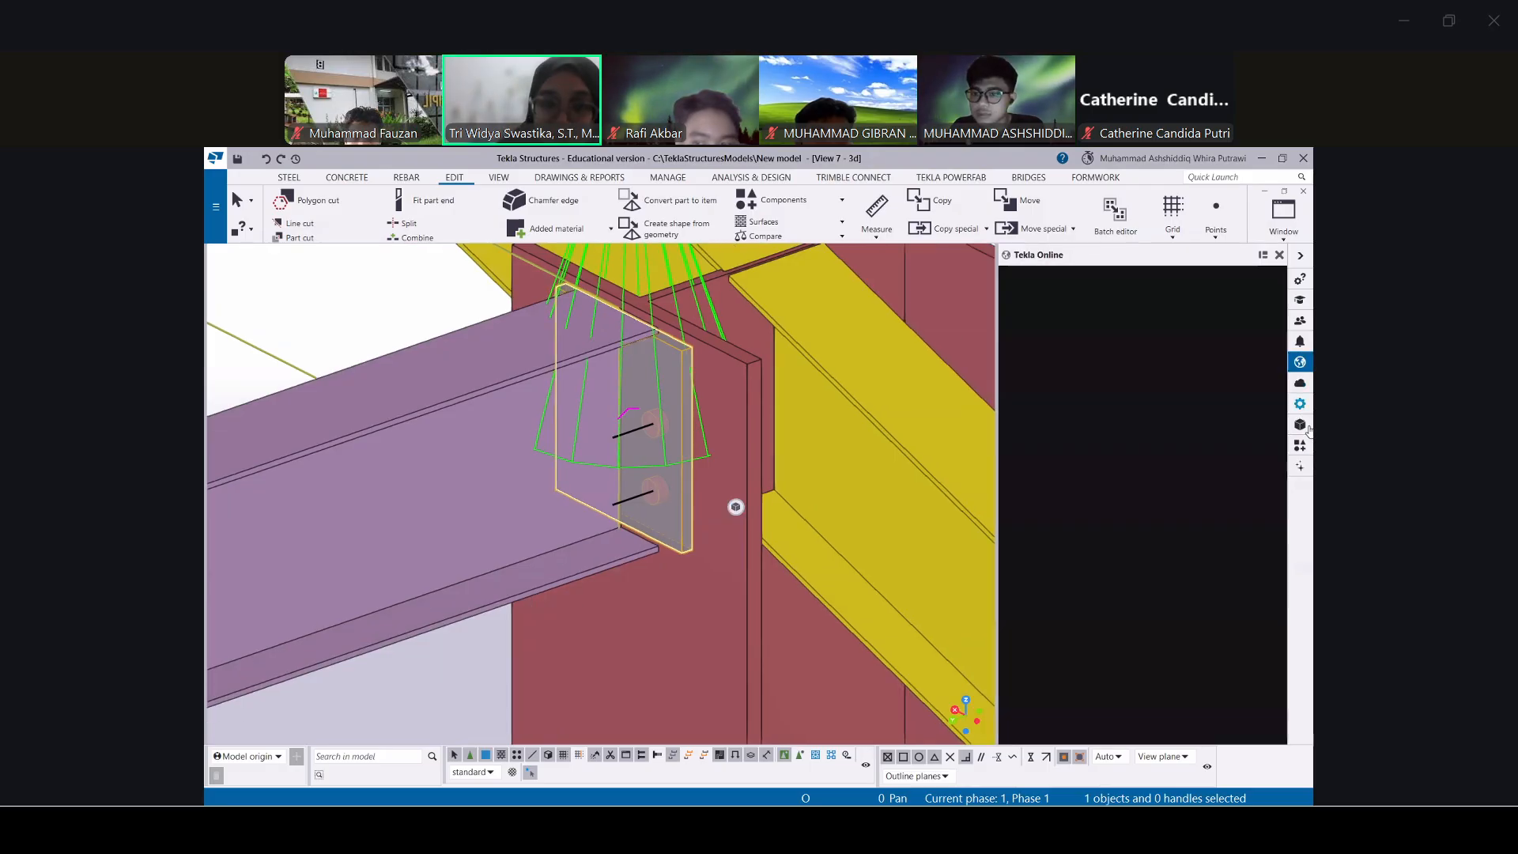
{"action": "left_click", "coordinate": [1300, 445]}
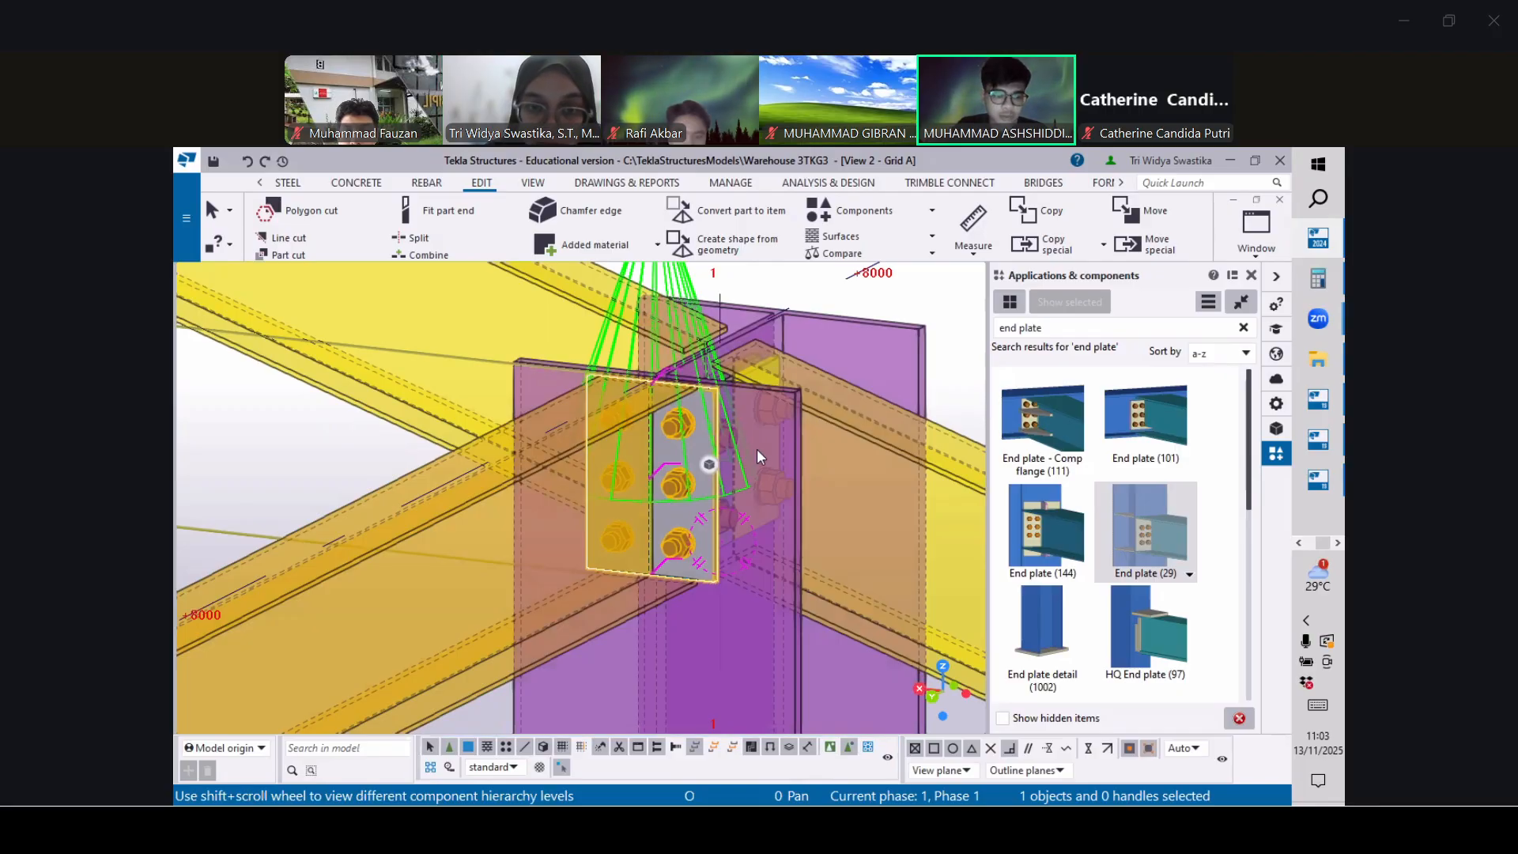
Select the end plate's bolt group and open its bolt size and standard options
{"action": "left_click", "coordinate": [673, 433]}
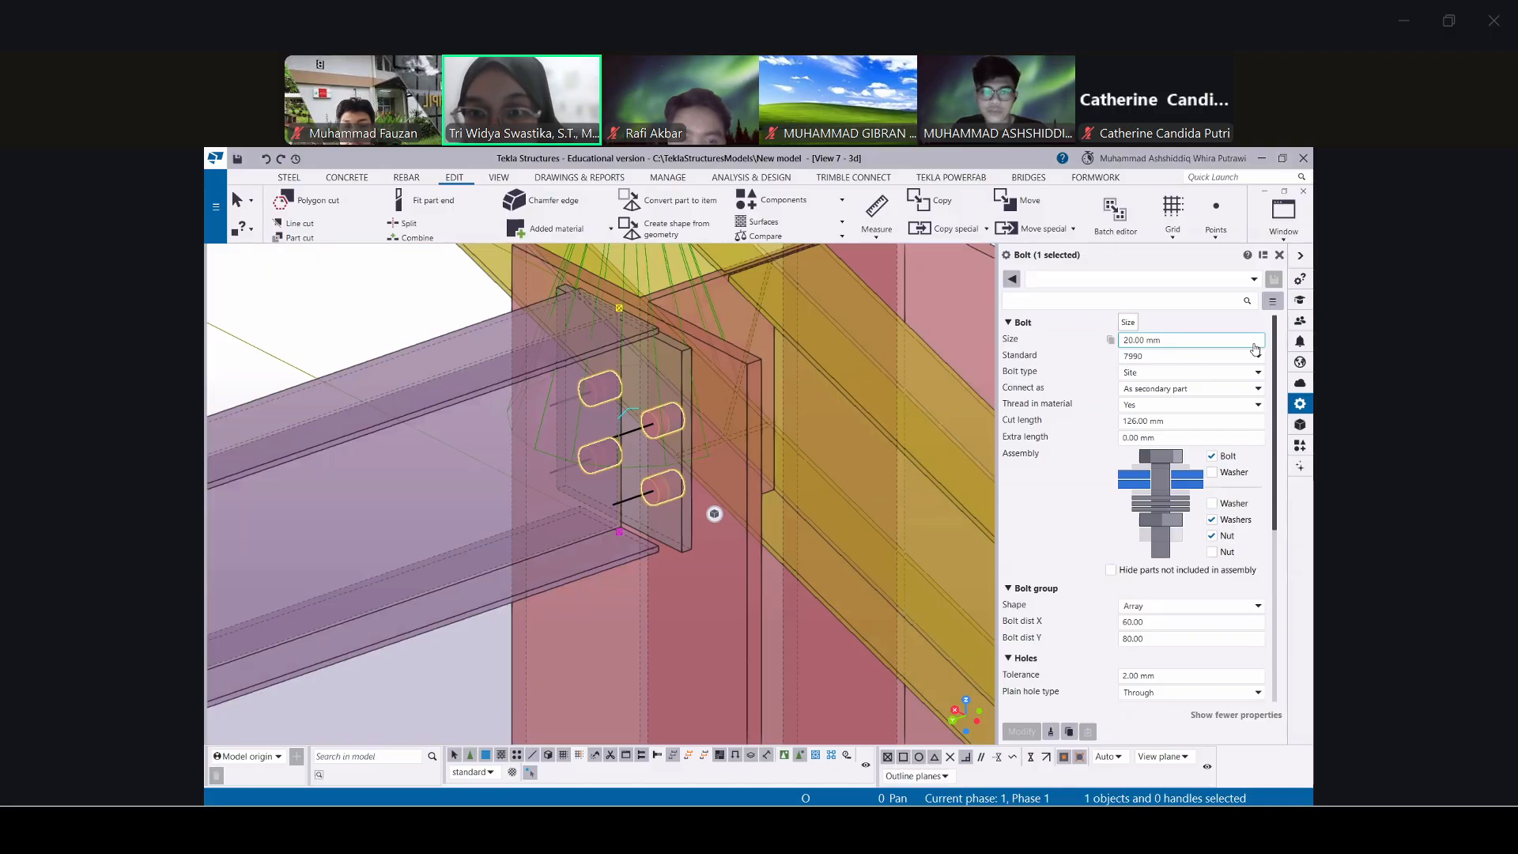
{"action": "left_click", "coordinate": [1256, 346]}
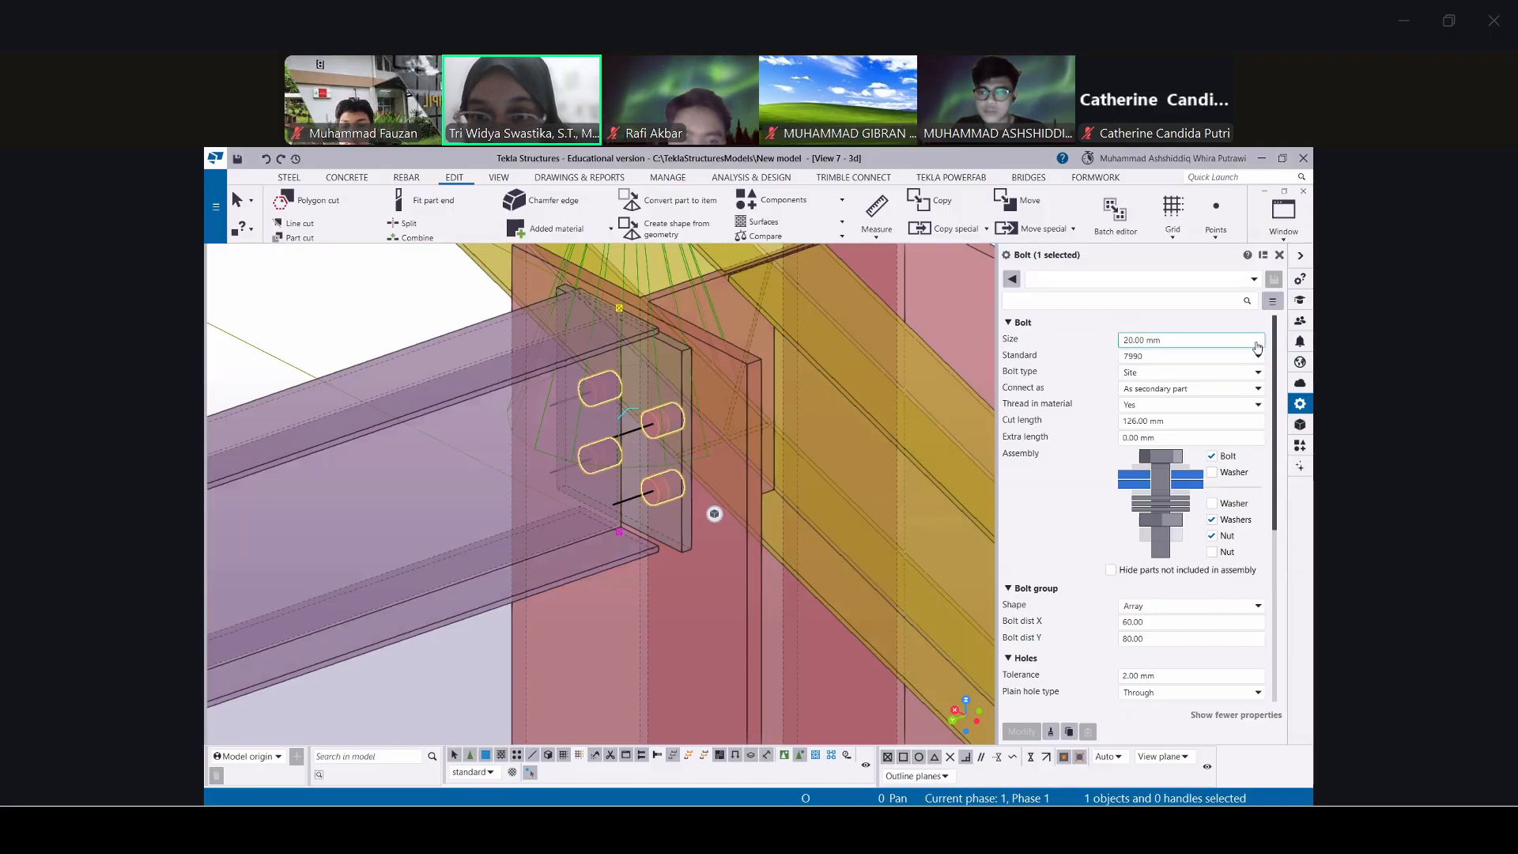
{"action": "left_click", "coordinate": [1159, 354]}
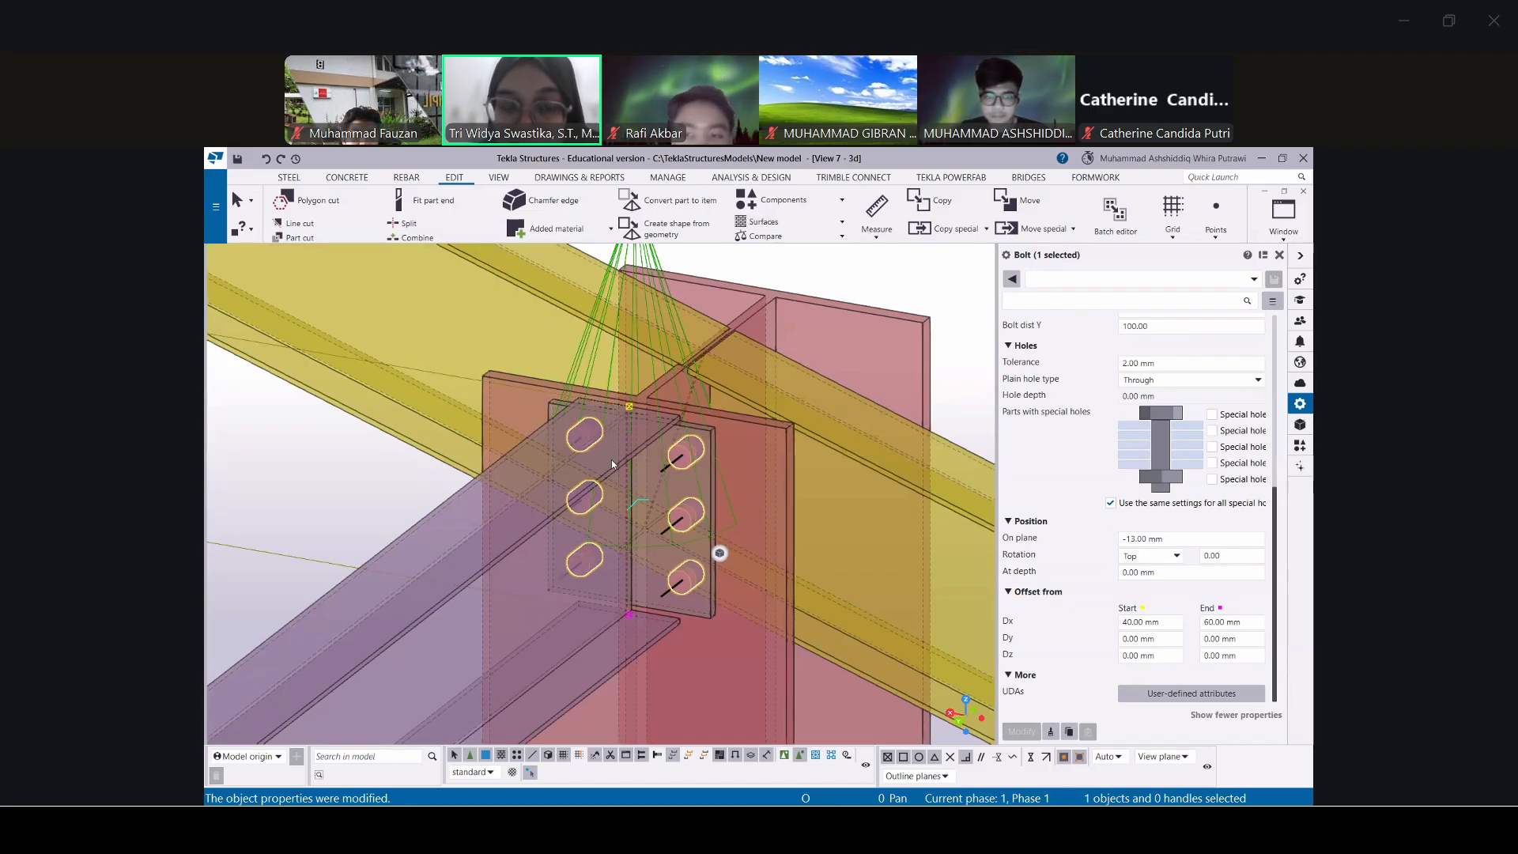
Set the end Dx offset of the end plate's bolt group to 40 mm
{"action": "scroll", "coordinate": [611, 461], "scroll_direction": "up", "scroll_amount": 5}
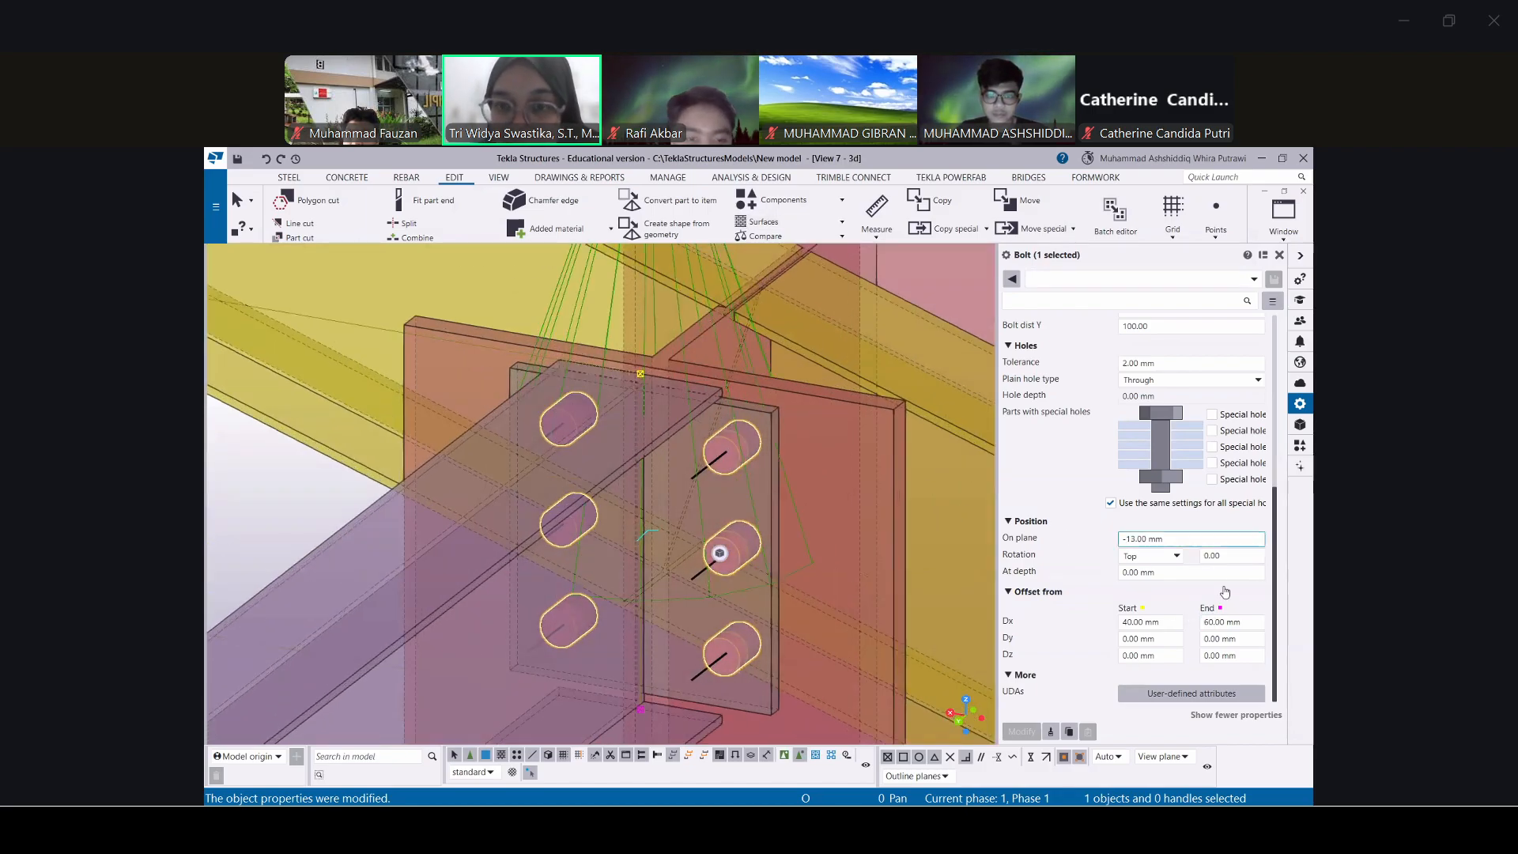
{"action": "left_click", "coordinate": [1222, 622]}
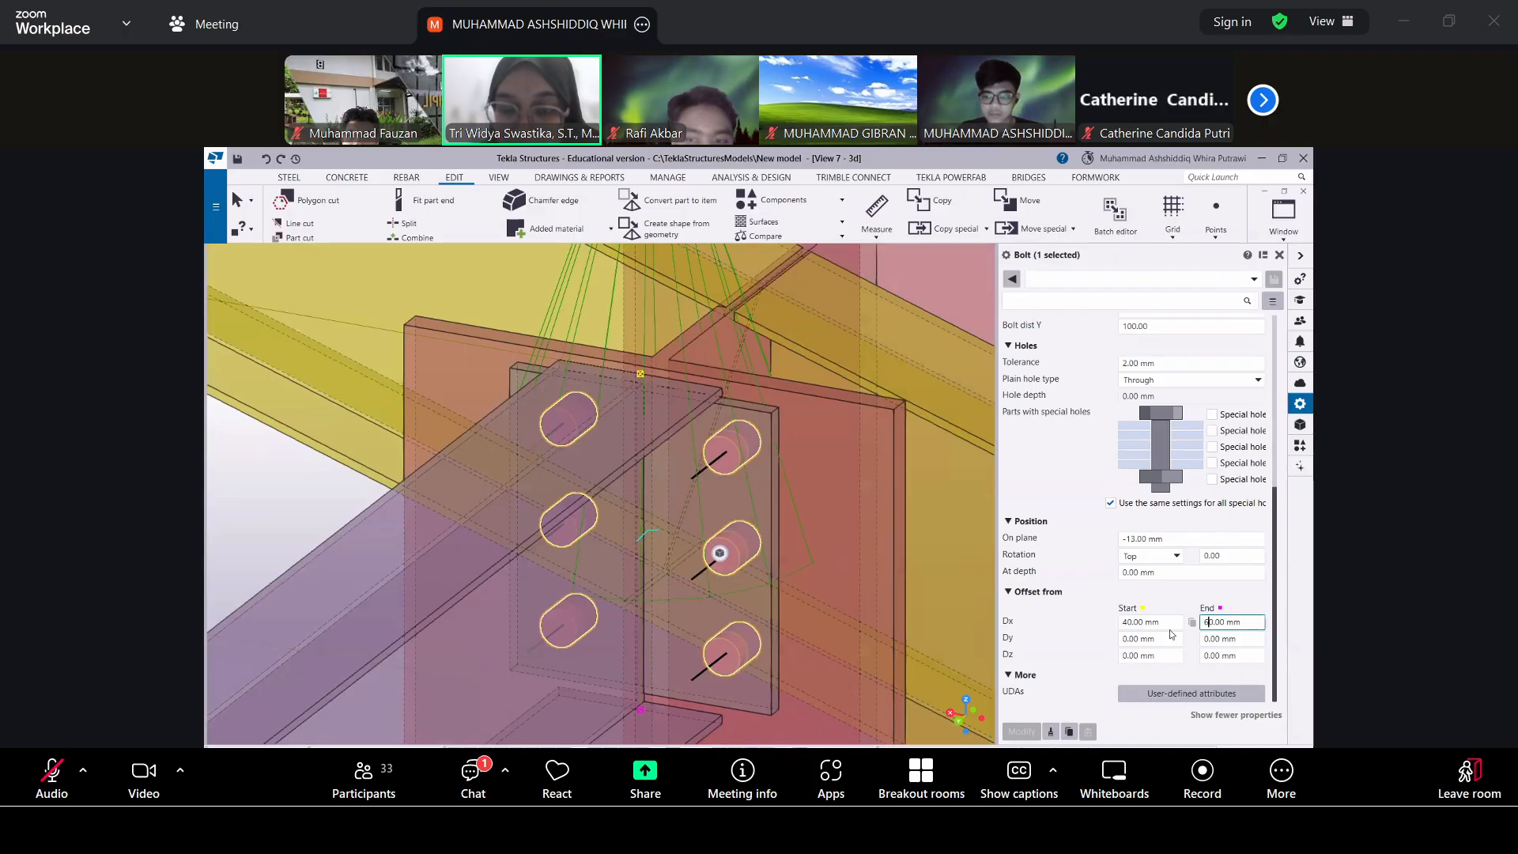
{"action": "key", "text": "Delete"}
{"action": "type", "text": "4"}
{"action": "key", "text": "Return"}
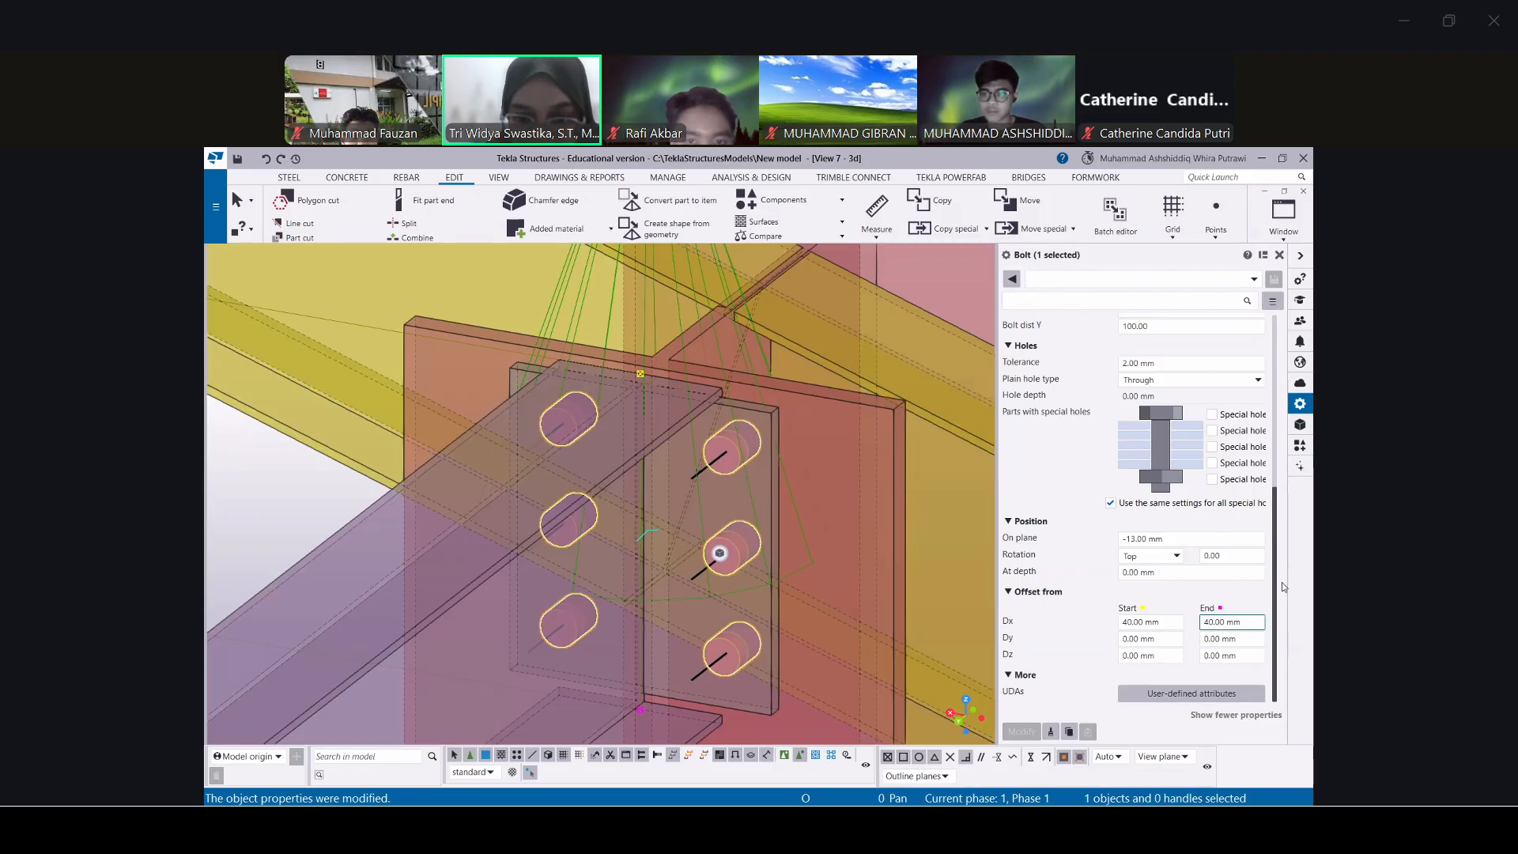
{"action": "left_click", "coordinate": [784, 756]}
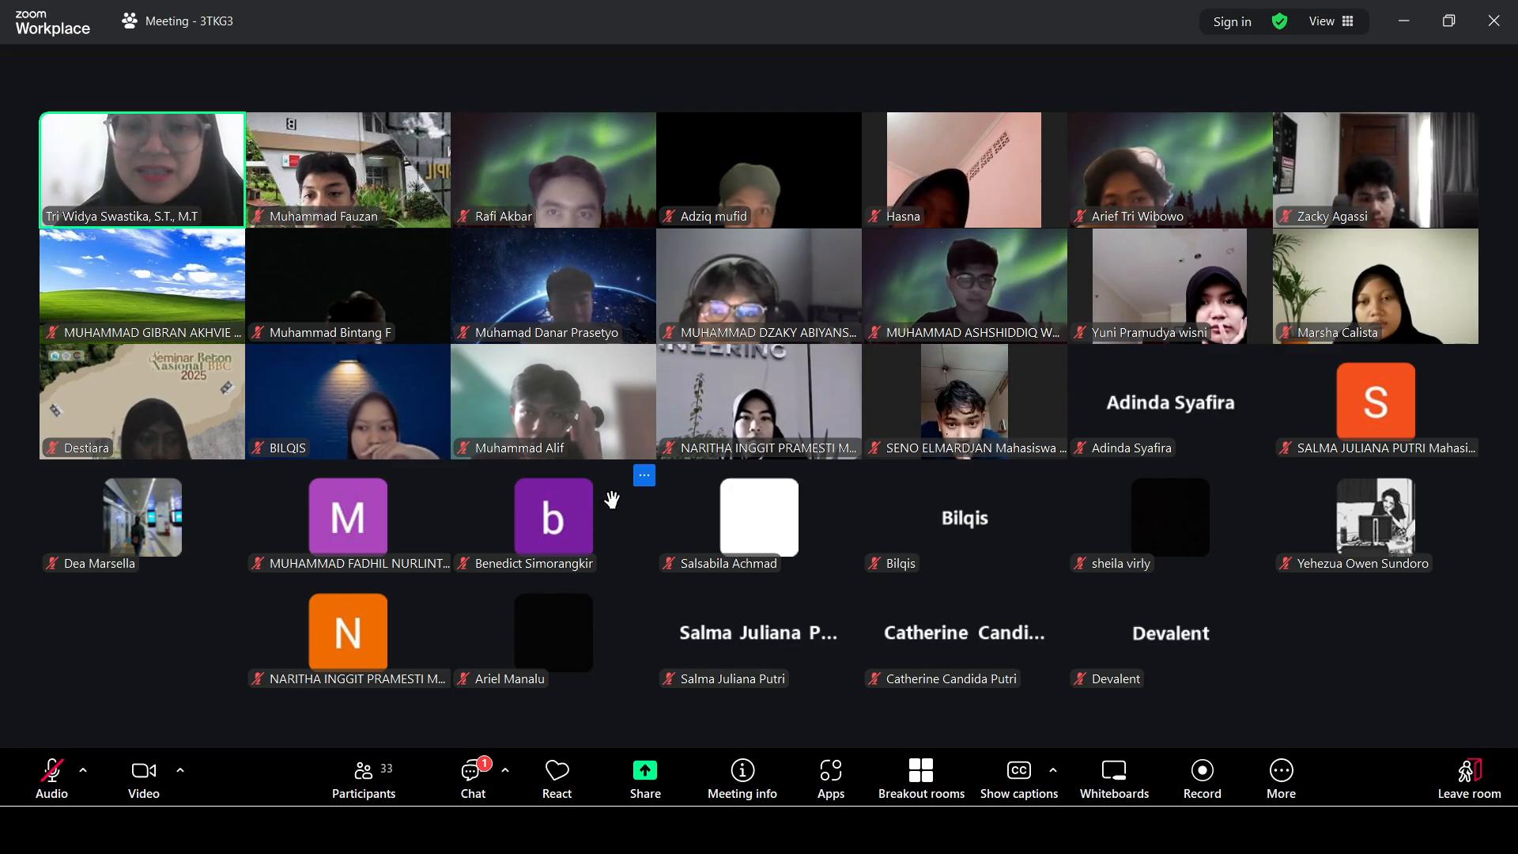
{"action": "key", "text": "alt+Tab"}
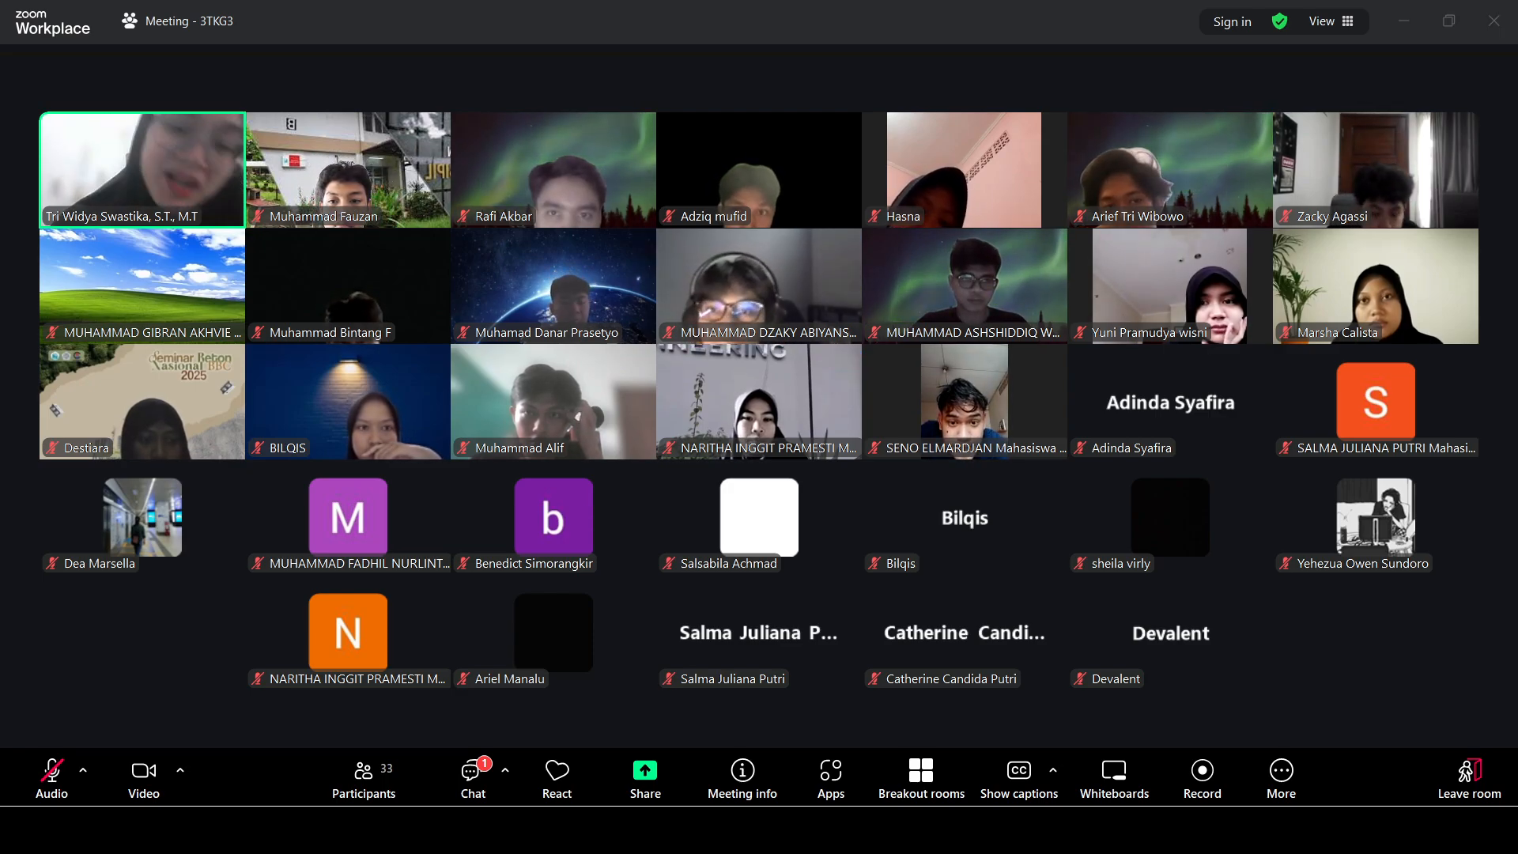